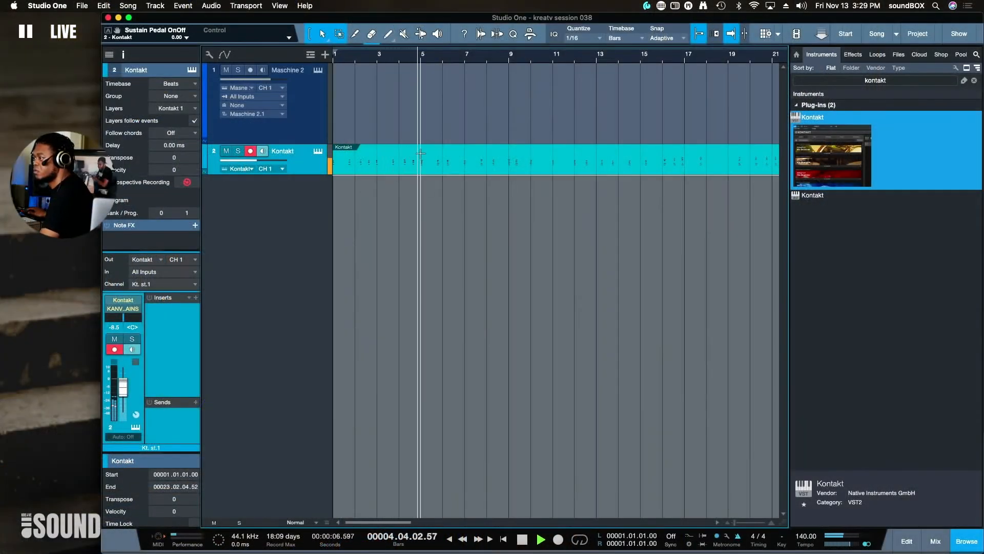
Split the Kontakt event at bars 5 and 19 and delete the section between the two cuts
double_click(420, 151)
key("space")
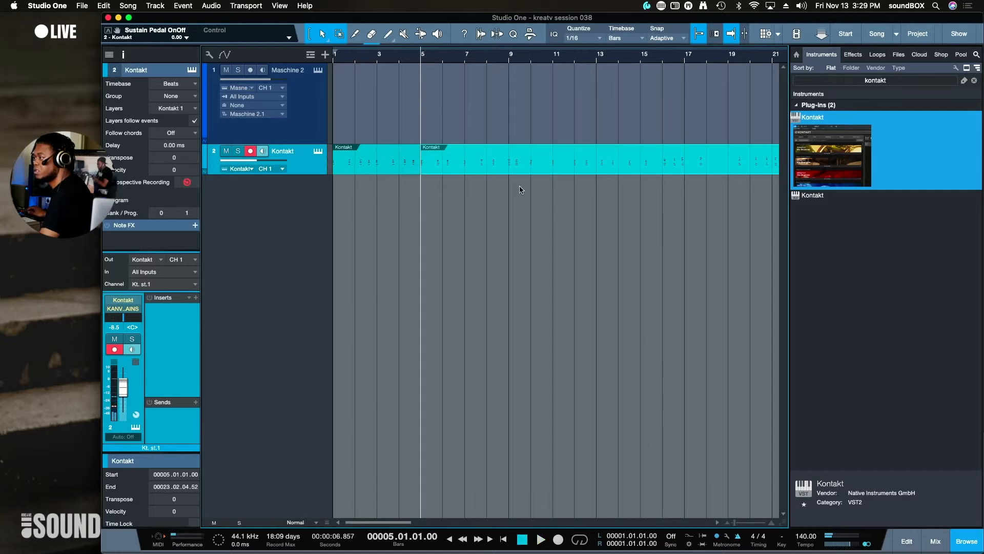
scroll(521, 190, "right", 5)
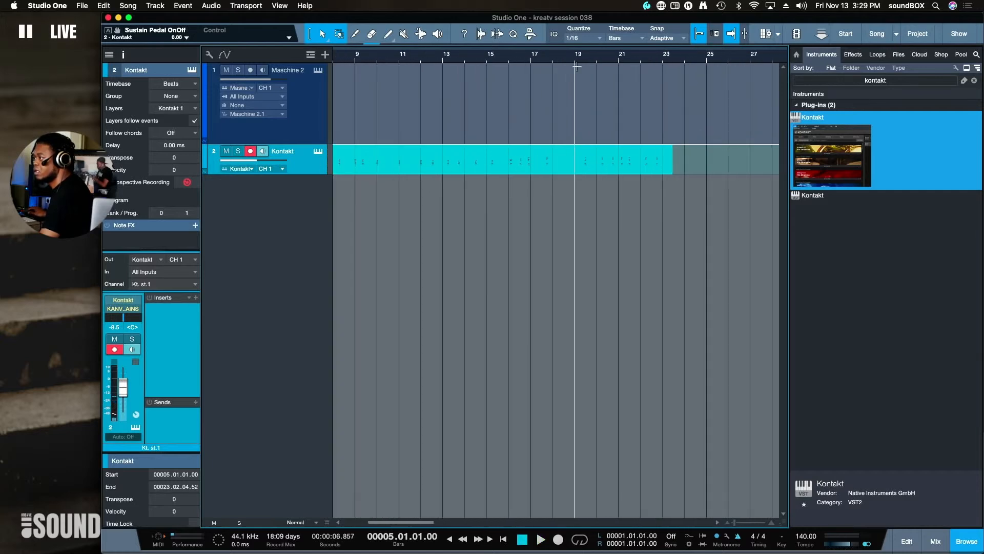
key("space")
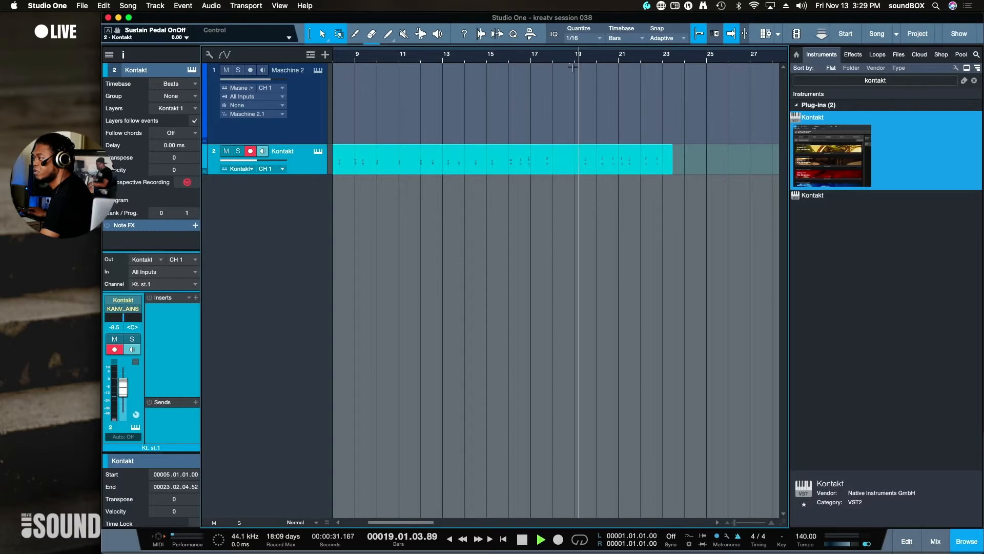
double_click(576, 155)
key("space")
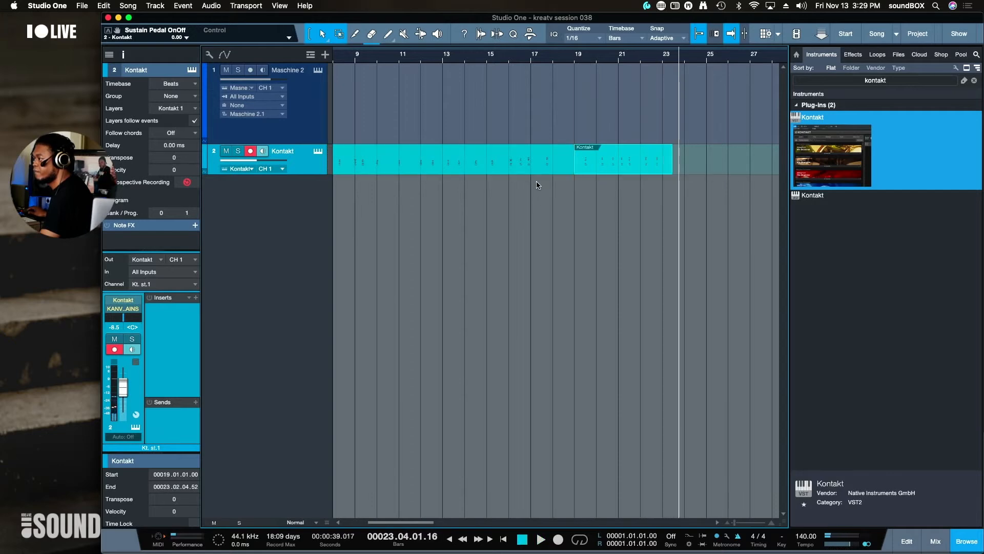
left_click(537, 163)
key("Delete")
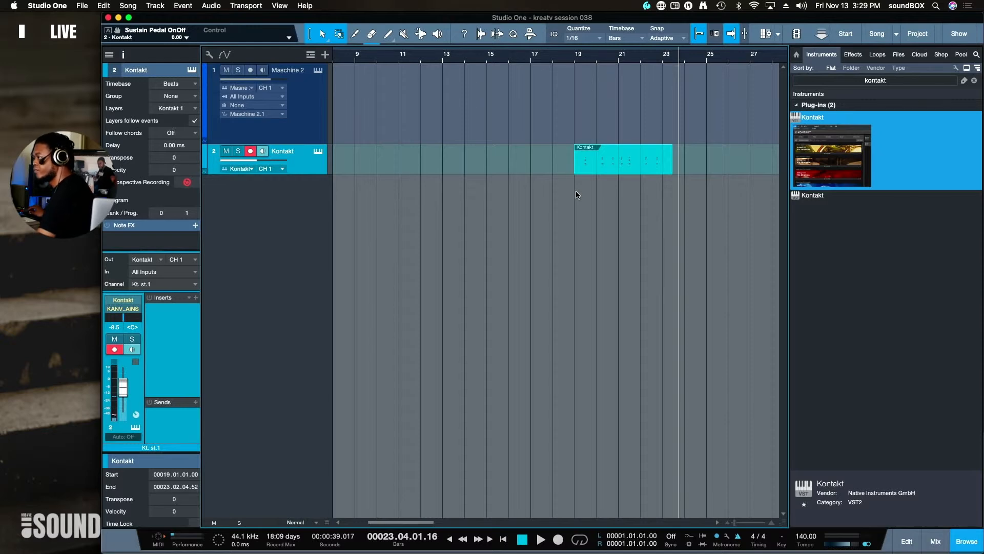
Move the last Kontakt section up against the first, trimming its front so the event starts at 4.04.01.27
scroll(576, 195, "left", 5)
left_click_drag(745, 172, 422, 169)
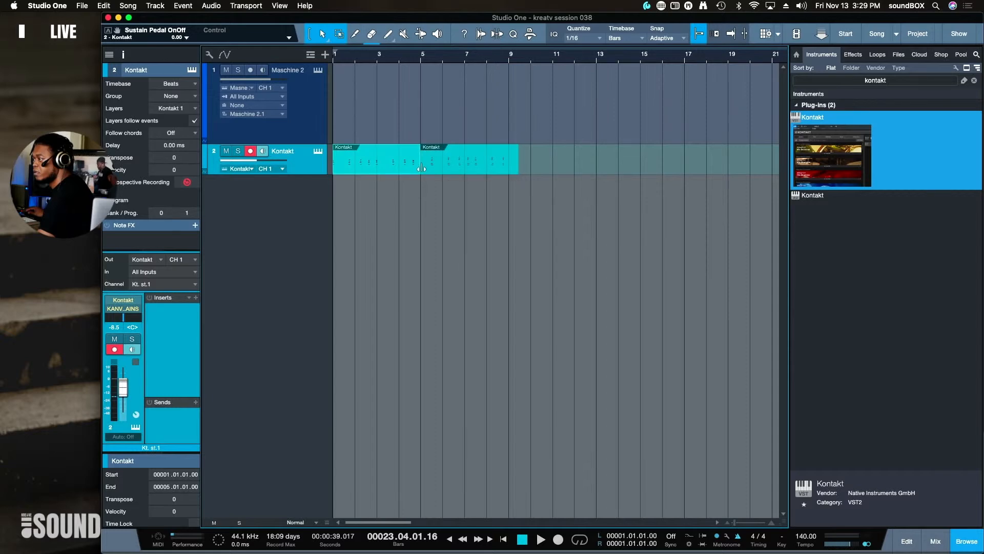
left_click(429, 169)
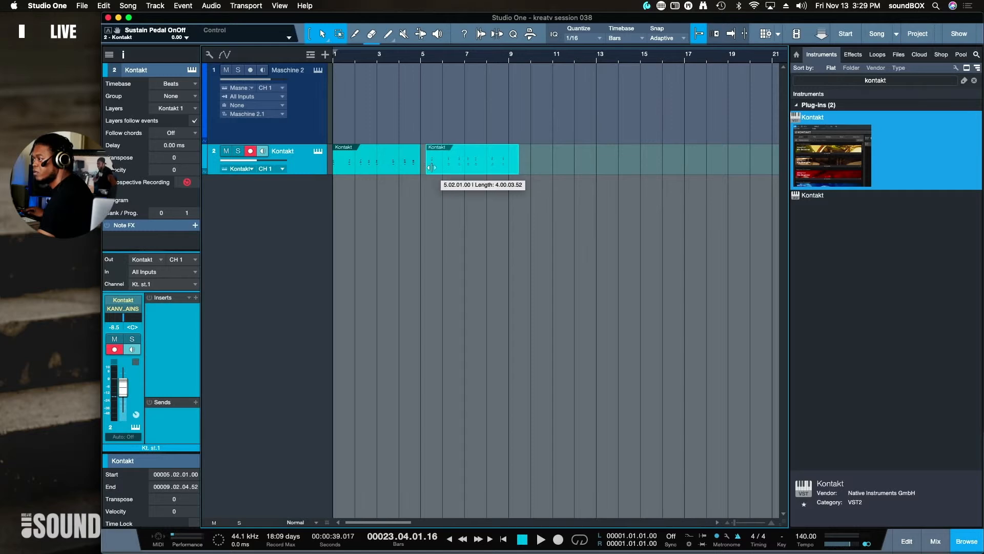
left_click_drag(454, 167, 454, 164)
Play the rearranged Kontakt part and turn off the Click in Play option in the metronome setup
key("space")
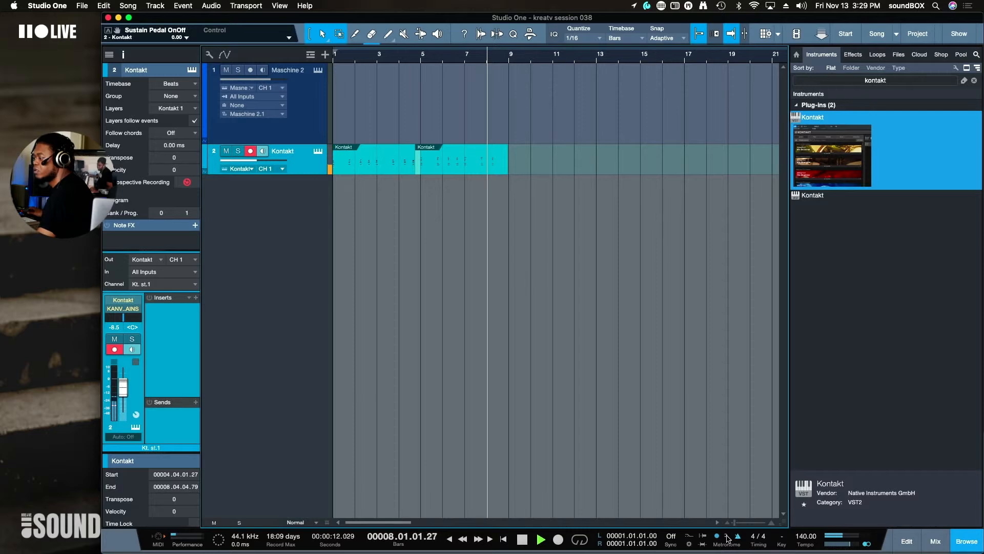
key("space")
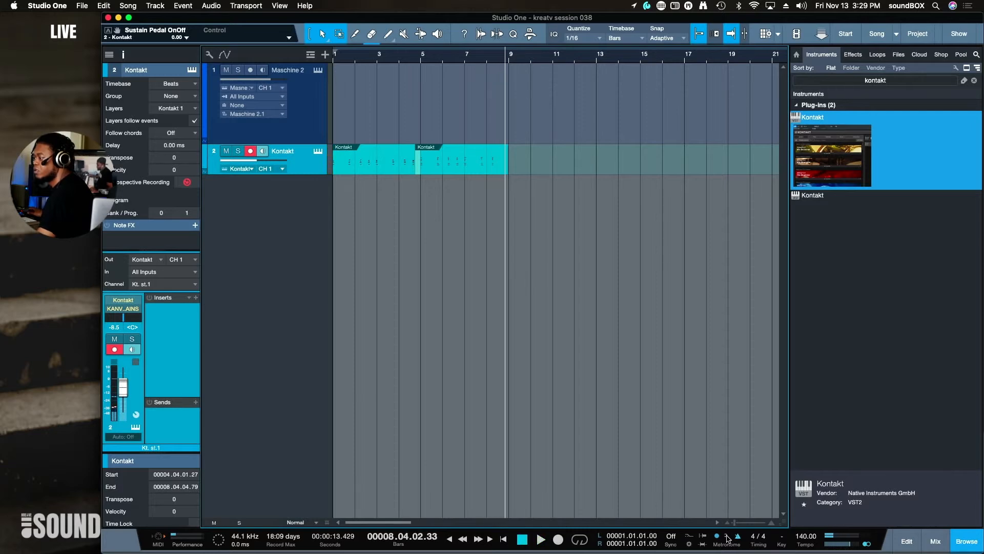
left_click(727, 538)
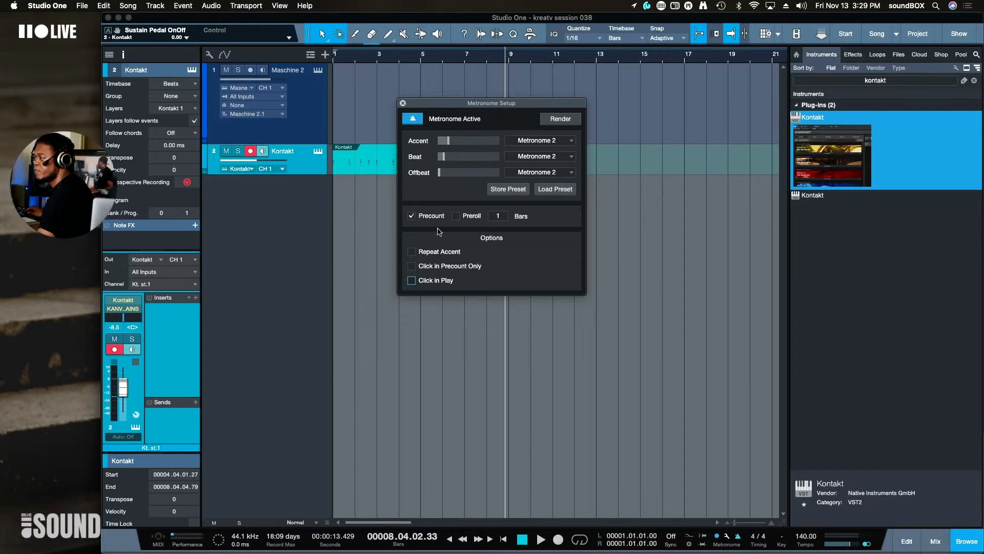
left_click(403, 103)
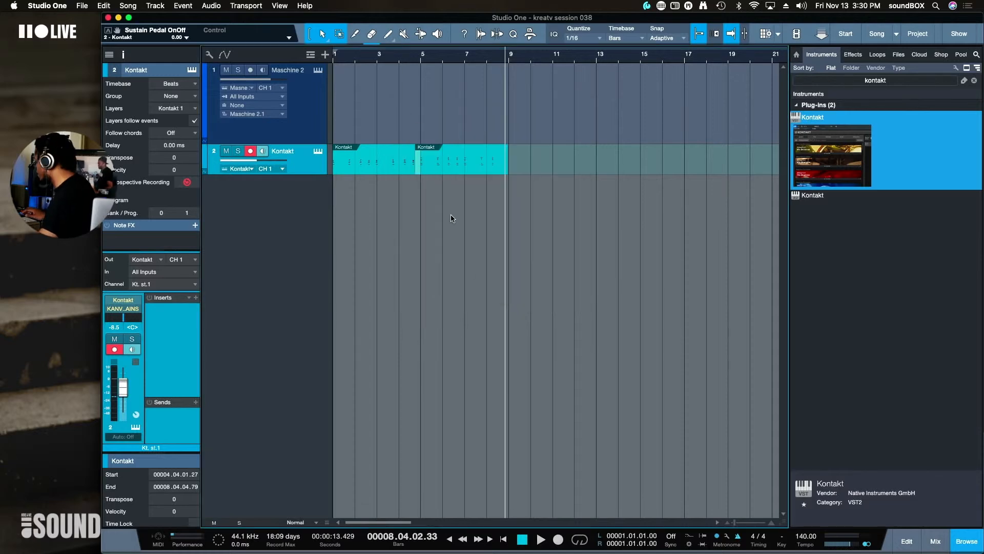
Return the playhead to the song start and merge the two Kontakt events into one
key("comma")
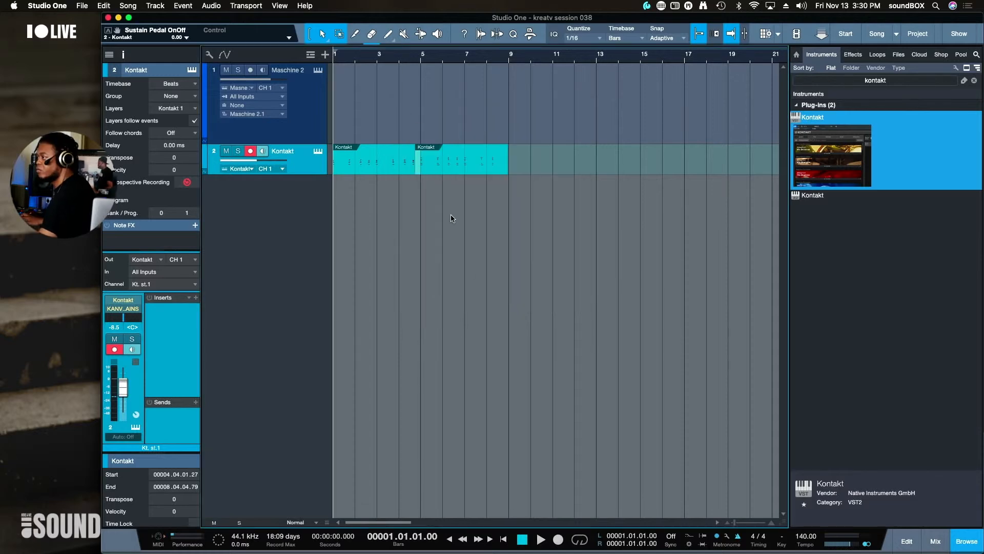
double_click(474, 164)
left_click_drag(517, 206, 375, 174)
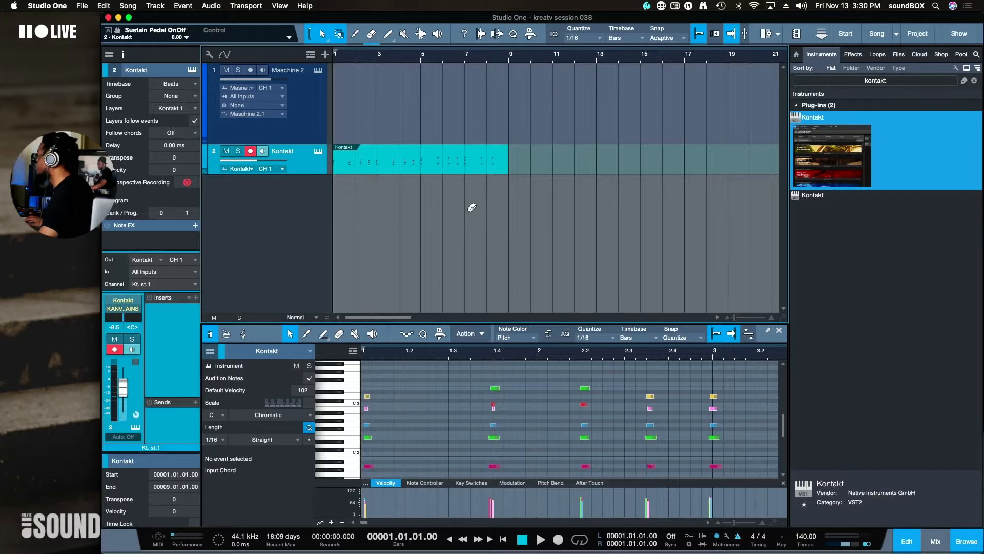
Play the merged Kontakt event and examine the timing of its notes in an enlarged note editor
scroll(620, 338, "up", 1)
scroll(555, 365, "up", 1)
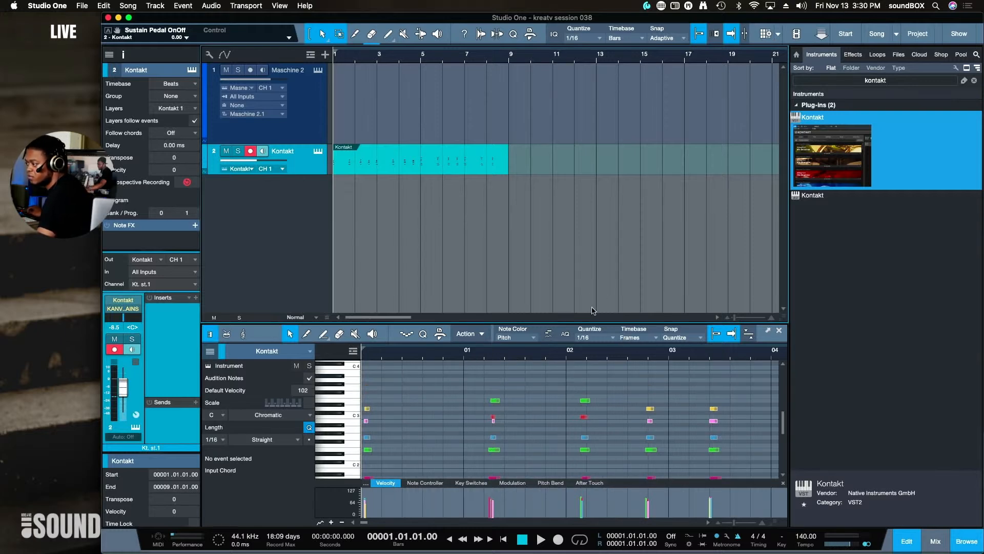
scroll(595, 381, "down", 1)
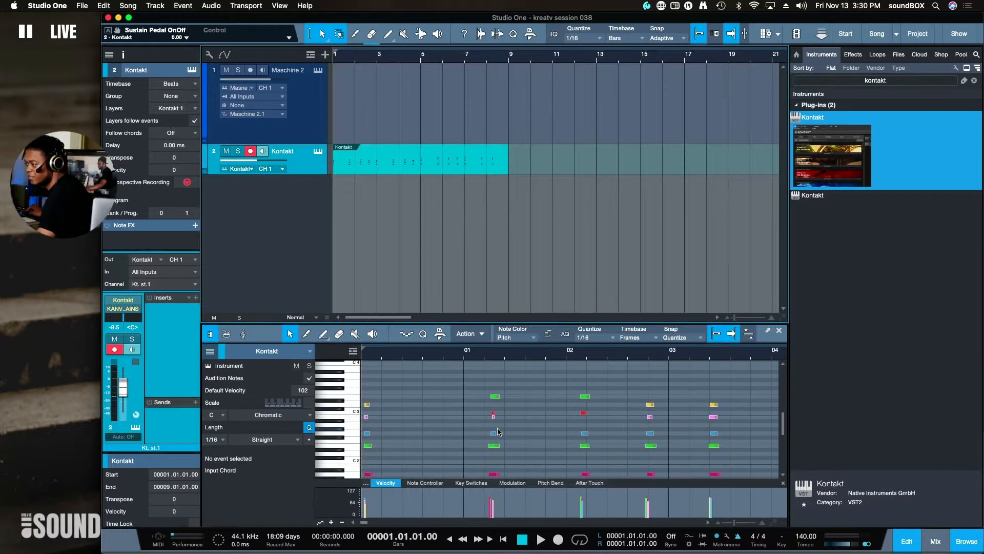
scroll(498, 431, "up", 4)
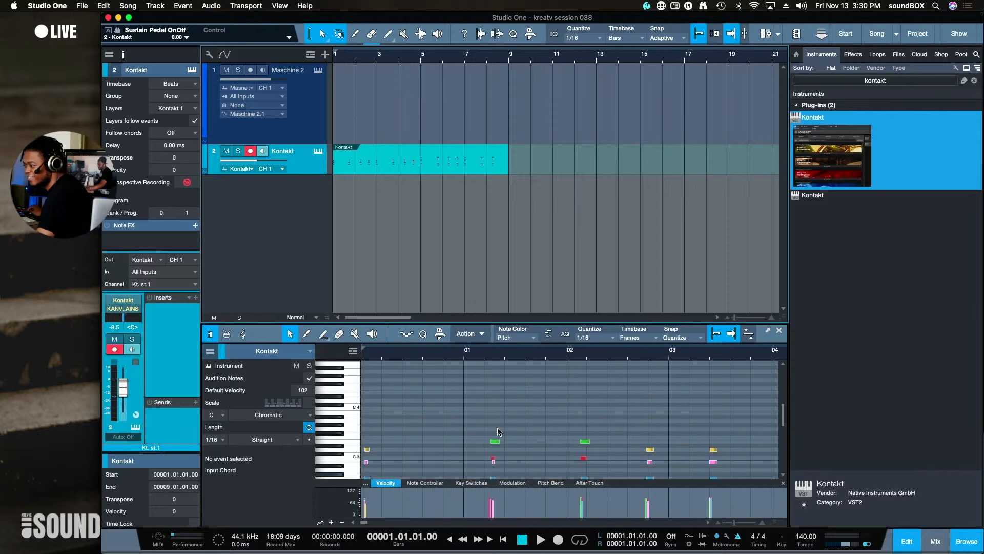
scroll(498, 431, "down", 9)
key("w")
key("w")
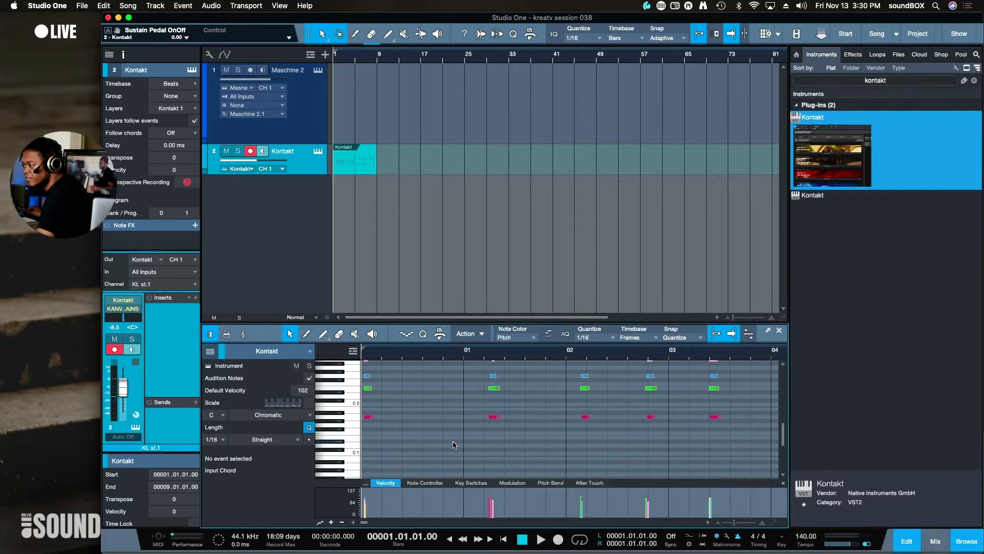
scroll(547, 426, "up", 1)
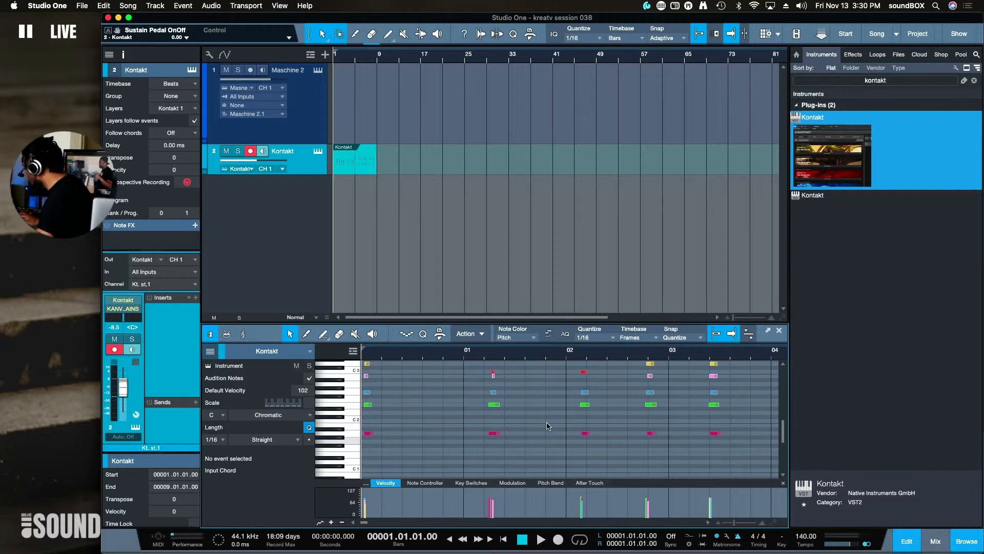
key("space")
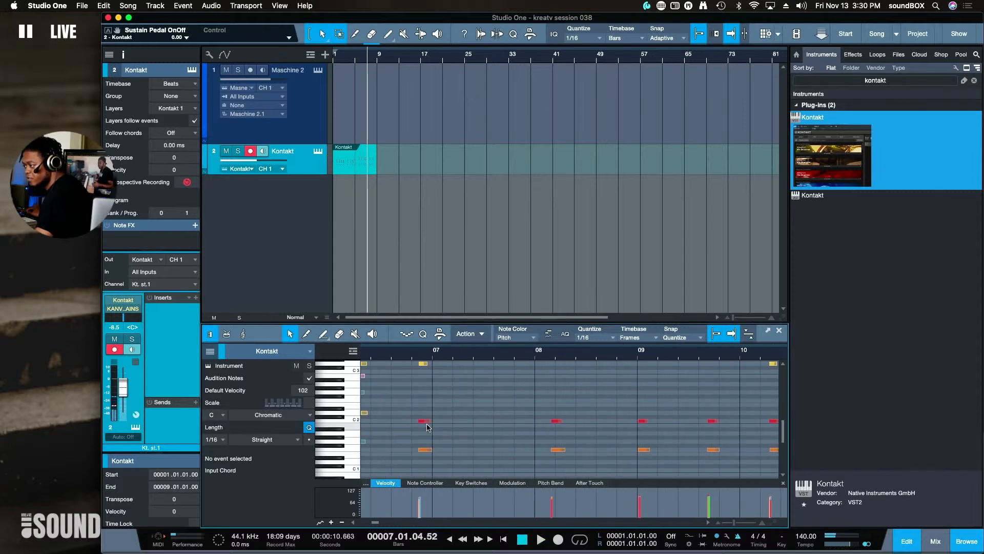
left_click(424, 421)
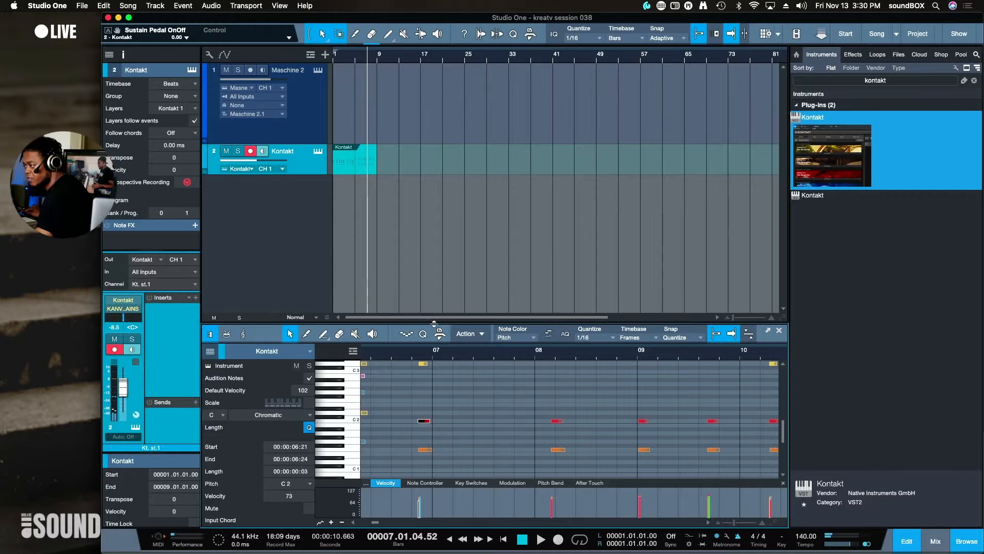
left_click_drag(435, 323, 435, 118)
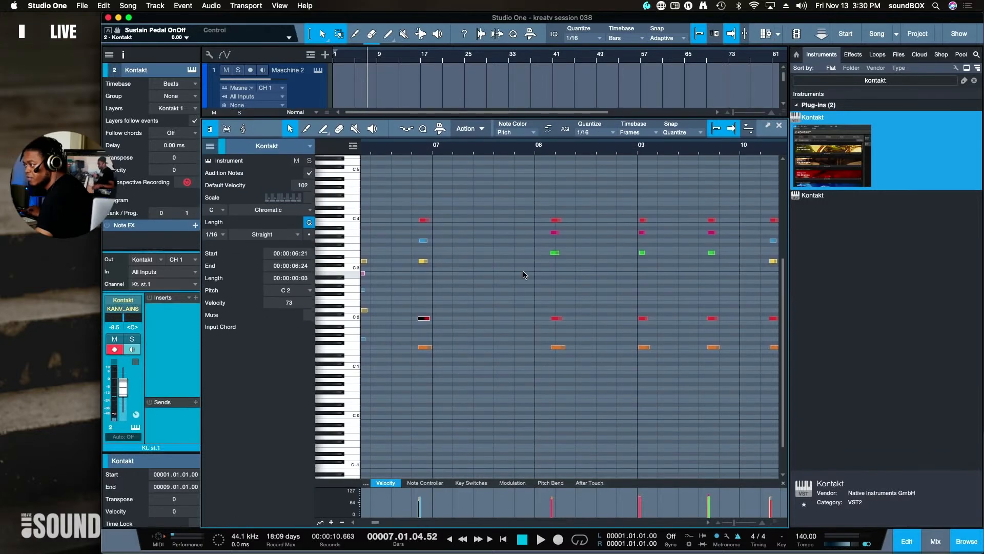
scroll(522, 280, "right", 2)
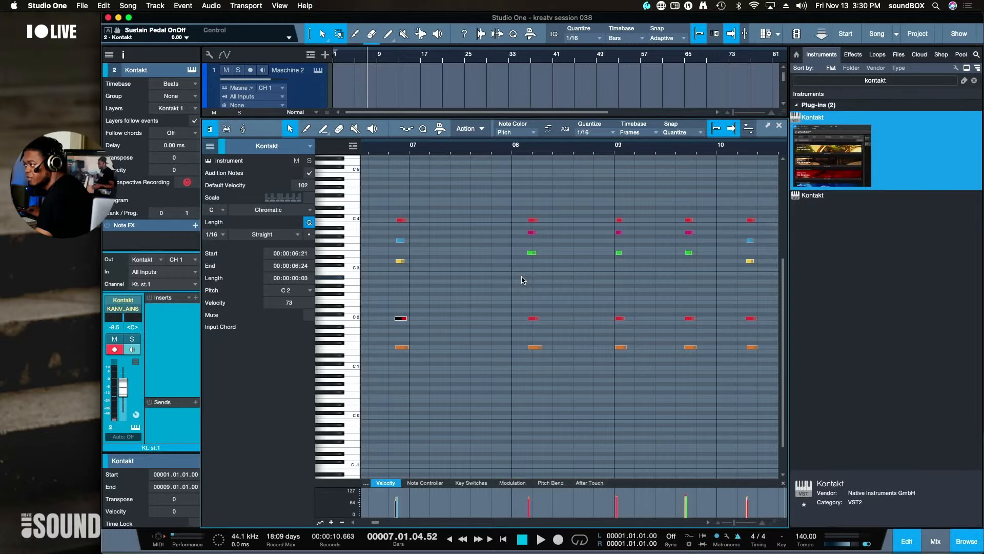
scroll(522, 280, "left", 4)
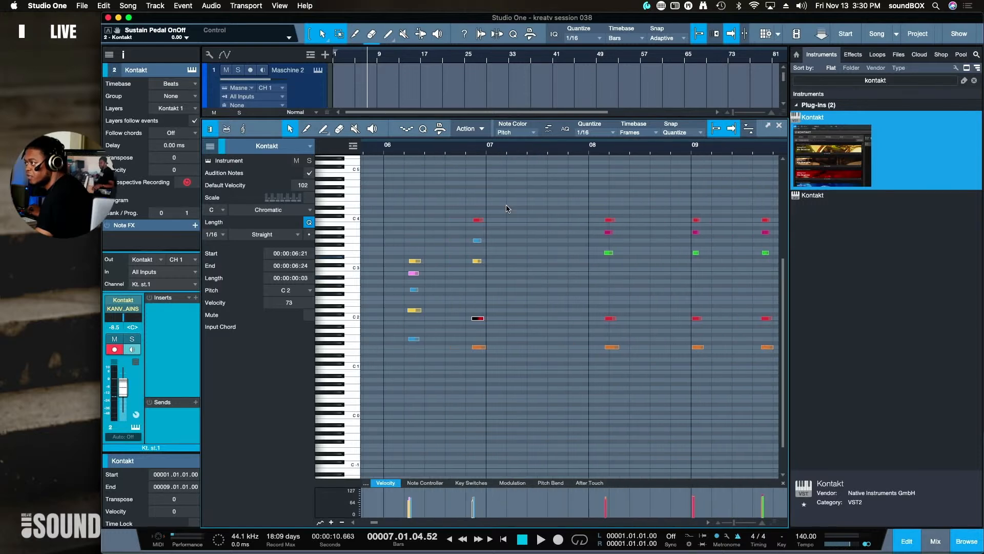
Set the arrangement's quantize value to 1/8, quantize the merged Kontakt event, and make the note editor smaller
left_click(583, 38)
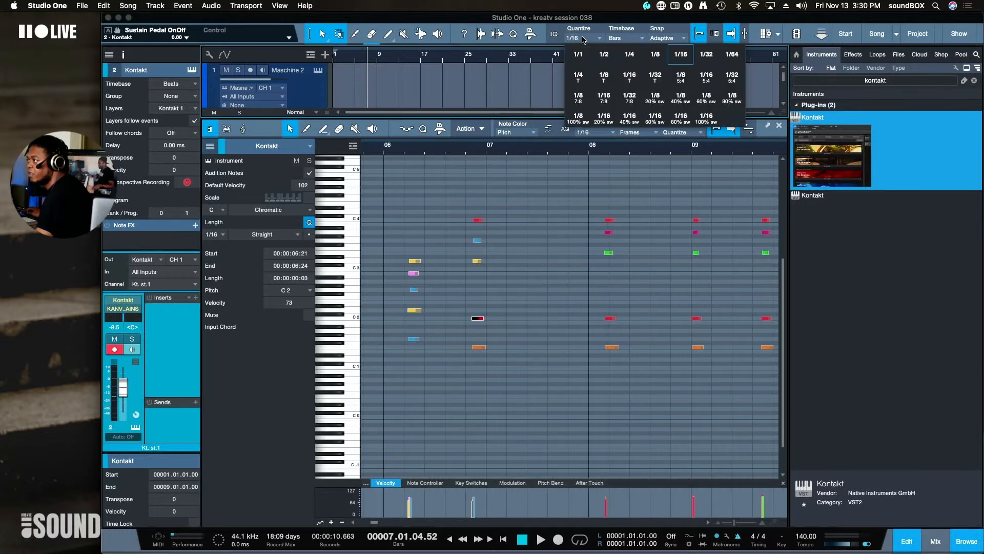
left_click(655, 57)
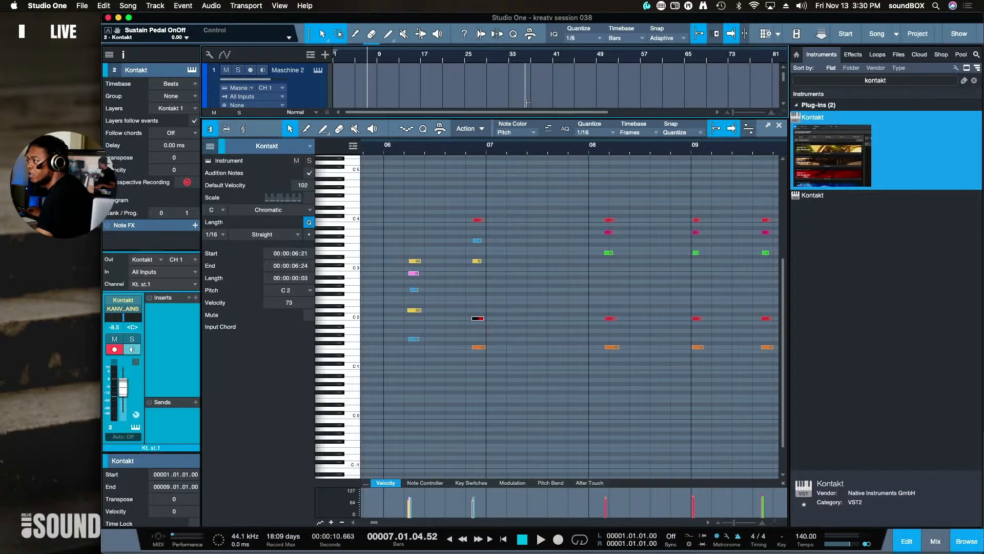
left_click_drag(517, 200, 492, 277)
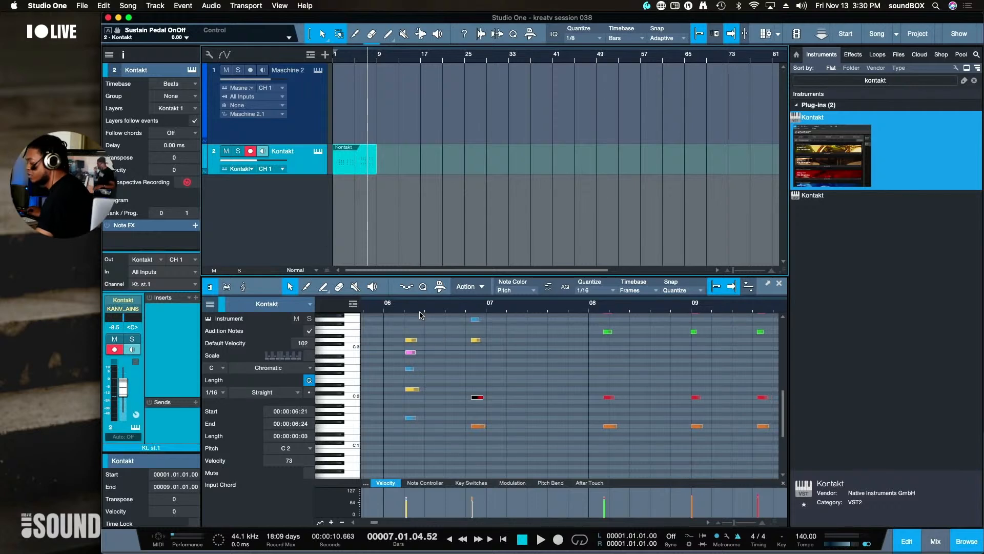
Play the quantized part from the start and lower the C 4 note of the chord just before editor mark 07 to B 3
key("comma")
key("space")
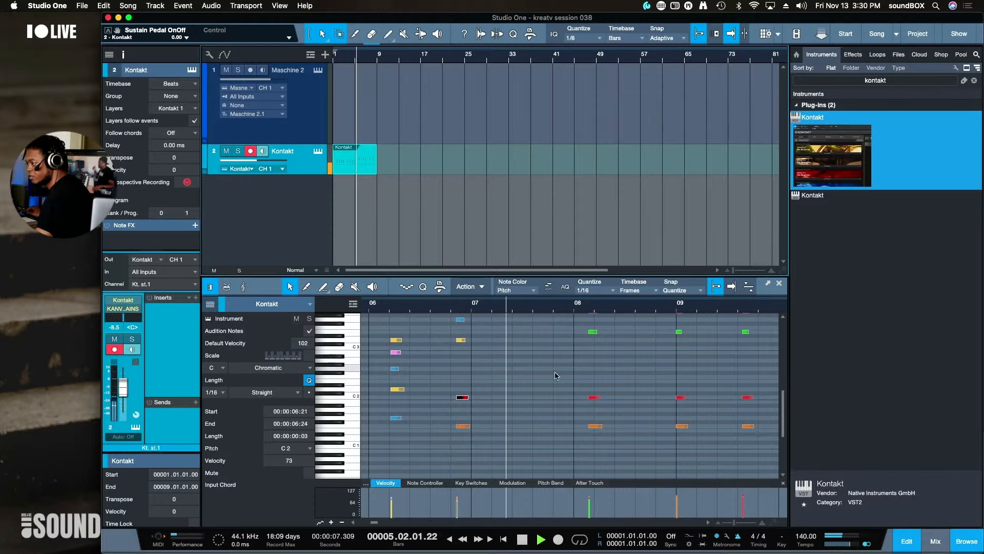
key("space")
left_click(459, 368)
scroll(459, 368, "up", 1)
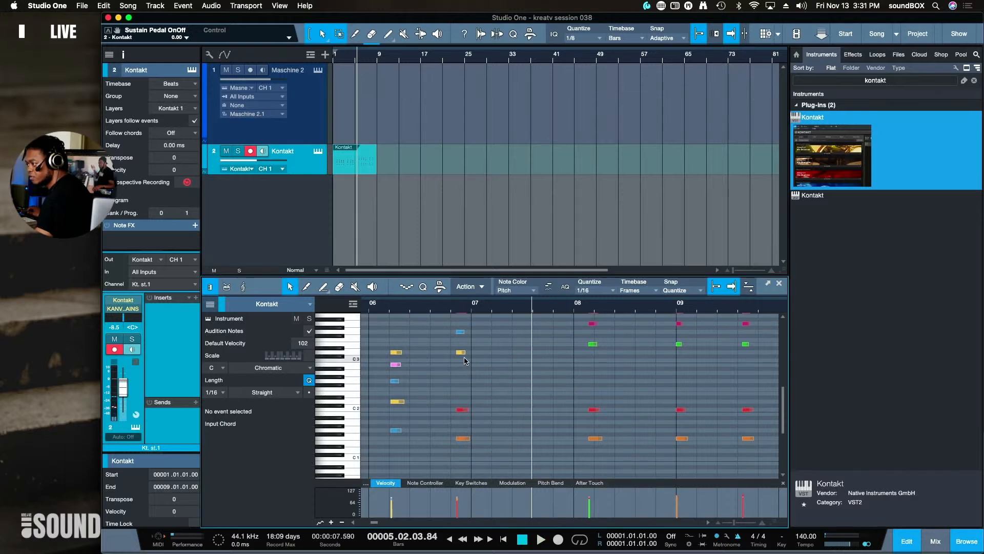
left_click(460, 353)
left_click(461, 332)
scroll(460, 334, "up", 1)
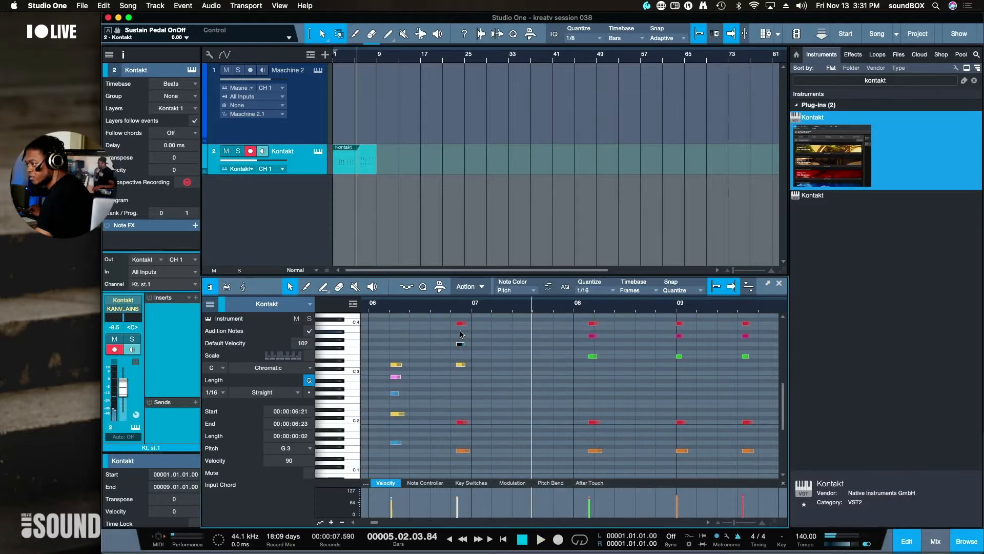
left_click(461, 324)
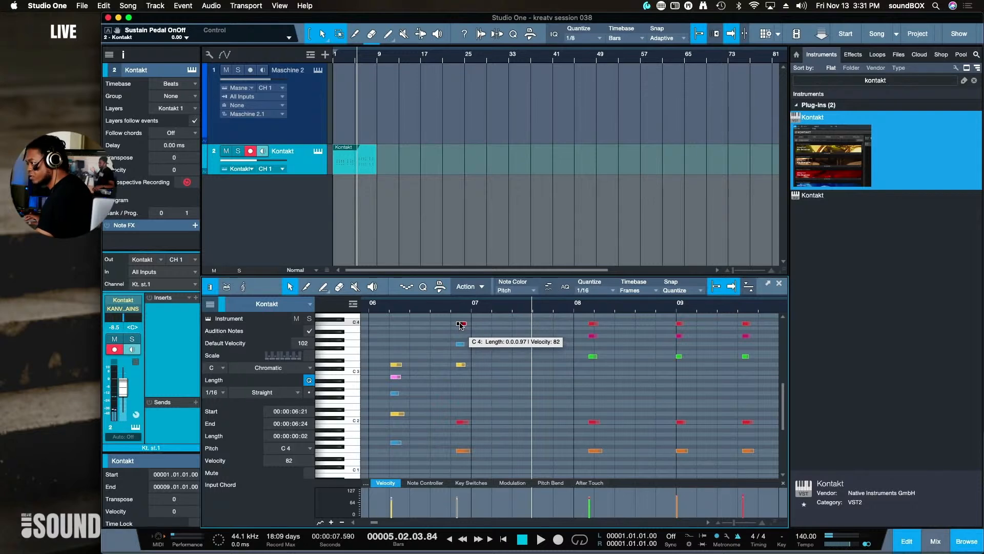
Play the corrected part through to the end of the event with the note editor zoomed out
key("space")
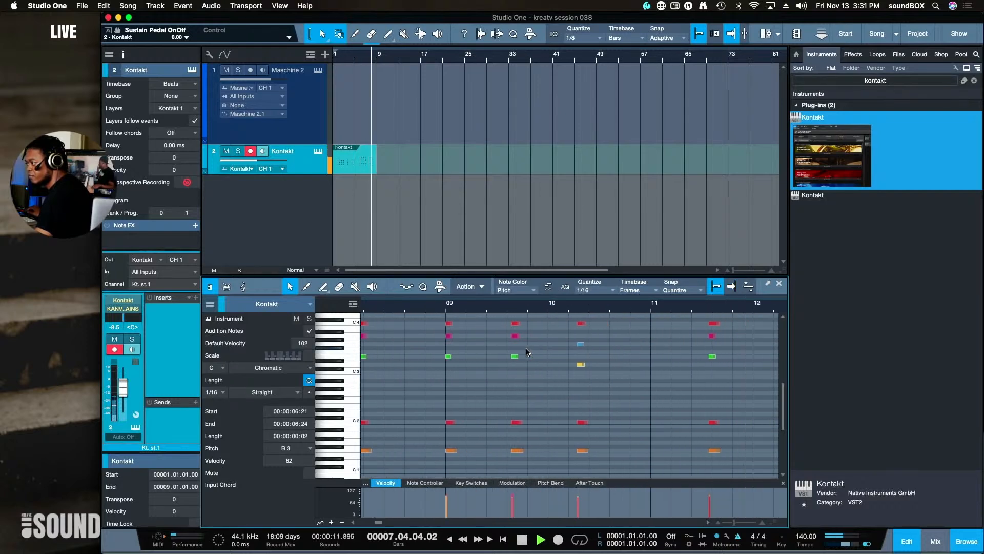
left_click(612, 359)
key("super+Left")
key("super+Left")
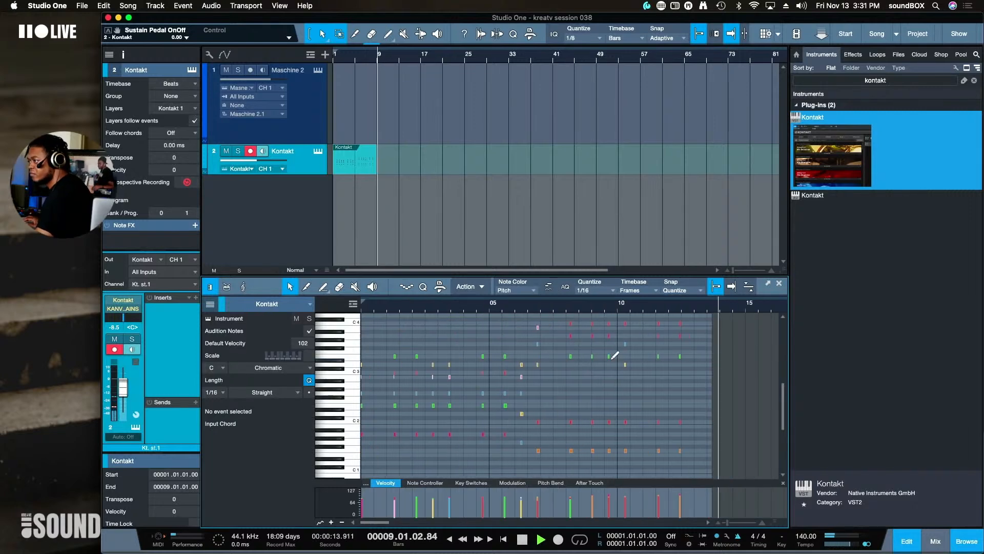
key("space")
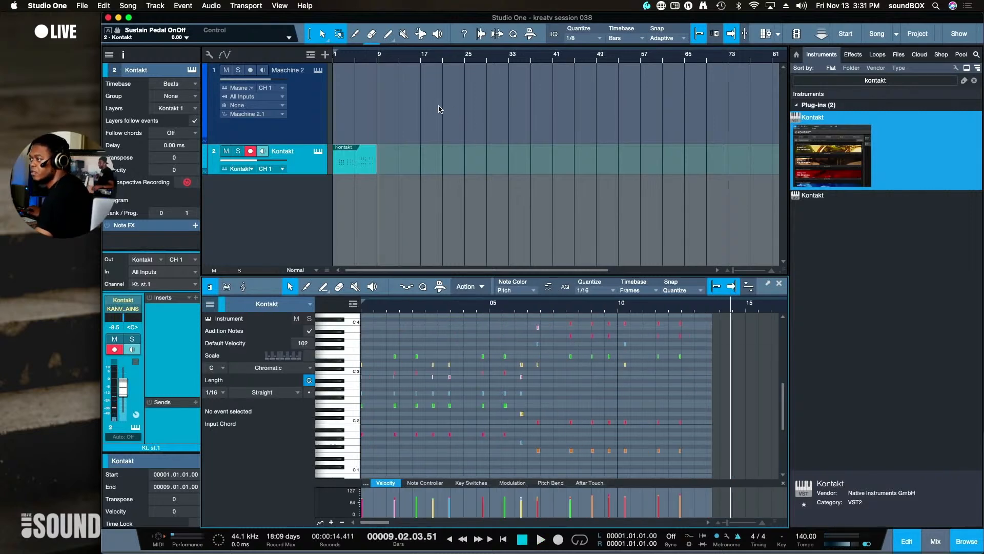
Set the loop range to the merged Kontakt event, from bar 1 to bar 9
left_click(362, 173)
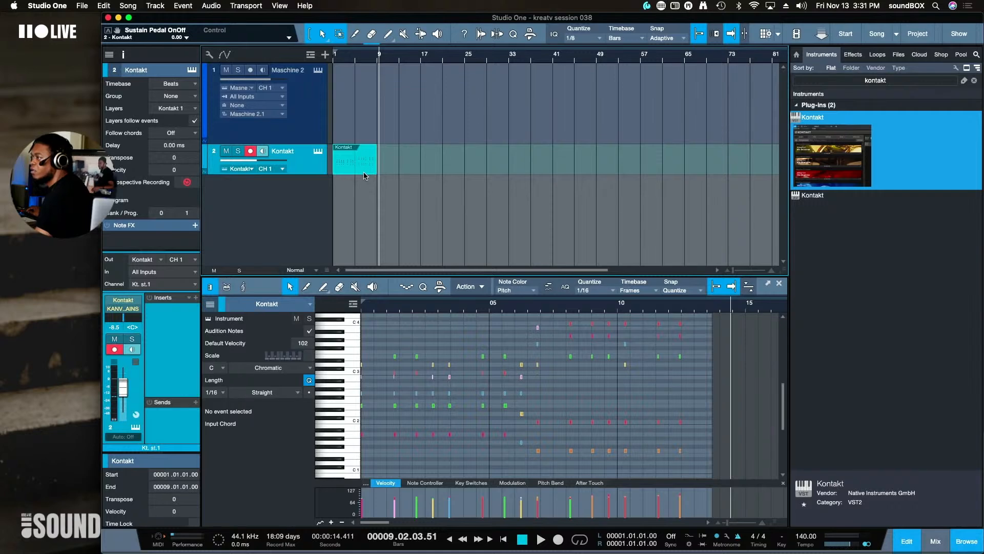
key("p")
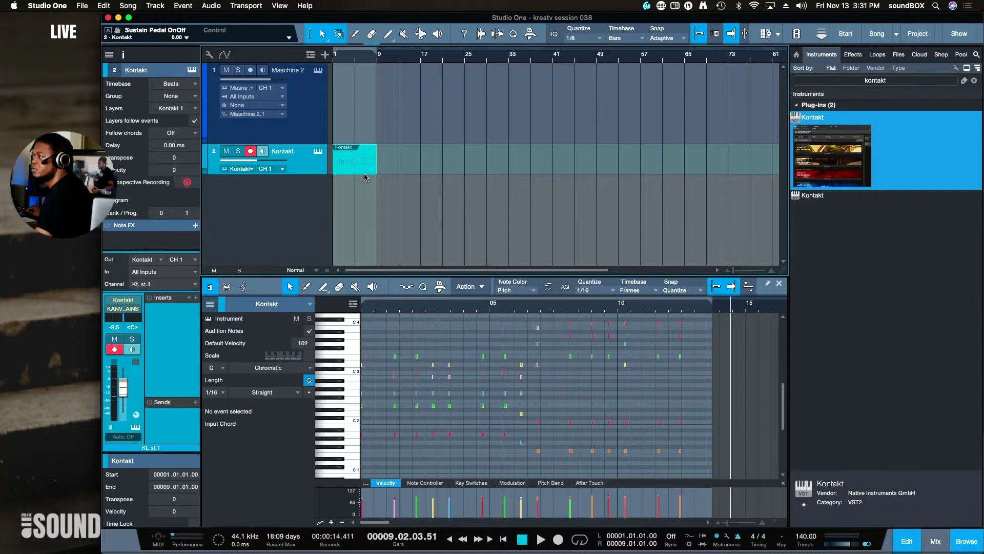
Turn on looping and play the eight-bar Kontakt part from the start with bars 1 to 9 filling the arrangement view
key("slash")
key("space")
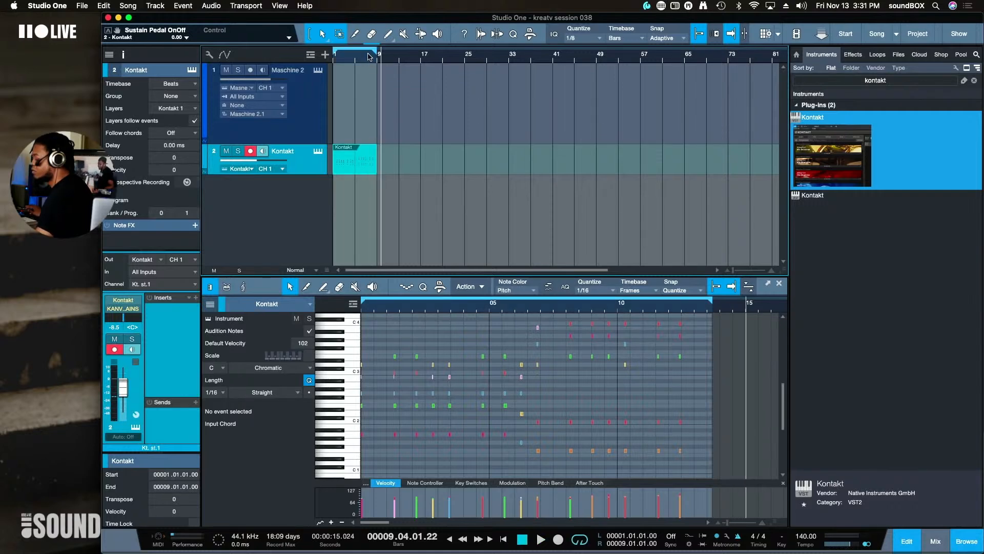
key("e")
key("e")
key("e")
key("e")
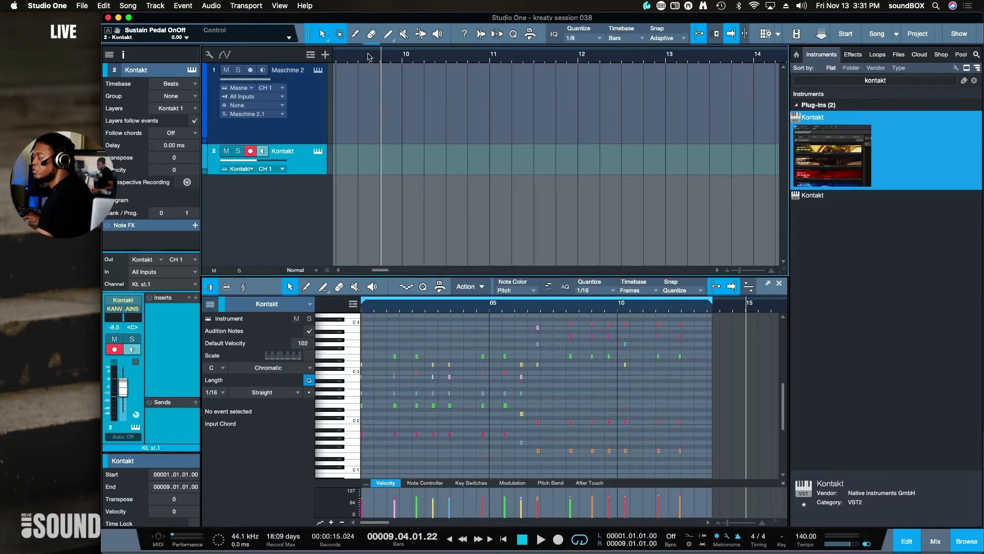
key("KP_Subtract")
key("space")
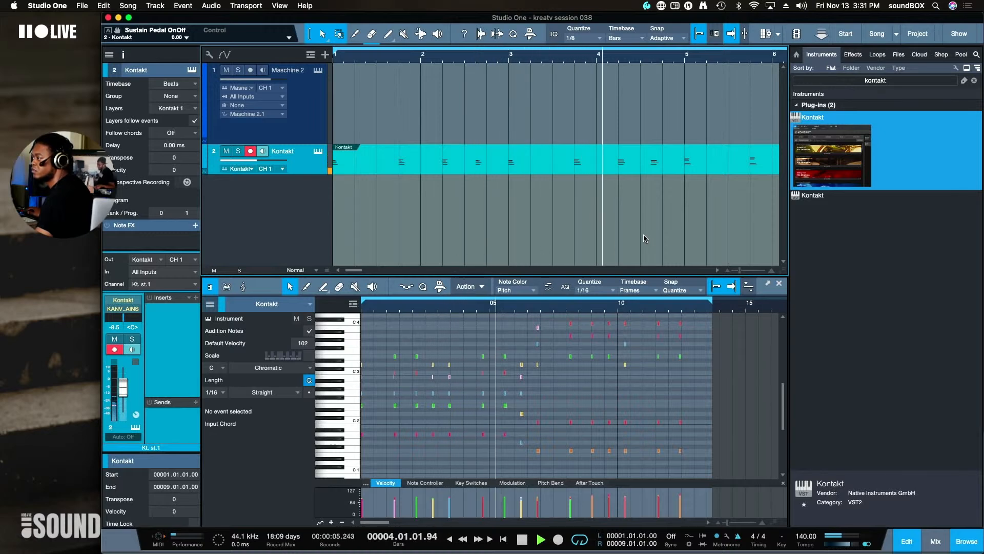
scroll(626, 222, "down", 2)
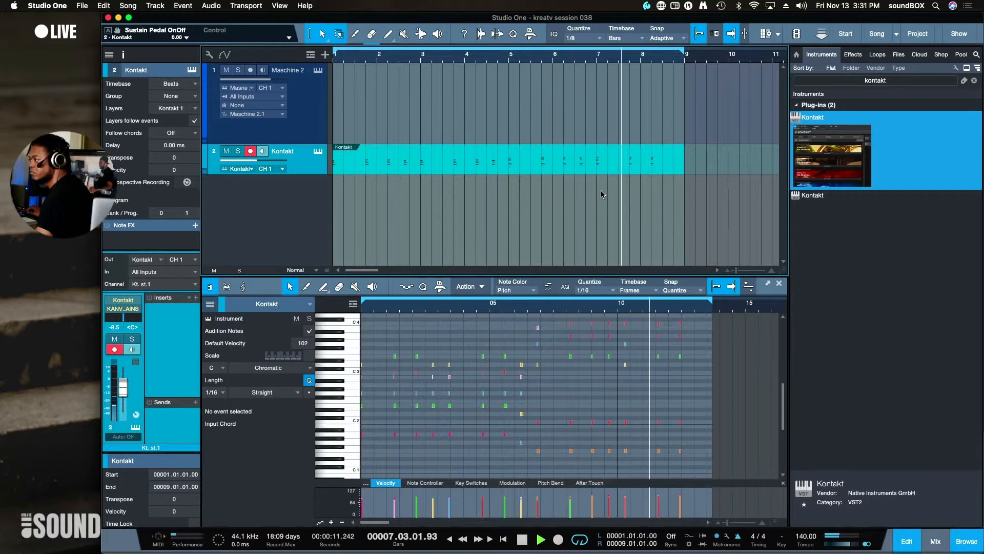
scroll(611, 332, "up", 1)
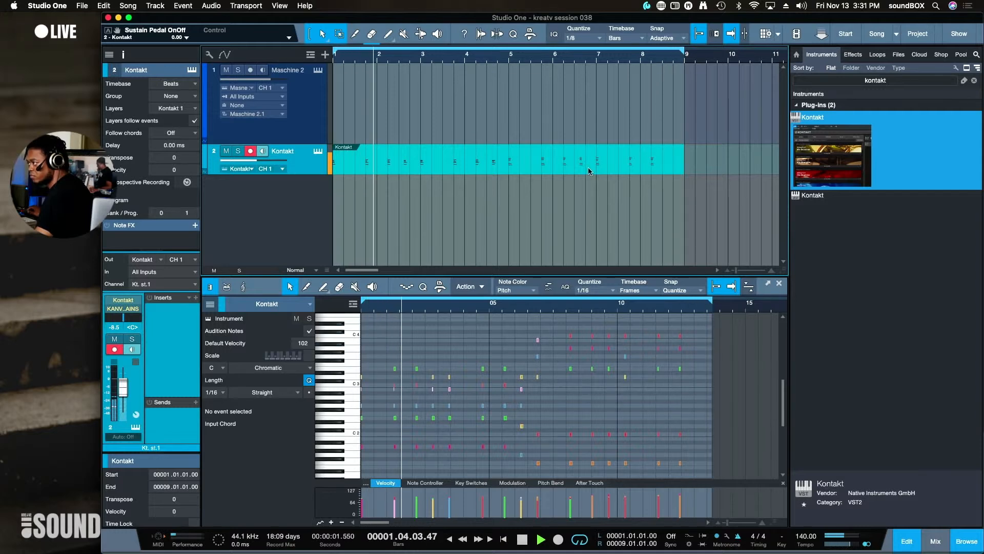
Select the Maschine 2 track and open the Maschine 2 instrument in the Instruments window
left_click(323, 118)
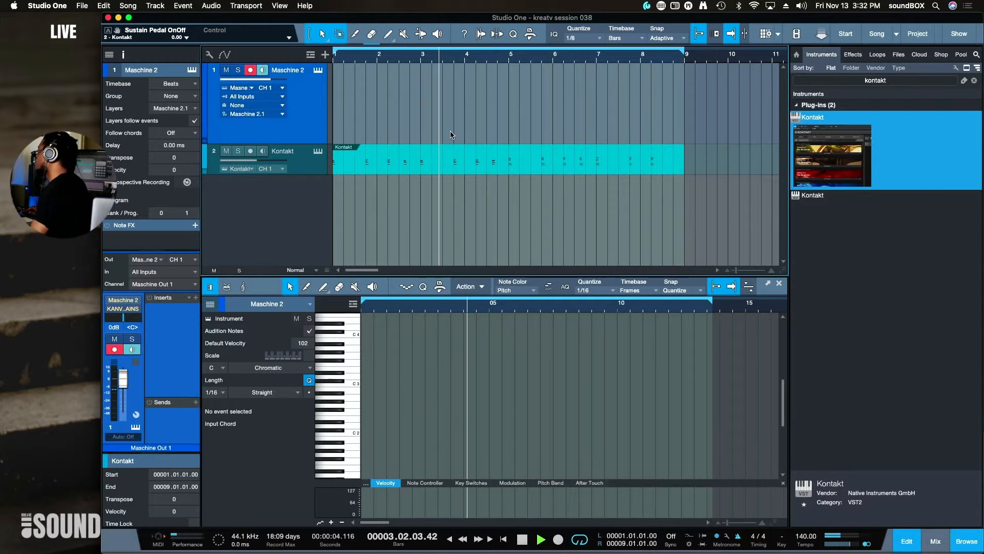
key("space")
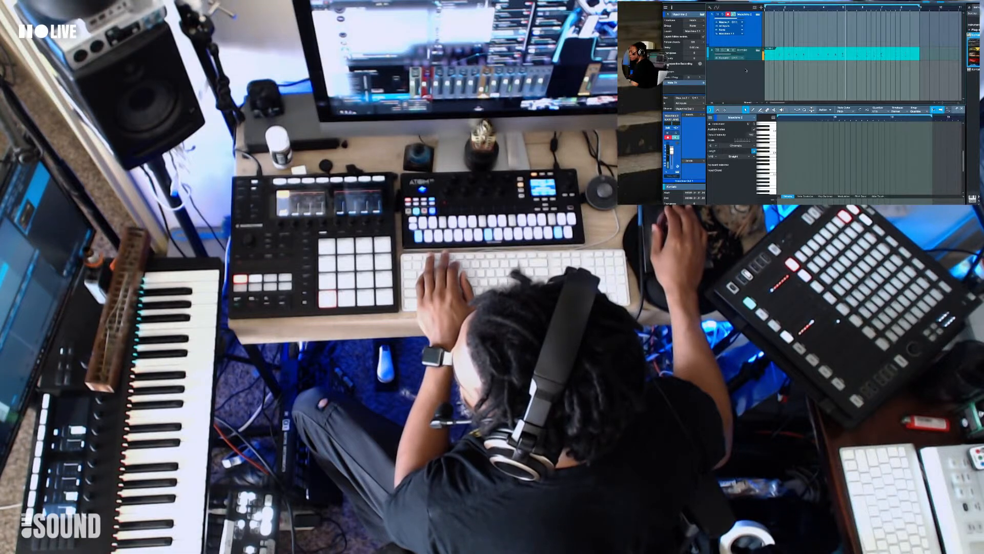
left_click(758, 15)
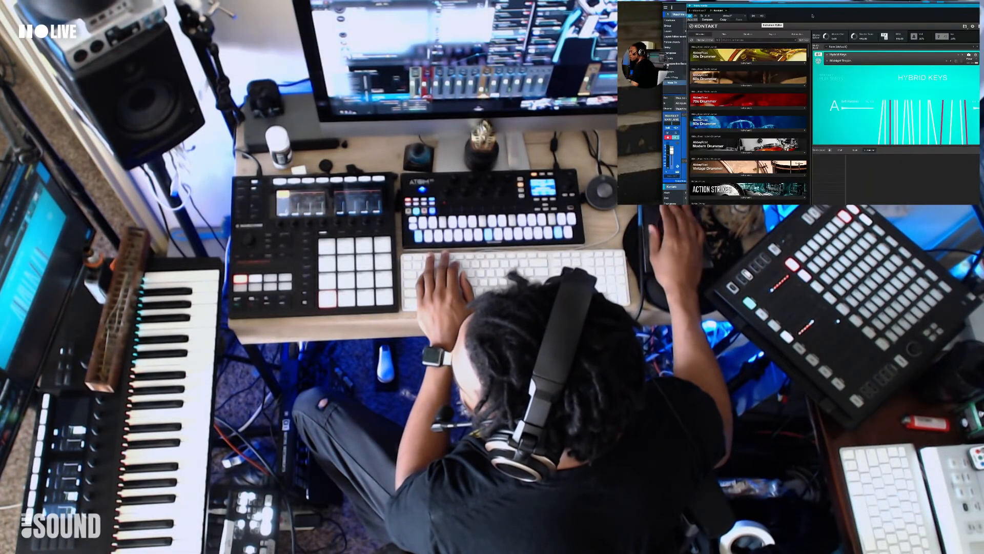
left_click(700, 11)
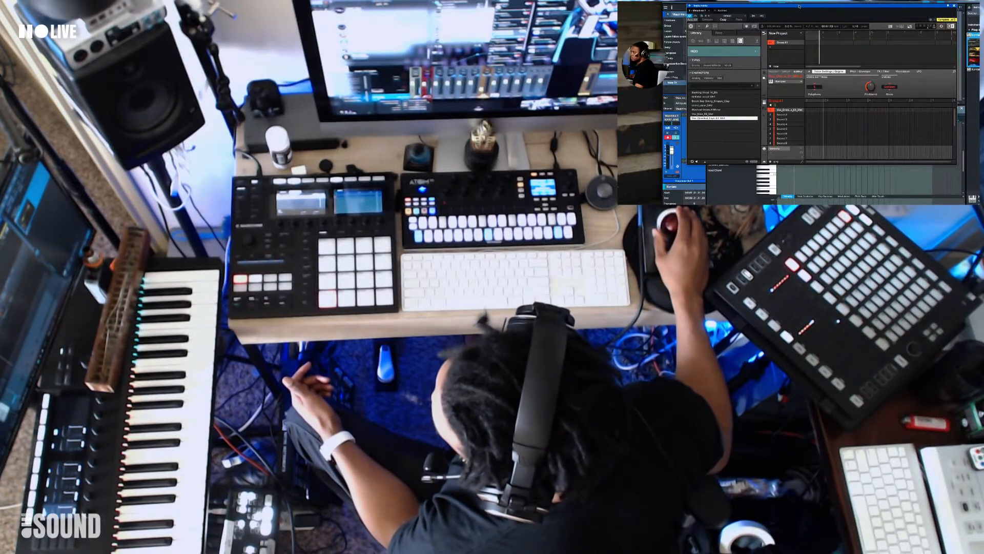
Stop playback, place the Maschine 2 window below the Kontakt track, and zoom its arranger out to show bars 1 to 21
left_click_drag(800, 6, 815, 54)
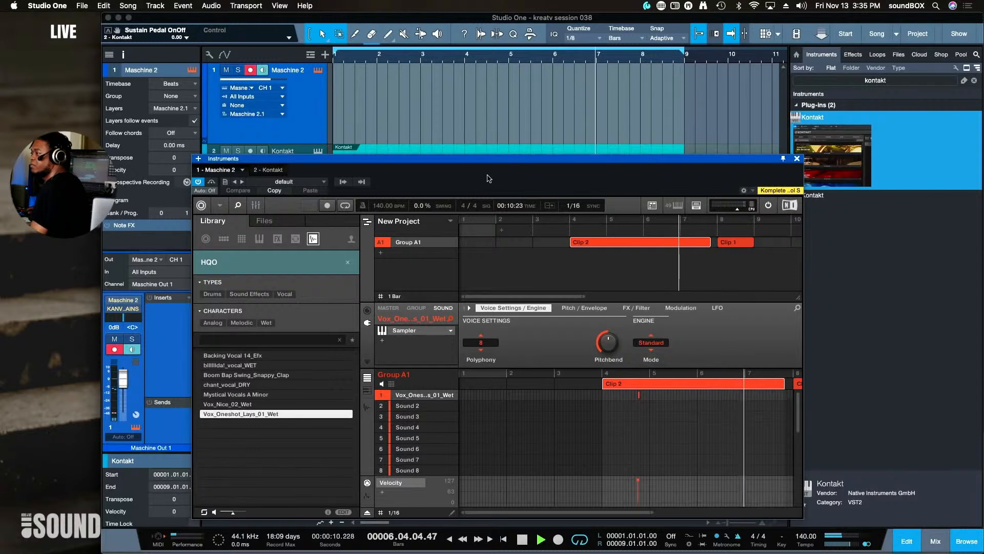
left_click_drag(531, 160, 520, 170)
key("space")
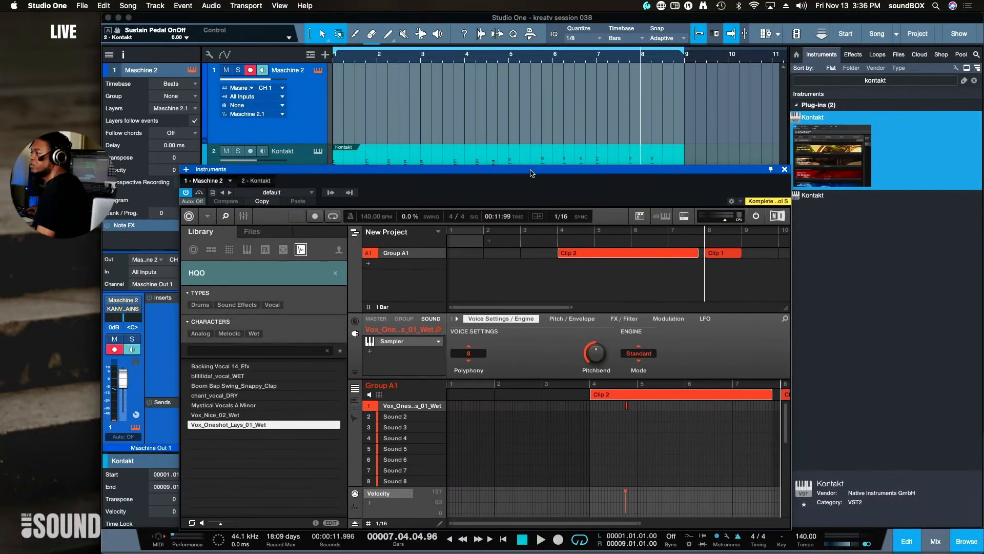
left_click_drag(532, 172, 507, 159)
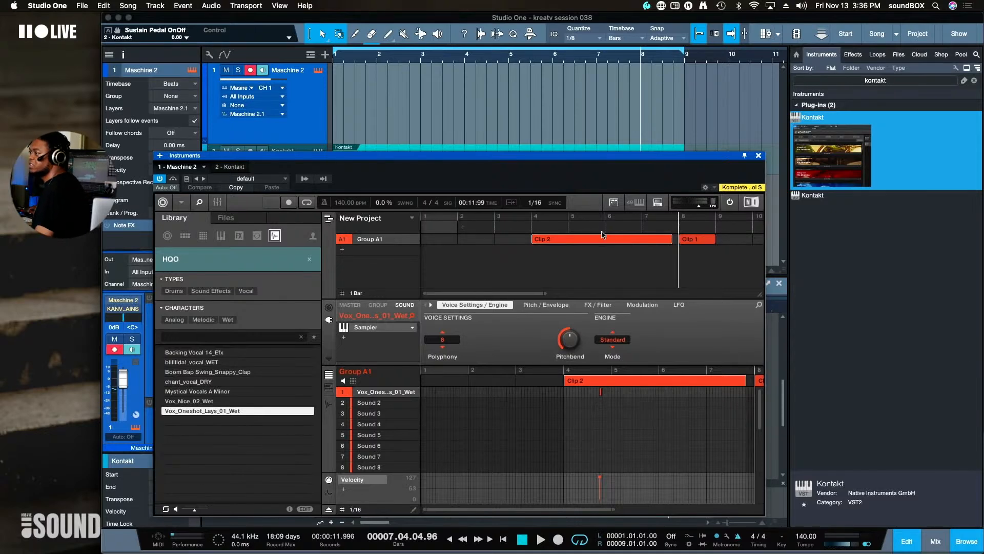
left_click(487, 95)
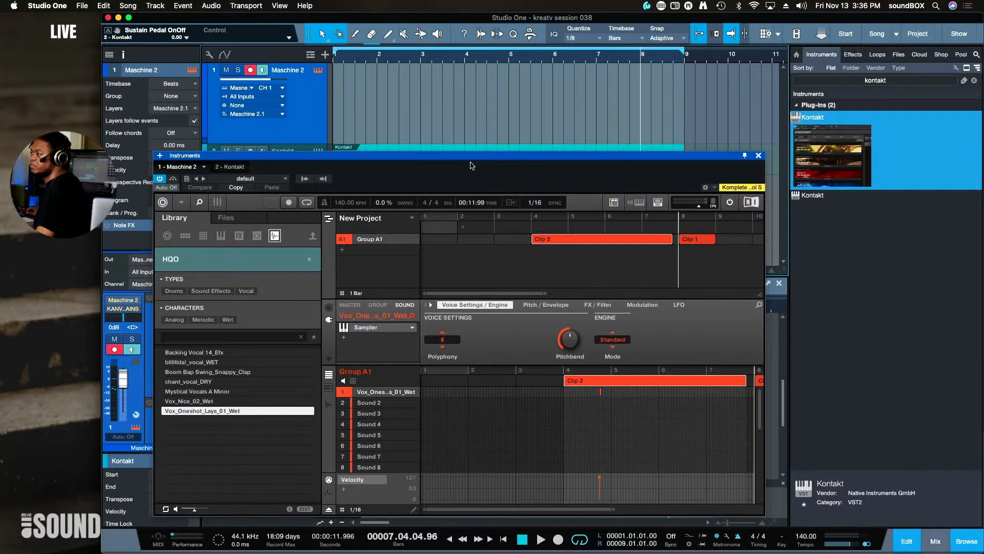
left_click_drag(472, 165, 444, 288)
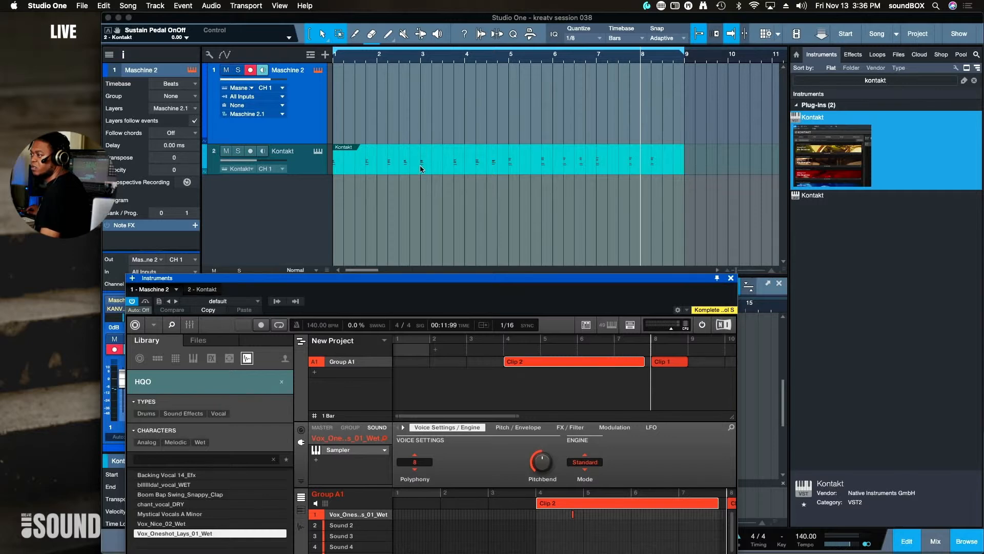
left_click(522, 160)
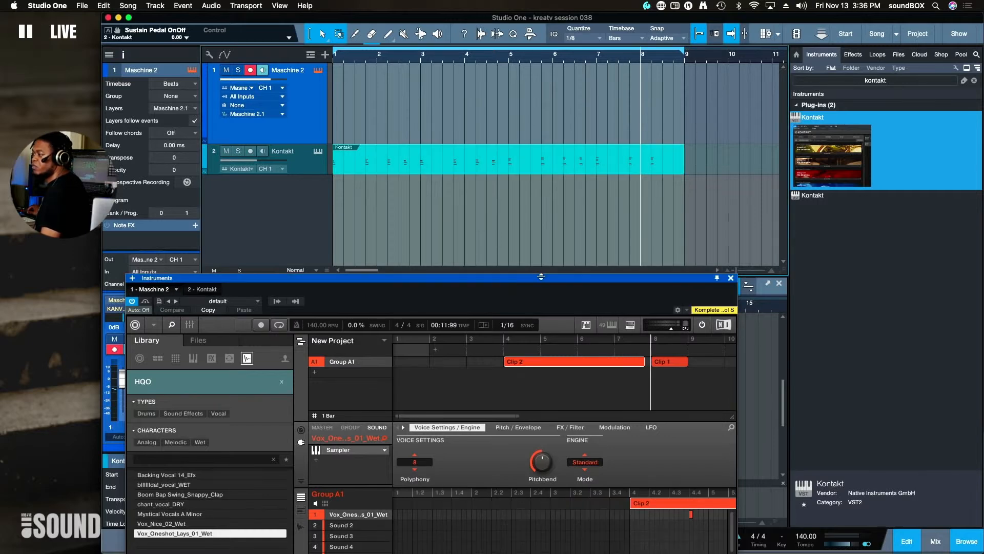
left_click_drag(541, 277, 560, 174)
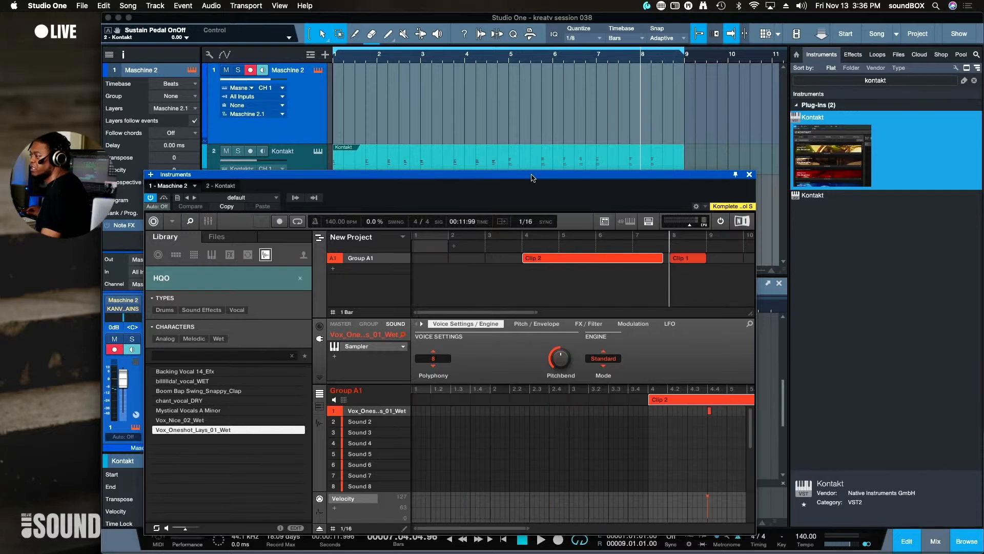
left_click_drag(533, 177, 533, 204)
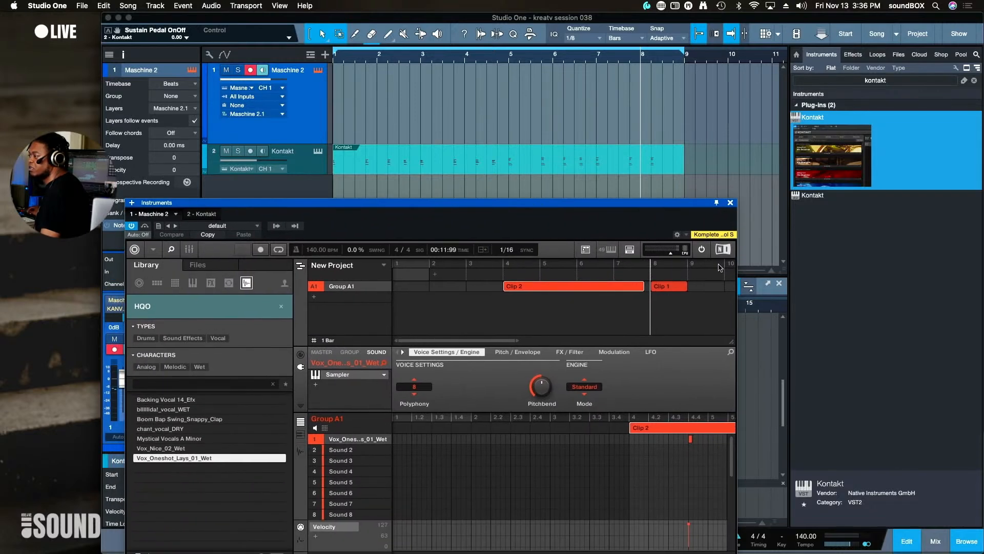
left_click_drag(517, 341, 685, 340)
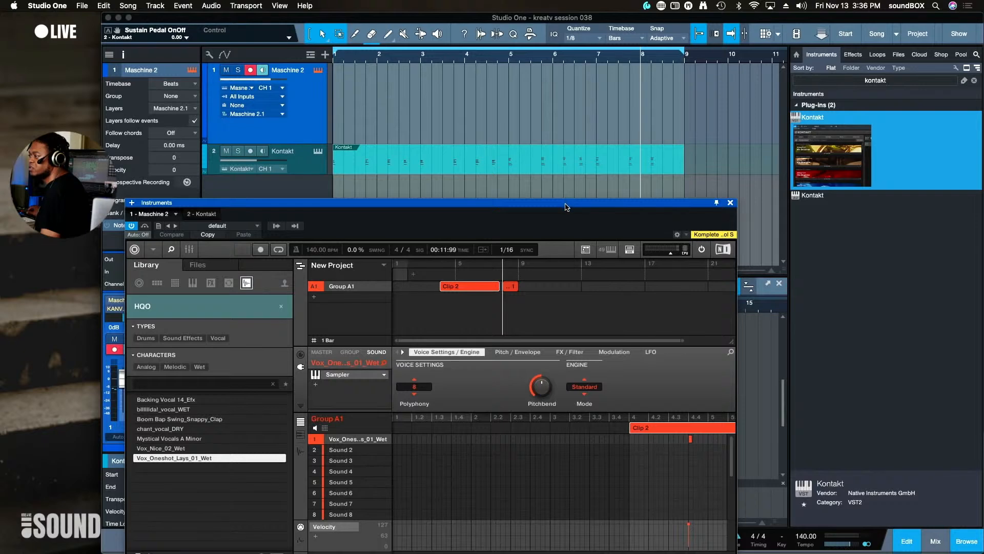
left_click_drag(566, 207, 621, 247)
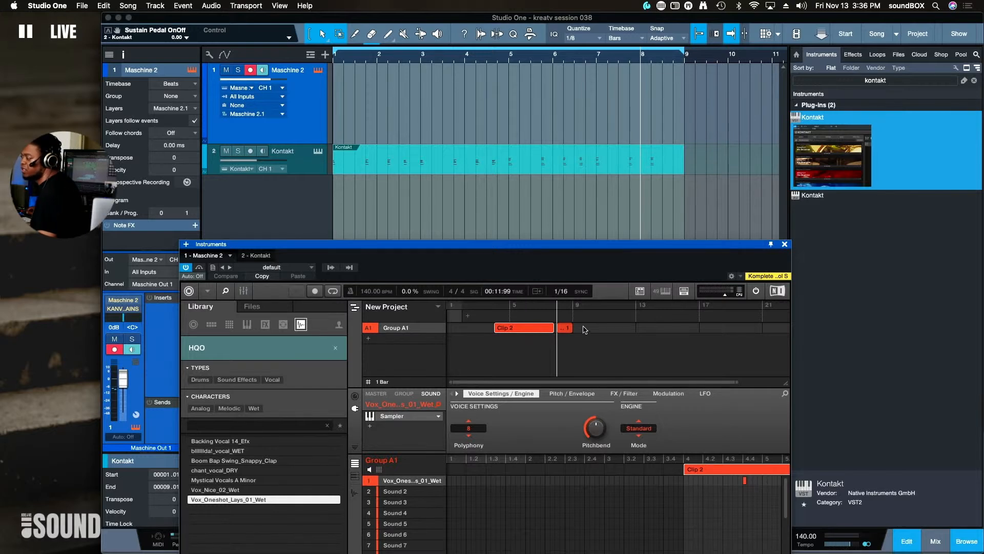
left_click(358, 85)
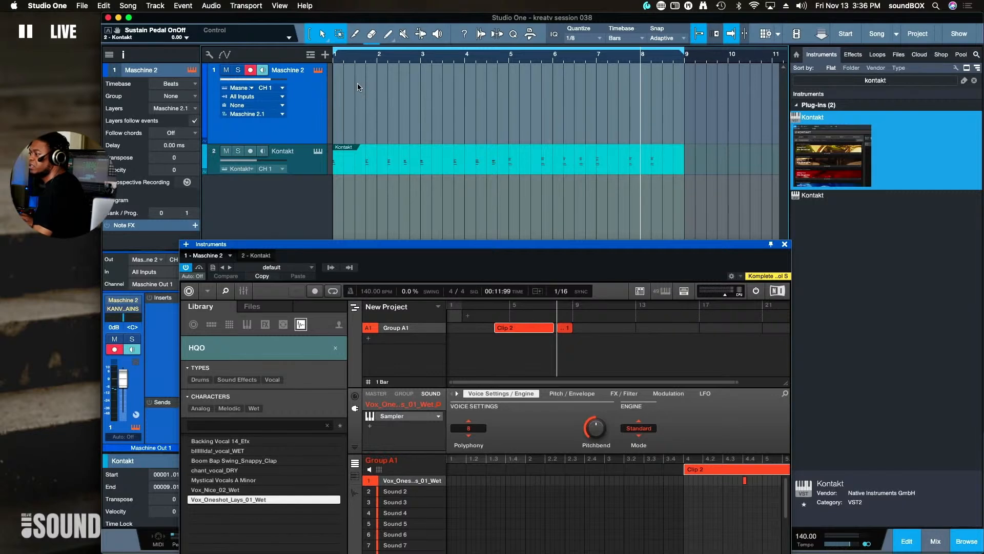
Extend the start of Clip 2 back to bar 1 in Maschine's arranger and delete Clip 1
key("space")
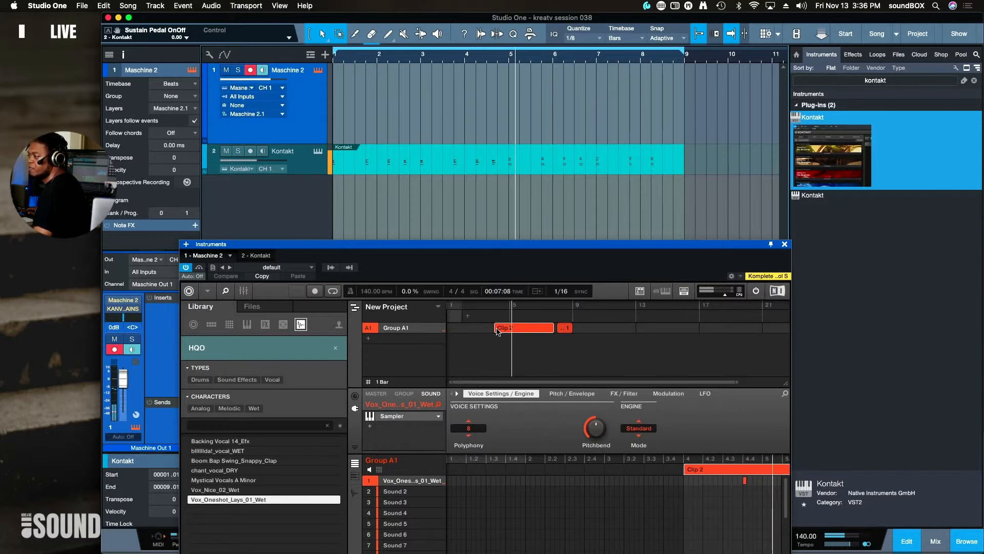
left_click_drag(497, 330, 433, 345)
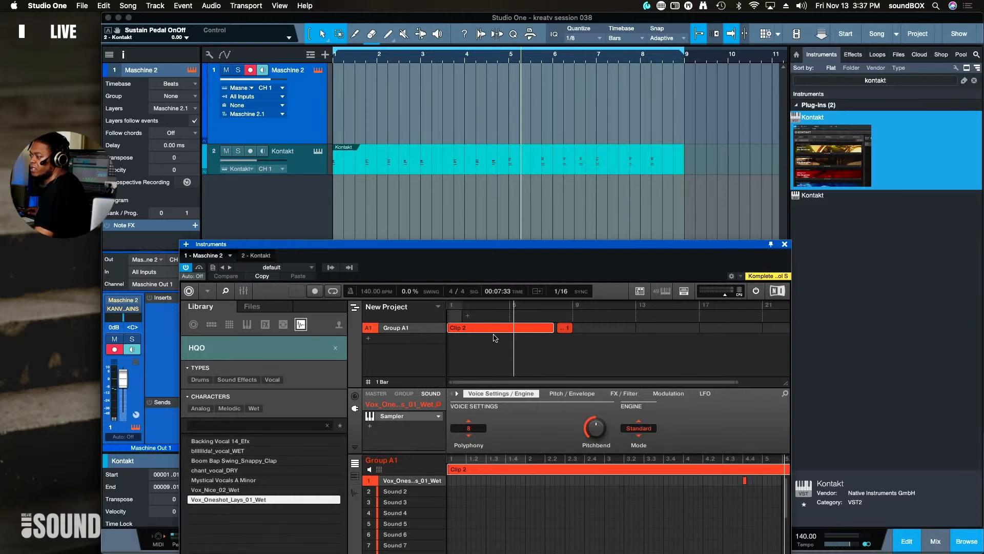
scroll(591, 355, "right", 1)
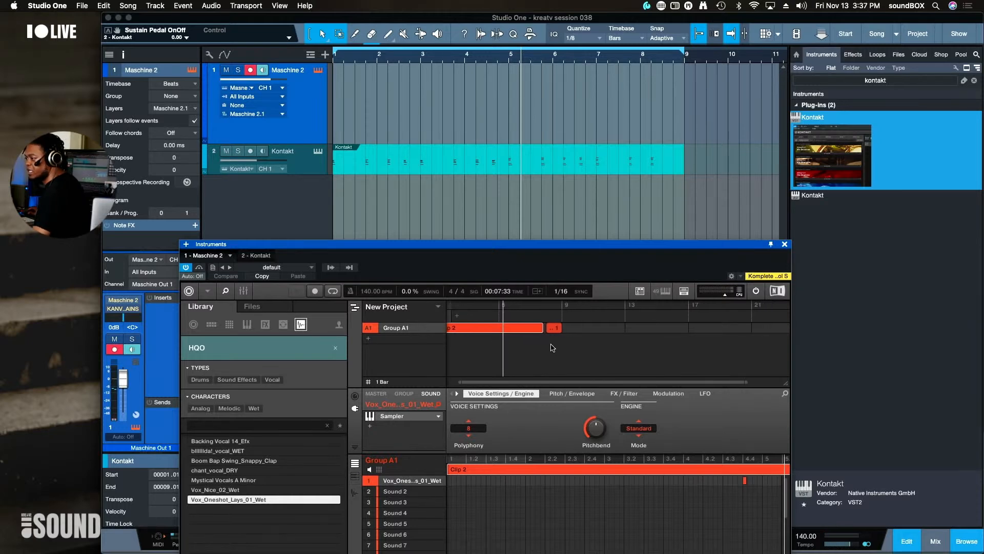
left_click(554, 331)
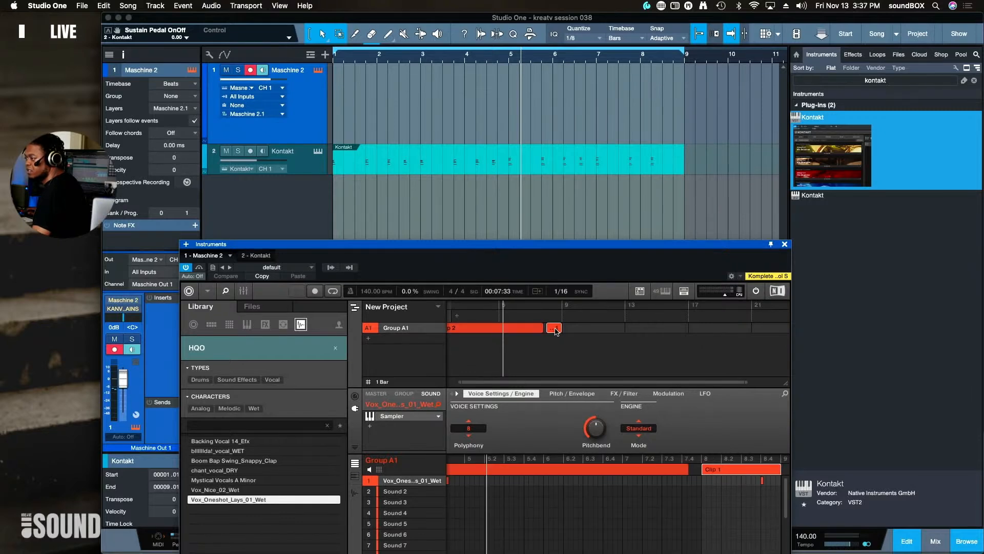
key("Delete")
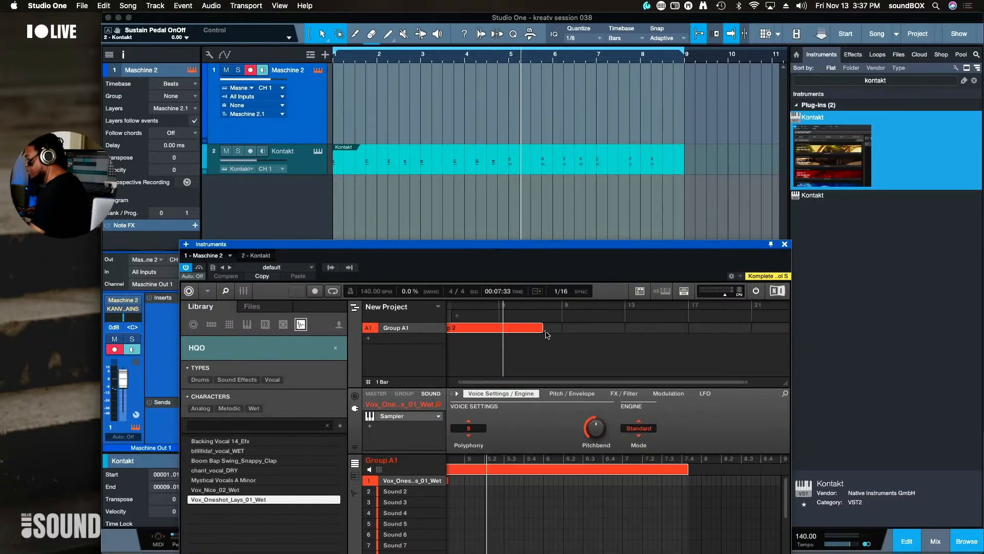
Shorten Clip 2 to end at bar 5 and duplicate it to fill bars 5 to 9
left_click_drag(534, 330, 497, 334)
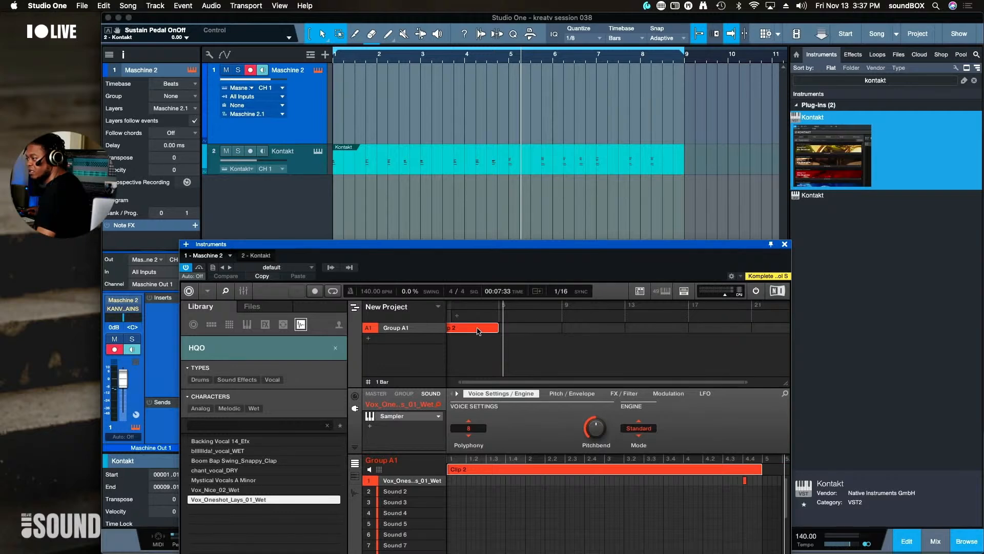
left_click(543, 328)
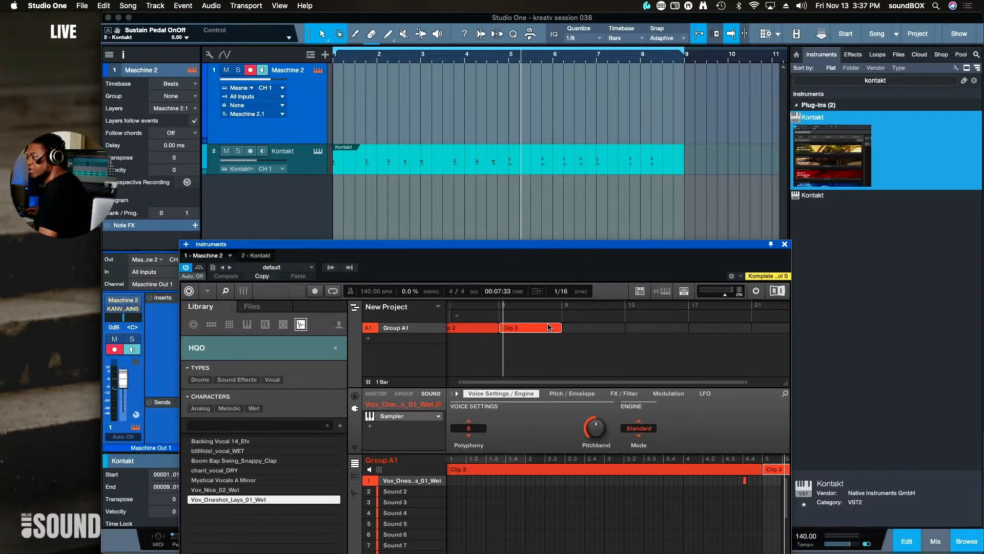
scroll(597, 343, "left", 1)
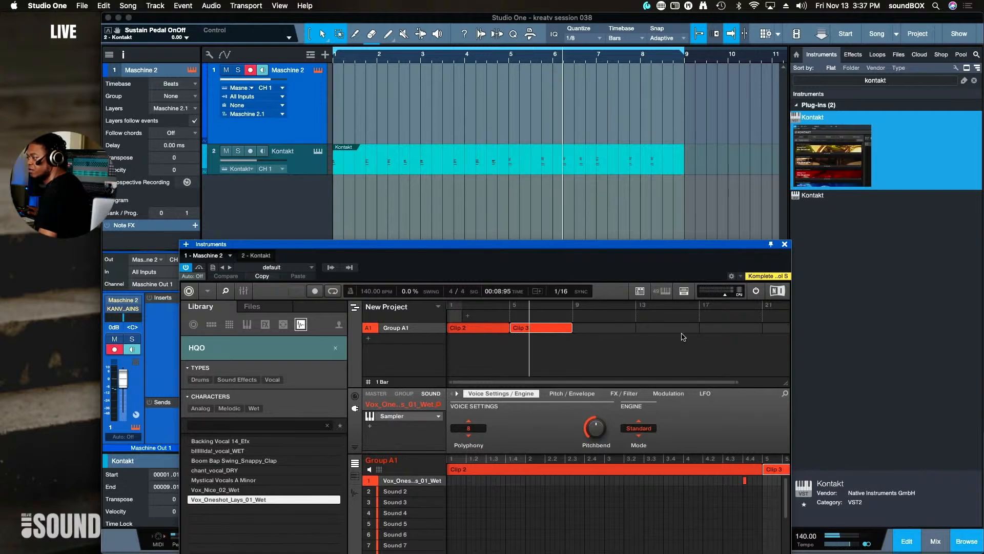
Play through both vocal clips with the whole Maschine window in view and the pattern editor showing bars 1 to 9, then stop
left_click_drag(667, 246, 710, 55)
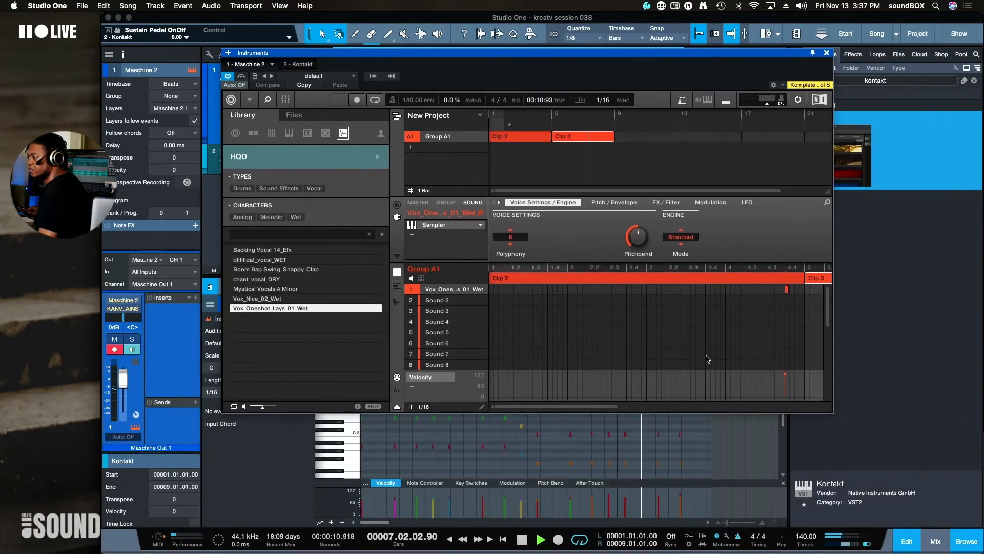
left_click_drag(618, 409, 796, 405)
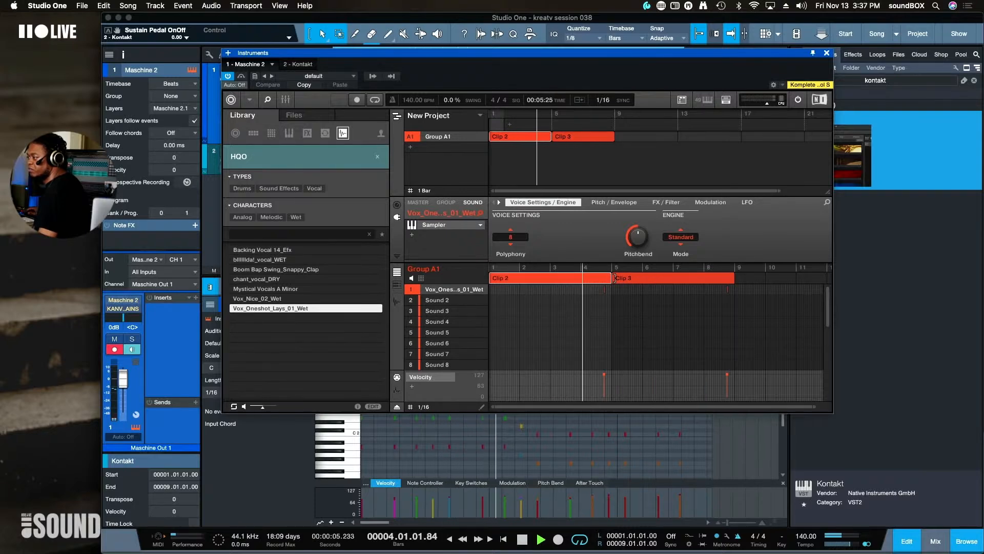
mouse_move(610, 278)
left_mouse_down()
mouse_move(746, 275)
mouse_move(640, 289)
mouse_move(612, 281)
left_mouse_up()
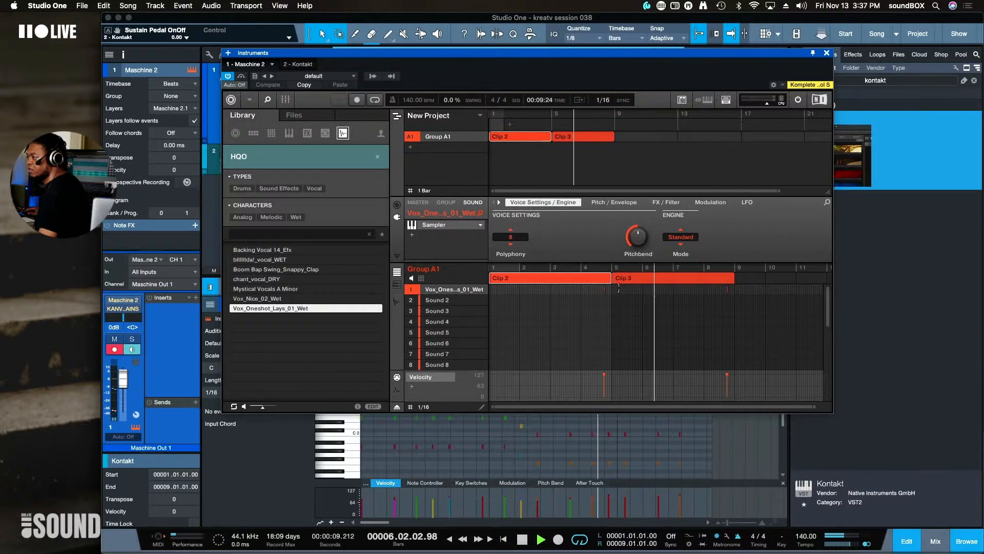
key("space")
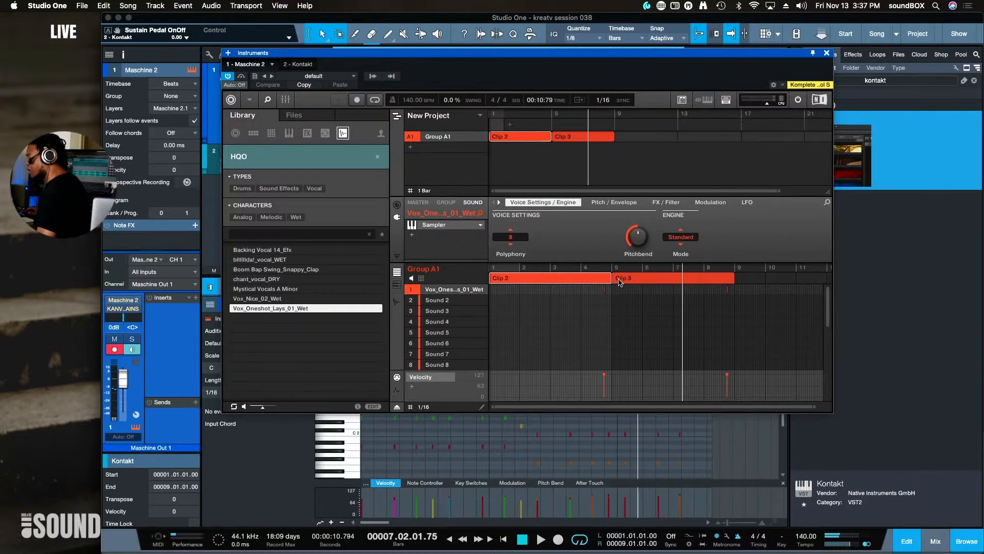
Compare Clip 2 and Clip 3 in Maschine's arranger and pattern editor, selecting each in turn
left_click(620, 281)
left_click(601, 280)
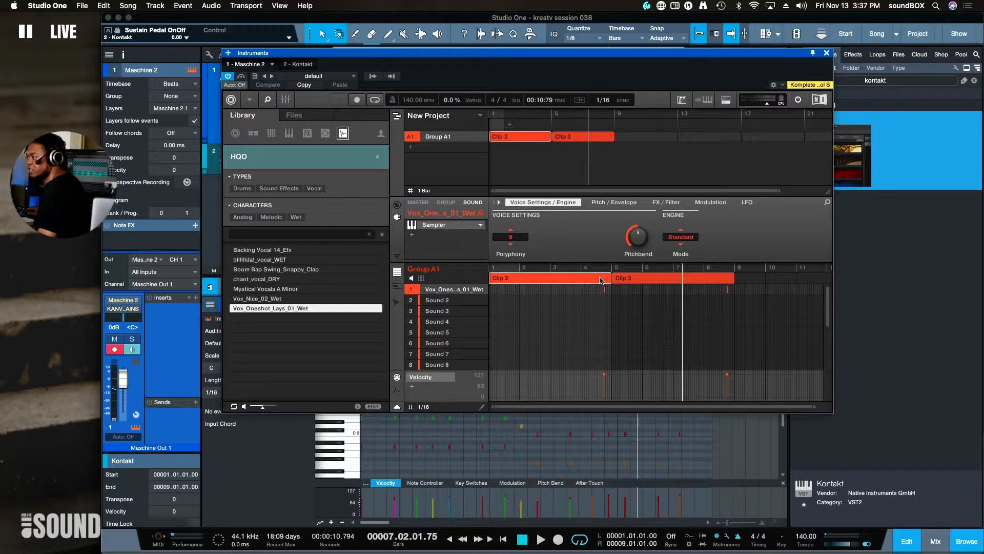
left_click(637, 281)
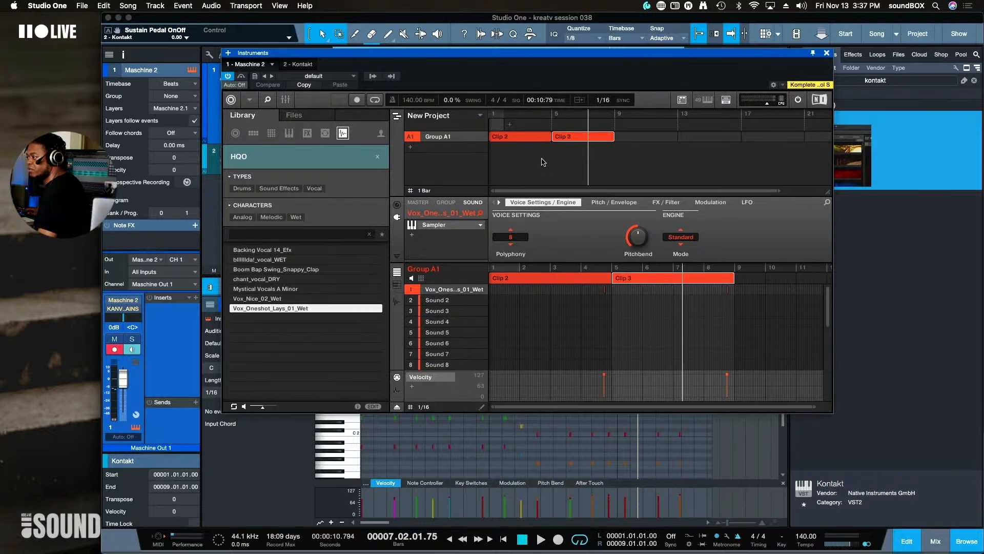
right_click(578, 138)
left_click(538, 137)
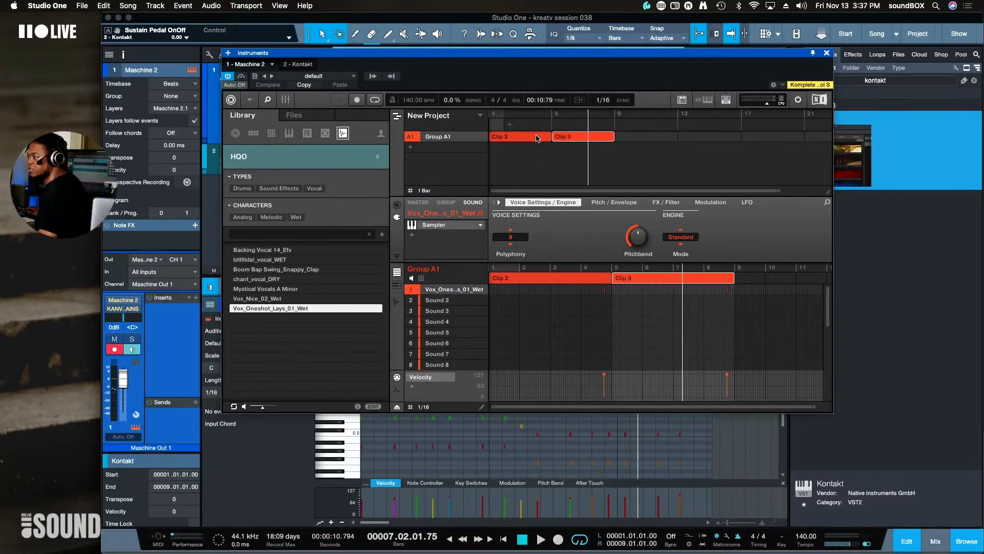
left_click(537, 139)
left_click(582, 139)
left_click(544, 138)
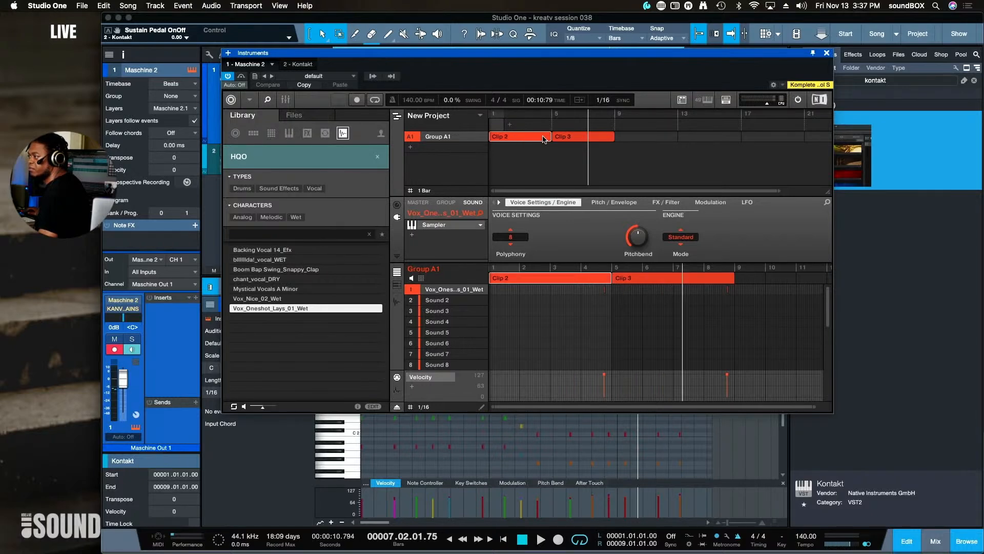
left_click_drag(592, 53, 628, 114)
left_click(674, 340)
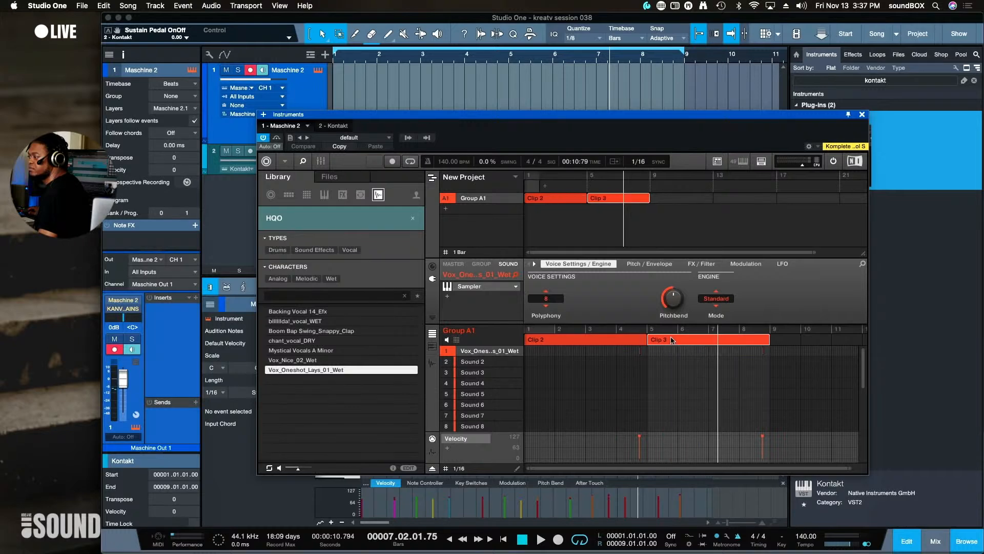
left_click(621, 341)
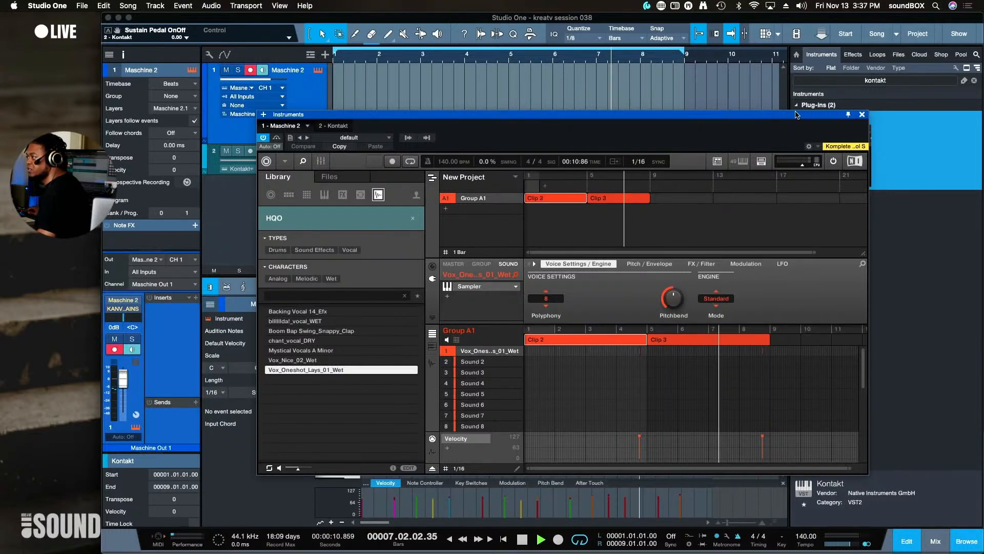
Place the Maschine 2 window below the Kontakt track and zoom the arrangement out to show bars 1 to 21 during playback
left_click_drag(833, 117, 803, 266)
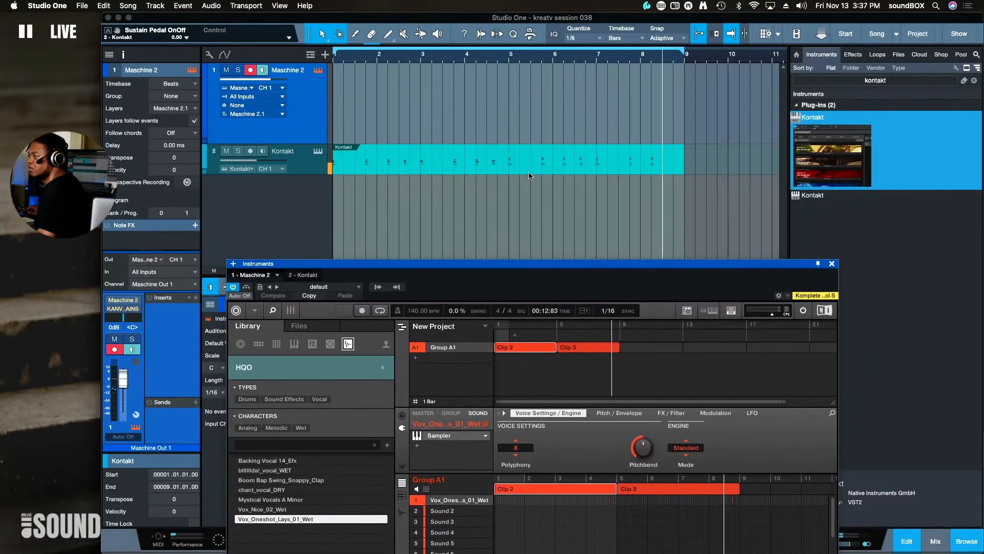
left_click(708, 187)
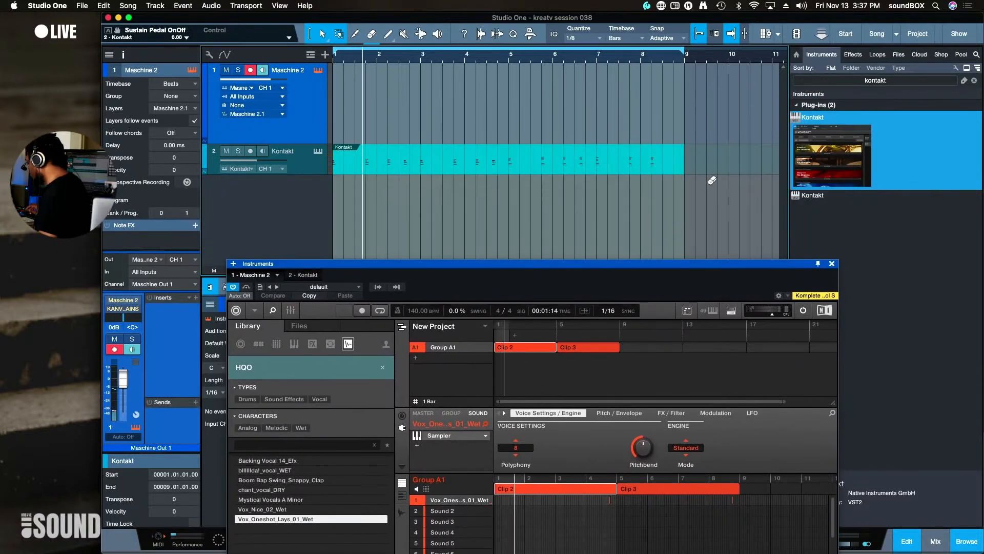
key("w")
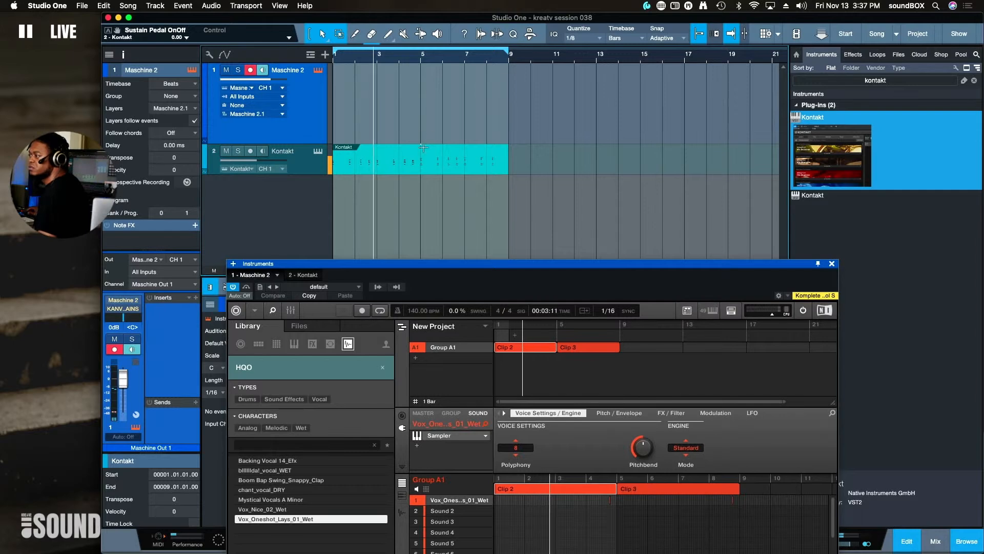
left_click(365, 168)
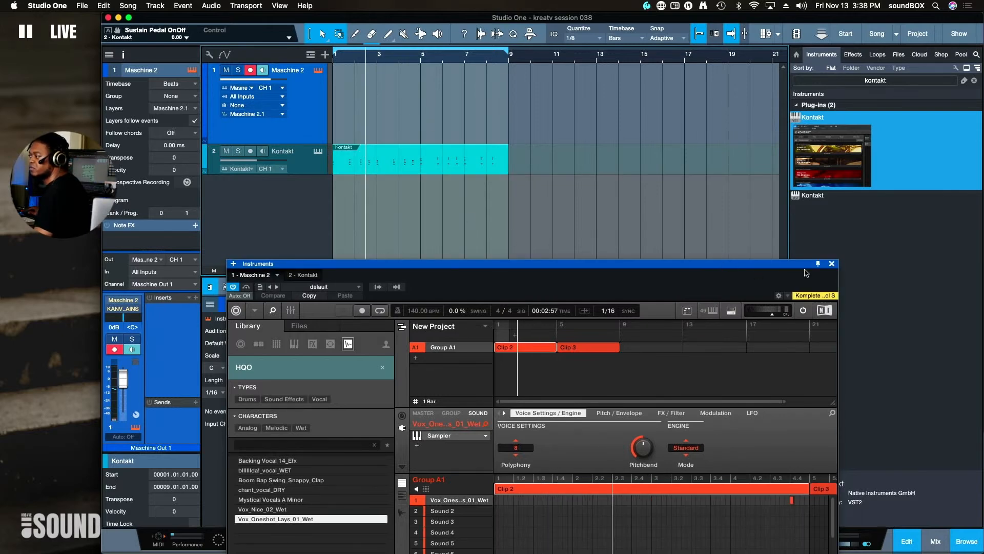
Close the Maschine 2 window, show the Kontakt part in the note editor and enlarge the editor over the arrangement
left_click(832, 263)
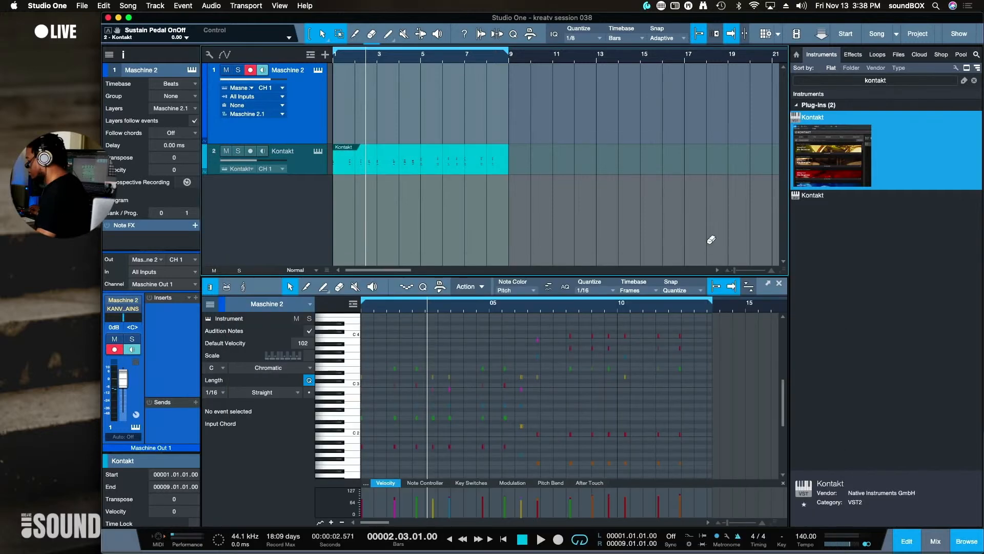
left_click(409, 174)
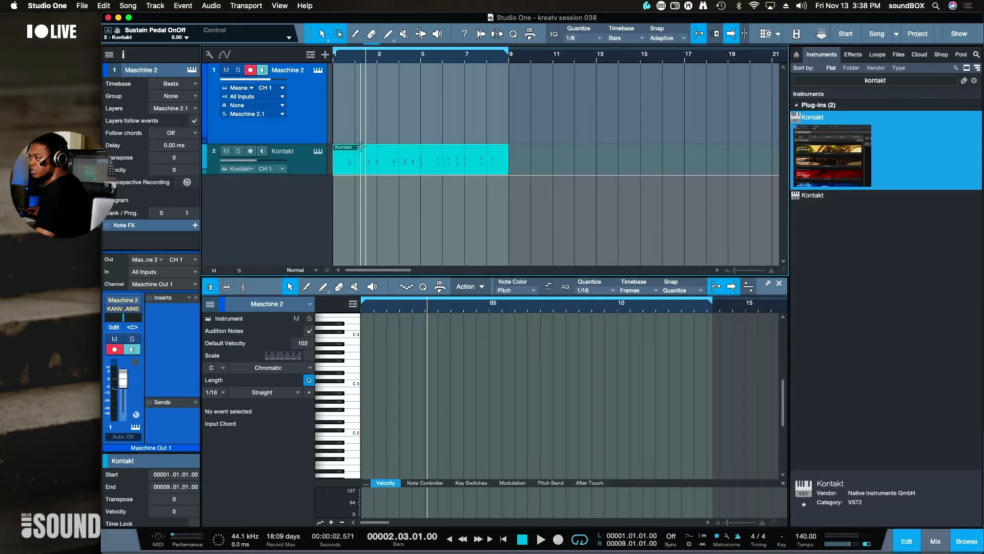
left_click(364, 164)
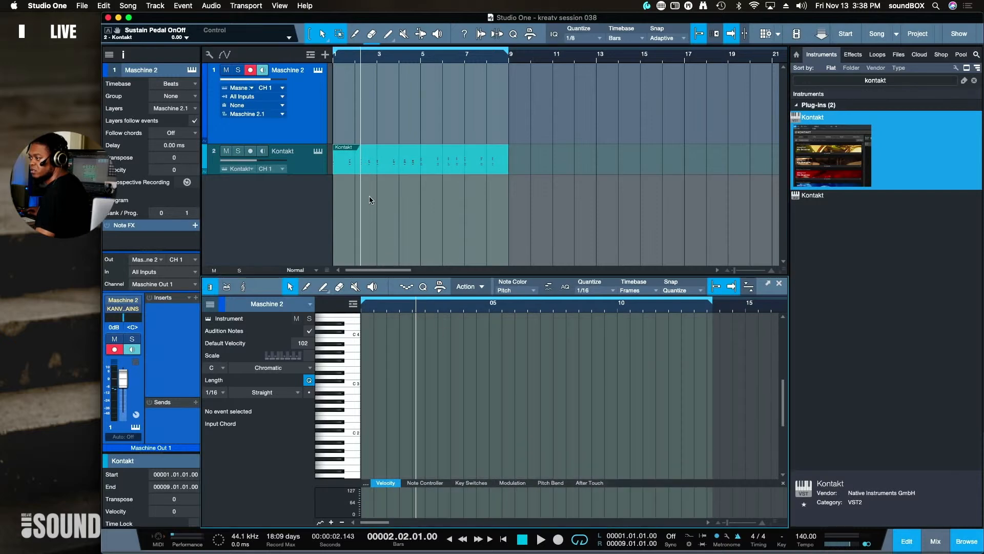
left_click(355, 173)
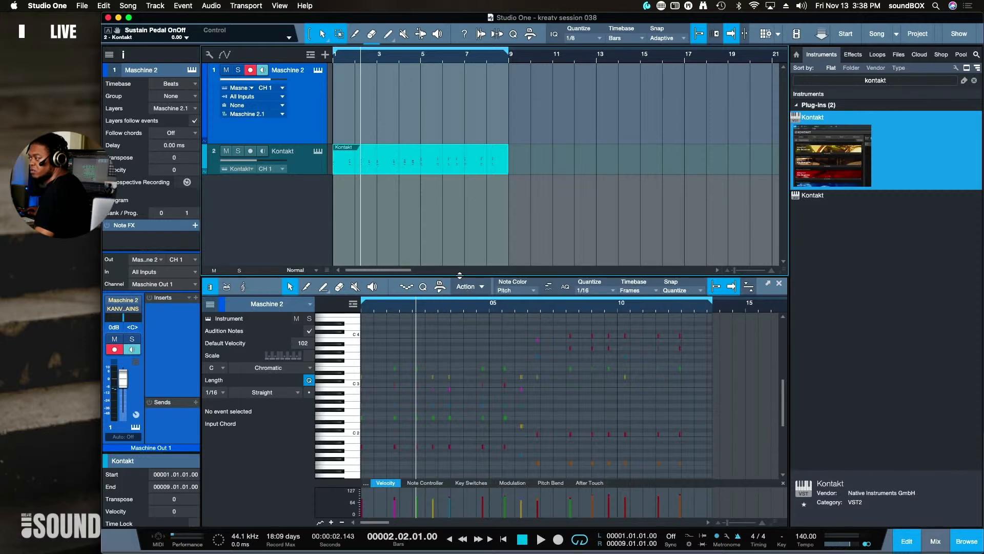
left_click_drag(461, 276, 466, 68)
left_click(482, 230)
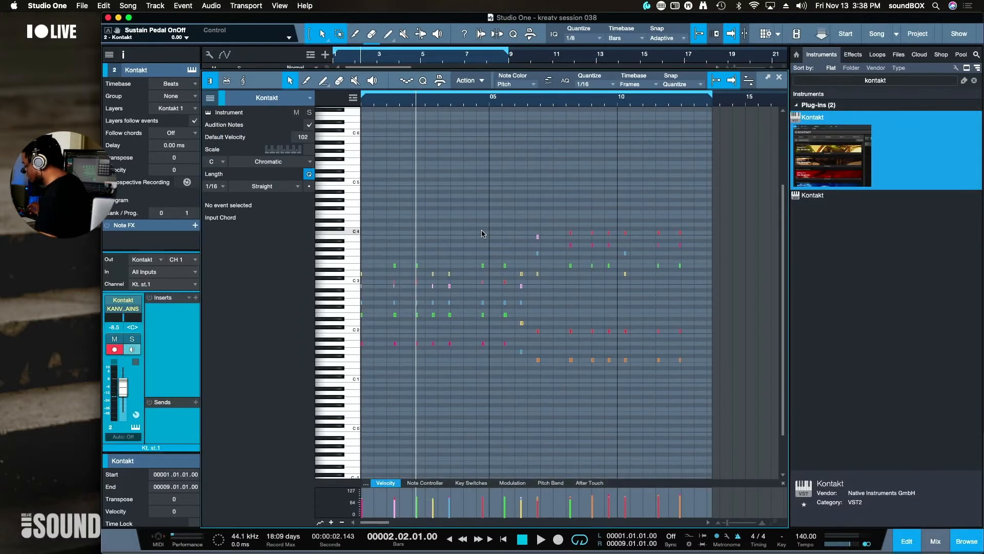
Play the Kontakt chords from bar 1 with the note editor zoomed in and audition individual chord notes
key("super+Right")
key("comma")
key("space")
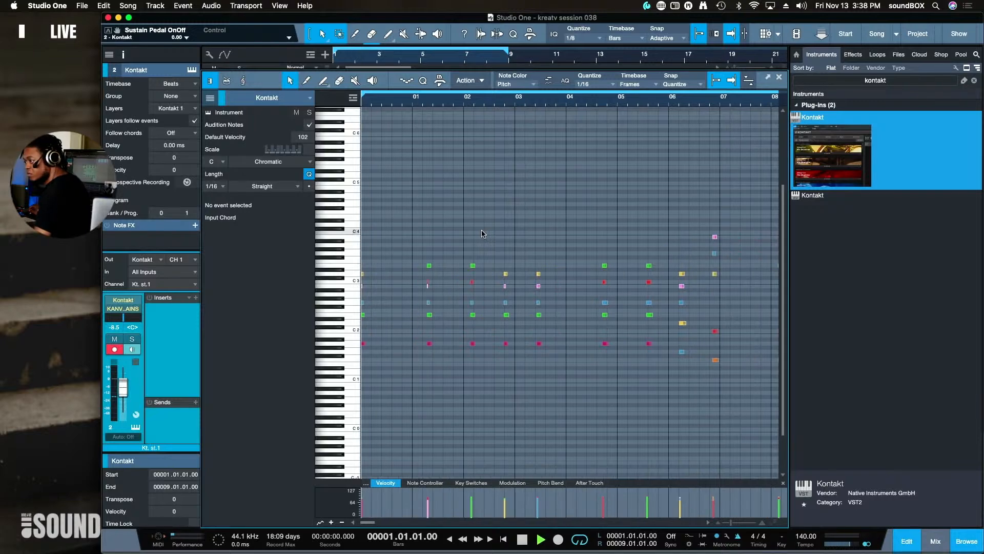
key("space")
left_click(427, 288)
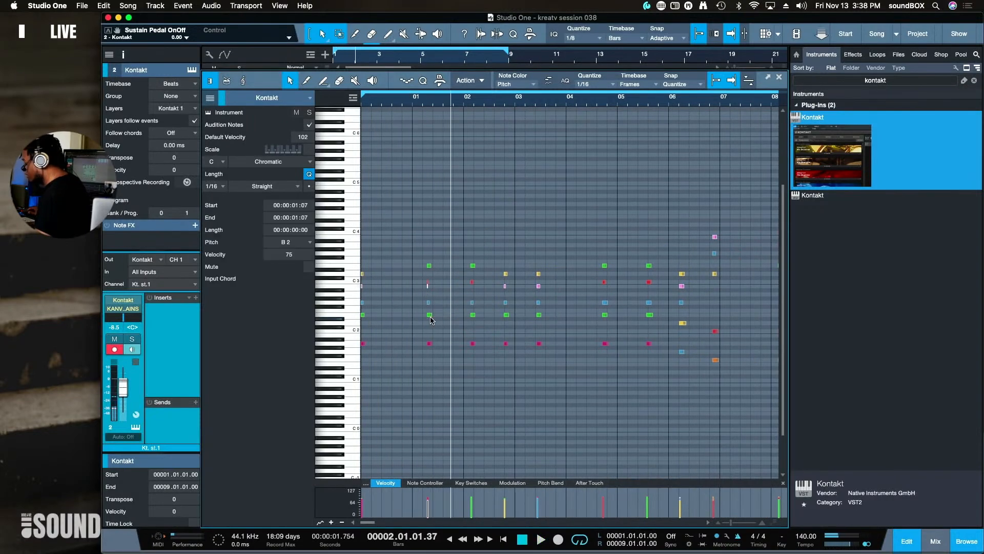
key("comma")
key("space")
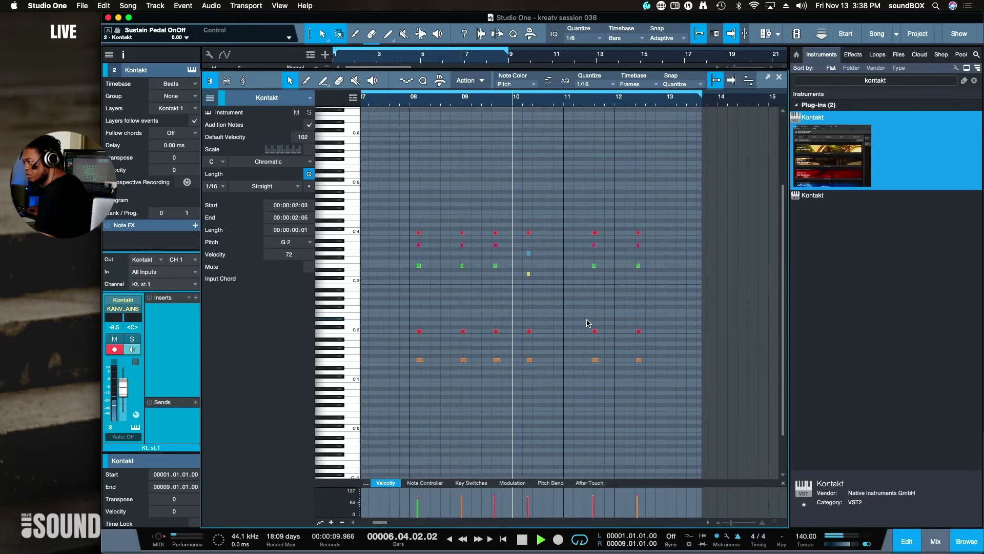
Lower the top note of the chord starting at 00:00:10:07 to B3 and play back the surrounding chords
left_click(528, 276)
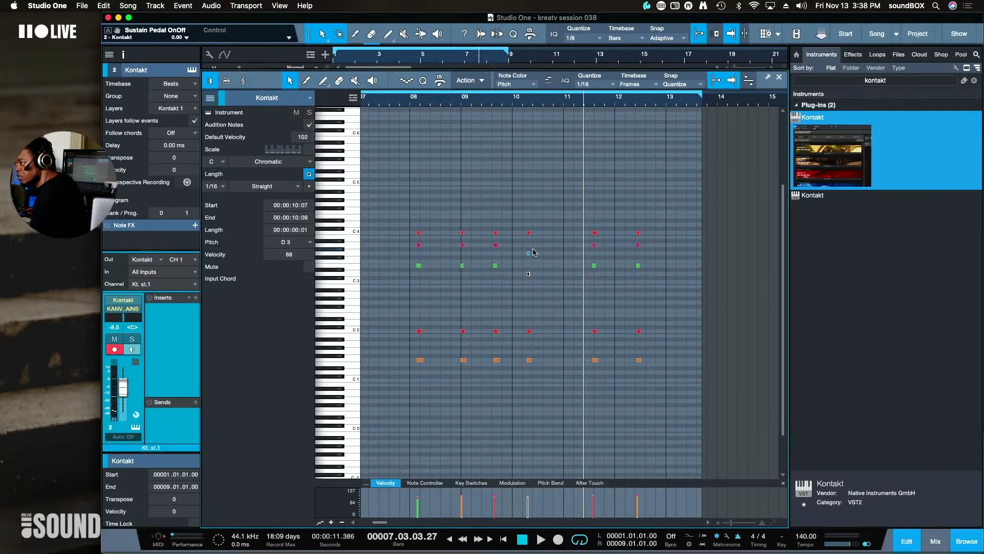
left_click(529, 233)
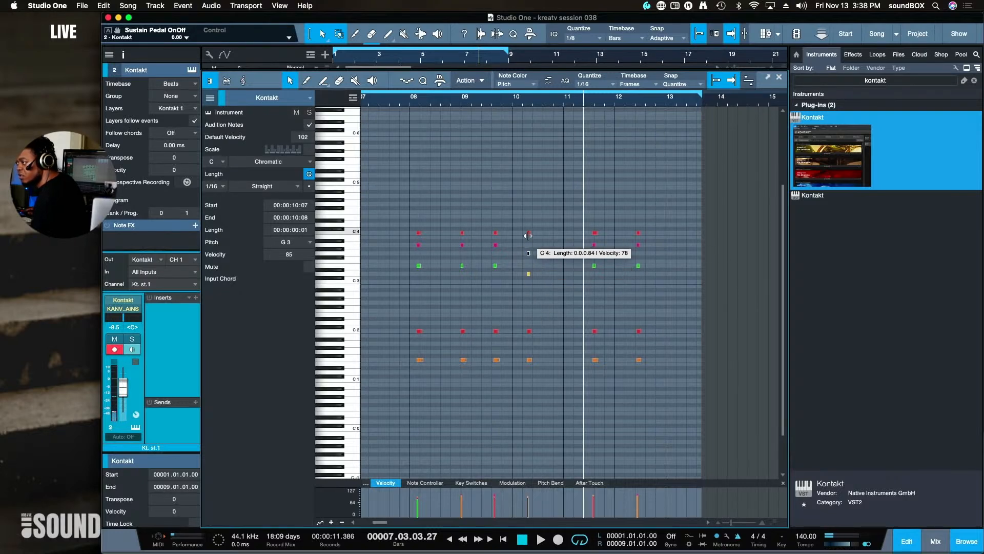
scroll(530, 236, "left", 3)
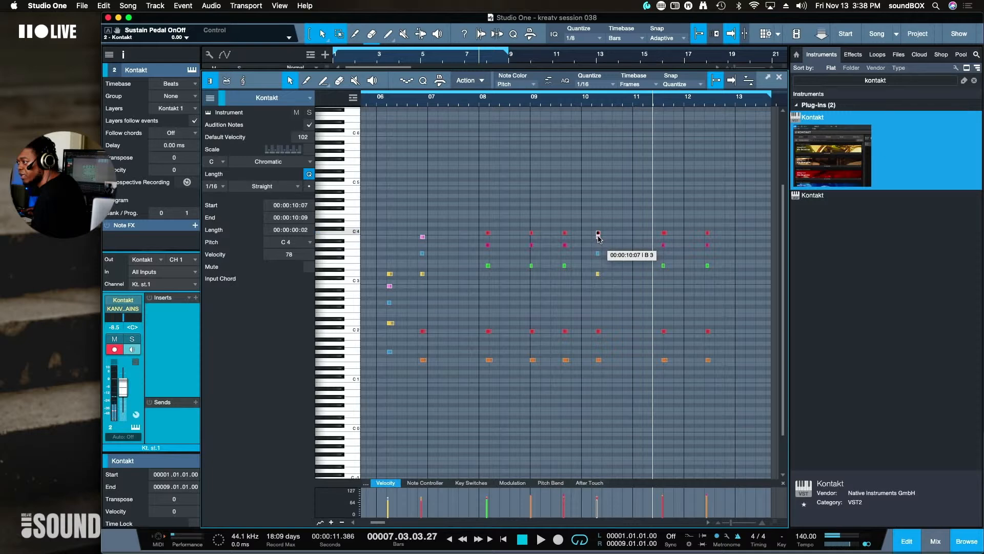
left_click(419, 102)
key("space")
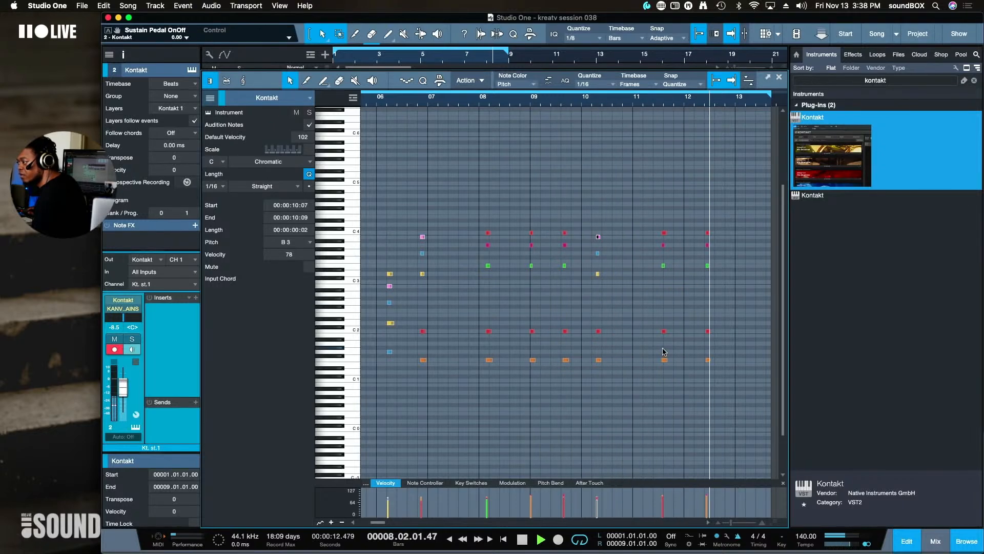
Close the note editor, reopen the Maschine 2 window and move it up so its pattern editor is fully in view
scroll(668, 346, "down", 3)
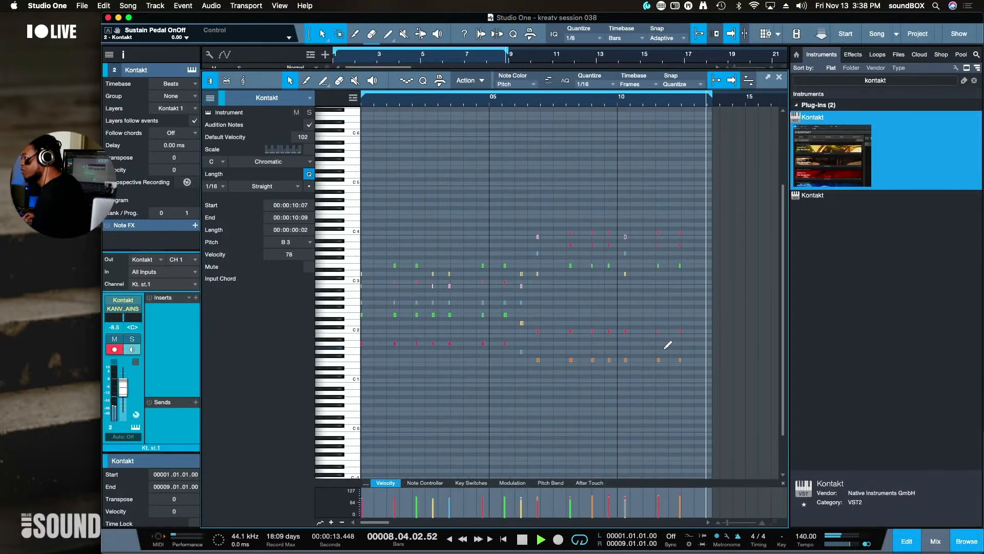
left_click(659, 173)
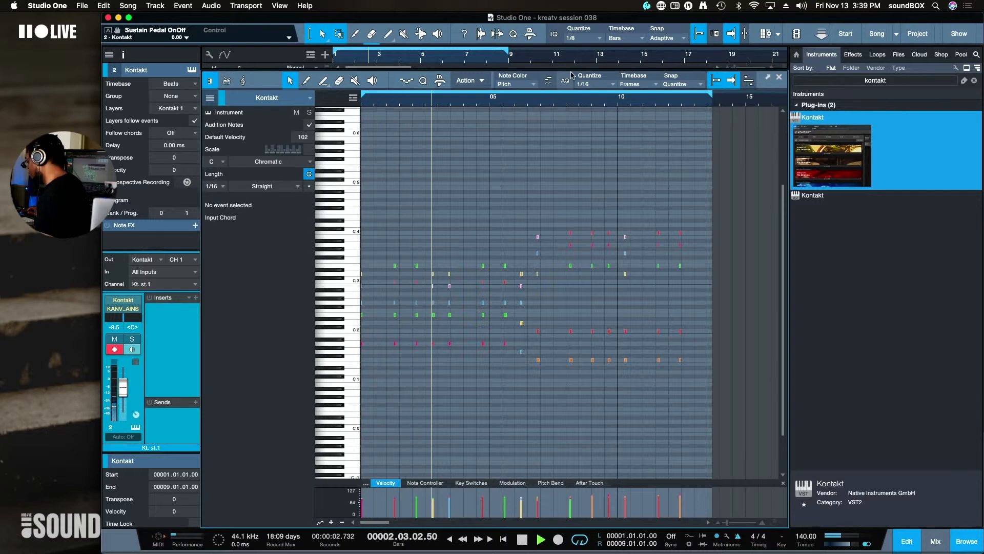
key("F2")
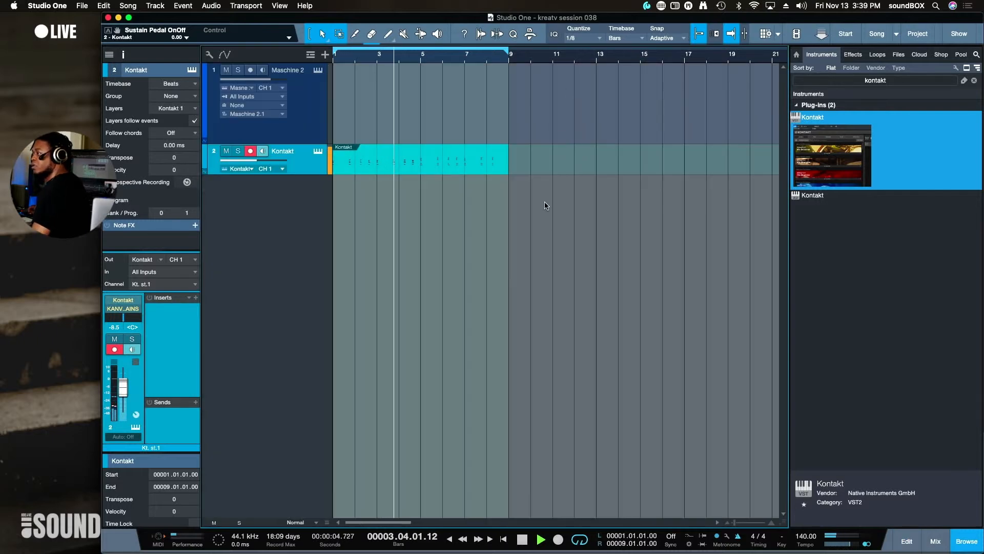
left_click(318, 72)
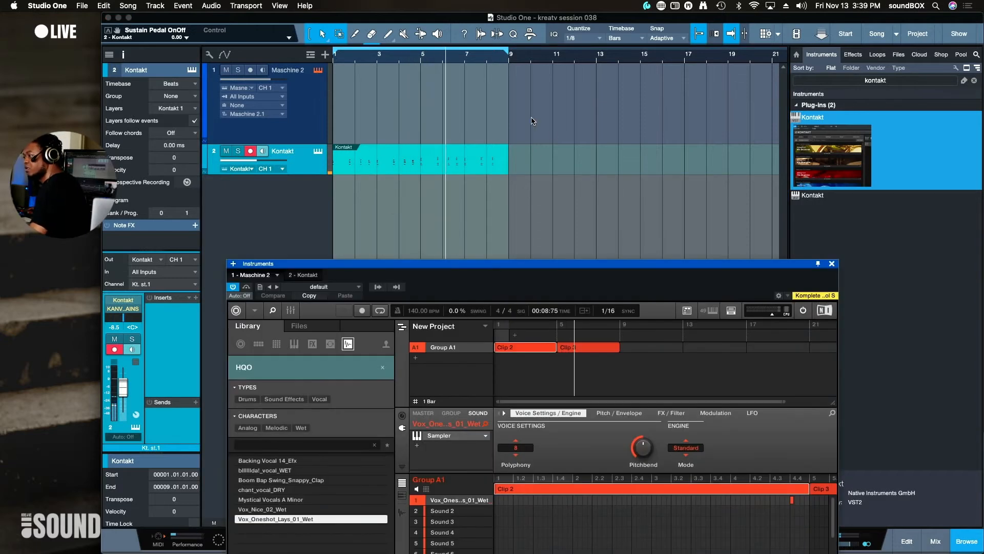
left_click_drag(586, 266, 597, 92)
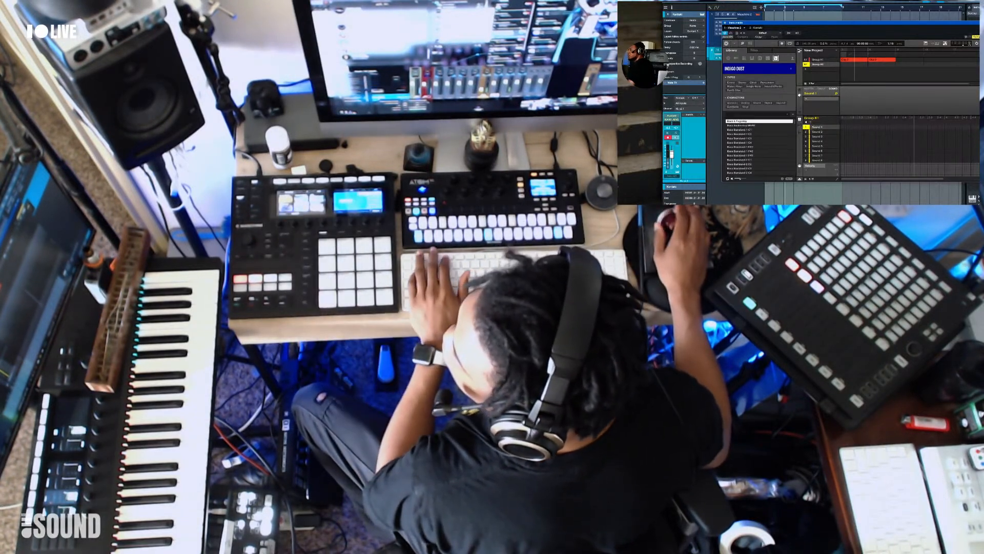
Duplicate the eight-bar Kontakt part to fill bars 9 to 17, set the loop range over the copy and restart playback
left_click_drag(879, 25, 881, 99)
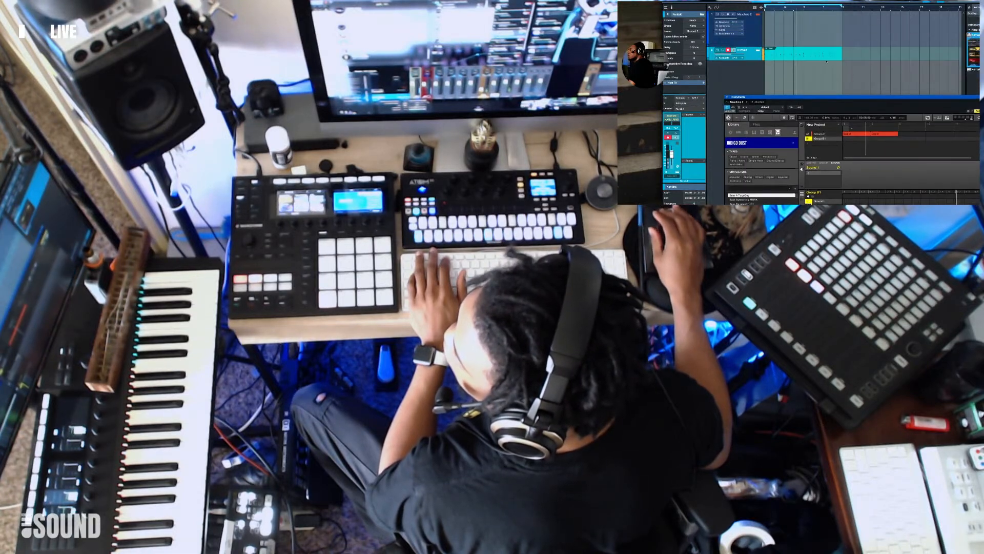
left_click(826, 58)
key("d")
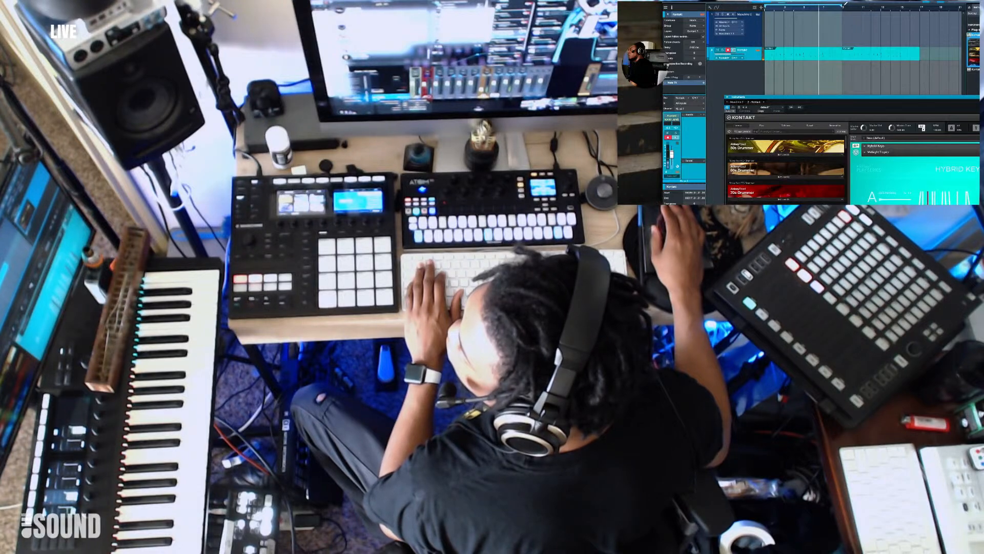
left_click_drag(844, 5, 921, 4)
key("space")
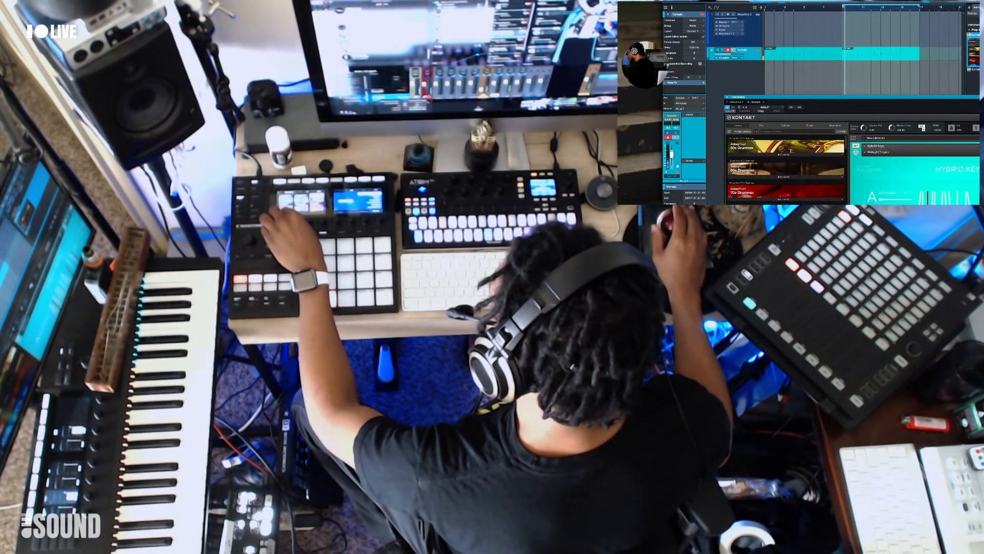
Bring Maschine 2 back on screen, move its window up over the arrangement and zoom in on the drum pattern
key("Escape")
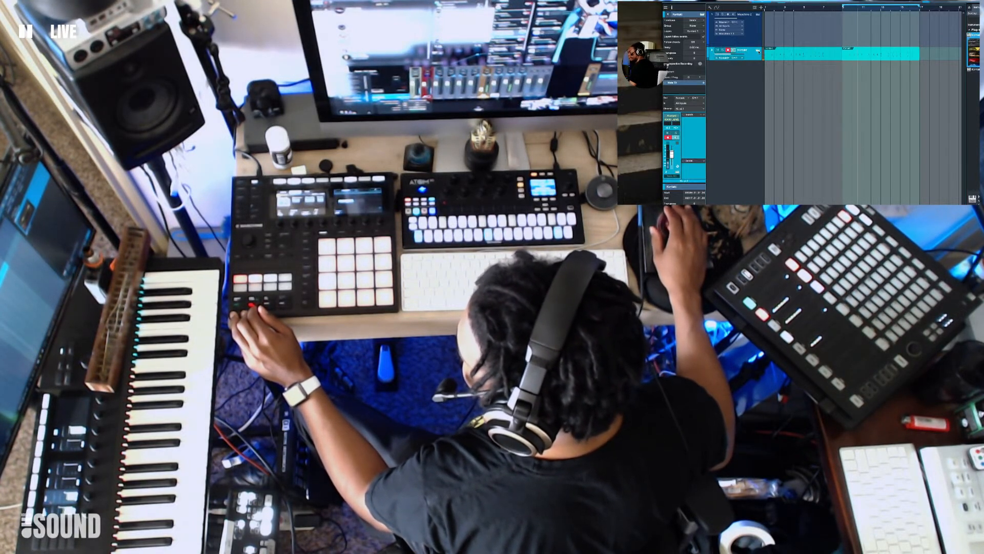
left_click(757, 50)
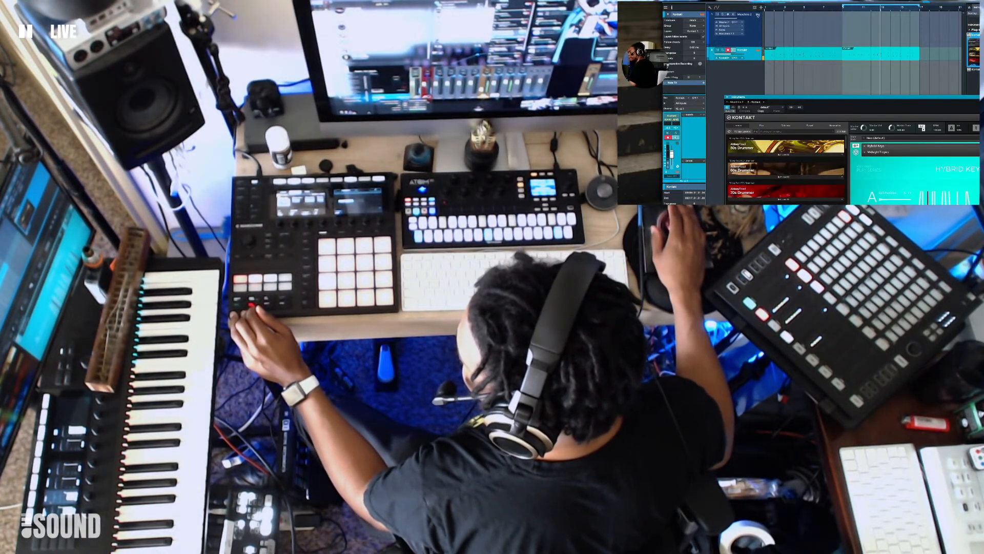
left_click(758, 15)
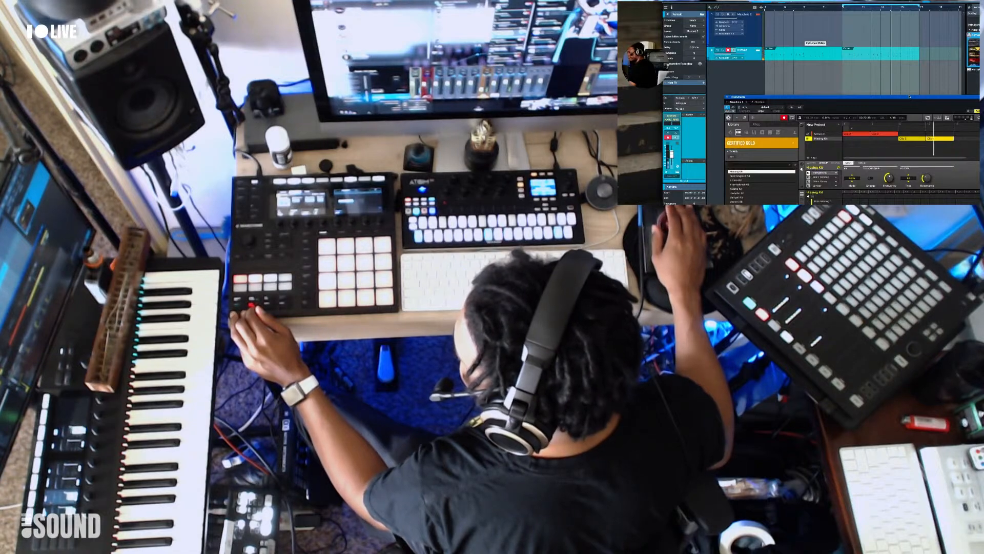
left_click_drag(910, 95, 905, 4)
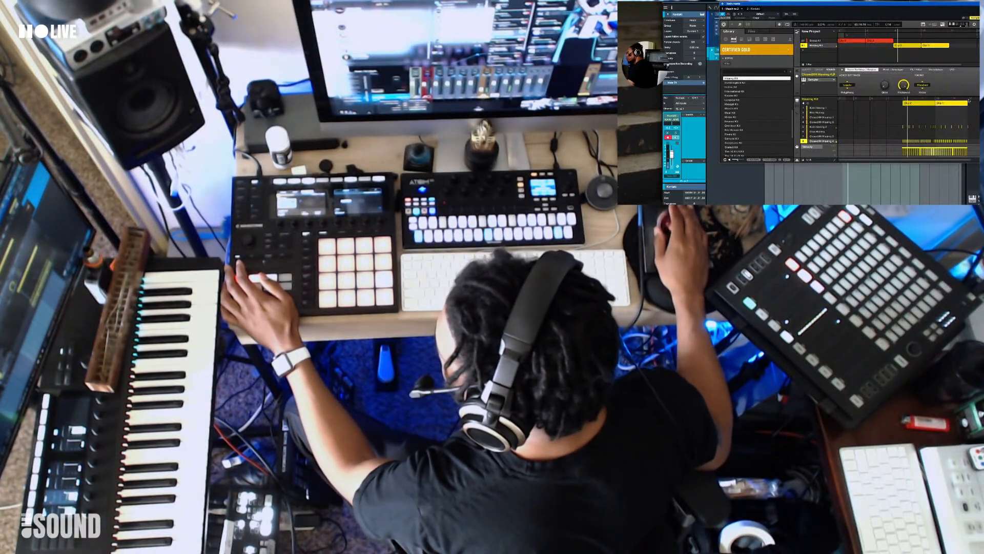
left_click_drag(971, 160, 916, 160)
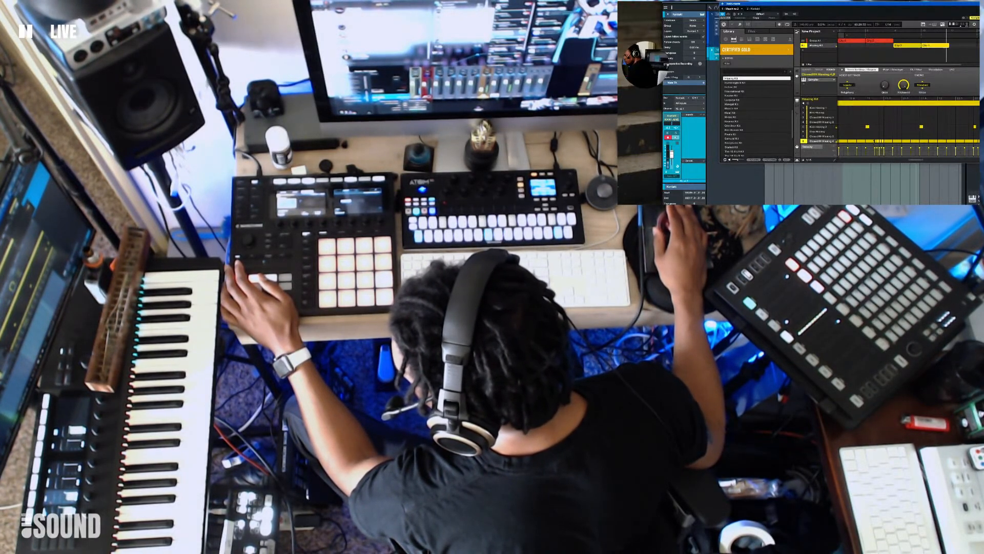
Bring the closed hi-hat lane of the Hissing Kit pattern into view and lower the Maschine 2 window to uncover the arrangement
scroll(872, 130, "down", 5)
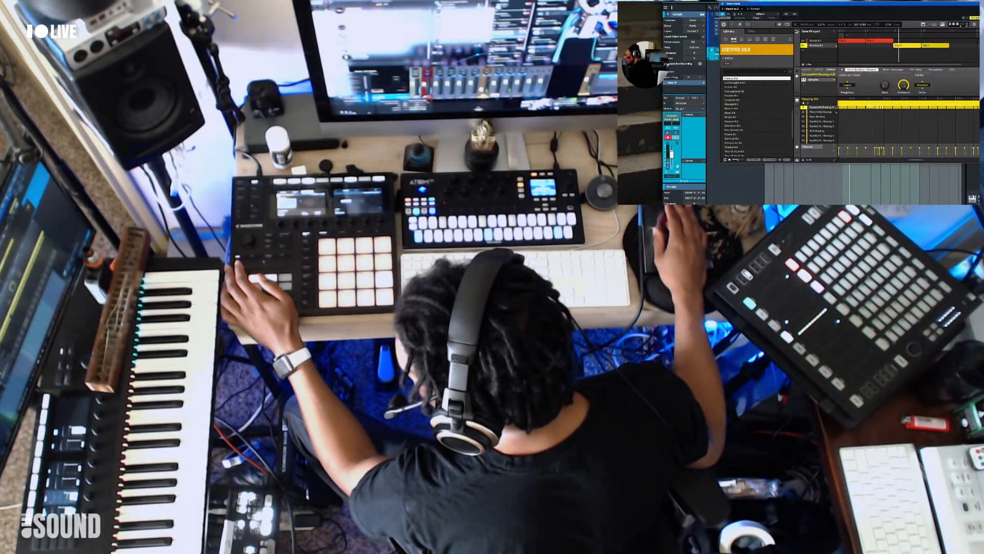
scroll(872, 130, "up", 2)
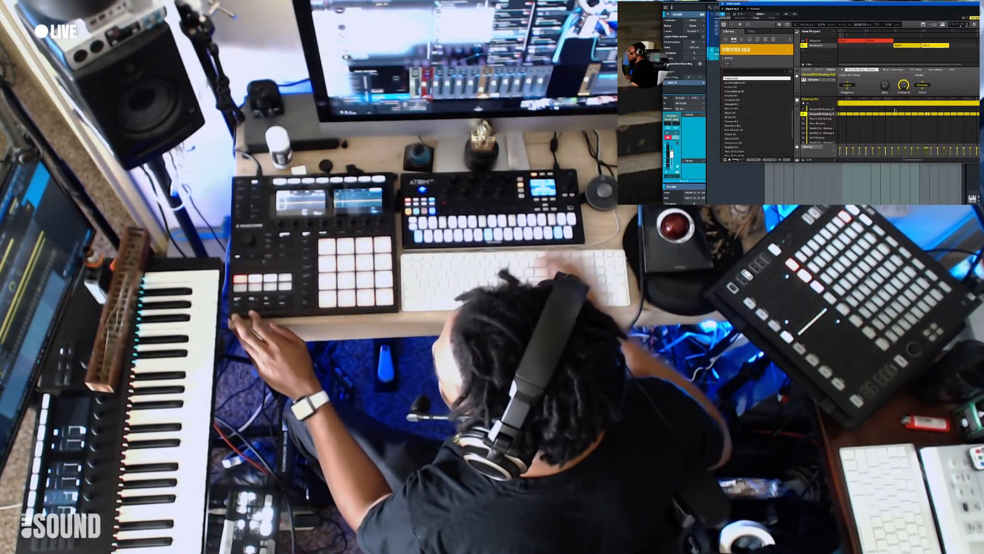
left_click_drag(854, 5, 853, 57)
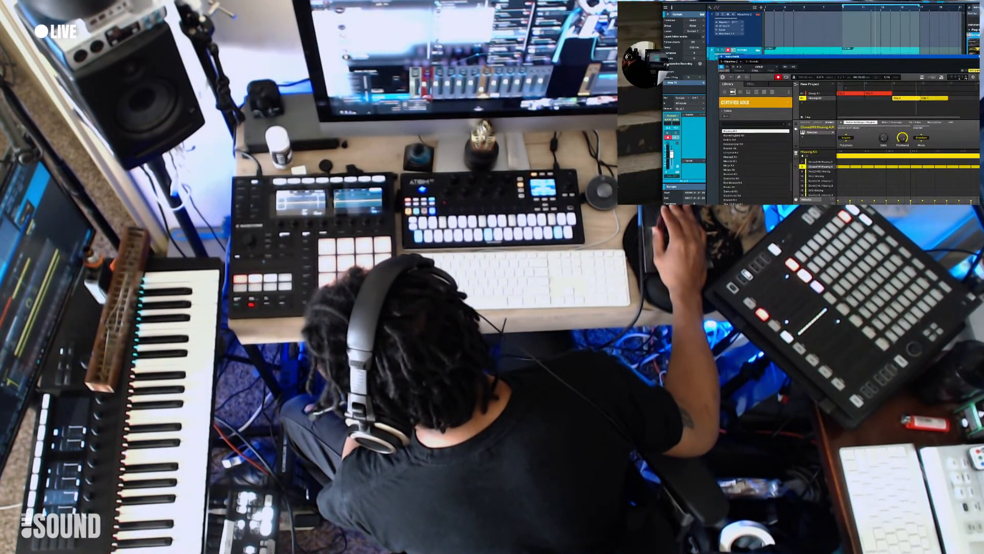
Try adjusting a short group of closed hi-hat notes in the Hissing Kit pattern and undo the edit
scroll(915, 178, "left", 2)
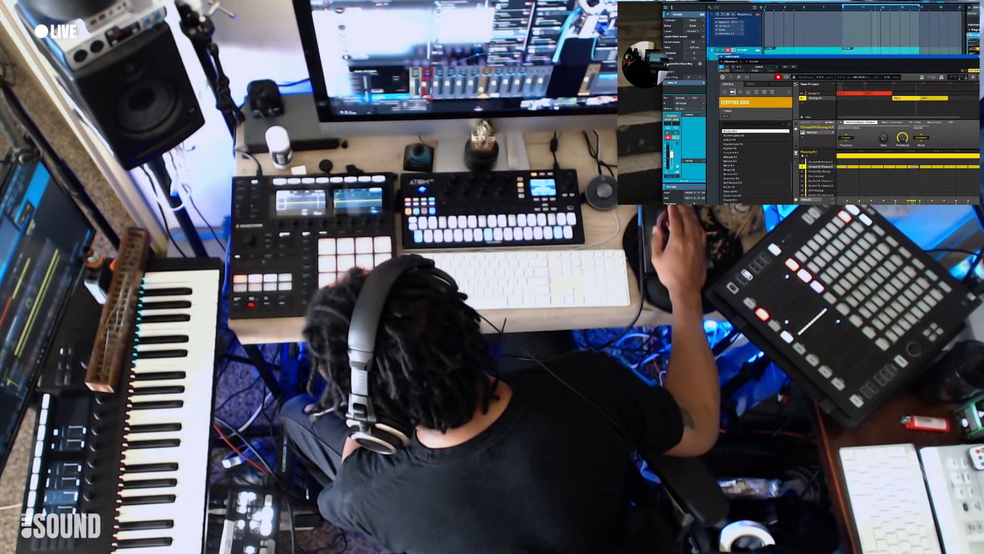
left_click_drag(908, 165, 919, 168)
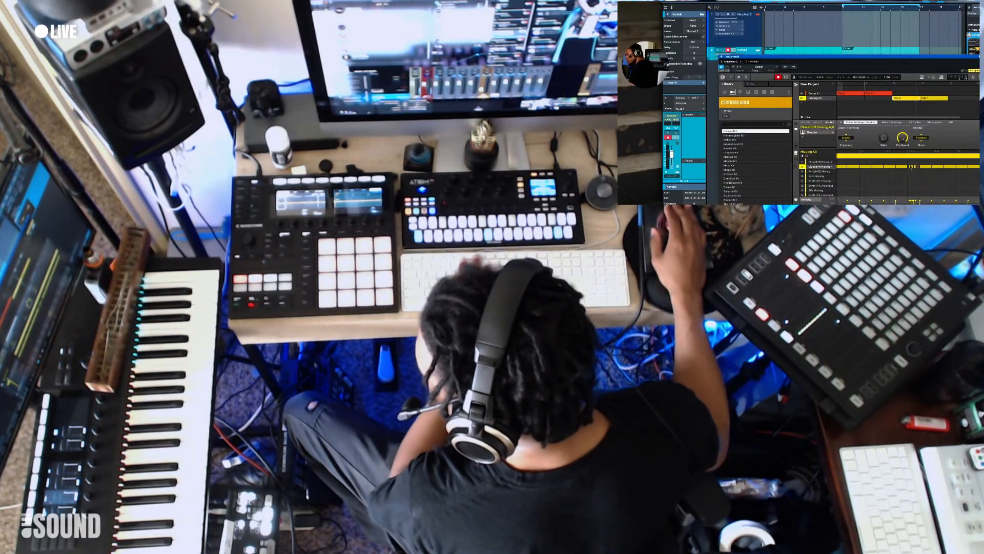
key("super+z")
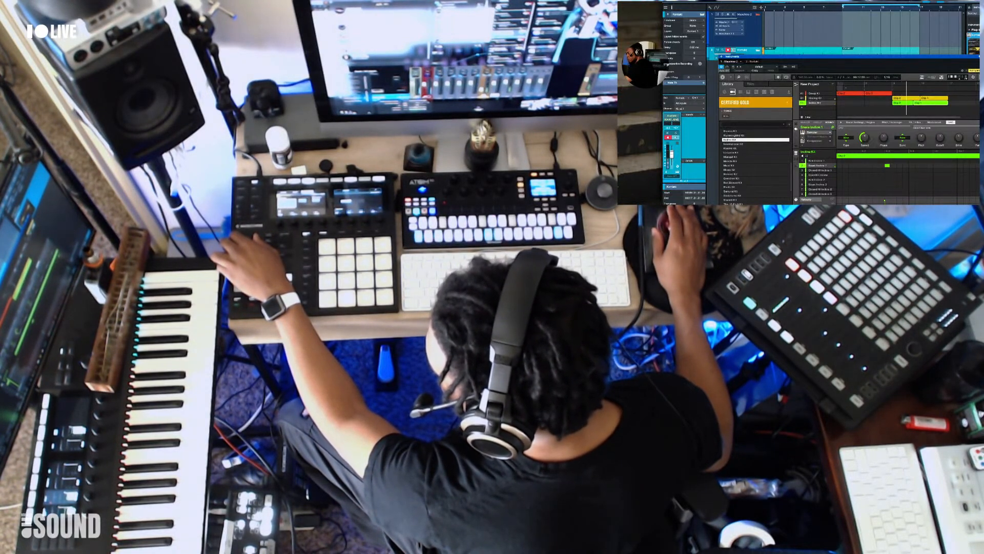
Show the group settings, move the Maschine 2 window clear of the Kontakt part and copy Group A1's clips into bars 9 to 17
left_click(817, 122)
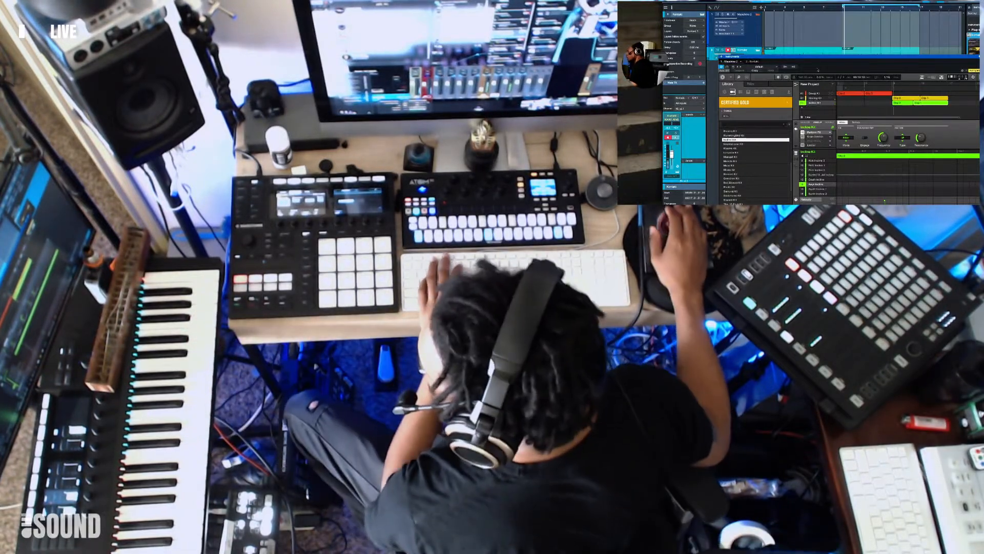
left_click_drag(845, 62, 865, 83)
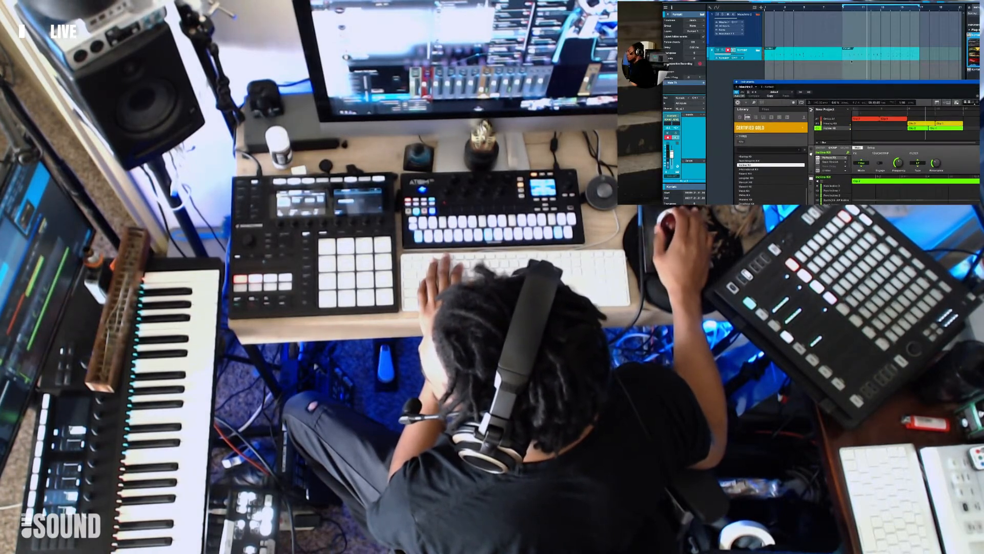
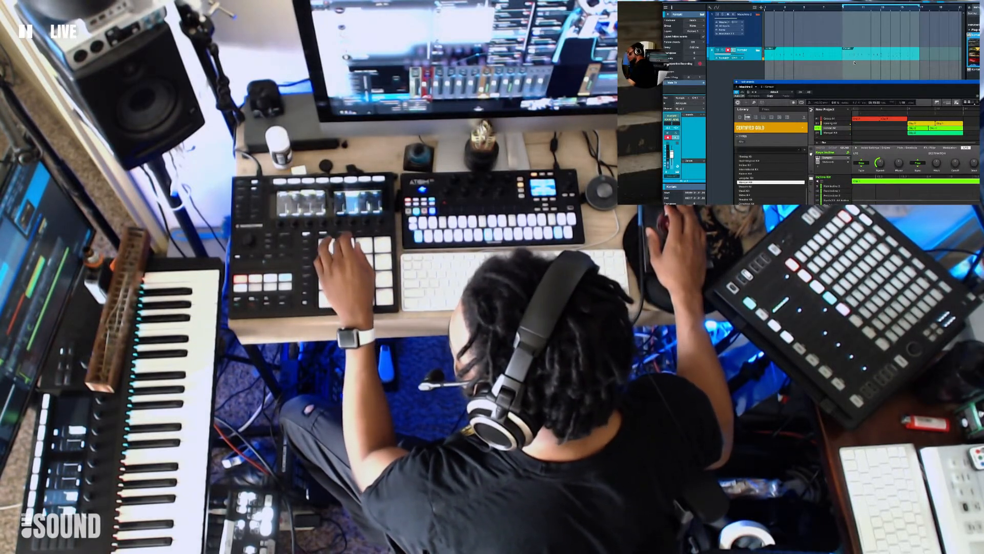
left_click(885, 119)
left_click_drag(885, 119, 943, 120)
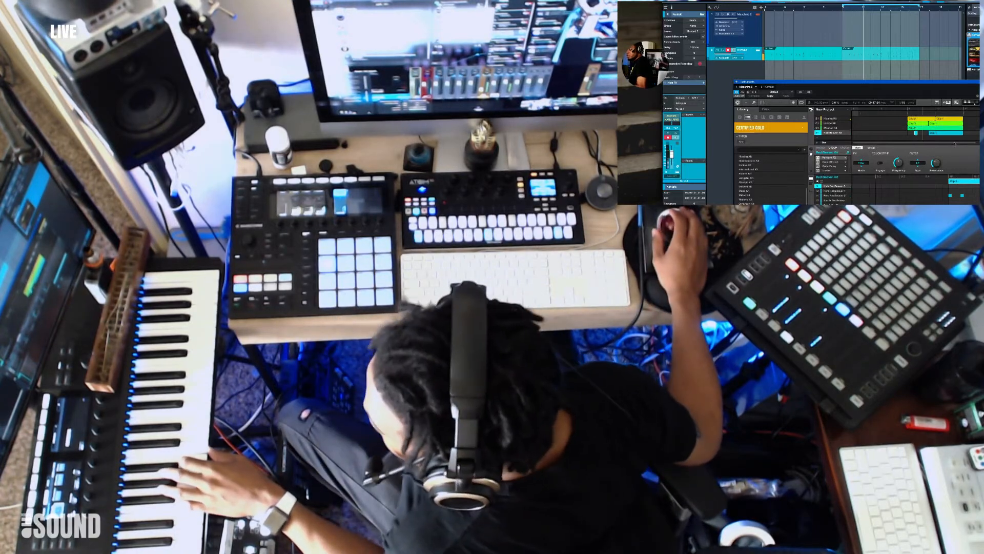
Select the Maschine 2 track and zoom the song timeline out to show many more bars
left_click(759, 34)
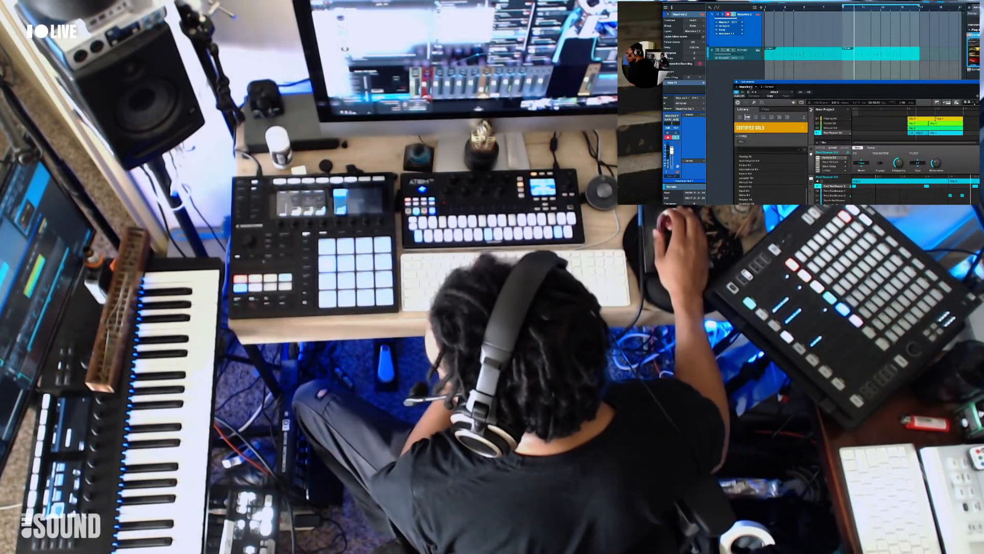
left_click(912, 197)
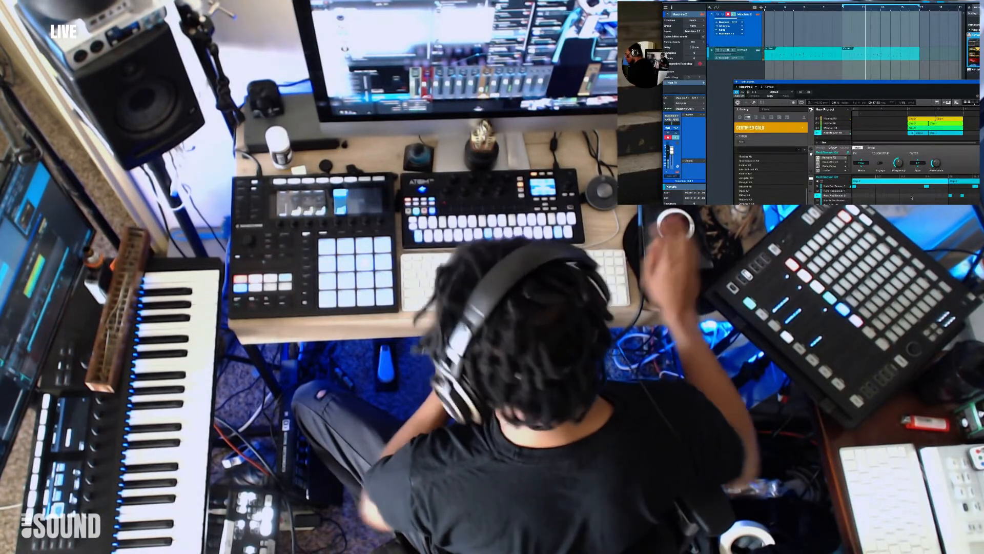
key("w")
key("w")
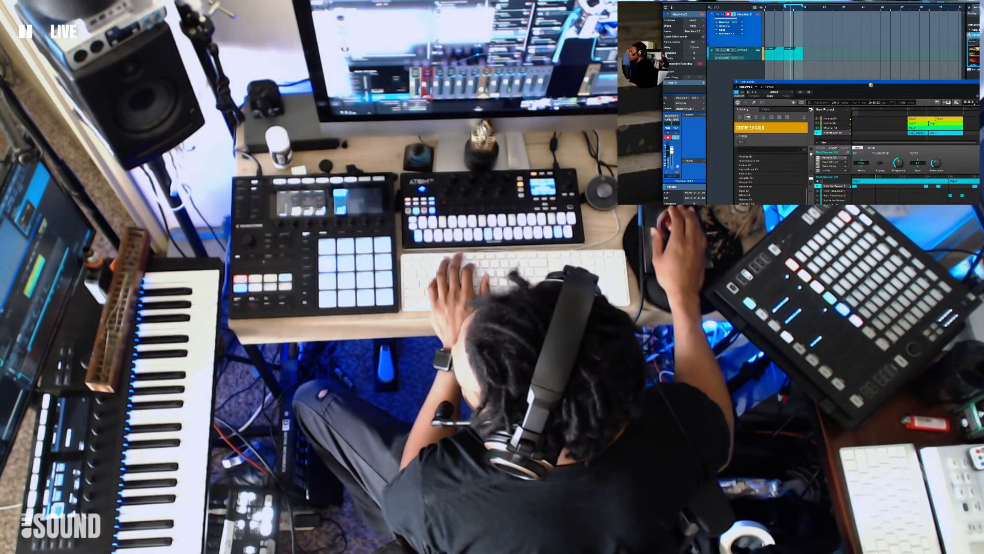
Show the Kontakt instrument with its Hybrid Keys patch, reposition its window around the arrangement and close it
key("Down")
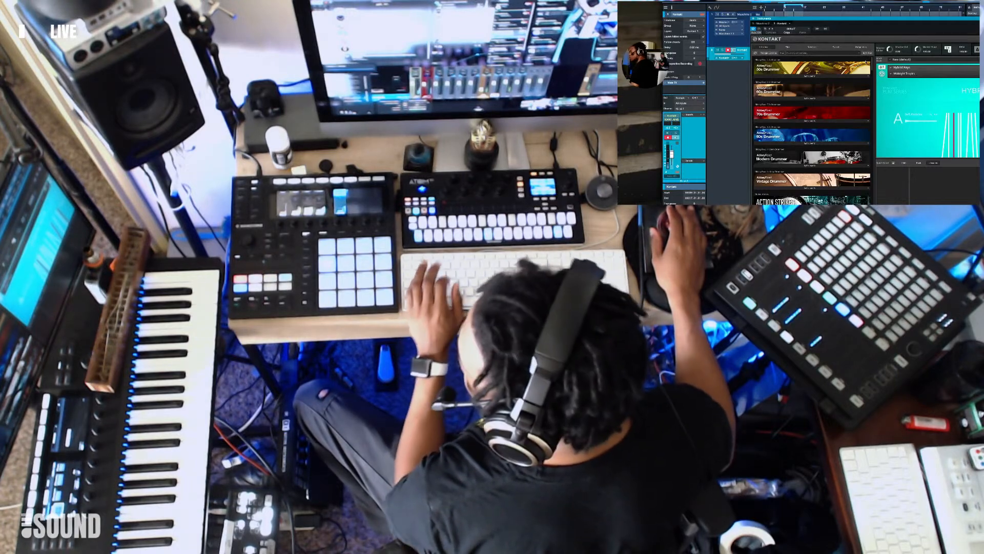
left_click_drag(913, 17, 879, 71)
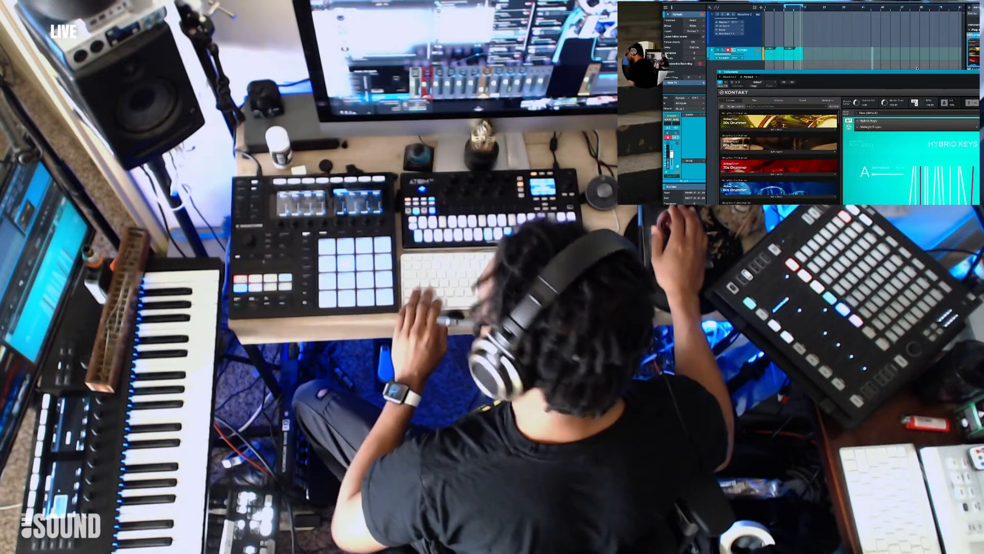
key("F7")
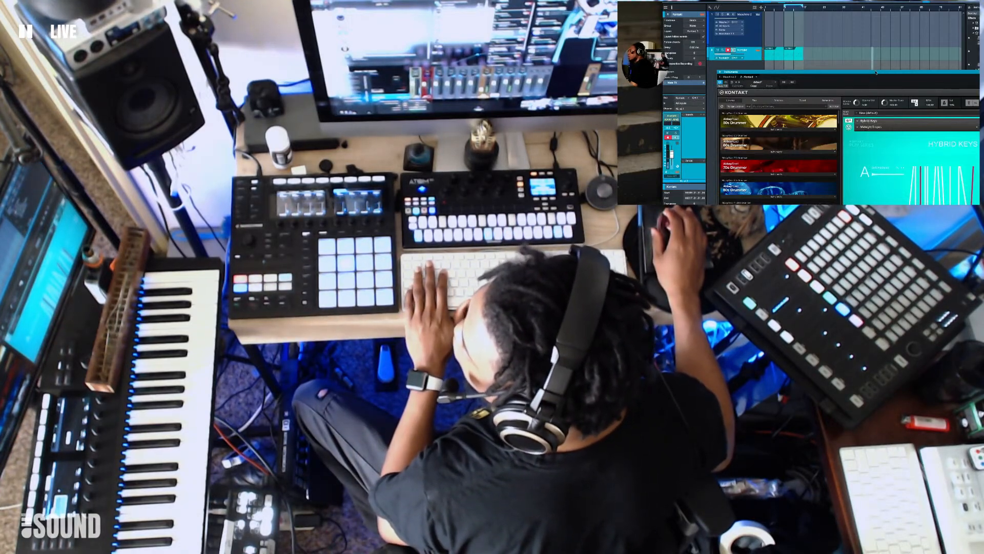
left_click_drag(876, 72, 844, 13)
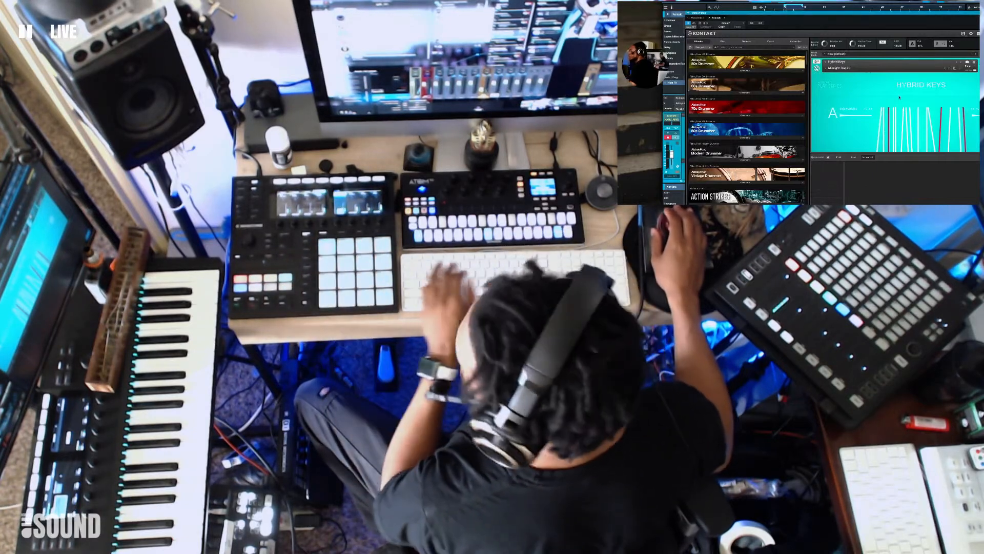
left_click_drag(830, 15, 825, 71)
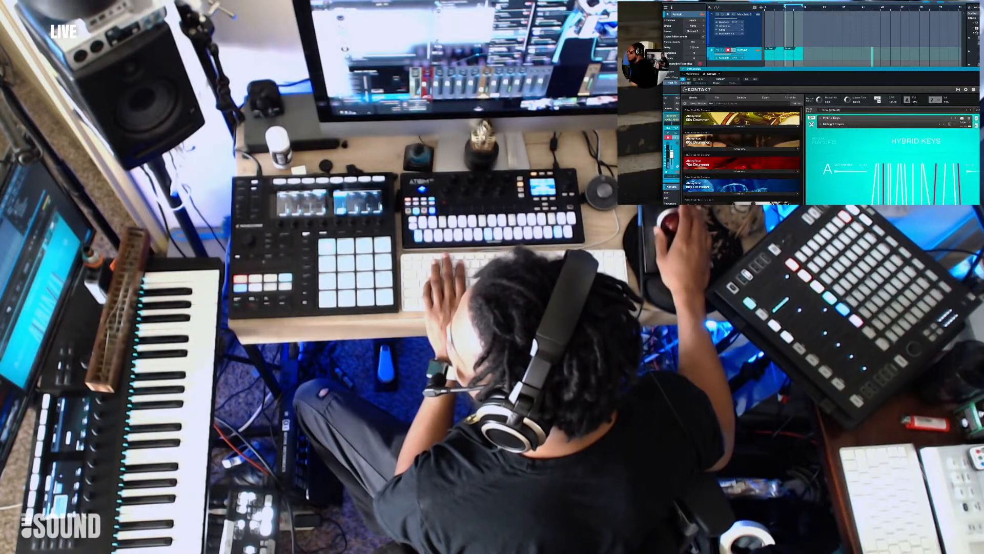
key("Escape")
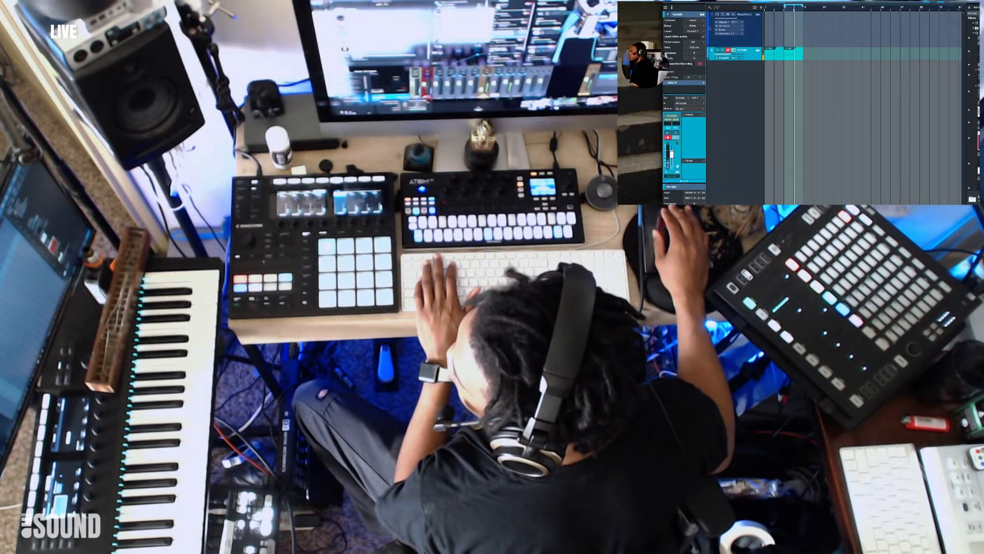
Recolor the Maschine 2 track yellow
left_click(720, 37)
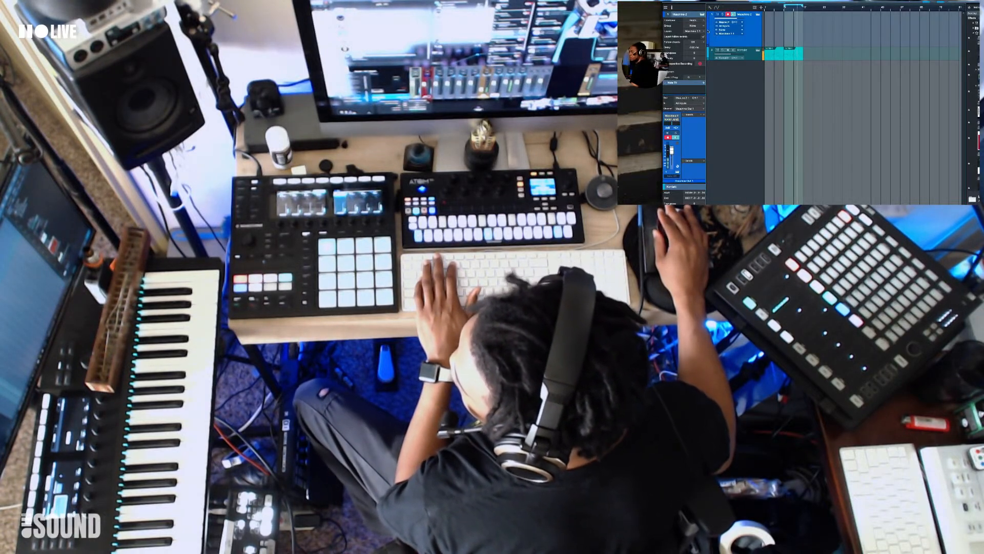
left_click(709, 31)
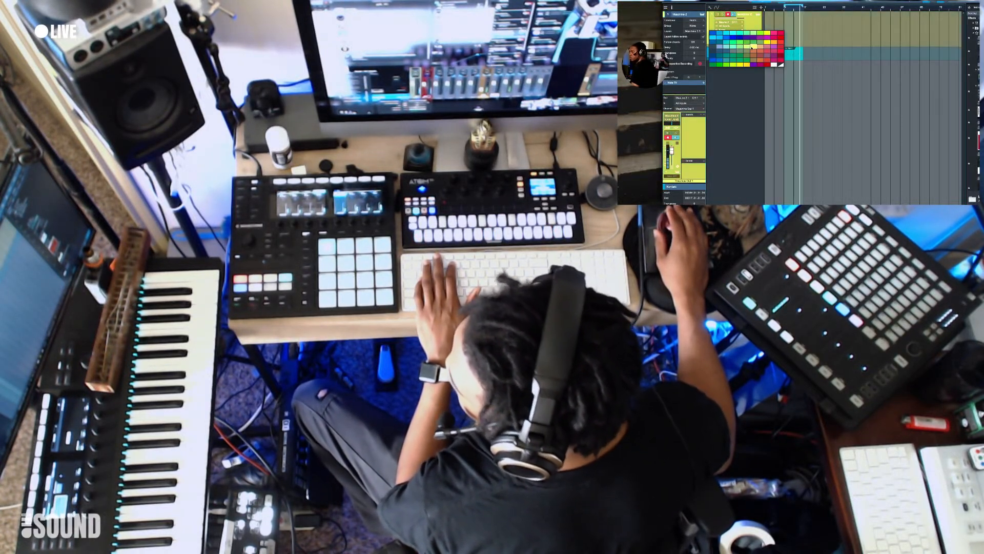
left_click(752, 47)
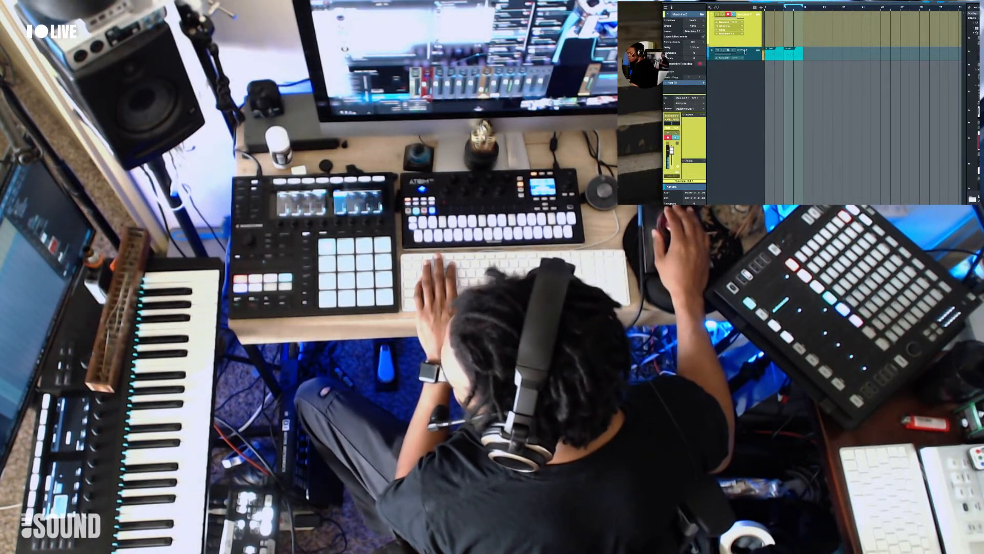
Add the Drip effect to the Kontakt track, load its LO-FI preset and close the plug-in window
left_click(974, 137)
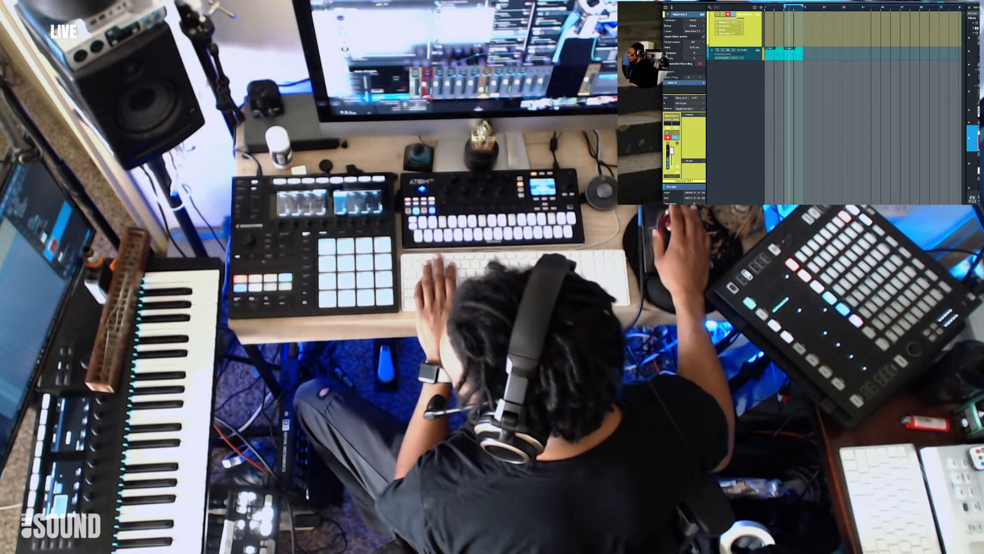
left_click_drag(974, 137, 787, 57)
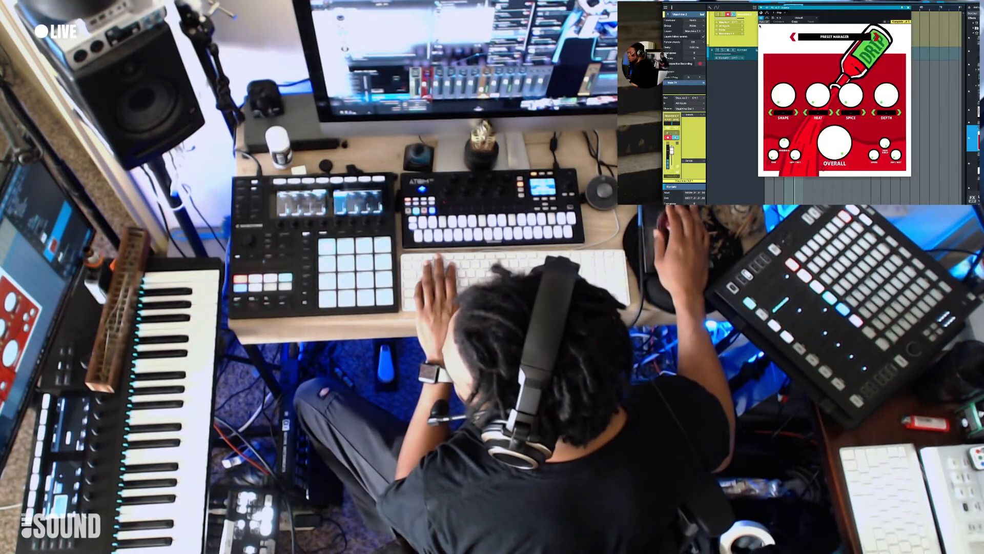
left_click(877, 38)
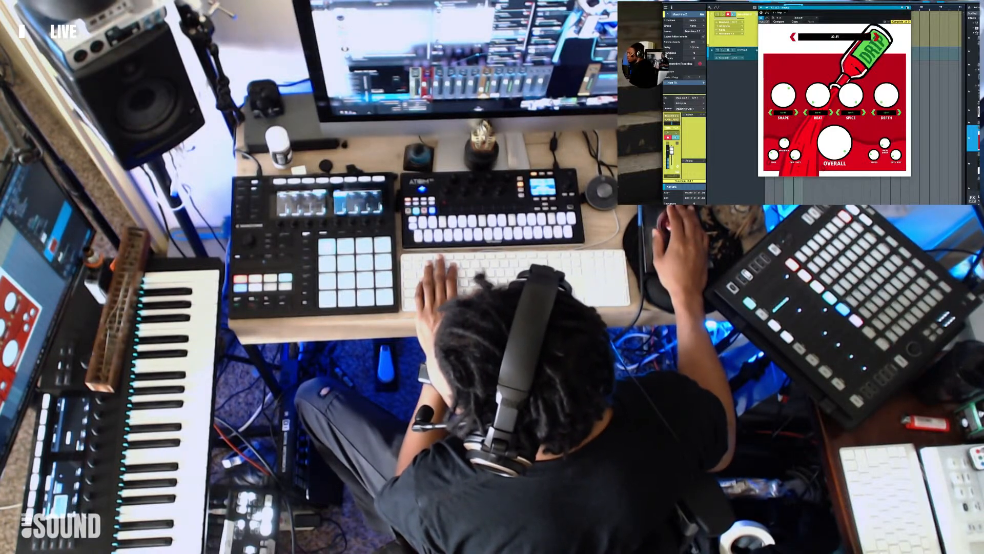
left_click(908, 9)
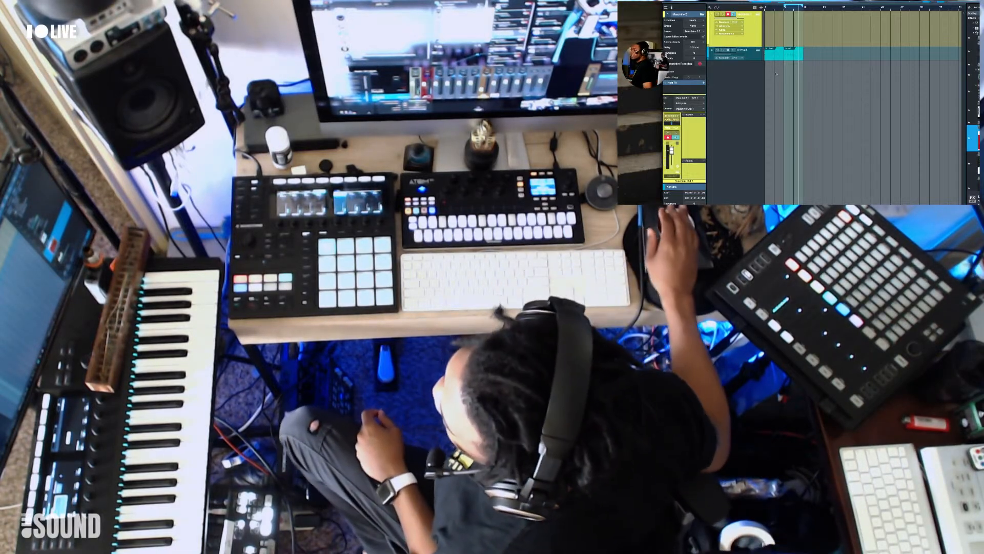
Select the Maschine 2 track, reopen its instrument window and reposition it over the arrangement
left_click(753, 58)
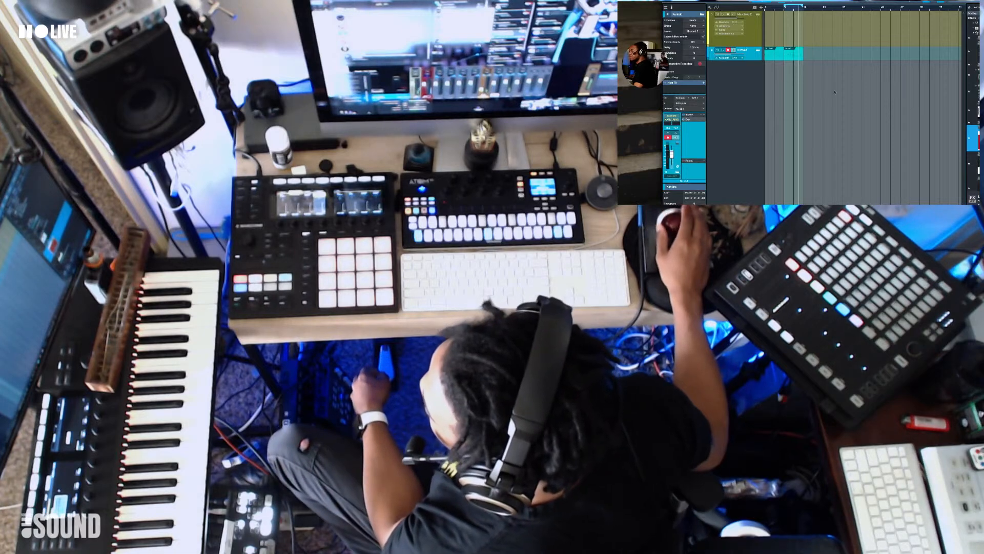
left_click(758, 39)
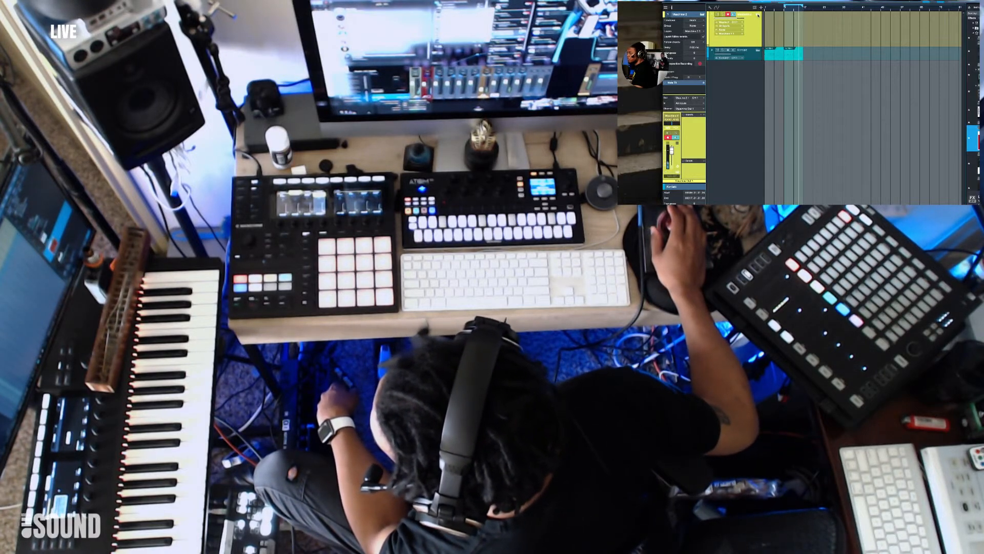
left_click(757, 16)
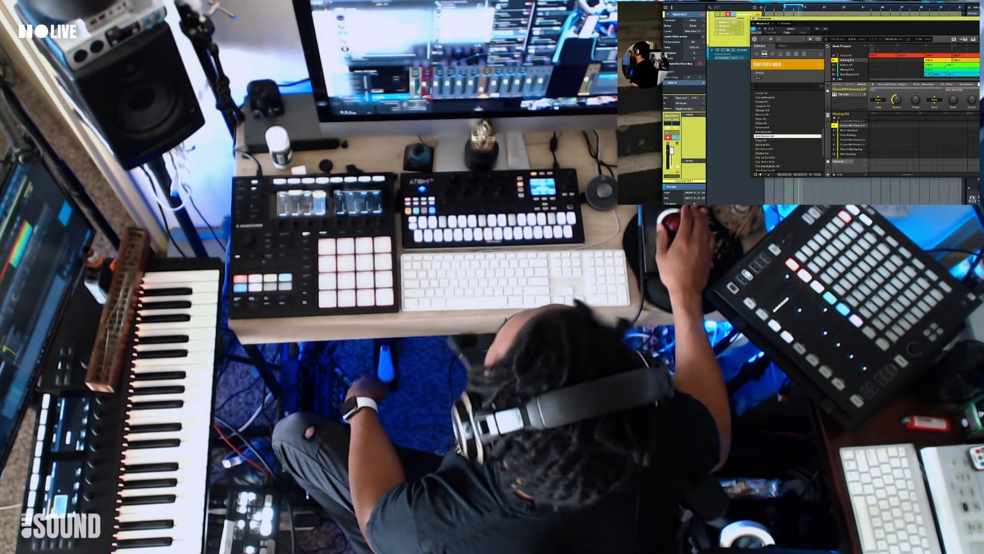
left_click_drag(821, 14, 845, 21)
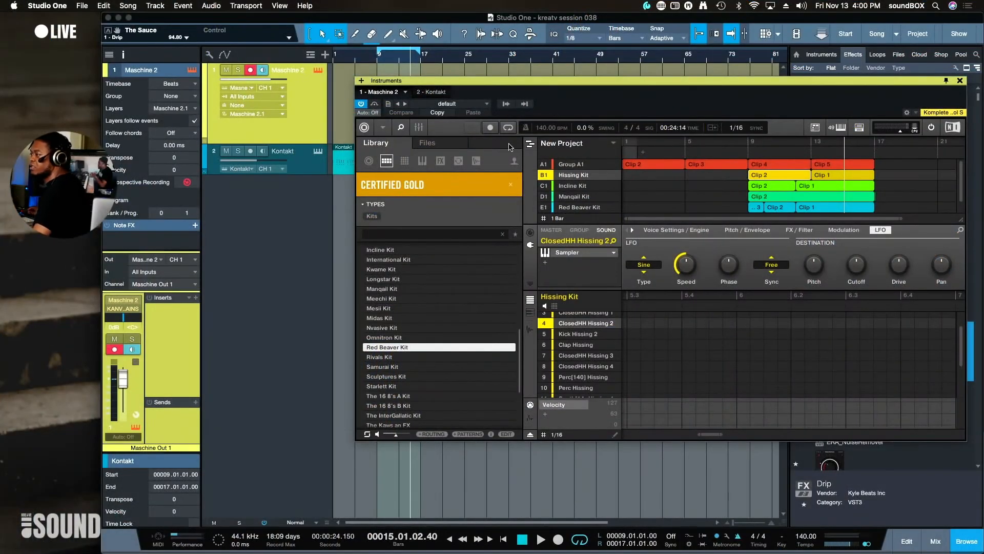
Open the audio export settings for the Maschine project, set the range to All and check the source options
left_click(384, 129)
mouse_move(407, 143)
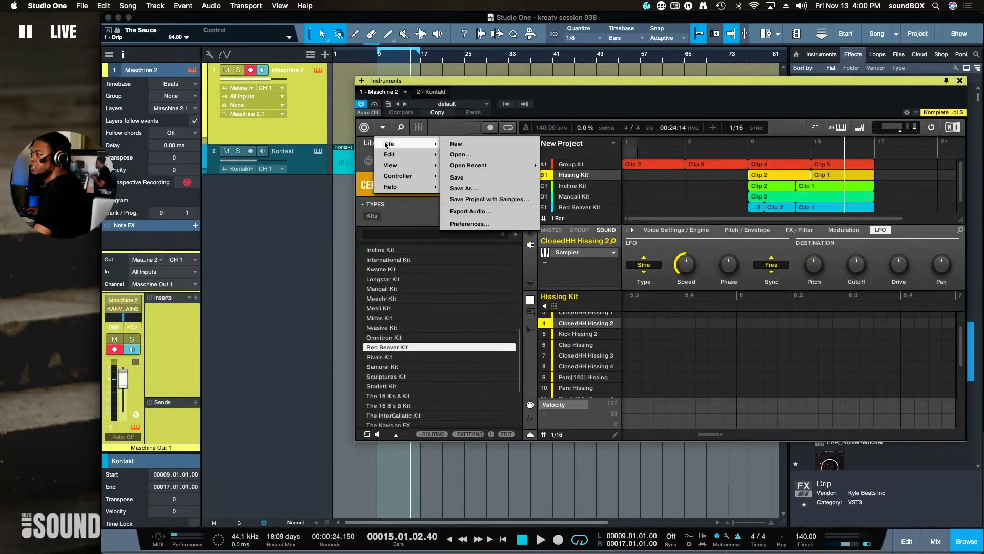
left_click(481, 212)
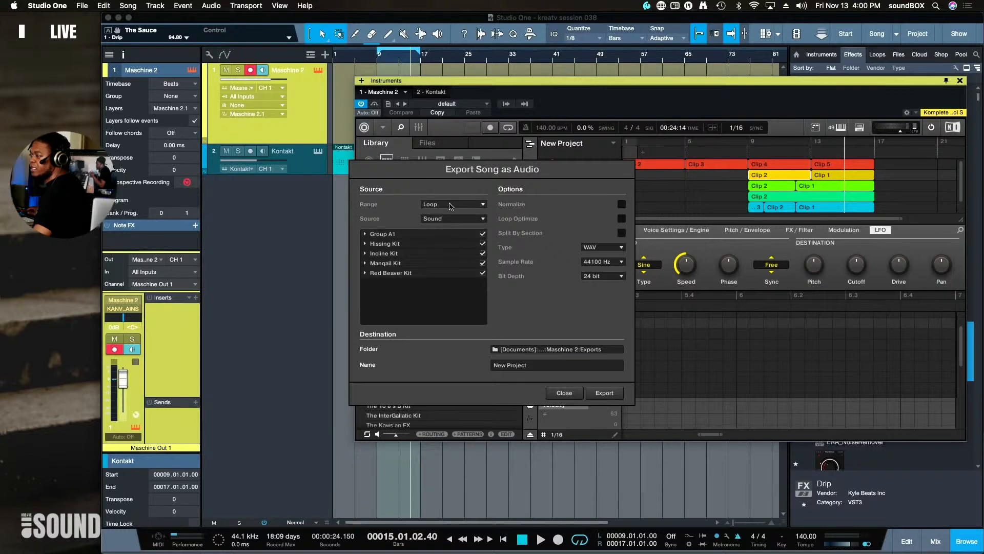
left_click(476, 208)
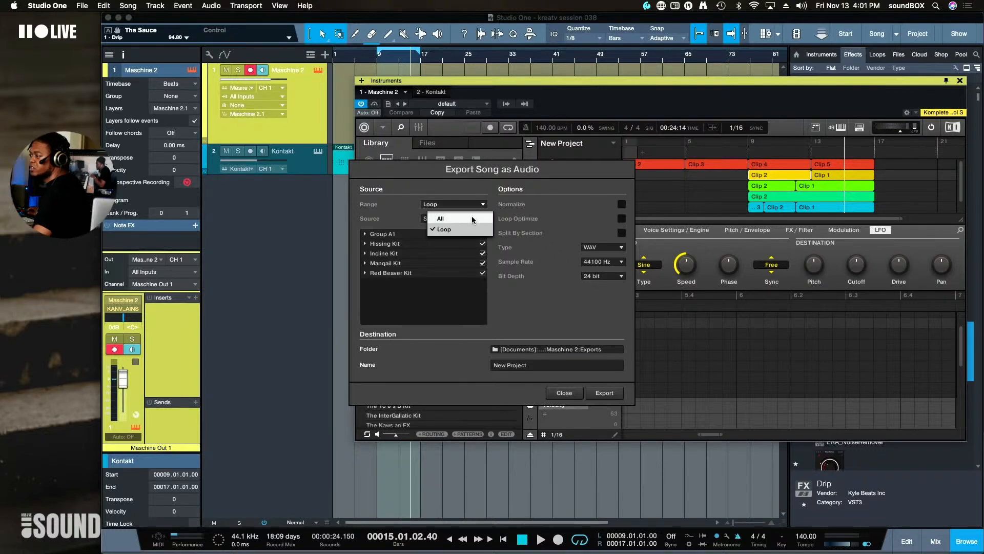
left_click(473, 220)
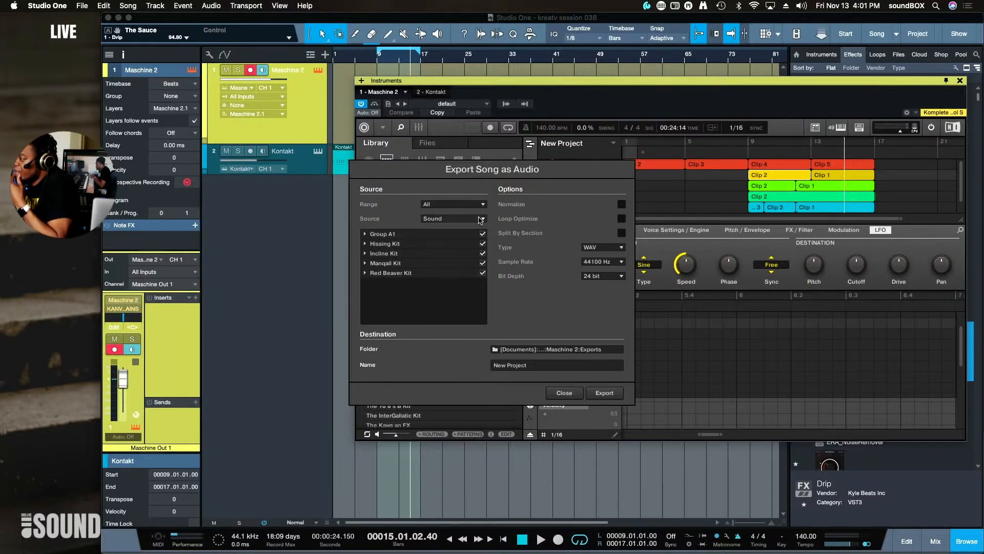
left_click(474, 220)
left_click(500, 212)
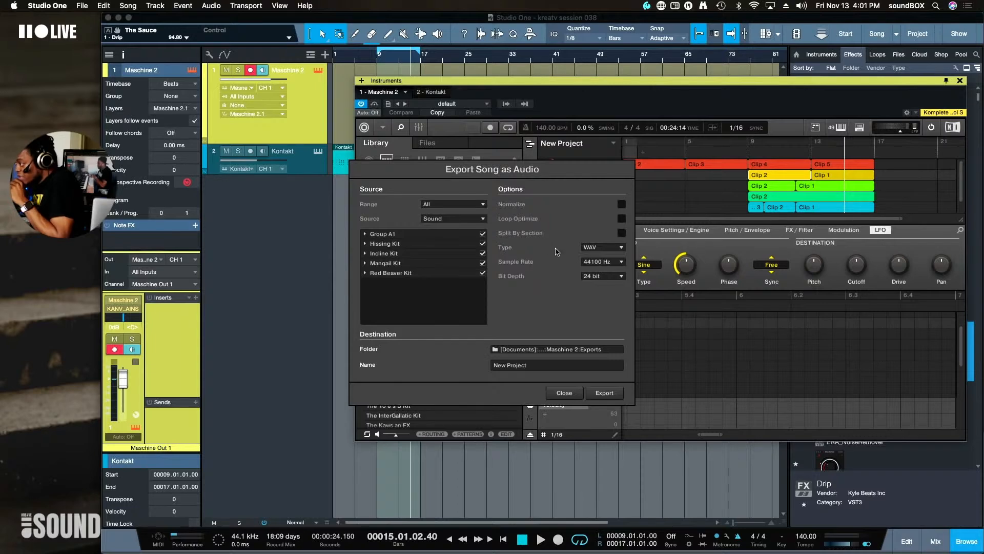
Check the available file types, the sounds inside the kits and the source choices in the audio export settings
left_click(603, 248)
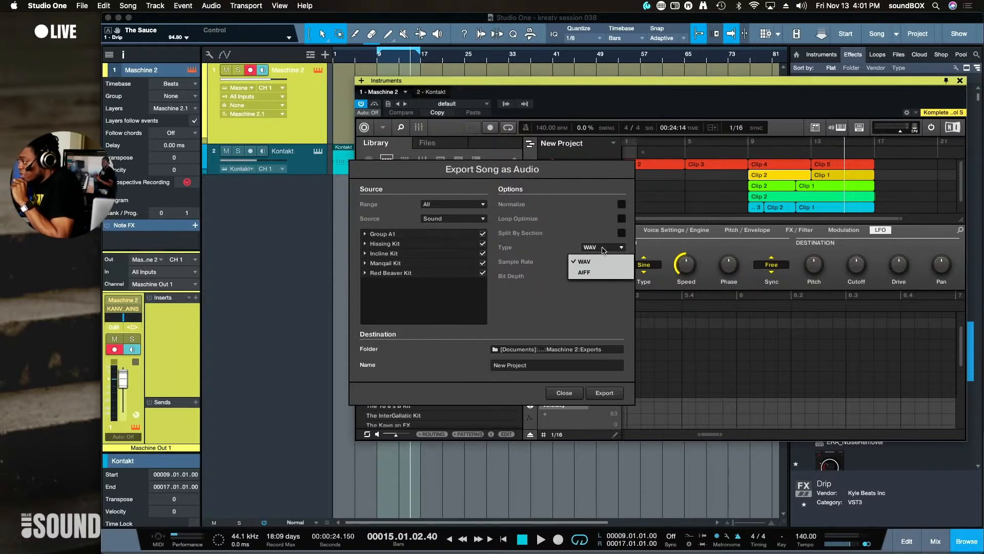
left_click(604, 249)
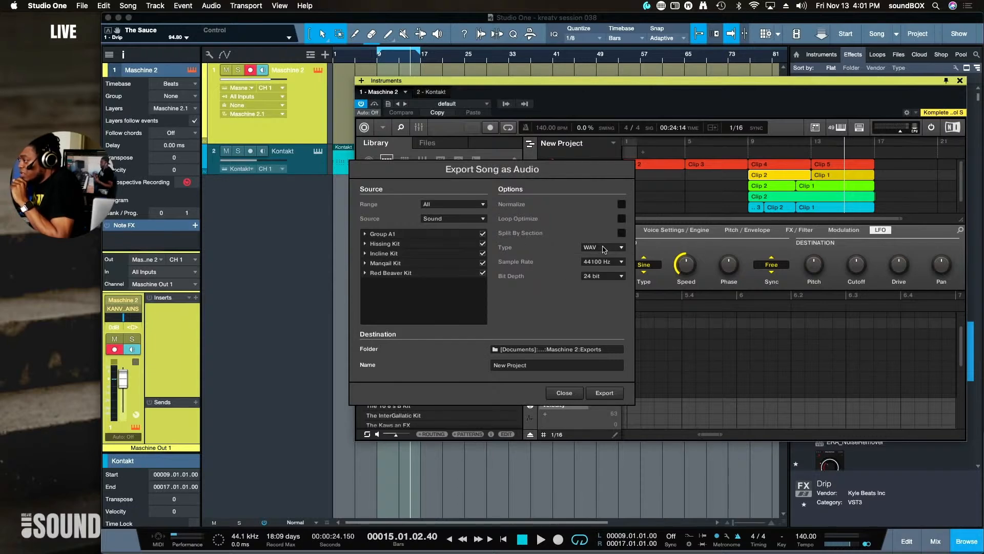
left_click(365, 234)
left_click(365, 234)
left_click(365, 263)
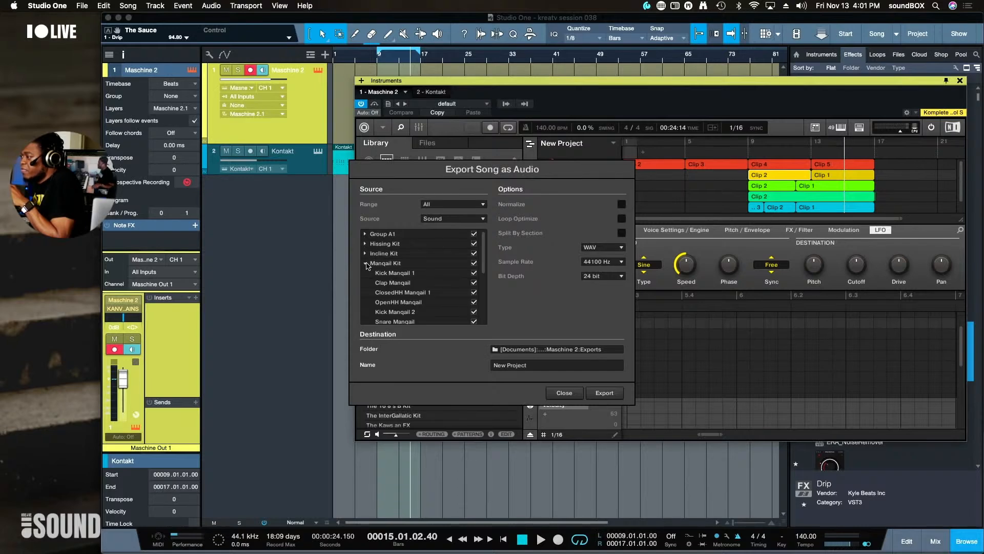
left_click(365, 263)
left_click(366, 263)
left_click(366, 263)
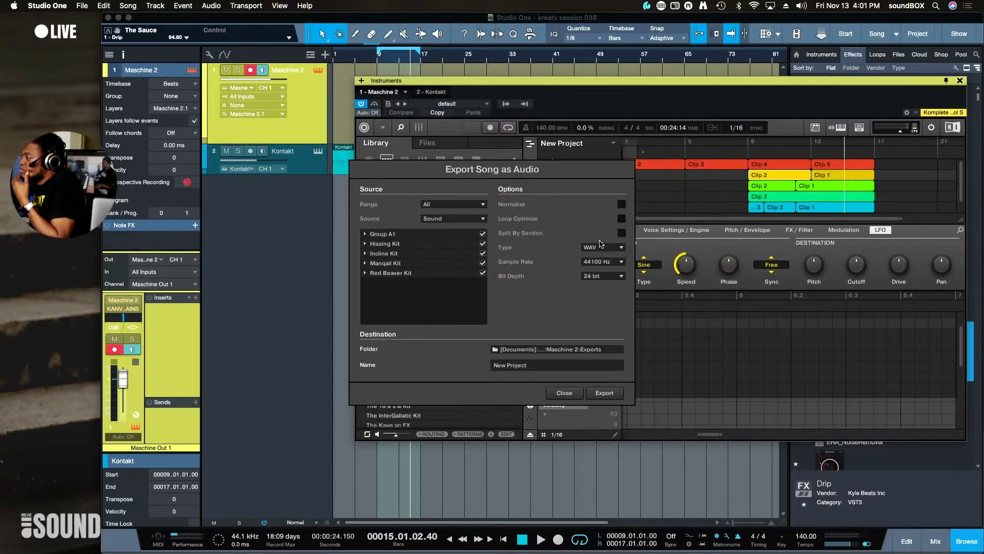
left_click(482, 219)
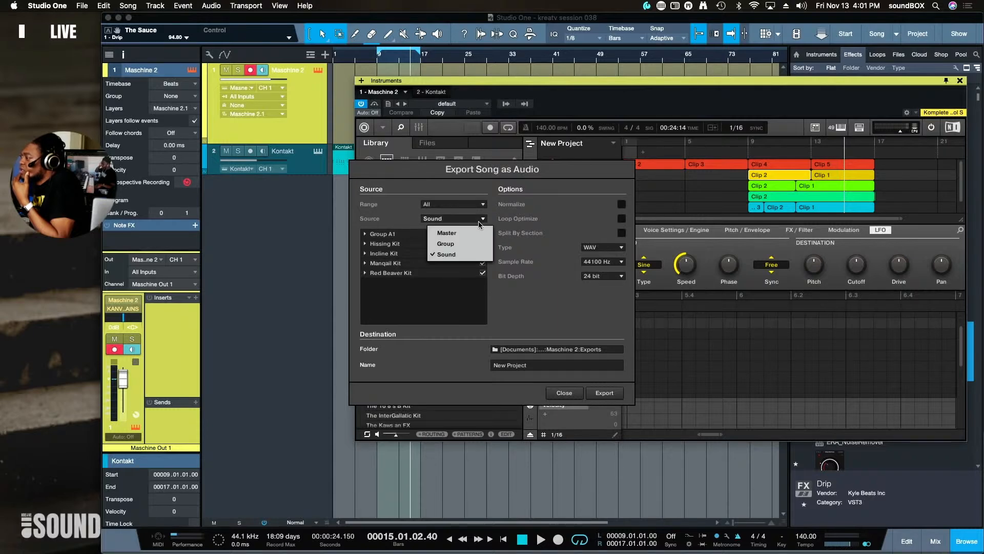
left_click(480, 220)
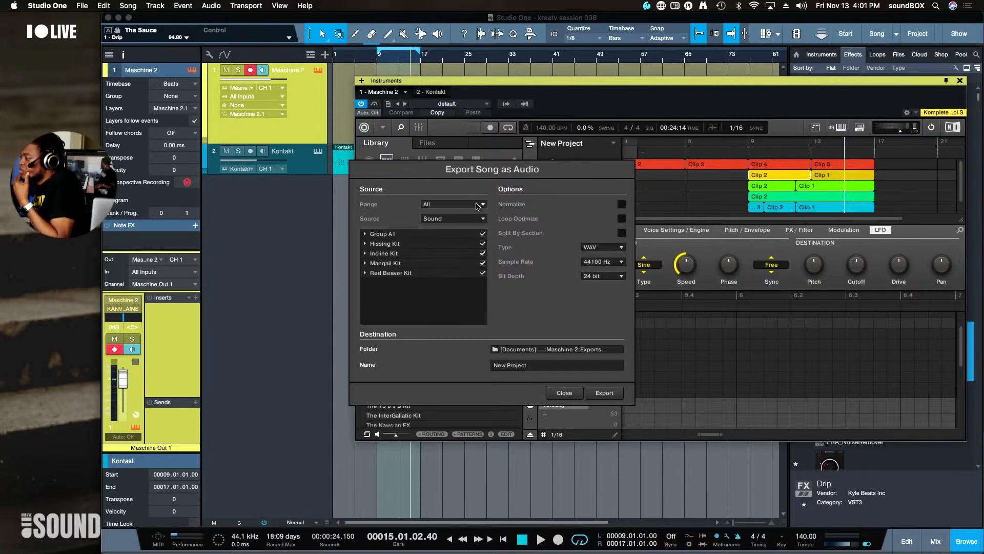
Try the Loop export range and return the range to All
left_click(479, 206)
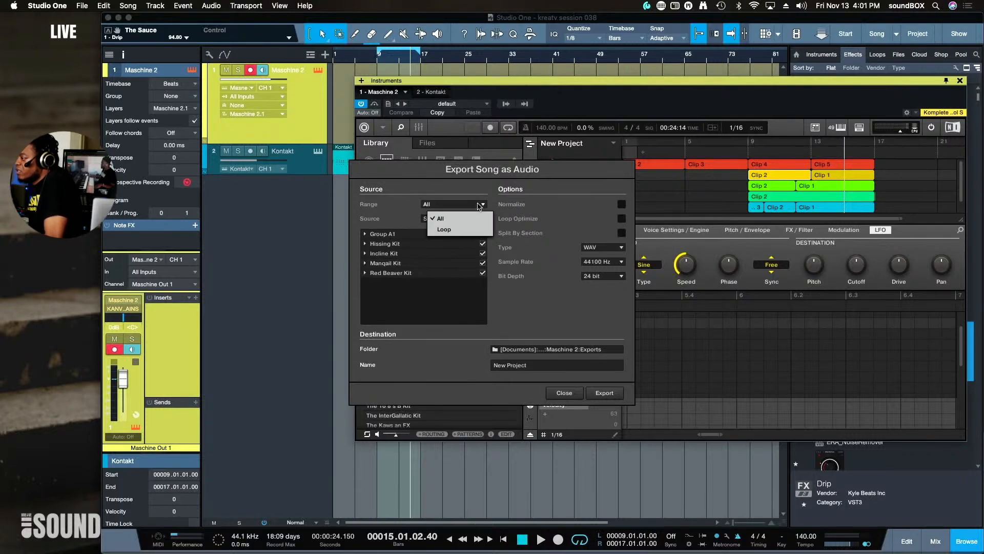
left_click(475, 230)
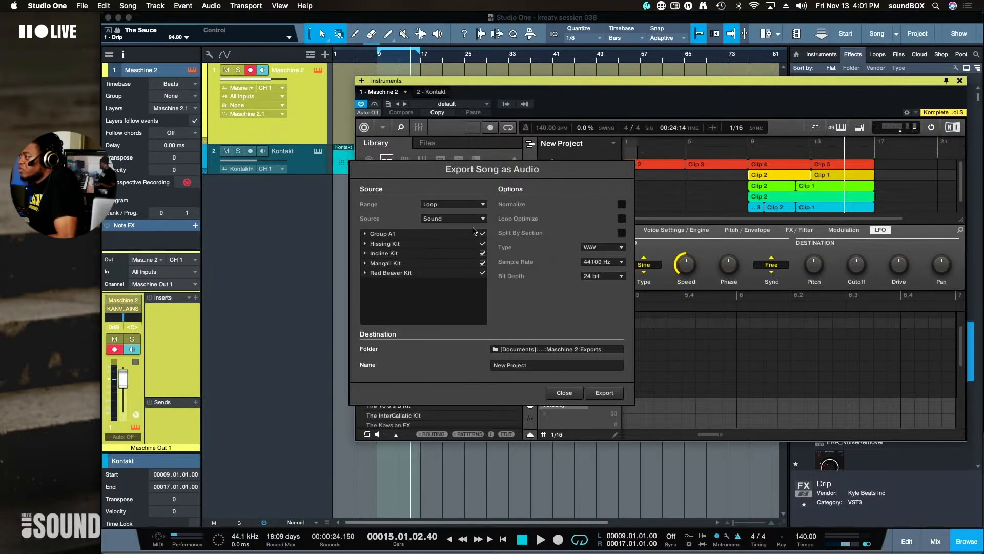
left_click(458, 205)
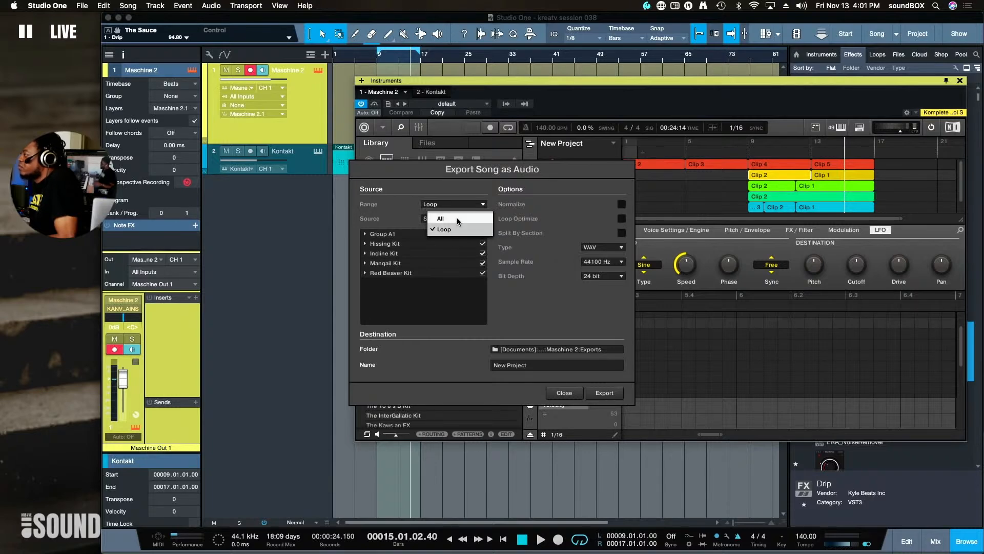
left_click(463, 220)
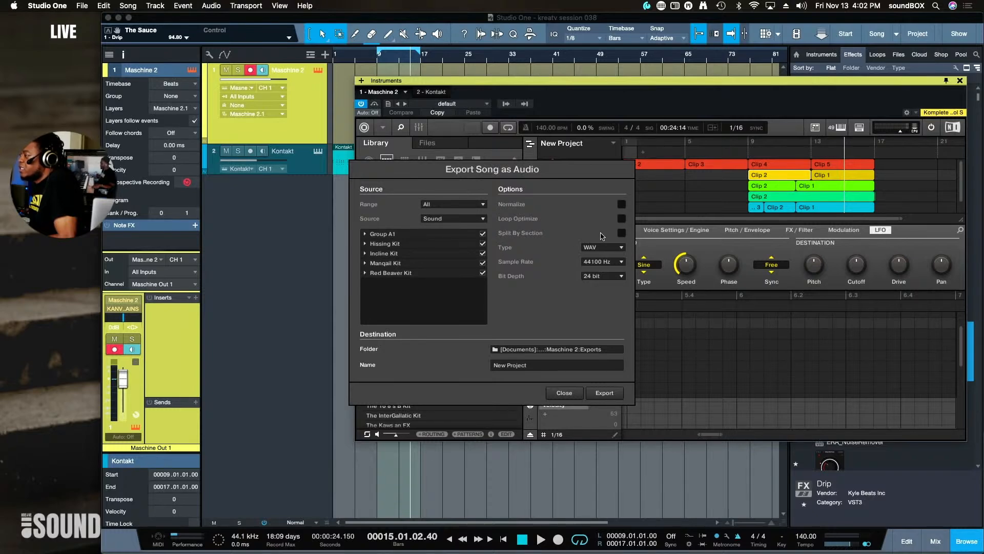
Check the sample rate and bit depth choices for the export
left_click(623, 263)
left_click(623, 263)
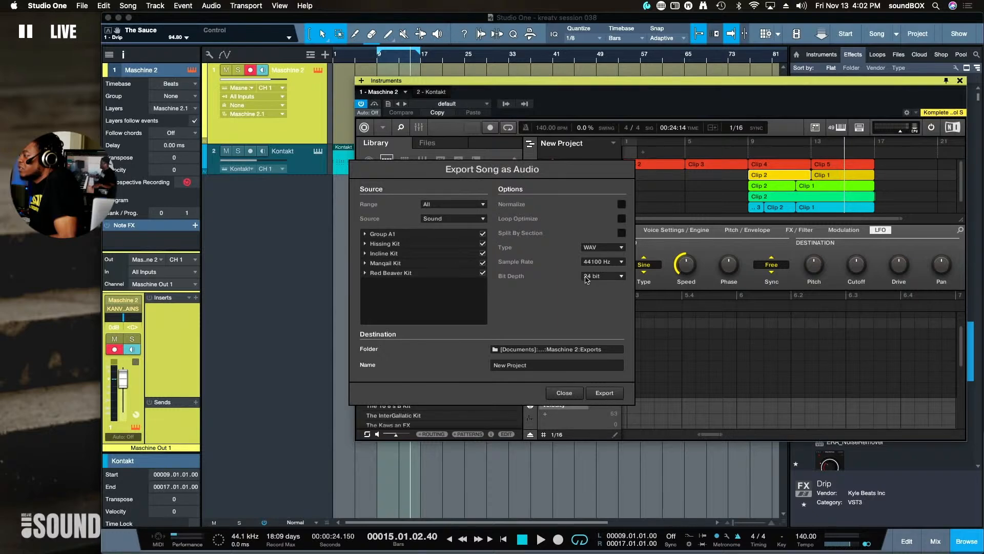
left_click(593, 277)
left_click(544, 290)
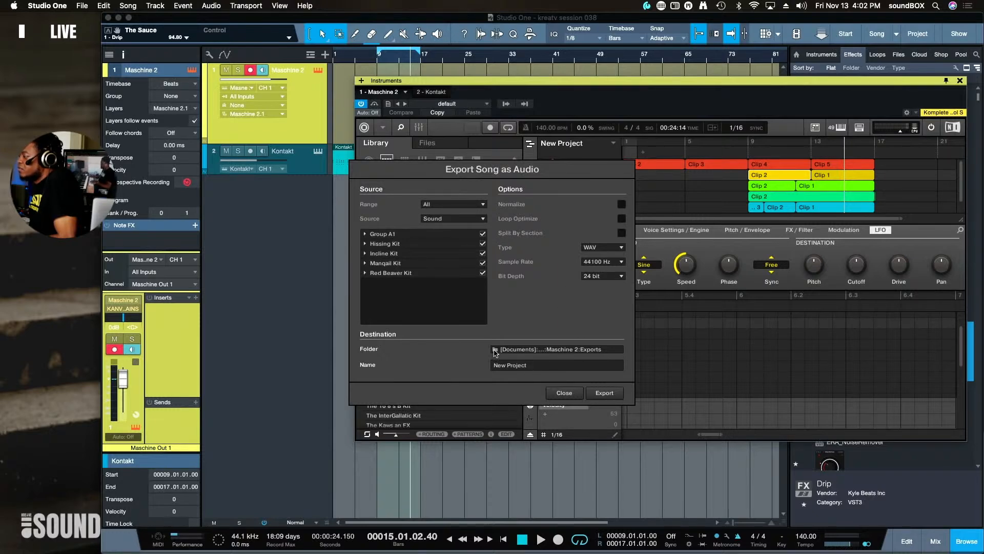
Set the export destination to the kreatv session 038 folder inside kreatve sessions
left_click(570, 349)
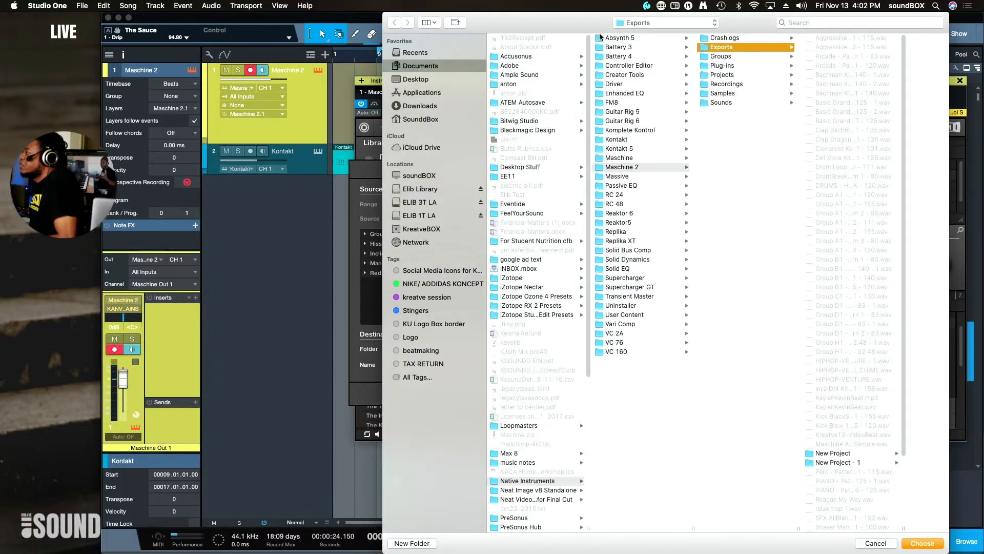
left_click(657, 22)
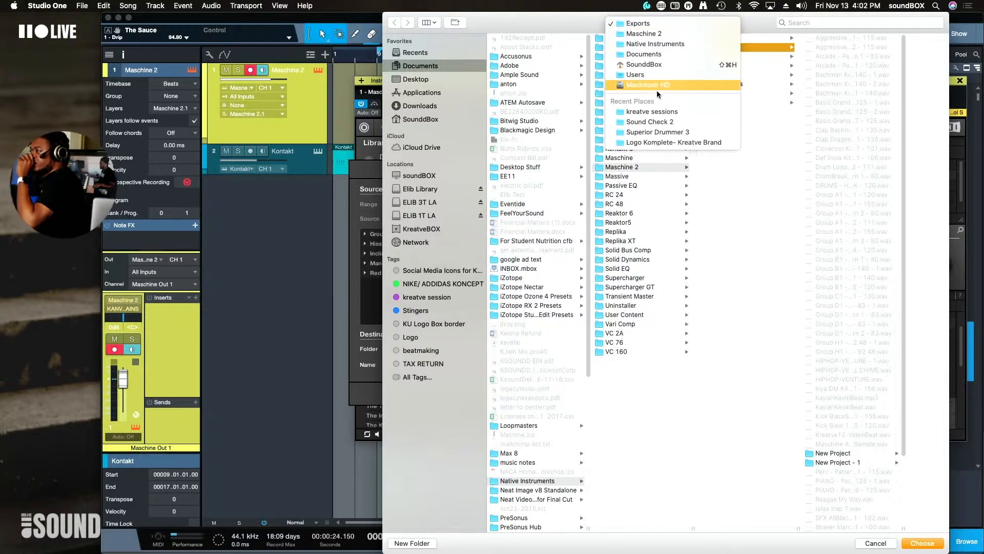
left_click(660, 109)
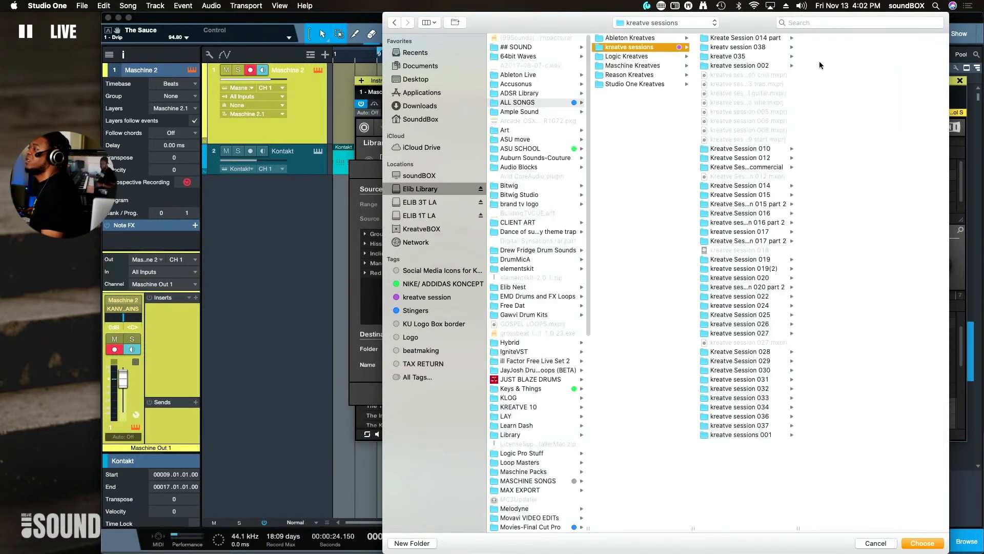
left_click(758, 47)
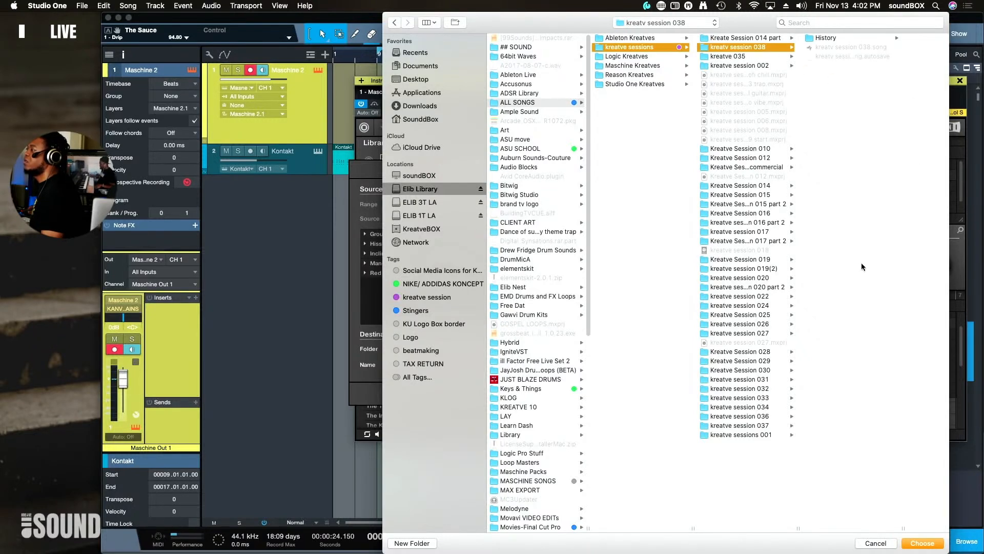
left_click_drag(748, 24, 678, 31)
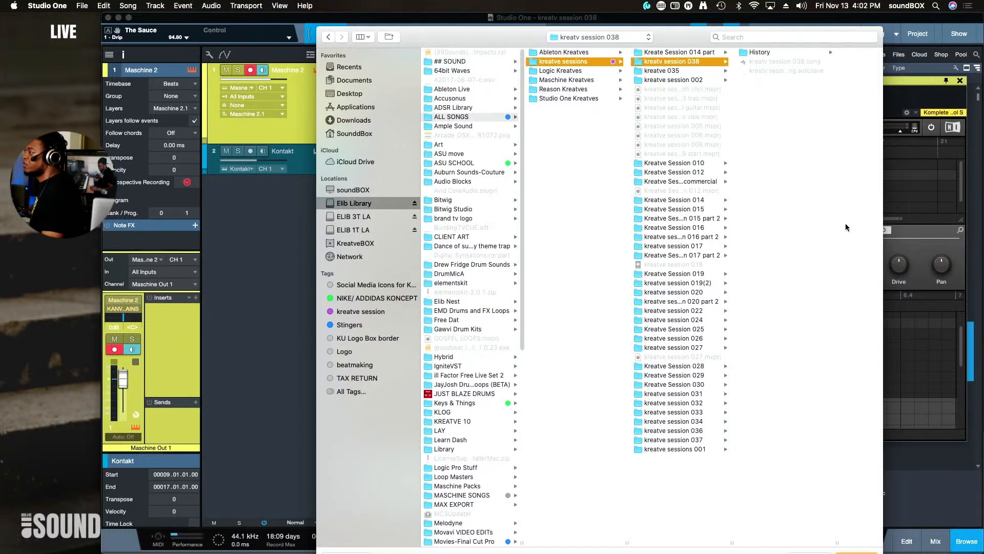
left_click_drag(681, 35, 677, 21)
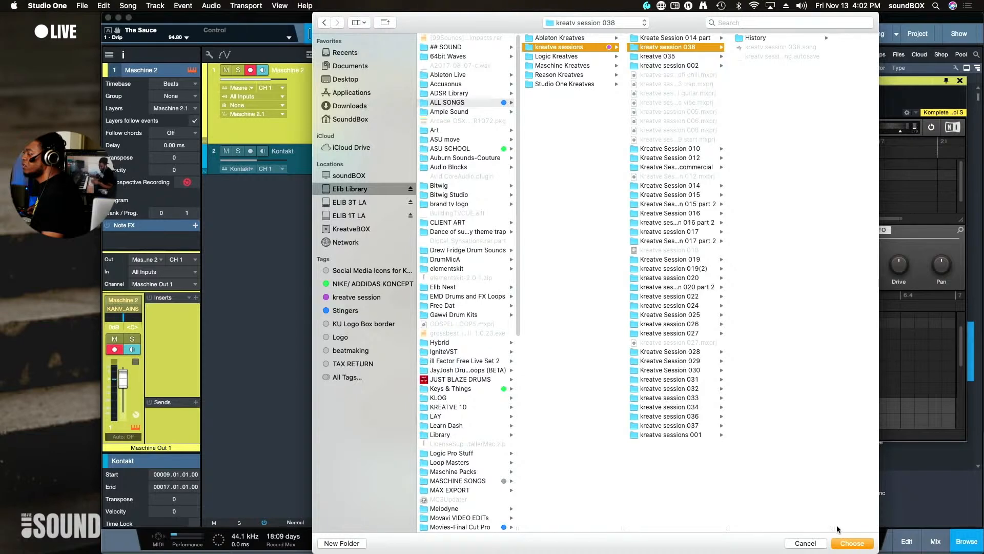
left_click(852, 543)
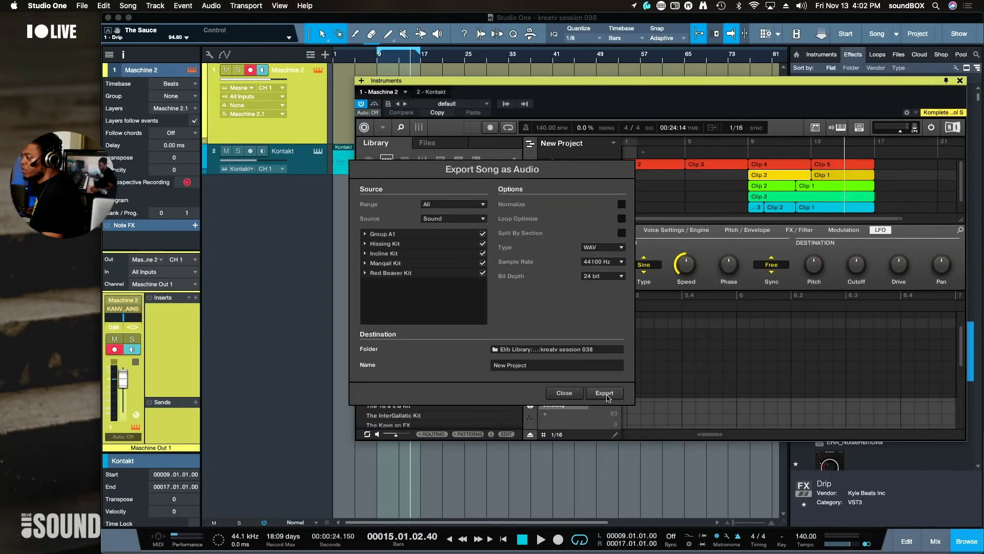
Create a folder named Maschine Exports inside kreatv session 038 and choose it as the export destination
left_click(548, 351)
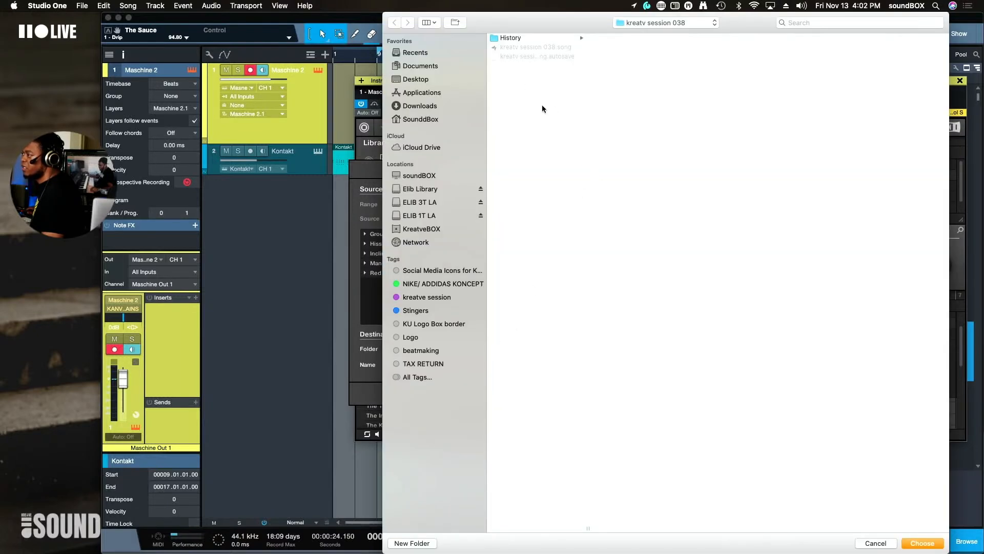
left_click(405, 544)
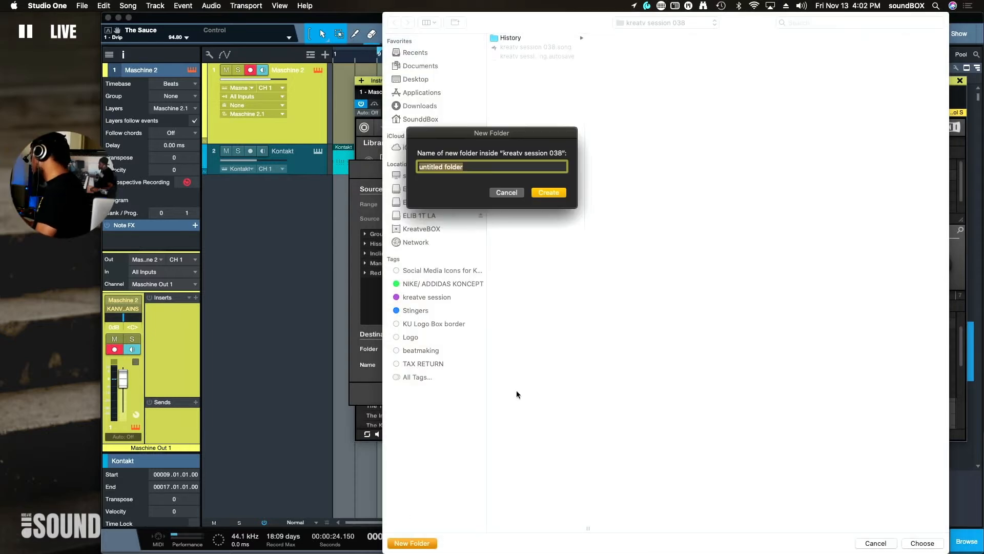
type("Maschine ")
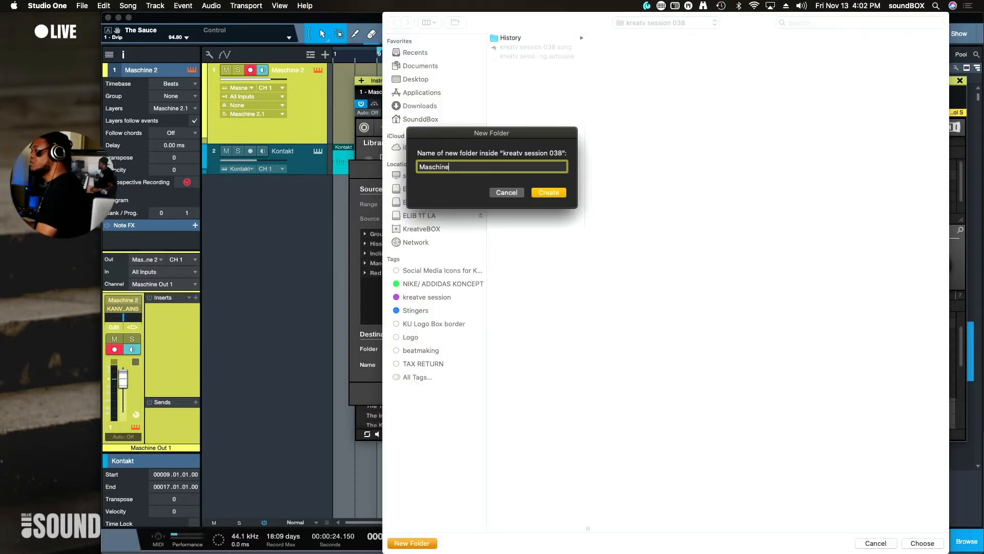
type("Expor")
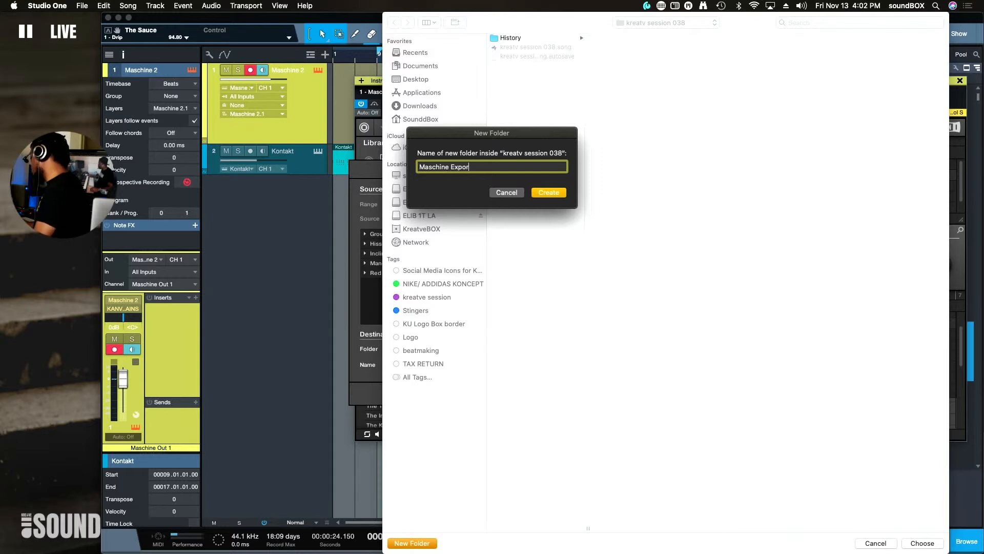
type("ts")
key("Return")
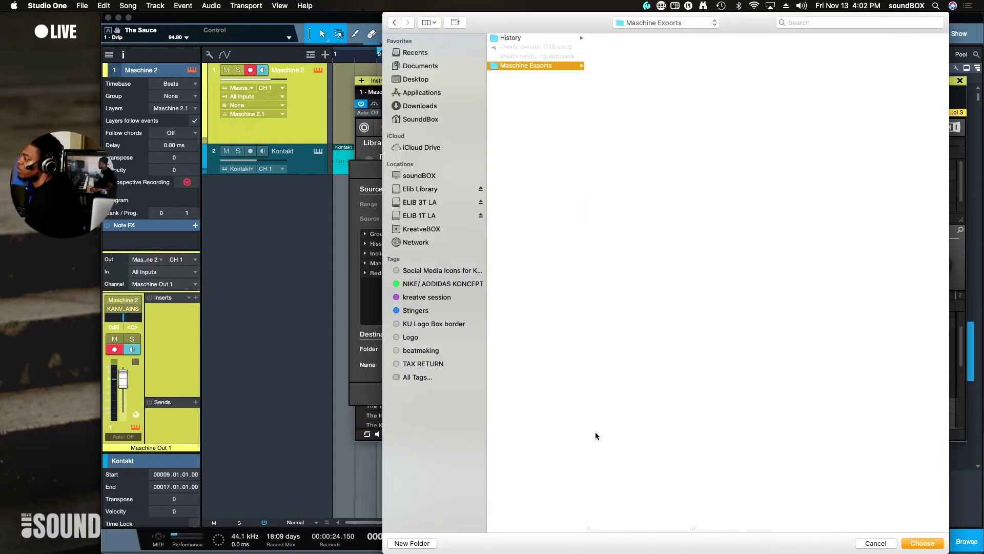
left_click(932, 543)
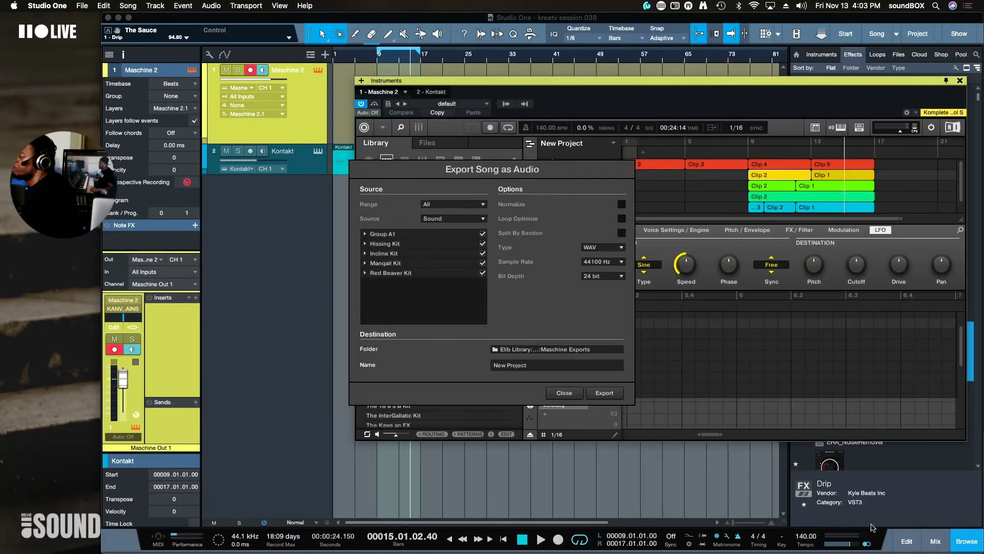
Name the export 038 and export the Maschine sounds as audio
double_click(516, 368)
left_click(516, 369)
left_click_drag(537, 367, 456, 366)
type("038")
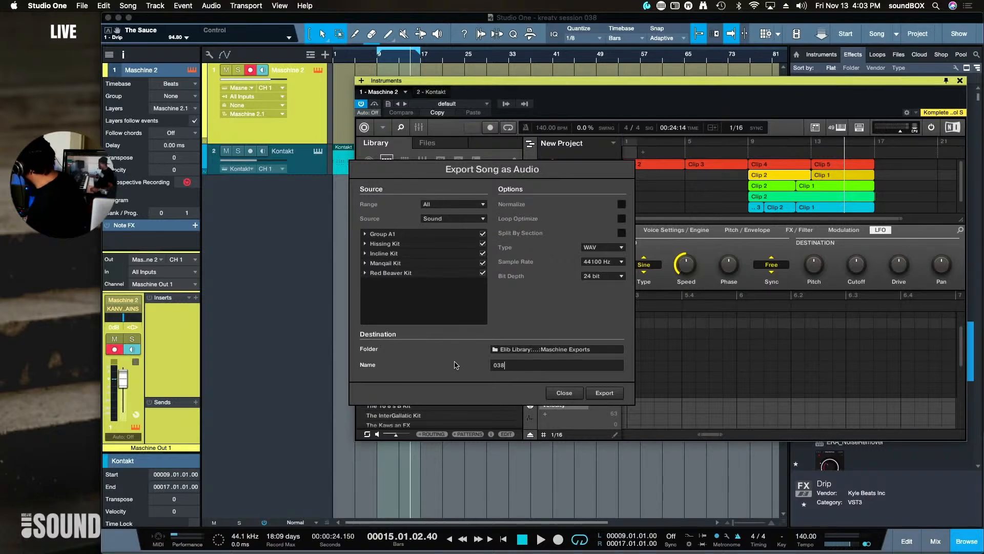
left_click(604, 393)
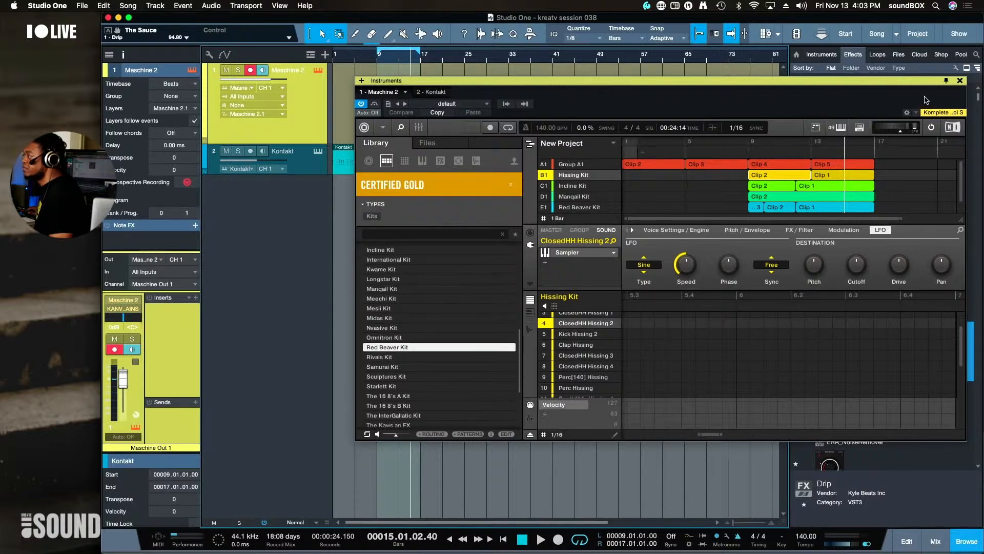
Move the Maschine 2 instrument window off the browser and close it to reveal the arrangement
left_click_drag(868, 82, 772, 120)
scroll(484, 357, "up", 2)
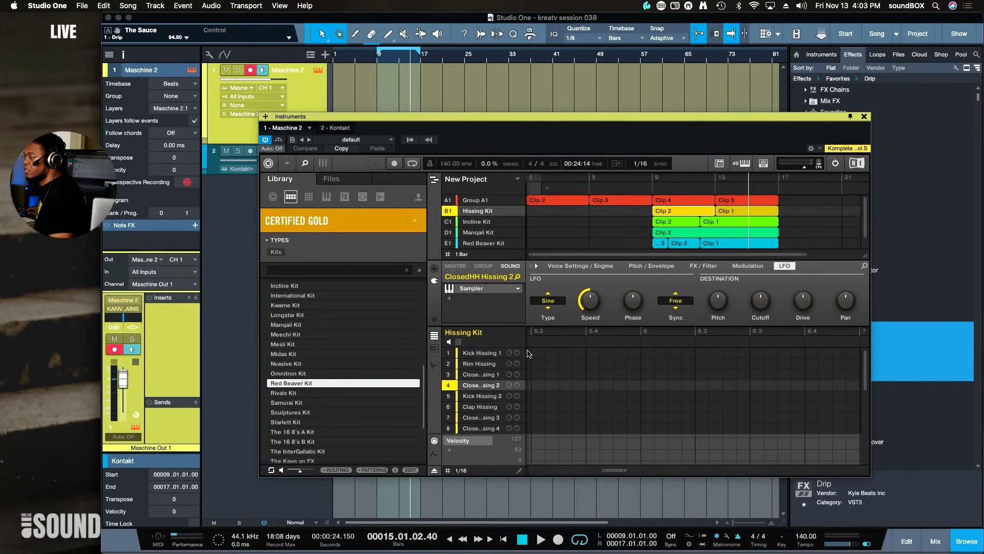
left_click_drag(576, 117, 586, 156)
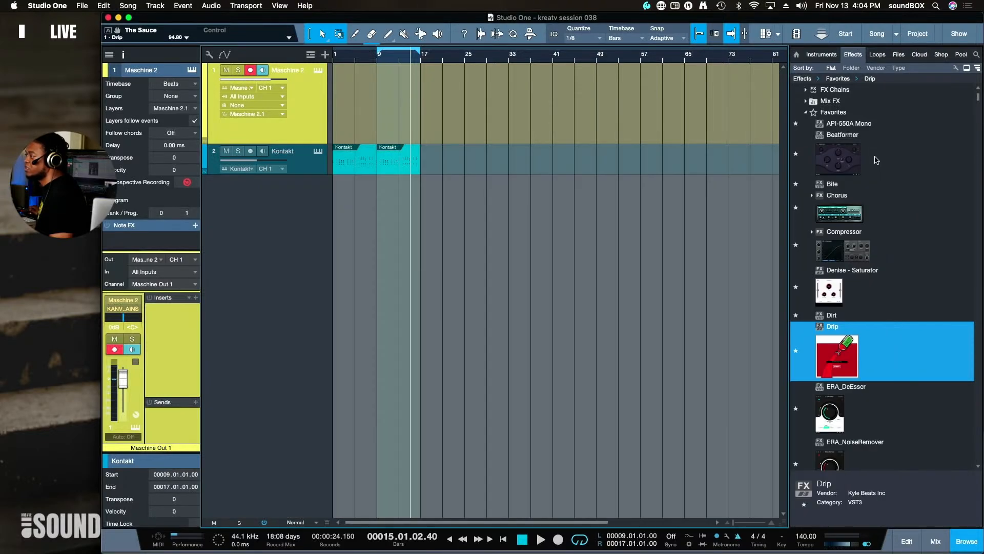
left_click(874, 157)
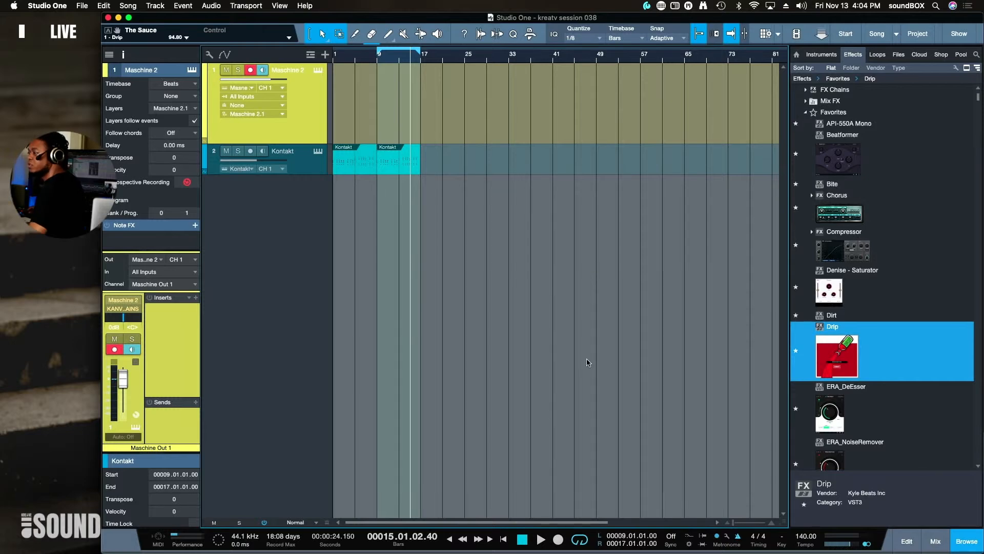
Switch to Finder and open a new window placed over the arrangement
key("super+Tab")
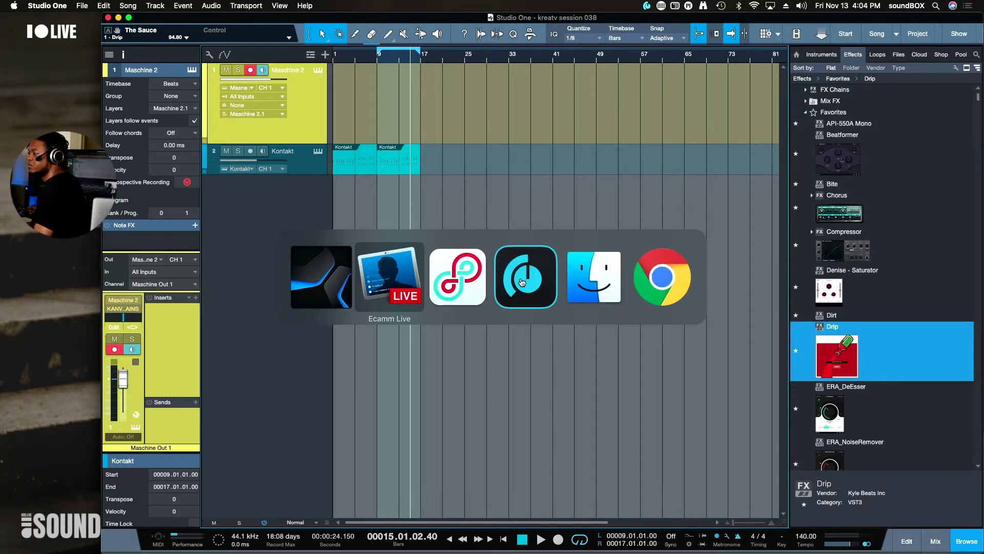
key("super+Tab")
key("super+Tab")
key("super+Tab")
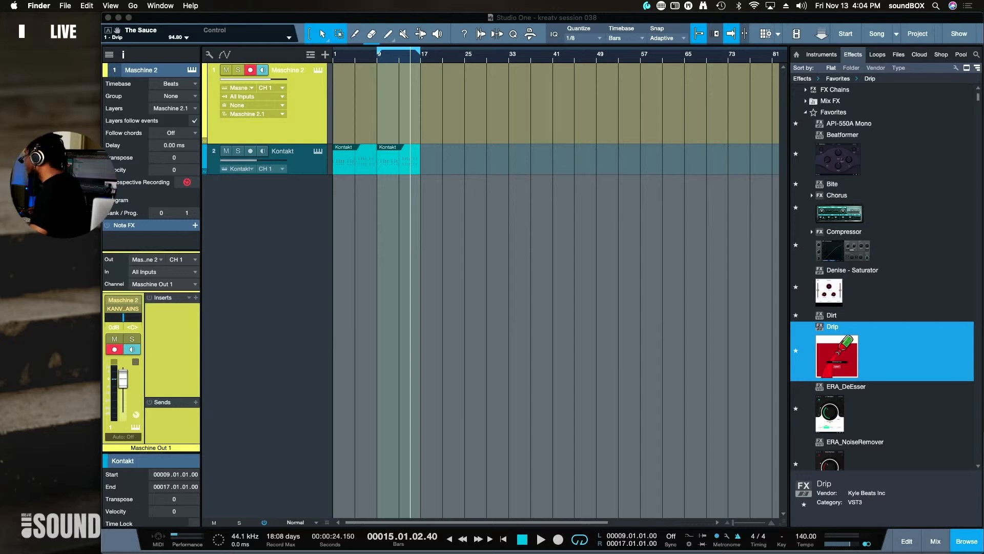
key("super+n")
left_click_drag(605, 160, 423, 128)
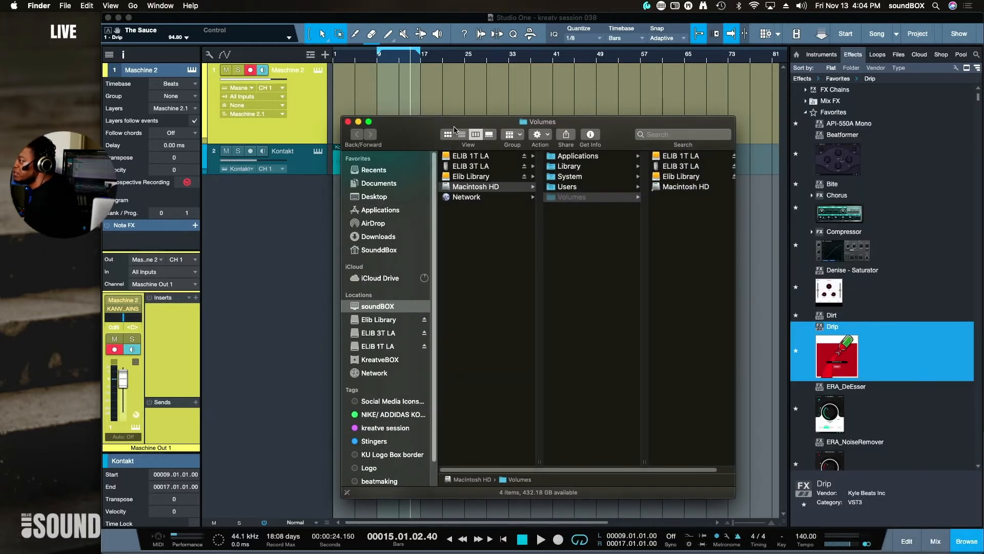
Find the kreatve sessions folder through the kreatve session tag and open it
left_click(396, 320)
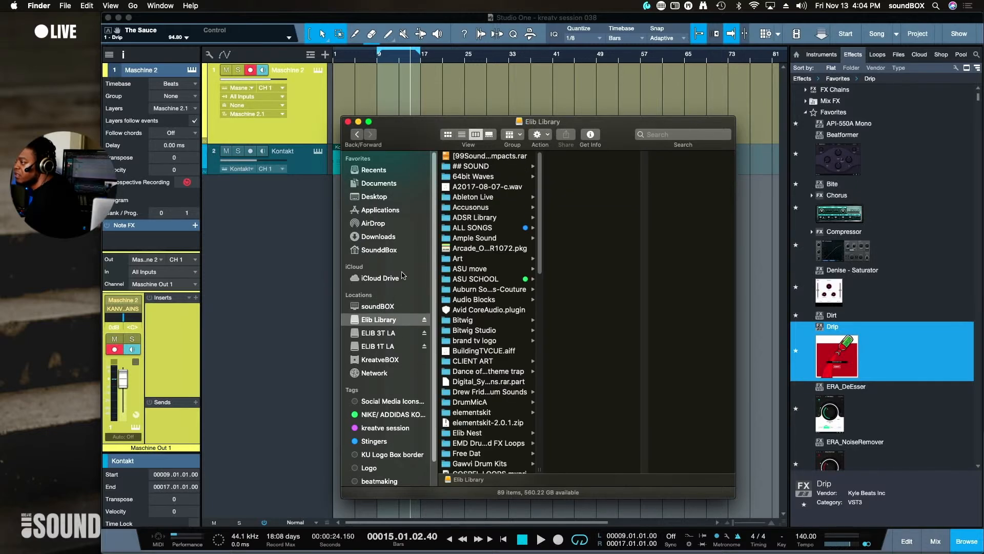
left_click(672, 134)
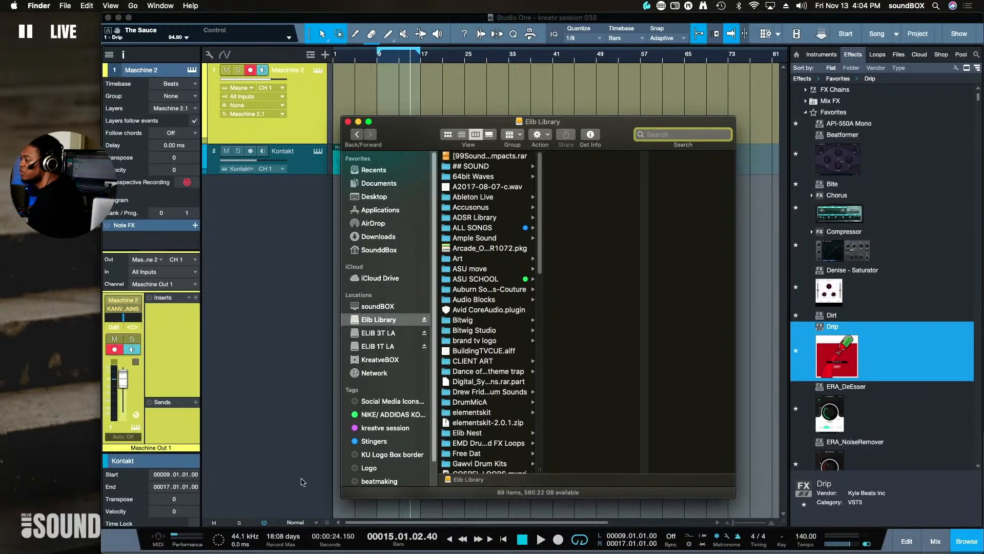
left_click(381, 428)
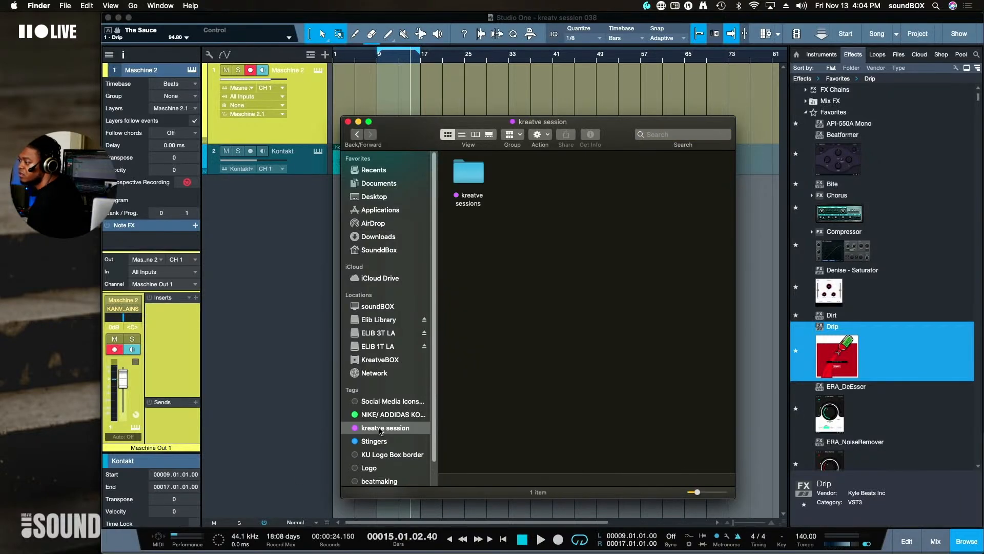
double_click(473, 164)
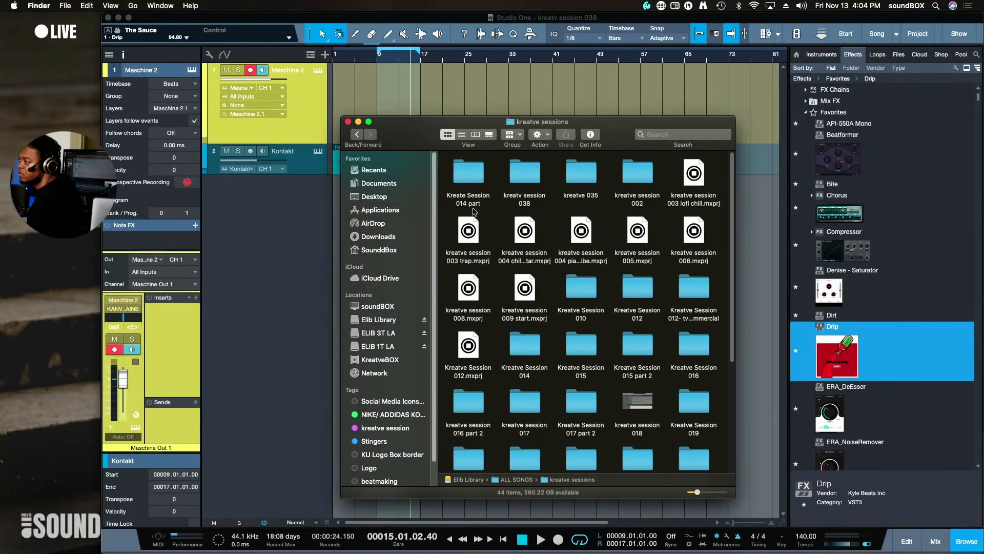
Show the folders in columns and open the 038 folder inside kreatv session 038's Maschine Exports
left_click(474, 135)
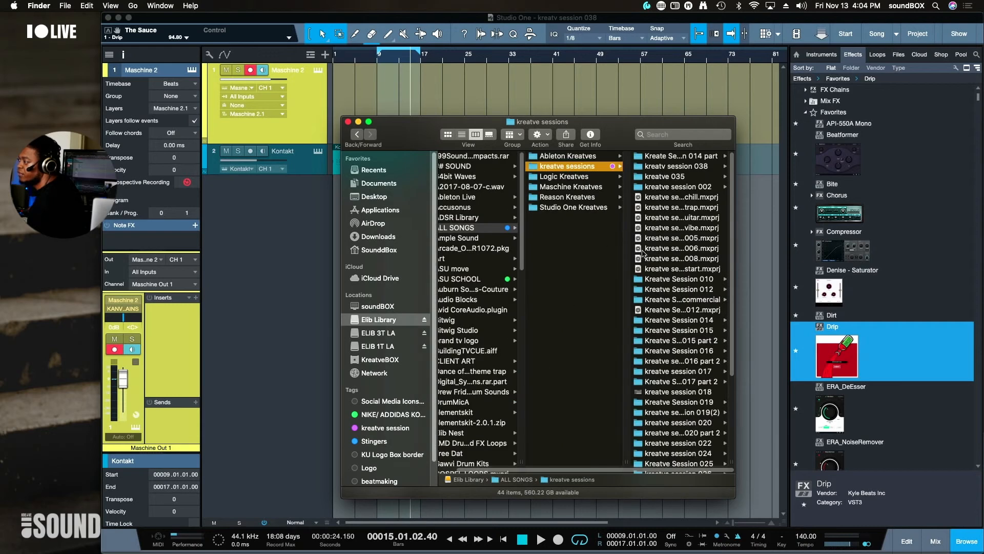
left_click(706, 166)
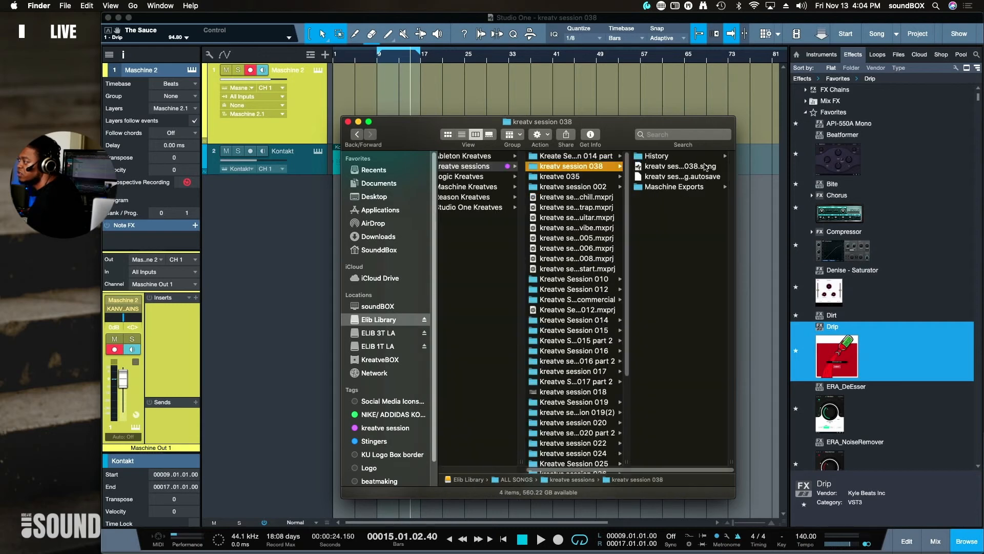
left_click(677, 189)
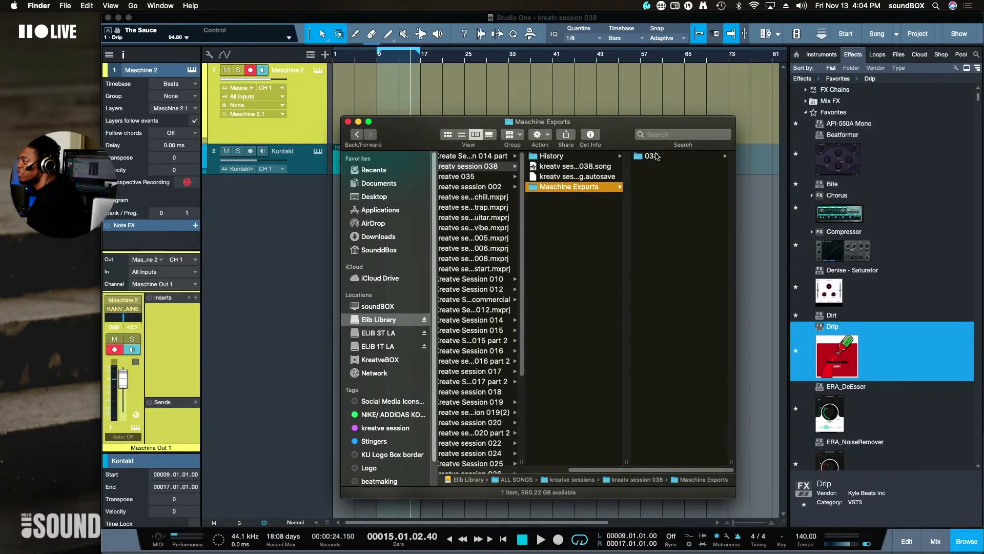
left_click(652, 156)
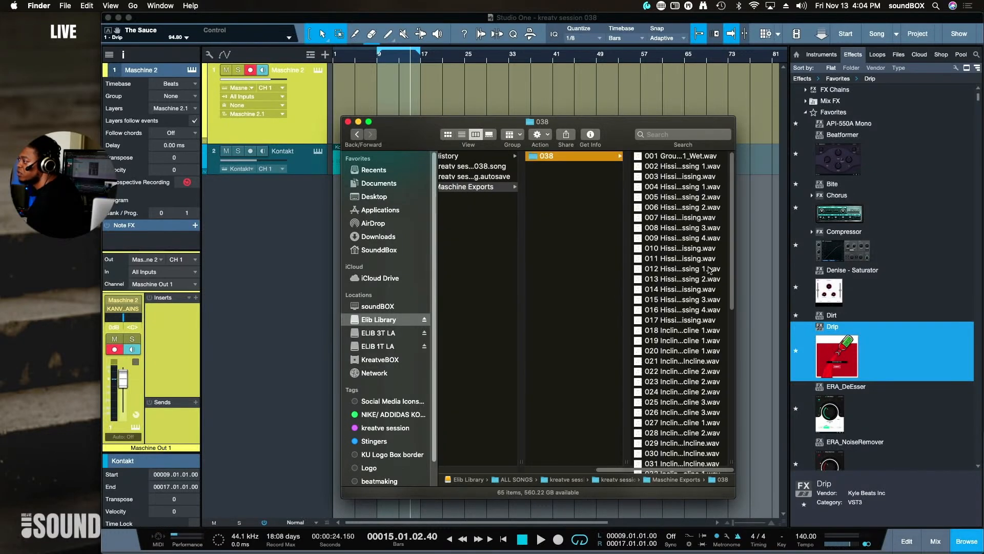
Select all exported WAV files in the 038 folder and import them into the arrangement on separate tracks below Kontakt
left_click(710, 270)
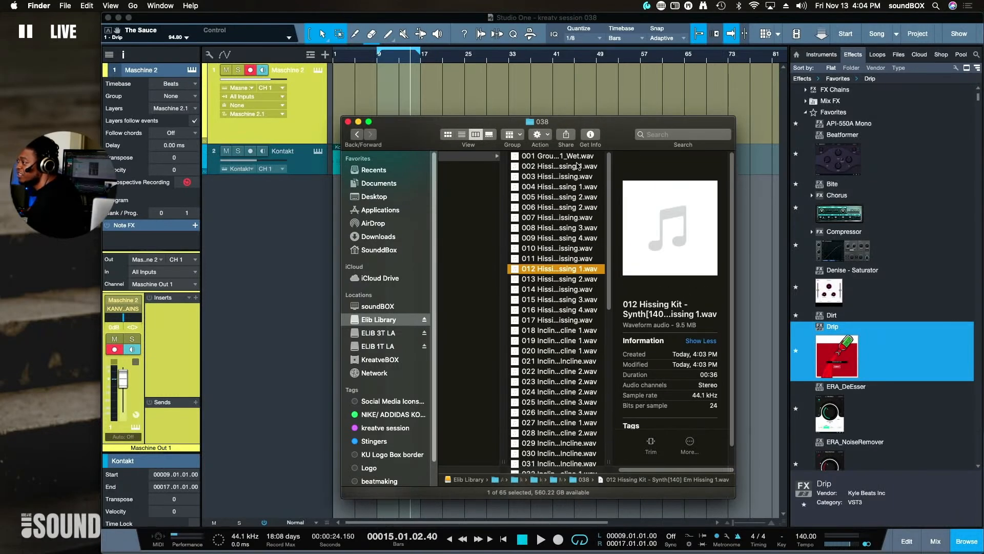
scroll(578, 165, "down", 10)
left_click(560, 183)
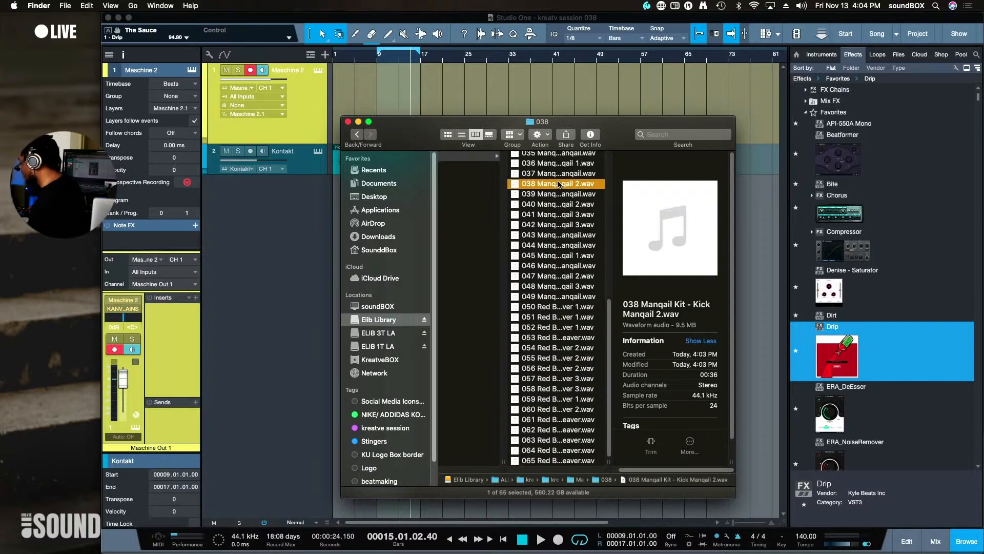
key("super+a")
left_click_drag(504, 129, 548, 248)
left_click_drag(595, 346, 353, 196)
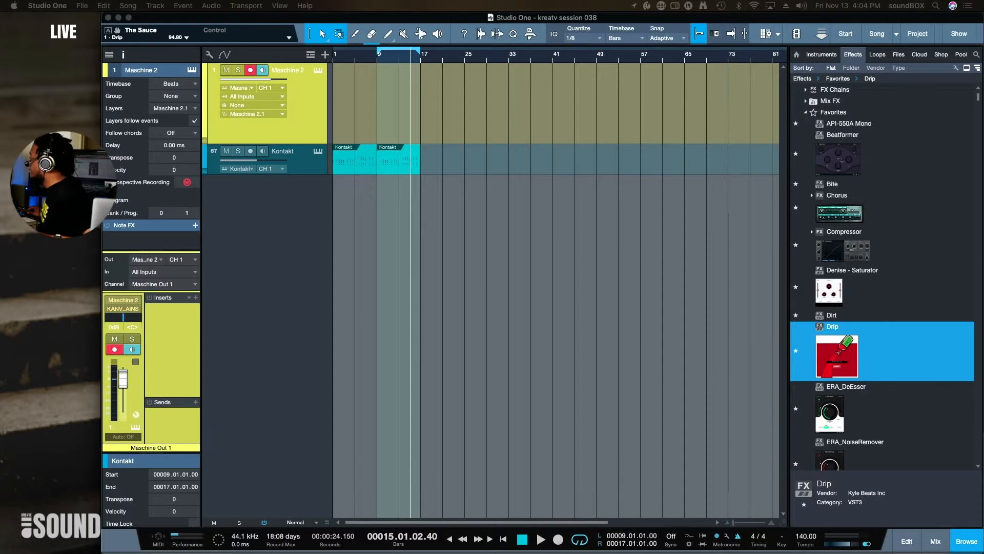
left_click_drag(719, 315, 729, 241)
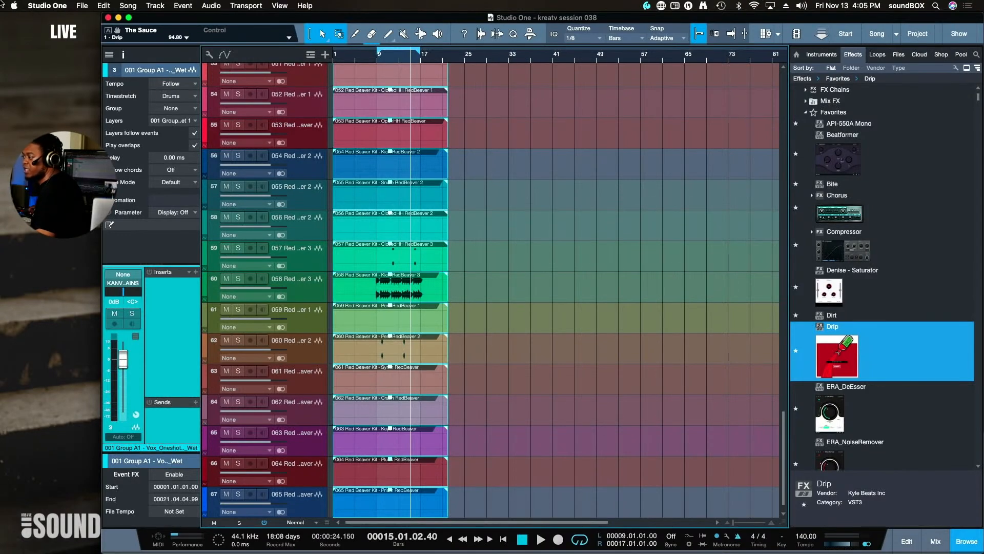
Examine all imported tracks from first to last, enlarging the waveforms to tell which ones contain audio
scroll(479, 335, "up", 8)
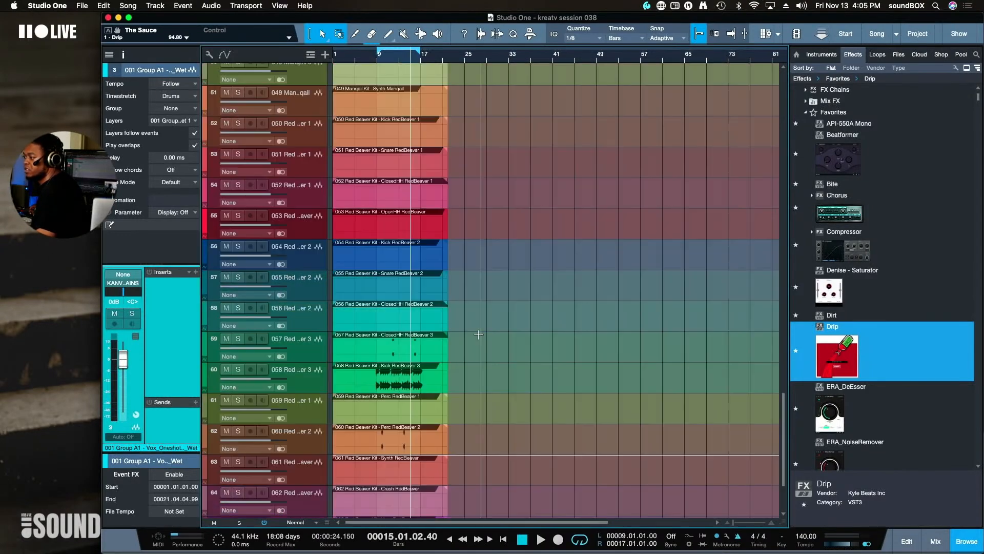
scroll(478, 334, "up", 10)
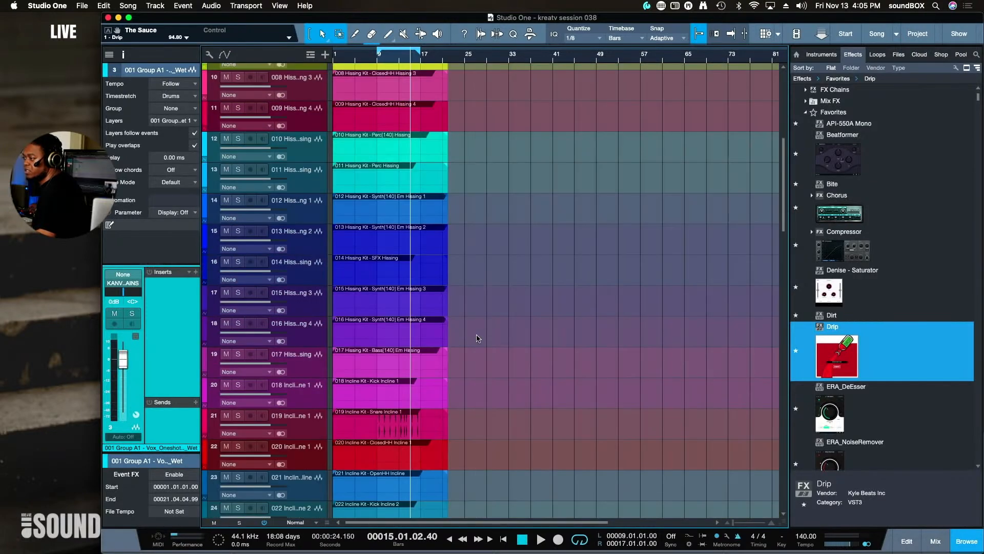
scroll(477, 339, "down", 3)
scroll(478, 338, "up", 3)
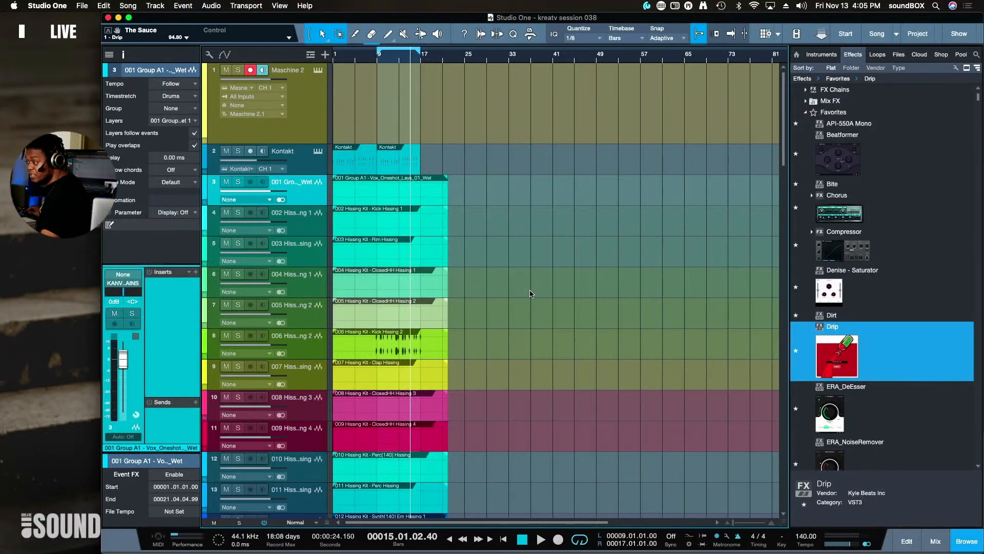
scroll(531, 293, "down", 20)
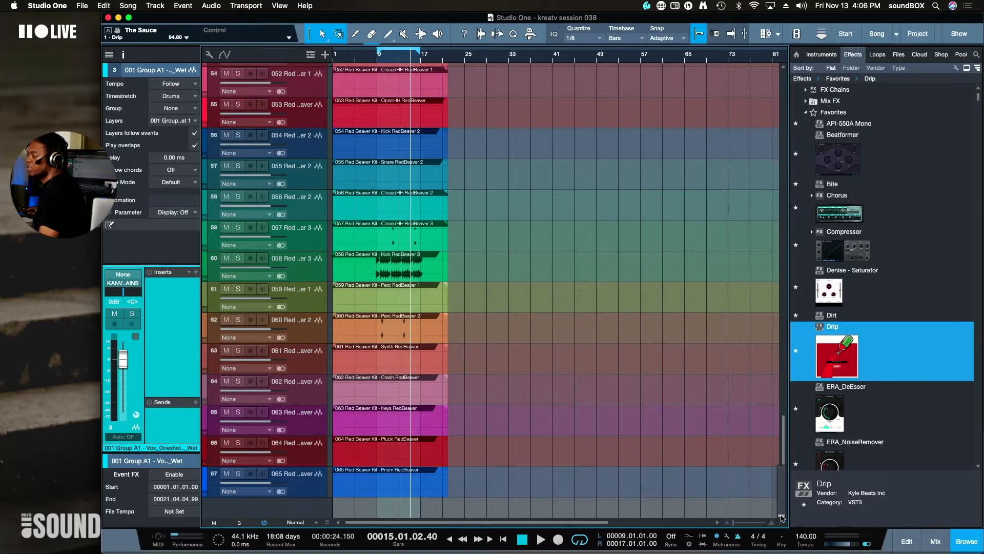
left_click_drag(783, 522, 781, 461)
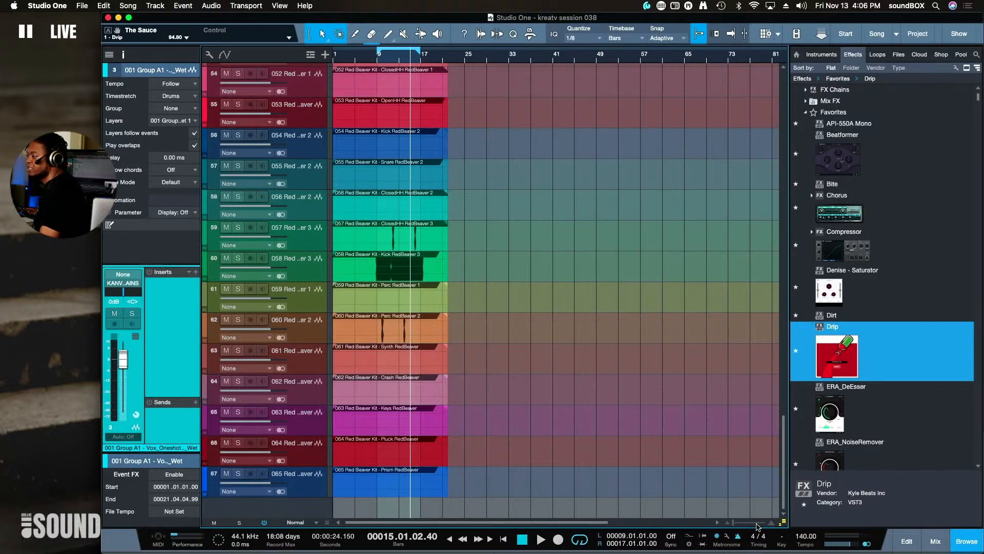
scroll(437, 156, "up", 10)
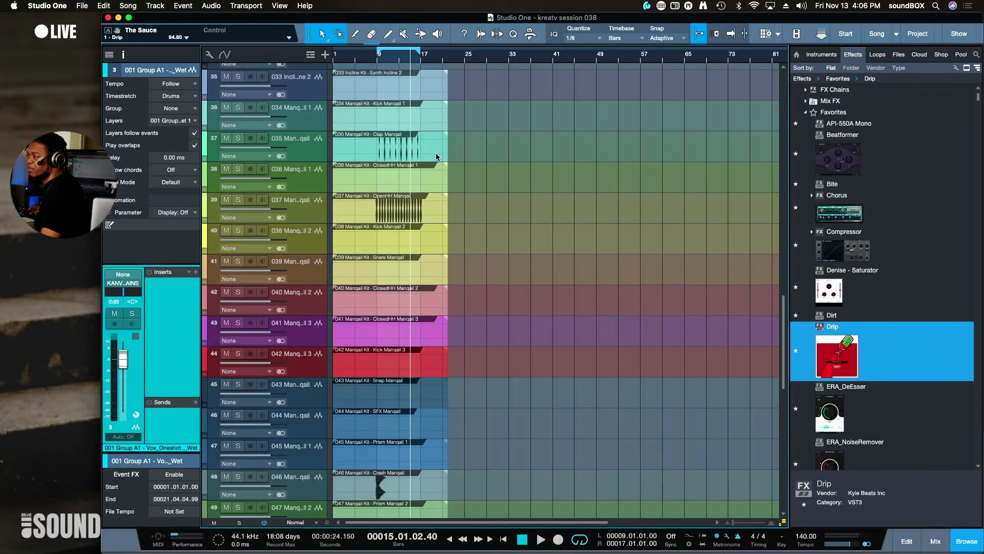
scroll(436, 156, "up", 13)
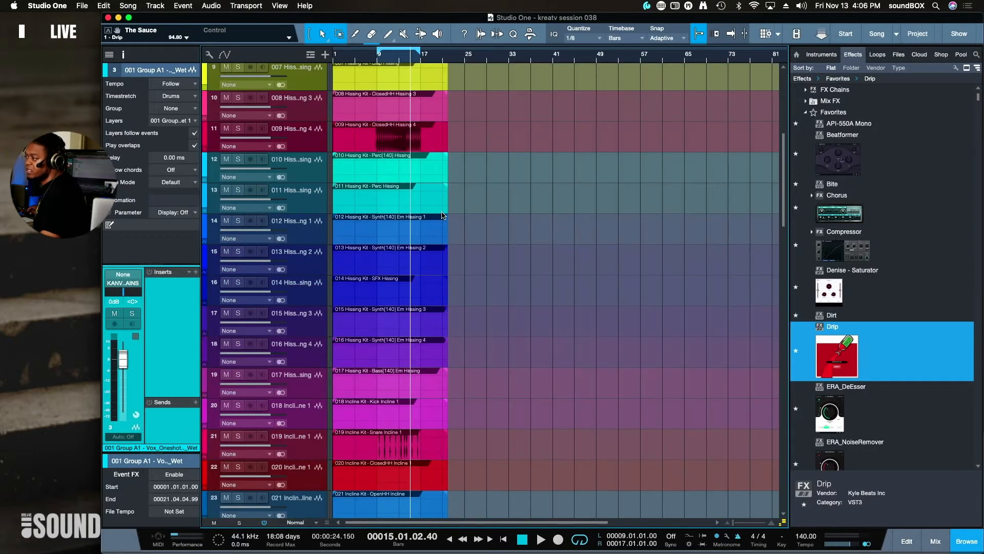
scroll(442, 215, "up", 6)
scroll(441, 211, "down", 4)
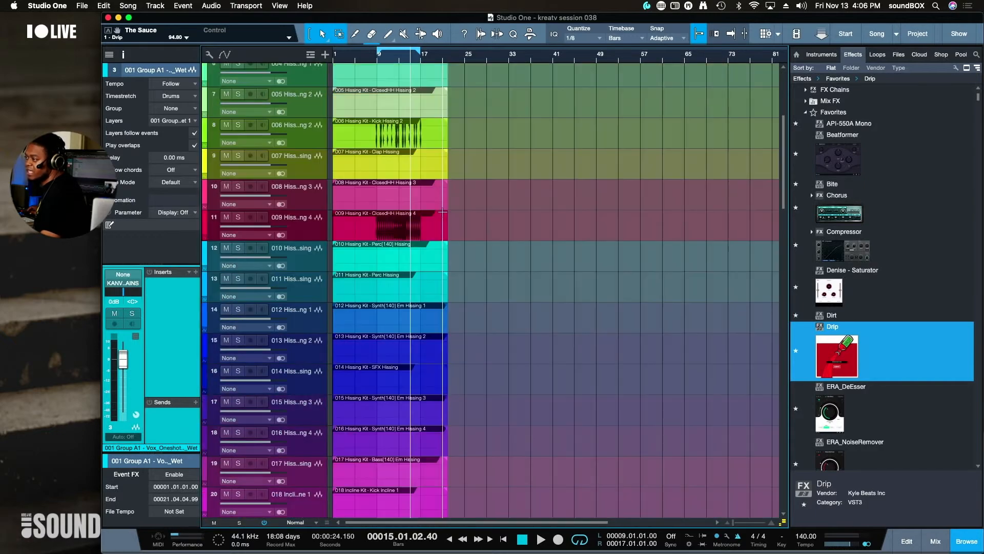
scroll(443, 211, "down", 1)
scroll(443, 207, "down", 4)
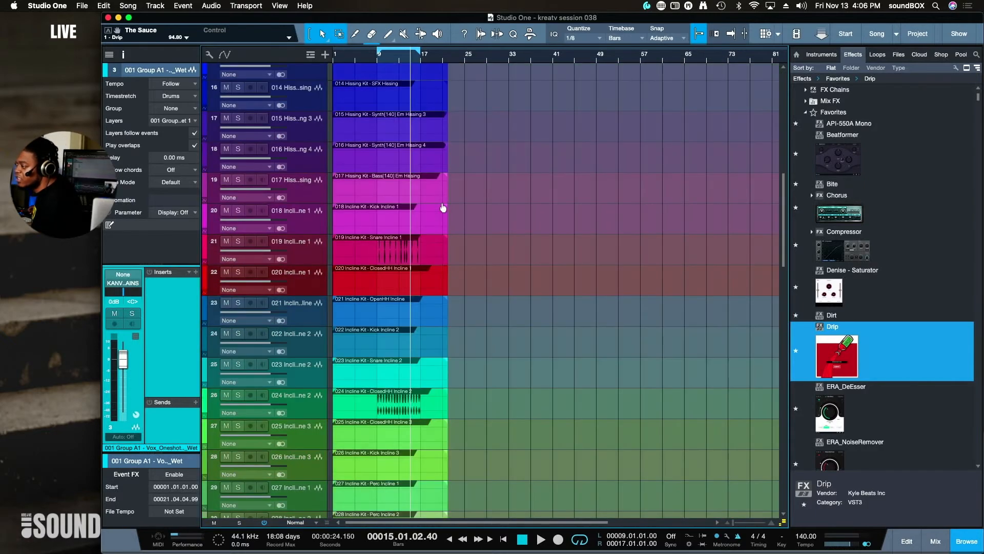
scroll(443, 208, "down", 20)
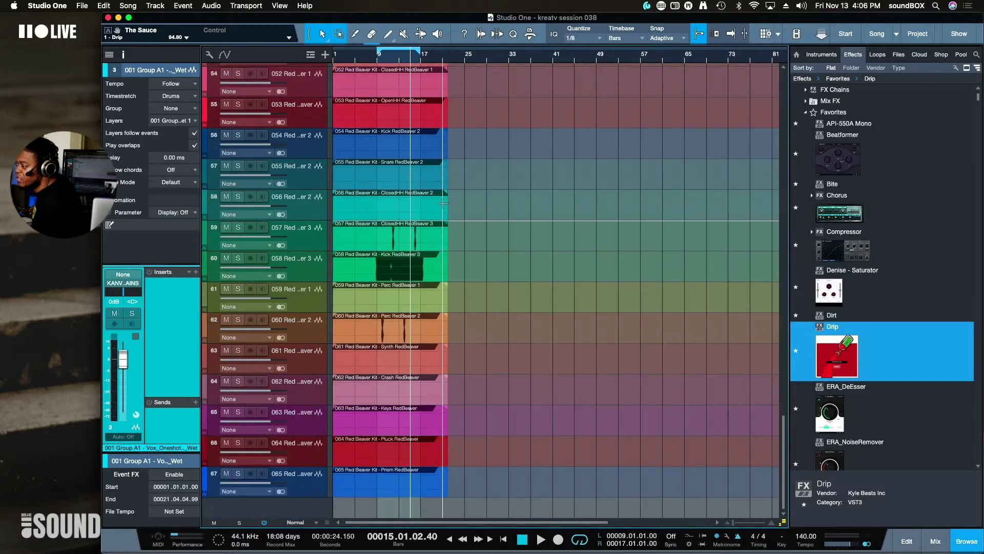
Select the silent Red Beaver Kit tracks 061 to 065, 059 and 056, skipping those with audio
left_click(295, 485)
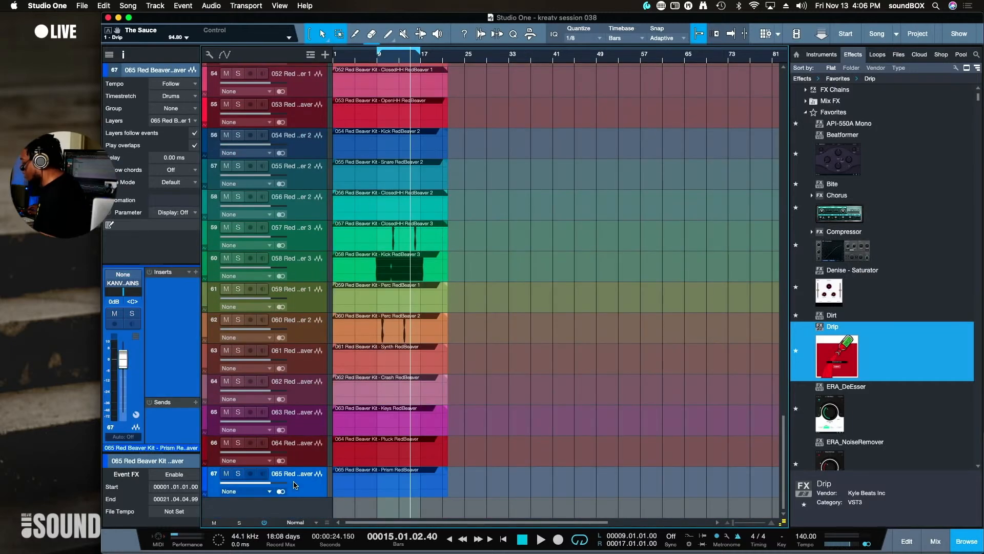
left_click(305, 365)
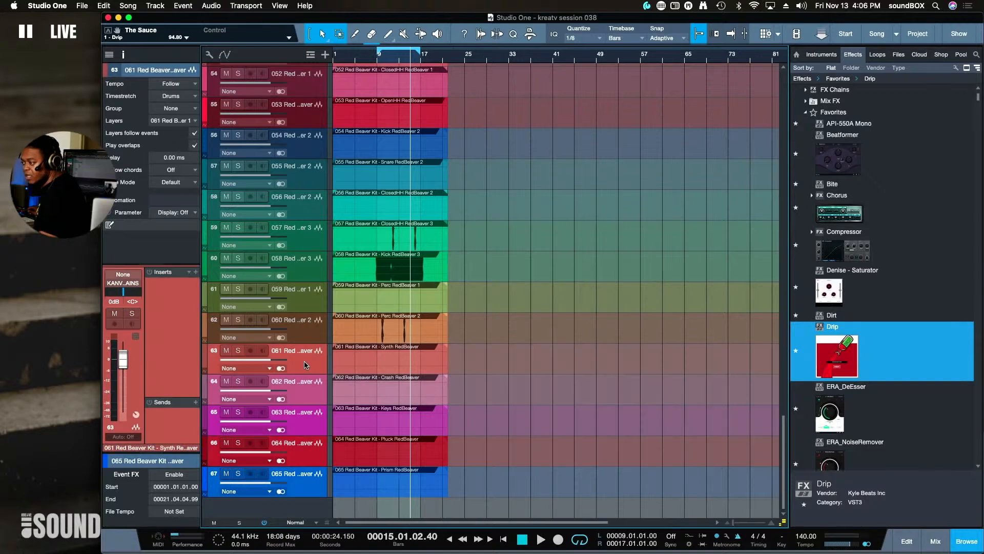
left_click(302, 303)
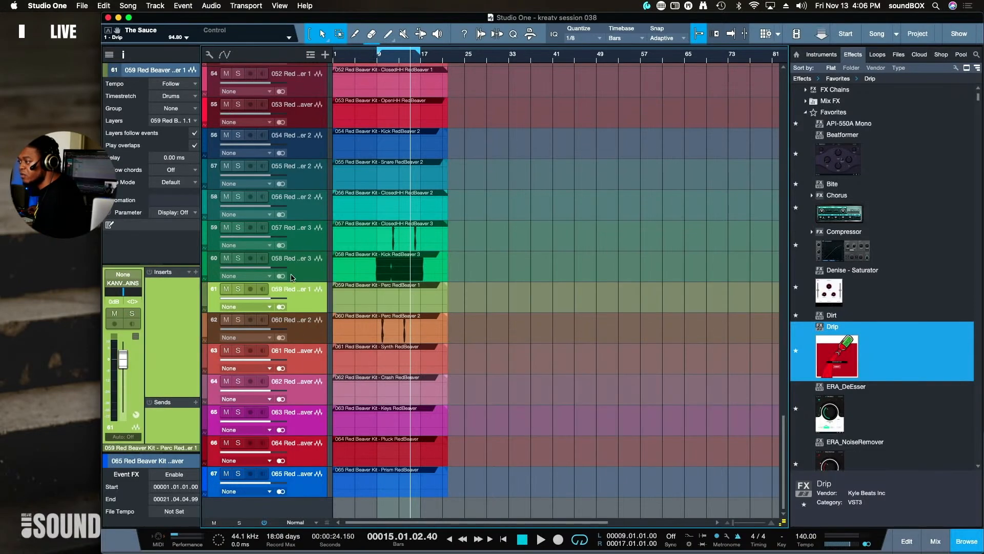
left_click(304, 215)
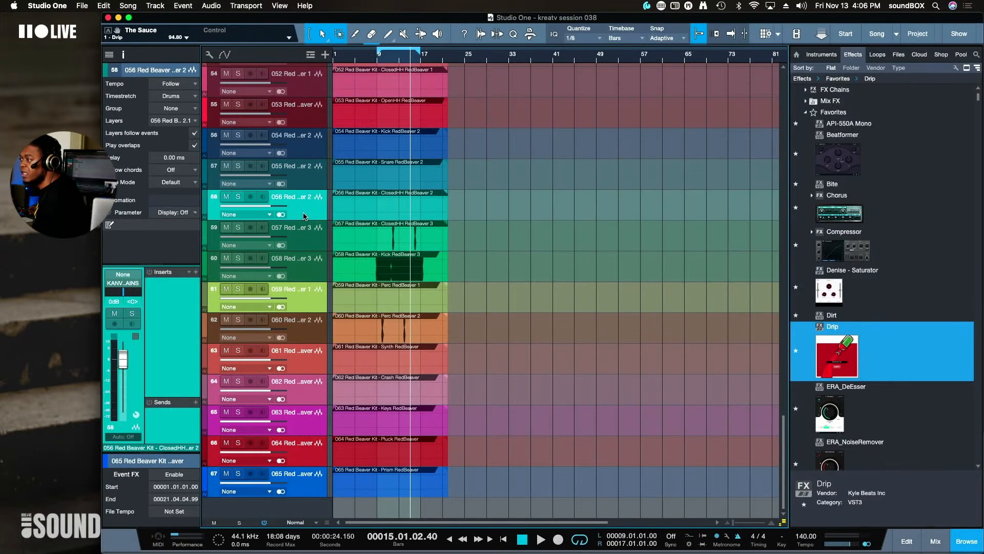
Add the silent Red Beaver and Manqail Kit tracks 055 to 047 and 045 to the track selection, skipping 046
scroll(308, 215, "up", 6)
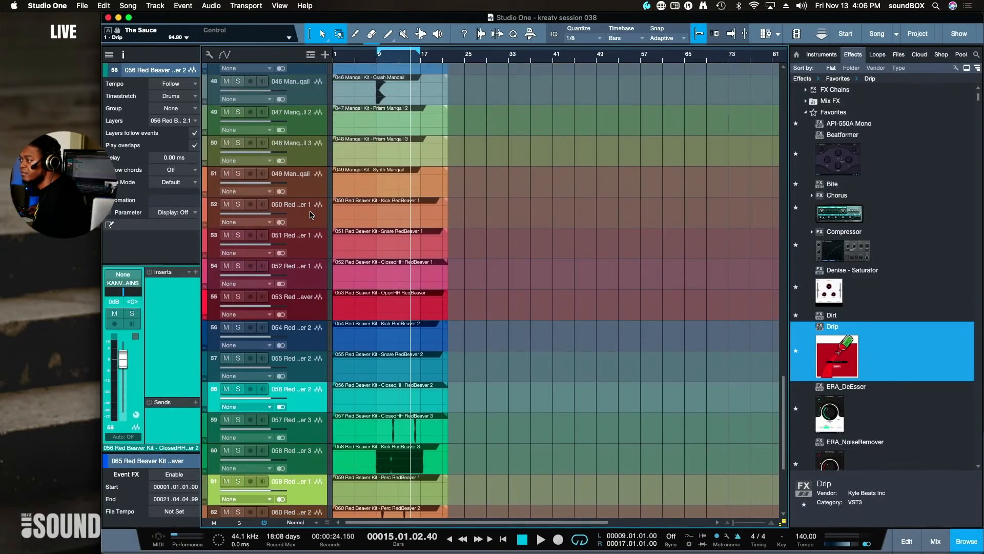
left_click(302, 161)
scroll(303, 161, "up", 1)
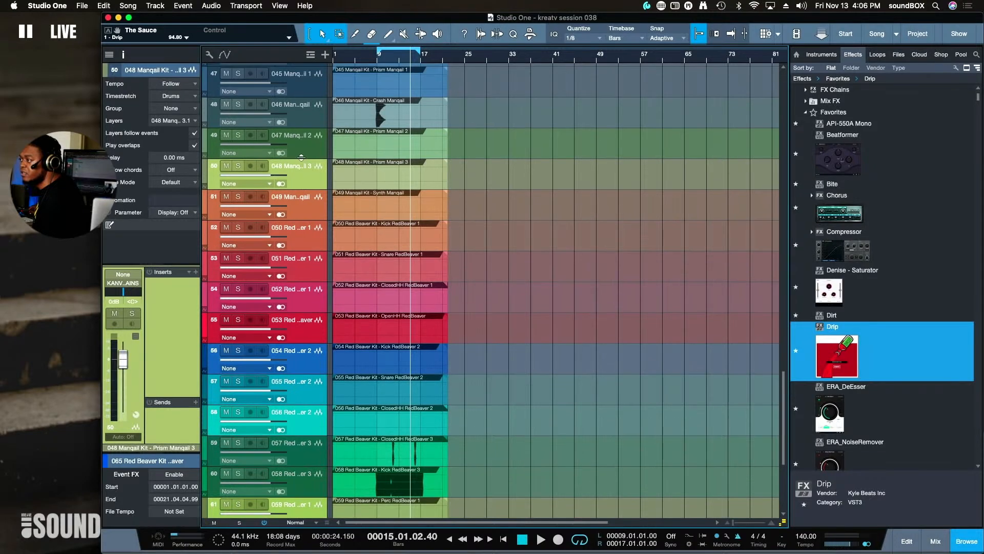
left_click(306, 153)
scroll(306, 151, "up", 3)
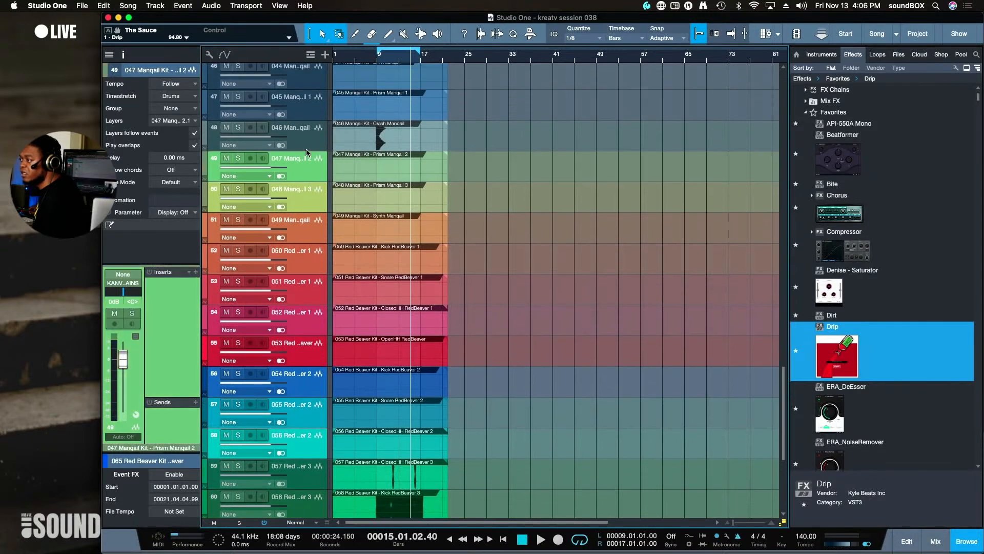
left_click(318, 171)
scroll(318, 172, "up", 6)
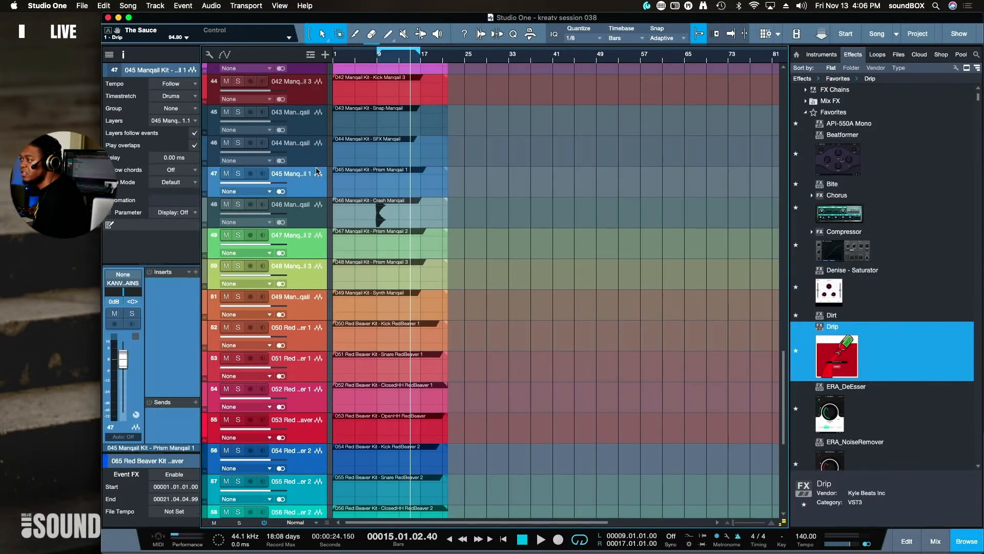
Add the silent Manqail Kit tracks 044 to 038, 036 and 034 to the selection, skipping 037 and 035
scroll(317, 171, "up", 3)
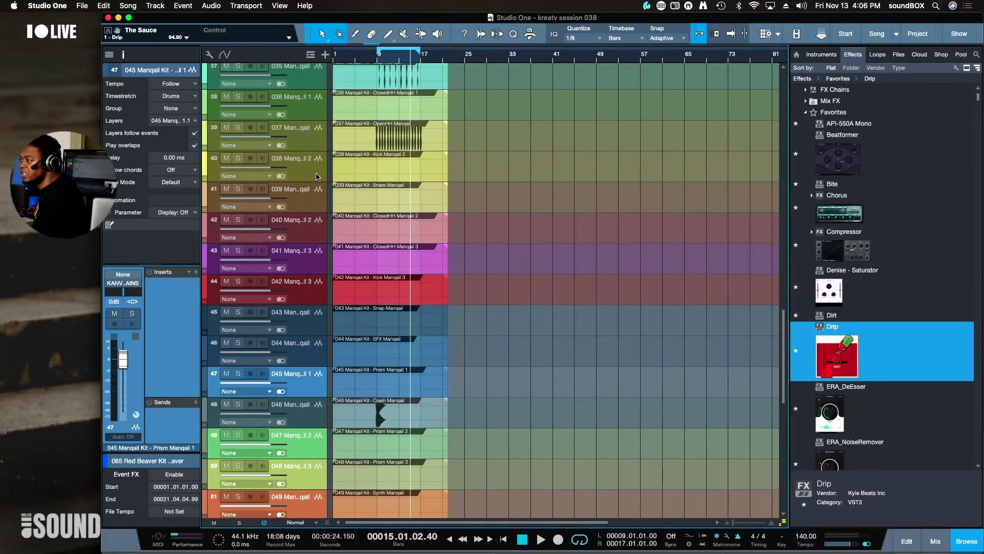
left_click(312, 196)
scroll(313, 196, "up", 4)
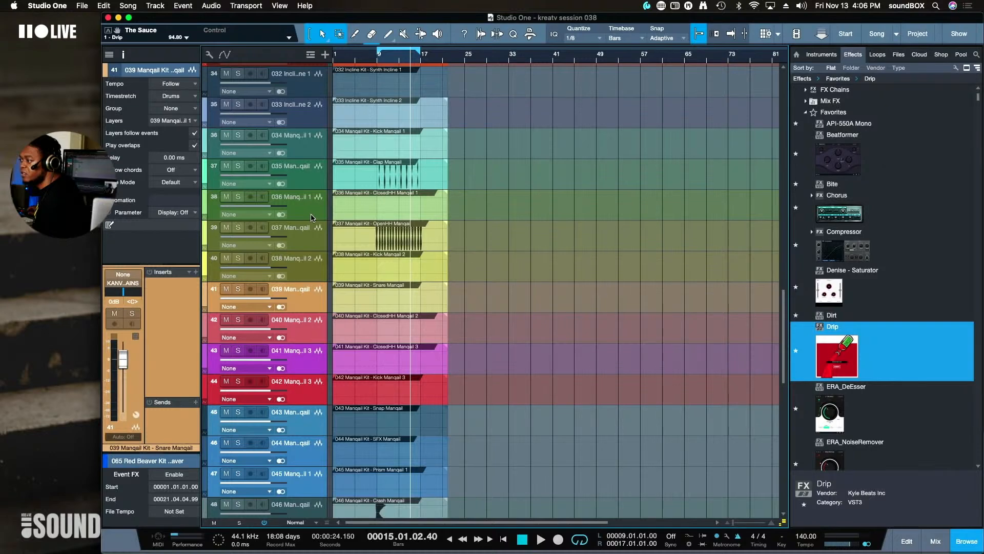
left_click(312, 272)
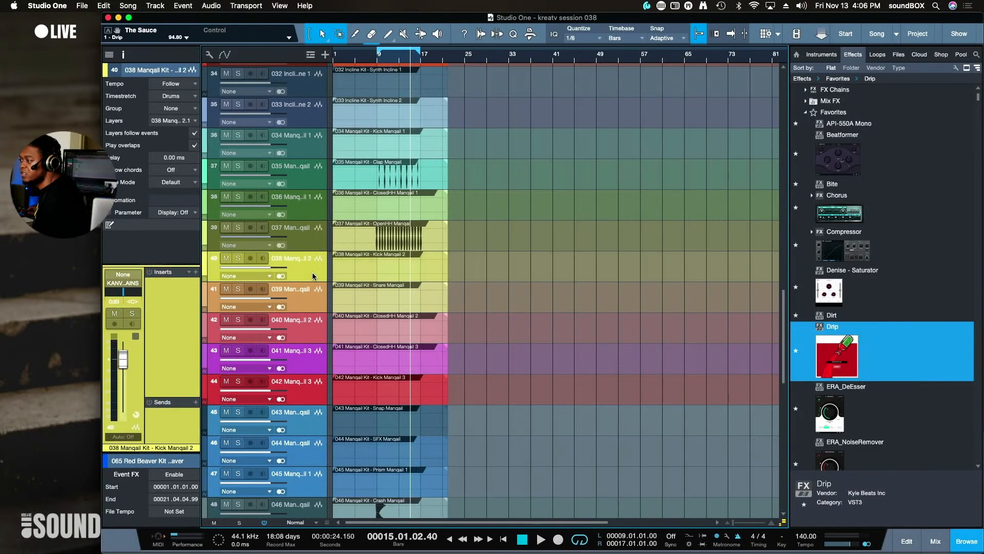
left_click(307, 207)
left_click(306, 154)
scroll(306, 154, "up", 1)
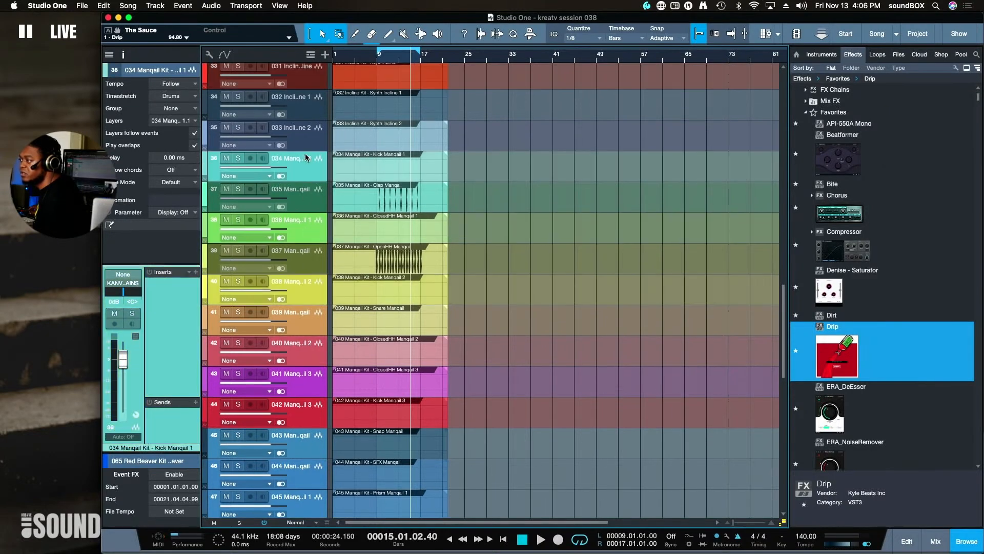
Add the silent Incline Kit tracks 033 to 025, 023 to 020 and 018 to the selection, skipping 024 and 019
scroll(305, 153, "up", 9)
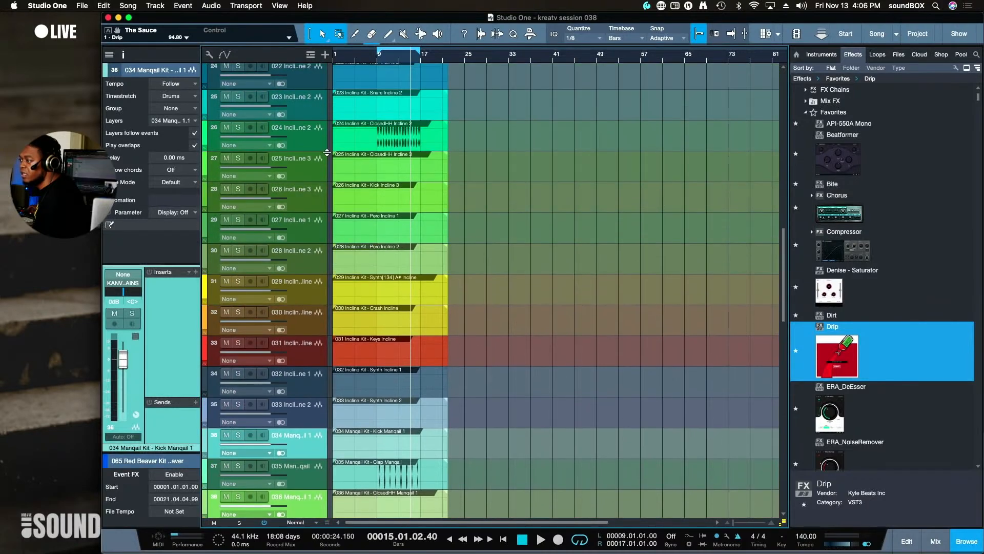
left_click(319, 172)
scroll(319, 172, "up", 5)
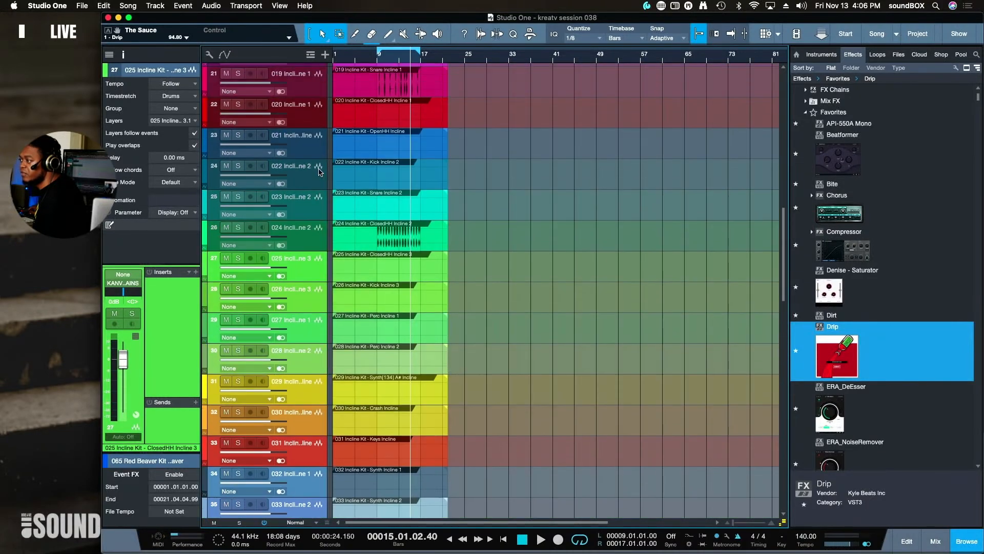
left_click(314, 263)
scroll(313, 277, "up", 4)
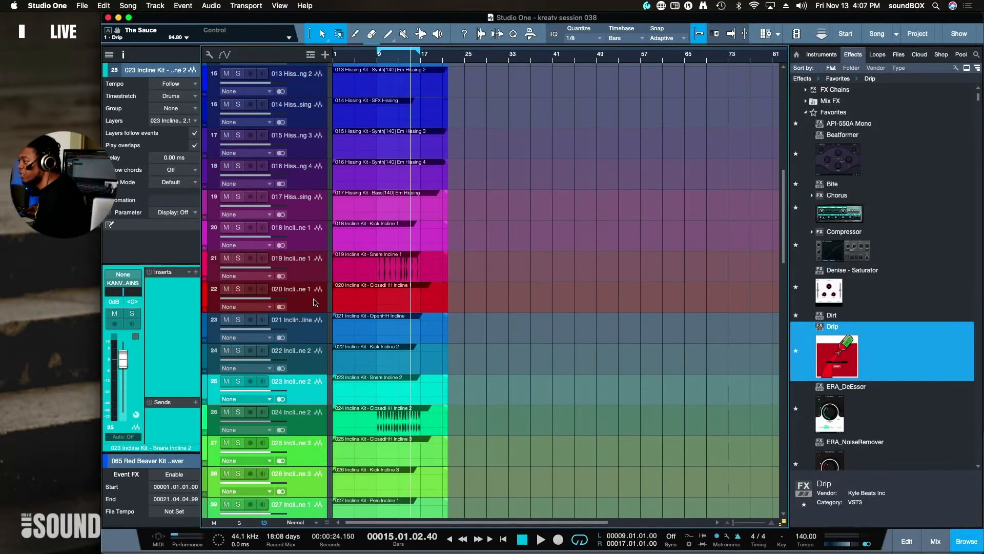
left_click(314, 301)
left_click(315, 331)
left_click(316, 358)
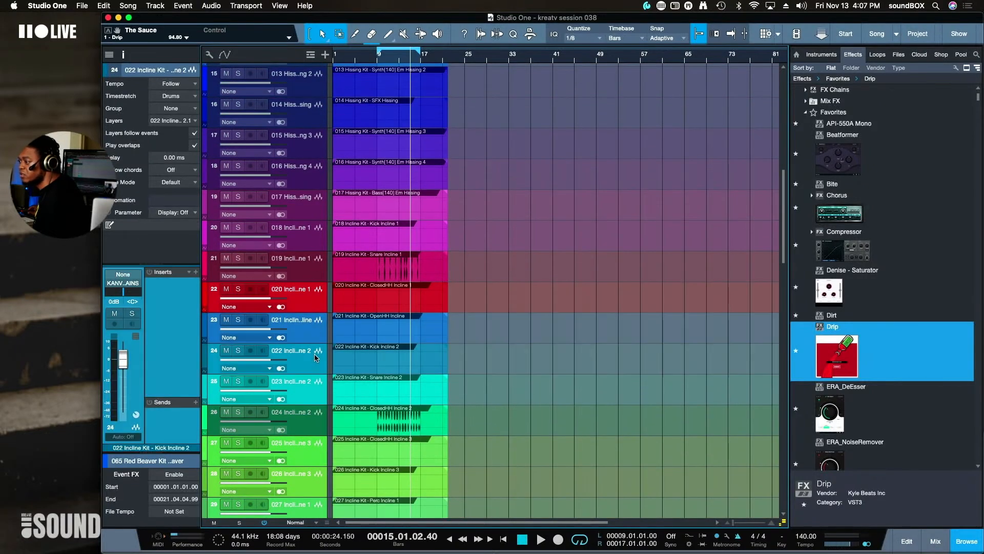
scroll(317, 357, "up", 3)
left_click(312, 345)
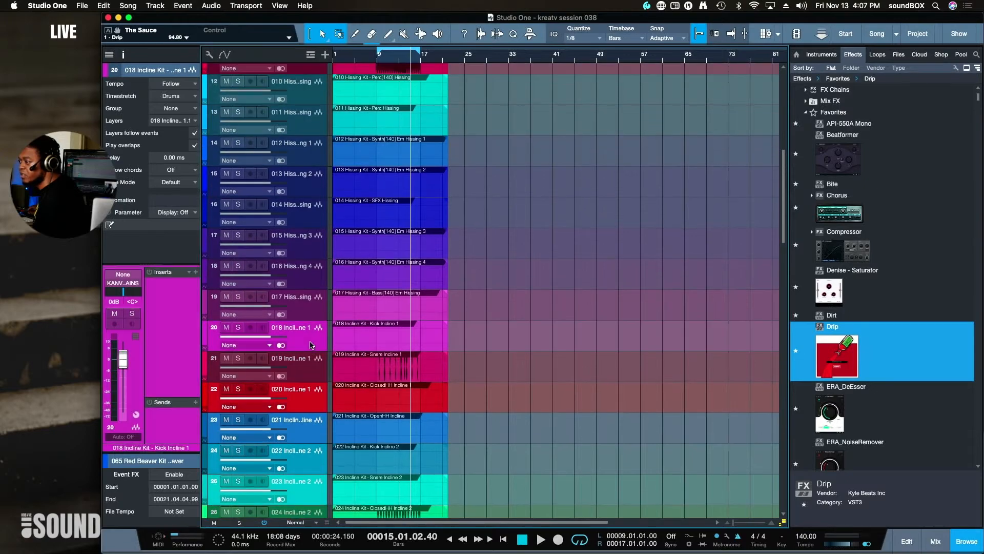
Add the silent Hissing Kit tracks 017 to 010, 008 and 007 to the selection, skipping 009
scroll(311, 344, "up", 5)
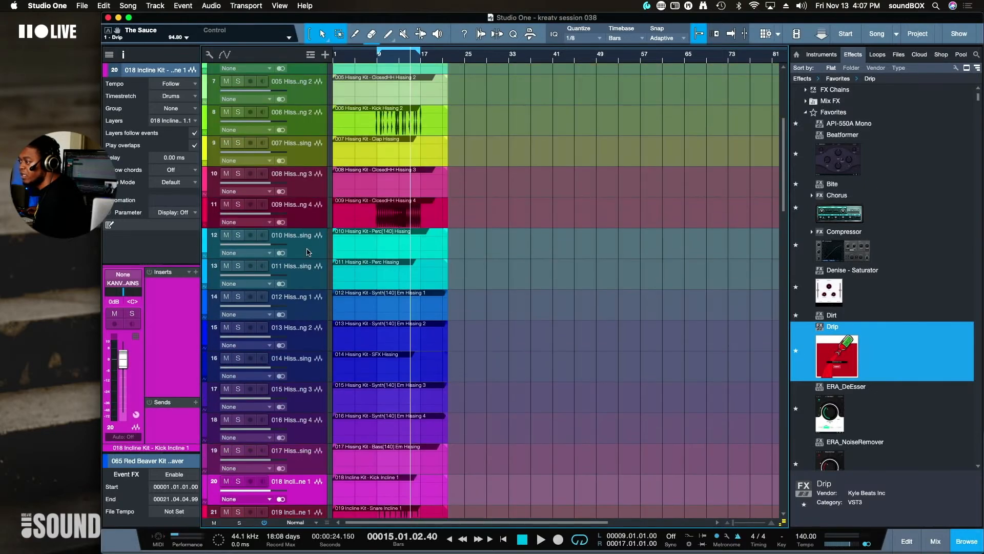
left_click(308, 252)
scroll(309, 252, "up", 3)
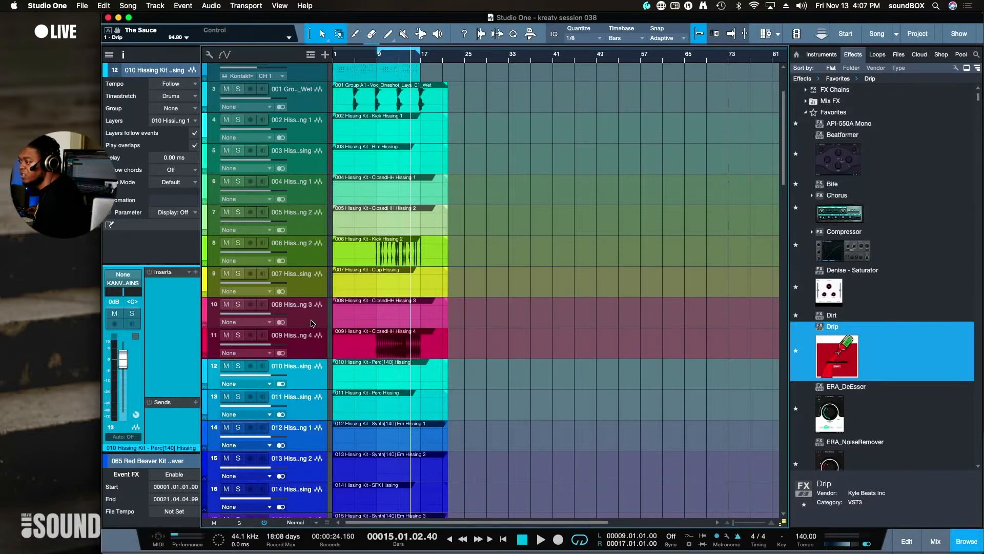
left_click(312, 324)
left_click(306, 289)
scroll(306, 288, "up", 3)
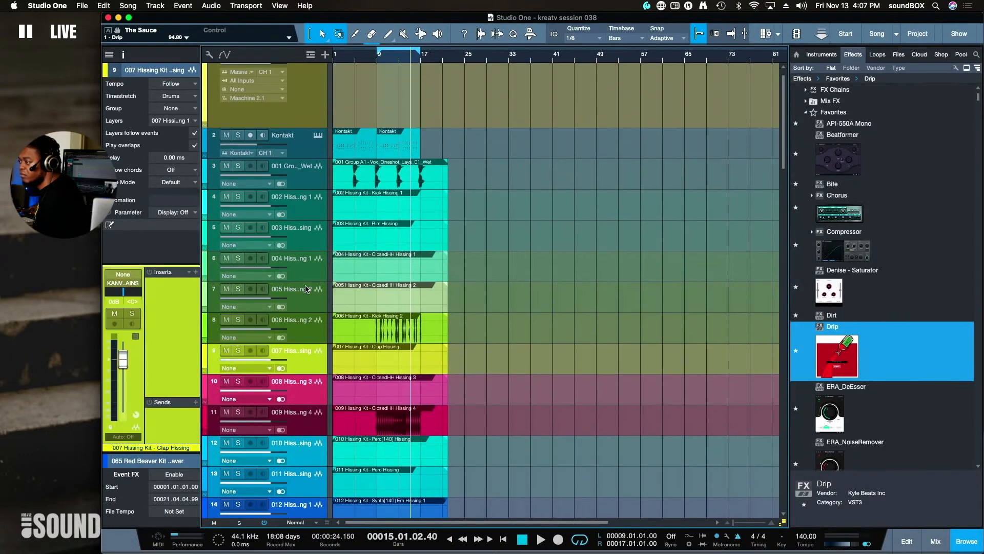
Add the silent Hissing Kit tracks 005 to 002 to the selection, skipping 006, and delete all selected tracks
left_click(316, 307)
left_click(302, 268)
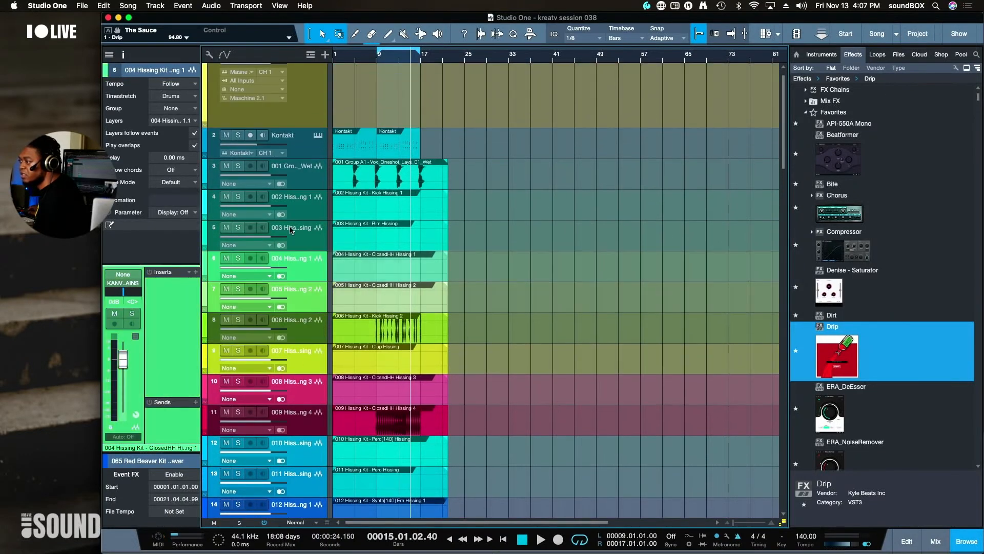
left_click(302, 242)
left_click(305, 218)
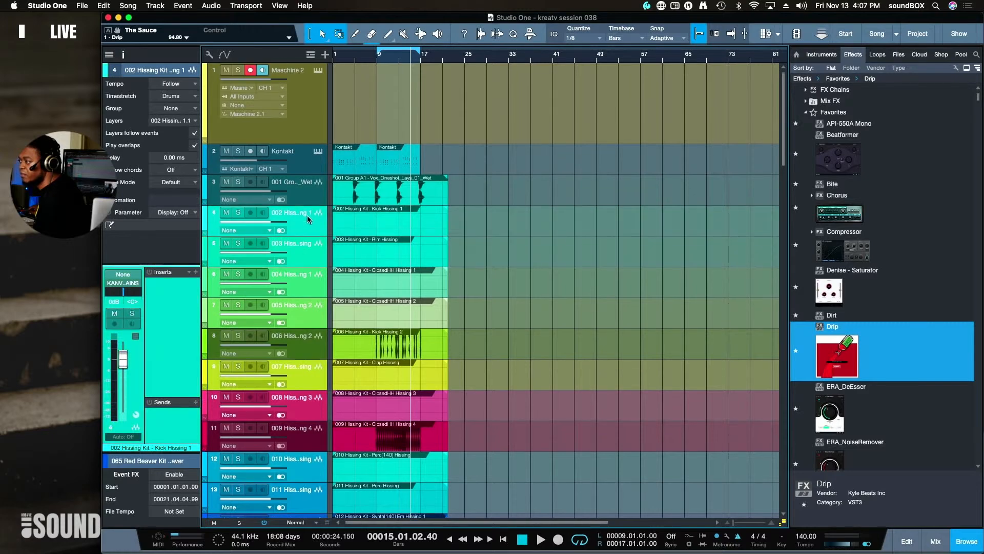
scroll(308, 218, "up", 1)
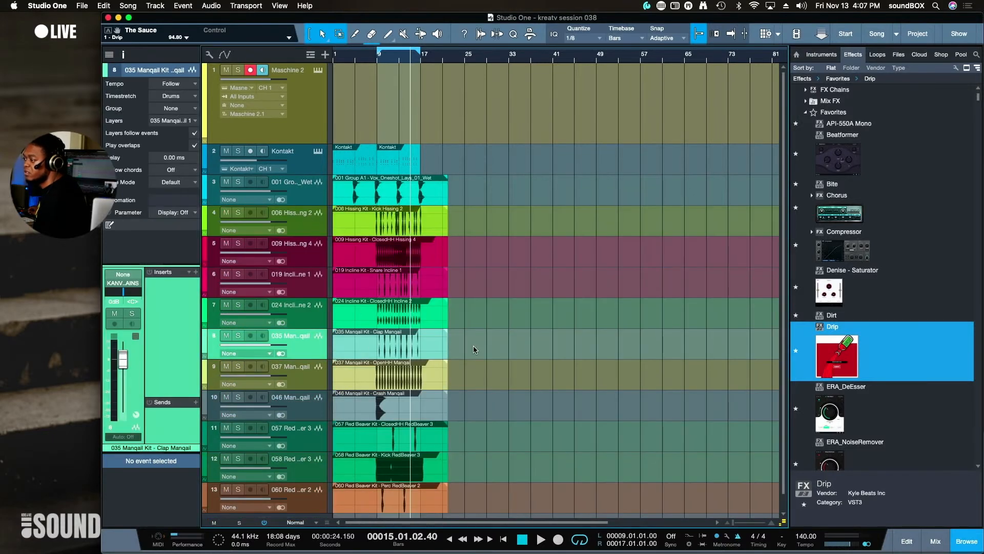
Mute the Maschine 2 instrument track, show the mixer console and mute its Maschine Out 1 channel as well
scroll(510, 333, "down", 1)
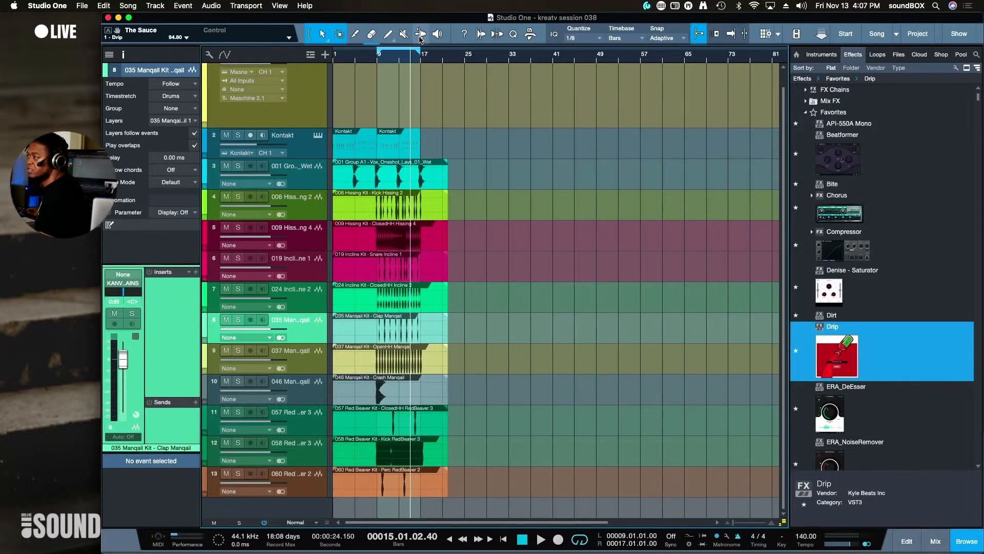
scroll(387, 277, "up", 1)
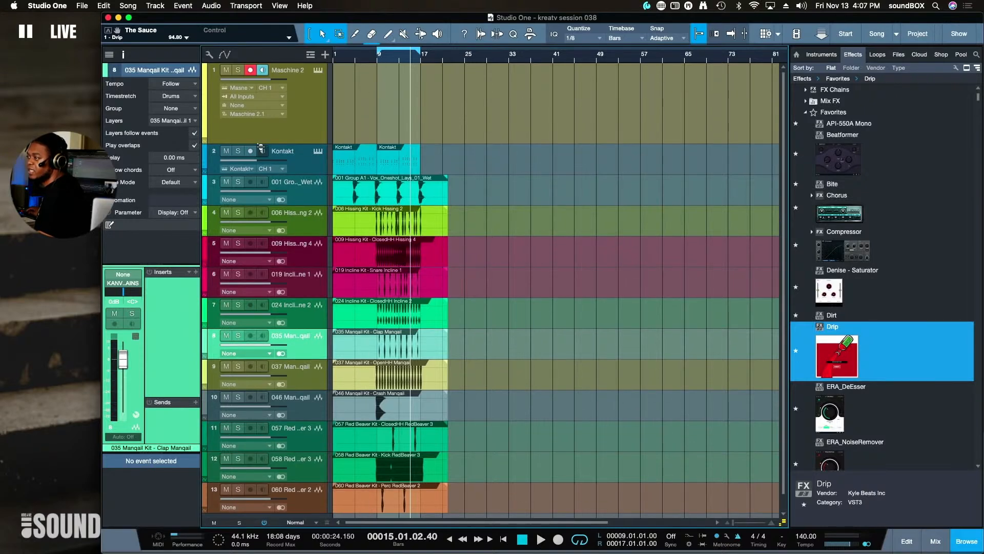
left_click(296, 133)
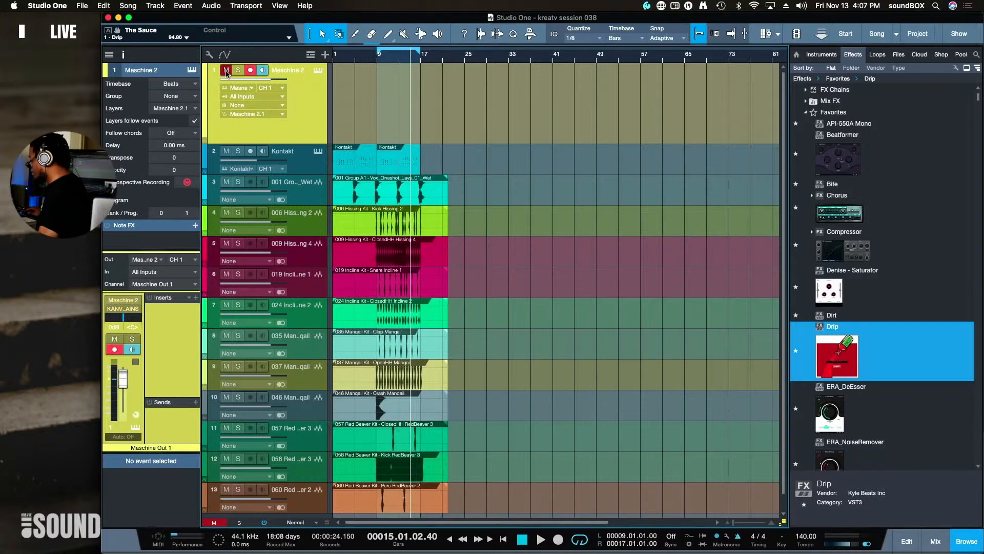
key("F3")
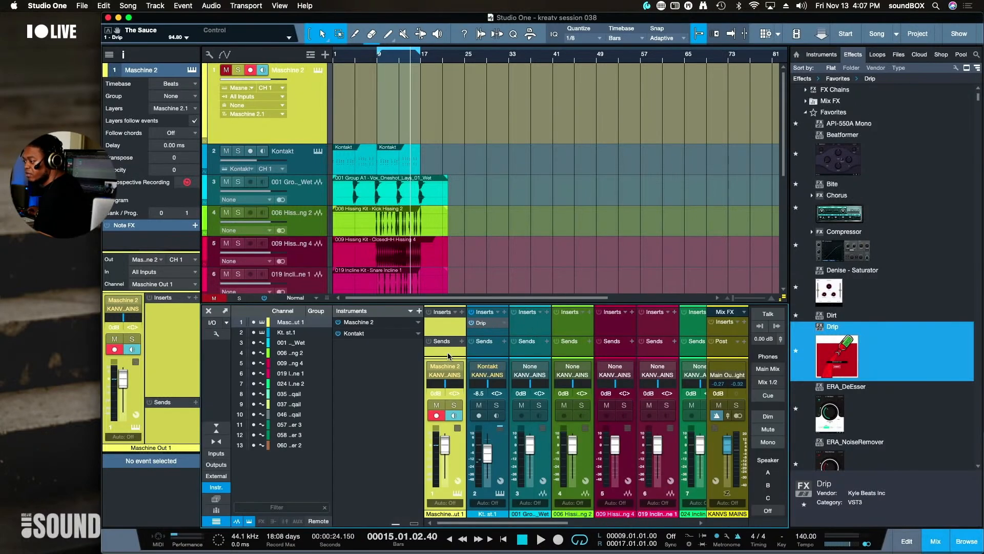
left_click(435, 405)
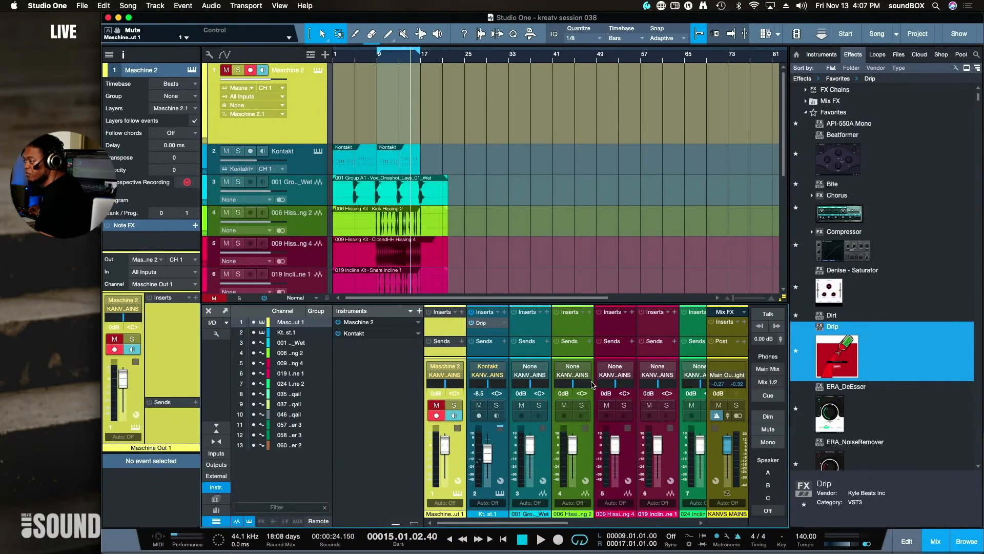
Look through the remaining mixer channels and briefly play the imported audio tracks with Kontakt from bar 9
scroll(562, 332, "right", 3)
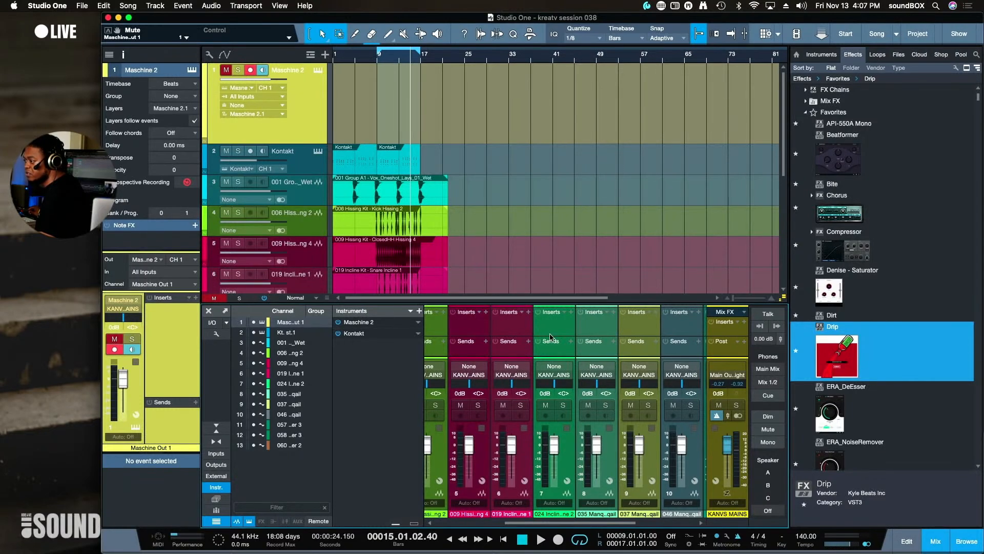
scroll(546, 334, "left", 3)
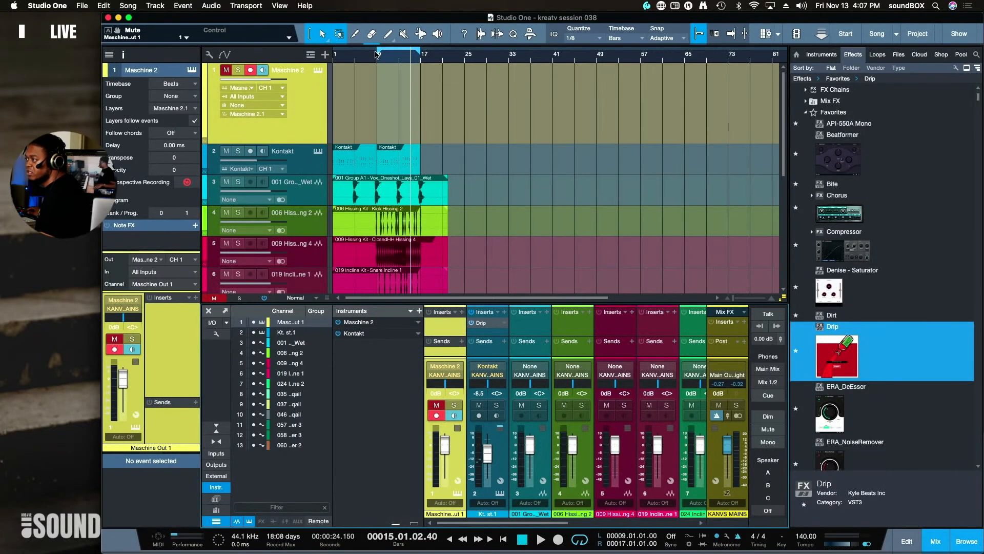
key("space")
key("space")
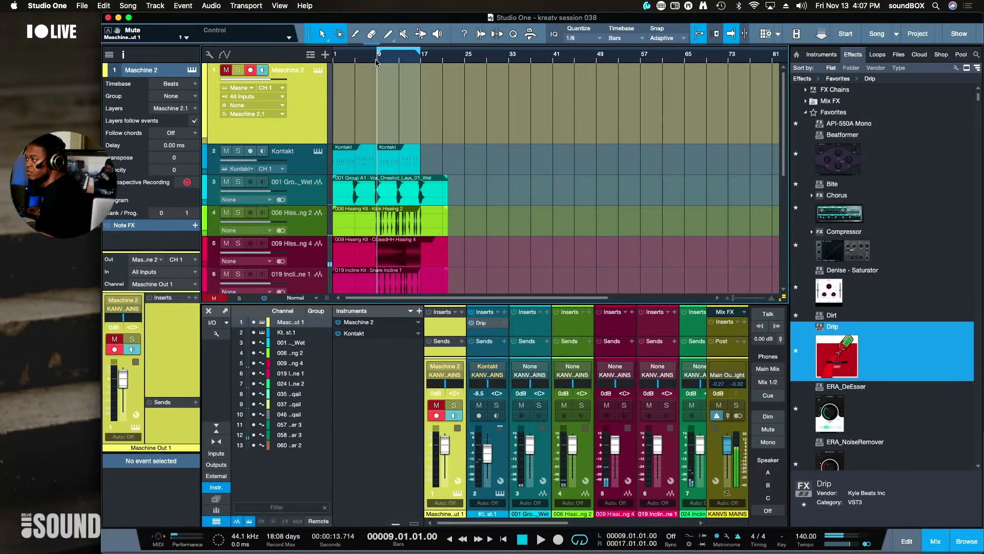
Select the drum tracks from 006 Hissing Kit to 060 Red Beaver Kit and lower their volume together to -13.2 dB
scroll(531, 223, "down", 5)
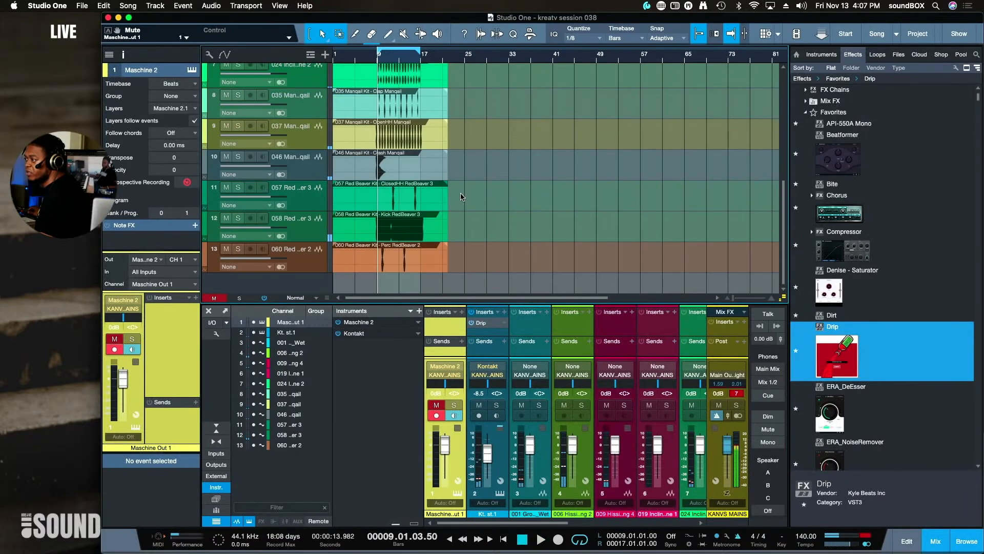
left_click(314, 267)
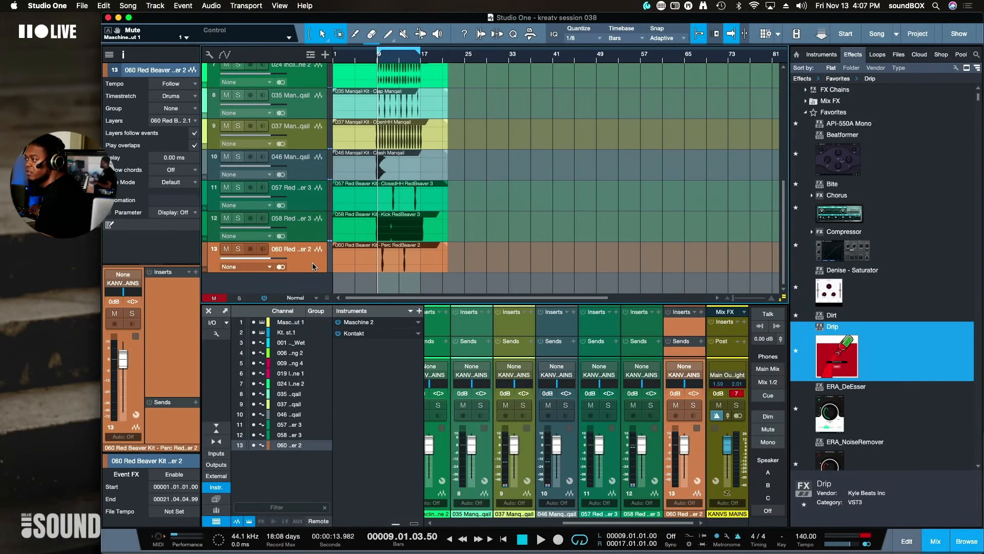
scroll(347, 252, "up", 5)
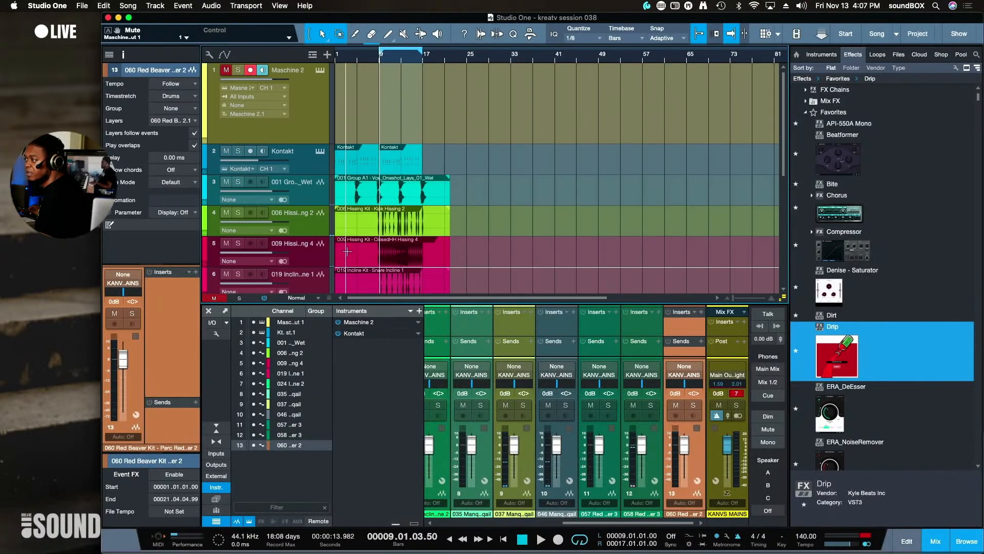
left_click(319, 223)
scroll(319, 222, "down", 3)
scroll(319, 227, "down", 3)
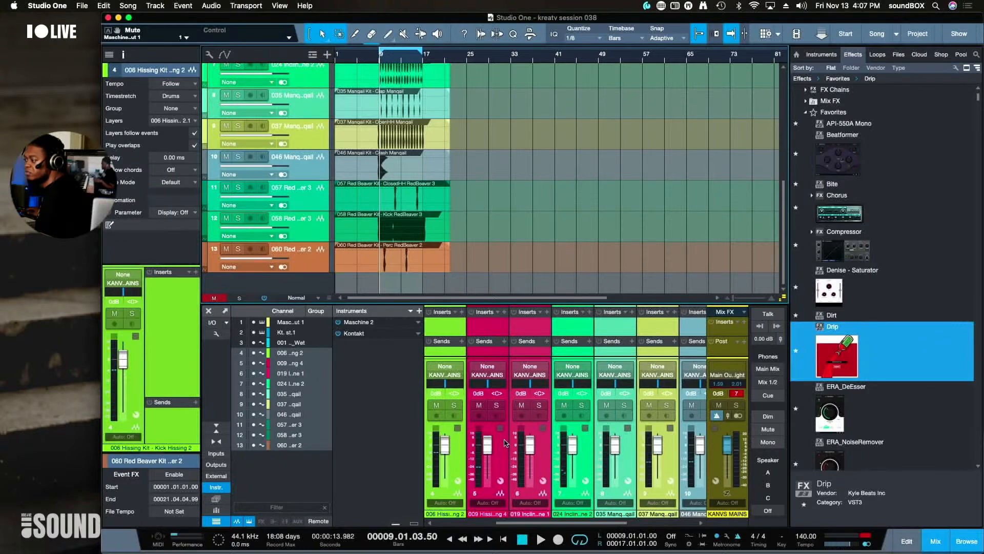
left_click_drag(528, 448, 573, 457)
Play back the lowered drum mix, clear the main output's clip indicator and resume playback
key("space")
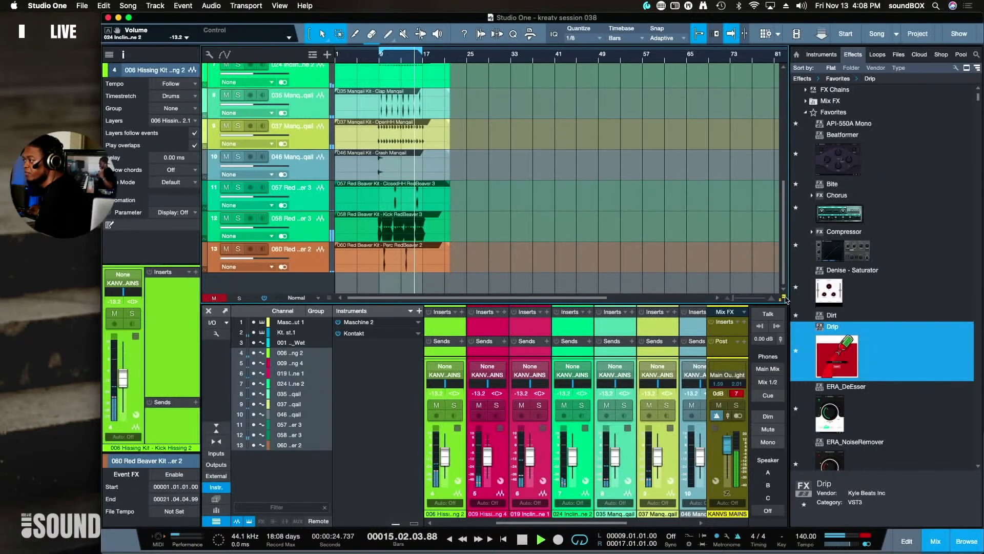
key("space")
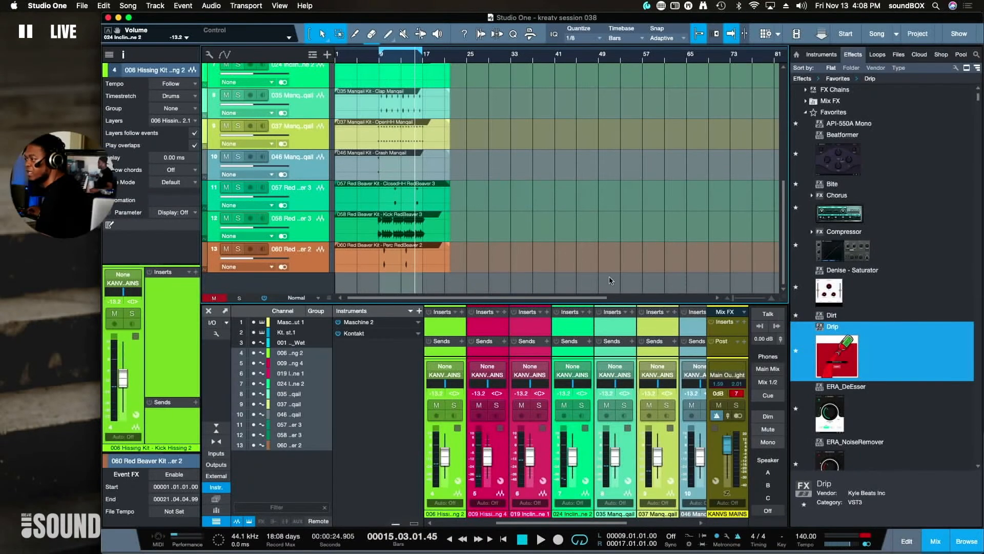
left_click(737, 394)
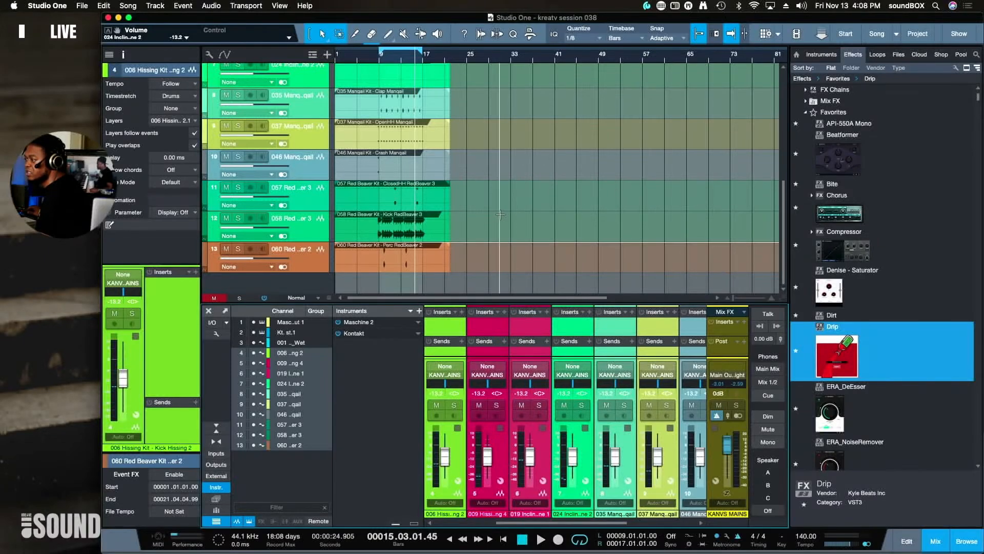
key("space")
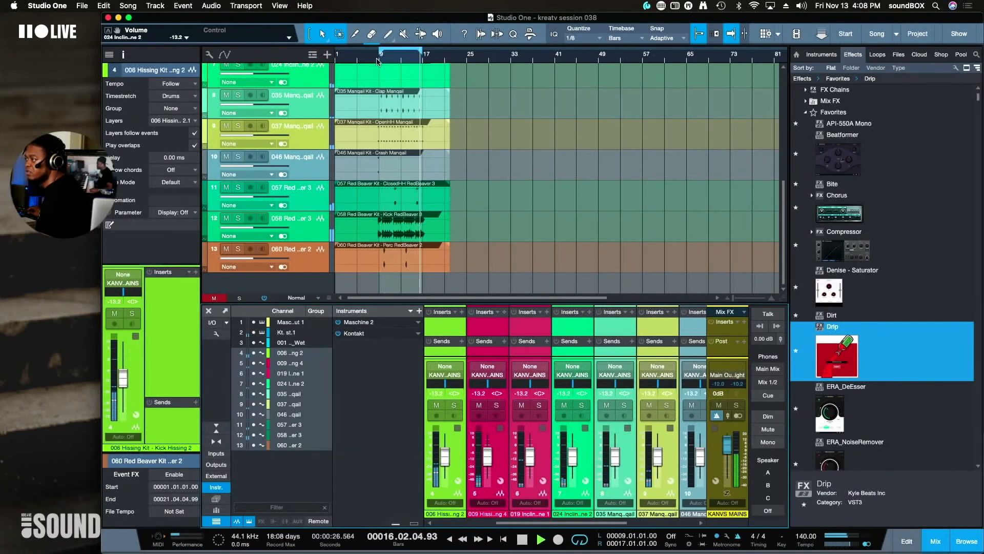
Look through the track list during playback, stop it and place the playhead at bar 8
scroll(373, 142, "up", 4)
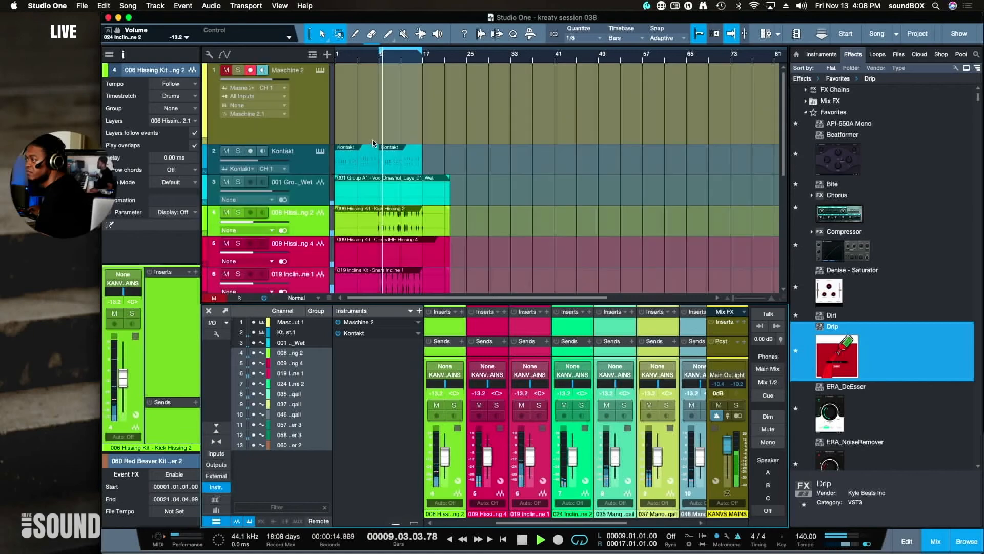
scroll(372, 142, "down", 3)
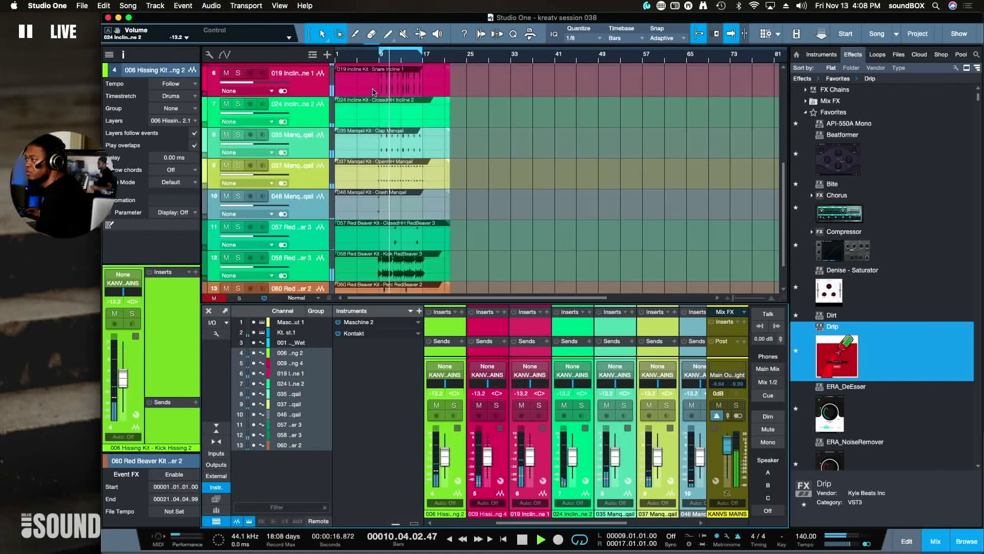
key("space")
left_click(374, 115)
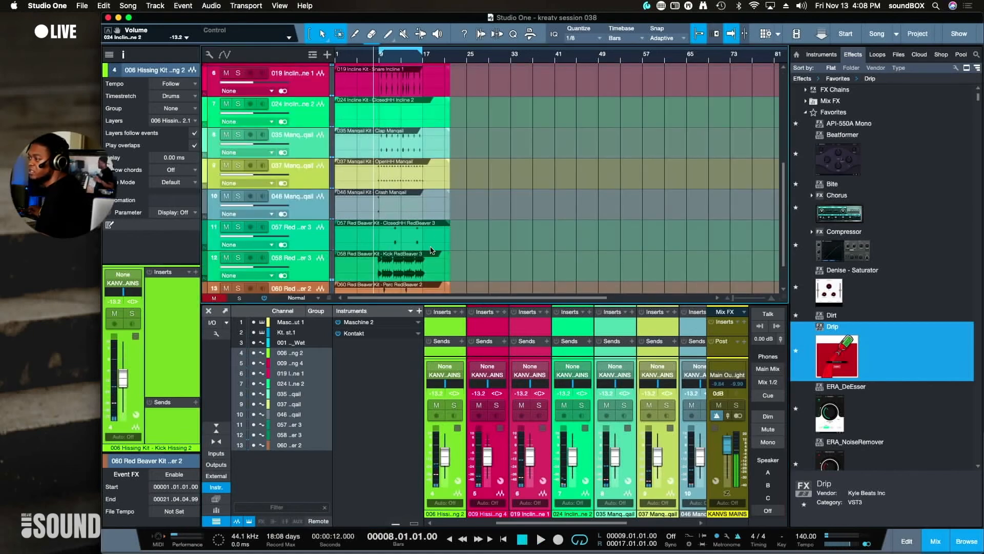
Select all audio tracks from 001 Group A1 to 060 Red Beaver Kit and lower them together by 2 dB, the drums to -15.2 dB
scroll(431, 250, "down", 2)
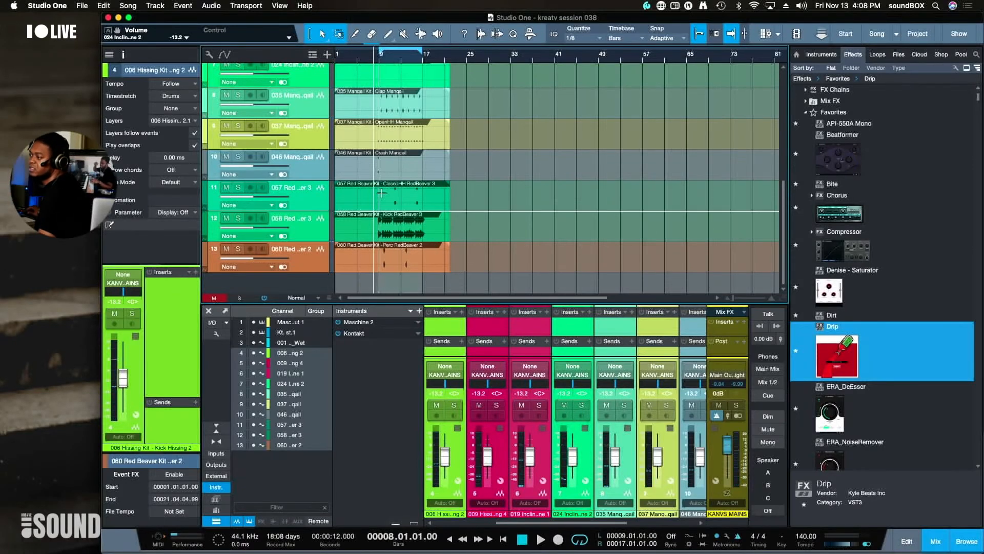
left_click(322, 268)
scroll(322, 259, "up", 8)
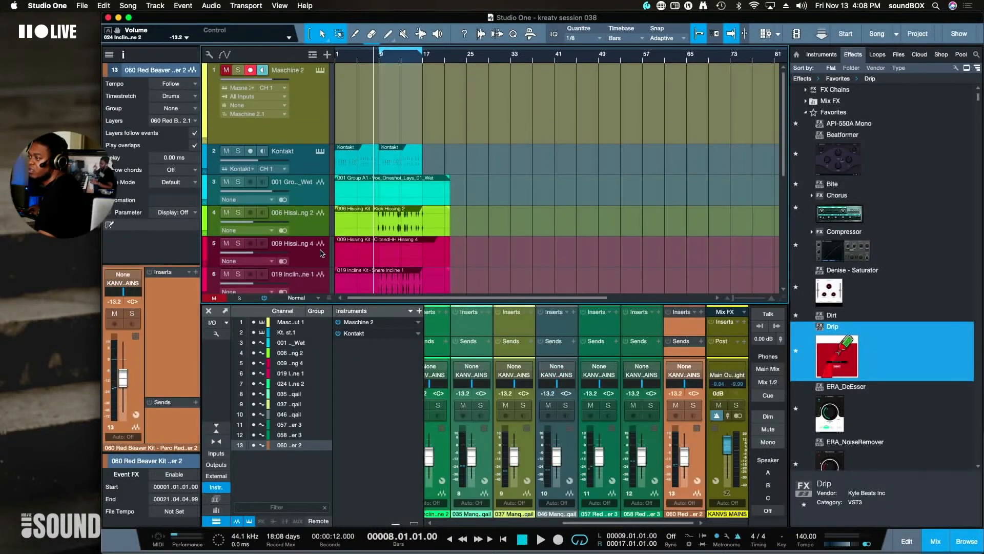
key("z")
key("z")
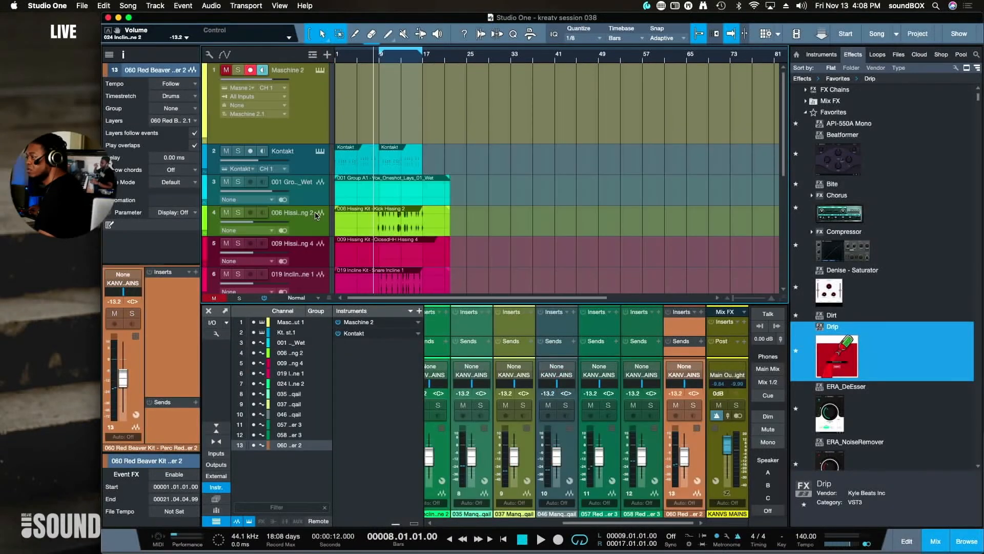
left_click(309, 197)
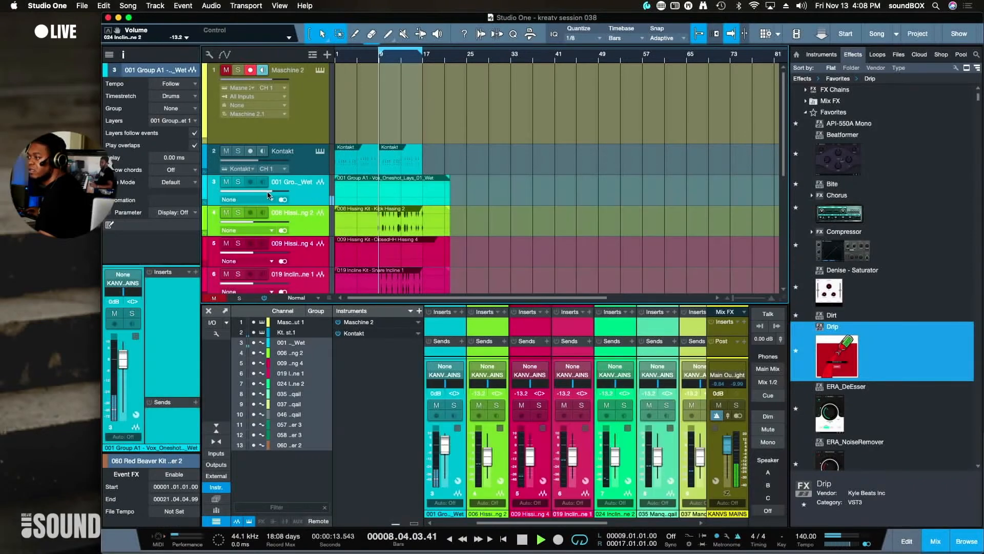
mouse_move(267, 196)
left_mouse_down()
mouse_move(267, 206)
mouse_move(268, 197)
left_mouse_up()
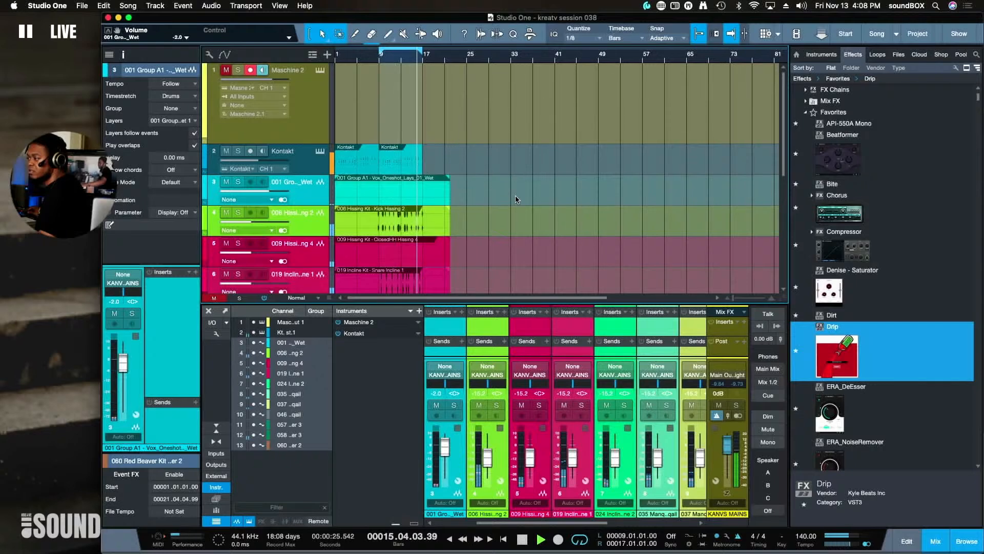
Select only the 001 Group A1 vox track, briefly solo it, replay the section from around bar 8 and stop
left_click(305, 195)
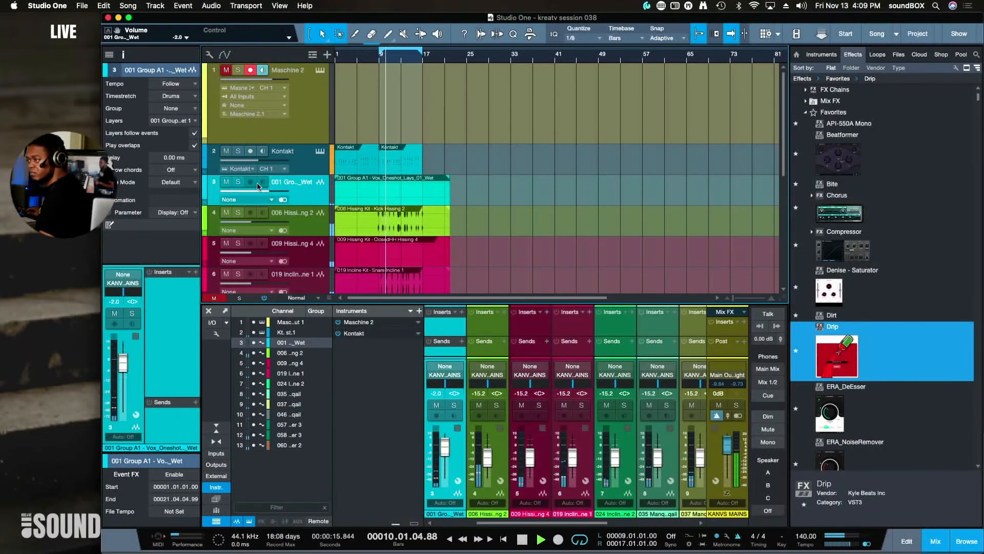
left_click(240, 183)
left_click(239, 184)
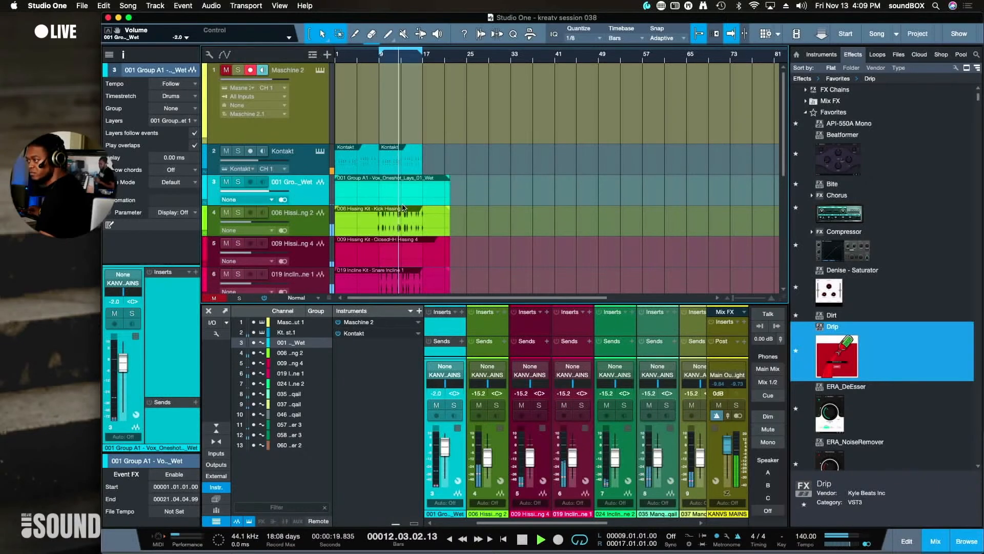
left_click(373, 61)
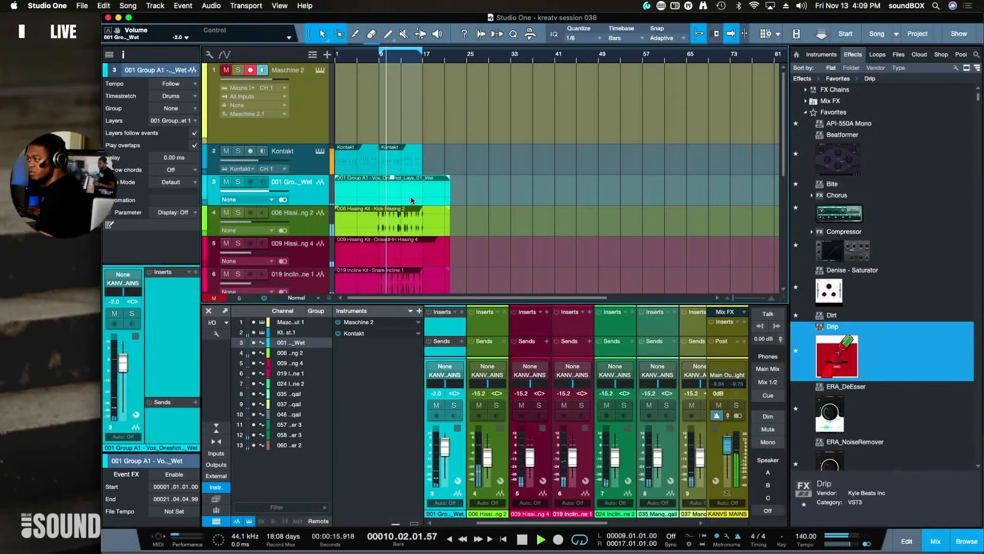
key("space")
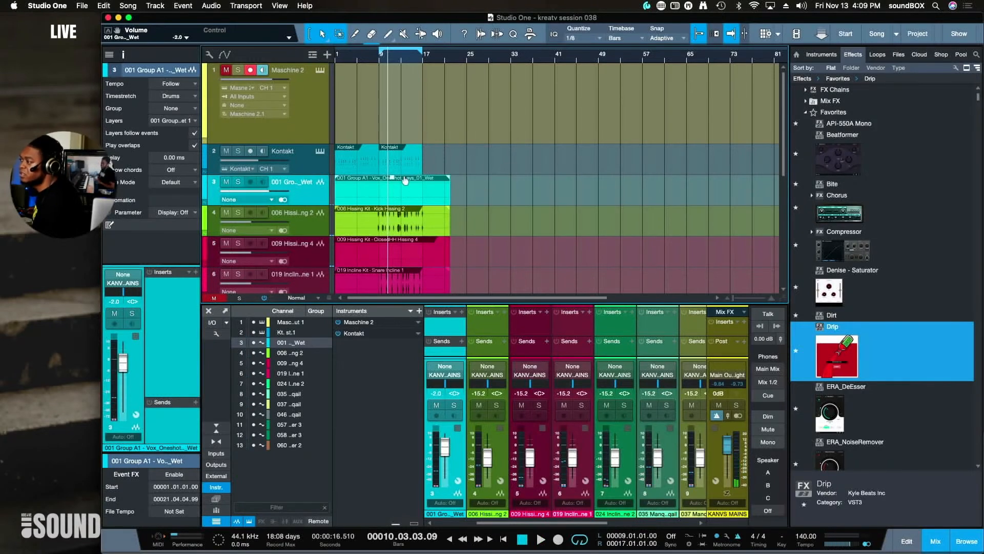
Enlarge the track heights and waveforms, and lower the 001 Group A1 vox track's volume to -28.7 dB
key("shift+e")
key("shift+e")
key("shift+e")
key("shift+e")
key("shift+e")
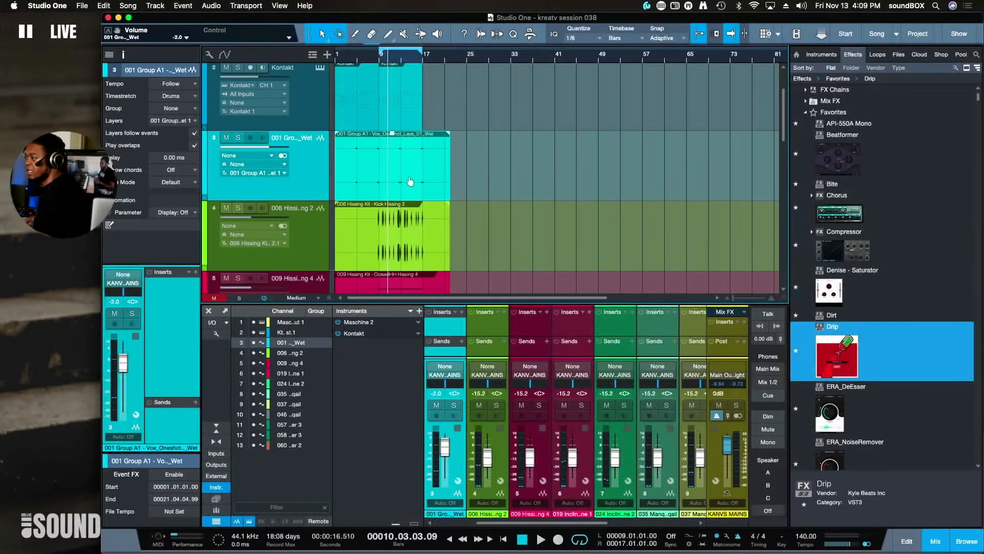
key("shift+e")
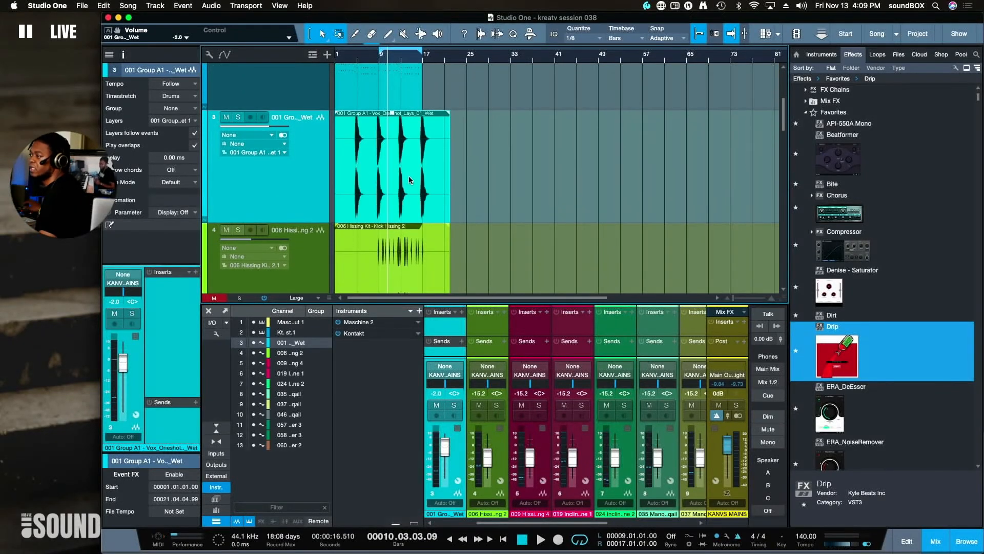
left_click_drag(269, 126, 248, 183)
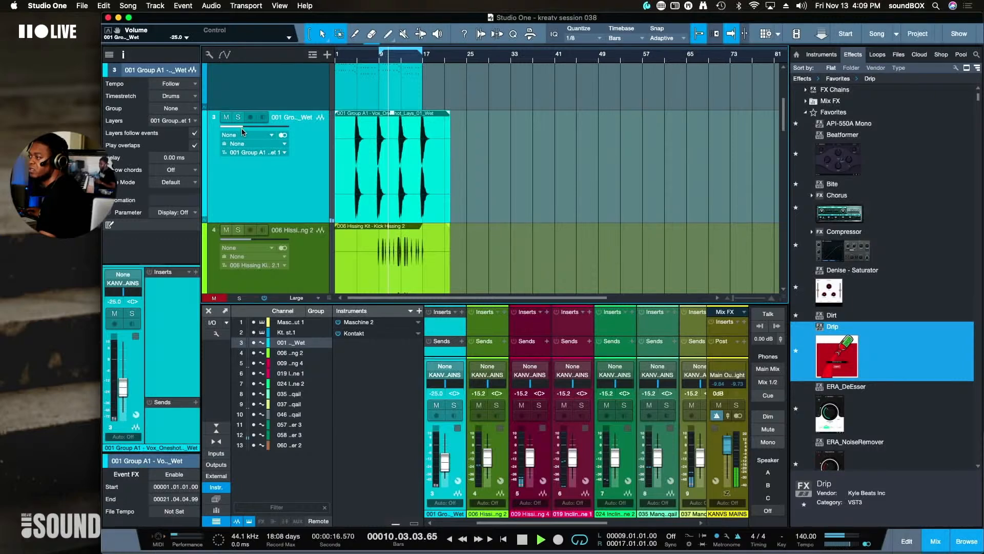
left_click_drag(242, 128, 241, 131)
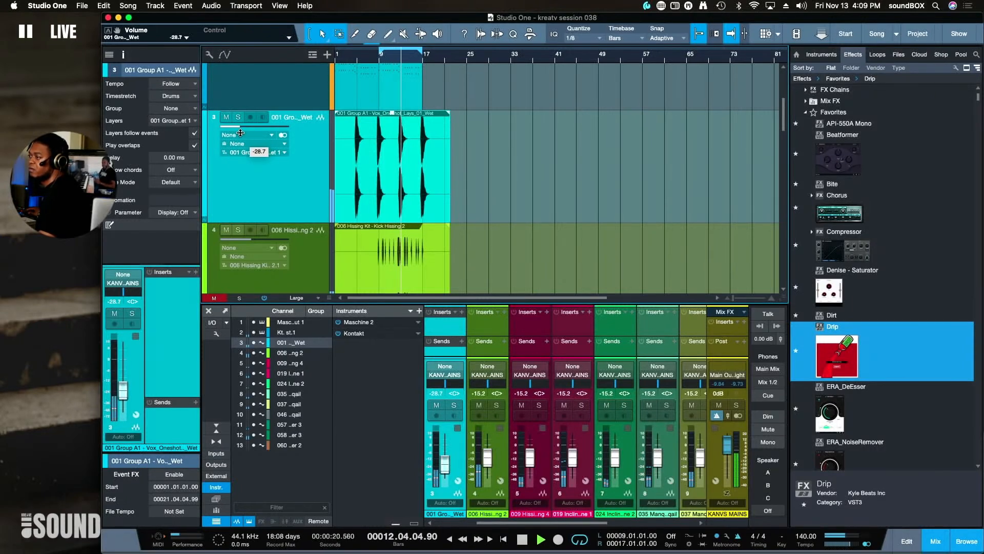
Select the 024 Incline Kit ClosedHH event and solo its track during playback
scroll(368, 160, "down", 6)
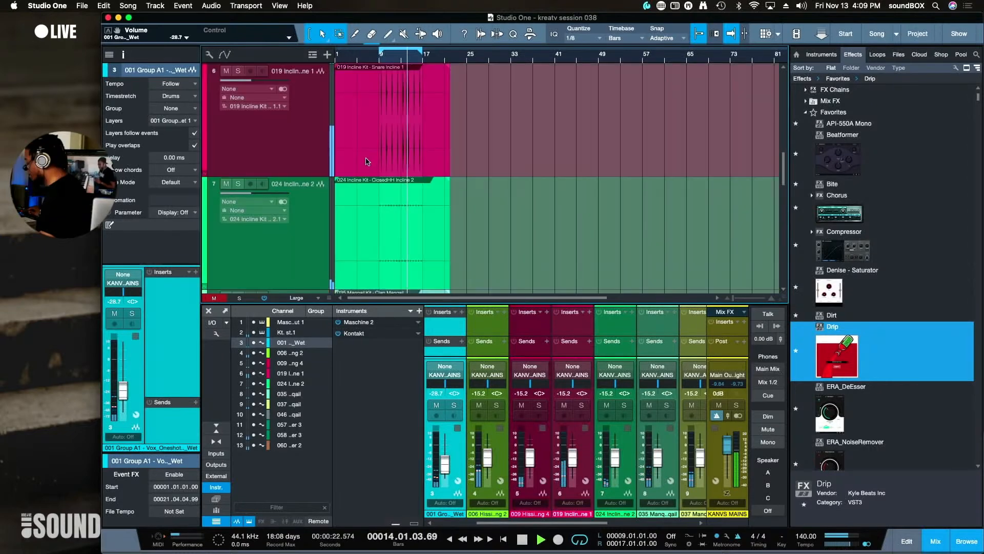
scroll(369, 155, "down", 3)
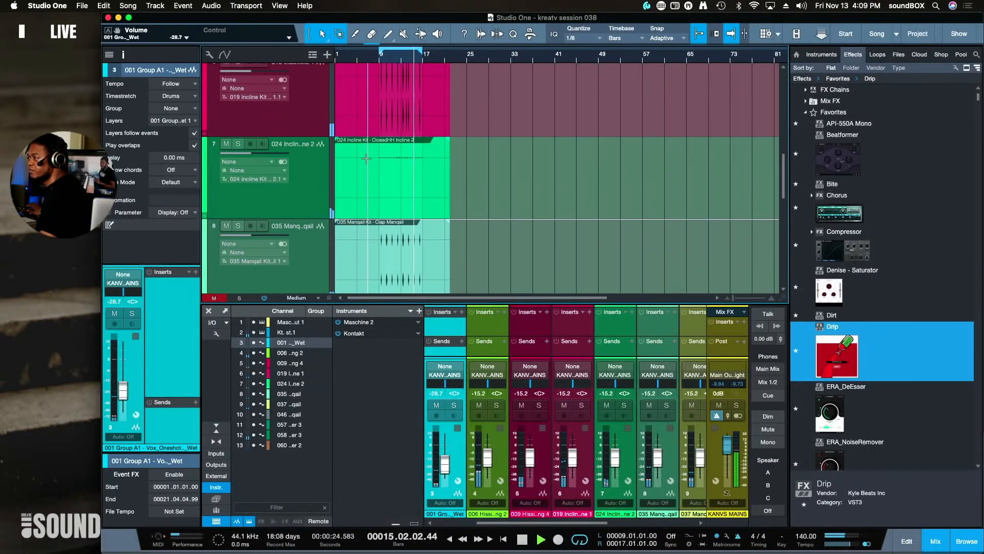
left_click(390, 207)
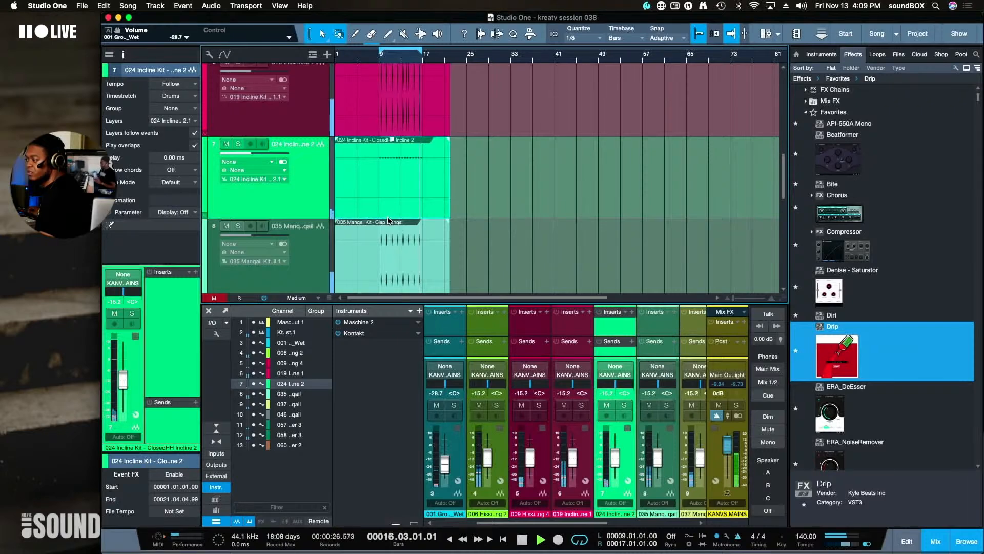
left_click(238, 145)
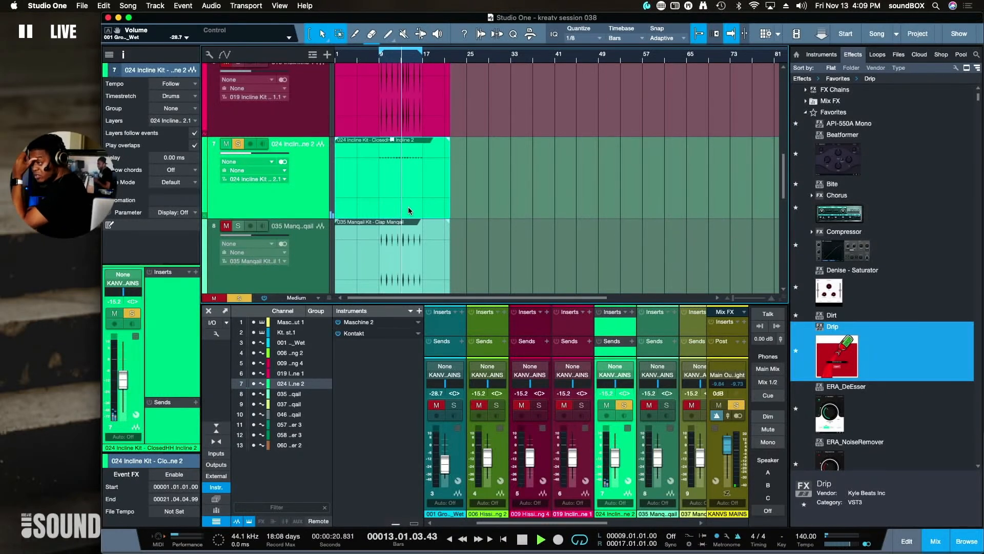
Zoom the arrangement in to bars 1 to 21 around the soloed ClosedHH track and stop playback
key("4")
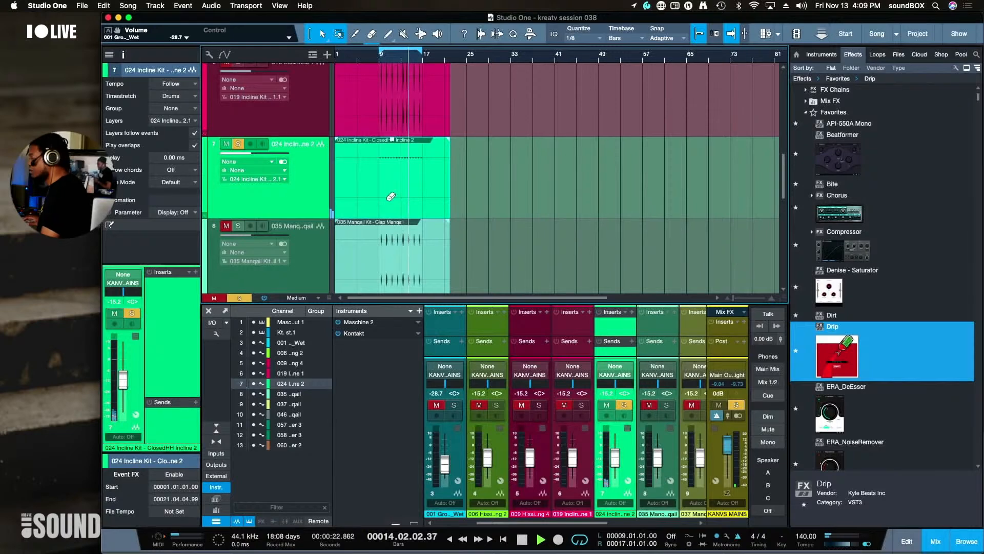
scroll(391, 196, "down", 4)
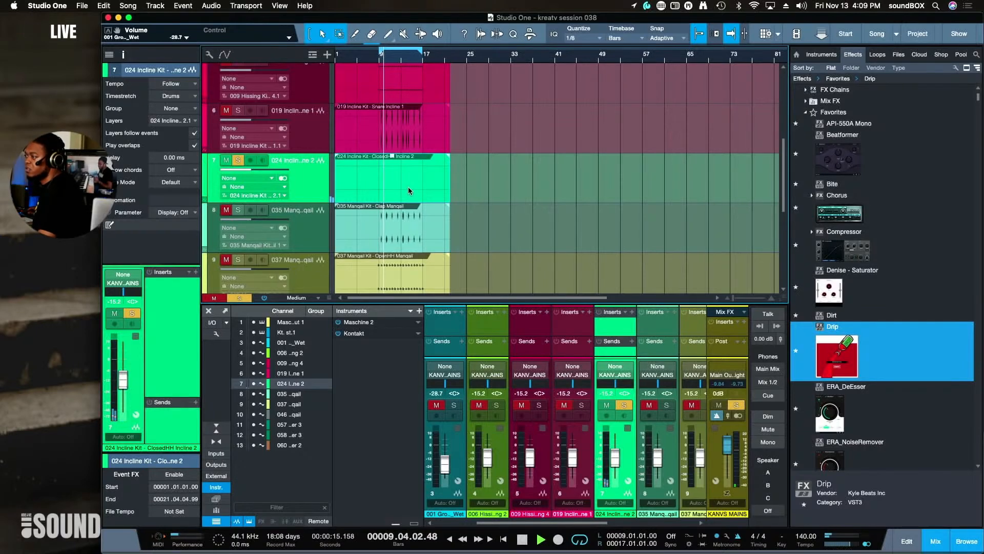
key("super+Down")
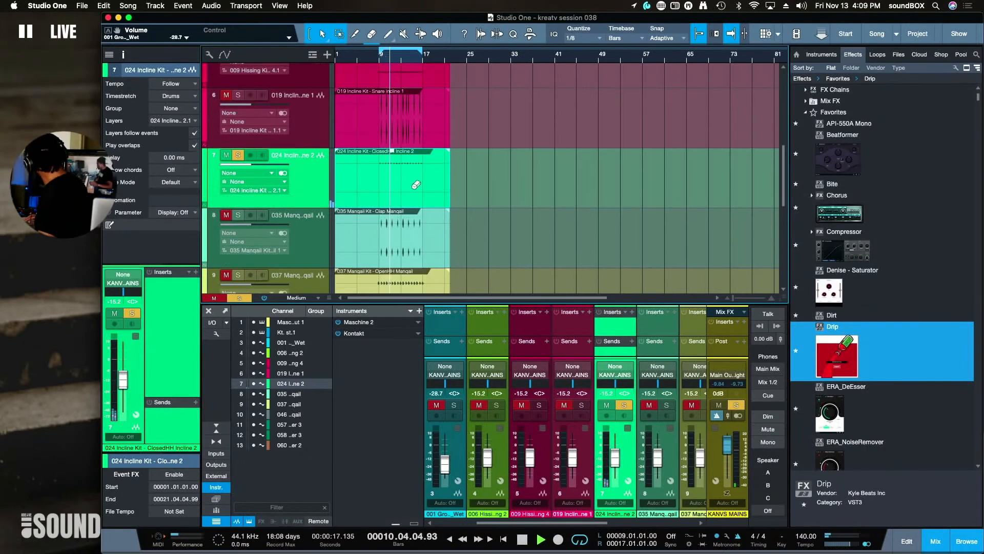
key("super+Right")
key("super+Right")
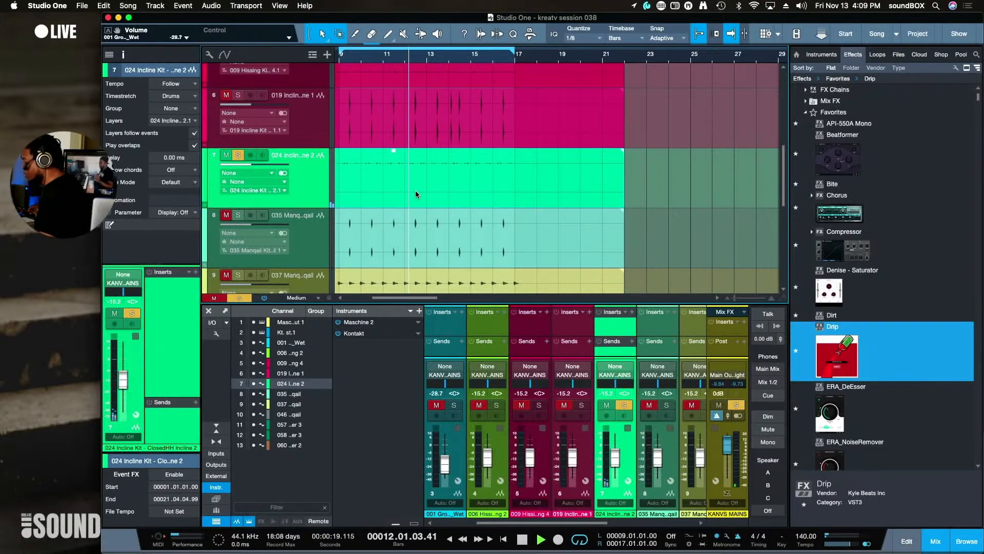
scroll(416, 190, "left", 5)
key("space")
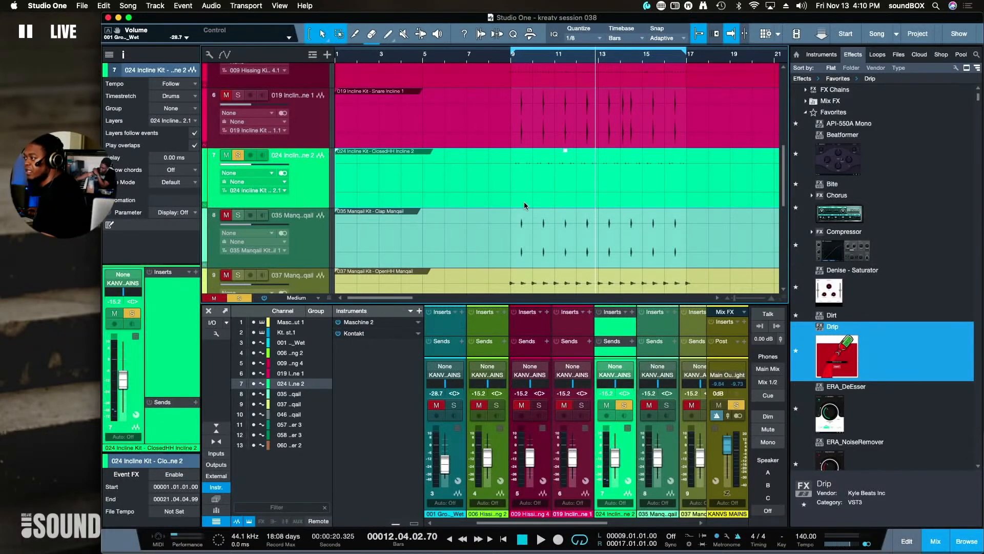
Switch the 024 Incline Kit ClosedHH track from stereo to mono and bounce its event to a new track
left_click(282, 173)
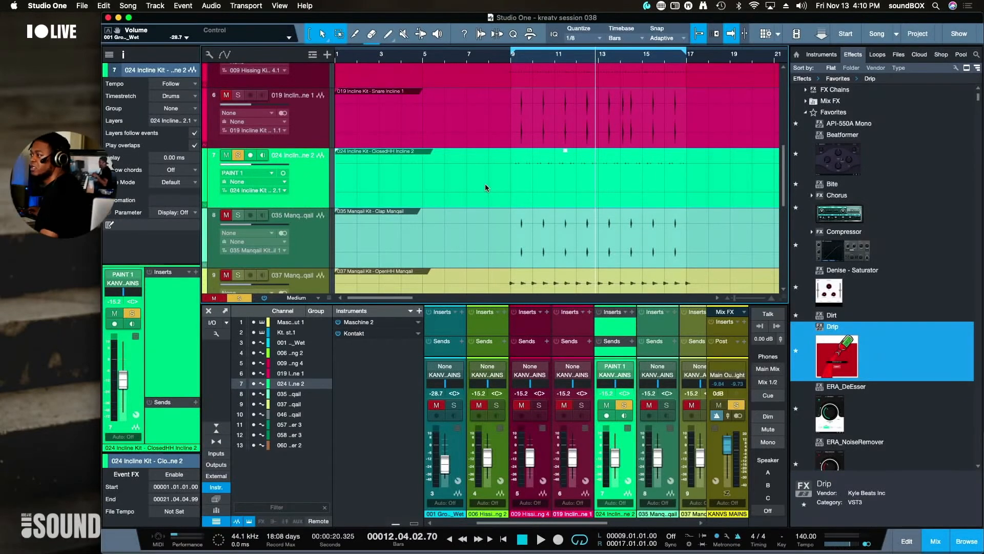
key("super+Tab")
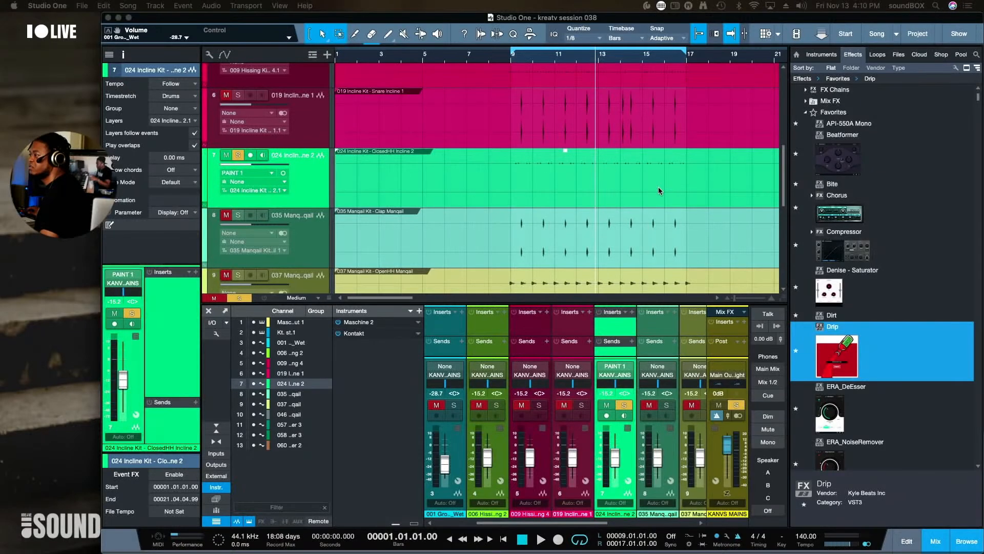
key("shift+d")
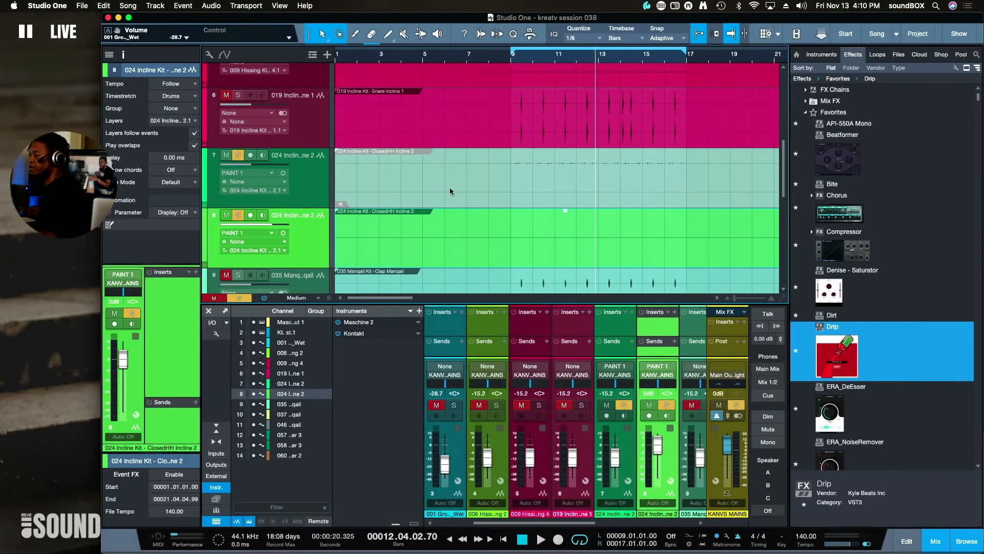
Play the bounced closed hi-hat and compare its event with the muted original by selecting each in turn
left_click(310, 191)
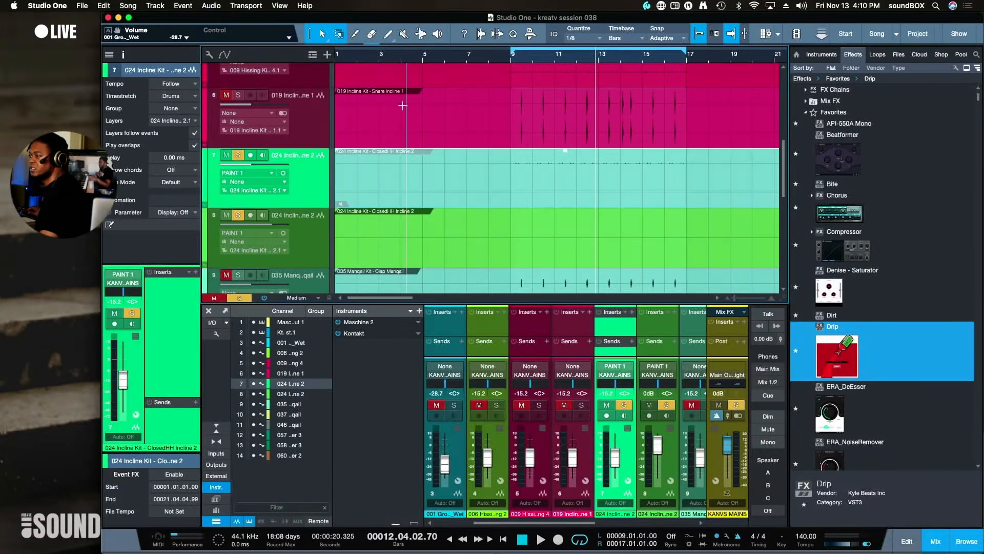
key("space")
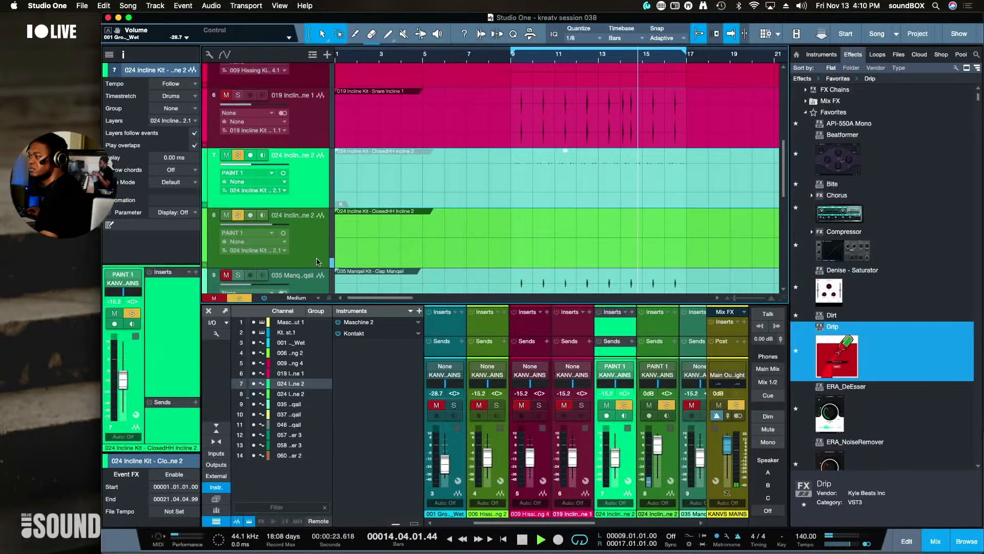
key("space")
left_click(484, 241)
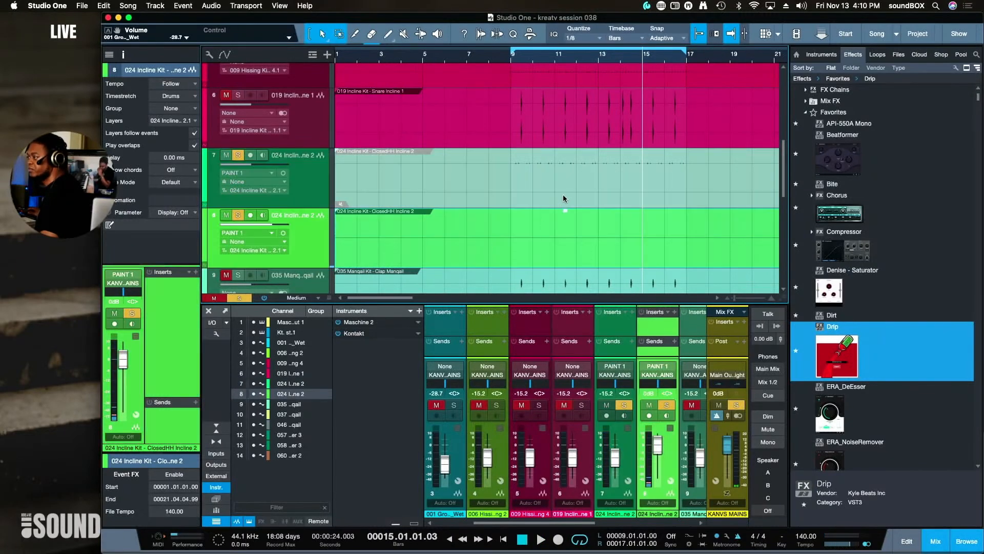
left_click(489, 200)
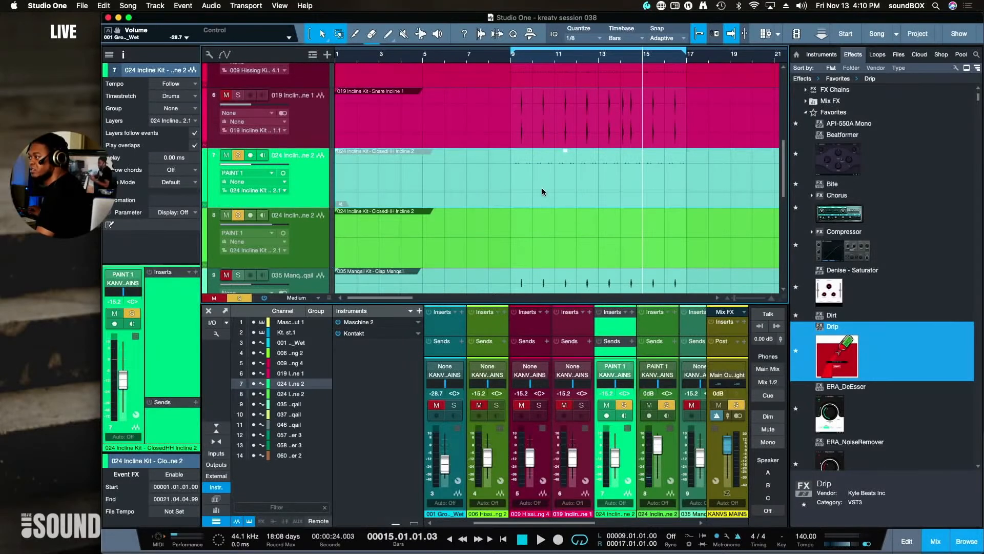
Normalize the bounced closed hi-hat event on track 8 and select the muted original event on track 7
left_click(546, 253)
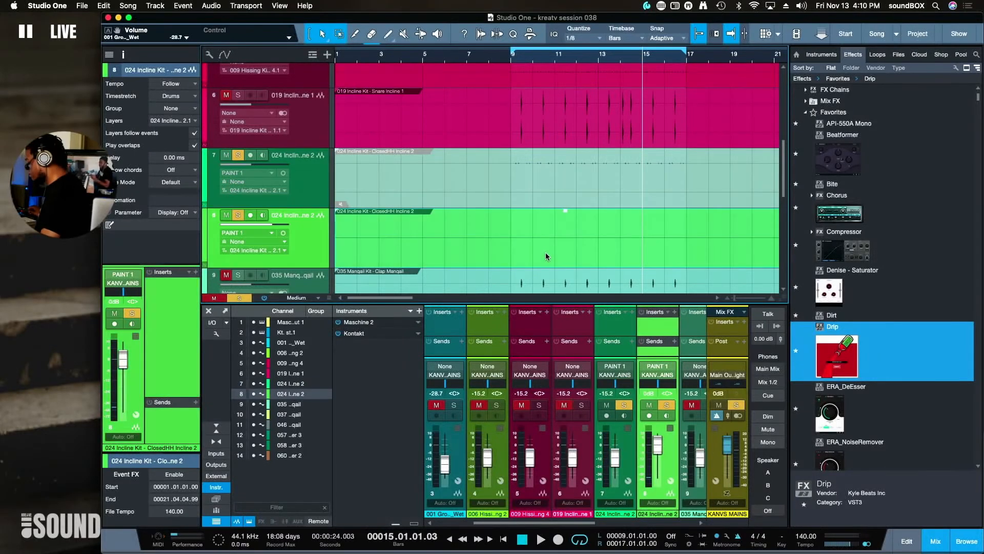
key("alt+n")
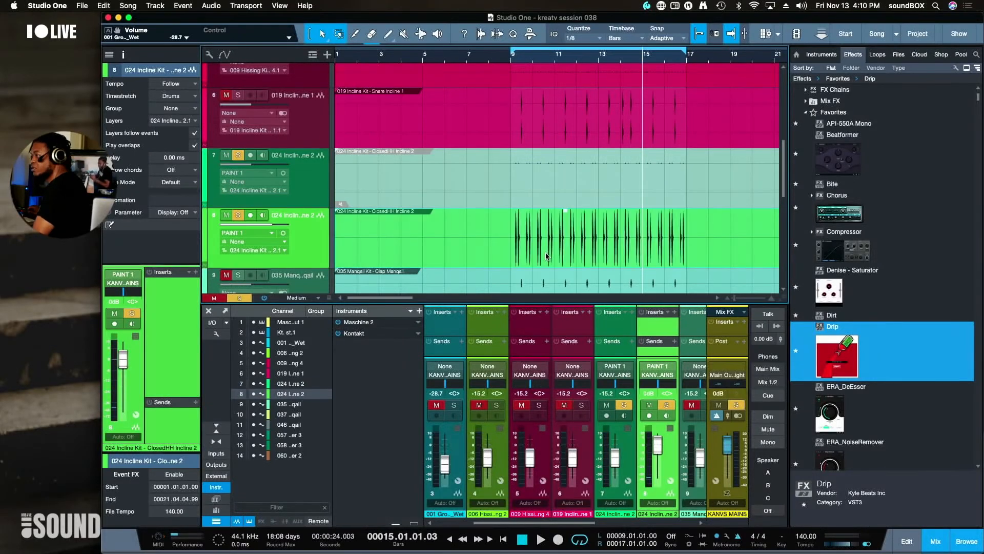
left_click(546, 193)
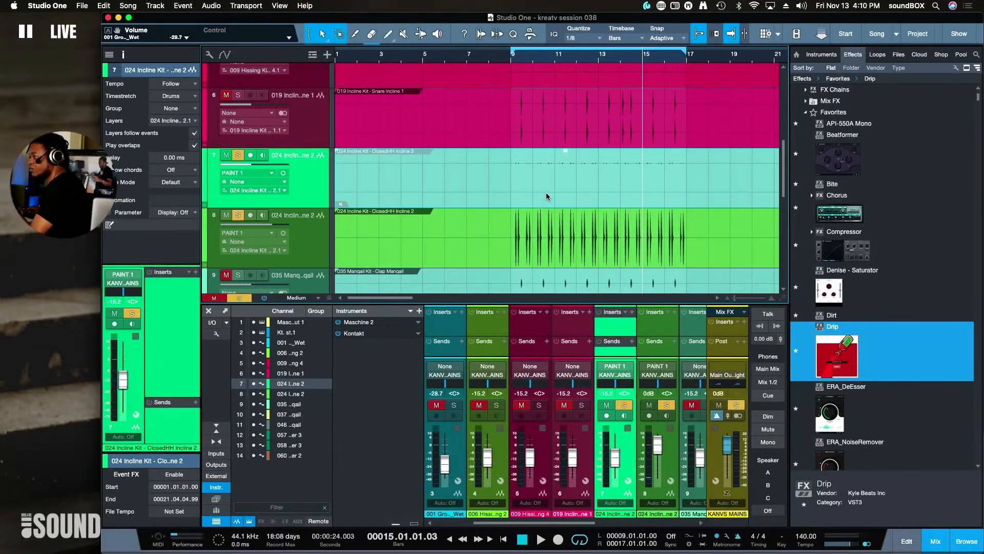
Normalize the muted original closed hi-hat event on track 7
key("m")
key("ctrl+z")
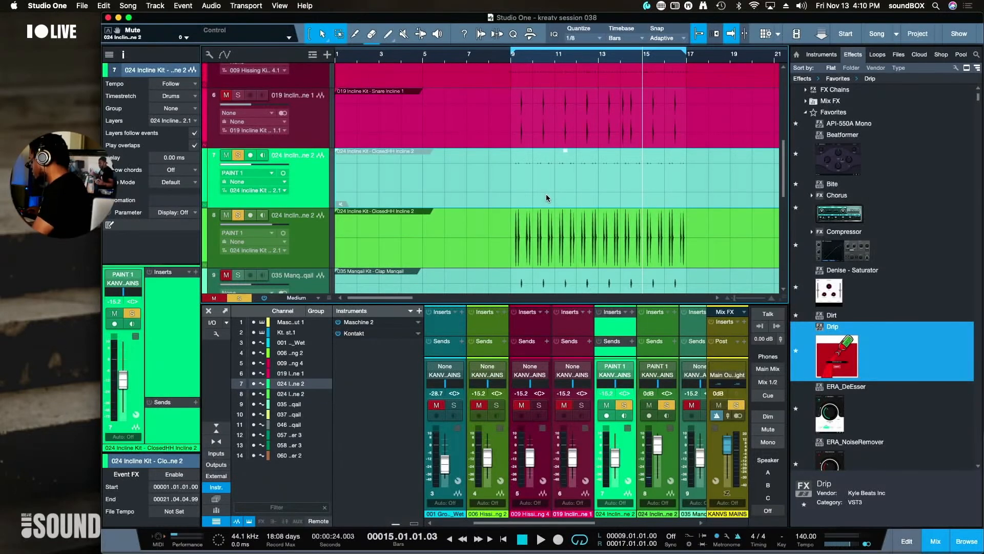
key("alt+n")
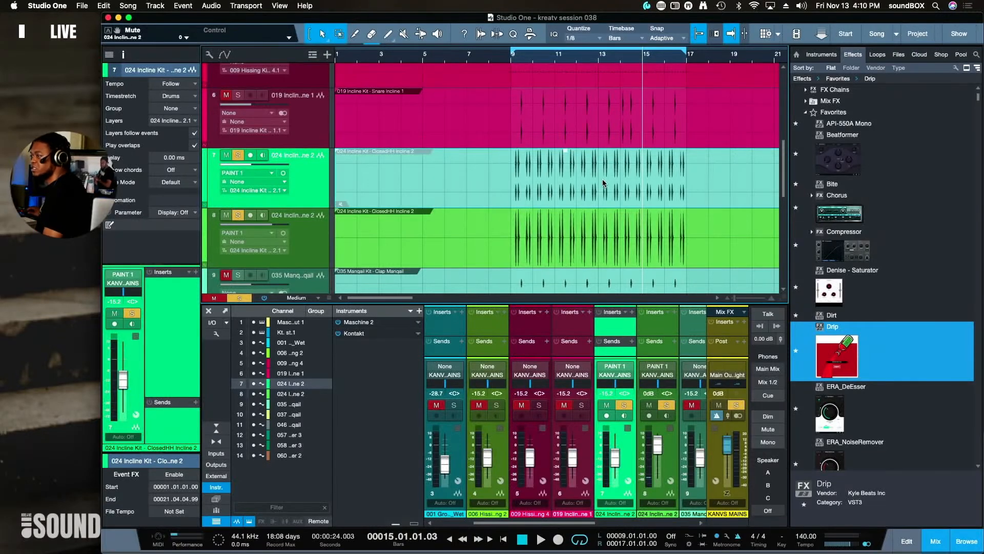
Lower the bounced closed hi-hat on track 8 to -33.8 dB while the soloed hi-hats play
left_click(622, 254)
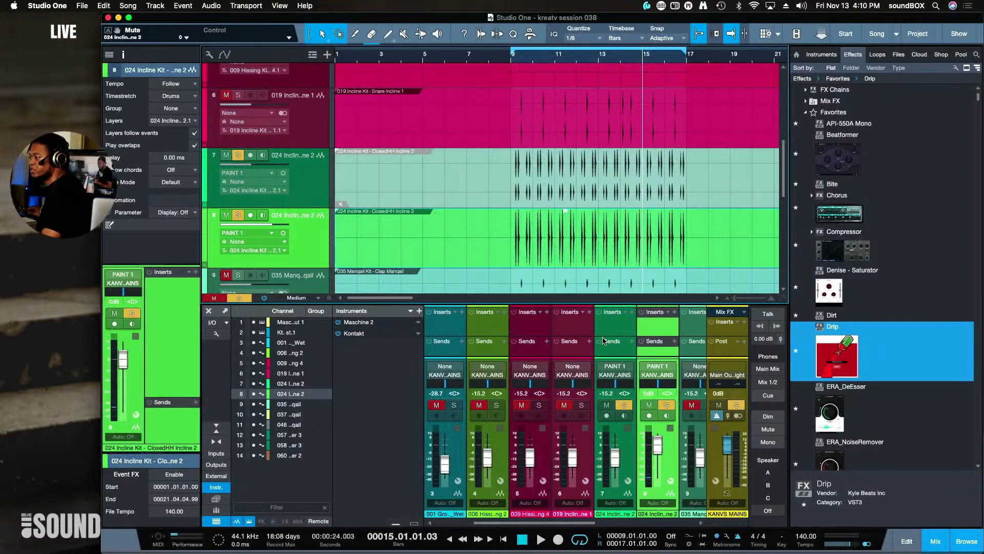
left_click_drag(660, 442, 659, 454)
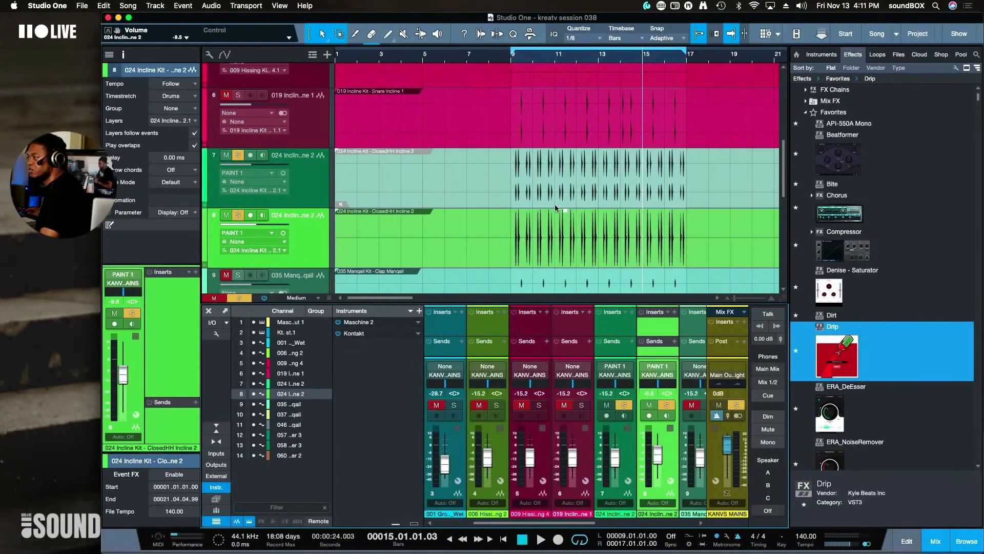
left_click(544, 187)
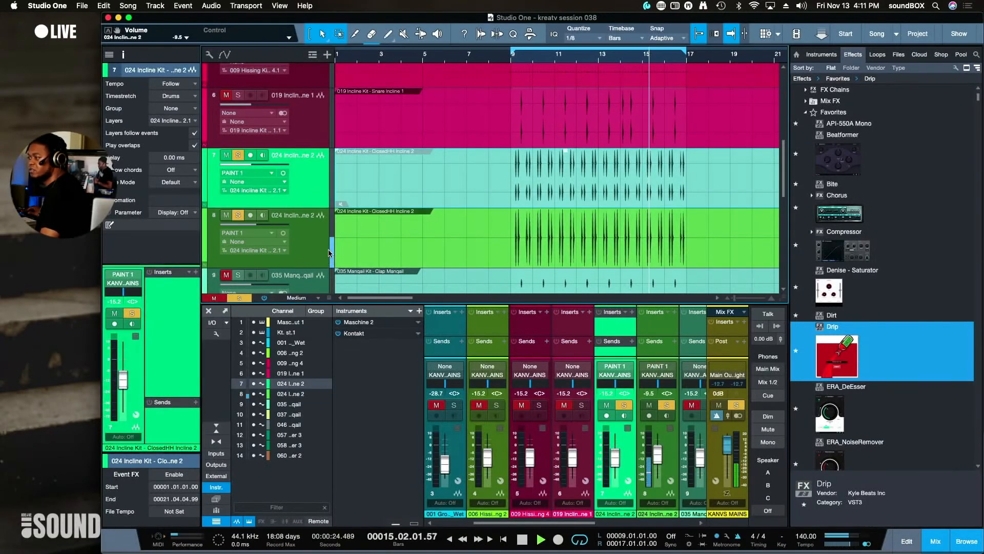
left_click_drag(235, 241, 232, 257)
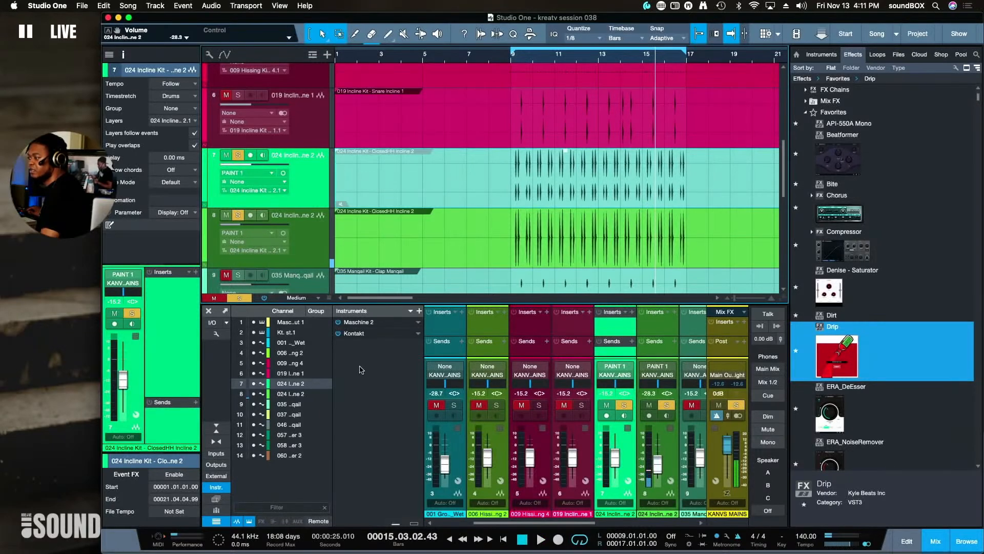
left_click_drag(658, 463, 662, 471)
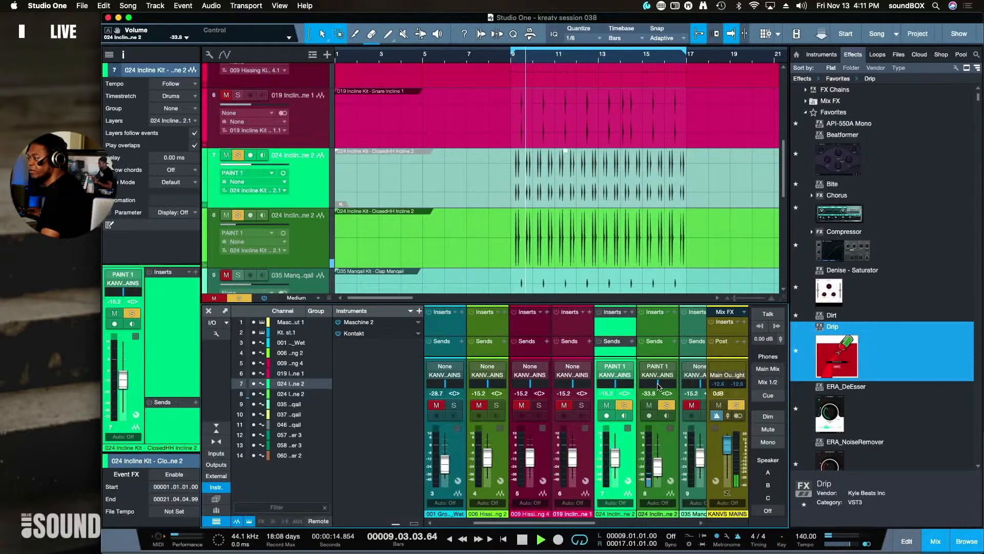
Pan the bounced closed hi-hat to L44 and, with both hi-hat tracks unsoloed, lower its level to -44.0 dB
left_click_drag(660, 387, 652, 405)
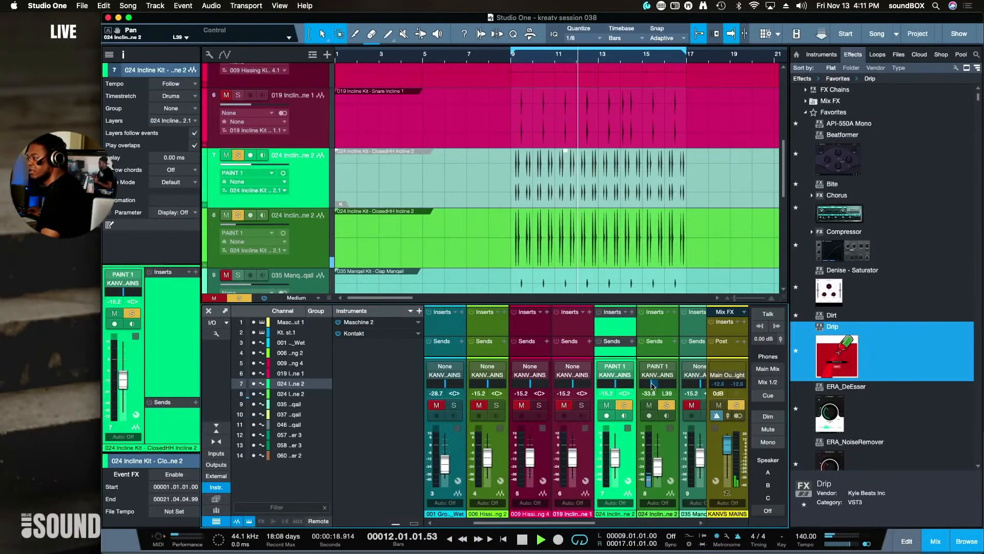
left_click_drag(652, 384, 651, 385)
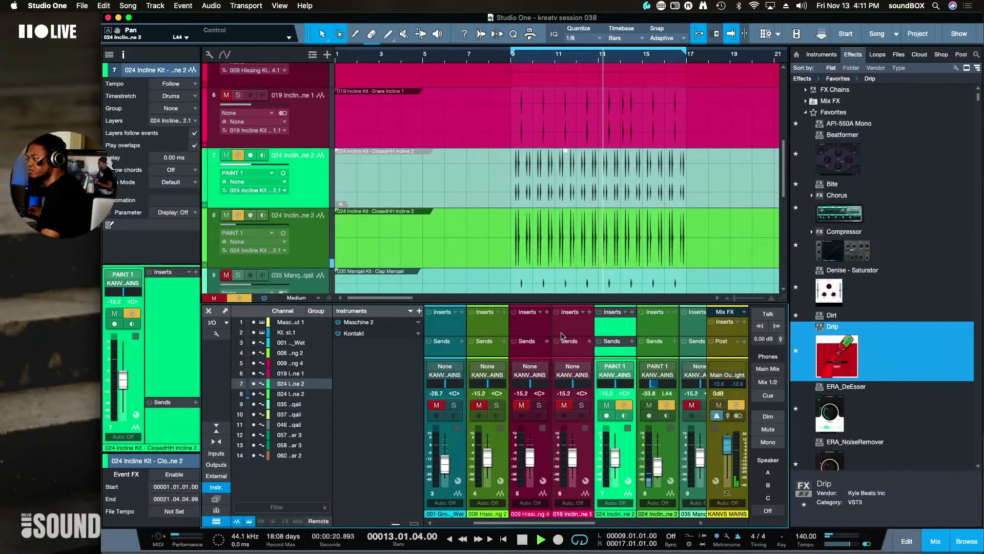
left_click(624, 405)
left_click(667, 405)
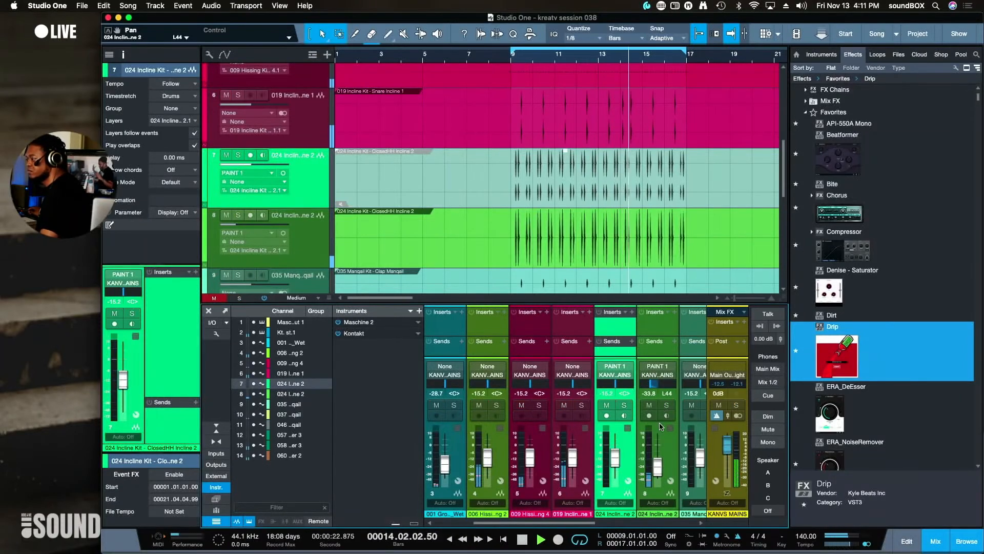
left_click_drag(658, 466, 661, 472)
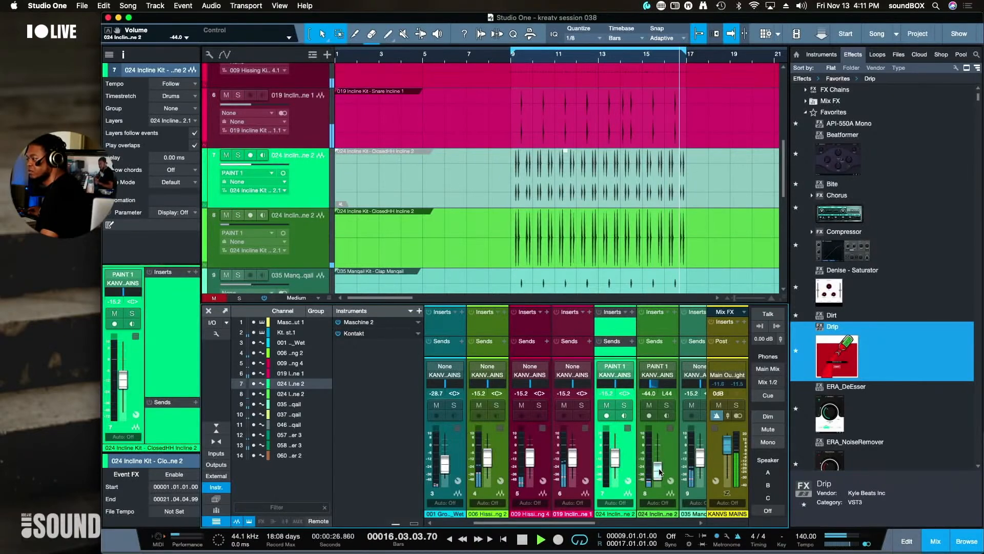
Listen to the full mix while reviewing the upper tracks, soloing the 001 Group A1 vox track briefly to check it
scroll(635, 440, "up", 3)
scroll(473, 256, "up", 6)
scroll(546, 300, "right", 1)
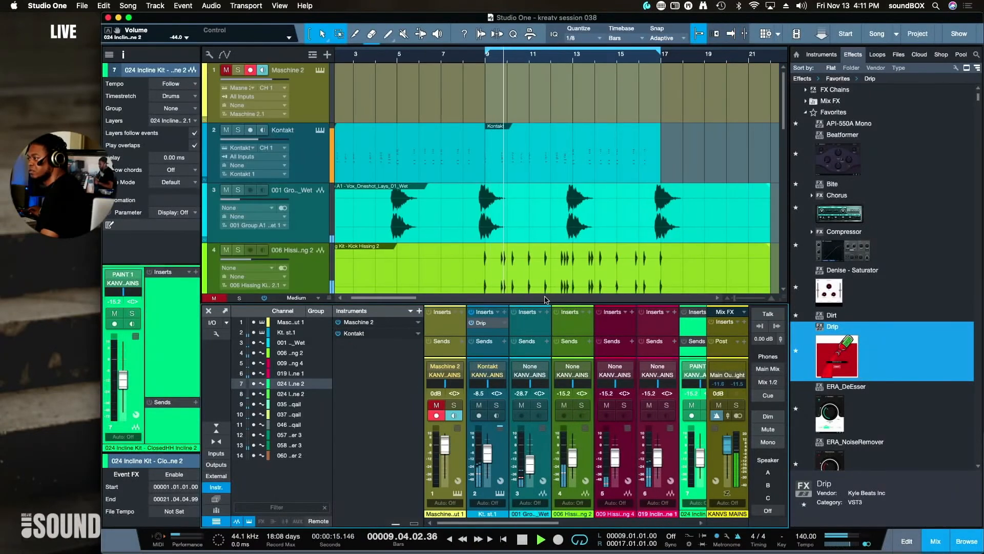
scroll(547, 300, "right", 3)
scroll(546, 300, "left", 4)
scroll(500, 242, "down", 8)
scroll(500, 242, "up", 8)
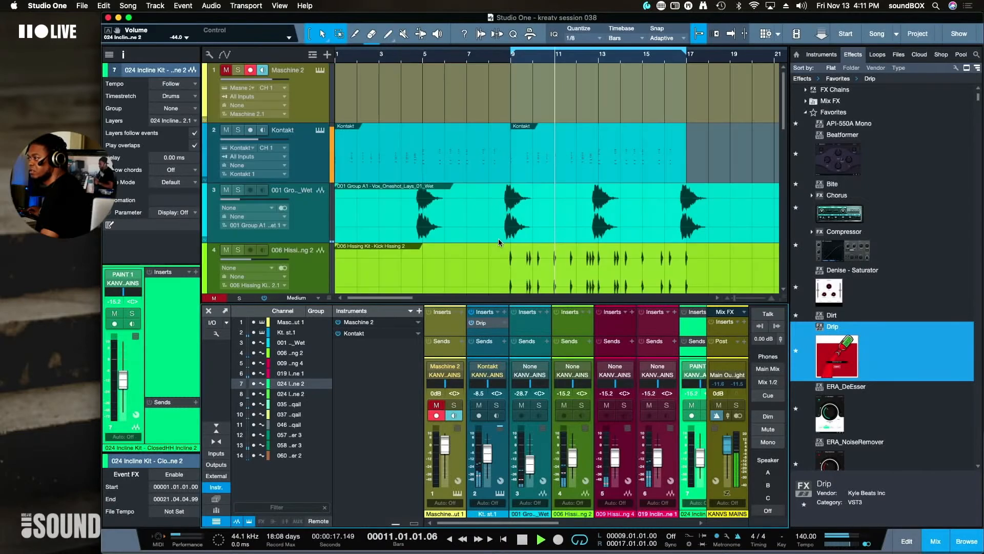
left_click(238, 191)
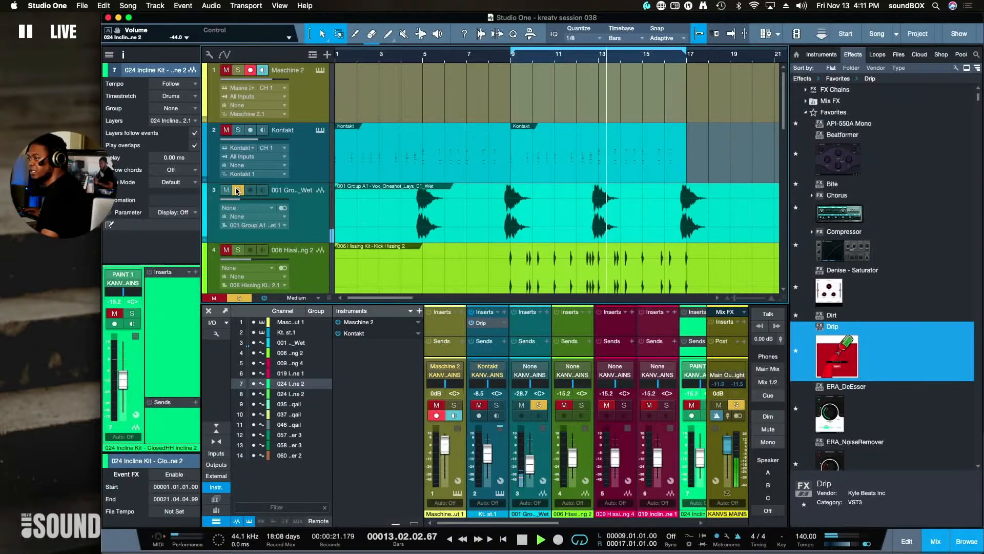
left_click(237, 190)
scroll(332, 222, "down", 1)
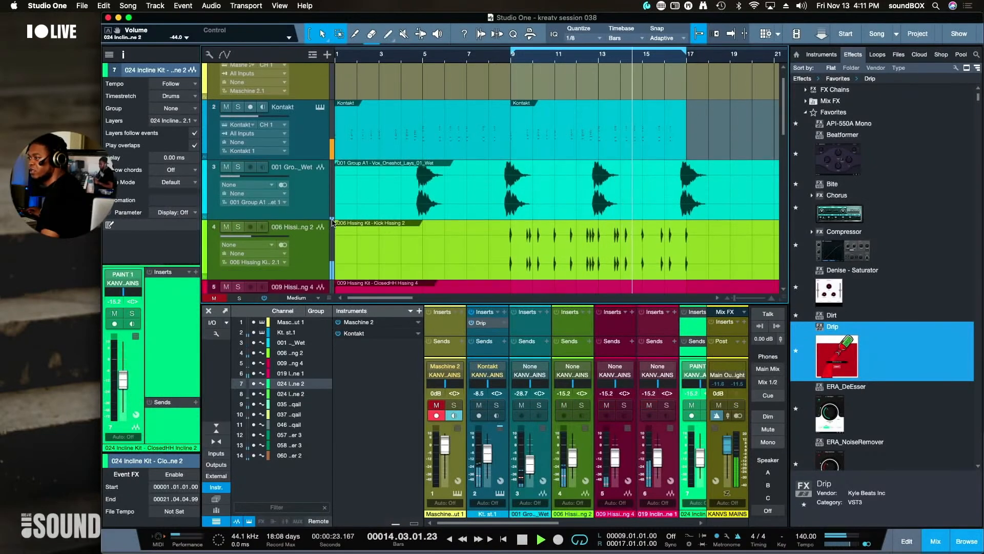
scroll(332, 221, "down", 3)
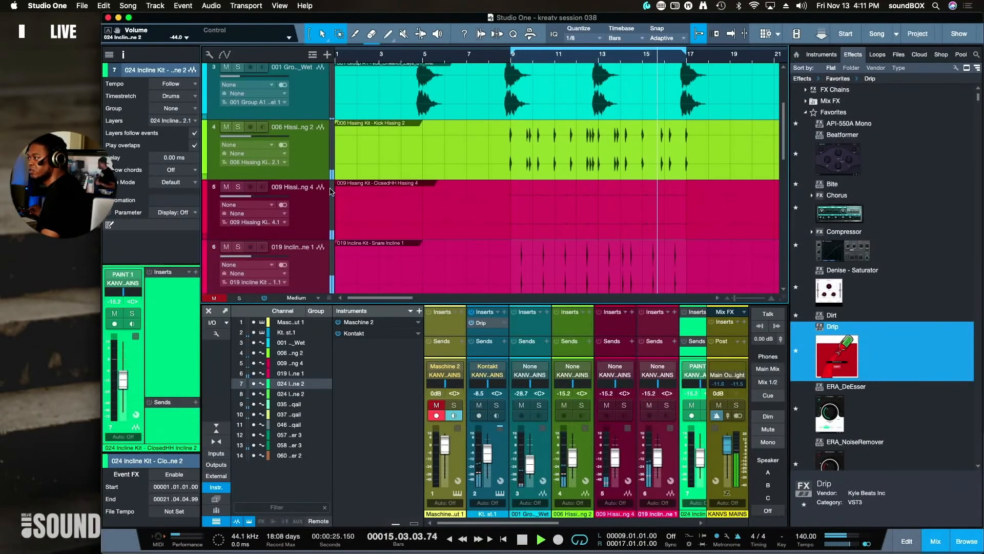
scroll(323, 193, "up", 1)
scroll(309, 199, "down", 1)
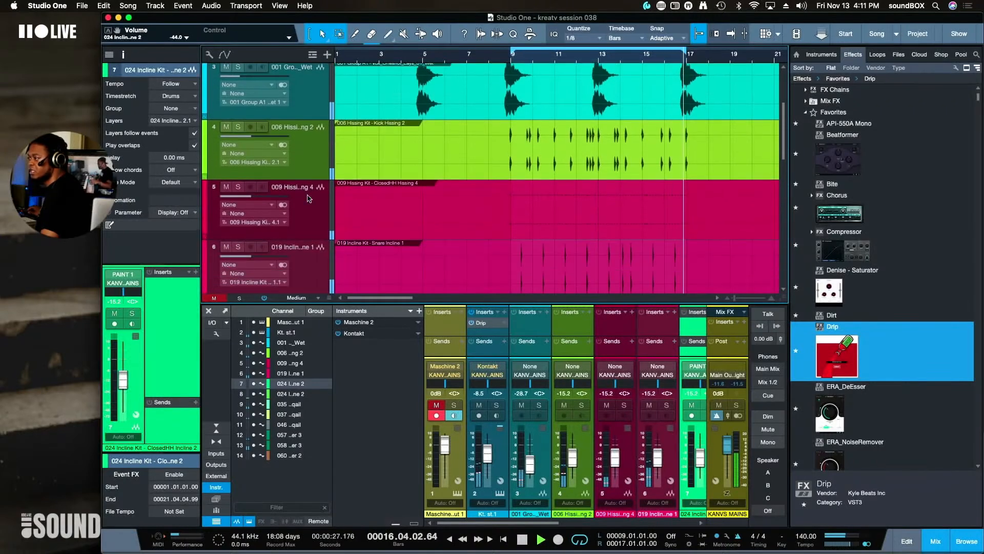
scroll(308, 199, "down", 2)
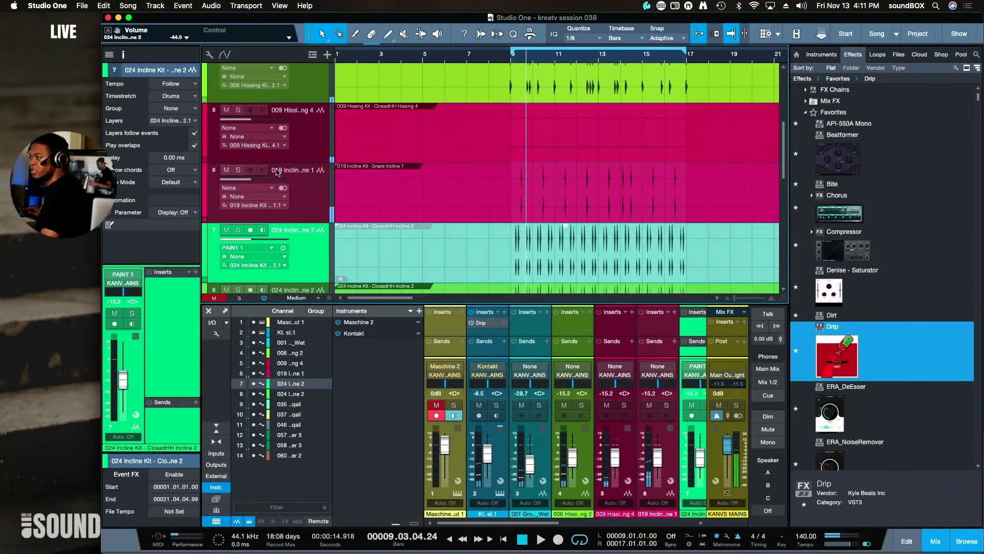
Solo the 009 Hissing Kit ClosedHH track and normalize its event
left_click(314, 156)
left_click(238, 110)
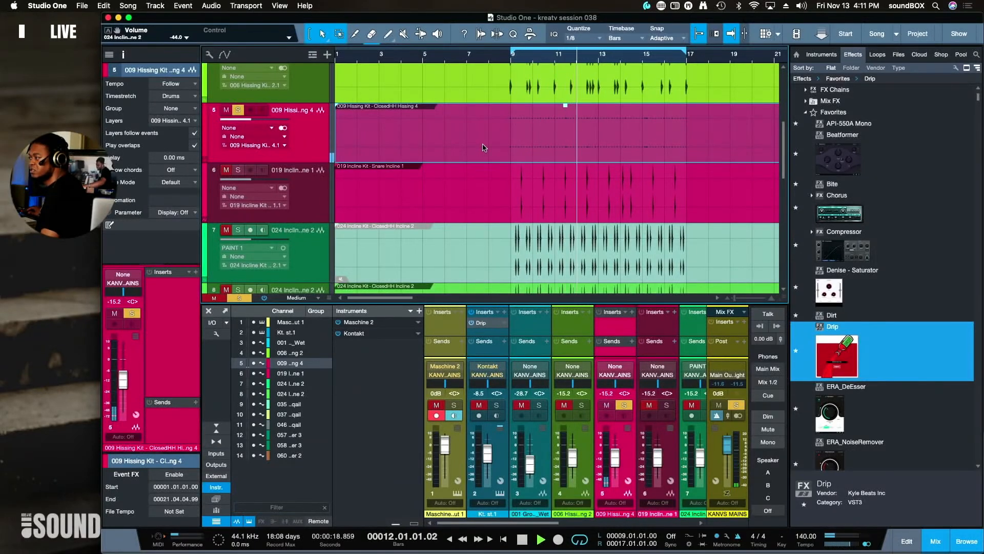
key("space")
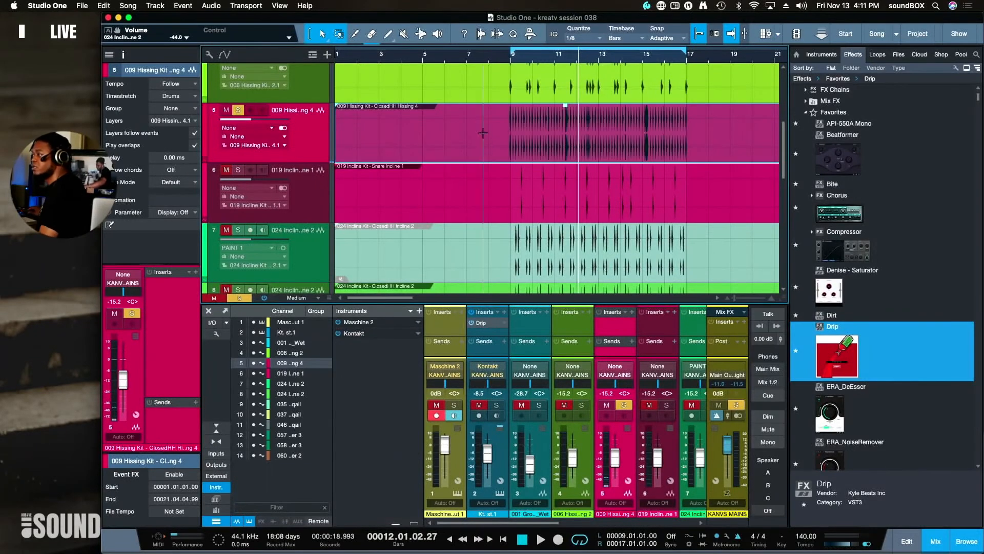
key("space")
key("space")
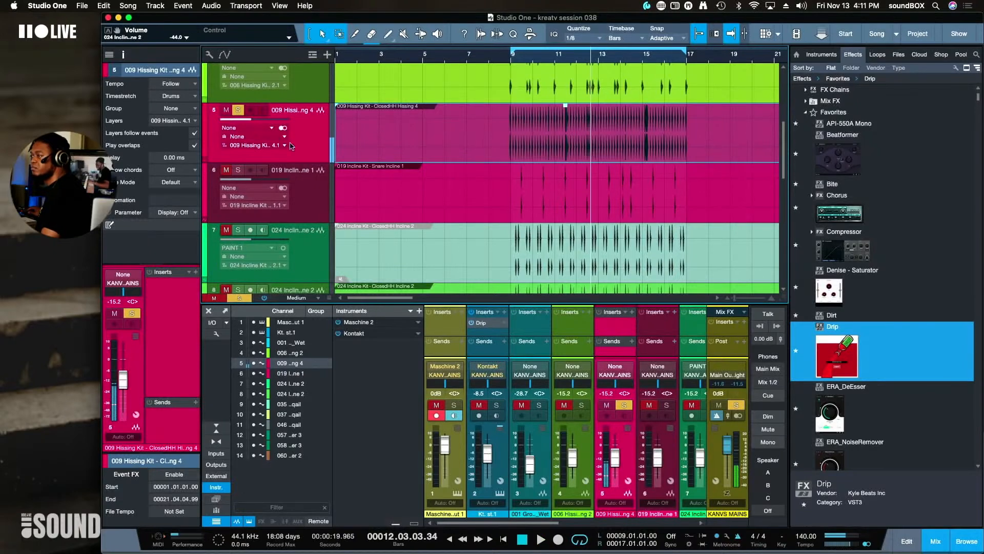
Switch the 009 Hissing Kit ClosedHH track to mono, bounce its event in place and inspect the hits from bar 9
left_click(281, 128)
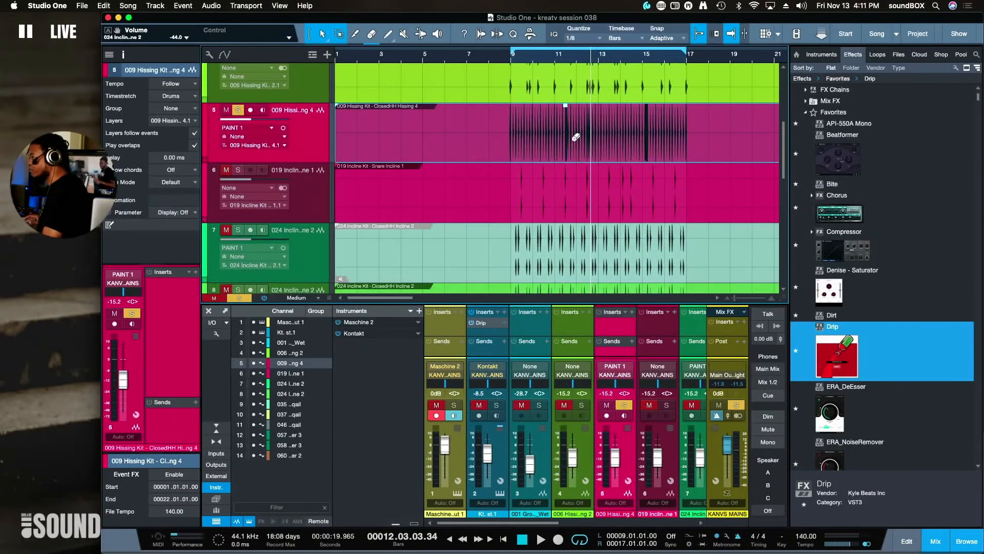
key("super+Right")
key("super+Right")
key("super+Right")
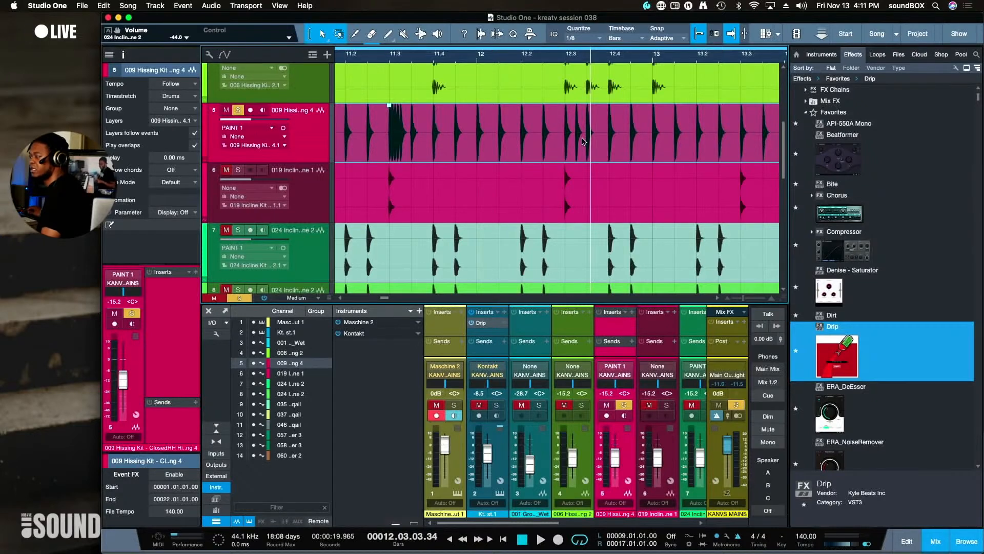
scroll(584, 141, "left", 10)
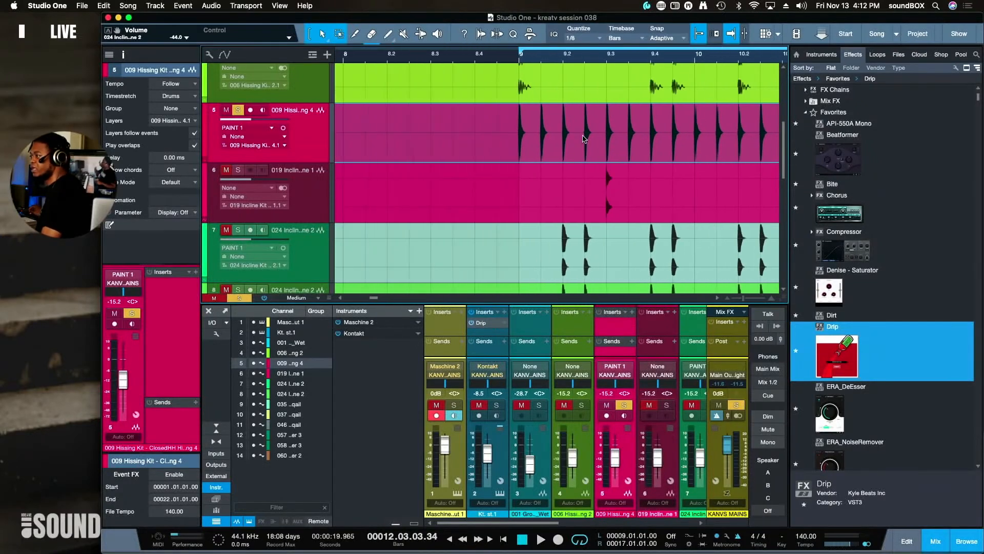
key("shift+w")
key("shift+w")
key("shift+w")
key("w")
key("w")
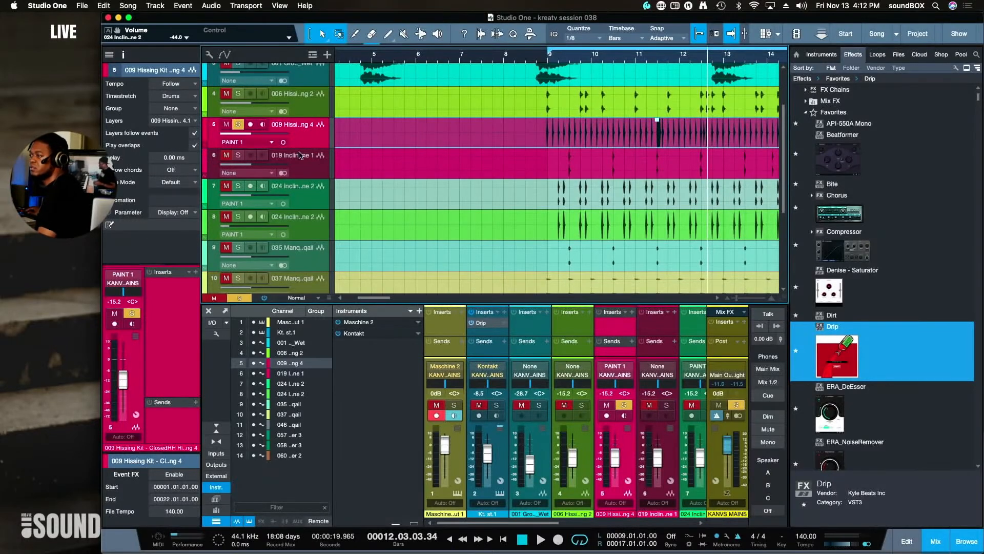
Lower the 009 Hissing Kit ClosedHH track to -38.1 dB and unsolo it to balance it against the full mix
key("space")
left_click_drag(249, 138, 243, 161)
left_click(238, 125)
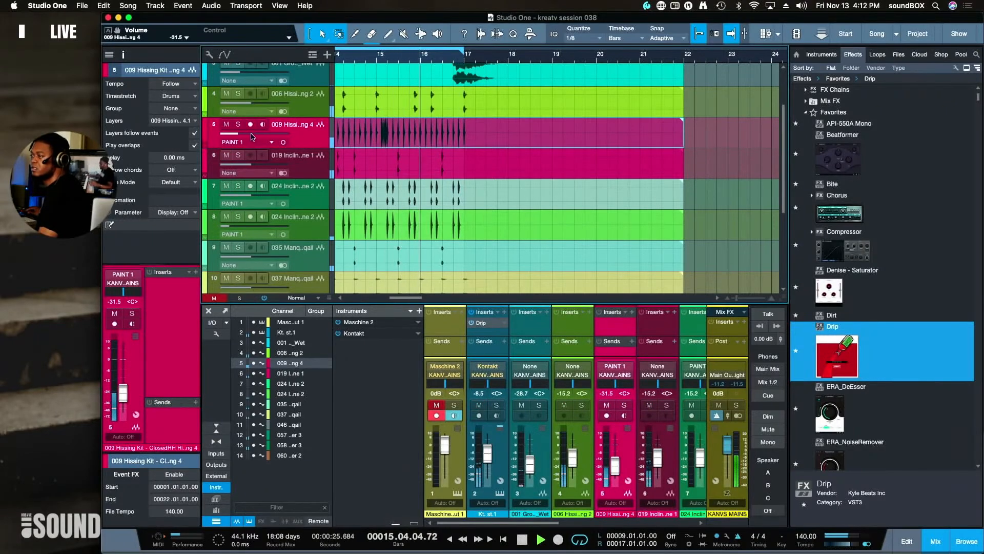
left_click_drag(238, 135, 236, 147)
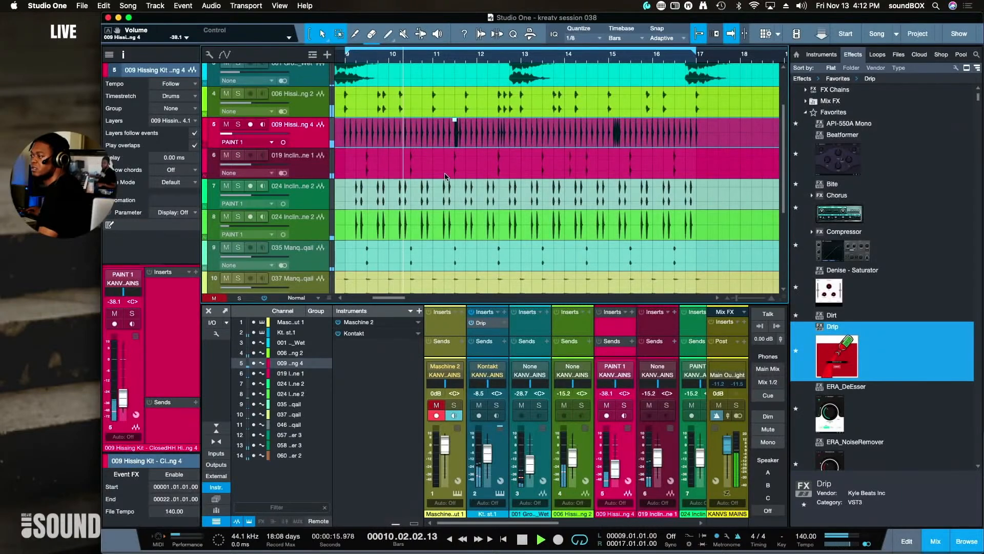
Solo the original 024 Incline Kit ClosedHH track on track 7 and raise its level to about -7.5 dB
left_click(238, 186)
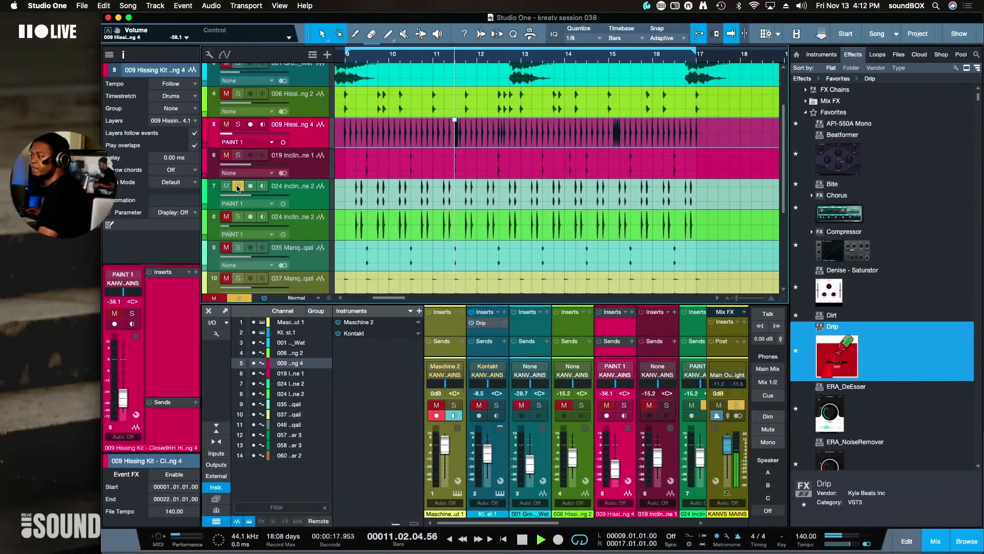
left_click(300, 203)
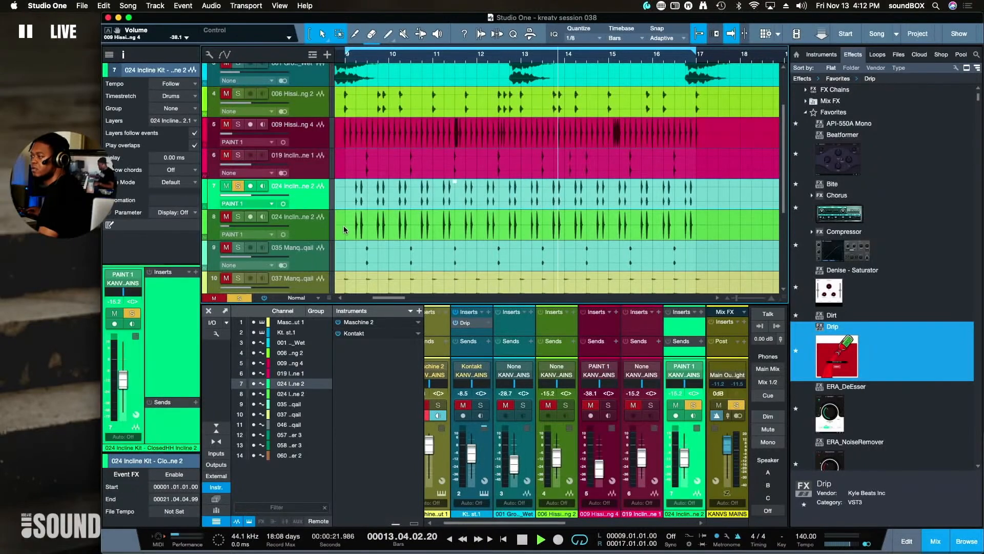
key("space")
key("space")
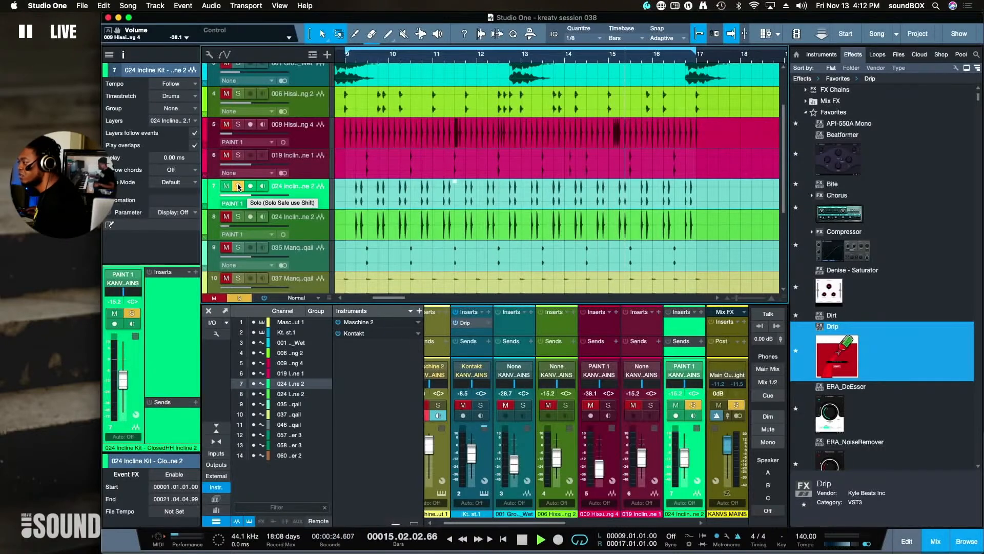
left_click_drag(690, 463, 686, 455)
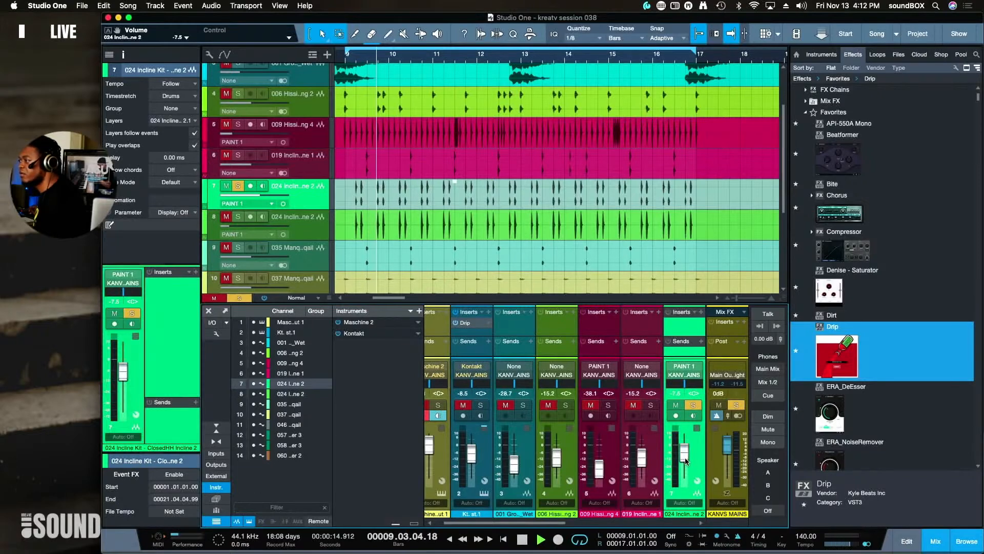
Stop playback and delete the original 024 Incline Kit ClosedHH track with its muted event, keeping the bounced version
key("space")
left_click(441, 199)
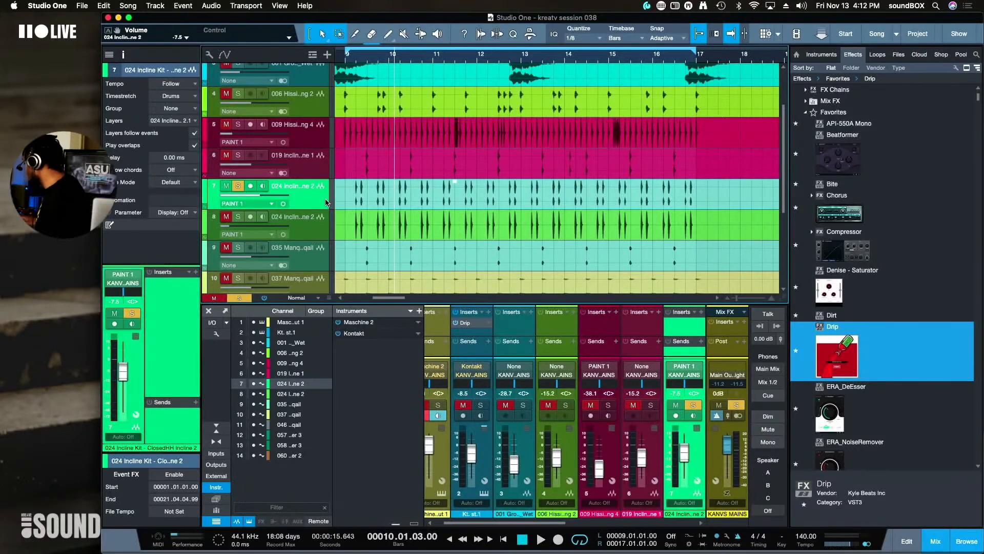
key("Delete")
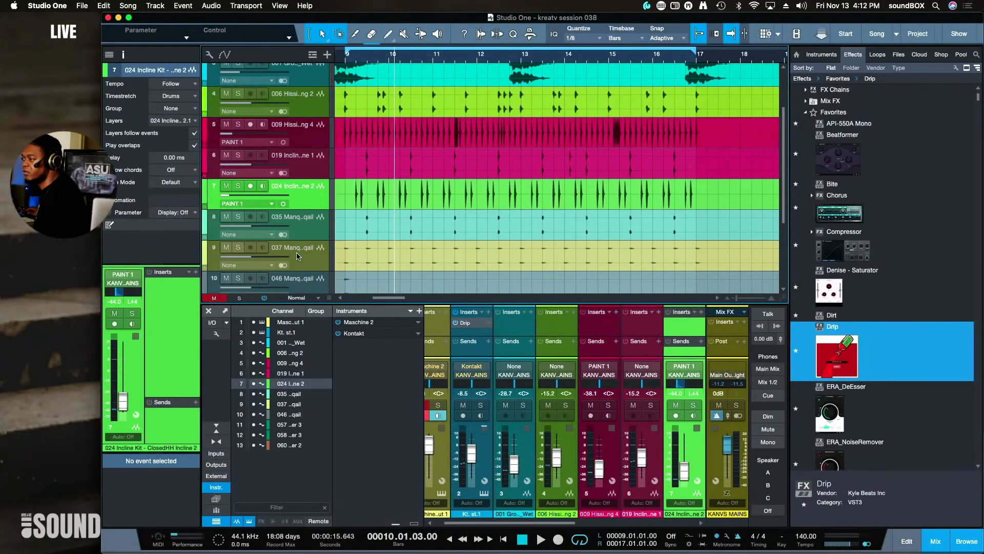
Solo the 035 Manqail Kit clap track during playback and raise its level to -4.4 dB
left_click(239, 218)
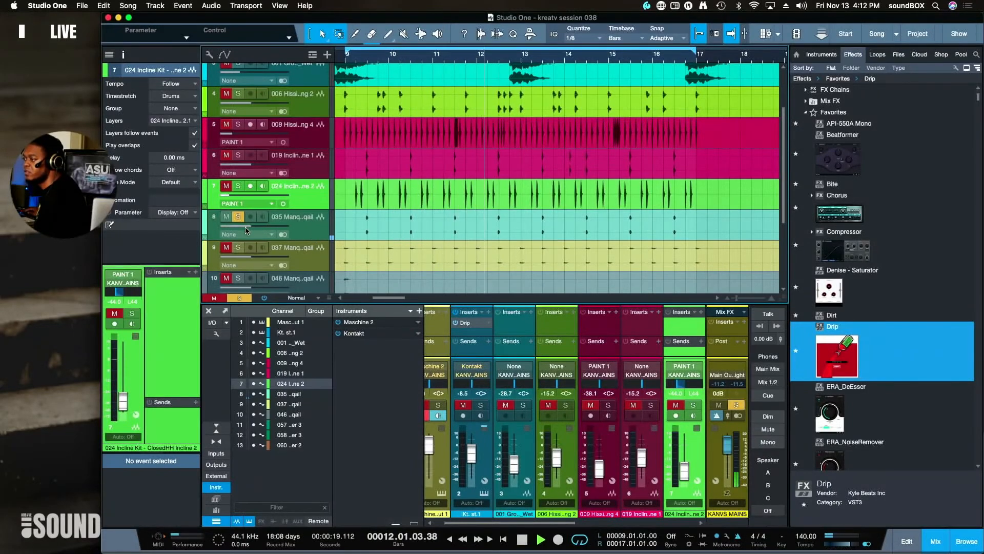
mouse_move(258, 228)
left_click_drag(257, 228, 262, 226)
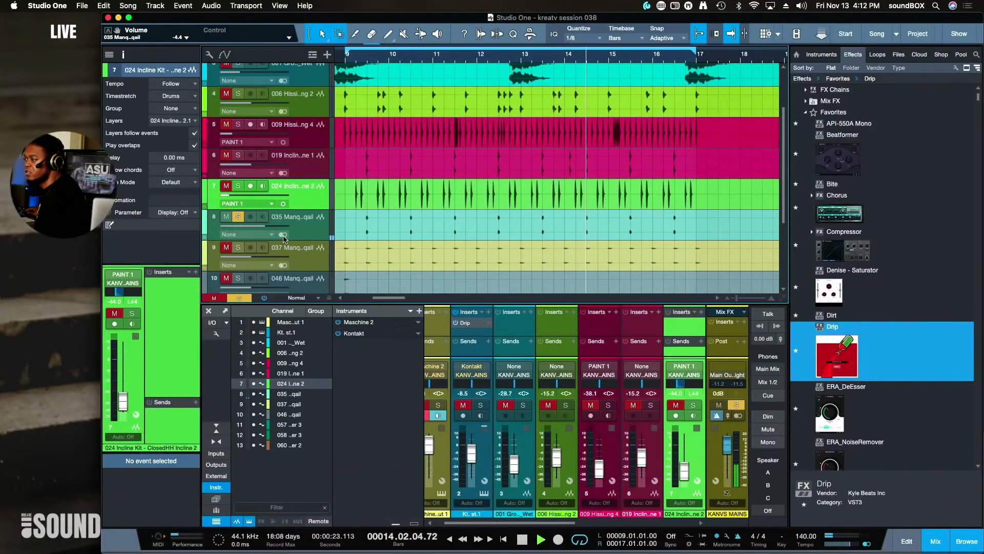
Compare the soloed 035 Manqail Kit clap in stereo and mono, leave the track in mono, and bounce its event
key("space")
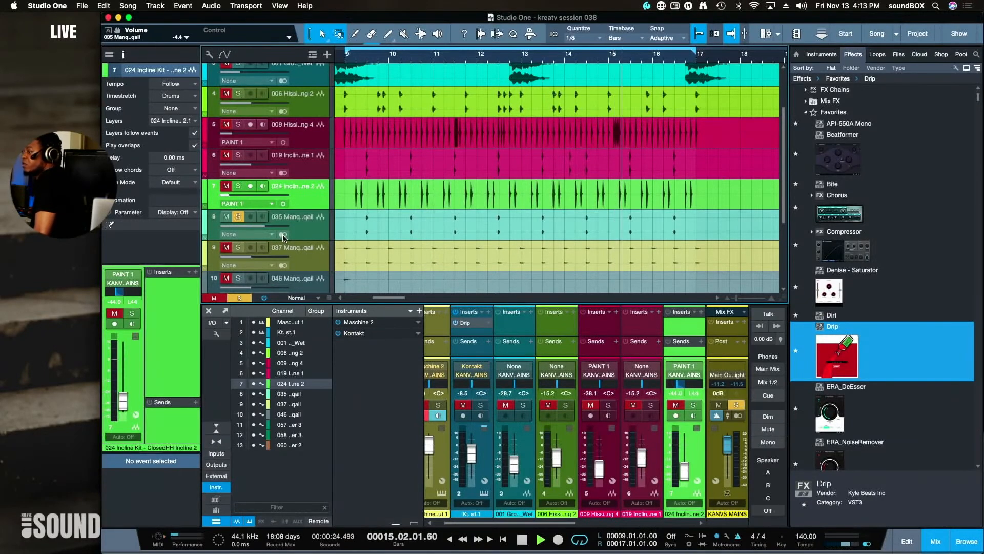
left_click(283, 235)
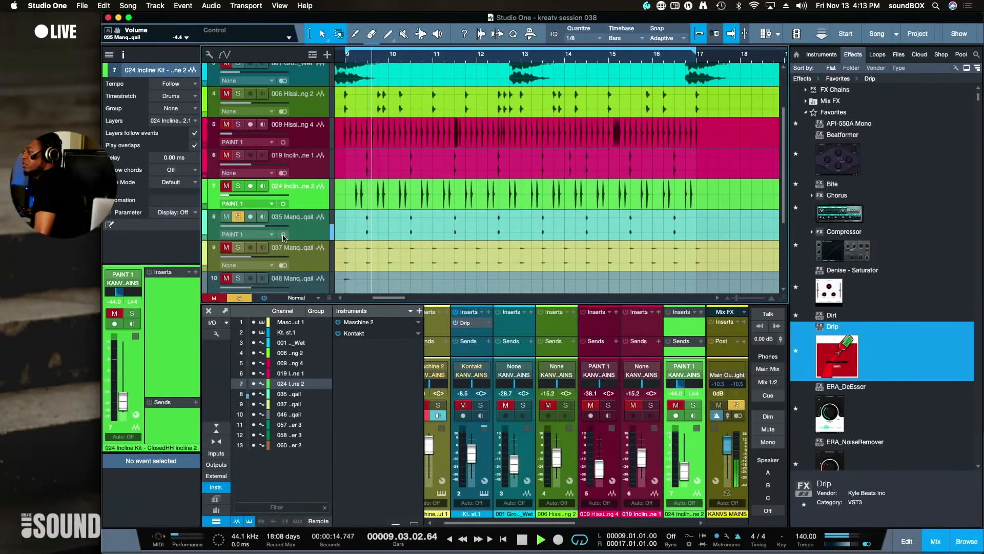
left_click(283, 235)
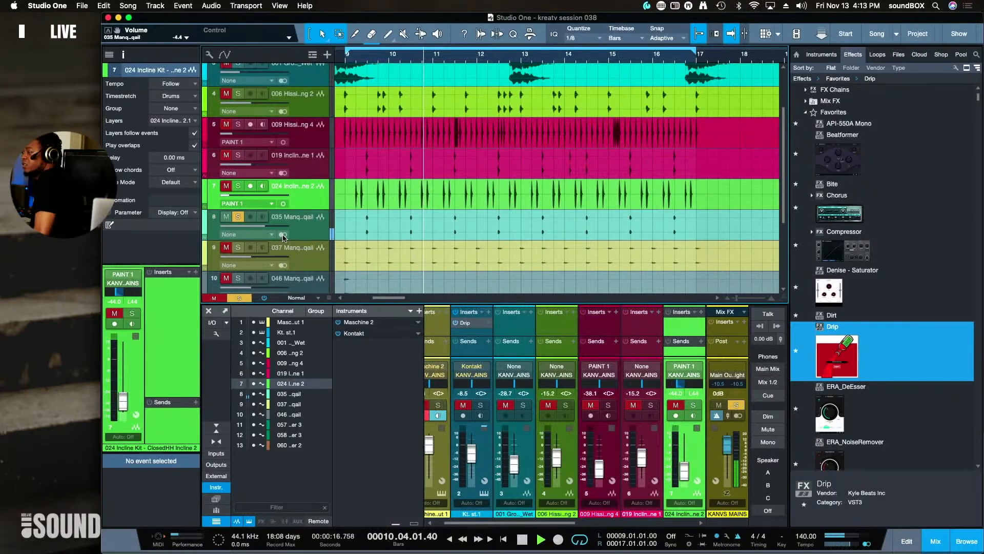
left_click(283, 234)
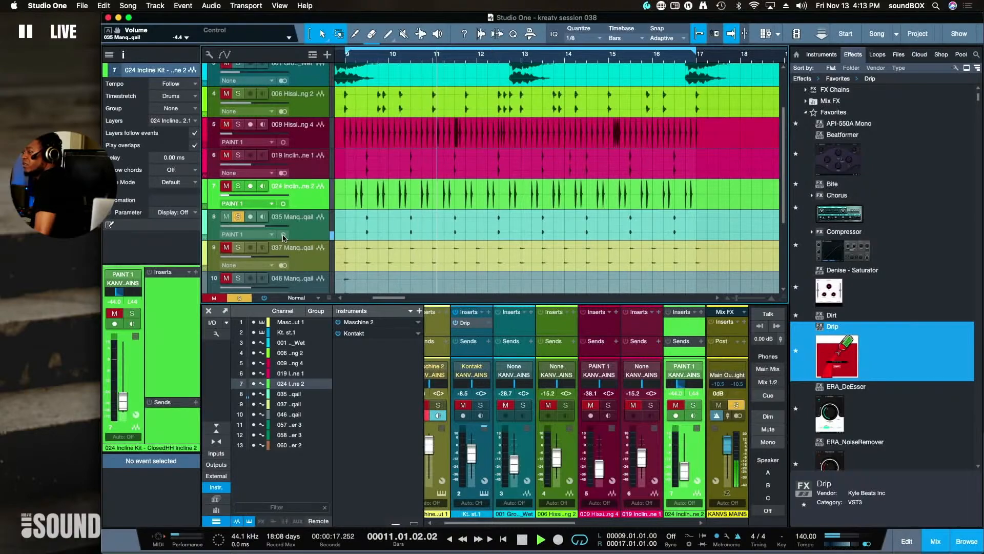
left_click(316, 236)
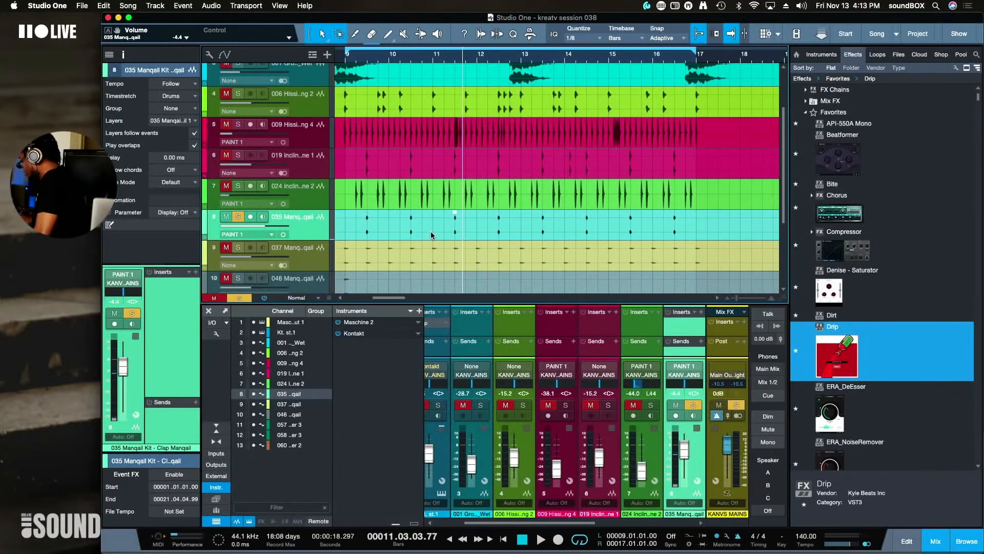
key("super+b")
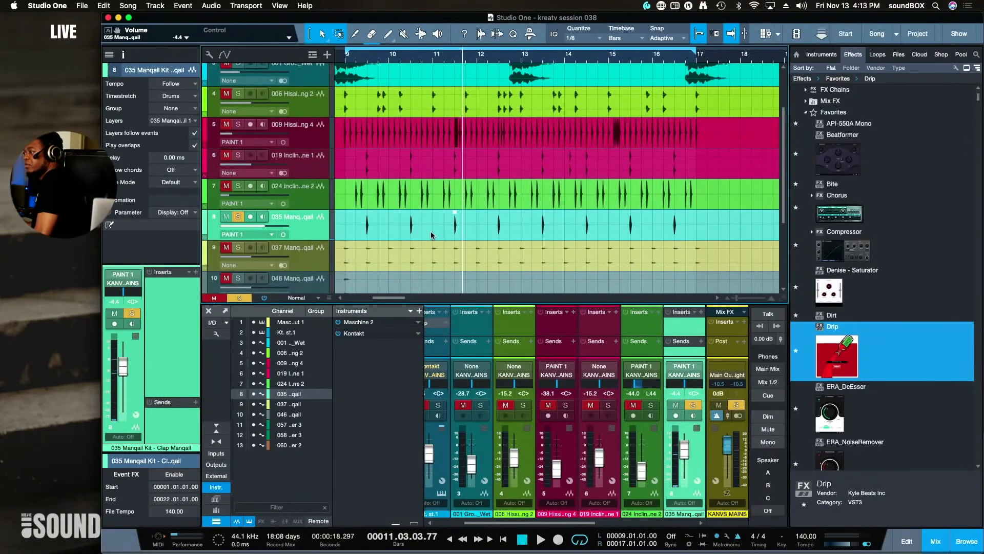
Lower the 035 Manqail Kit clap track to -11.7 dB and unsolo it to check it in the full mix
left_click_drag(261, 226, 252, 235)
left_click(238, 217)
key("space")
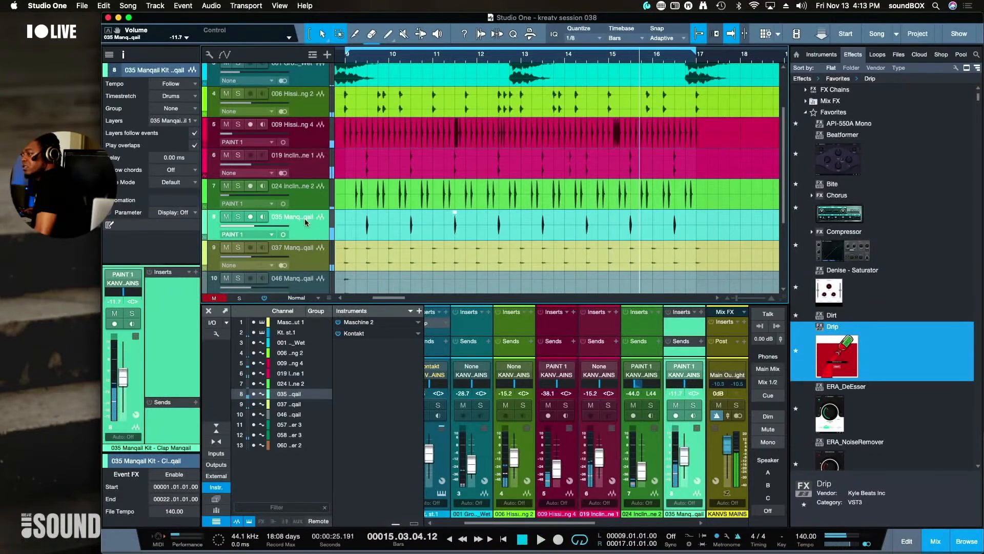
Bounce the 037 Manqail Kit OpenHH track to mono while soloed, then lower it to -19.9 dB and unsolo it
scroll(379, 207, "down", 1)
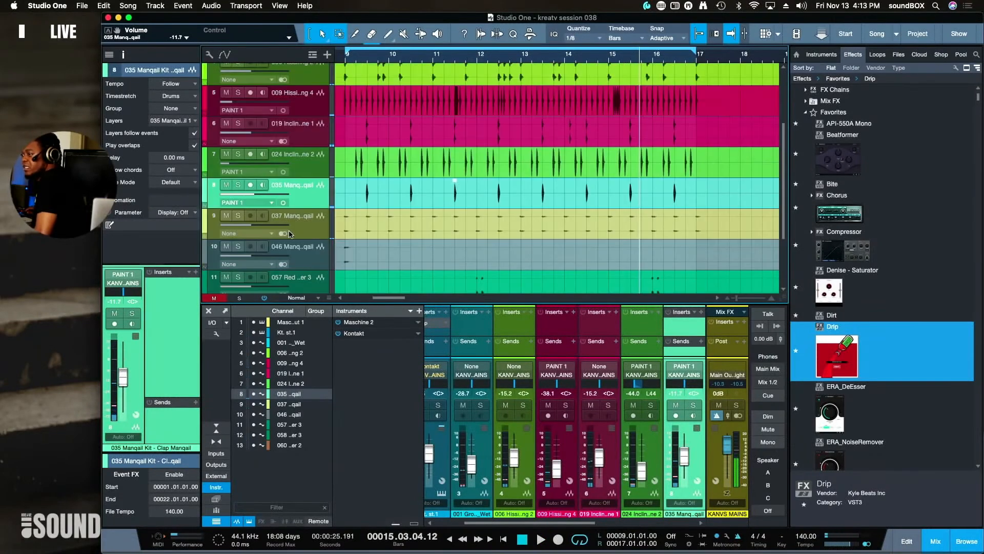
left_click(300, 232)
key("space")
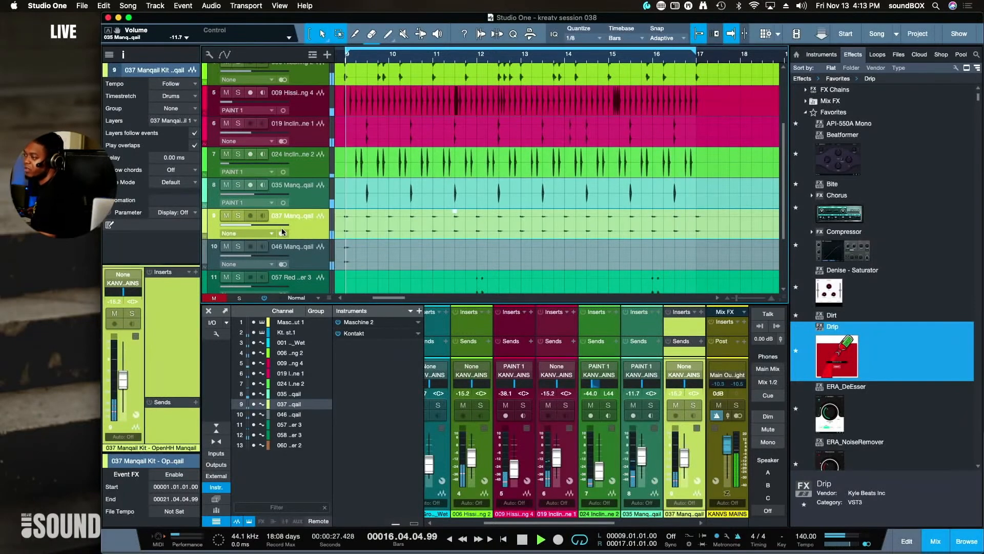
left_click(238, 215)
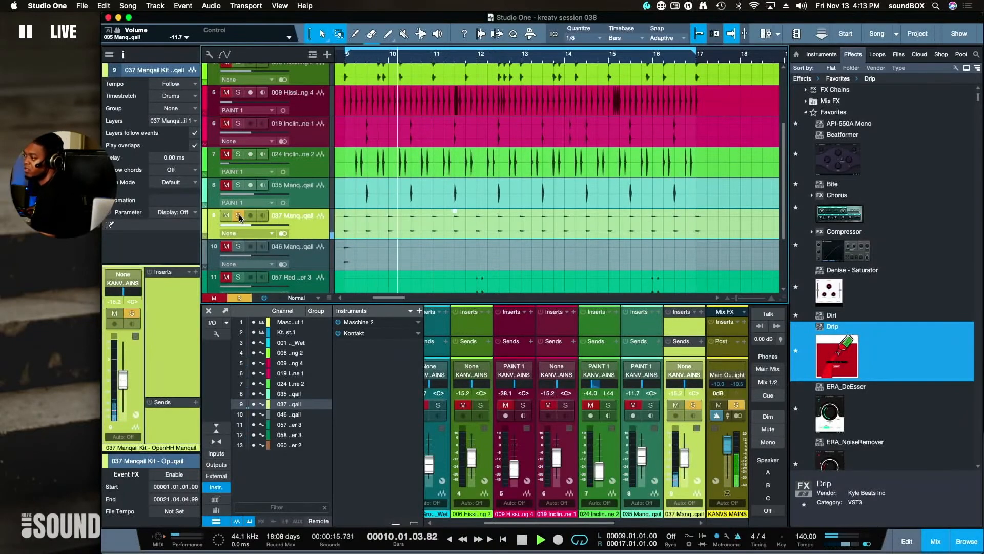
left_click(262, 216)
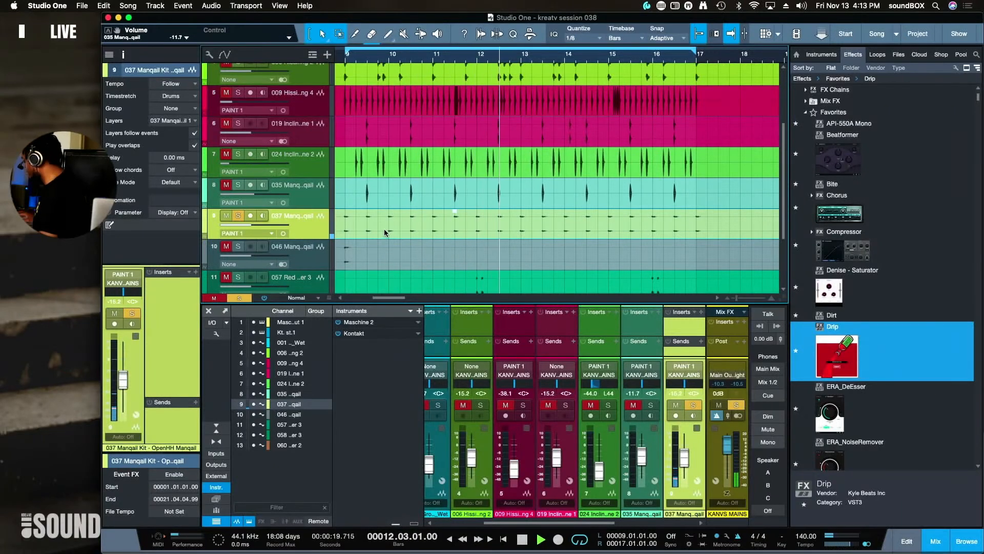
key("super+b")
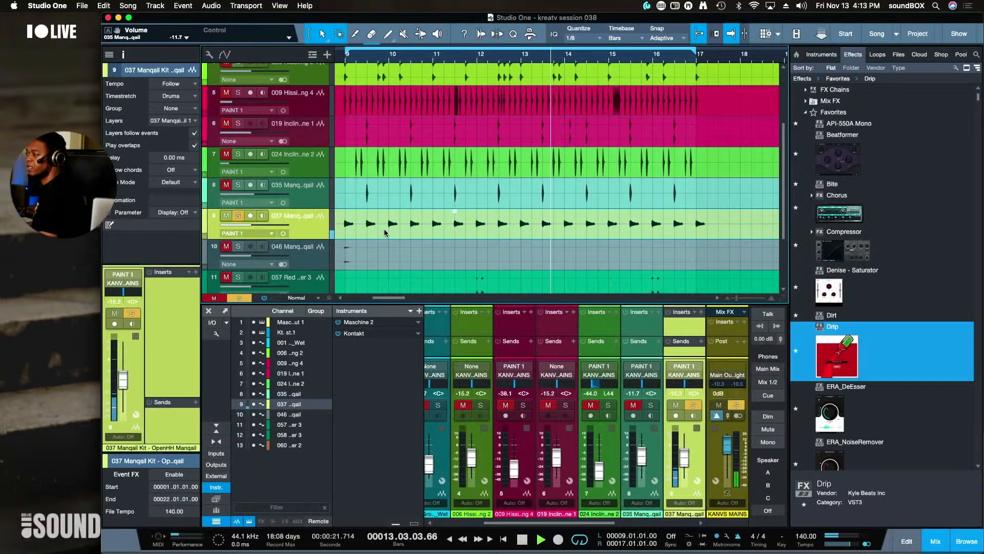
left_click_drag(248, 225, 238, 222)
left_click(239, 219)
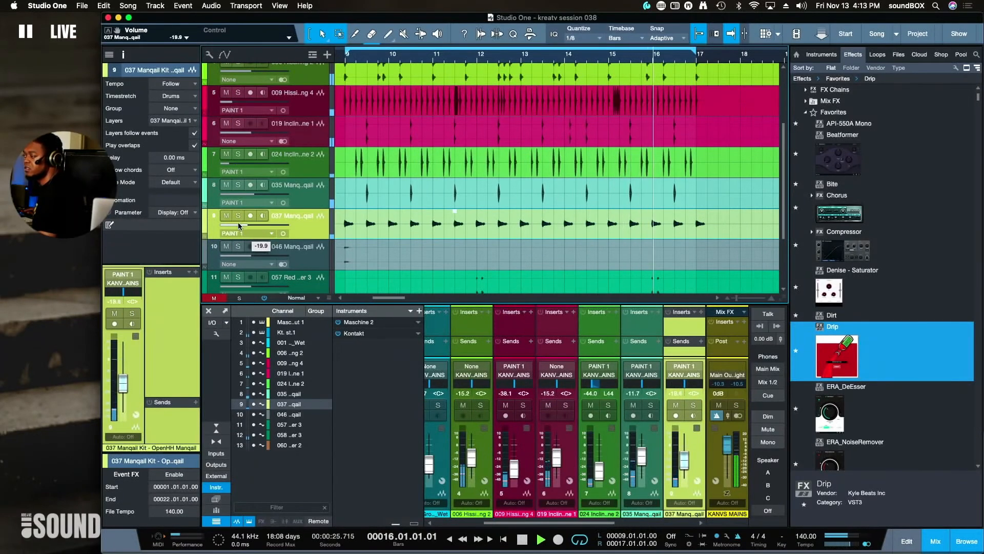
Bounce the 058 Red Beaver Kit kick track to mono while soloed, then lower it to -20.5 dB and unsolo it
scroll(285, 240, "down", 3)
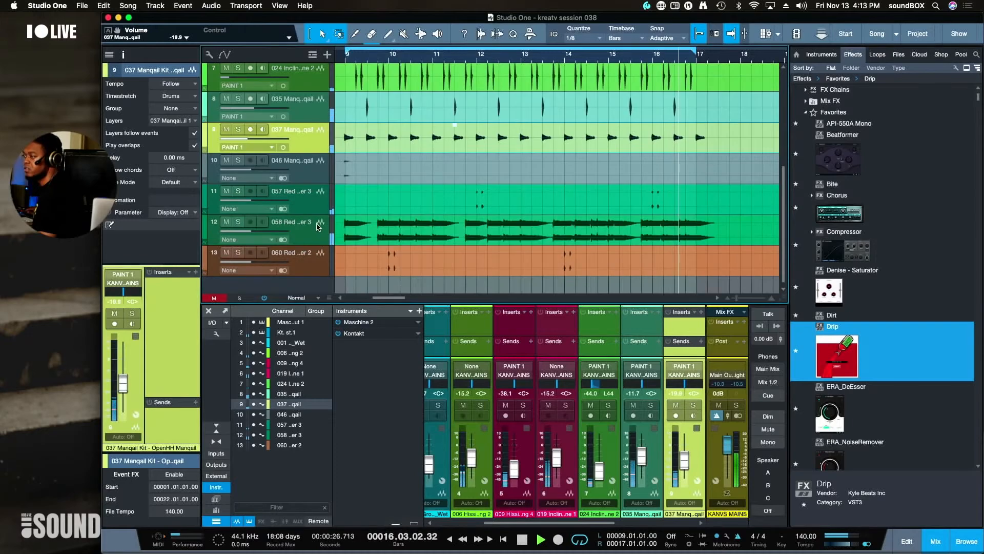
left_click(238, 222)
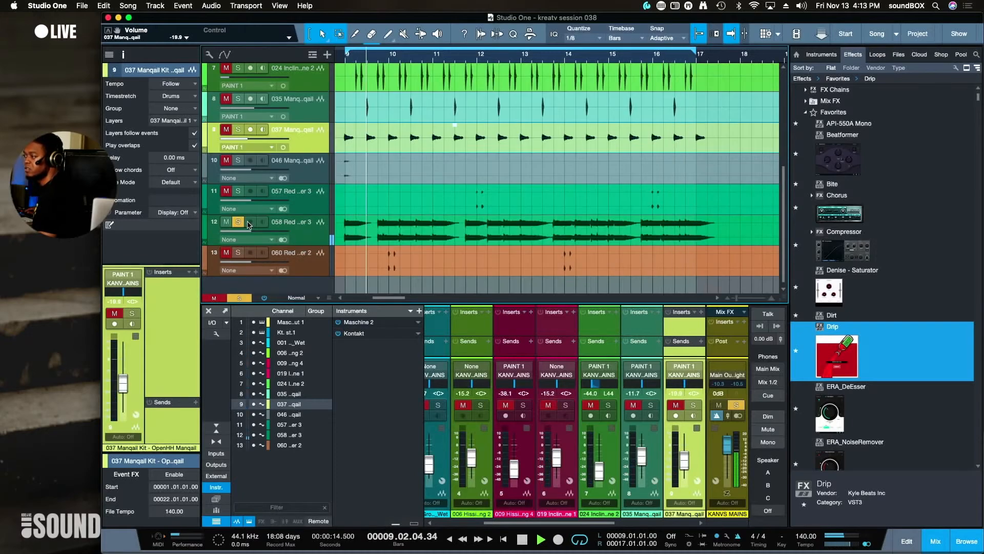
left_click(283, 240)
left_click(303, 241)
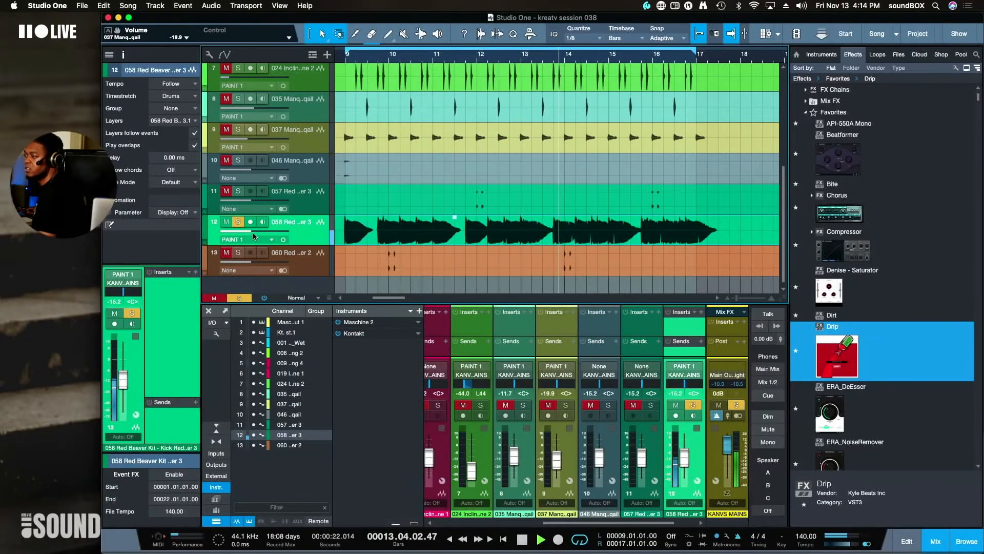
left_click_drag(251, 229, 246, 231)
left_click(240, 225)
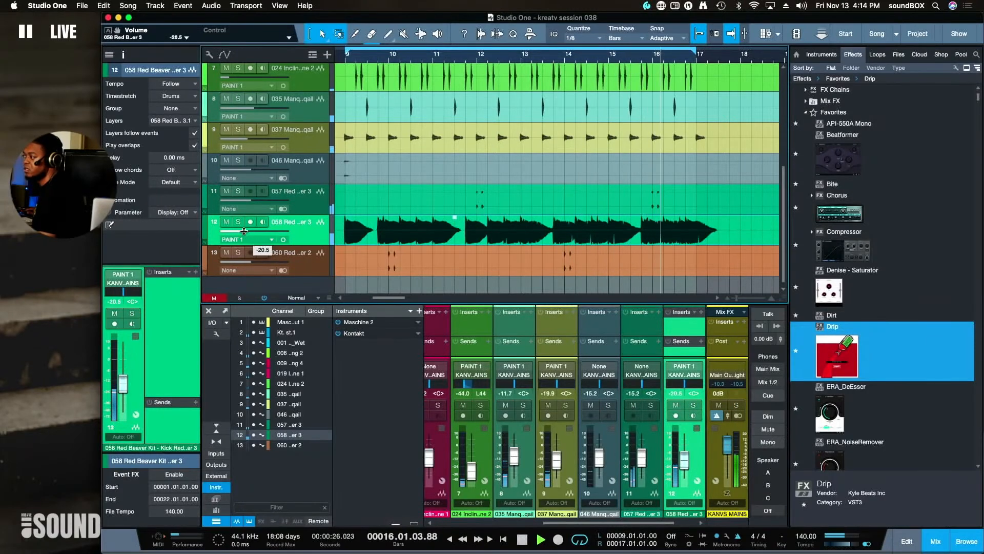
Solo the 060 Red Beaver Kit perc track during playback and lower its level to -22.8 dB
scroll(312, 233, "down", 1)
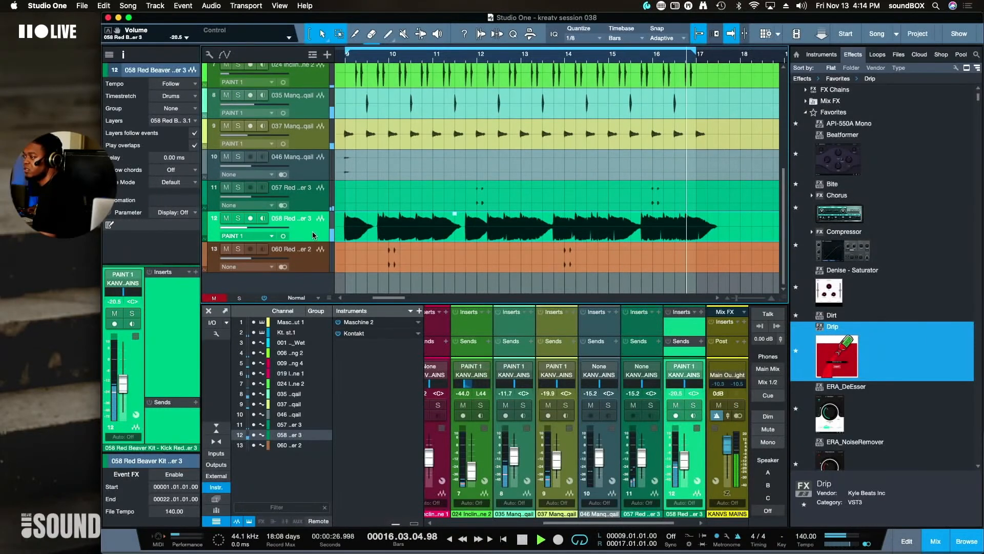
left_click(238, 250)
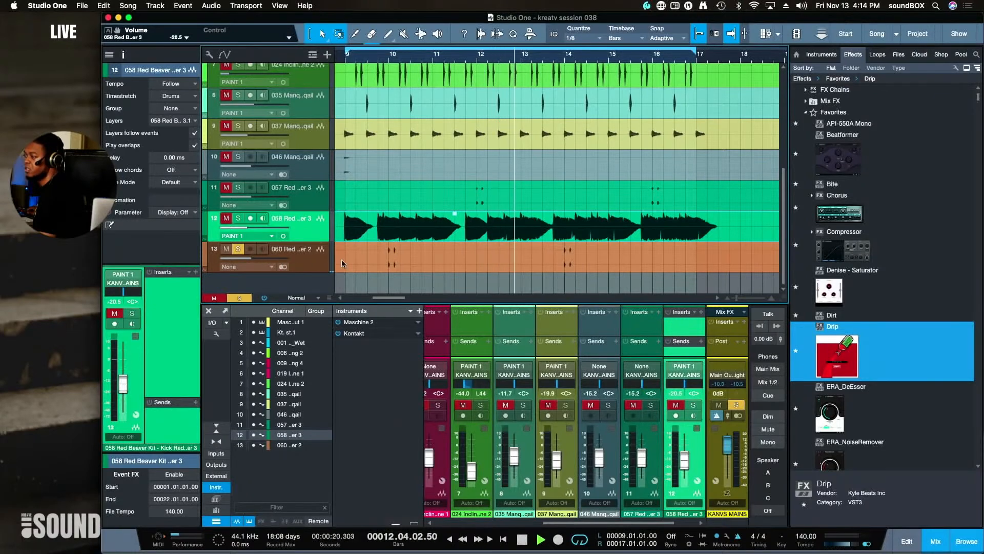
left_click(367, 262)
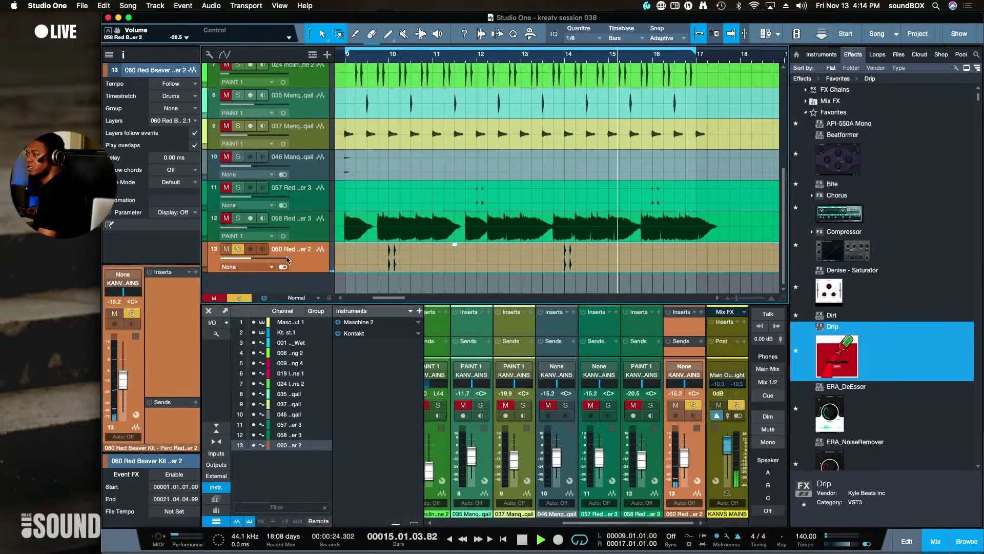
left_click_drag(249, 260, 240, 260)
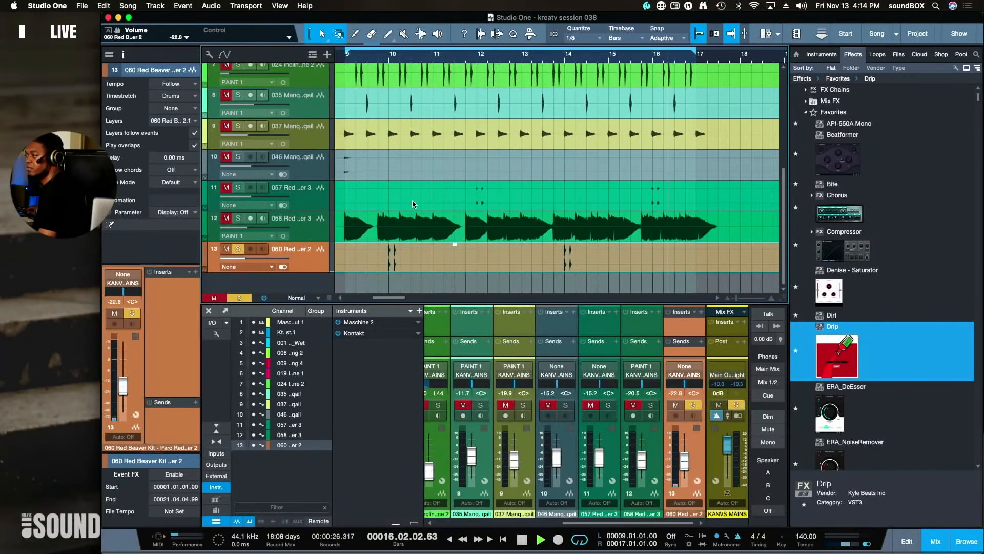
Lower the 057 Red Beaver Kit ClosedHH track to -26.5 dB, unsolo the perc track to hear the full mix, and stop playback
left_click(317, 208)
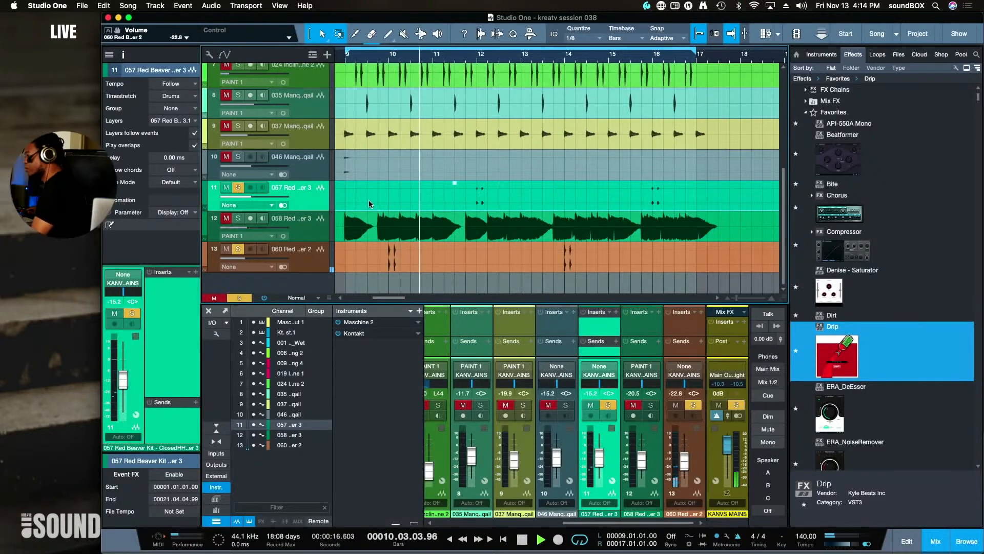
key("m")
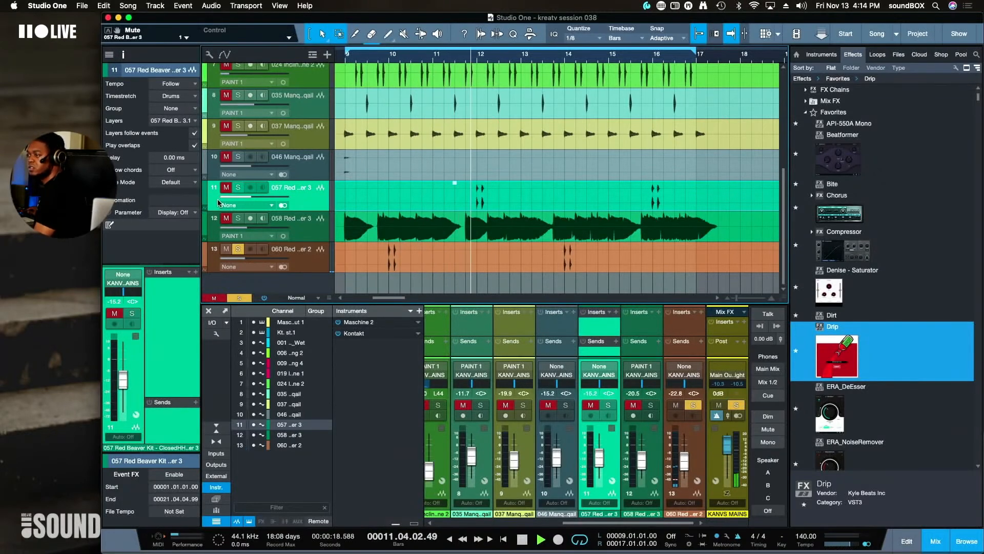
left_click_drag(245, 199, 238, 199)
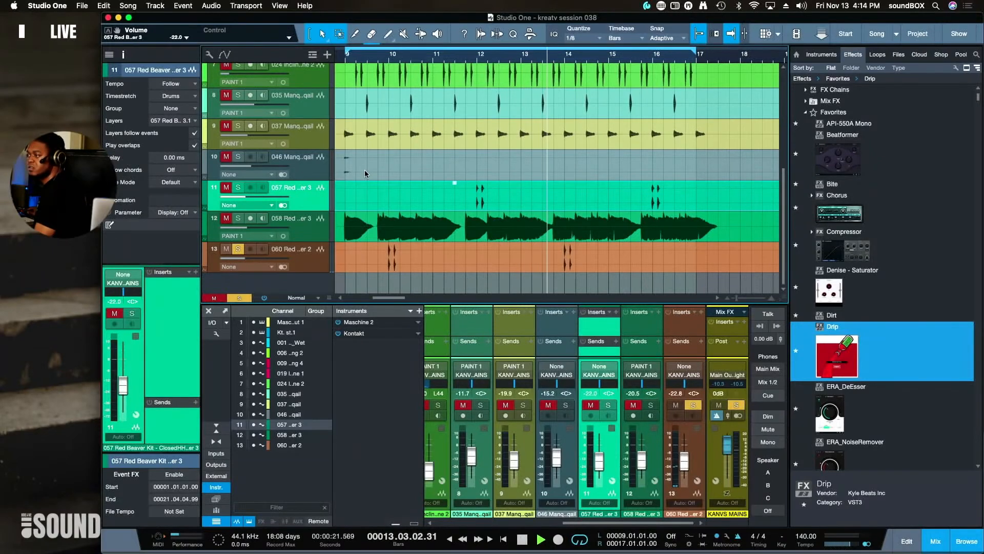
left_click(238, 250)
left_click(226, 187)
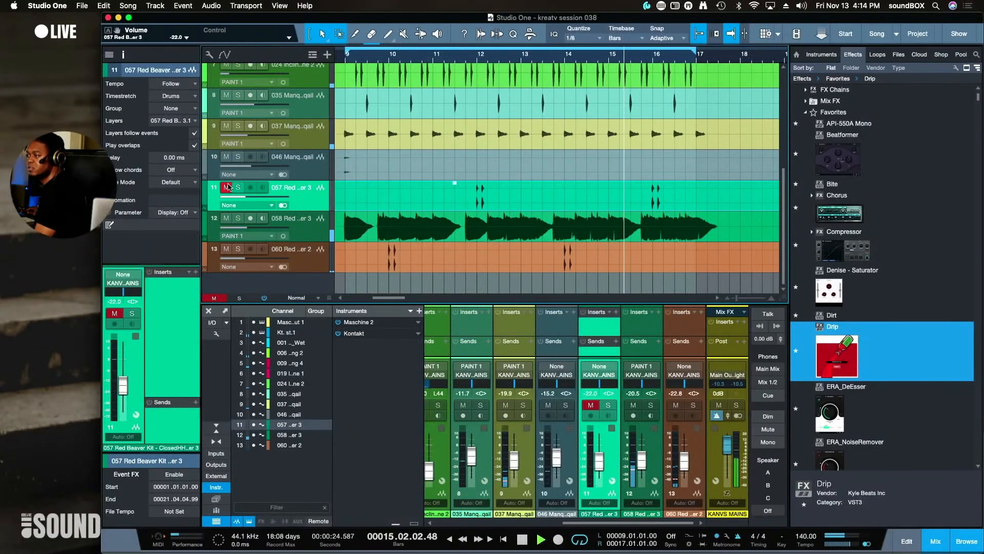
left_click_drag(237, 195, 242, 206)
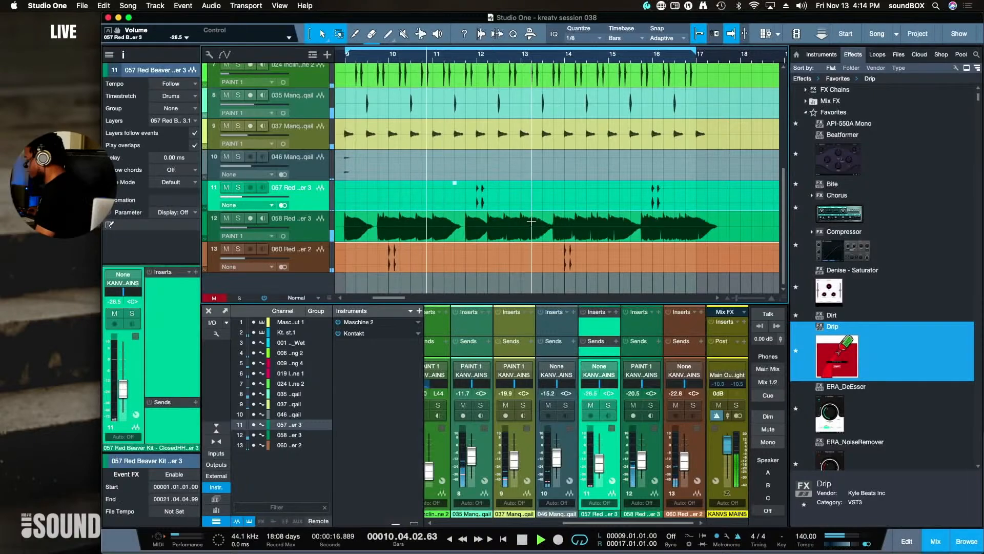
key("space")
scroll(534, 217, "down", 1)
scroll(535, 217, "down", 1)
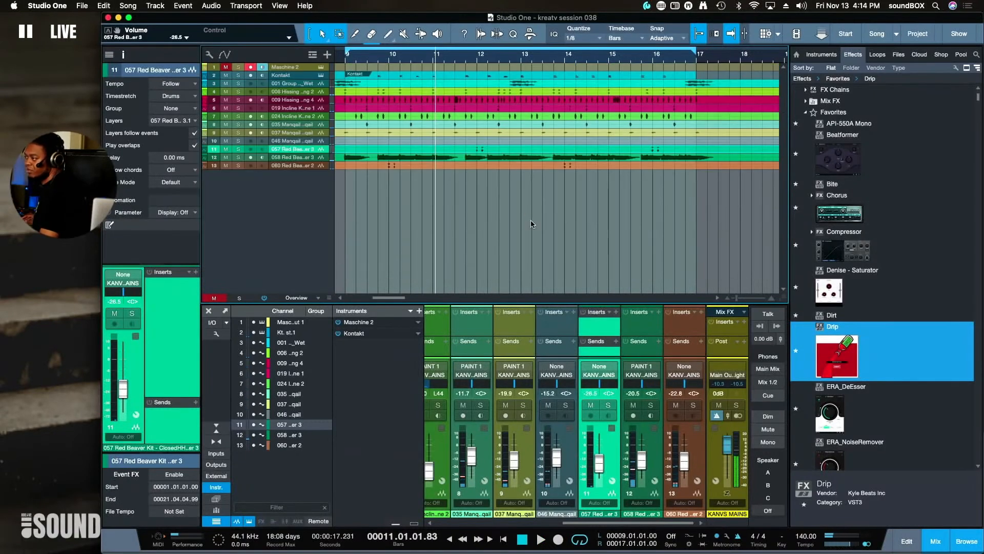
scroll(534, 217, "up", 2)
scroll(534, 217, "down", 2)
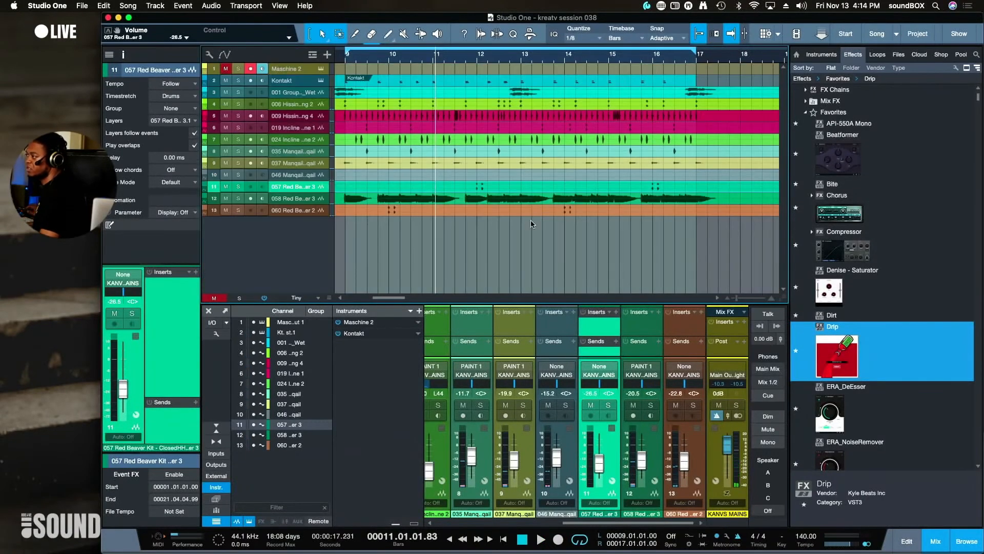
scroll(529, 219, "left", 5)
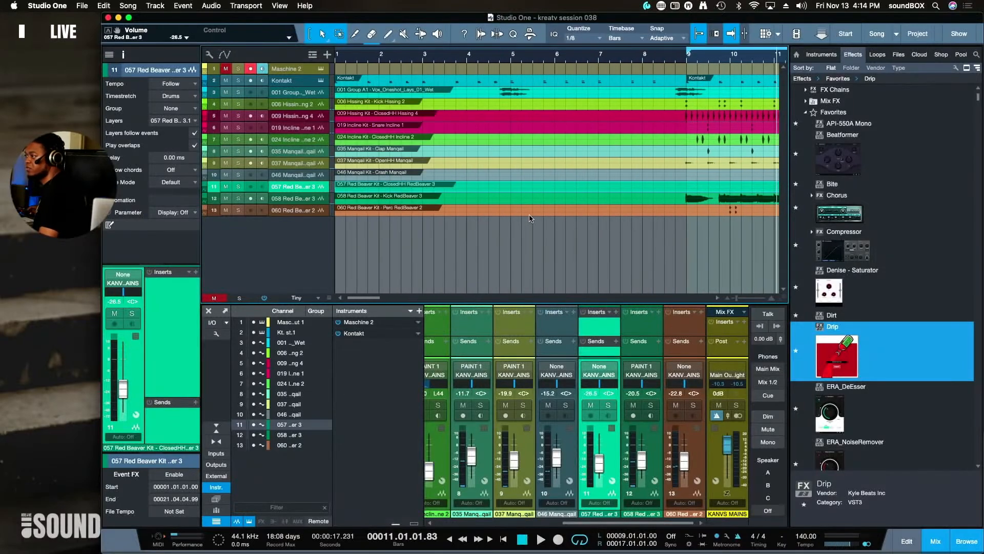
left_click_drag(566, 237, 544, 100)
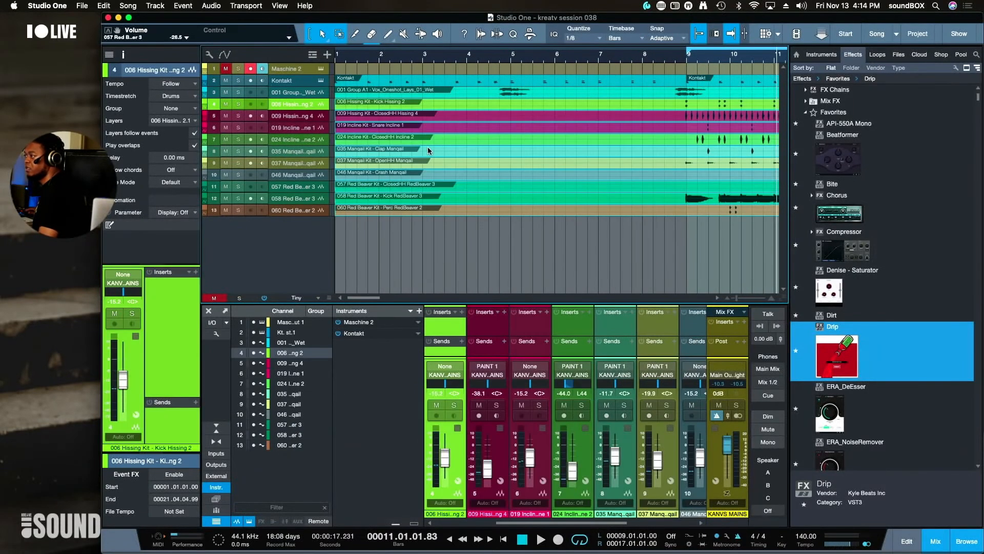
left_click(676, 106)
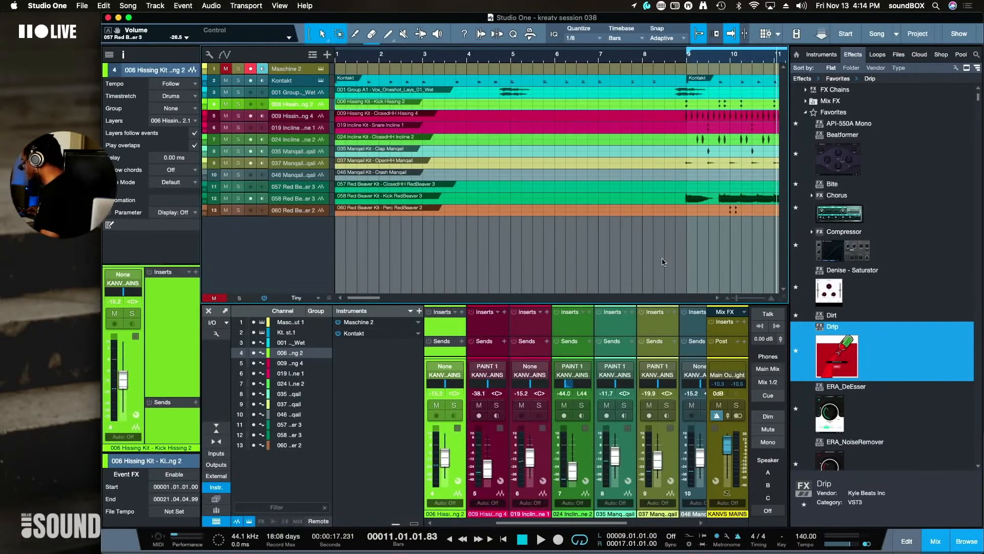
scroll(666, 254, "up", 2)
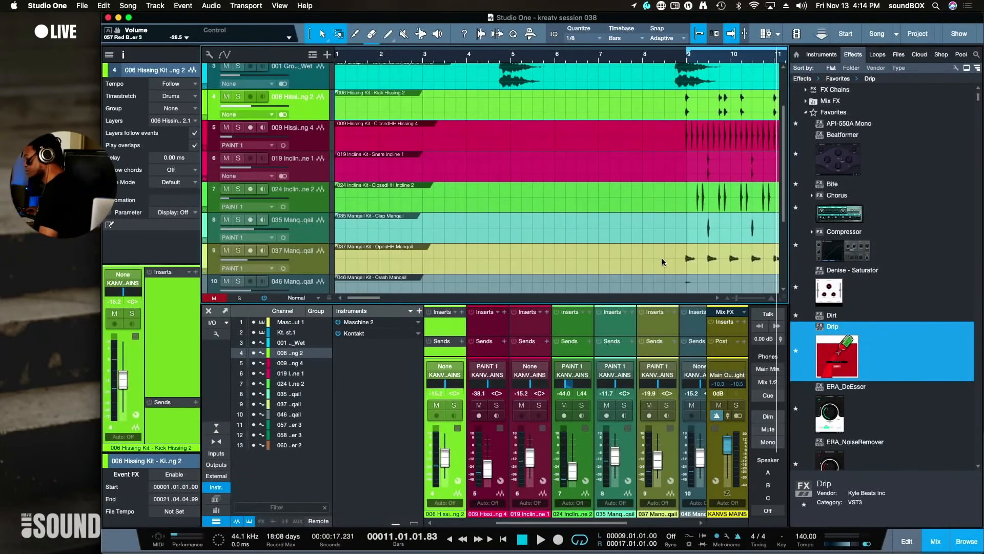
Pack all the exported audio tracks, from 001 Group A1 Vox to 060 Red Beaver Kit Perc, into one folder track
key("F3")
left_click_drag(675, 491, 651, 154)
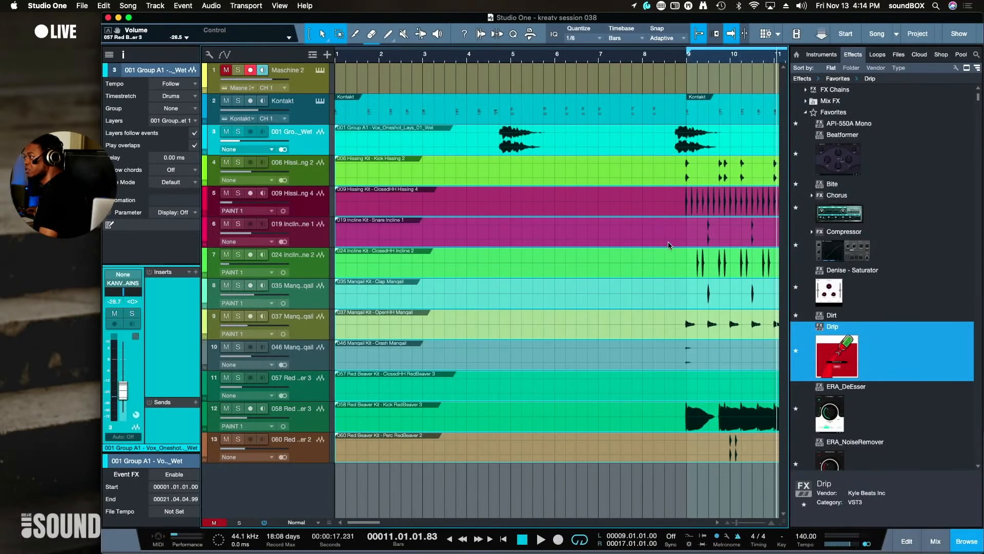
left_click(673, 490)
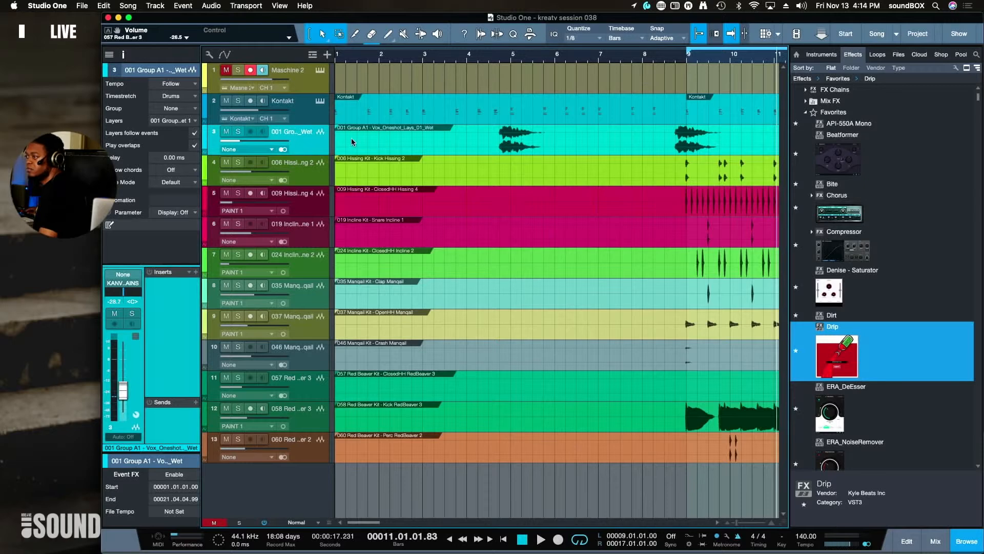
left_click(312, 459, "shift")
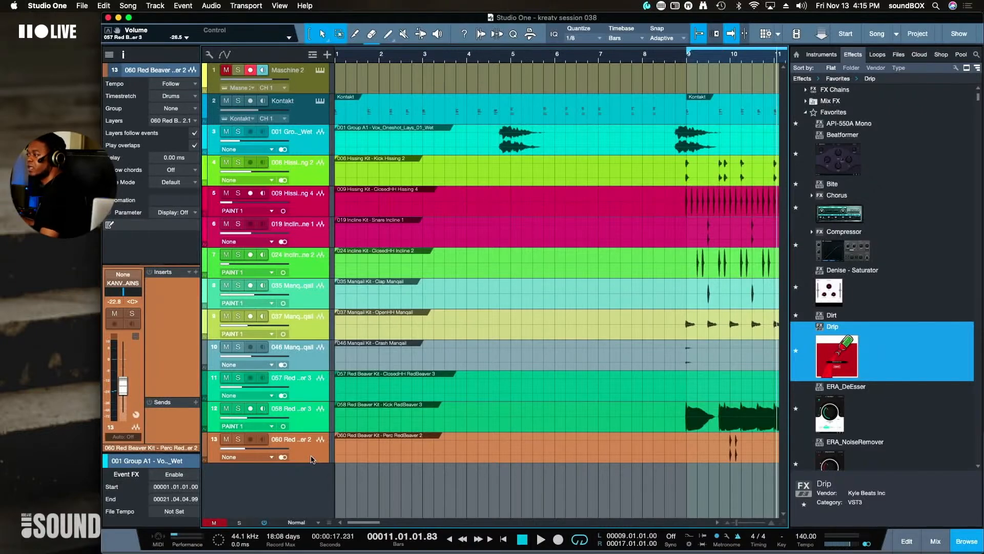
key("shift+f")
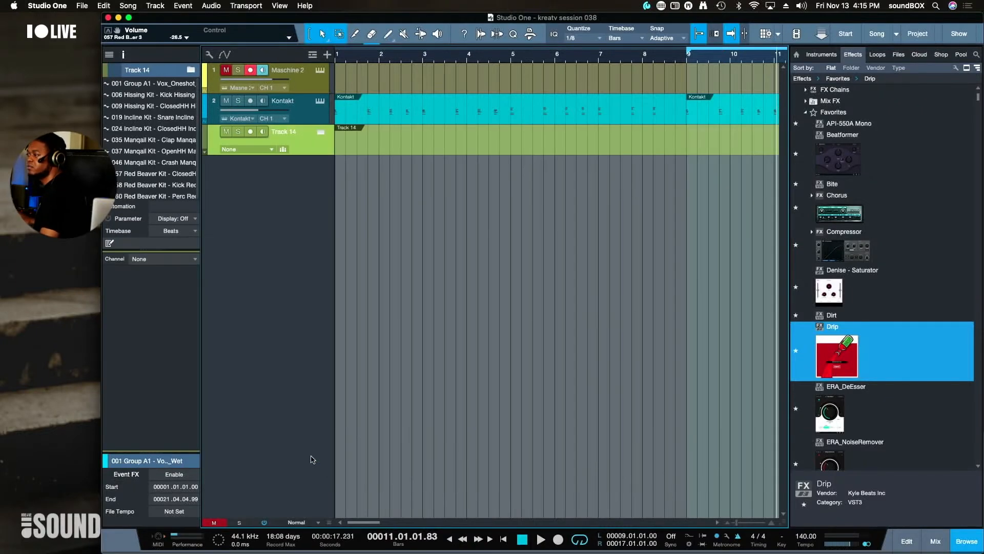
Add a bus channel for the folder track, then add a second bus channel and assign the folder to it
left_click(272, 150)
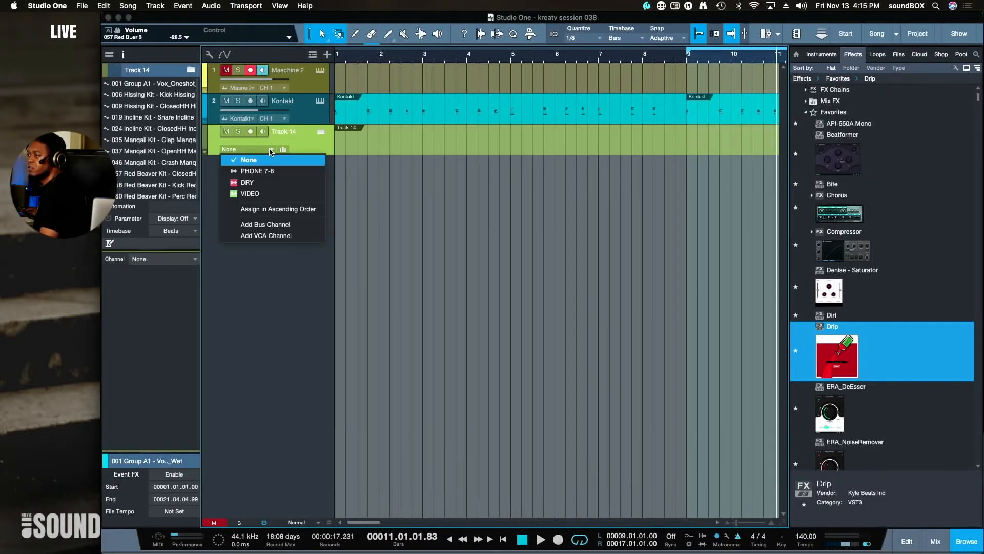
left_click(273, 225)
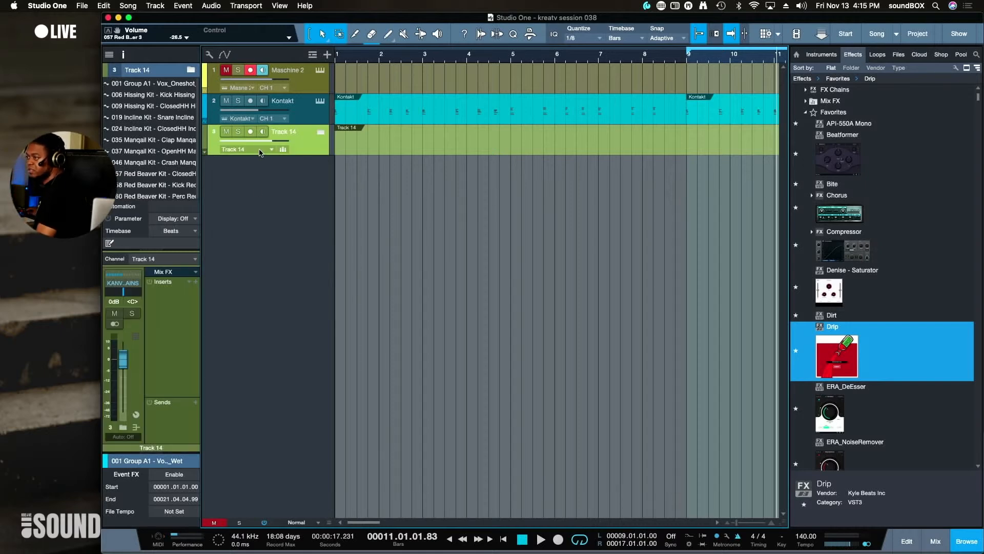
left_click(260, 150)
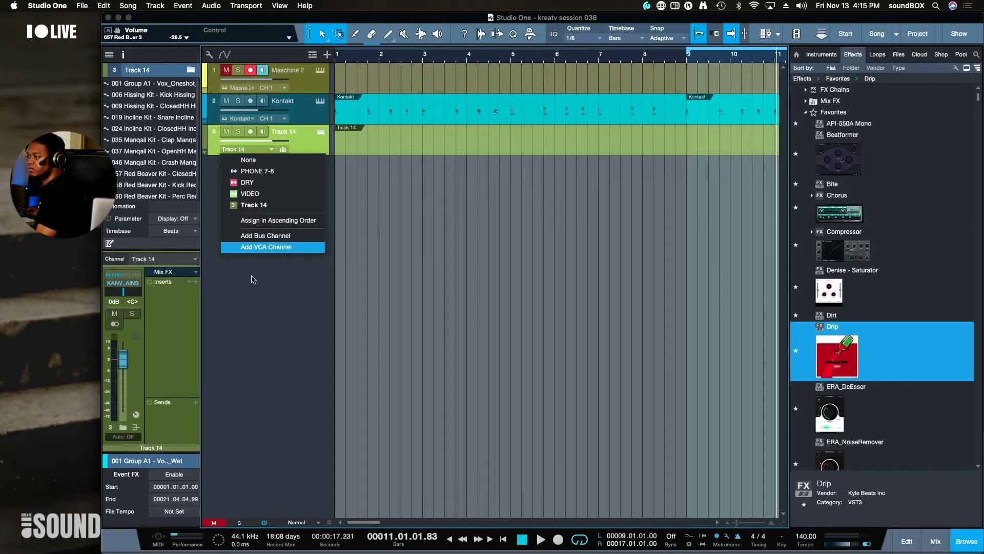
left_click(264, 237)
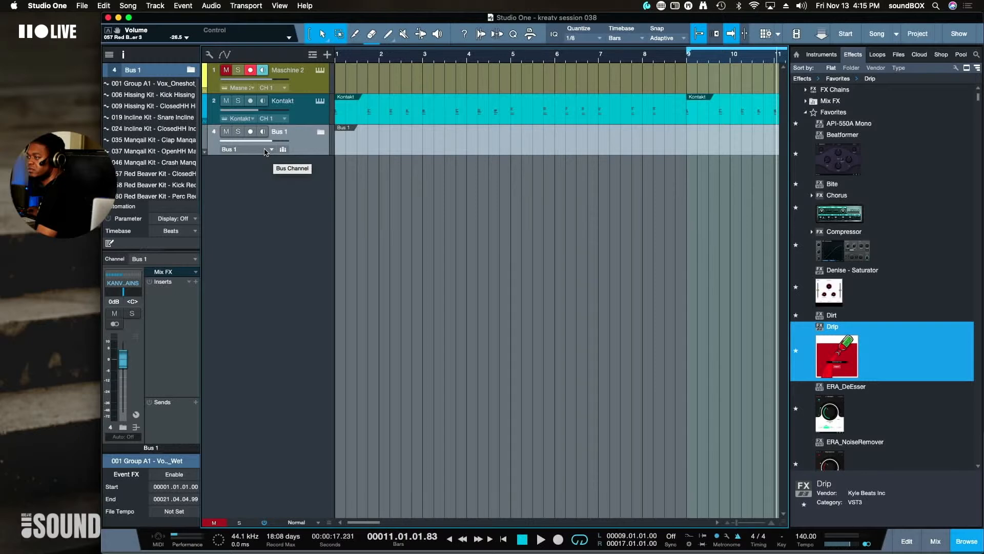
left_click(265, 150)
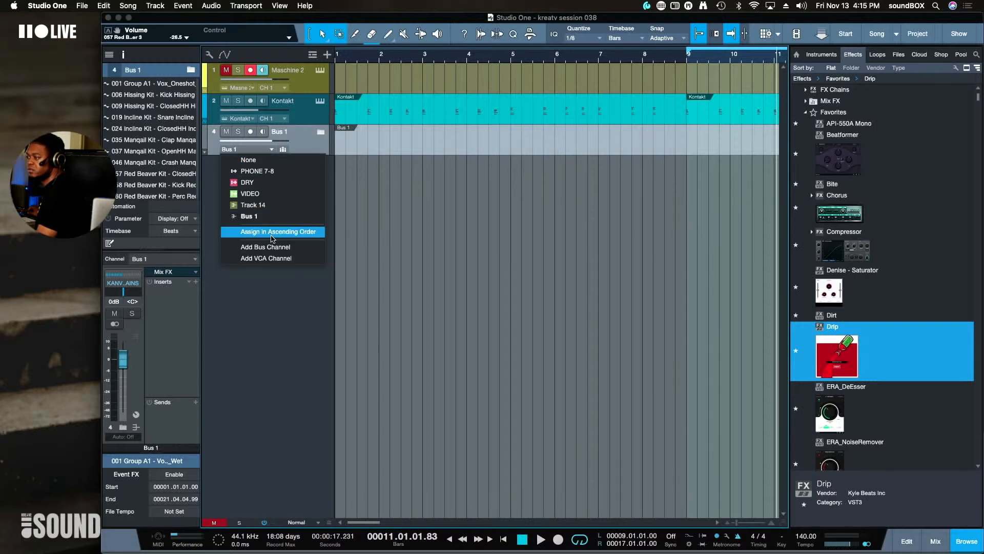
Rename the folder track MASCHINE EXPORT, group its tracks, and expand it to show them
left_click(283, 135)
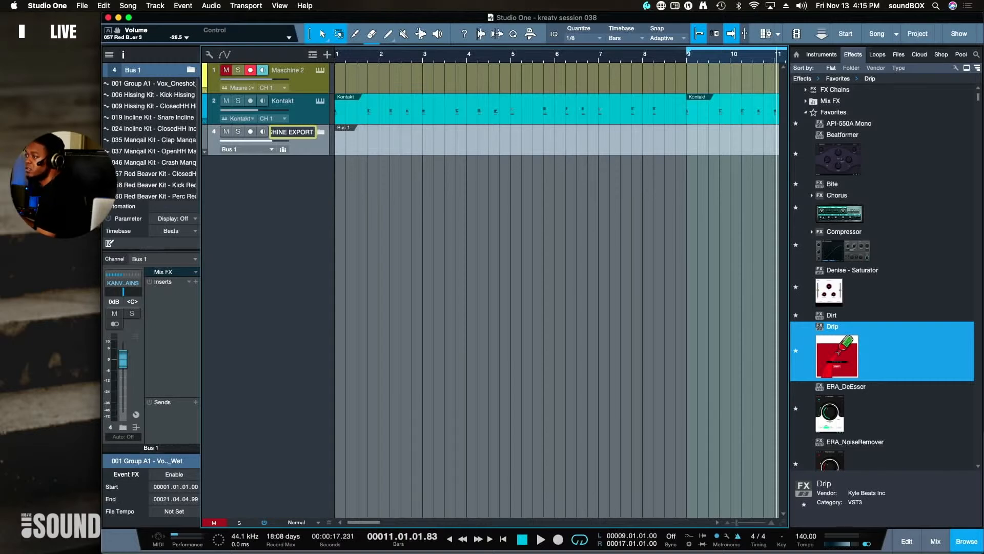
key("Return")
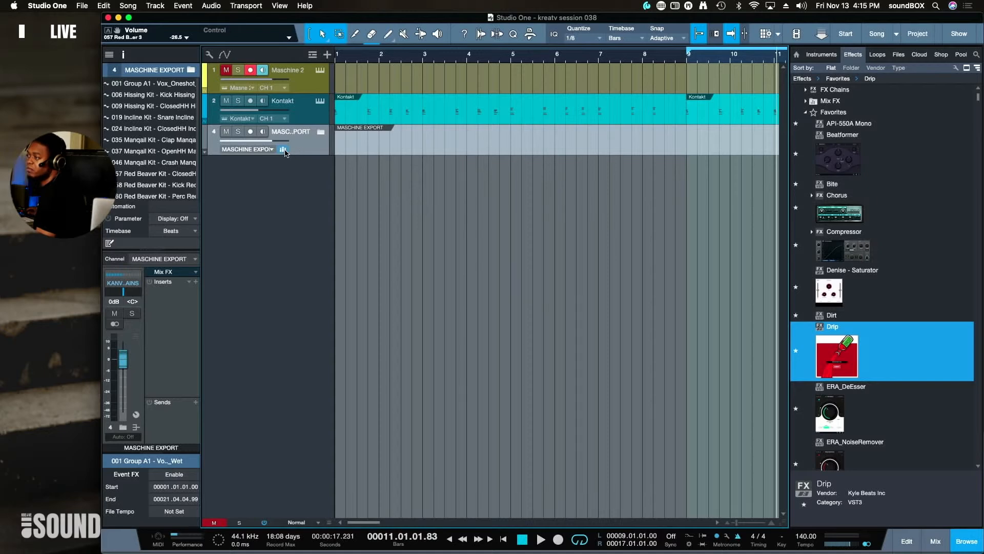
left_click(319, 133)
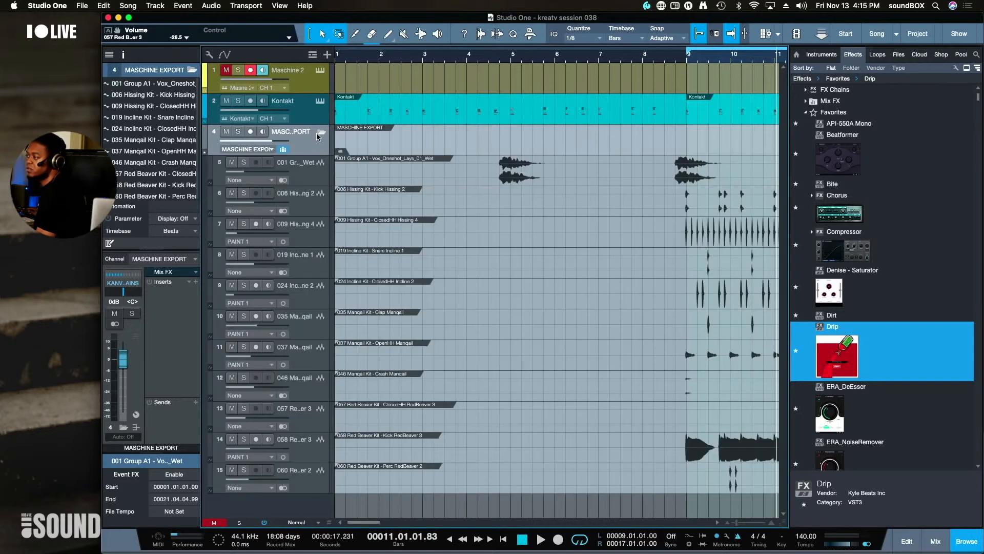
Split all the grouped events in the MASCHINE EXPORT folder at bar 8.03, just before the drums start
left_click(641, 208)
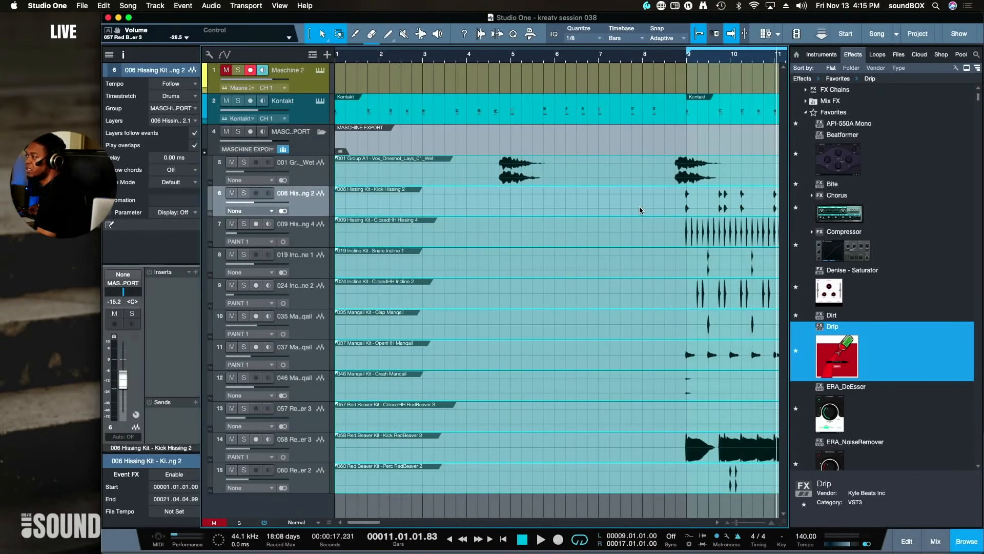
scroll(639, 207, "right", 5)
scroll(609, 221, "left", 5)
left_click(664, 205, "alt")
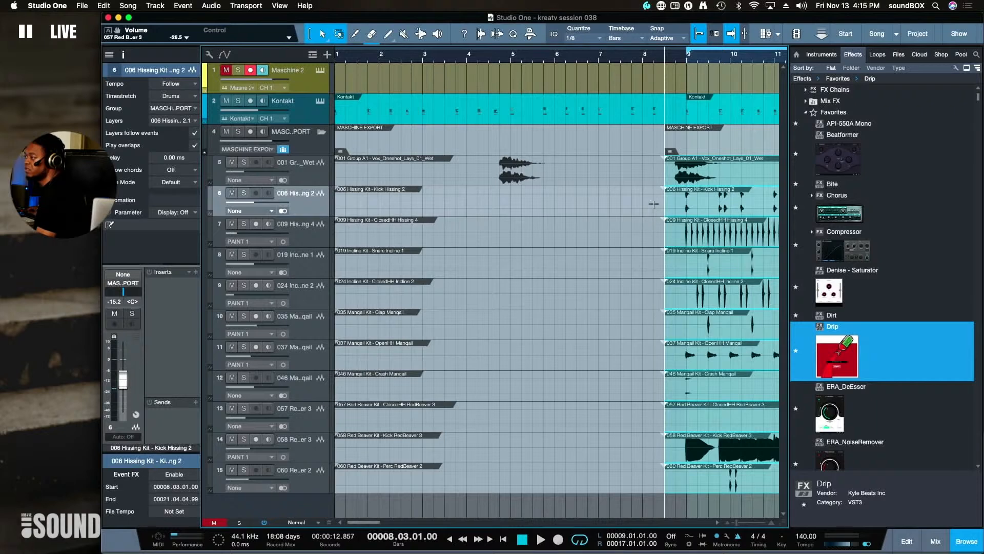
Ungroup the folder and delete the empty drum events before the split, keeping the 001 Group A1 vox event
left_click(644, 205)
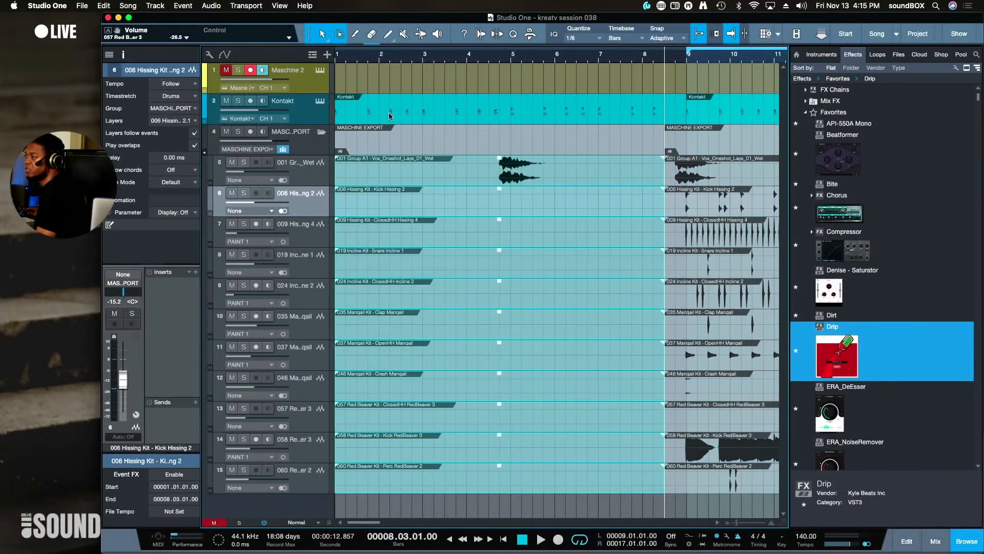
left_click(589, 169)
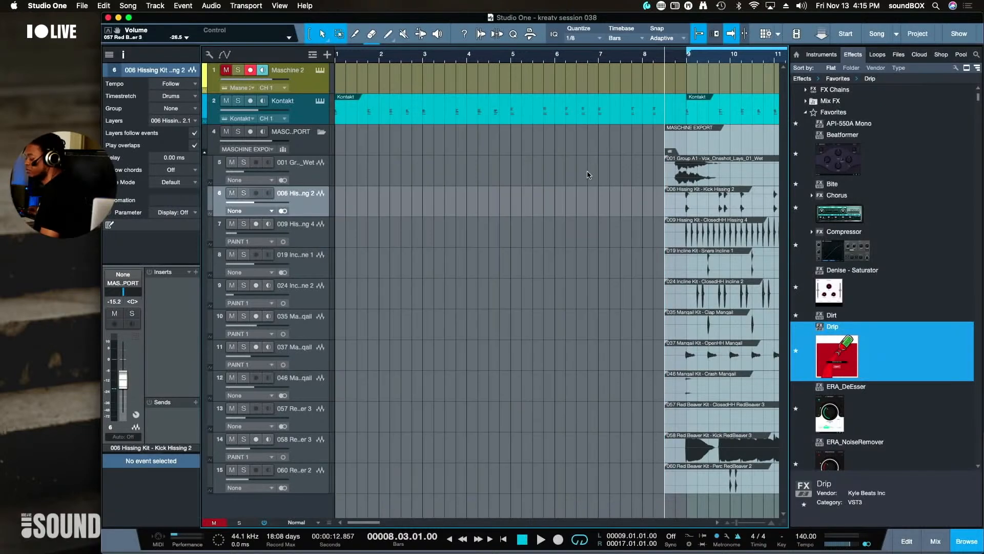
key("super+z")
left_click(586, 173, "shift")
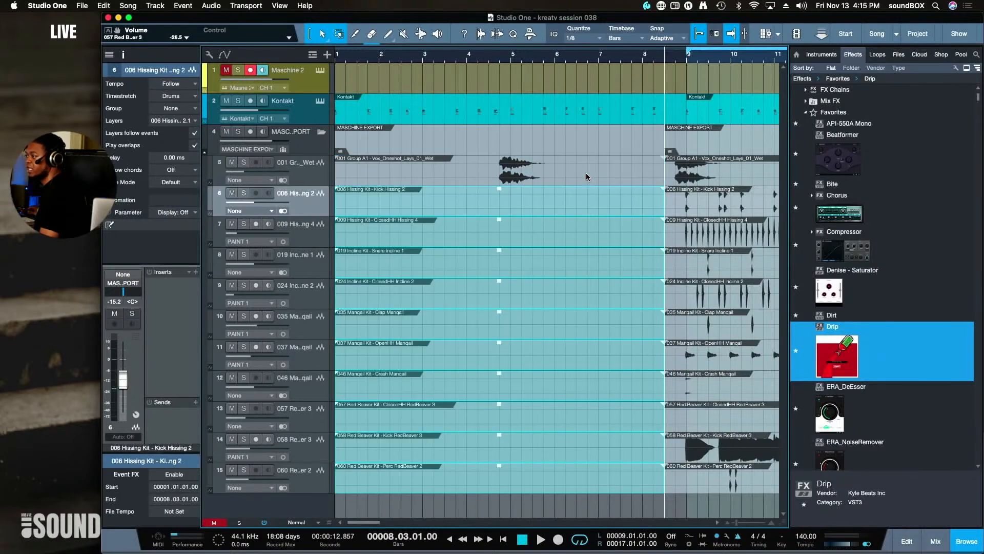
key("Delete")
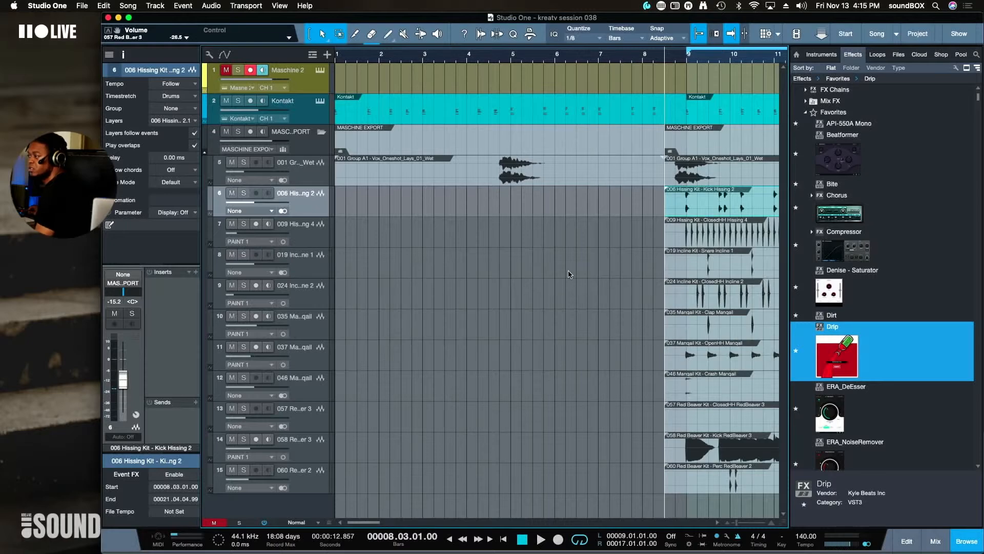
Regroup the folder tracks, cut off and delete everything after bar 19, and shorten the remaining second-section events to end at bar 17
key("w")
key("w")
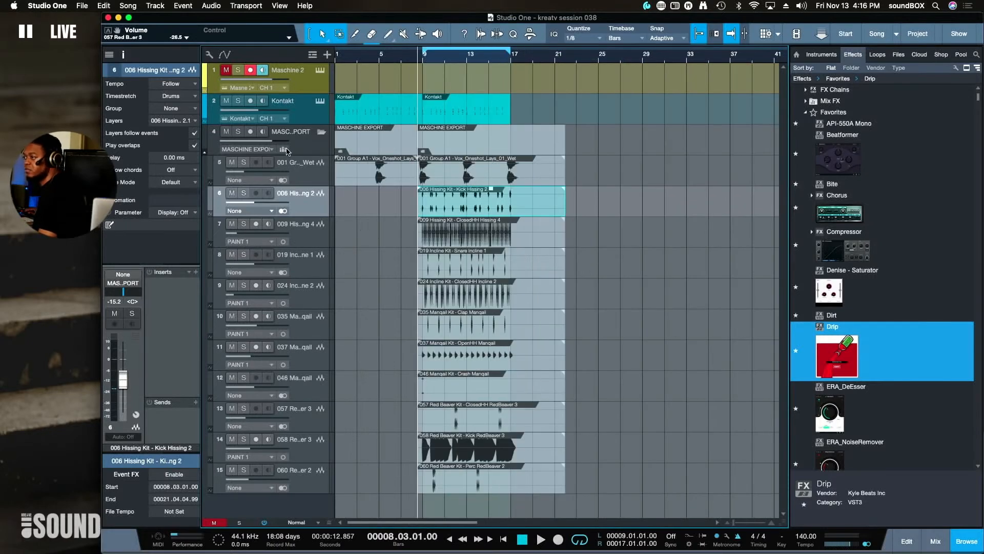
left_click(549, 241)
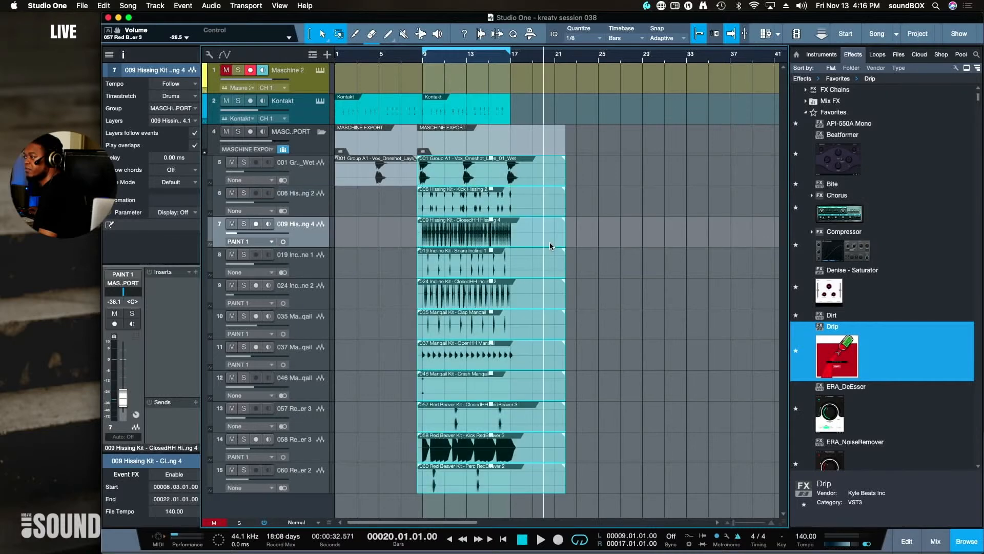
left_click(532, 169, "alt")
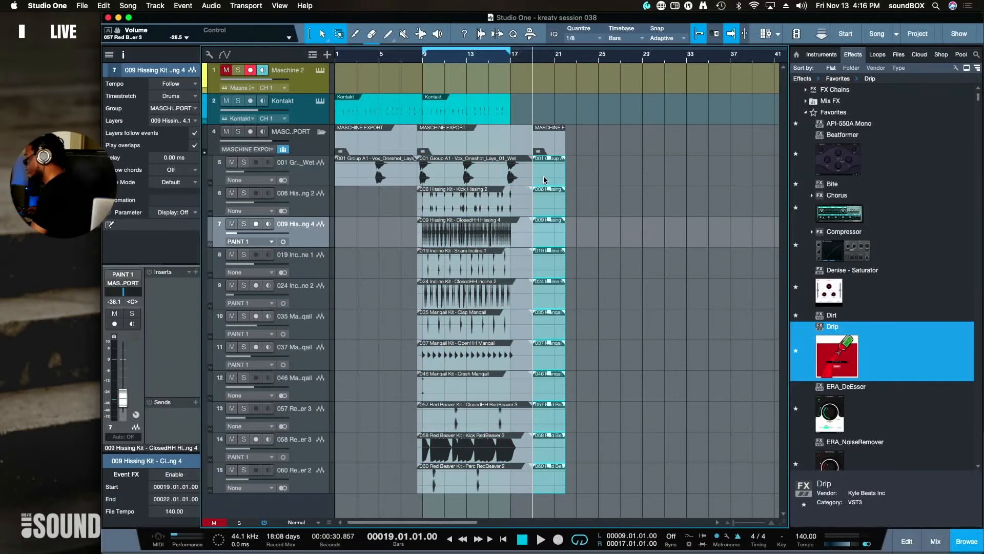
key("Delete")
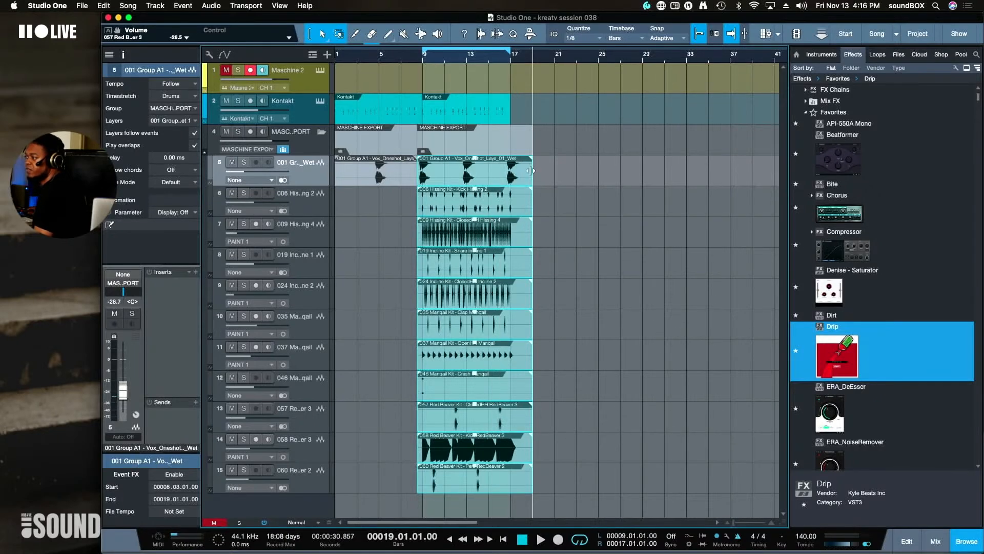
left_click_drag(532, 170, 510, 182)
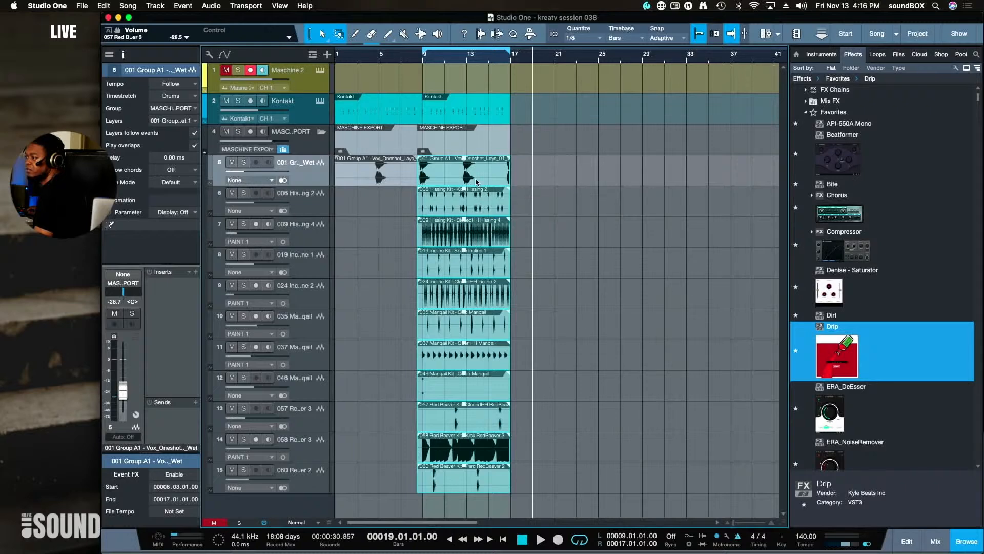
Ungroup the folder tracks, extend the second vox event to bar 19, and trim the first vox event to start at bar 3
left_click(283, 149)
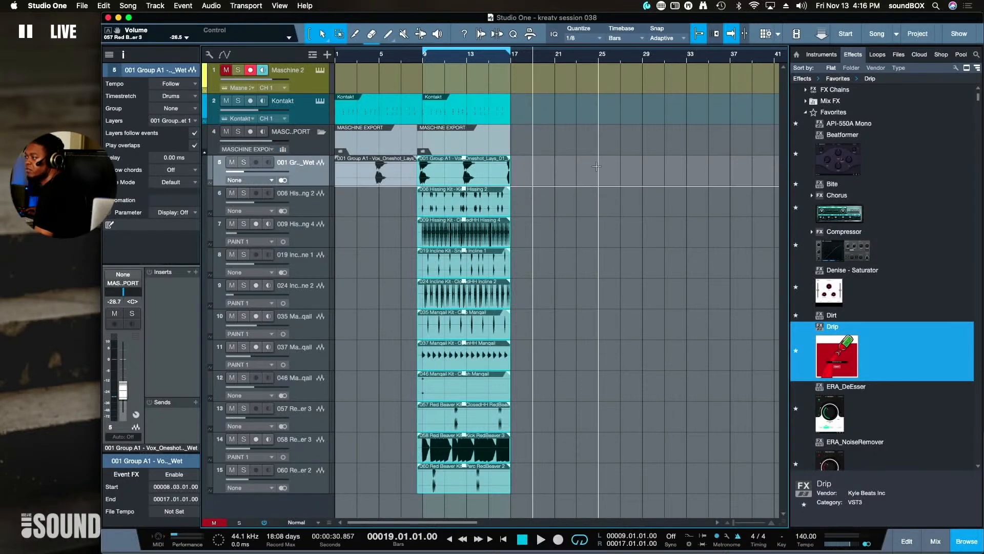
left_click_drag(509, 178, 532, 183)
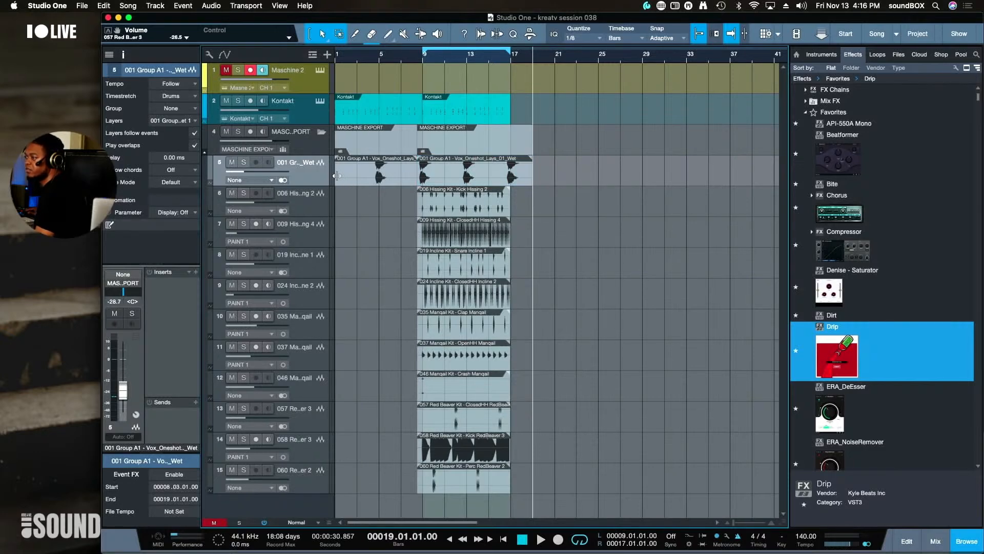
left_click_drag(336, 176, 363, 189)
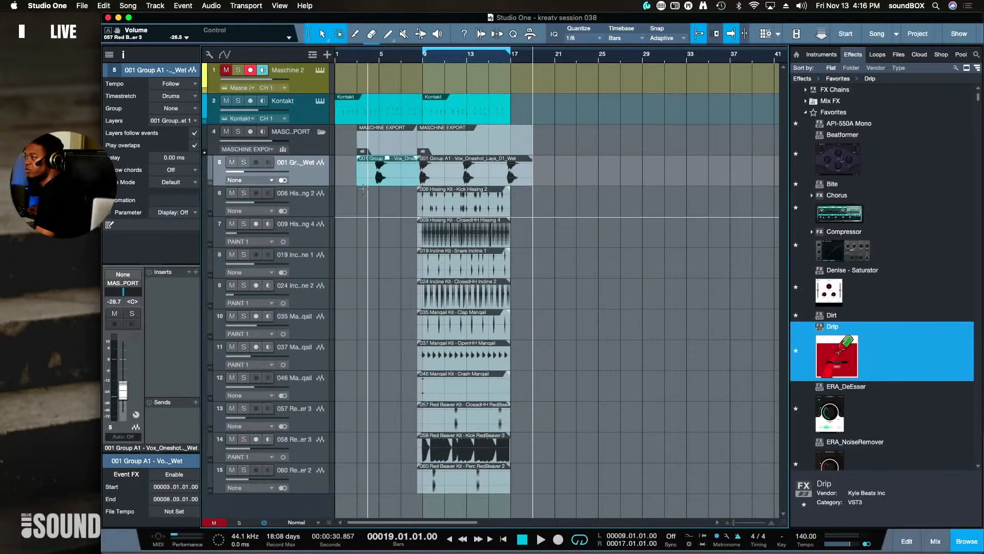
Play the arrangement from bar 9 while collapsing and reopening the MASCHINE EXPORT folder
left_click(424, 59)
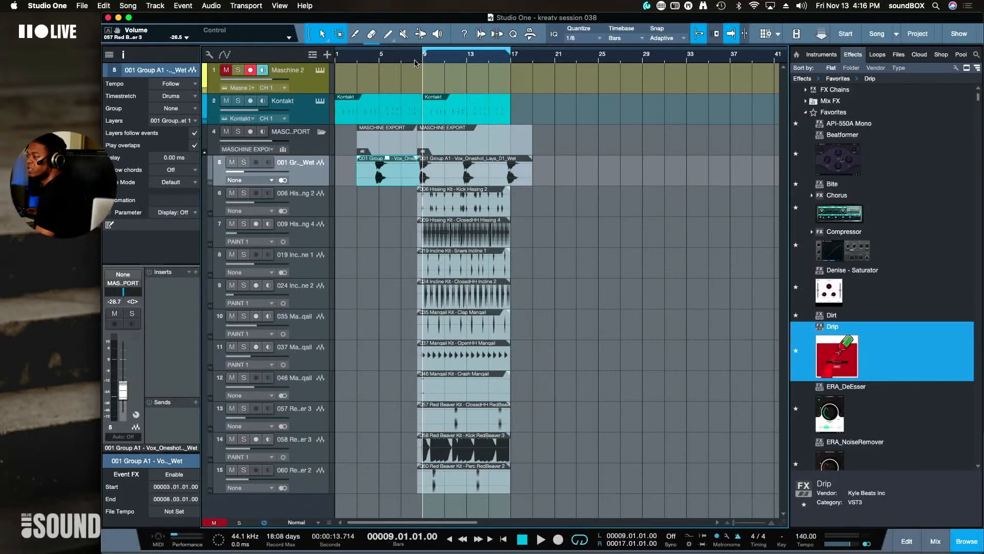
key("space")
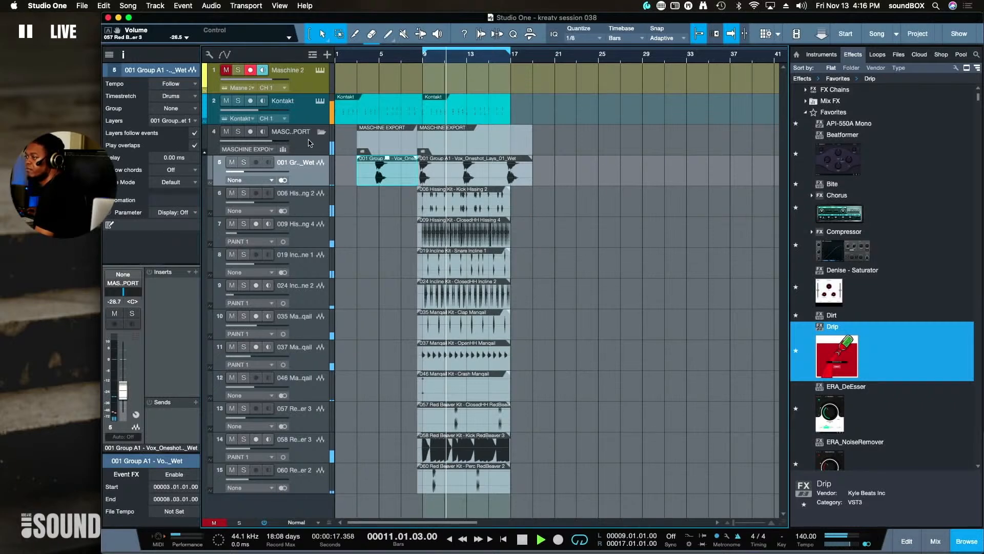
left_click(322, 132)
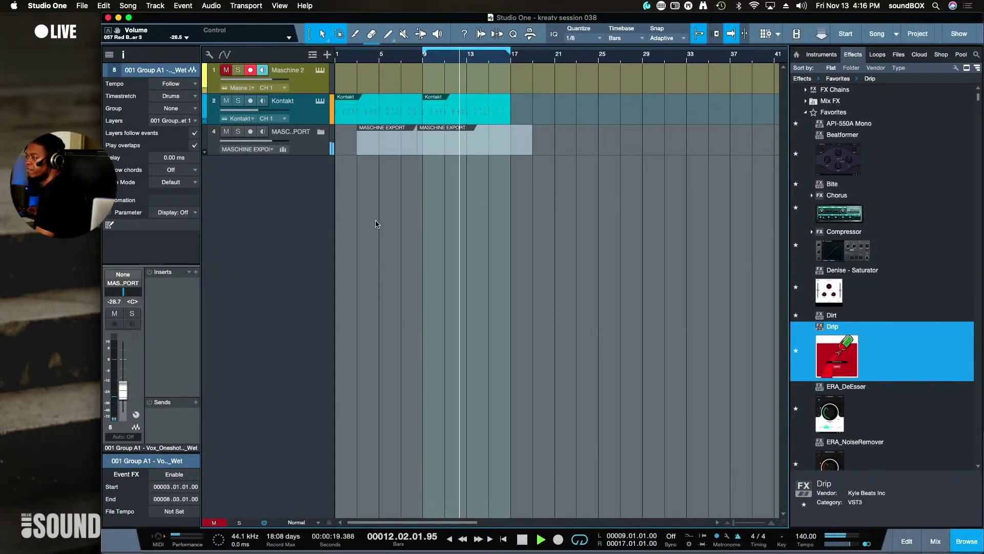
left_click(322, 132)
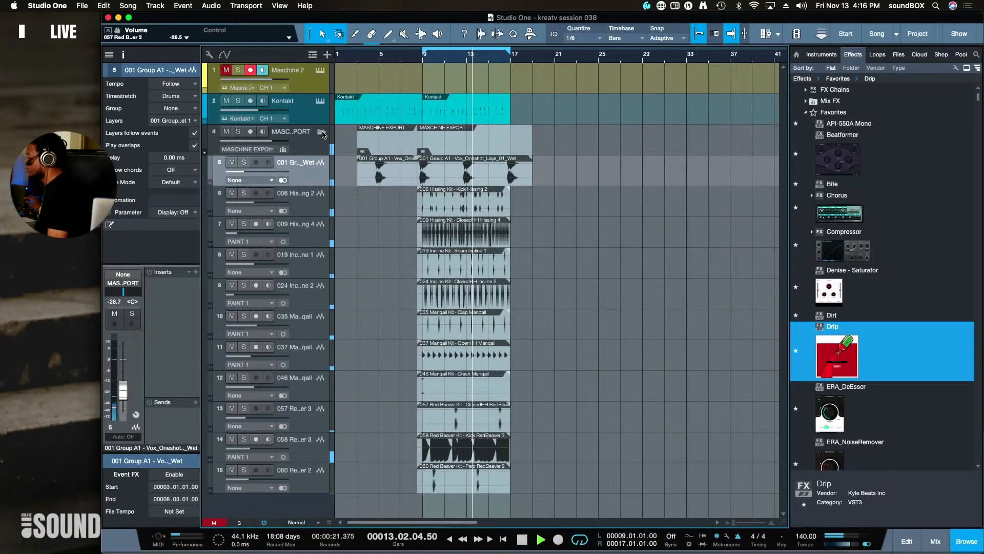
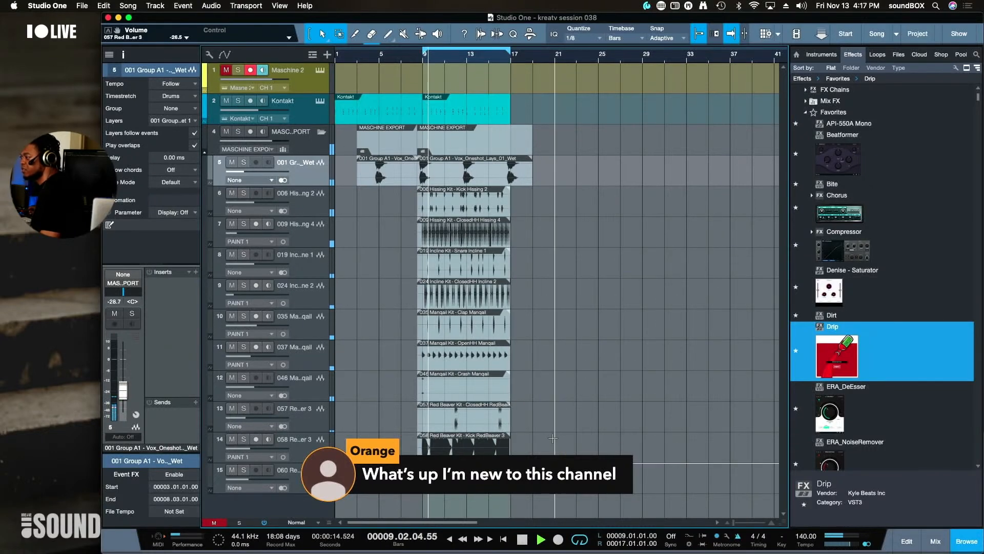
Stop playback and set the track height in the arrangement to Small
key("shift+w")
key("shift+w")
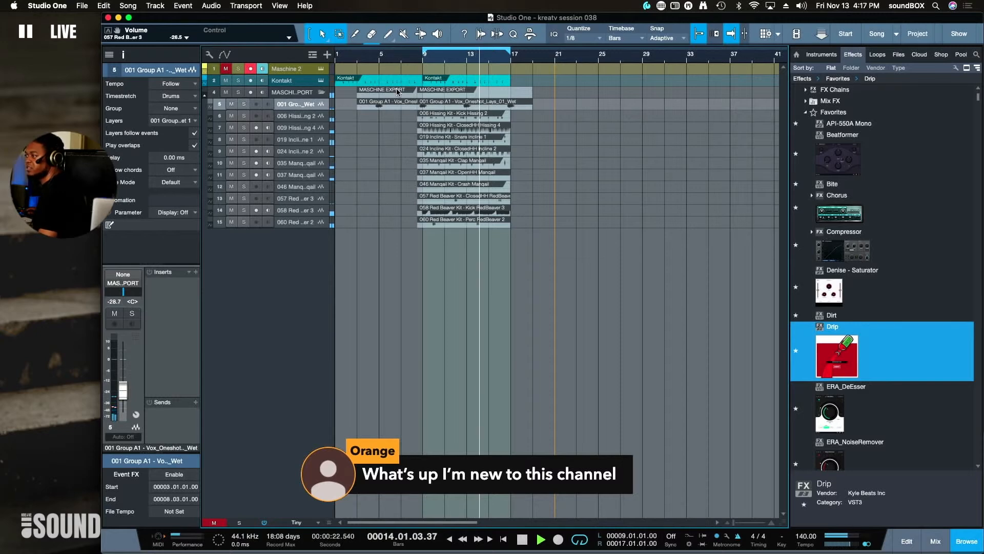
key("space")
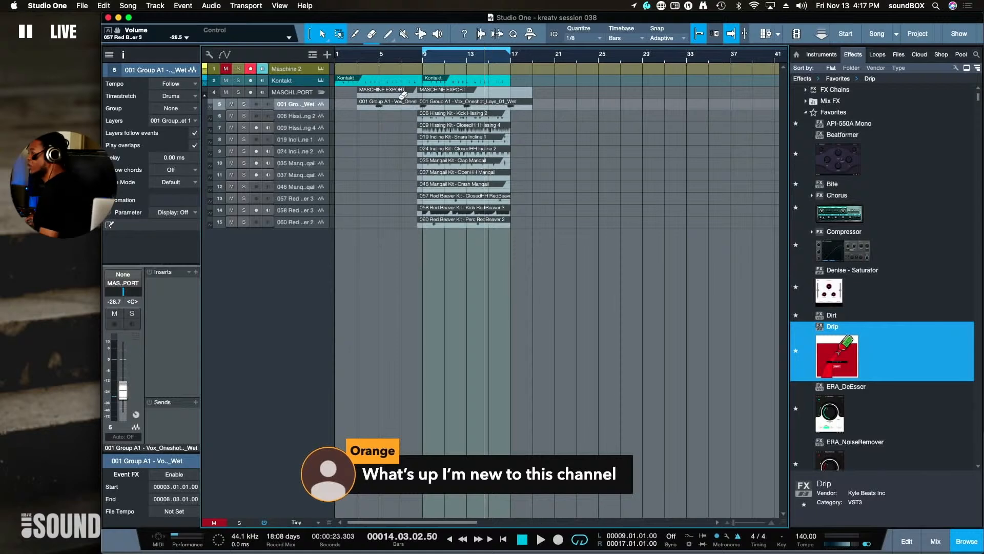
key("shift+e")
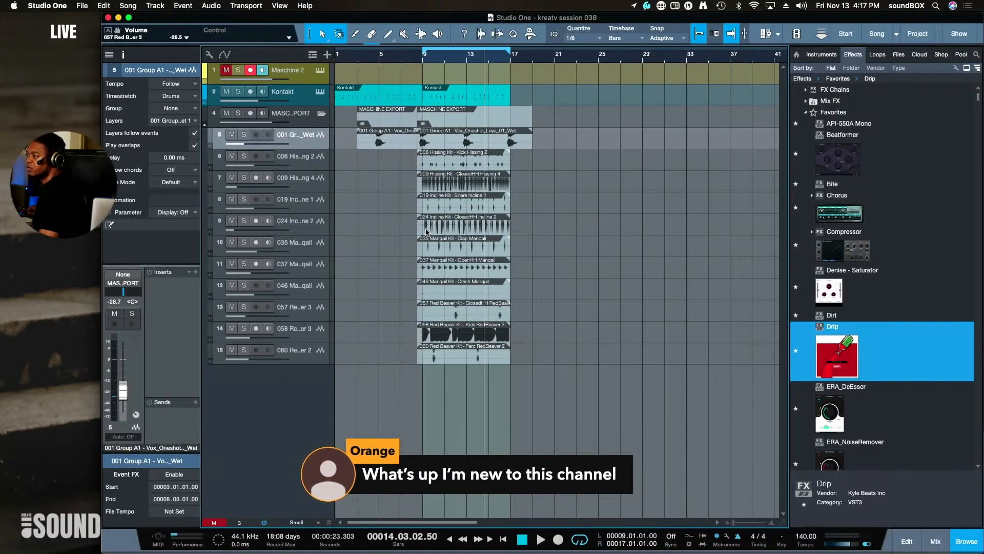
key("e")
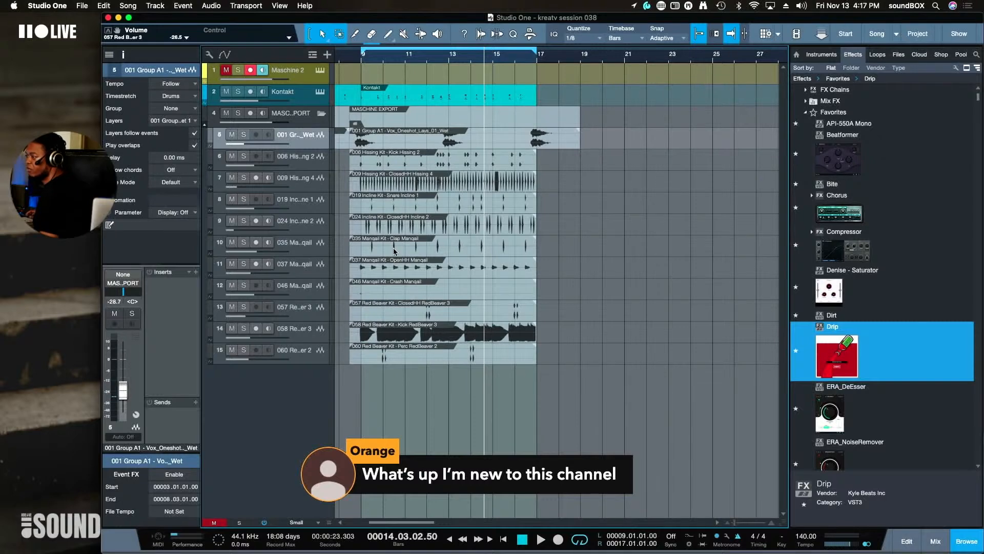
Solo the Red Beaver kick track (track 14) and start playback to hear it alone
scroll(454, 266, "left", 8)
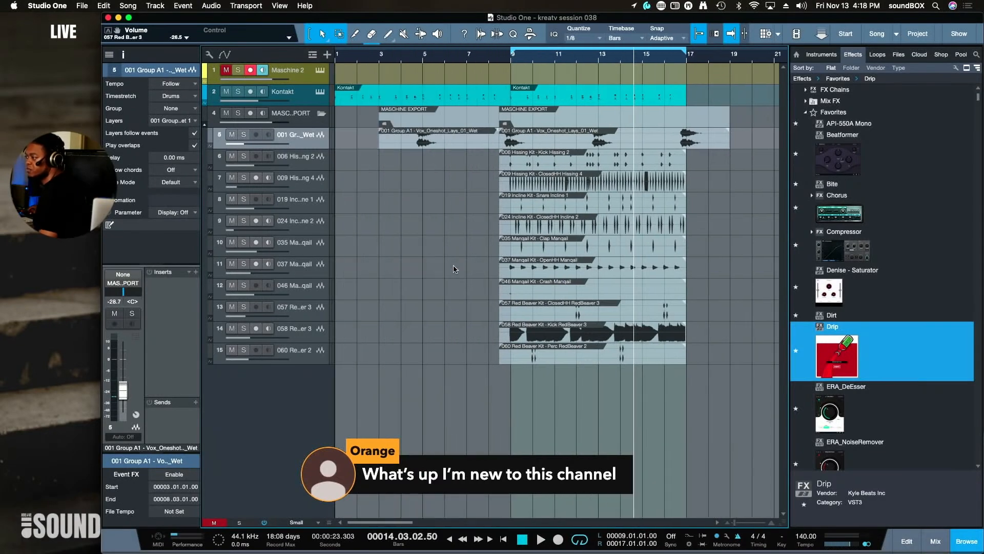
left_click(300, 339)
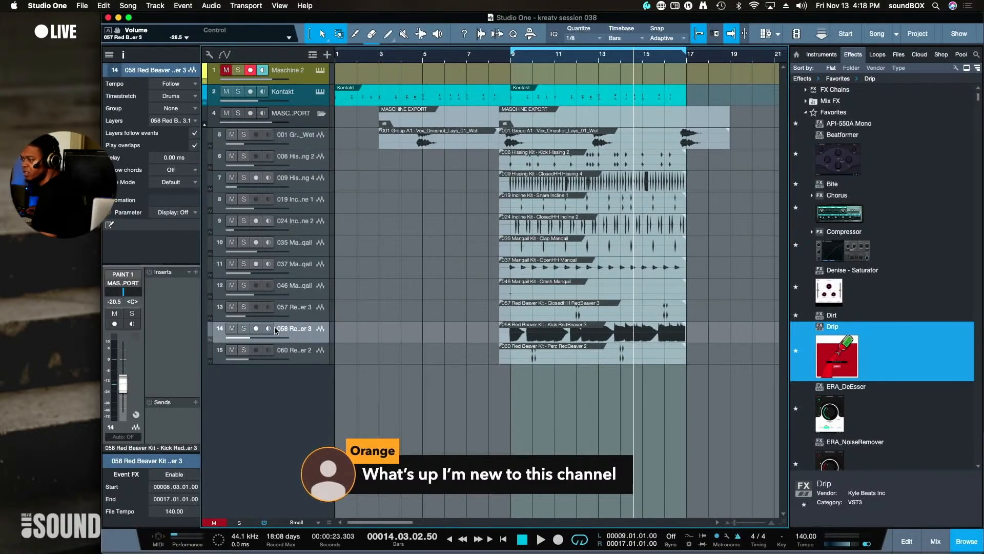
key("s")
key("space")
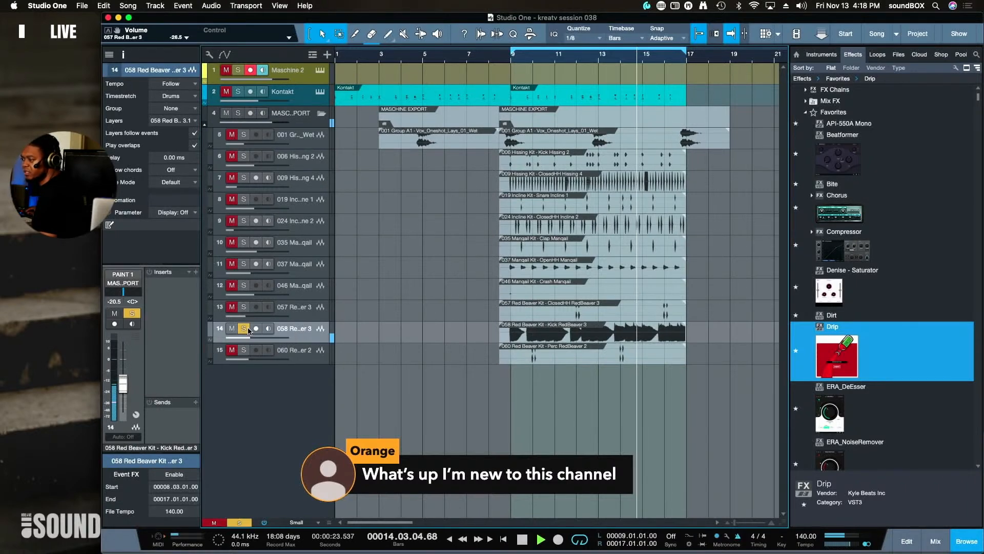
Rename the soloed Red Beaver kick track as BASS 808 and stop playback
double_click(287, 330)
type("81")
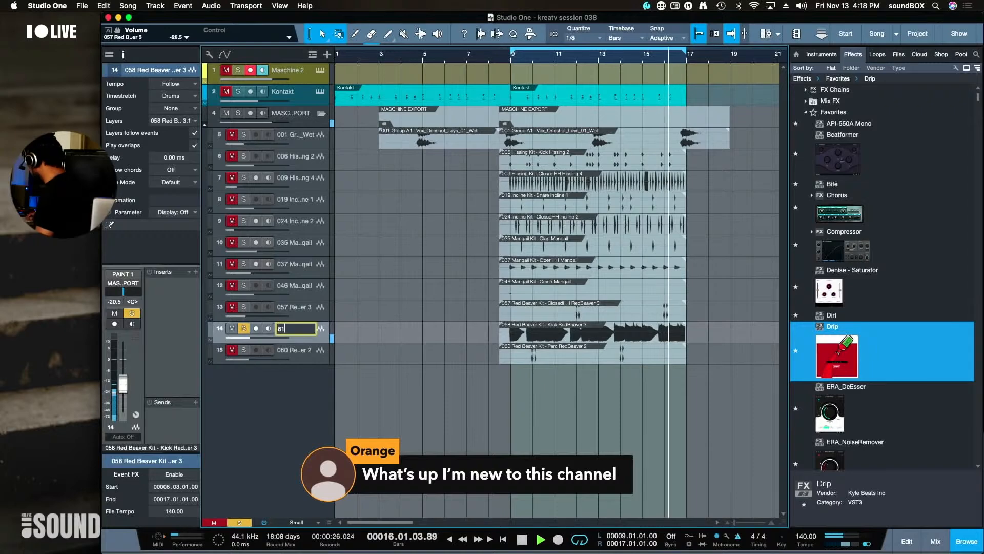
type("08")
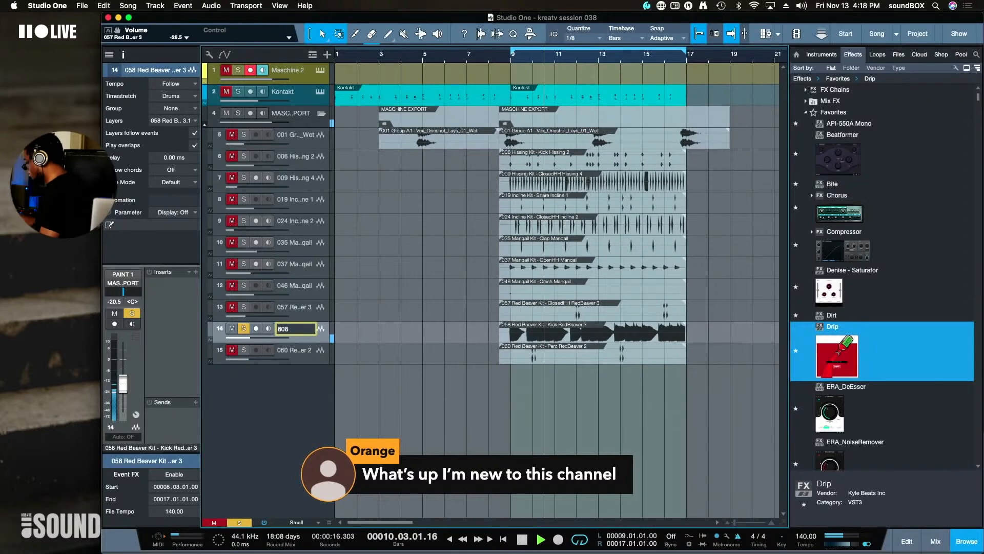
type("BASS")
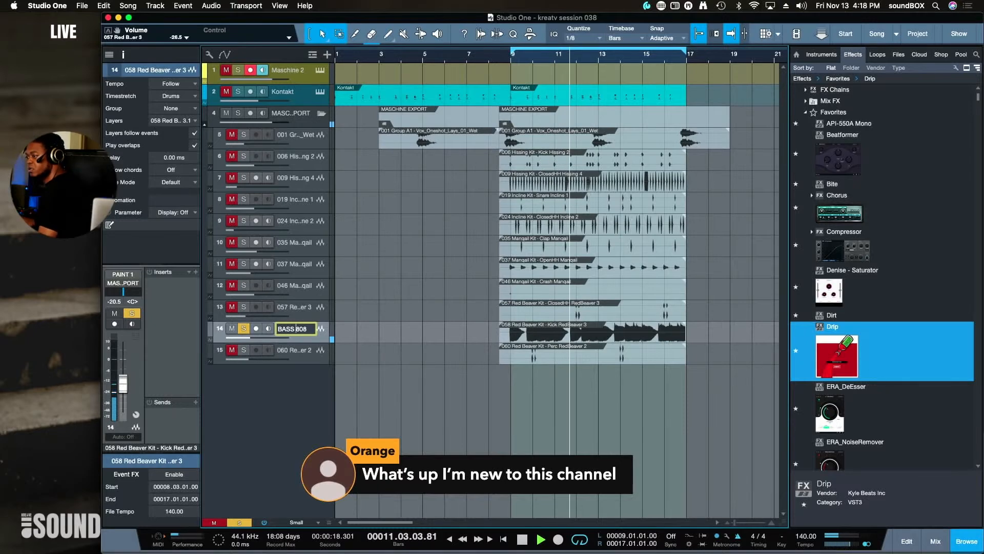
key("Return")
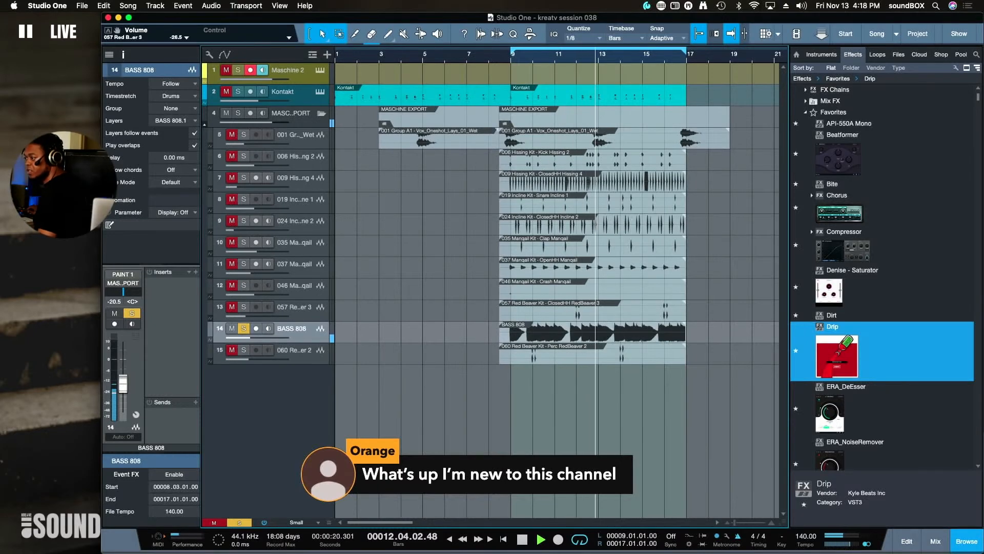
key("space")
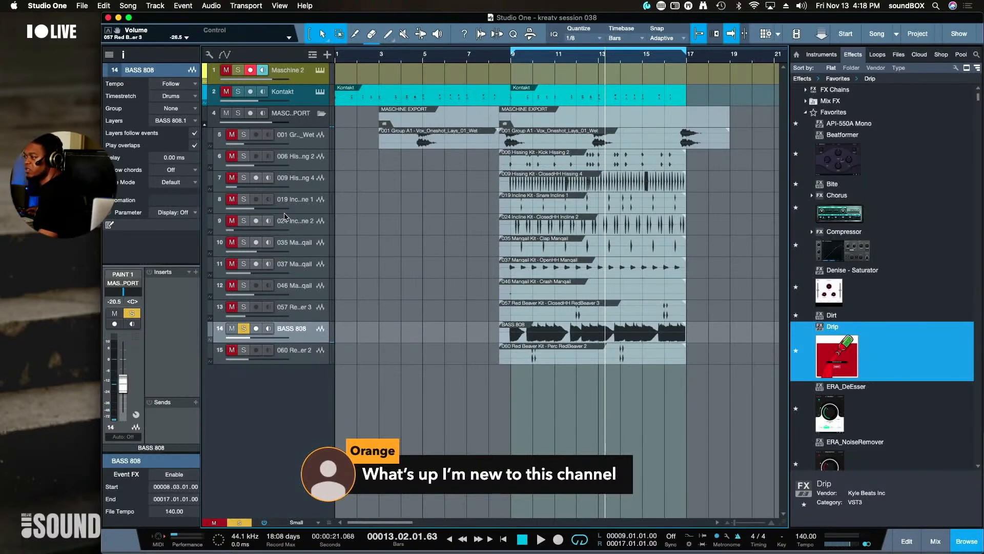
Add the Manqail OpenHH track to the solo, and temporarily widen the track list to read the full track names
left_click(243, 264)
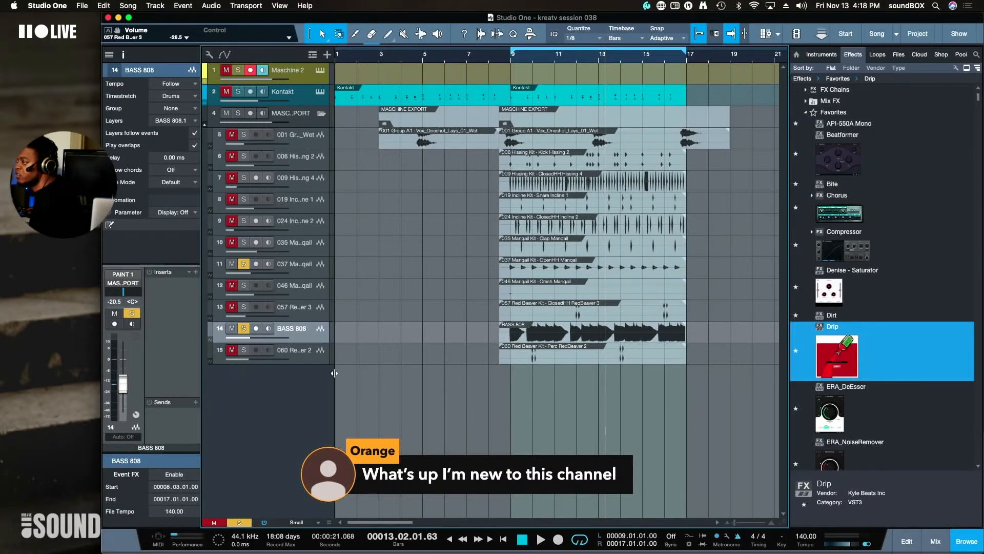
left_click_drag(335, 373, 455, 385)
left_click_drag(556, 388, 451, 362)
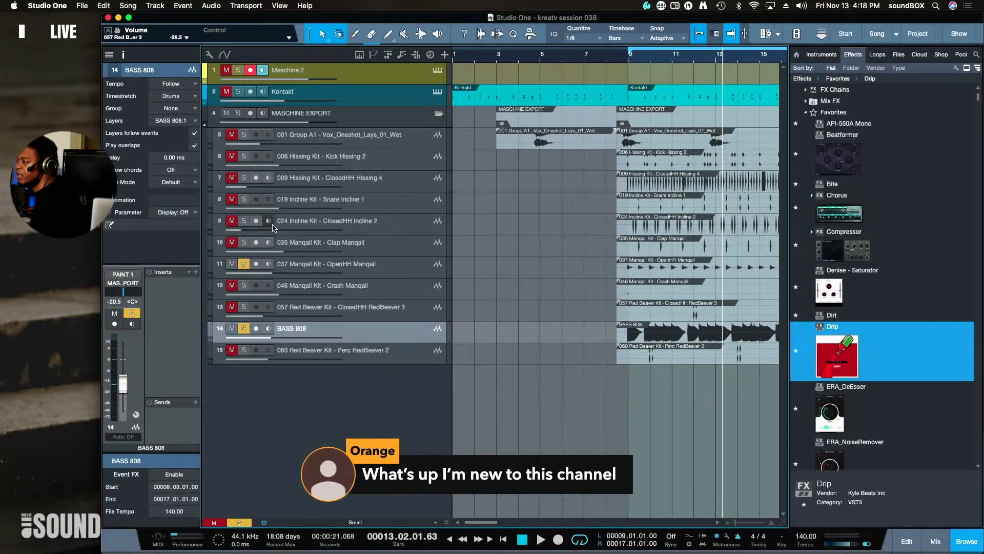
left_click_drag(450, 247, 292, 264)
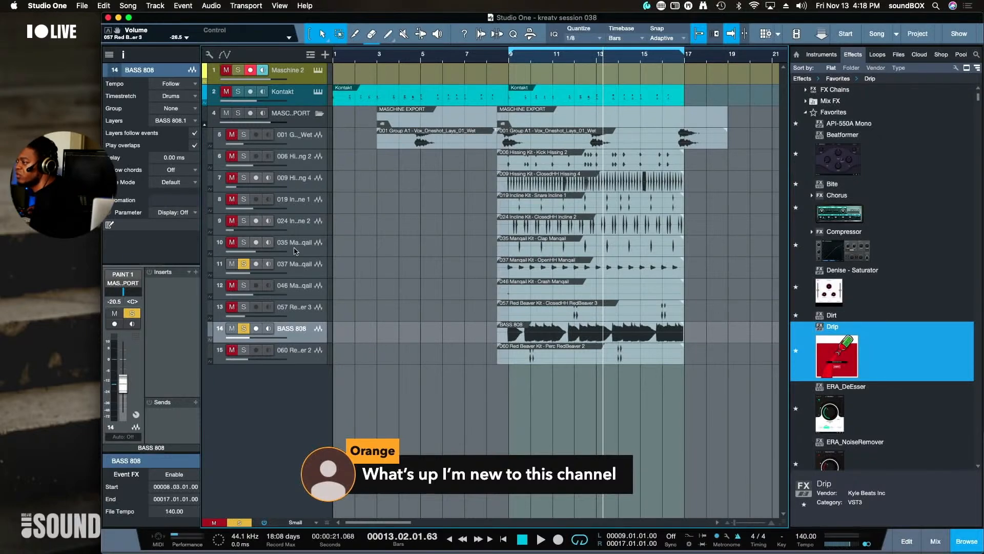
Select tracks 7 through 12 one by one and the BASS 808 event, moving the solo along with each selection
left_click(296, 188)
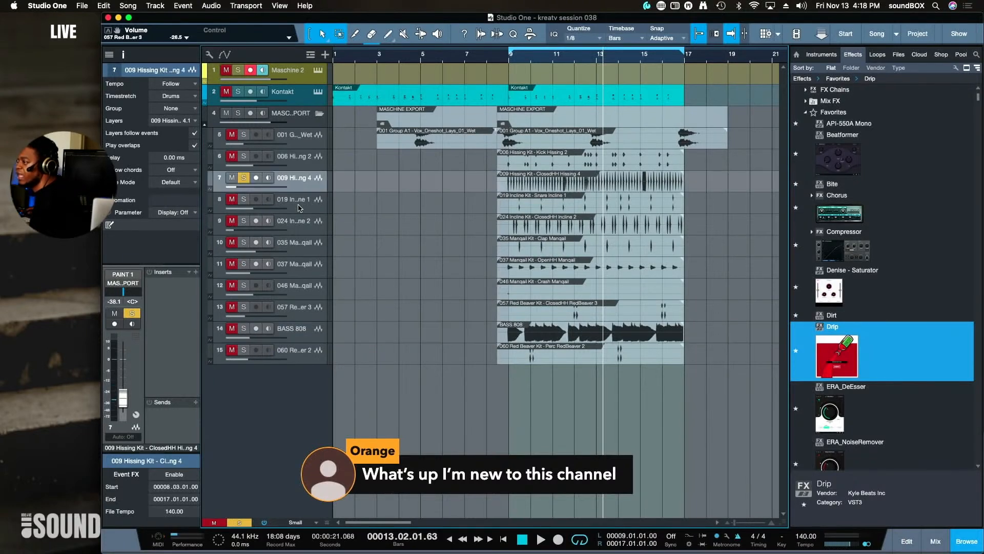
left_click(300, 207)
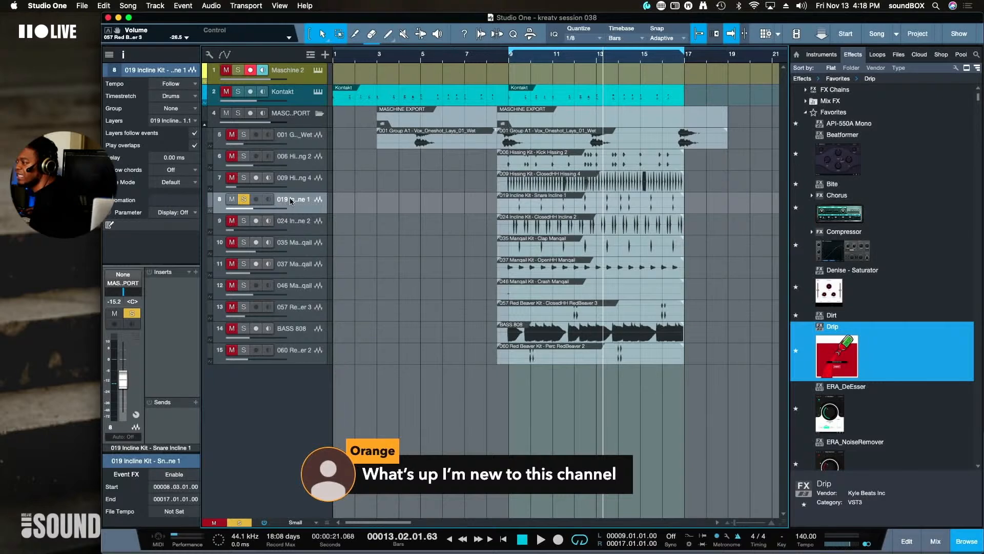
left_click(305, 229)
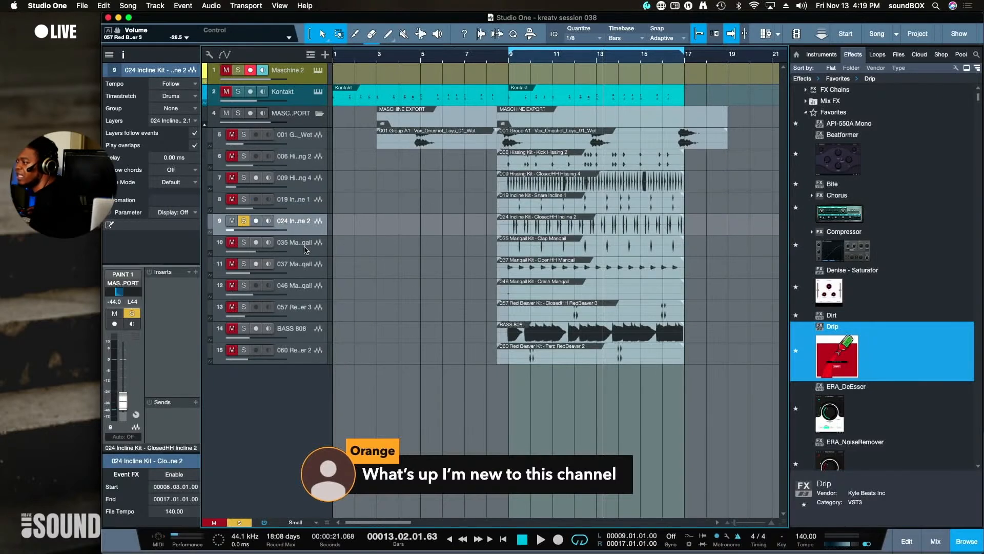
left_click(306, 248)
left_click(304, 271)
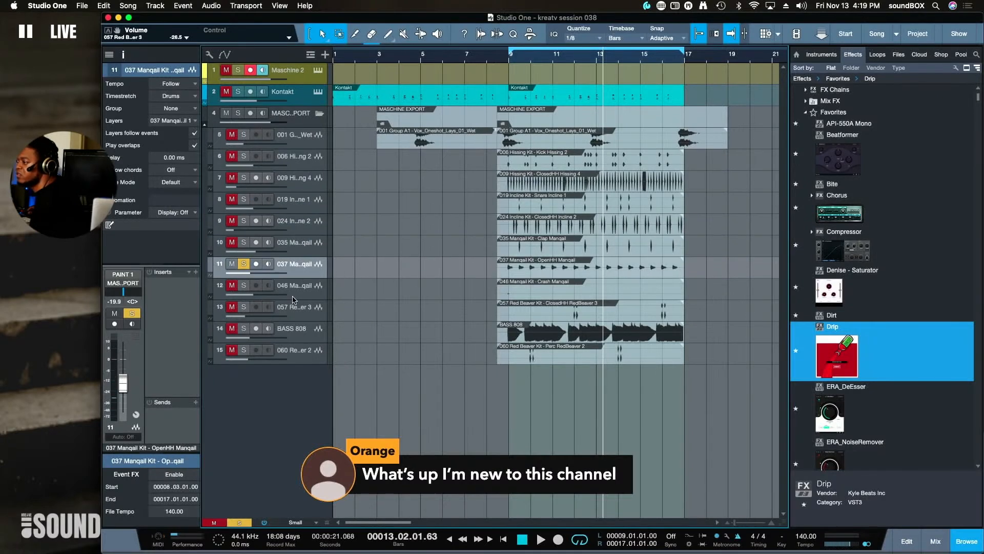
left_click(313, 293)
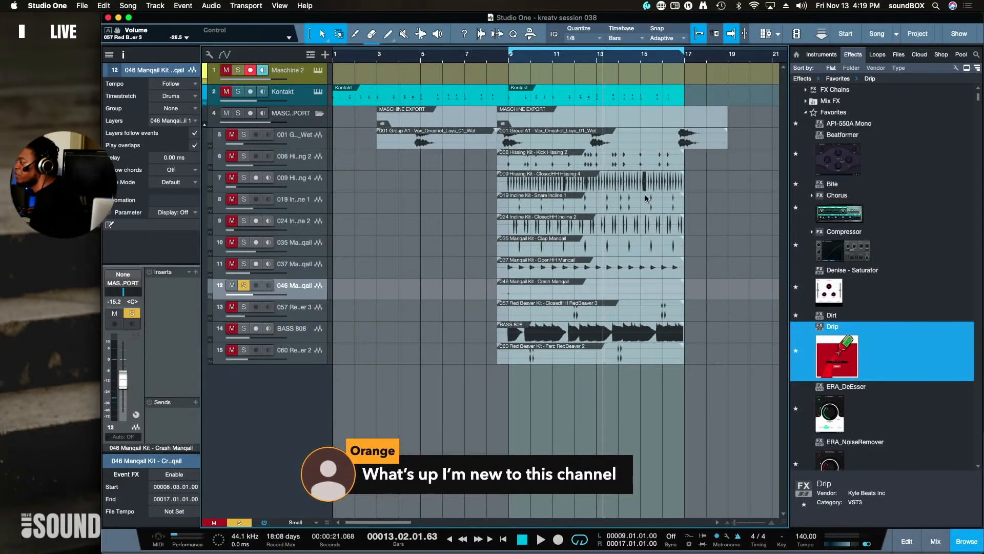
left_click(617, 338)
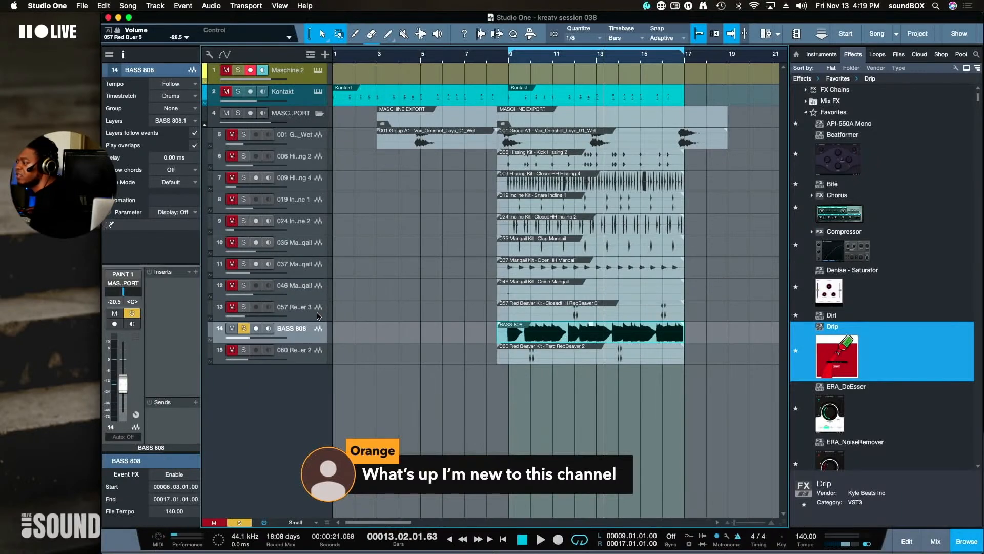
Widen the track list to show full names and rename the Incline Kit ClosedHH track as "Hat closed"
left_click_drag(332, 311, 527, 312)
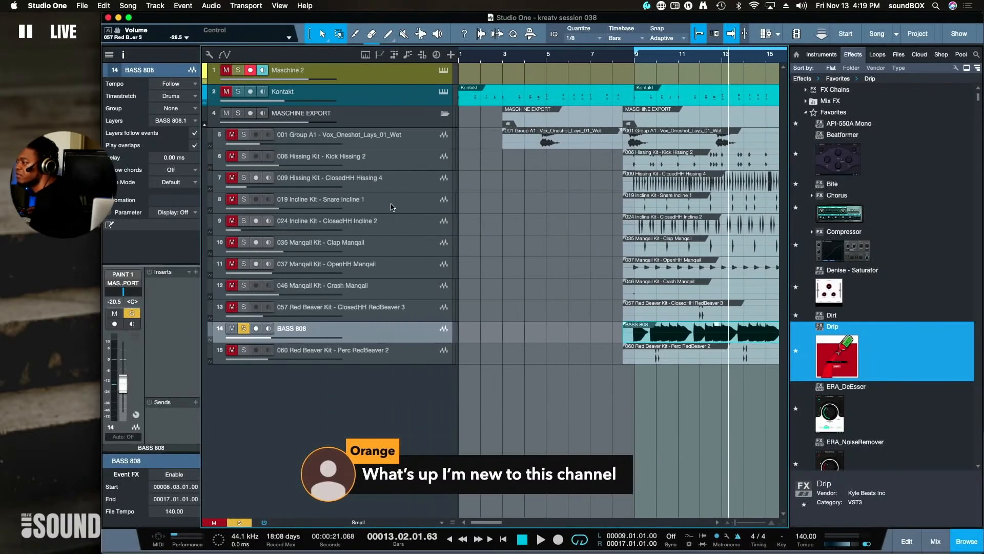
double_click(358, 226)
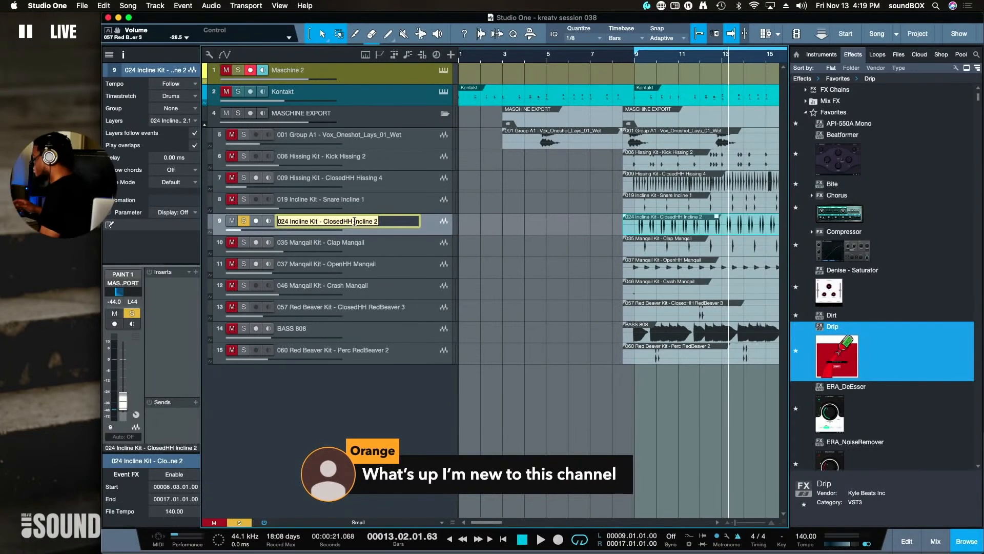
type("clo")
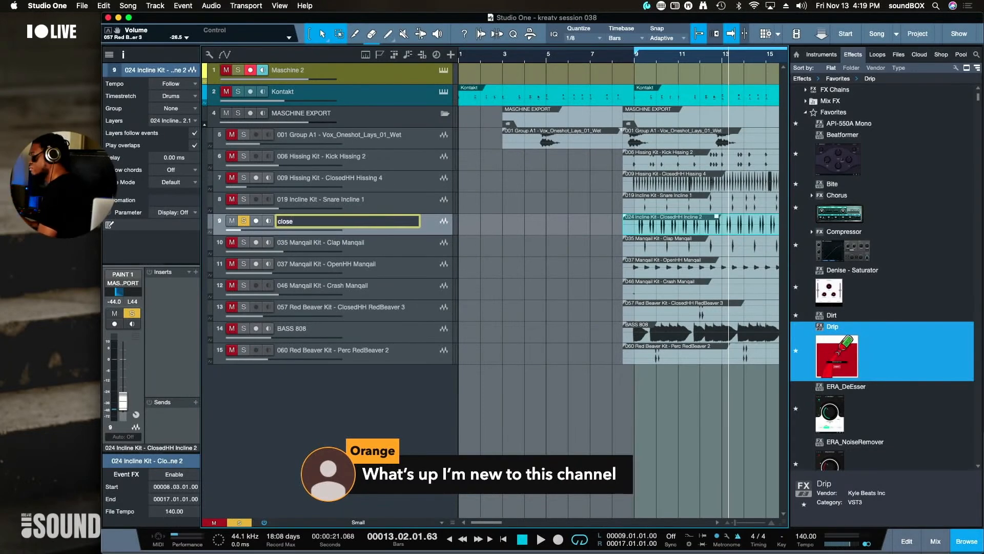
type("se")
key("BackSpace")
key("BackSpace")
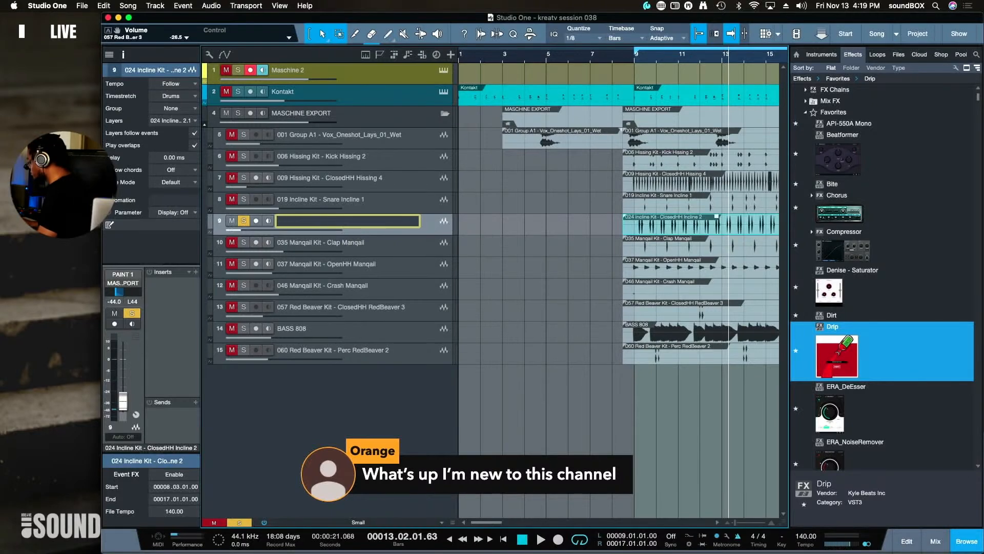
type("Ha")
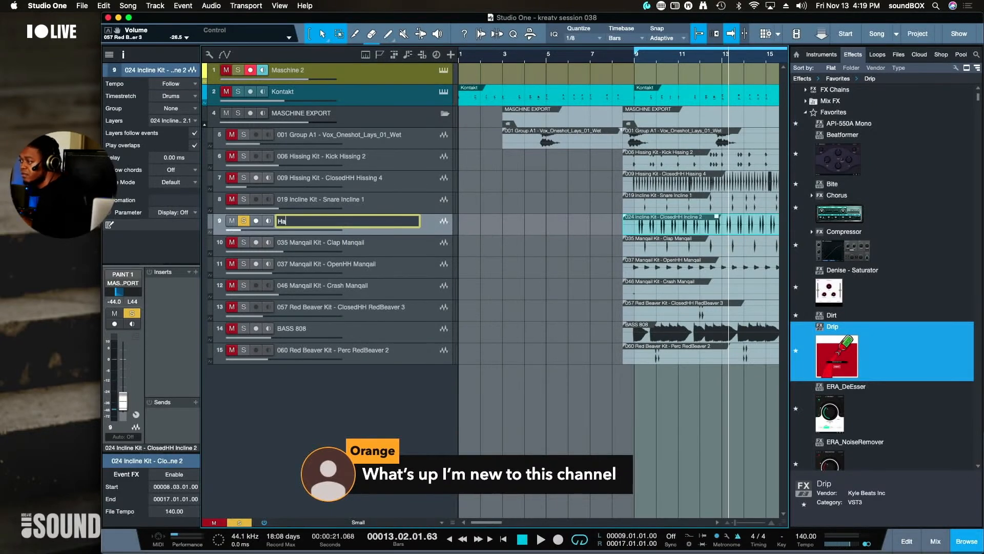
type("r")
key("BackSpace")
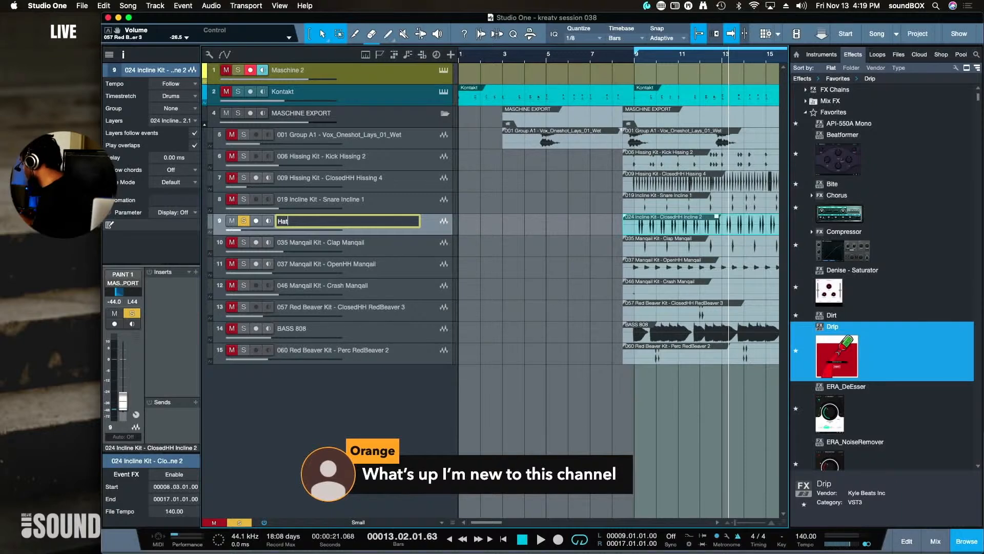
type("t clos")
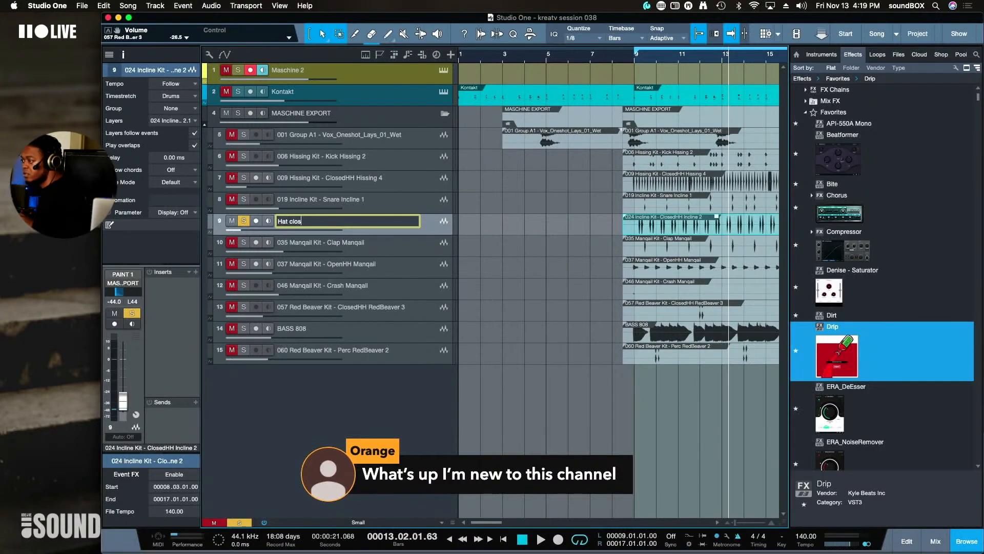
type("e")
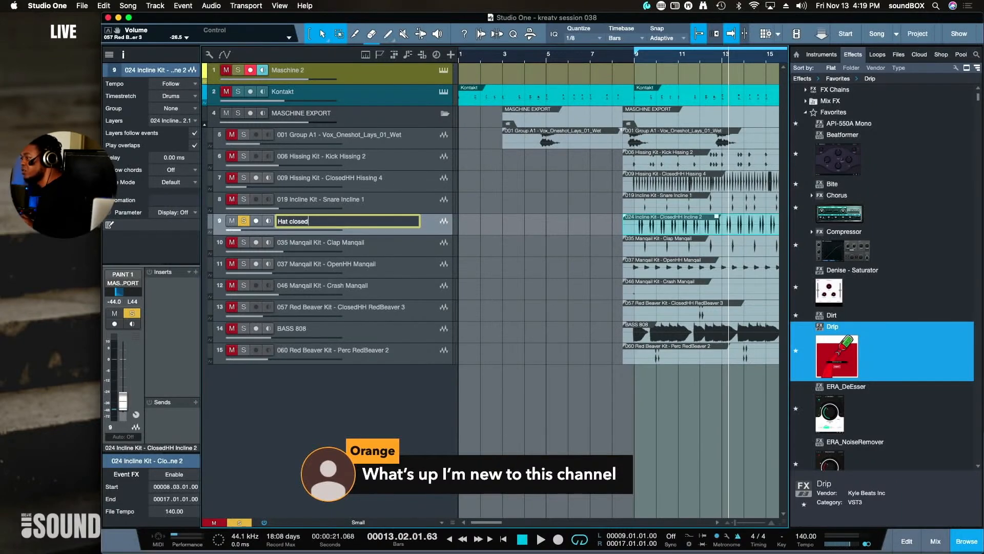
type("d")
key("Return")
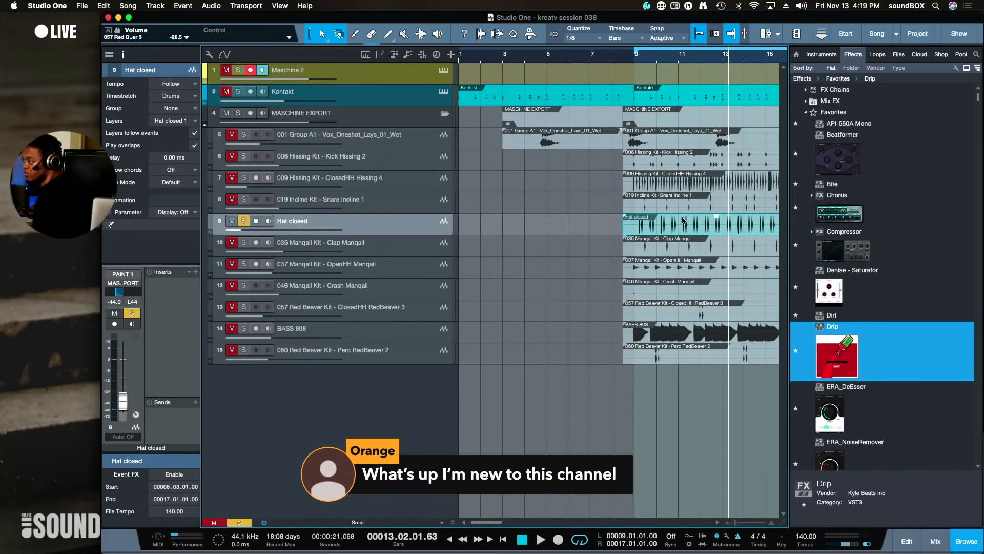
Check the Manqail Clap, OpenHH and Crash tracks by selecting their events in turn
left_click(685, 244)
left_click(678, 270)
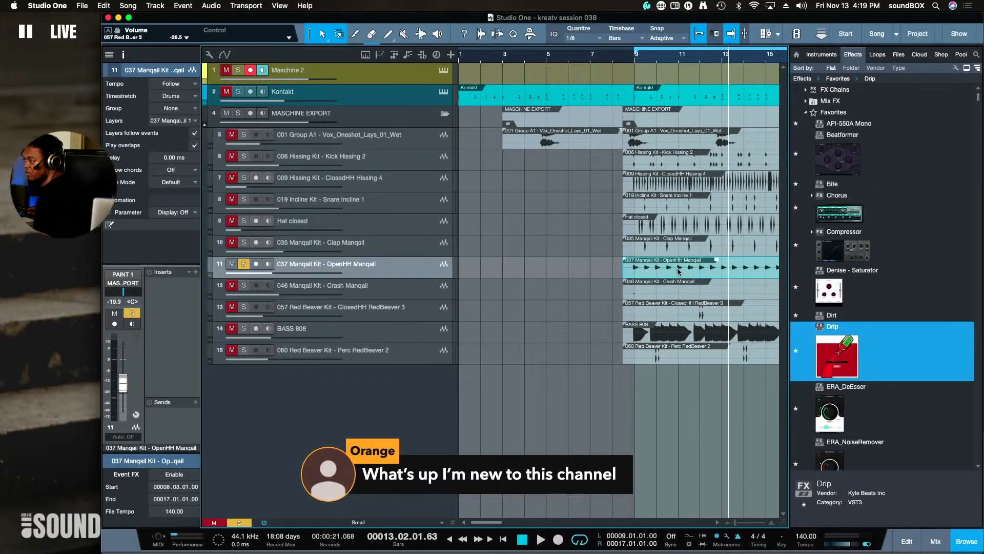
left_click(674, 295)
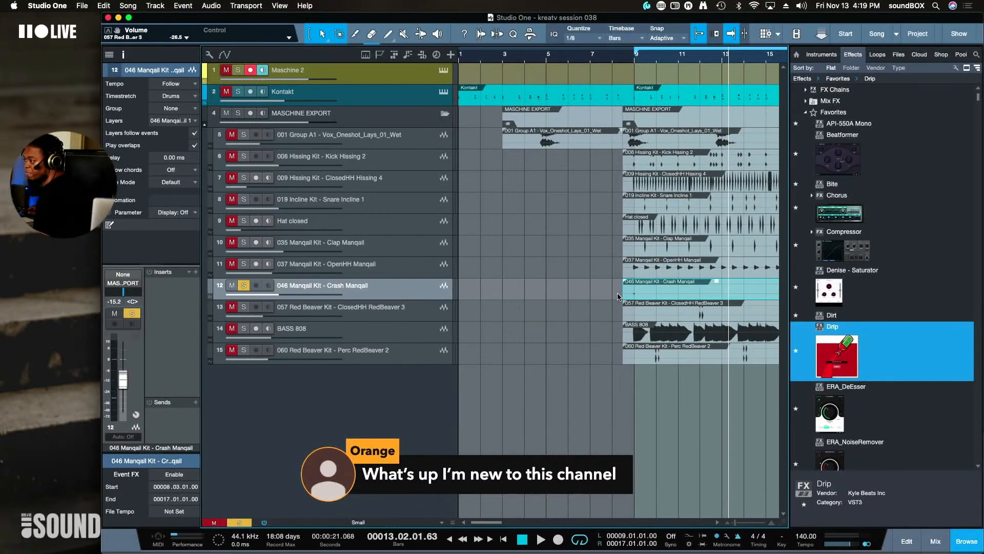
Select the drum clips one by one from the ClosedHH RedBeaver 3 track up to the ClosedHH Hissing 4 track
left_click(673, 307)
left_click(667, 290)
left_click(665, 265)
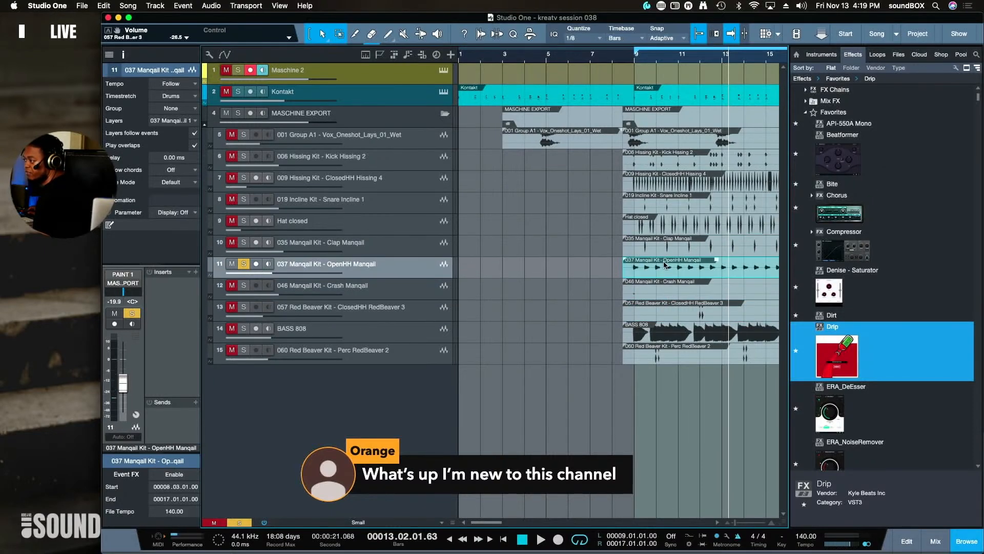
left_click(666, 253)
left_click(665, 226)
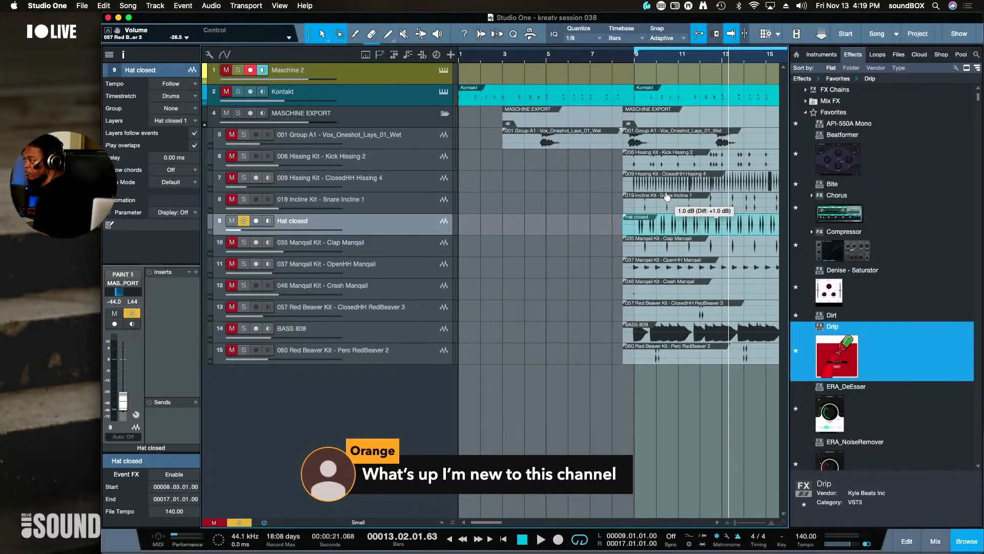
left_click(665, 205)
left_click(668, 185)
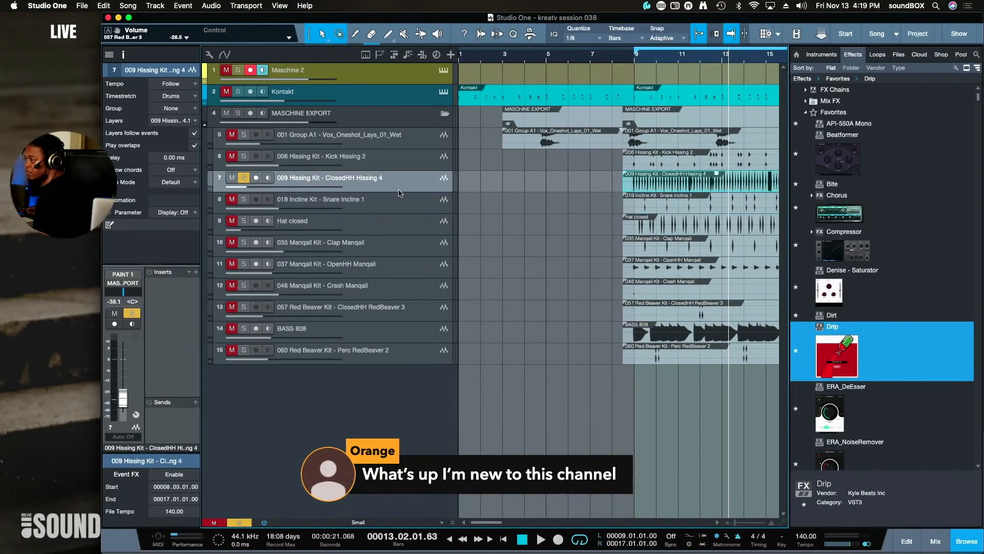
Rename the Snare Incline 1 track as "snare" and start playback
double_click(336, 203)
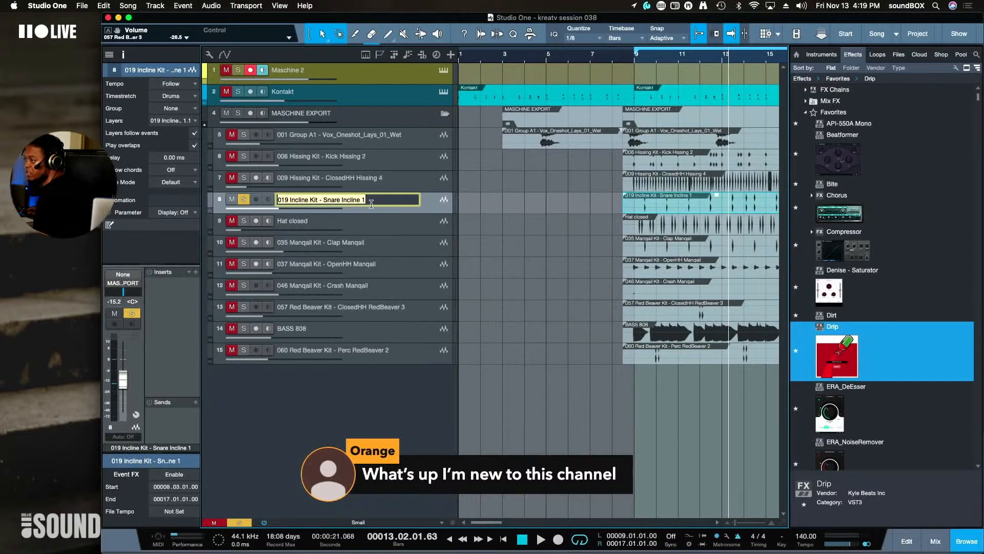
type("snare")
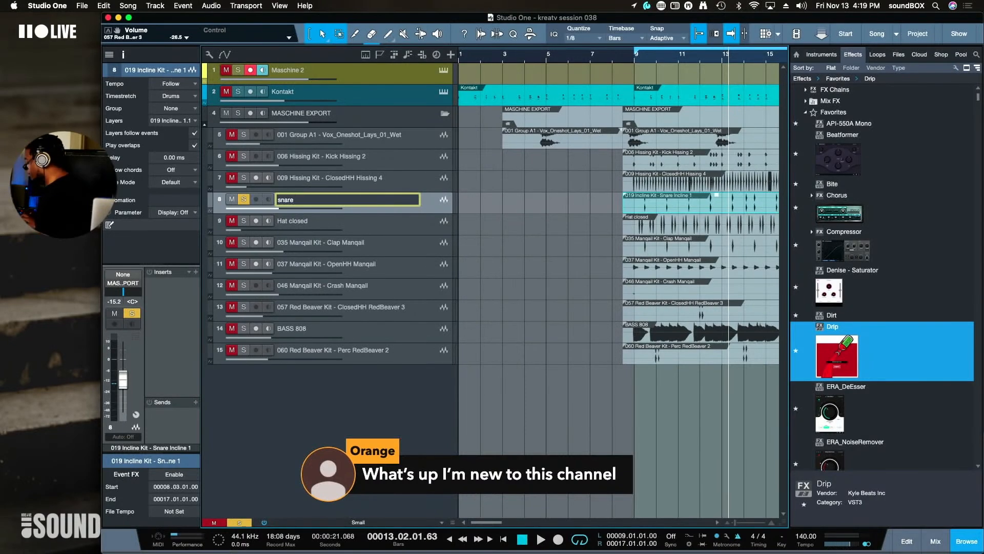
key("Return")
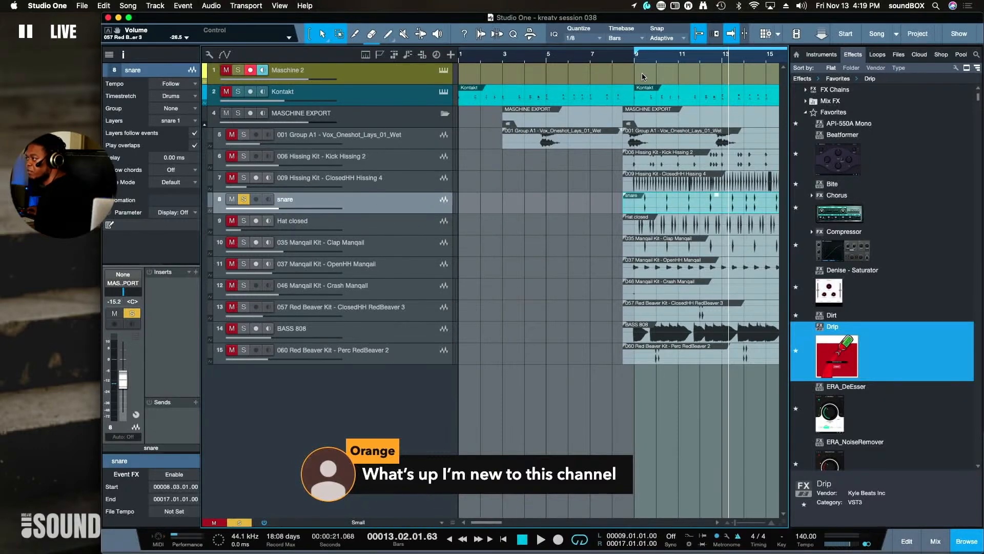
key("space")
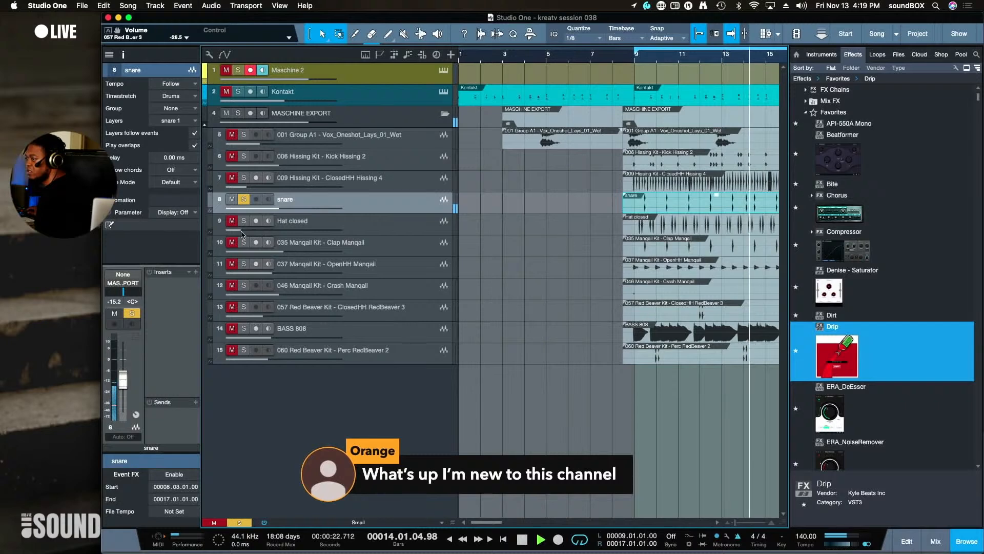
Solo the ClosedHH Hissing 4 track instead of the snare and rename it "hat 2 spins"
left_click(244, 199)
left_click(244, 177)
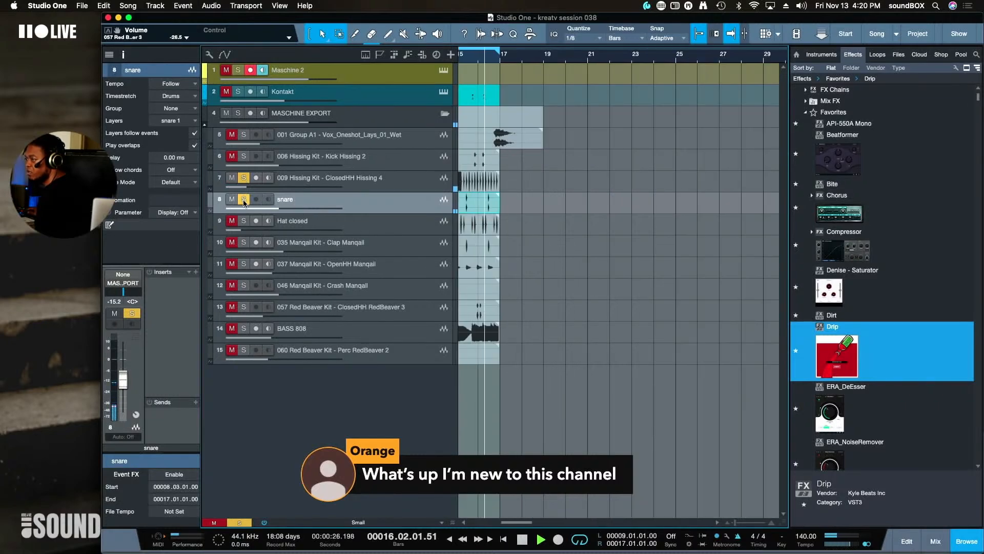
double_click(310, 178)
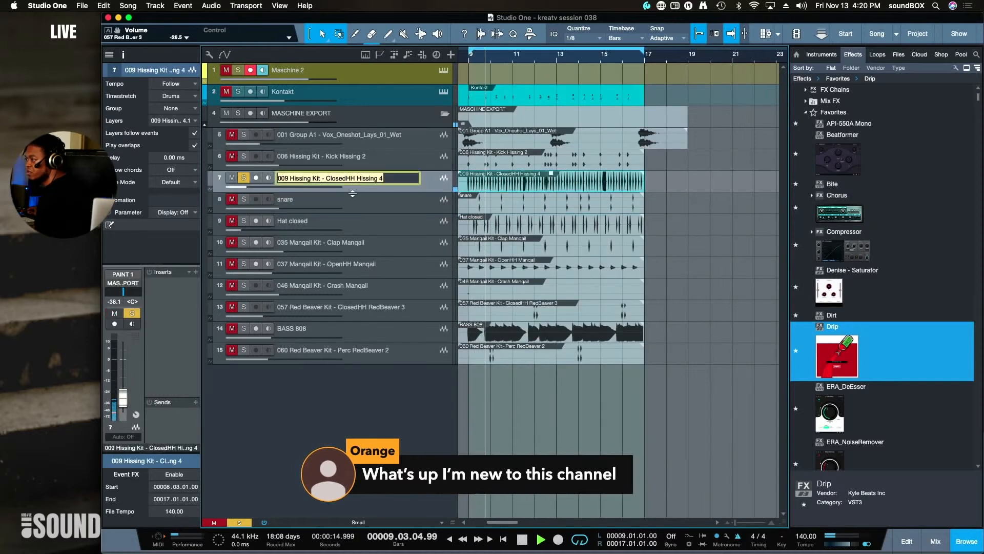
type("hats")
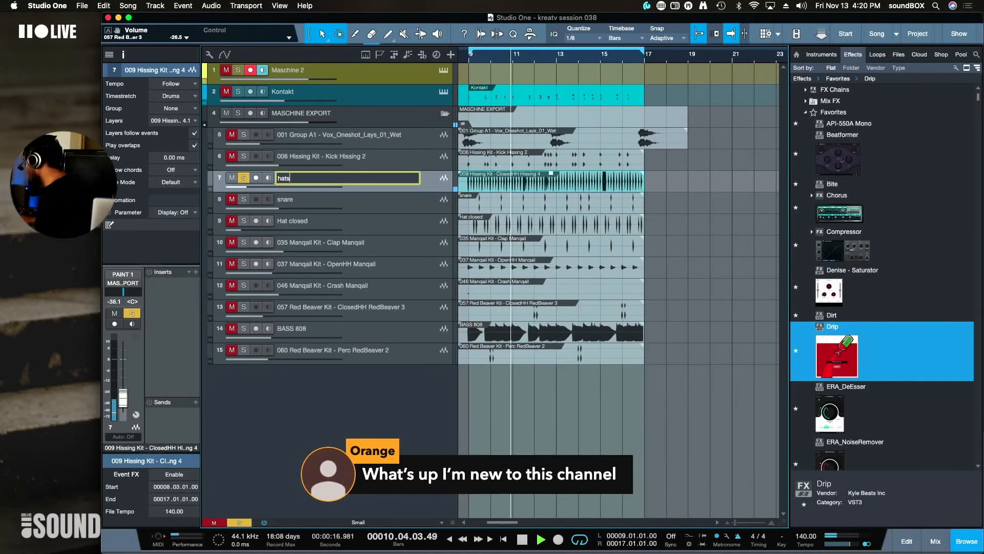
key("BackSpace")
type("2")
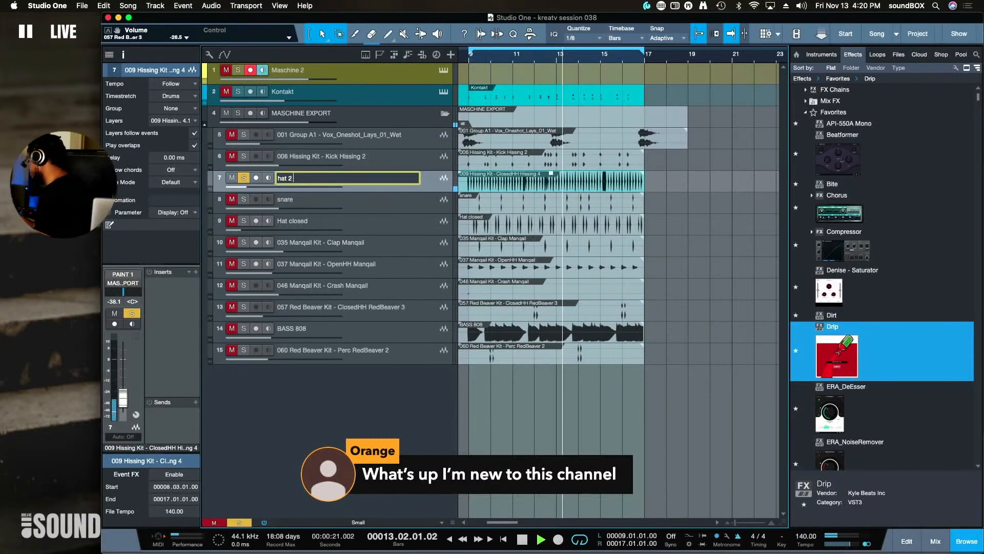
type(" spl")
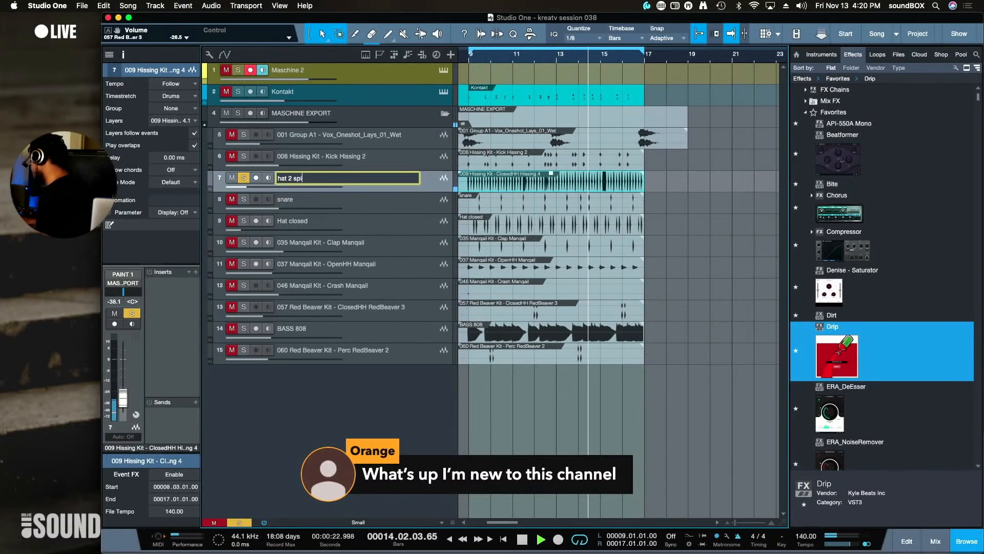
key("BackSpace")
type("ins")
key("Return")
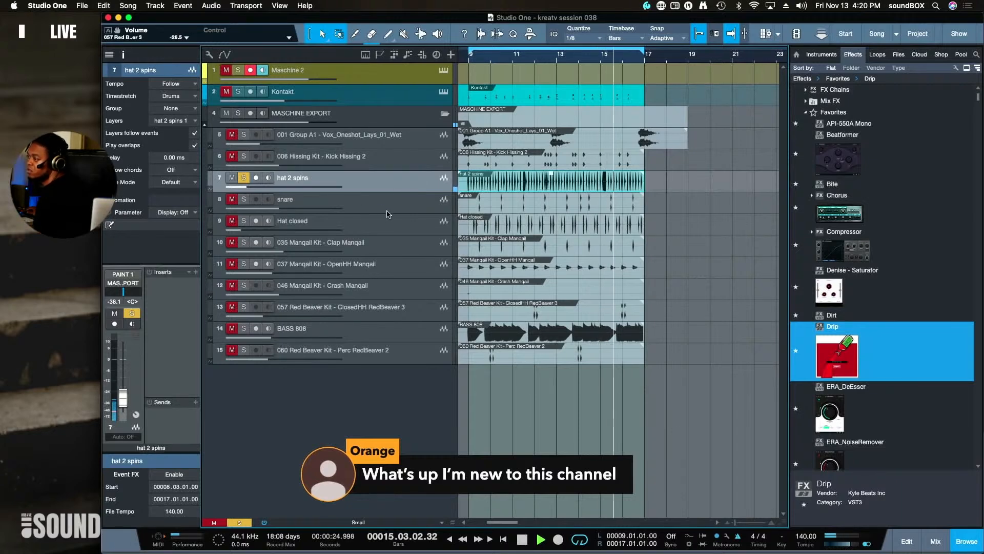
Add the Kick Hissing 2 track to the soloed tracks and rename it "kick"
left_click(241, 157)
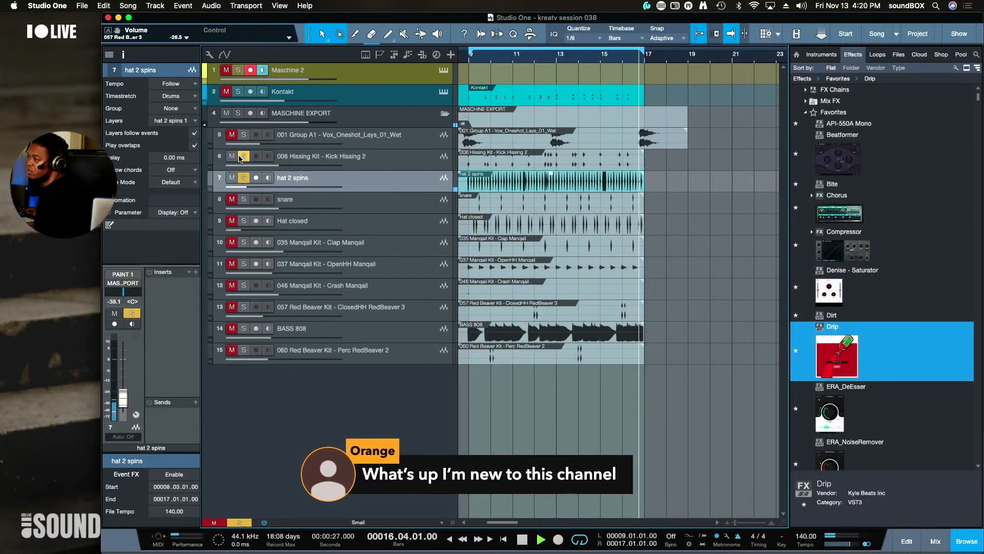
double_click(325, 157)
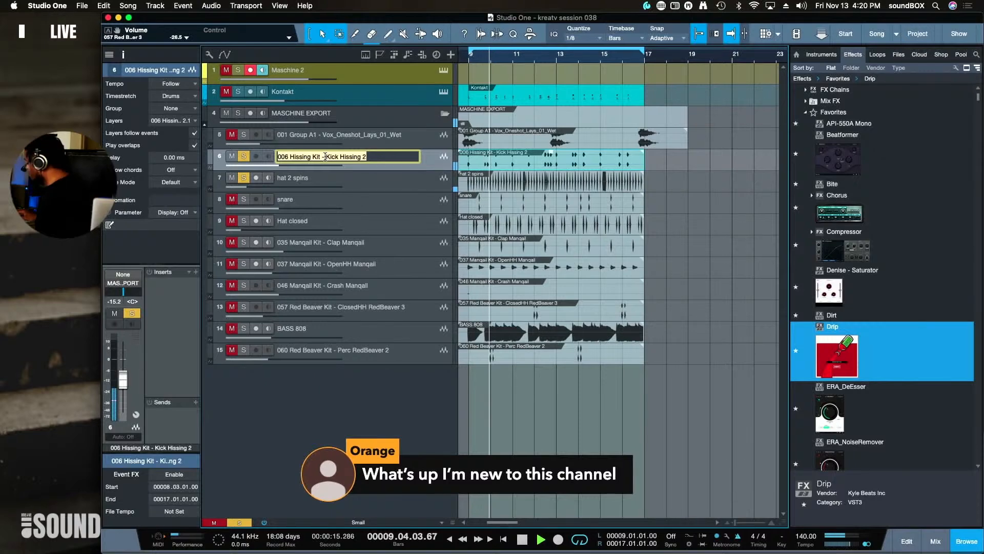
type("kick")
key("Return")
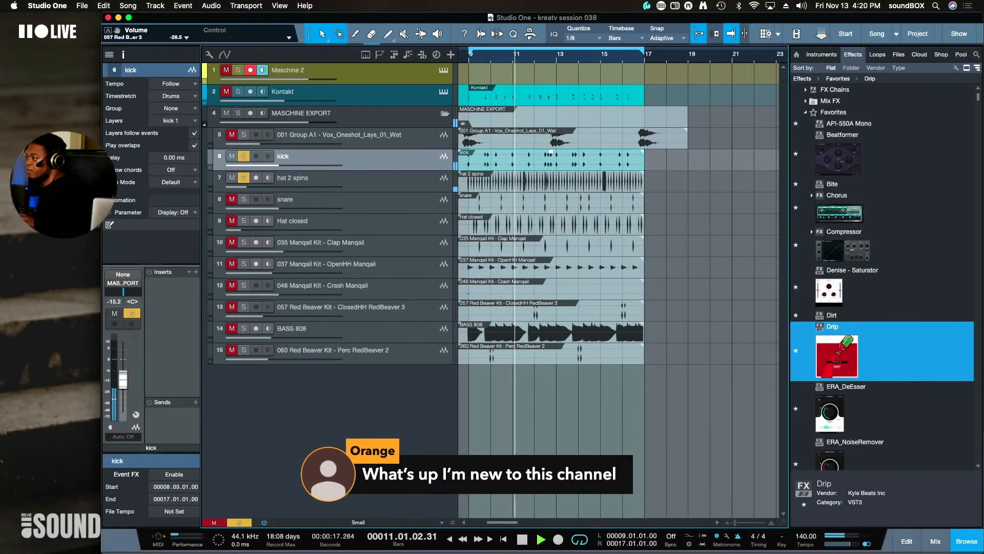
Solo the Vox_Oneshot_Lays_01_Wet track as well and rename it "vox"
left_click(244, 135)
left_click(310, 135)
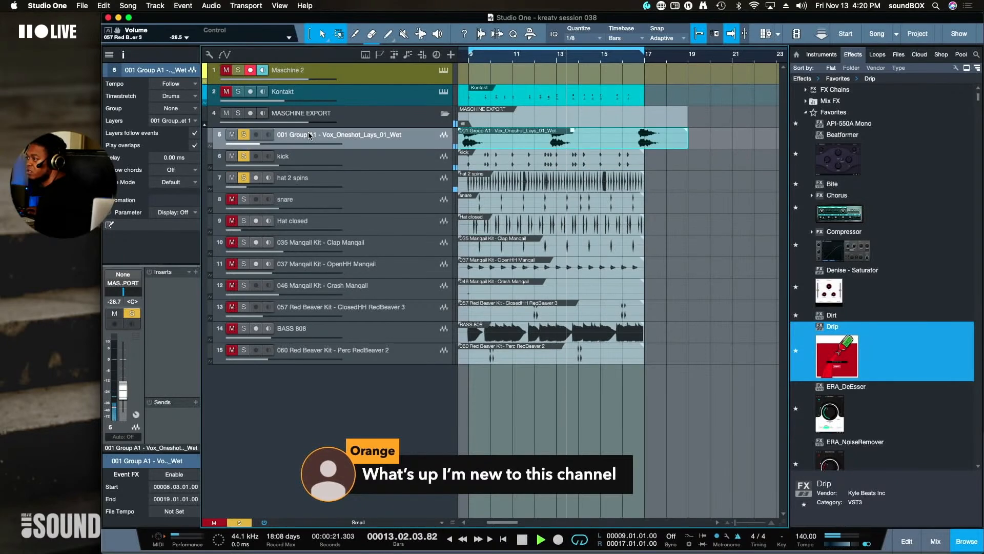
double_click(310, 135)
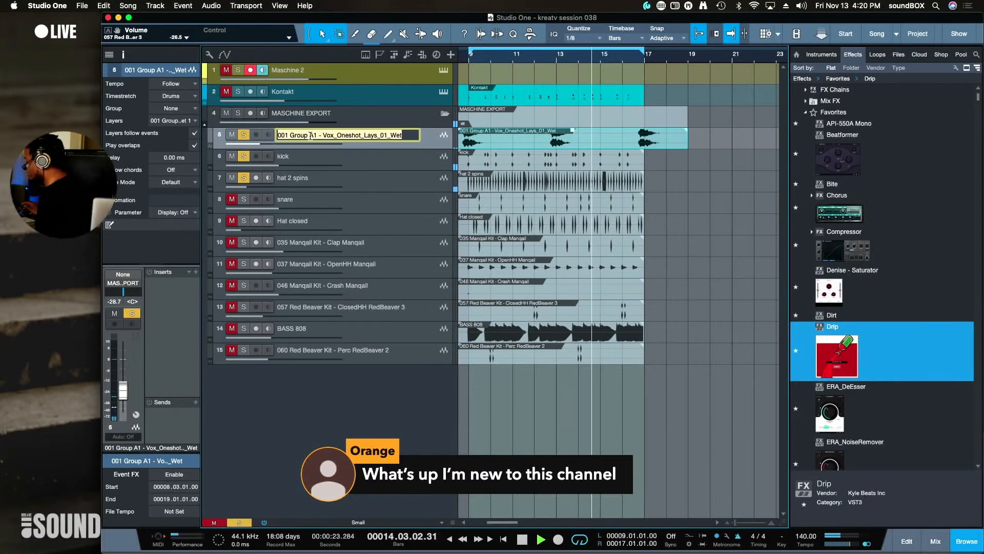
type("voc")
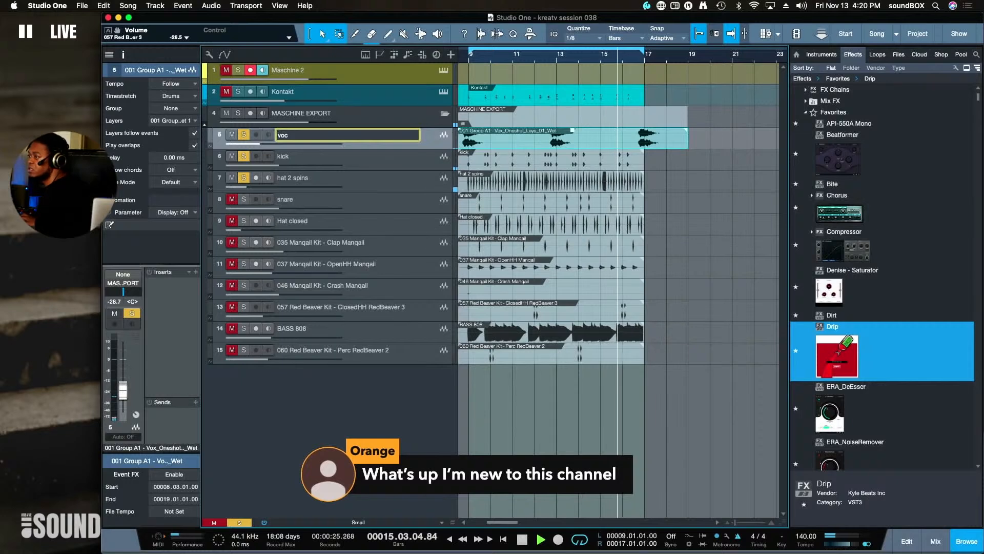
key("BackSpace")
type("x")
key("Return")
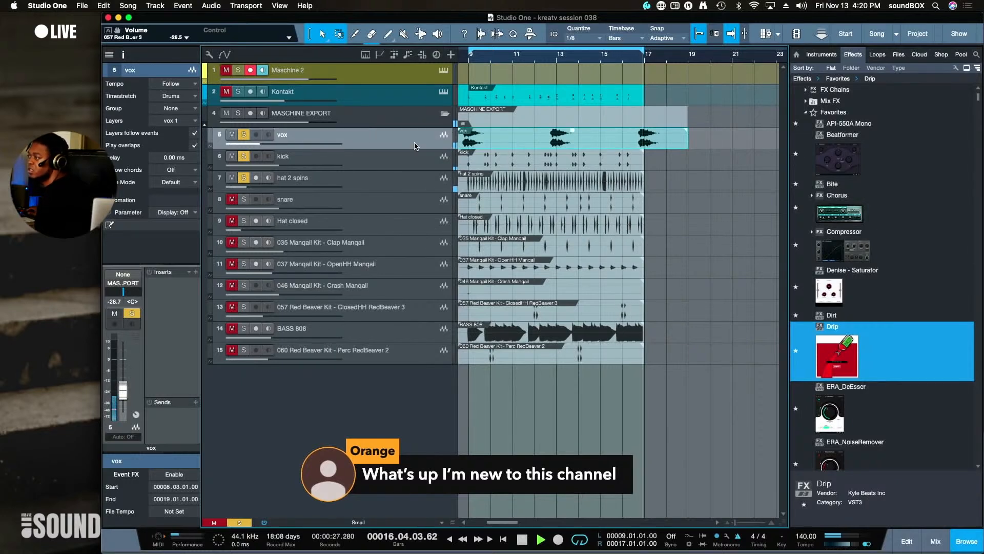
Solo the OpenHH Manqail track too and rename it "hat open"
left_click(244, 264)
double_click(328, 264)
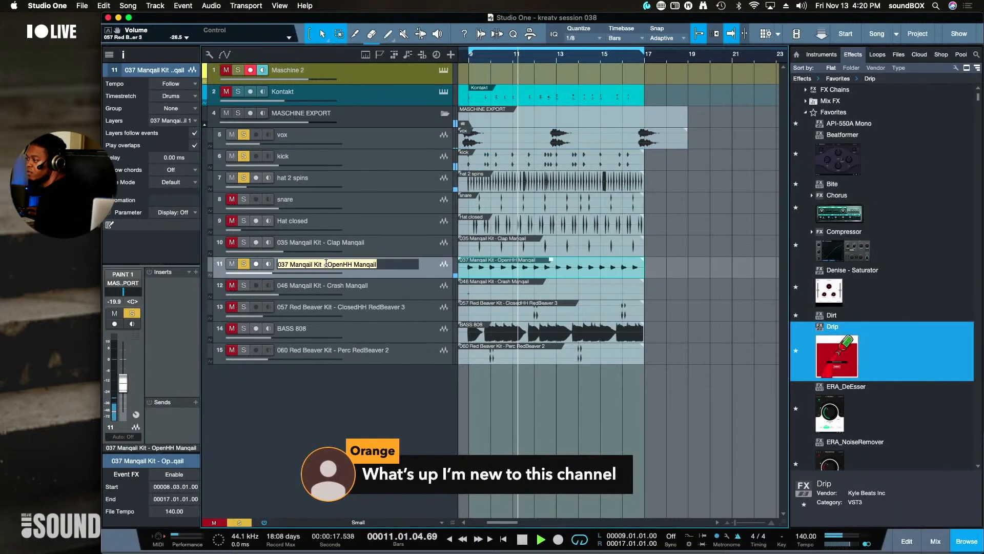
type("hat o")
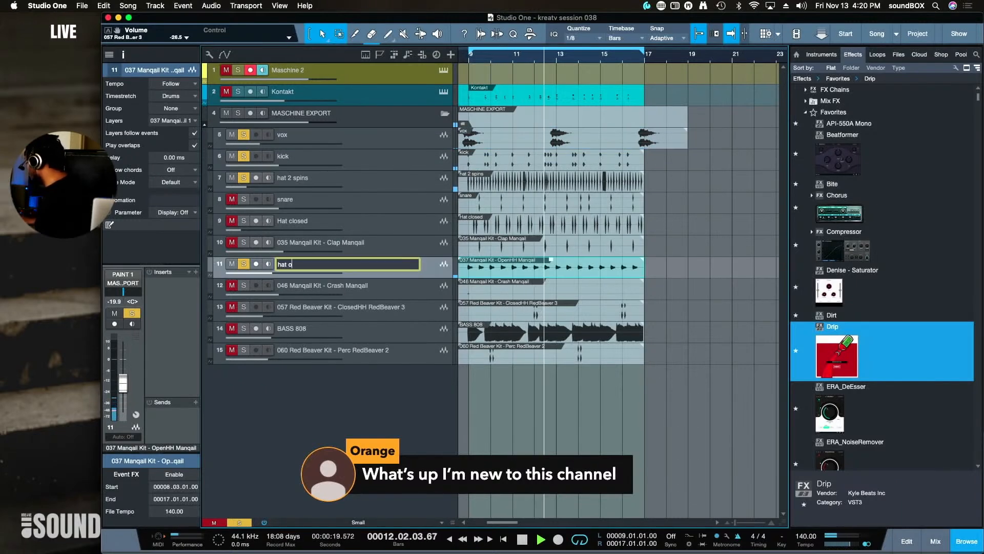
type("pen")
key("Return")
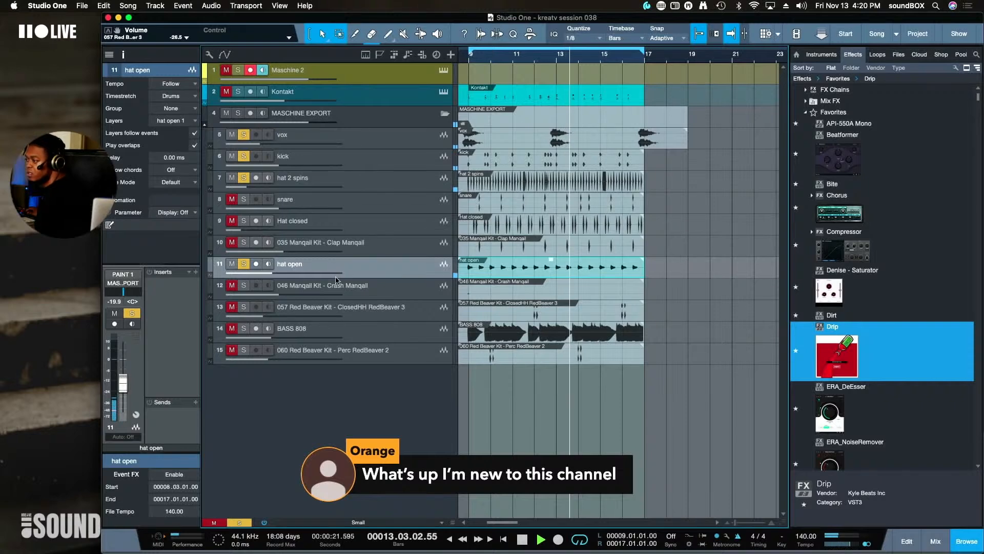
Solo the Crash Manqail track along with the others and rename it "crash"
left_click(245, 286)
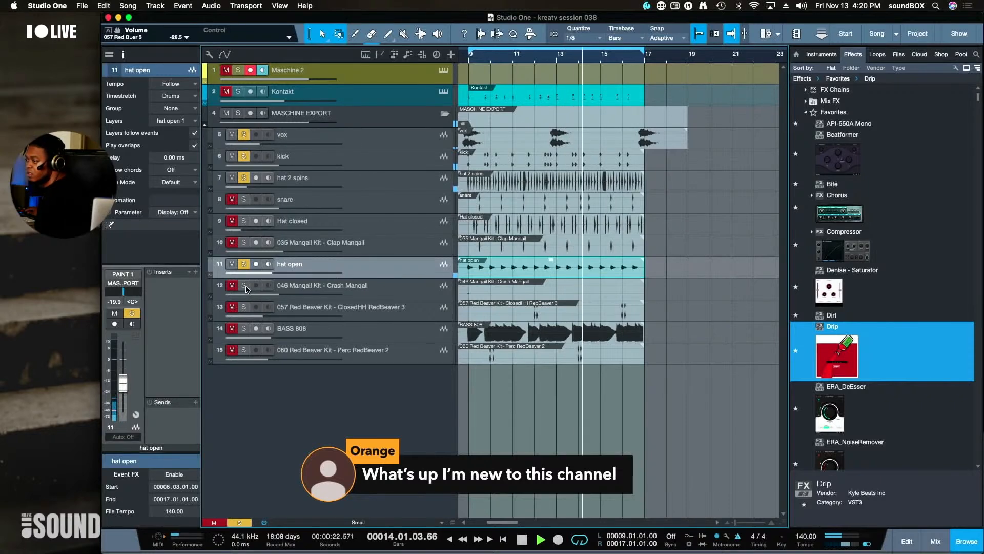
double_click(334, 288)
type("c")
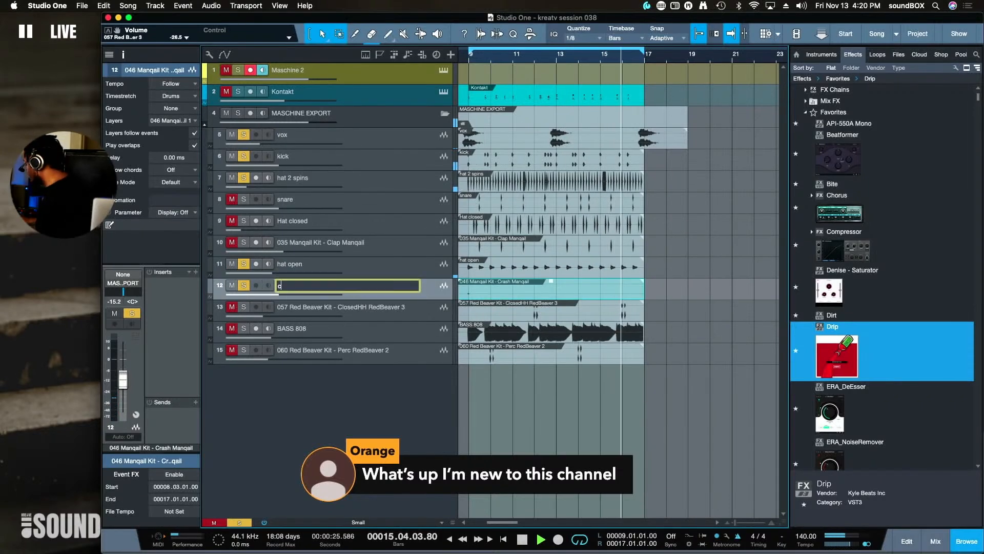
type("rash")
key("Return")
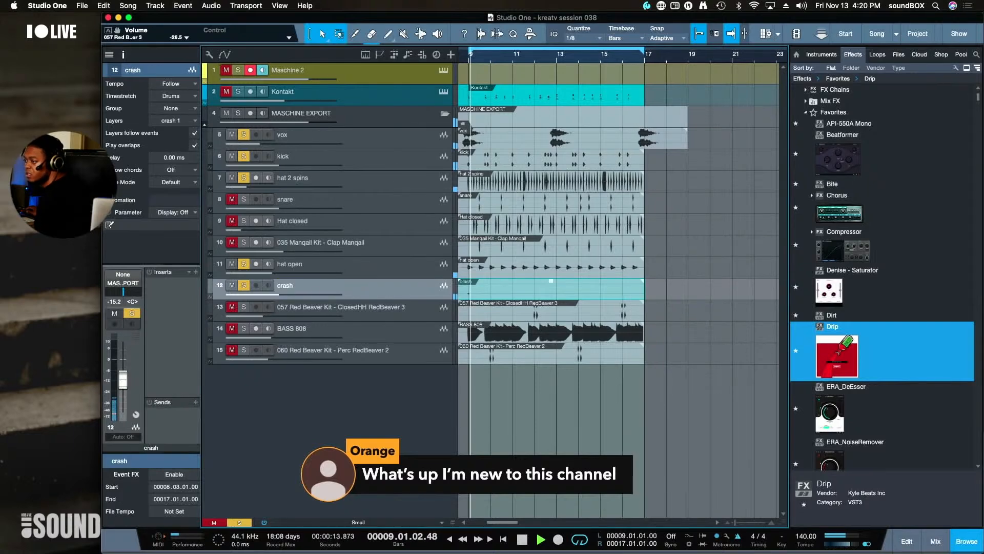
Solo only the ClosedHH RedBeaver 3 track and rename it "hat perc"
left_click(352, 311)
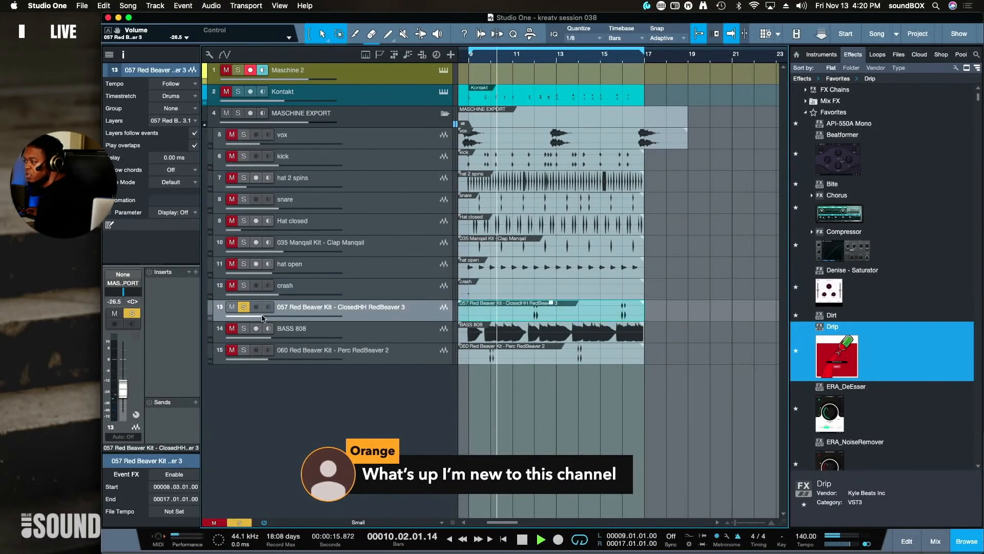
double_click(324, 308)
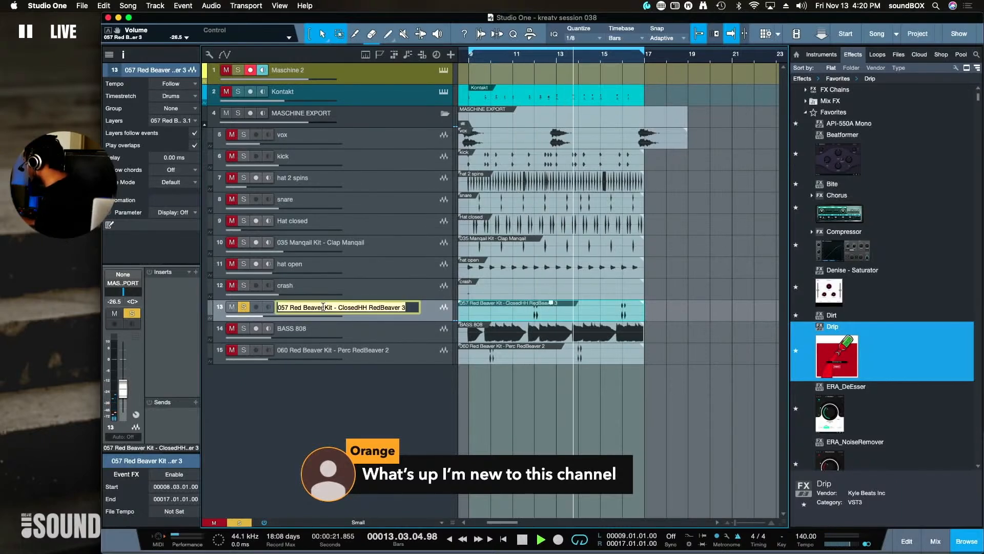
type("per")
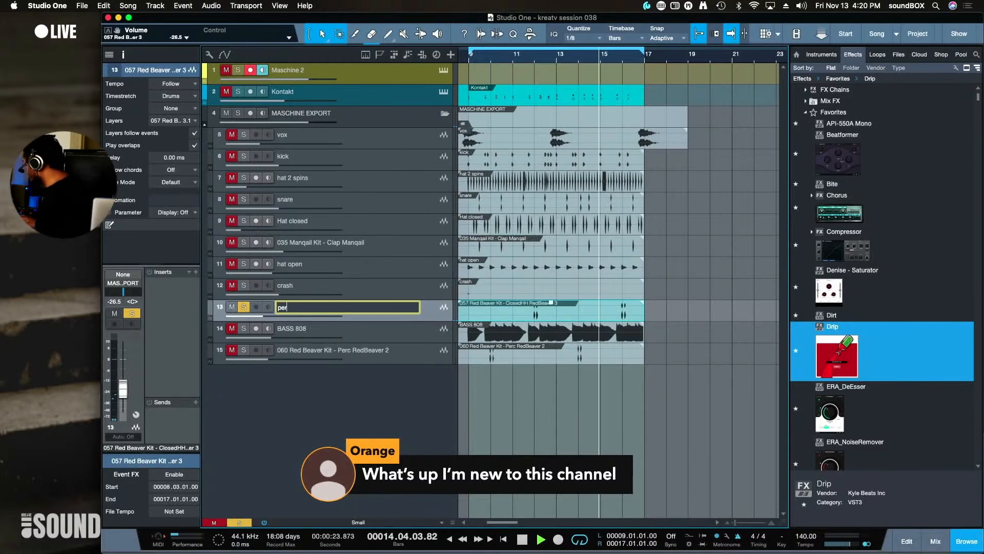
type("c")
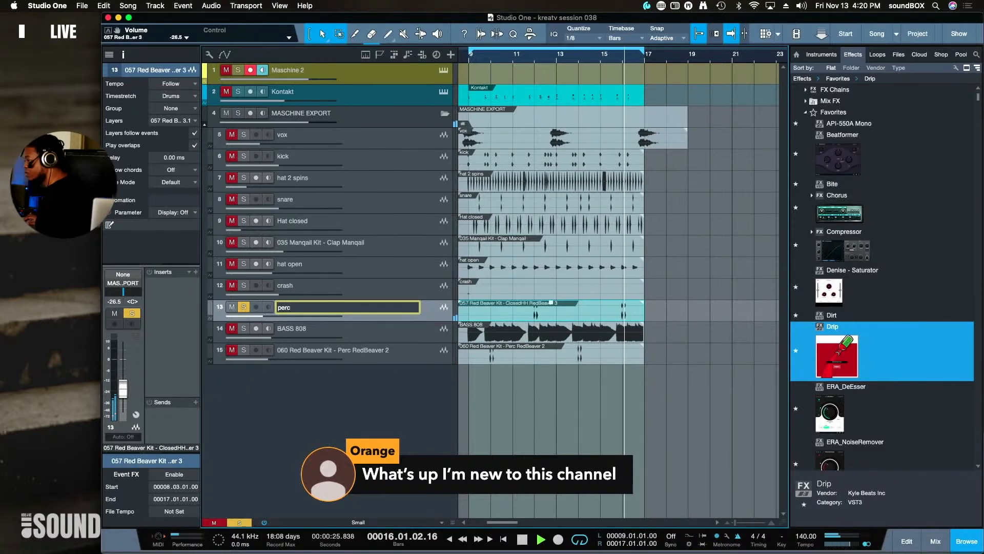
type("hat")
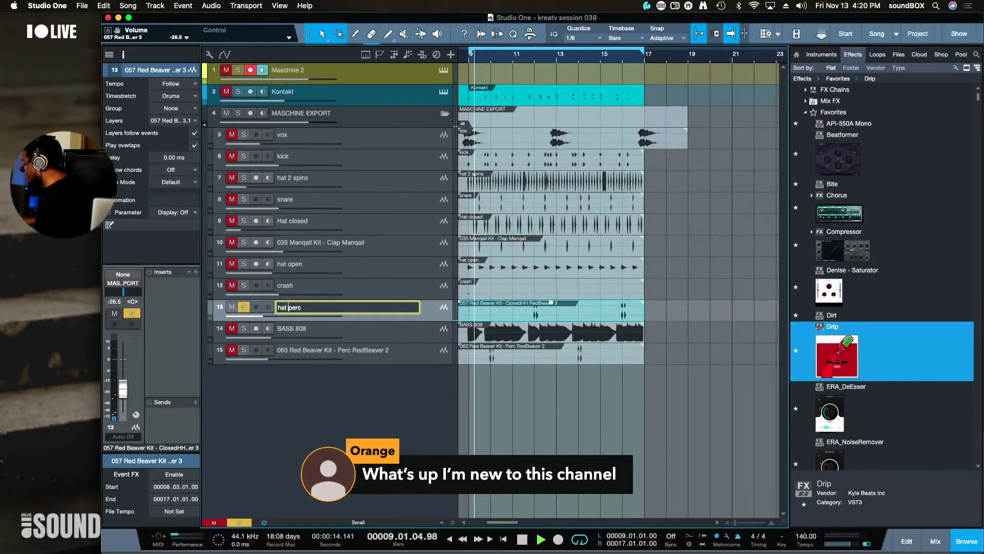
key("Return")
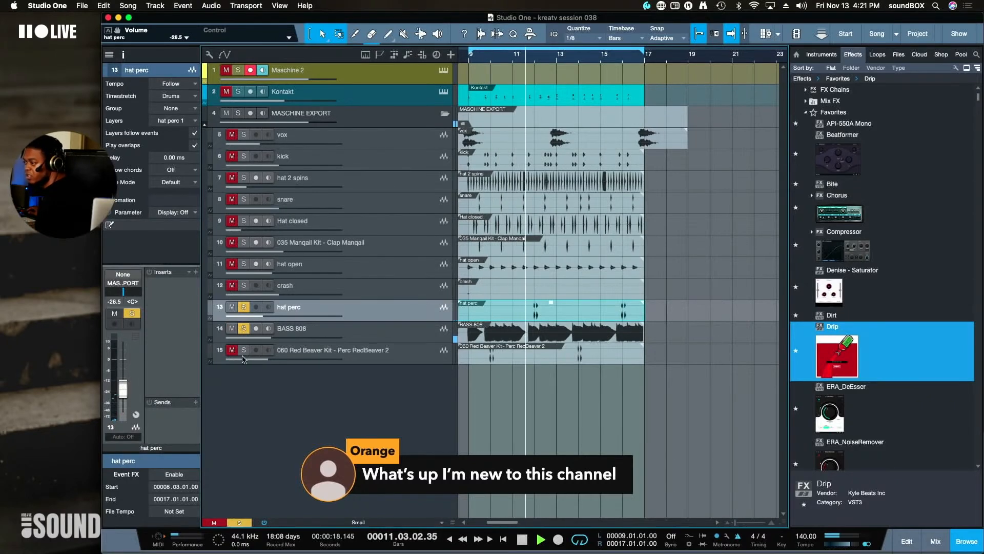
Solo the Perc RedBeaver 2 track along with hat perc and BASS 808, and rename it "perc conga"
left_click(243, 329)
left_click(243, 350)
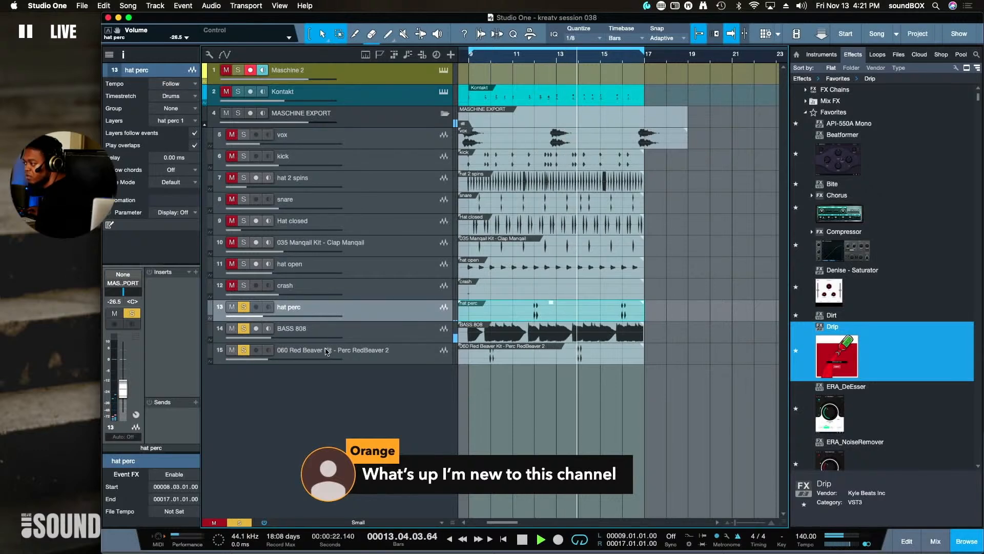
double_click(327, 352)
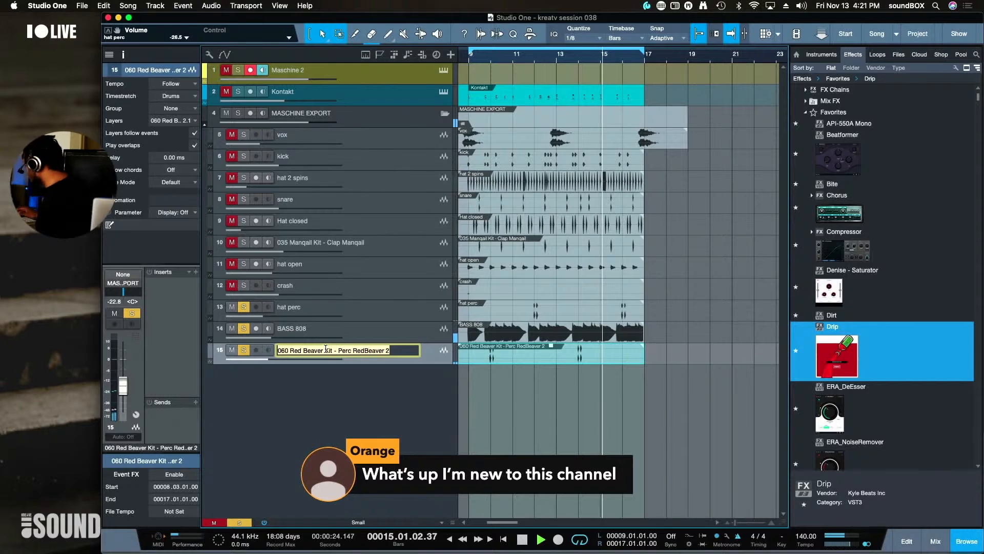
type("perc")
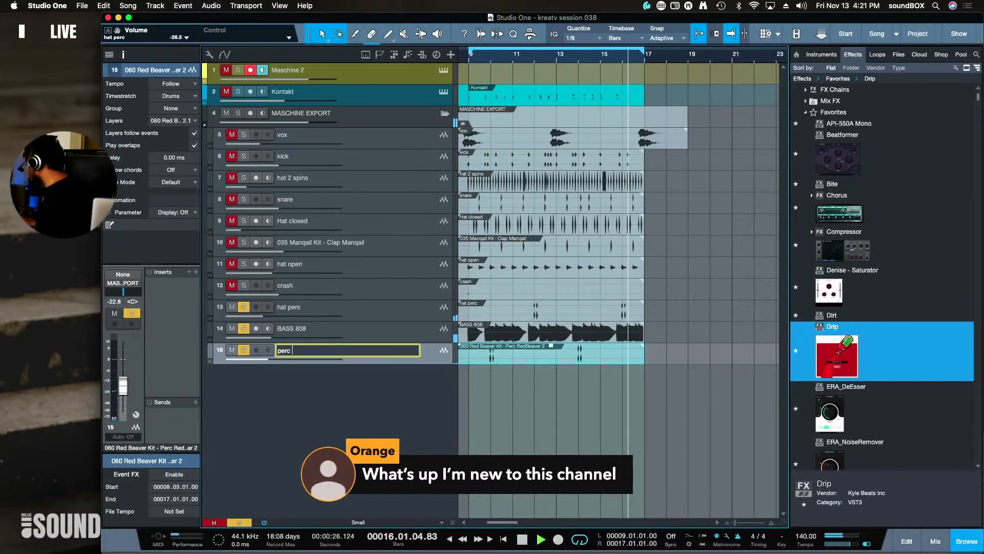
type(" conga")
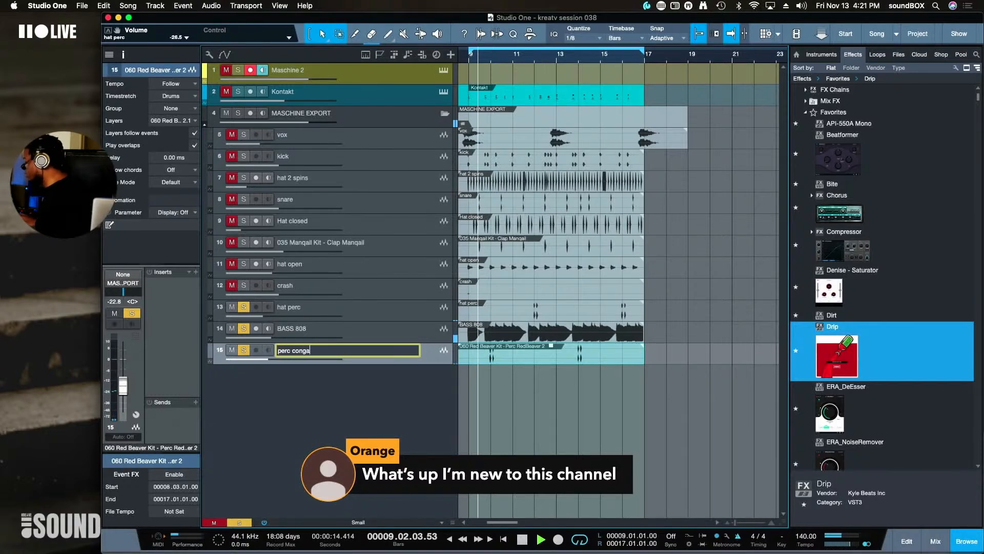
key("Return")
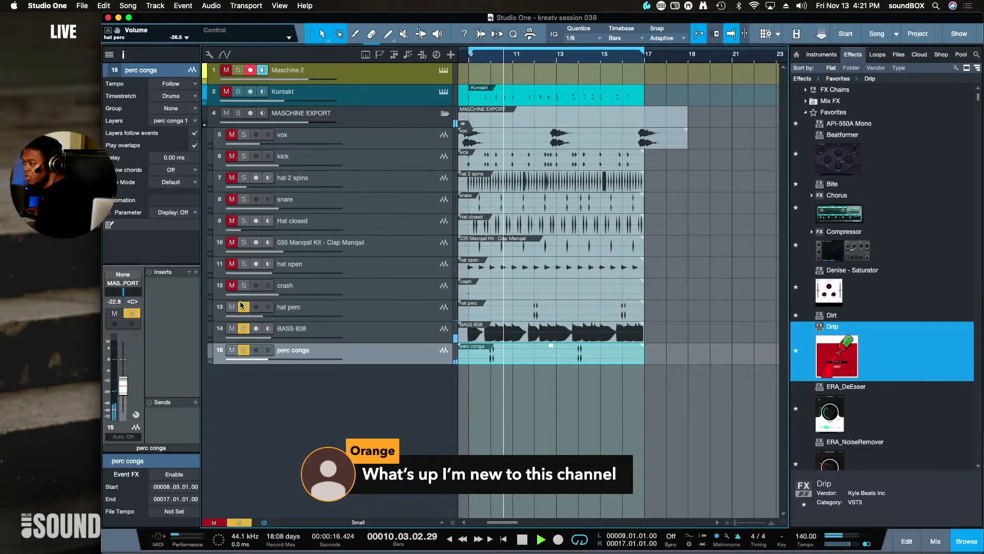
Clear the solos on the hat perc, BASS 808 and perc conga tracks and stop playback
left_click_drag(244, 307, 242, 365)
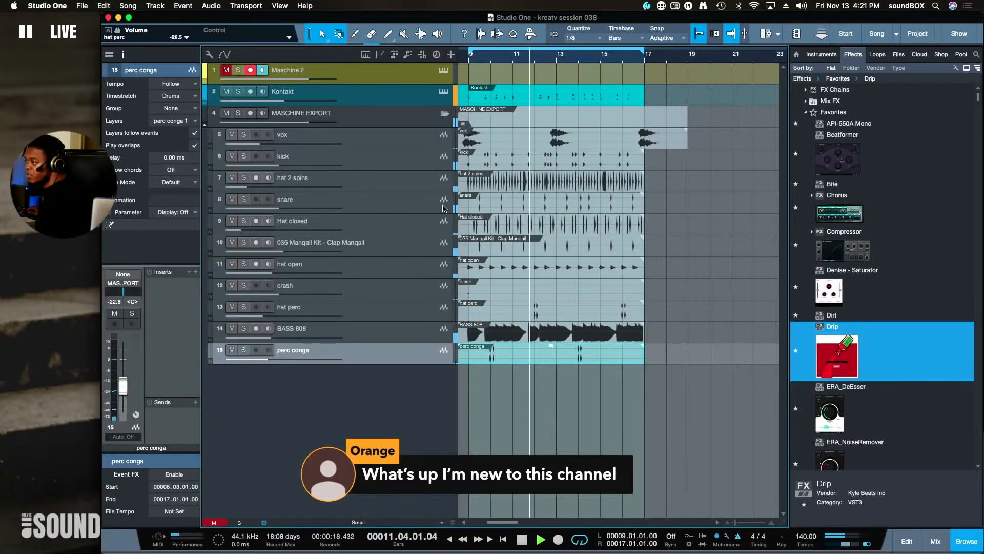
key("space")
Narrow the track header column to widen the arrangement, undoing the accidental stretch of the snare clip's start
left_click_drag(458, 205, 424, 213)
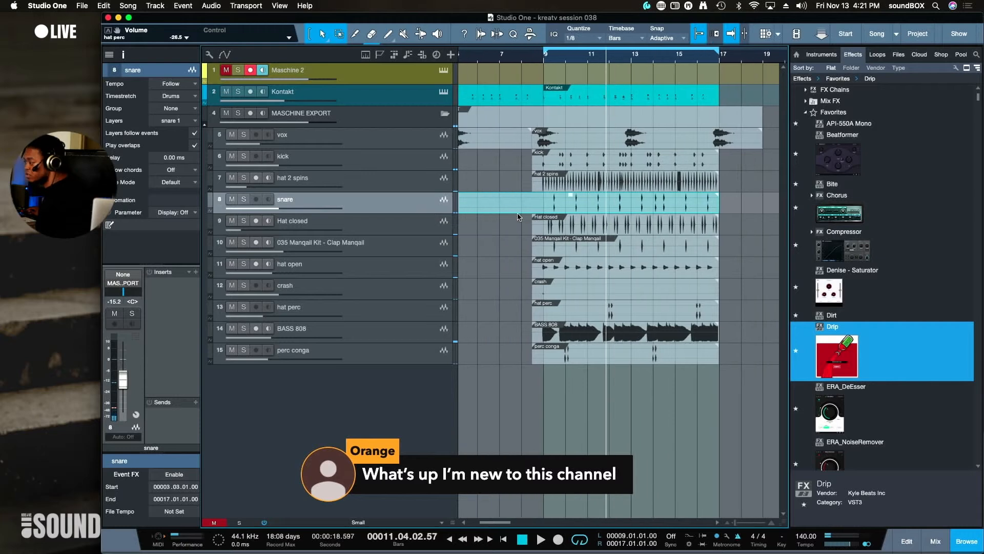
key("super+z")
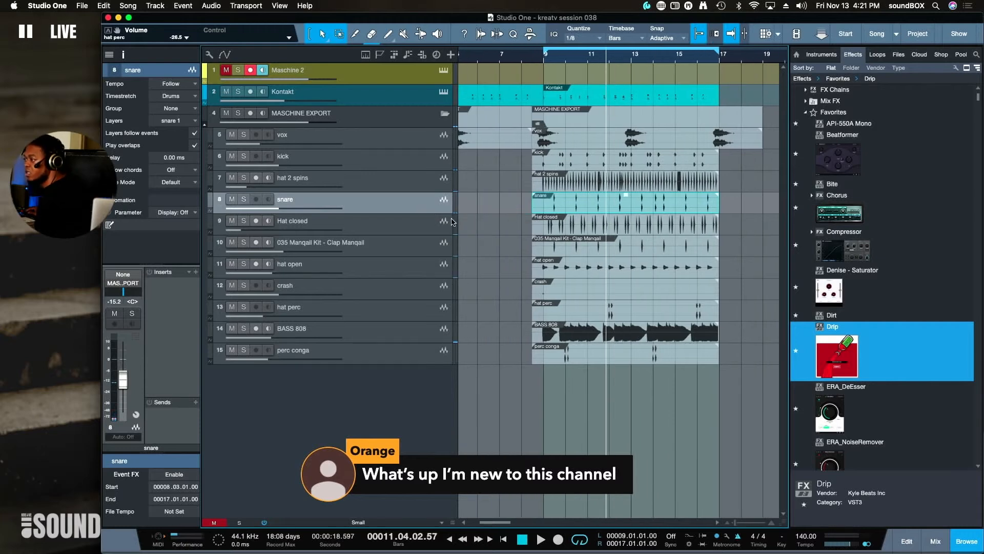
left_click(438, 251)
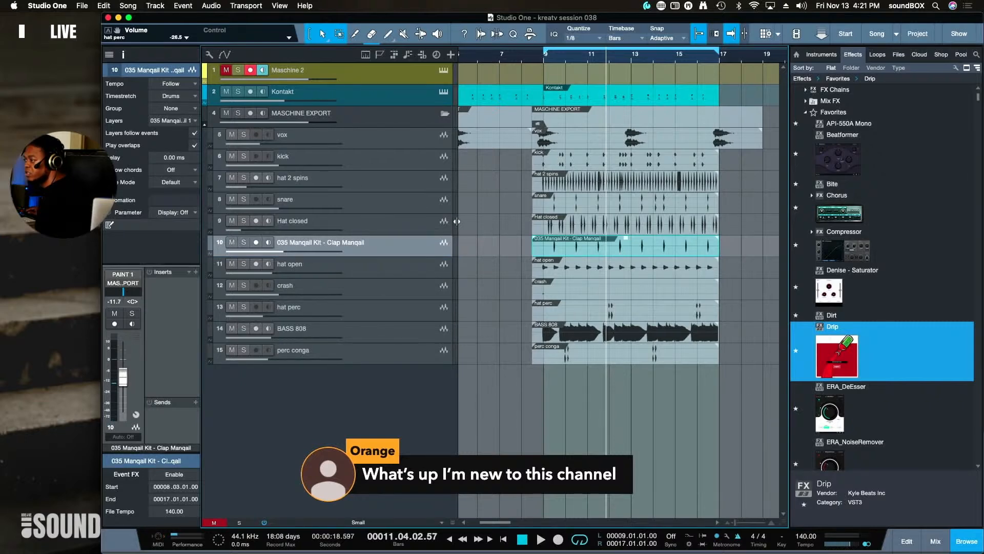
left_click_drag(456, 221, 282, 238)
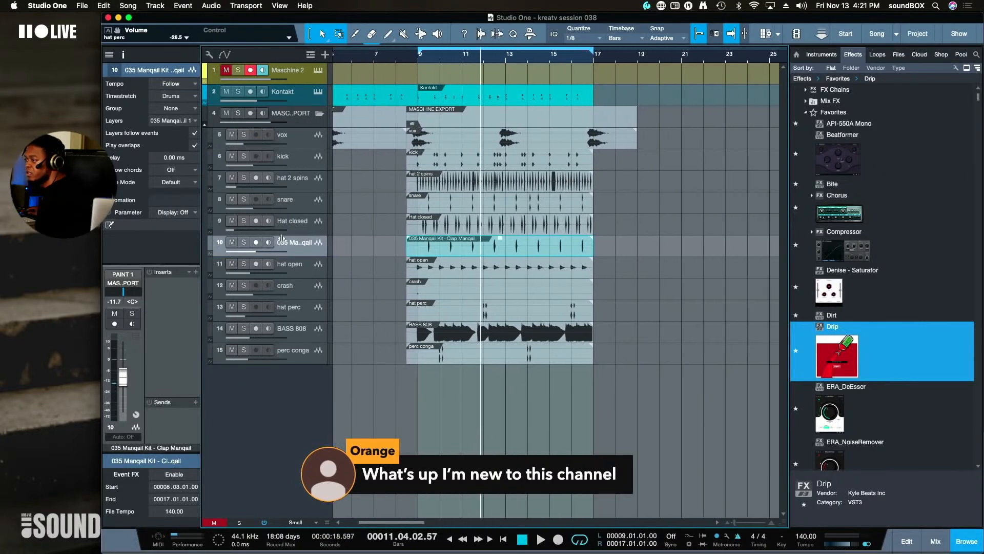
Solo and play the 035 Manqail Kit - Clap Manqail track, rename it "clap", and stop playback
left_click(303, 145)
left_click(310, 168)
left_click(308, 178)
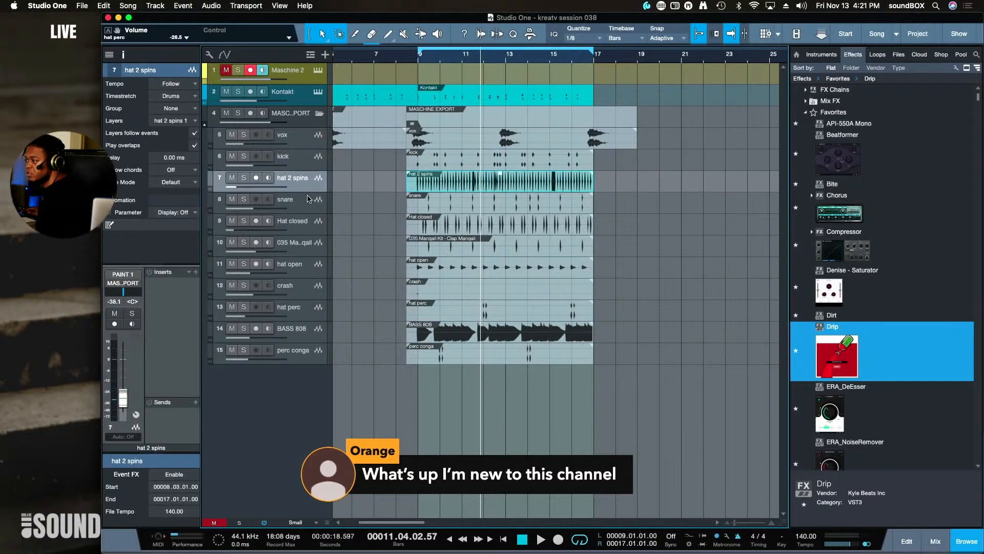
left_click(309, 200)
left_click(304, 227)
left_click(301, 244)
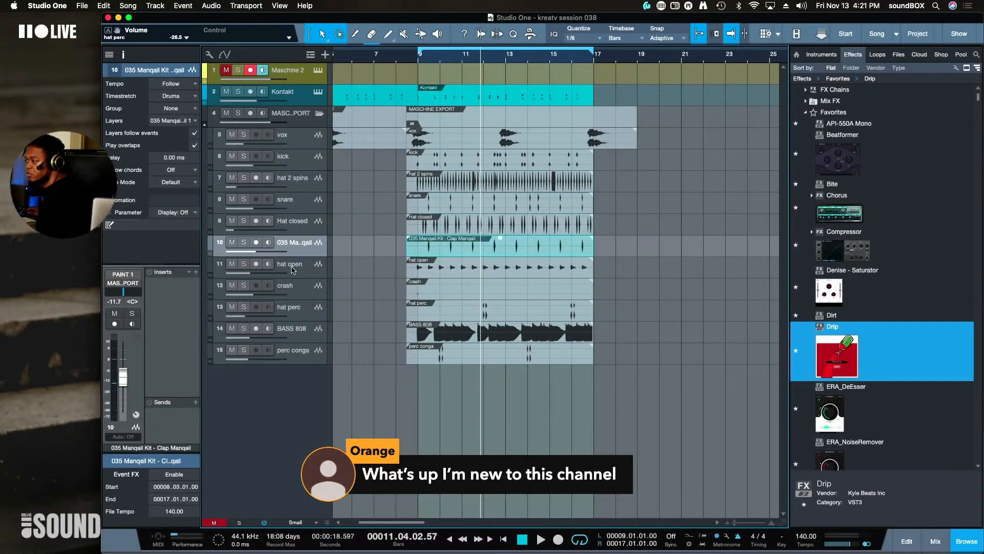
left_click(244, 243)
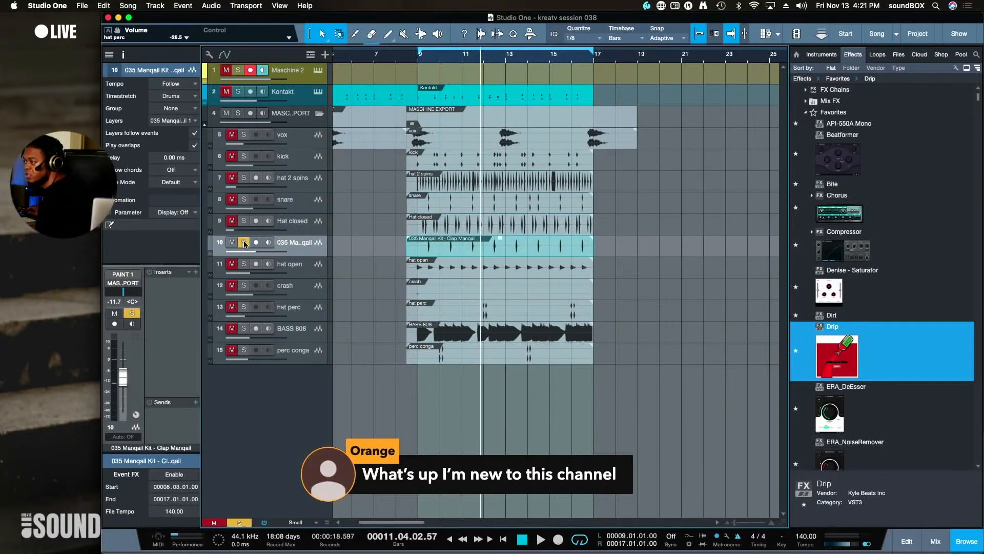
key("space")
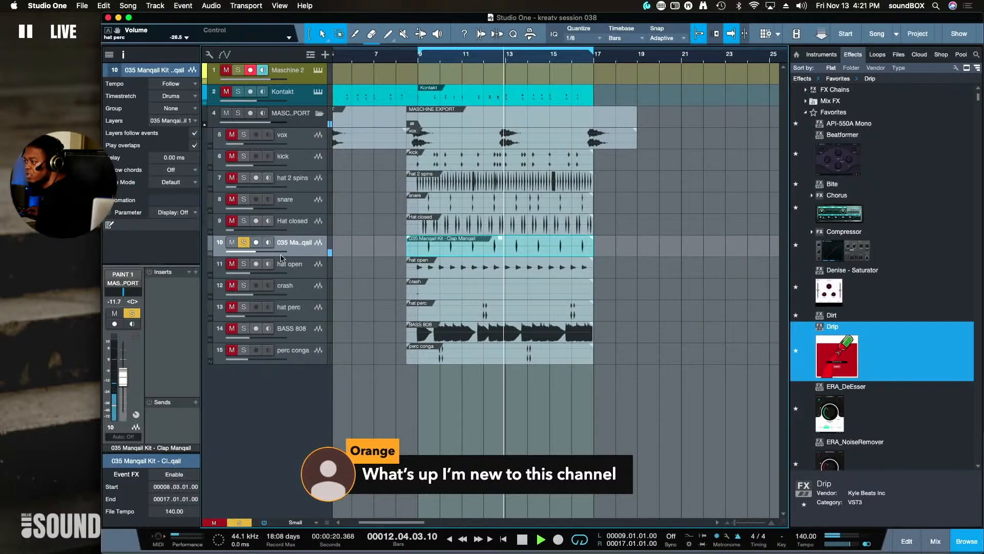
double_click(290, 242)
type("c")
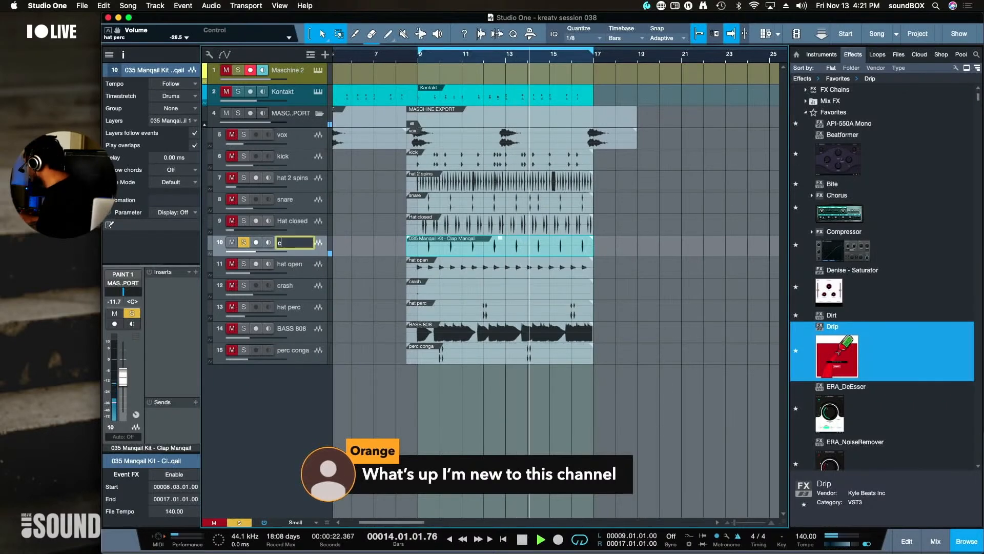
type("lap")
key("Return")
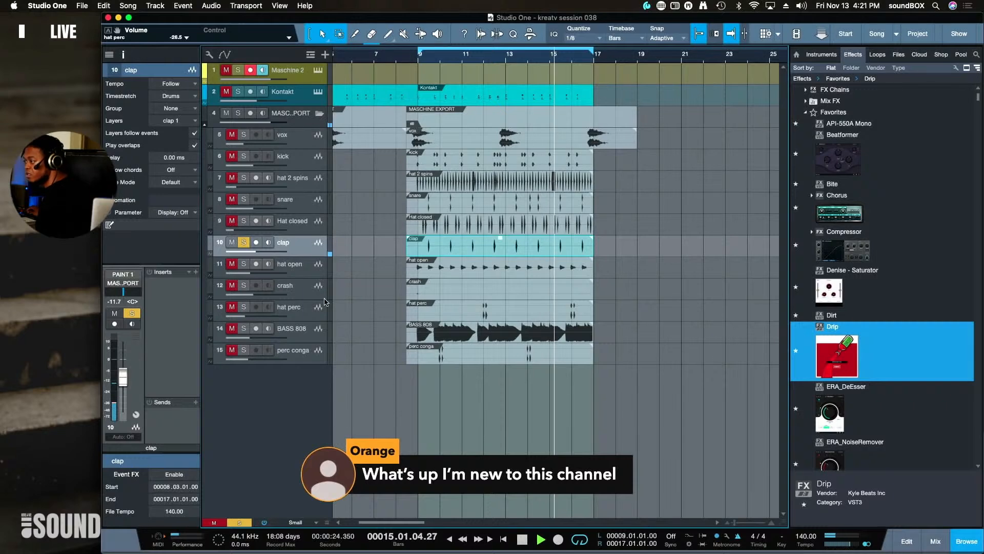
left_click(348, 269)
key("space")
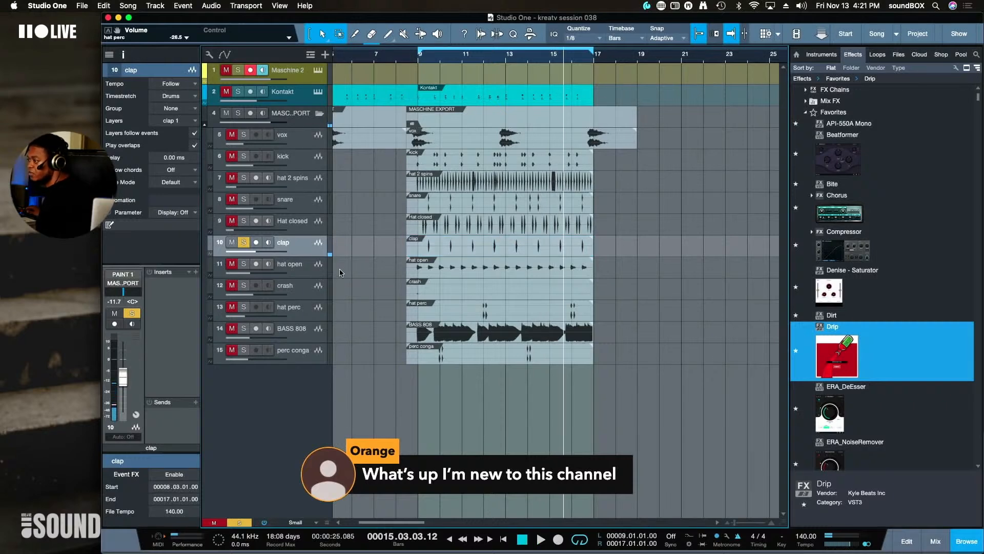
Examine the exported clips' waveforms up close, from the hat open clip back to the clip starts before bar 9
left_click(512, 270)
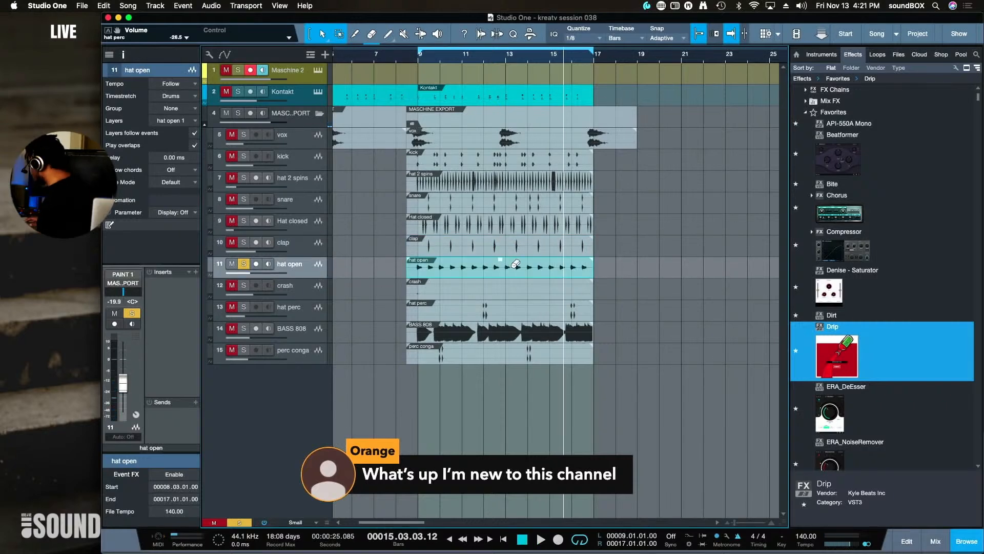
key("shift+e")
key("shift+e")
key("shift+e")
key("shift+e")
key("e")
key("e")
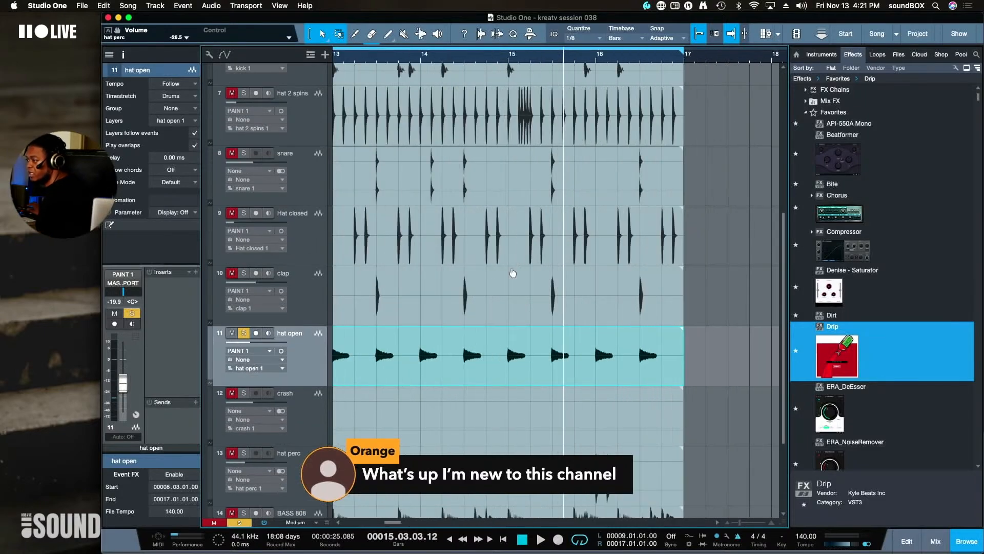
scroll(548, 301, "up", 5)
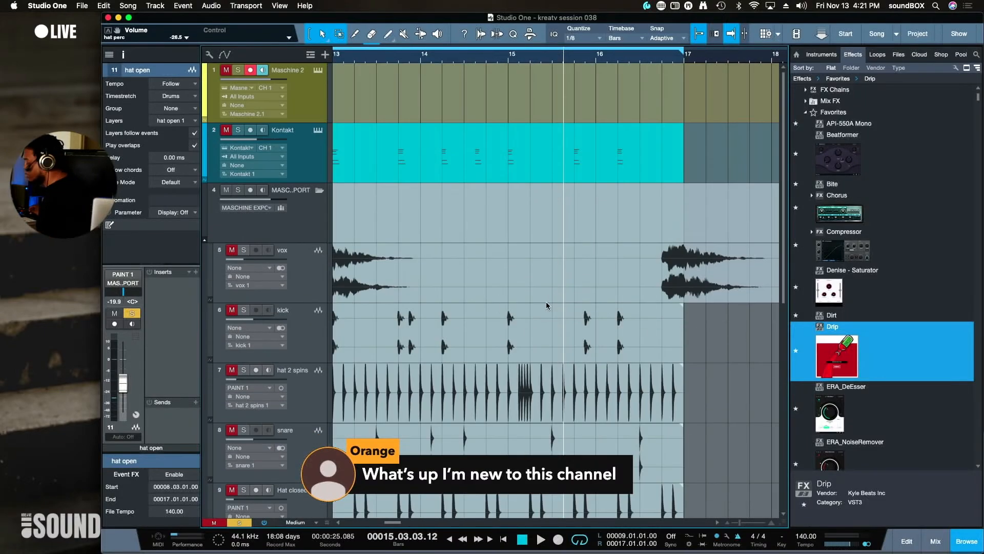
scroll(546, 303, "left", 8)
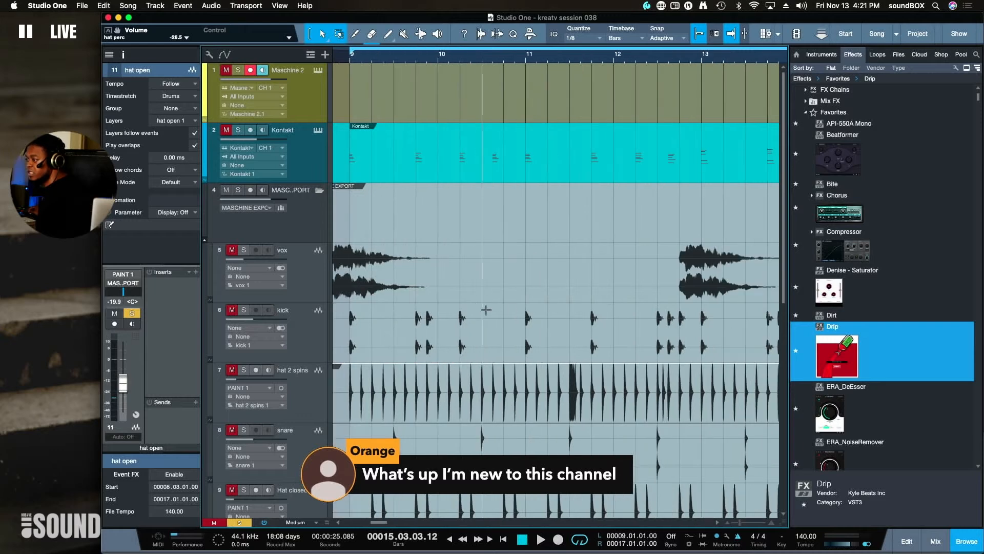
scroll(486, 310, "left", 6)
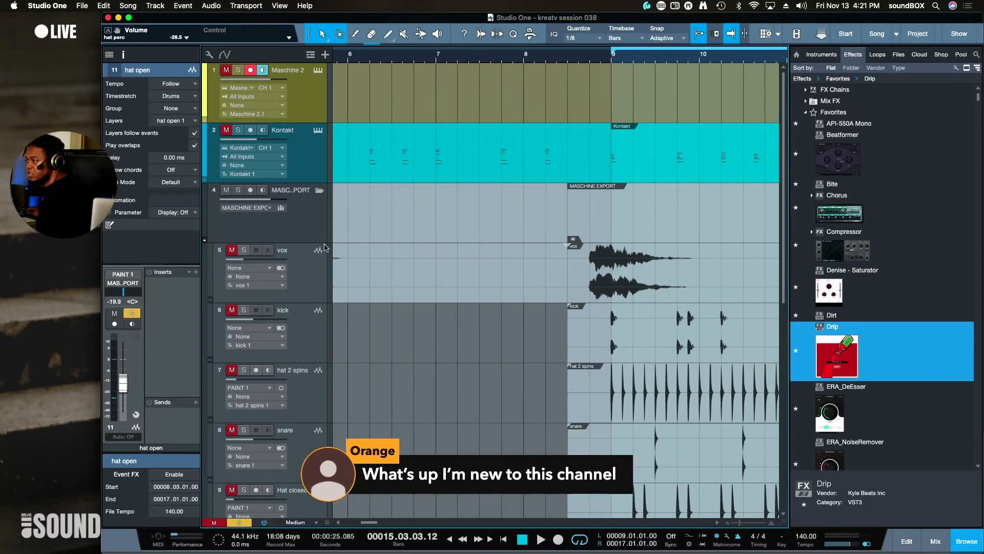
Hide the track inspector to free more width for the arrangement
left_click(123, 54)
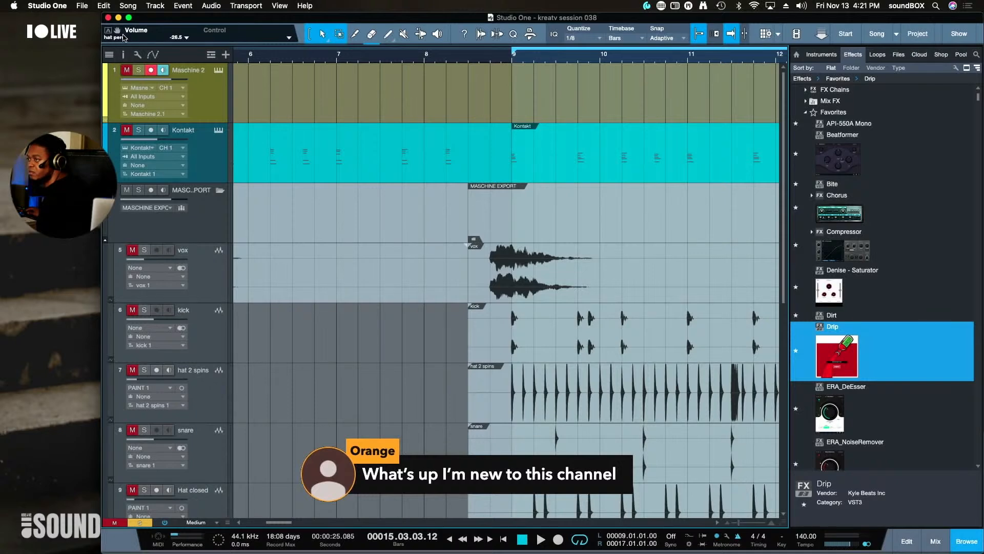
scroll(439, 400, "down", 5)
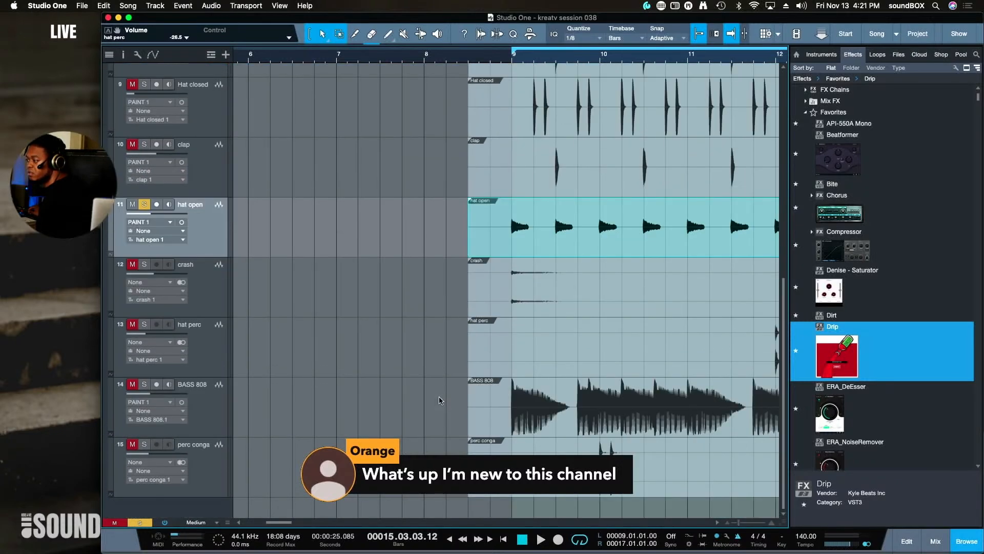
scroll(439, 400, "up", 5)
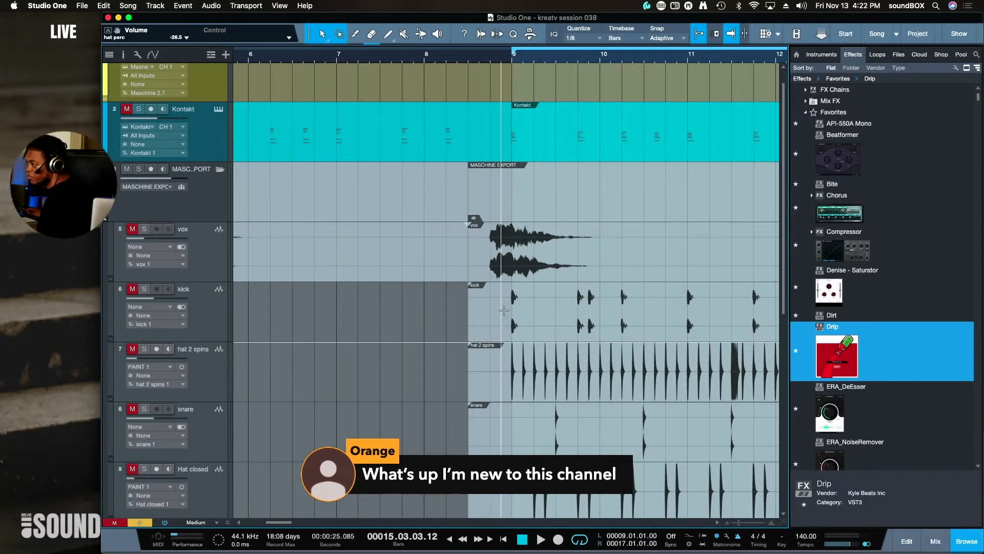
Examine the starts of the kick and snare clips up close against the bar 9 grid line
left_click(548, 334)
key("e")
key("e")
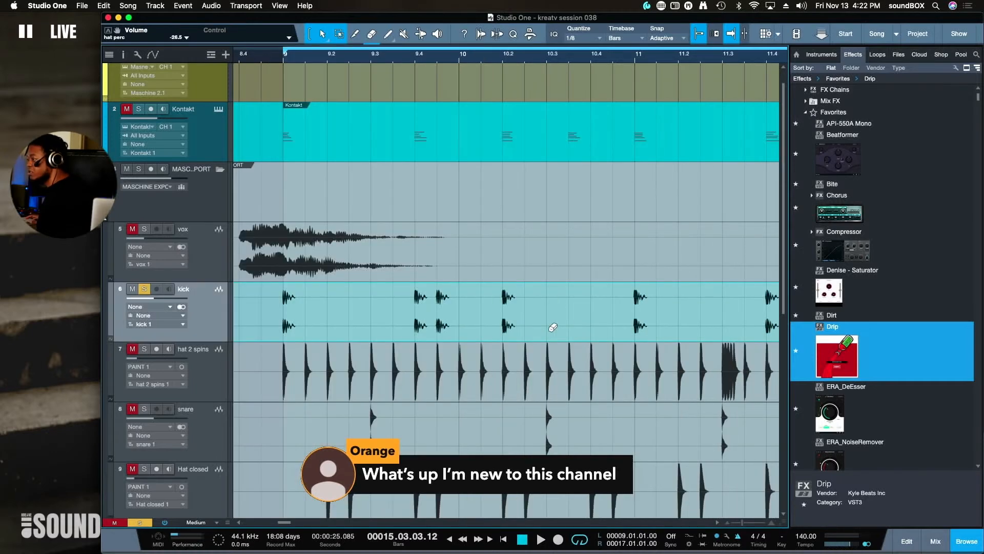
scroll(526, 384, "down", 8)
scroll(515, 386, "up", 8)
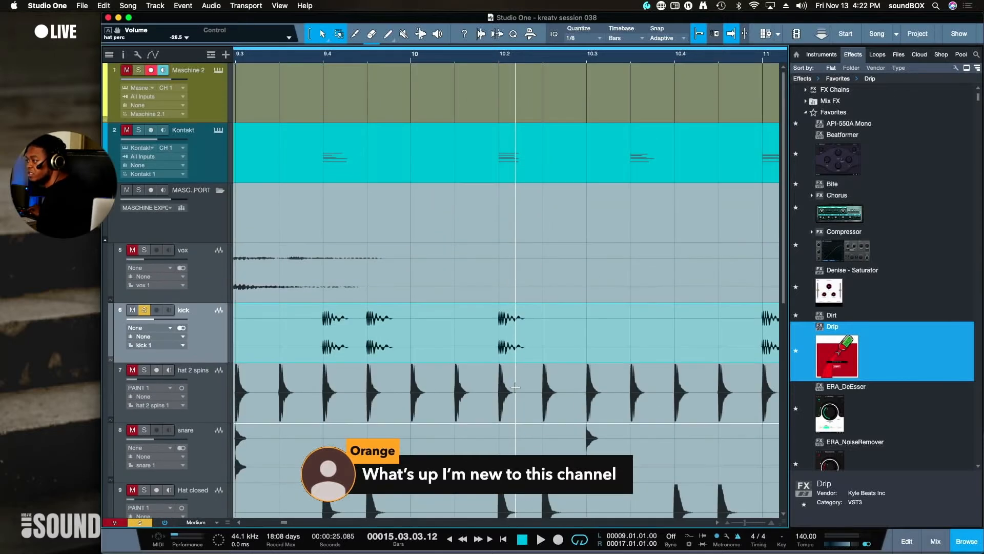
scroll(516, 387, "left", 5)
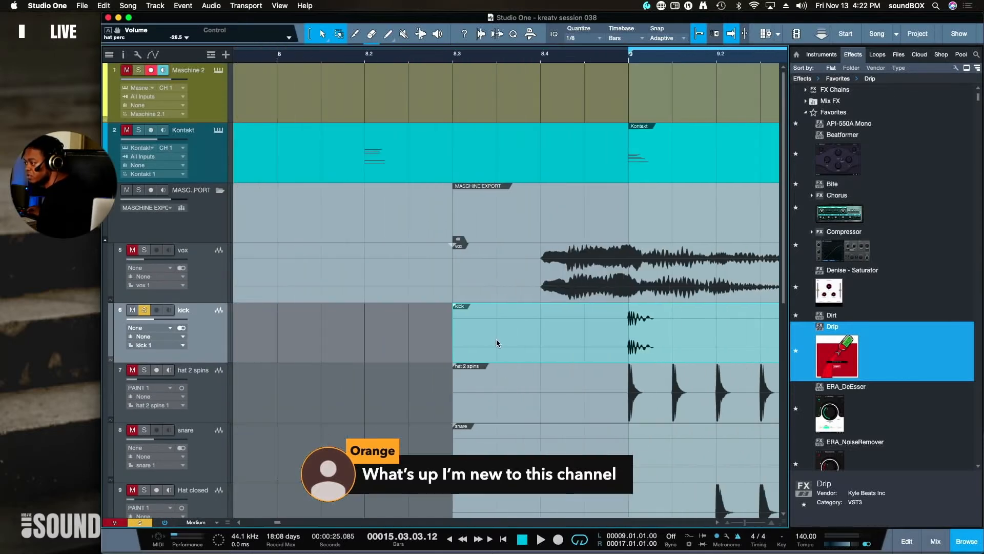
key("Down")
key("Down")
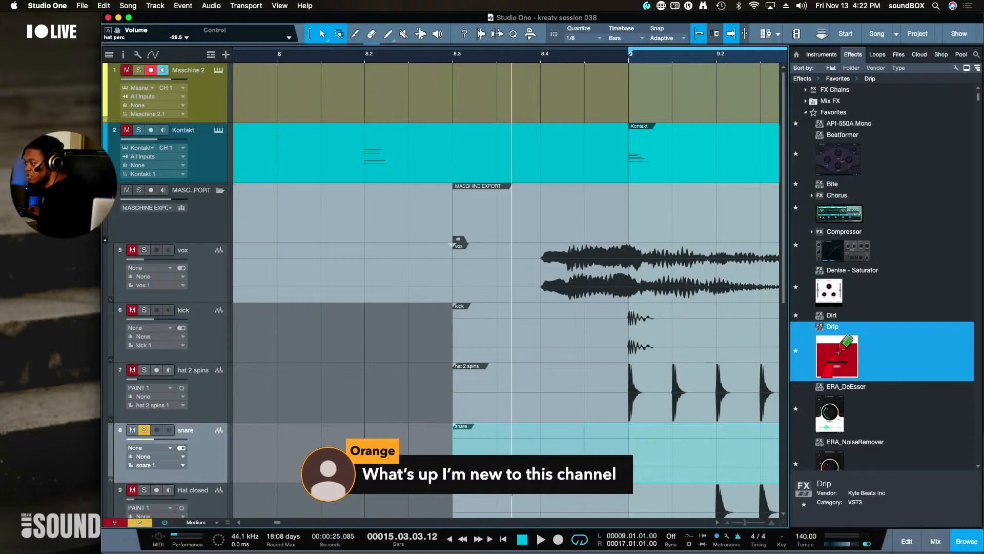
Select all the exported clips with vox soloed and play from about bar 8.3 in a zoomed-out view
left_click(493, 249)
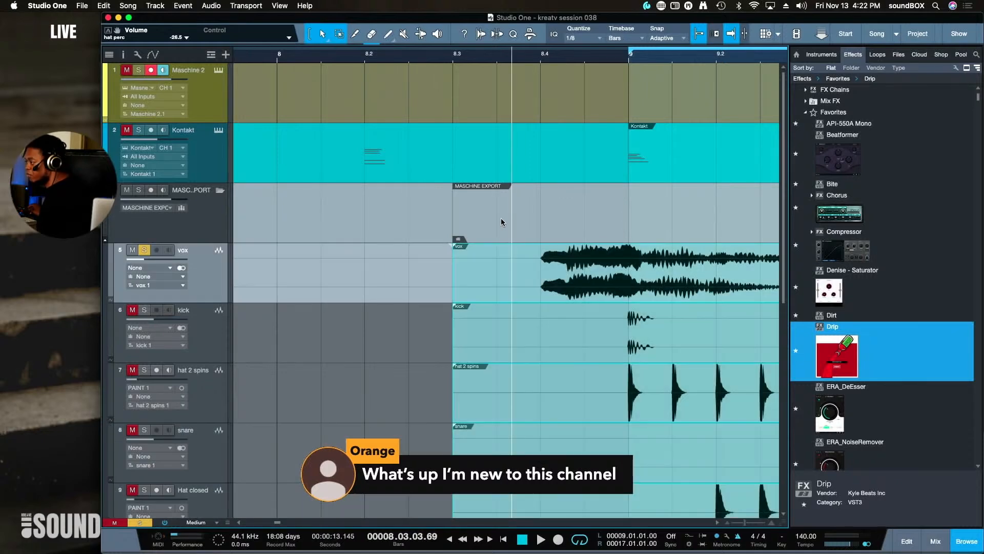
key("w")
key("w")
key("shift+w")
key("shift+w")
key("shift+w")
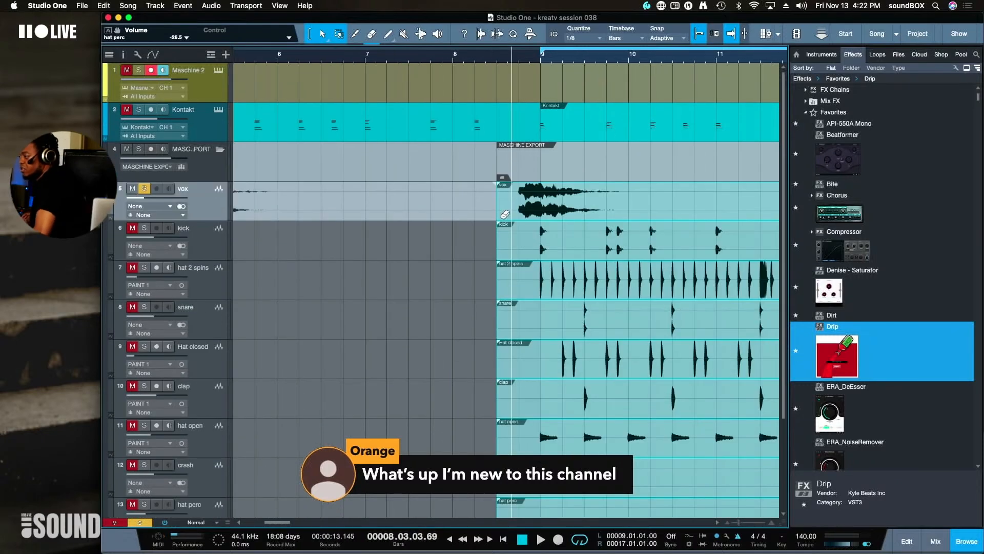
key("space")
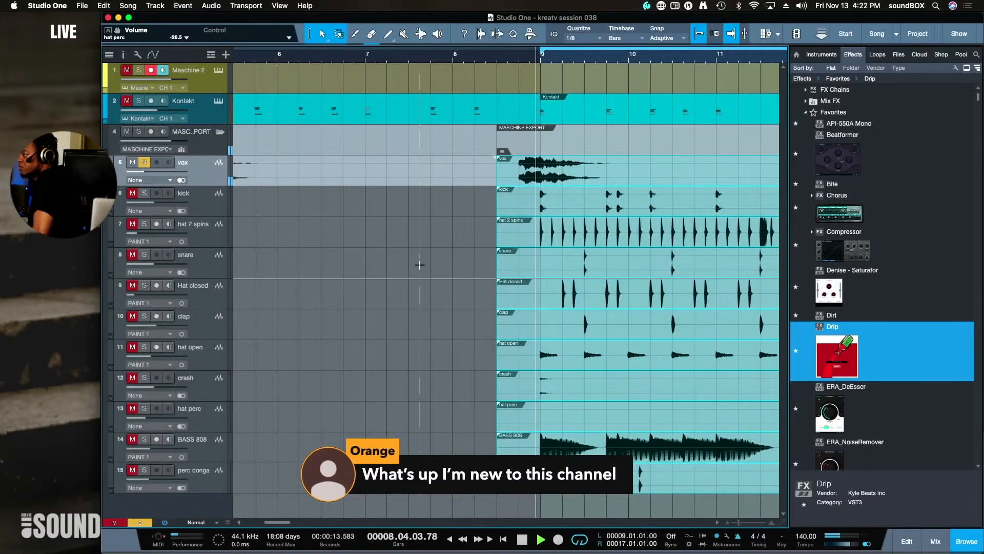
Deselect the clips, clear the vox solo to hear the full beat, and stop playback
left_click(421, 268)
left_click(144, 163)
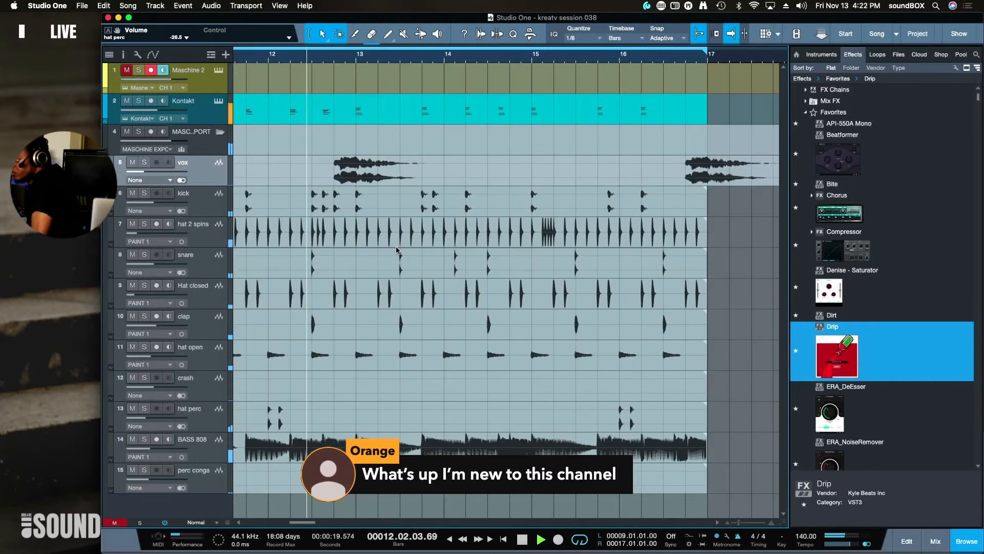
scroll(395, 244, "left", 5)
key("space")
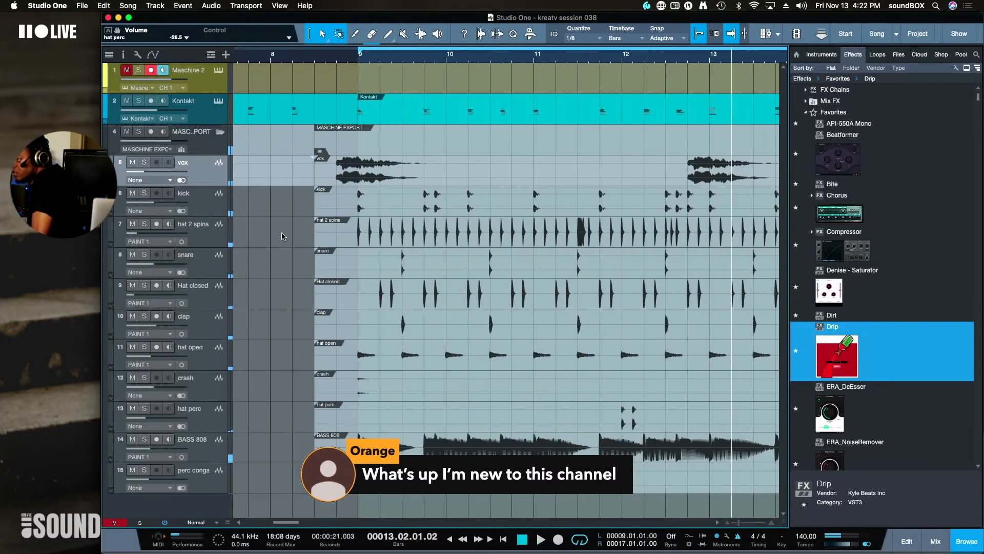
Trim the starts of all exported clips from kick through perc conga to bar 9, leaving the vox clip out
left_click_drag(291, 205, 412, 479)
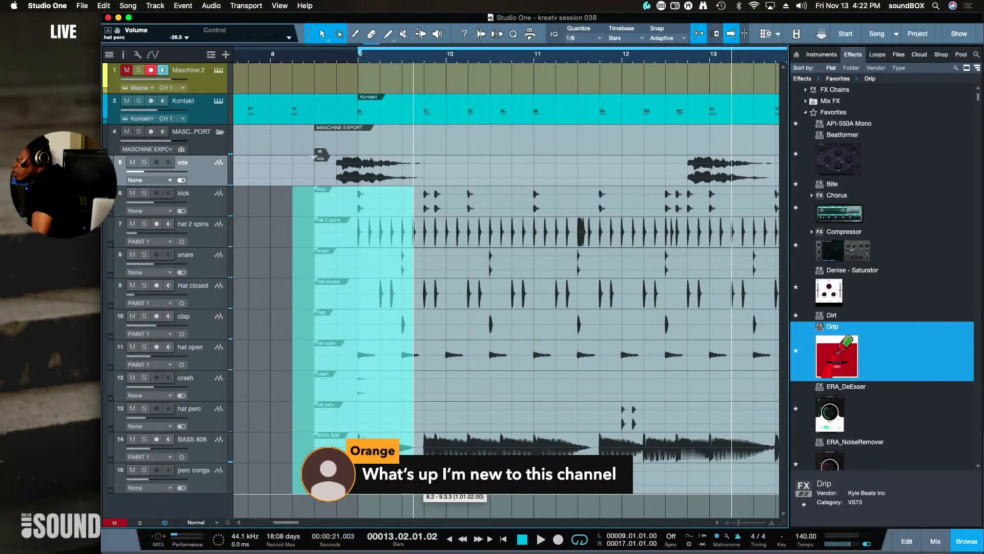
left_click(343, 257)
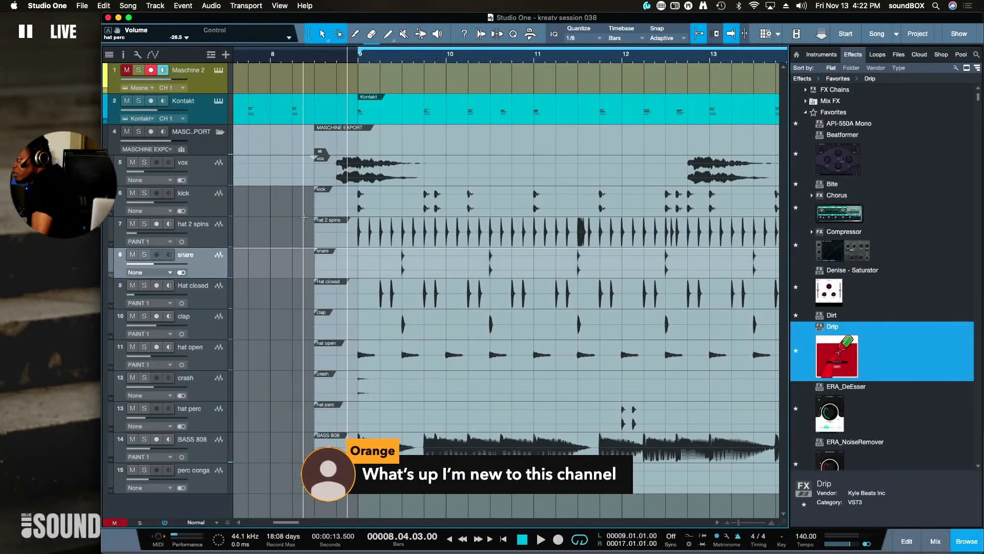
left_click_drag(311, 205, 421, 475)
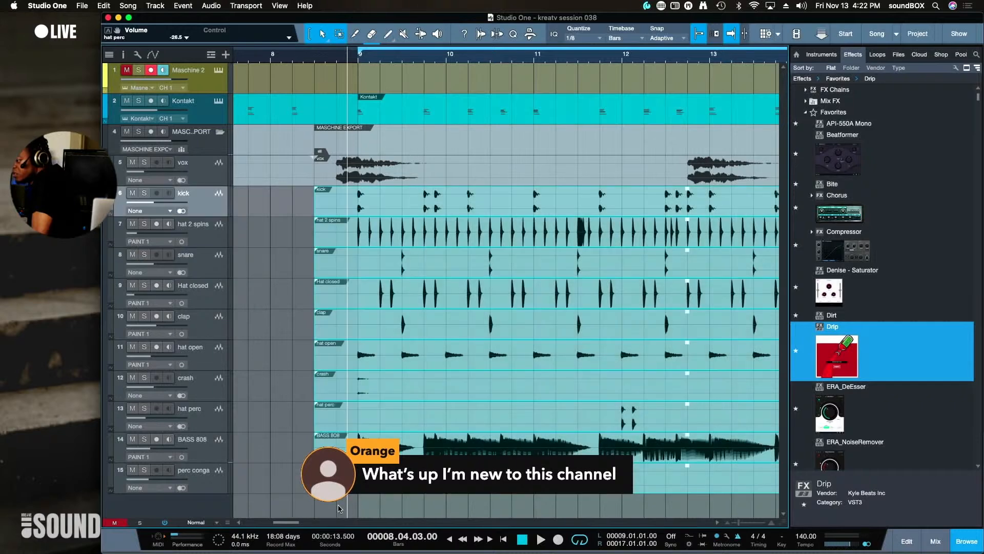
left_click_drag(316, 483, 359, 494)
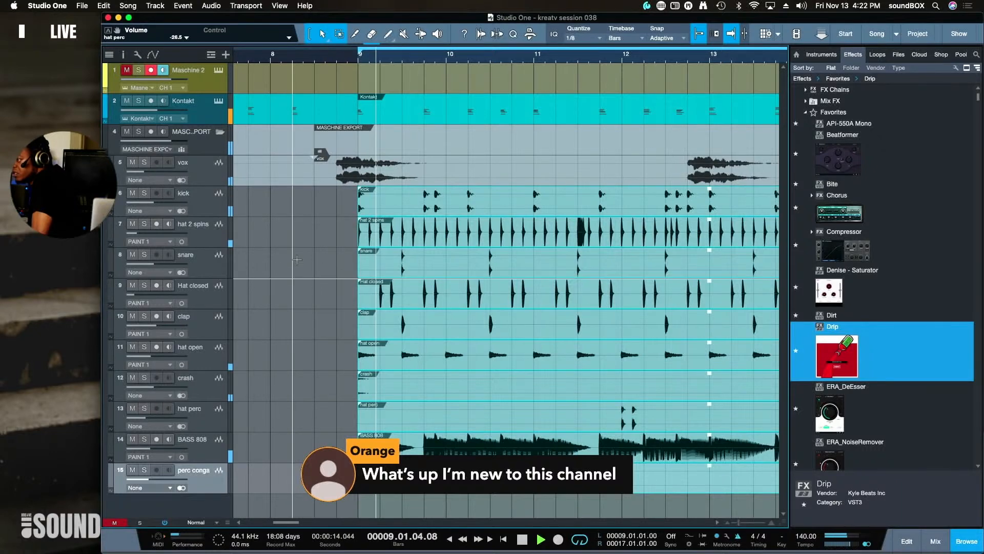
Trim the intro vox clip so it starts at beat 3 of bar 4 and ends at bar 6
scroll(296, 259, "left", 3)
scroll(297, 259, "left", 5)
scroll(297, 259, "right", 3)
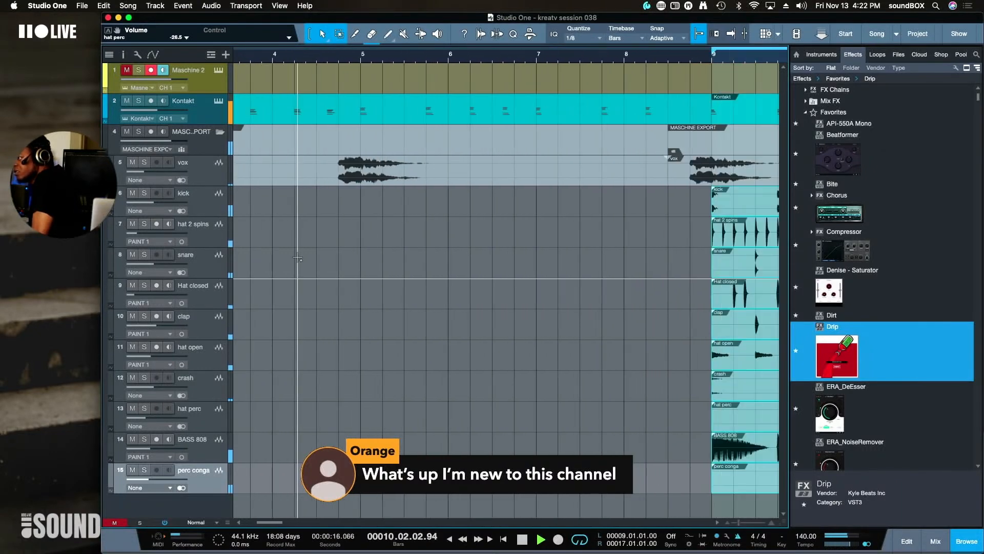
left_click_drag(667, 176, 447, 181)
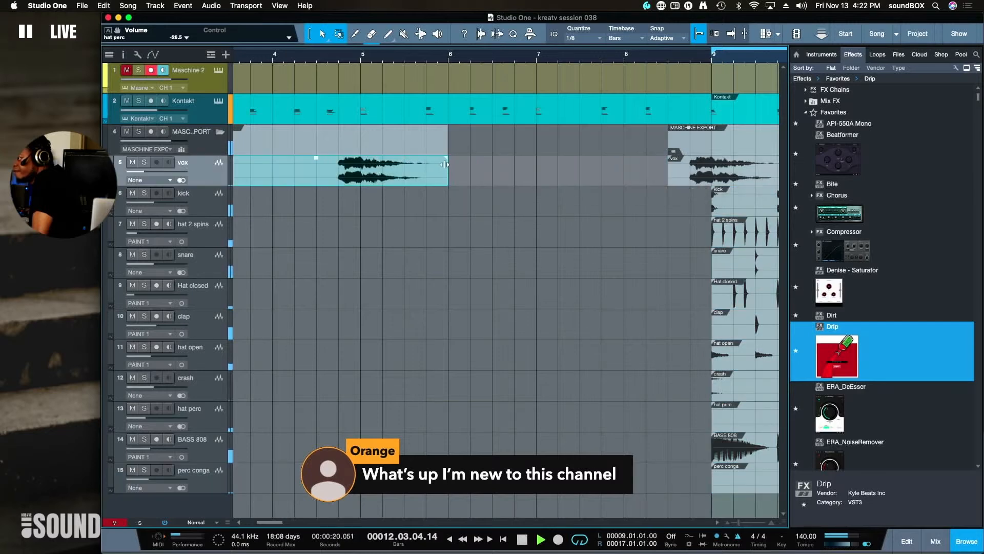
scroll(416, 177, "left", 4)
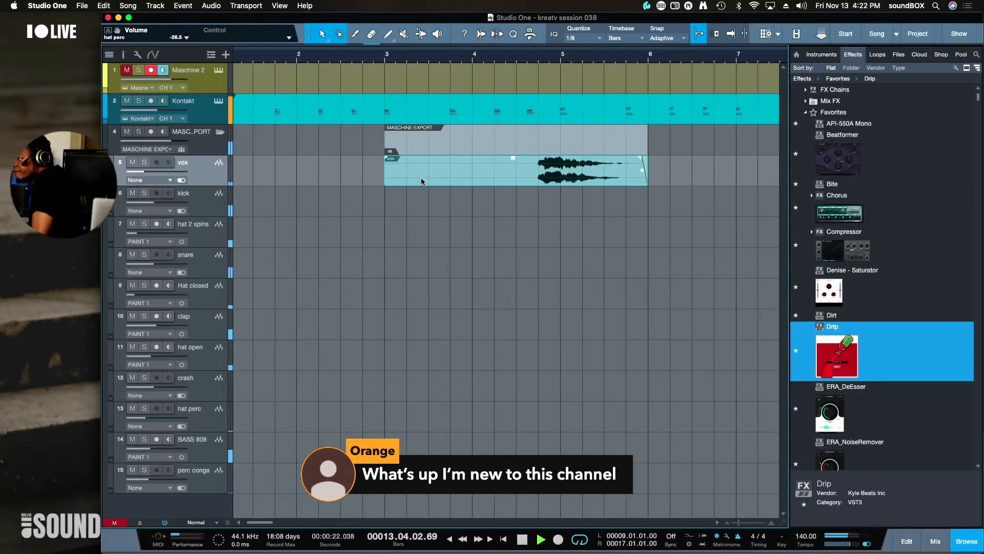
left_click_drag(410, 177, 550, 162)
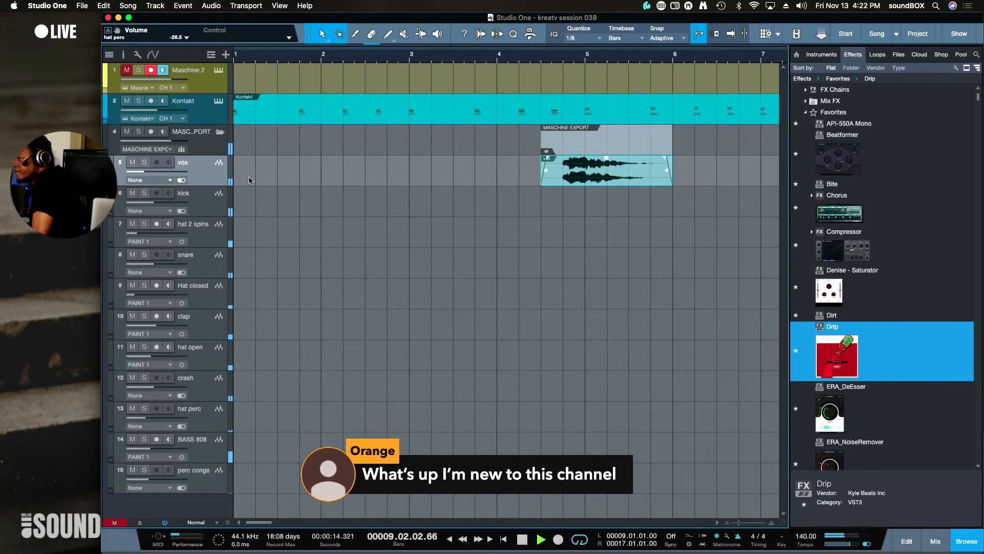
Play the song from bar 1 with the Kontakt track selected and all tracks shown at tiny height
left_click(373, 198)
key("w")
key("w")
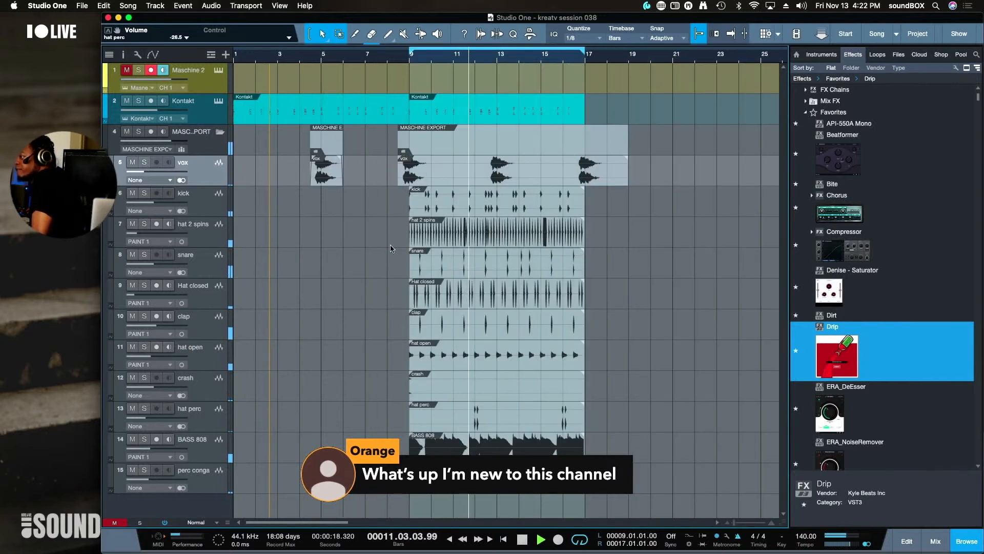
left_click(318, 372)
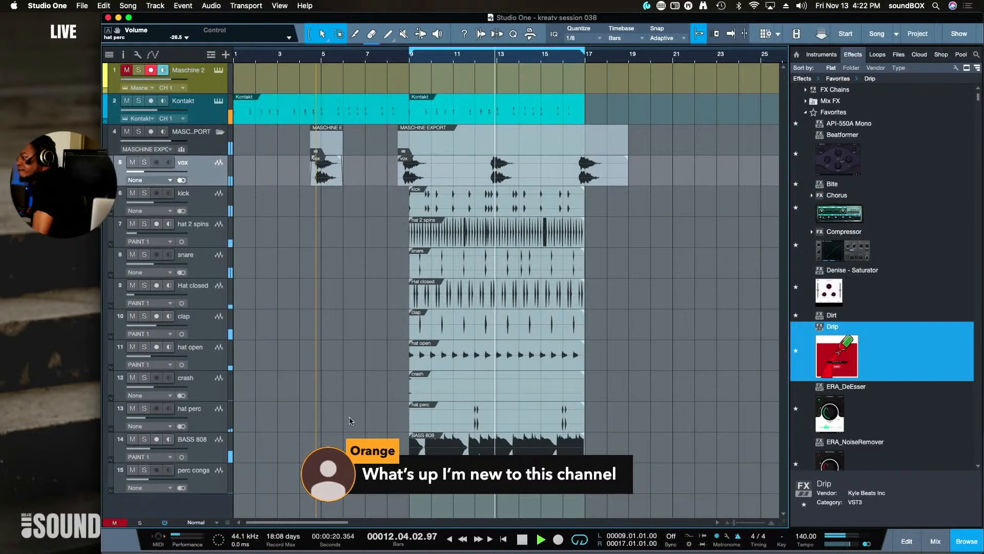
key("shift+w")
key("shift+w")
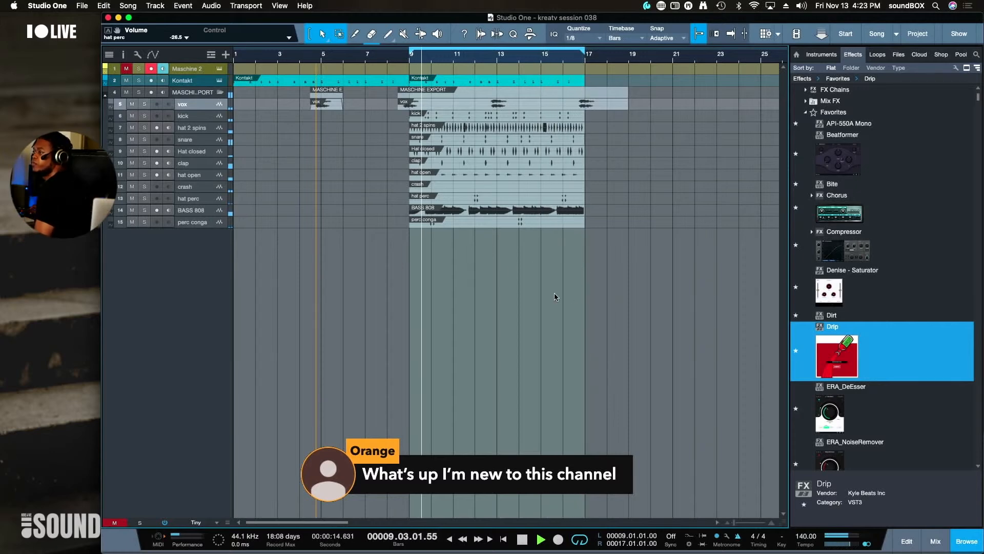
left_click(204, 82)
key("space")
key("comma")
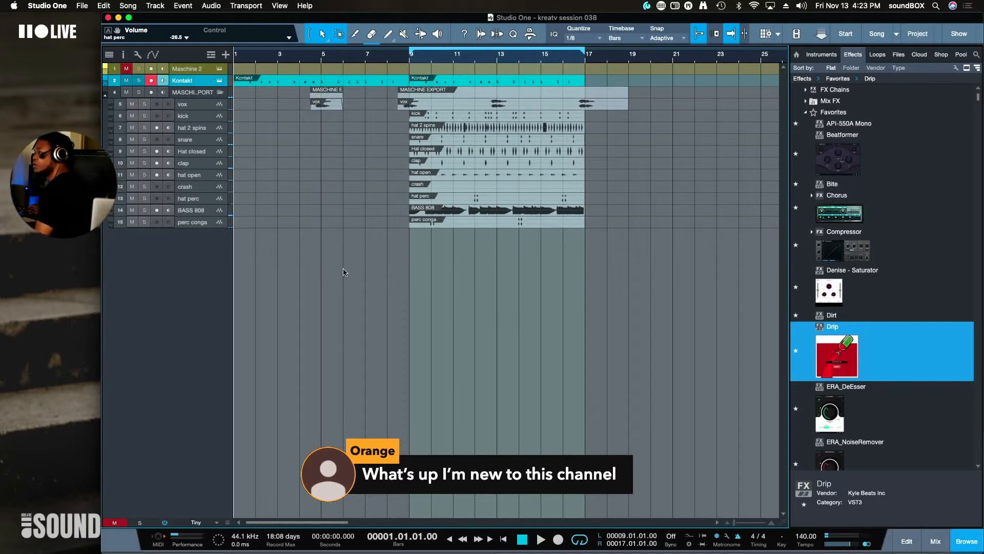
key("space")
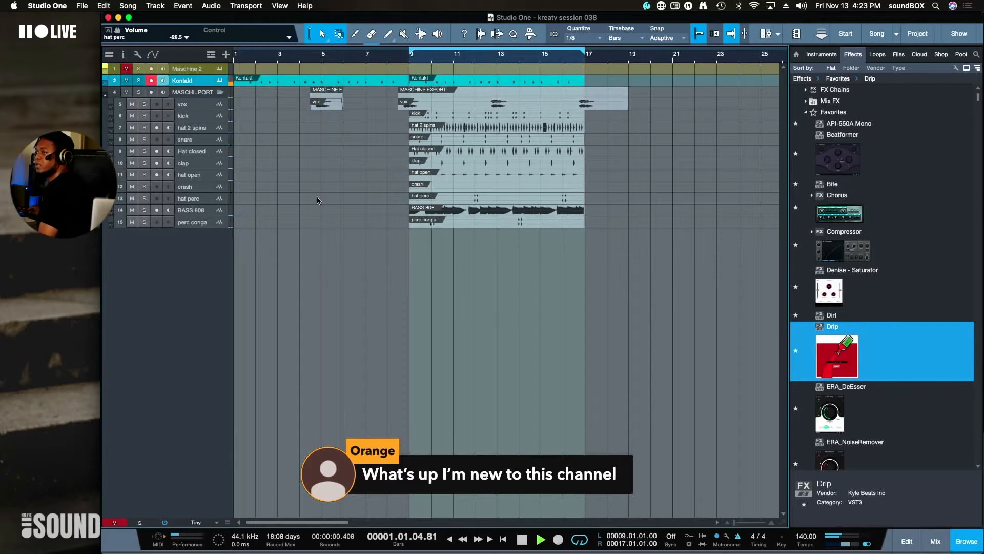
Show the Arranger track and lay out an Intro section up to bar 9 and a Verse section from bar 9 to 17
left_click(211, 54)
left_click(231, 102)
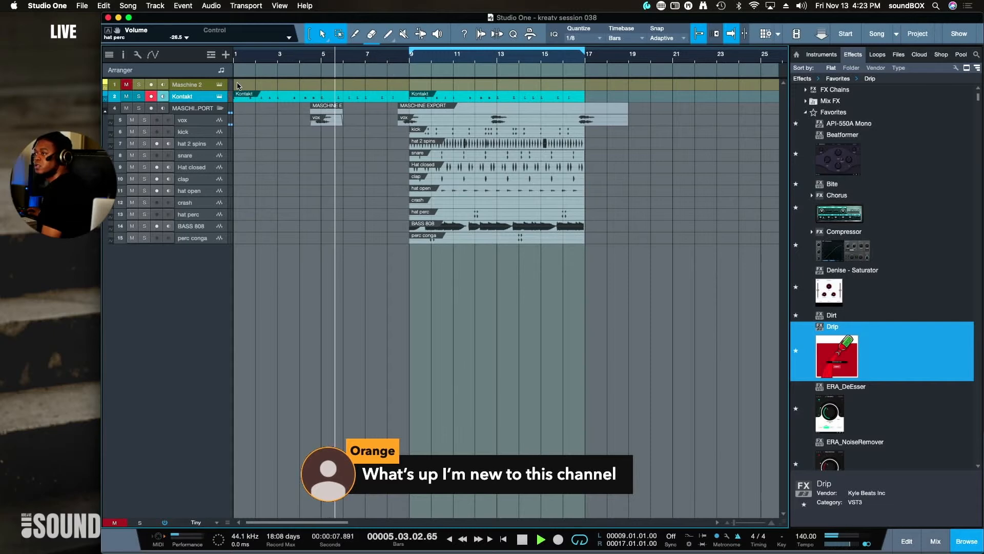
double_click(238, 88)
left_click_drag(259, 84, 311, 85)
key("super+z")
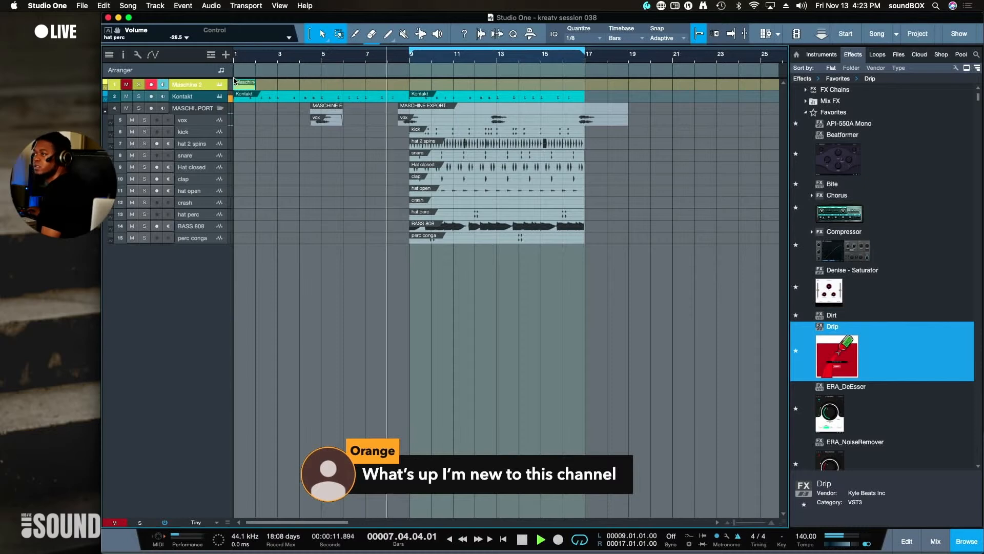
left_click_drag(239, 67, 588, 72)
key("super+z")
key("super+shift+z")
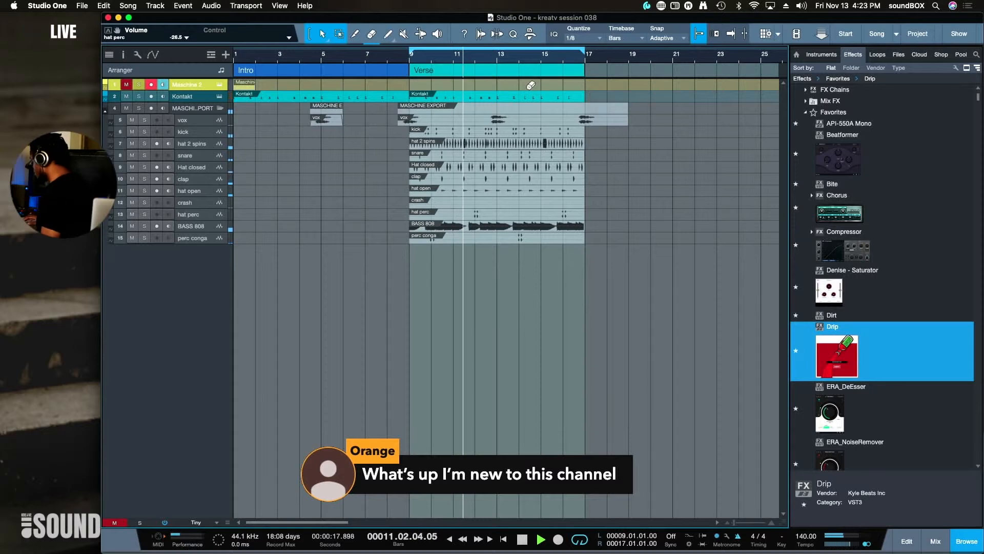
Duplicate the Verse section with its clips directly after itself, and hide the browser
key("shift+e")
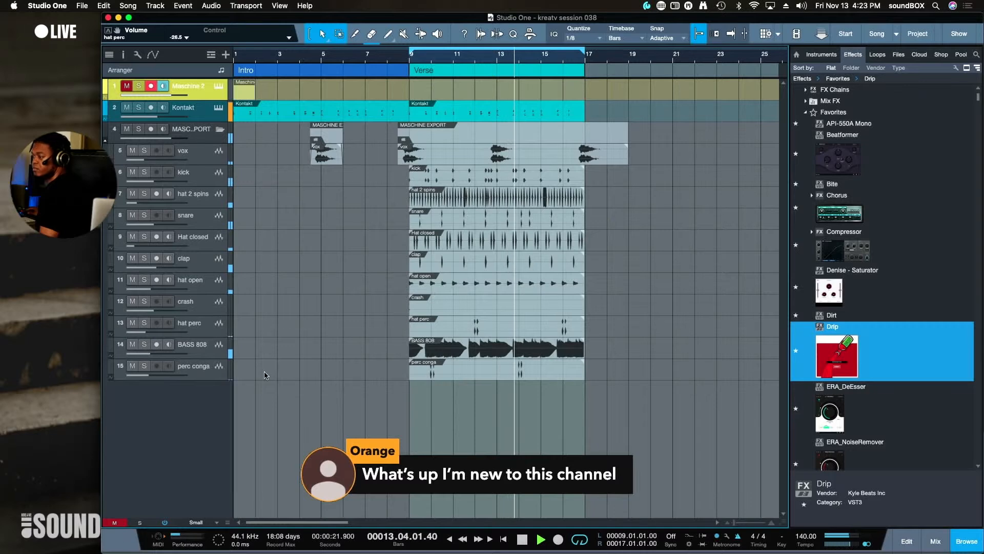
left_click(468, 73)
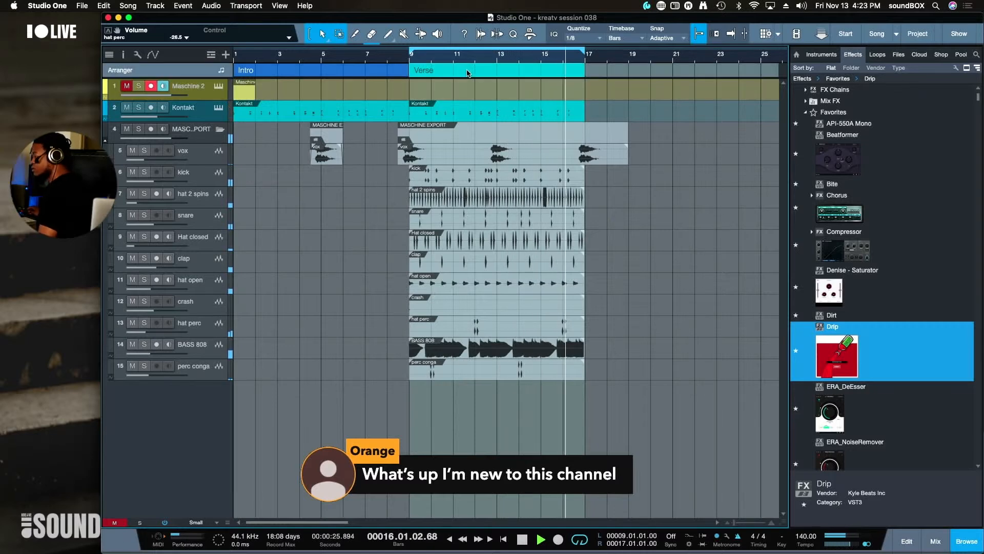
key("d")
key("F5")
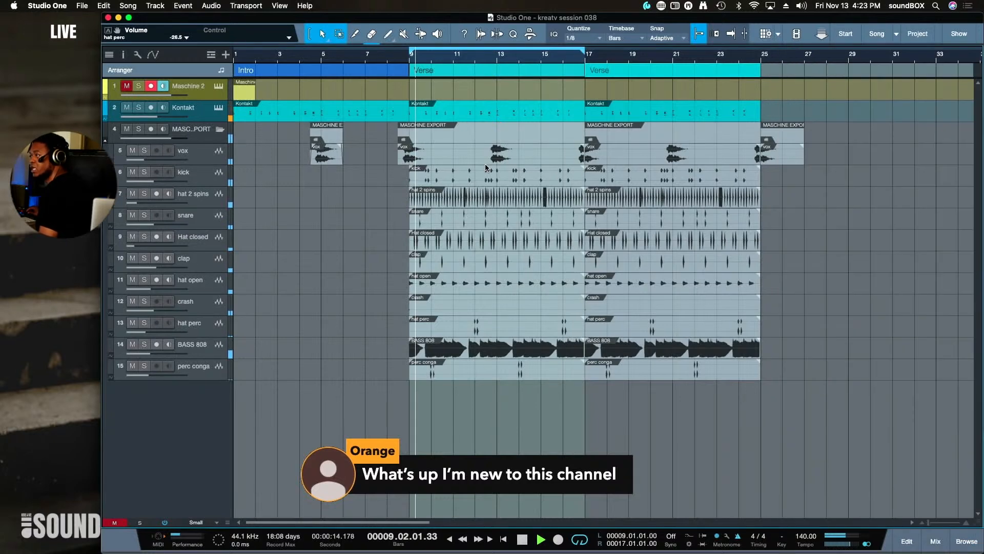
Delete the BASS 808, hat open and hat 2 spins clips from the first Verse and extend the loop to bar 25
key("space")
left_click(458, 353)
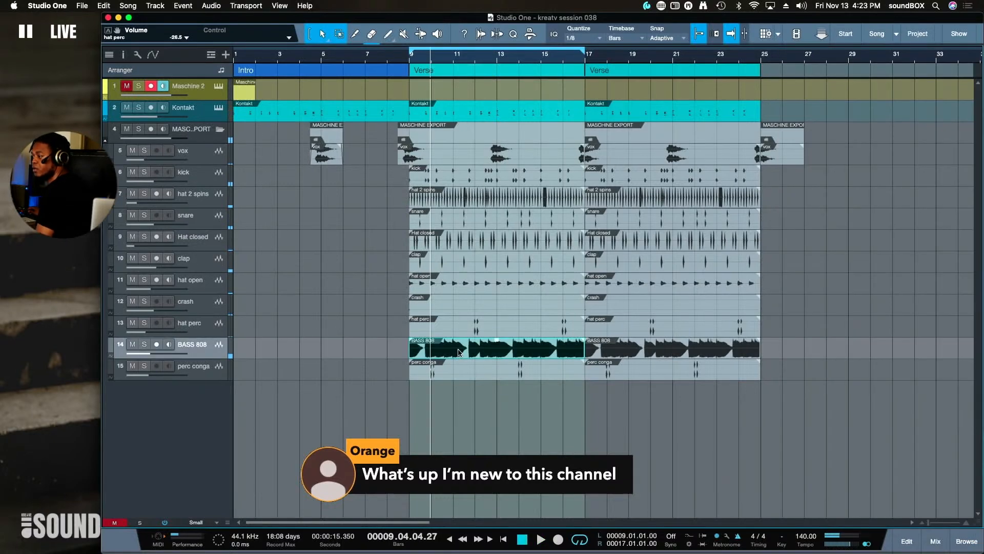
key("Delete")
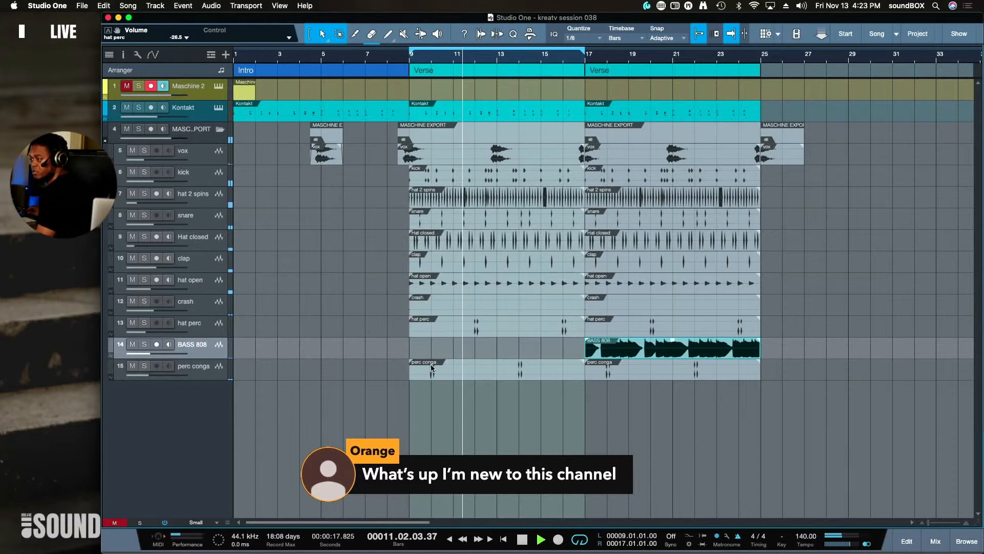
left_click(459, 283)
key("Delete")
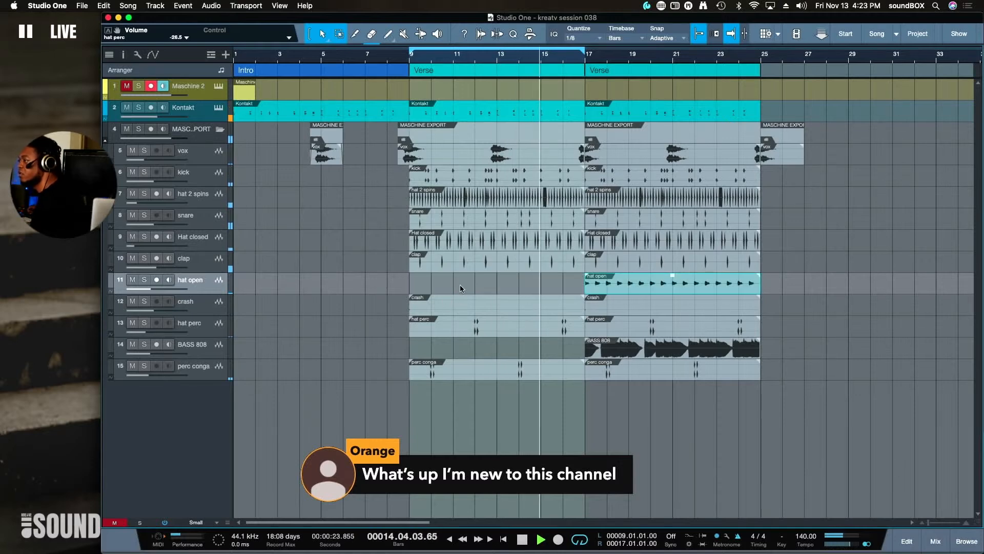
left_click(454, 200)
key("Delete")
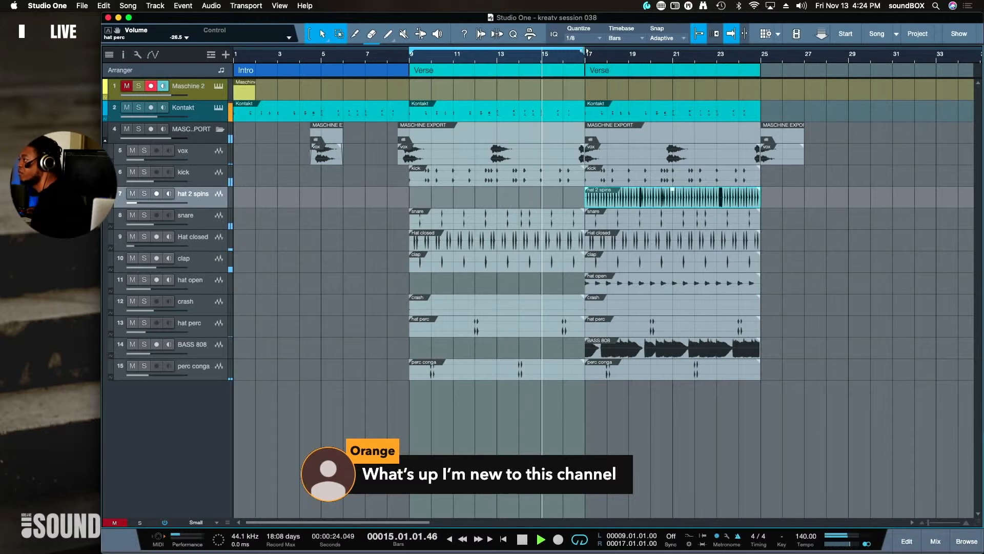
left_click_drag(588, 47, 761, 48)
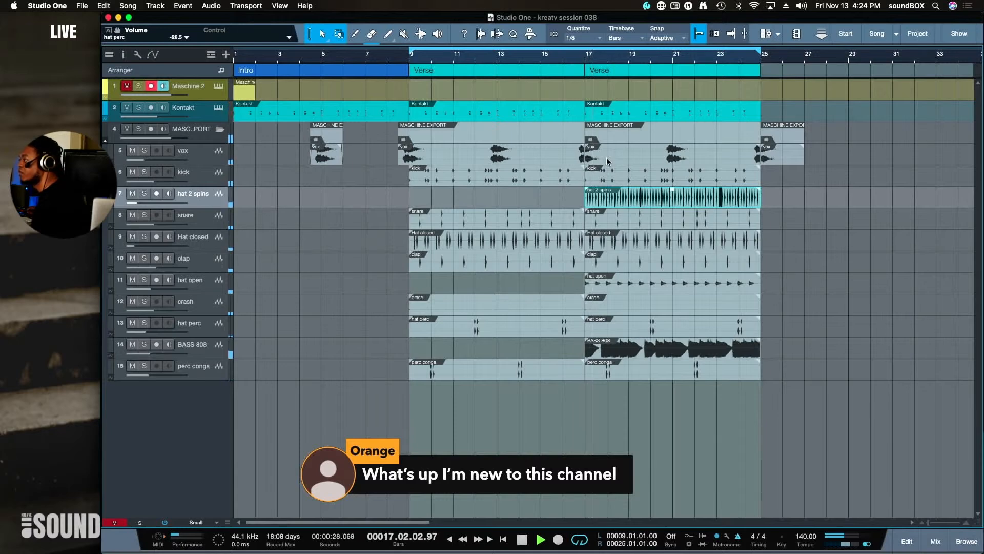
Shorten the first Verse's vox clip to end at bar 16 and extend the second one's start back to beat 3 of bar 16
left_click(549, 156)
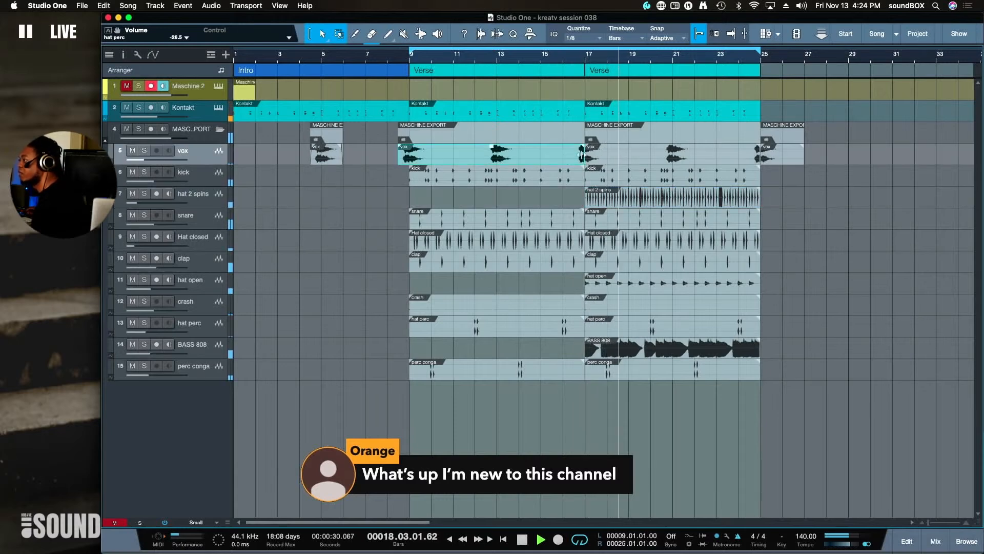
left_click_drag(582, 154, 569, 161)
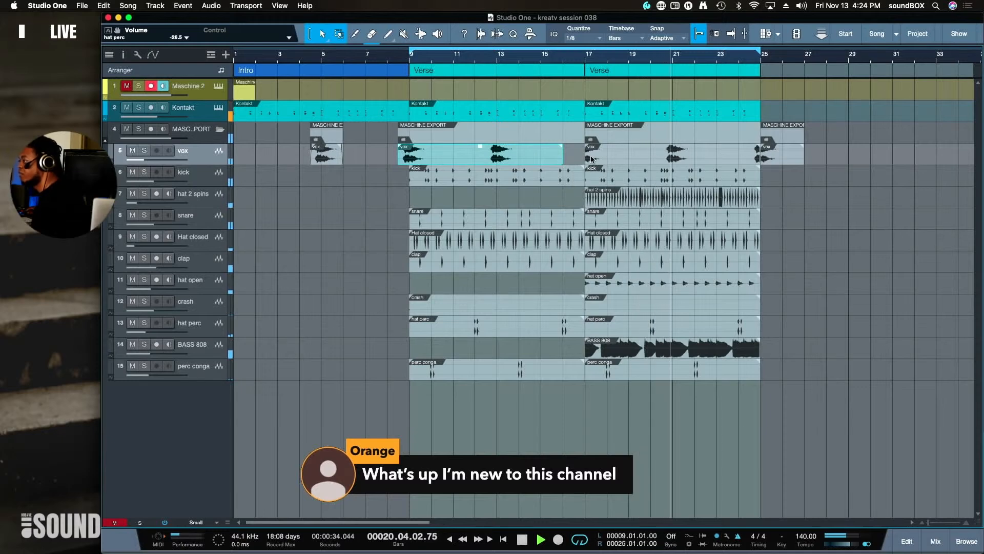
left_click_drag(588, 158, 575, 158)
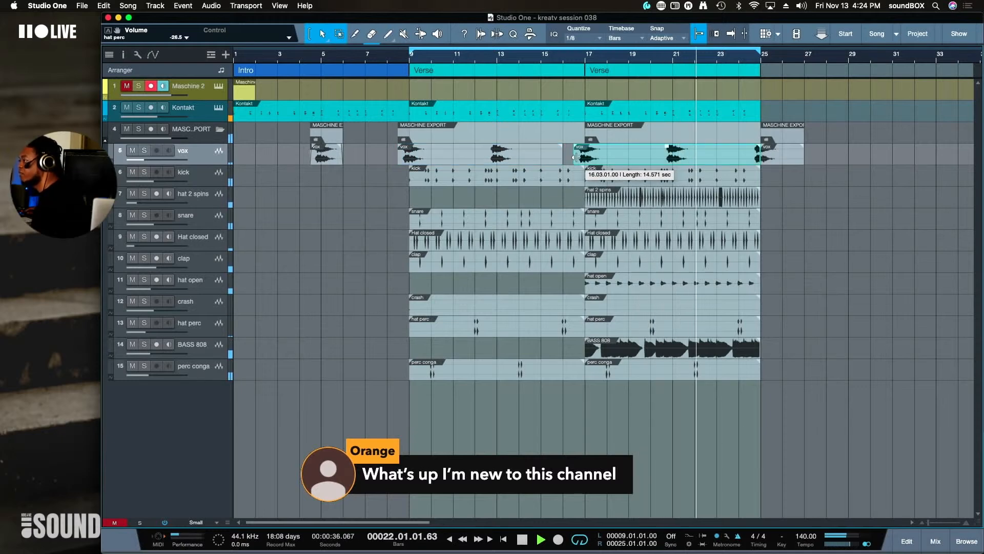
Delete the leftover vox clip at bar 25 and extend the second Verse's vox clip to about beat 3 of bar 26
left_click(775, 153)
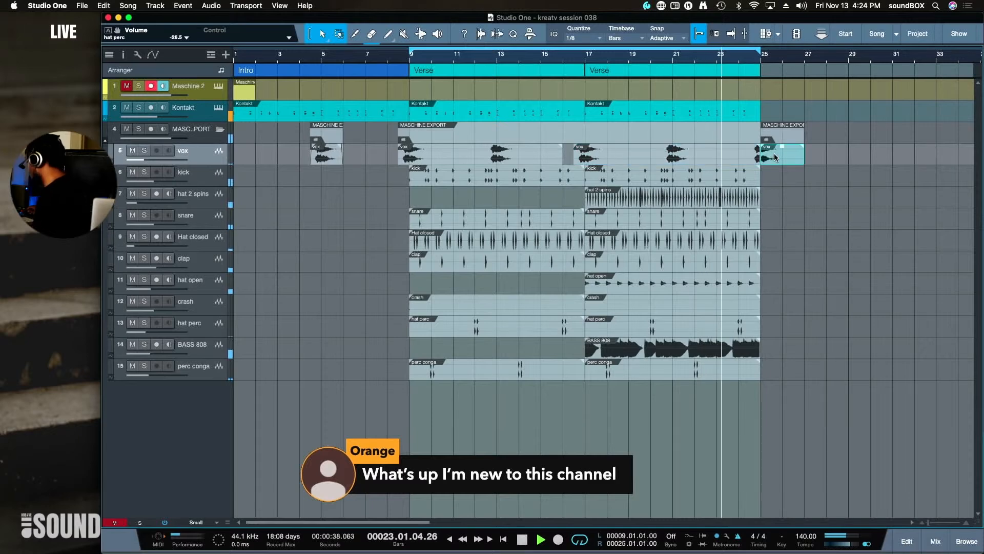
key("Delete")
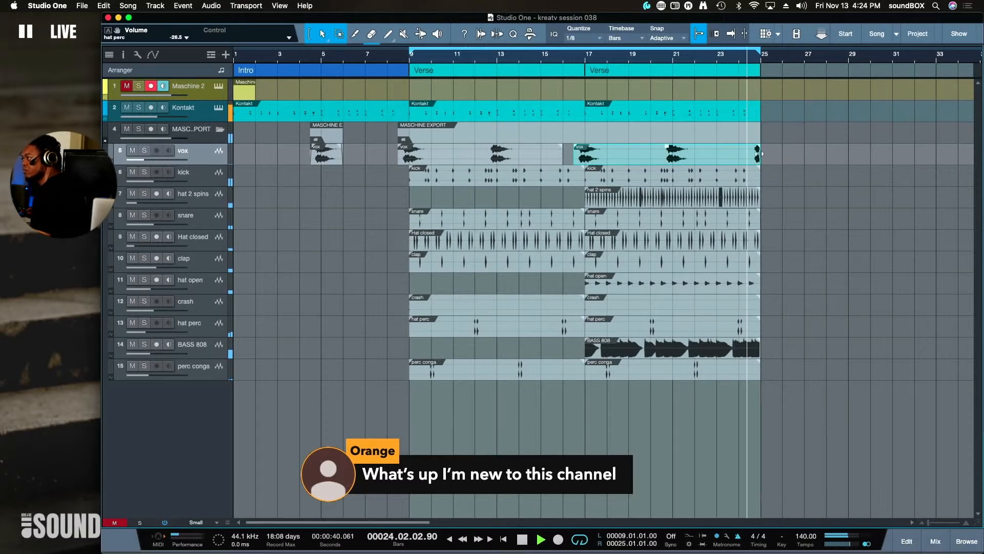
left_click_drag(761, 153, 796, 152)
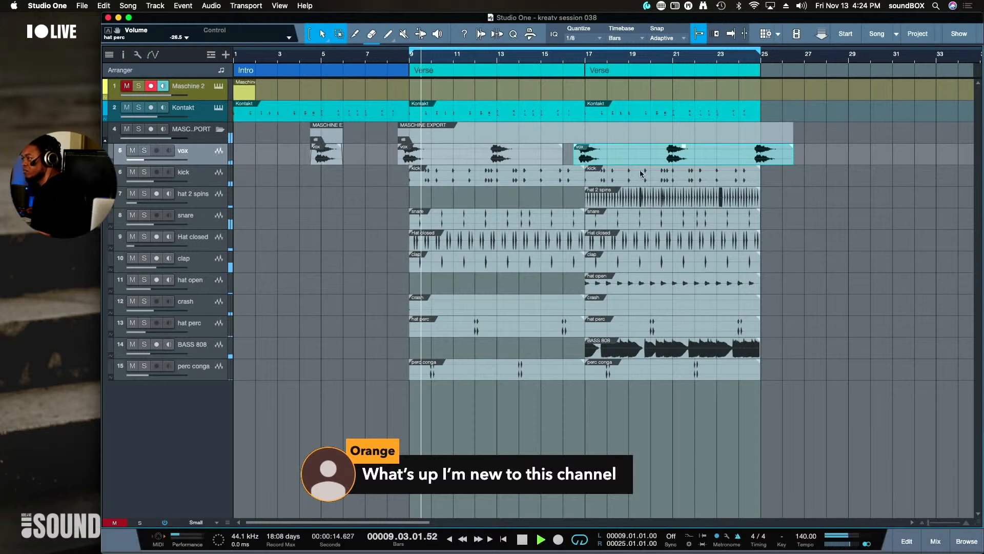
Solo and enlarge the kick track, and merge its two Verse clips into a single clip
left_click(822, 249)
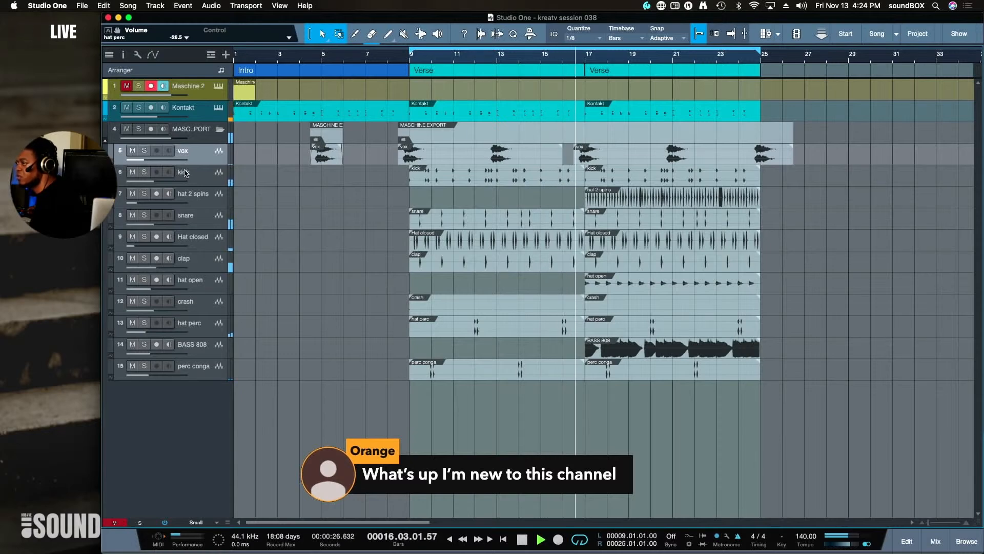
left_click(200, 179)
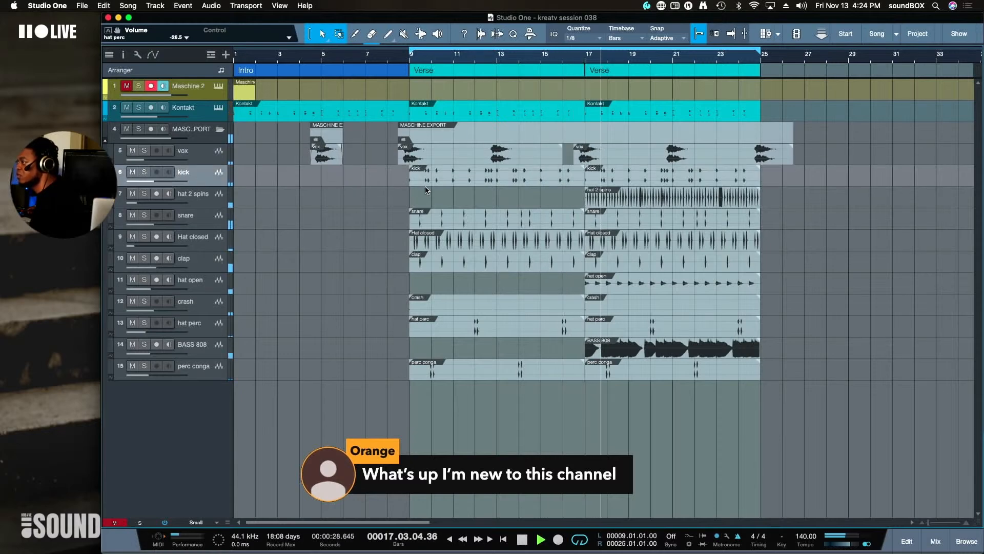
left_click(144, 172)
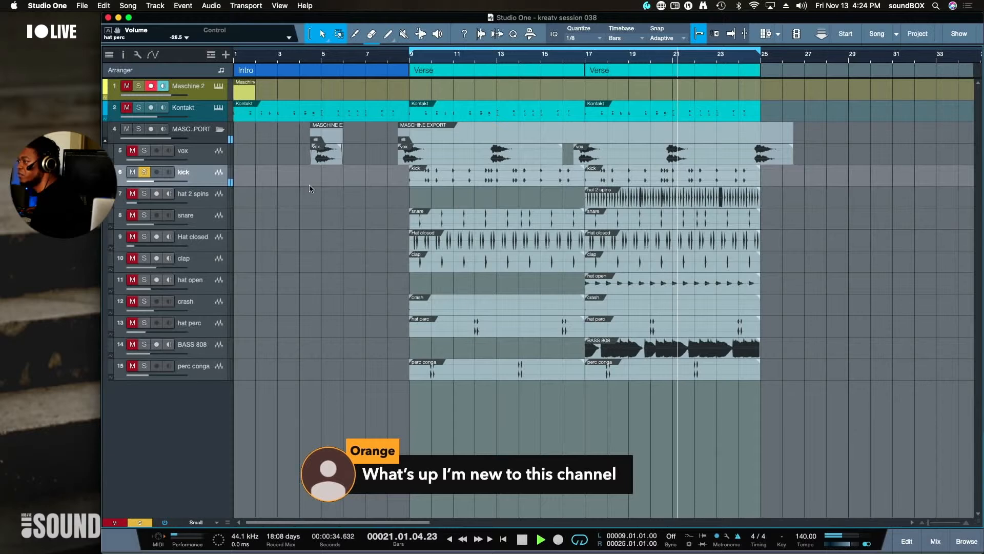
left_click_drag(181, 186, 180, 195)
left_click(181, 191)
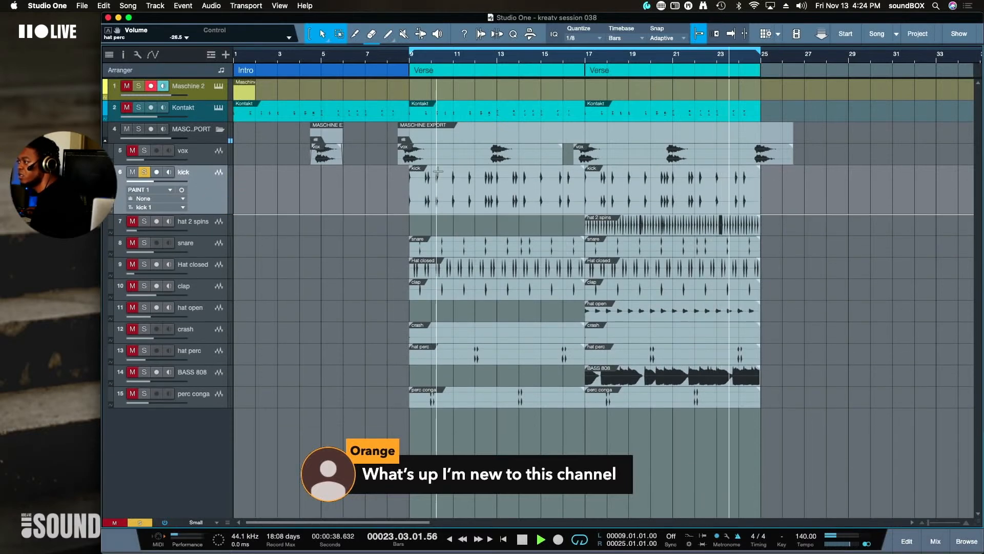
left_click(426, 199)
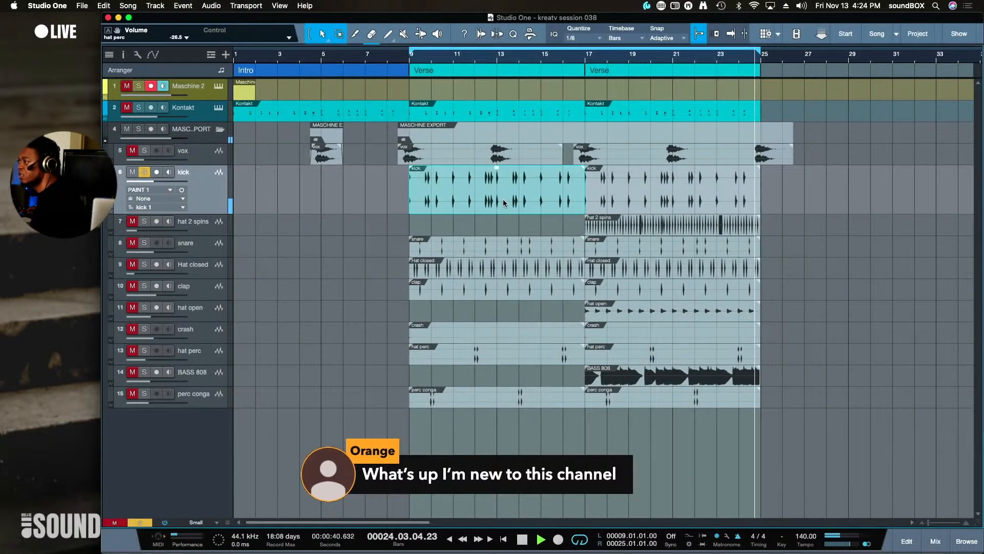
left_click(632, 199, "shift")
key("g")
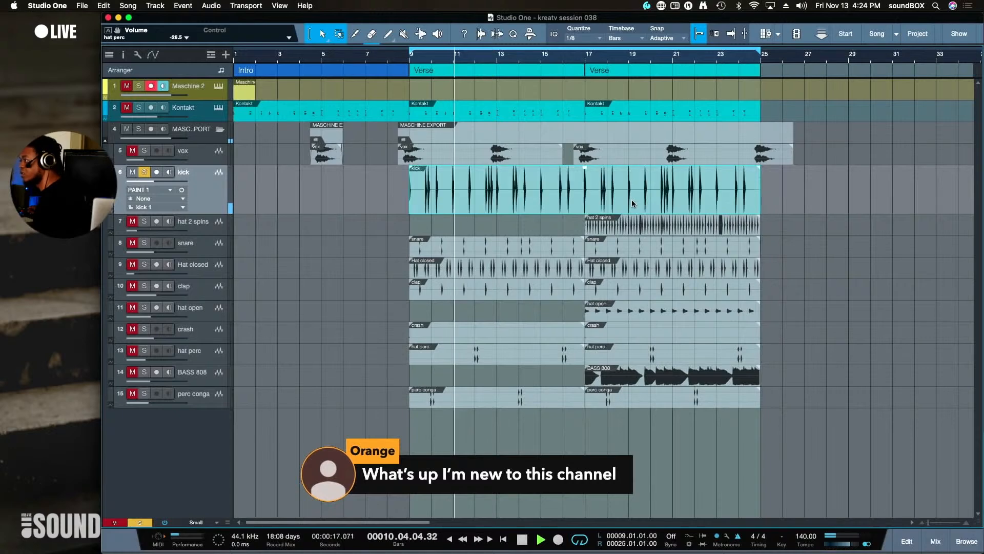
Turn off the kick track's solo and set its volume to -11.9 dB
left_click(144, 172)
left_click_drag(148, 186, 156, 184)
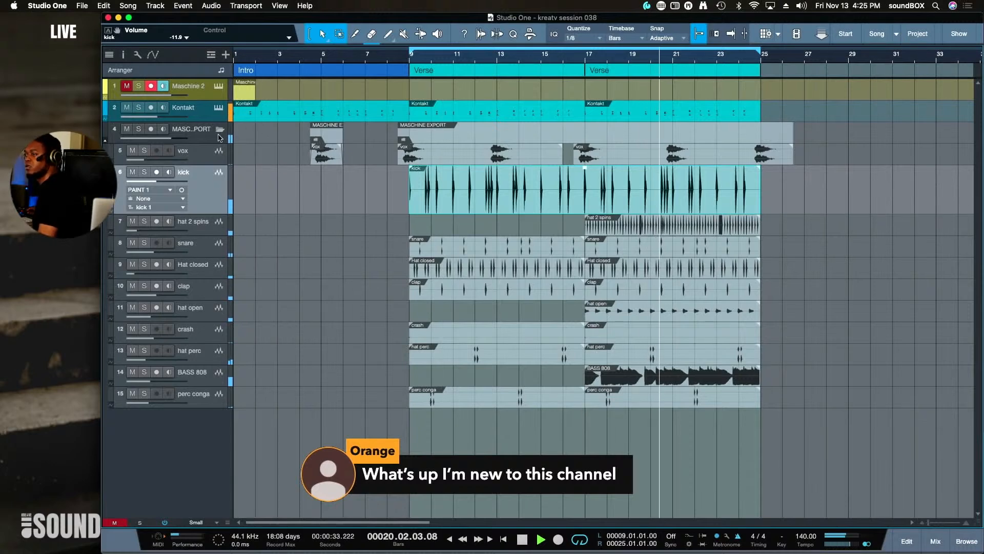
left_click(367, 394)
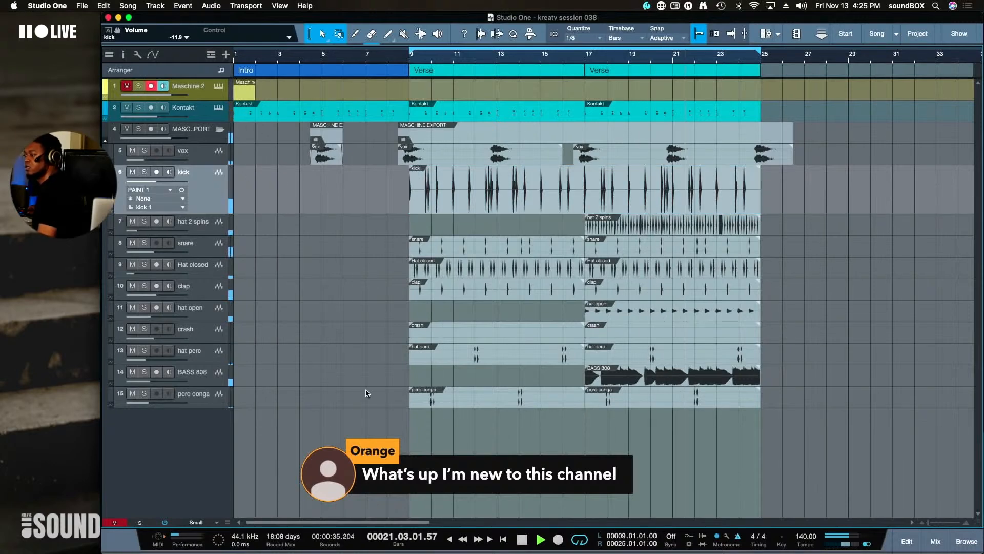
Reduce the tracks to Tiny height, stop playback and extend the first Verse section over the second one to bar 25
scroll(371, 385, "down", 1)
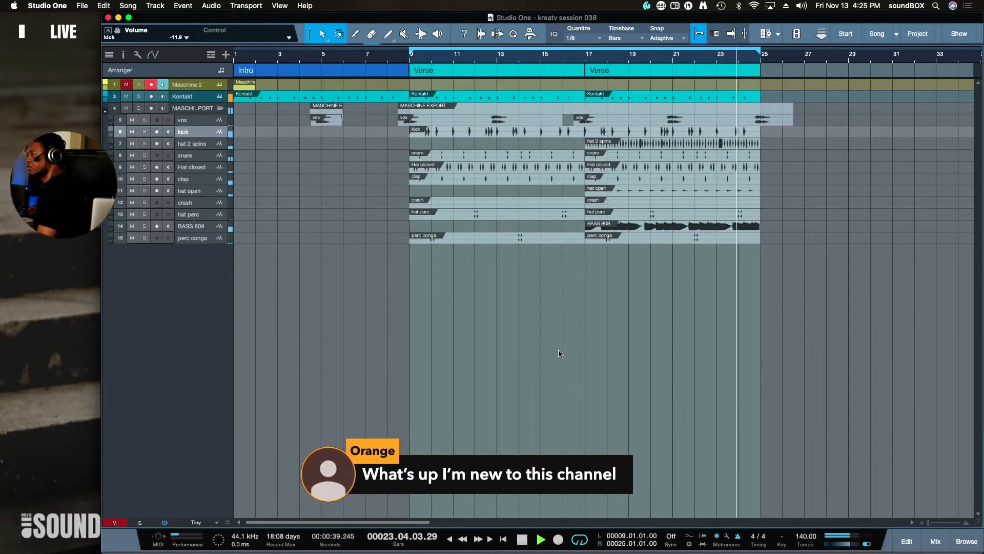
key("space")
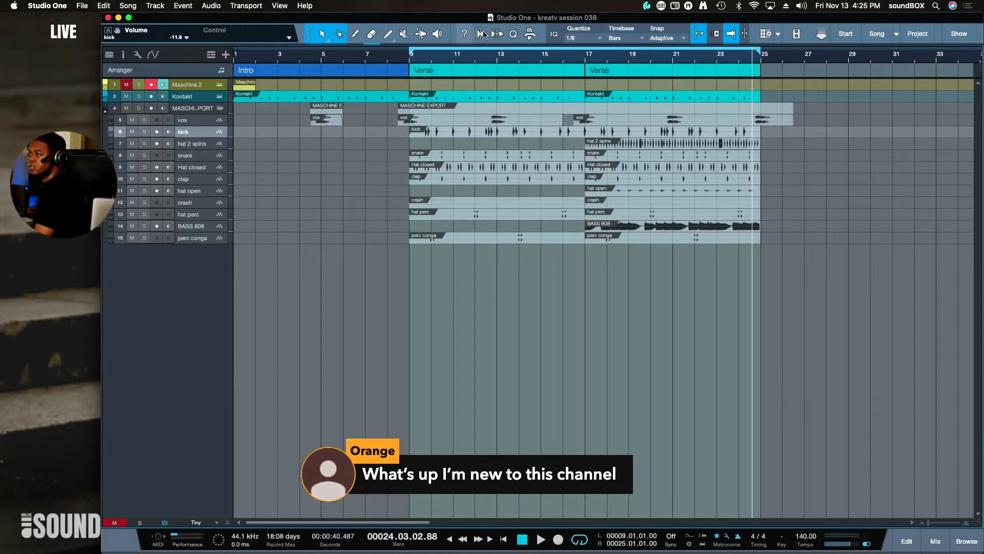
left_click(502, 78)
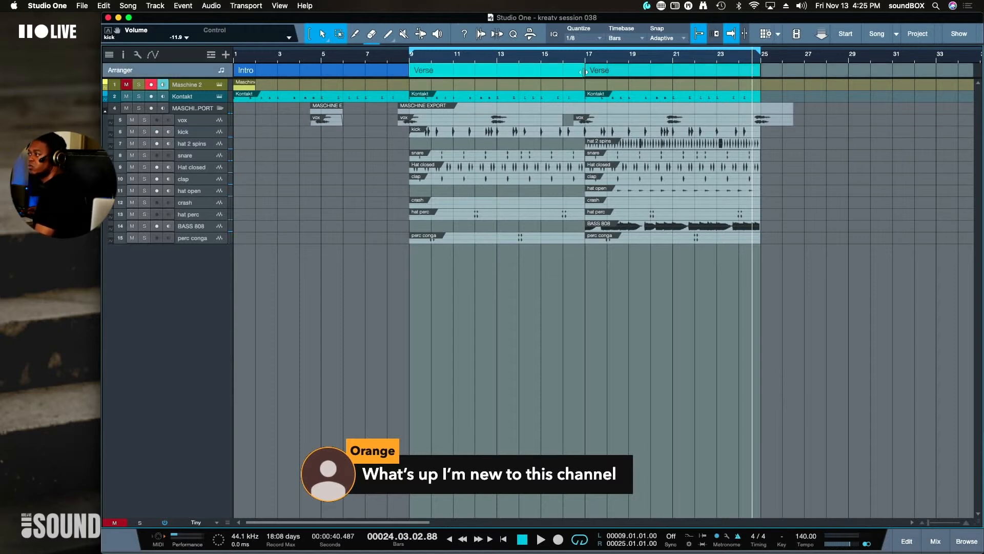
left_click_drag(585, 72, 761, 72)
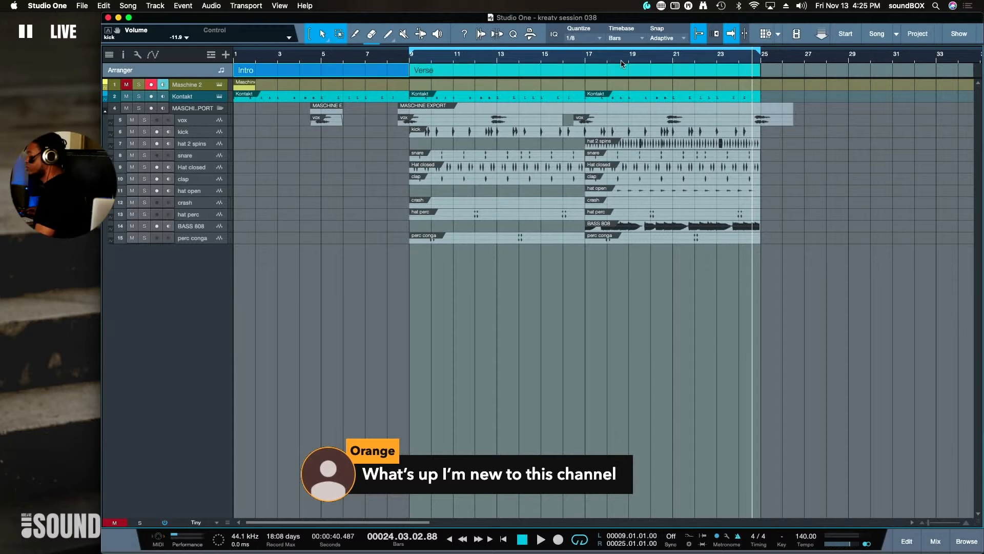
Play the song from the start and colour the MASCHINE EXPORT folder with its tracks green and the Kontakt track red
key("comma")
key("space")
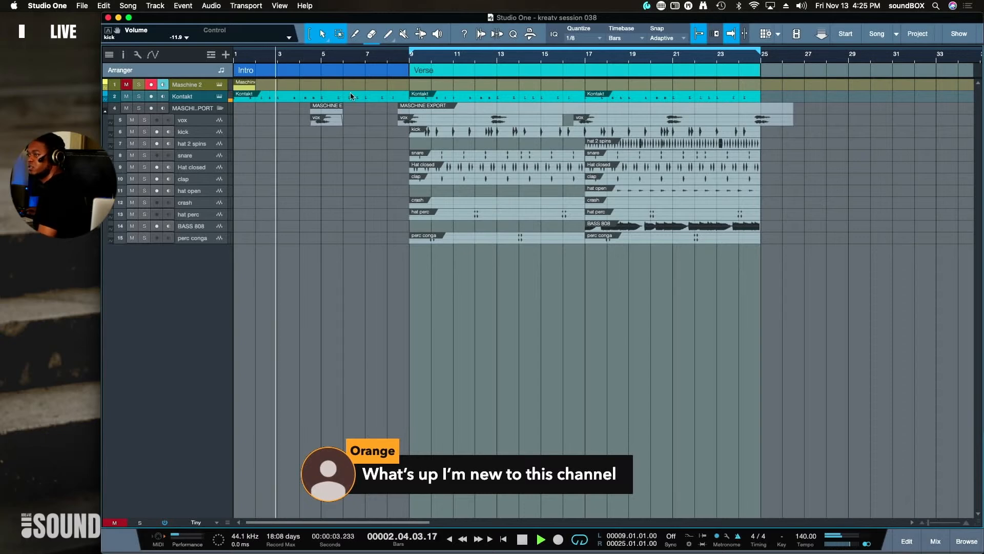
left_click(107, 109)
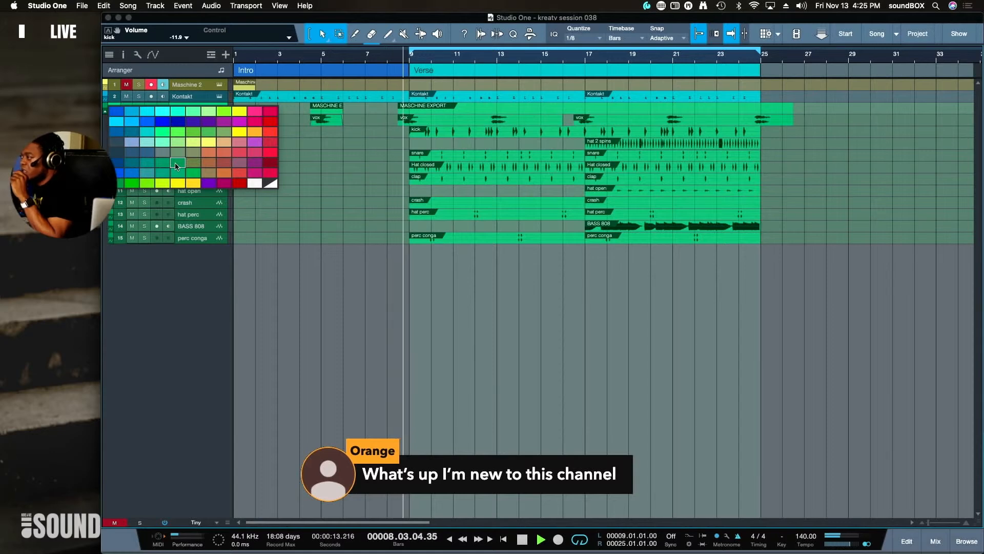
left_click(176, 164)
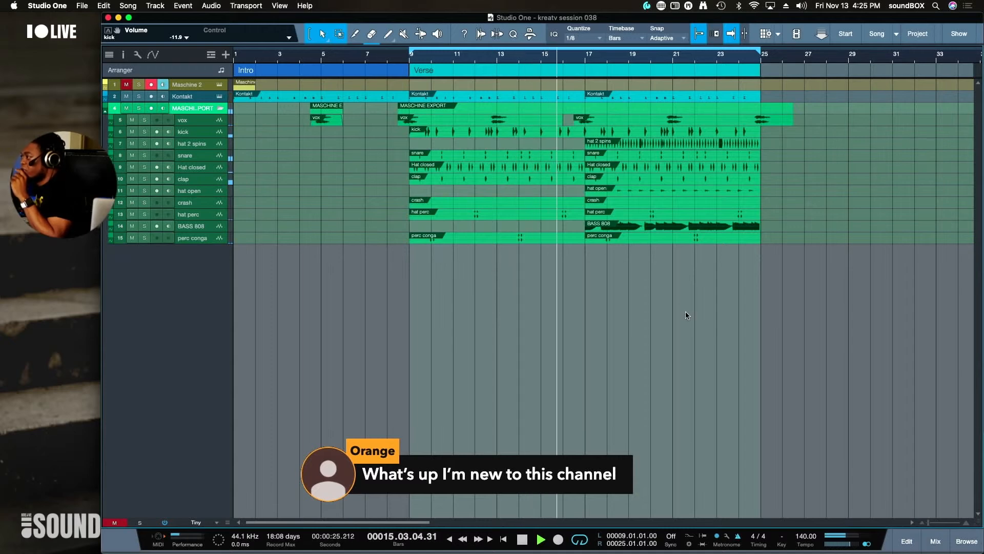
left_click(108, 97)
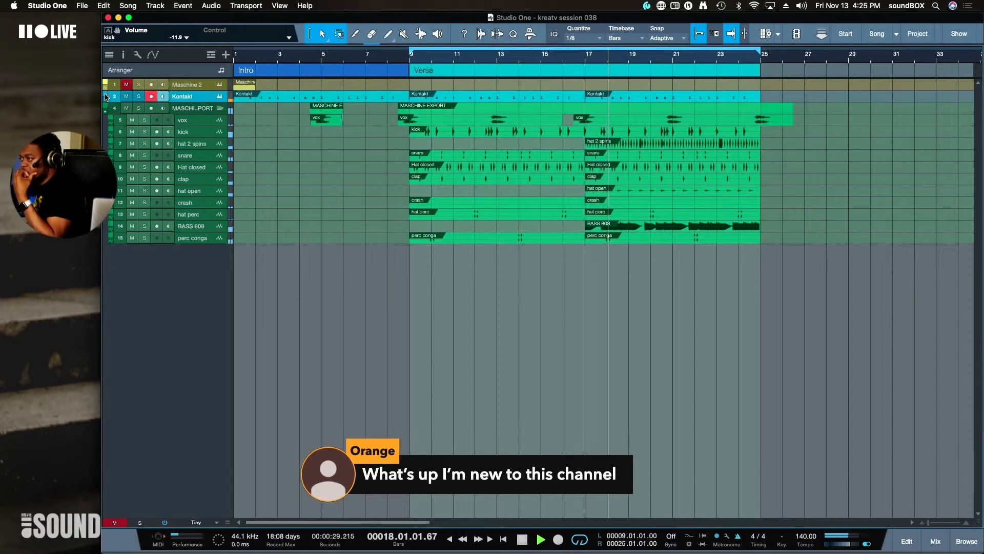
left_click(107, 96)
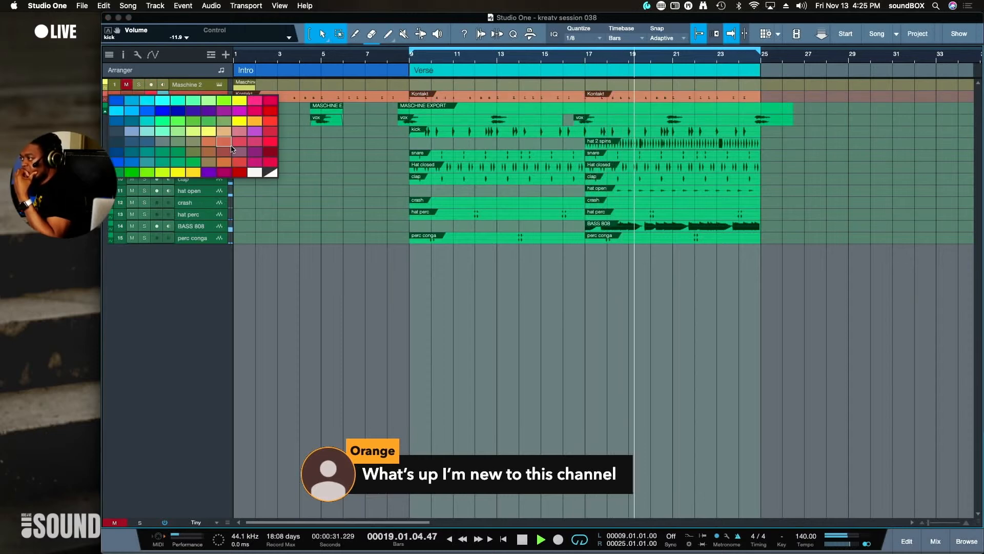
left_click(239, 142)
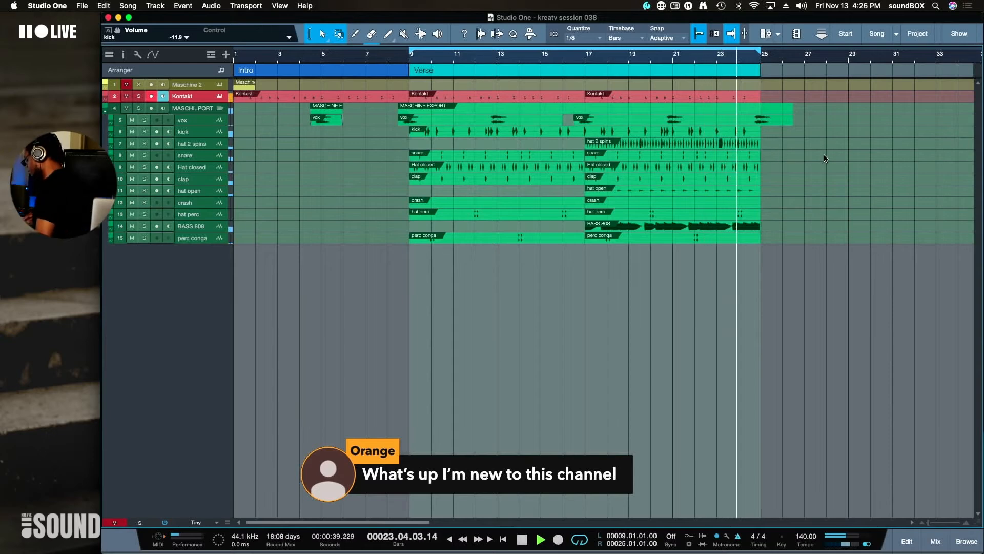
Create a Chorus section from bar 17 to 25 and duplicate it with its clips directly after itself
key("w")
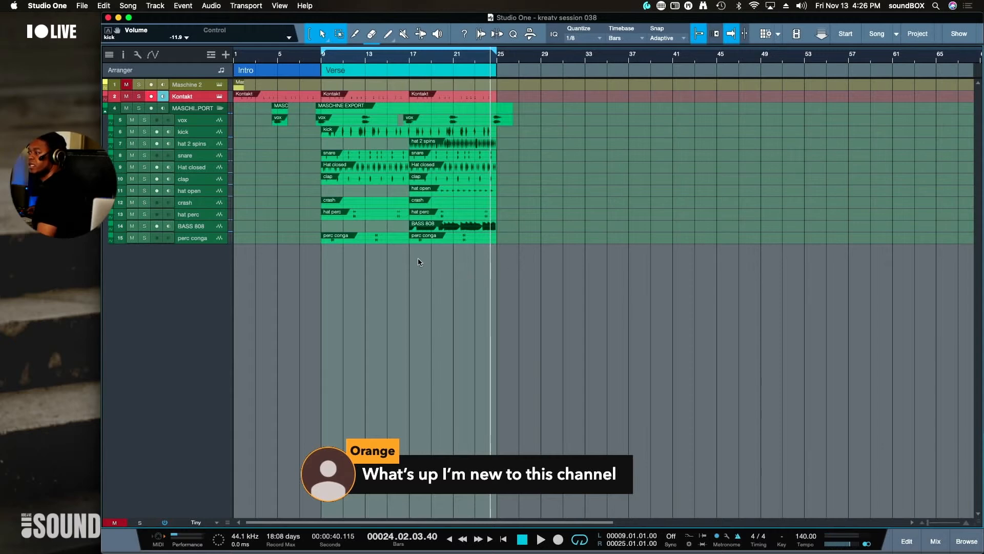
left_click_drag(418, 262, 449, 96)
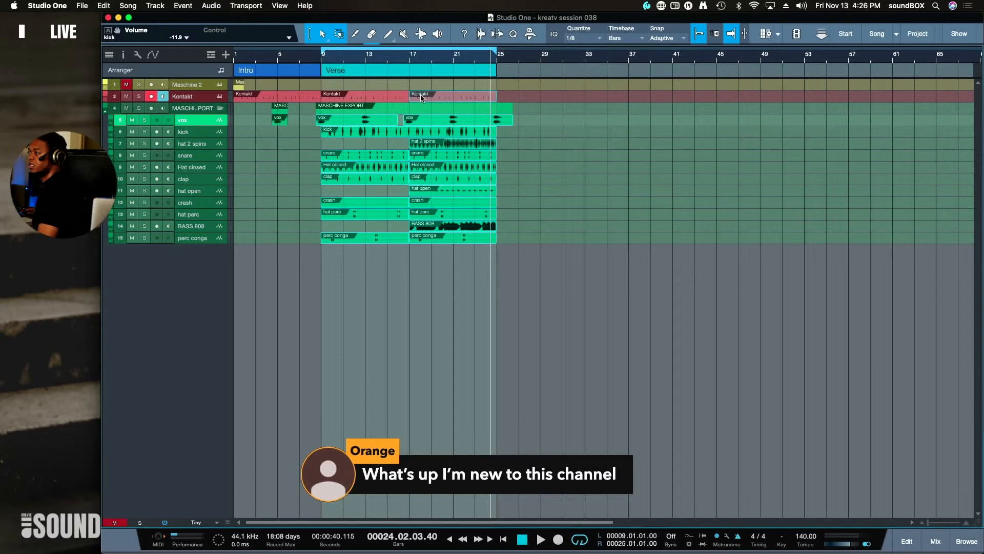
left_click(414, 63)
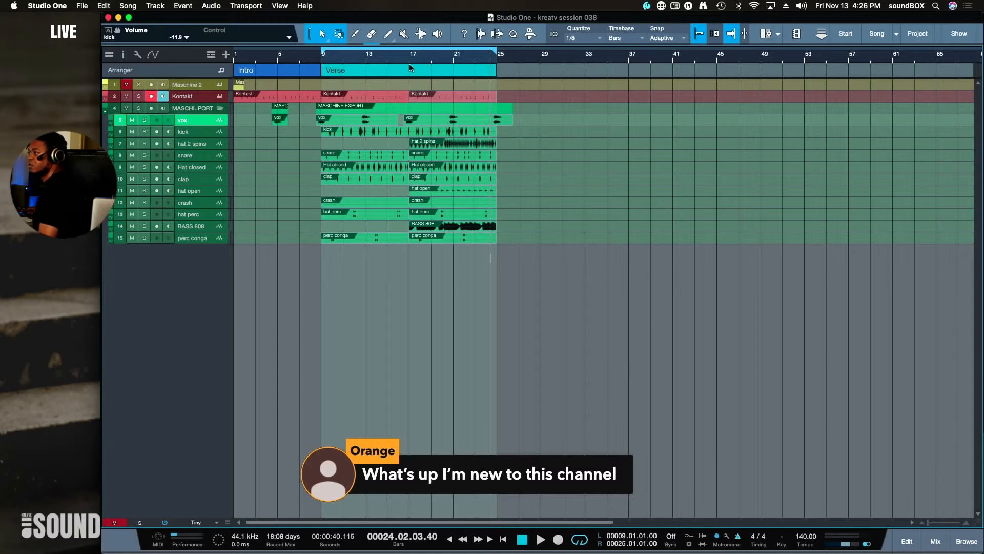
left_click_drag(409, 63, 482, 73)
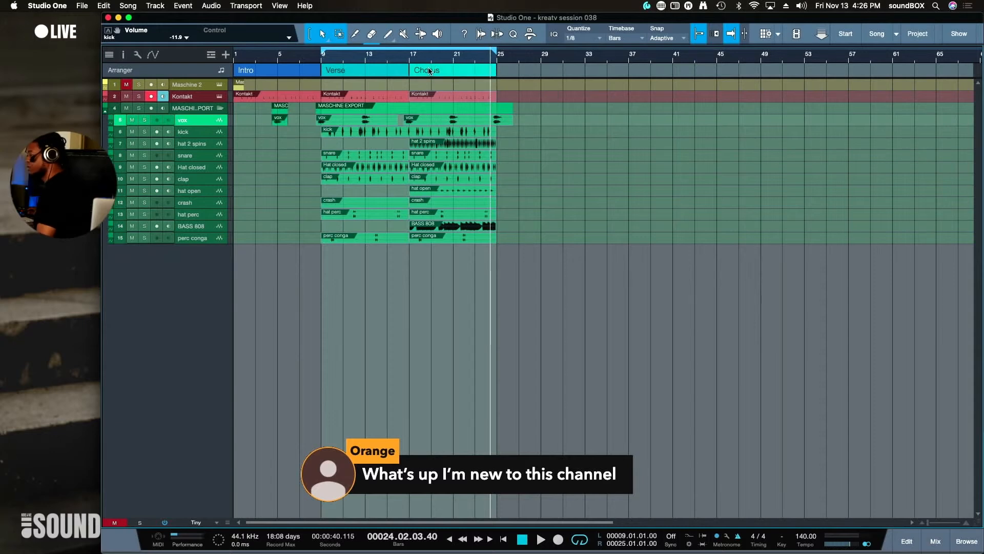
key("d")
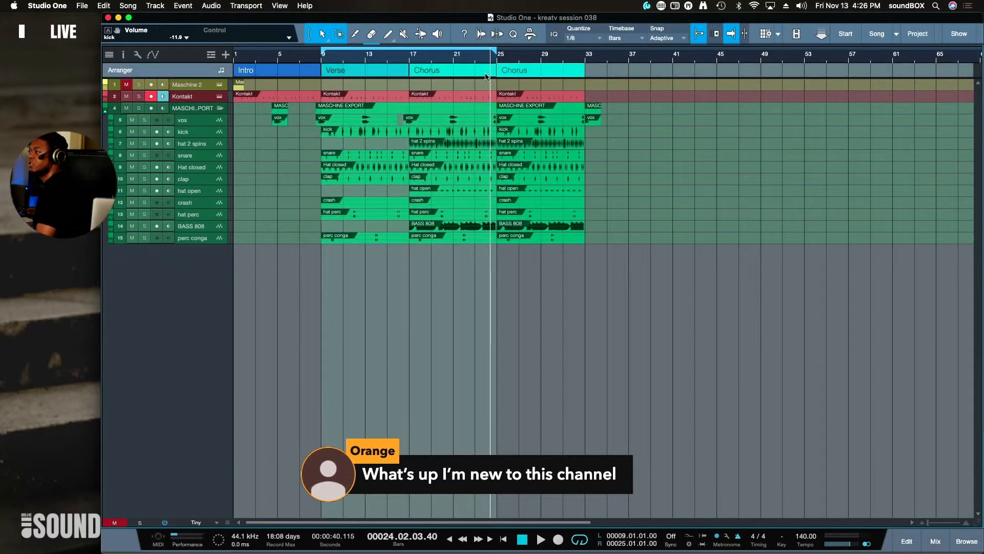
Play from near the end of the first Chorus with looping turned off, and set the tracks to Small height
left_click(474, 62)
key("space")
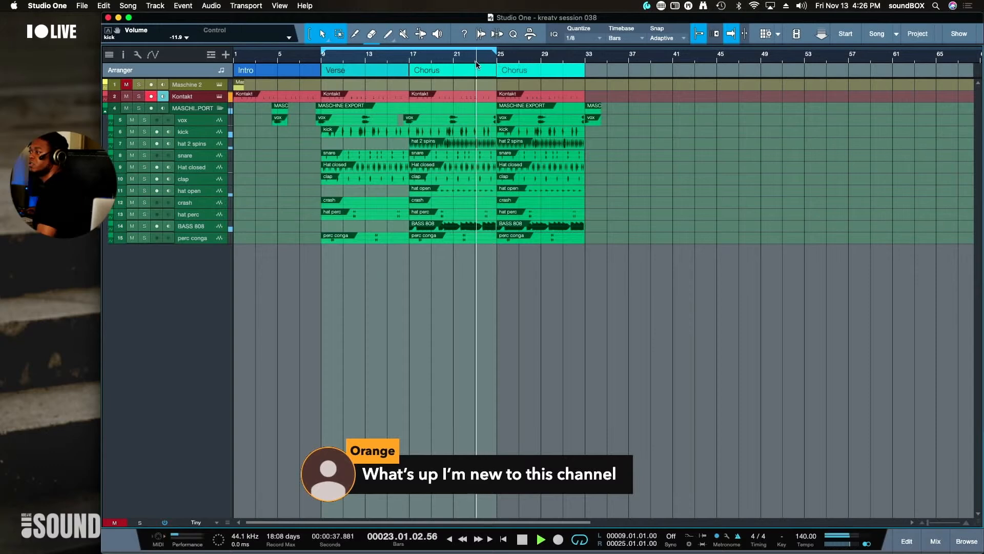
key("slash")
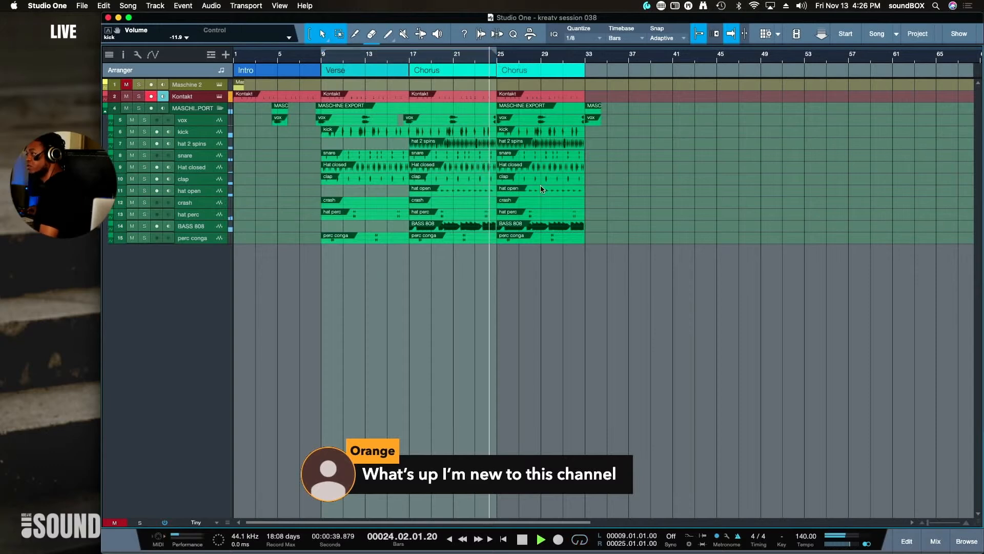
key("shift+e")
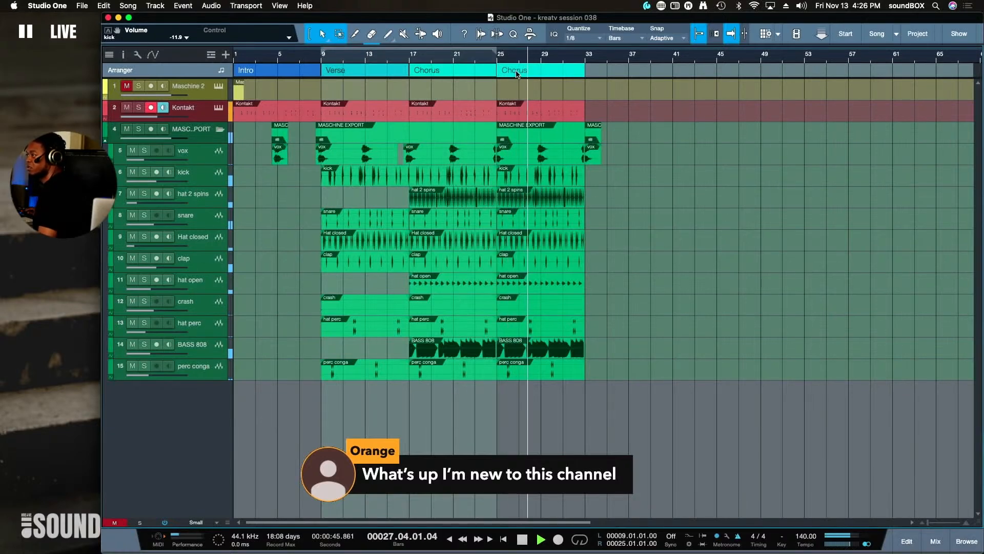
Copy the Intro section to bar 33 and place a copy of the Chorus directly after it at bar 41
left_click_drag(516, 72, 822, 78)
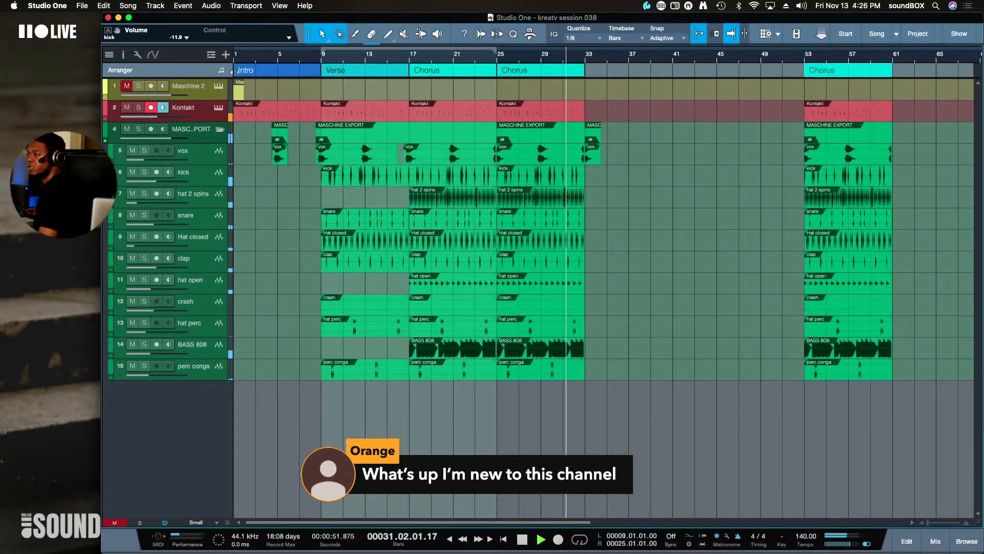
left_click_drag(265, 72, 618, 72)
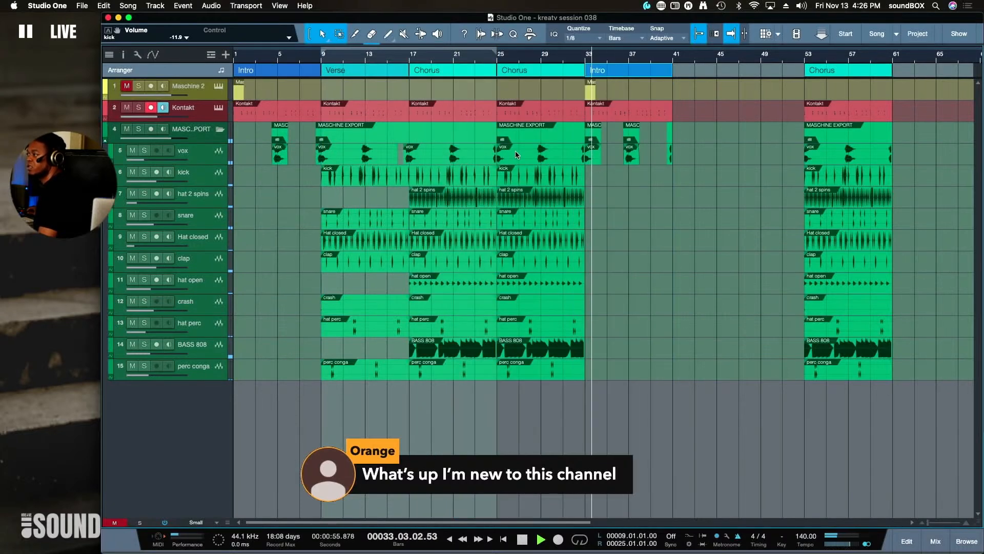
left_click(631, 314)
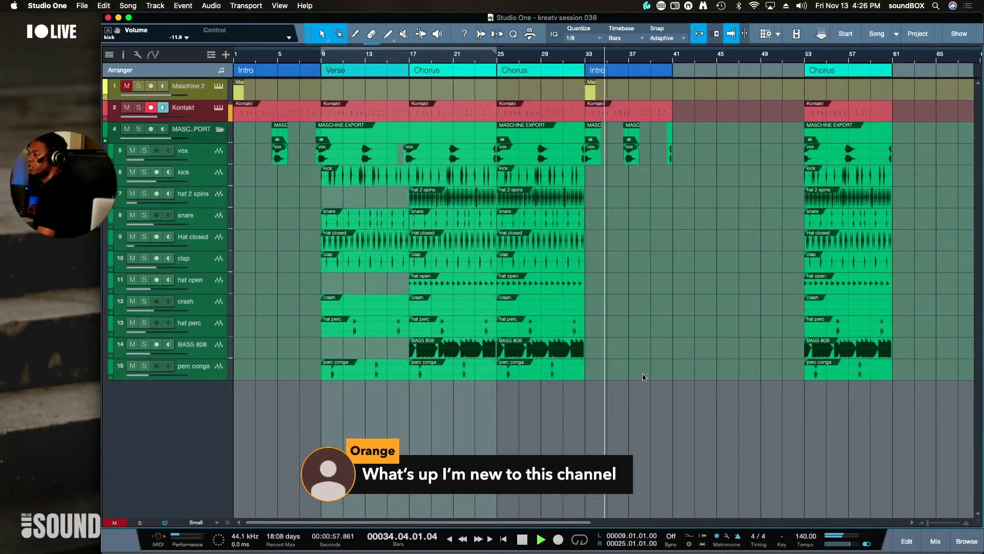
left_click_drag(822, 71, 699, 82)
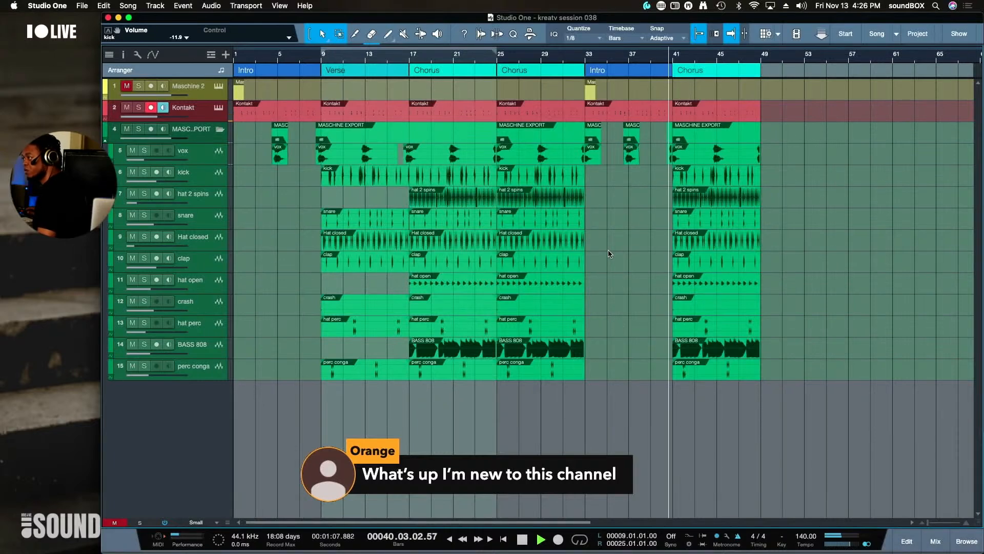
key("space")
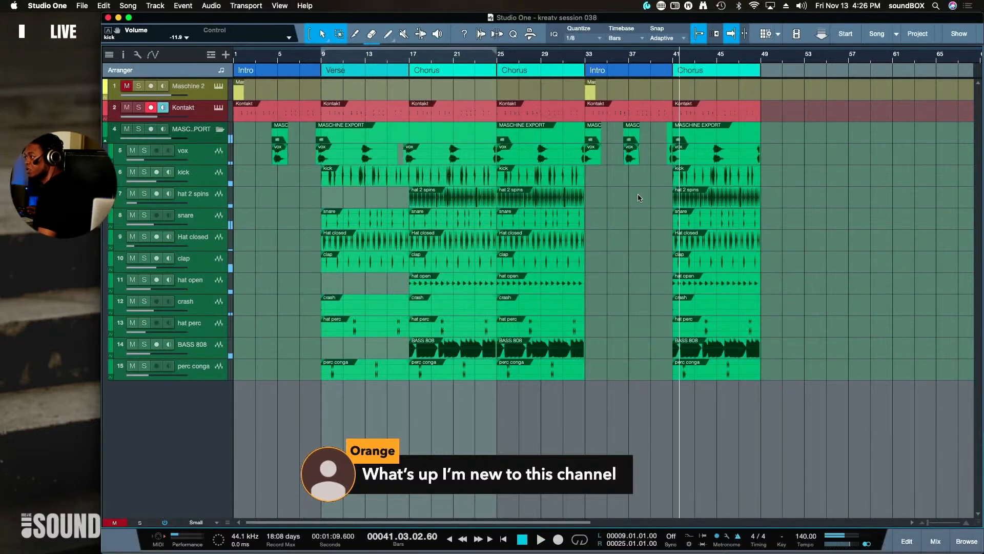
Delete the leftover vox clip at bar 33, extending the second Chorus's vox clip to about bar 35 and the last one's start back to bar 38
left_click(593, 154)
key("Delete")
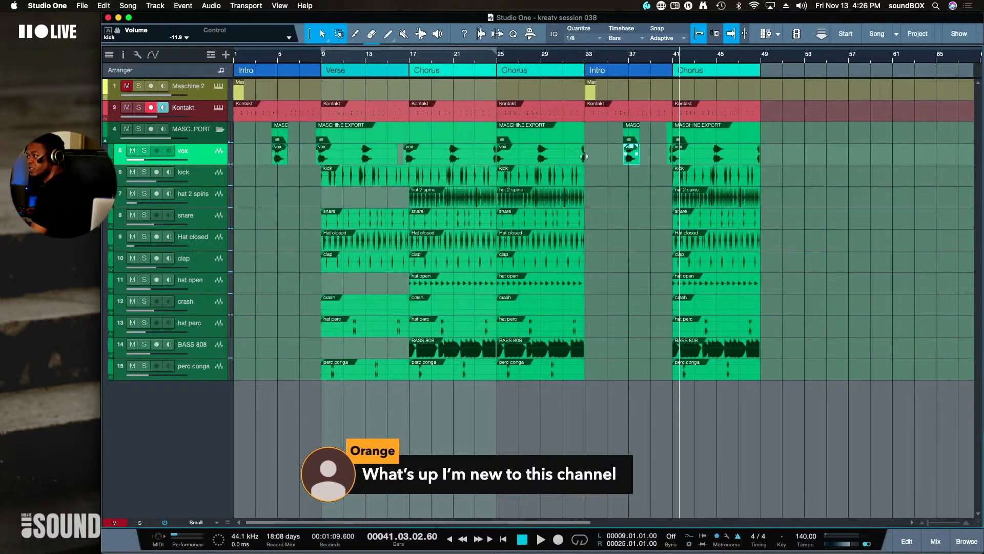
left_click_drag(584, 155, 609, 156)
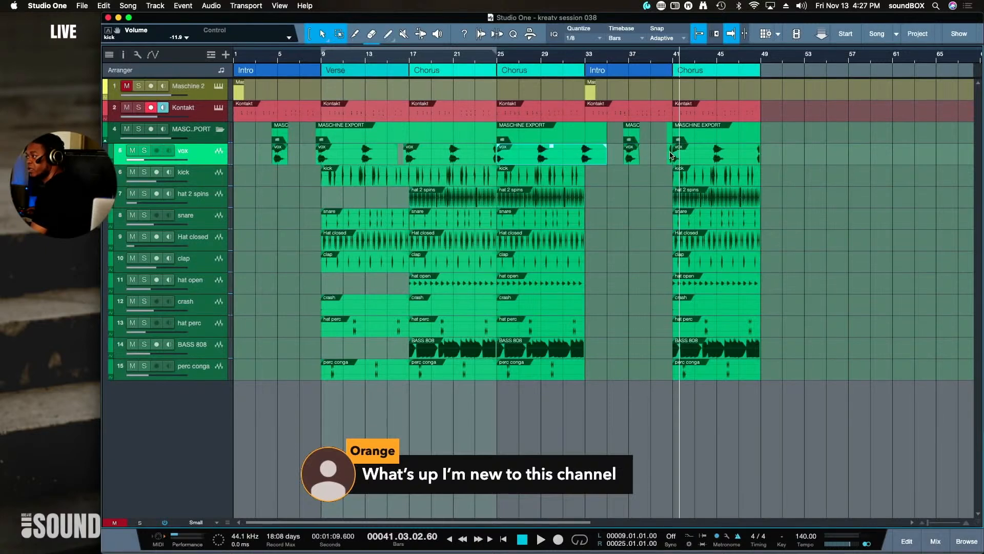
left_click_drag(674, 158, 638, 164)
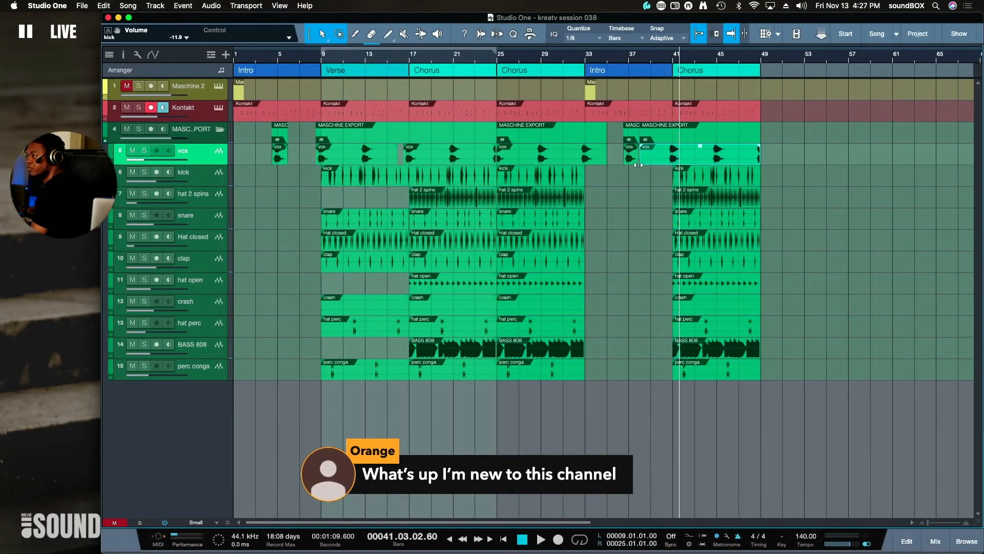
Rename the Intro copy at bar 33 to BREAK and recolour it pink
left_click(607, 70)
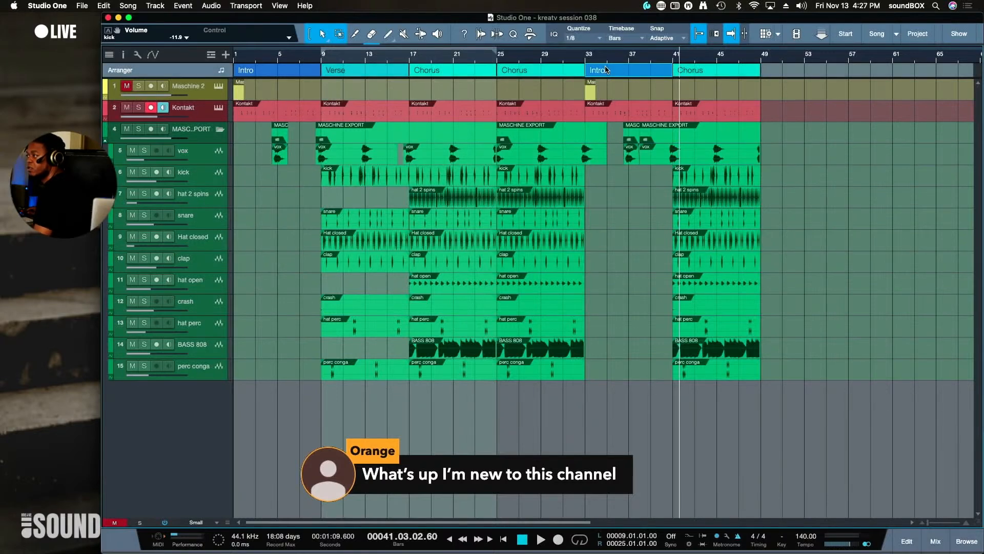
right_click(605, 73)
left_click(631, 77)
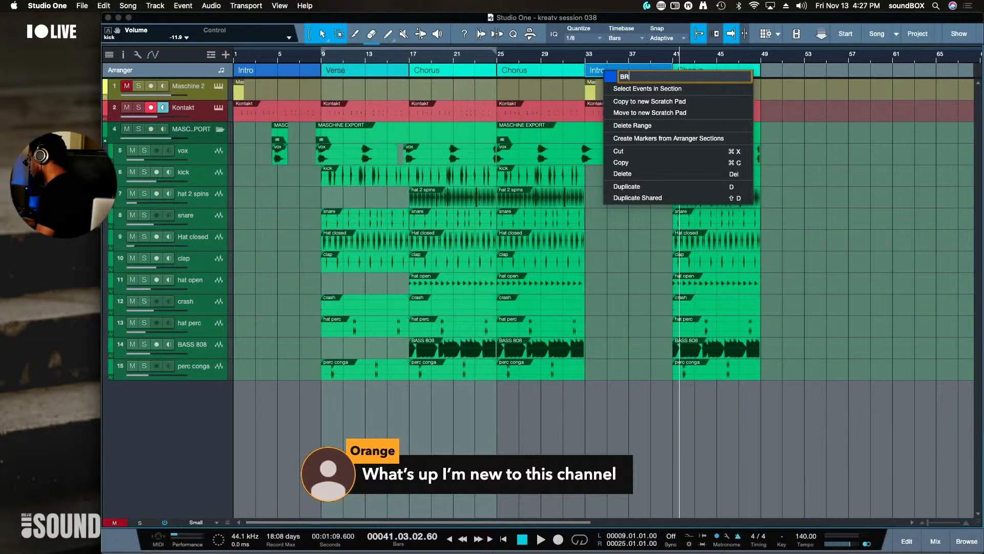
left_click(613, 78)
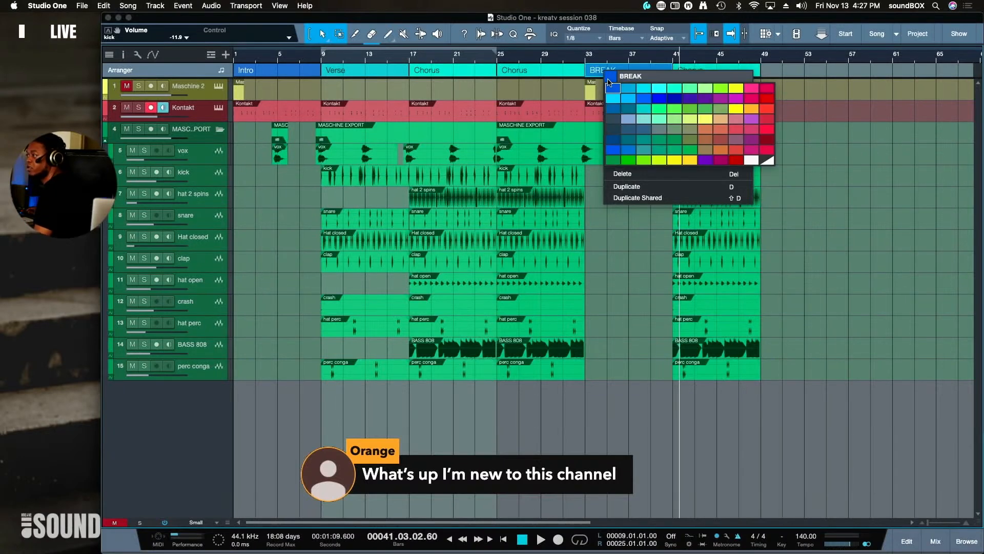
left_click(749, 129)
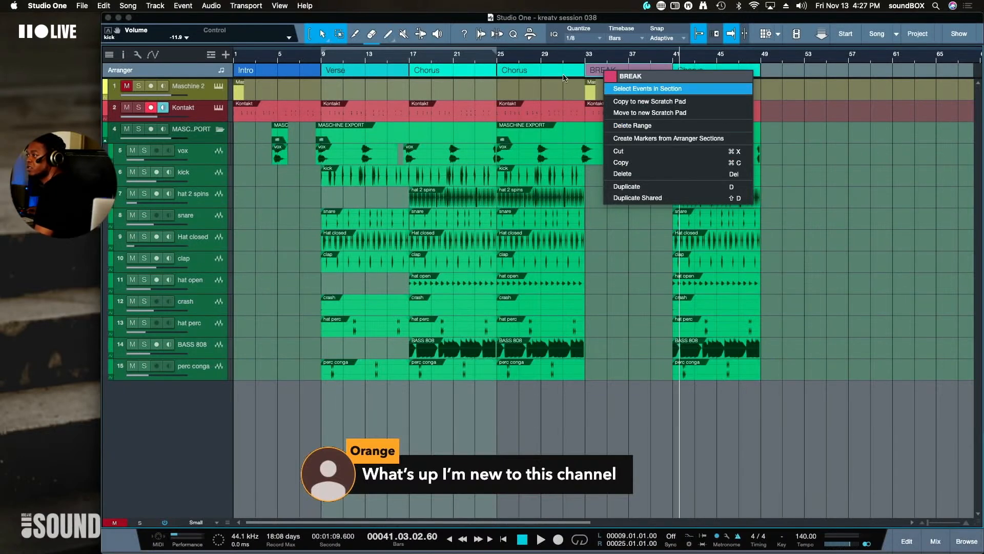
key("Escape")
Extend the Verse section over the first two Chorus sections so that it ends at bar 33
left_click(514, 73)
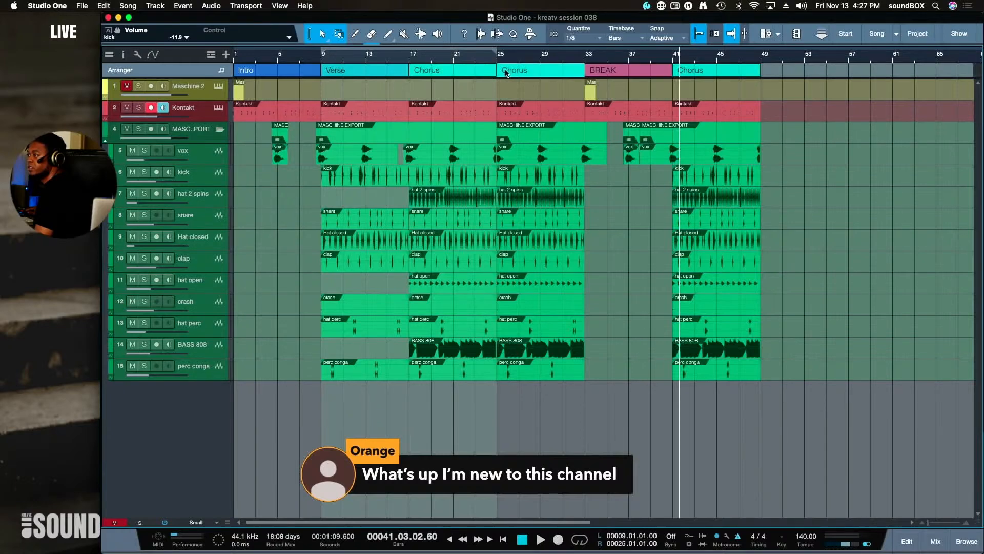
left_click(490, 74)
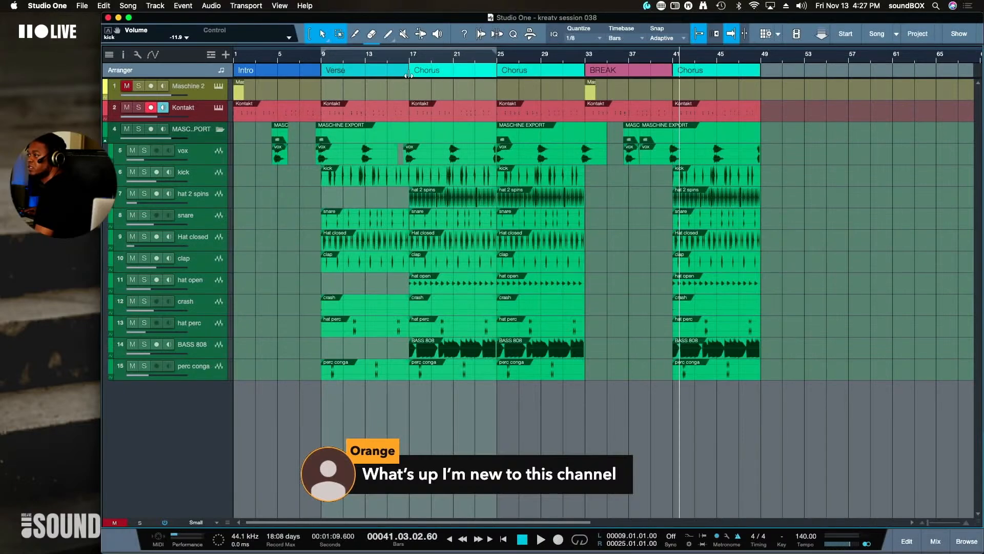
left_click_drag(405, 72, 497, 74)
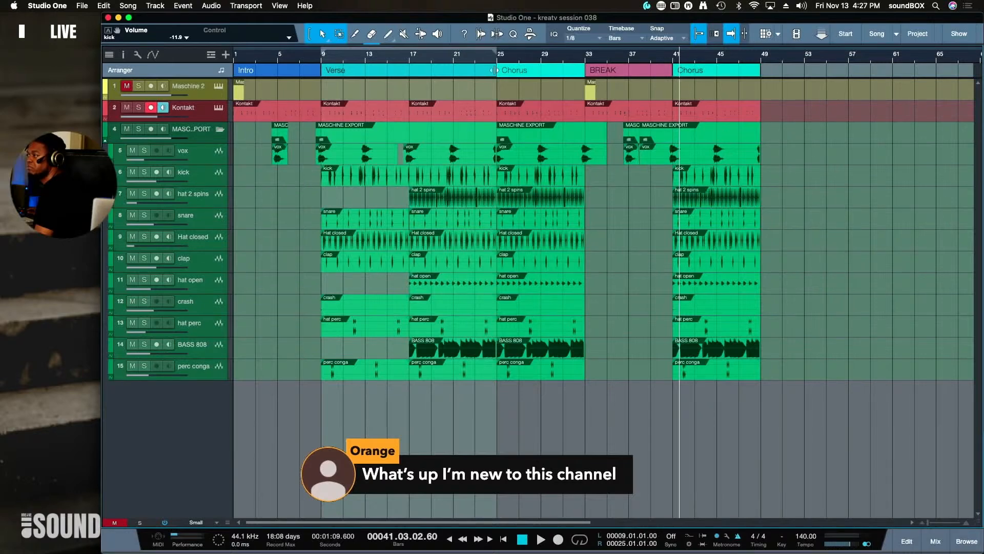
left_click_drag(496, 70, 573, 75)
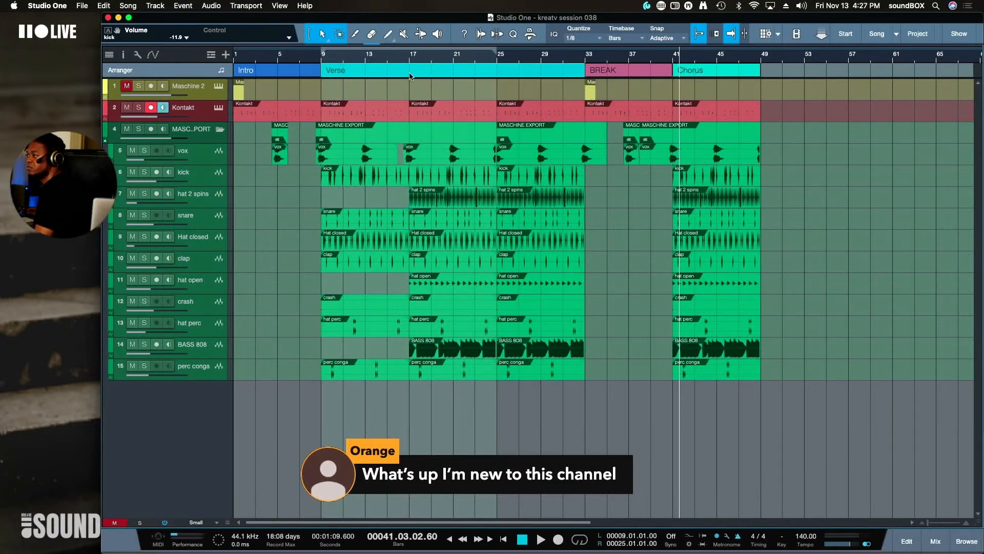
Recolour the remaining Chorus section at bar 41 yellow
right_click(743, 75)
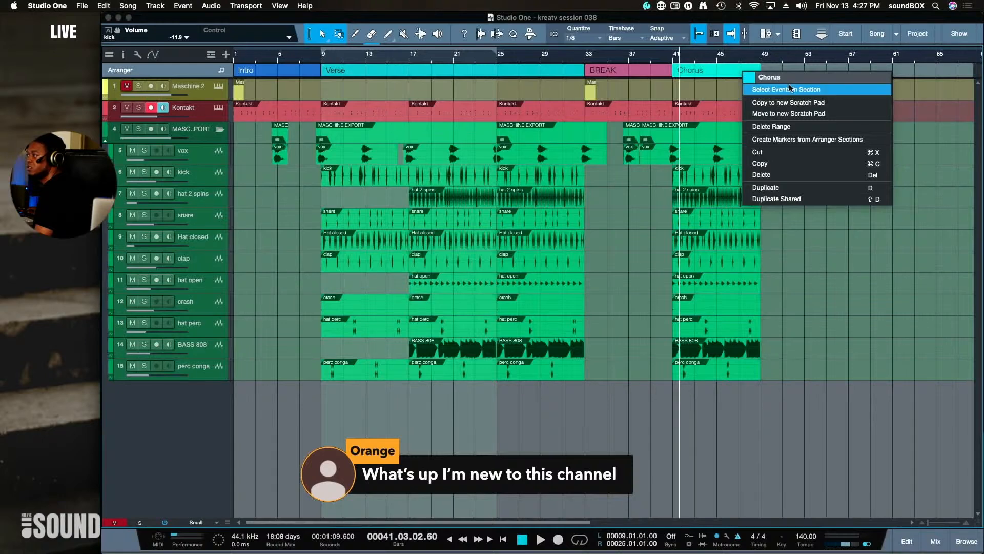
mouse_move(750, 78)
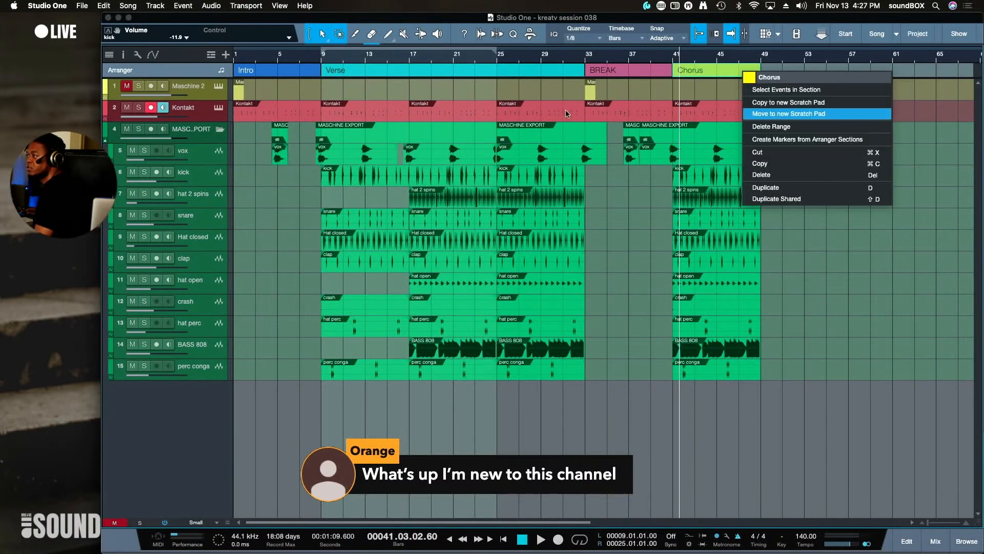
left_click(523, 156)
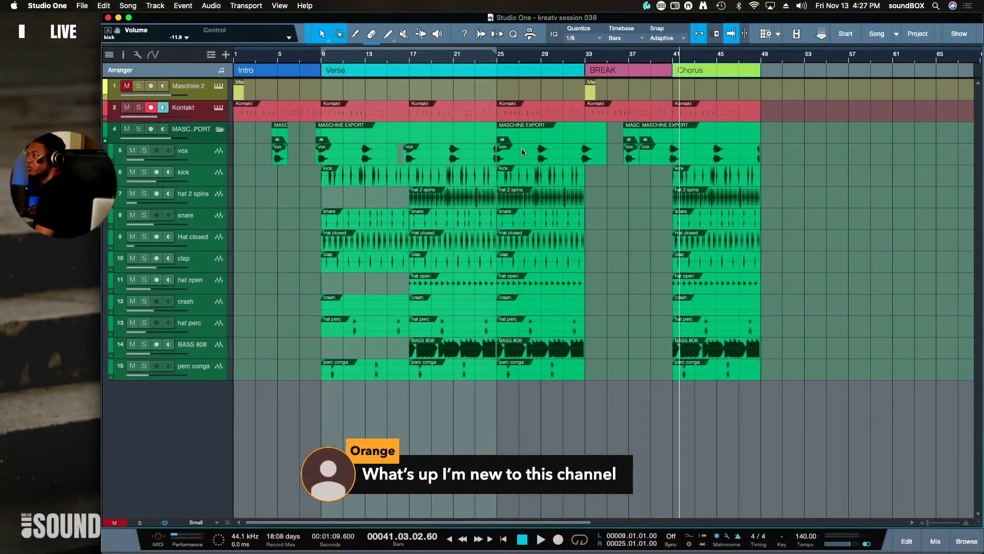
left_click(530, 70)
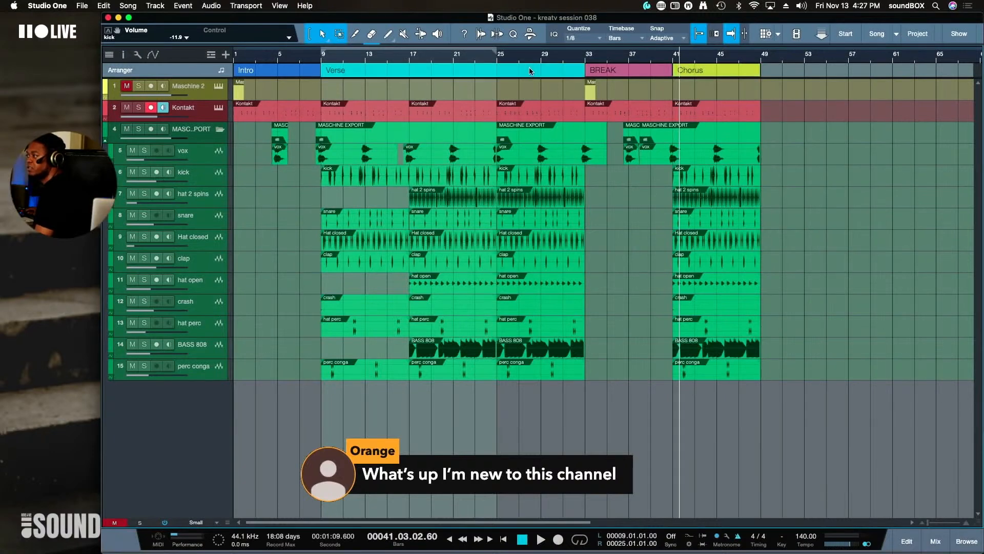
Move the start of the Verse's last vox clip to bar 24 and the Chorus vox clip's to bar 40, and play from bar 8
left_click(313, 60)
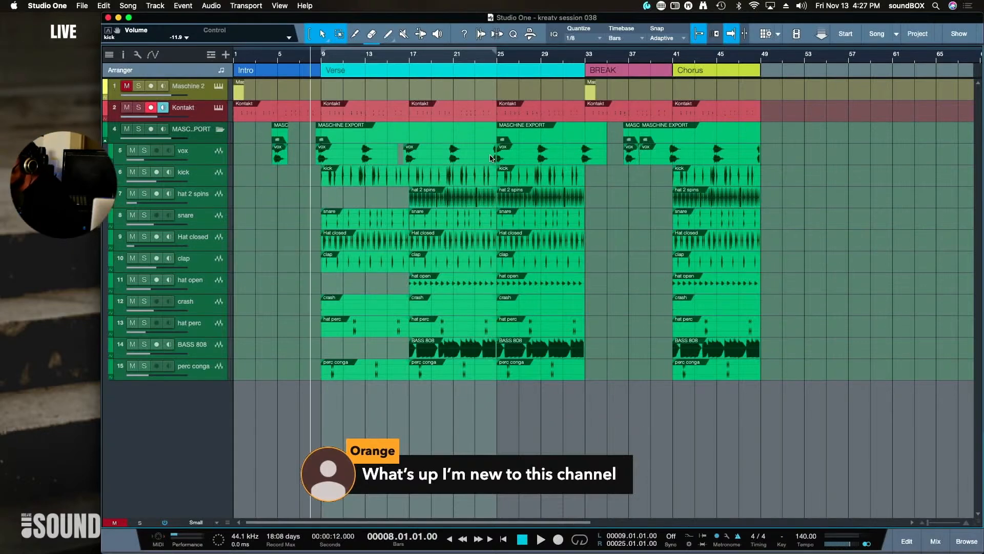
left_click_drag(492, 158, 486, 157)
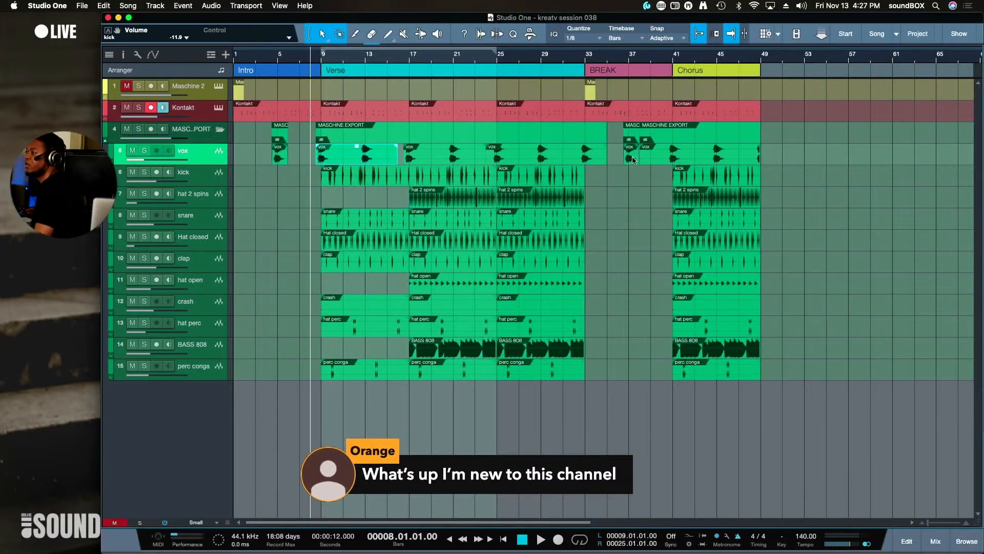
left_click_drag(643, 157, 662, 158)
key("space")
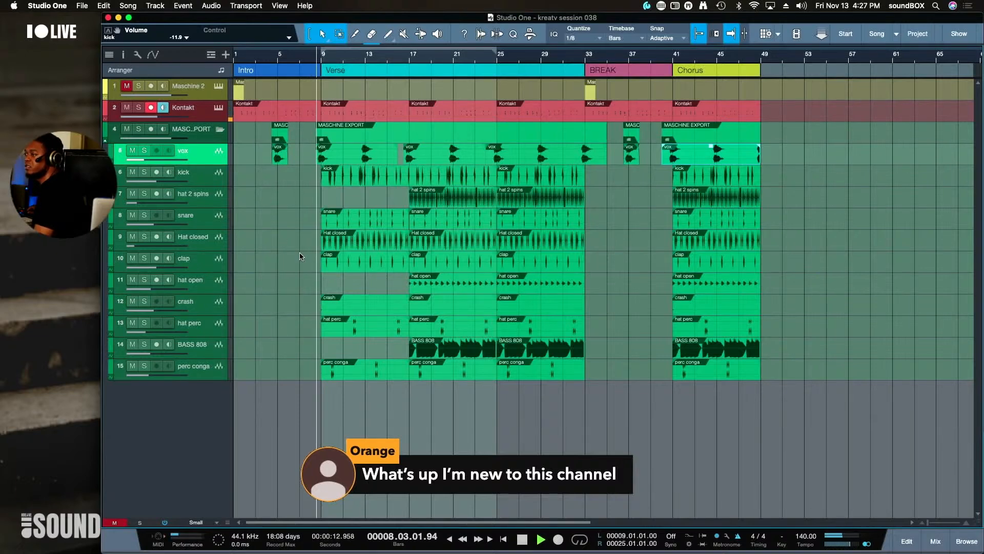
left_click(451, 430)
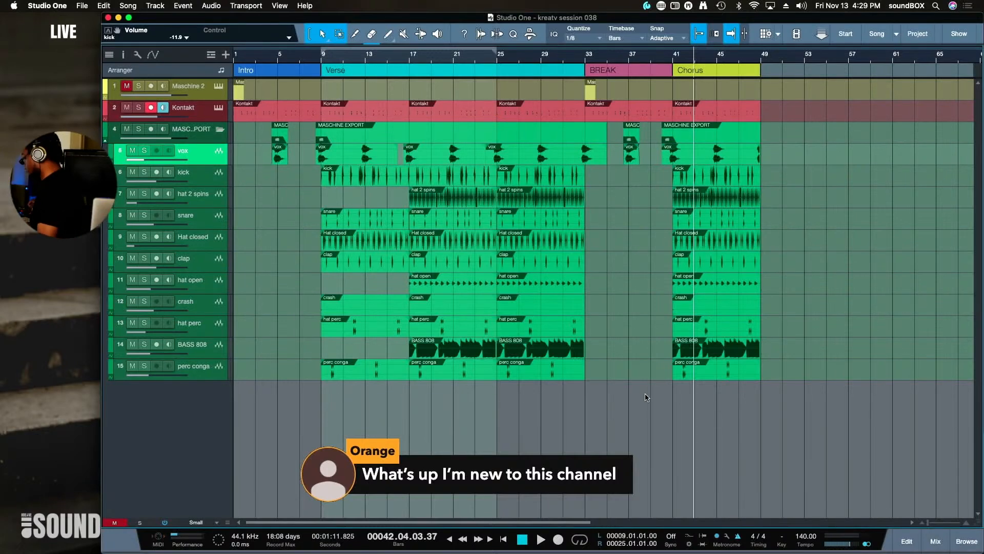
Set the tracks to Tiny height, search the instruments for "batt" and add Battery 4 on a new track
scroll(646, 393, "down", 1)
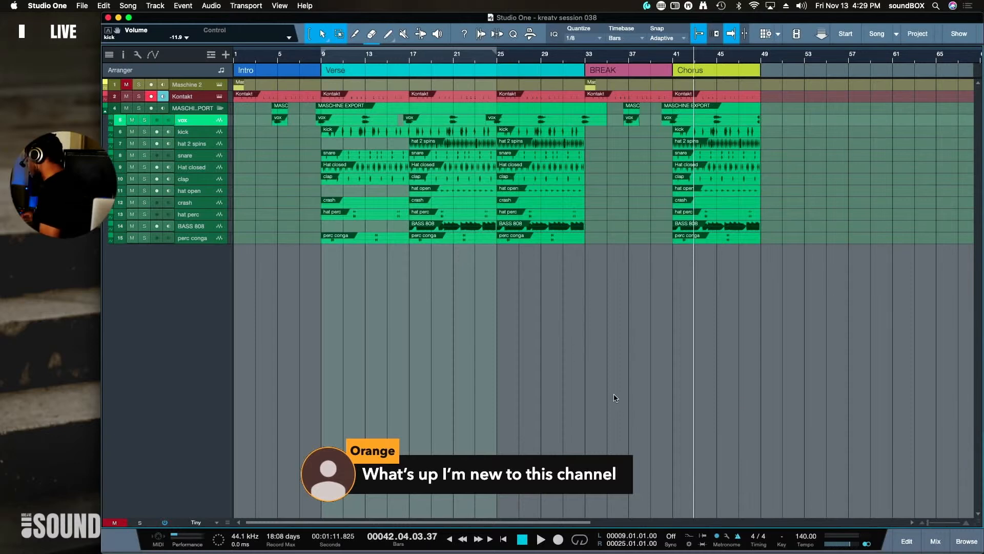
key("F5")
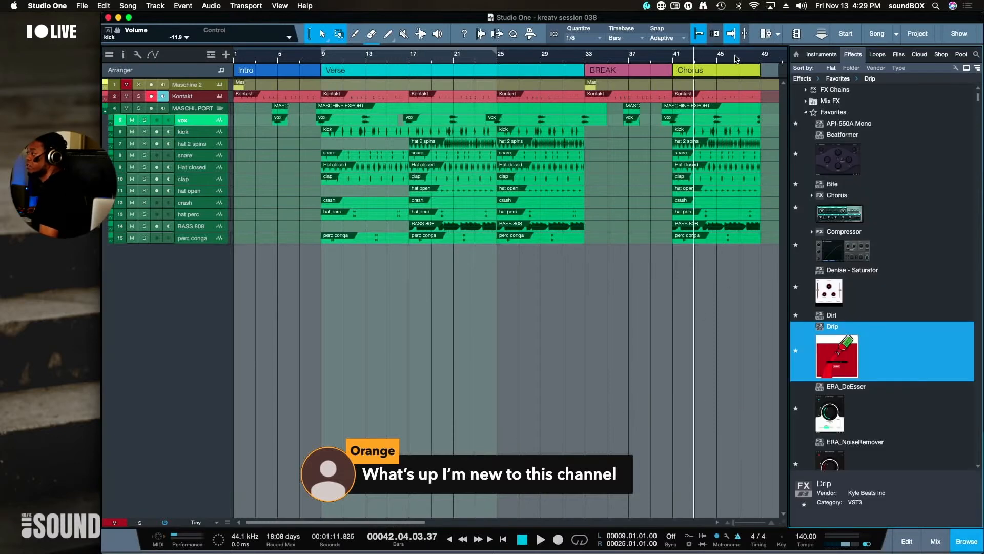
left_click(834, 55)
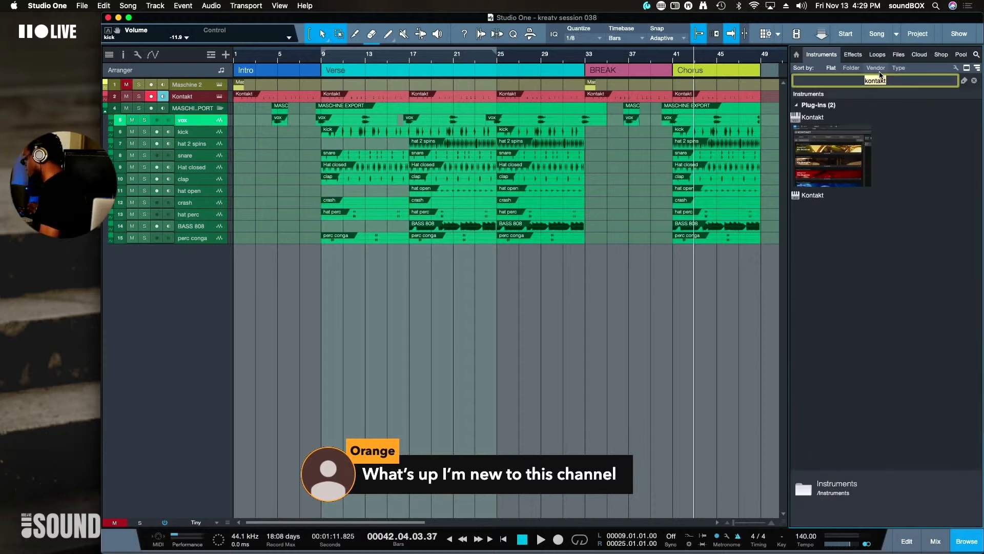
type("batt")
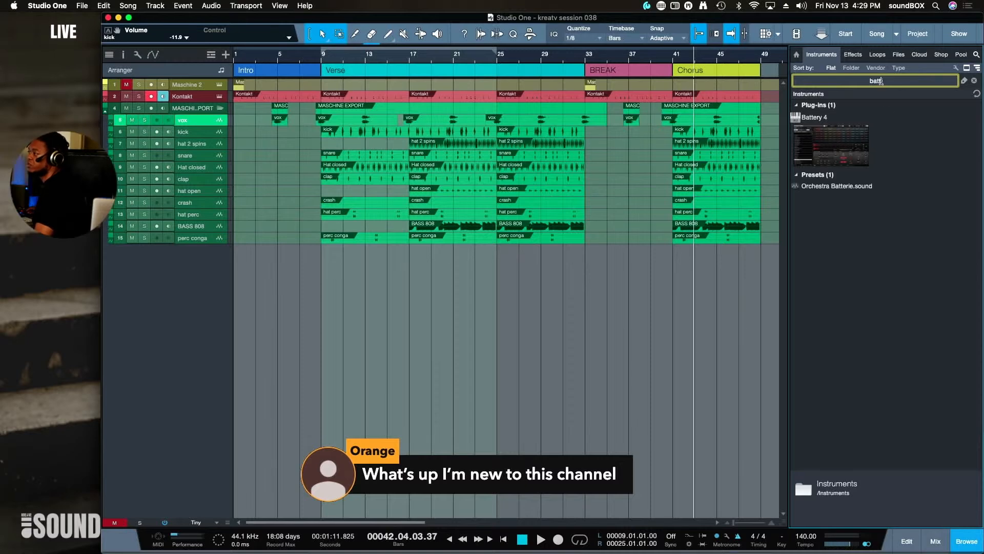
left_click_drag(821, 160, 687, 269)
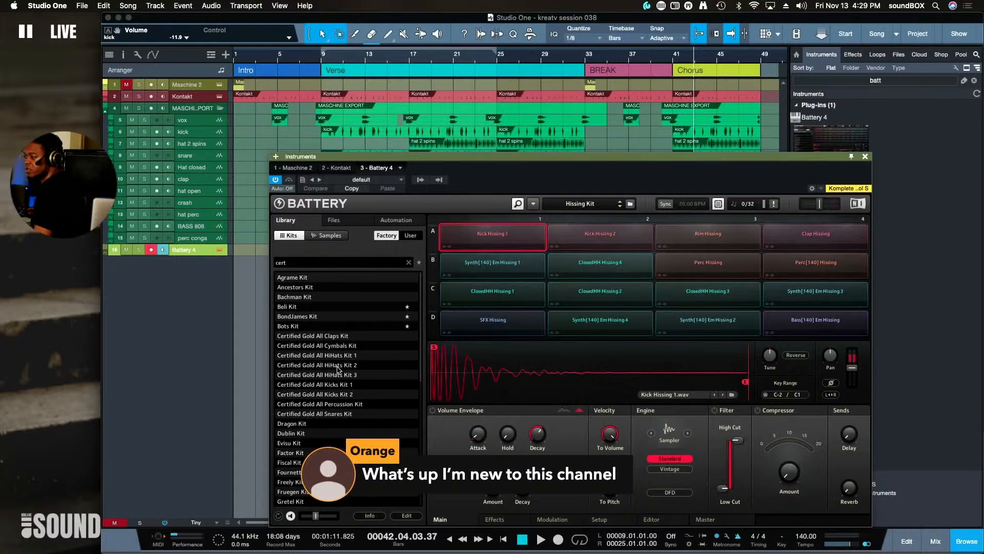
Try Certified Gold All Kicks Kit 1 in Battery, and replace it with the Gretel Kit
left_click(336, 365)
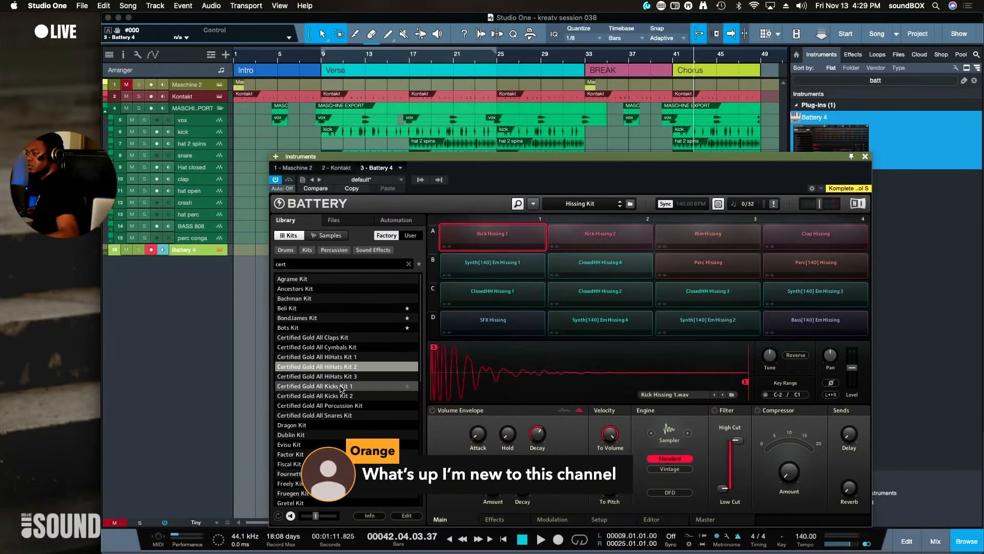
left_click(343, 388)
scroll(303, 414, "down", 5)
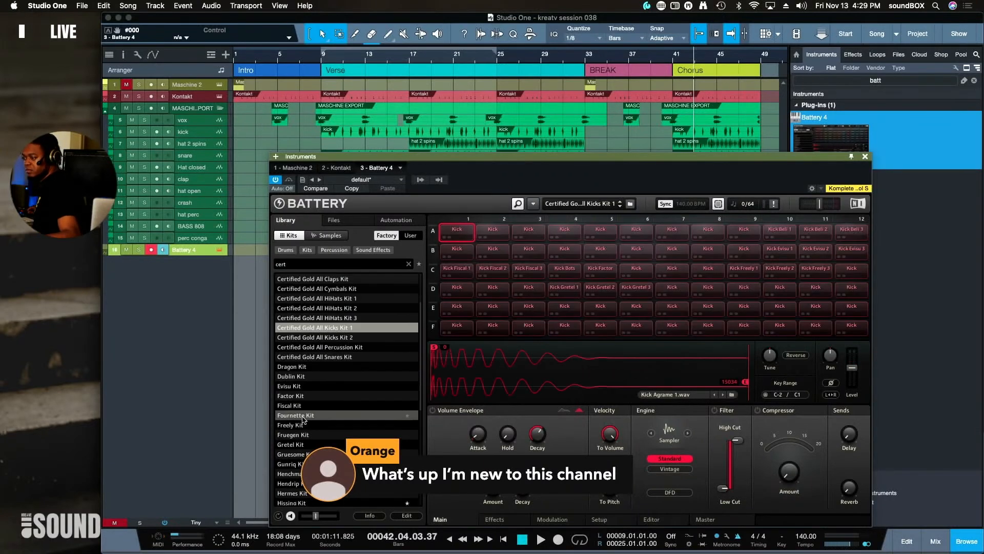
left_click(301, 348)
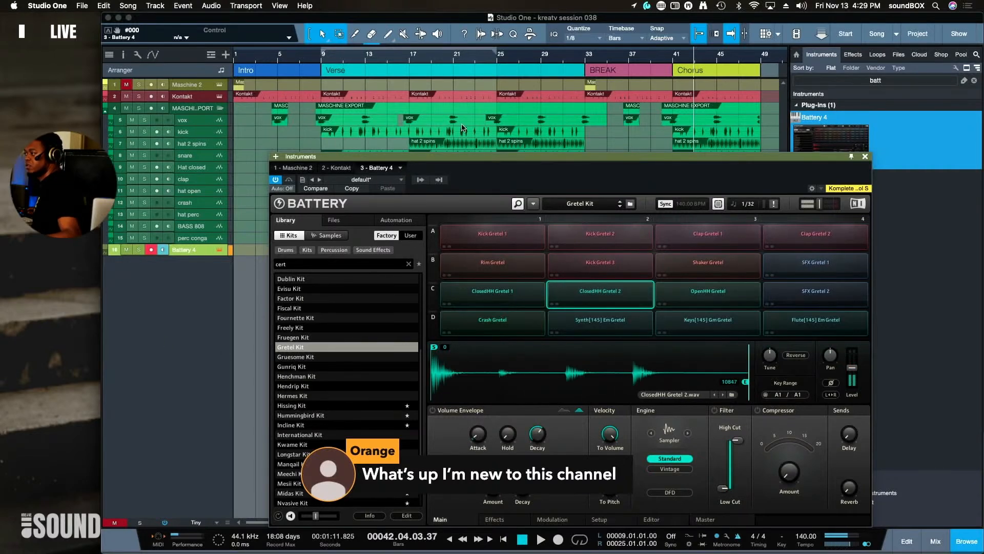
Loop the Chorus from bar 41 to 49 and play it to try the Battery sounds over it
left_click_drag(461, 156, 403, 285)
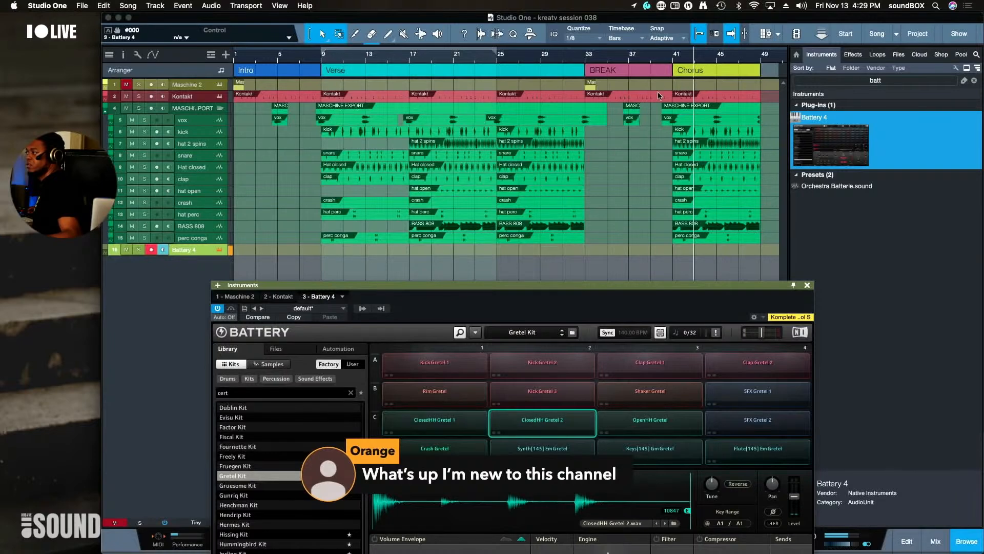
left_click_drag(676, 51, 761, 55)
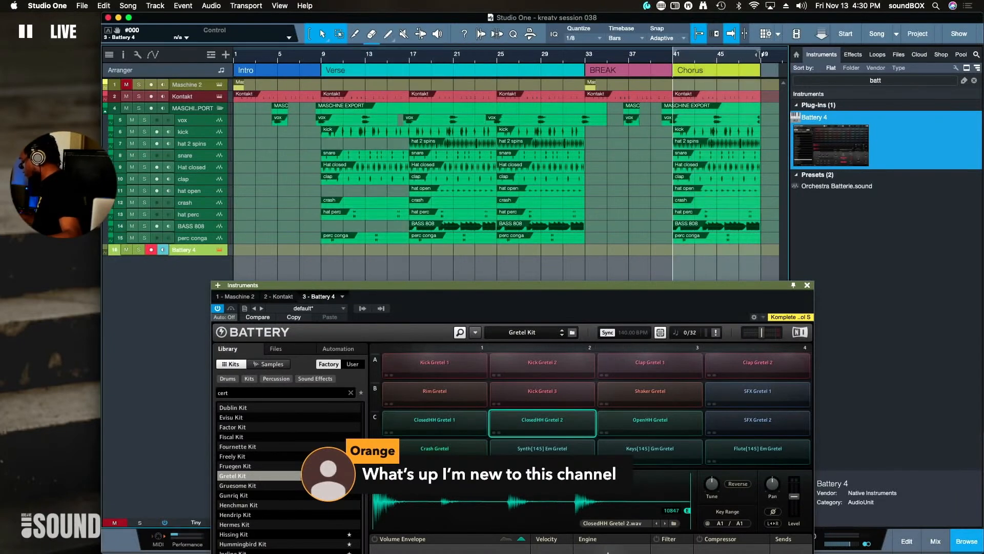
key("space")
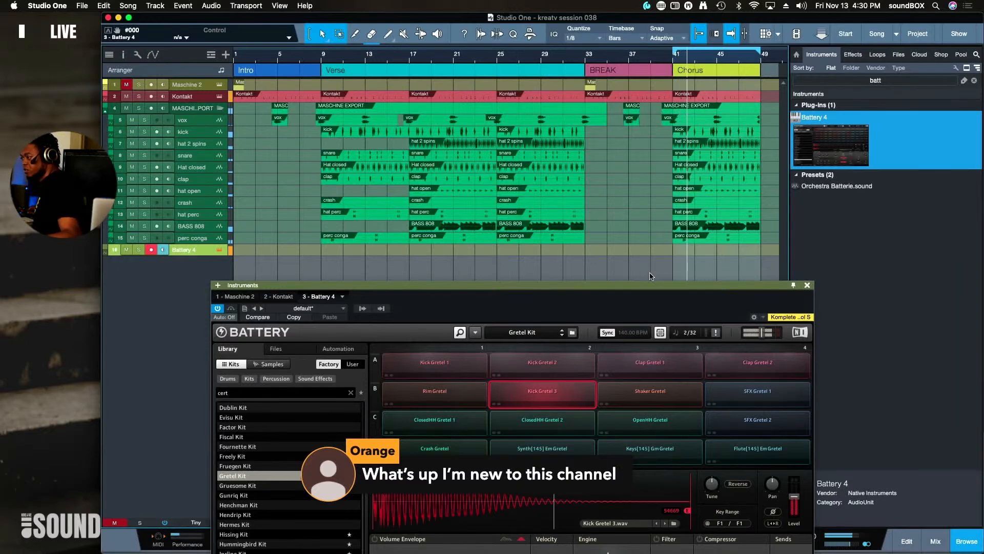
left_click(764, 285)
left_click_drag(764, 285, 788, 139)
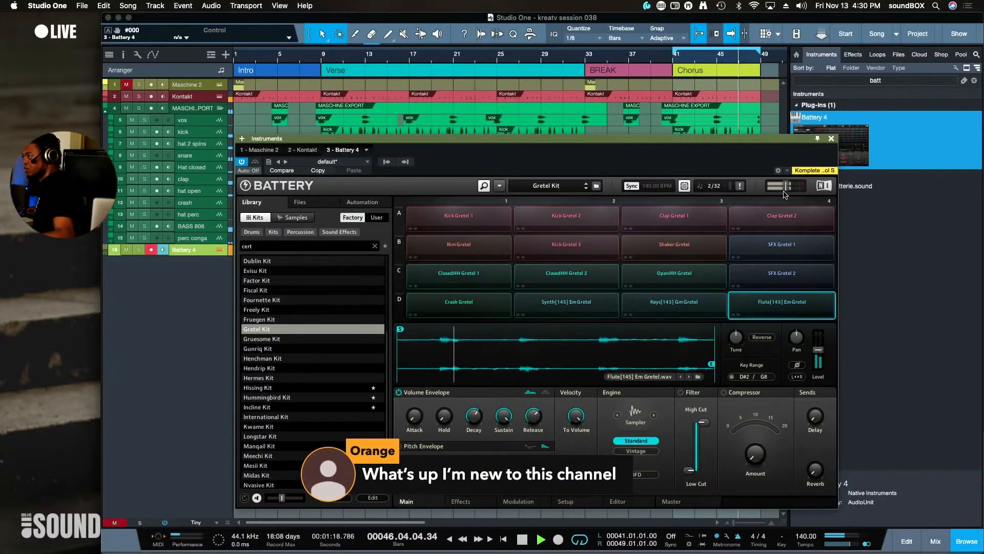
Load the Gruesome Kit in Battery and lower the Battery 4 track's volume to about -15.2 dB
double_click(283, 340)
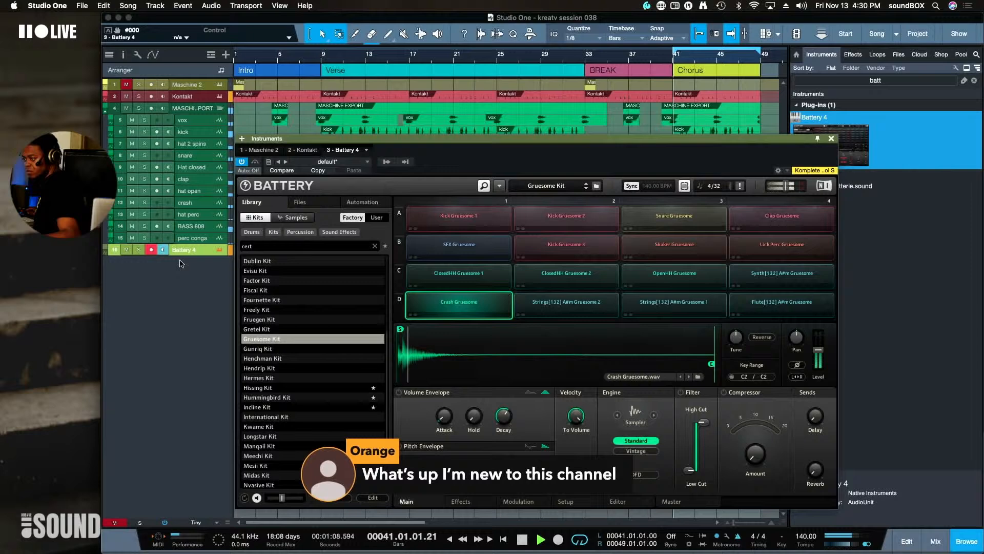
left_click(207, 253)
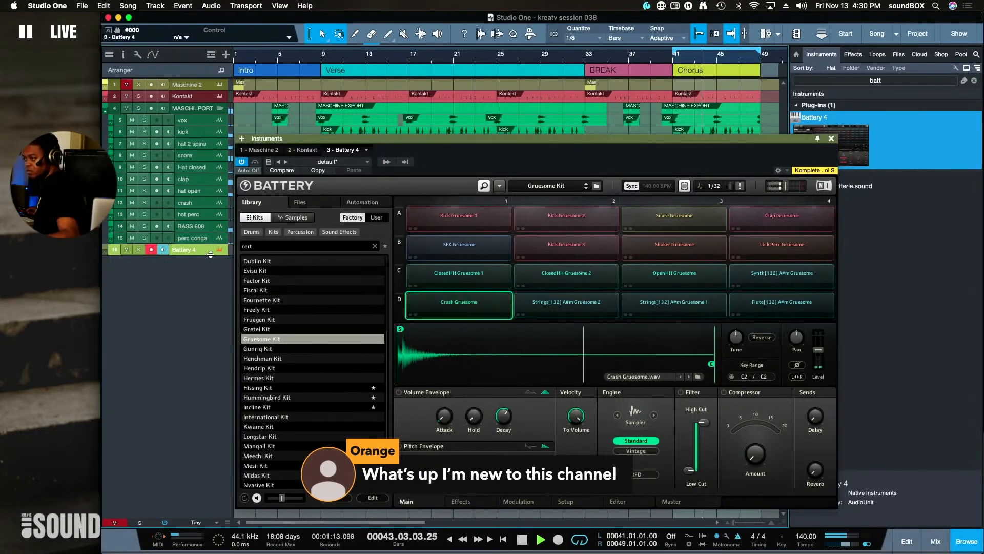
left_click_drag(210, 254, 210, 306)
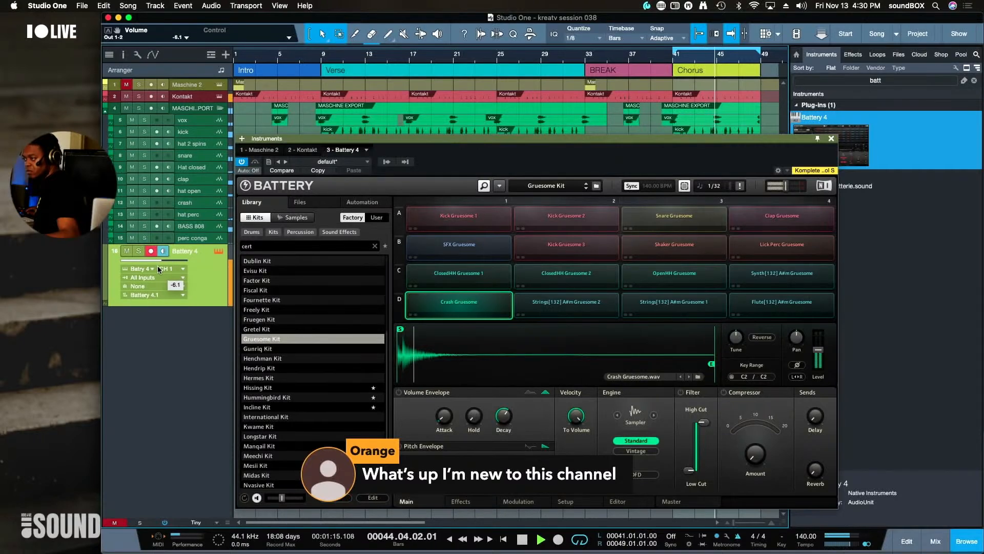
left_click_drag(158, 265, 150, 268)
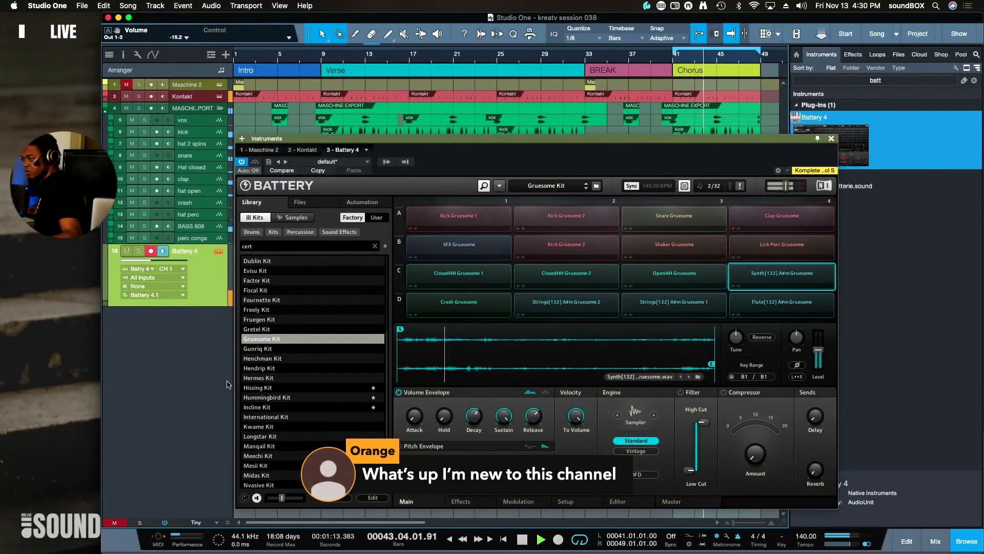
Try the Hendrip Kit over the looping Chorus, and load the Hermes Kit in its place
left_click(264, 369)
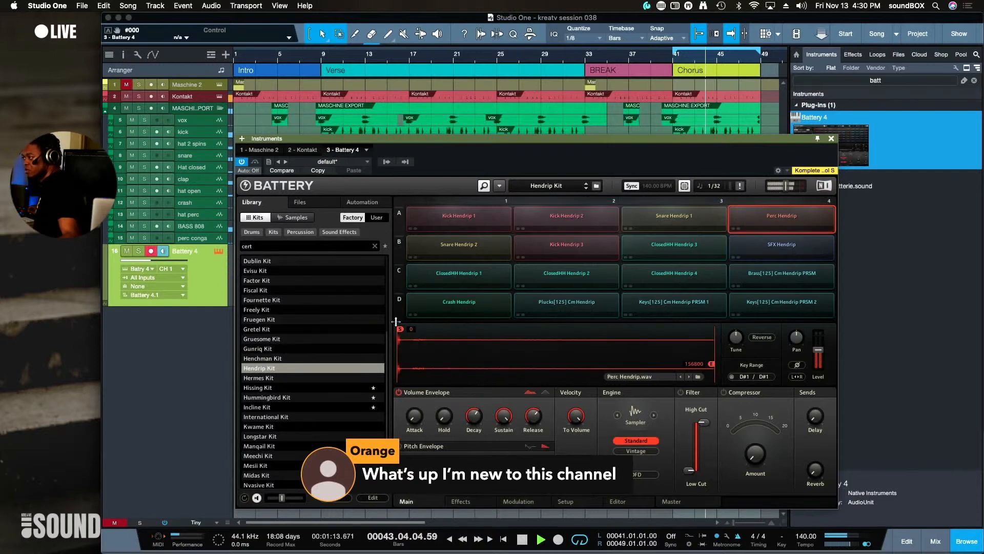
left_click_drag(645, 146, 562, 347)
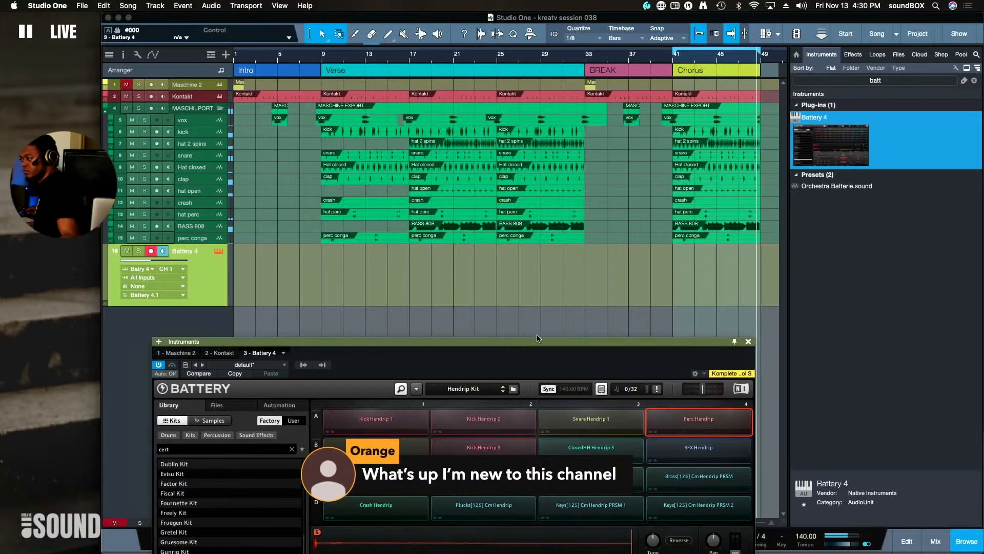
left_click_drag(538, 341, 604, 124)
left_click(280, 363)
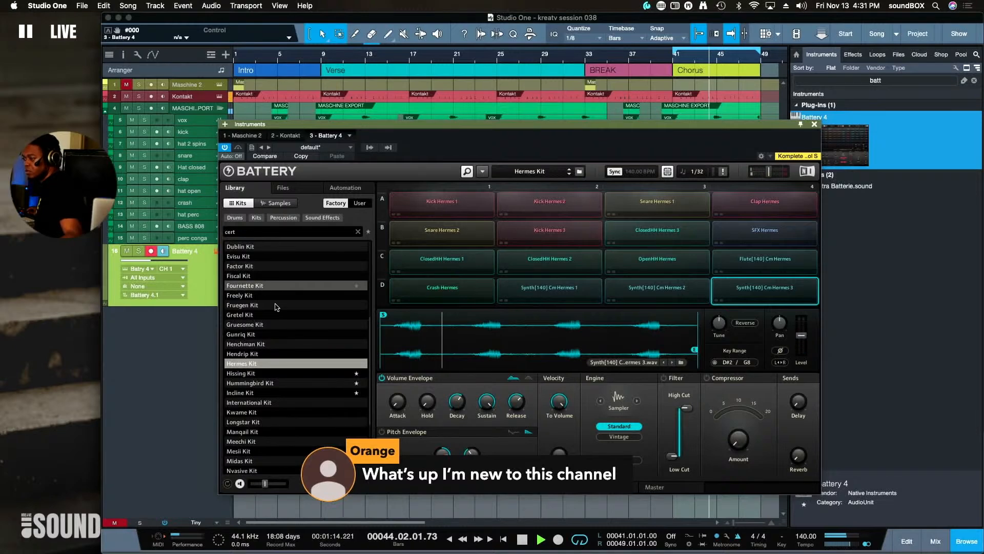
Try the Hummingbird, Incline, International and Kwame kits in Battery one after another over the playing song
left_click(288, 383)
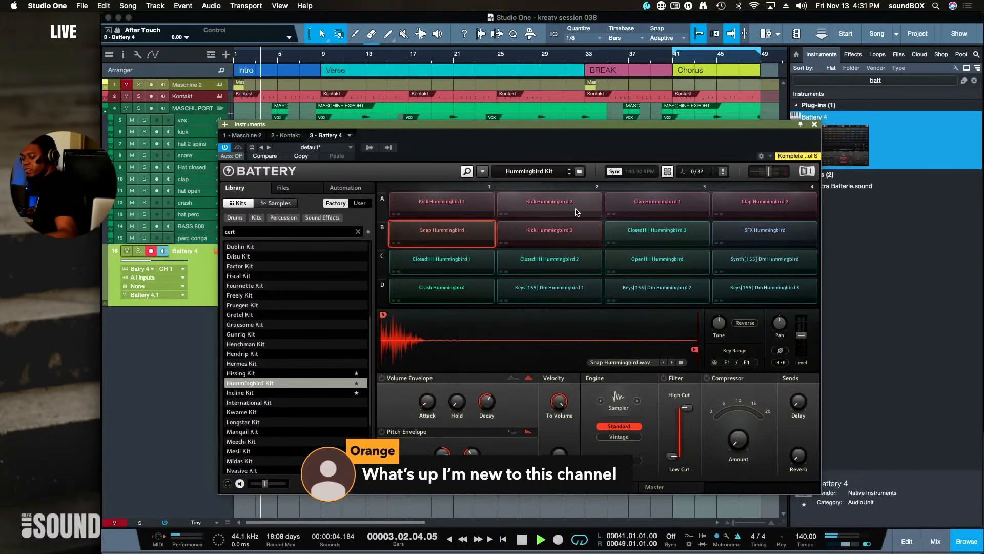
left_click(292, 394)
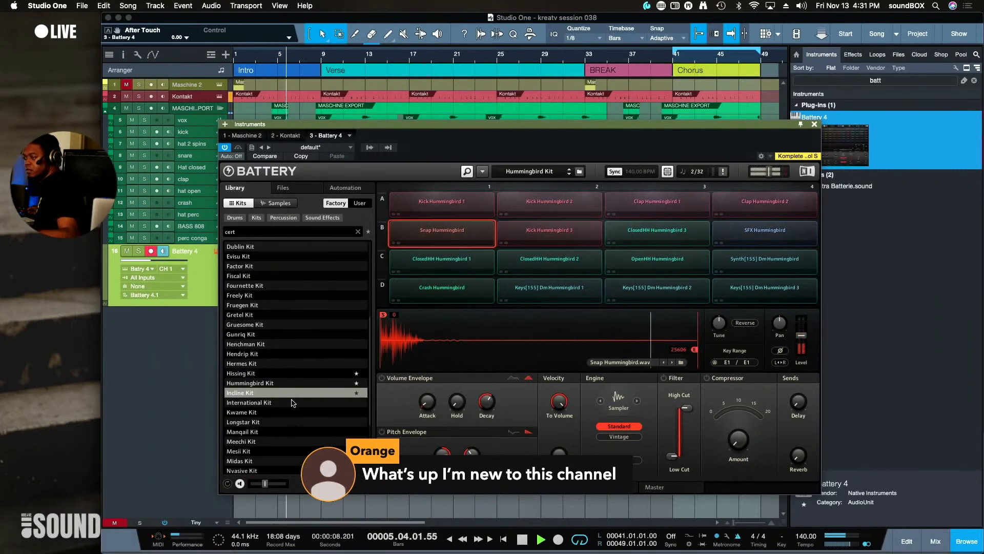
left_click(281, 403)
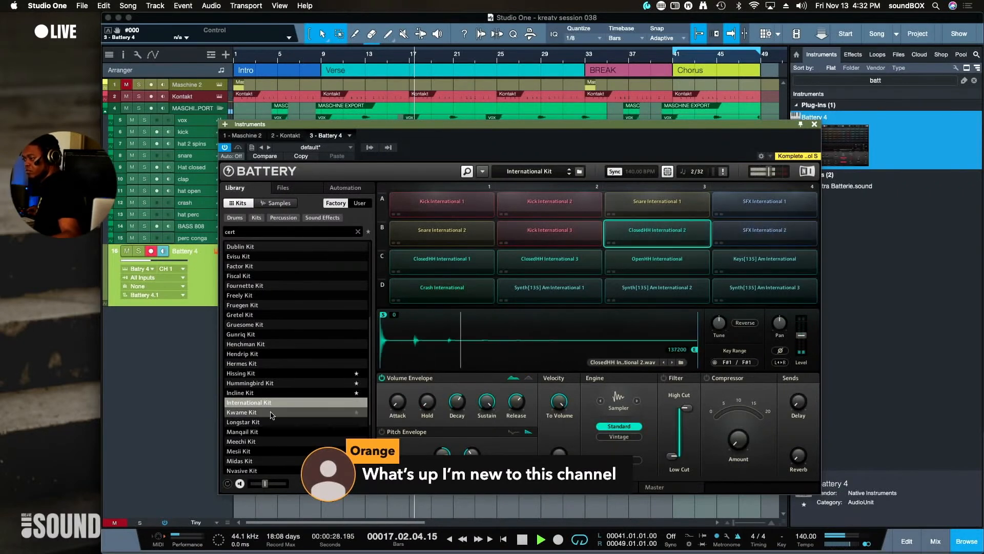
double_click(272, 412)
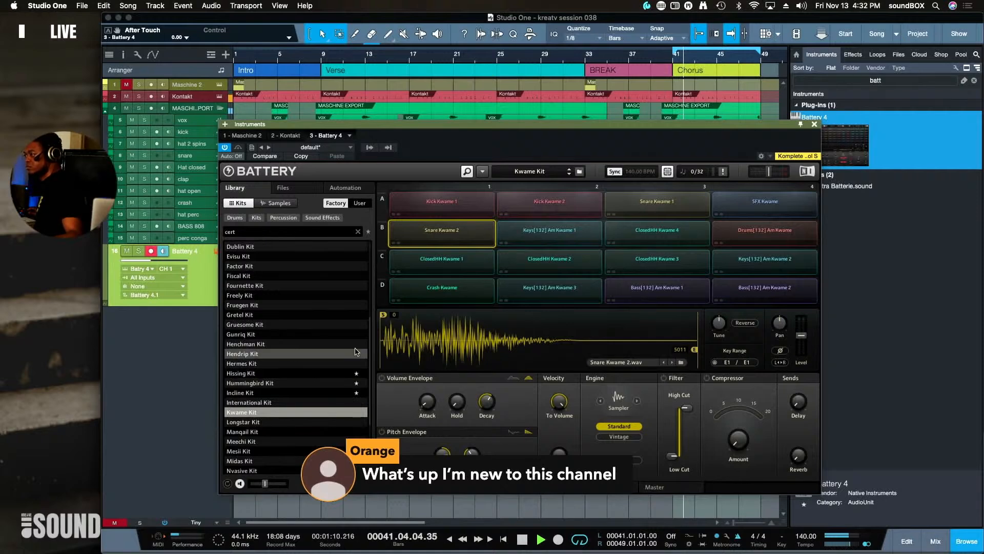
Try the Longstar and Manqail kits over the looping Chorus, stop playback and try the Mesii Kit
left_click(284, 422)
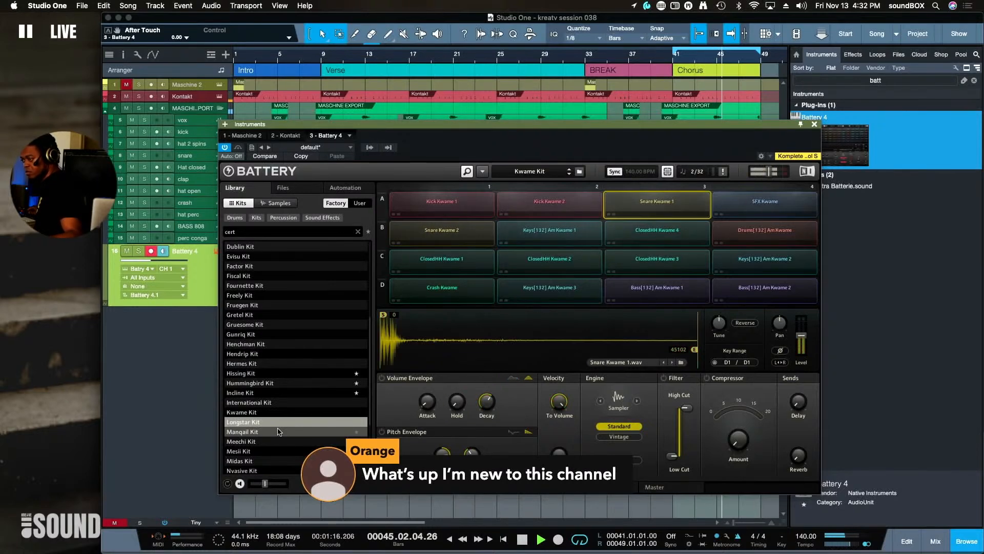
left_click(275, 433)
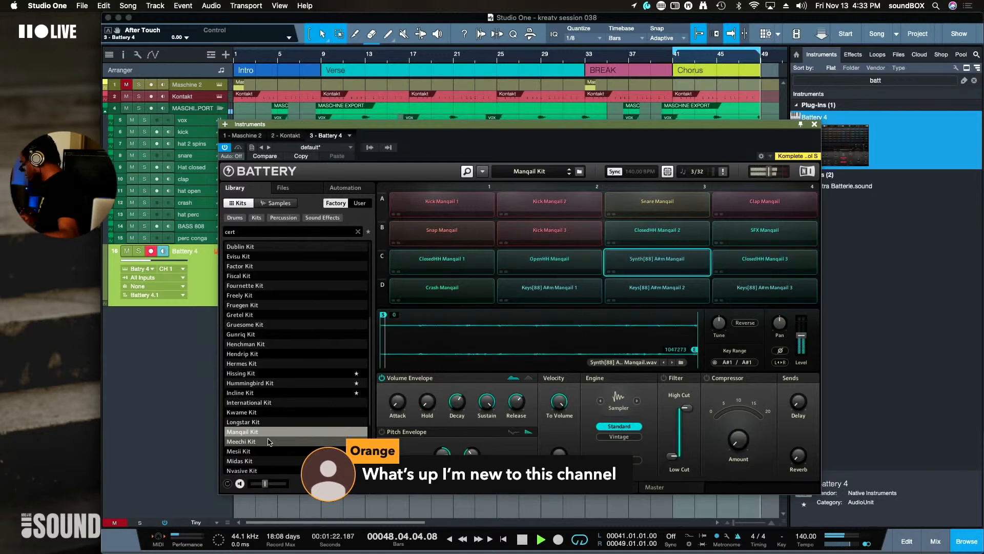
key("space")
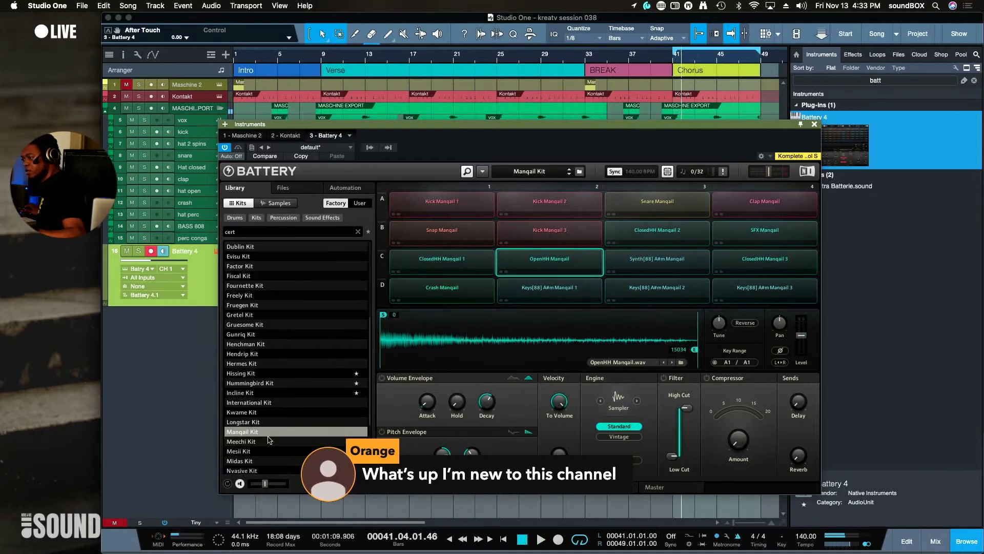
double_click(260, 451)
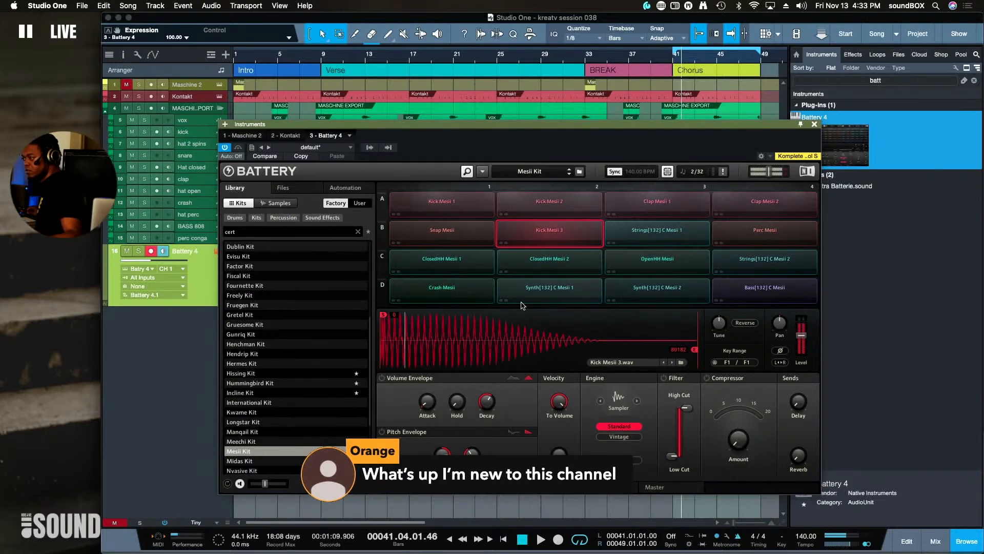
Load the Sculptures Kit in Battery and tune its Bells cell to -7.00 semitones
scroll(303, 400, "down", 5)
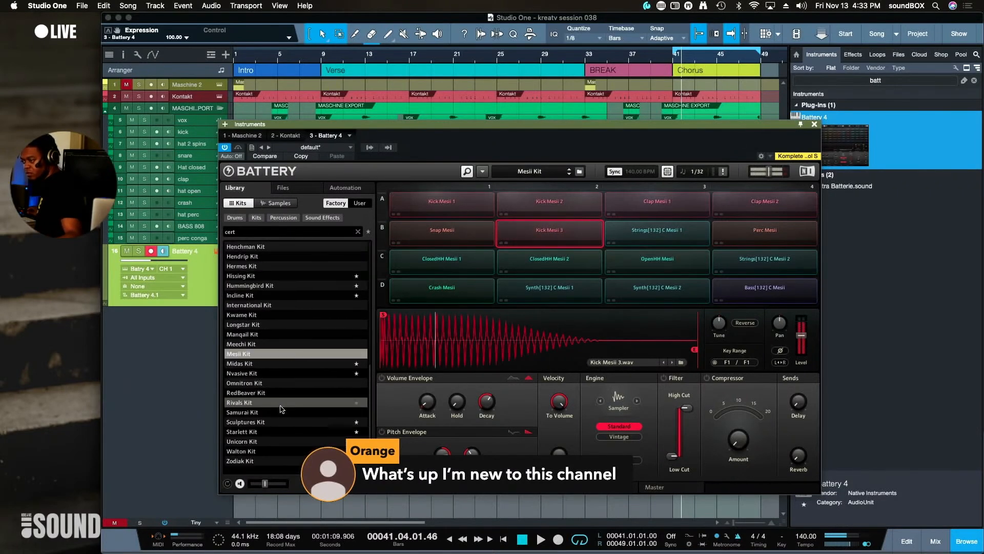
double_click(282, 422)
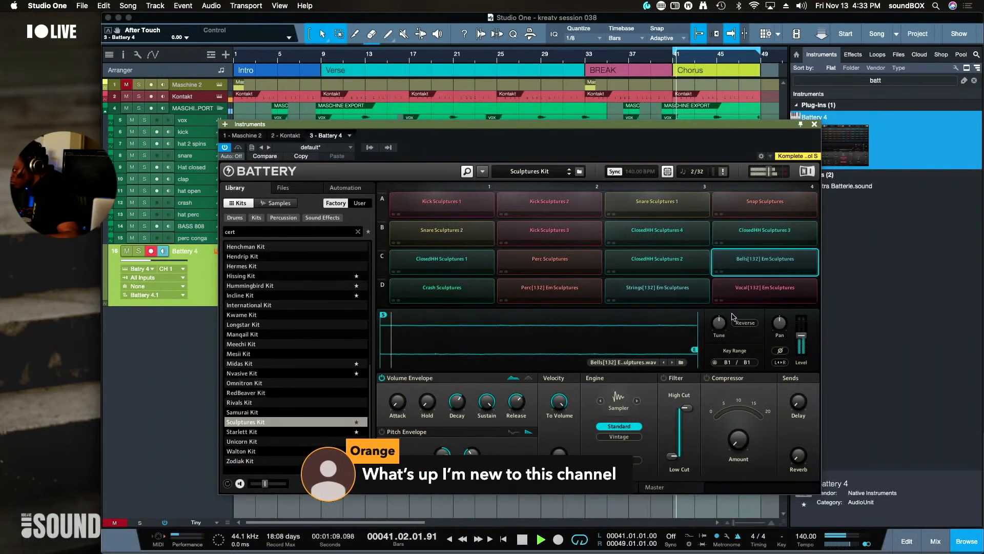
left_click_drag(719, 323, 718, 312)
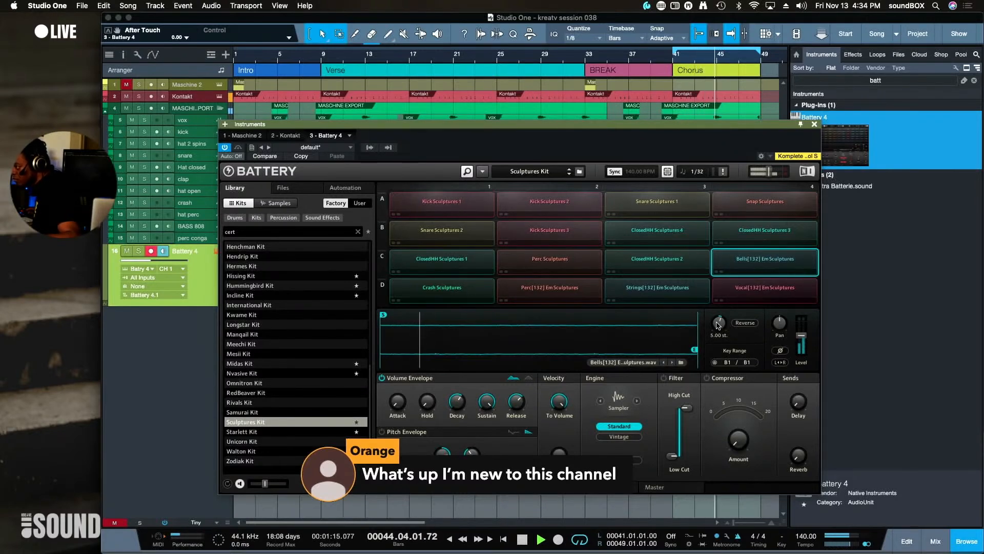
mouse_move(719, 324)
left_mouse_down()
mouse_move(719, 341)
mouse_move(719, 327)
left_mouse_up()
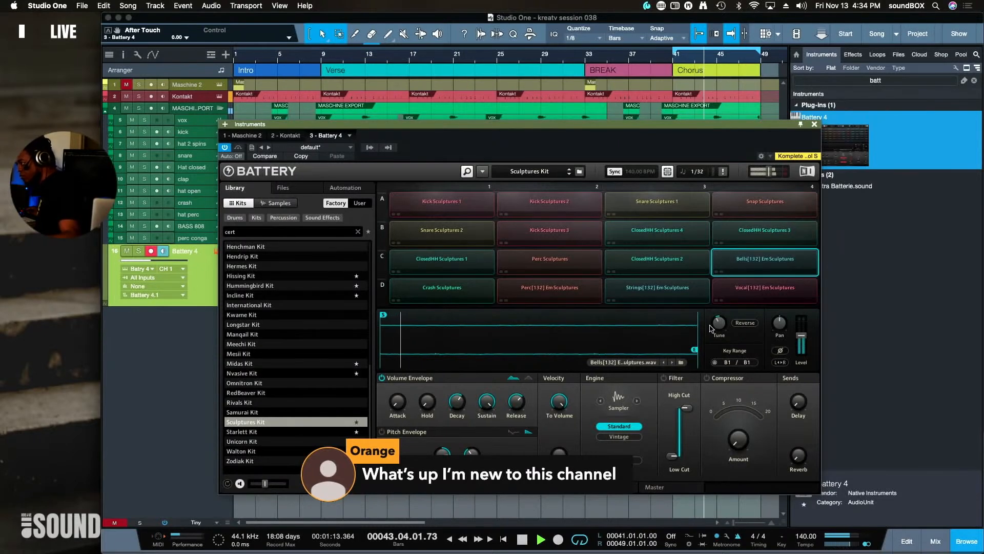
mouse_move(713, 329)
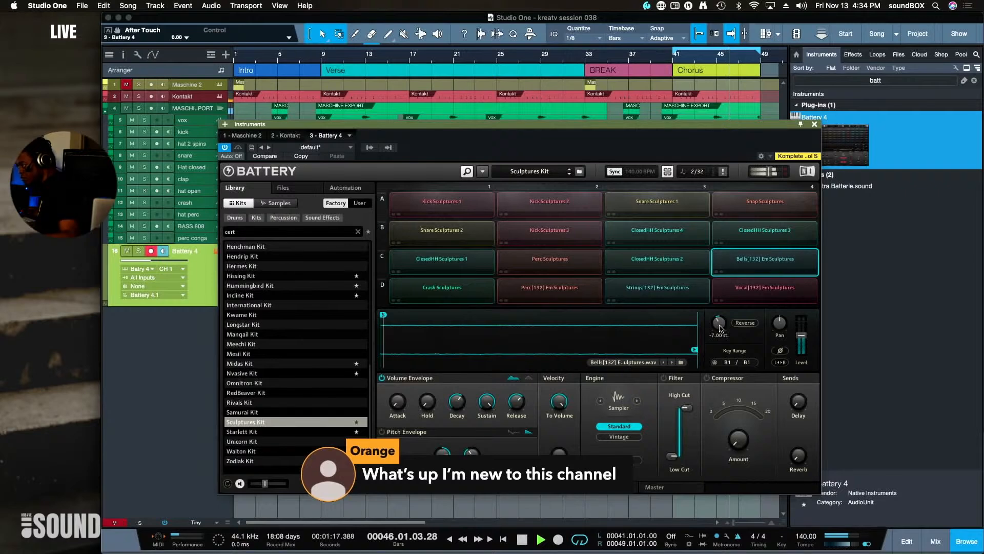
Reverse the kit's samples and lower the Crash Sculptures cell's high cut filter to about 1.1 kHz
left_click(748, 324)
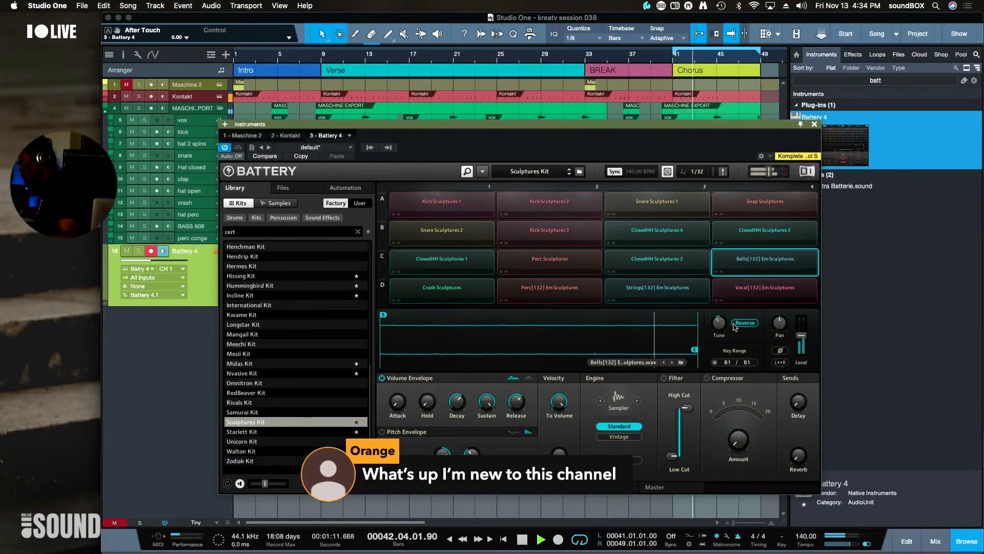
left_click_drag(719, 323, 722, 326)
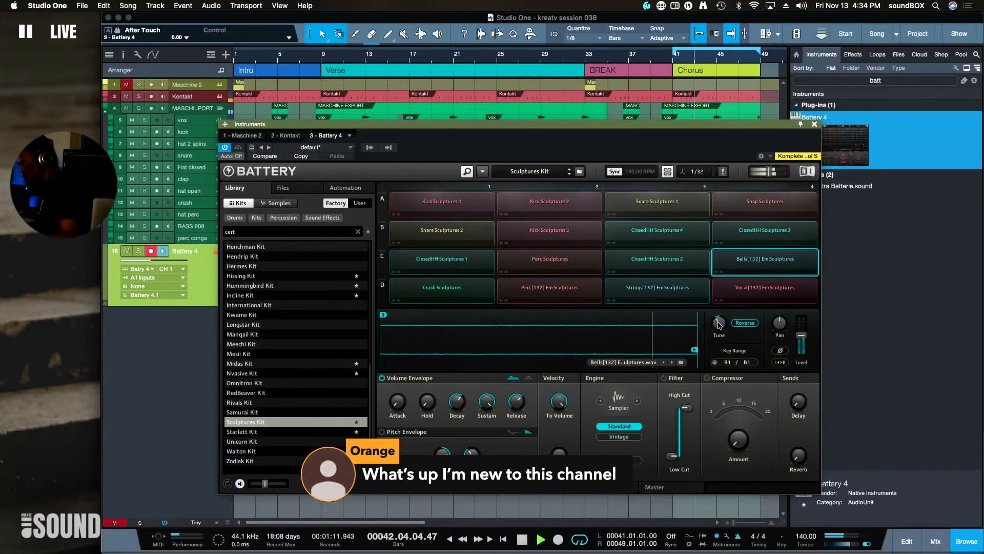
scroll(720, 324, "up", 1)
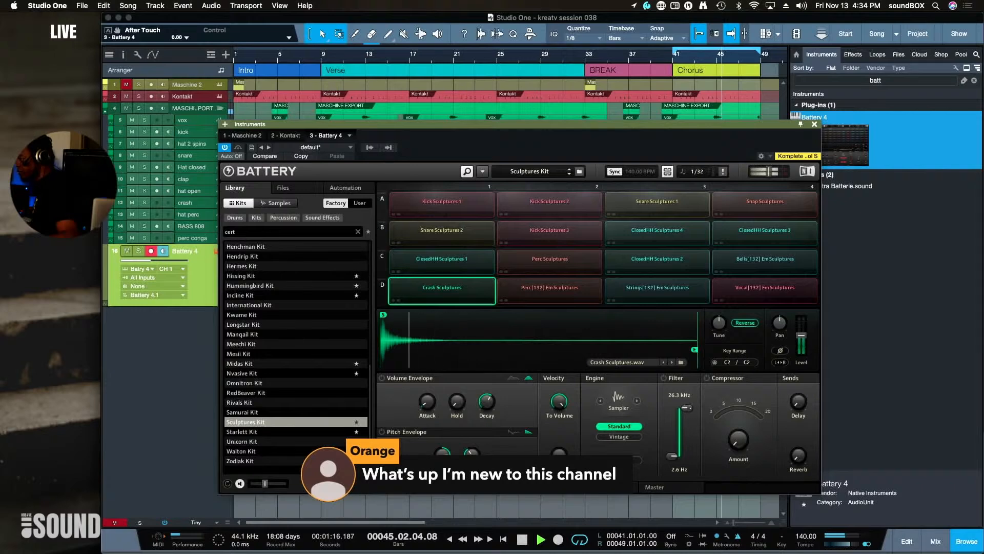
left_click_drag(686, 408, 686, 424)
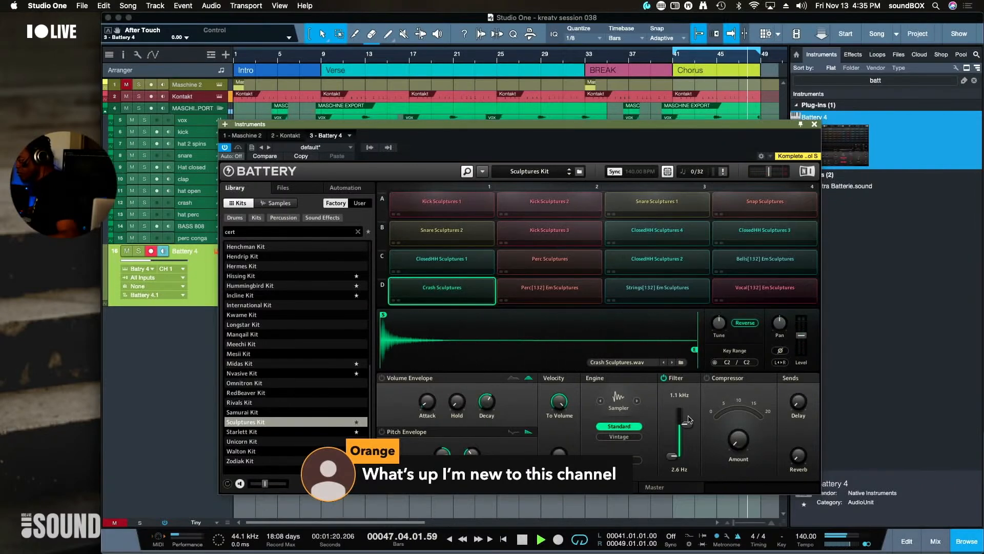
Record a Battery crash on the Battery 4 track in the BREAK section, and bounce the recorded clip to a new audio track
left_click_drag(728, 130, 656, 354)
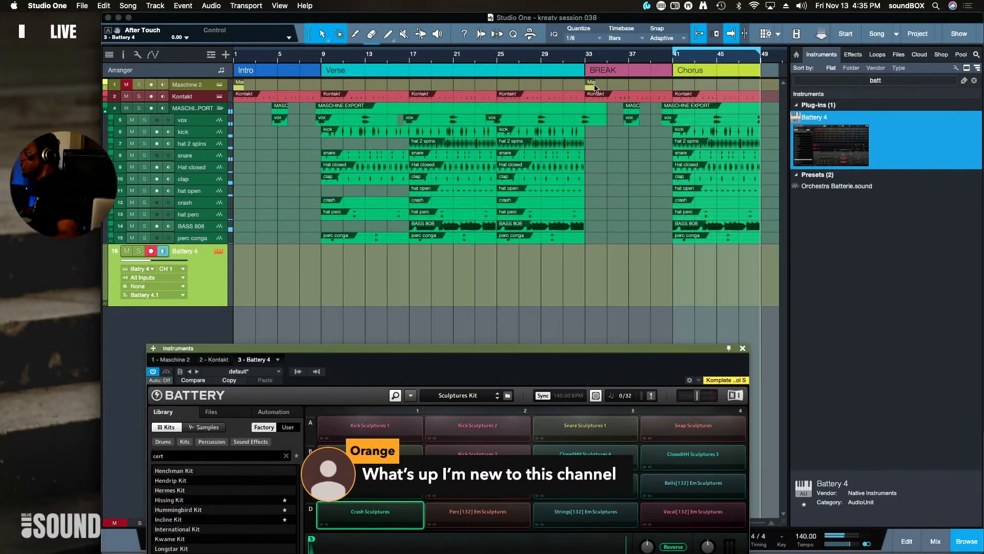
left_click(588, 62)
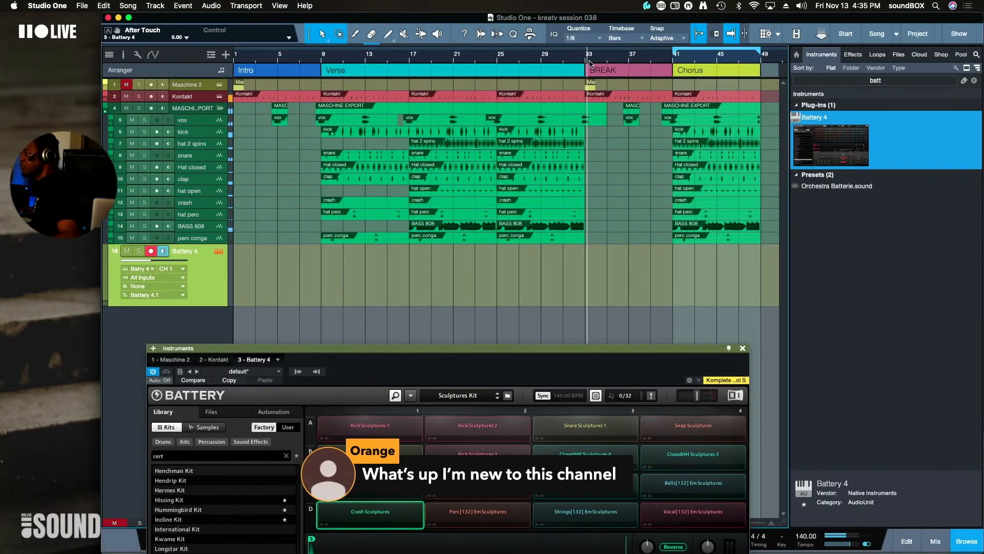
key("KP_Multiply")
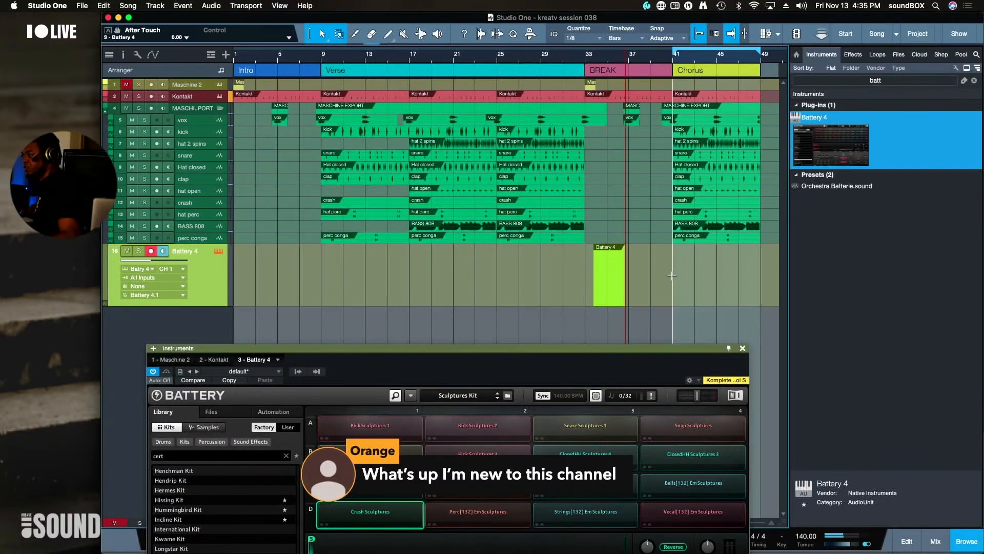
left_click_drag(665, 353, 655, 210)
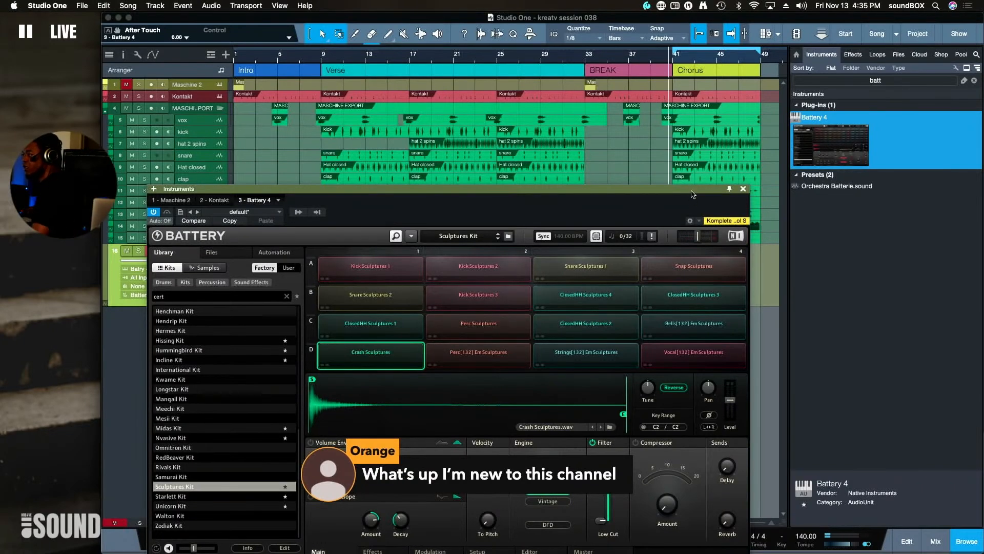
left_click_drag(692, 191, 677, 380)
left_click(664, 288)
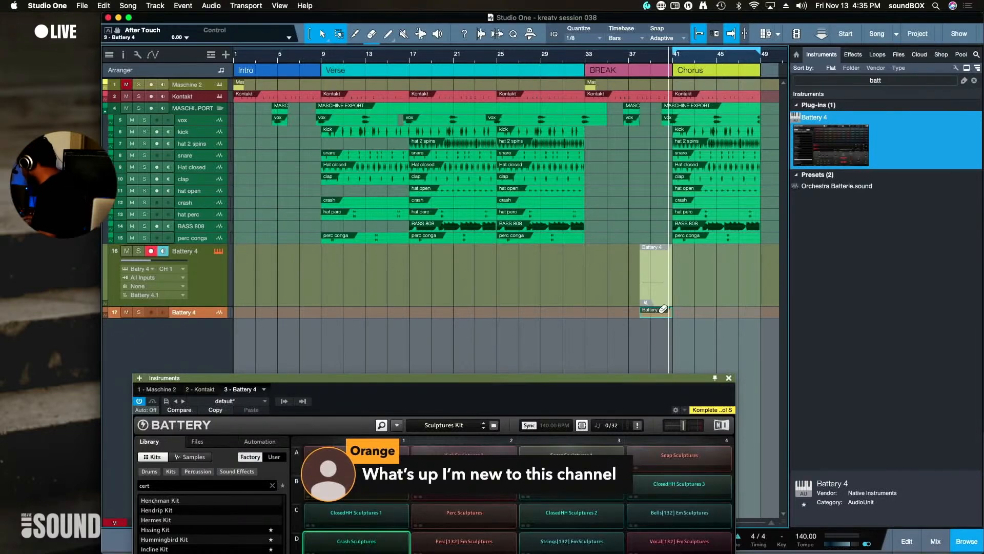
Lower the bounced Battery 4 audio track to about -6.6 dB and move its clip so the reversed hit ends at bar 41
key("e")
key("e")
key("shift+e")
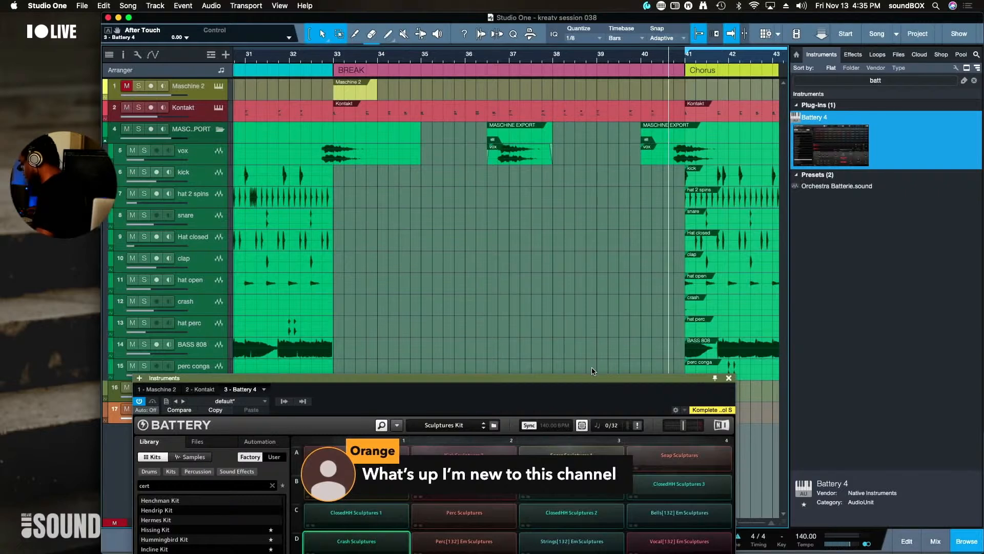
key("F11")
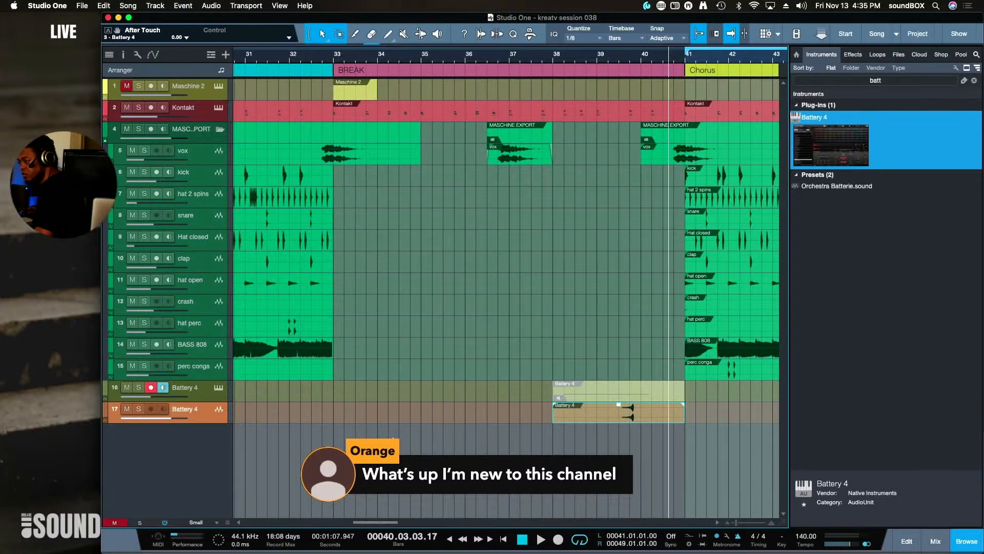
left_click_drag(158, 421, 168, 449)
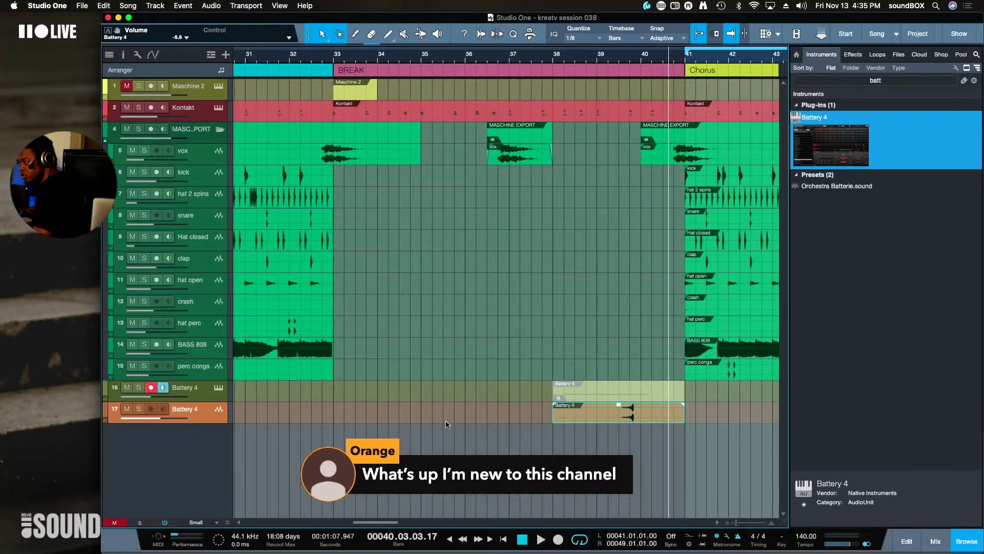
left_click_drag(633, 418, 682, 417)
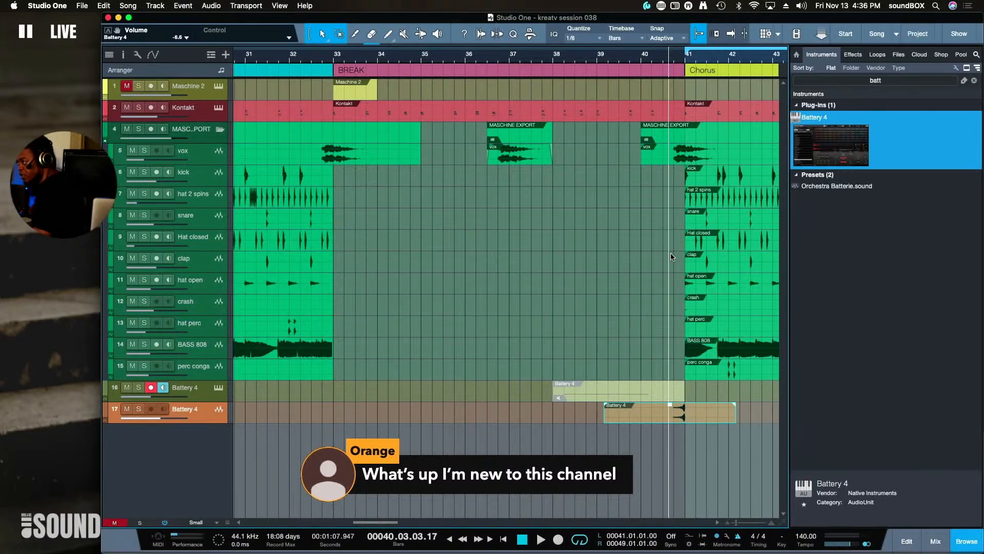
Play the transition from the BREAK into the Chorus and lower the bounced Battery 4 track's volume to about -28.8 dB
left_click(638, 61)
key("space")
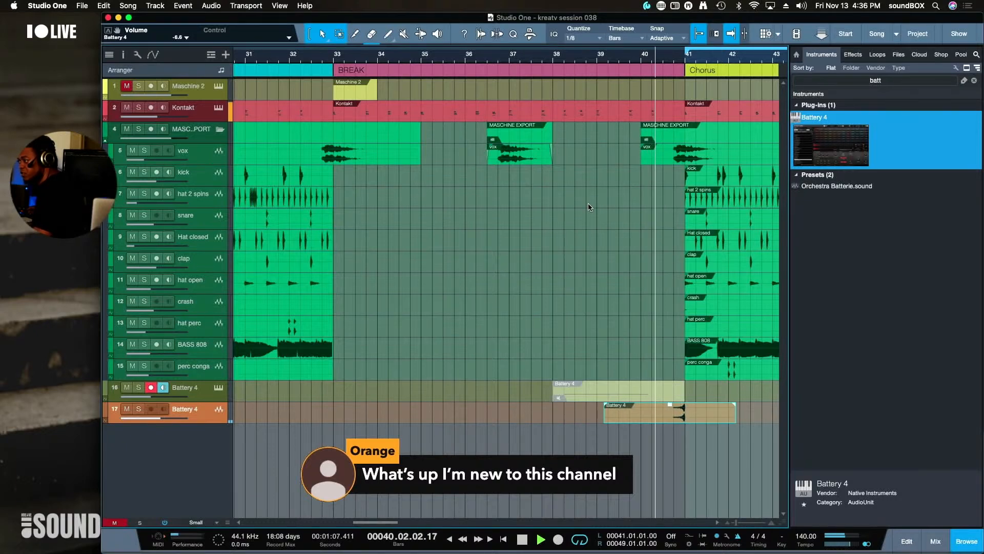
key("space")
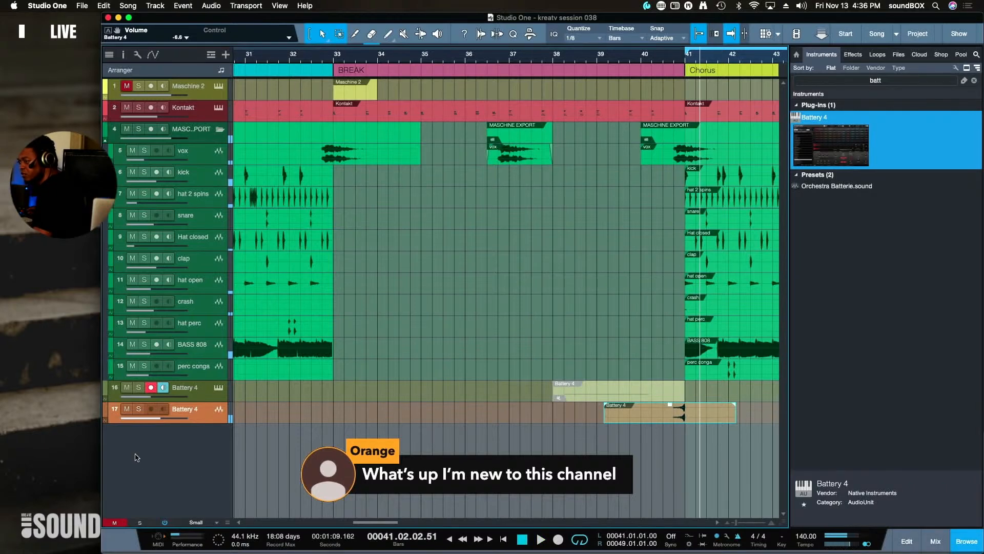
left_click_drag(147, 426, 148, 451)
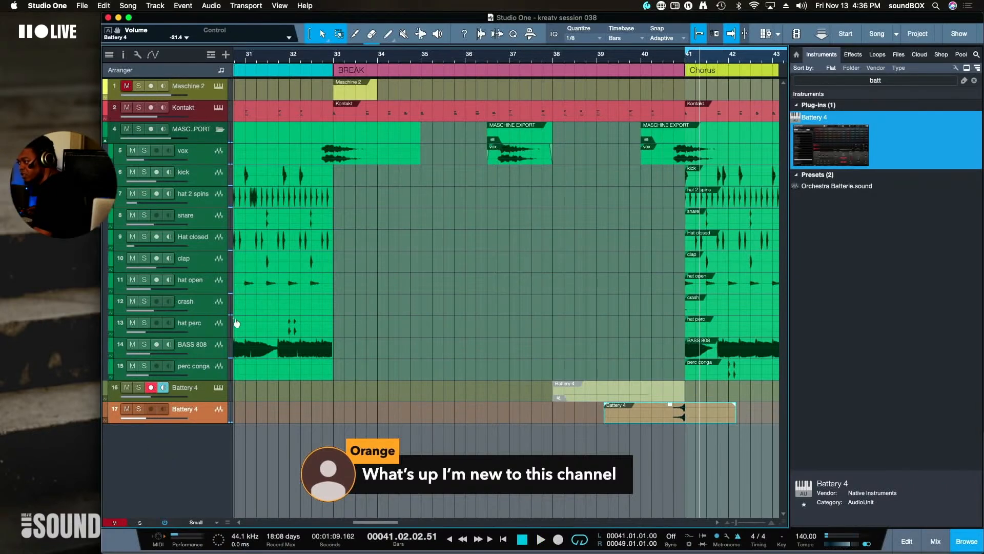
left_click(593, 57)
key("space")
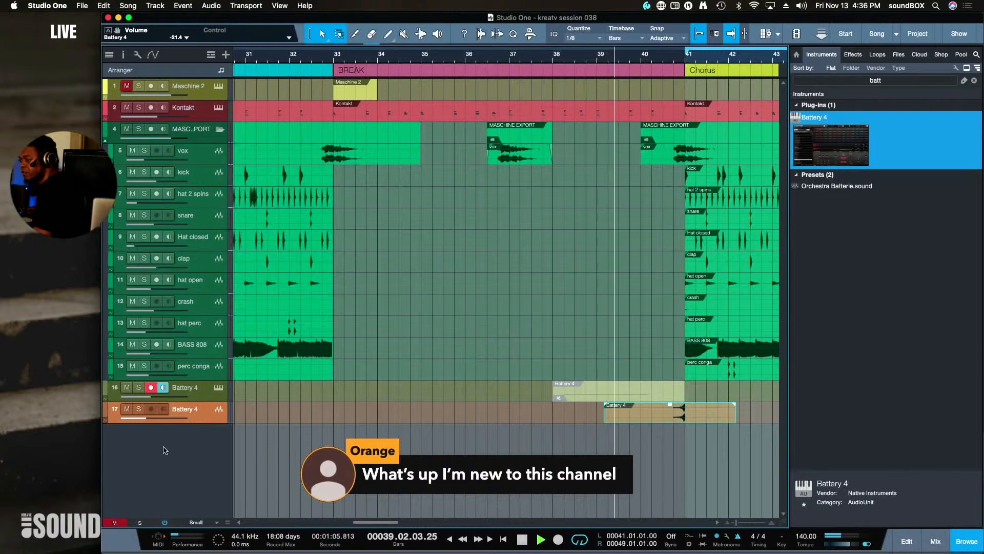
left_click_drag(145, 419, 141, 432)
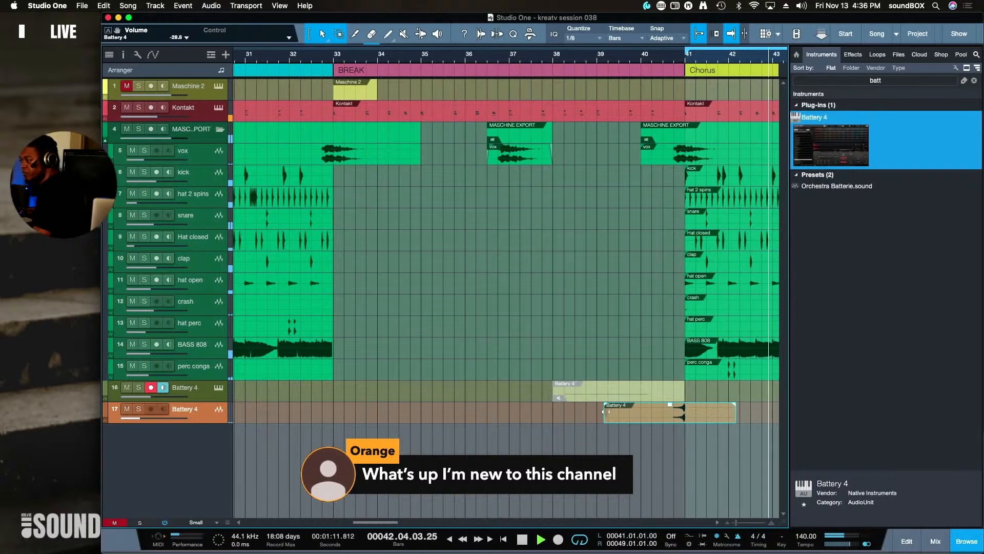
key("space")
Trim the start of the bounced Battery 4 audio clip to just before bar 40
left_click(639, 62)
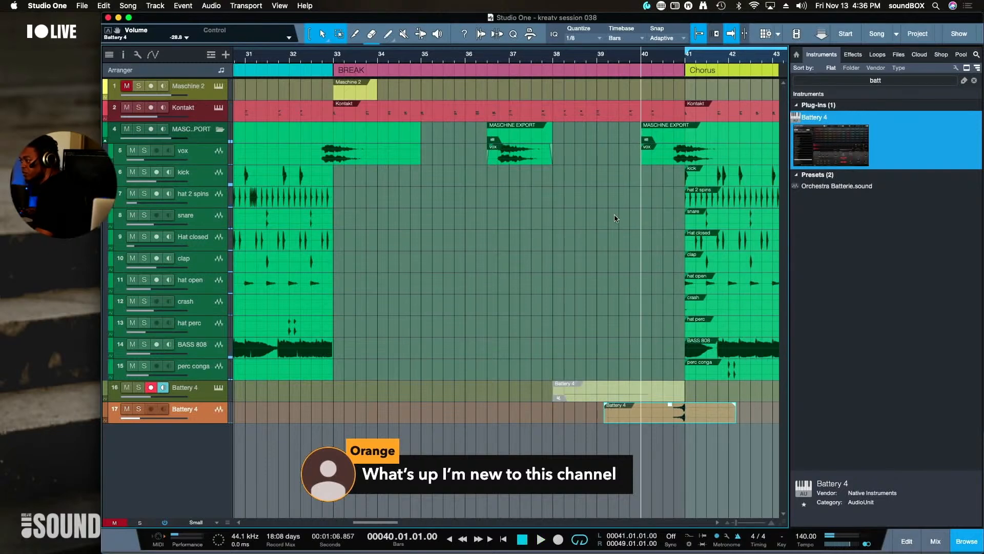
key("shift+e")
key("e")
key("e")
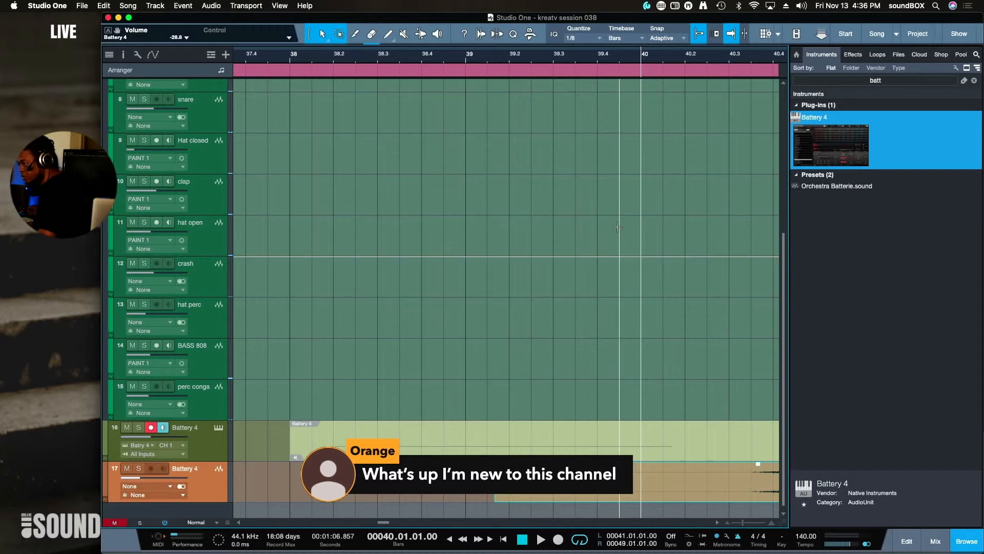
key("space")
key("space")
scroll(594, 246, "right", 3)
scroll(591, 248, "right", 2)
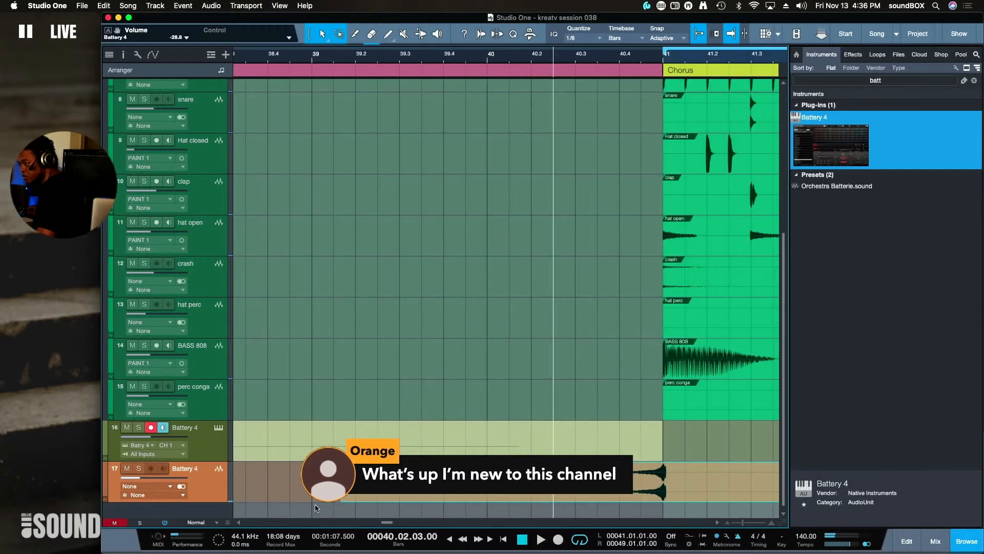
left_click_drag(343, 488, 467, 488)
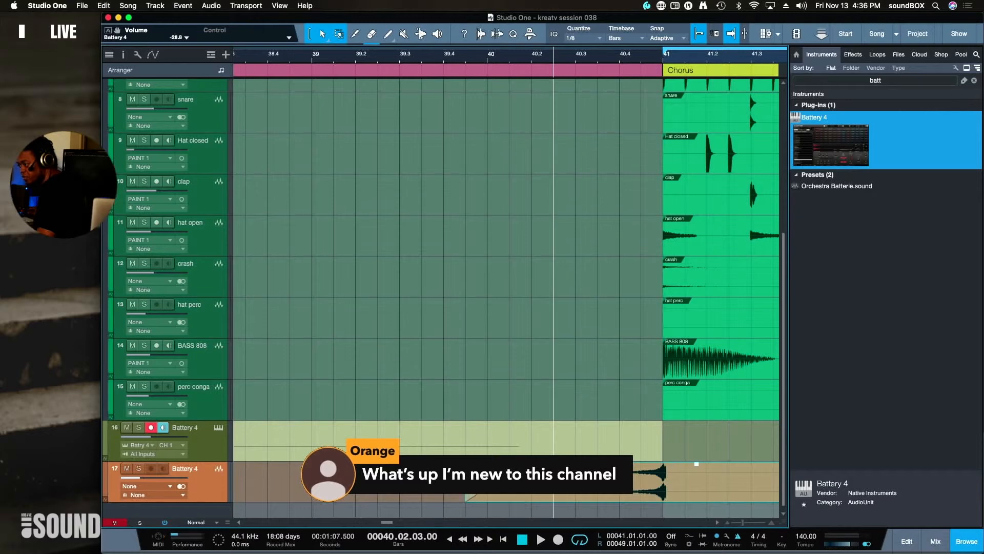
Play the transition from just after bar 39 into the Chorus
left_click(380, 62)
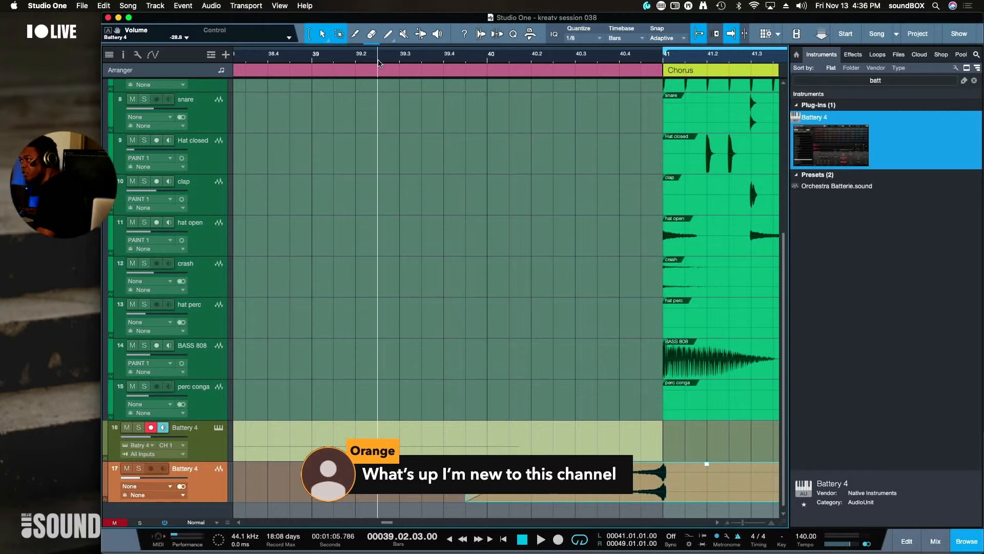
key("space")
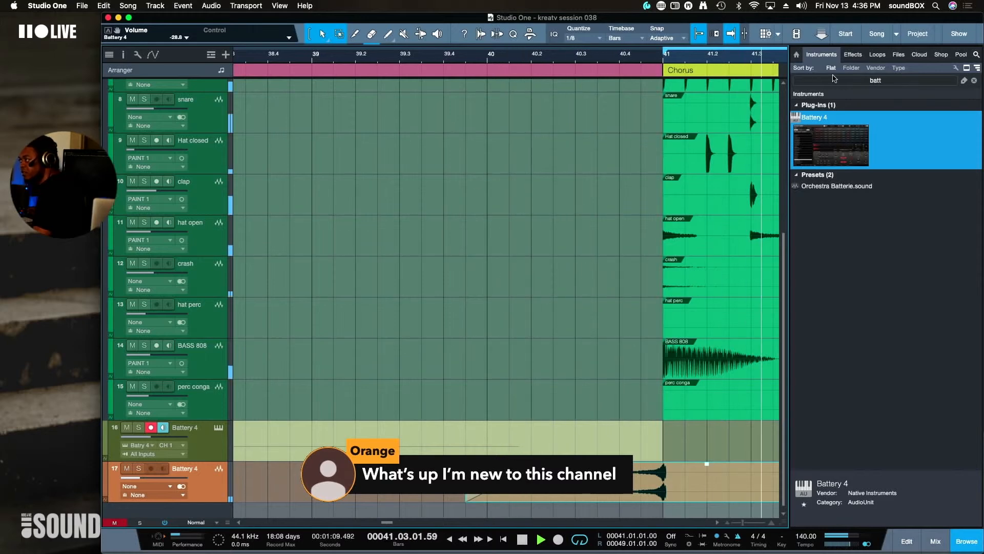
scroll(501, 282, "left", 5)
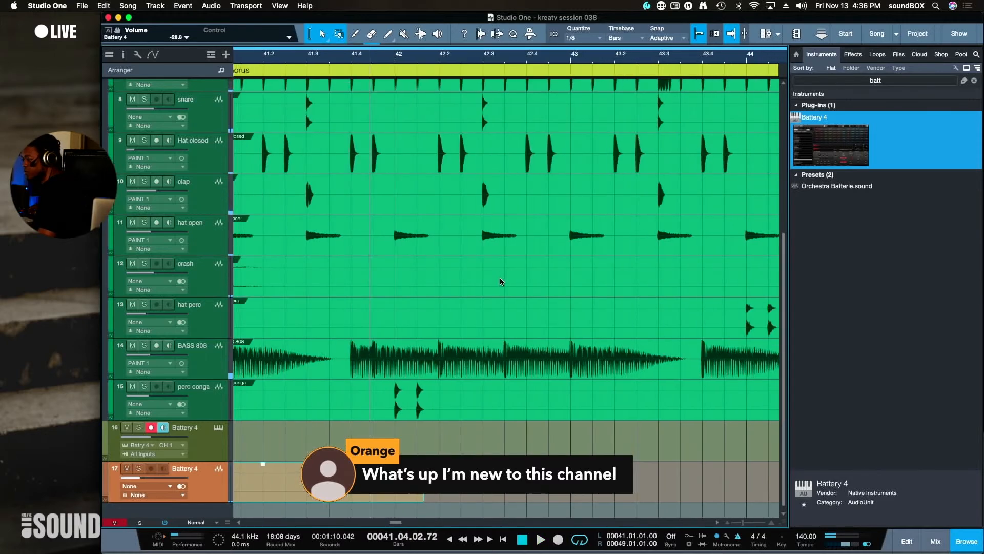
Find the Pro EQ effect by searching for "eq" and insert it on the bounced Battery 4 audio track
left_click(853, 54)
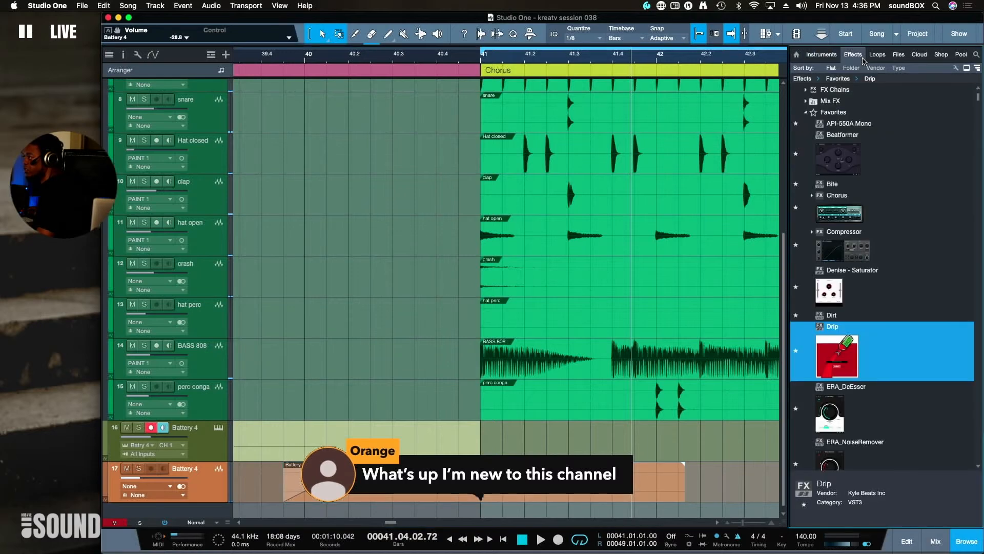
left_click(975, 55)
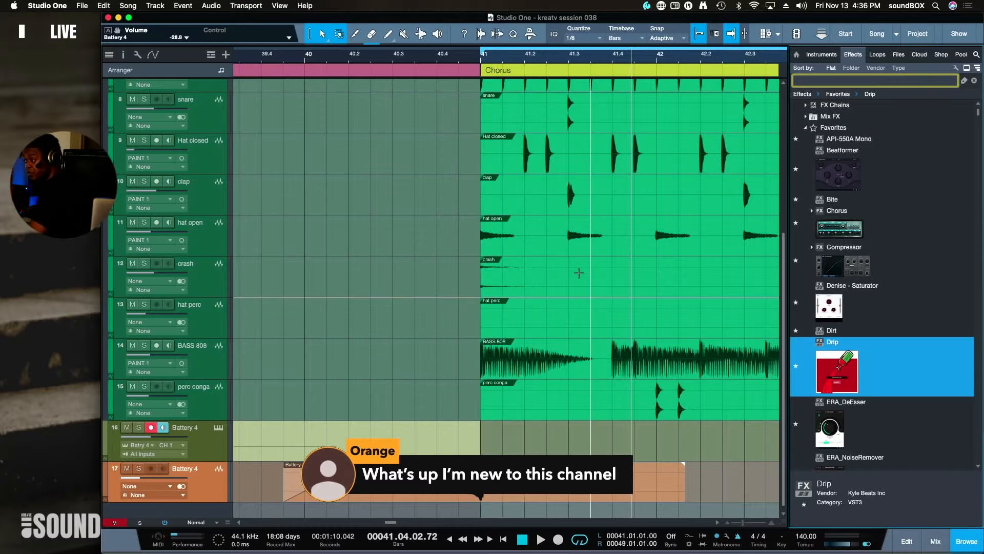
scroll(577, 301, "down", 1)
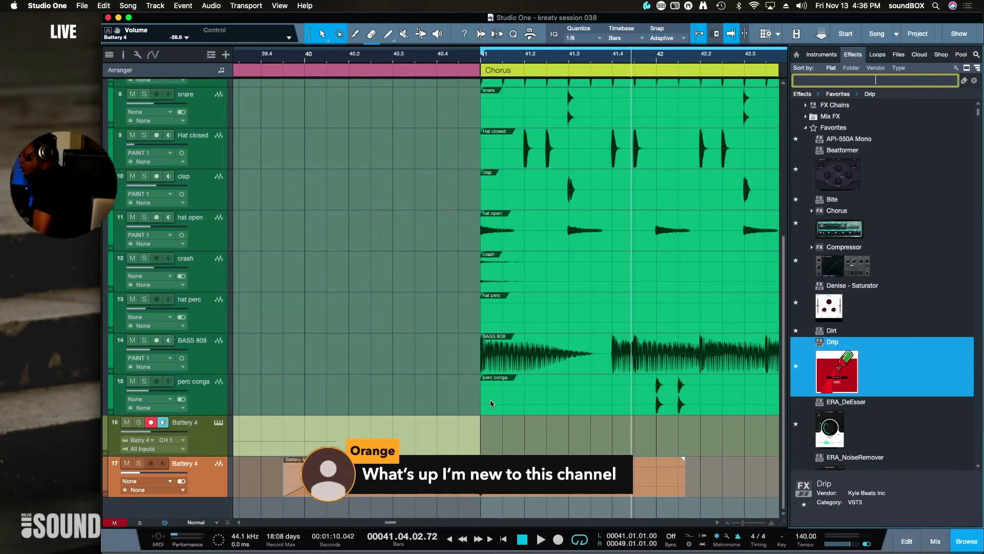
key("w")
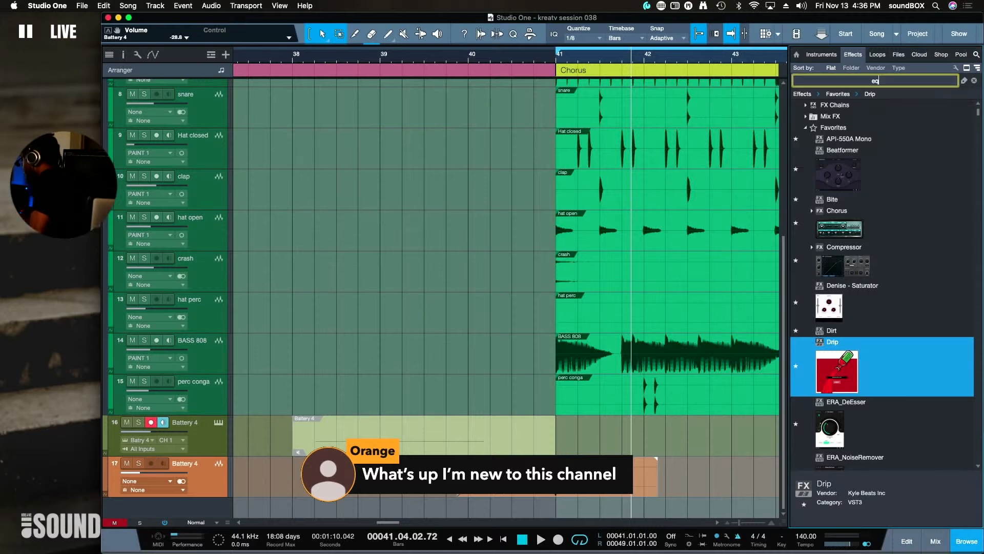
left_click(820, 143)
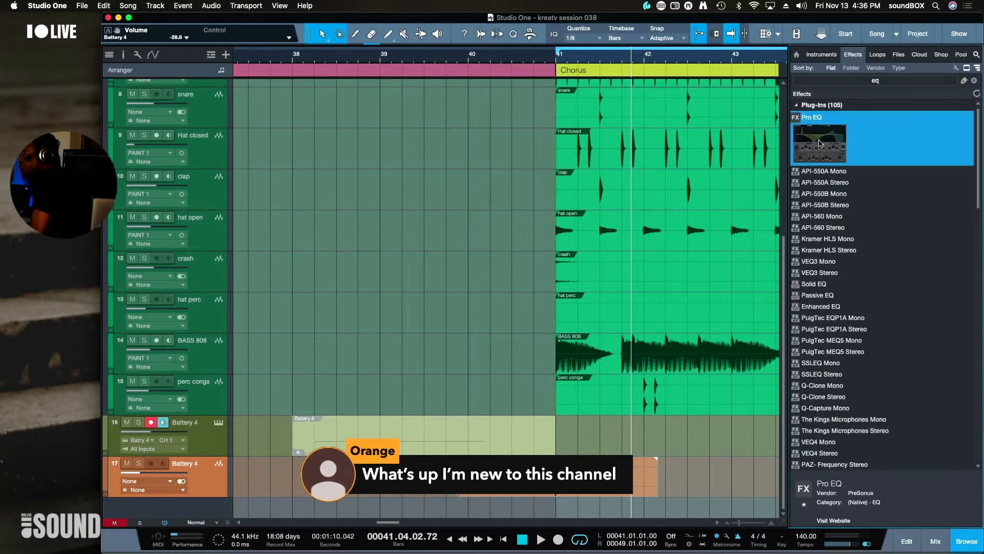
left_click_drag(821, 143, 635, 488)
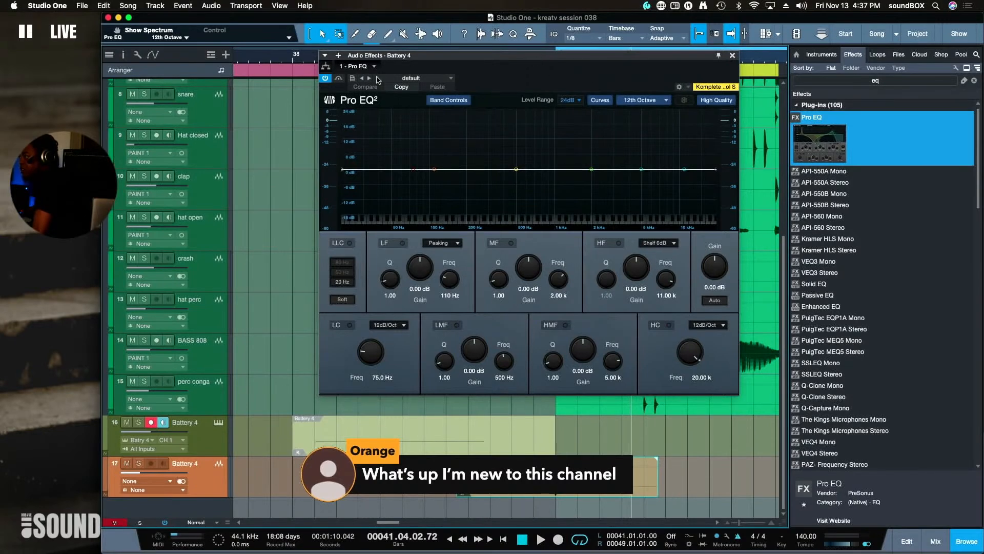
Set Pro EQ's HF shelf to -24 dB at 3.52 kHz and start playback from about bar 39
left_click_drag(676, 204, 624, 259)
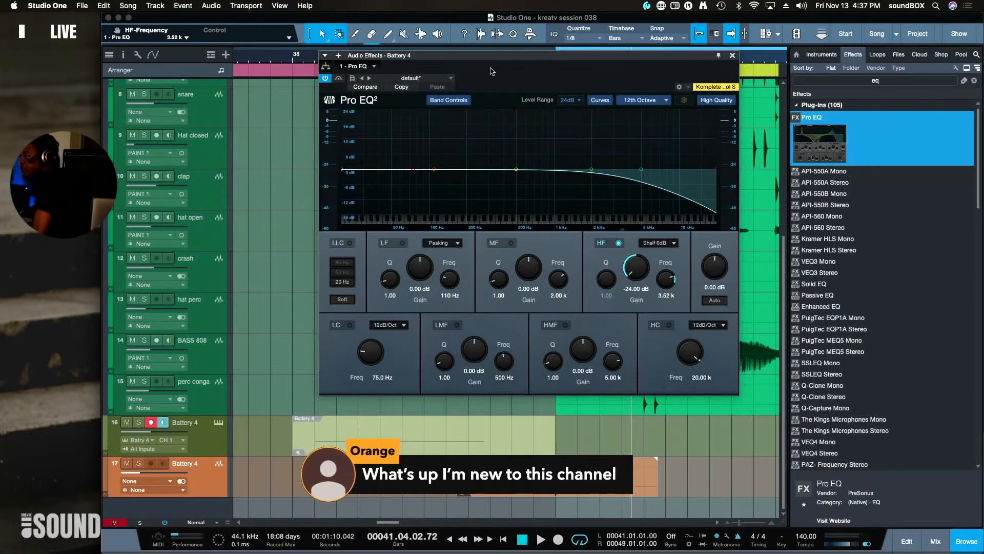
left_click_drag(491, 59, 365, 131)
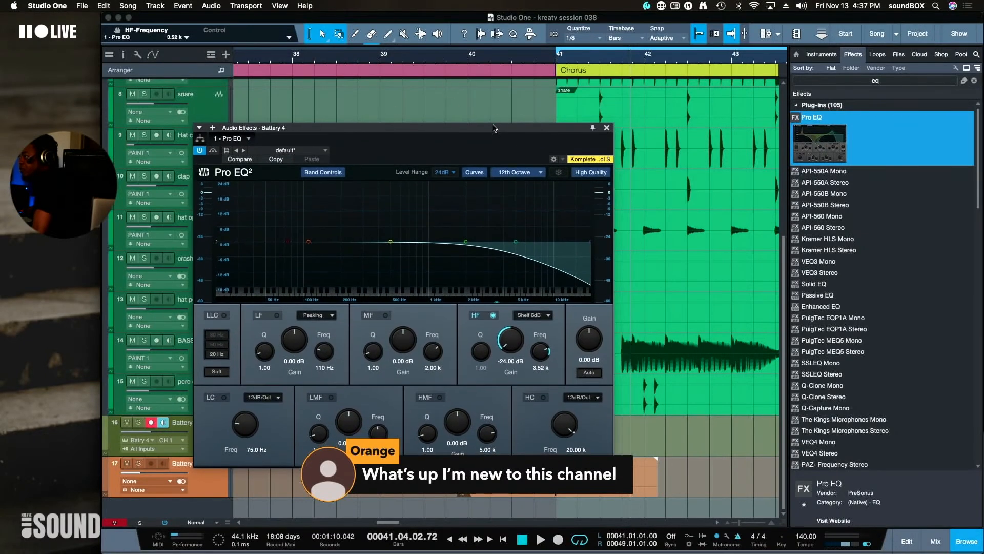
left_click_drag(492, 131, 400, 87)
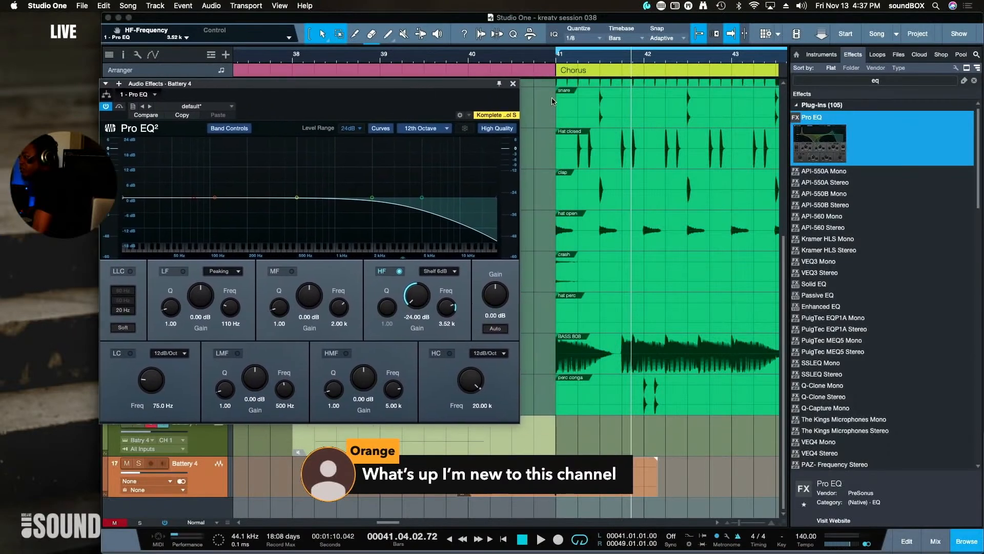
left_click(377, 59)
key("space")
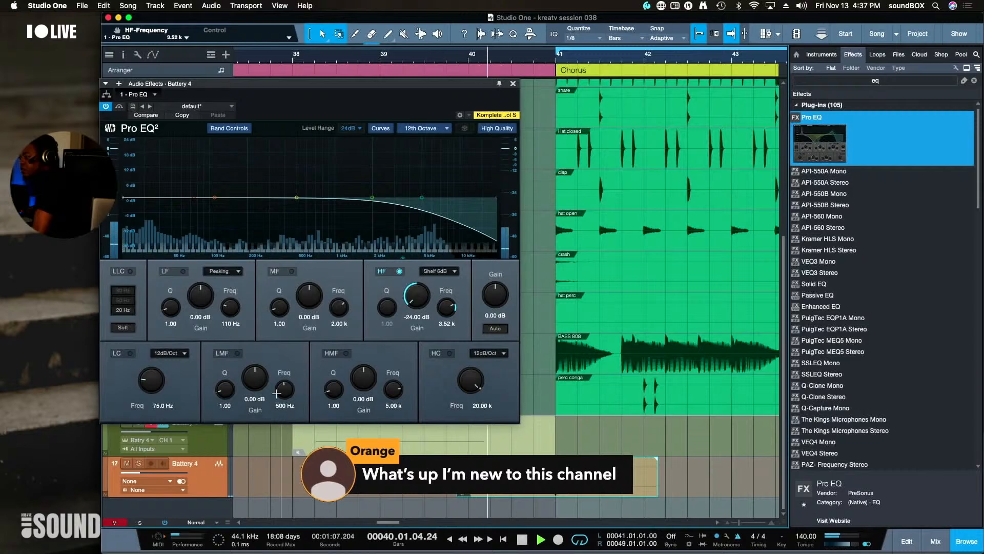
Cut the MF band to -8.13 dB at 1.18 kHz, LMF to -1.19 dB at 504 Hz, and HMF to -12 dB
left_click_drag(372, 197, 344, 218)
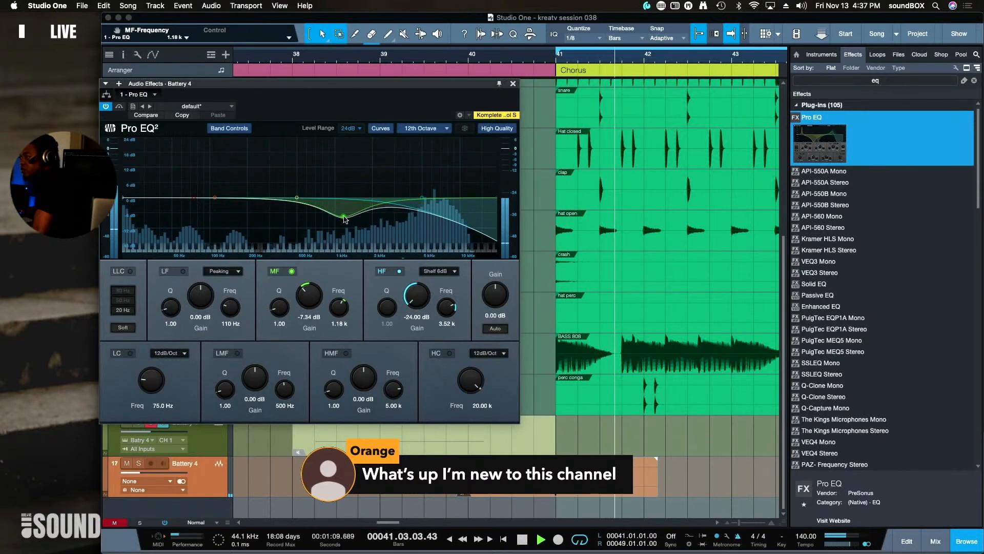
left_click(531, 59)
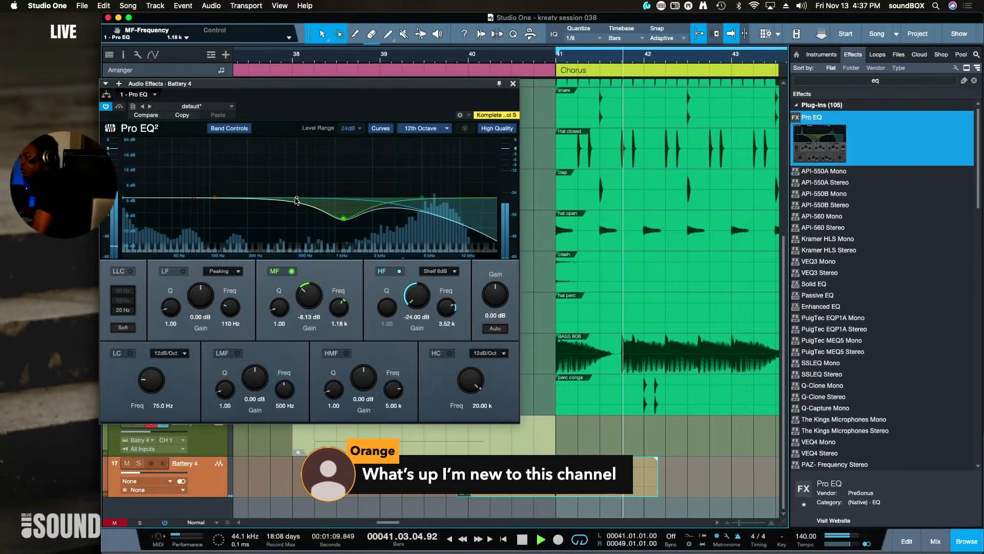
left_click_drag(297, 198, 297, 200)
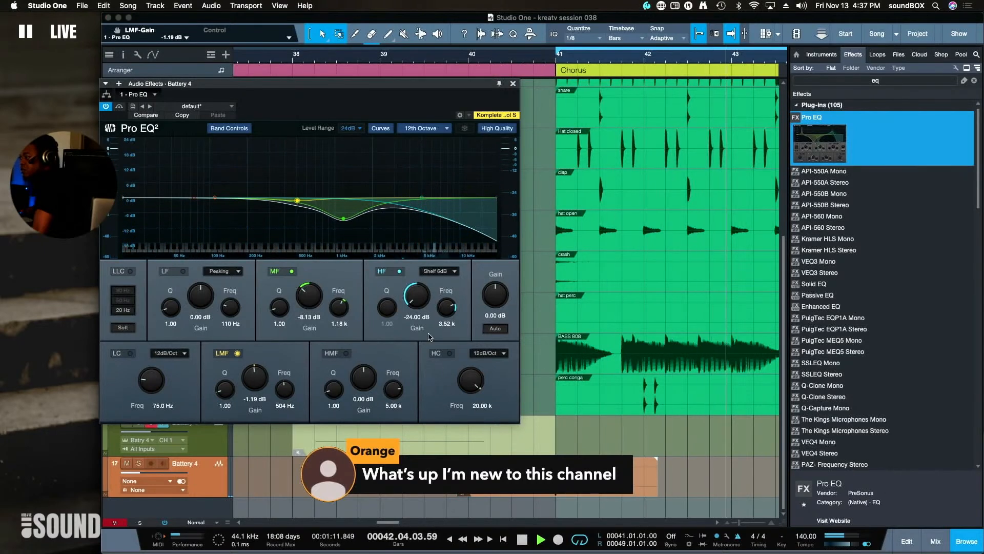
left_click(406, 301)
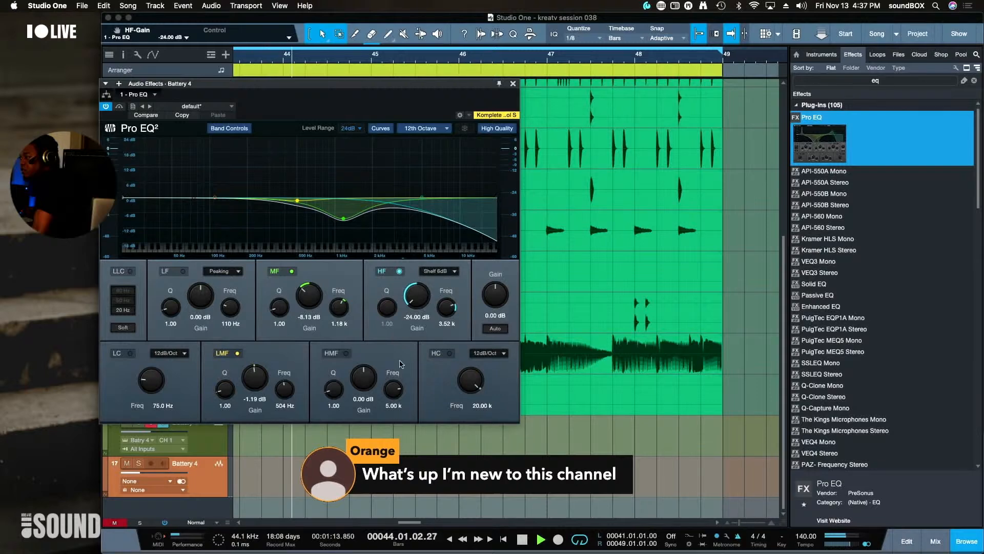
left_click_drag(363, 376, 370, 381)
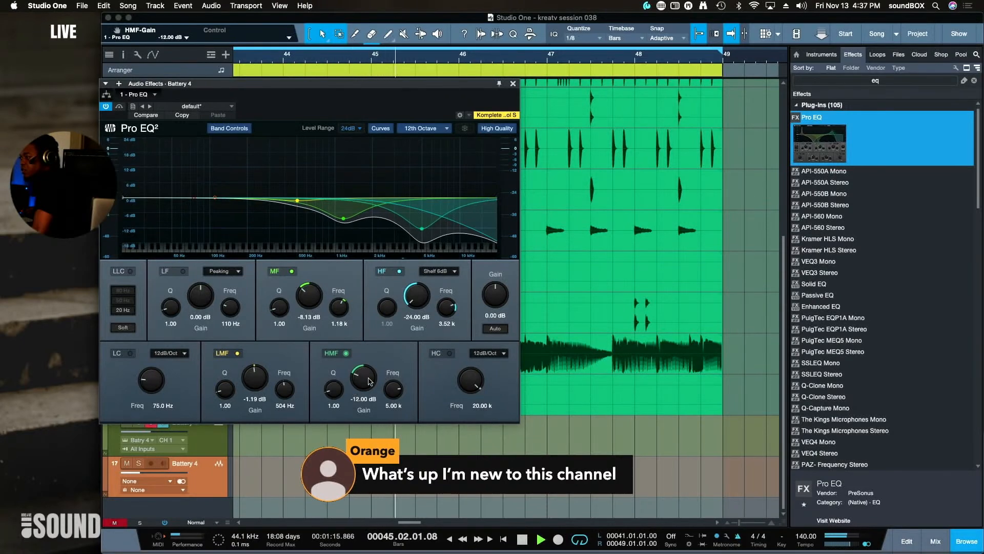
Activate the high-cut filter and set its frequency to 678 Hz
left_click_drag(468, 384, 441, 429)
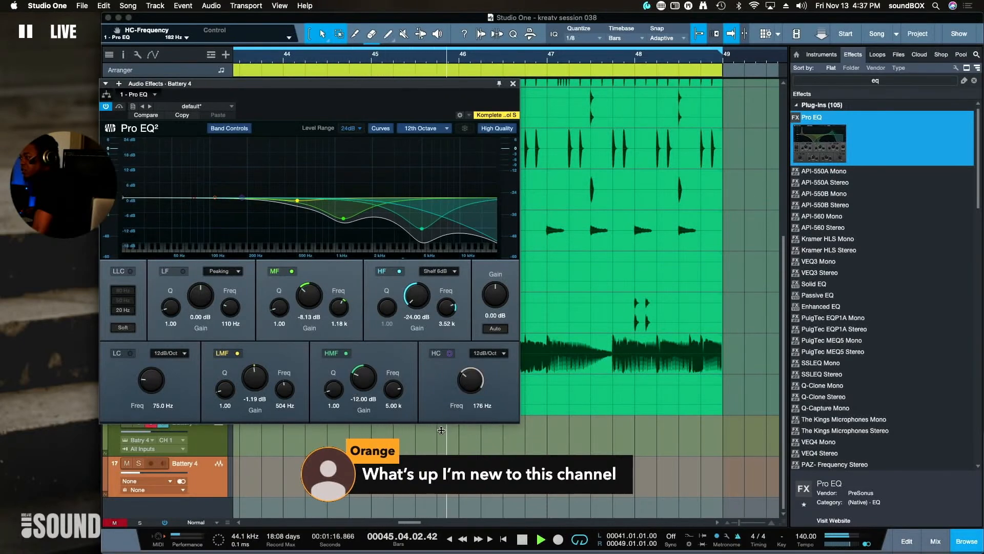
left_click(449, 354)
left_click_drag(470, 382, 469, 368)
Deactivate the HF, HMF and MF bands in Pro EQ
left_click(399, 272)
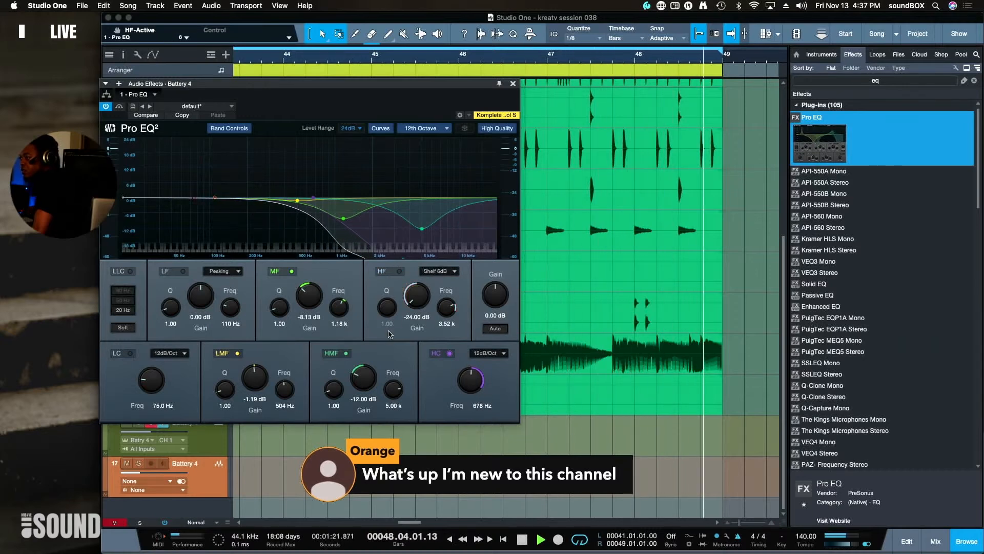
left_click(346, 353)
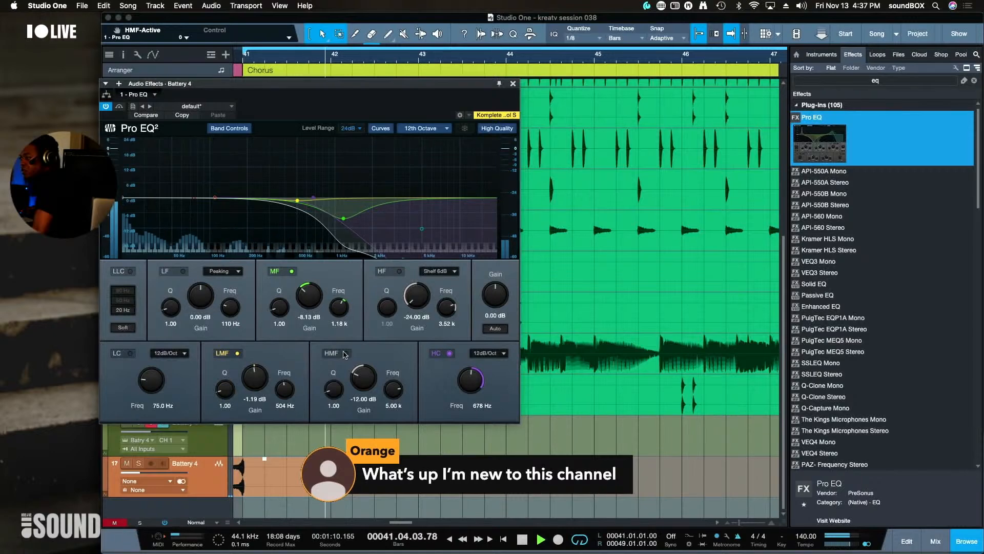
left_click(292, 271)
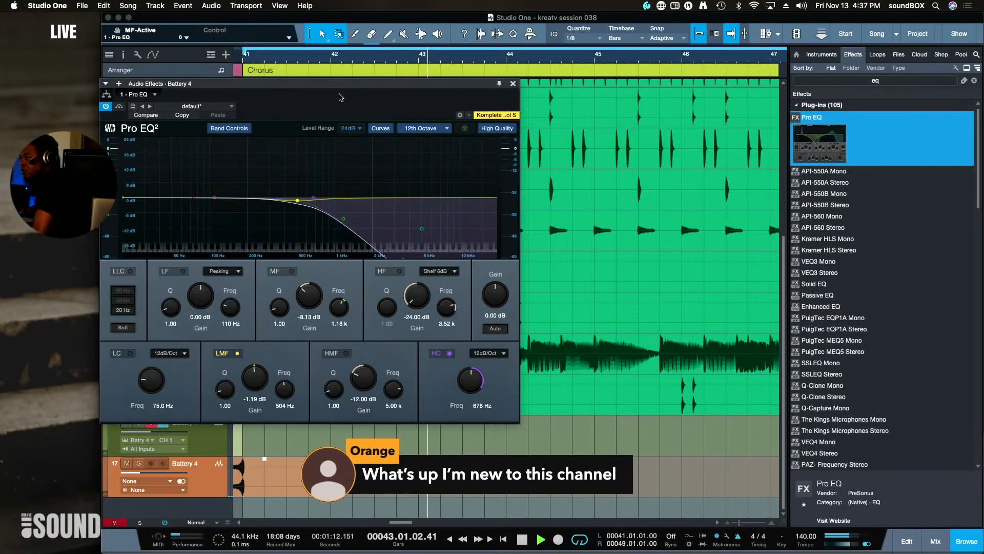
Play the transition from about bar 39 through the EQ and raise the high-cut frequency to 2.43 kHz
left_click_drag(337, 85, 346, 258)
scroll(315, 130, "left", 5)
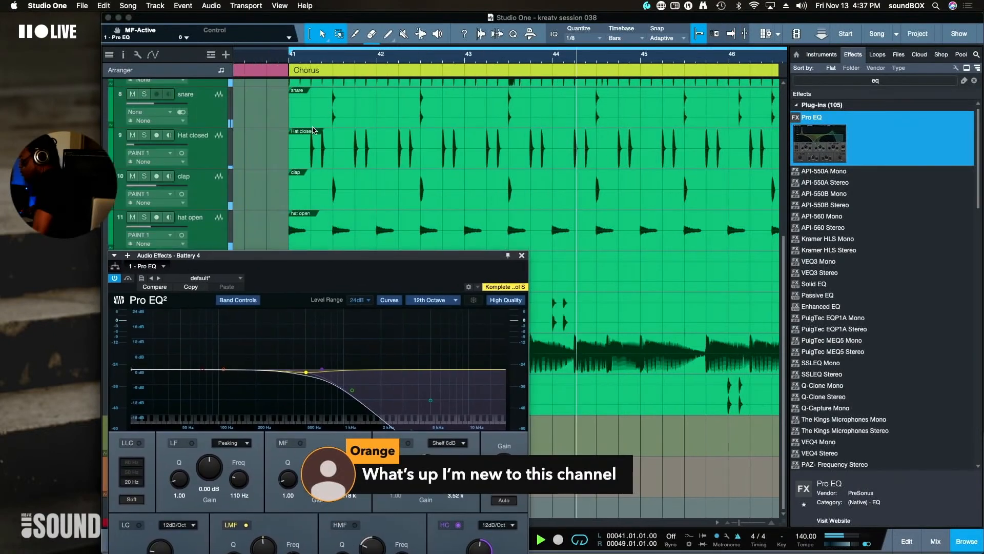
scroll(315, 130, "left", 2)
left_click(530, 59)
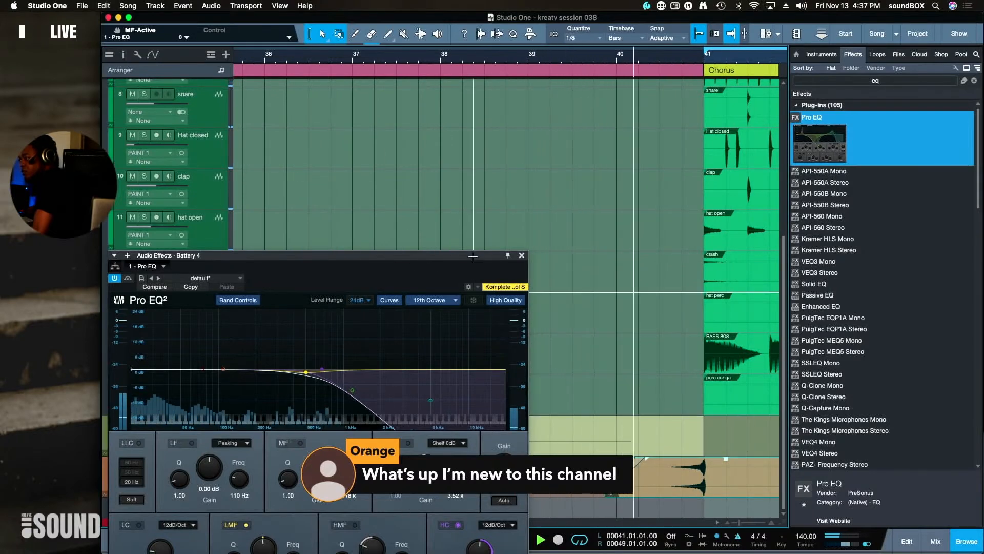
left_click_drag(475, 255, 482, 168)
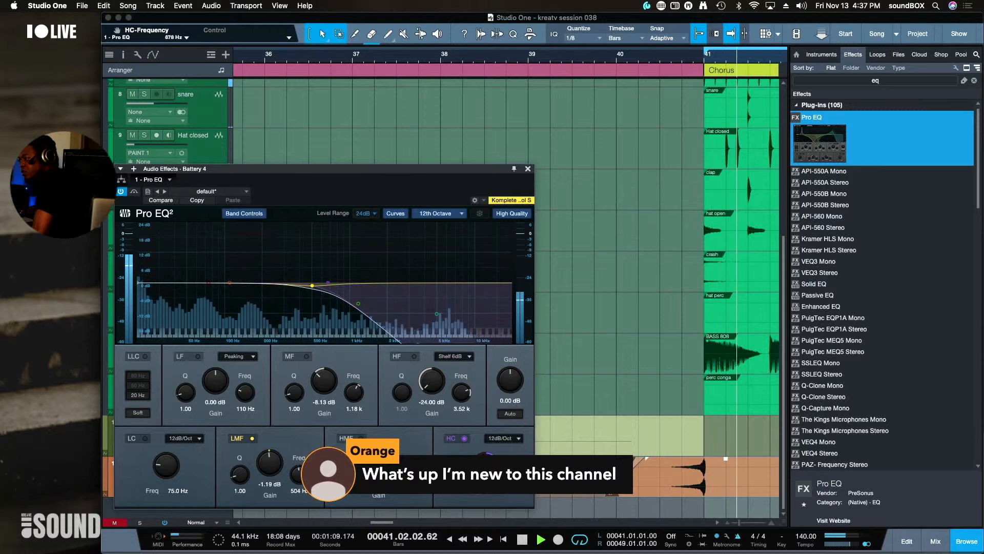
left_click_drag(487, 468, 487, 447)
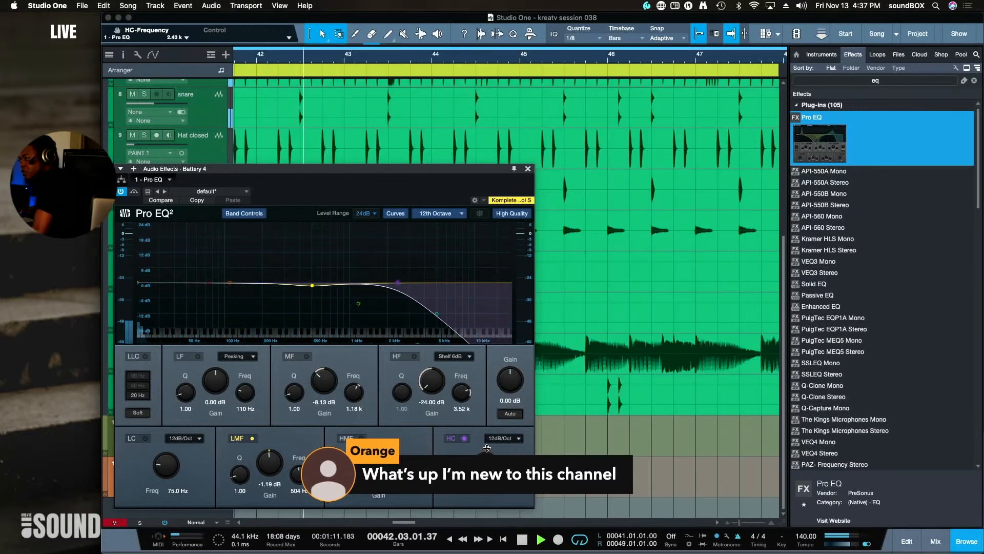
key("space")
Activate Pro EQ's low-cut filter and set its frequency to 197 Hz
left_click_drag(345, 172, 458, 162)
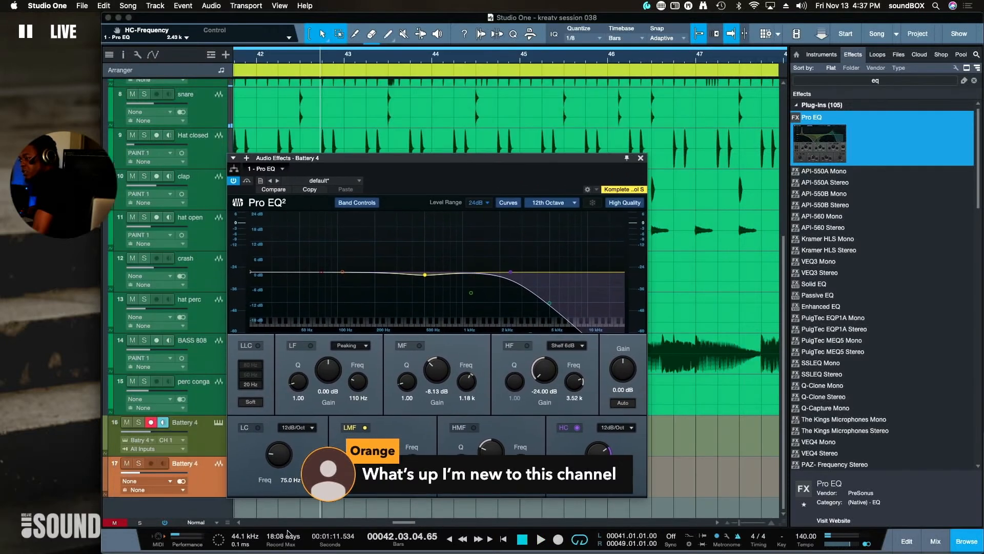
left_click(245, 430)
left_click_drag(269, 457, 272, 444)
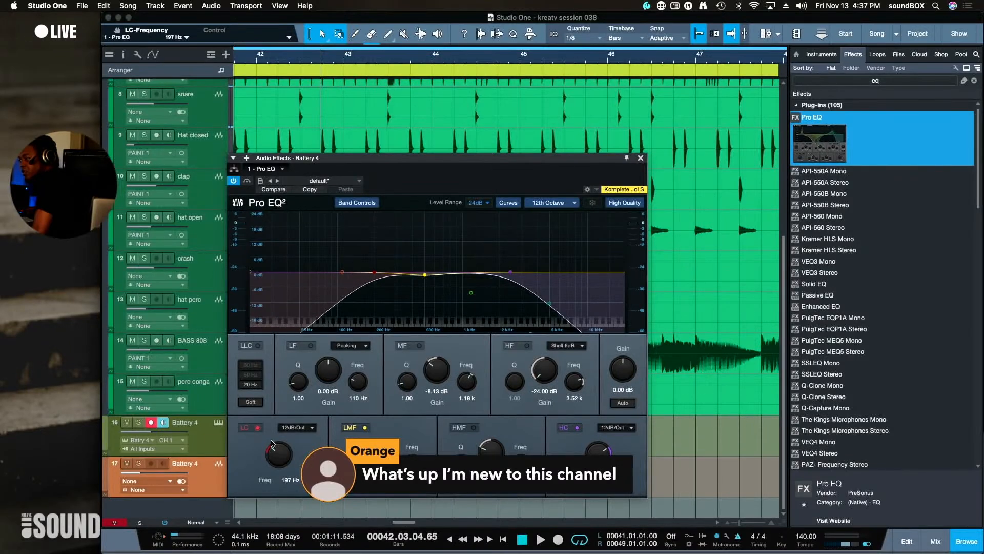
Play the filtered transition from bar 40 into the Chorus and close the Pro EQ window
key("KP_Subtract")
key("KP_Subtract")
key("KP_Subtract")
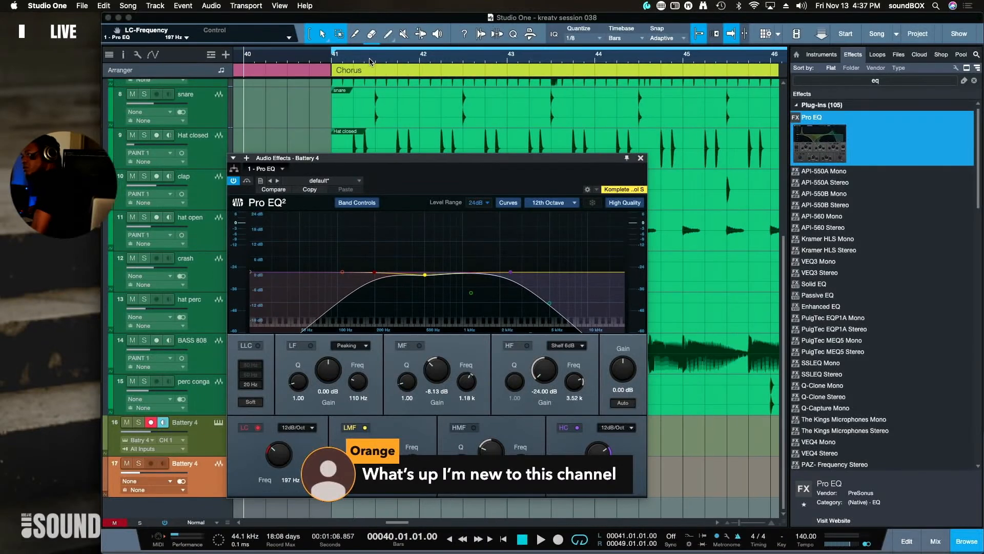
key("space")
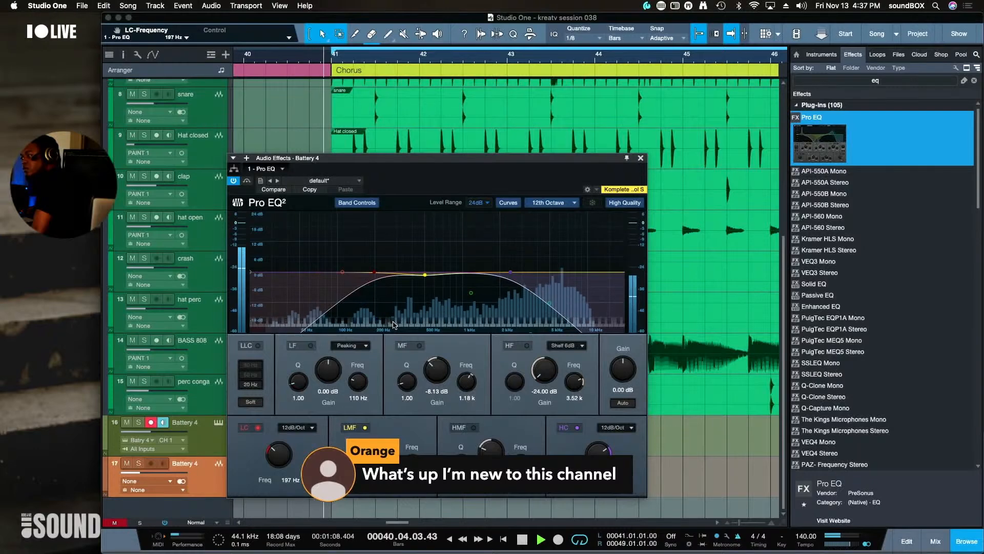
left_click(641, 158)
key("space")
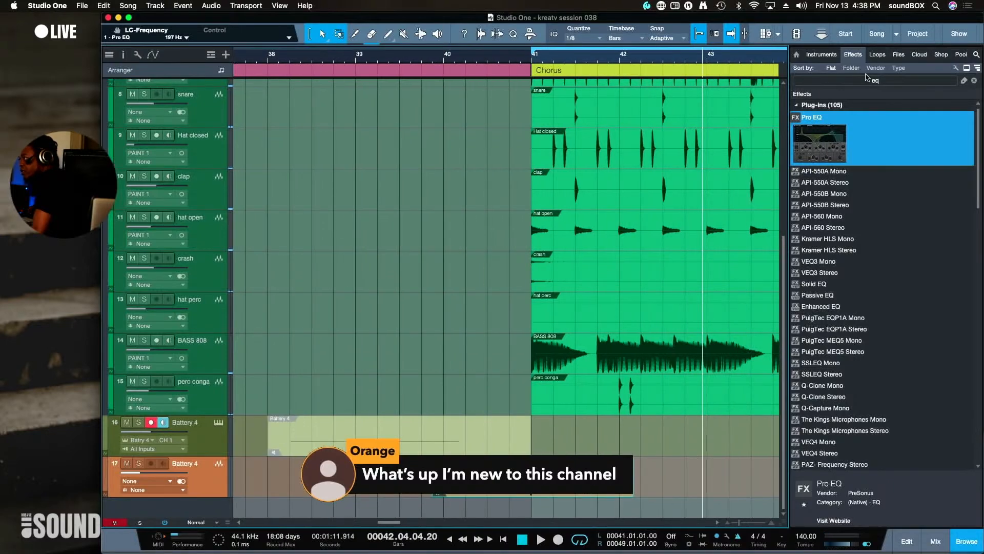
Find the FIN-FLUXX effect by searching for "flux" and insert it on the bounced Battery 4 audio track
left_click(821, 54)
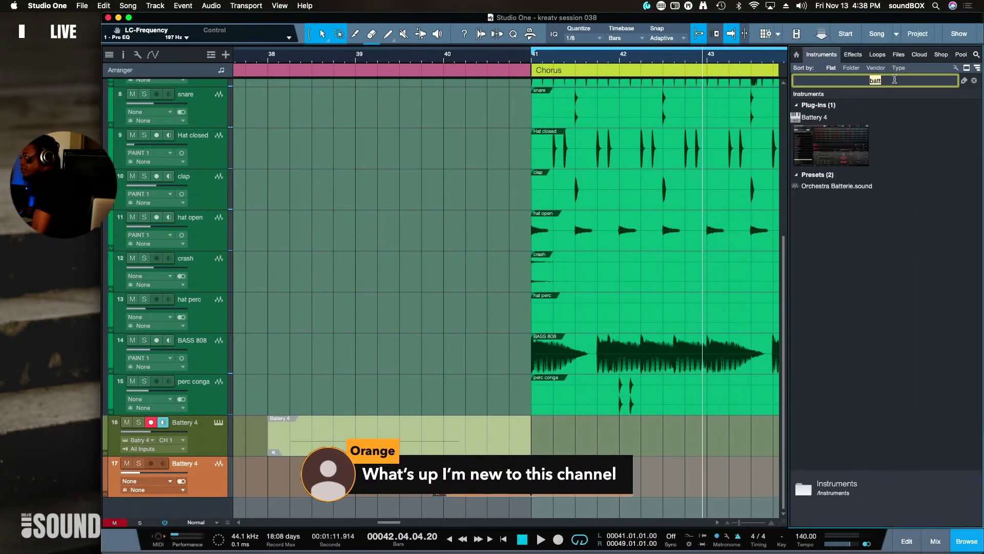
left_click(851, 55)
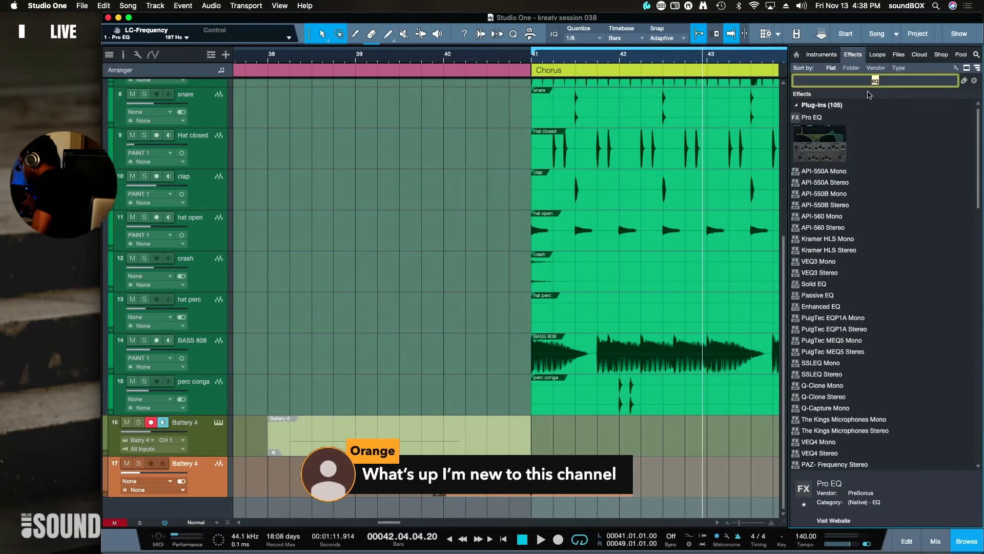
type("flux")
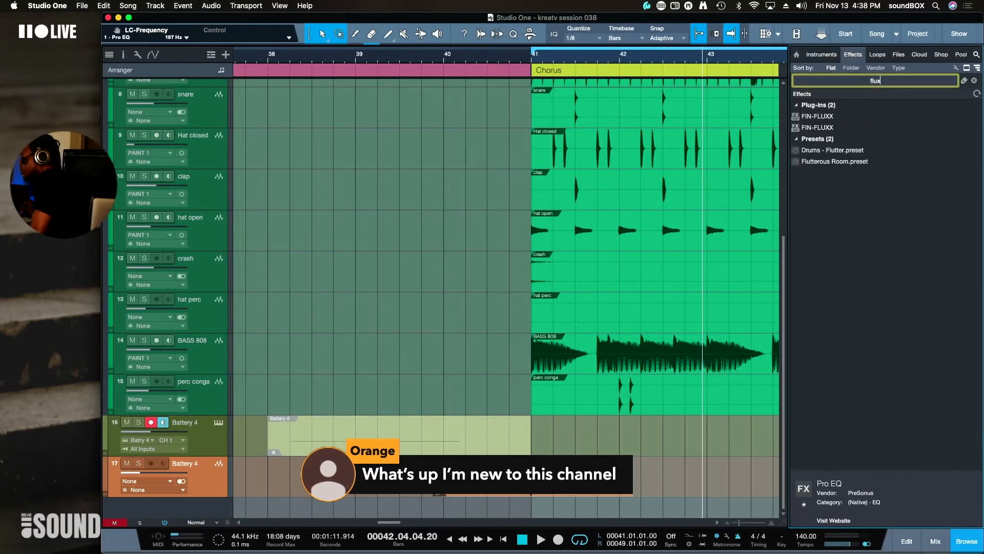
key("Return")
left_click_drag(828, 119, 521, 493)
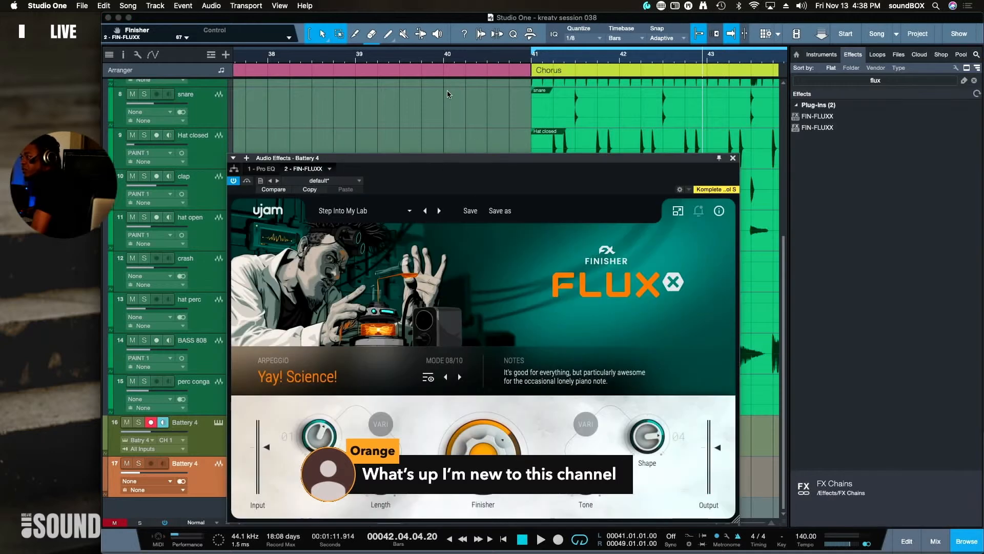
Loop playback from bar 40 to bar 42, raise FIN-FLUXX's Finisher amount to 99 and solo the bounced Battery 4 audio track
left_click_drag(444, 51, 611, 56)
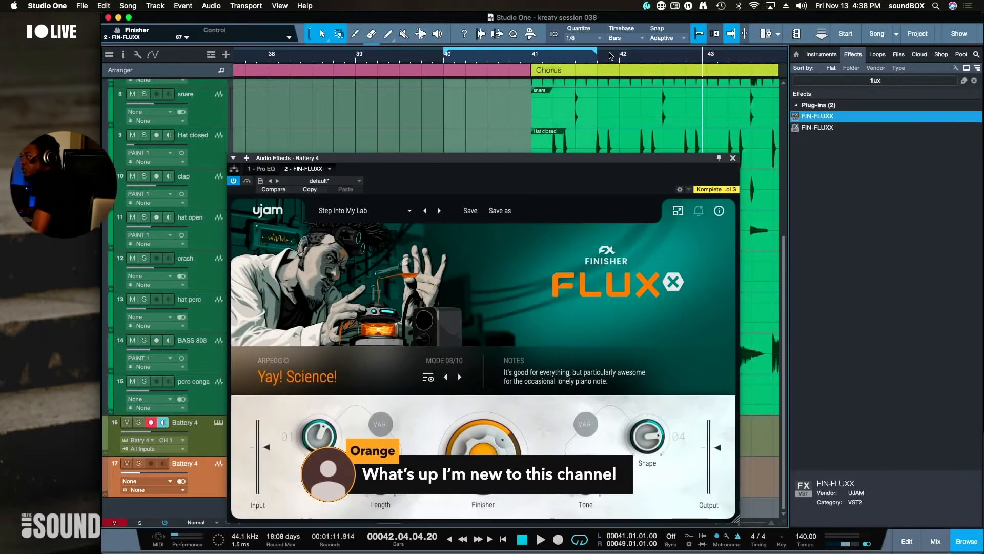
key("space")
left_click_drag(590, 153, 472, 70)
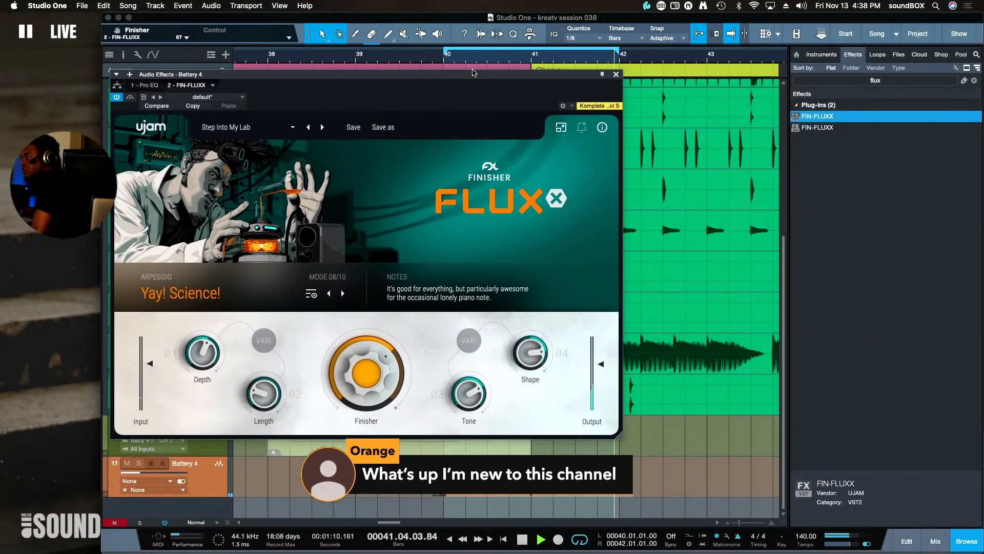
left_click_drag(368, 368, 355, 329)
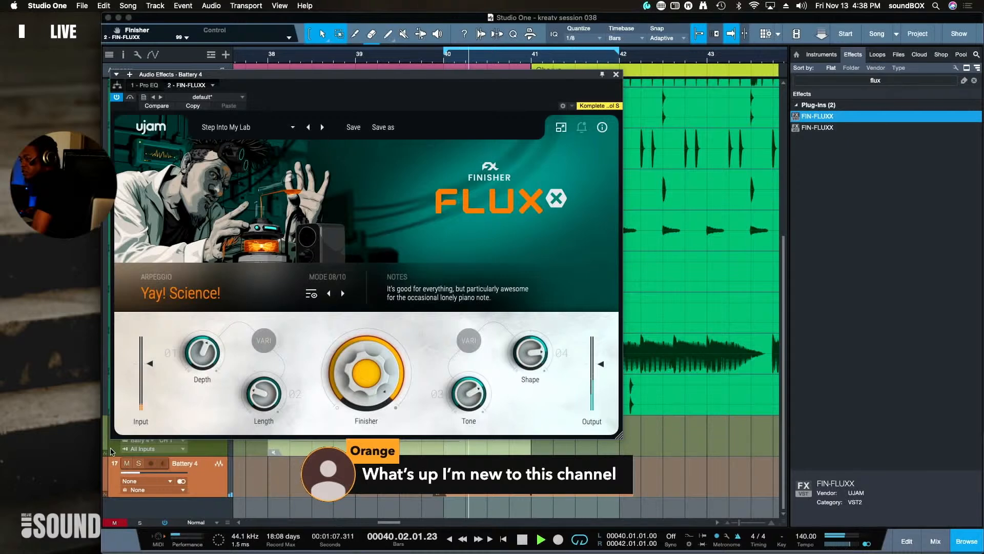
left_click(138, 463)
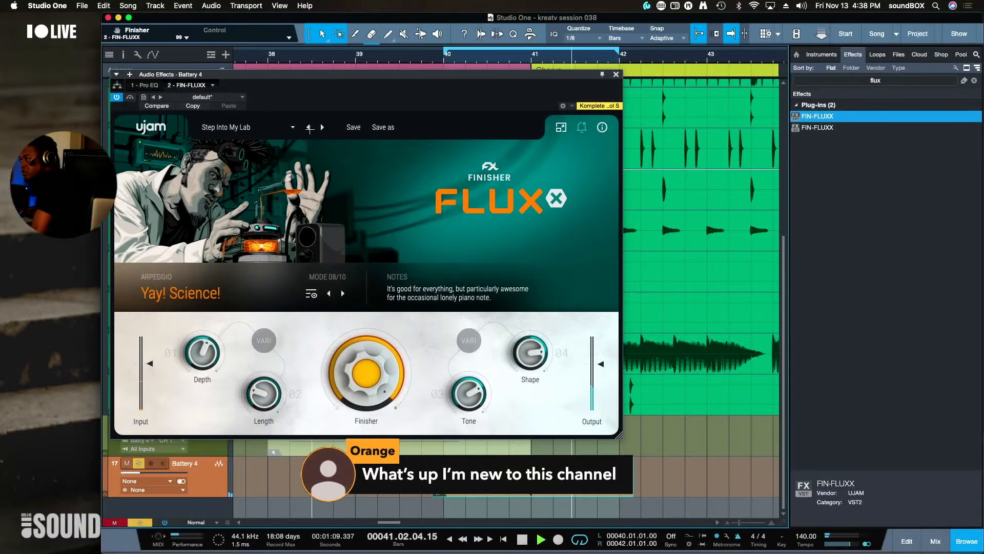
Audition the Ultimate Timesaver preset with the Hubble's POV mode, and load the Who You Gonna Call preset in FIN-FLUXX
left_click(322, 128)
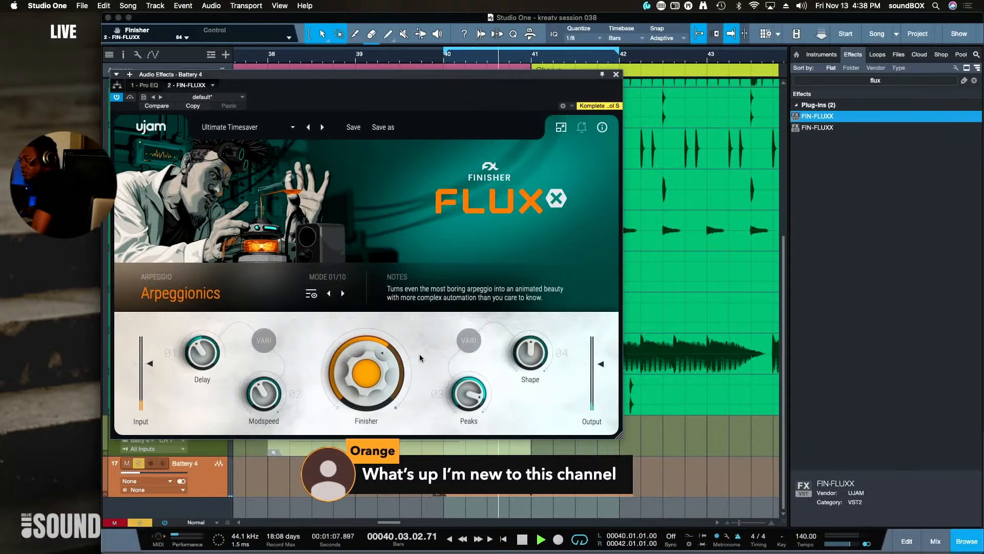
left_click(343, 294)
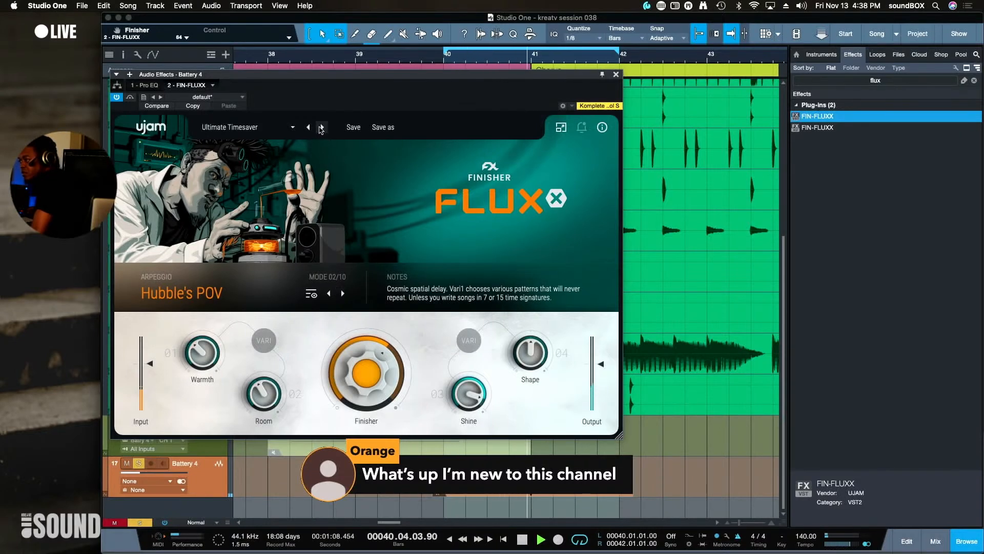
left_click(321, 127)
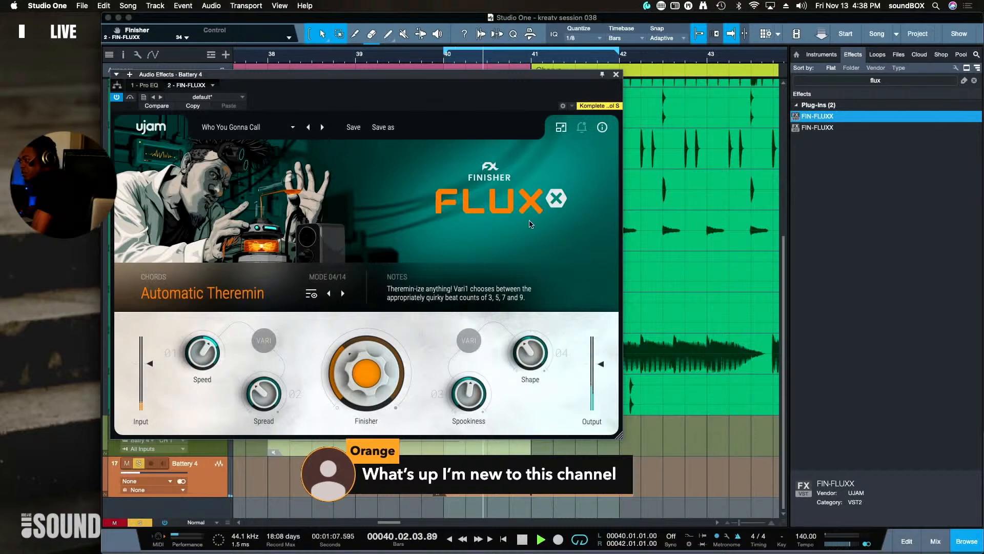
Tweak the Automatic Theremin sound with Finisher at 91, Speed at 33, Shape at 75, and raised Spookiness and Spread
left_click_drag(371, 371, 371, 331)
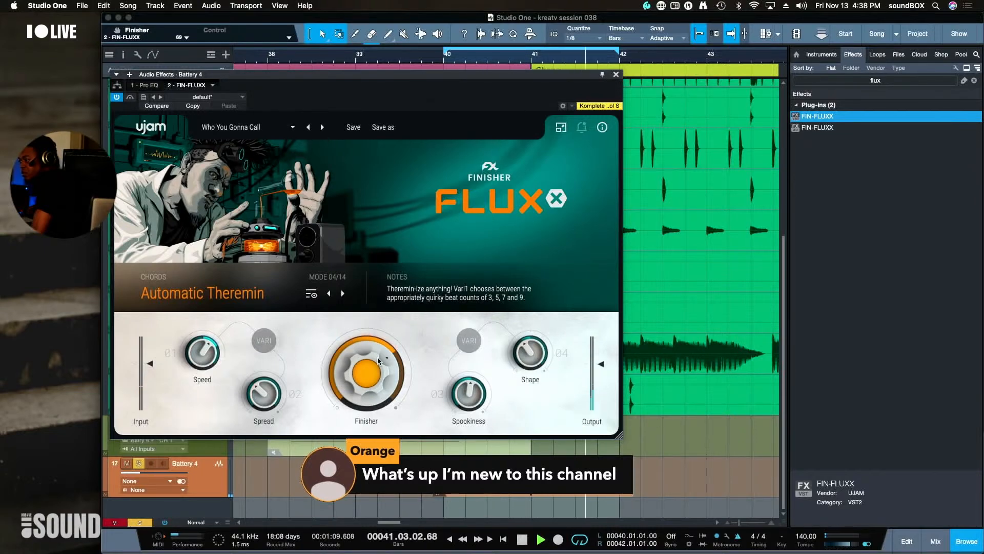
left_click_drag(467, 393, 469, 365)
left_click_drag(537, 357, 522, 308)
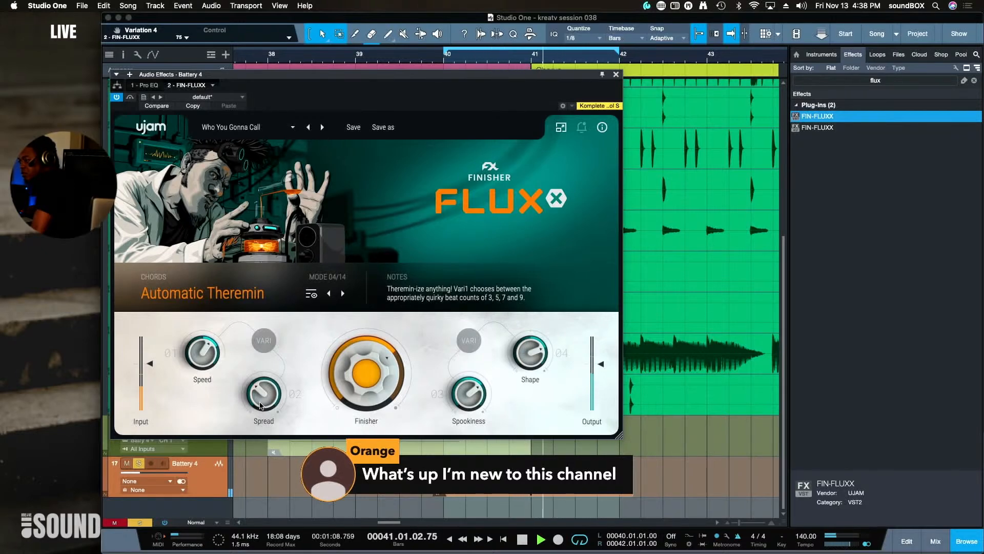
left_click_drag(260, 406, 262, 345)
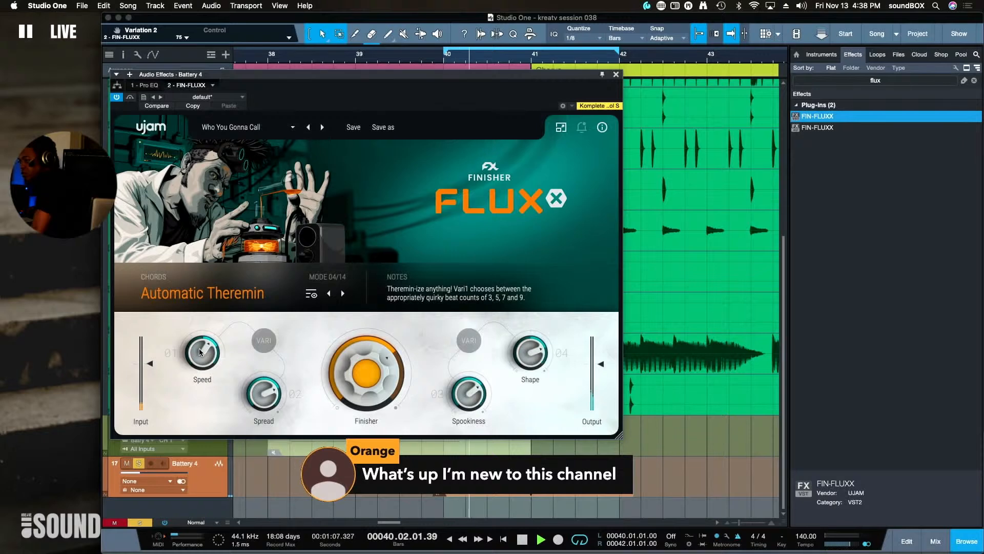
left_click_drag(200, 352, 185, 395)
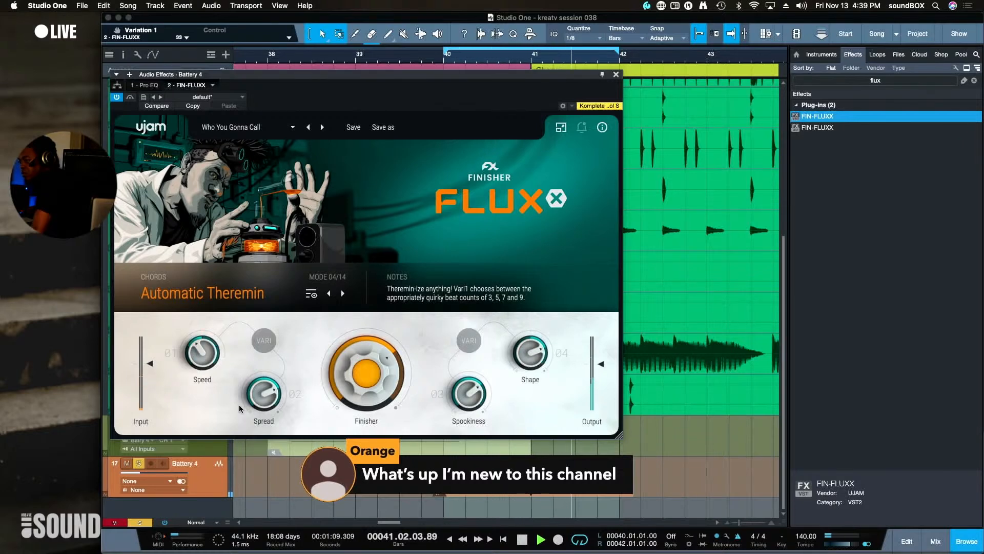
left_click_drag(260, 397, 260, 379)
left_click(206, 345)
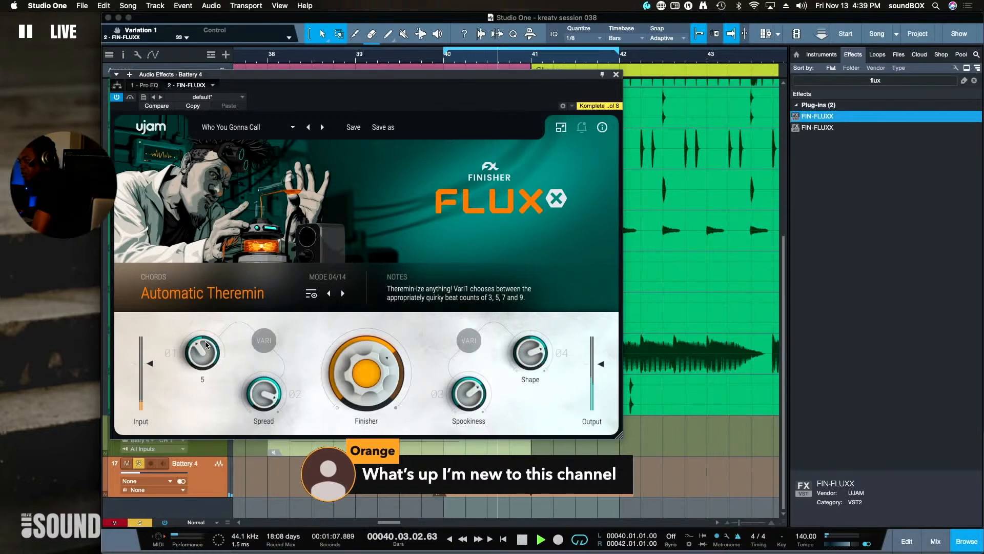
left_click_drag(322, 373, 357, 337)
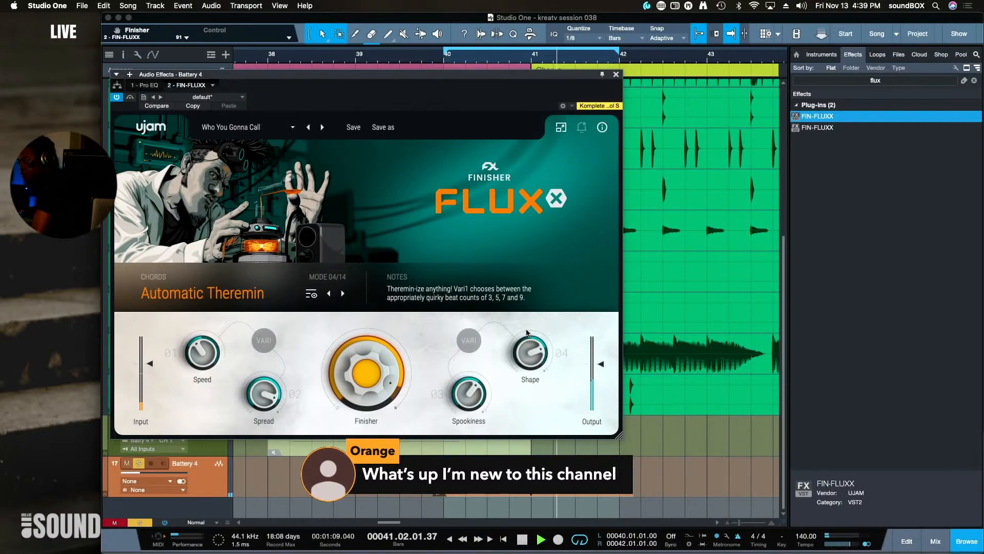
Unsolo the bounced Battery 4 audio track and lower FIN-FLUXX's Finisher amount to 58
left_click_drag(421, 76, 983, 132)
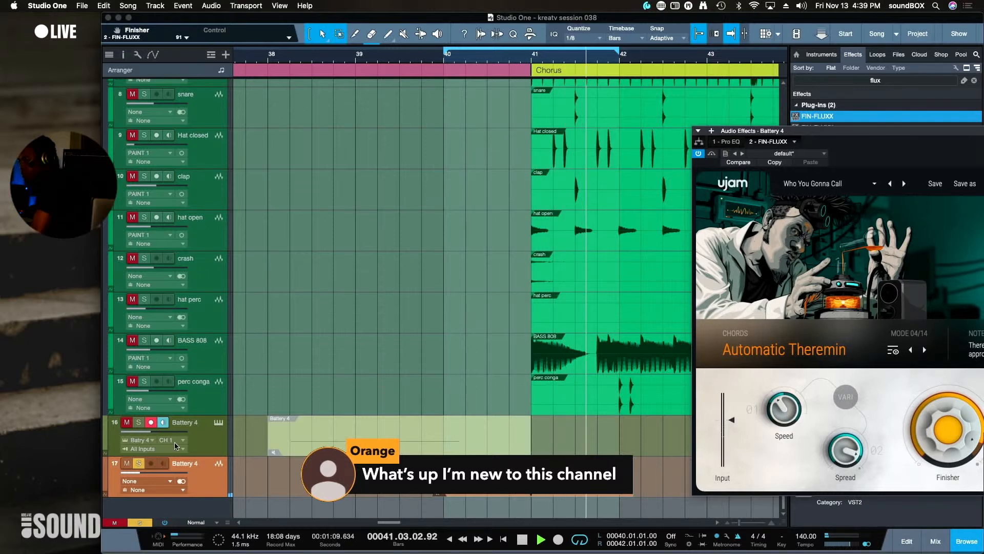
key("s")
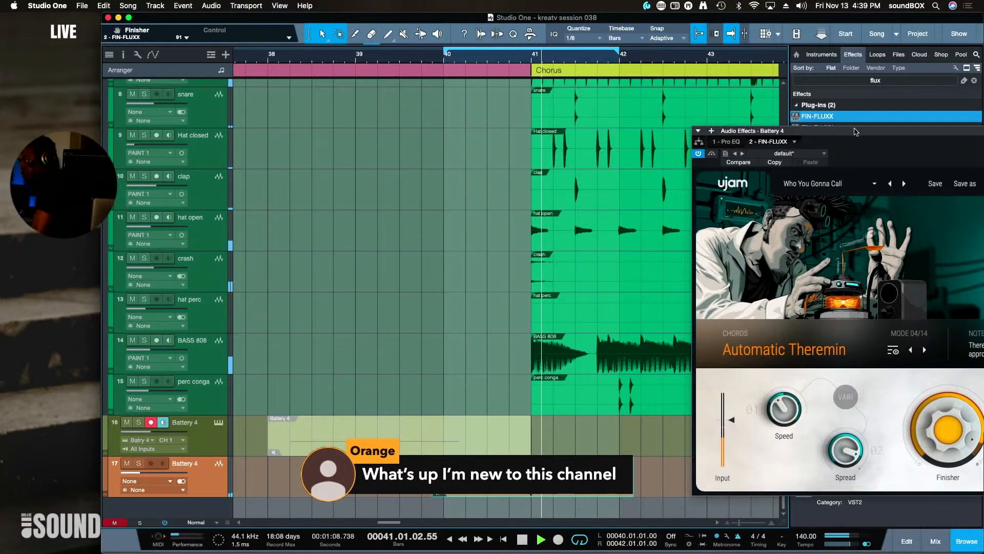
left_click_drag(738, 131, 439, 89)
left_click_drag(648, 409, 634, 423)
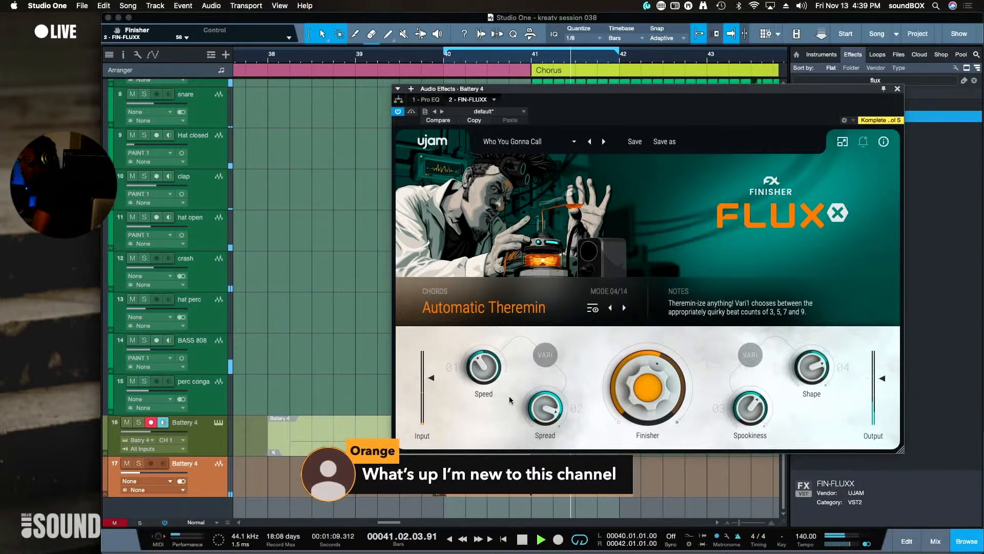
left_click(481, 356)
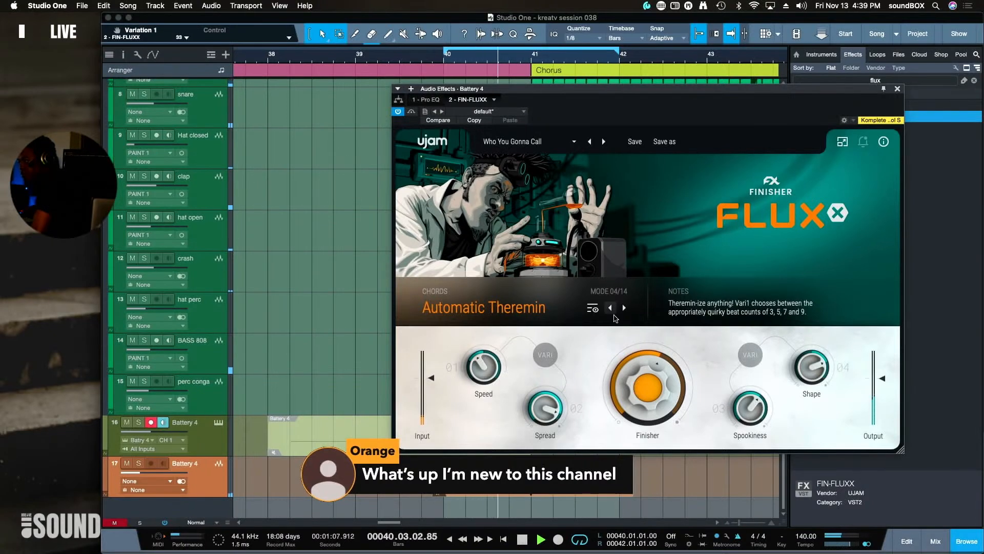
Load the 3 Followers preset in FIN-FLUXX, close its window and play the transition into the Chorus
left_click(603, 142)
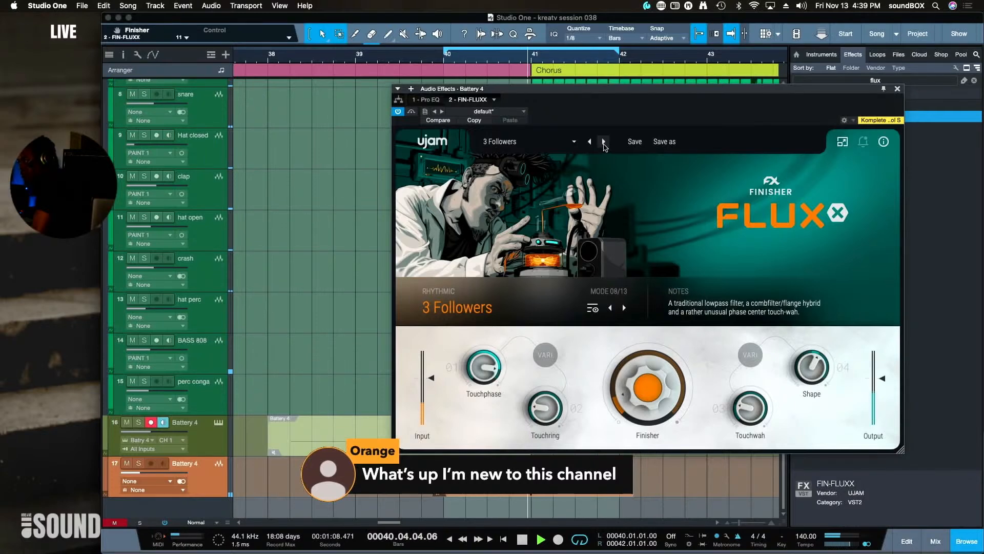
key("space")
left_click(898, 89)
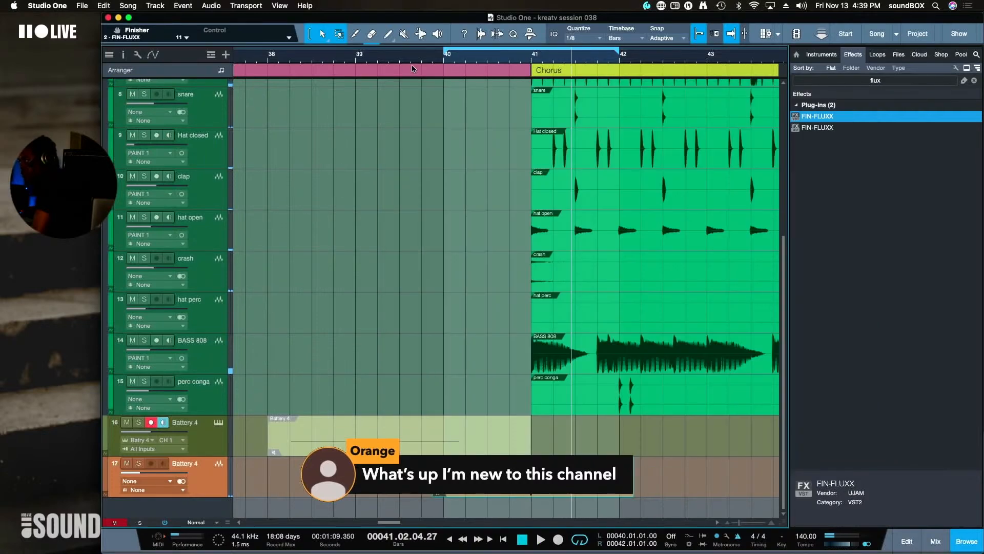
left_click(388, 62)
key("space")
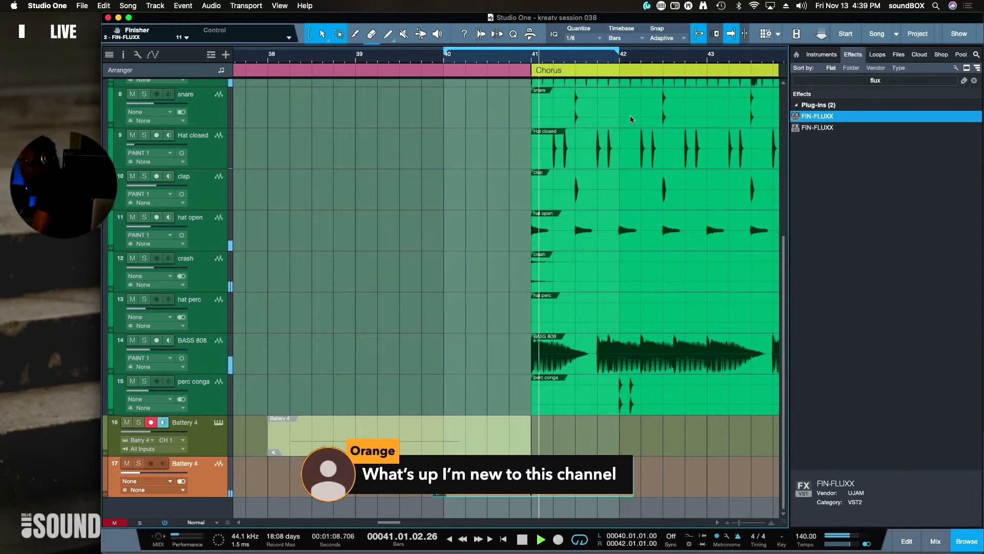
key("space")
Find the built-in Chorus effect by searching for "choru" and insert it on the bounced Battery 4 audio track
left_click(873, 81)
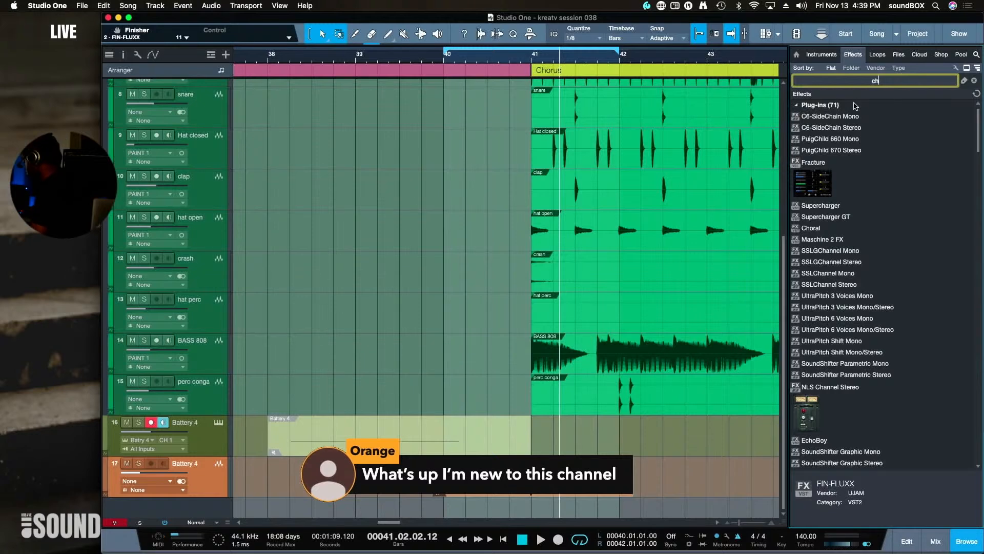
type("choru")
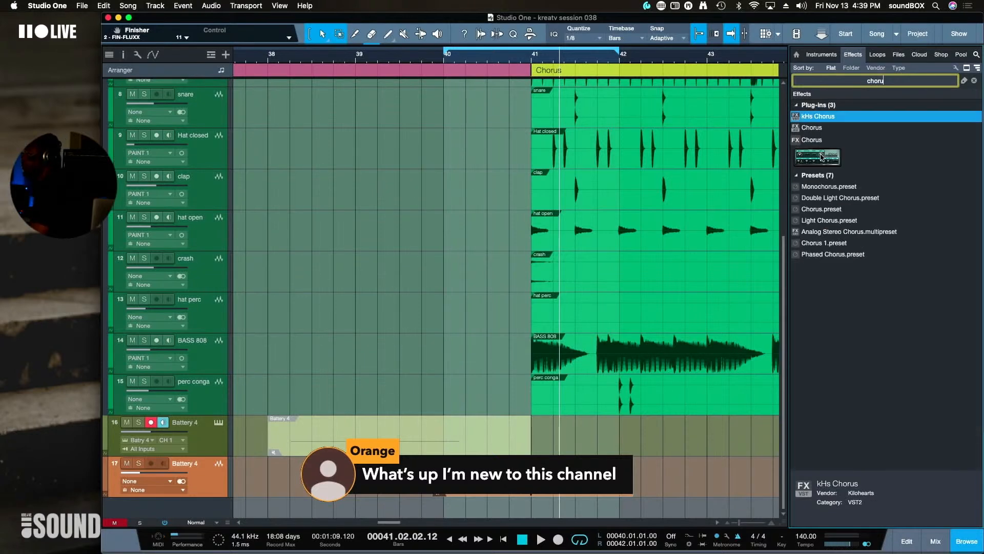
left_click_drag(822, 158, 533, 426)
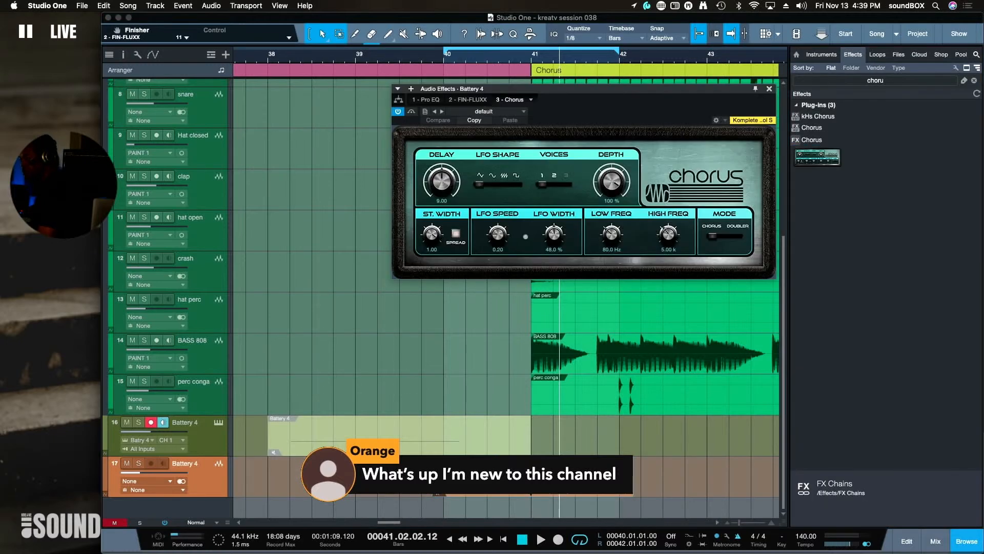
While playing the transition from about bar 39, set the Chorus effect's Depth to 82.5% and its mode to Doubler, then close its window
left_click(344, 58)
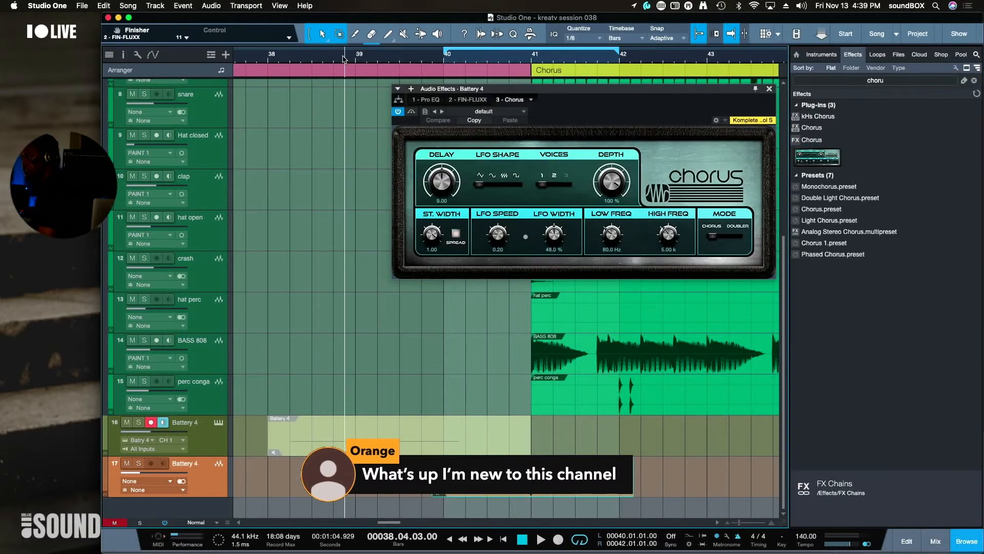
key("space")
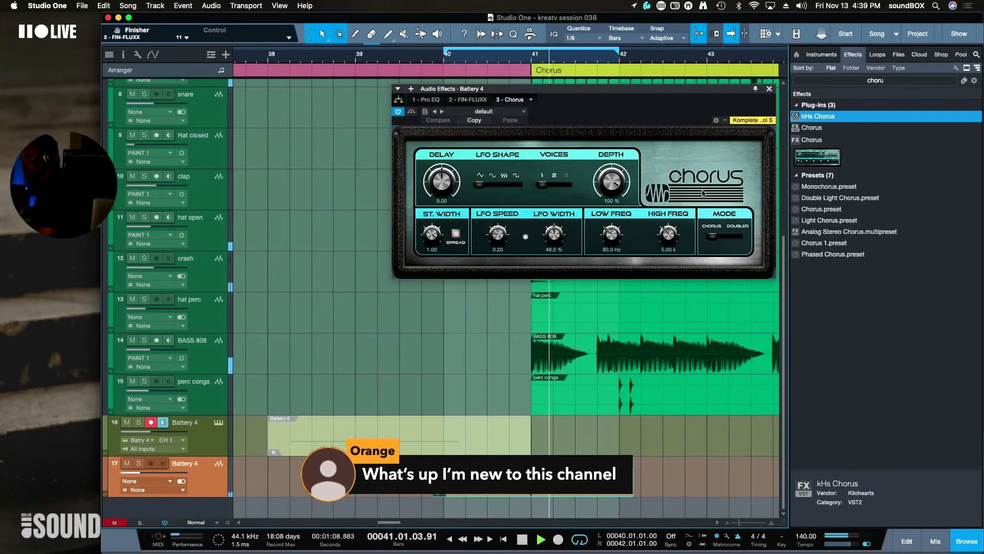
left_click_drag(612, 183, 608, 199)
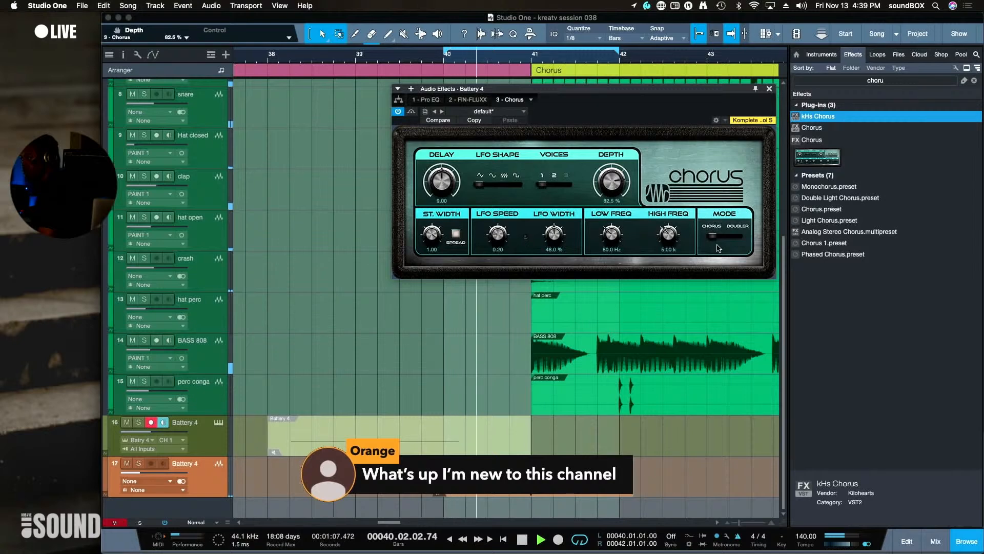
left_click(737, 237)
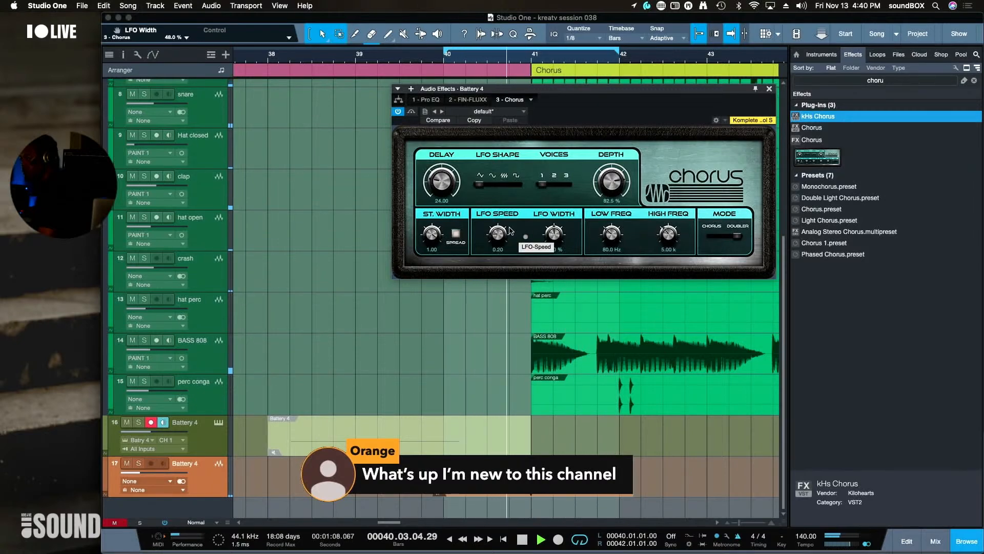
left_click(769, 88)
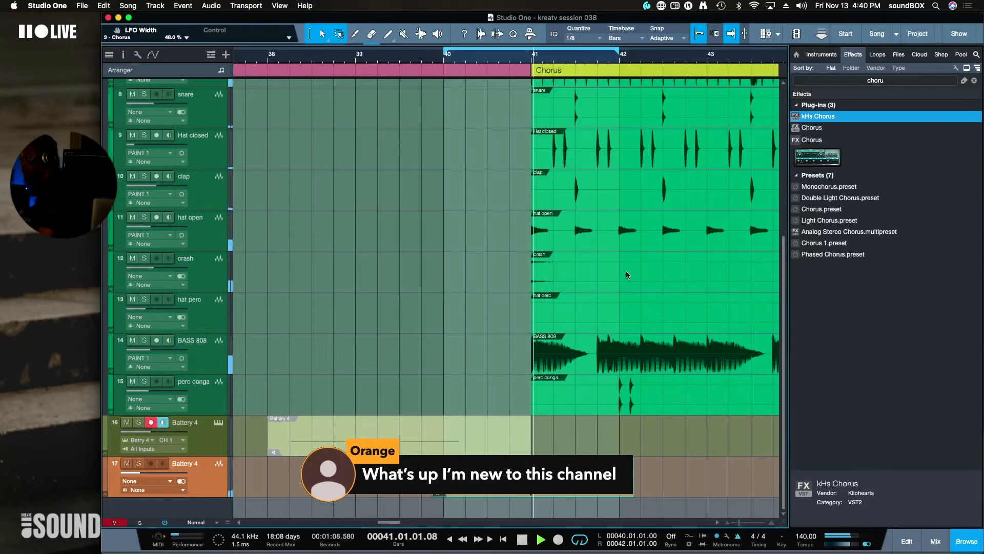
key("space")
Clear the effects search and show the inspector for the bounced Battery 4 track with its event parameters area enlarged
left_click(867, 80)
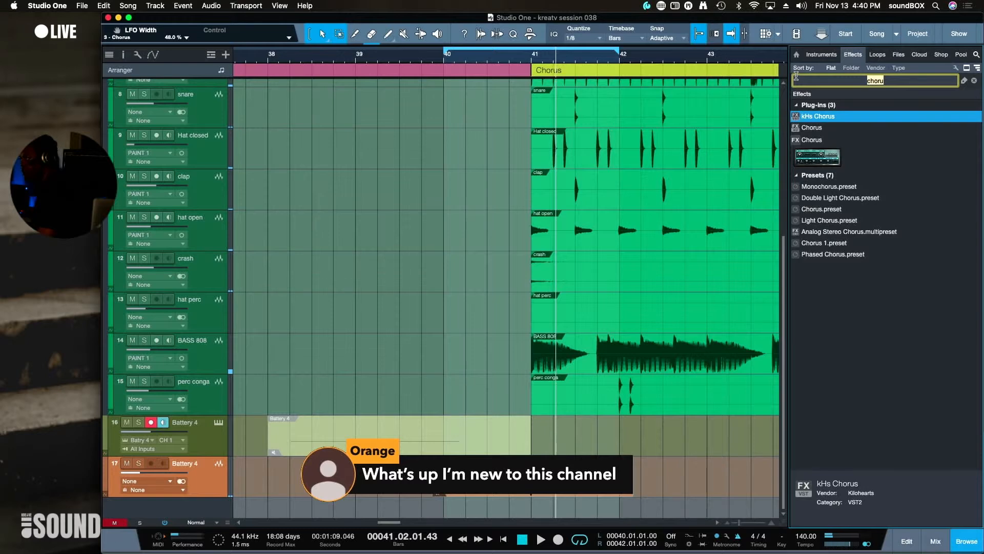
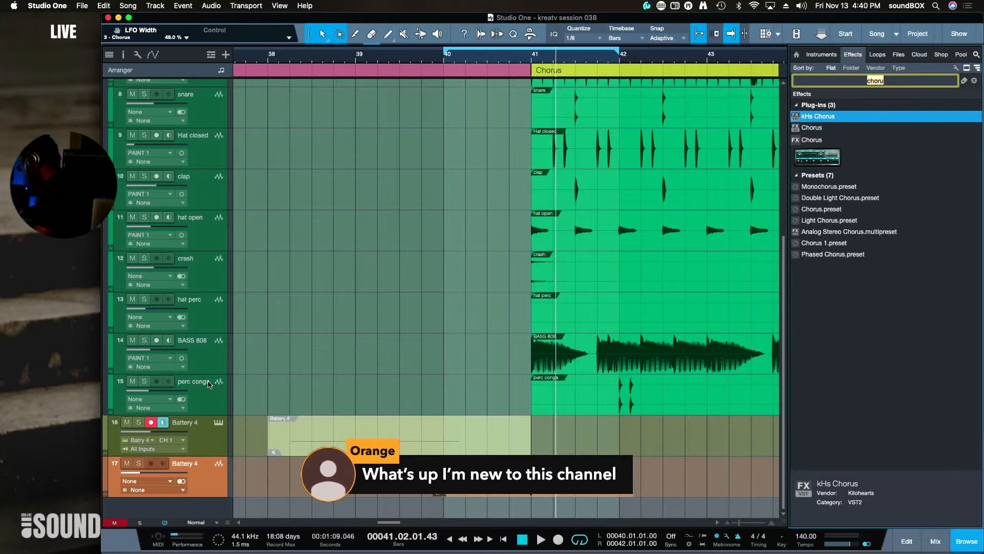
key("BackSpace")
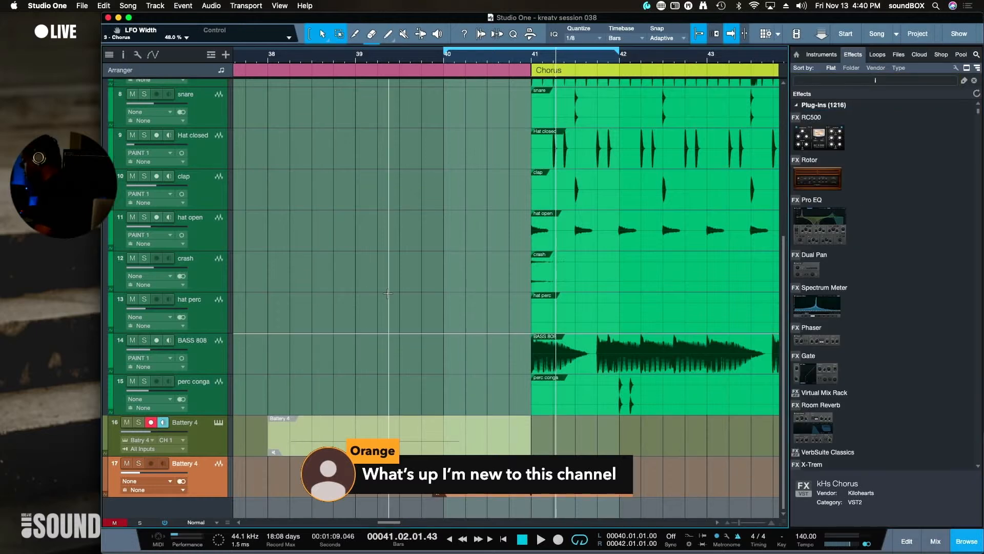
key("F4")
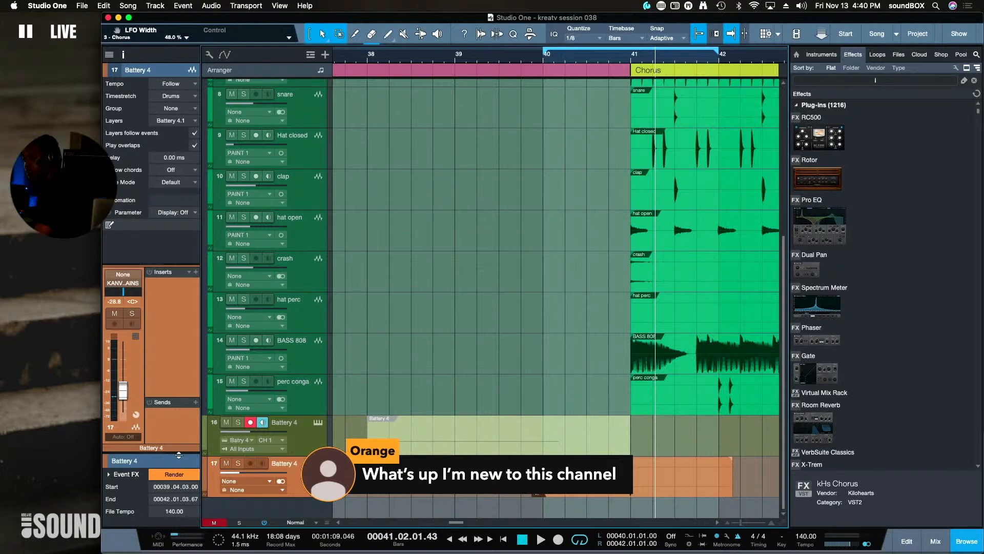
left_click_drag(179, 454, 186, 296)
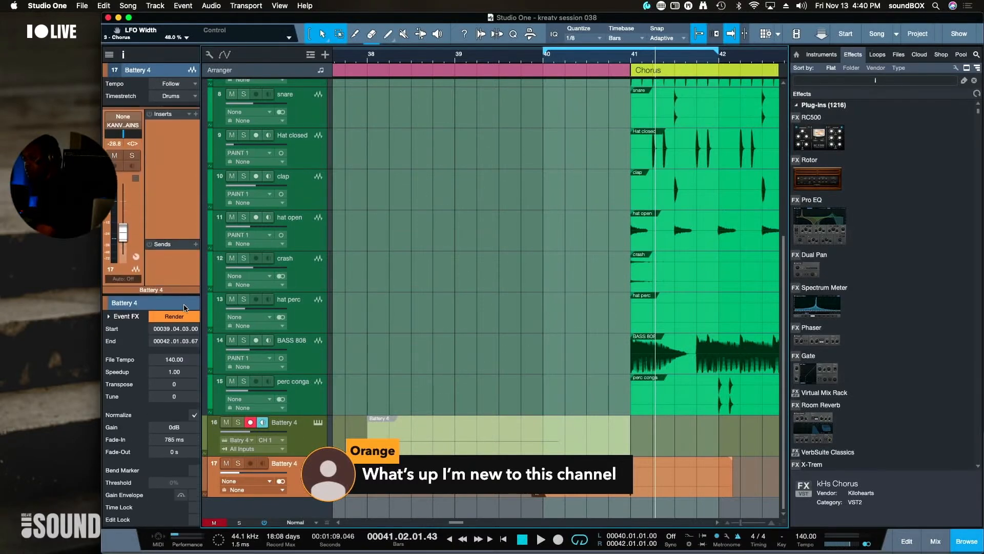
key("Down")
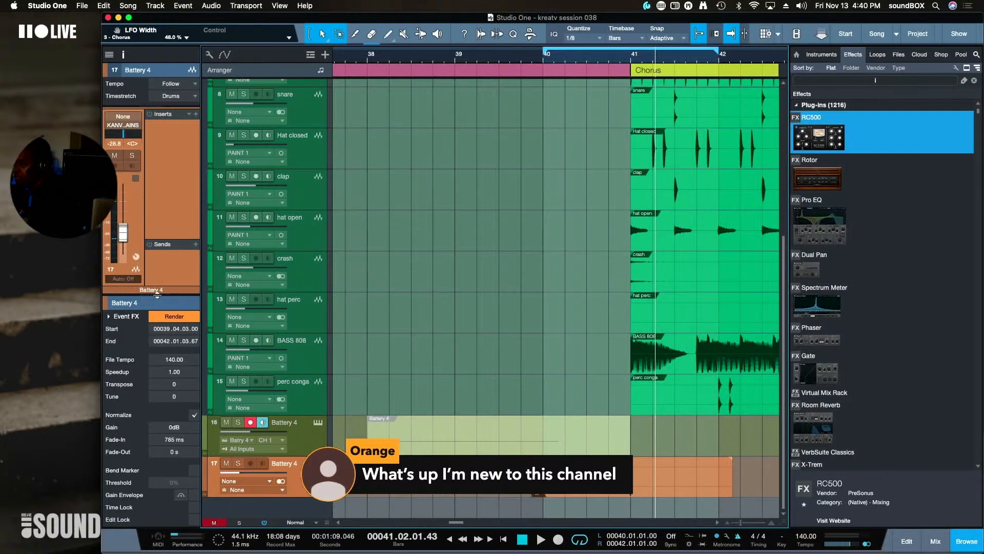
mouse_move(157, 293)
left_mouse_down()
mouse_move(157, 344)
mouse_move(166, 286)
left_mouse_up()
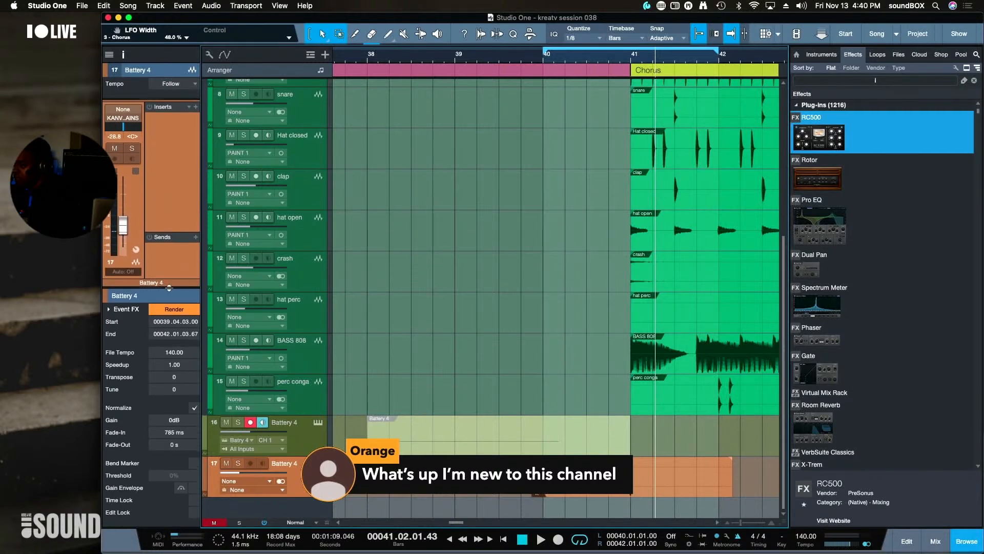
Reveal the full event FX chain of the bounced Battery 4 event and rename the track "reverse cymbal"
left_click(109, 310)
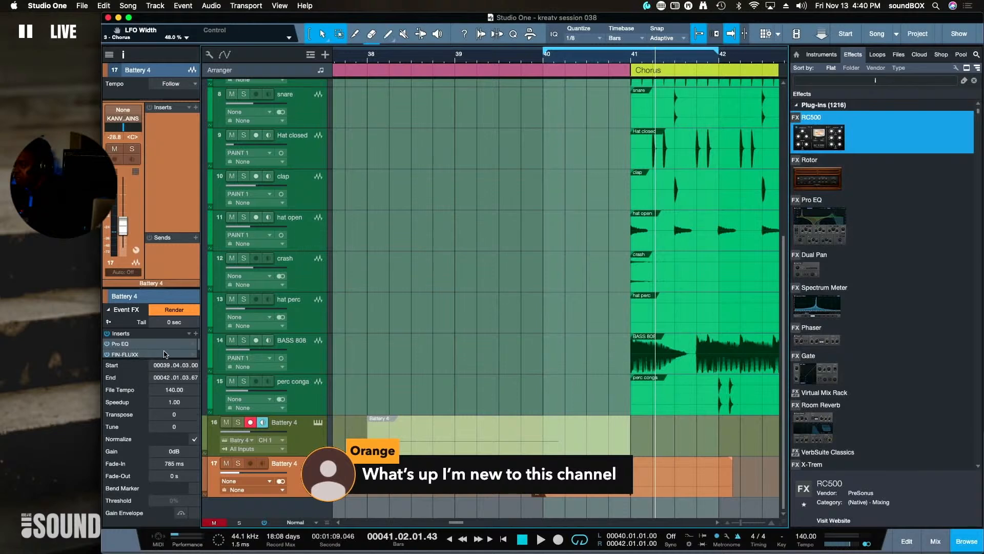
left_click_drag(163, 359, 156, 396)
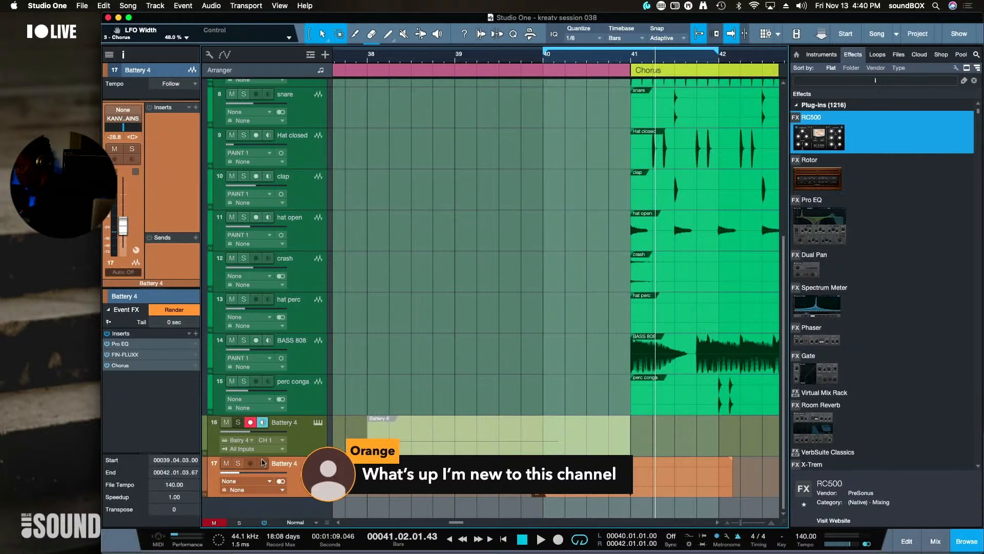
double_click(277, 464)
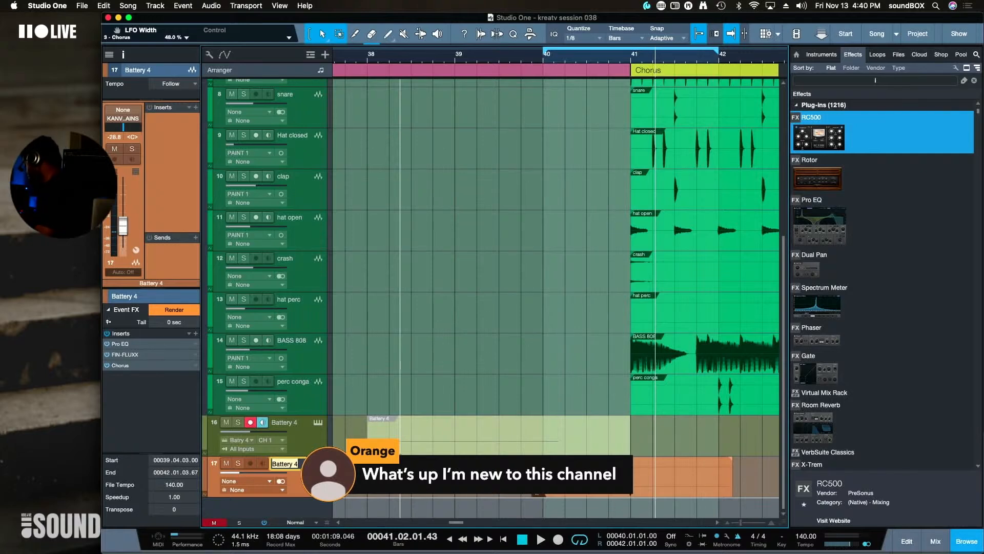
type("reverse c")
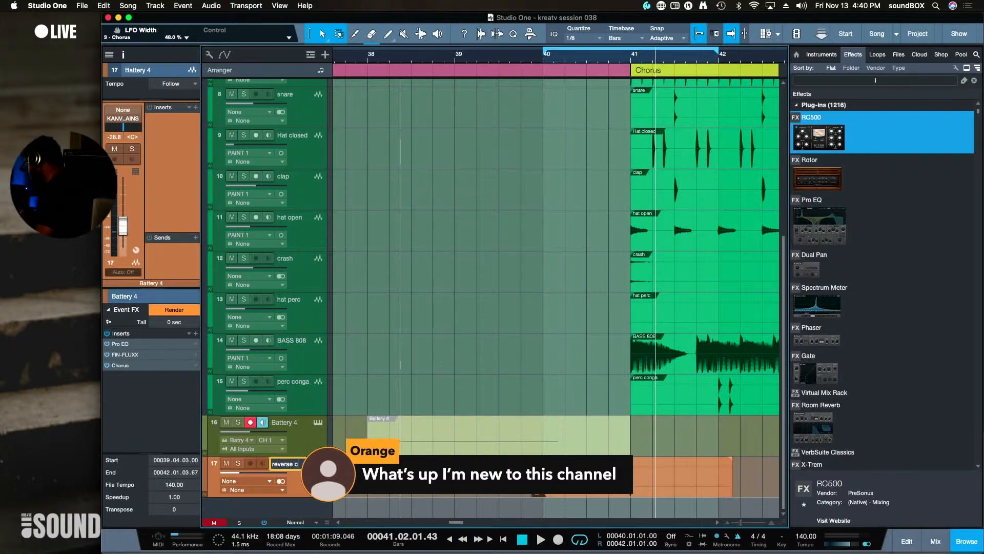
type("ym")
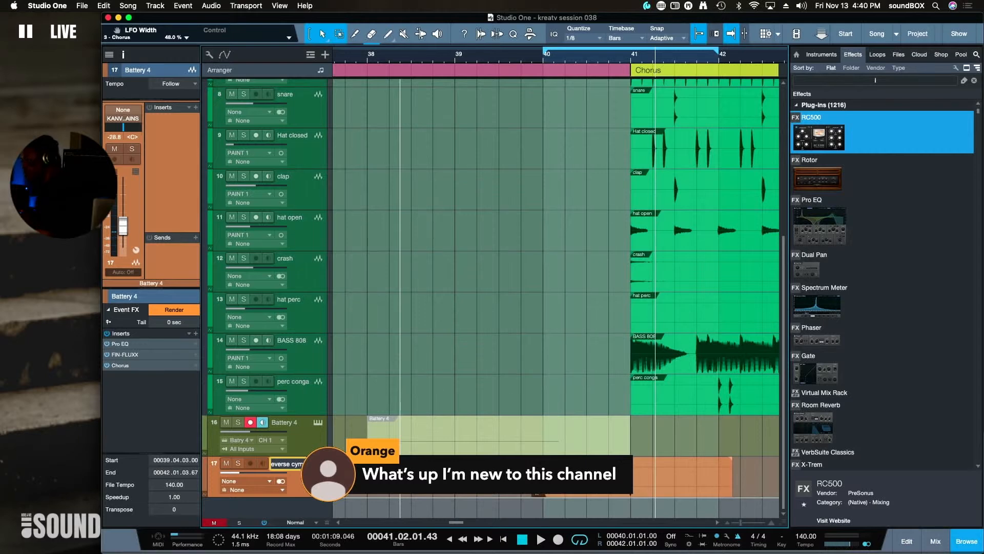
type("bal")
key("Return")
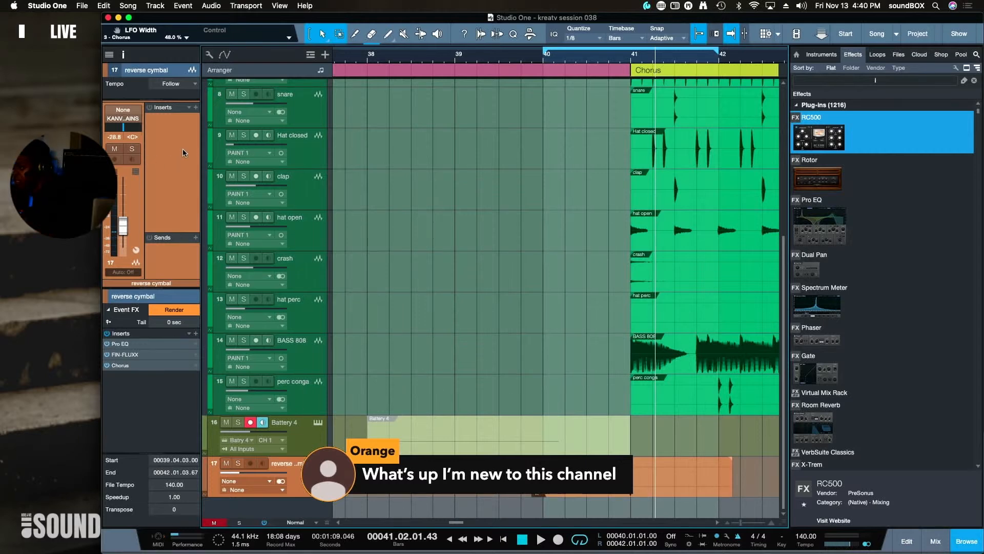
Render the event FX into the reverse cymbal event and play the transition into the Chorus from about bar 39
left_click(175, 310)
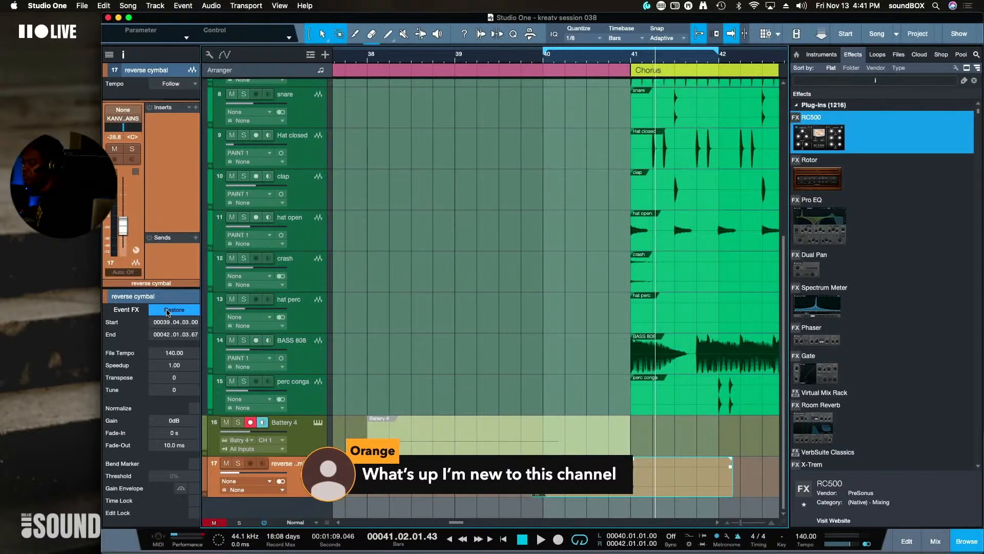
left_click(530, 401)
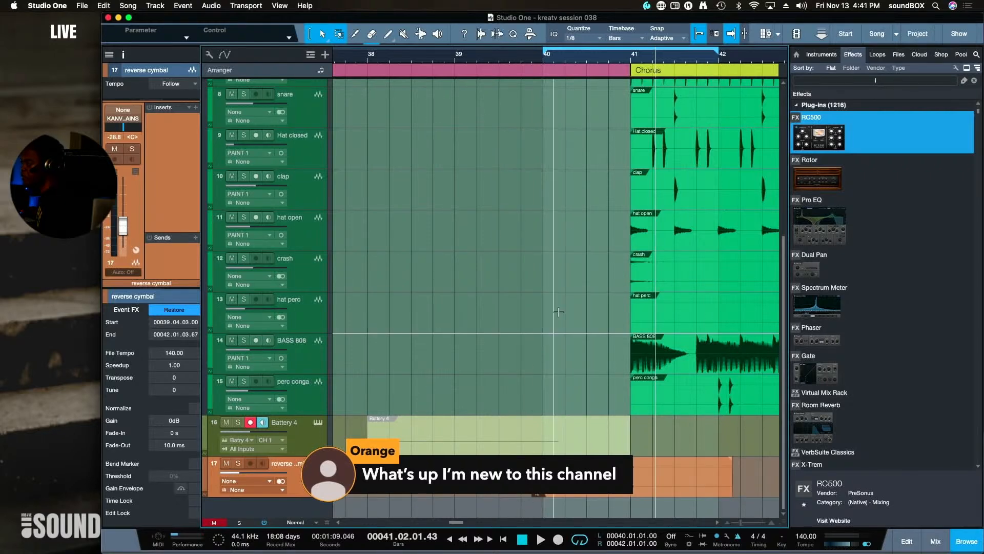
left_click(458, 58)
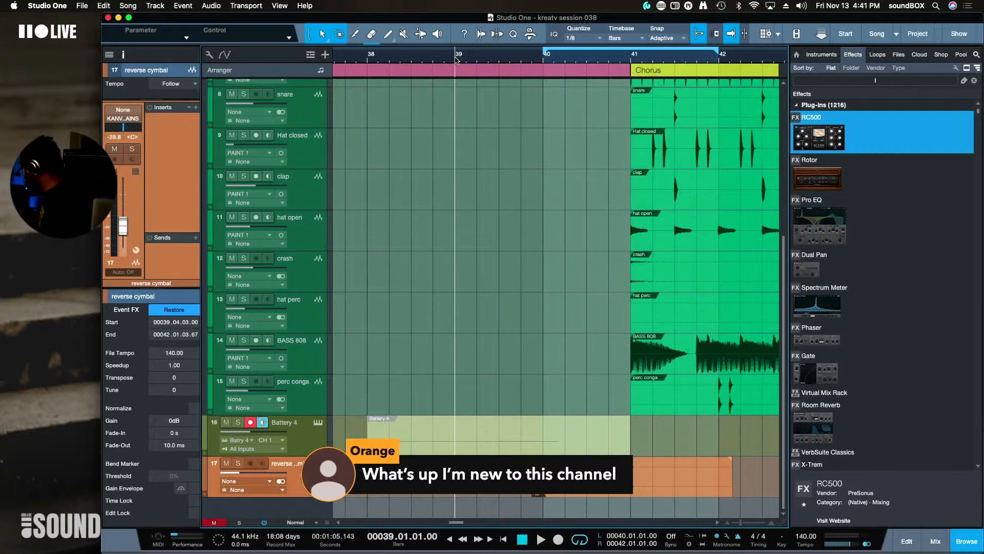
key("space")
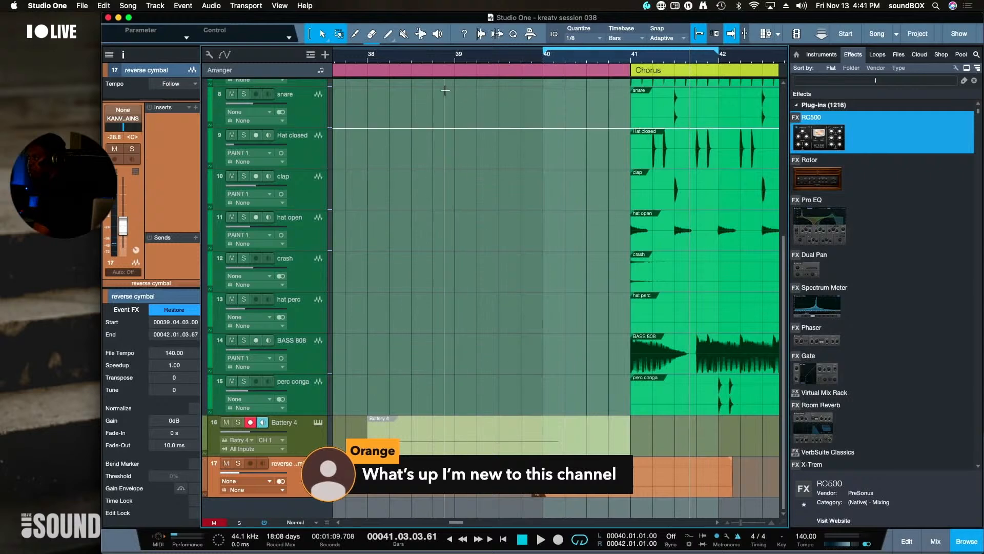
left_click(445, 59)
key("space")
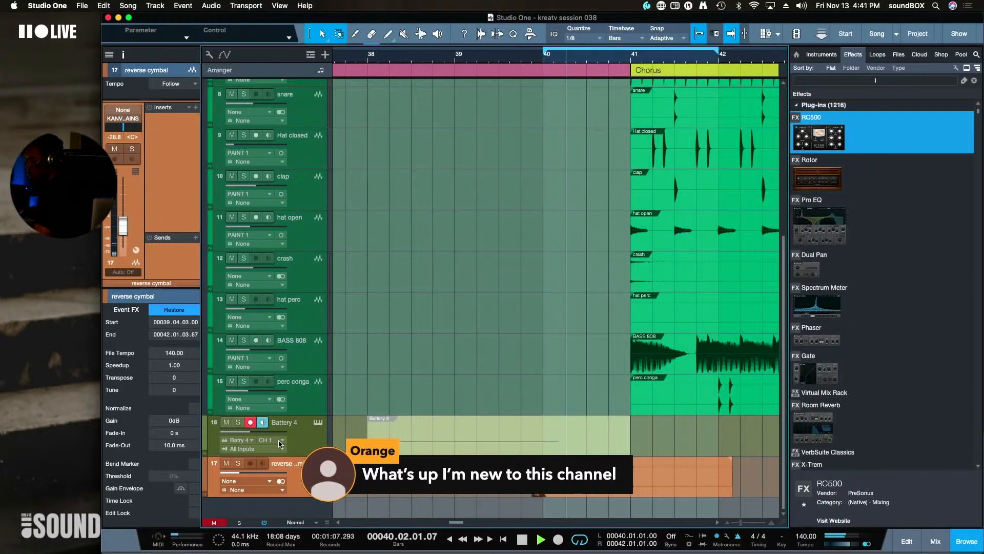
During playback, set the loop range to the Chorus from bar 41 to bar 49, then stop playback
key("slash")
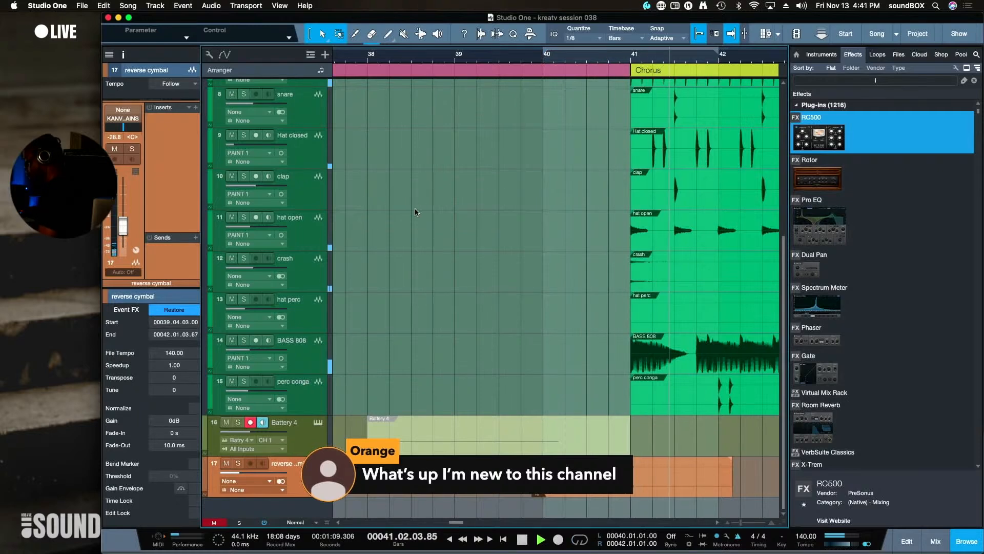
key("w")
key("w")
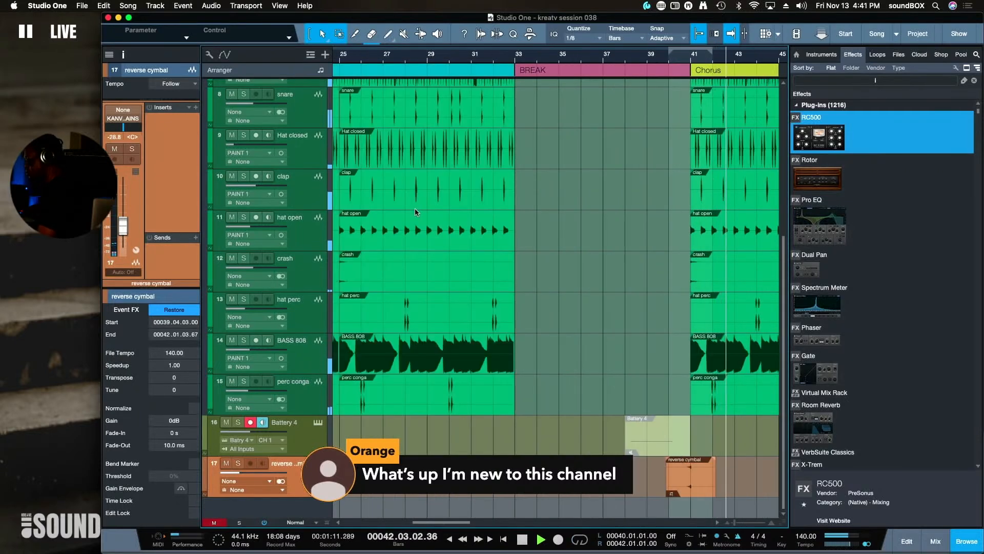
scroll(412, 213, "left", 6)
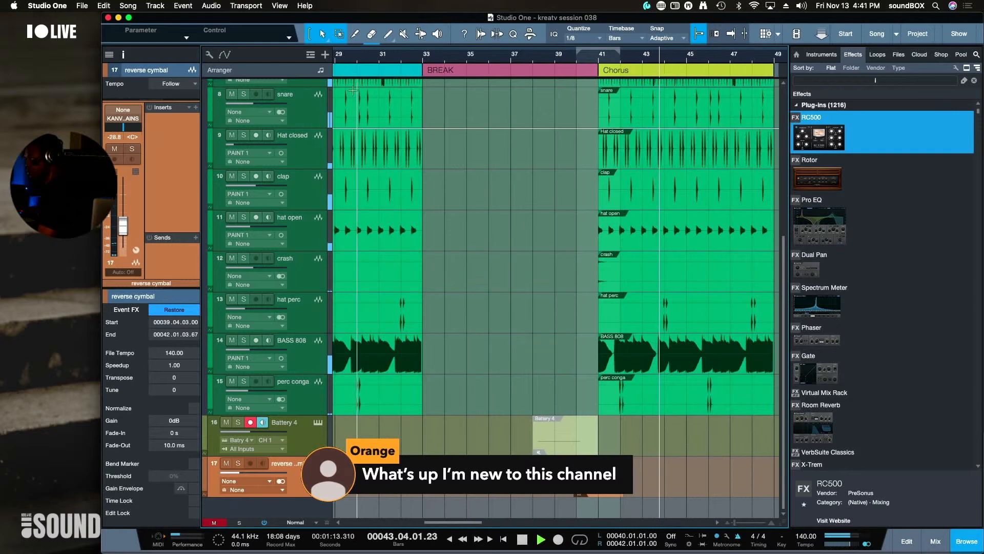
scroll(644, 61, "right", 2)
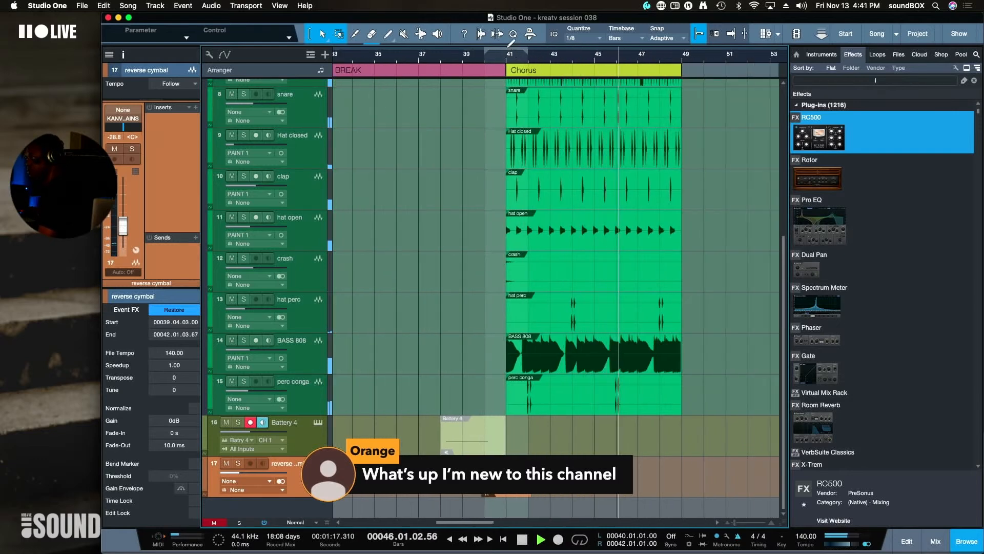
left_click_drag(670, 41, 685, 48)
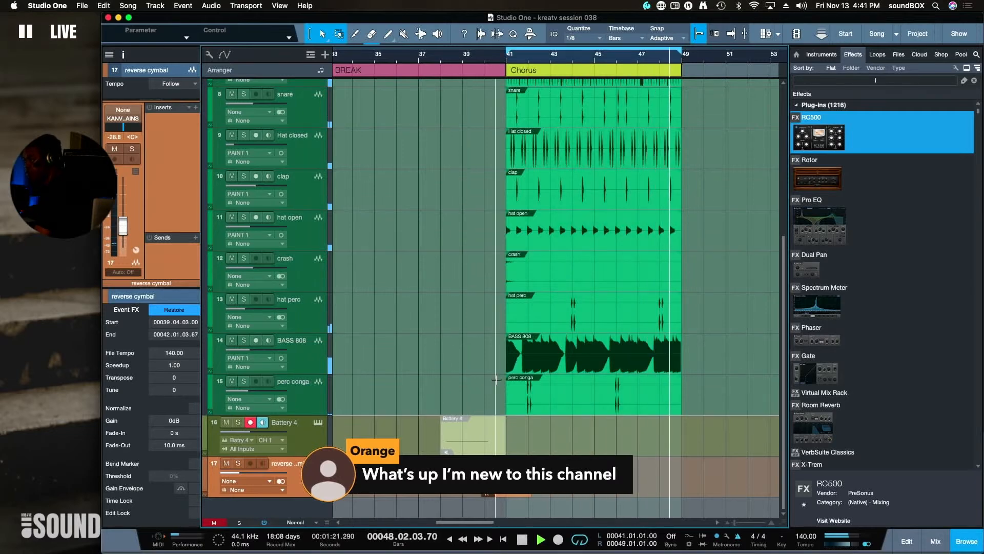
scroll(397, 230, "up", 5)
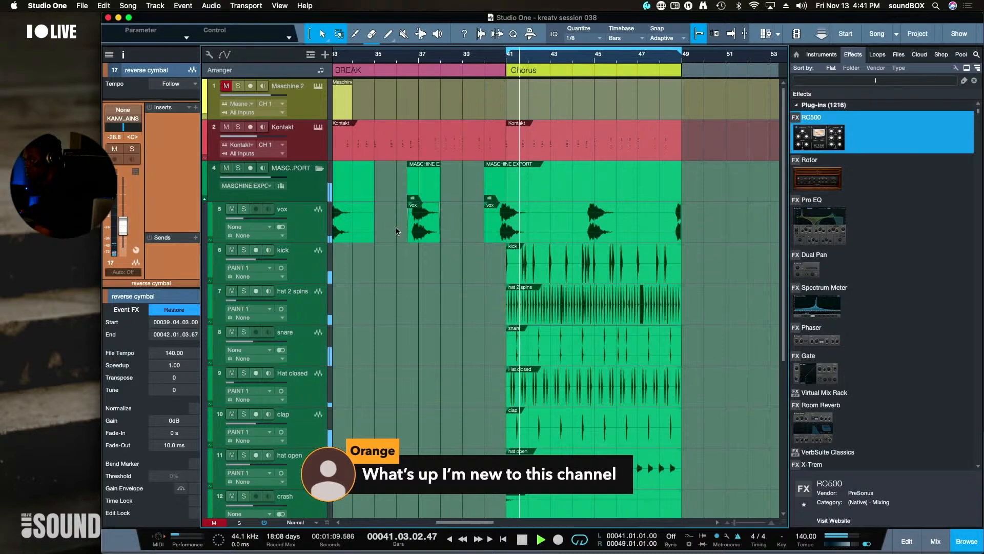
key("space")
Select the Kontakt track and open its Kontakt instrument window with the whole interface in view
left_click(302, 152)
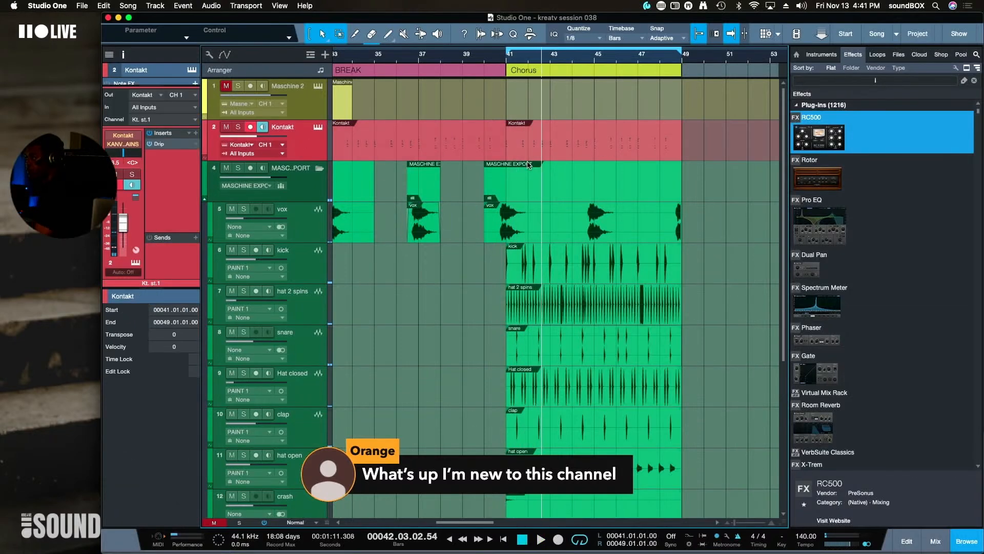
type("batt")
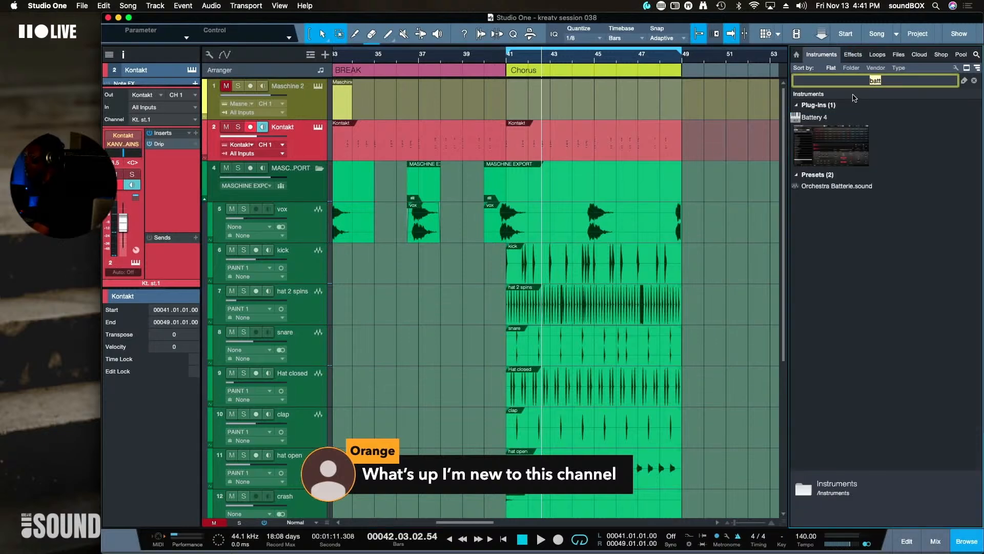
left_click(318, 129)
left_click(317, 131)
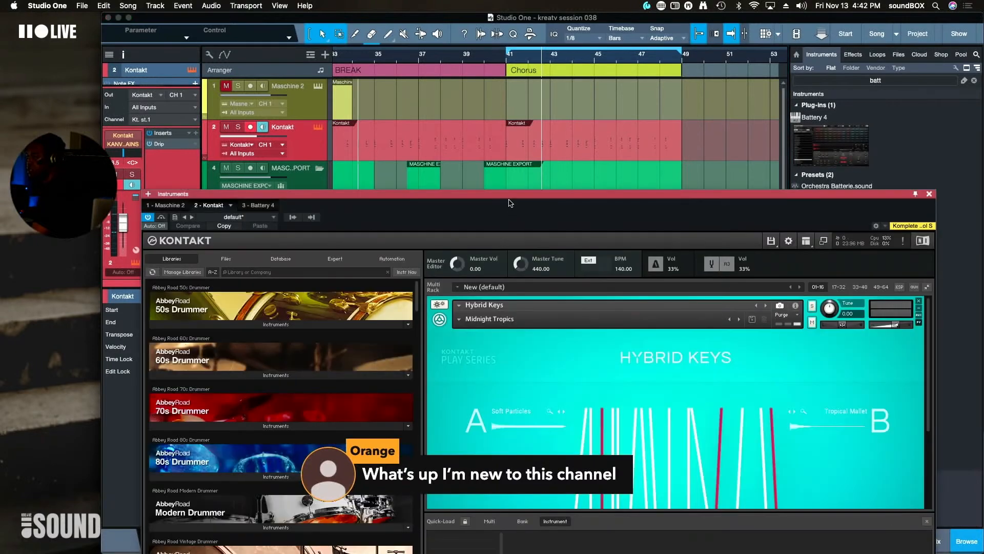
left_click_drag(510, 197, 500, 6)
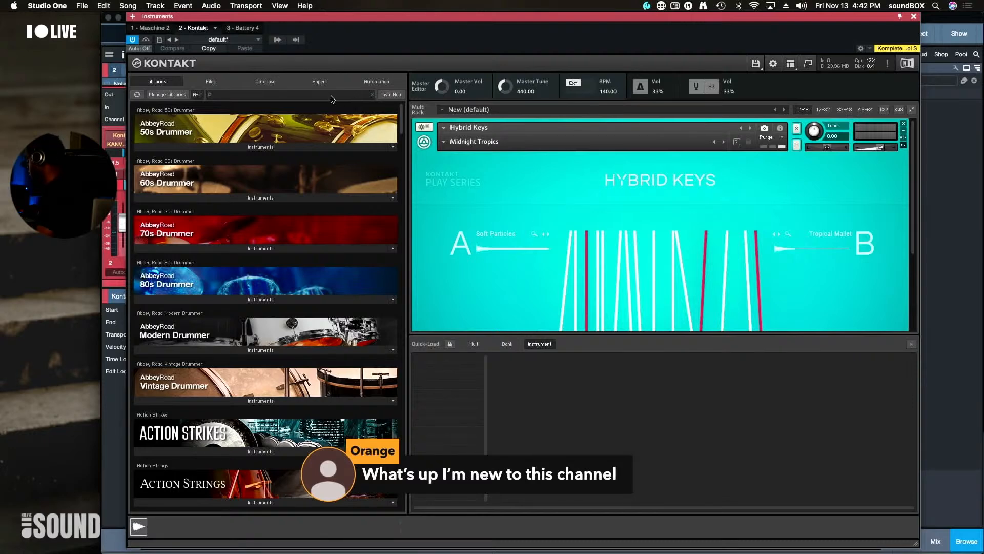
Search the Kontakt libraries for "noir" and load NOIRE Felt.nki in place of the Hybrid Keys instrument
type("noir")
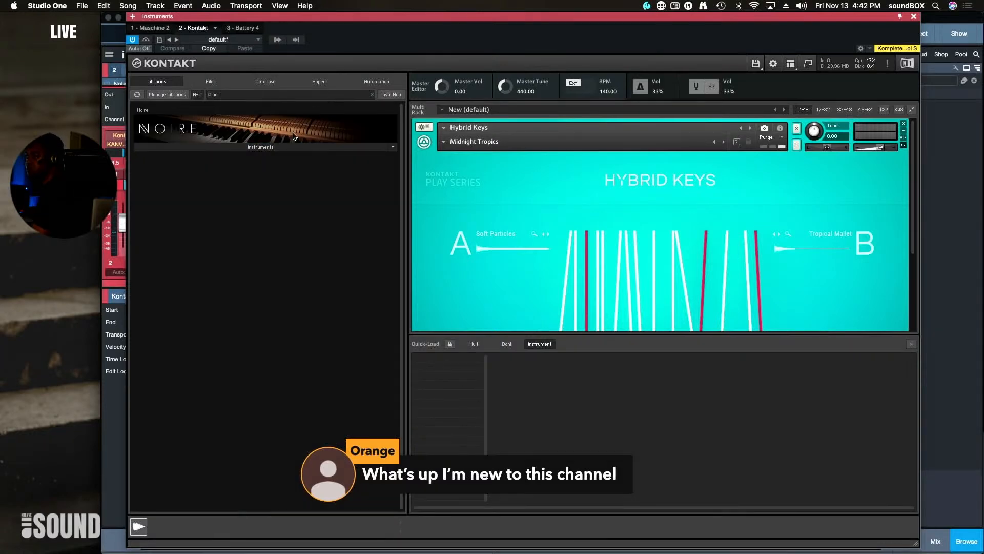
left_click(279, 147)
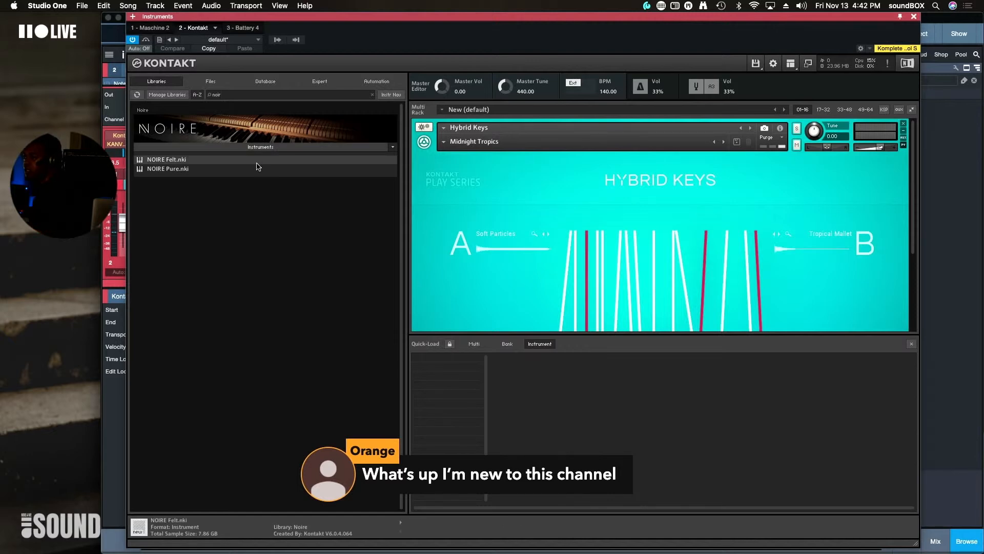
left_click_drag(183, 162, 430, 266)
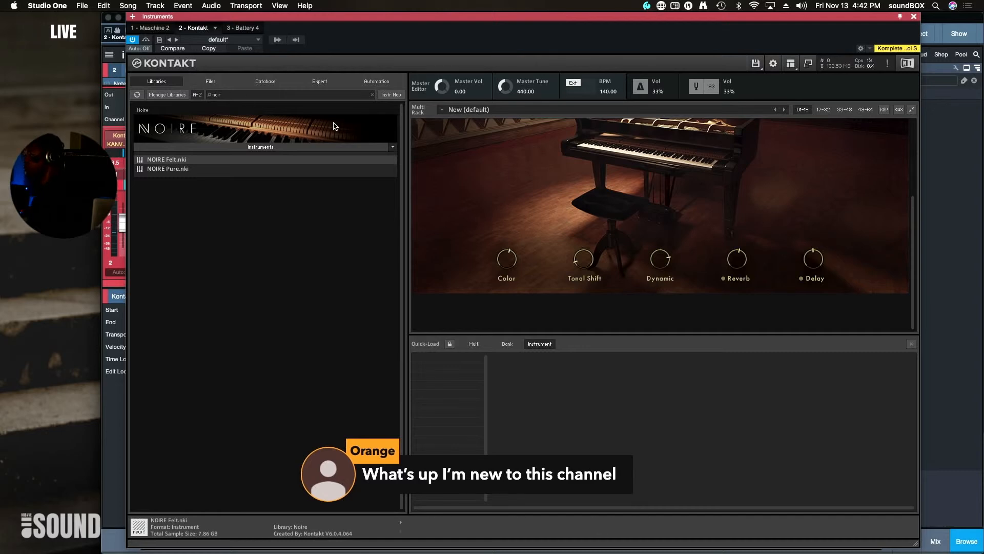
scroll(569, 256, "up", 5)
scroll(580, 239, "down", 5)
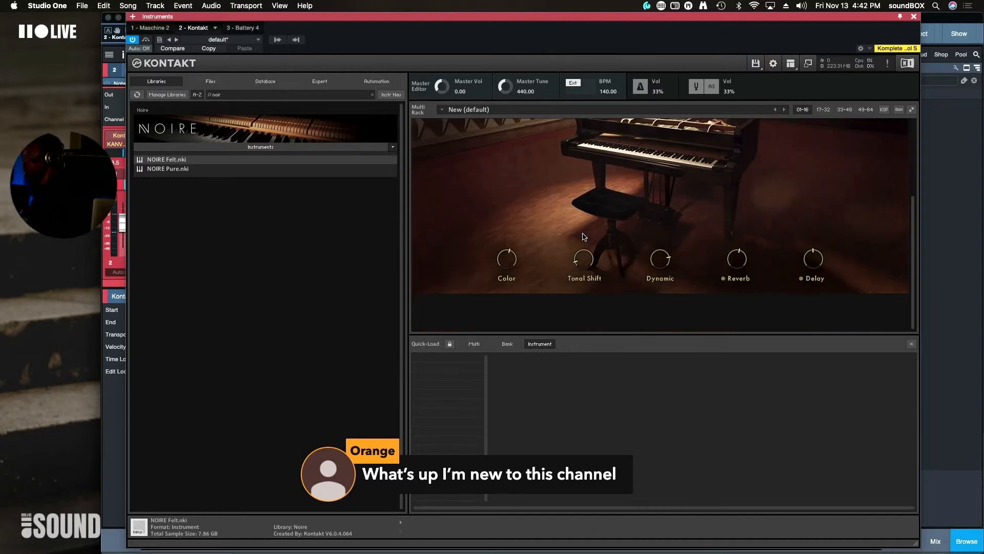
scroll(564, 207, "up", 1)
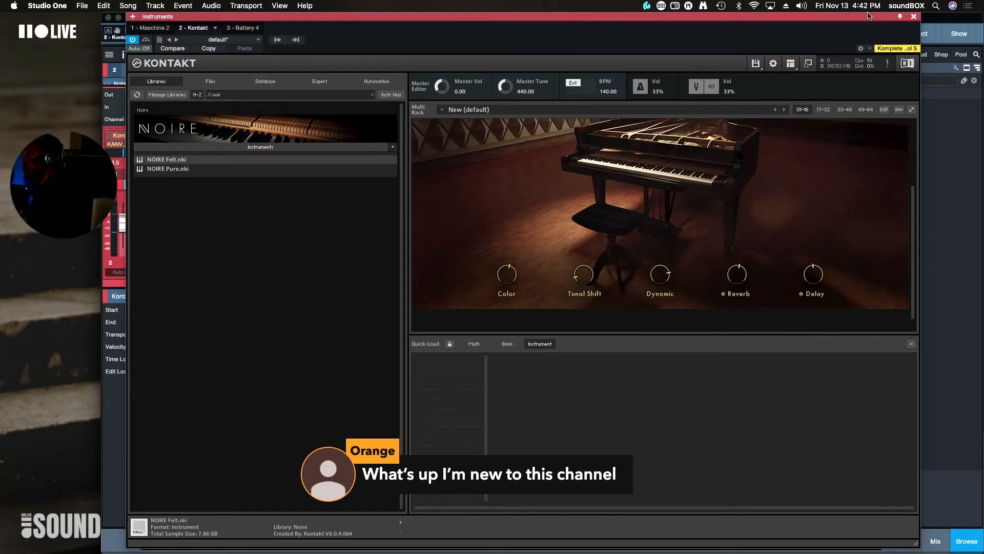
Move the Kontakt window clear of the tracks and play the Chorus from about bar 45 to hear the piano
left_click_drag(854, 17, 813, 200)
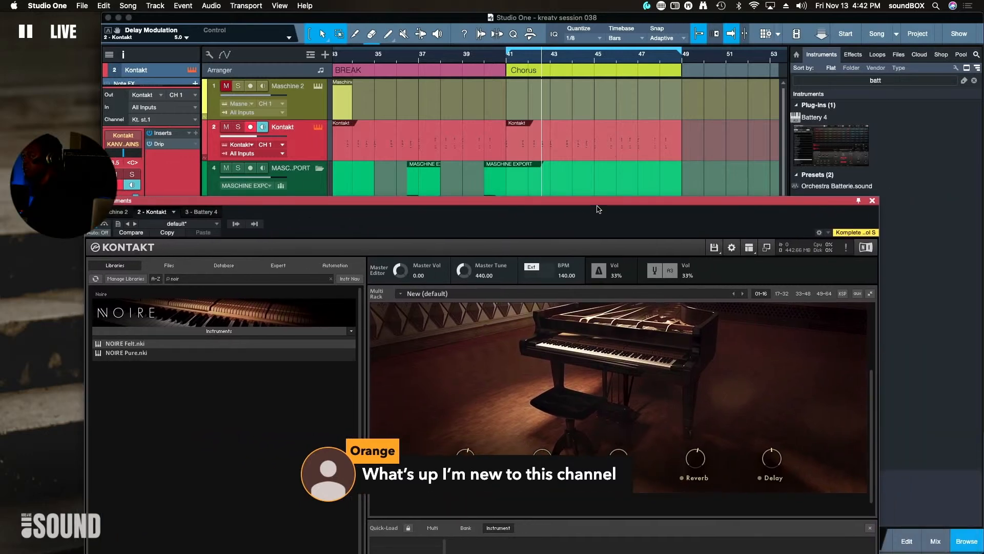
left_click_drag(598, 204, 647, 96)
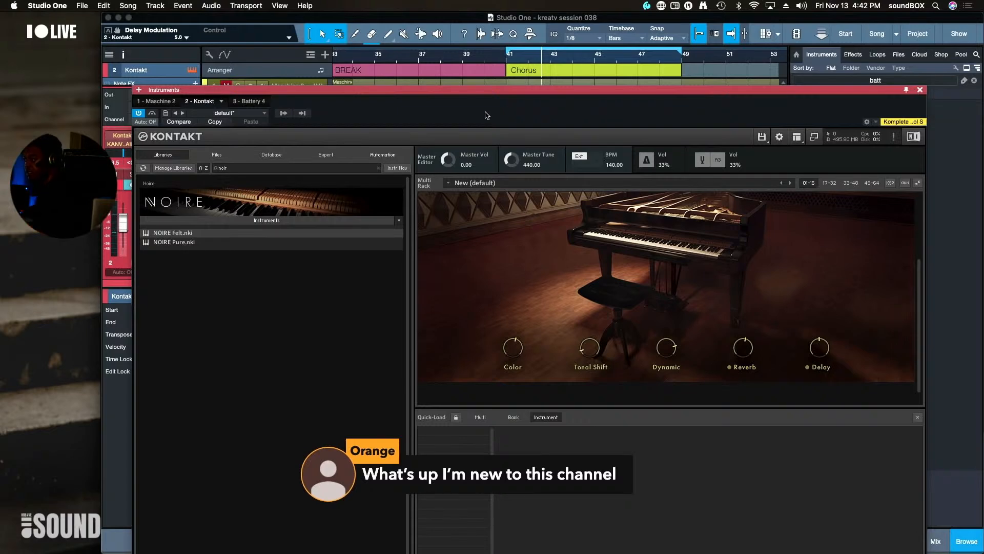
left_click_drag(513, 91, 447, 386)
left_click(588, 138)
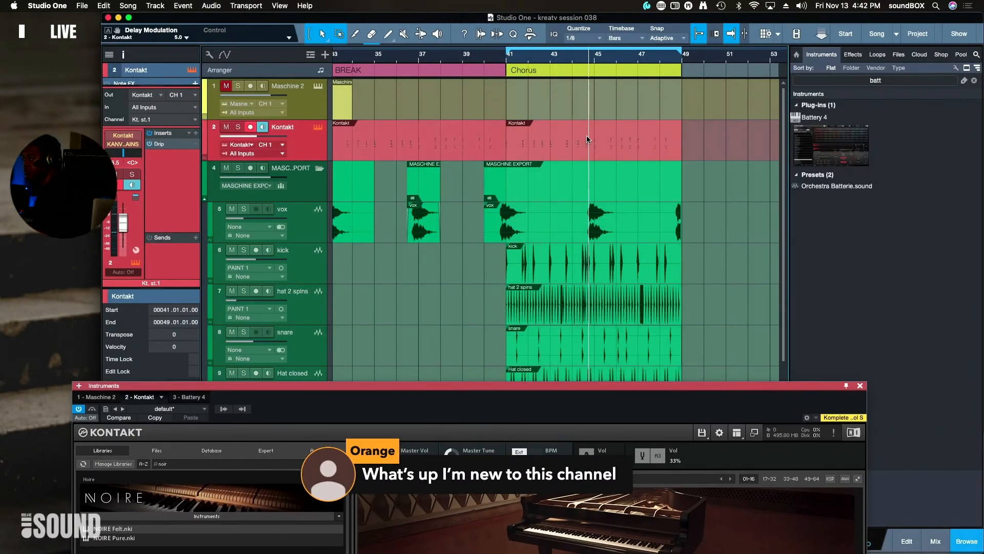
key("space")
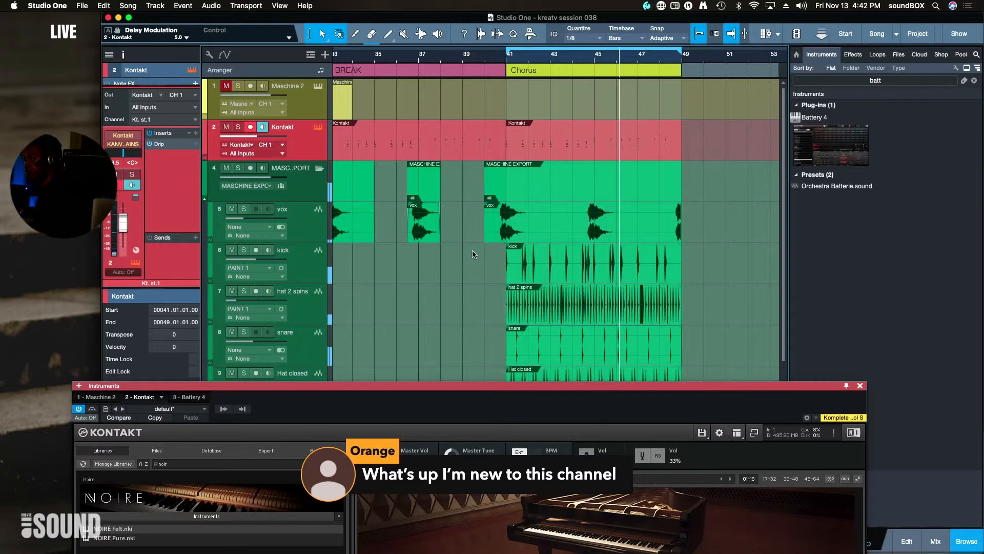
Examine the NOIRE Felt instrument's header and controls in Kontakt while the Chorus loops
left_click_drag(526, 391, 567, 112)
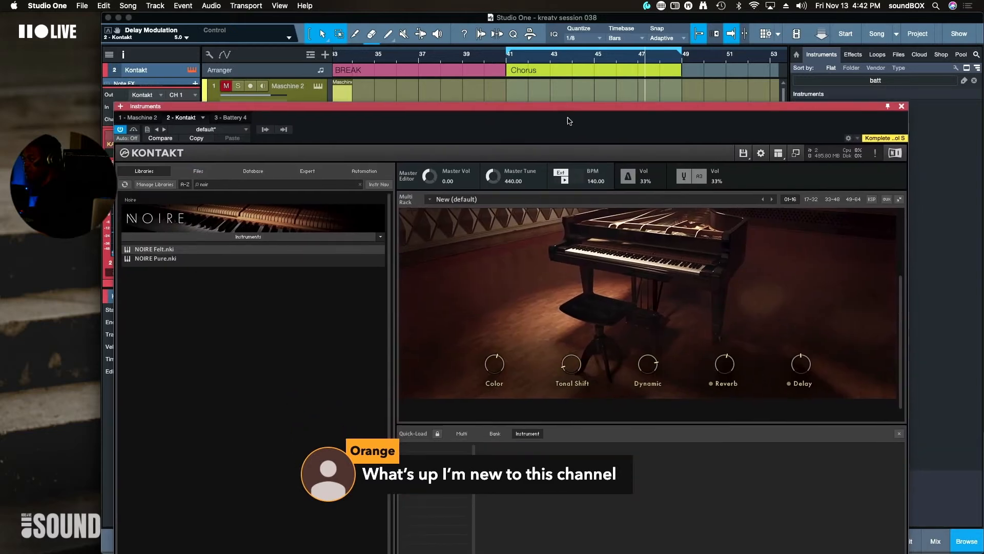
scroll(625, 327, "up", 5)
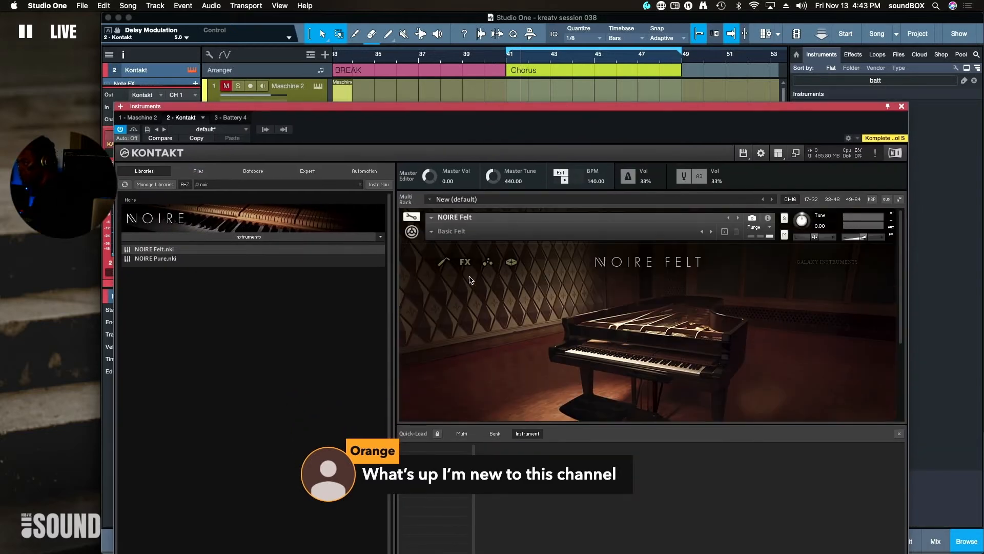
left_click_drag(403, 104, 405, 332)
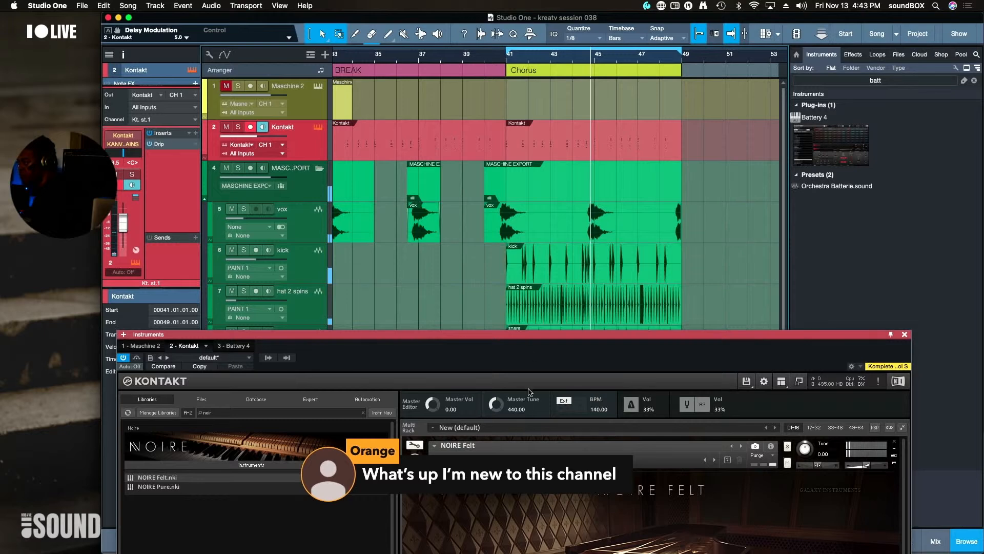
left_click_drag(529, 341, 518, 98)
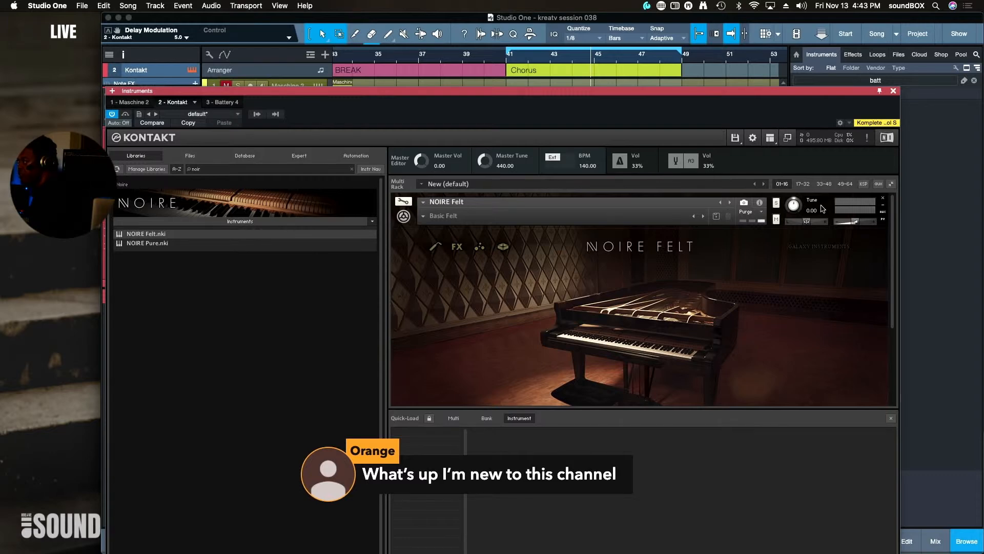
Move the Kontakt window out of the way and select the reverse cymbal event before the Chorus
left_click_drag(493, 93, 548, 550)
scroll(589, 354, "down", 6)
left_click(511, 478)
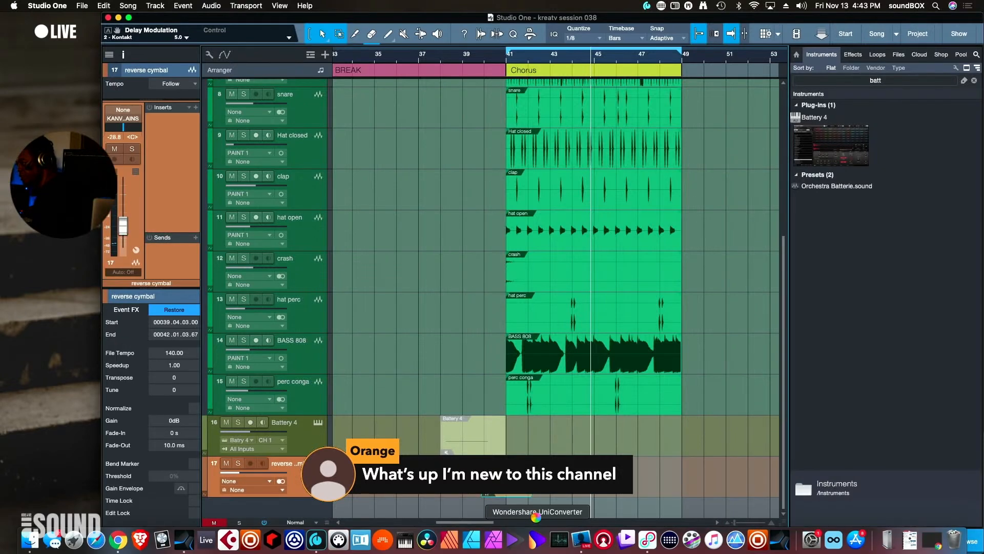
Select the reverse cymbal event before the Chorus and render its event effects Pro EQ, FIN-FLUXX and Chorus
left_click(670, 420)
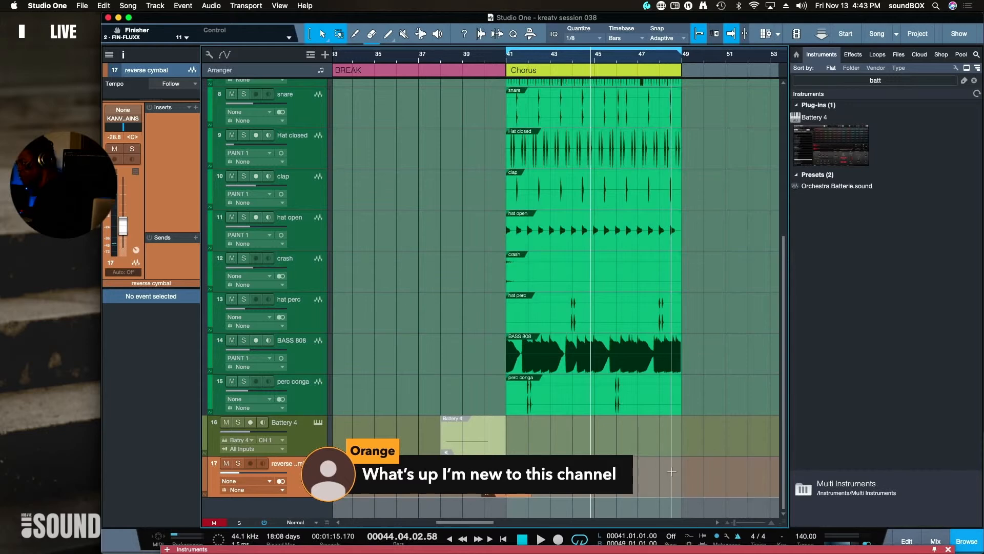
left_click(669, 546)
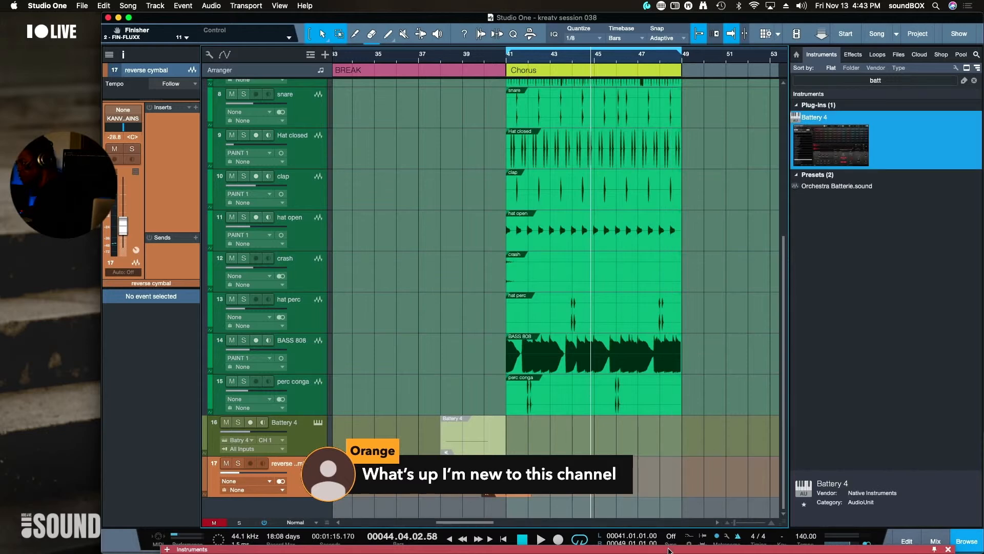
left_click_drag(669, 550, 670, 506)
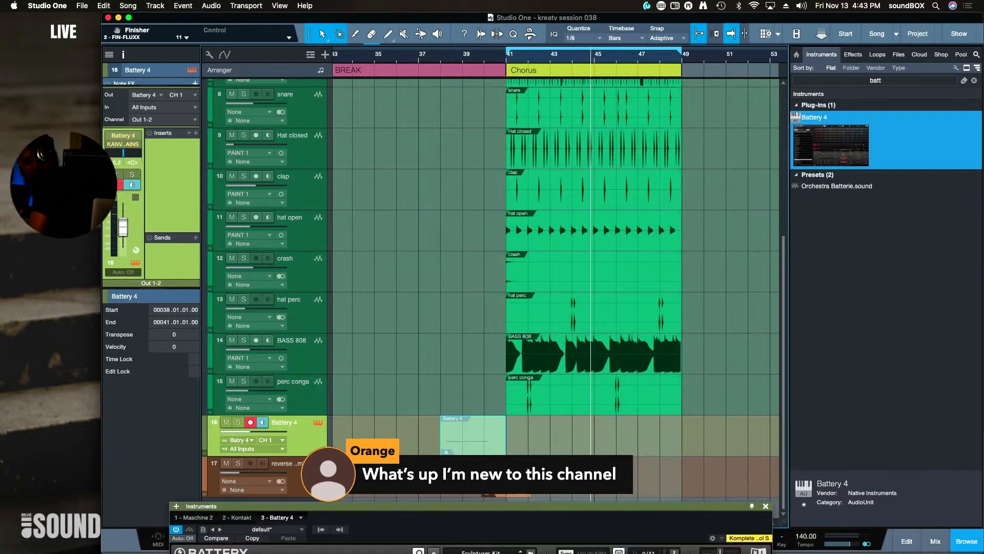
left_click(516, 482)
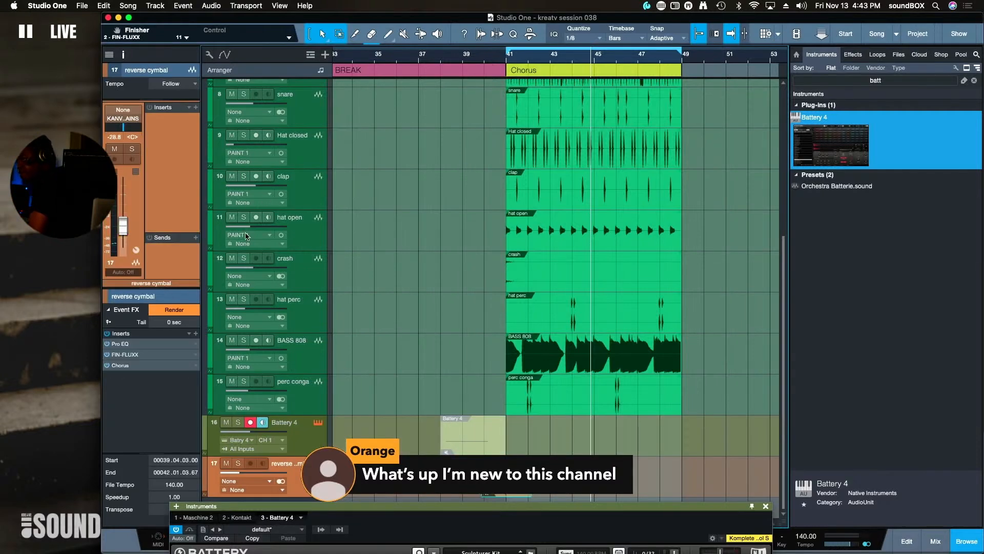
left_click(175, 310)
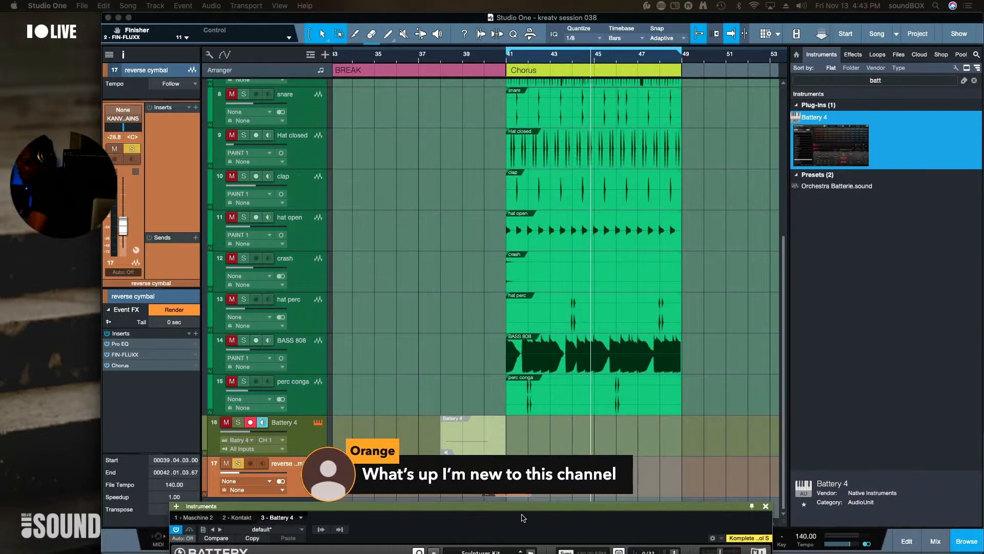
left_click_drag(579, 506, 626, 60)
left_click(813, 61)
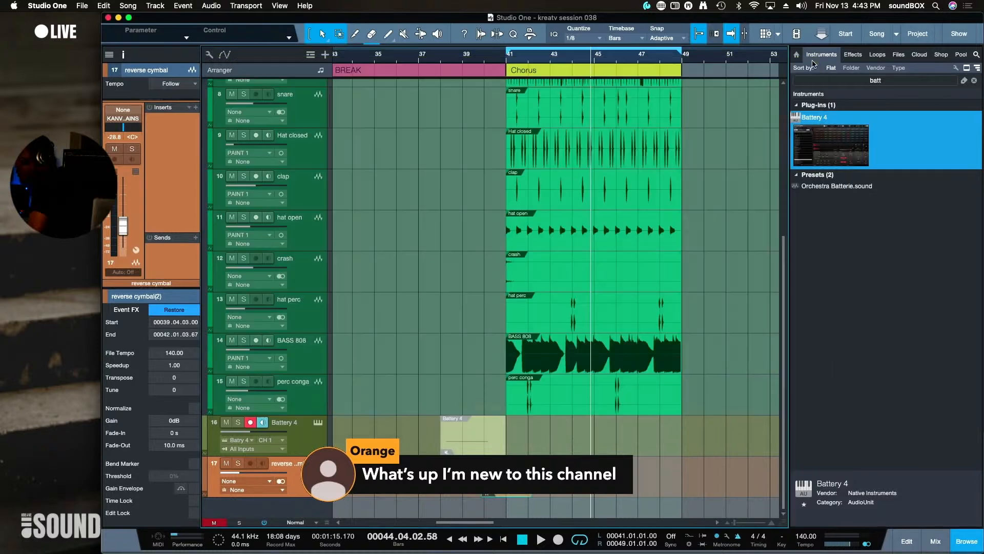
Open the Kontakt track's instrument, search the libraries for "hybri" and list the Hybrid Keys instruments
scroll(318, 238, "up", 8)
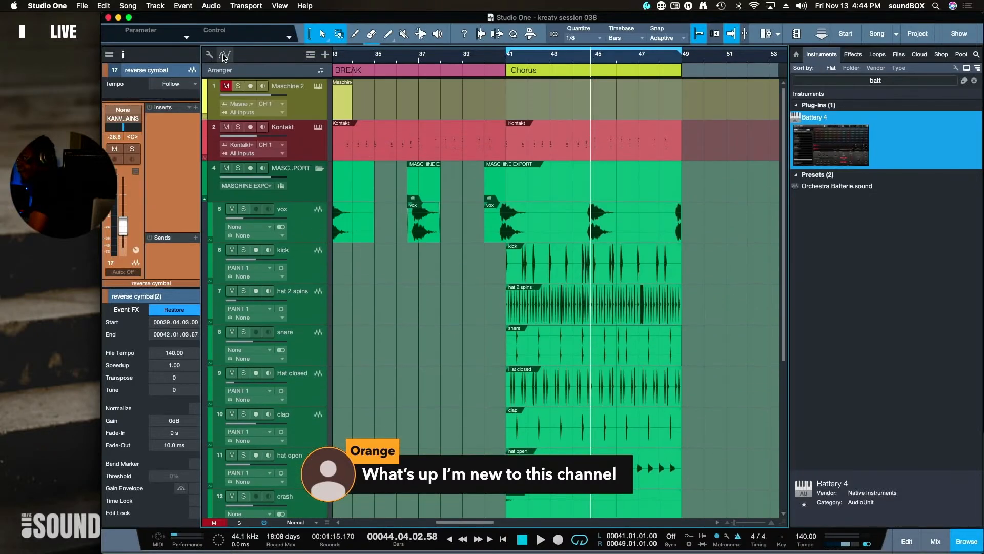
left_click(322, 130)
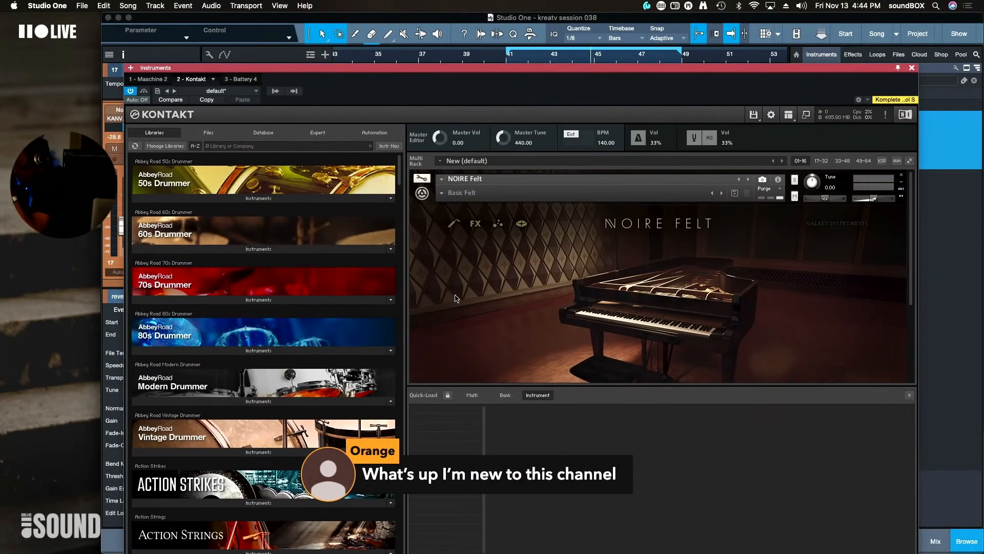
left_click(271, 146)
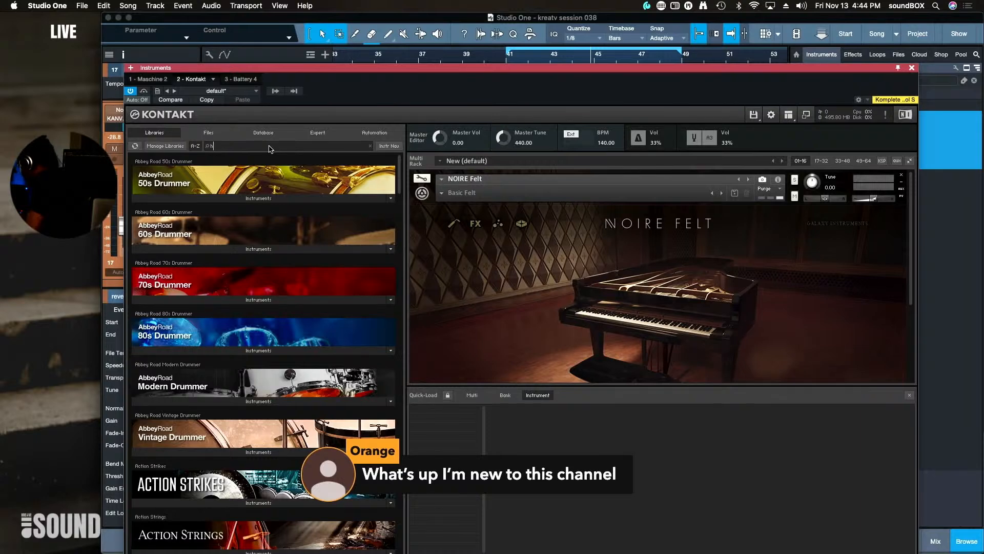
type("hybri")
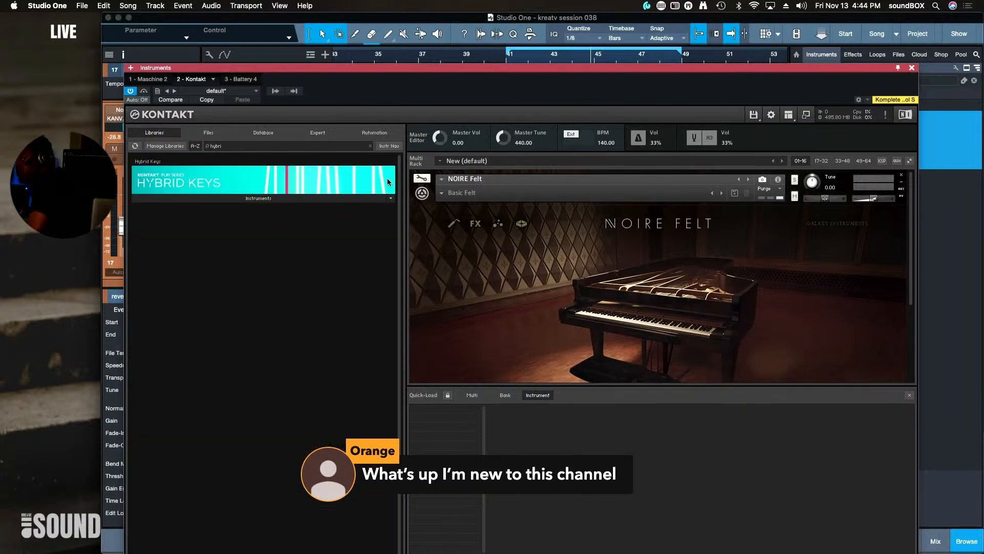
left_click(251, 199)
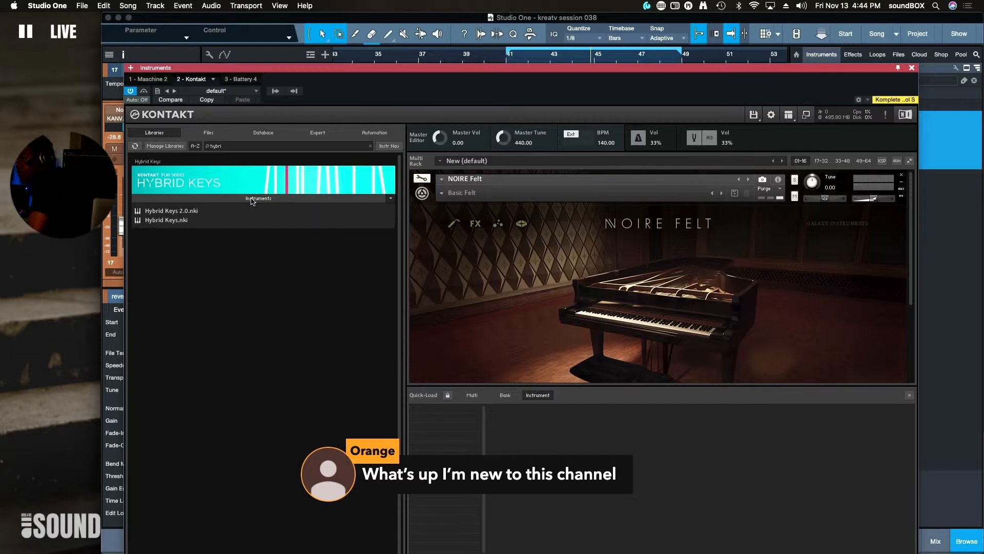
left_click(188, 212)
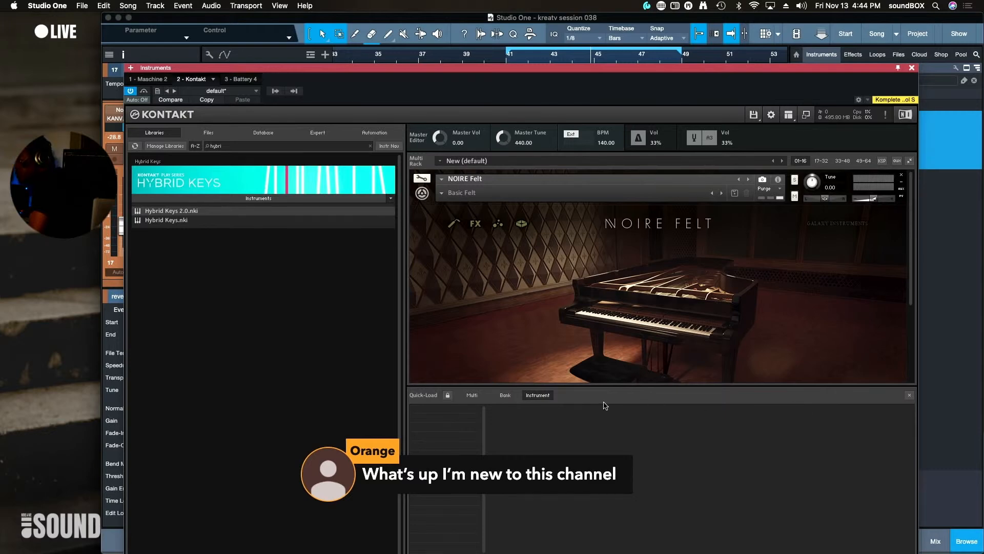
Hide Kontakt's Quick-Load area and add Hybrid Keys 2.0.nki to the rack below NOIRE Felt
left_click(790, 116)
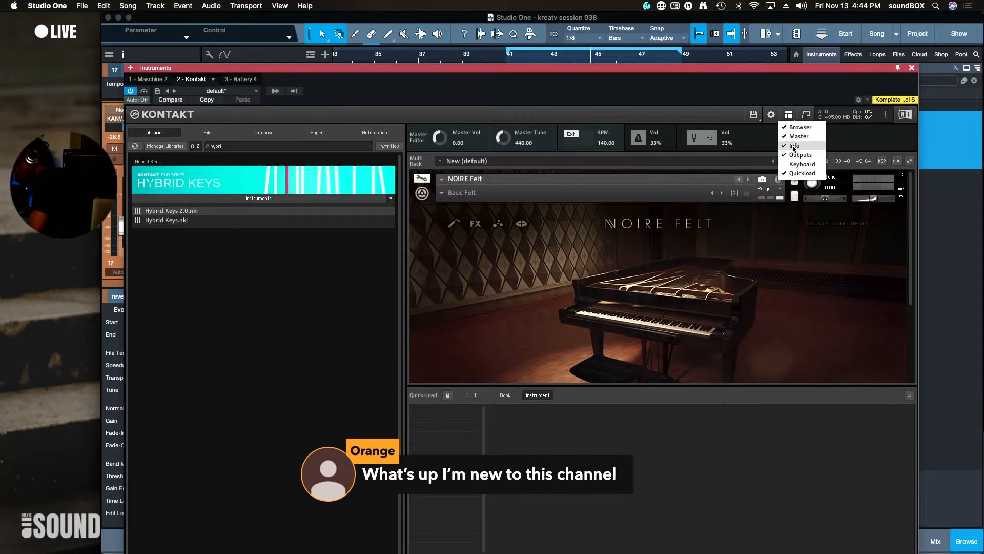
left_click(797, 175)
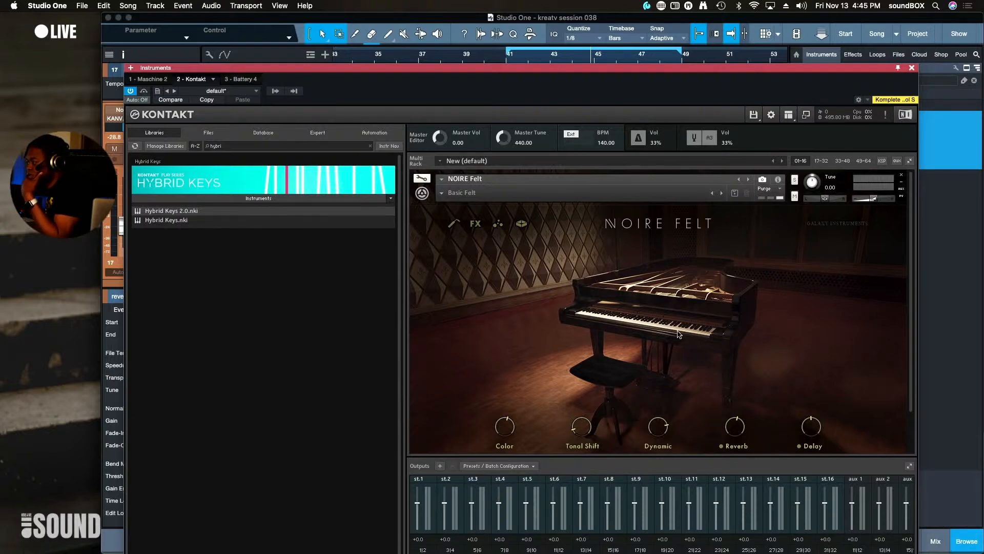
scroll(678, 354, "down", 2)
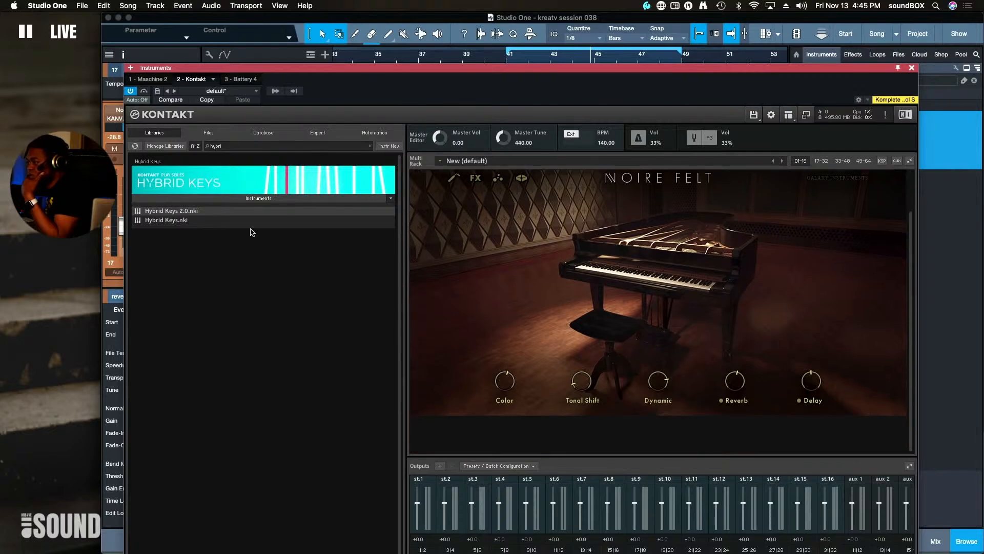
left_click_drag(202, 214, 520, 433)
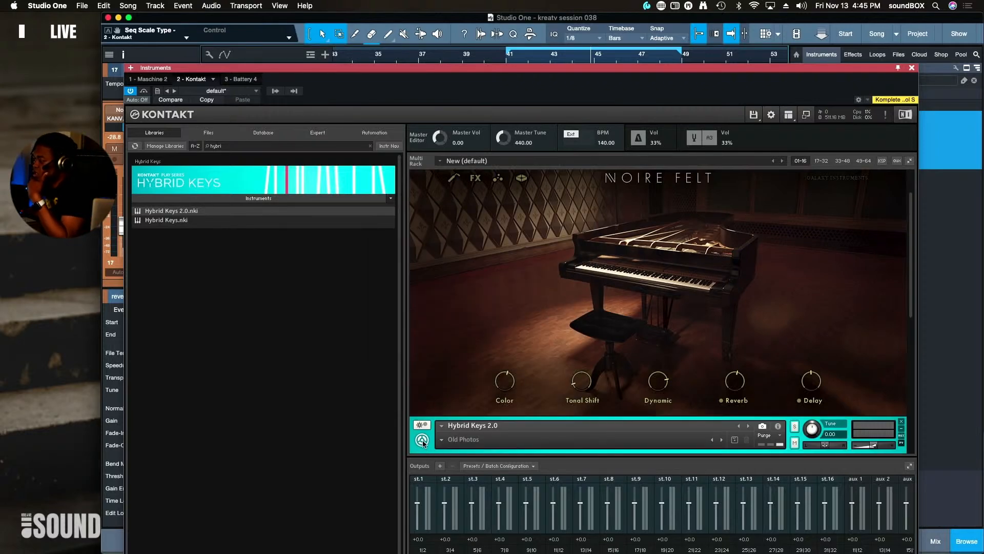
Collapse both rack instruments, move Hybrid Keys 2.0 above NOIRE Felt and expand Hybrid Keys 2.0
scroll(451, 235, "up", 2)
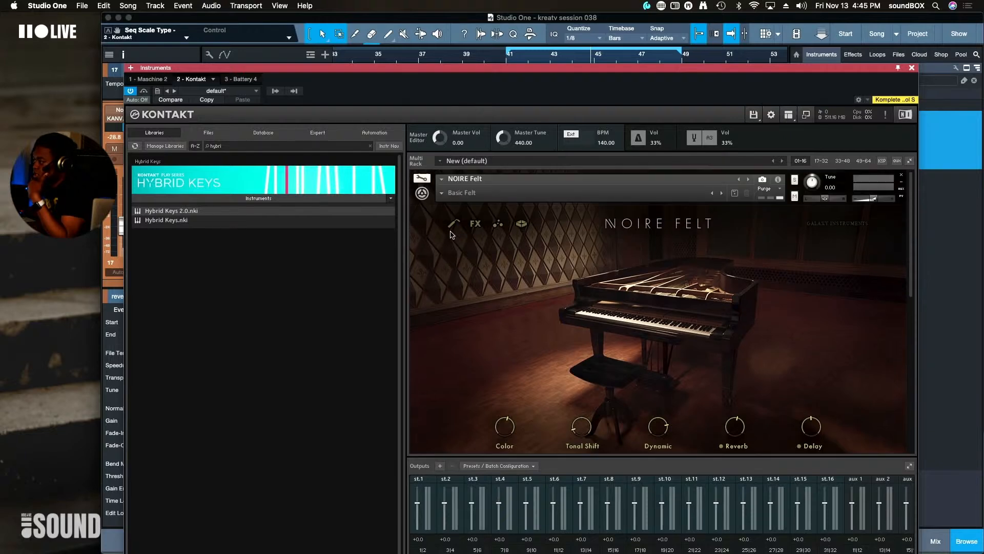
left_click(426, 182)
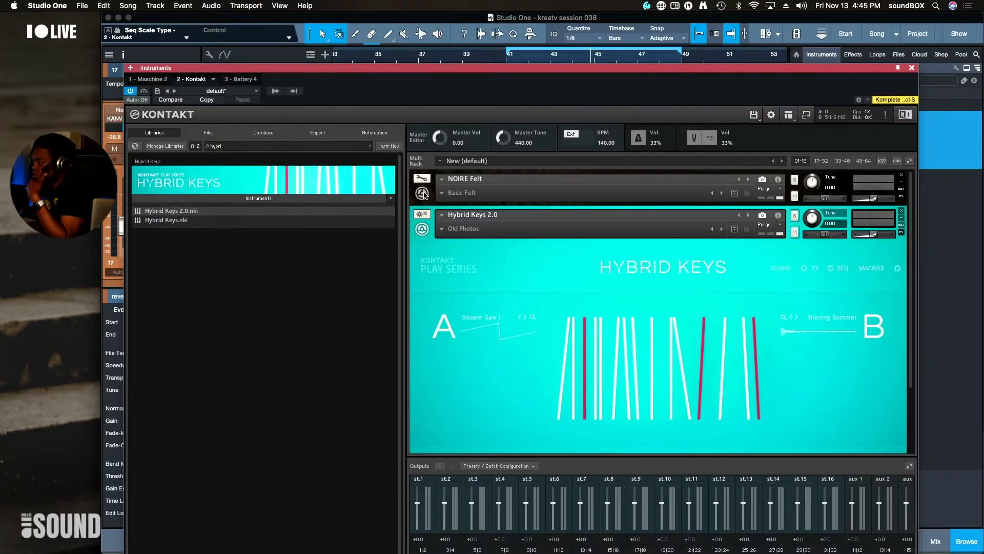
left_click(423, 231)
key("Delete")
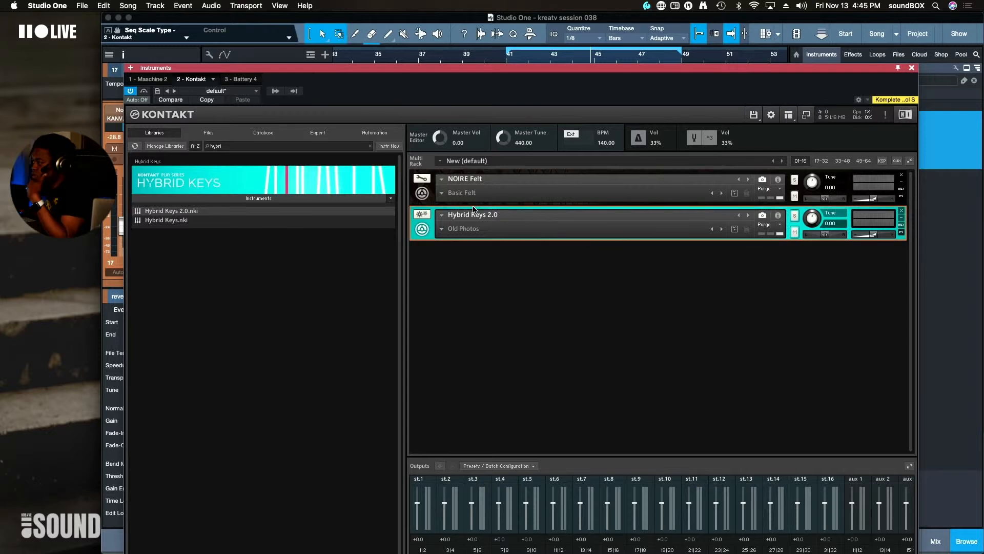
left_click_drag(473, 172, 472, 176)
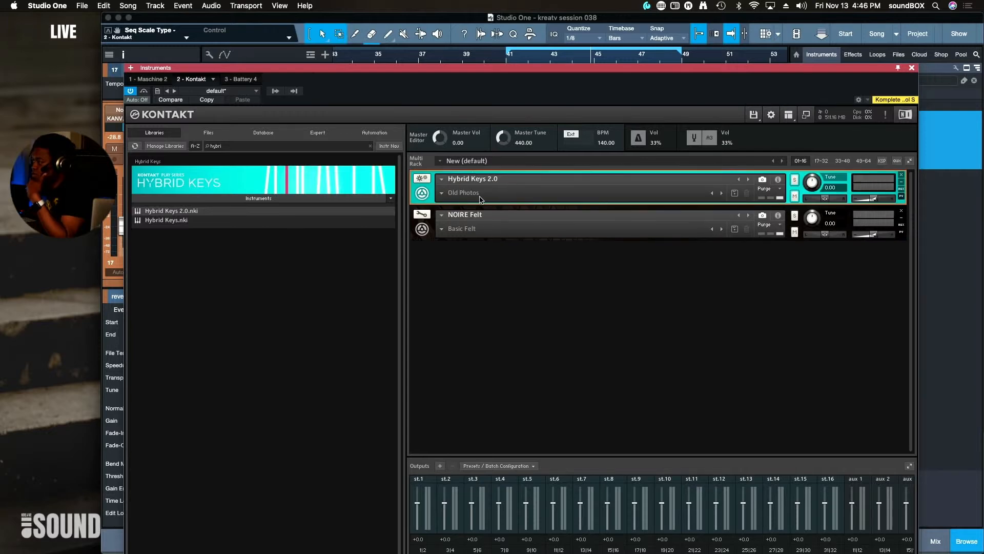
left_click(427, 196)
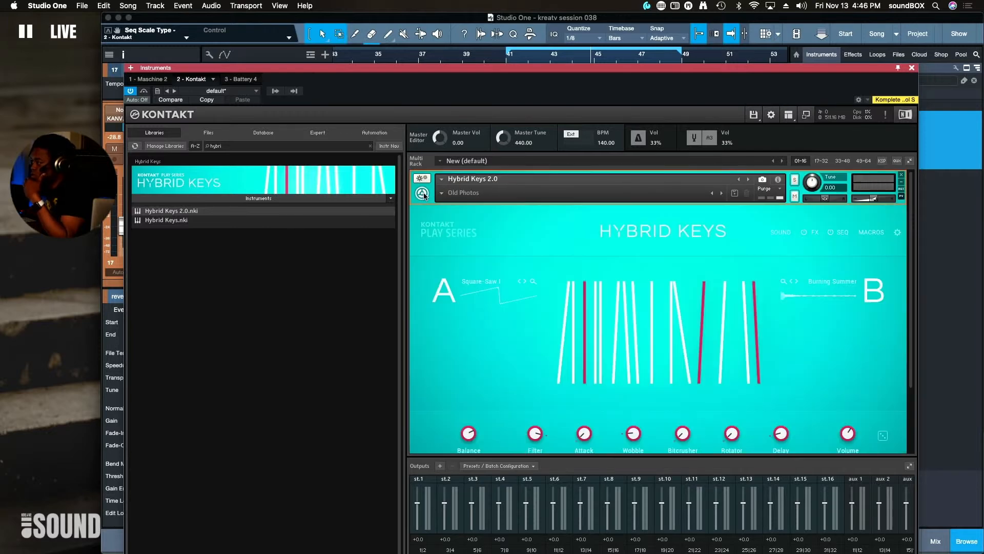
Set the MIDI channel of Hybrid Keys 2.0 to Port A, channel 1
left_click(779, 179)
left_click(477, 201)
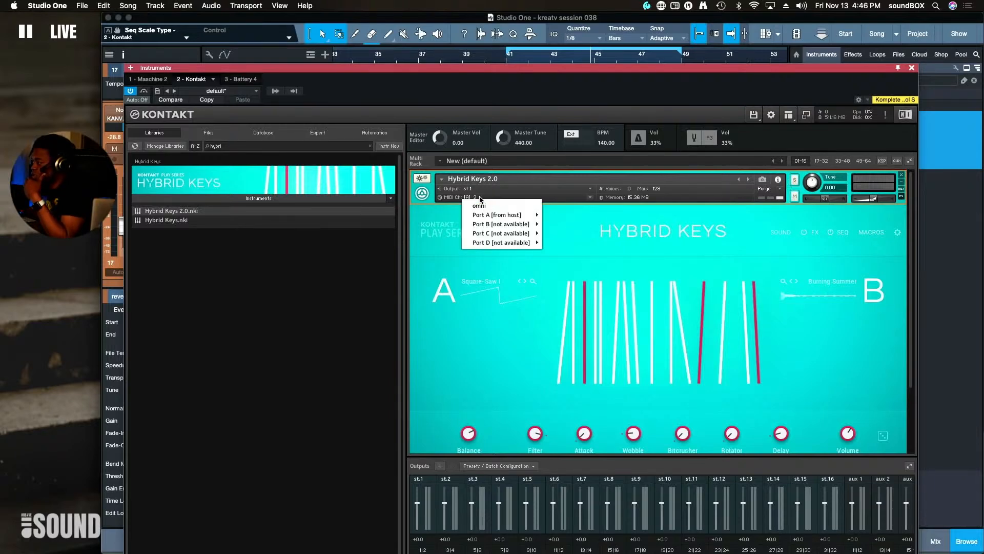
mouse_move(522, 215)
left_click(565, 218)
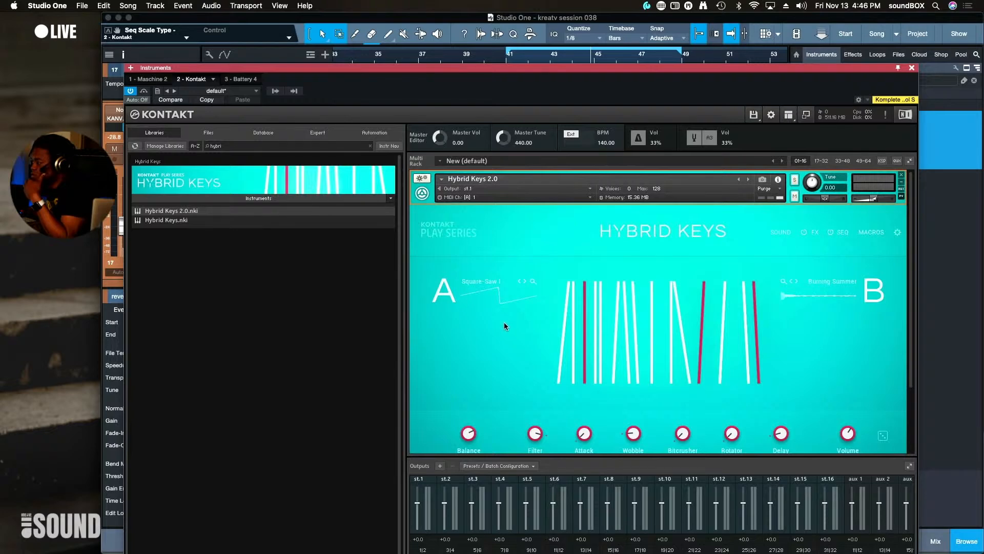
Set the MIDI channel of NOIRE Felt to Port A, channel 2
scroll(503, 322, "down", 3)
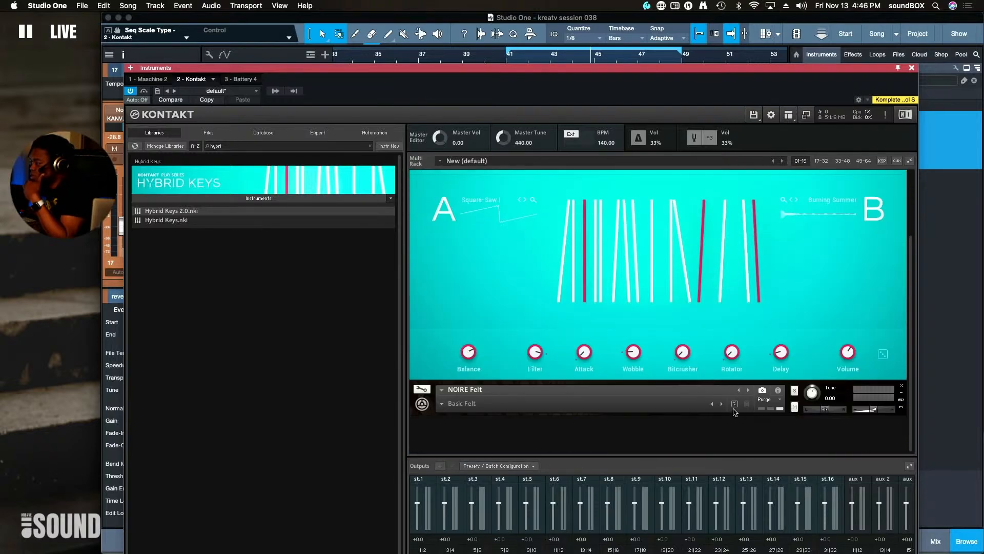
left_click(777, 390)
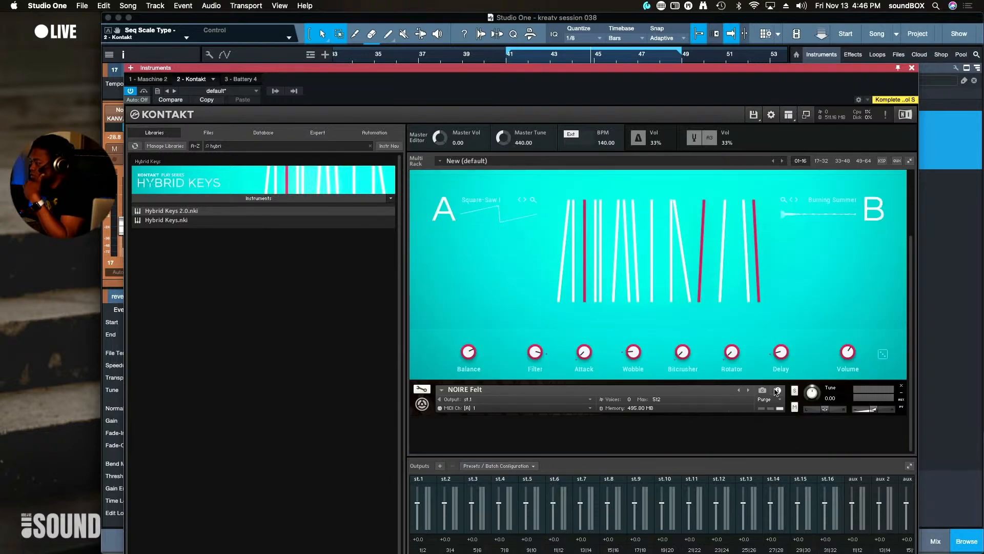
left_click(508, 409)
mouse_move(510, 427)
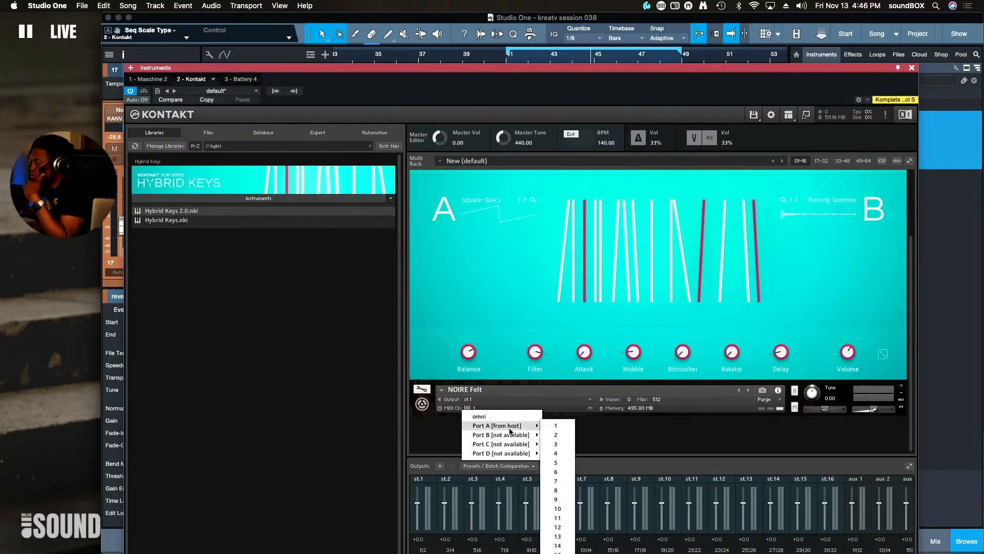
left_click(556, 436)
Switch Hybrid Keys 2.0 to its snapshot view and load the Locomotive snapshot from the Mallets category
scroll(681, 262, "up", 3)
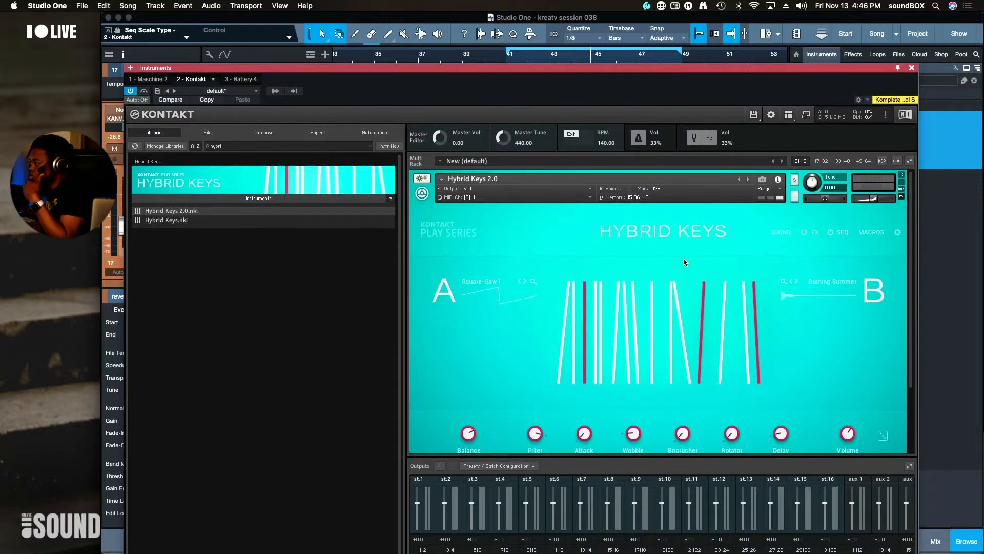
left_click(763, 180)
left_click(440, 194)
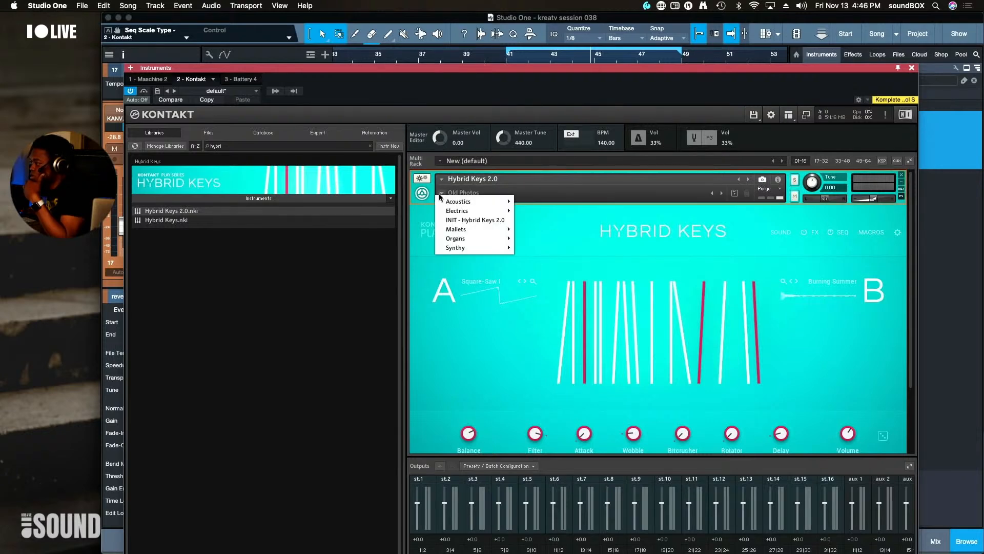
mouse_move(476, 232)
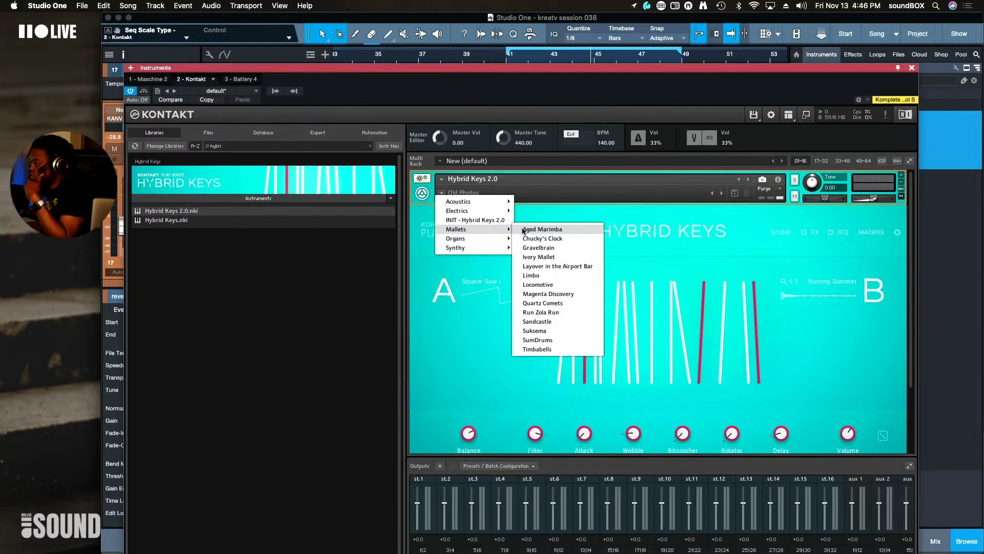
left_click(547, 285)
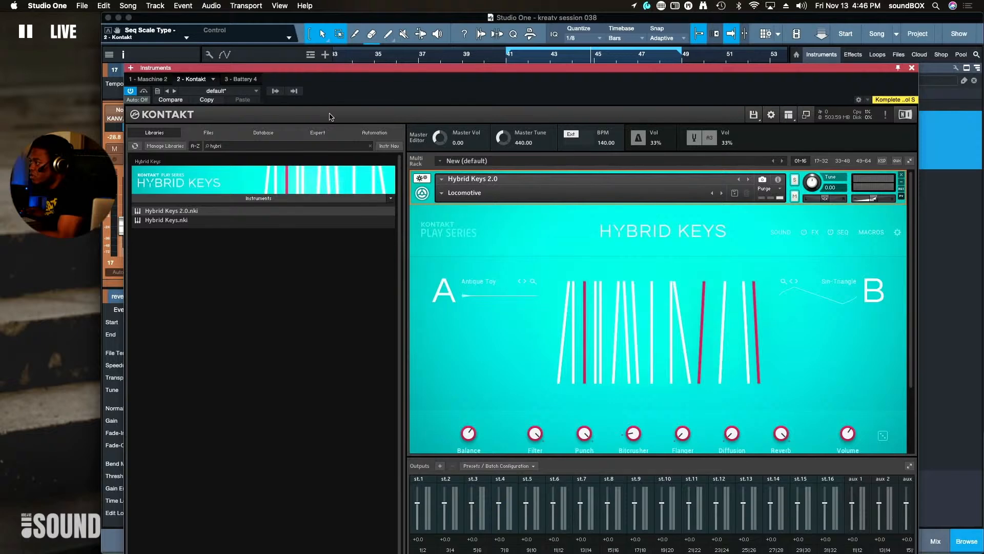
Select the Kontakt track and step forward through the Hybrid Keys 2.0 snapshots to Run Zola Run
double_click(428, 69)
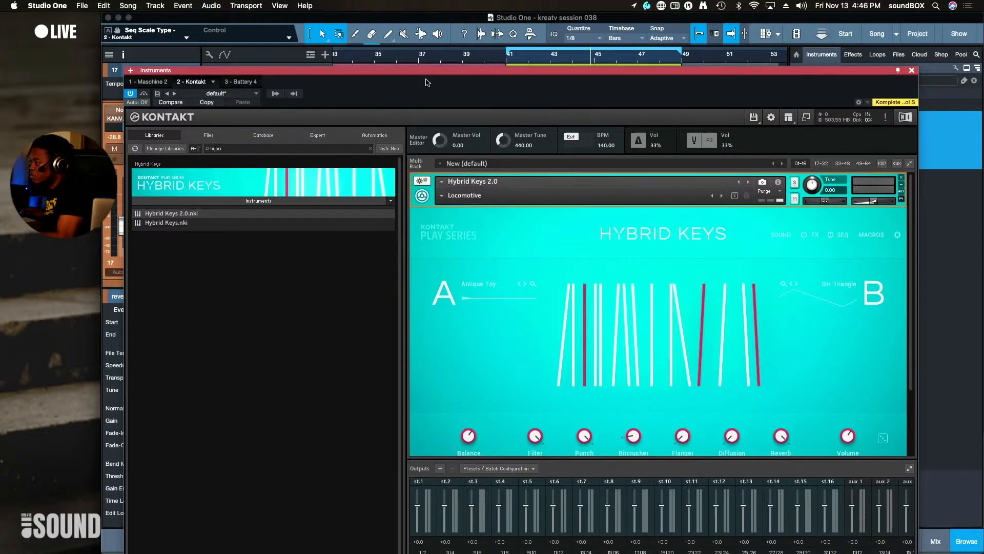
left_click(301, 152)
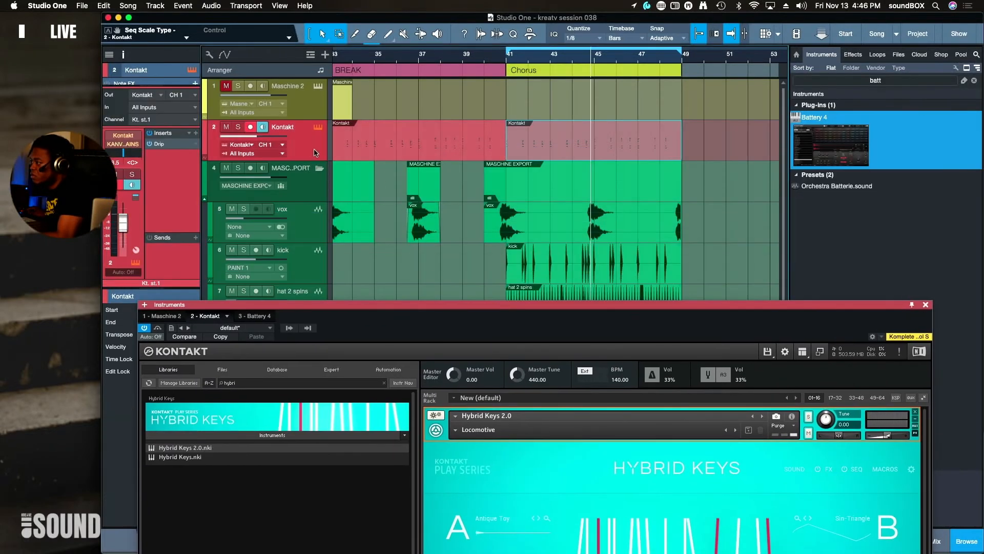
left_click_drag(481, 306, 485, 58)
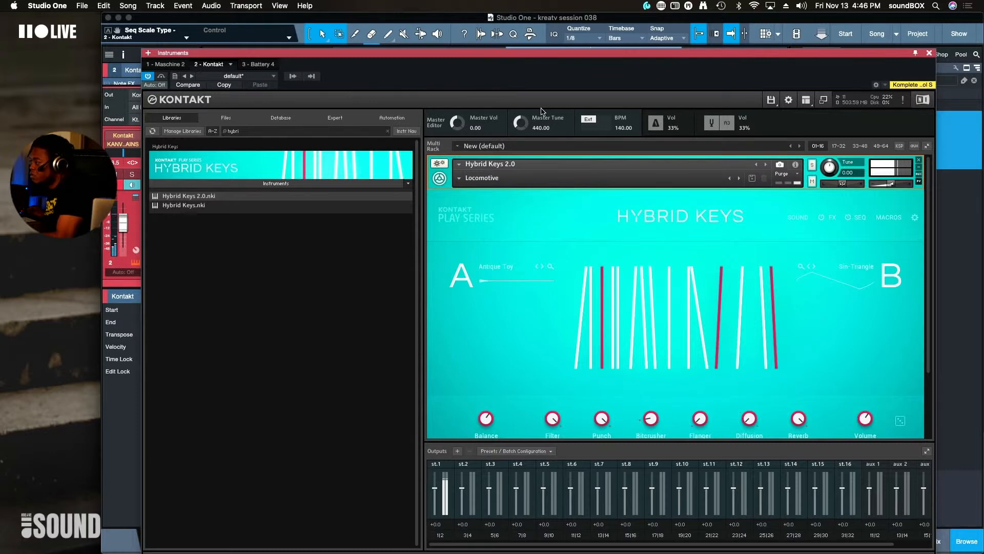
left_click(738, 179)
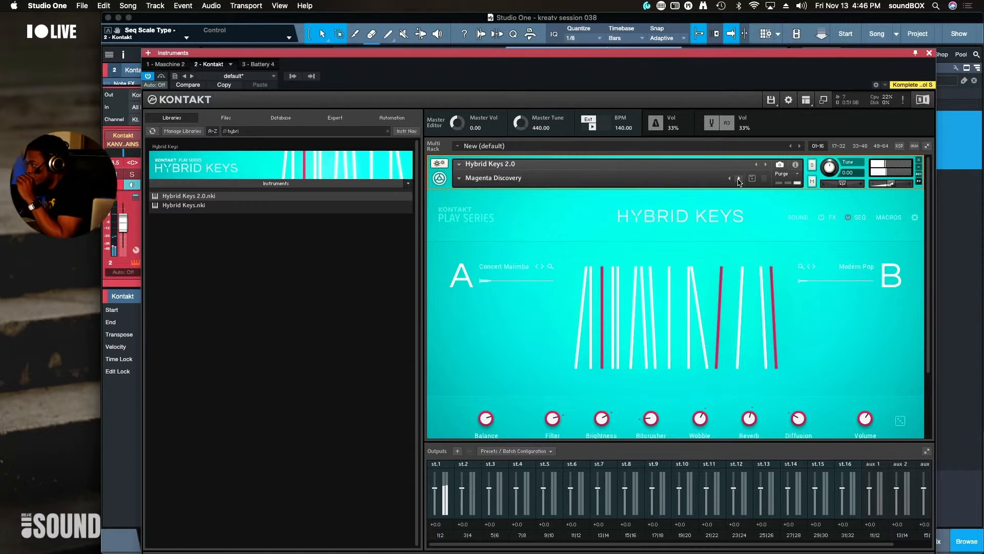
left_click(739, 179)
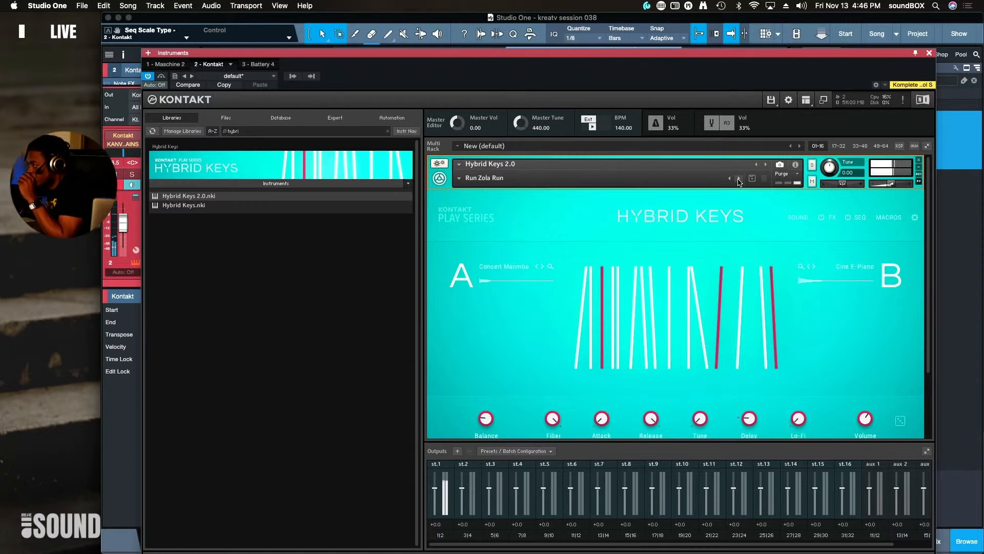
Audition the next Hybrid Keys 2.0 snapshots one by one, from Sandcastle through to Cheeky
left_click(739, 179)
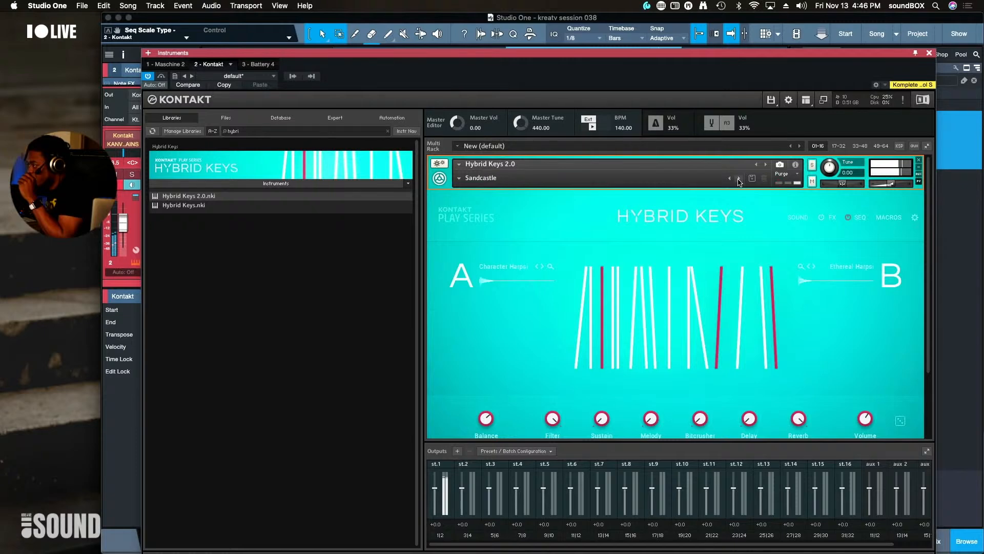
left_click(739, 179)
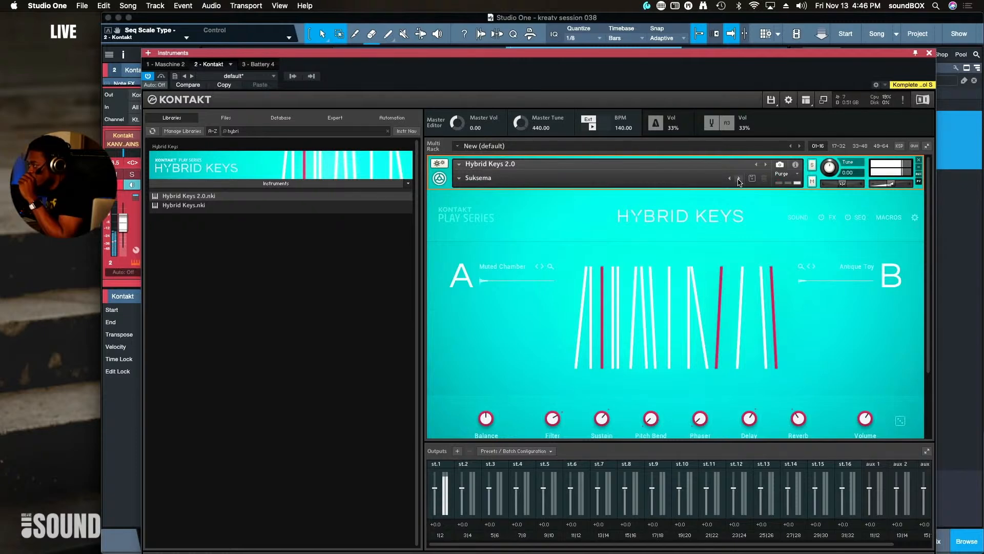
left_click(739, 179)
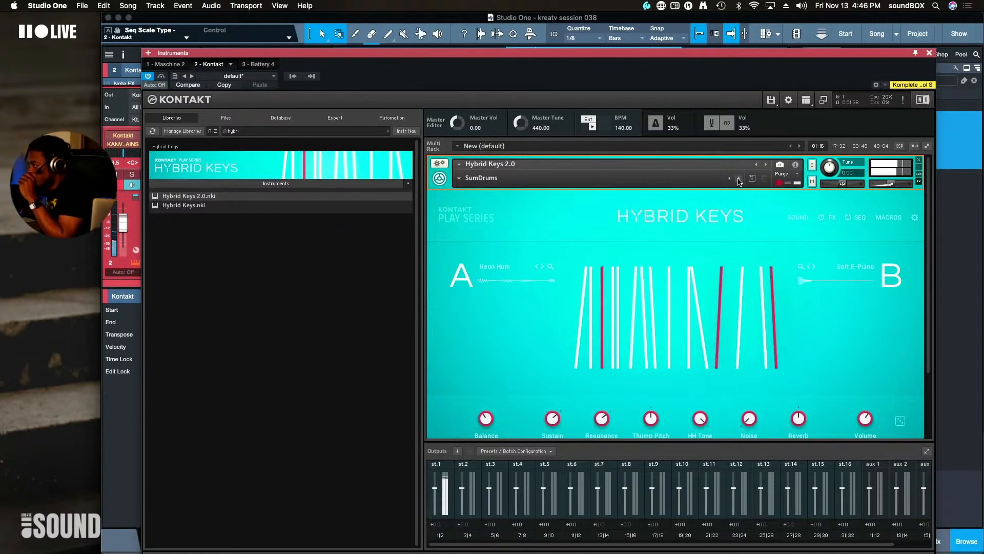
left_click(739, 179)
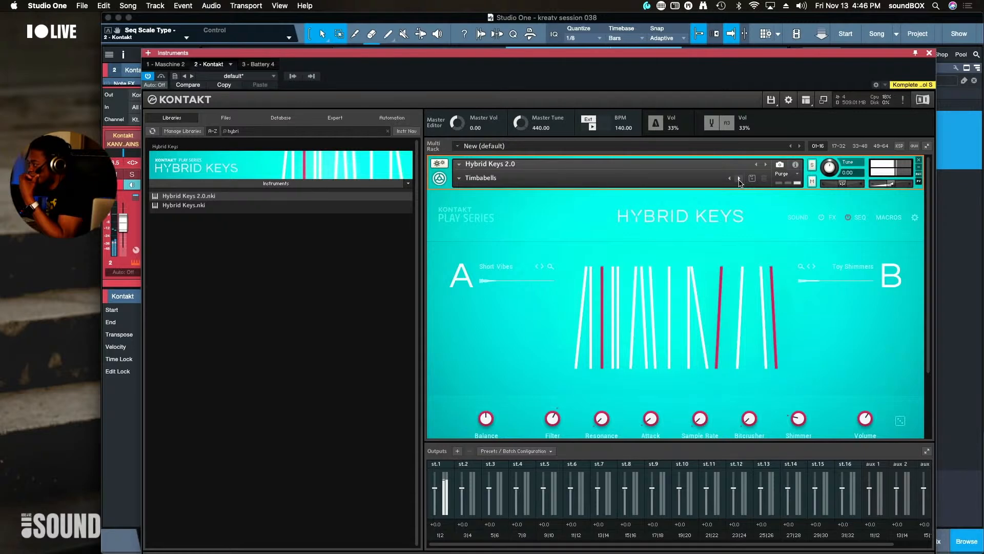
left_click(738, 180)
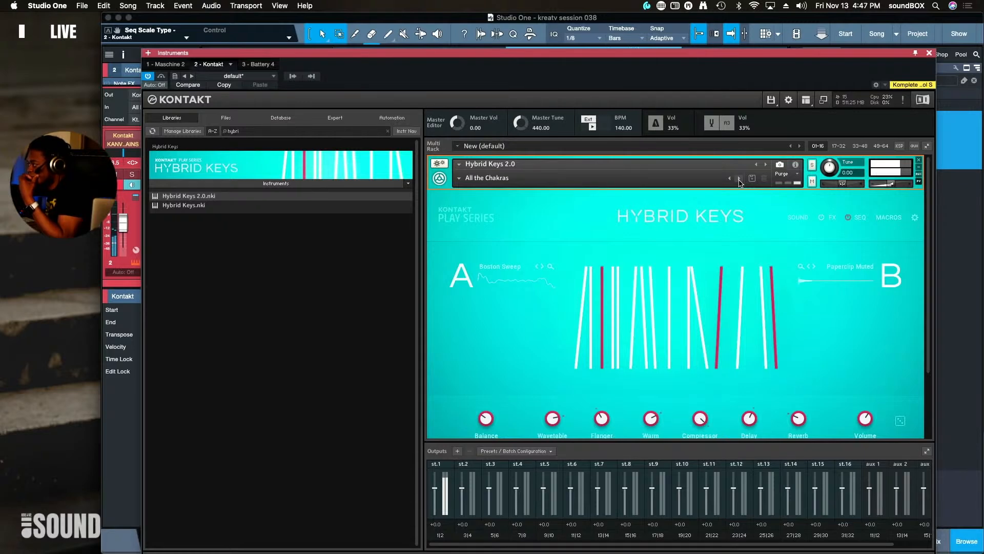
left_click(739, 179)
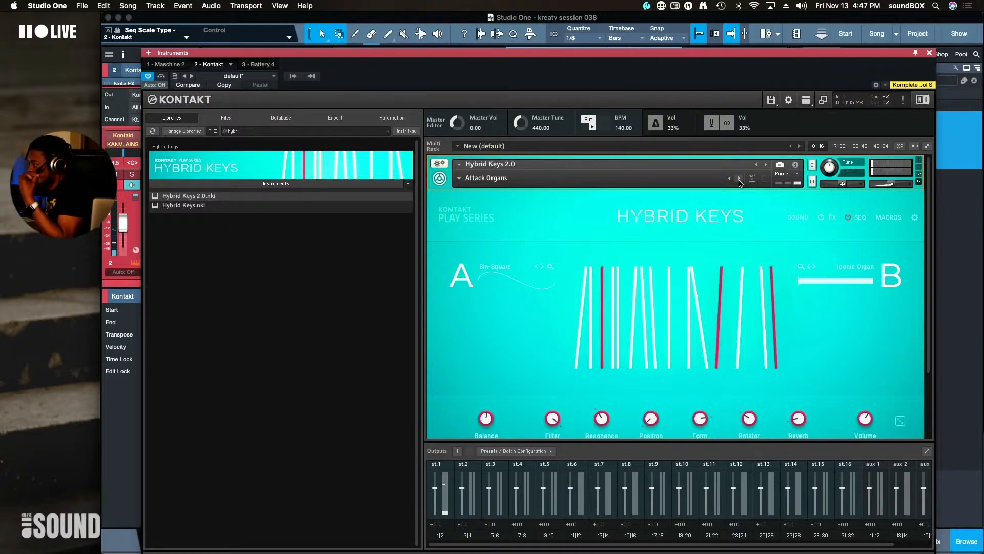
left_click(740, 180)
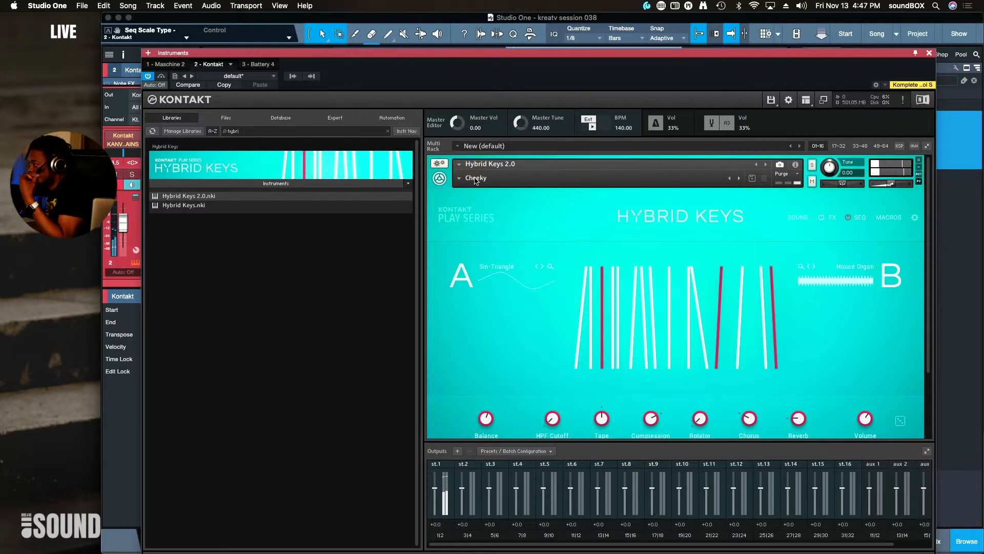
Load the Aged Marimba snapshot from the Mallets category and step forward through the following snapshots to Limbo
left_click(460, 179)
mouse_move(494, 214)
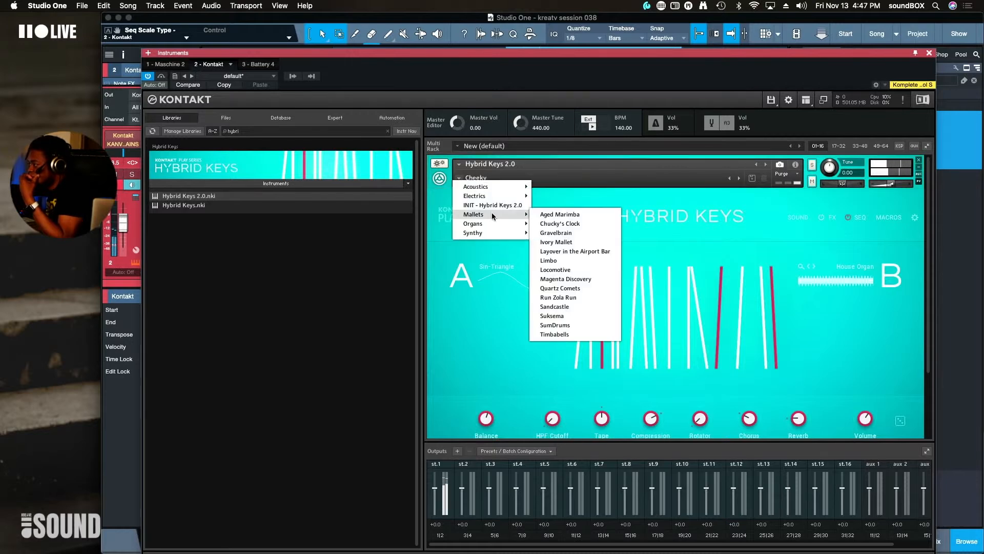
left_click(552, 218)
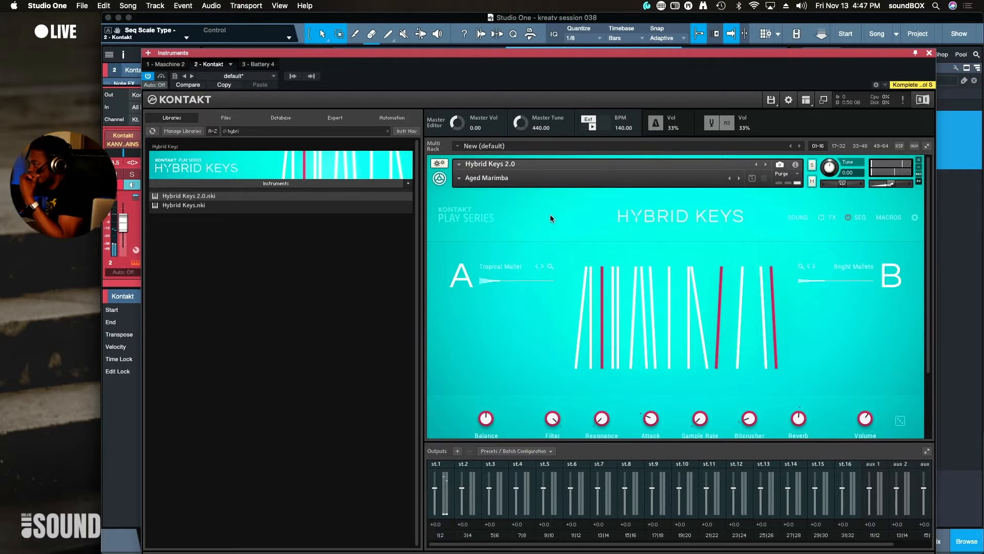
left_click(740, 178)
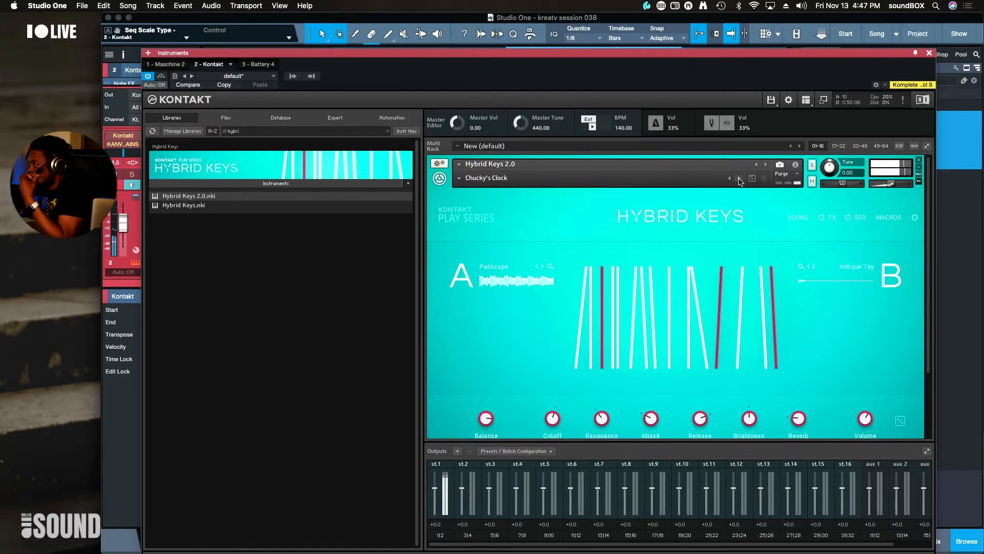
left_click(740, 178)
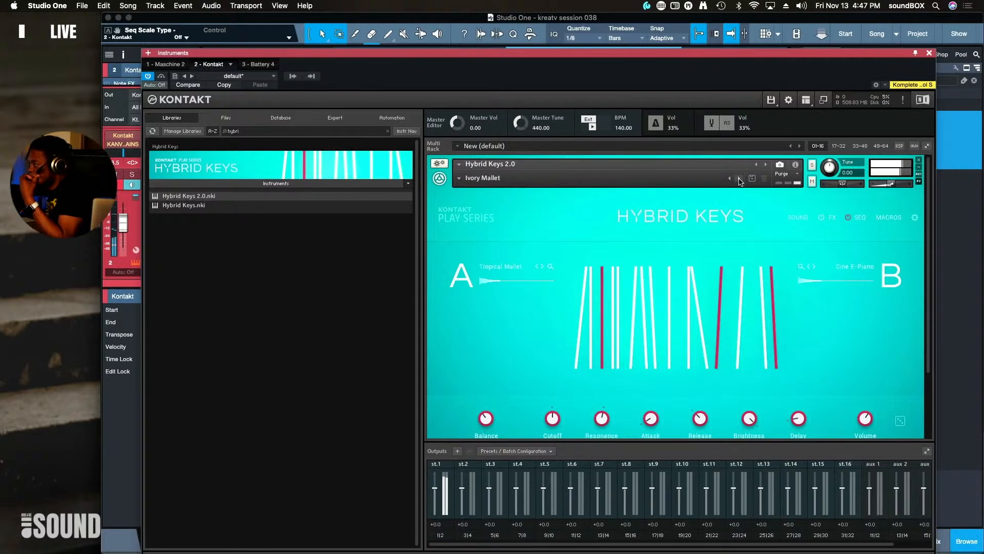
left_click(740, 178)
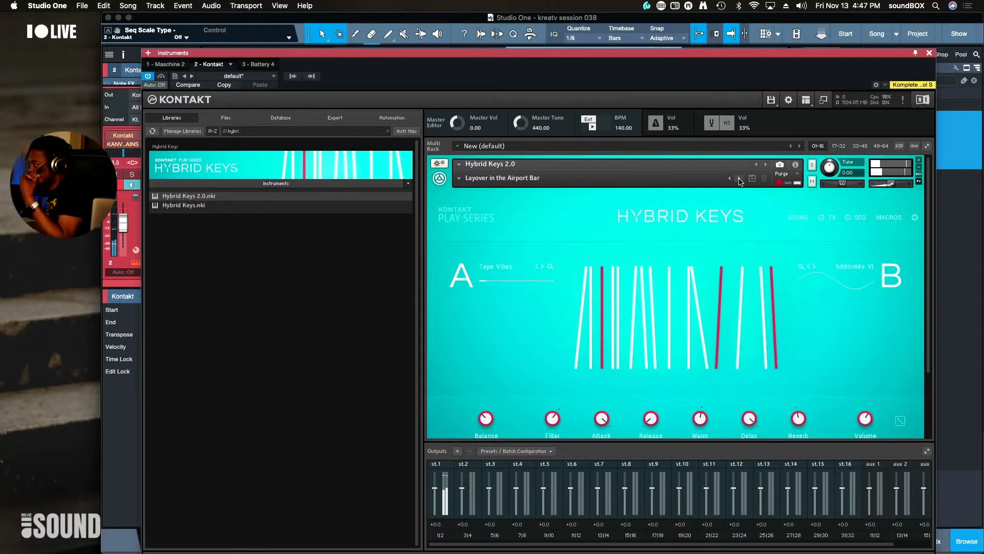
left_click(740, 179)
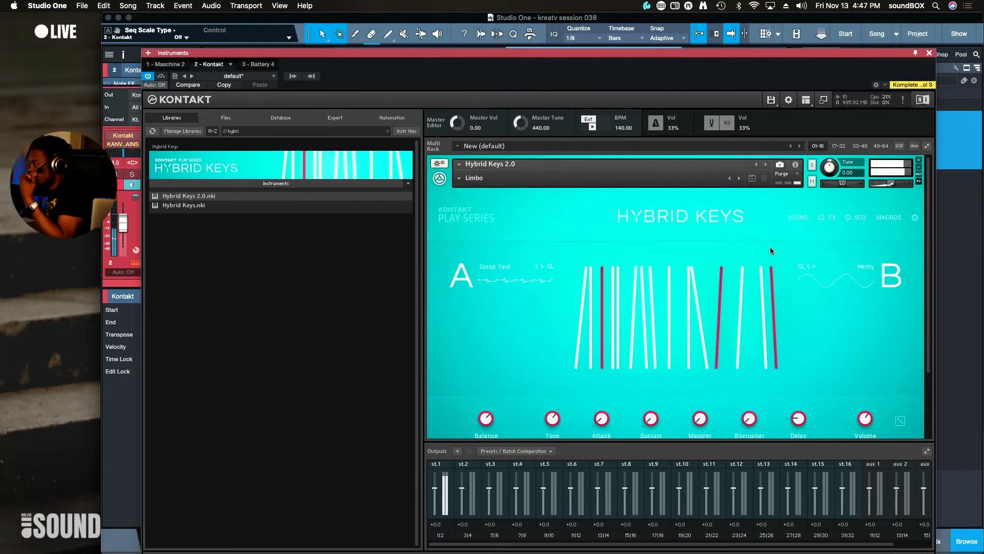
Adjust the Limbo macros: set Tone to 62.6 % and Balance to A 4 | 96 B, and lower the Delay
scroll(740, 261, "down", 3)
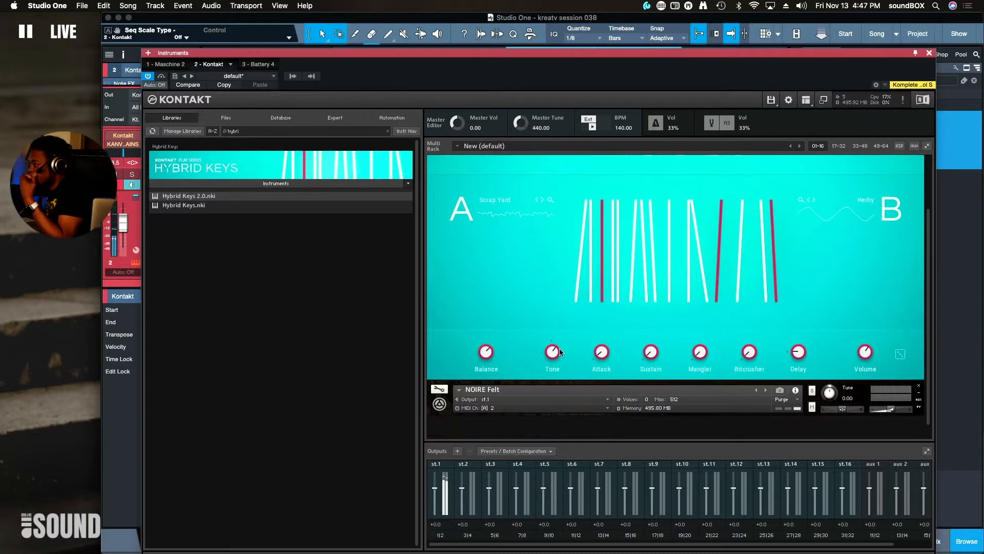
mouse_move(558, 354)
left_mouse_down()
mouse_move(555, 301)
mouse_move(572, 393)
mouse_move(572, 358)
left_mouse_up()
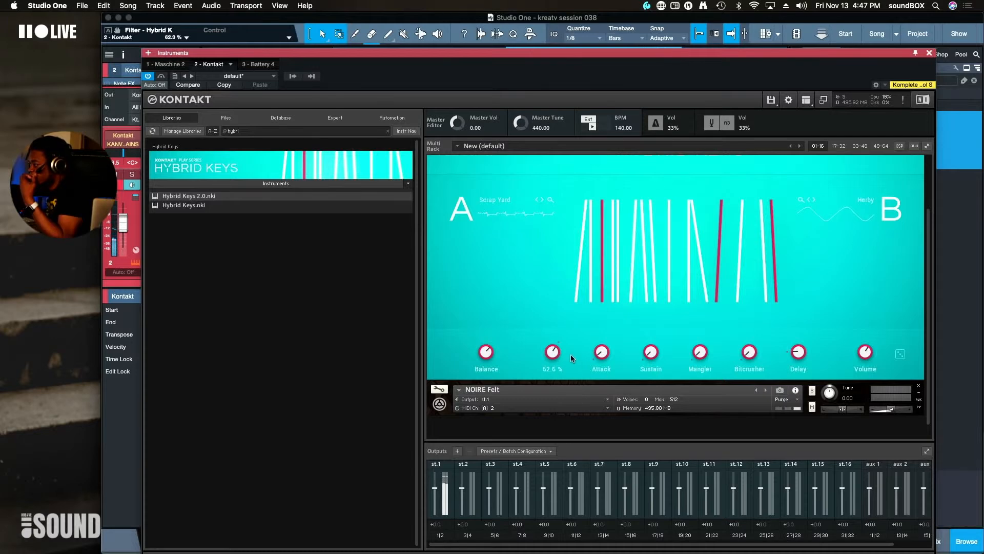
left_click(487, 362)
left_click_drag(488, 395, 485, 311)
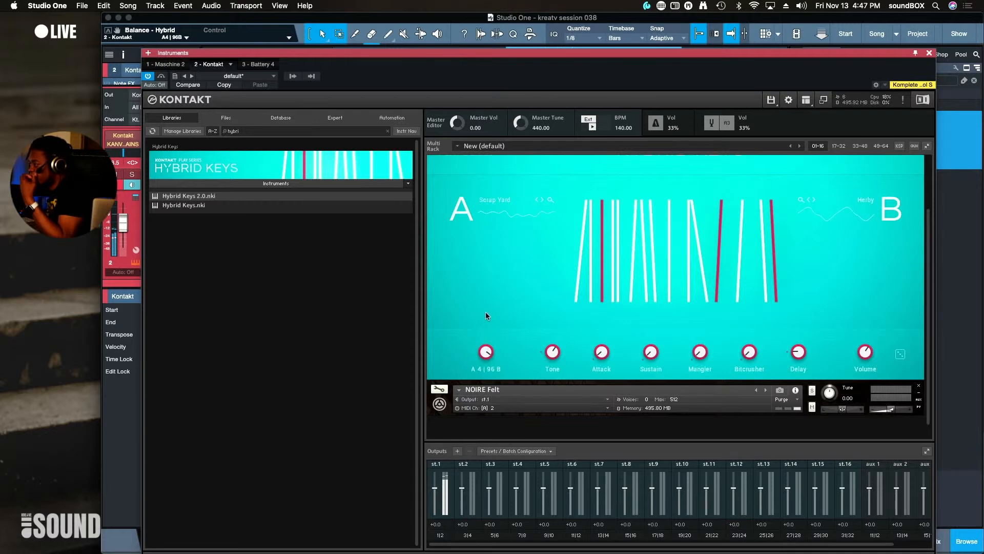
left_click_drag(797, 354, 796, 360)
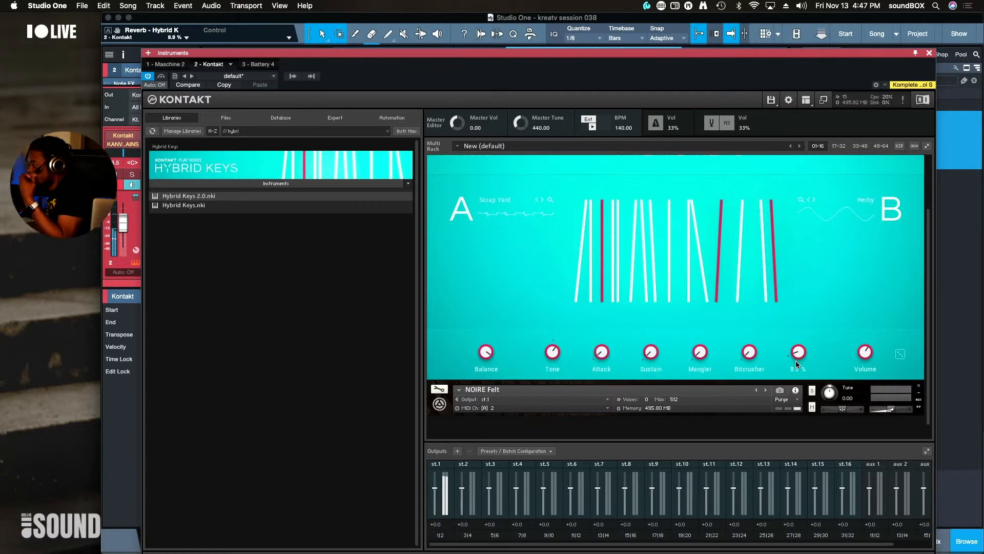
left_click(797, 359)
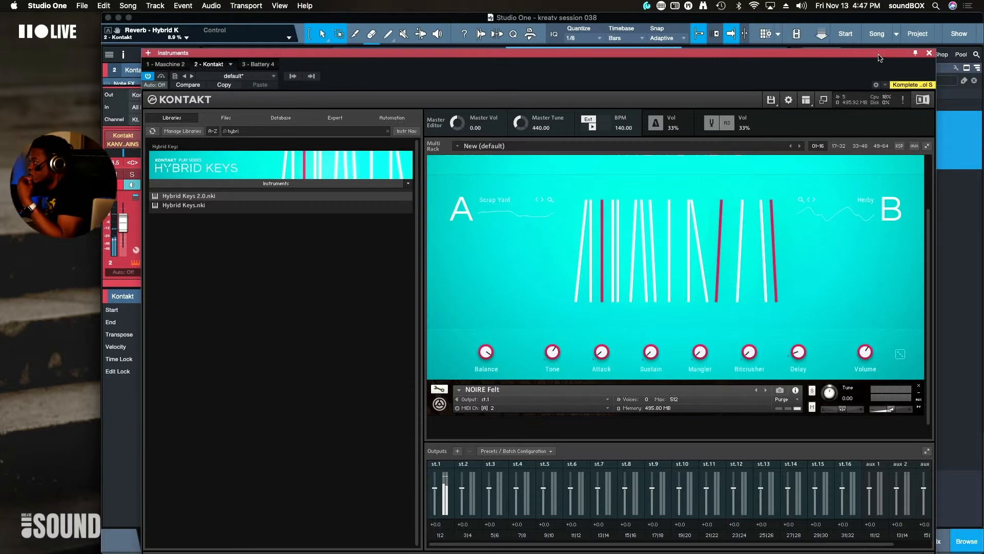
Collapse the Hybrid Keys 2.0 interface in the multi rack so that only its header is shown
scroll(826, 253, "down", 1)
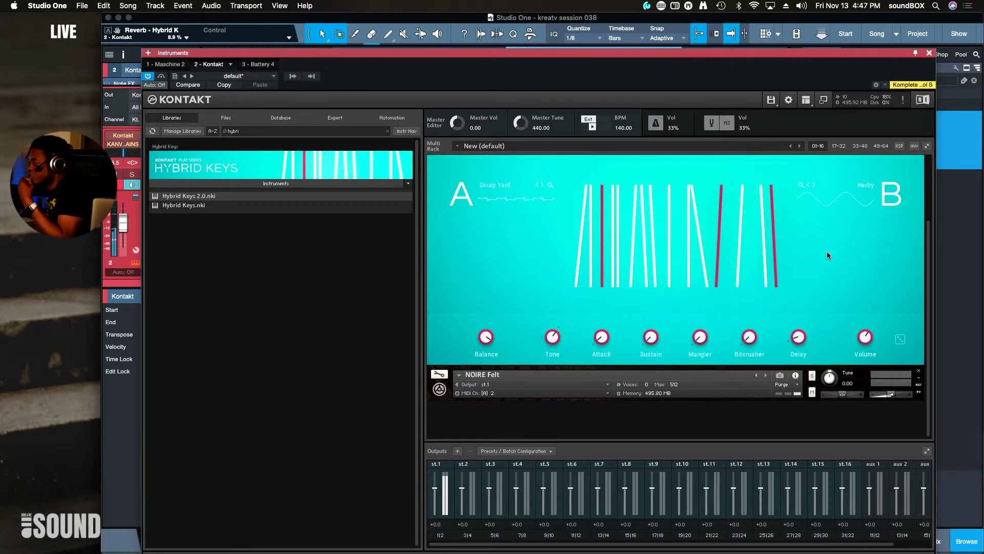
scroll(862, 236, "up", 3)
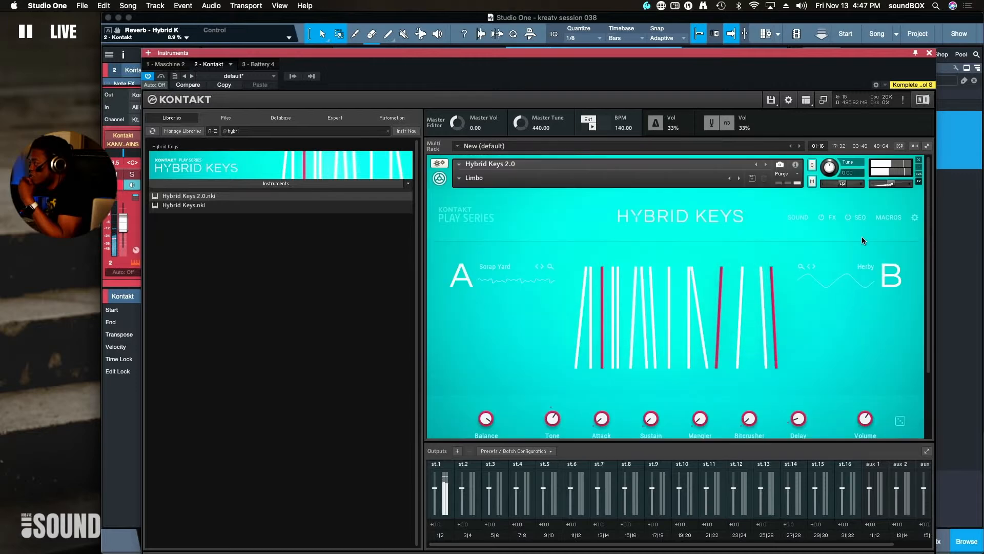
left_click(436, 181)
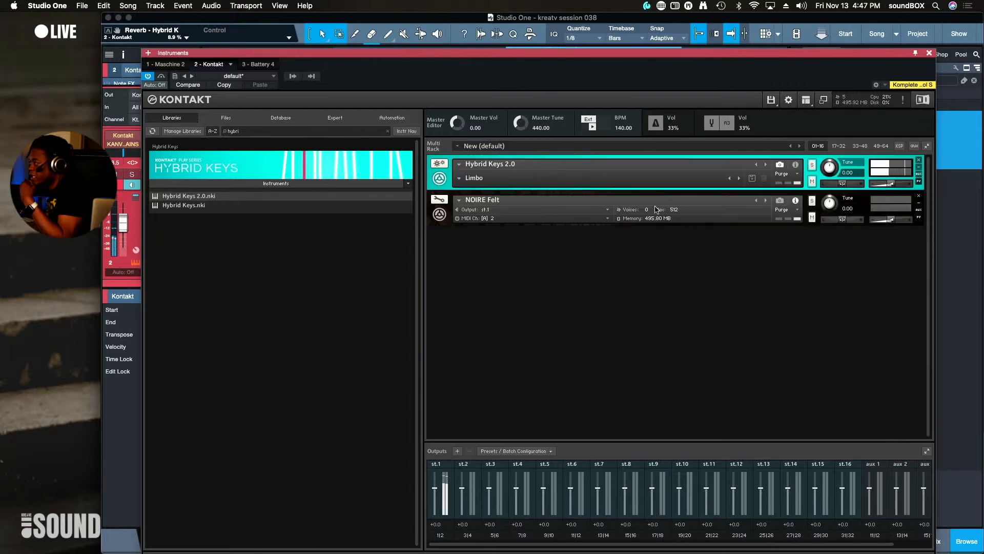
left_click_drag(879, 191, 882, 193)
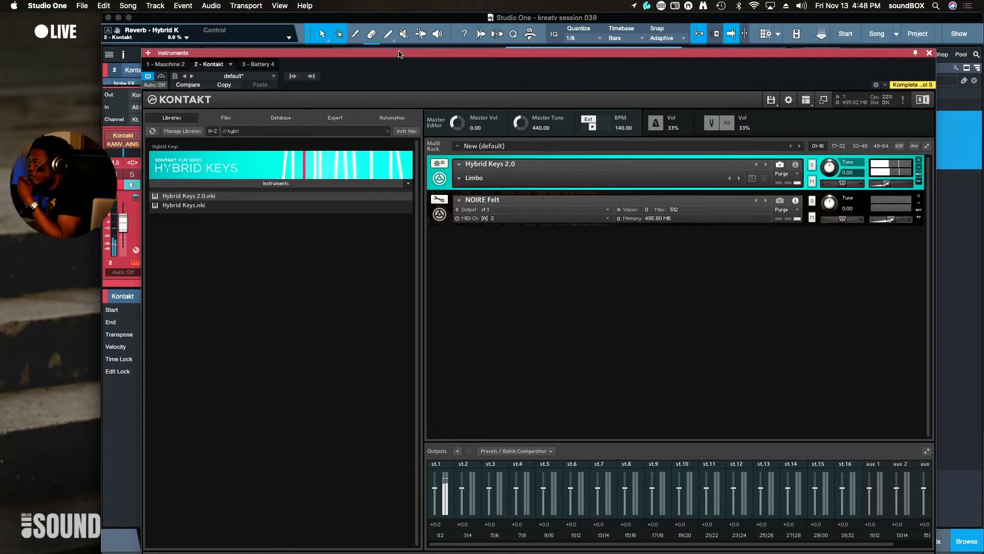
Duplicate the Kontakt track without its events and set the duplicate's instrument channel to CH 2
left_click_drag(401, 54, 422, 310)
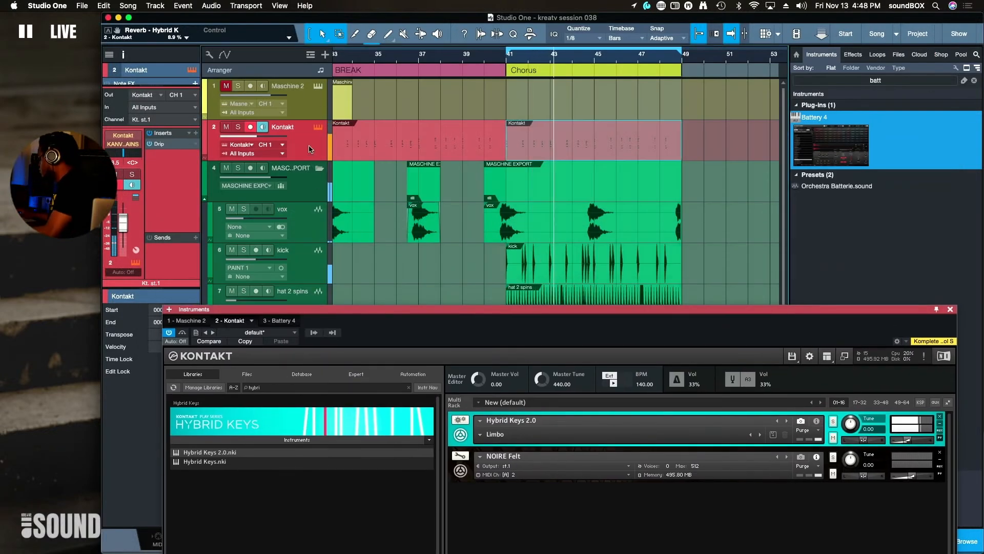
key("shift+d")
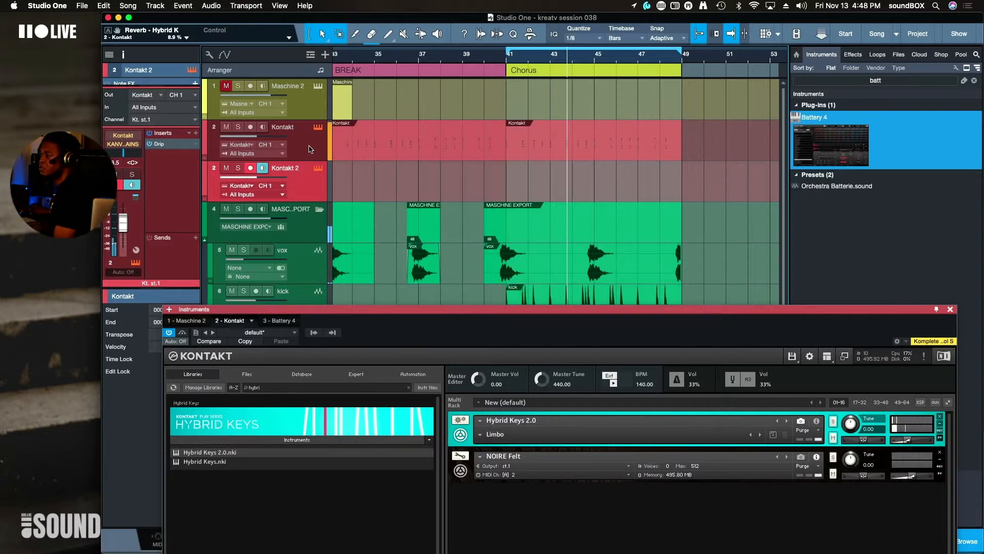
left_click(269, 186)
left_click(274, 208)
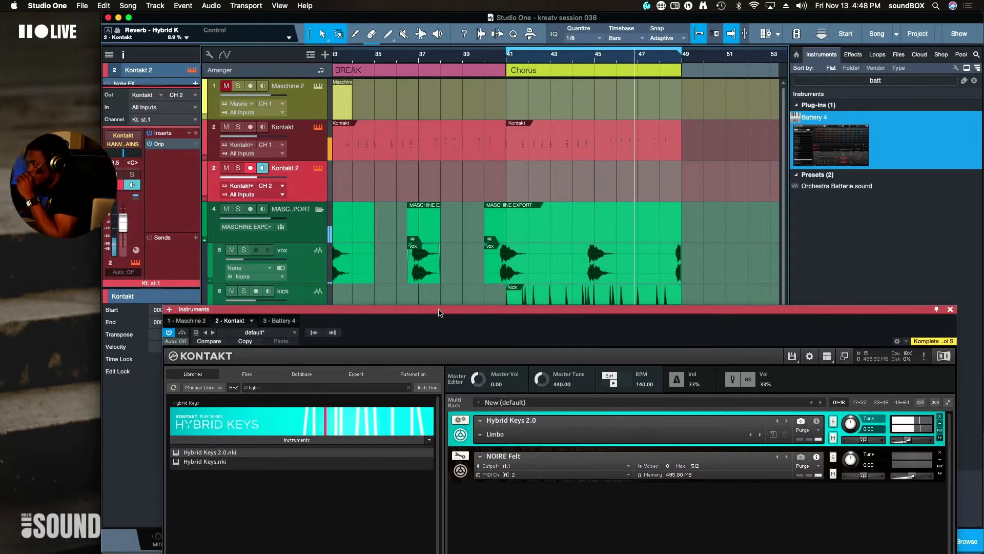
Route the output of NOIRE Felt to st.2 and activate the Kt. st.2 output channel for the Kontakt instrument
left_click_drag(472, 309, 436, 125)
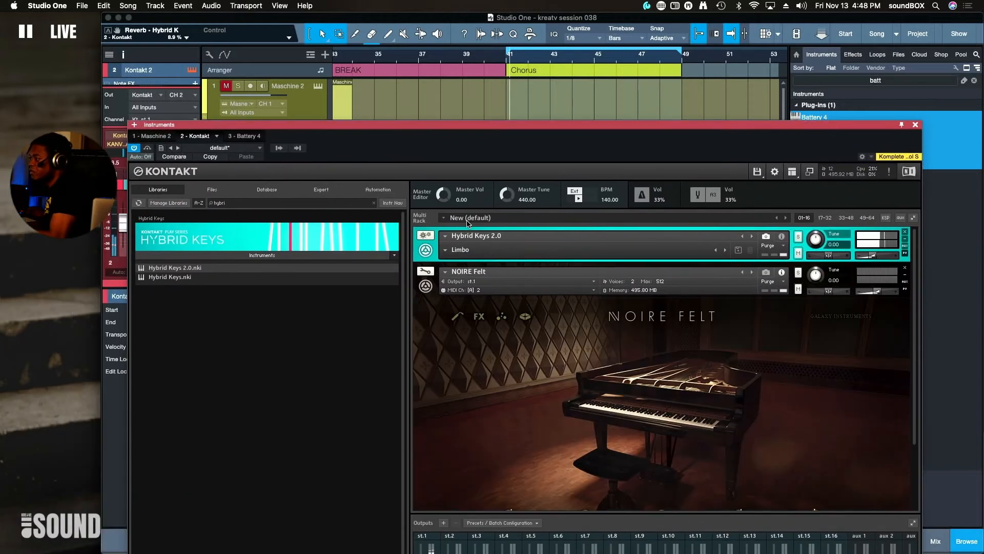
left_click_drag(405, 133, 386, 222)
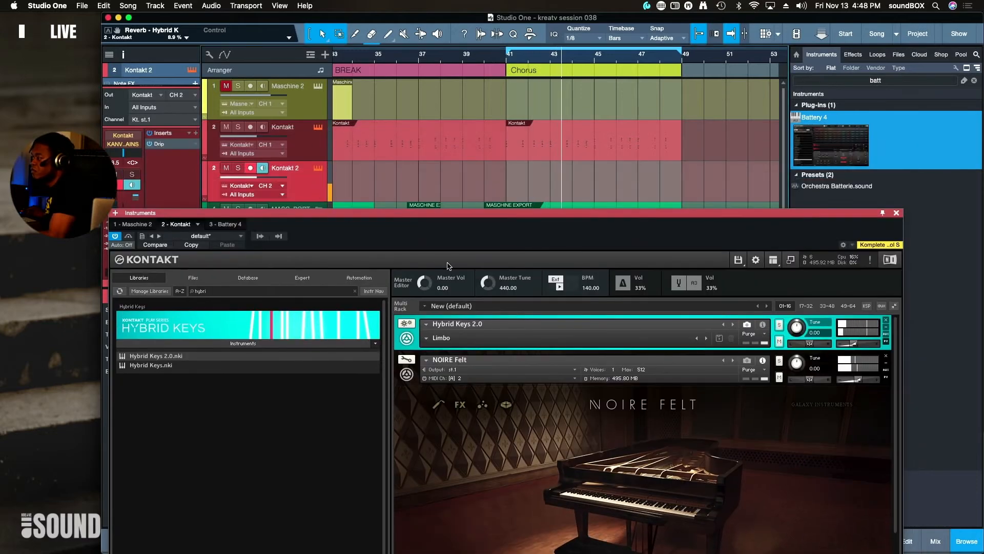
left_click_drag(416, 213, 422, 17)
left_click(470, 175)
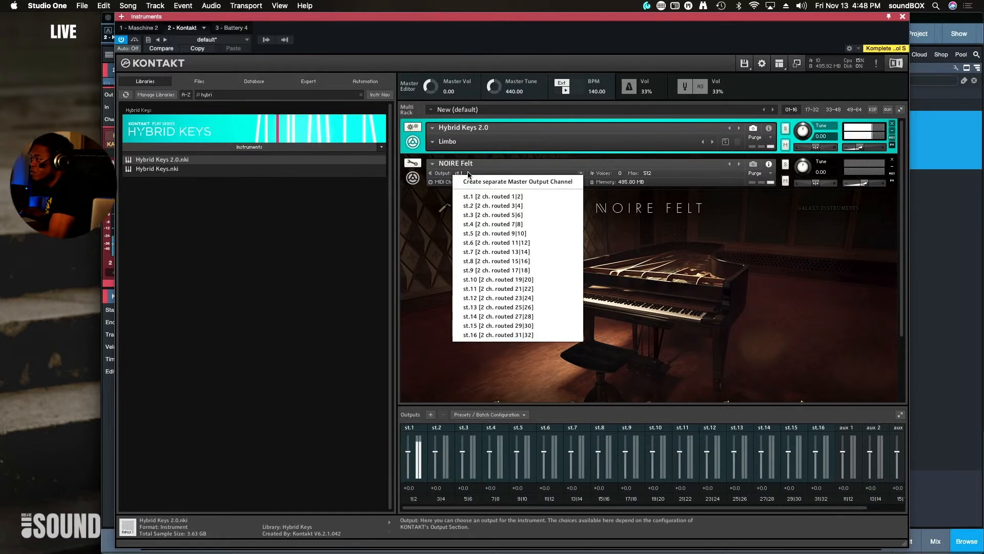
left_click(474, 206)
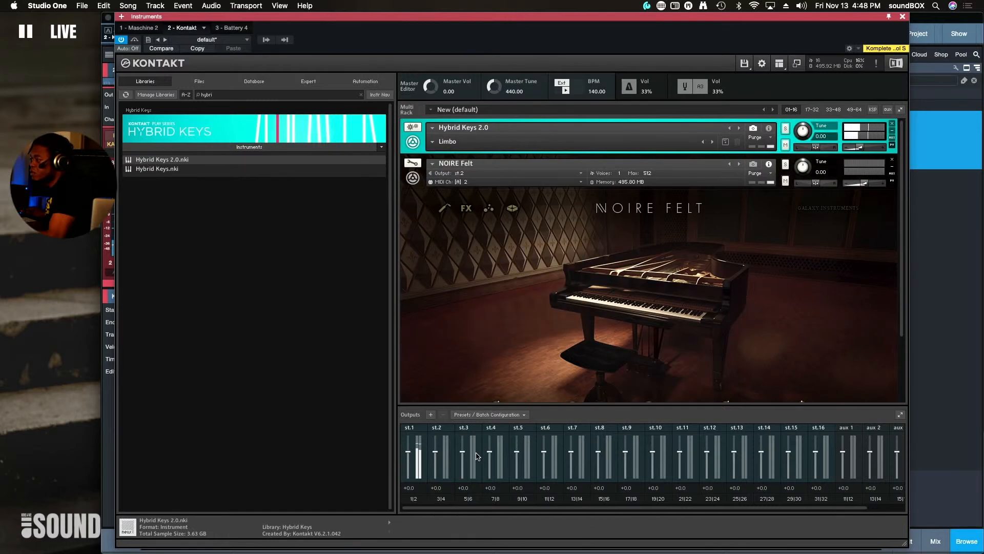
left_click(267, 41)
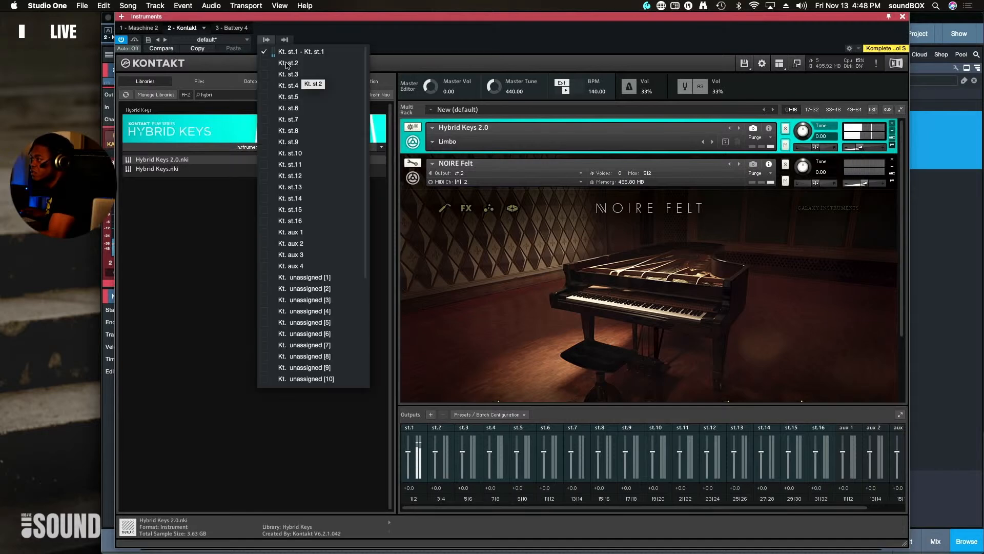
left_click(267, 65)
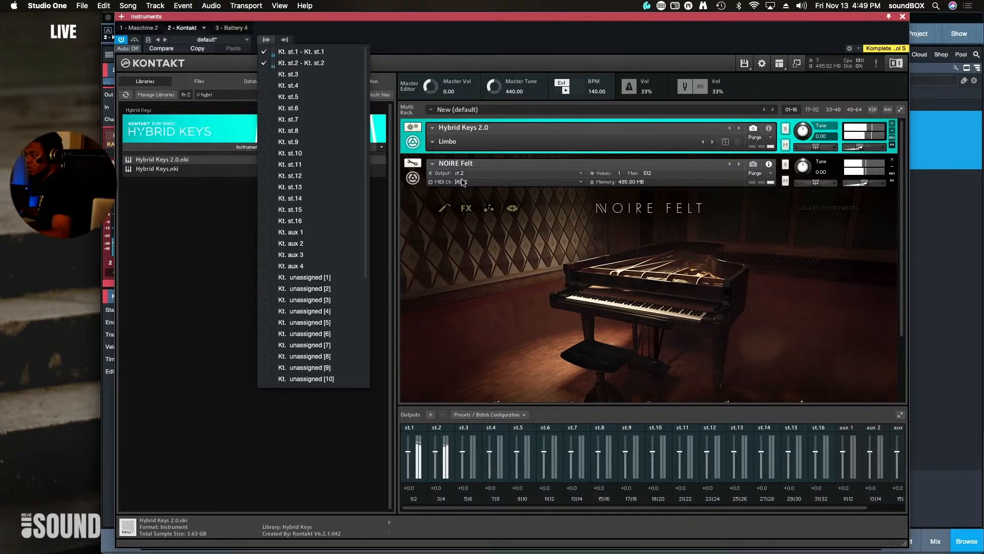
Switch the NOIRE Felt header to snapshot view and load the All Noises On snapshot from the Vintage category
left_click(755, 166)
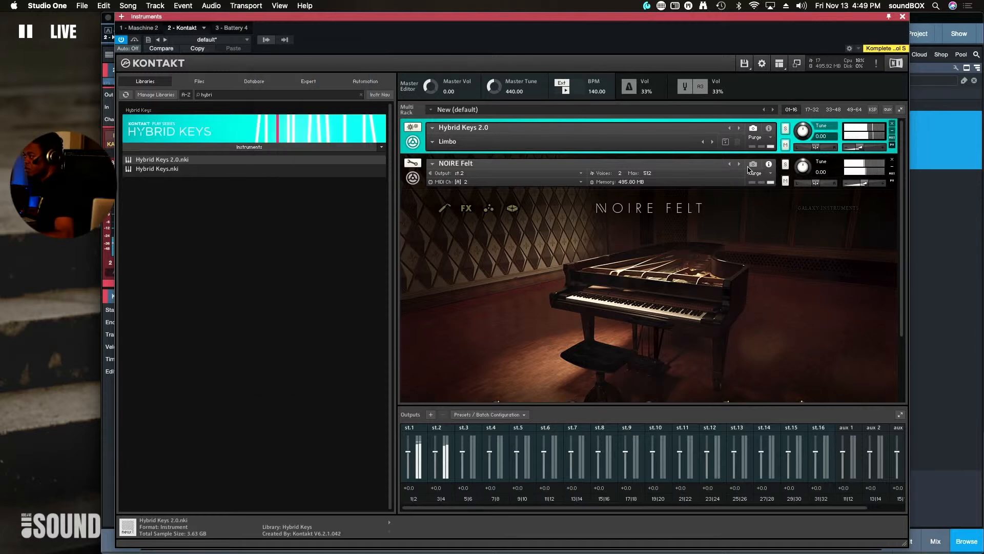
left_click(753, 165)
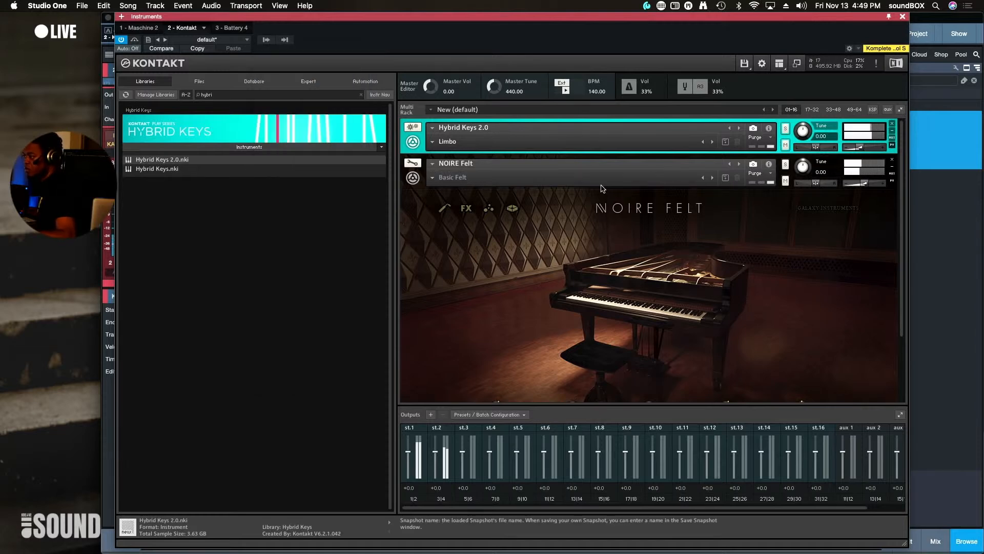
left_click(434, 176)
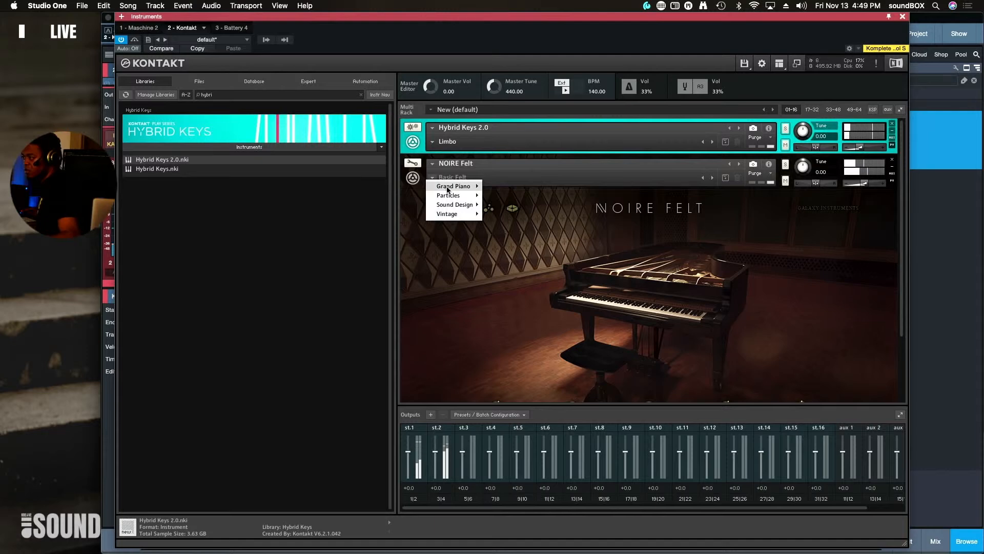
mouse_move(456, 190)
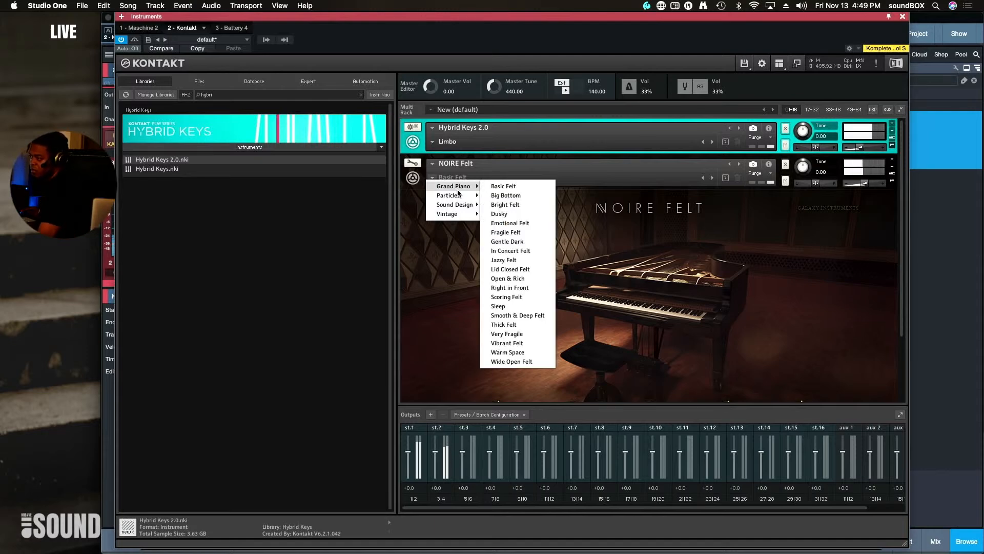
mouse_move(460, 214)
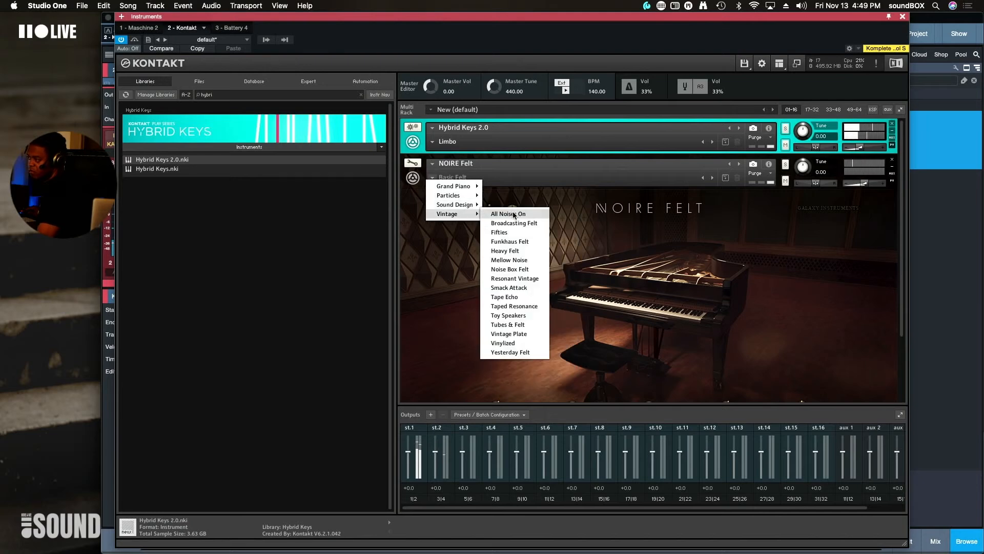
left_click(514, 215)
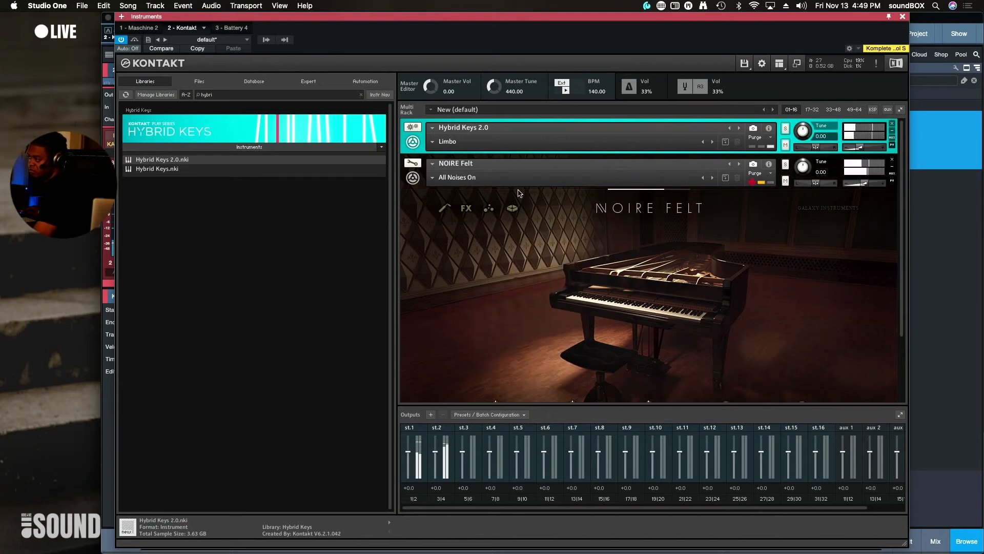
Audition the following Vintage snapshots of NOIRE Felt one by one, from Broadcasting Felt through to Mellow Noise
left_click(712, 178)
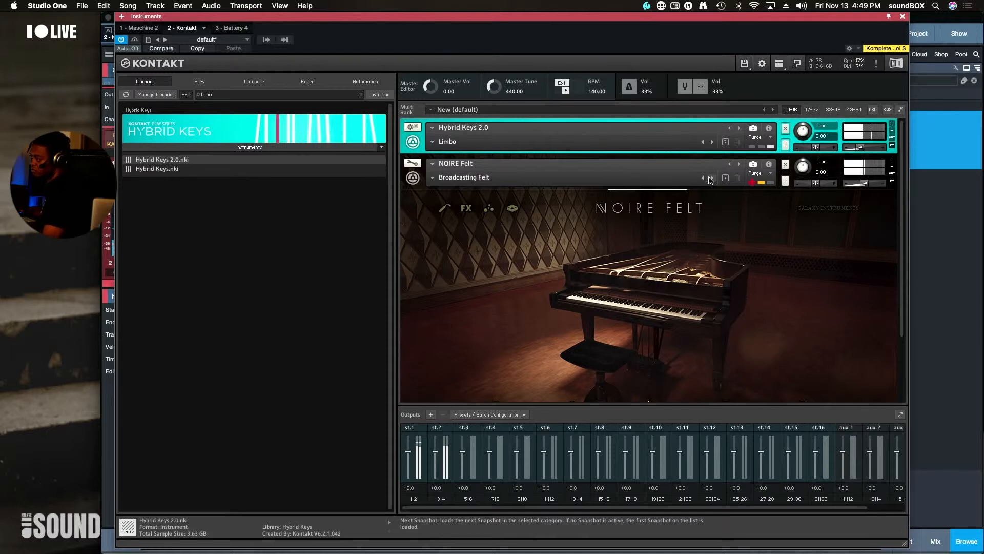
left_click(711, 177)
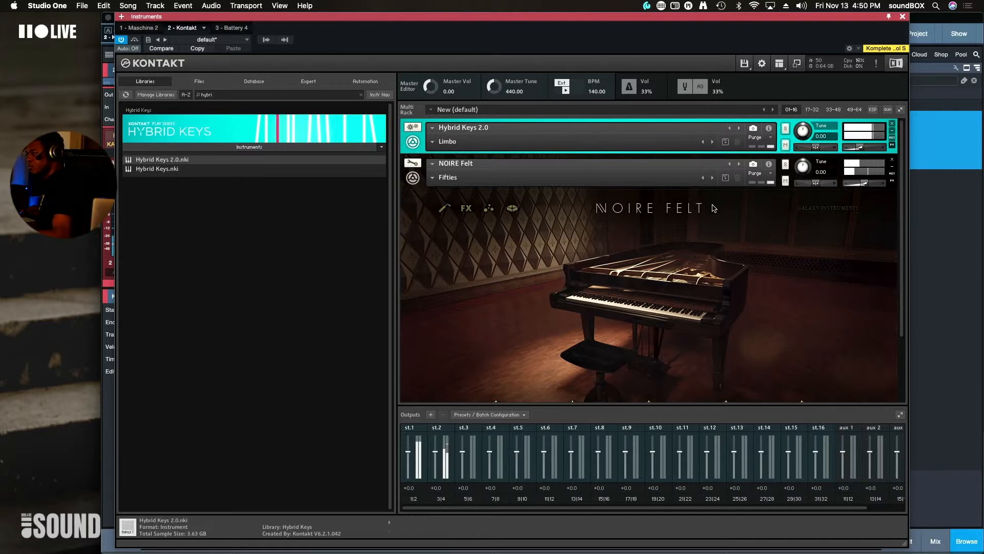
left_click(713, 178)
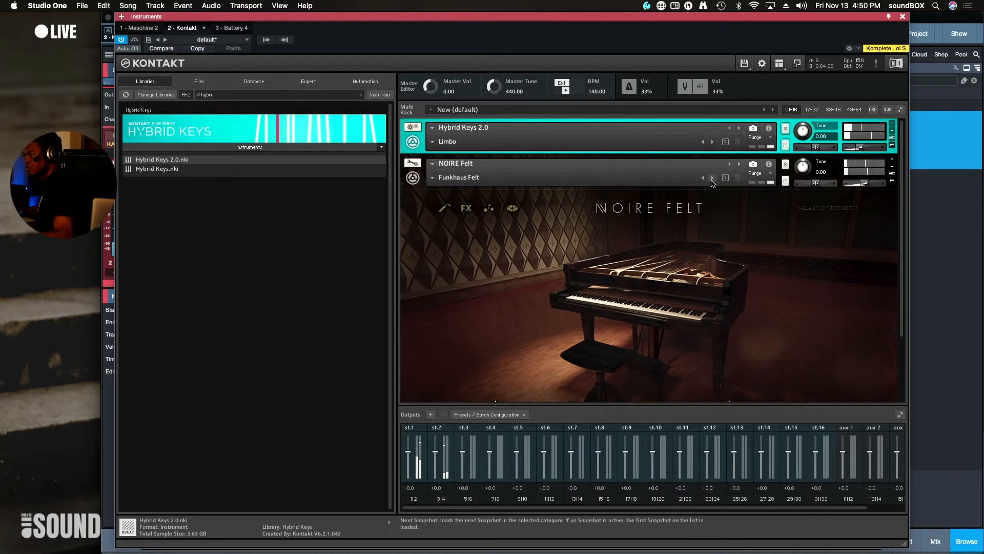
left_click(712, 178)
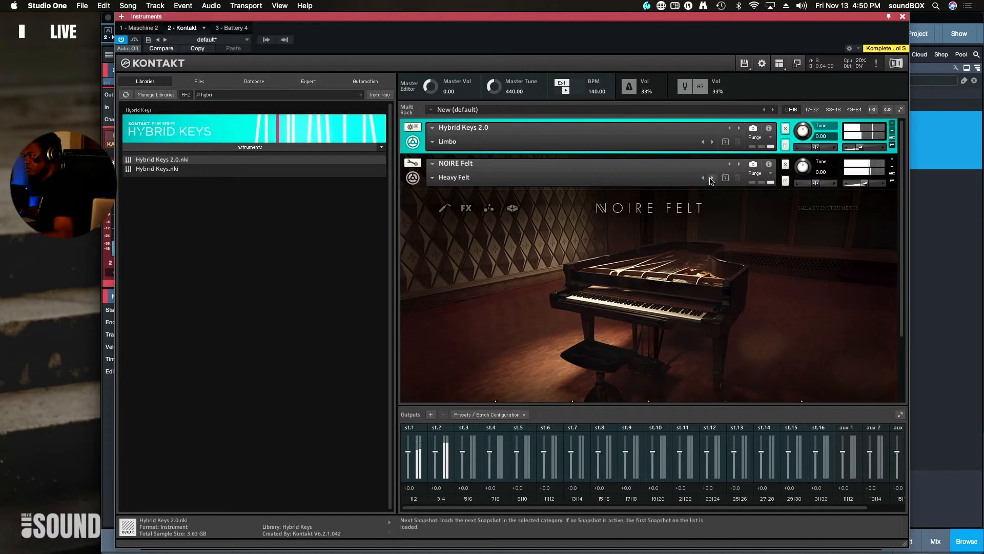
left_click(712, 179)
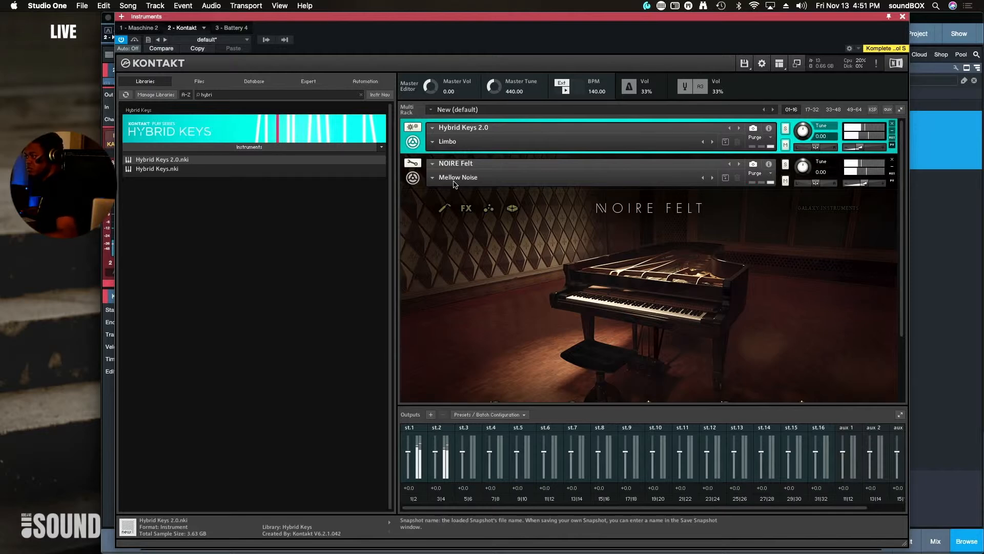
Try the Deep Dive and Down Low snapshots from the Particles category on NOIRE Felt
left_click(433, 178)
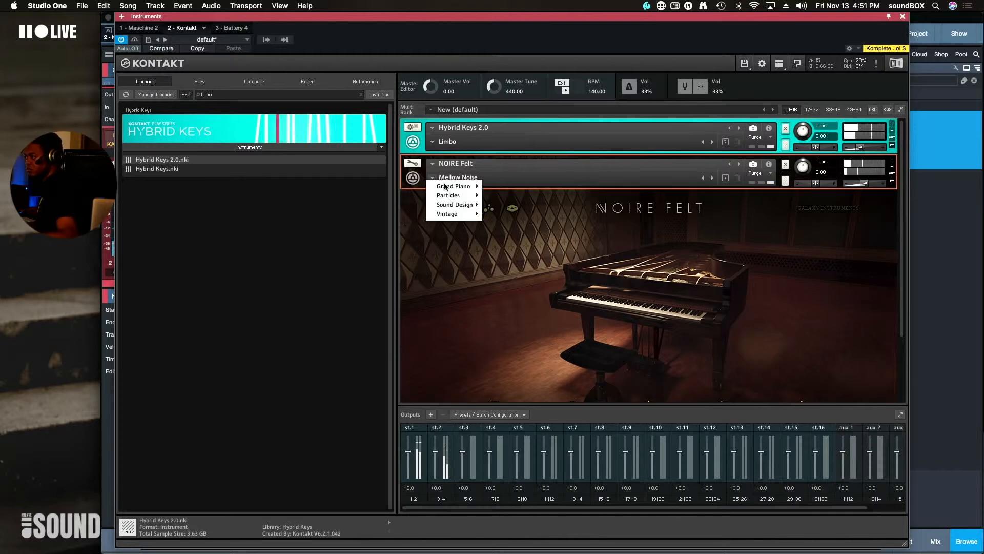
mouse_move(452, 195)
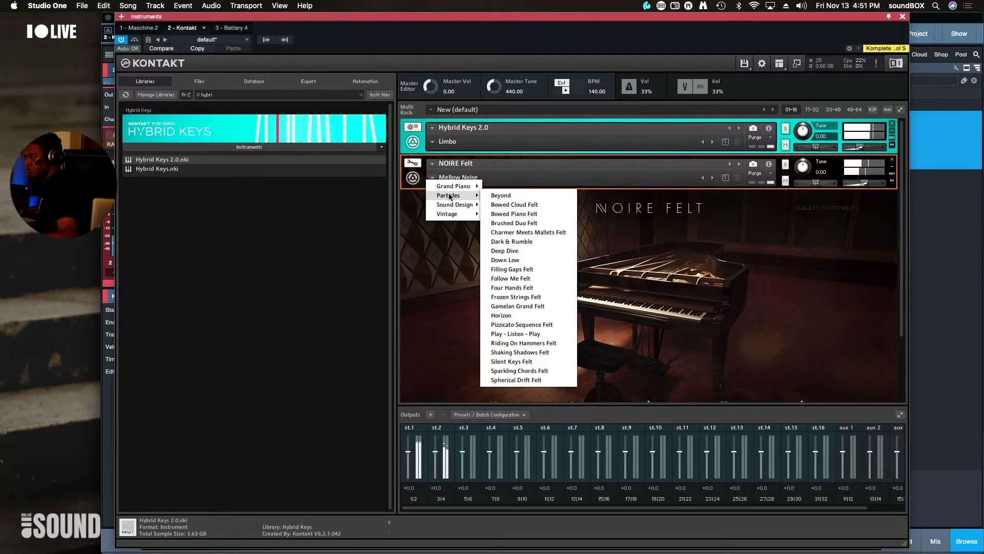
left_click(526, 251)
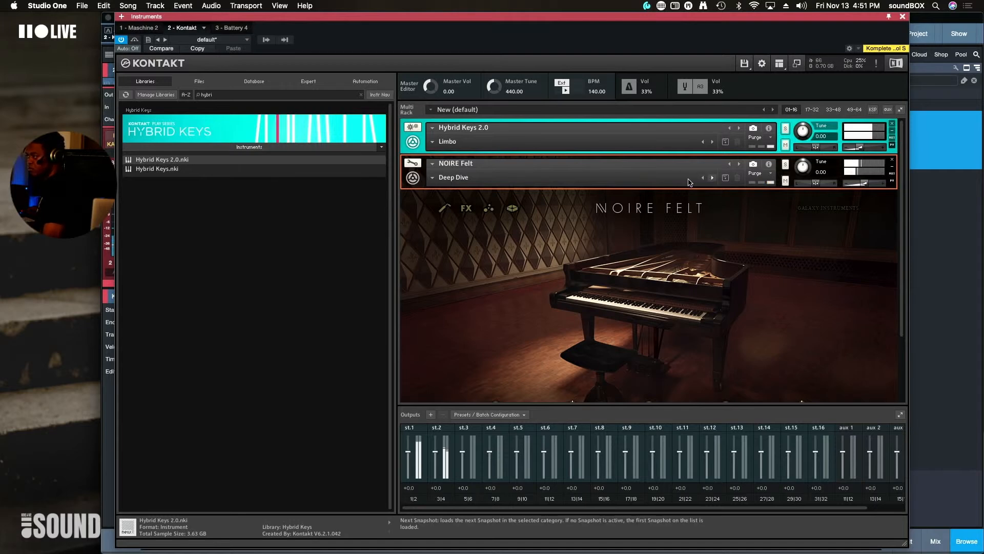
left_click(712, 178)
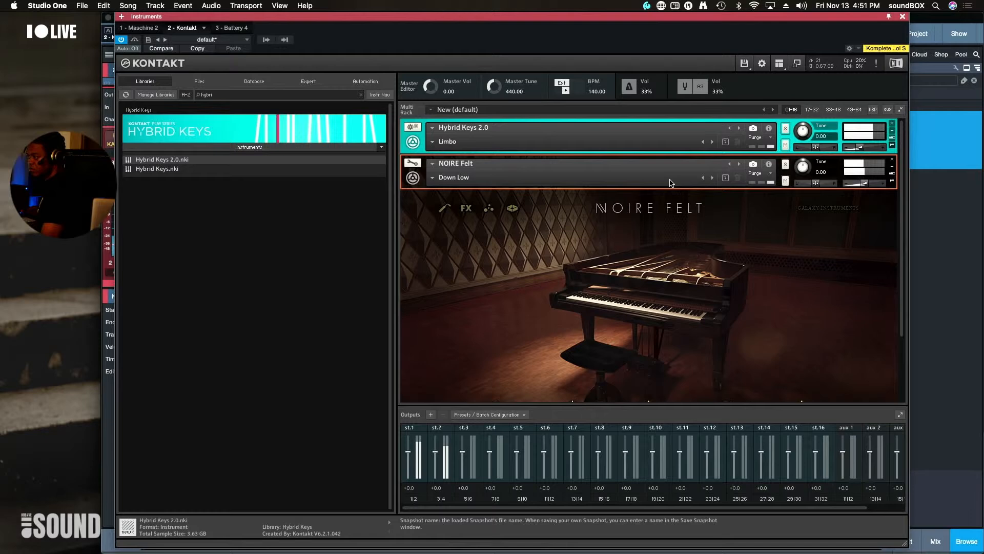
Audition Fragile Felt from the Grand Piano snapshots, settle on Gentle Dark for NOIRE Felt, and close the instrument window
left_click(433, 178)
mouse_move(484, 185)
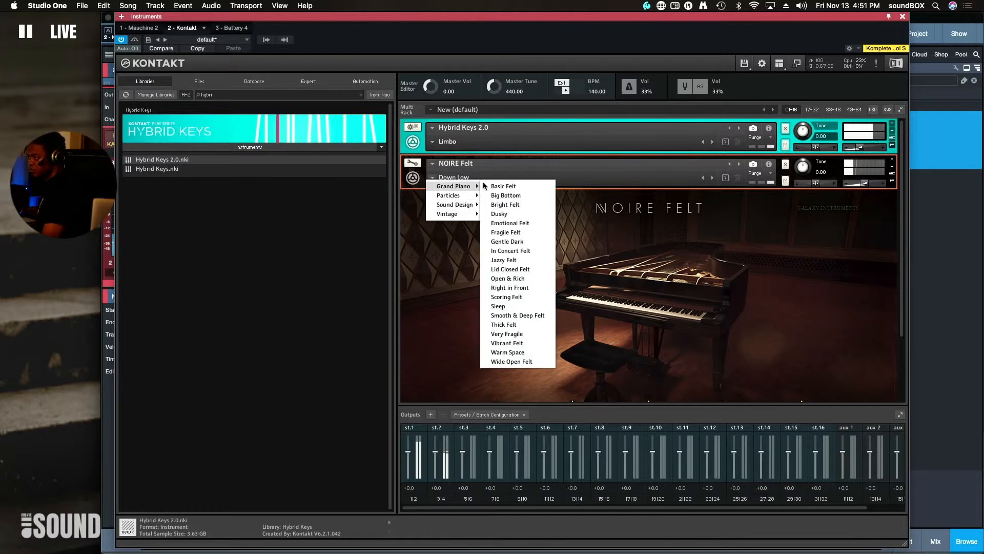
left_click(509, 233)
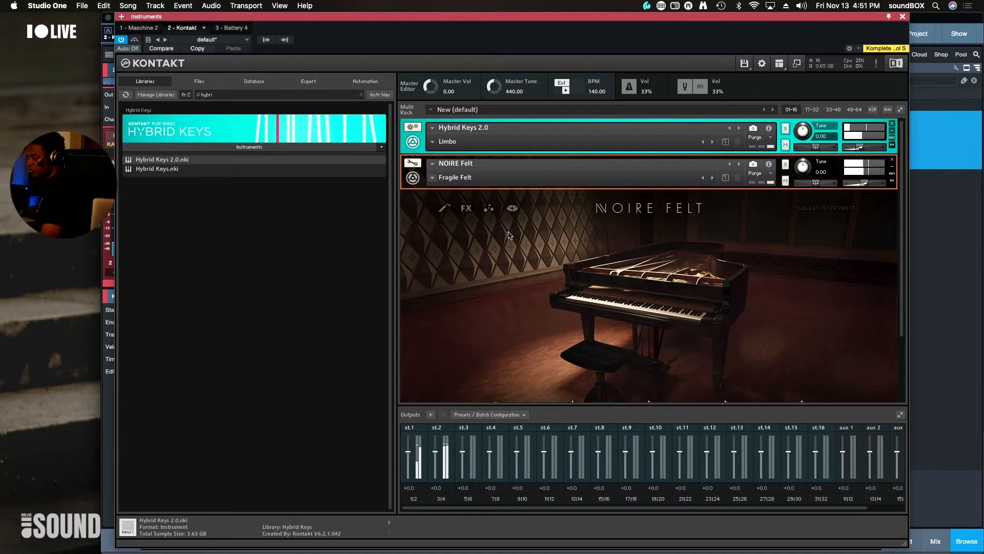
left_click(713, 179)
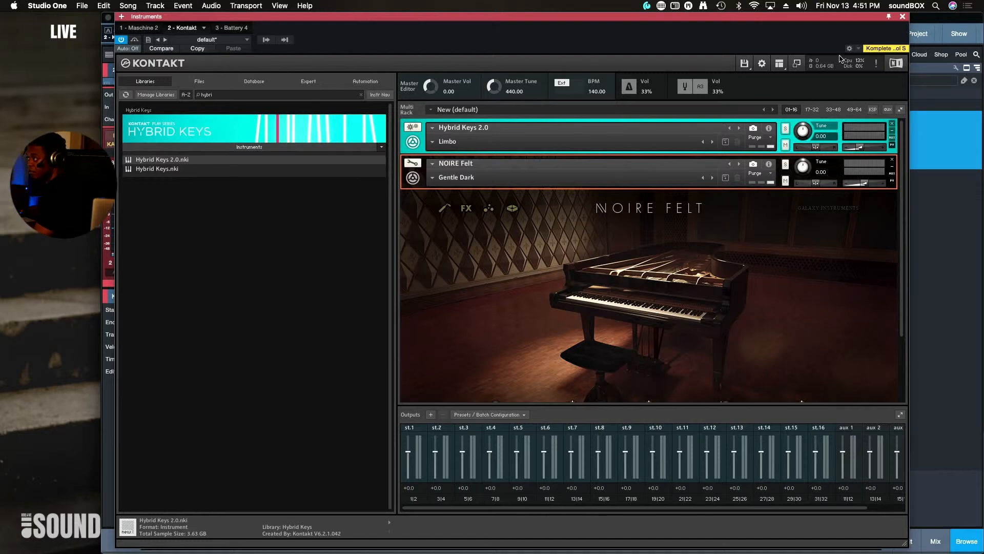
left_click(903, 17)
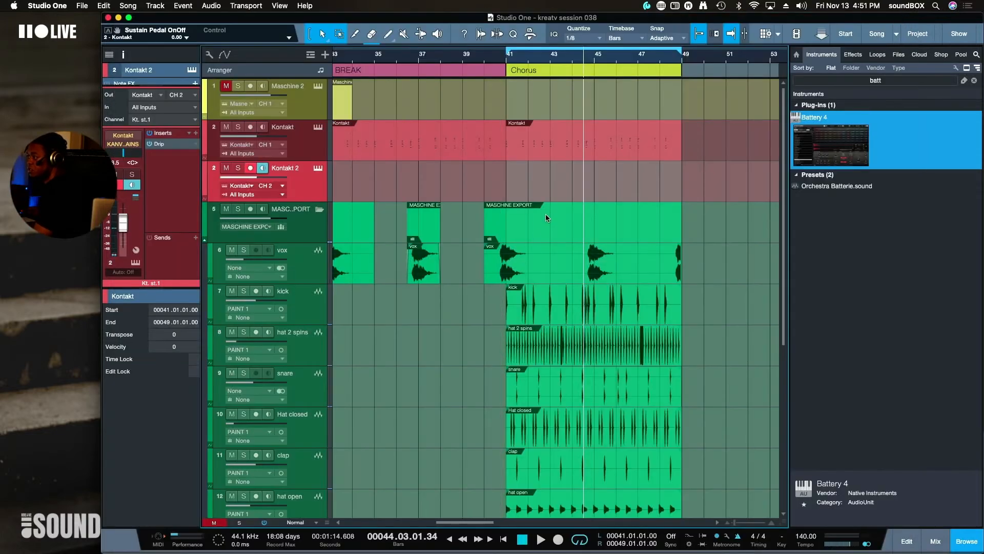
Search the instruments for "ez" and add EZkeys as a new instrument track below Kontakt 2
left_click(858, 78)
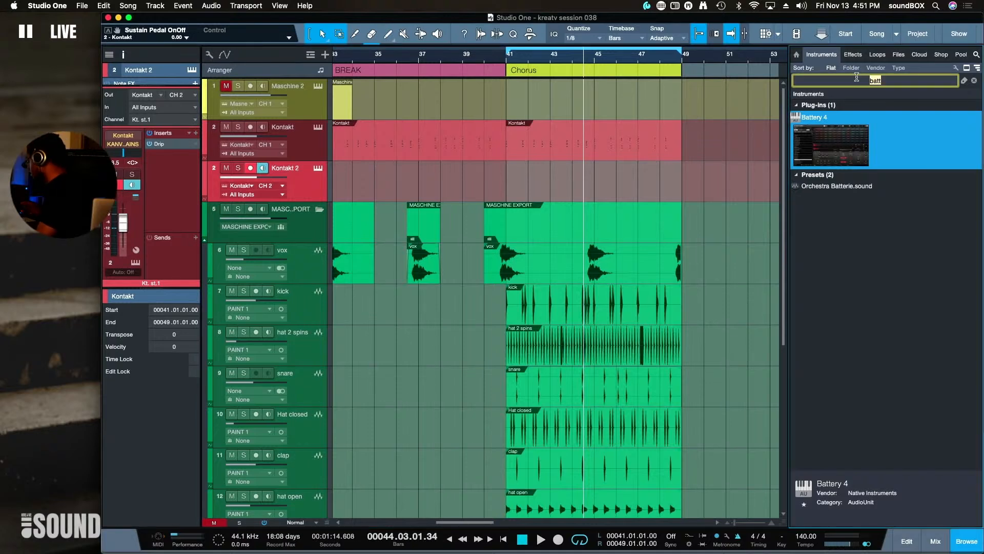
type("ez")
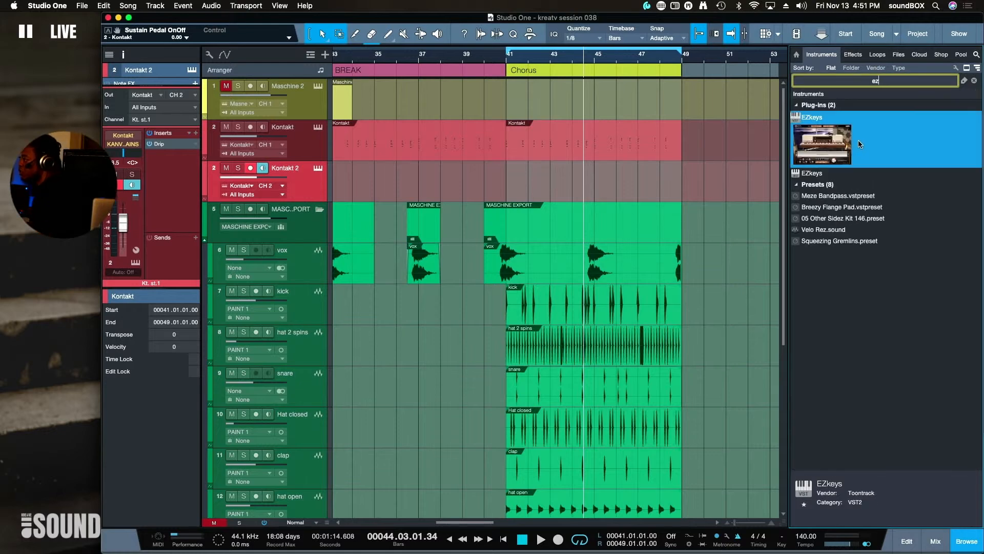
left_click(841, 149)
left_click_drag(821, 148, 680, 206)
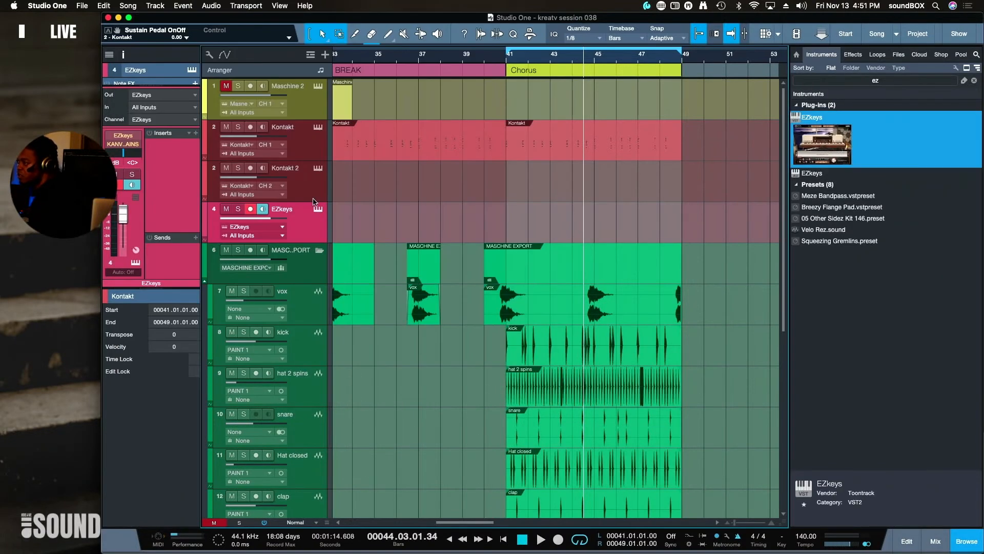
Collapse the MASCHINE EXPORT folder track, and enlarge the Kontakt 2 track to open its input choices
left_click(319, 250)
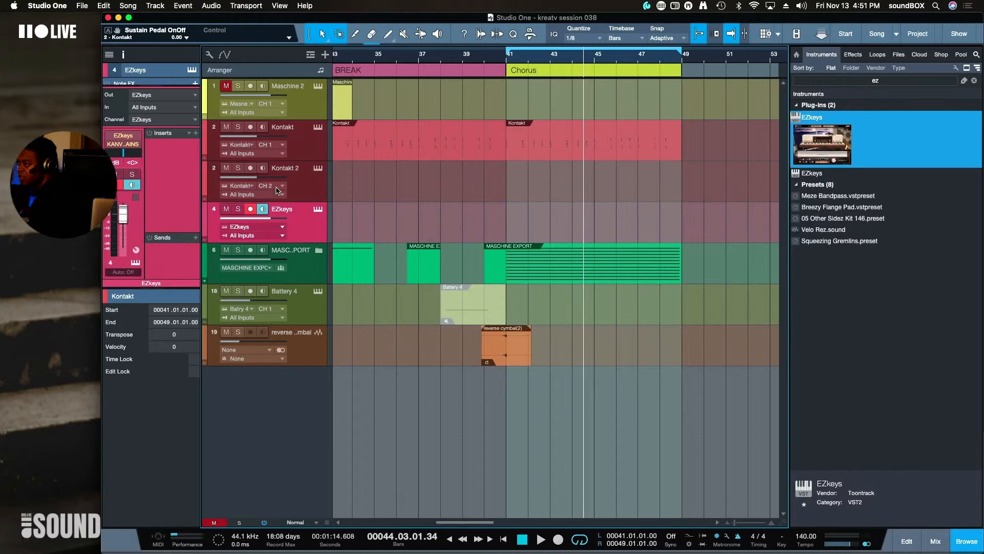
left_click_drag(298, 200, 298, 267)
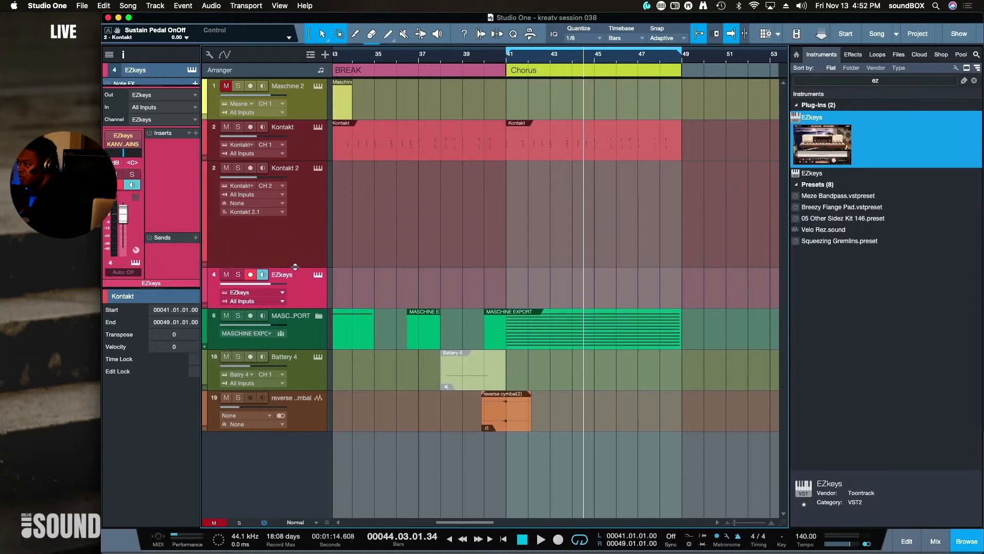
left_click(257, 195)
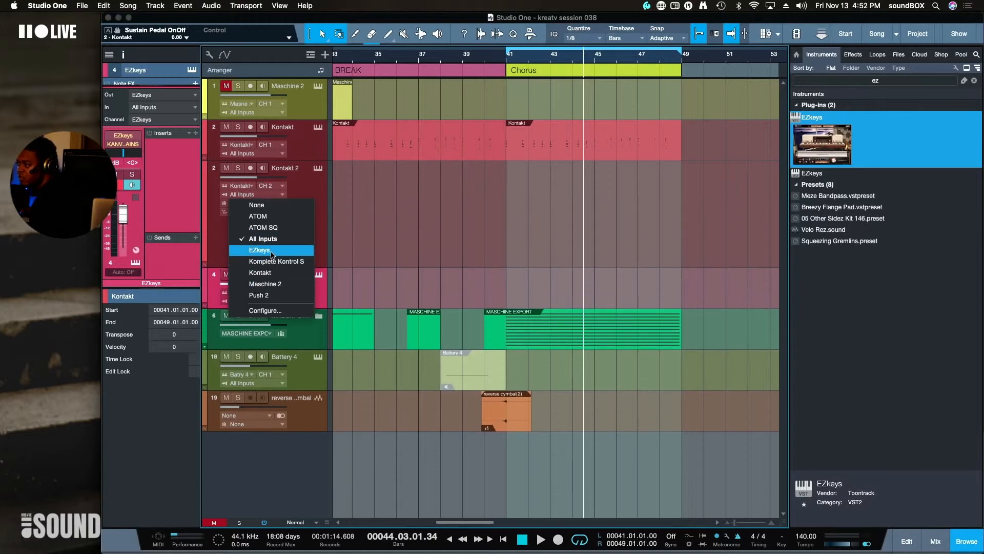
Route EZkeys as the Kontakt 2 track's MIDI input, arm that track, and disarm the EZkeys track
left_click(271, 250)
left_click(251, 168)
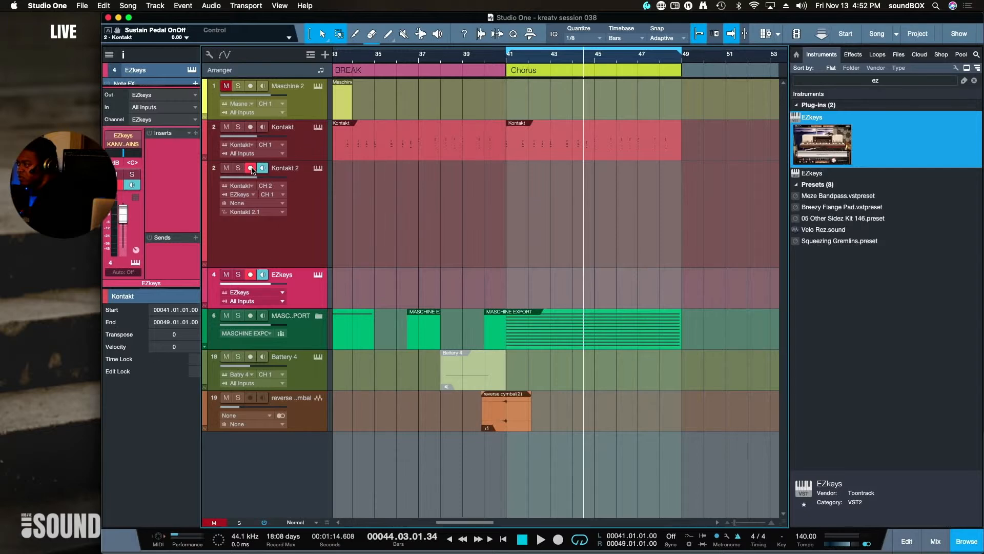
left_click(257, 275)
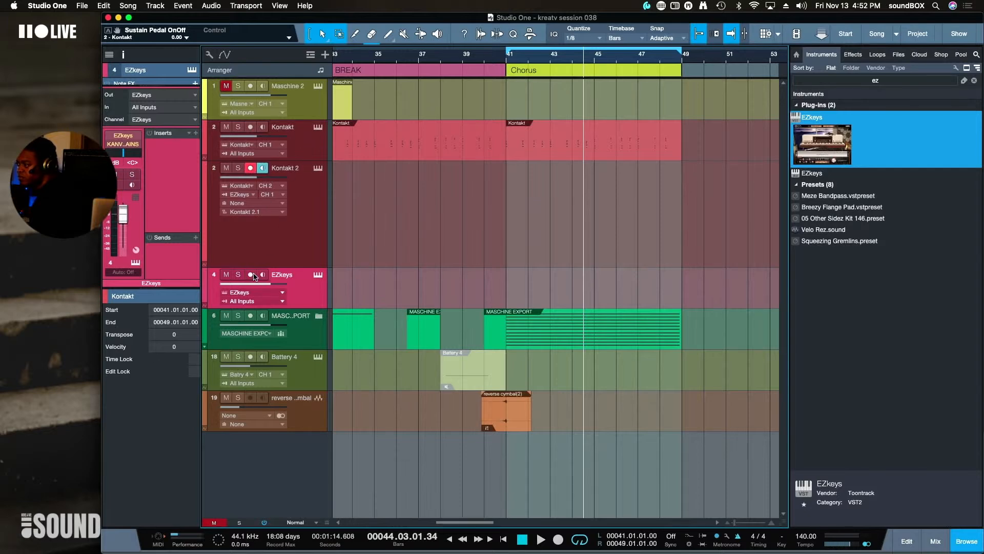
Open the EZkeys instrument on its track and enable its MIDI output
left_click(318, 276)
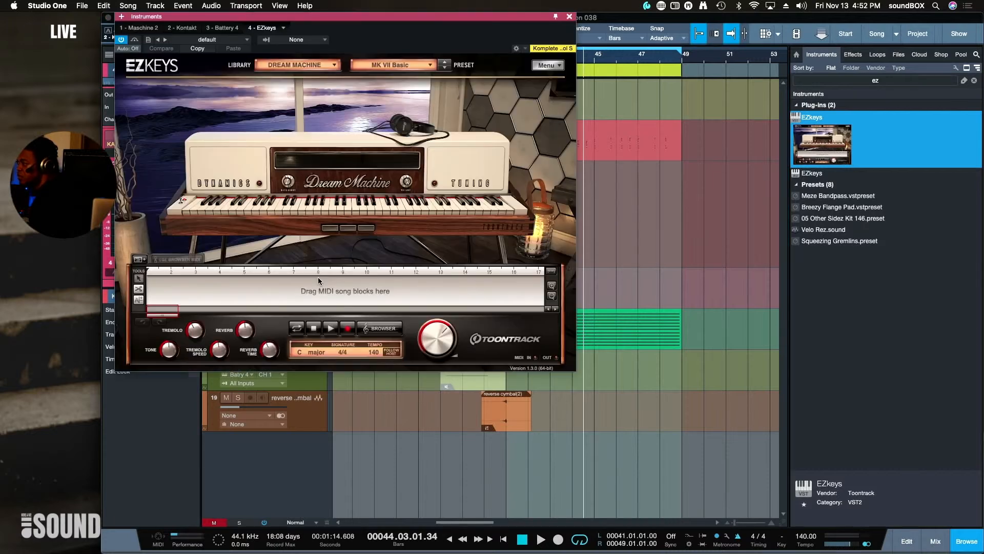
left_click(551, 62)
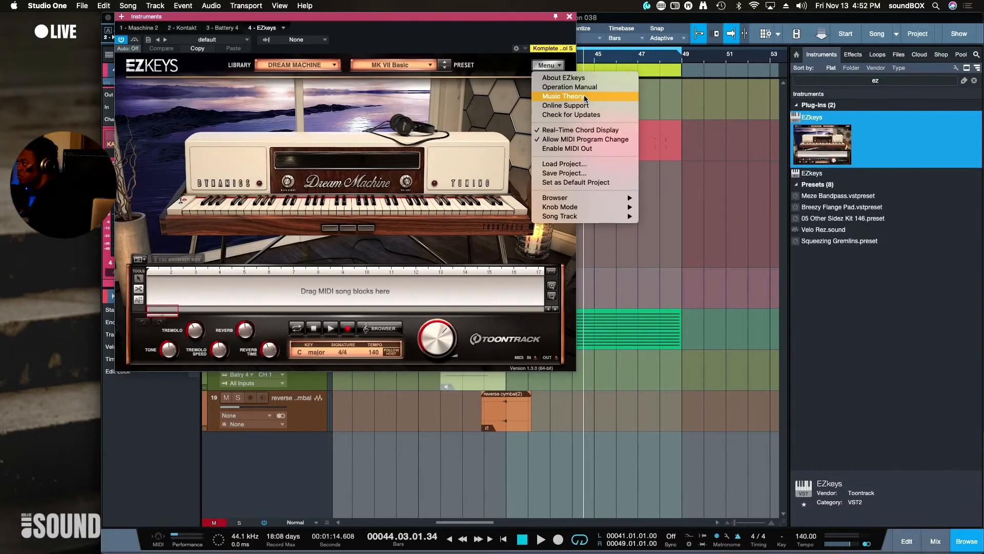
mouse_move(596, 197)
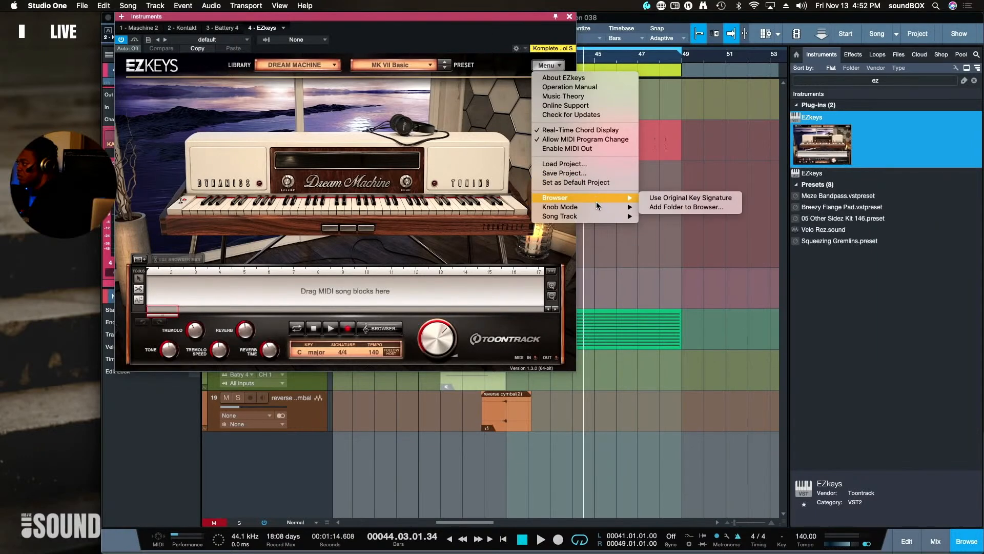
left_click(594, 149)
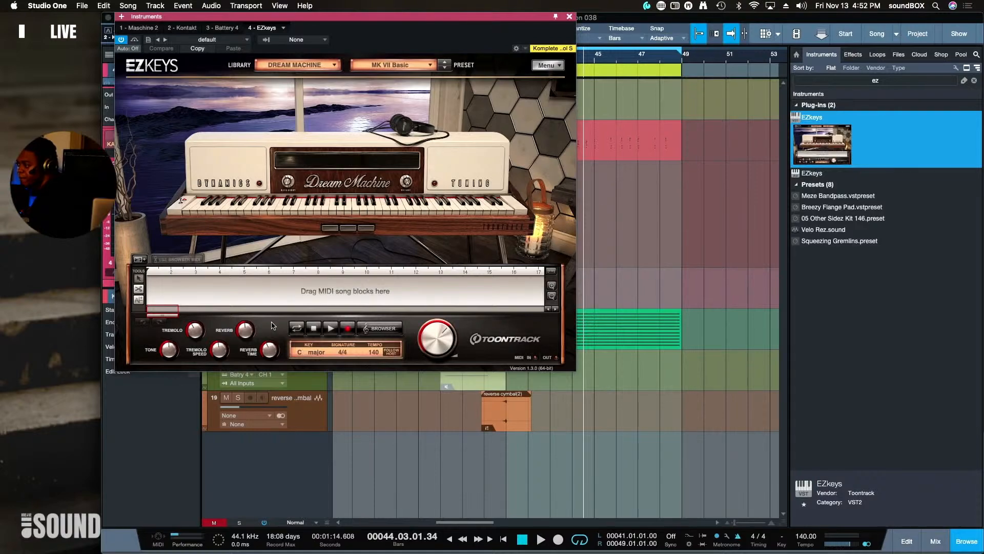
Add a C chord block at bar 41 of the EZkeys song track and reposition the instrument window
left_click_drag(297, 17, 470, 61)
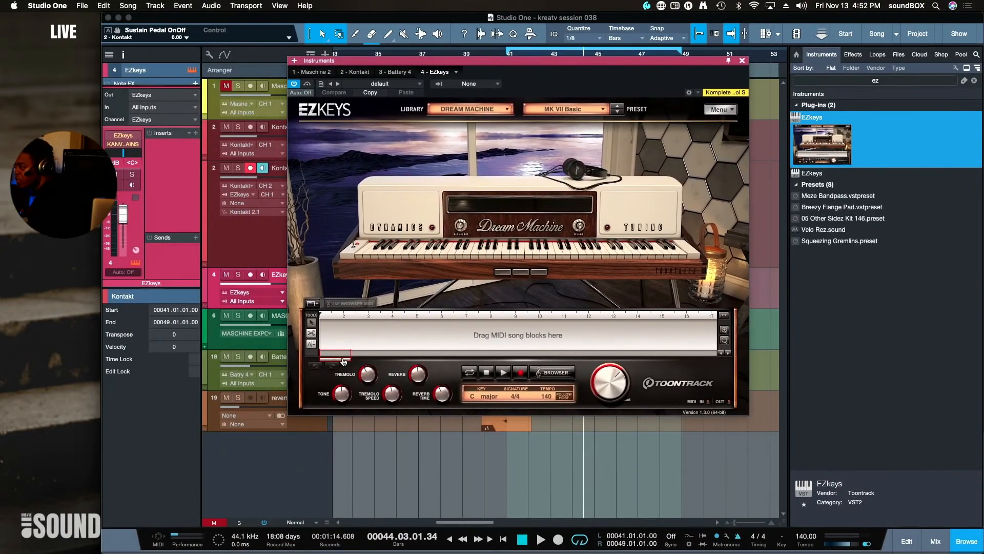
left_click_drag(343, 361, 416, 363)
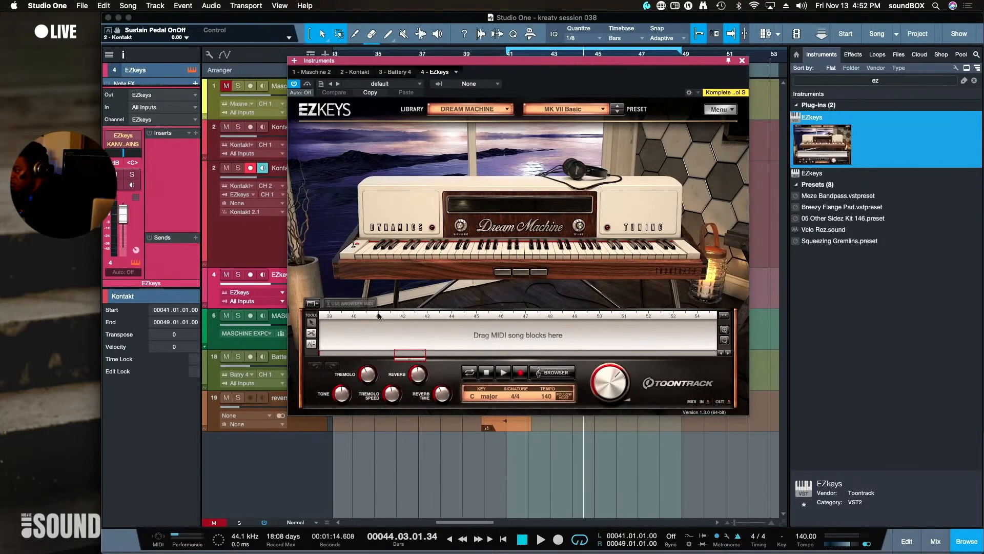
left_click(313, 304)
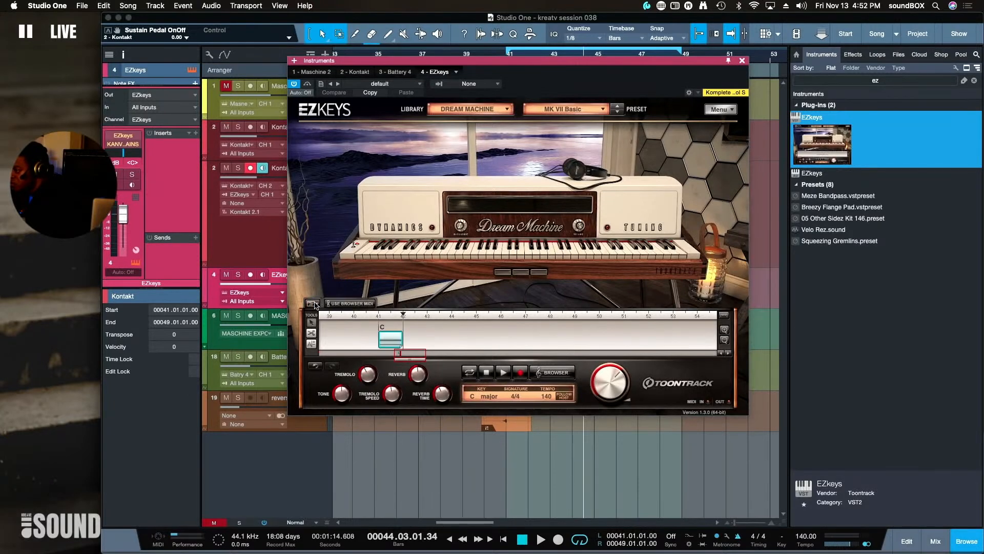
left_click_drag(400, 78, 432, 141)
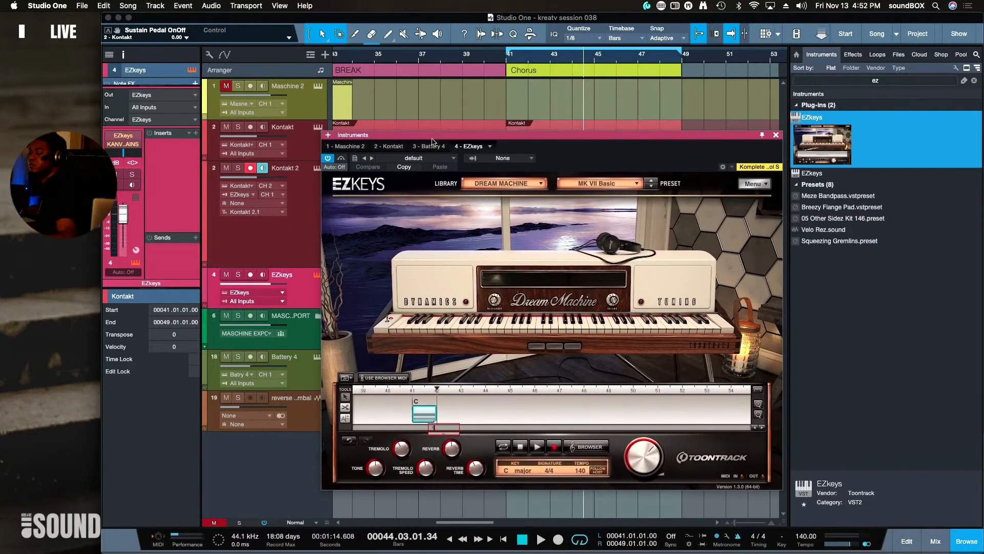
Select the first Kontakt track and close its instrument window
left_click(311, 151)
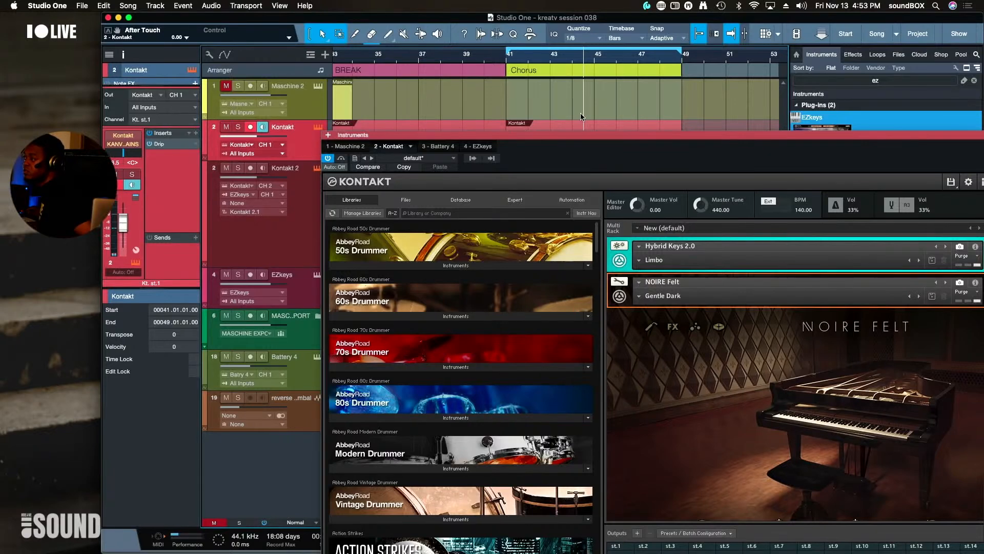
left_click_drag(925, 137, 748, 159)
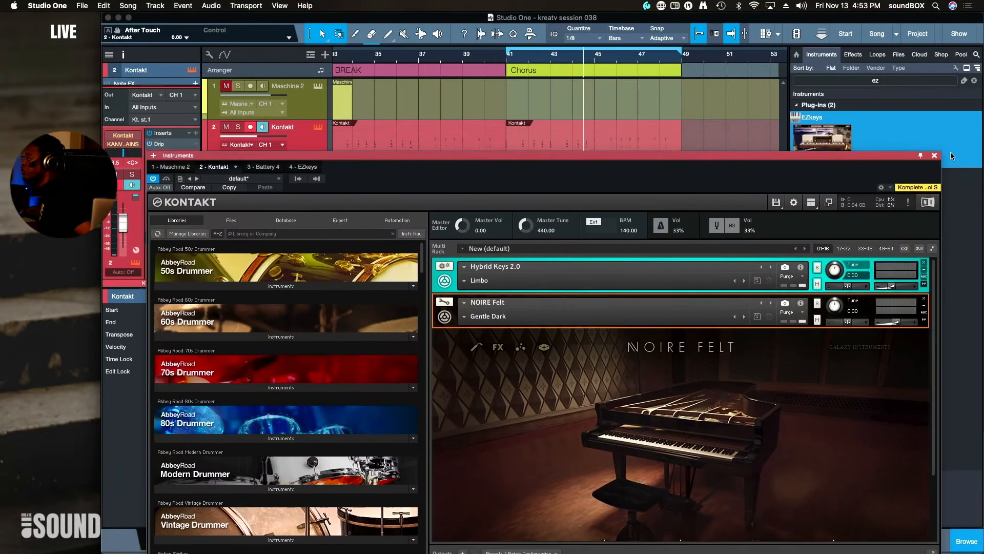
left_click(934, 155)
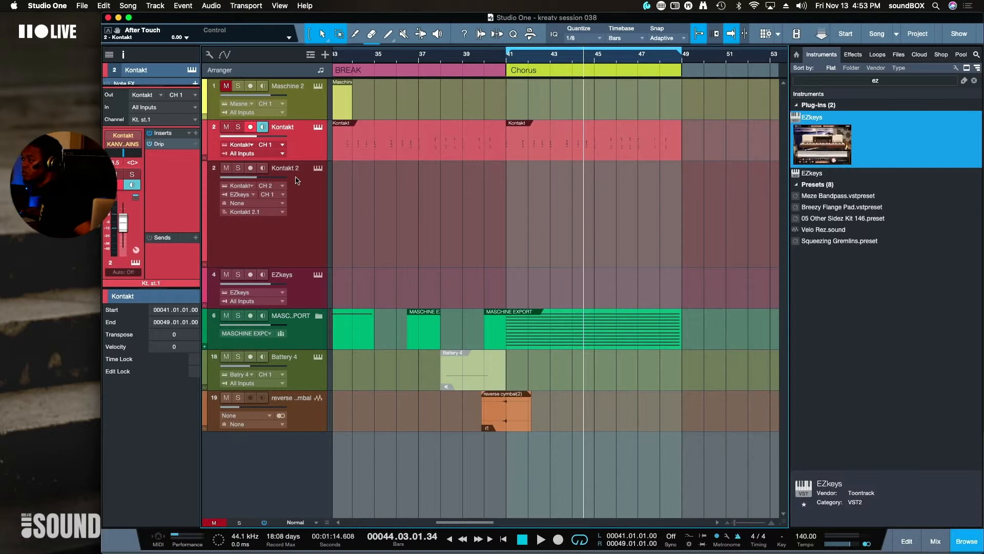
Play the chorus against the EZkeys song track and lengthen the C chord block to end at bar 45
left_click(318, 275)
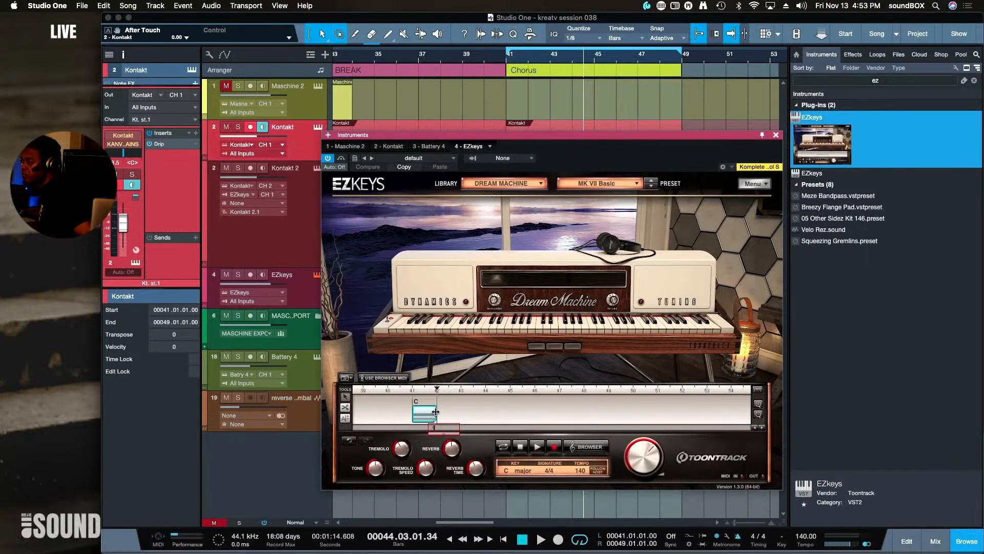
left_click(506, 59)
key("space")
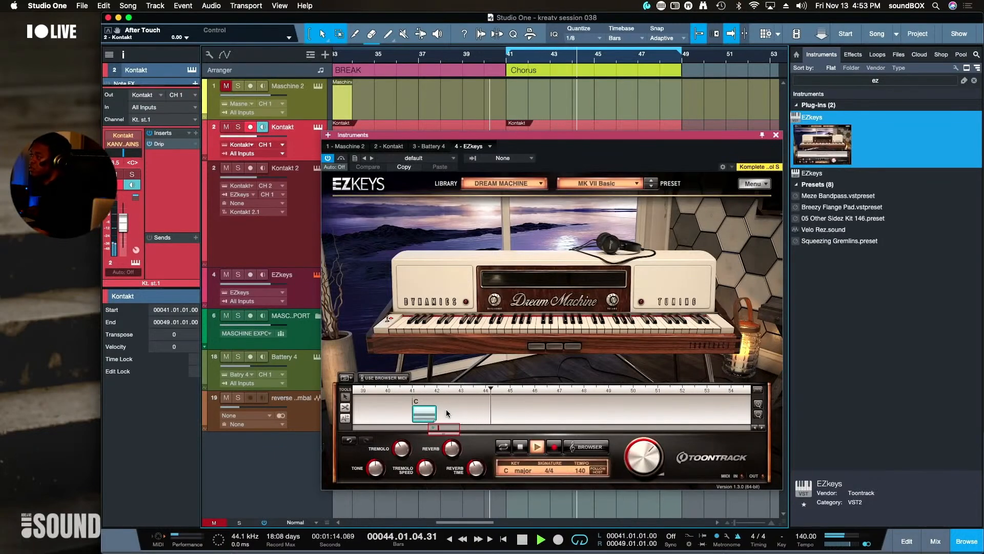
key("space")
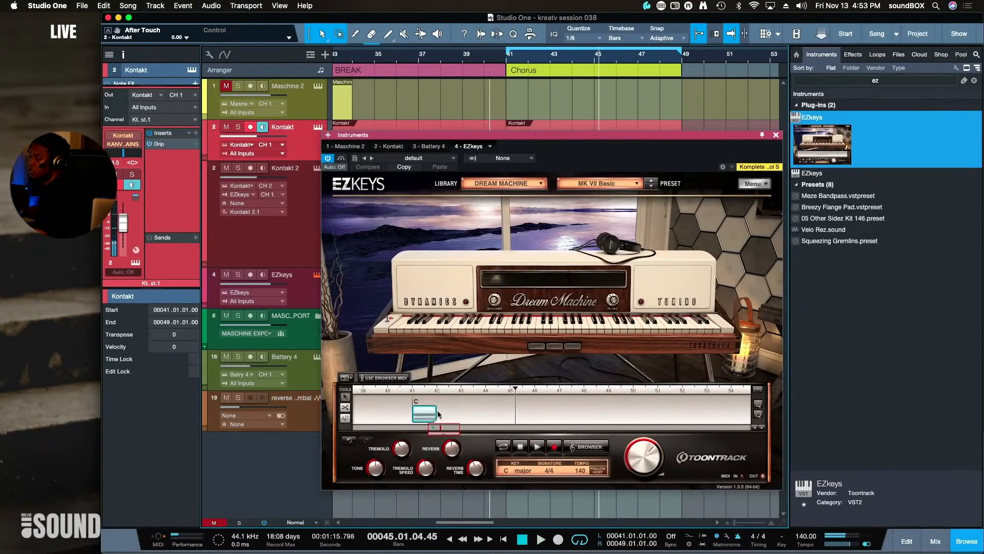
left_click_drag(436, 412, 505, 407)
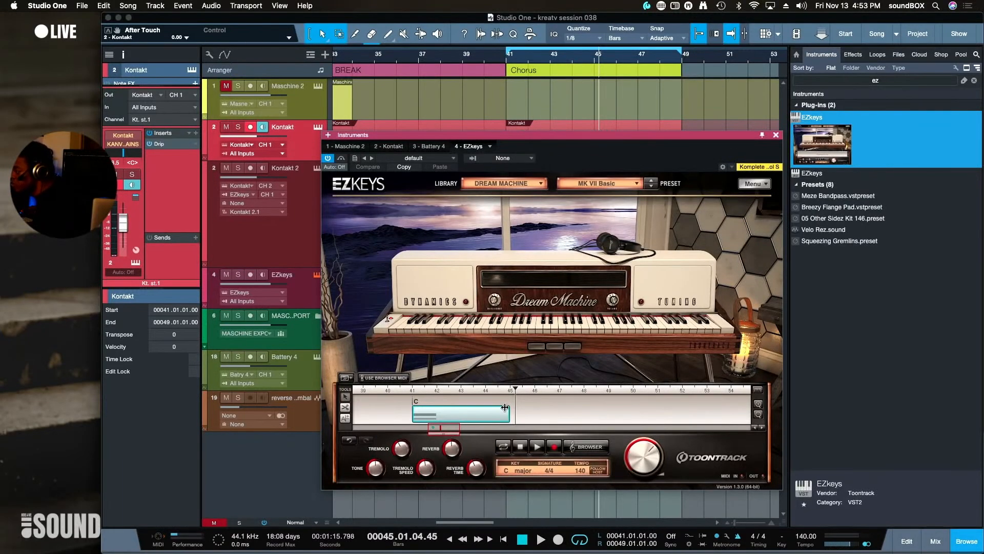
left_click_drag(505, 407, 505, 407)
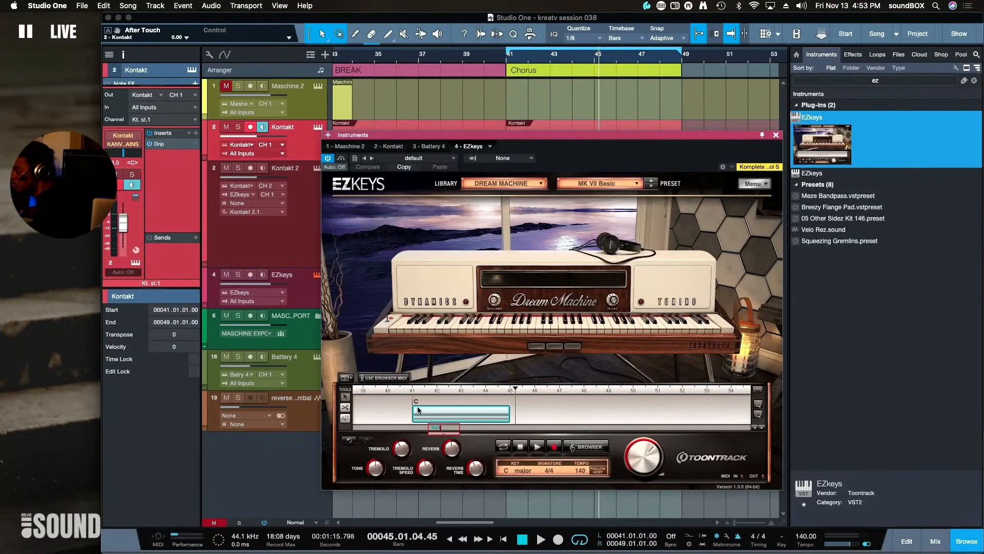
left_click(347, 419)
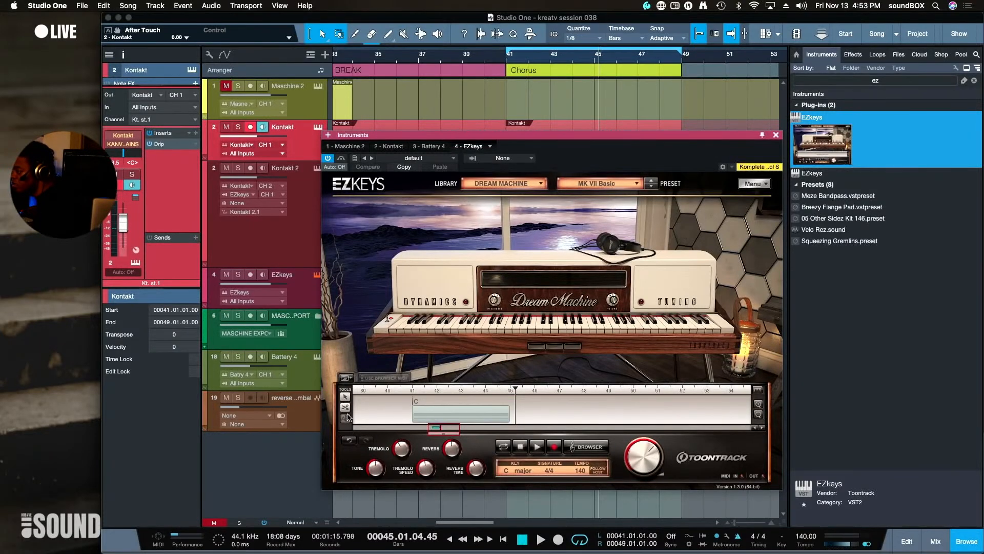
left_click(417, 400)
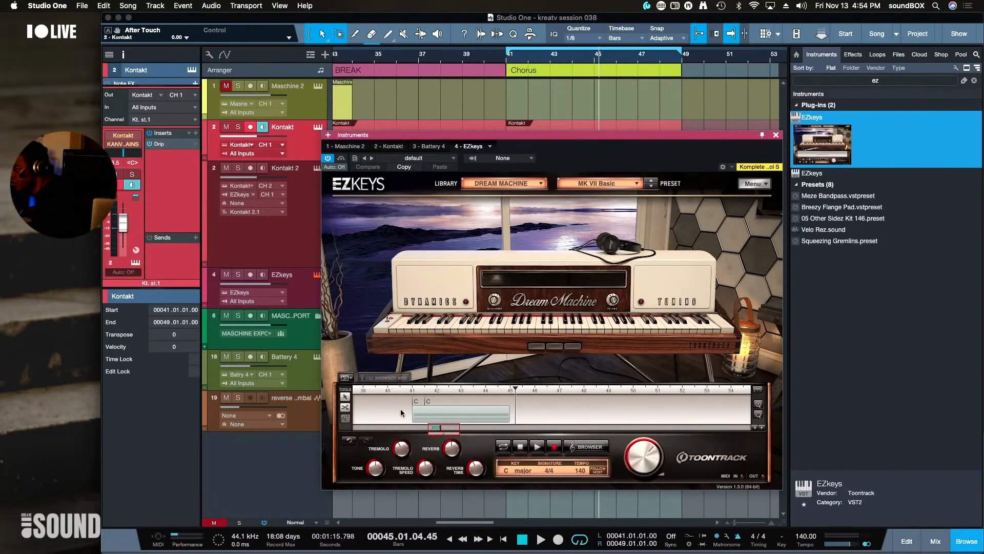
left_click(427, 400)
right_click(427, 401)
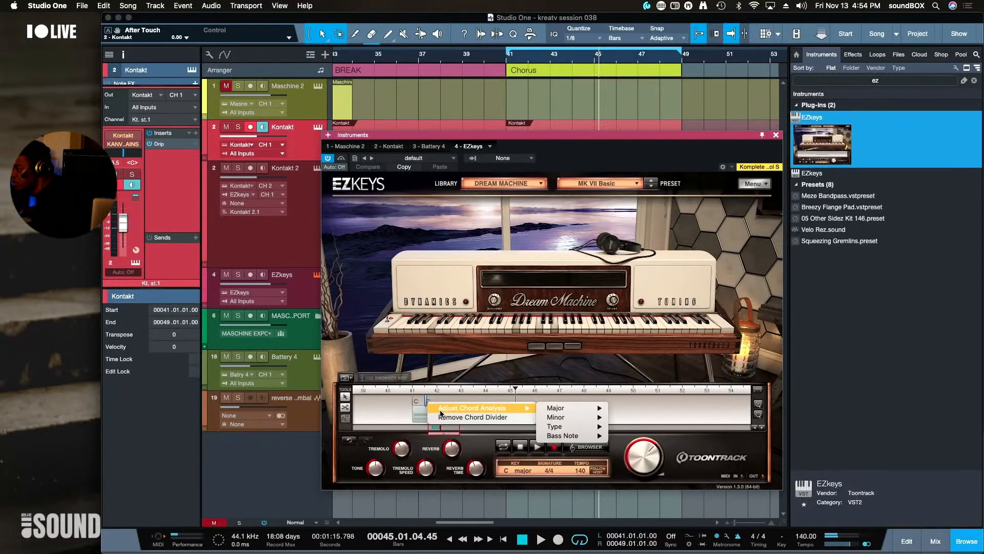
left_click(435, 418)
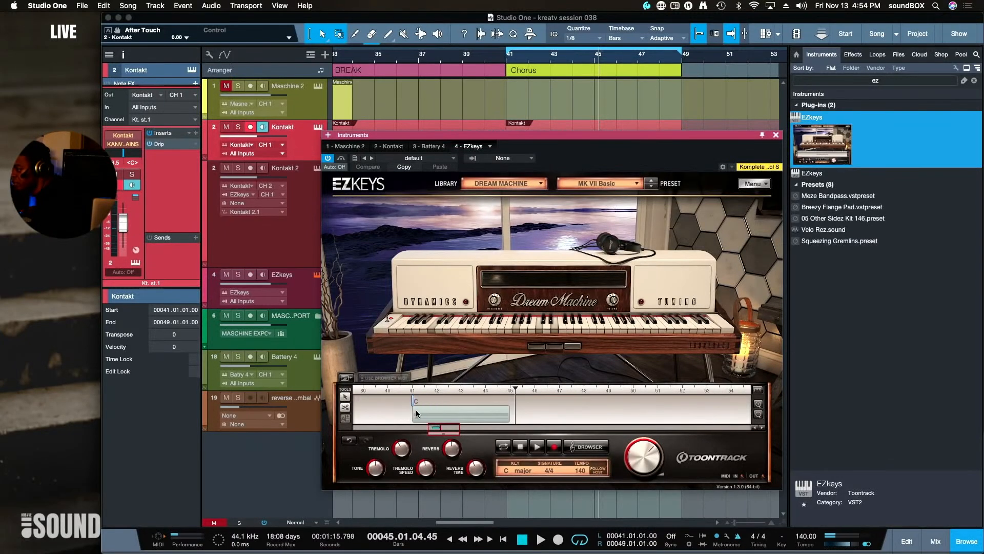
Open the chord wheel for the block at bar 41 and change its chord to A minor
left_click(416, 404)
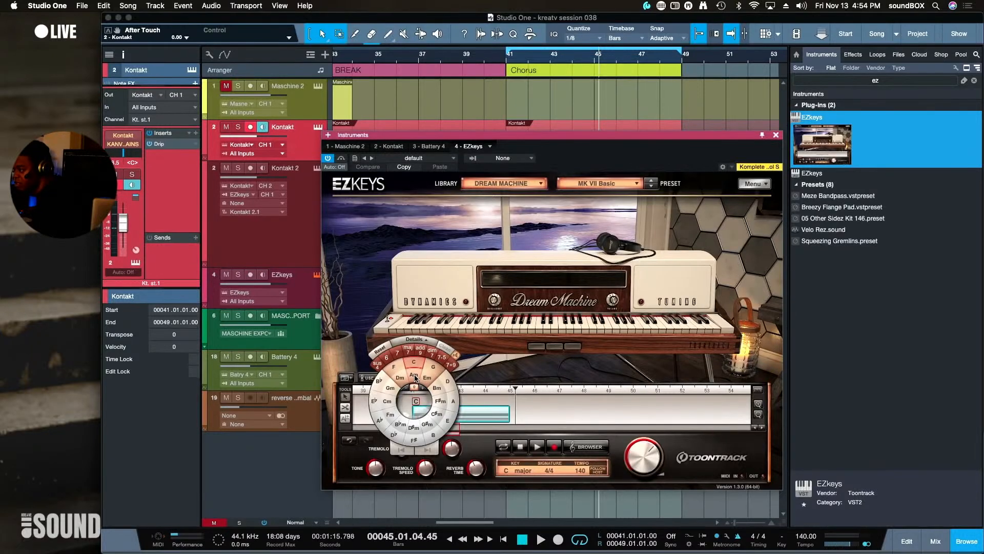
left_click(455, 401)
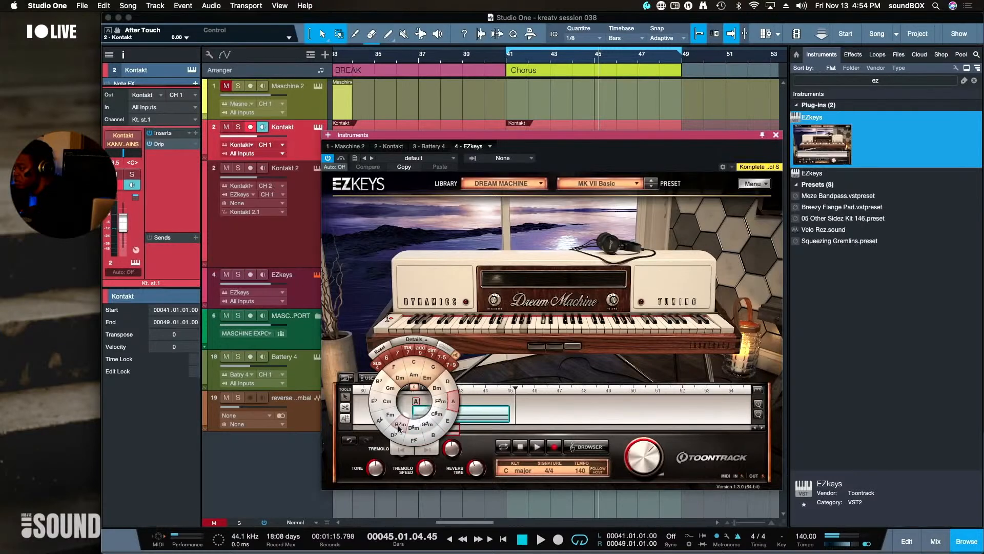
left_click(414, 374)
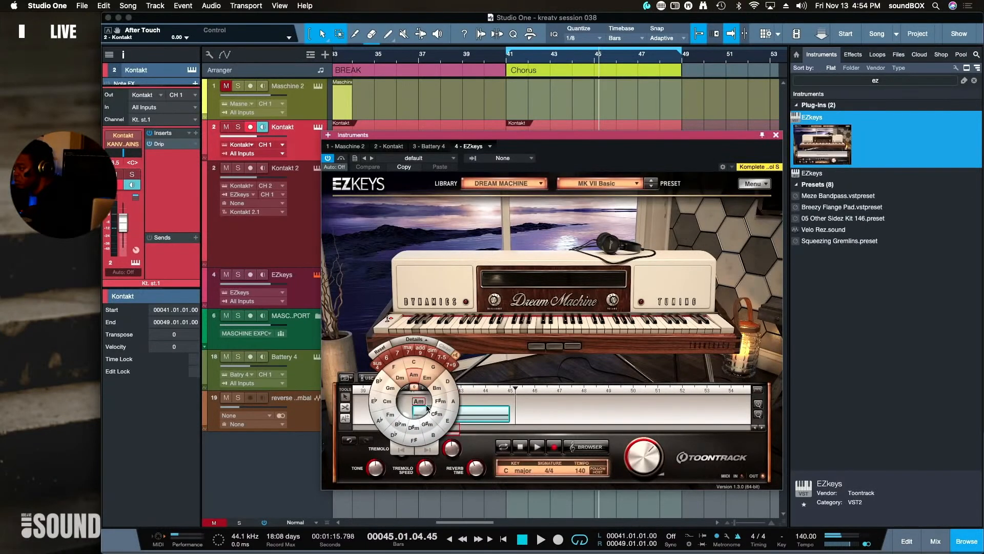
Audition several extensions and an A major variant on the chord wheel, and settle on A minor add9
left_click(400, 354)
left_click(388, 358)
left_click(378, 364)
left_click(431, 353)
left_click(442, 358)
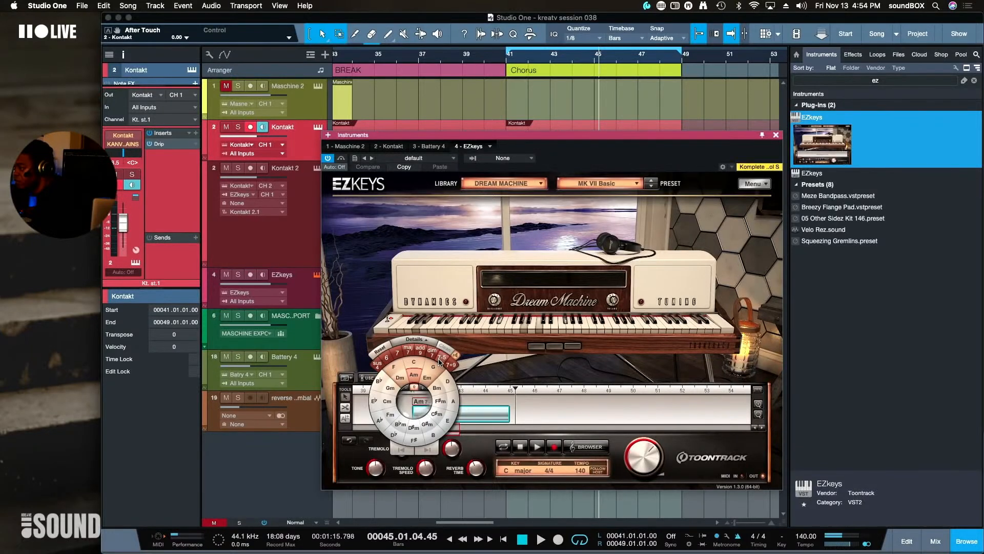
left_click(451, 365)
left_click(421, 353)
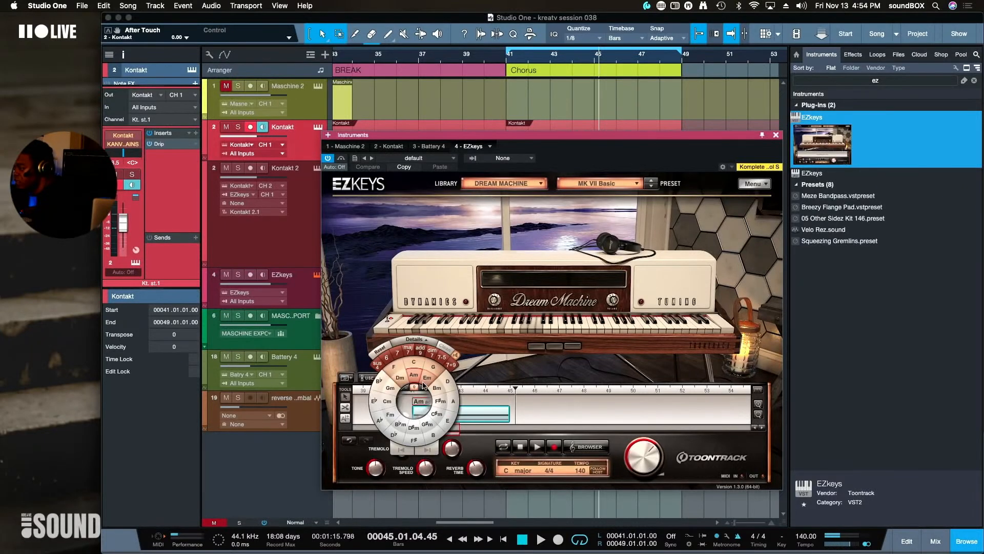
left_click(453, 401)
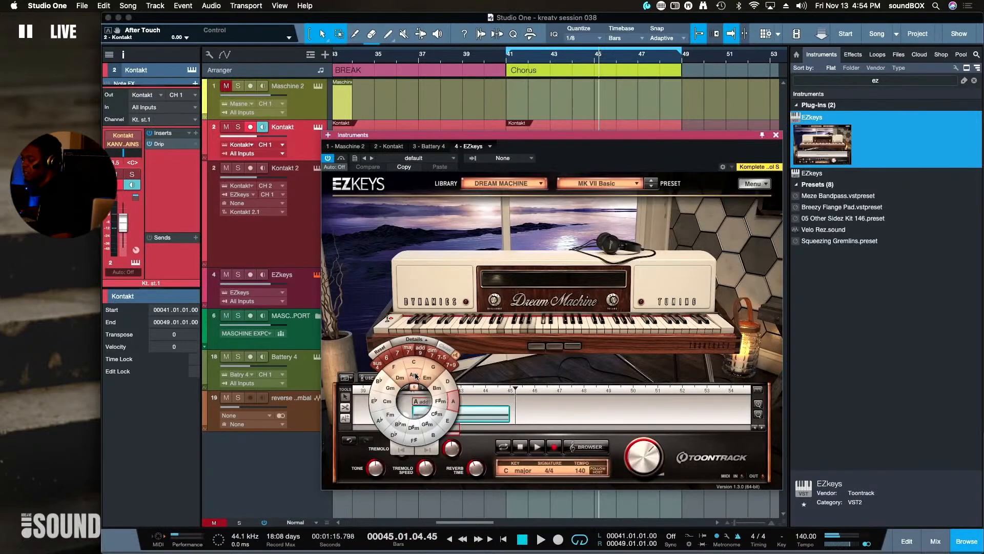
left_click(416, 376)
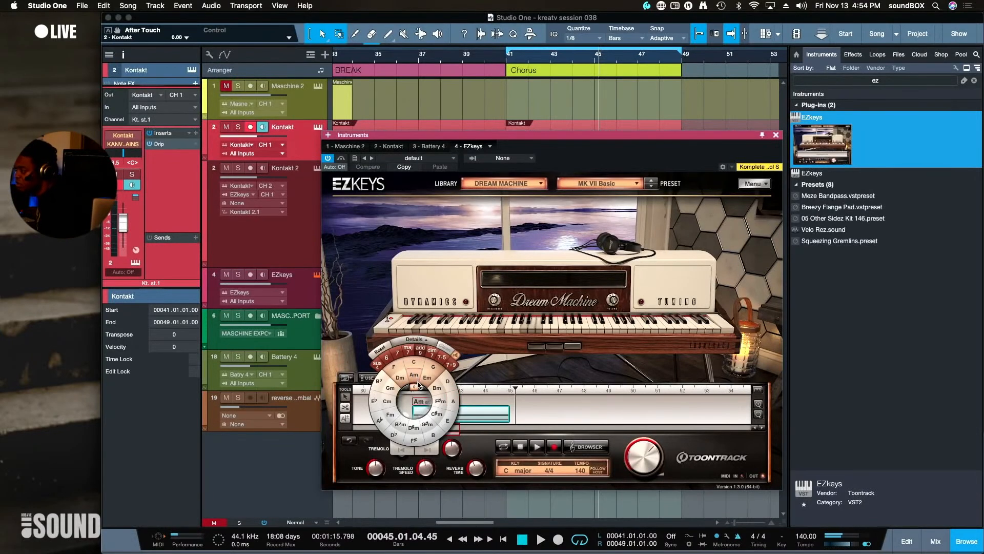
left_click(417, 384)
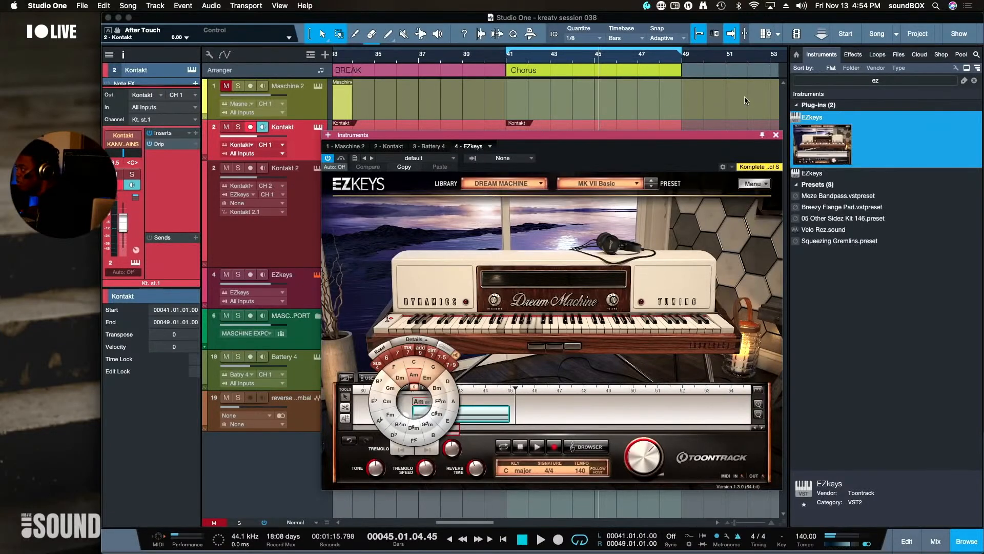
Open the Kontakt track's Chorus part in the note editor and place the playhead at its start, bar 41
left_click_drag(731, 135, 782, 265)
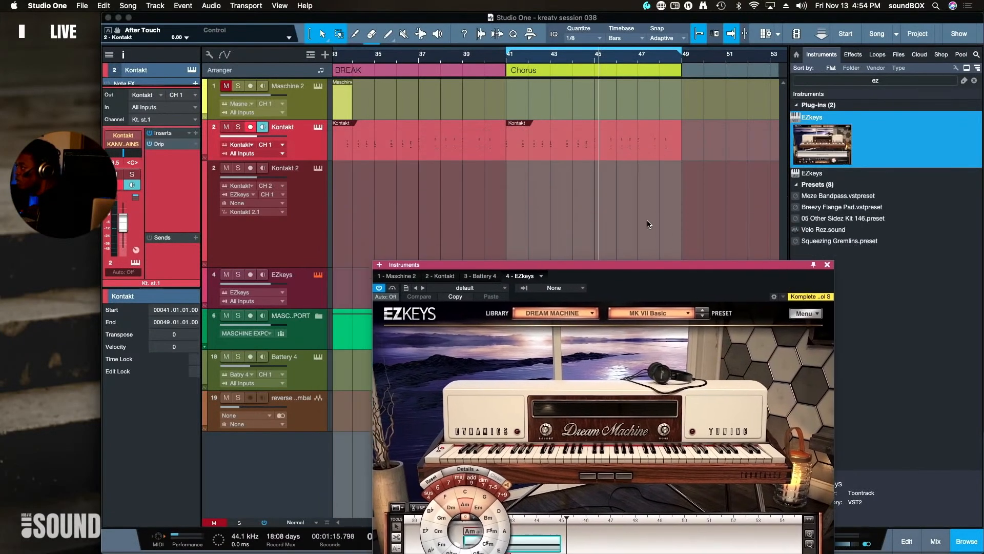
left_click(543, 151)
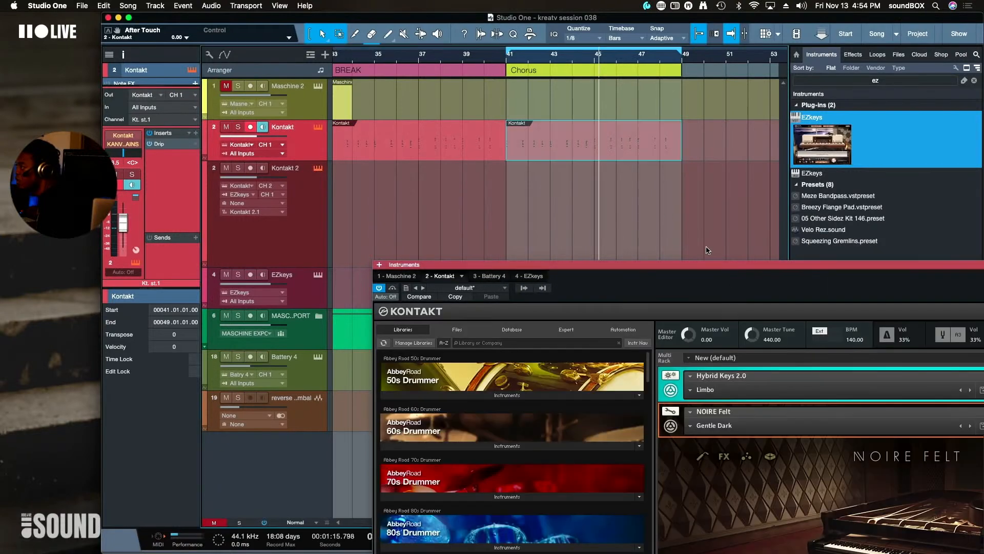
double_click(523, 150)
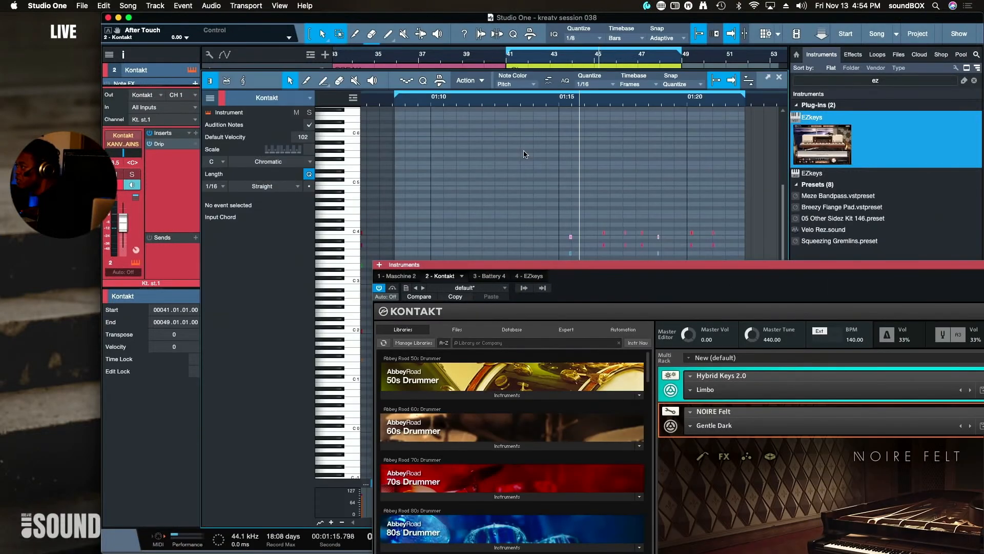
left_click_drag(494, 264, 561, 391)
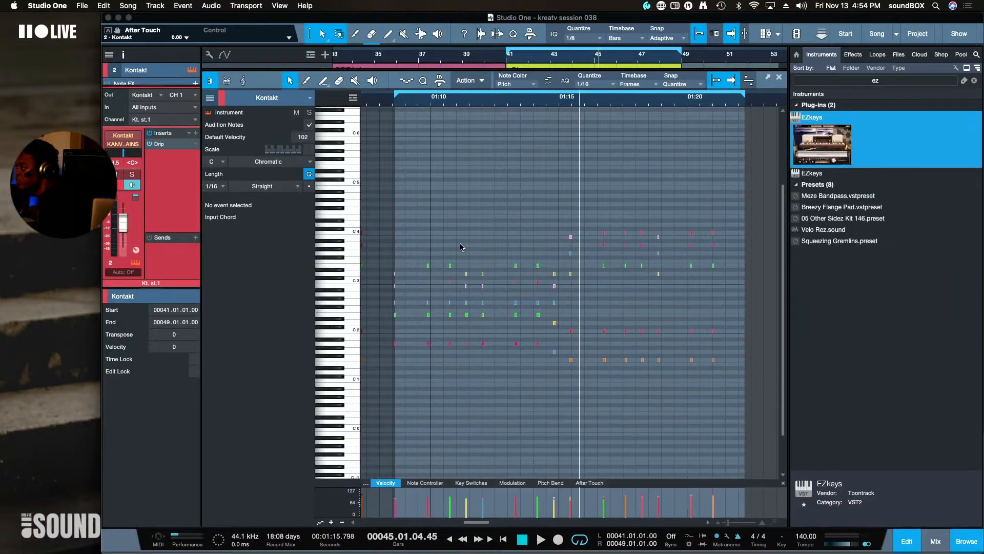
left_click(396, 95)
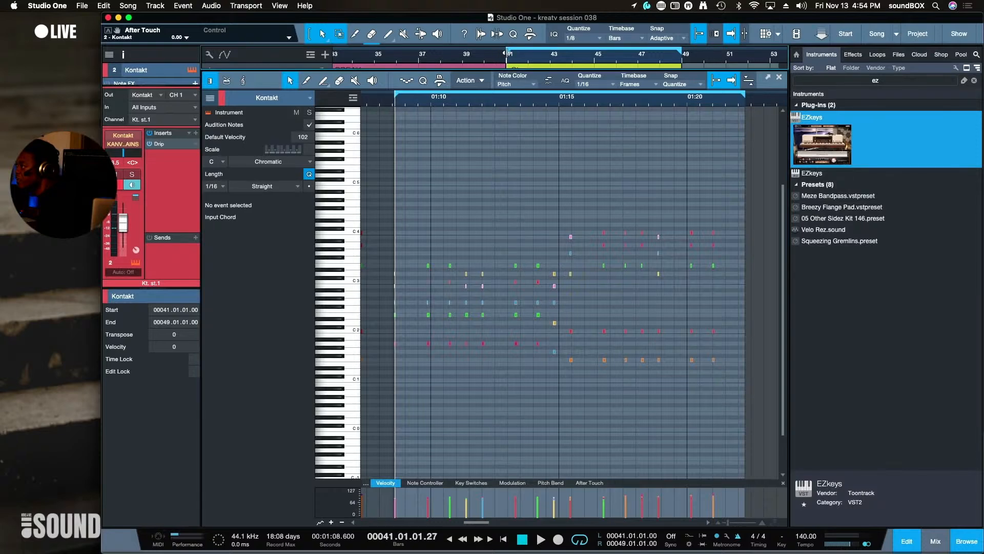
Play the Chorus part from just before bar 41 and turn on the C Chromatic scale in the note editor
left_click(387, 104)
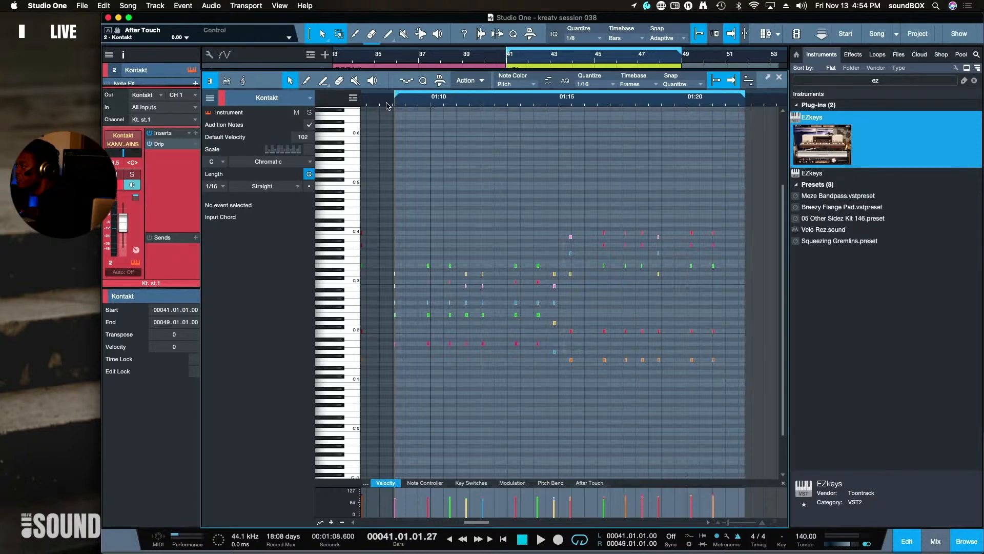
left_click_drag(407, 276, 369, 418)
left_click_drag(415, 362, 388, 268)
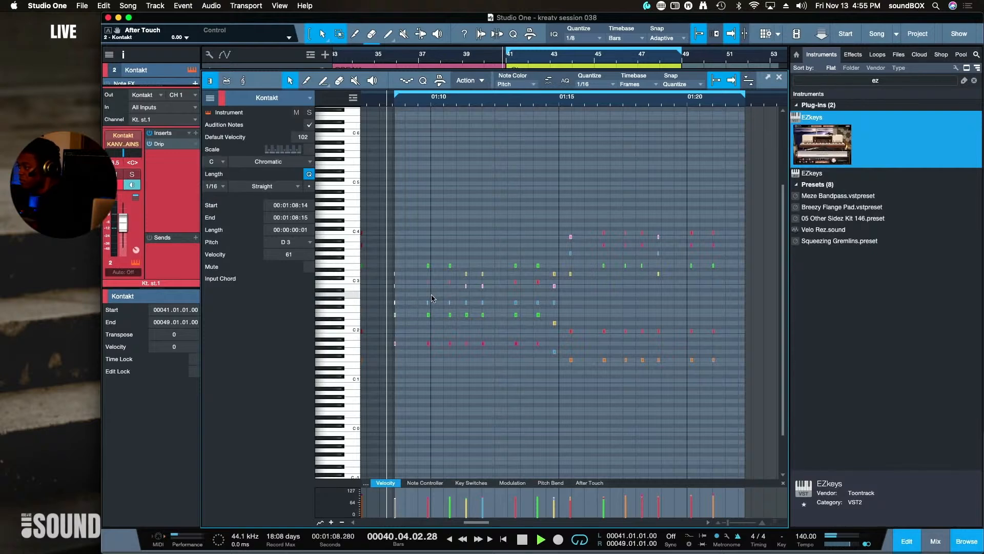
key("space")
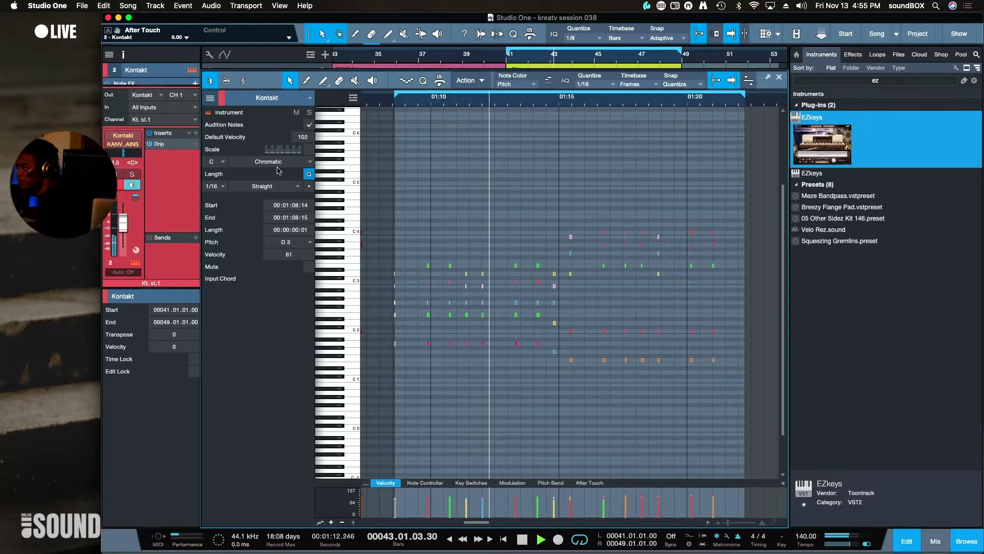
left_click(310, 150)
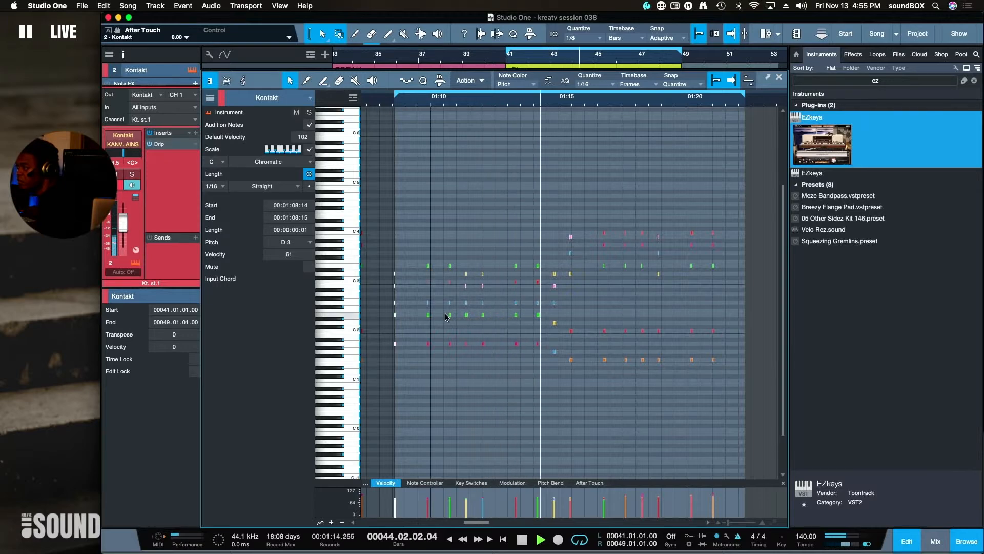
left_click(448, 285)
key("space")
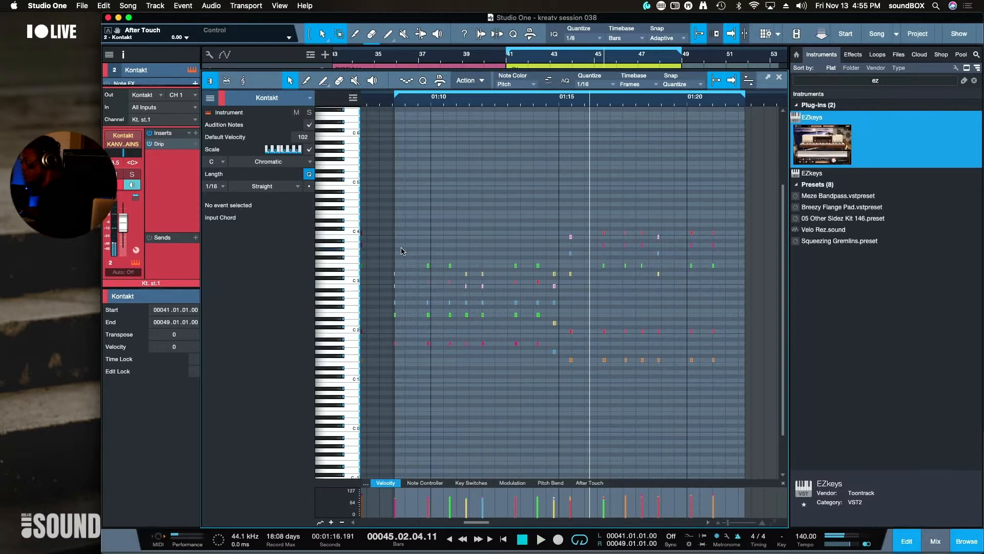
Examine the pitches of the first two chords in the Chorus part and play the rest of the section
left_click_drag(388, 250, 417, 388)
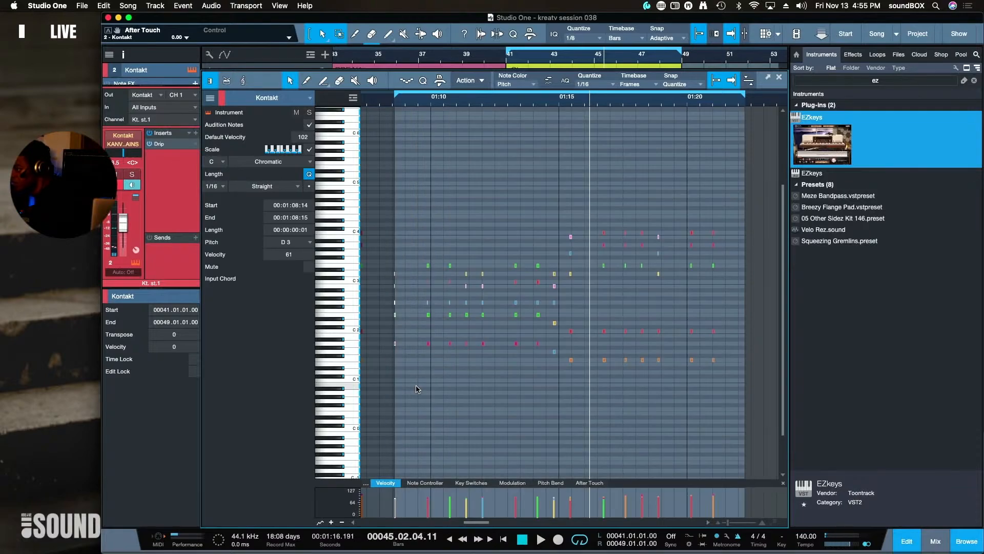
left_click(395, 344)
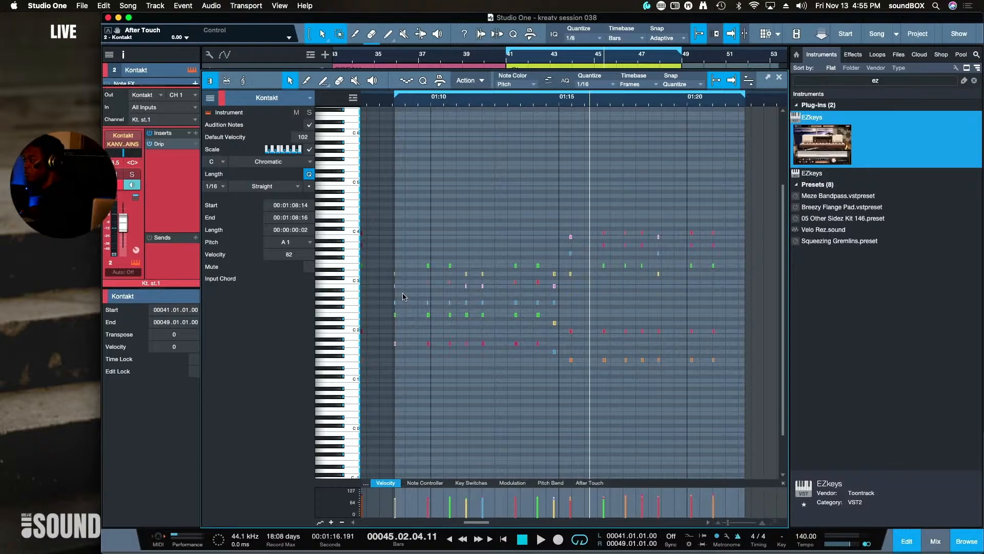
left_click(395, 317)
left_click(395, 315)
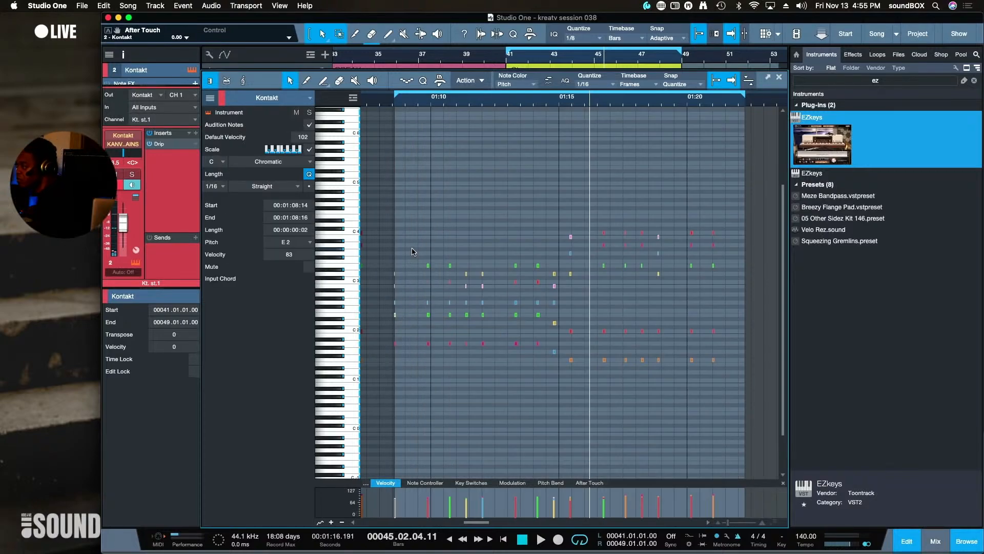
left_click_drag(416, 243, 445, 368)
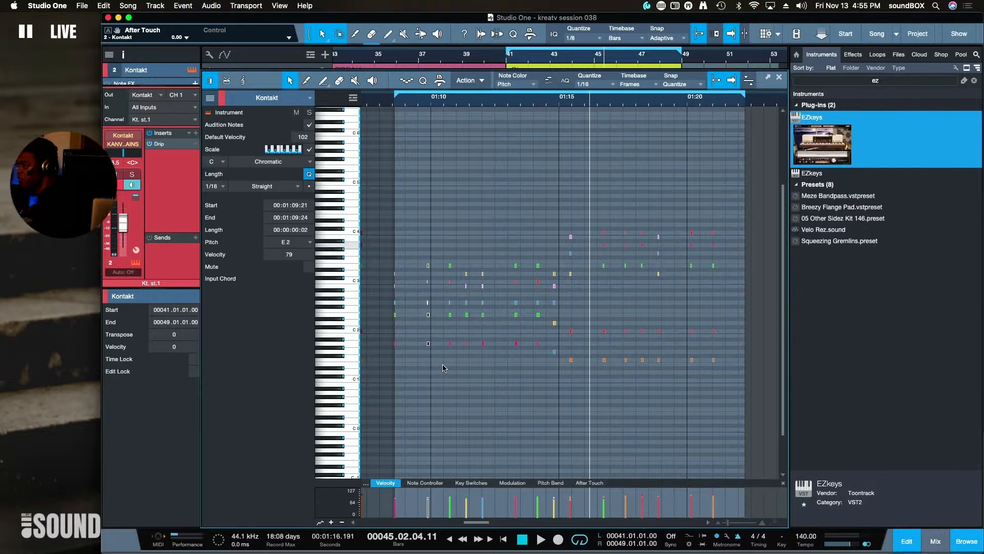
key("space")
left_click(404, 219)
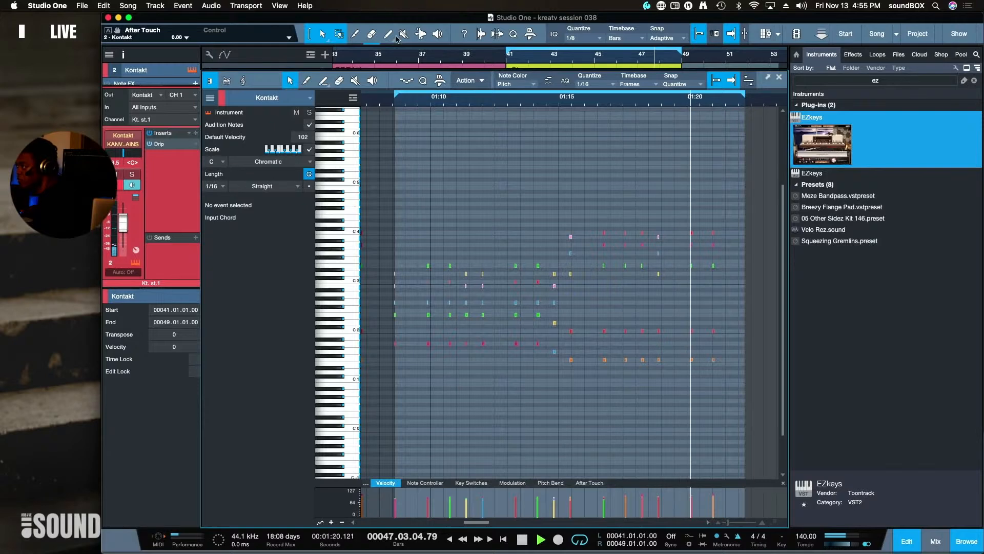
Shrink the note editor to reveal the arrangement and extract the Kontakt Chorus part's chords to the chord track
left_click_drag(393, 70, 393, 282)
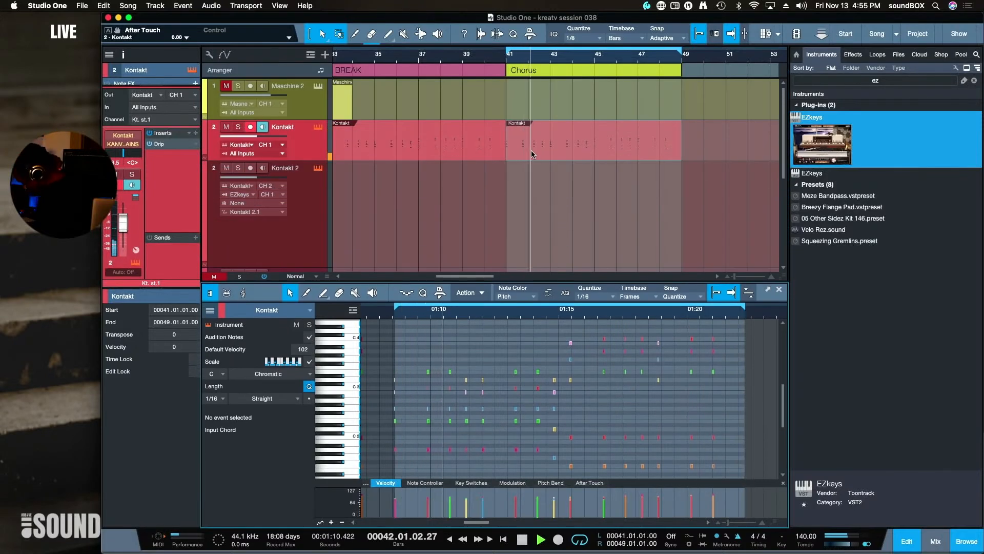
key("space")
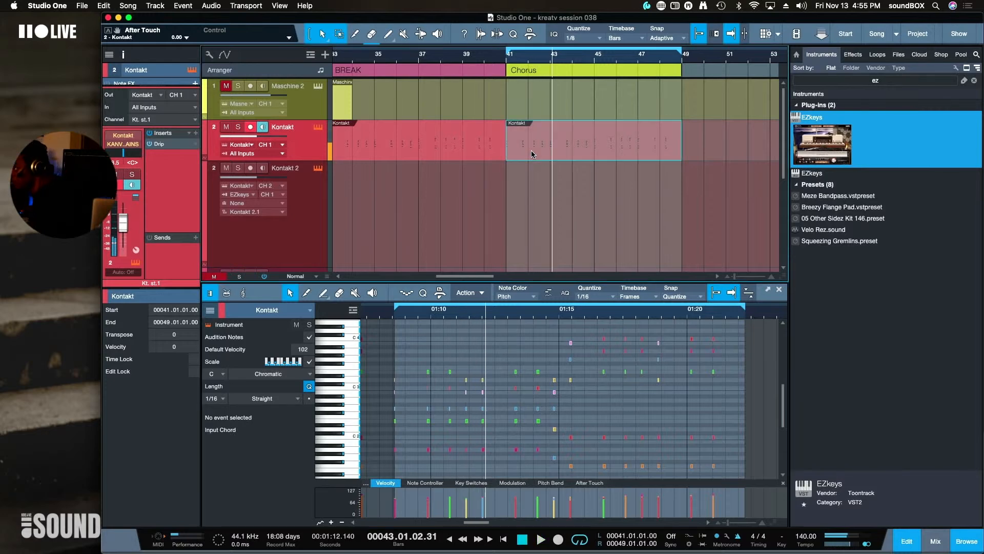
right_click(532, 154)
mouse_move(585, 359)
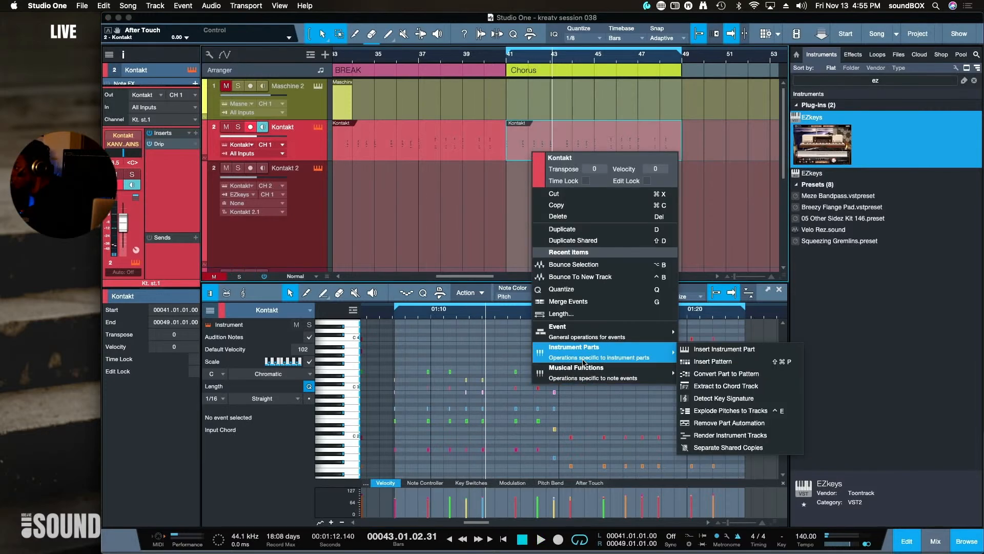
left_click(775, 388)
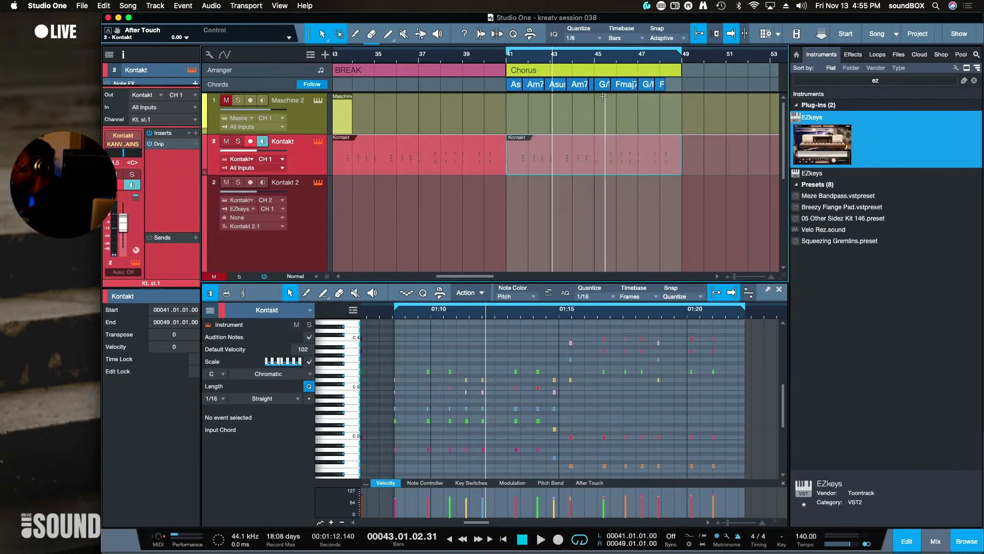
Enlarge the arrangement and play the chorus from bar 41 to compare it with the extracted chords
key("shift+e")
key("shift+e")
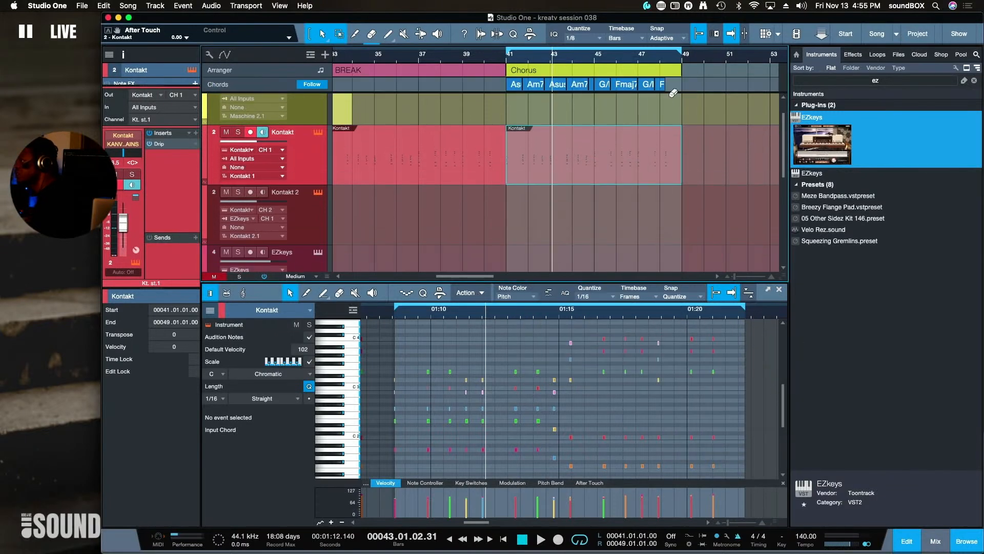
key("e")
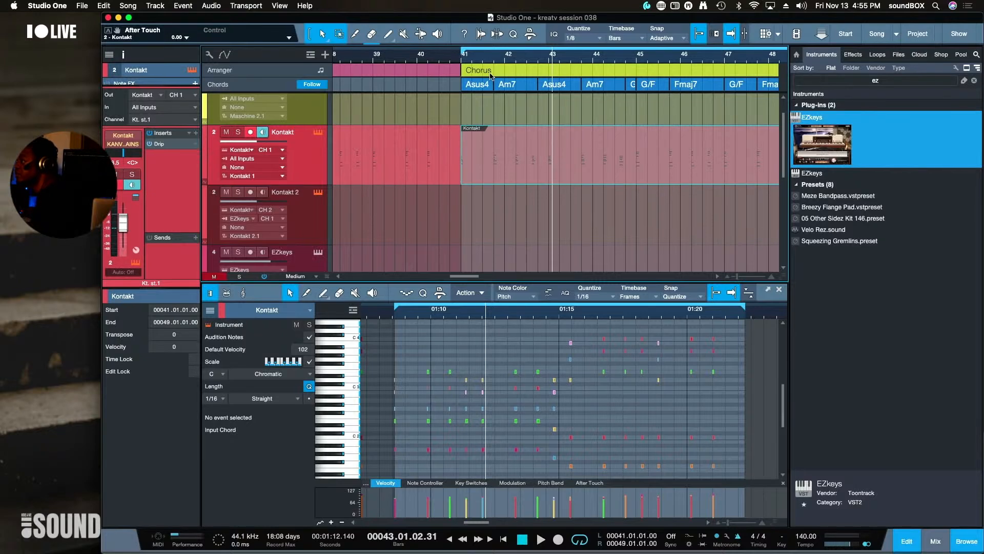
left_click(463, 61)
key("space")
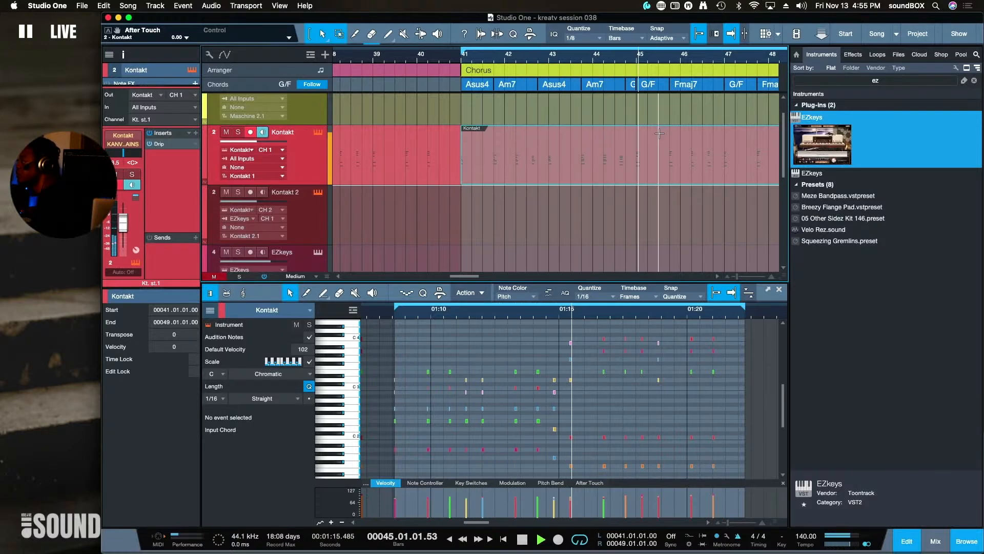
Open the EZkeys track's instrument and move its window up so the song track is fully visible
scroll(603, 110, "down", 10)
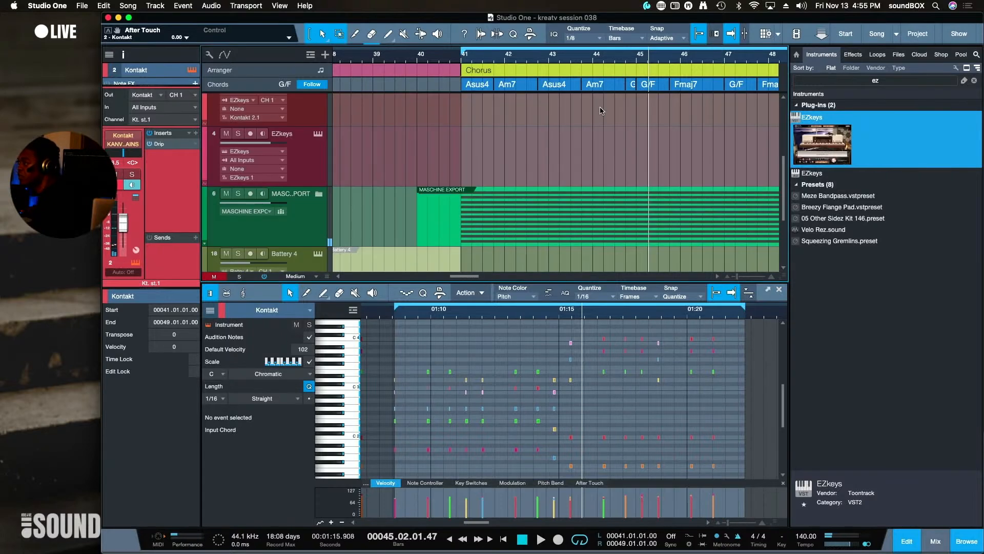
scroll(311, 128, "up", 2)
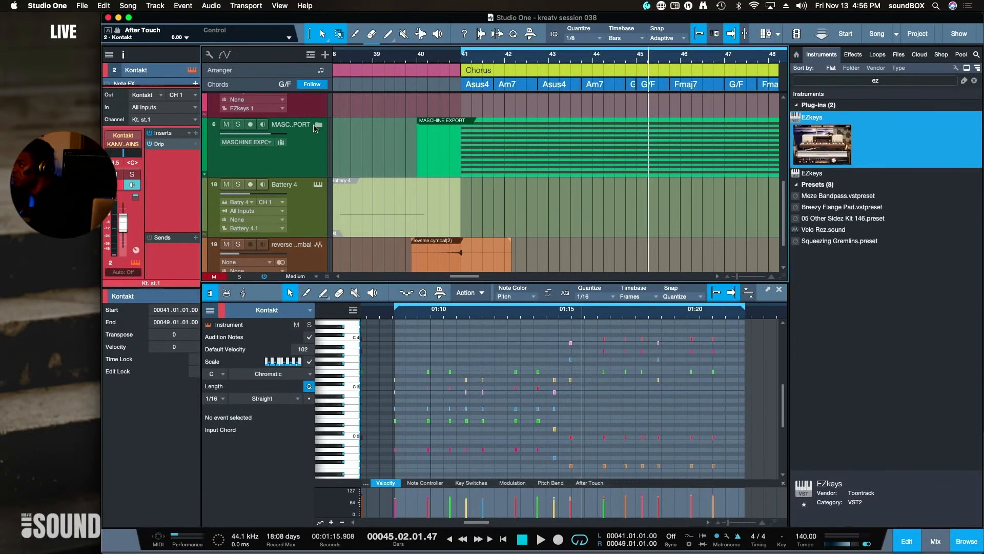
left_click(314, 125)
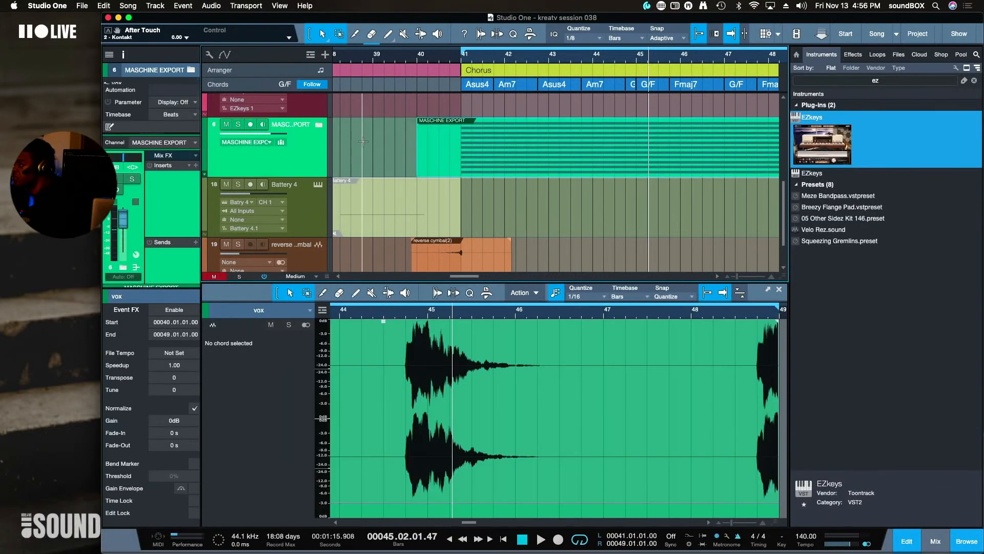
scroll(363, 142, "up", 8)
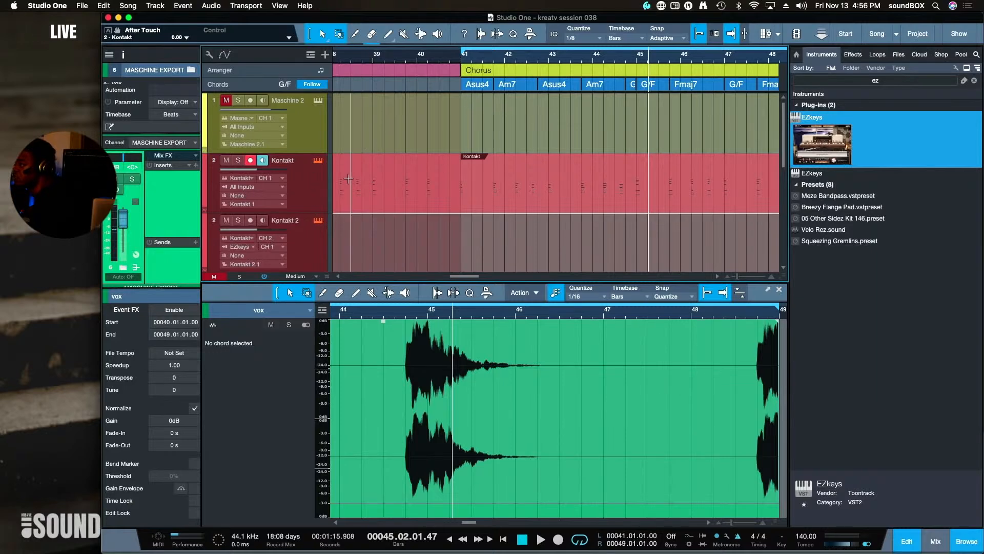
scroll(328, 190, "down", 3)
scroll(343, 187, "up", 3)
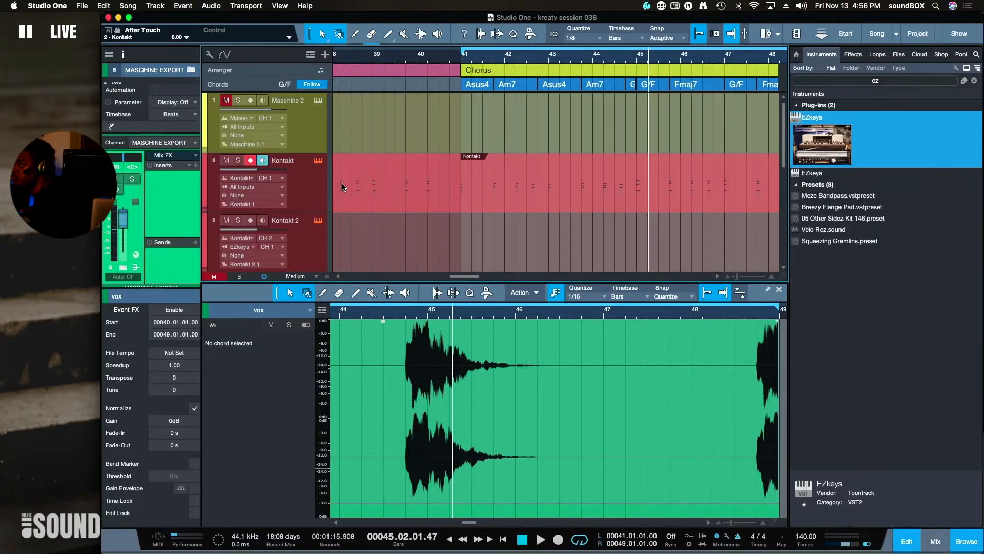
scroll(343, 187, "down", 3)
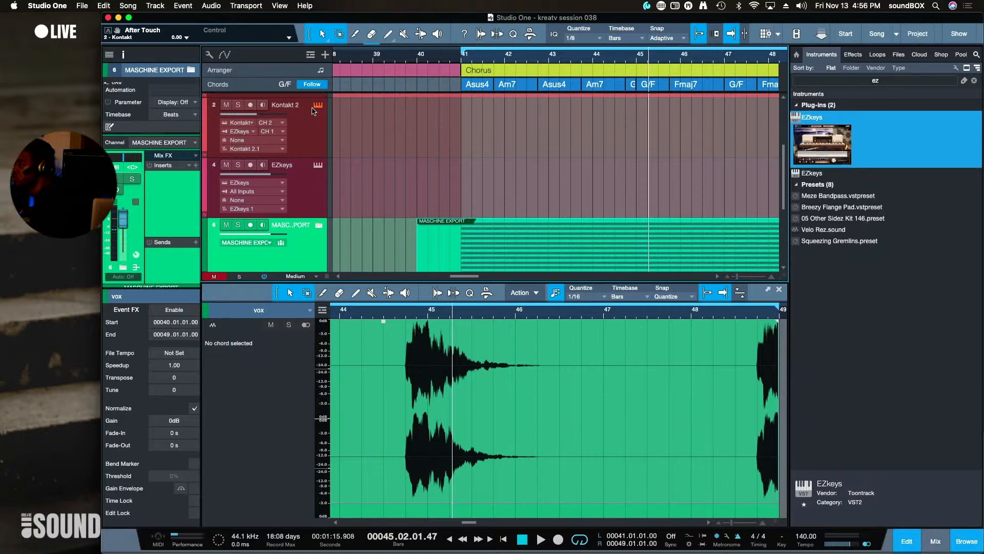
left_click(318, 166)
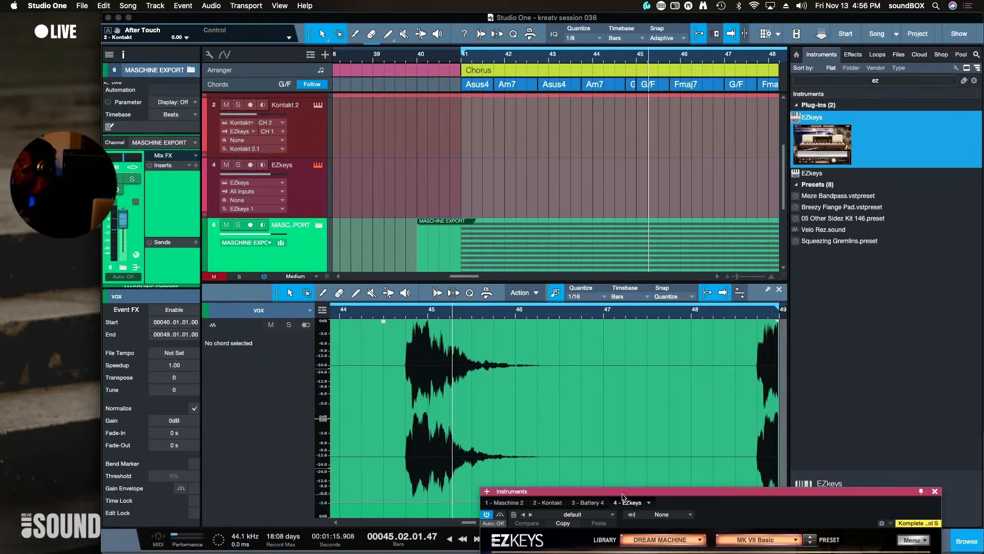
left_click_drag(624, 497, 521, 136)
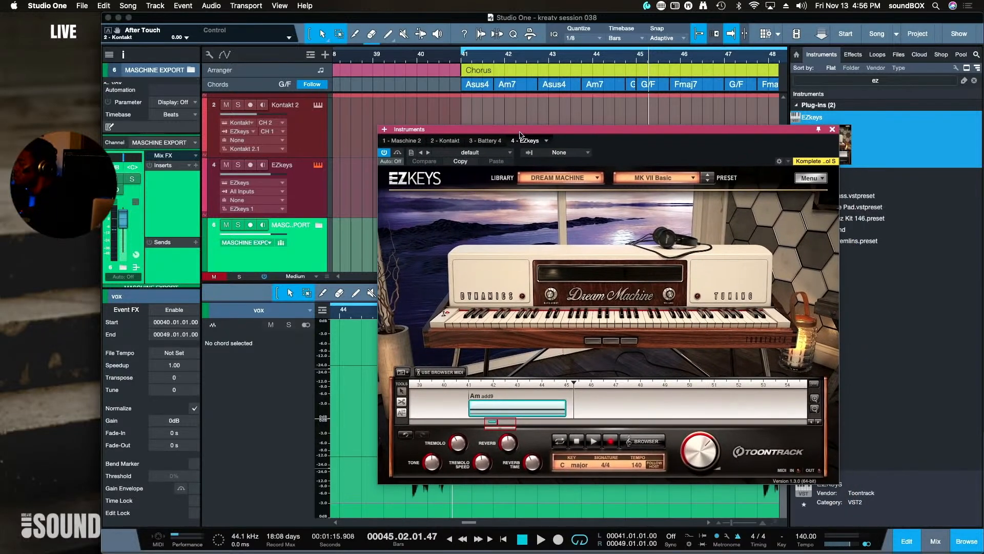
Change the EZkeys chord block at bar 41 to A sus4 and play the start of the chorus with it
double_click(478, 406)
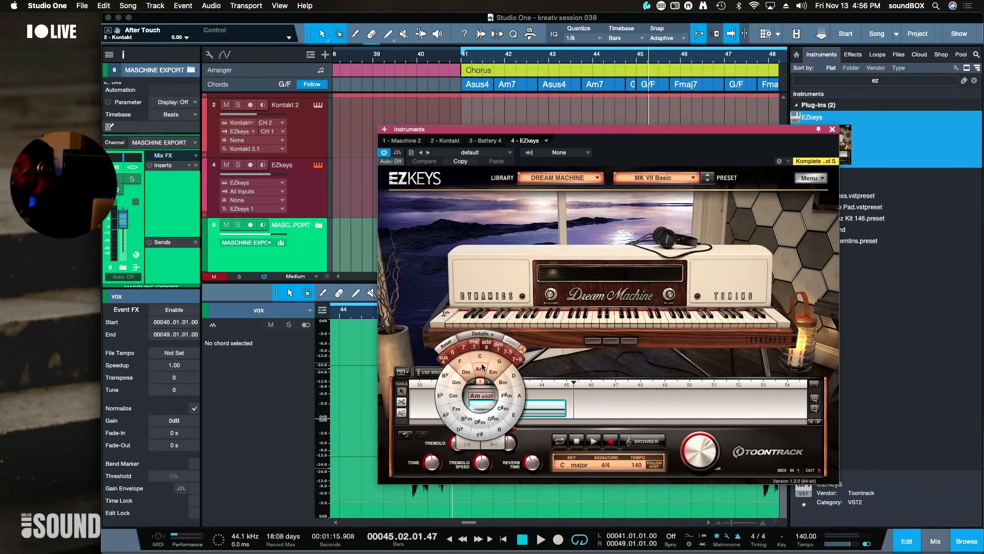
left_click(519, 396)
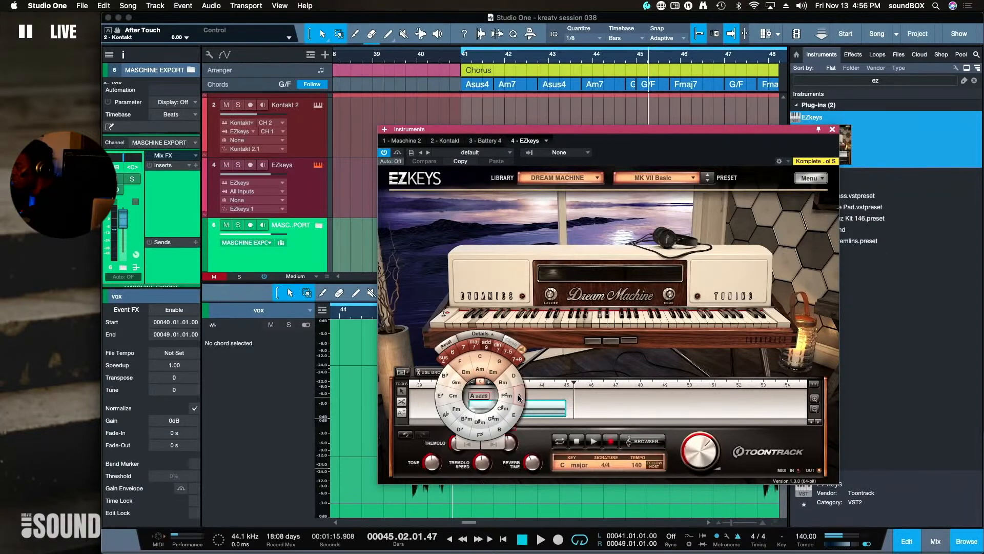
left_click(444, 359)
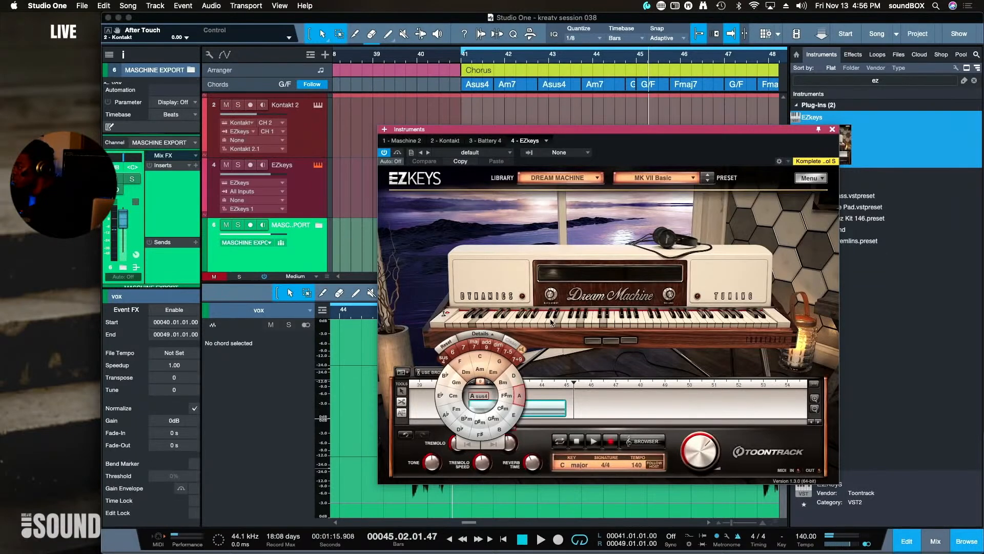
left_click(467, 55)
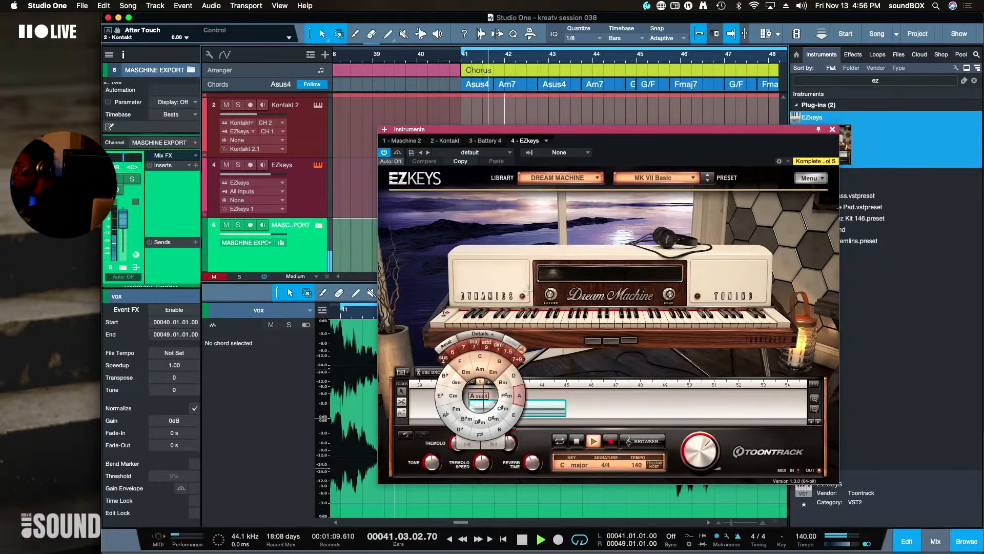
left_click(447, 58)
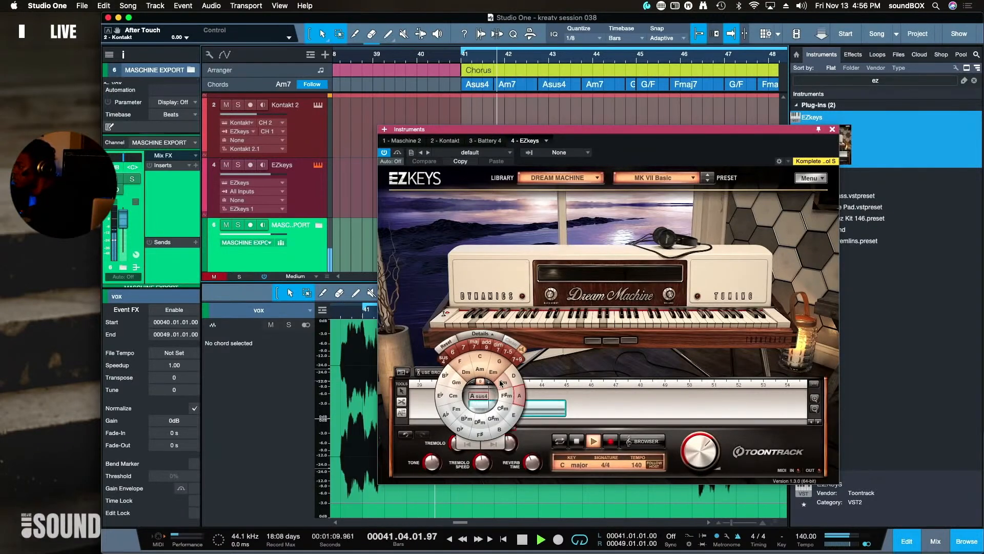
key("space")
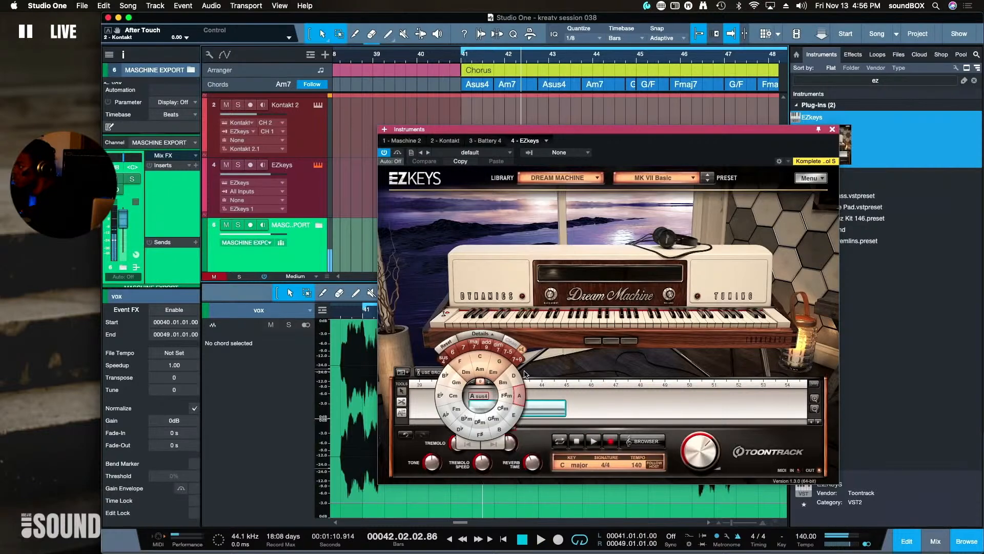
Move the EZkeys playhead to bar 42, zoom in on the song track and split the A sus4 block there
left_click(595, 399)
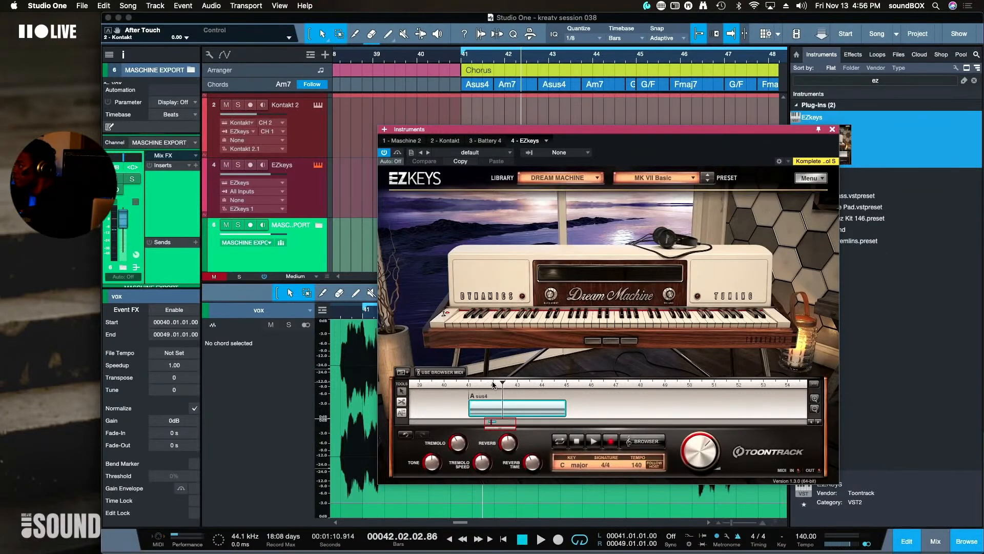
left_click(493, 60)
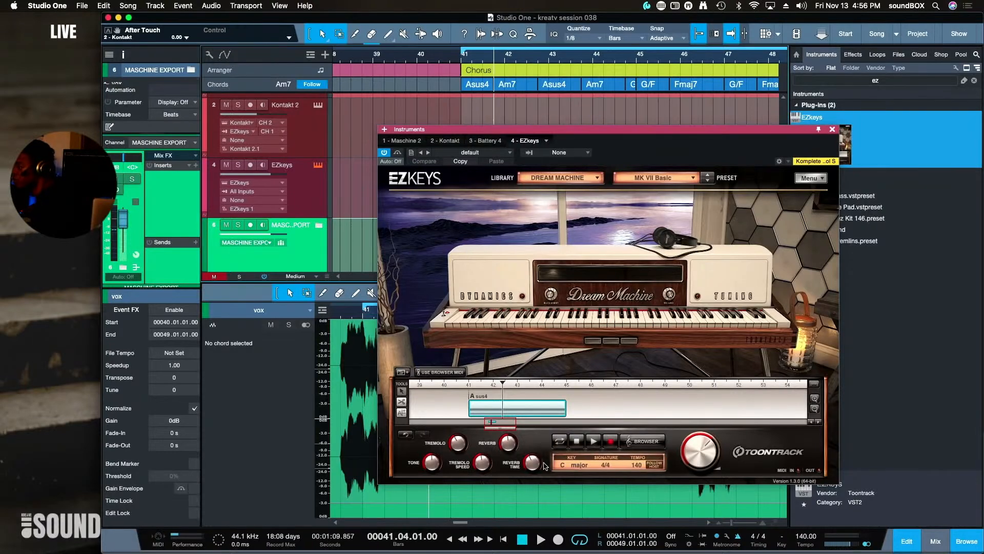
left_click(504, 385)
left_click_drag(500, 388, 487, 388)
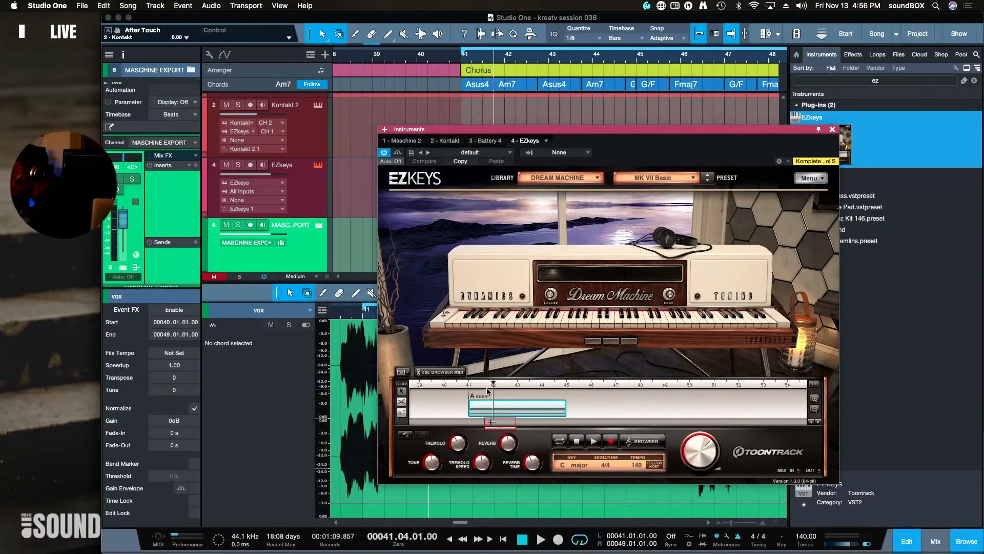
left_click(815, 399)
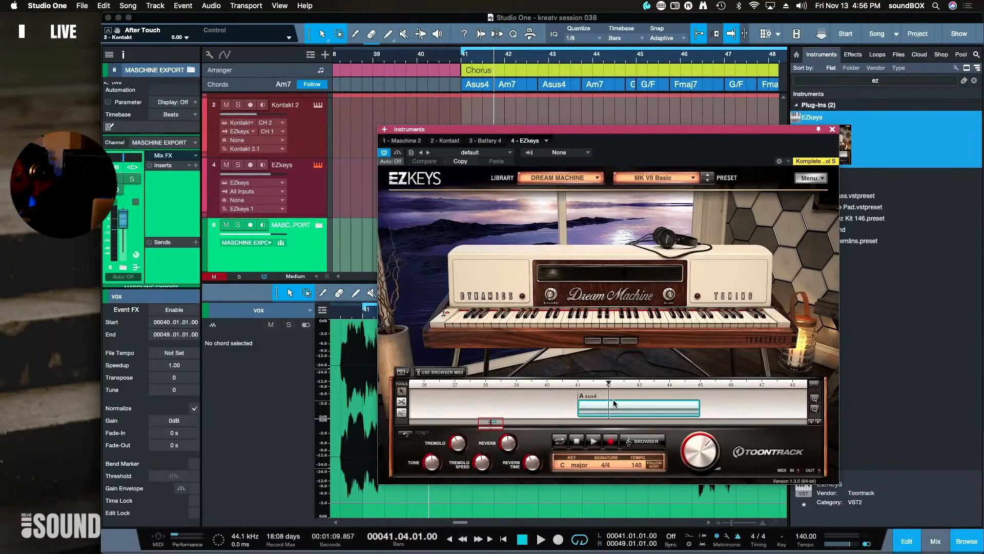
left_click(501, 407)
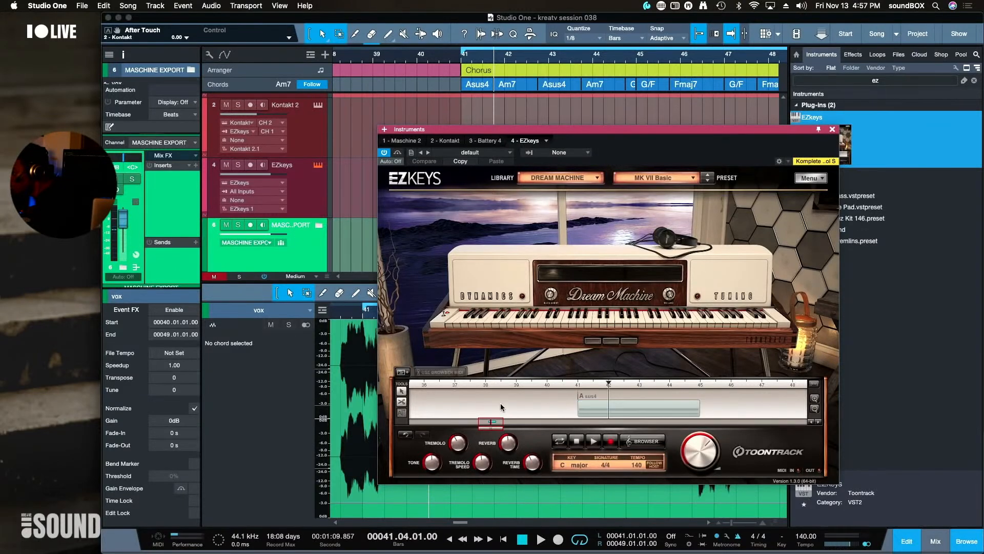
left_click(609, 396)
Change the EZkeys chord at bar 42 to Am and play the chorus from bar 41 with it
left_click(402, 391)
double_click(627, 405)
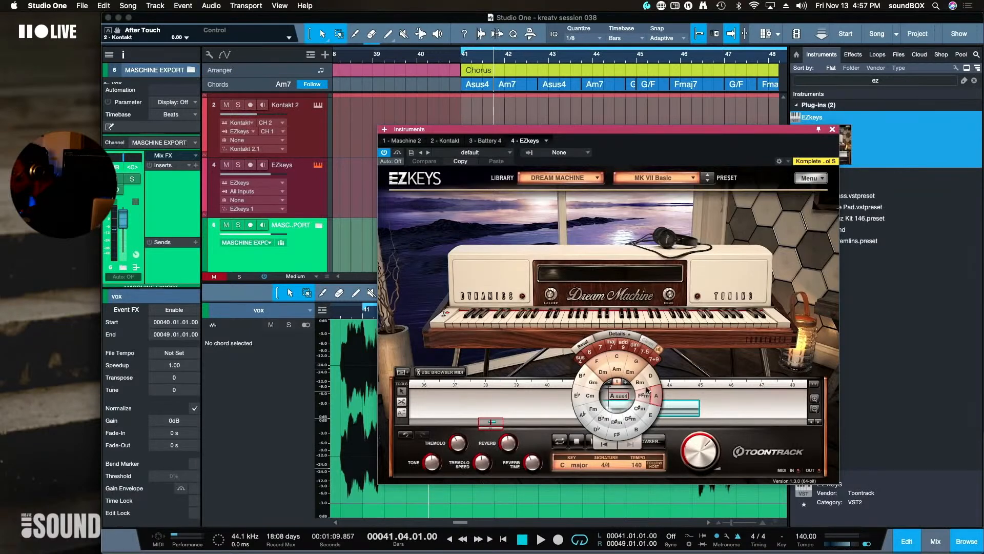
left_click(616, 370)
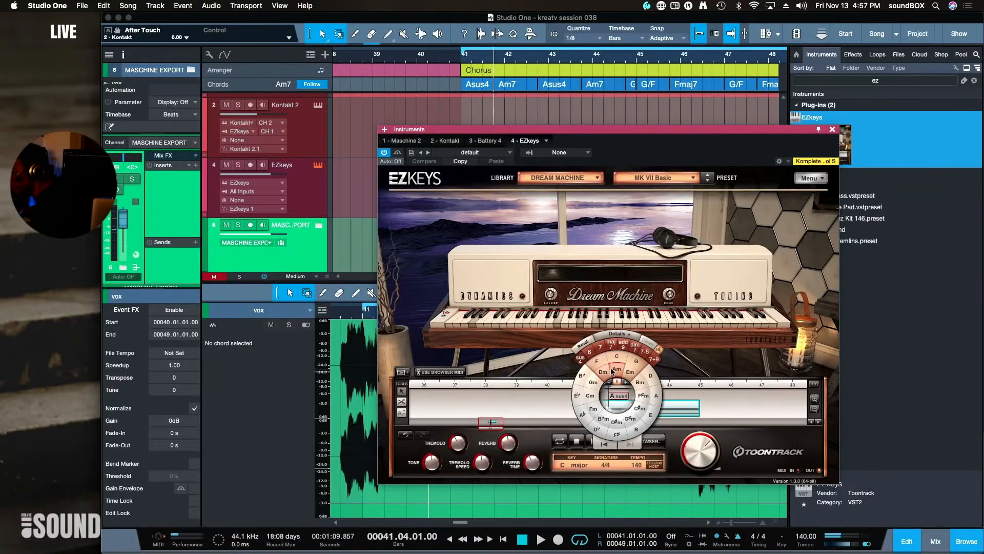
left_click(725, 401)
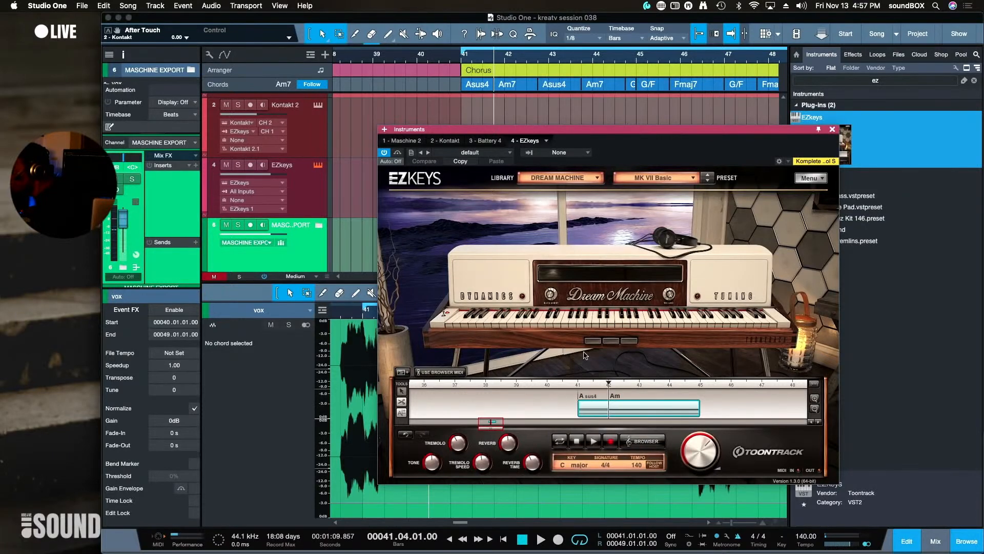
left_click(462, 64)
key("space")
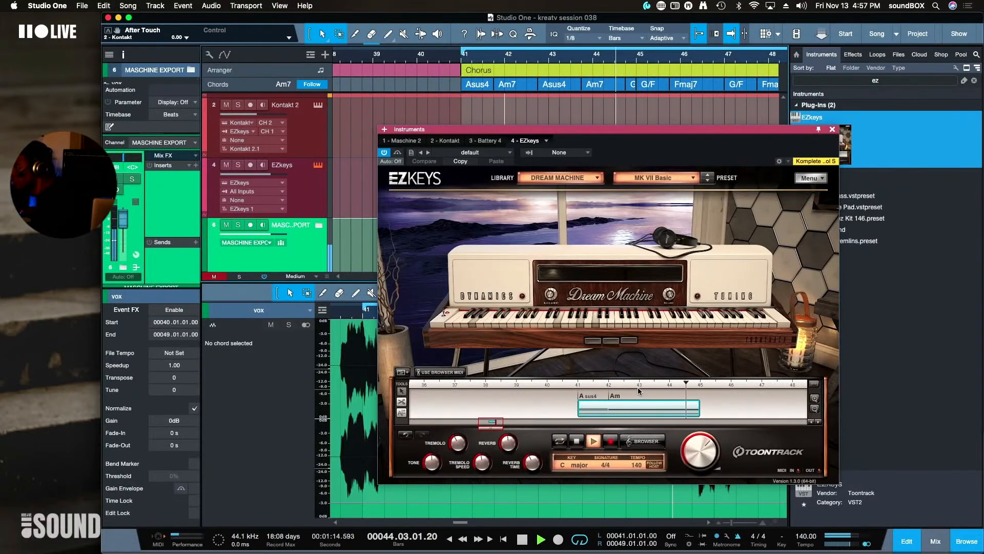
key("space")
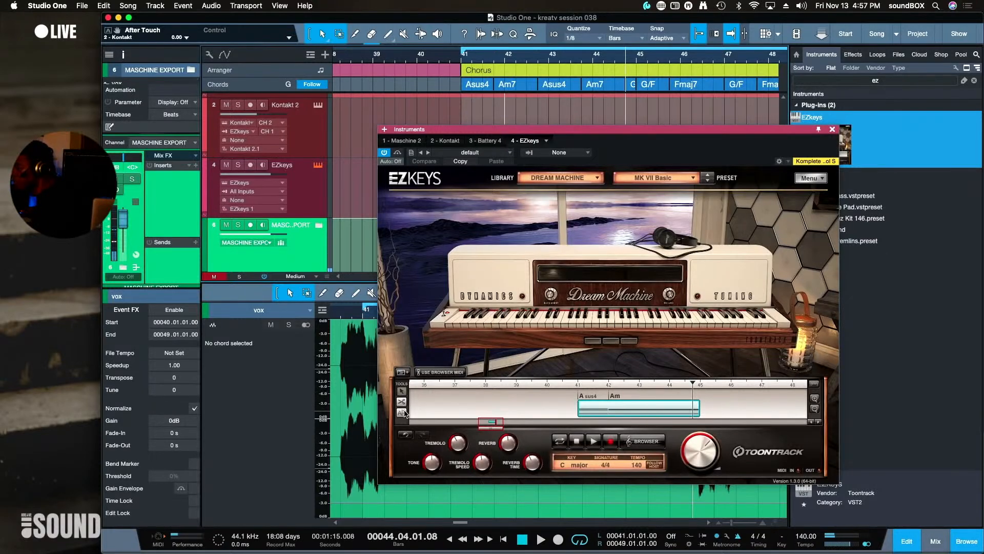
Split the Am chord in the EZkeys song track at bars 43 and 44
left_click(589, 402)
left_click(641, 391)
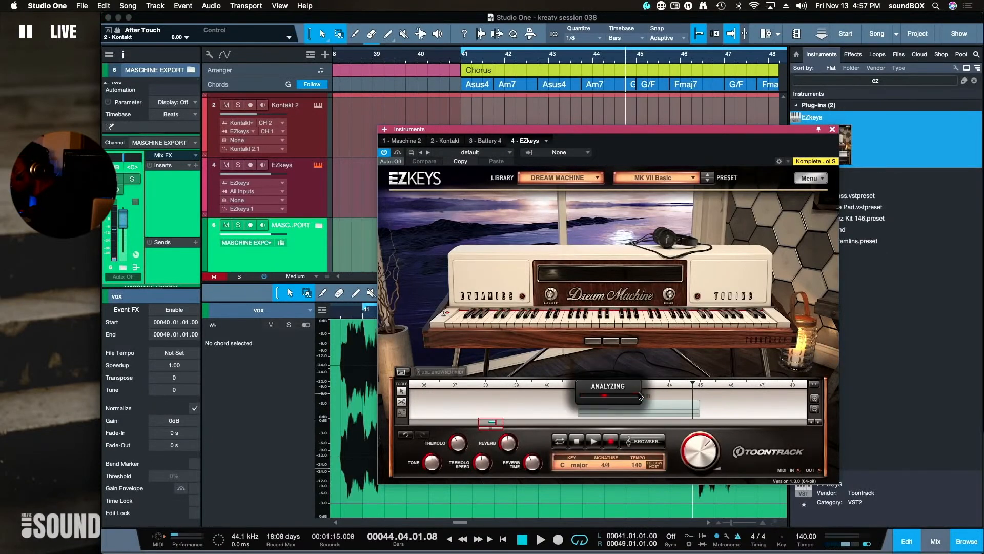
left_click(668, 394)
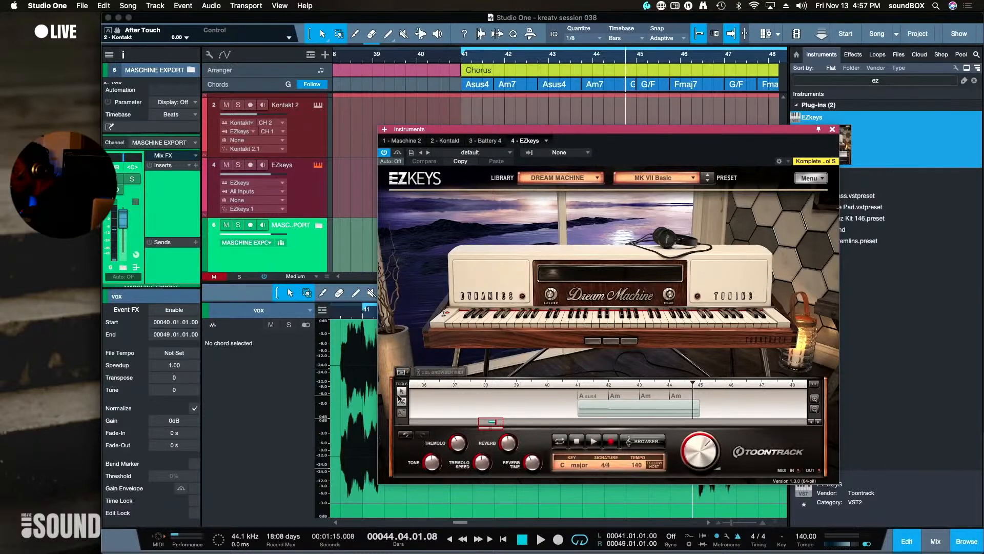
Change the EZkeys chord at bar 43 to A sus4
left_click(620, 395)
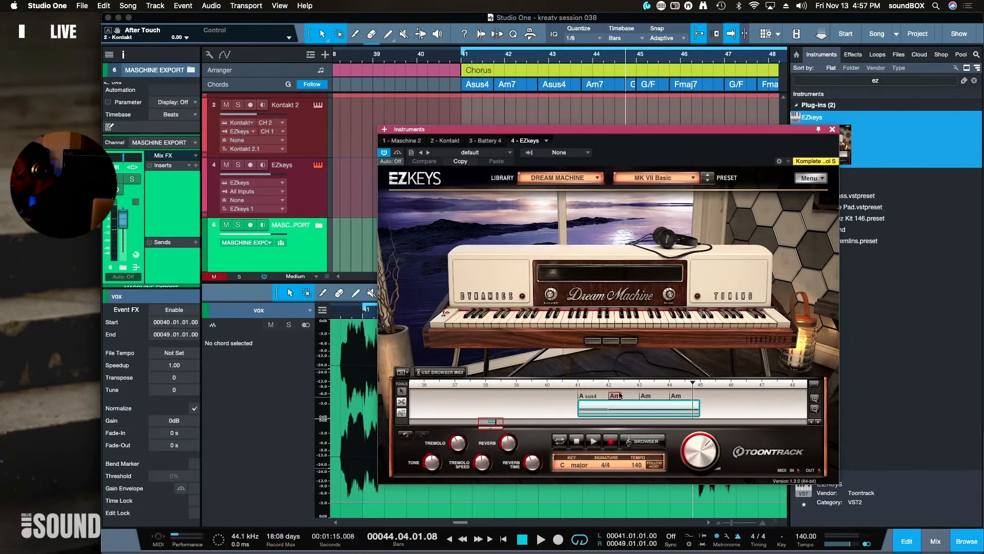
left_click(644, 396)
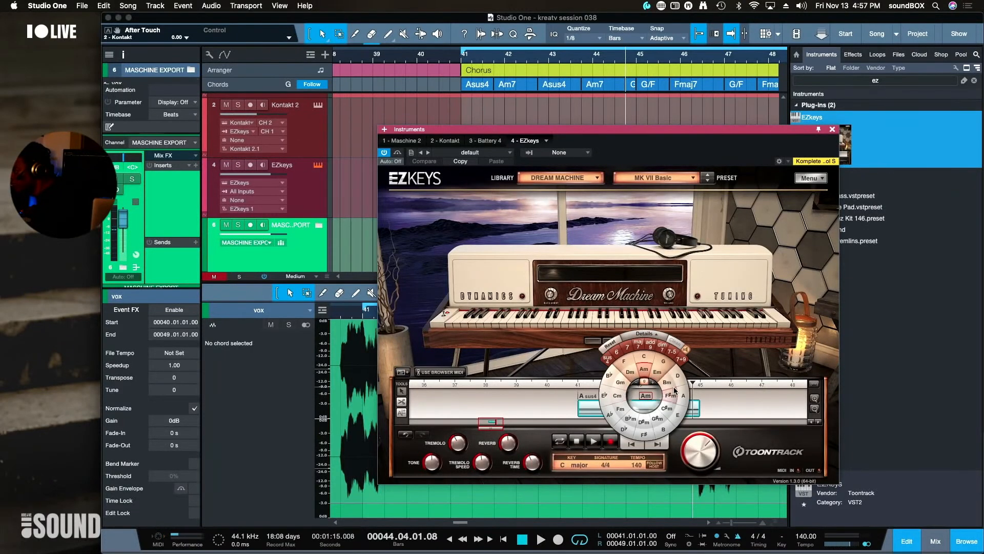
left_click(685, 398)
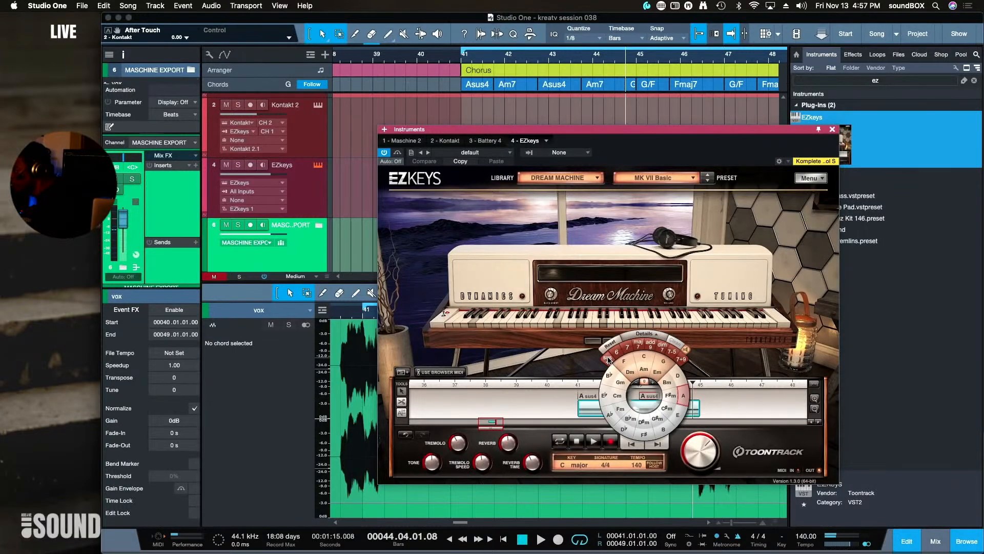
left_click(694, 407)
Change the EZkeys chords at bars 44 and 42 from plain minor to Am 7
left_click(676, 398)
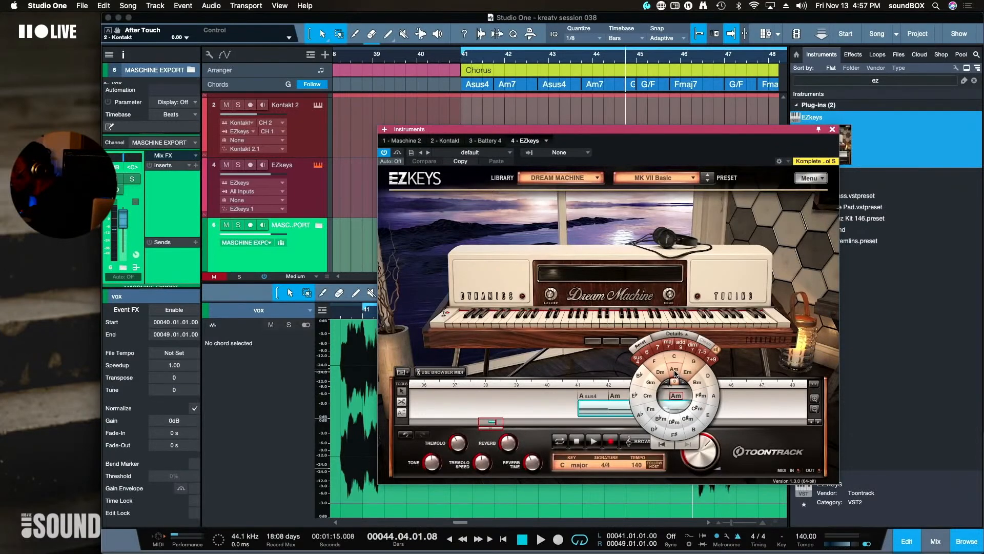
left_click(675, 370)
left_click(738, 411)
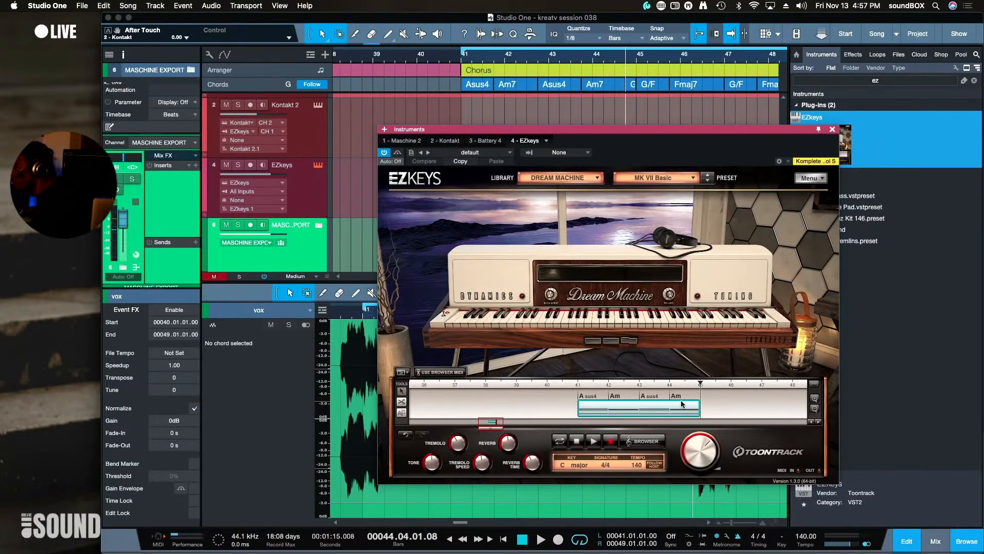
left_click(682, 404)
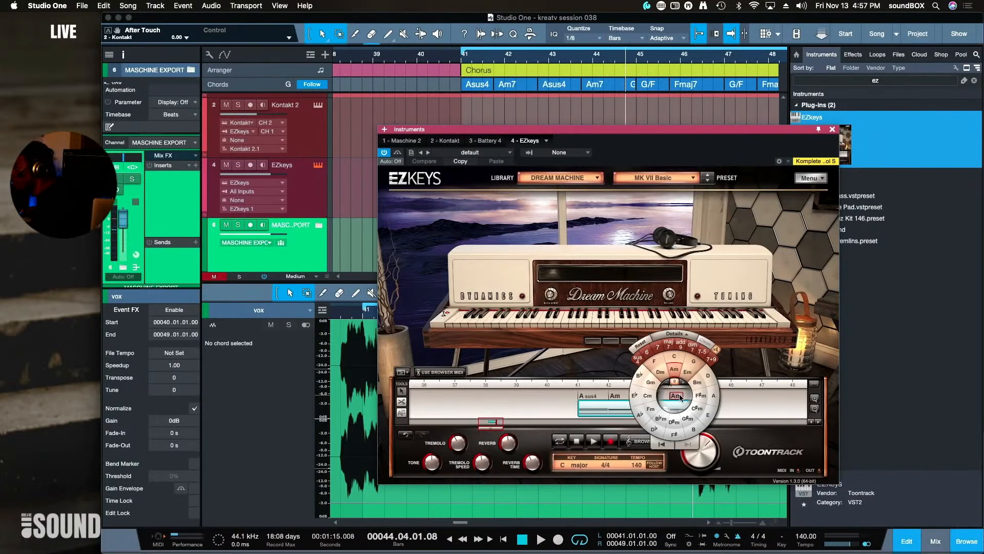
left_click(658, 348)
left_click(617, 399)
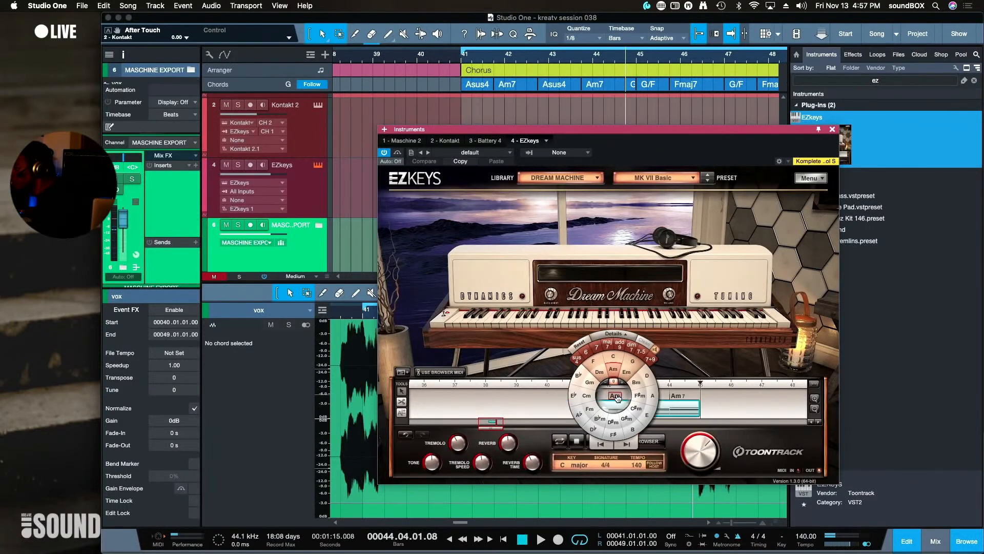
left_click(597, 347)
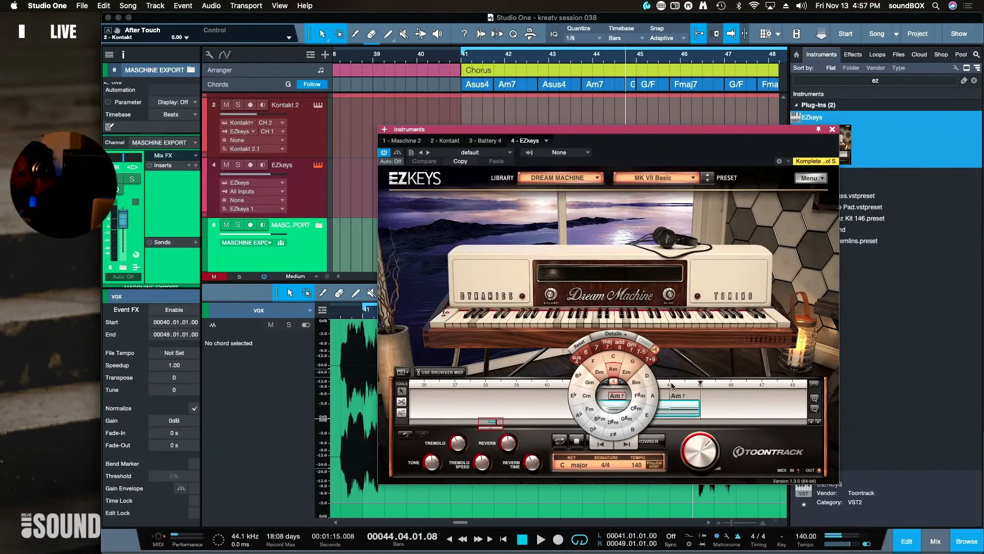
left_click(720, 399)
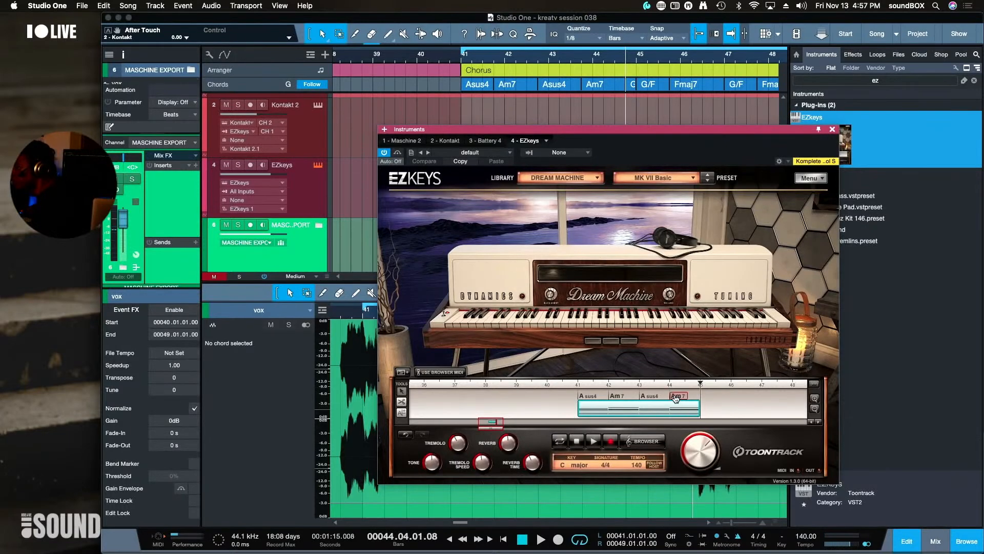
Add a new C chord block at bar 45 of the EZkeys song track and extend it to bar 49
left_click(405, 374)
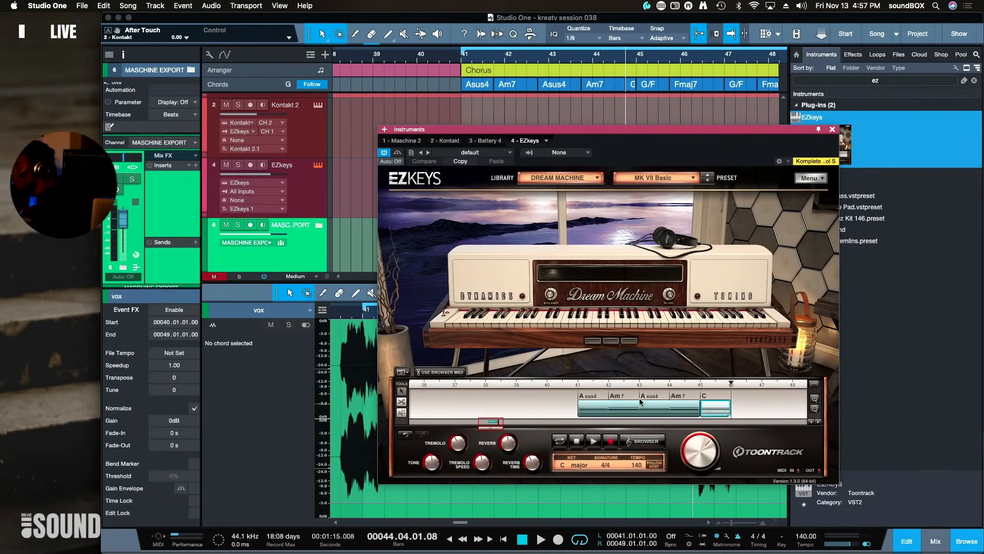
scroll(705, 403, "right", 5)
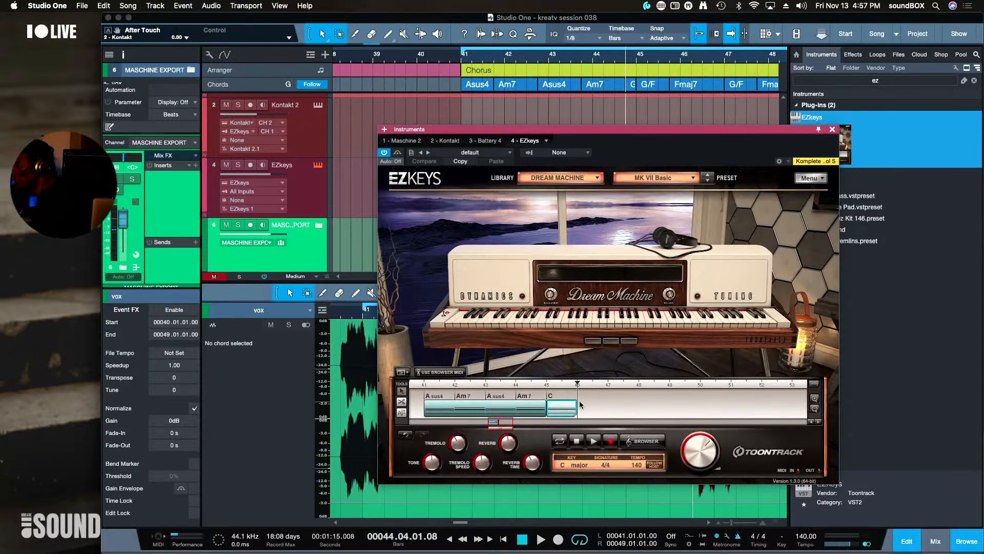
left_click_drag(574, 409, 621, 412)
key("space")
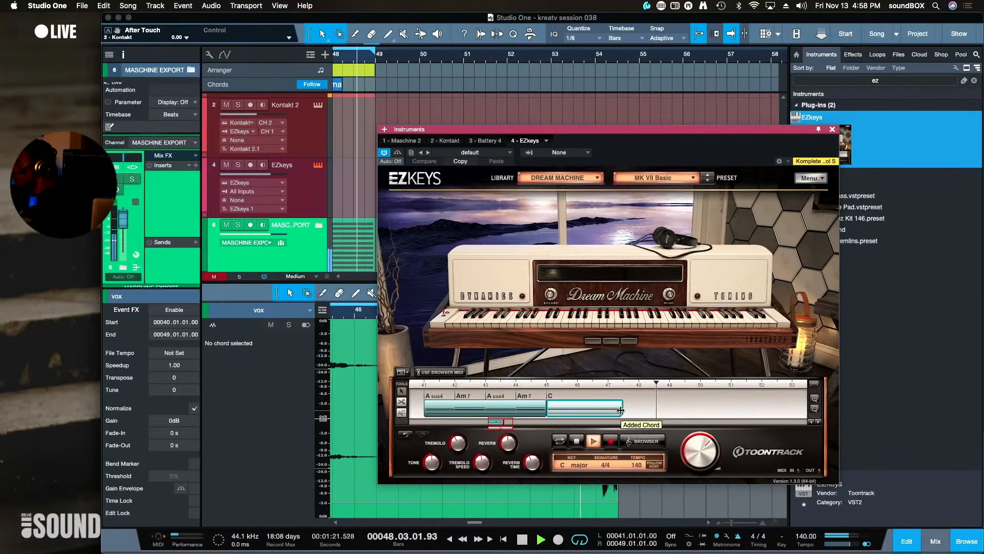
key("space")
left_click_drag(621, 410, 669, 408)
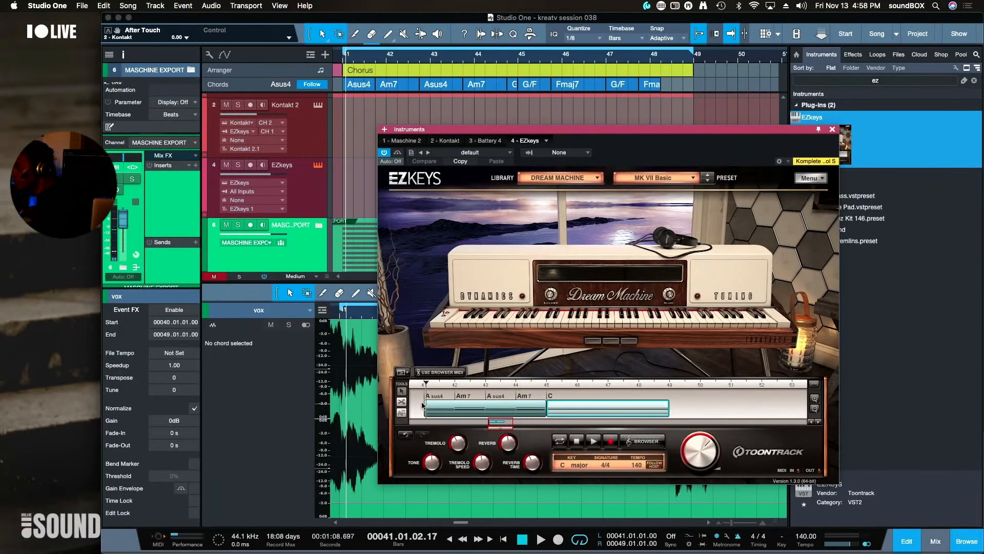
Split the new C chord block at bars 46, 47 and 48
left_click(402, 413)
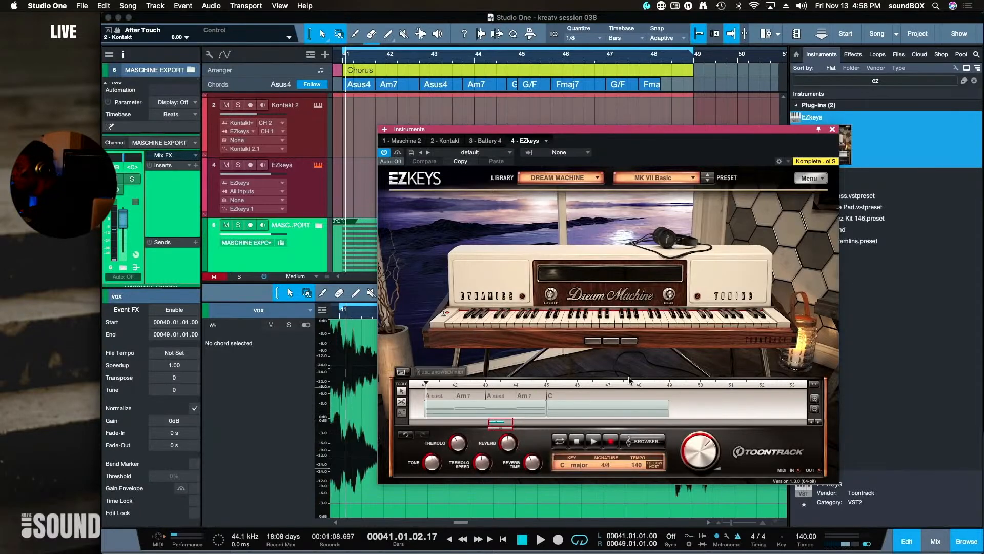
left_click(576, 394)
left_click(609, 395)
left_click(640, 395)
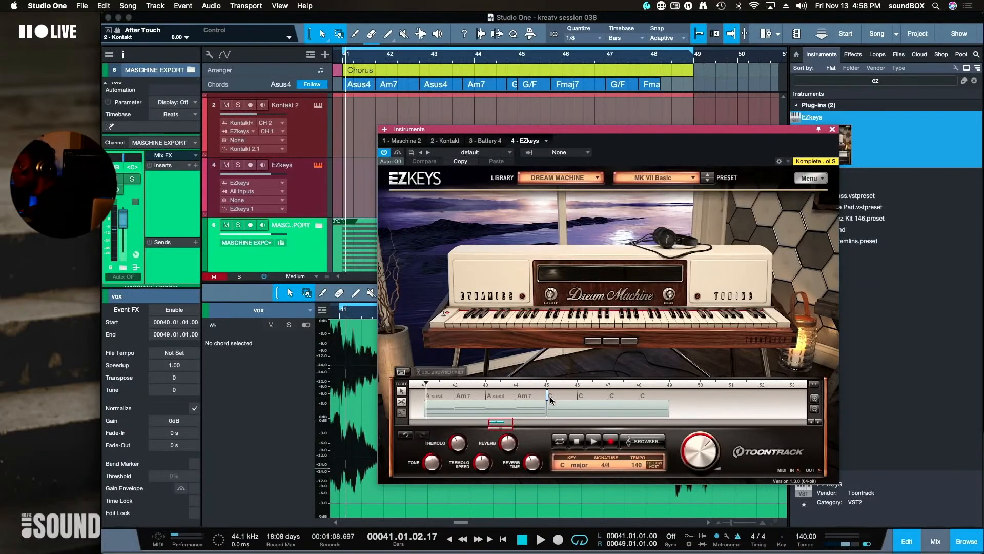
Change the EZkeys chord at bar 45 to G with F as its bass note
left_click(403, 393)
left_click(552, 396)
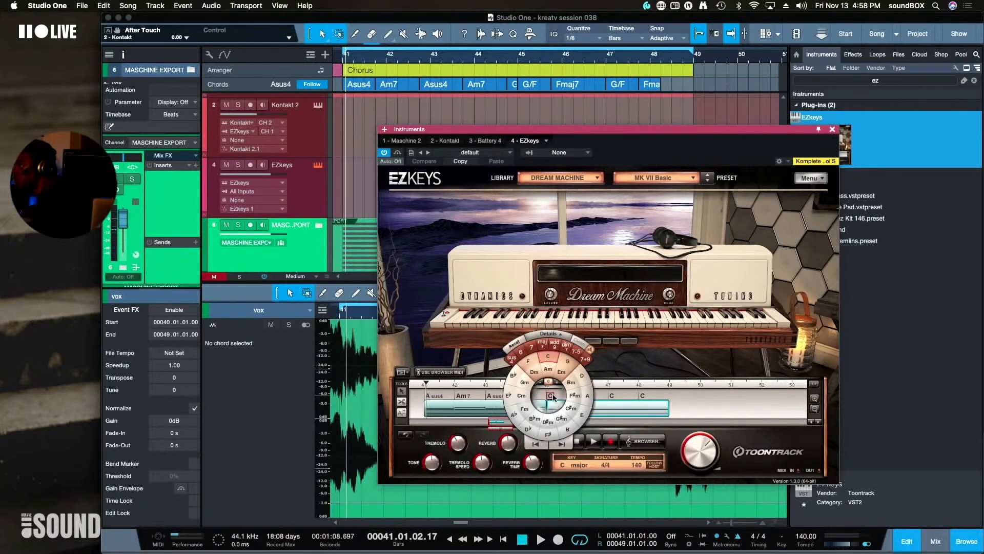
left_click(569, 365)
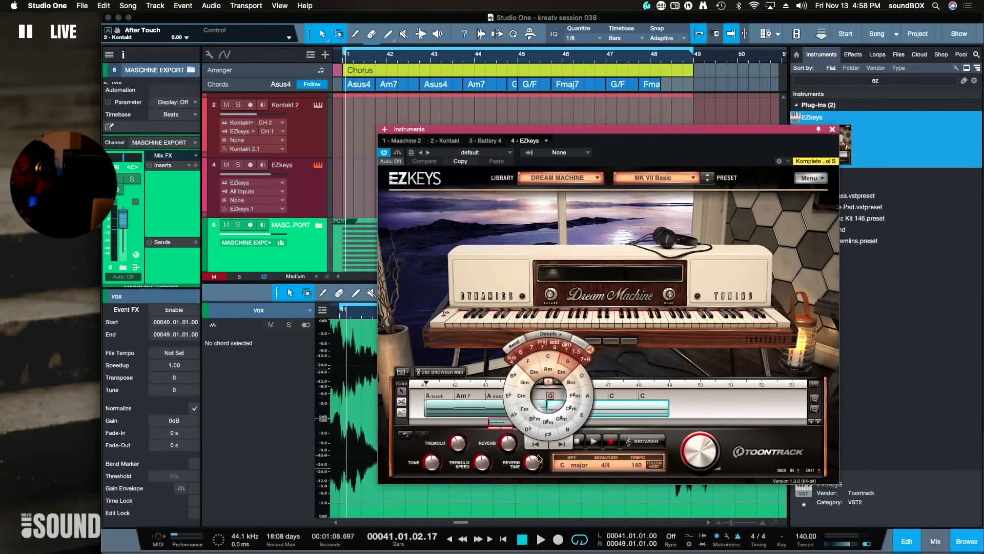
left_click(559, 335)
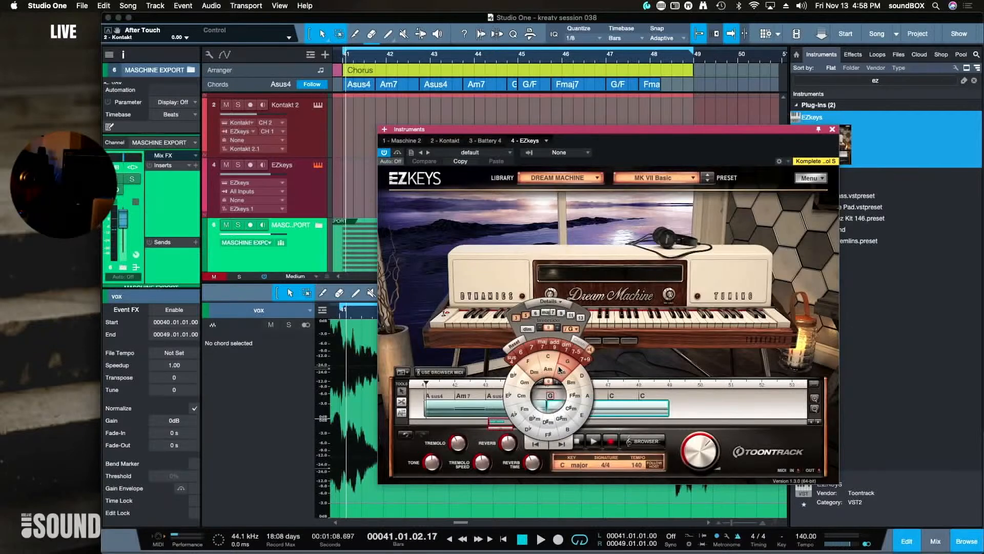
left_click(574, 329)
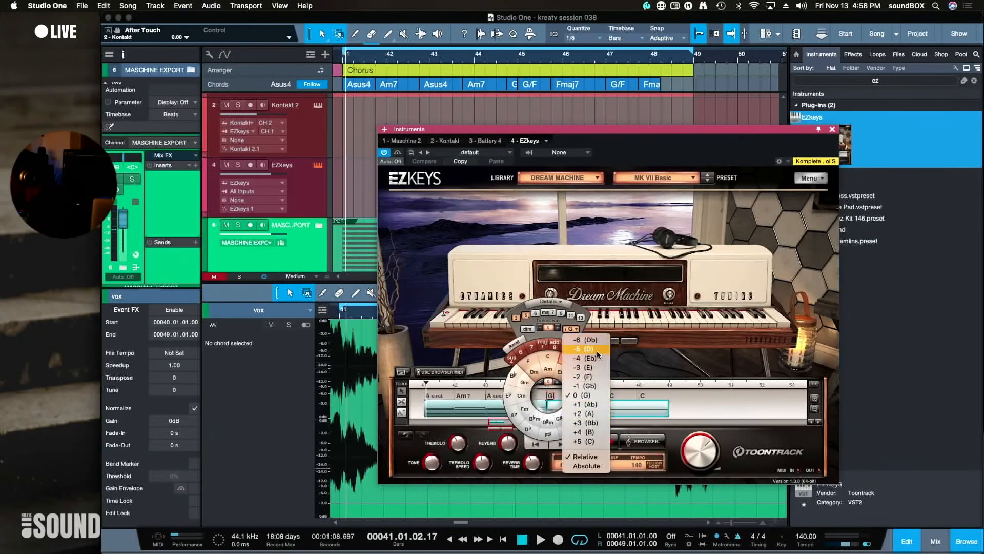
left_click(594, 377)
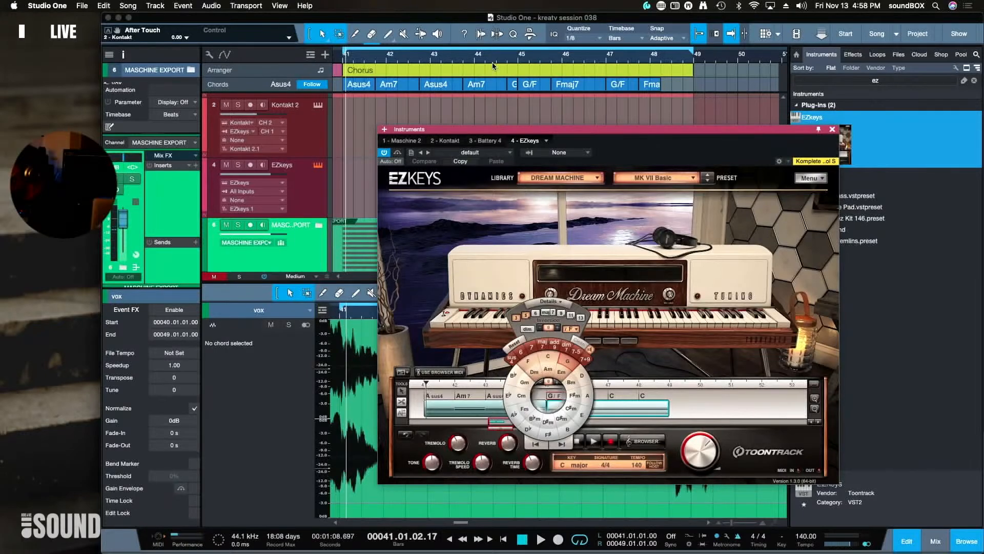
Play the second half of the chorus to check the EZkeys chords against the chord track
left_click(470, 60)
key("space")
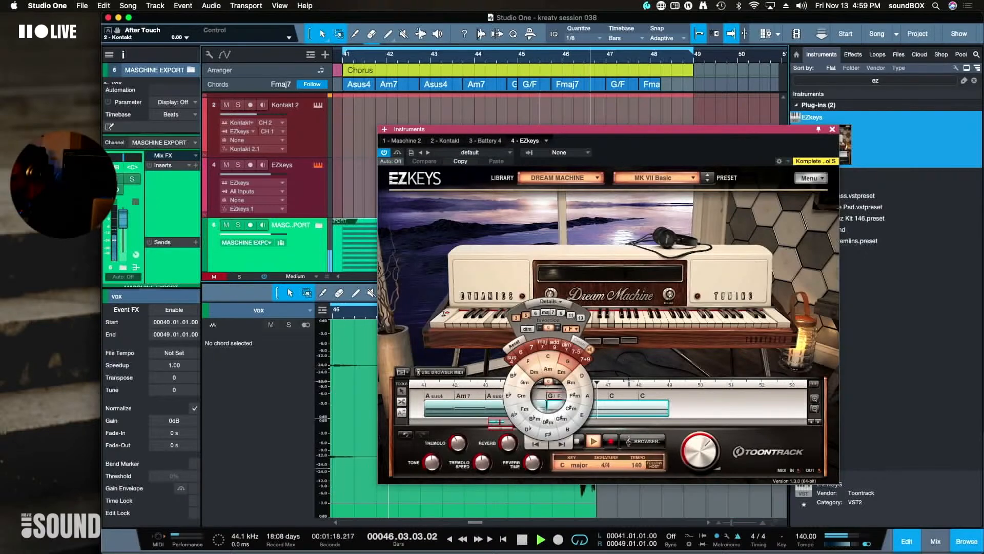
key("space")
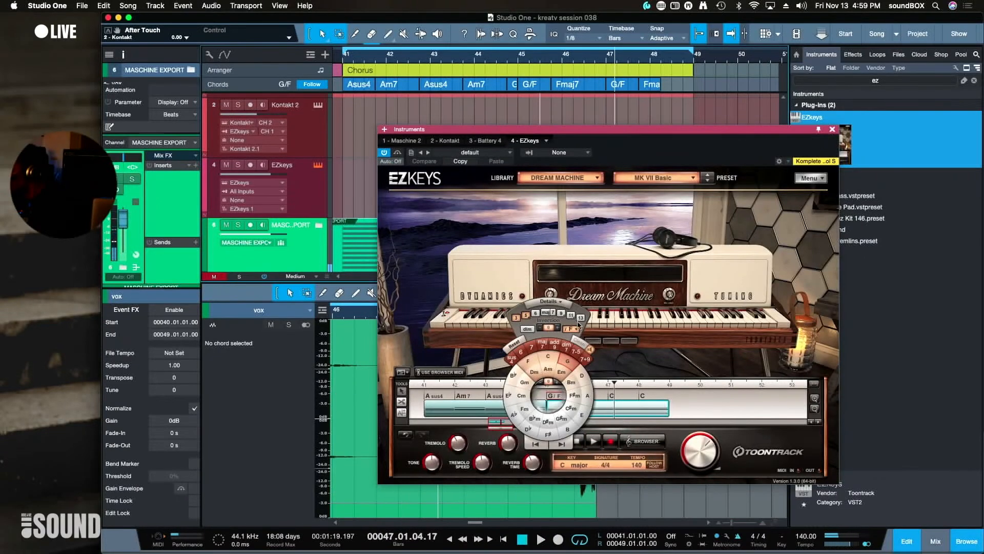
Change the EZkeys chord at bar 47 to G with F as its bass note
left_click(611, 395)
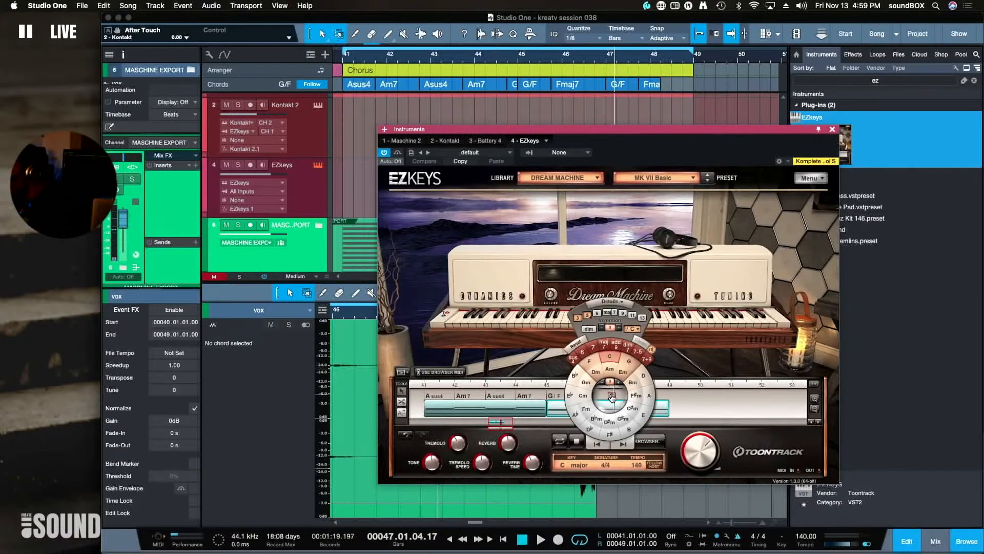
left_click(636, 361)
left_click(632, 329)
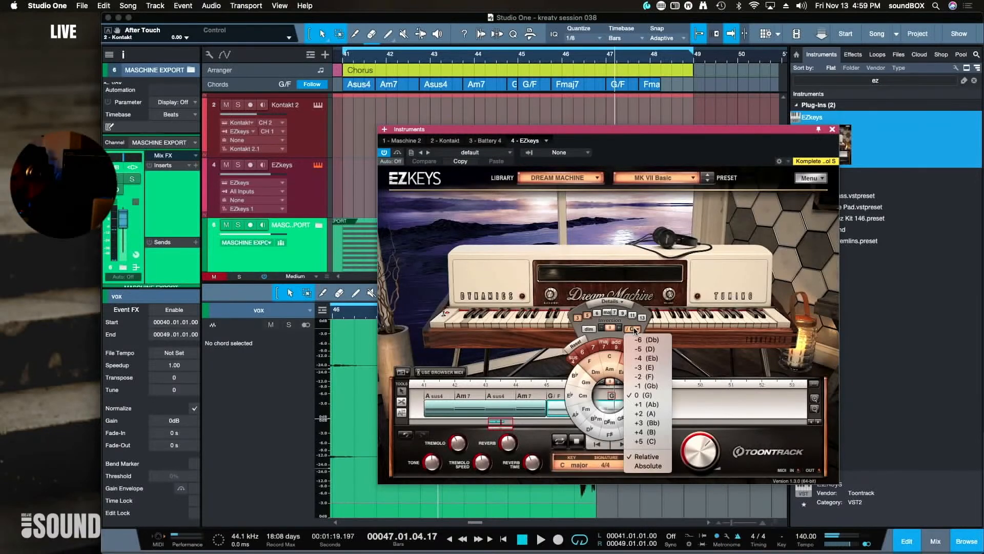
left_click(653, 377)
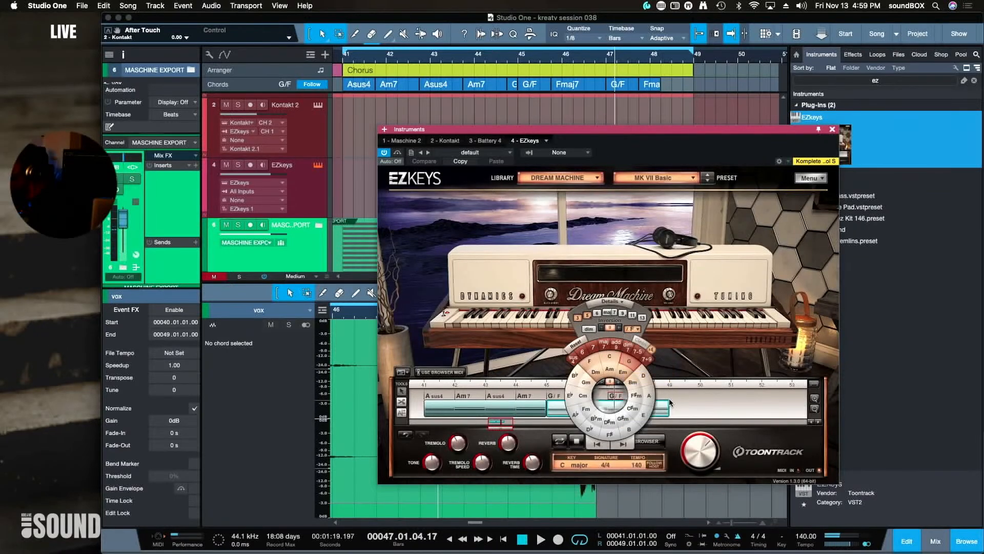
left_click(670, 403)
Change the EZkeys chords at bars 46 and 48 to F
left_click(582, 398)
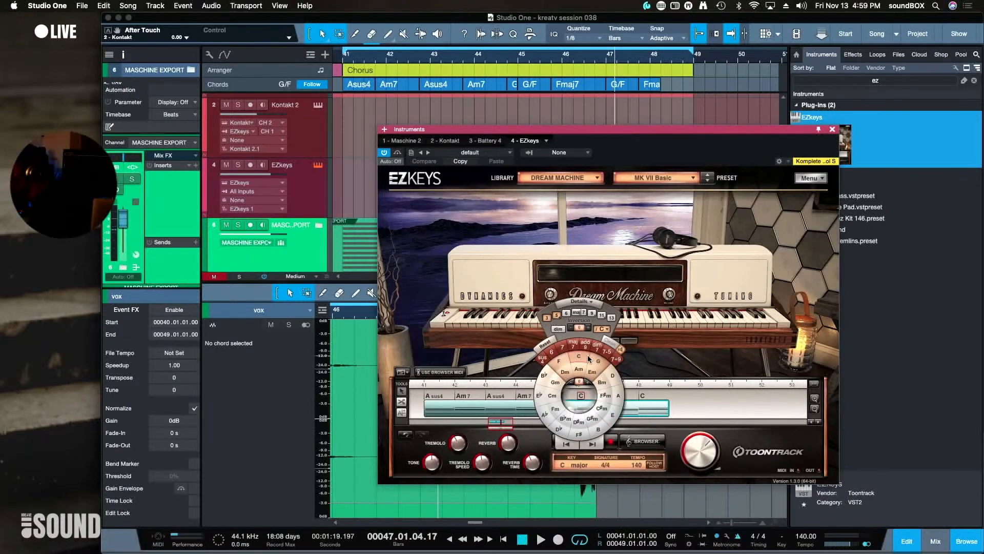
left_click(564, 365)
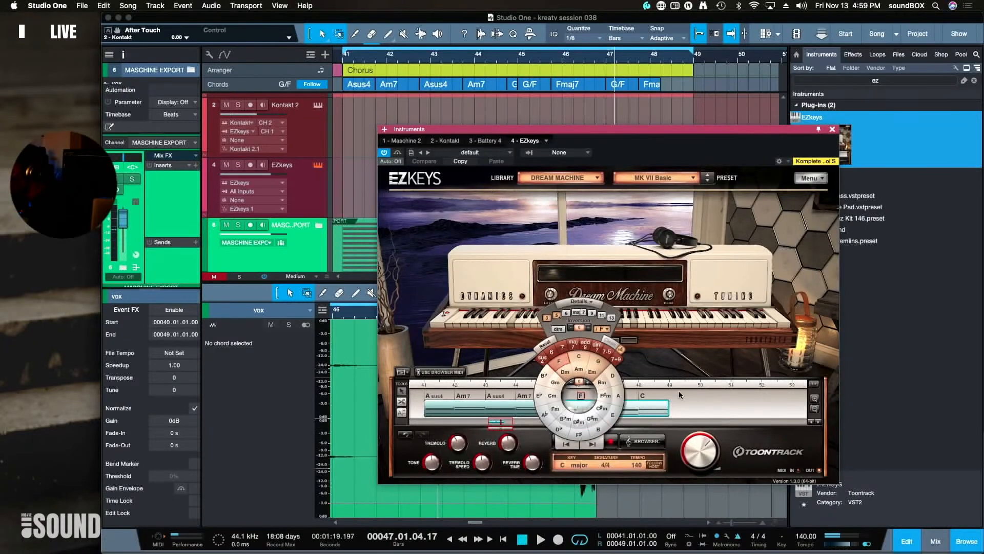
left_click(656, 410)
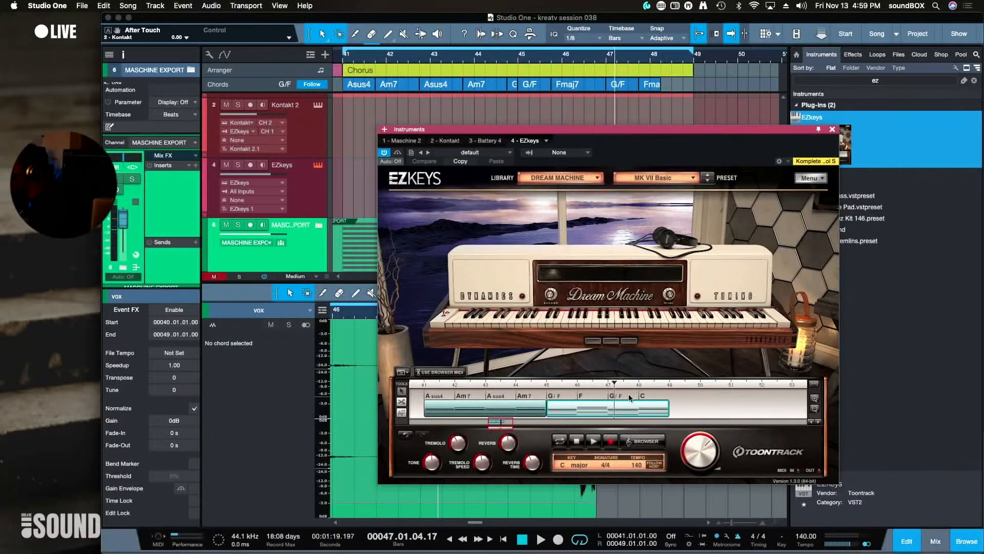
left_click(646, 396)
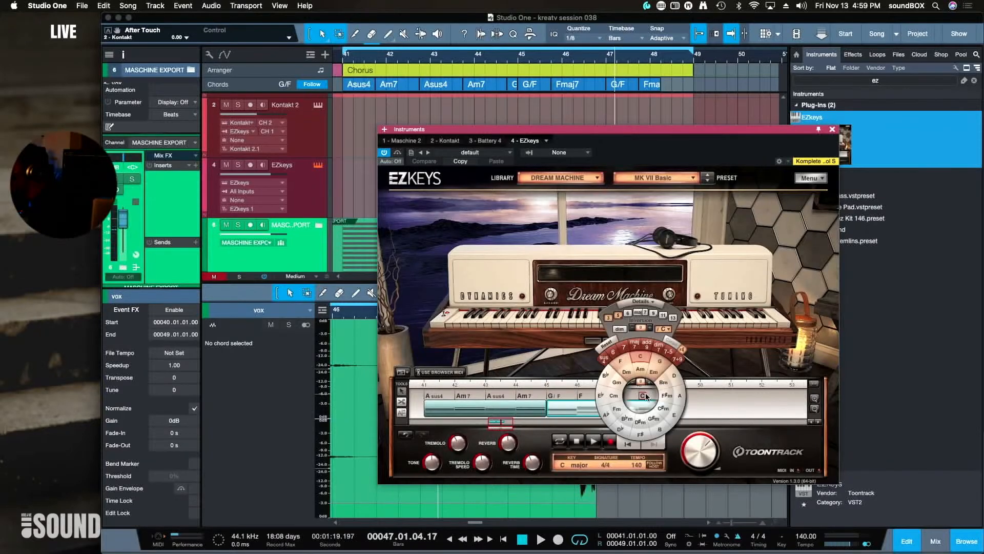
left_click(728, 402)
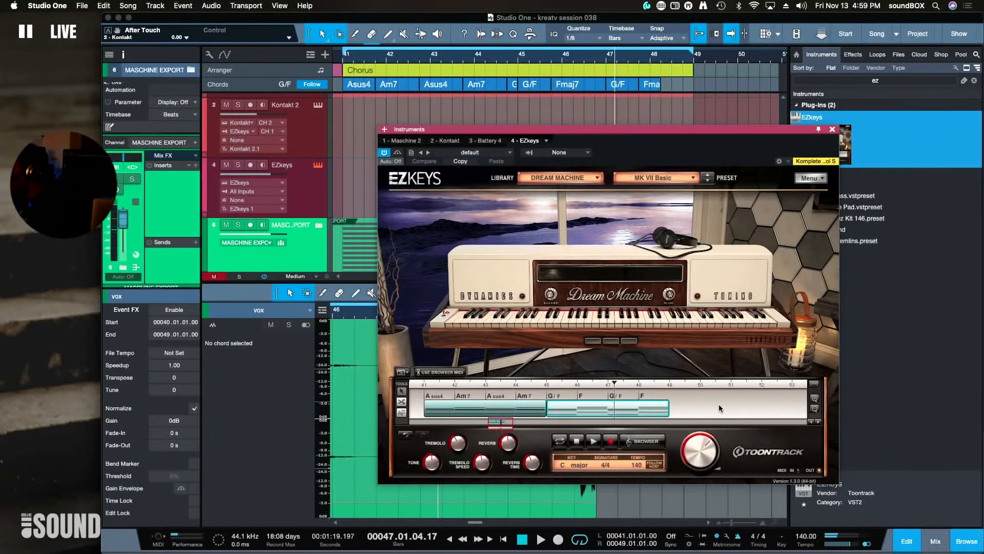
Play the start of the chorus to check the completed EZkeys progression against the chord track
left_click(522, 58)
key("space")
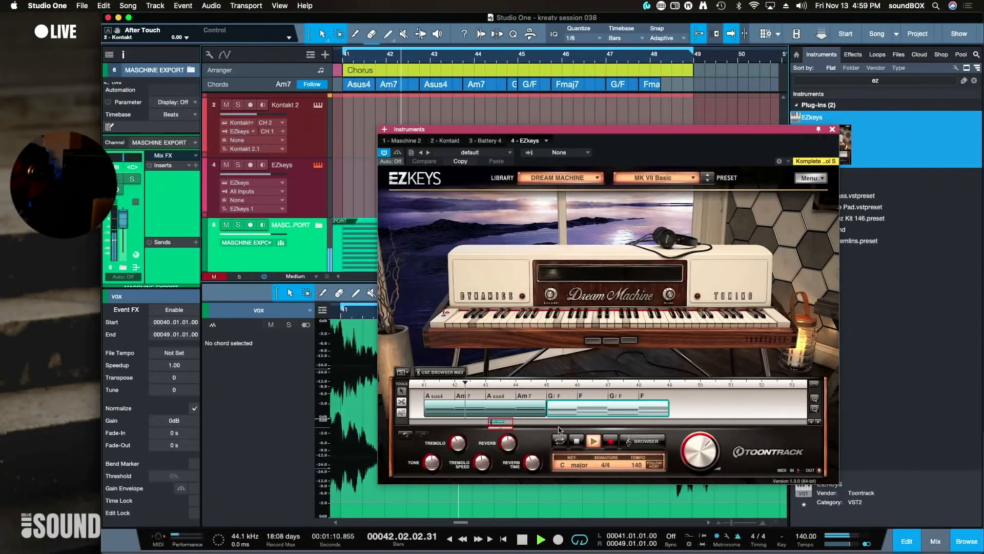
key("space")
Audition the browser MIDI Variation 02(1) on the EZkeys block at bars 41 to 45 during chorus playback
left_click(441, 373)
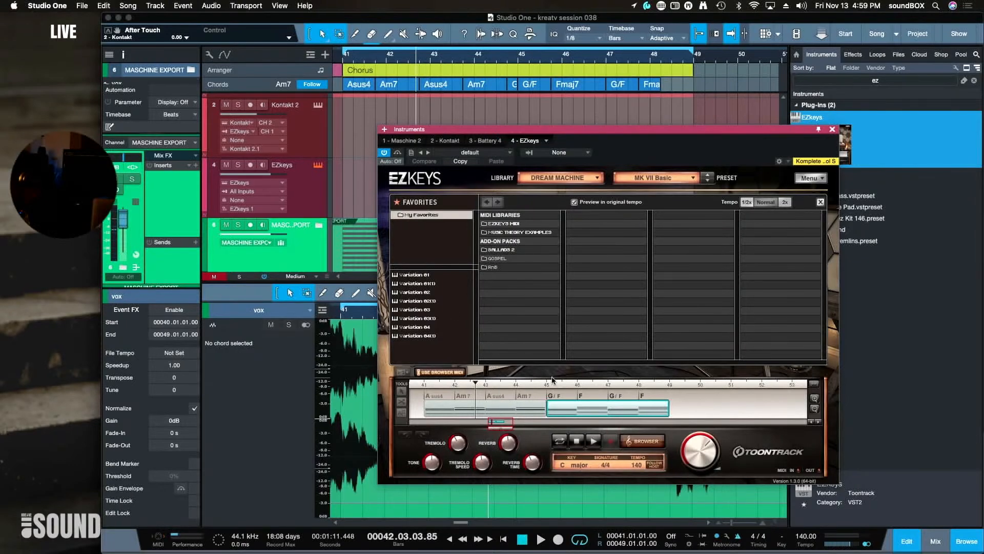
left_click(437, 404)
left_click(439, 374)
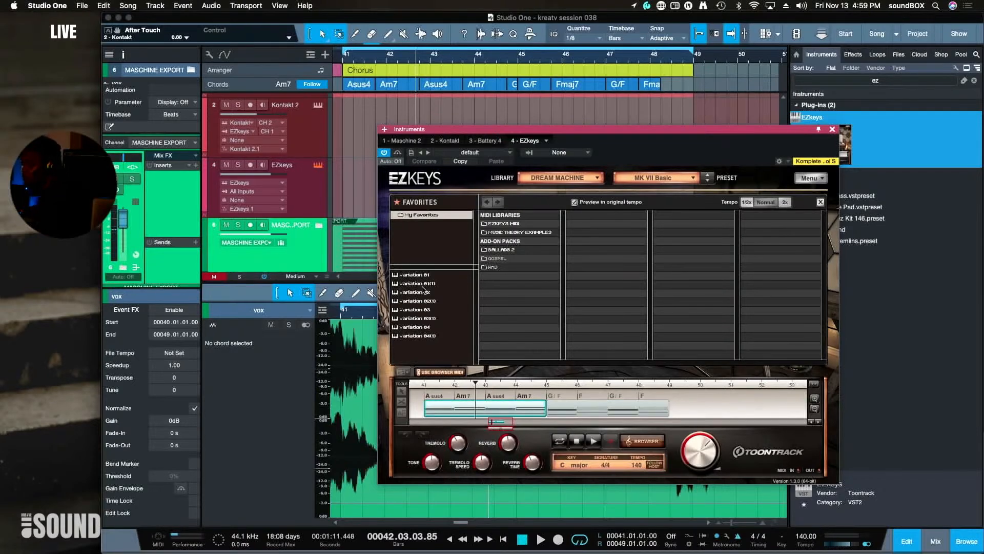
left_click(414, 301)
key("space")
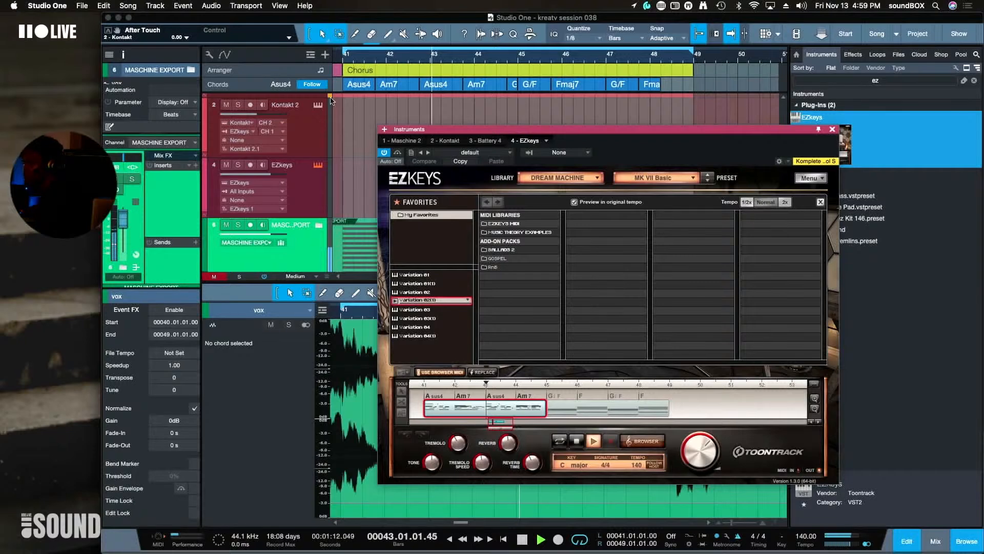
left_click_drag(461, 129, 459, 135)
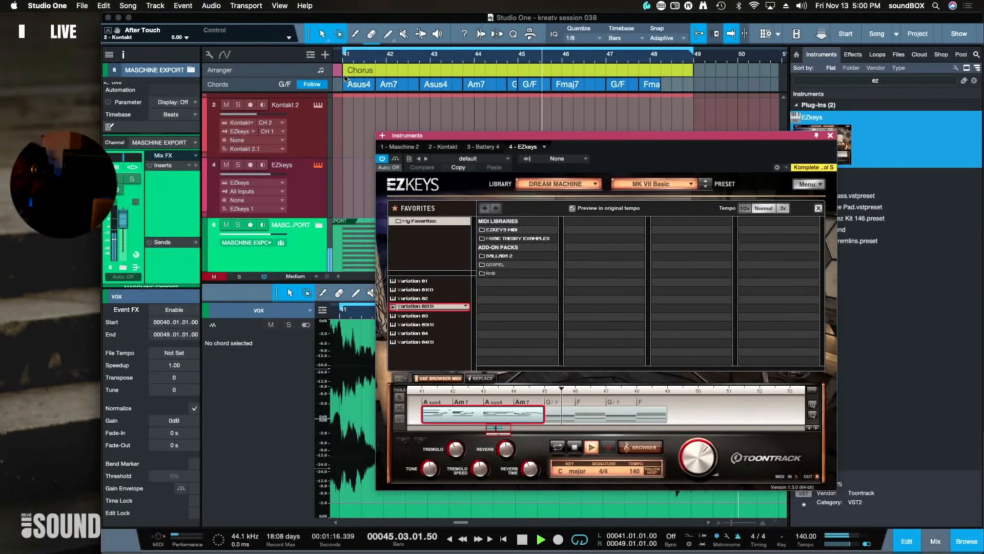
left_click(344, 55)
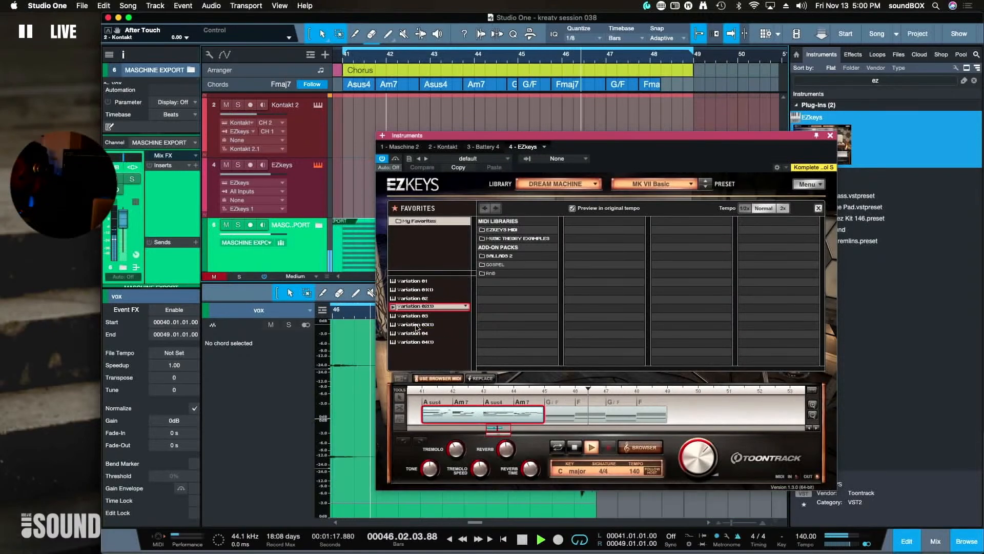
Replace the MIDI of both EZkeys blocks, bars 41 to 45 and 45 to 49, with Variation 03 while monitoring the Kontakt 2 track
left_click(418, 316)
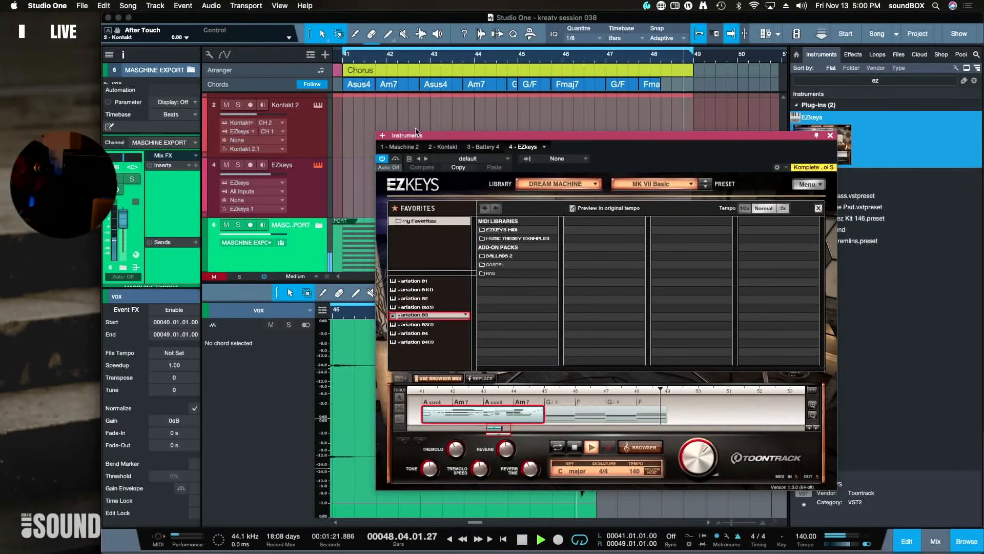
left_click(262, 105)
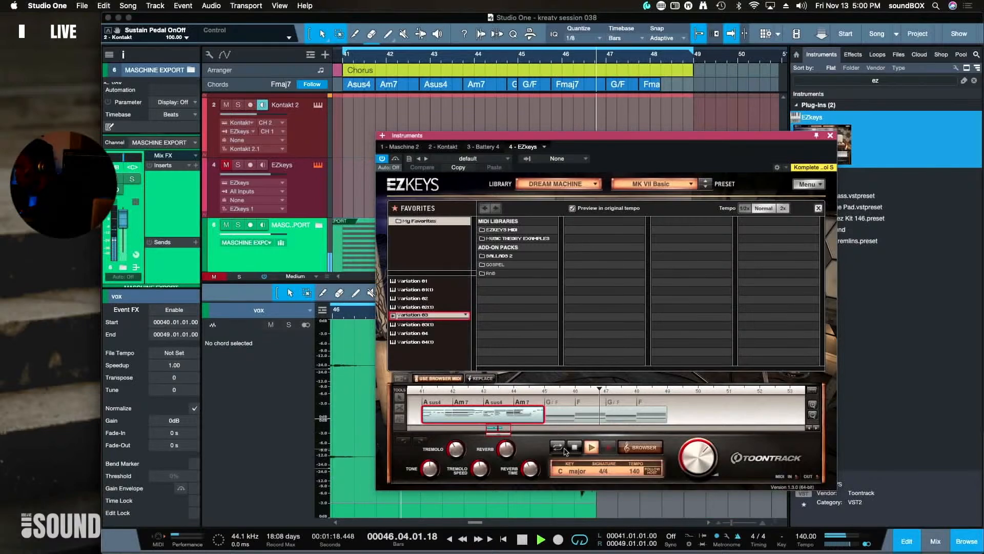
left_click(481, 379)
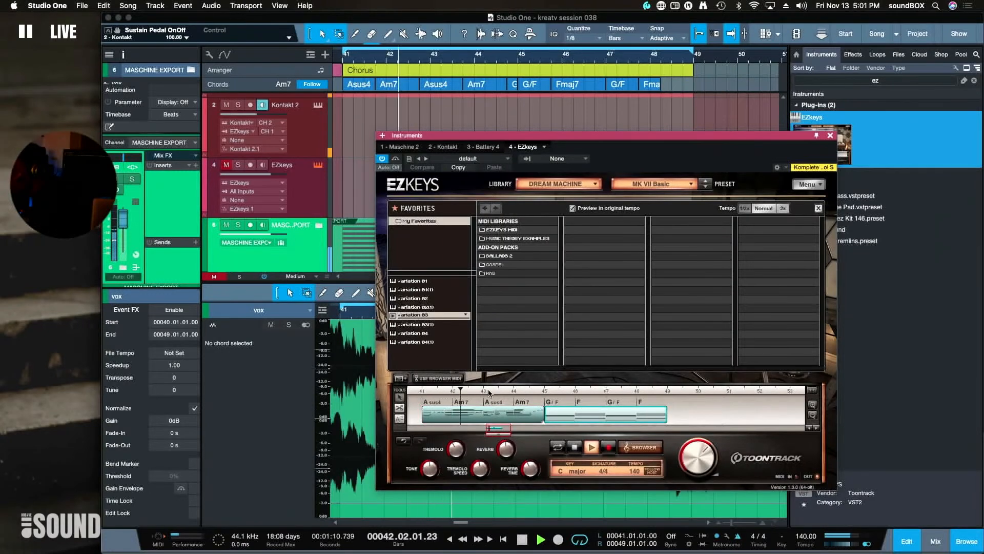
left_click(549, 415)
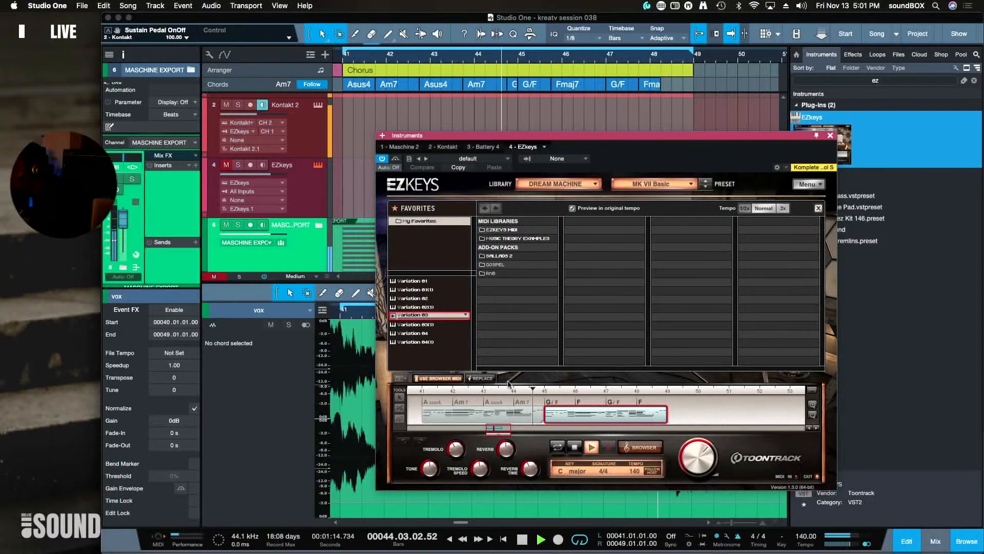
left_click(477, 379)
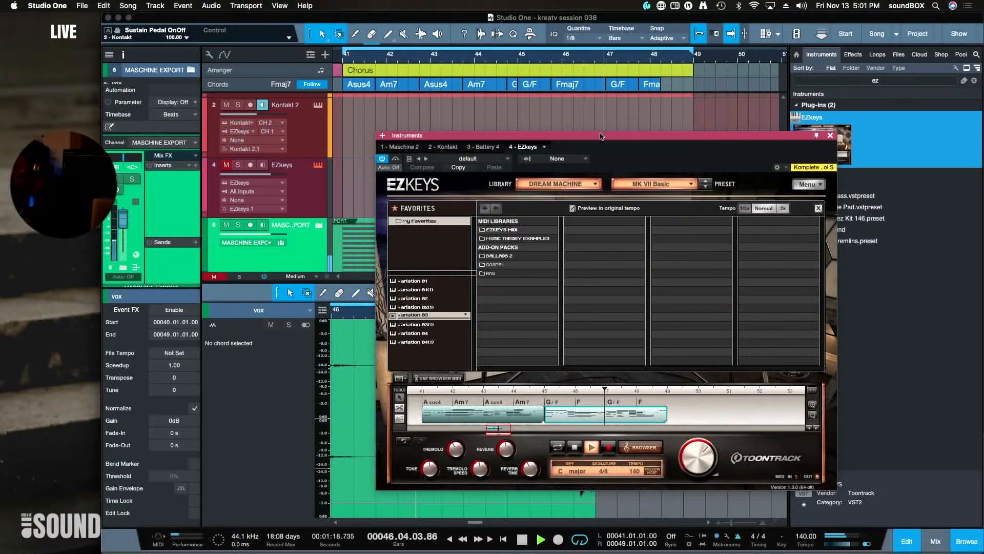
Lower the EZkeys track's volume to -13.3 dB and select the Kontakt 2 track
mouse_move(601, 139)
left_mouse_down()
mouse_move(601, 168)
mouse_move(618, 129)
left_mouse_up()
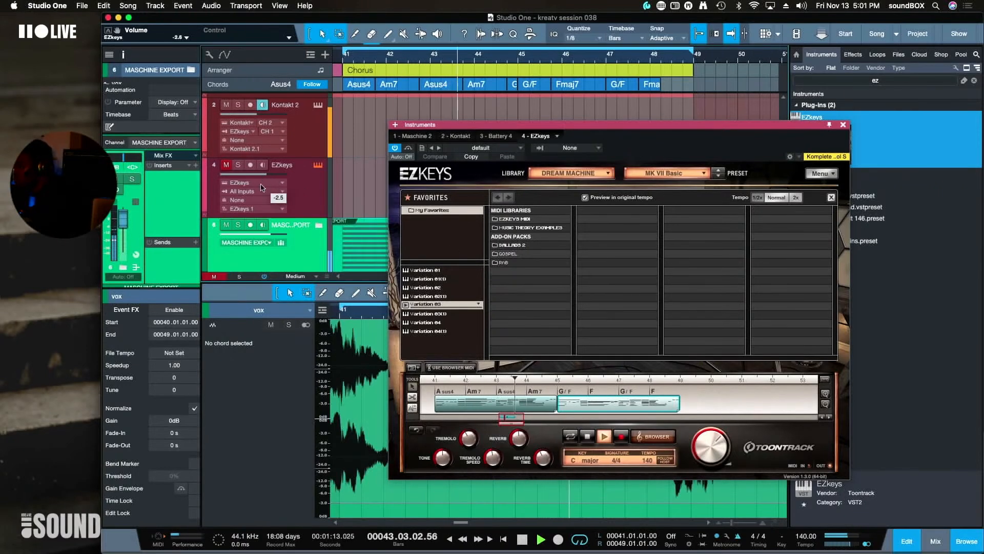
left_click_drag(276, 176, 258, 211)
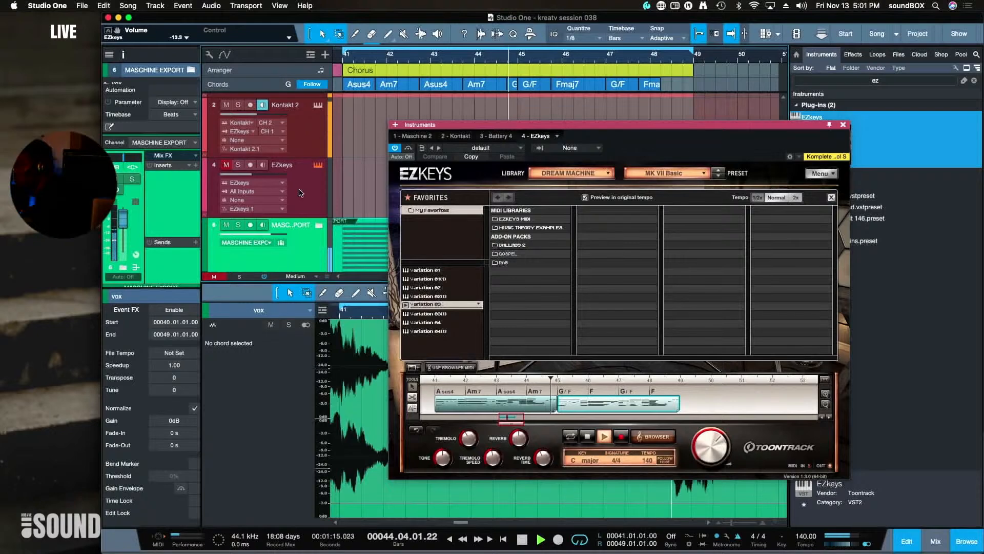
left_click(307, 140)
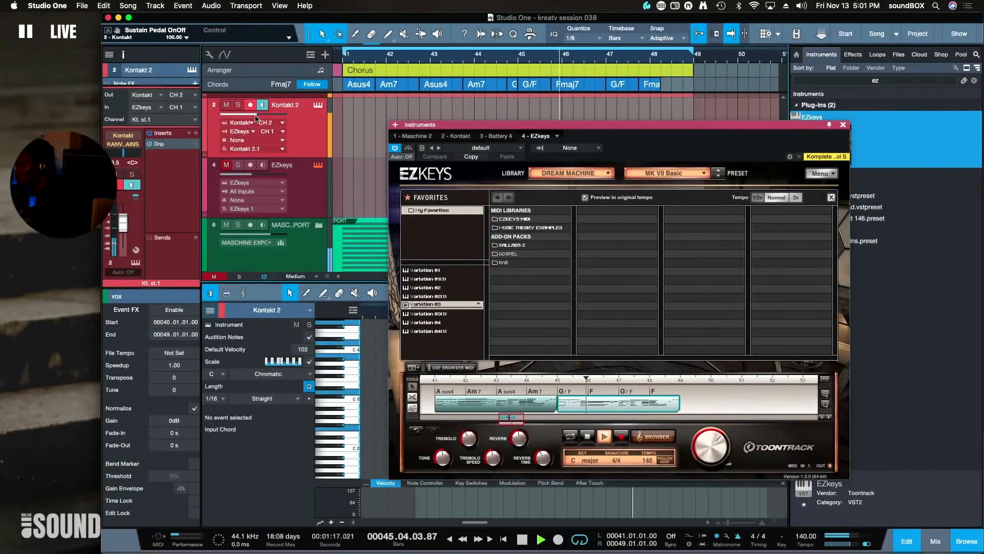
Open the Kontakt instrument of the Kontakt 2 track and fit its window so the NOIRE Felt controls are accessible
left_click_drag(470, 131, 462, 196)
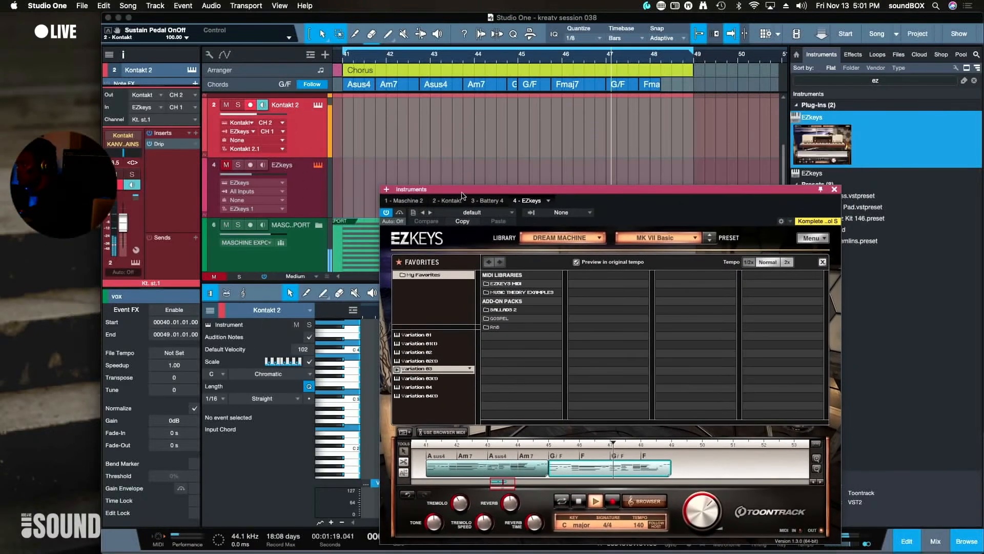
scroll(387, 121, "up", 2)
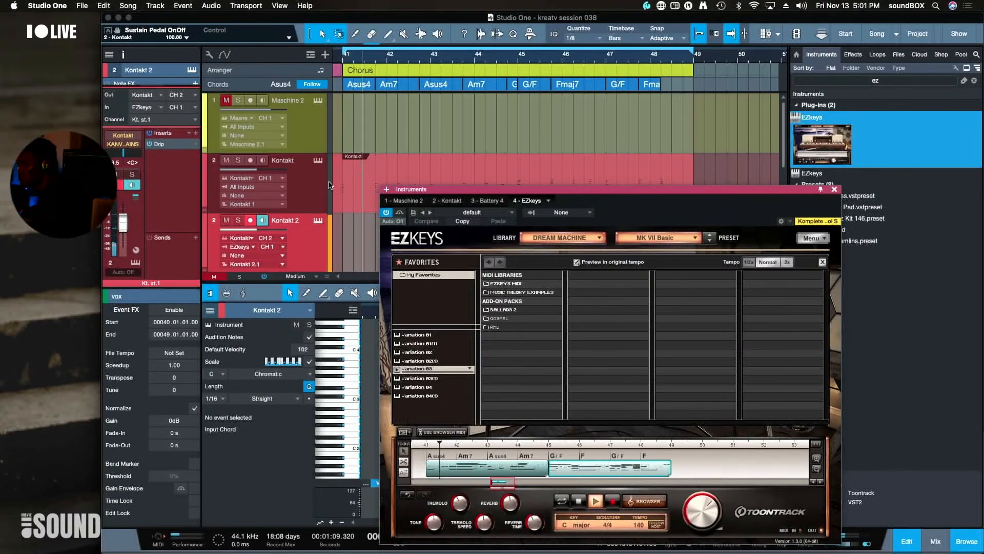
scroll(254, 218, "down", 1)
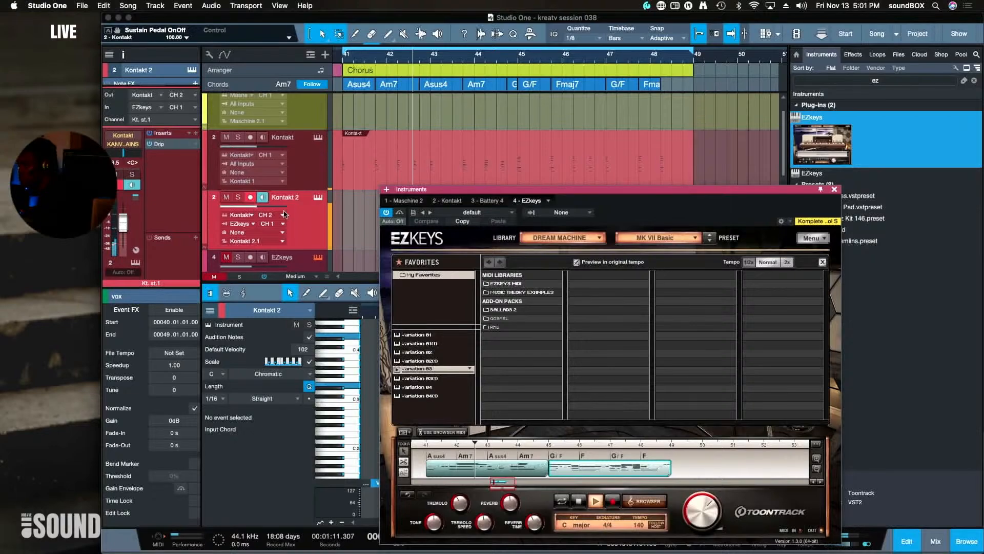
left_click(317, 198)
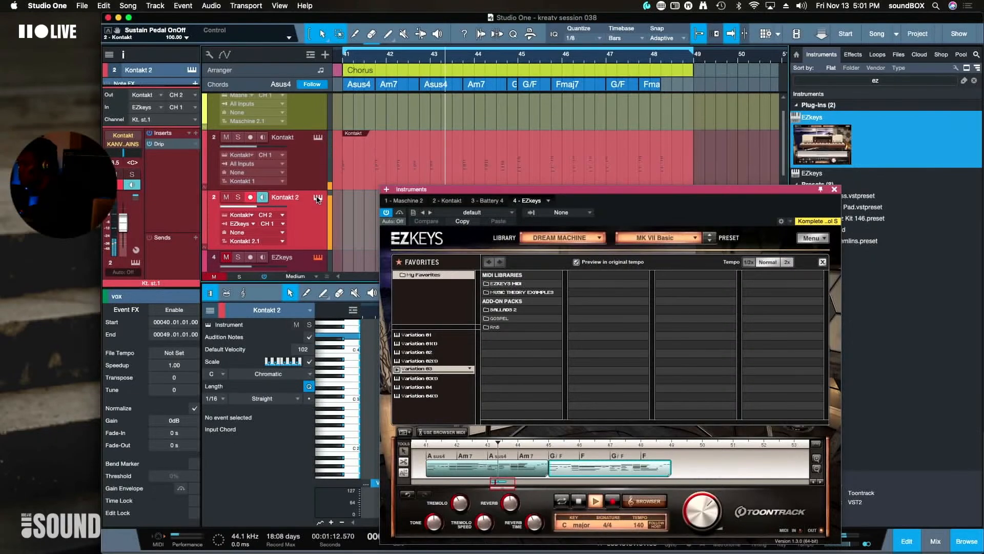
left_click(318, 198)
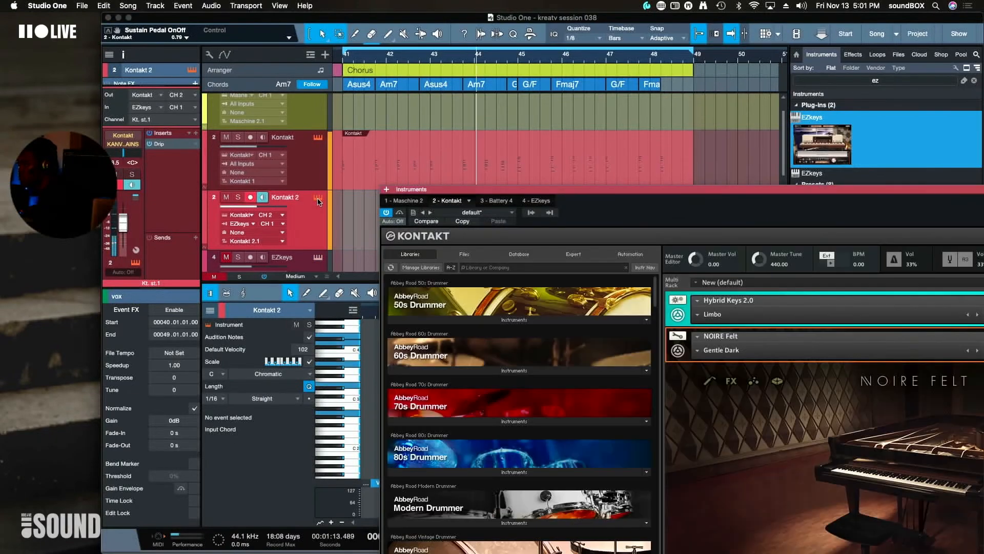
double_click(691, 191)
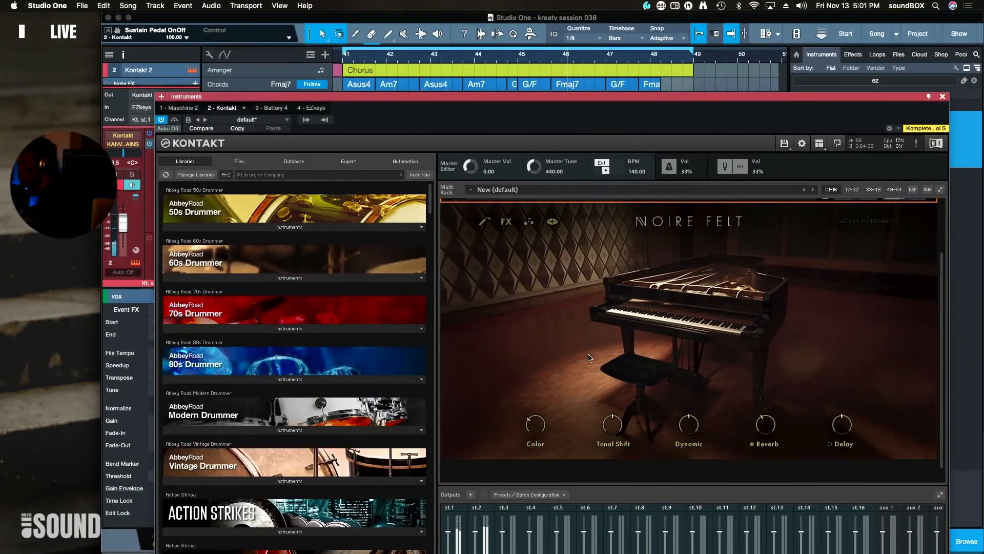
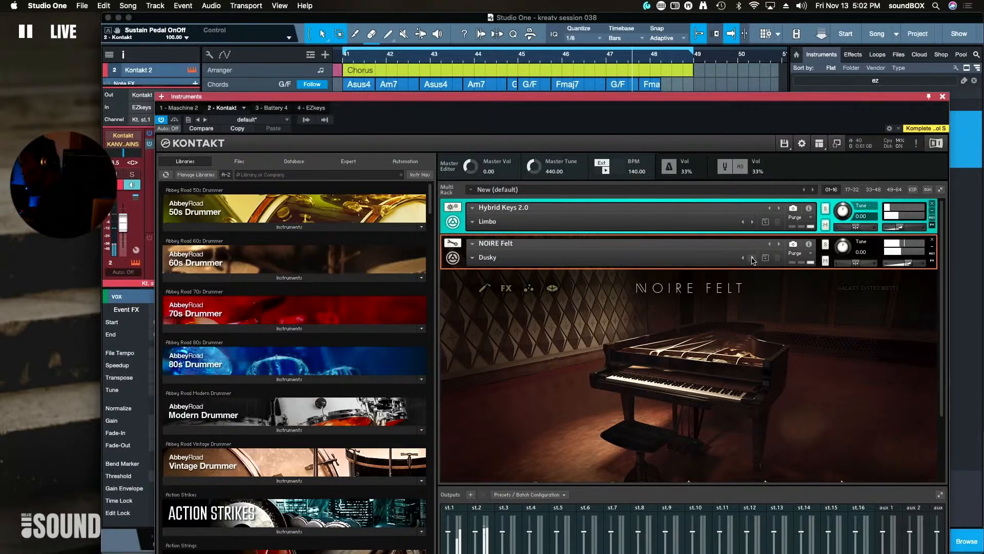
Load the Warm Space preset from the Grand Piano category in NOIRE Felt
left_click(752, 258)
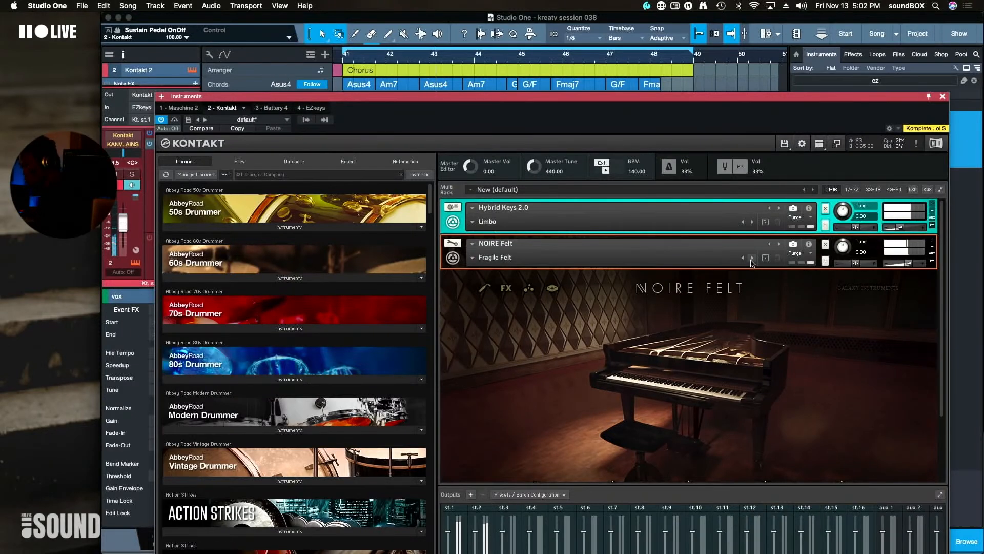
left_click(473, 260)
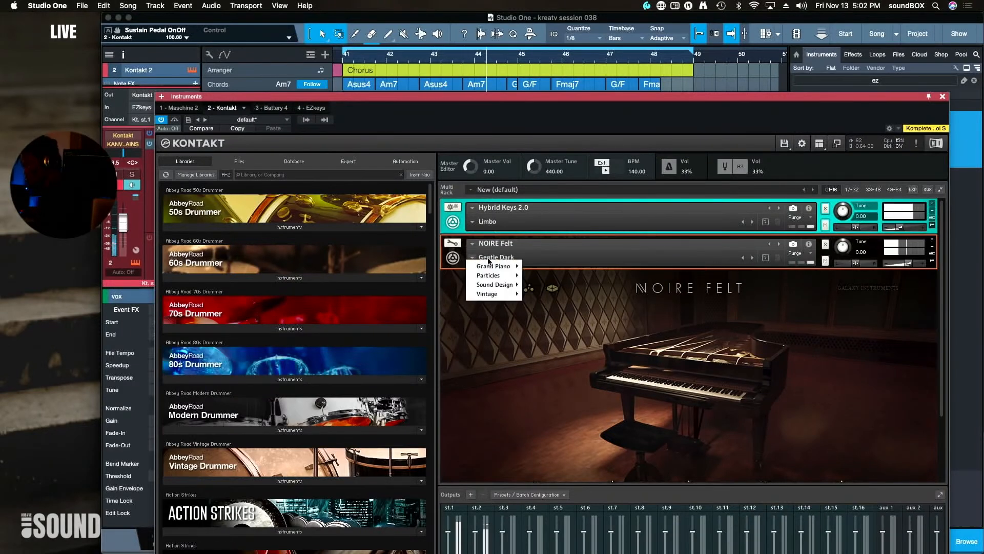
mouse_move(495, 285)
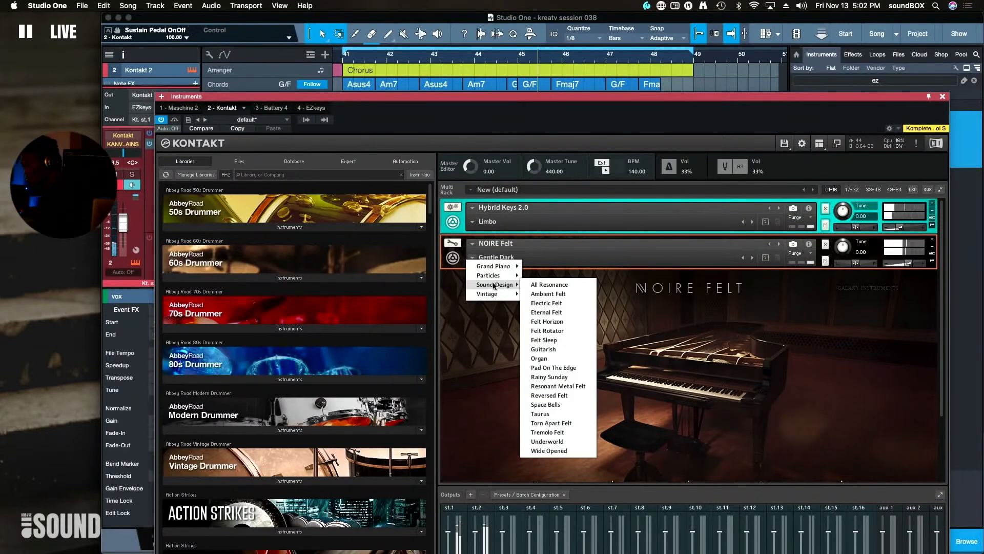
mouse_move(493, 266)
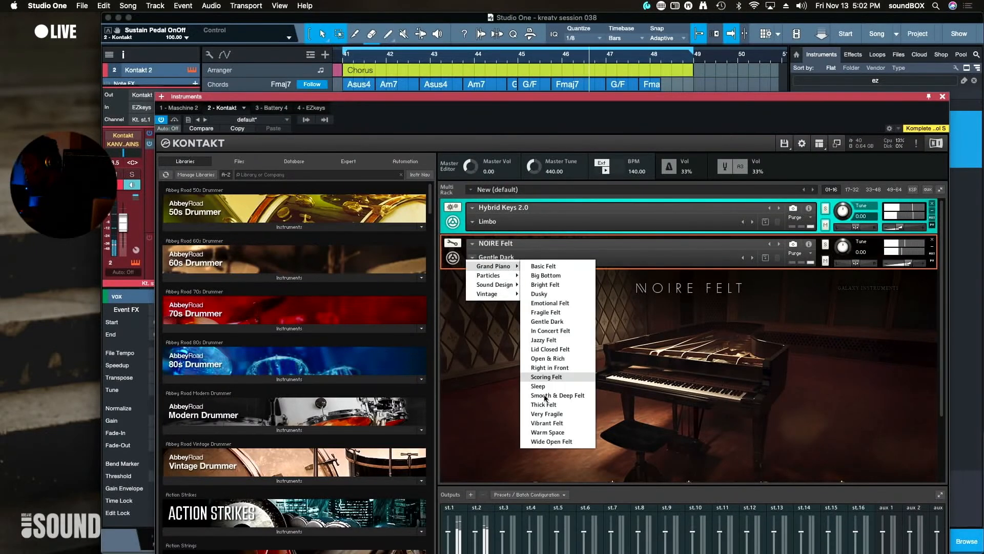
left_click(545, 434)
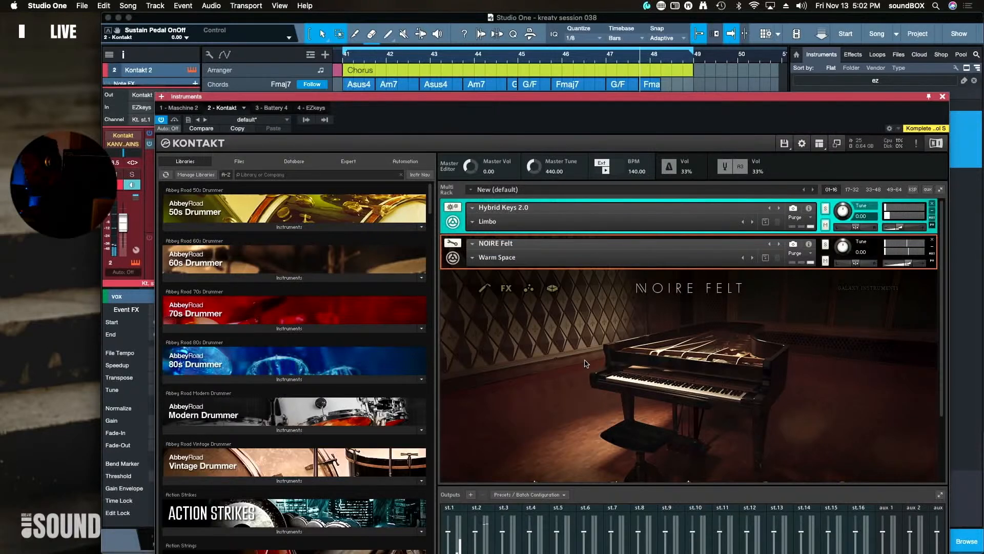
scroll(640, 309, "down", 3)
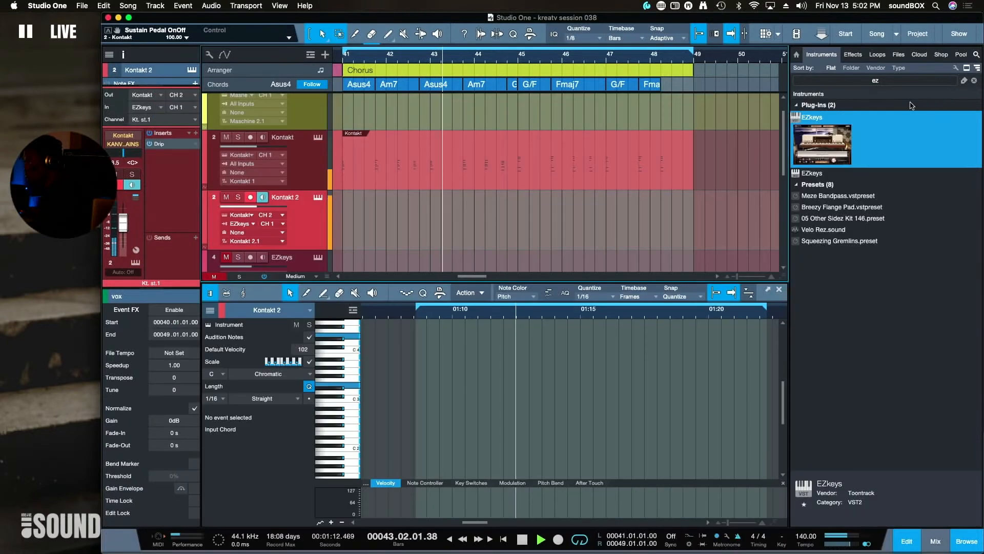
Open the EZkeys instrument and audition favourites Variation 03(1), 04 and 04(1) as browser MIDI on the block at bars 41 to 45
left_click(943, 97)
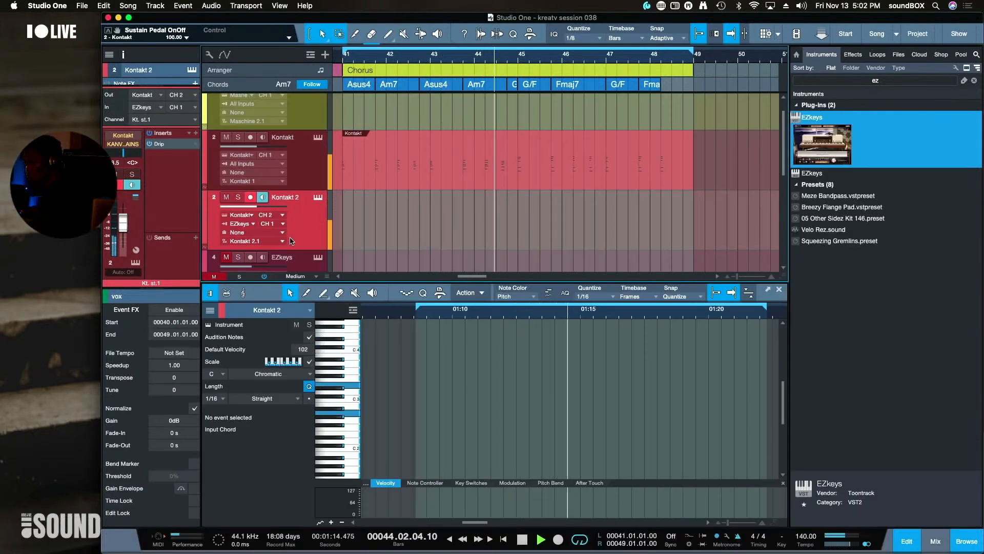
left_click(248, 267)
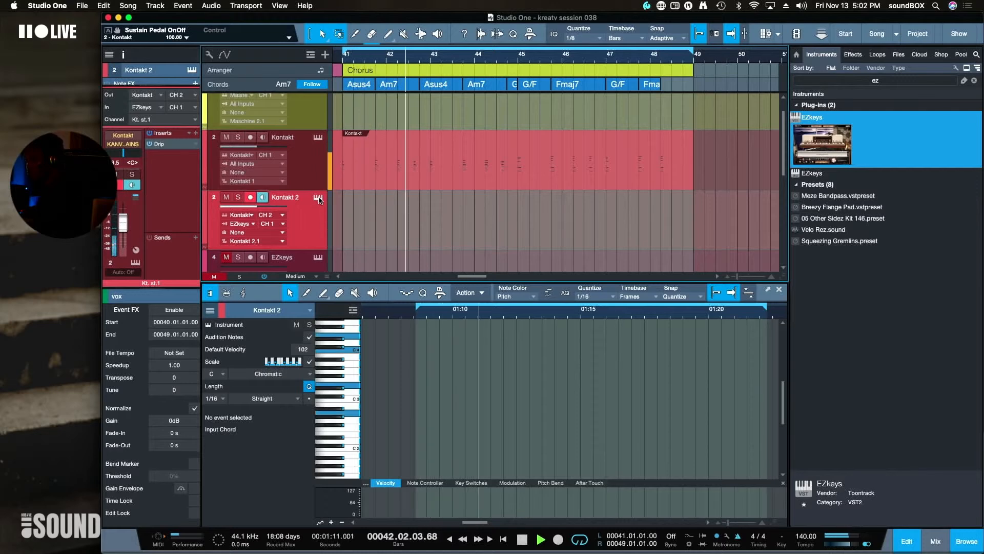
left_click(318, 258)
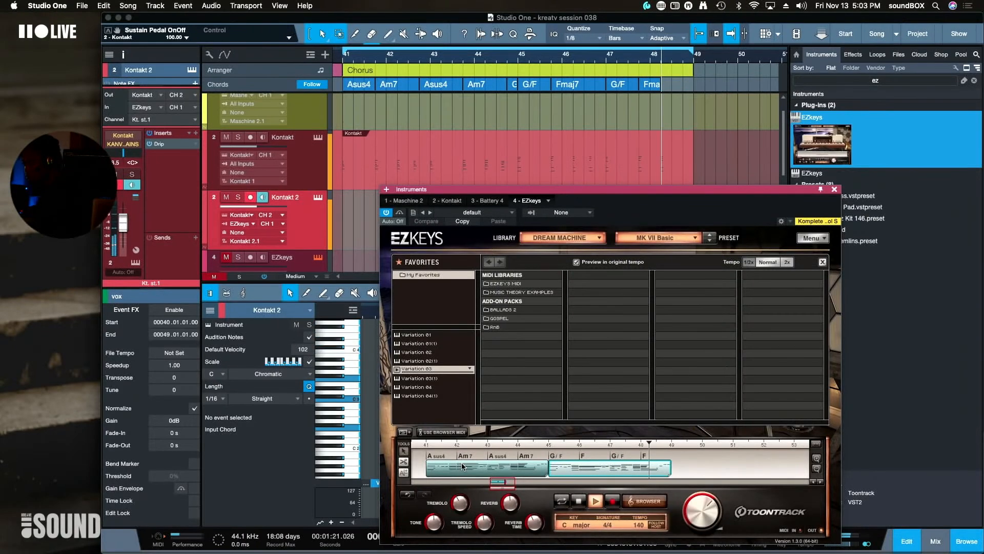
left_click(429, 432)
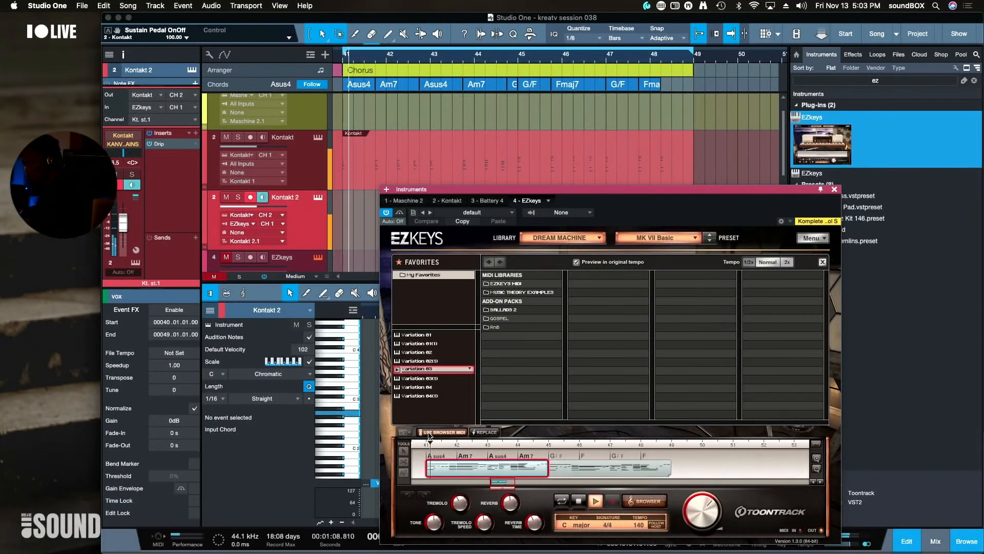
left_click(425, 378)
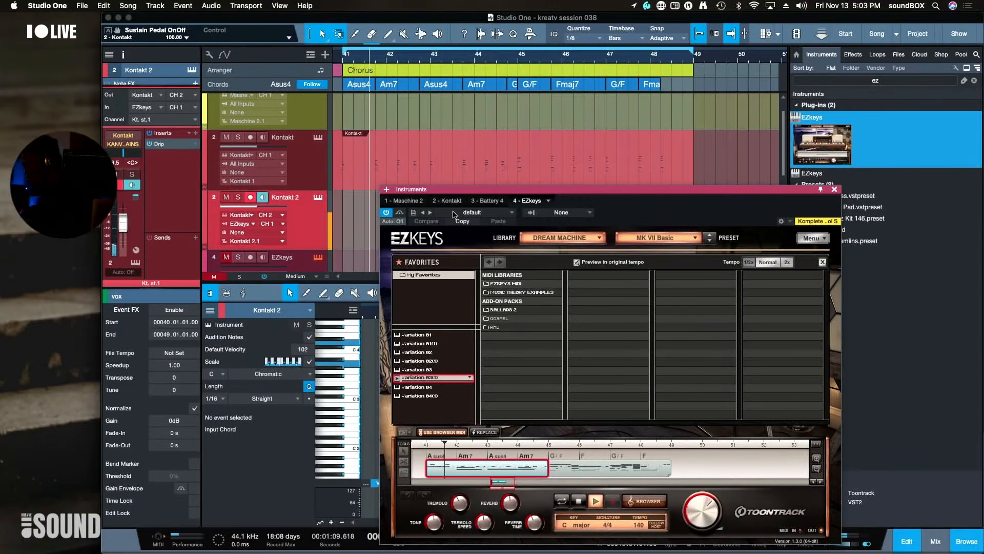
left_click_drag(472, 192, 525, 93)
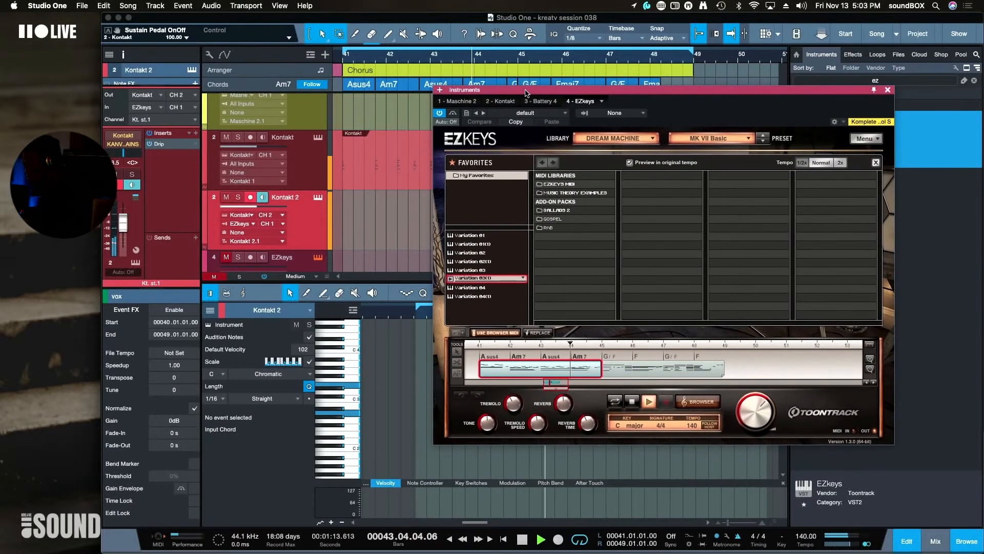
left_click(476, 288)
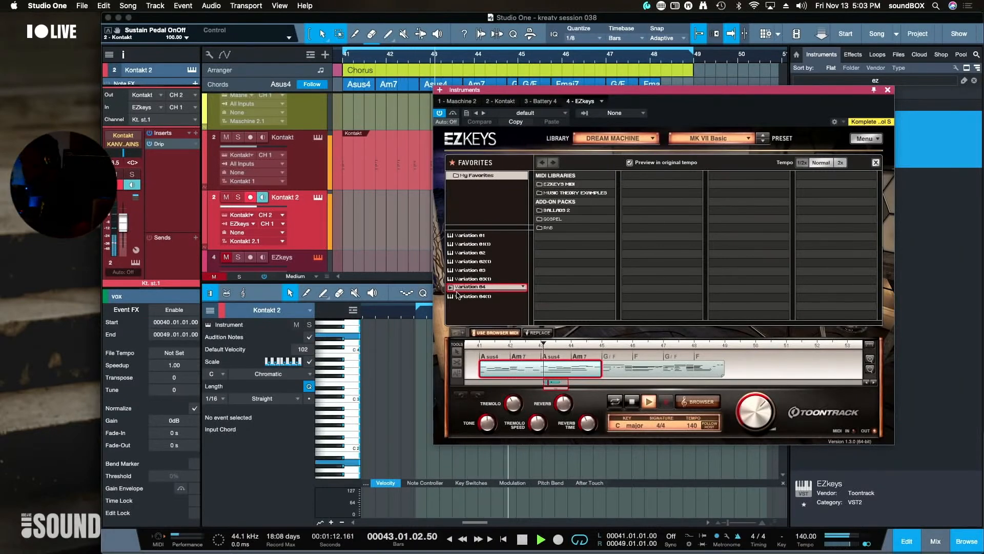
left_click(464, 296)
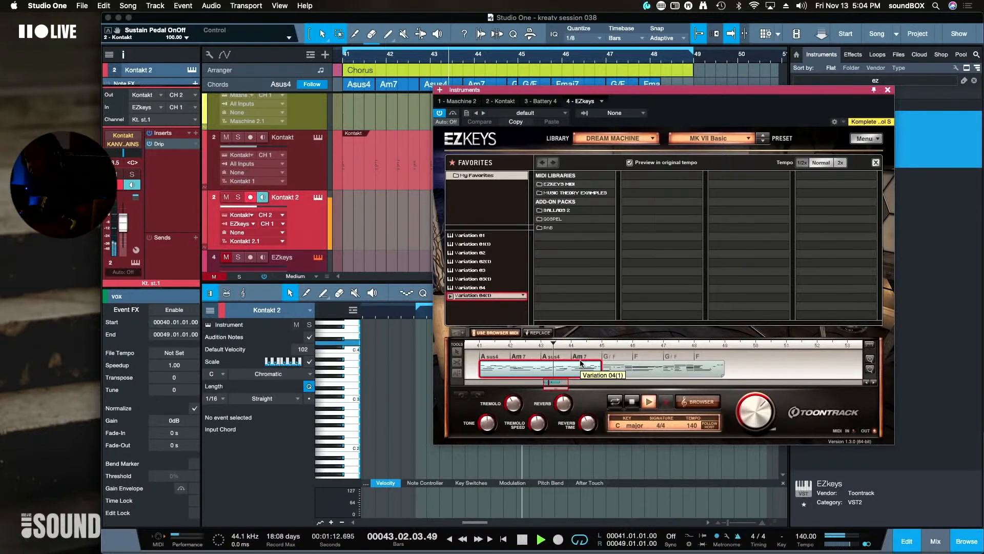
key("space")
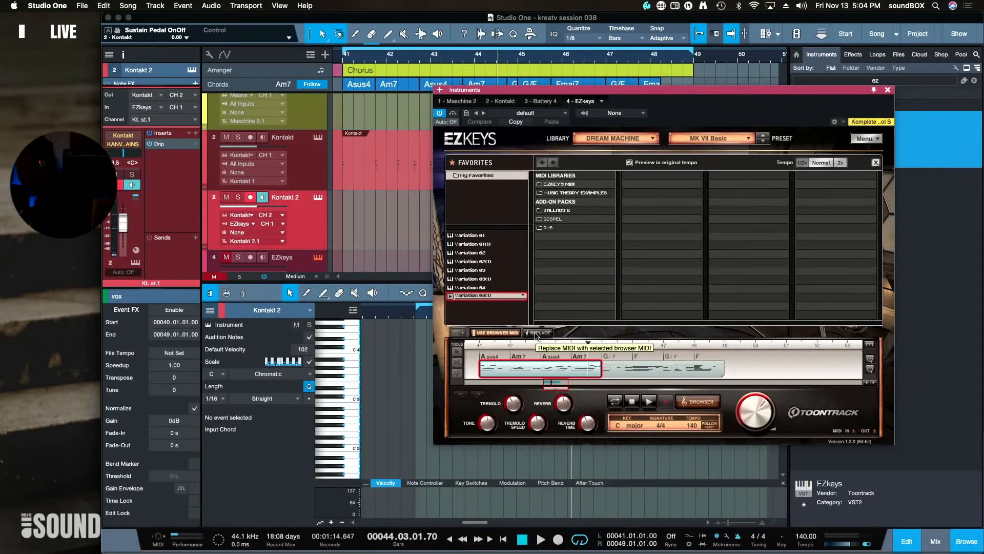
Turn off browser MIDI preview and merge the two EZkeys blocks at bars 41 to 45 and 45 to 49 into one
left_click(516, 334)
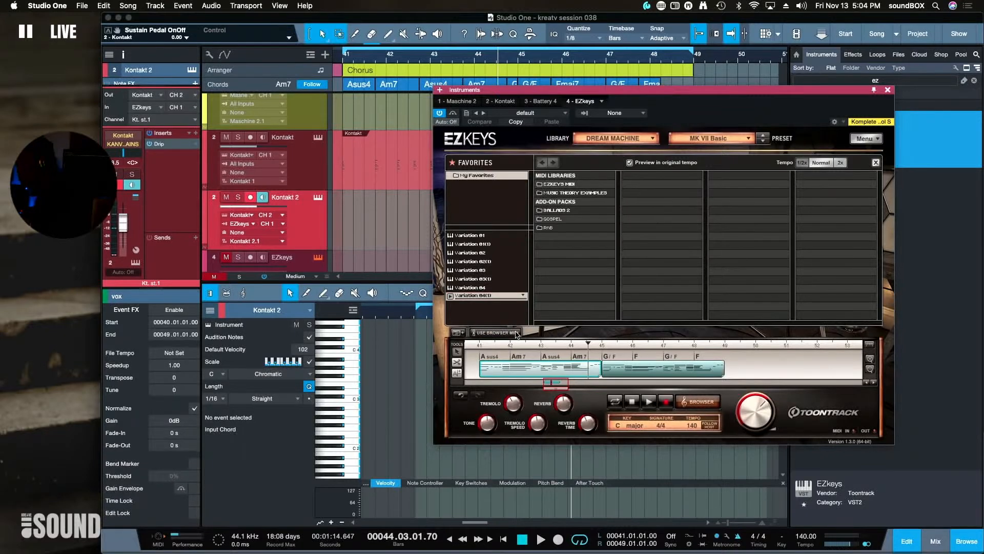
left_click(614, 376)
left_click(591, 373, "shift")
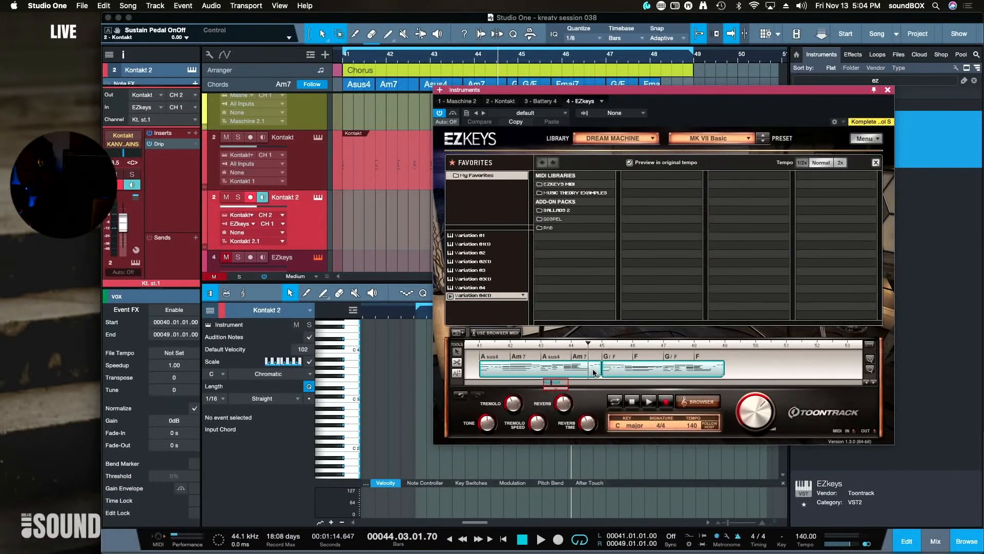
right_click(594, 373)
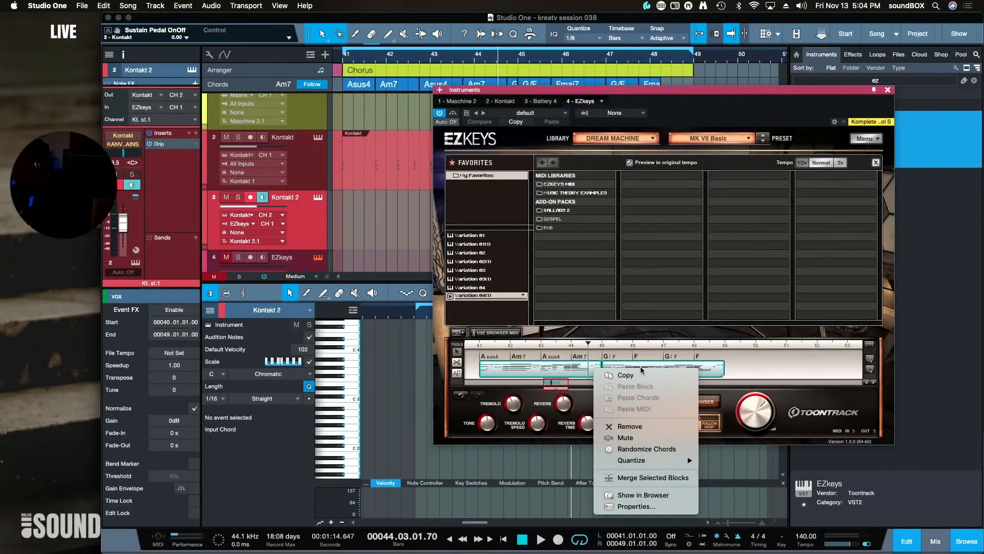
mouse_move(651, 462)
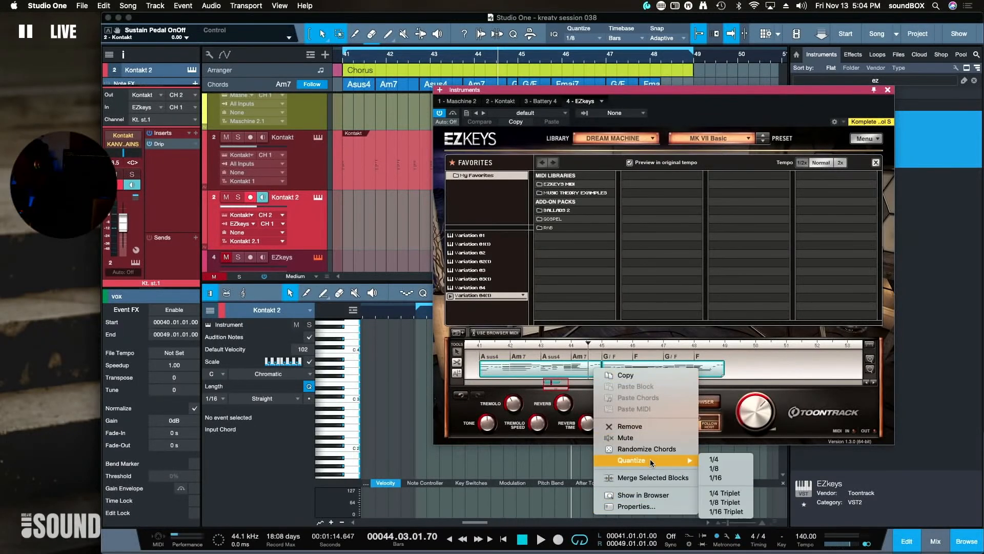
left_click(655, 480)
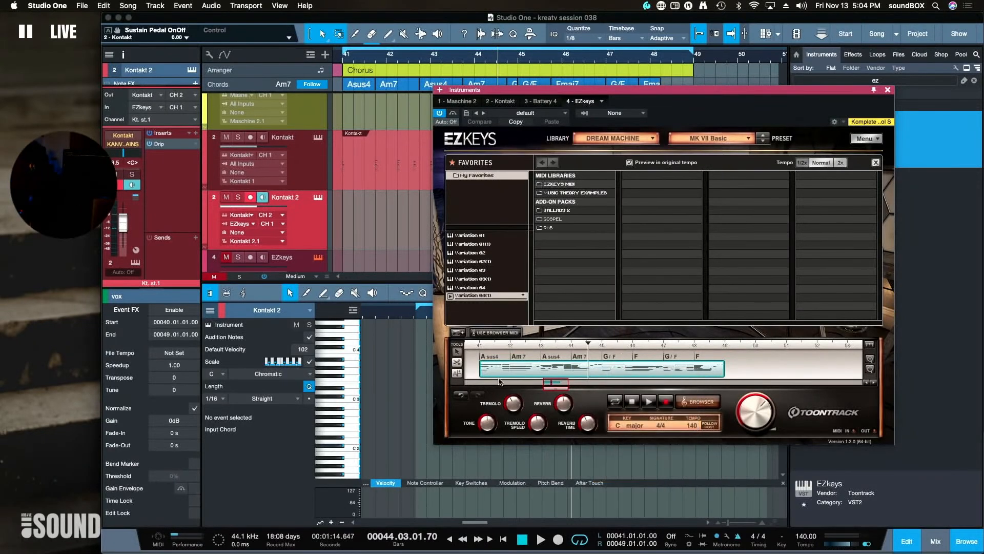
Enable browser MIDI on the merged block and audition favourites Variation 04(1) and Variation 03(1) during playback
left_click(500, 333)
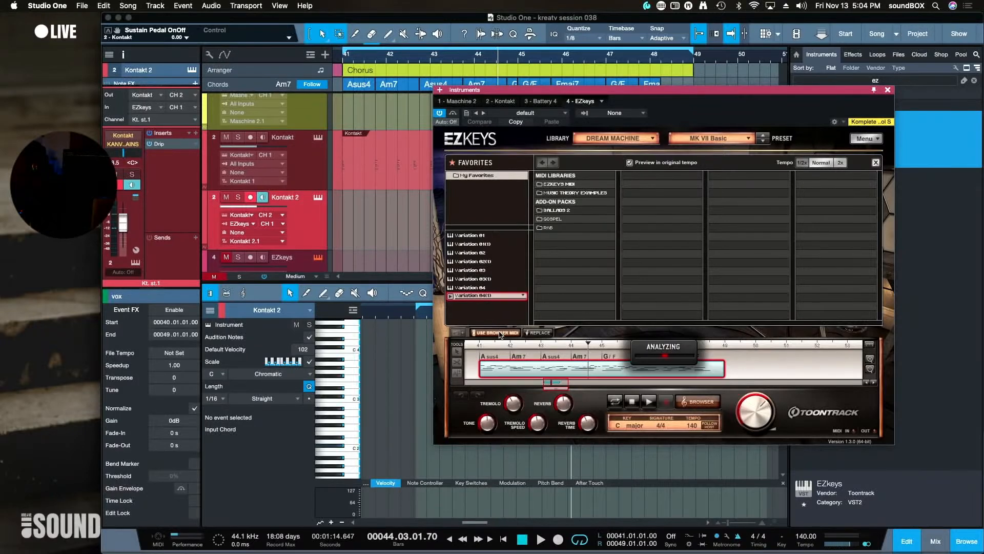
key("space")
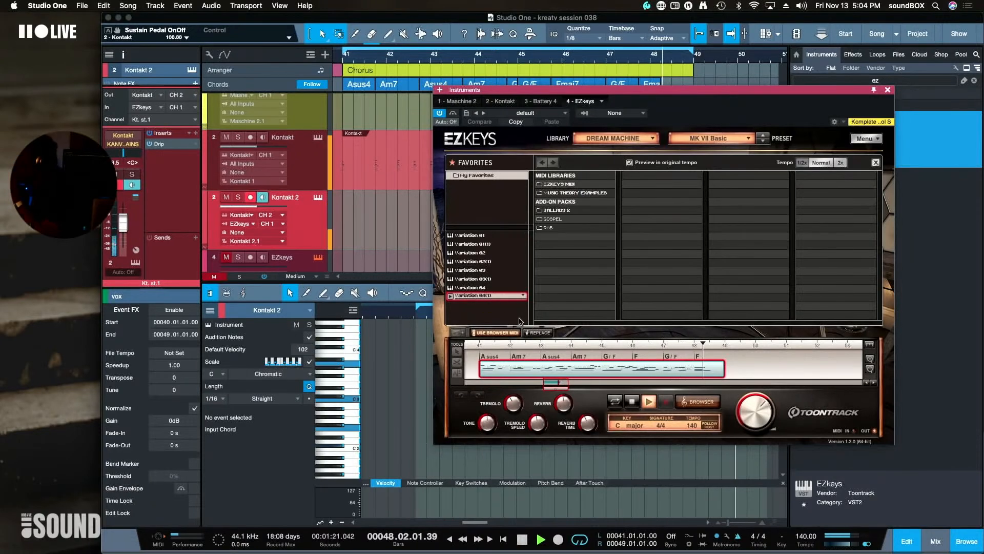
left_click(489, 279)
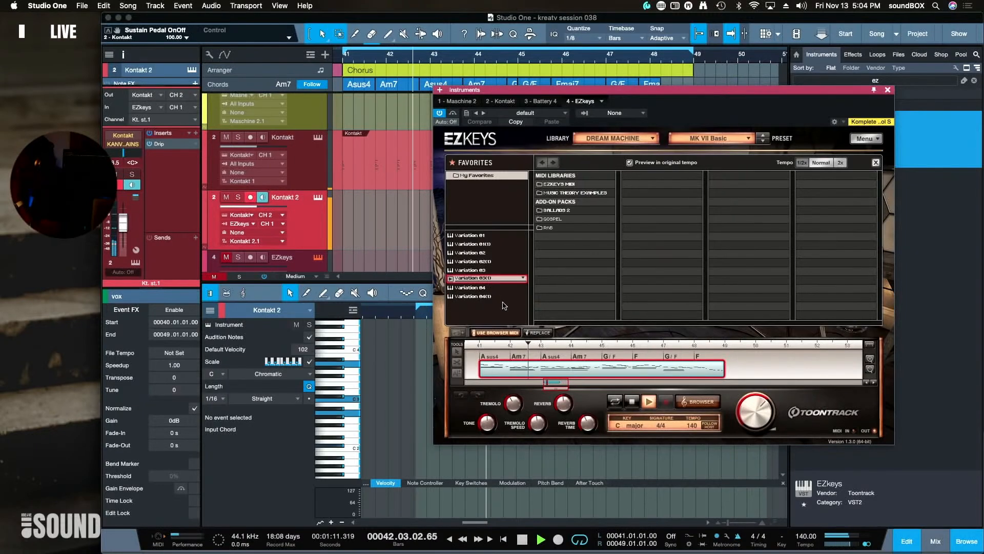
Audition Music Theory Examples 04, 05, 06, 08, 11 and 16 over the merged block's chords
left_click(548, 193)
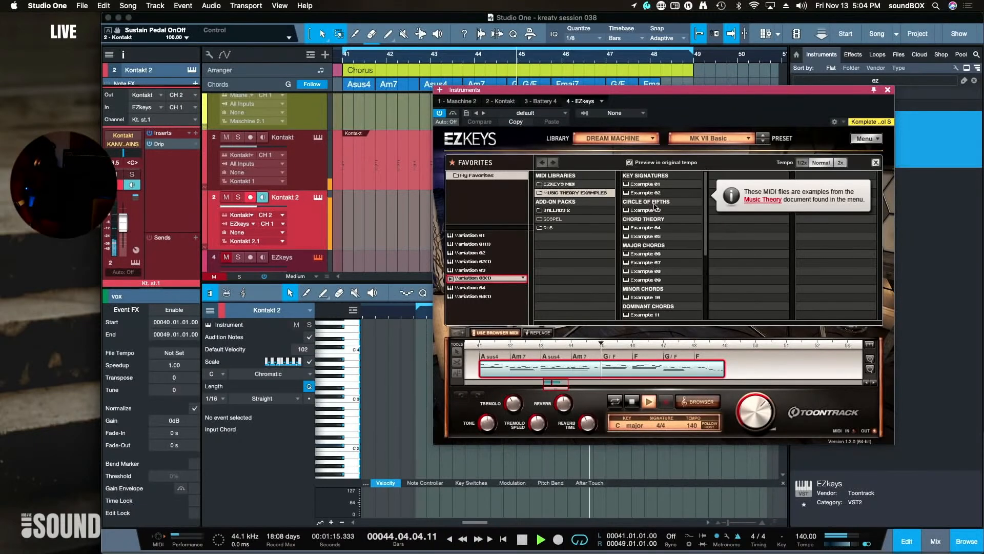
left_click(653, 229)
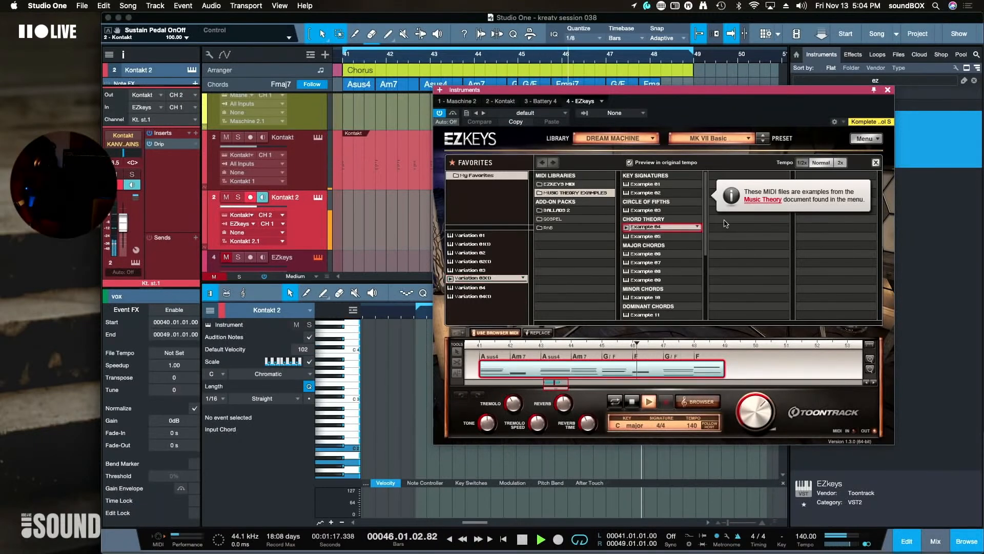
left_click(657, 238)
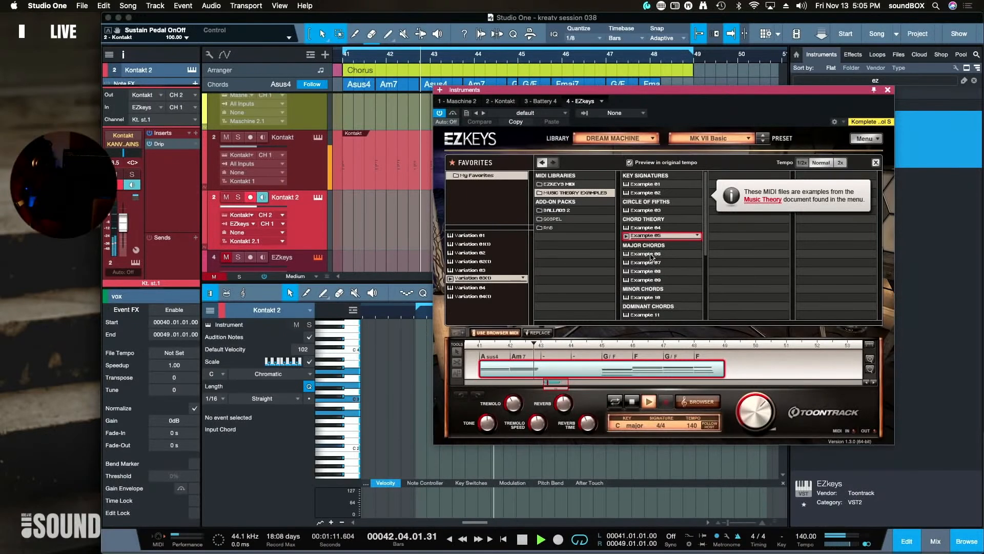
left_click(652, 254)
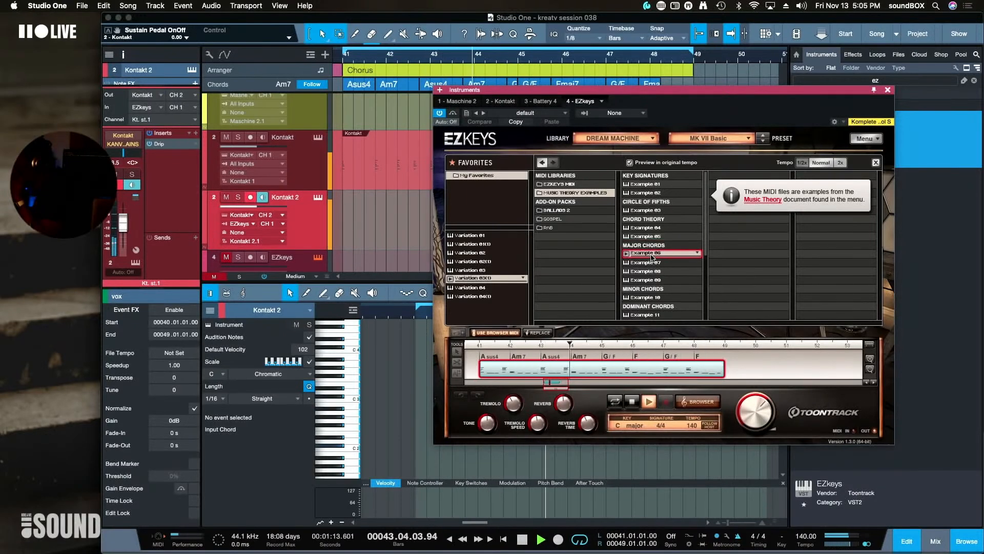
left_click(651, 272)
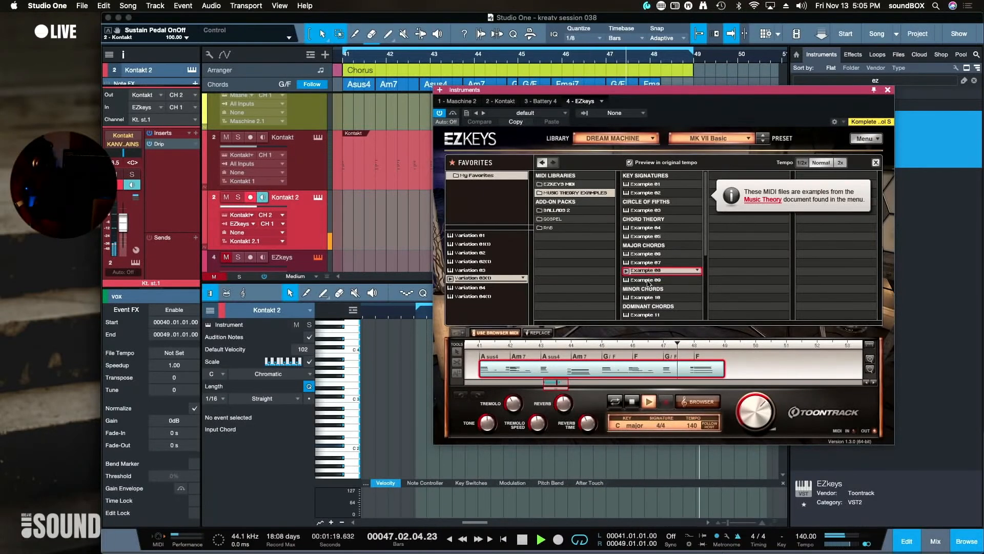
left_click(647, 315)
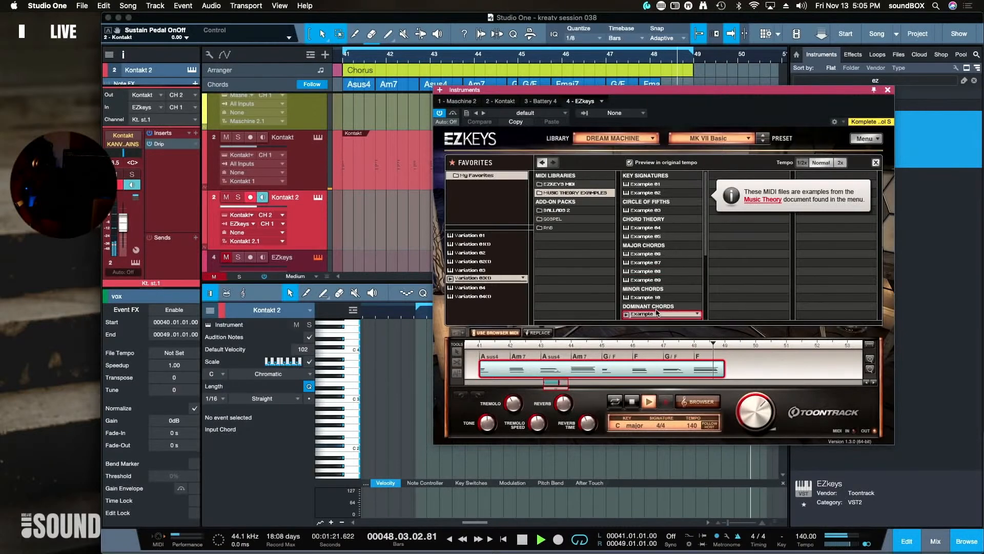
scroll(656, 313, "down", 2)
scroll(656, 309, "down", 2)
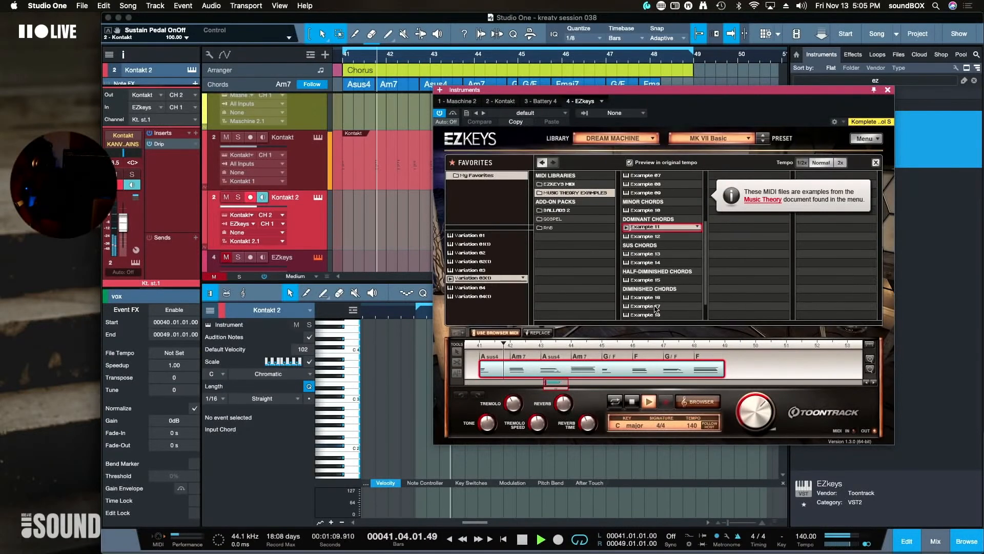
left_click(656, 297)
scroll(657, 300, "down", 2)
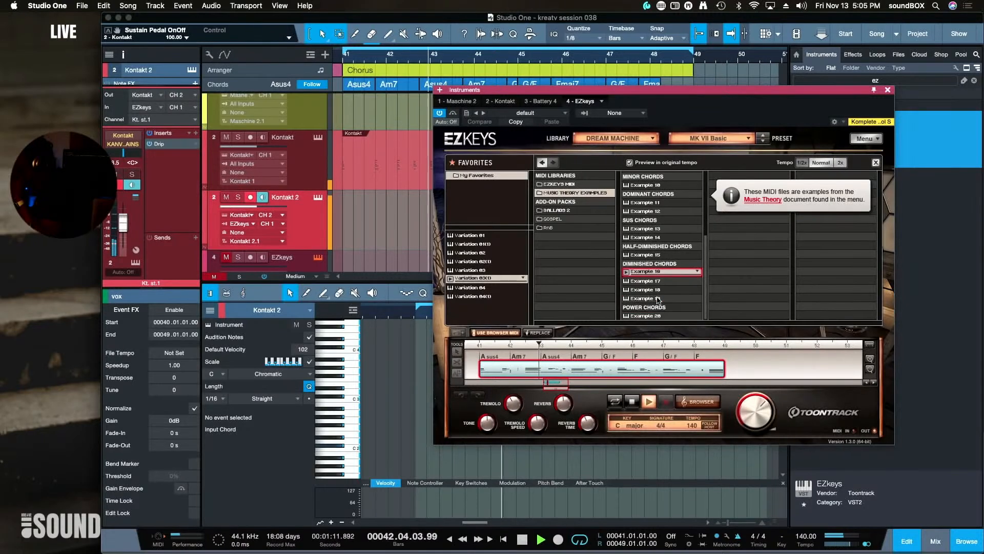
scroll(658, 300, "up", 2)
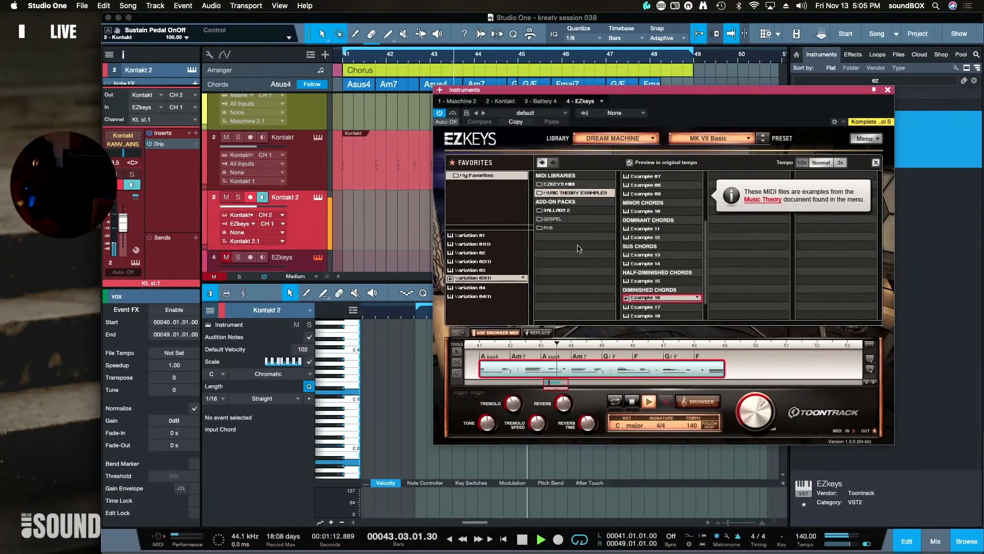
Audition Variations 04, 03, 02 and 01 of the Modern Pop 60 BPM Chorus from Ballads 2, Straight 4/4, on the merged block
left_click(558, 211)
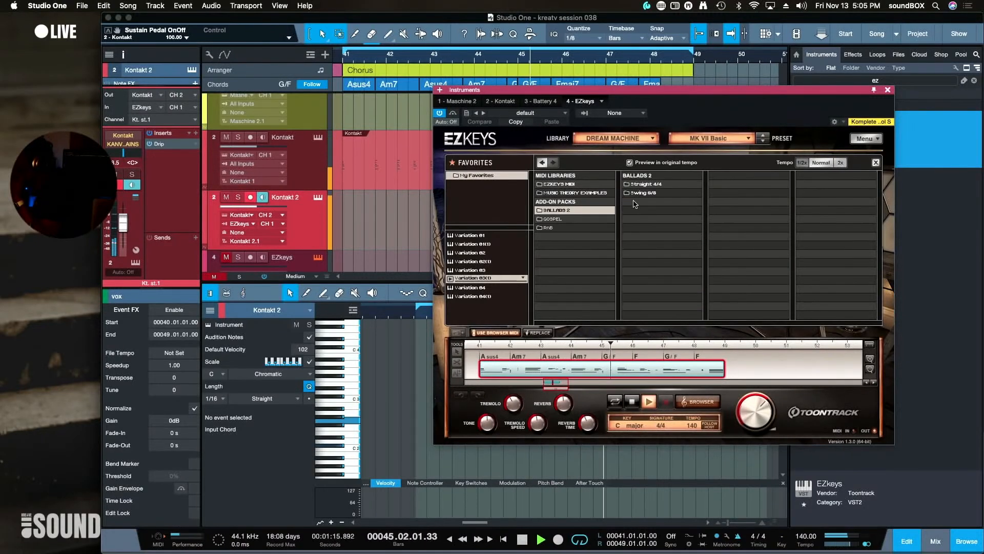
left_click(633, 192)
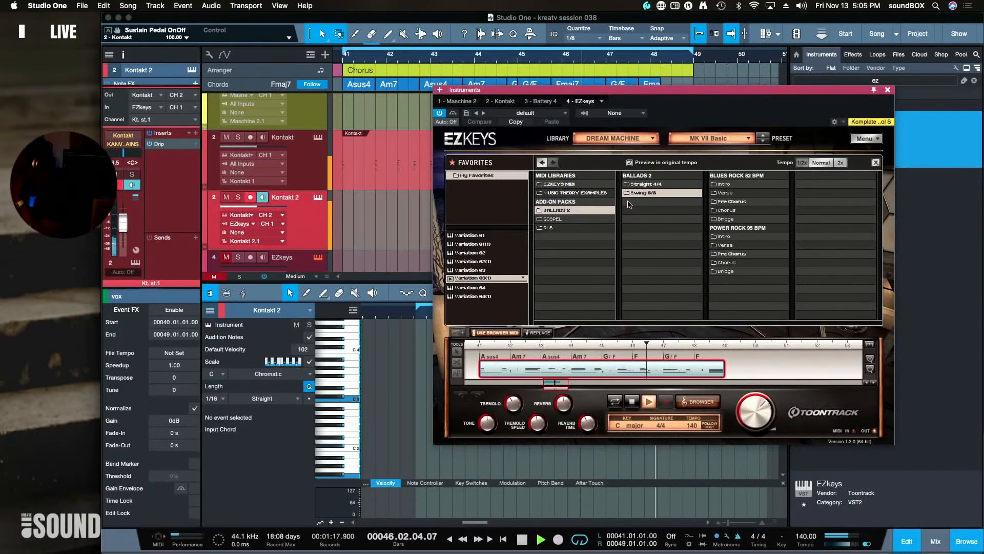
left_click(655, 185)
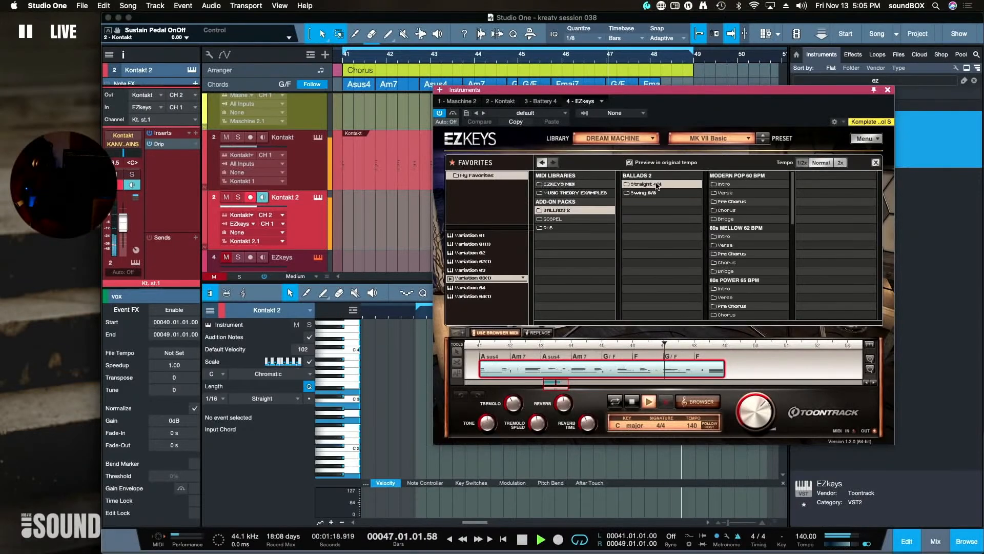
left_click(738, 210)
left_click(816, 201)
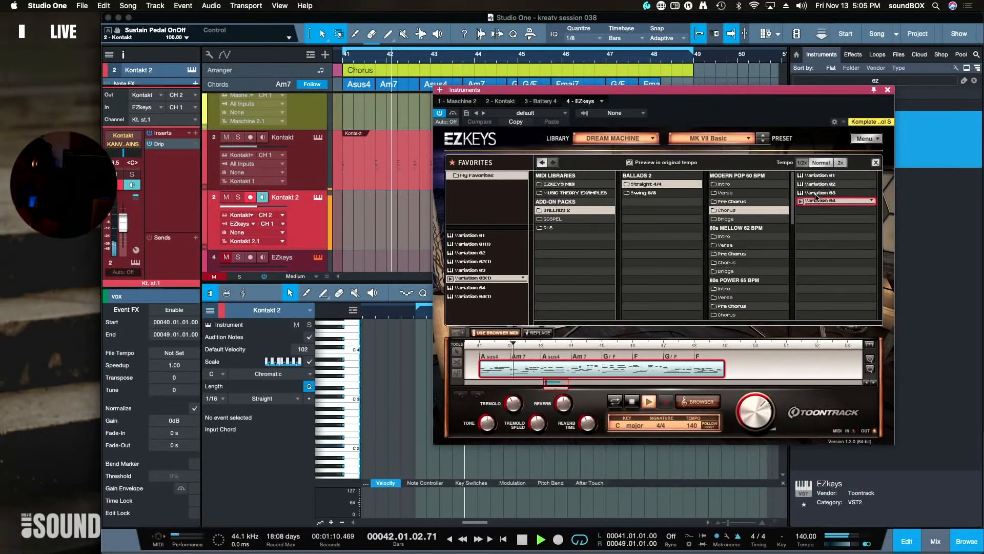
left_click(826, 193)
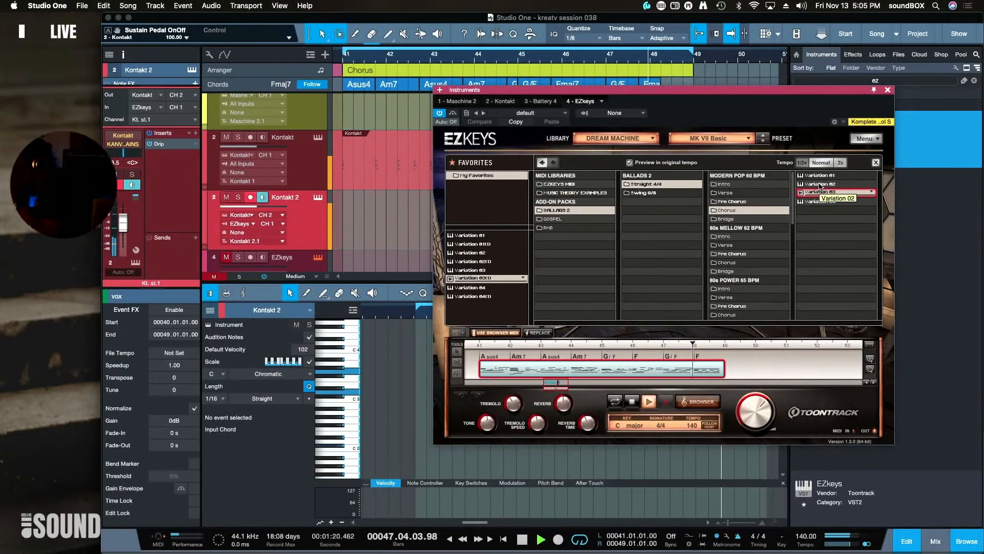
left_click(820, 185)
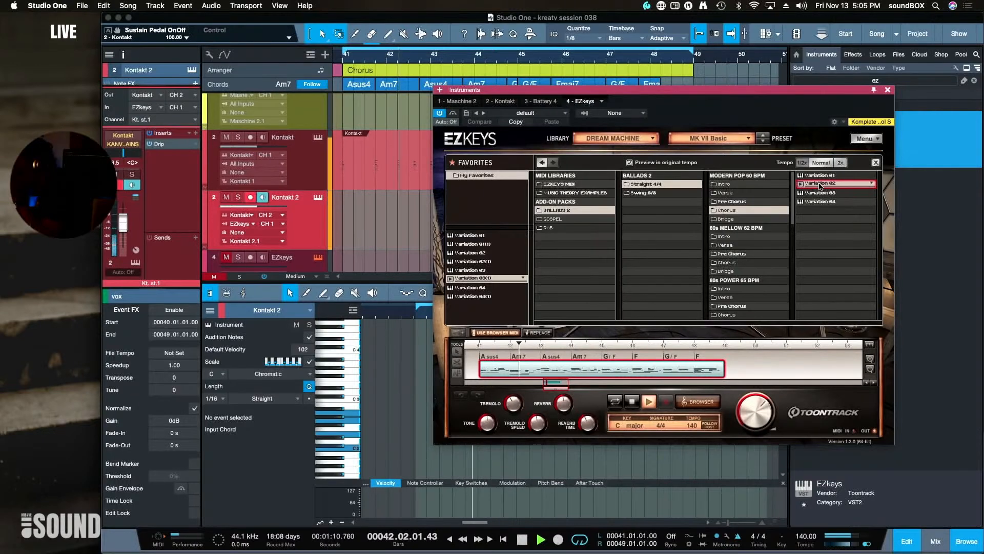
left_click(821, 176)
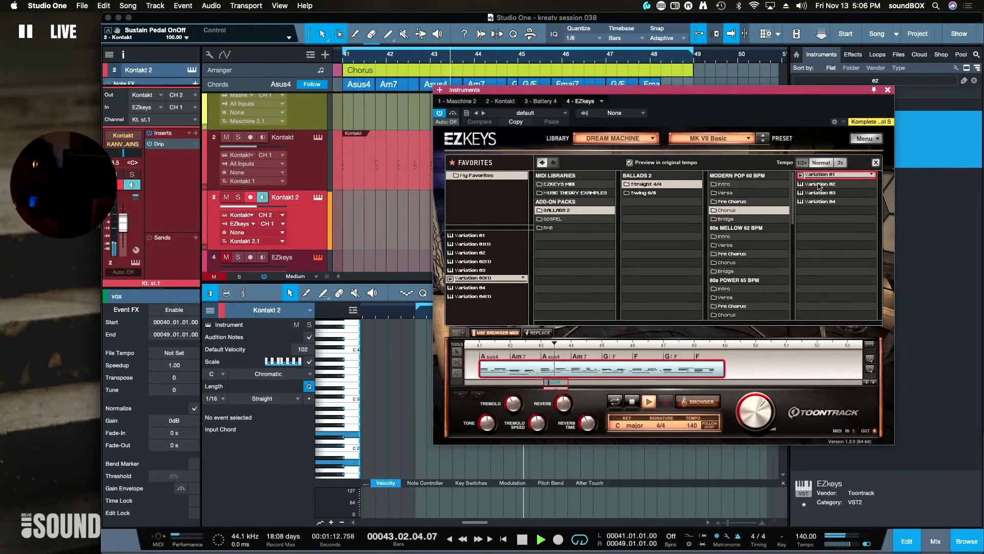
Audition Variations 03 and 04 of the Modern Pop 60 BPM Pre Chorus and replace the merged block's MIDI with Variation 04
left_click(754, 202)
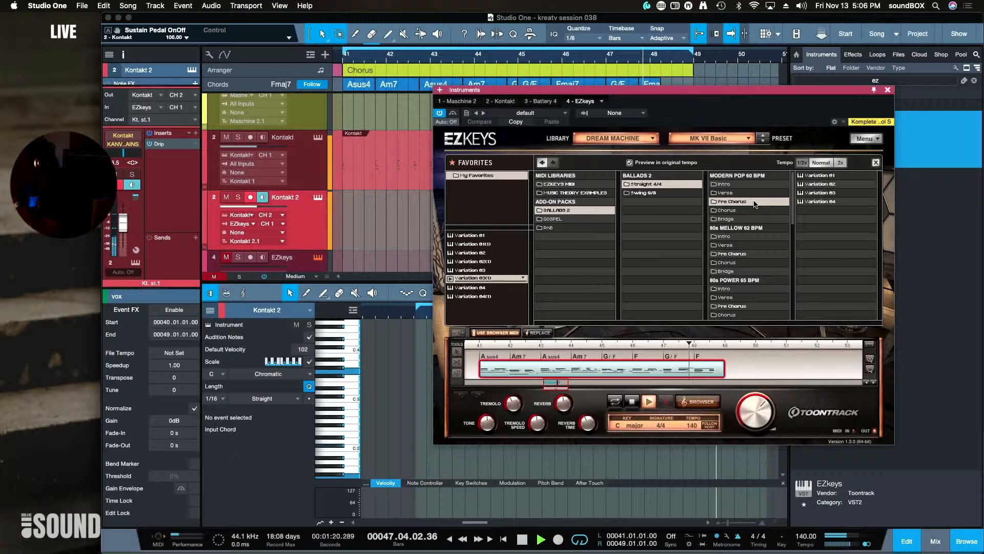
left_click(840, 193)
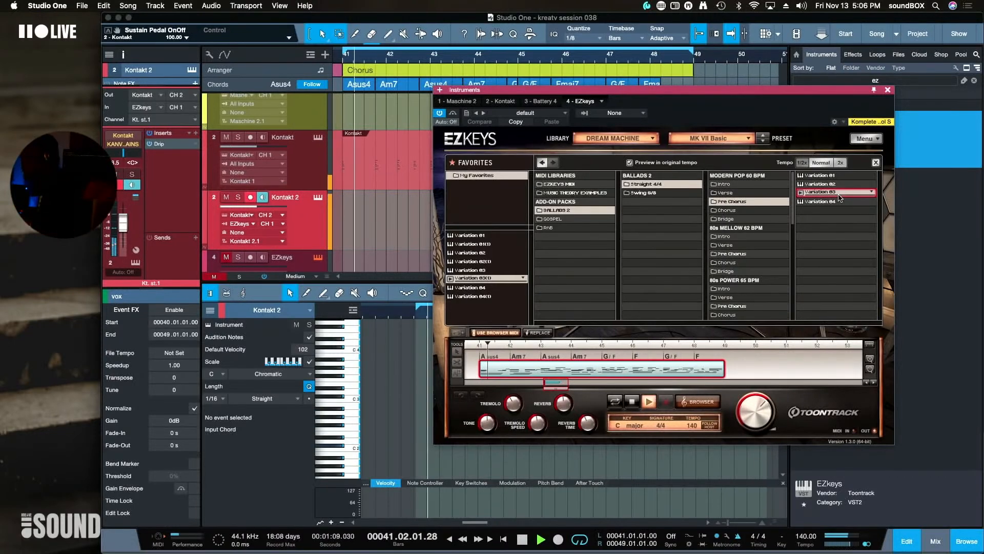
left_click(838, 202)
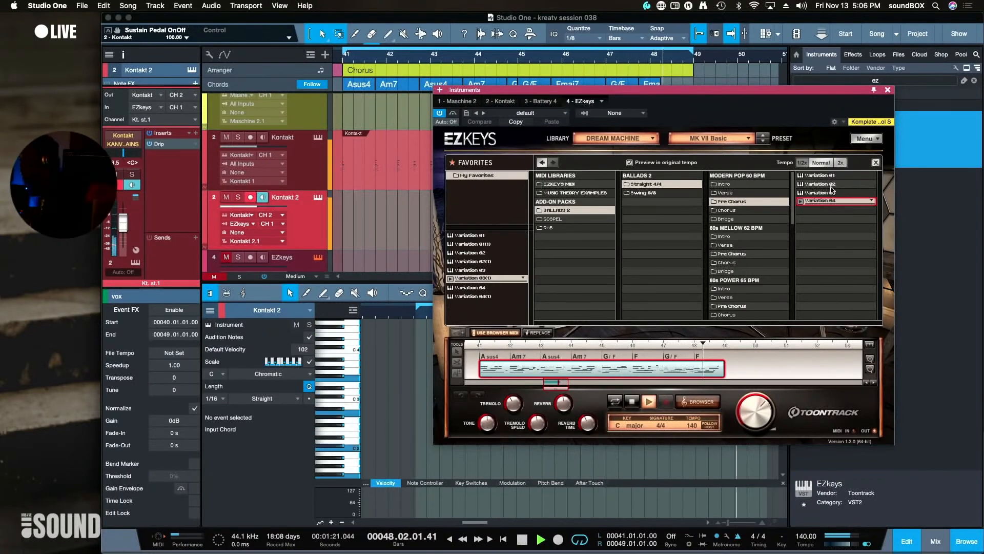
left_click(534, 334)
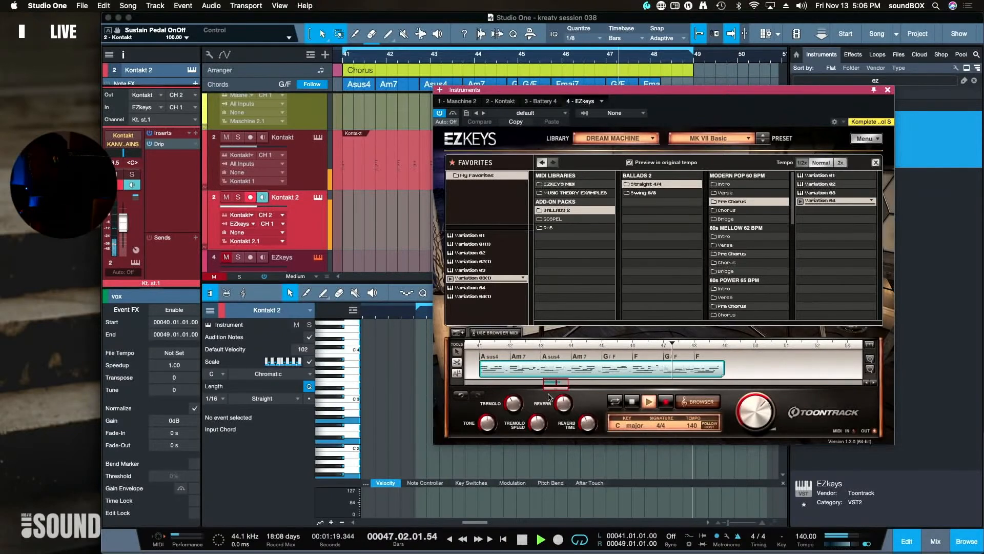
Stop playback and examine the chord analysis options of the divider at the Am7 chord on bar 42
left_click(871, 369)
left_click(871, 369)
left_click(871, 358)
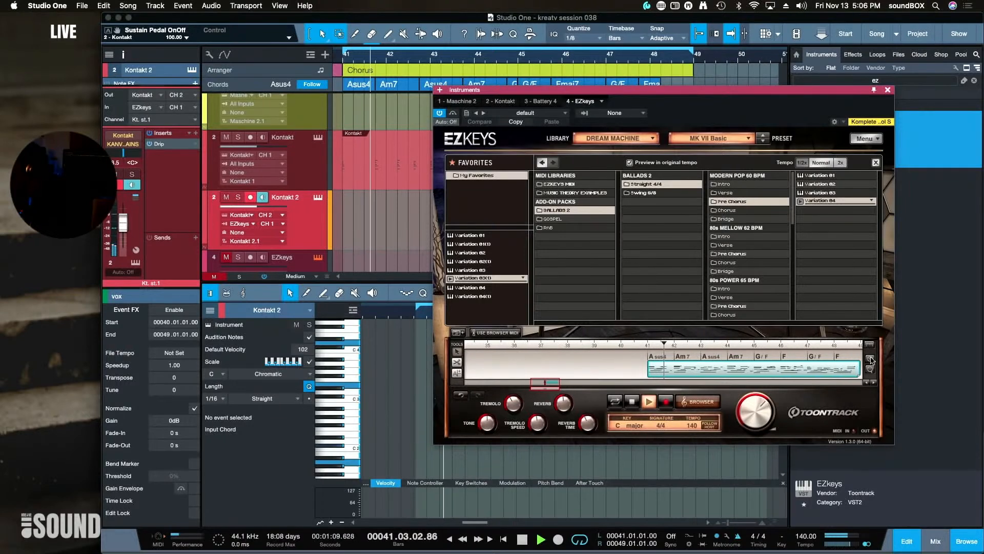
left_click(871, 358)
left_click(871, 358)
left_click(871, 359)
left_click(871, 359)
left_click(871, 359)
left_click(871, 358)
left_click(871, 359)
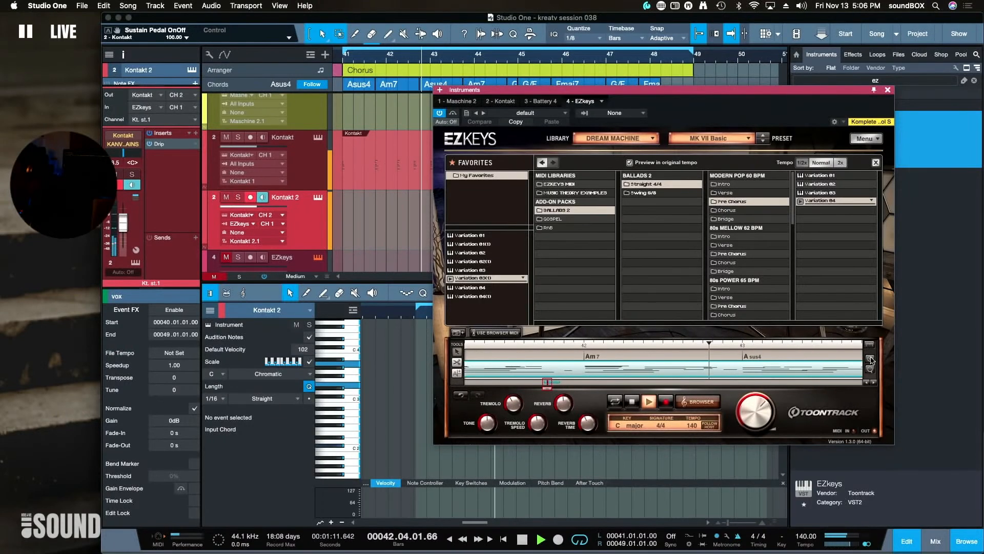
key("space")
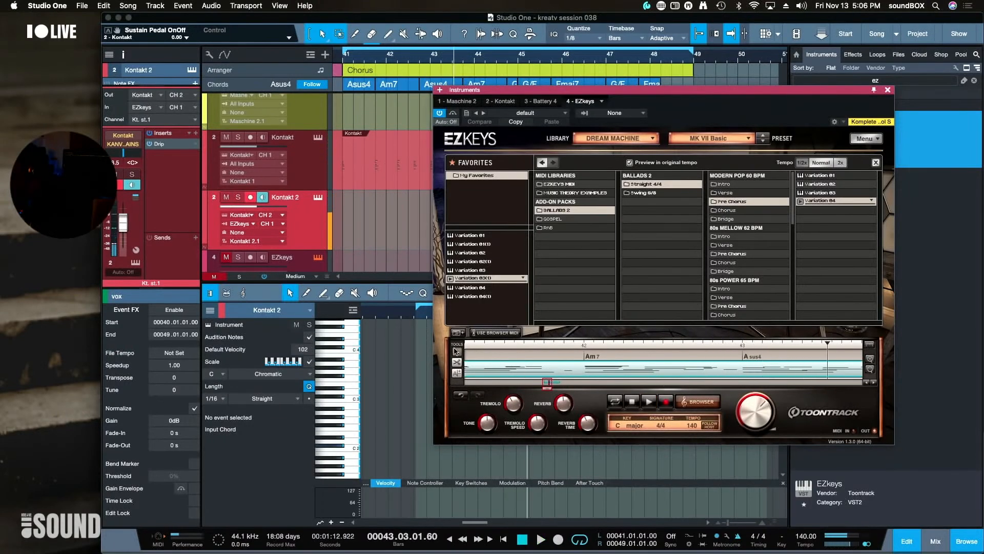
left_click(457, 375)
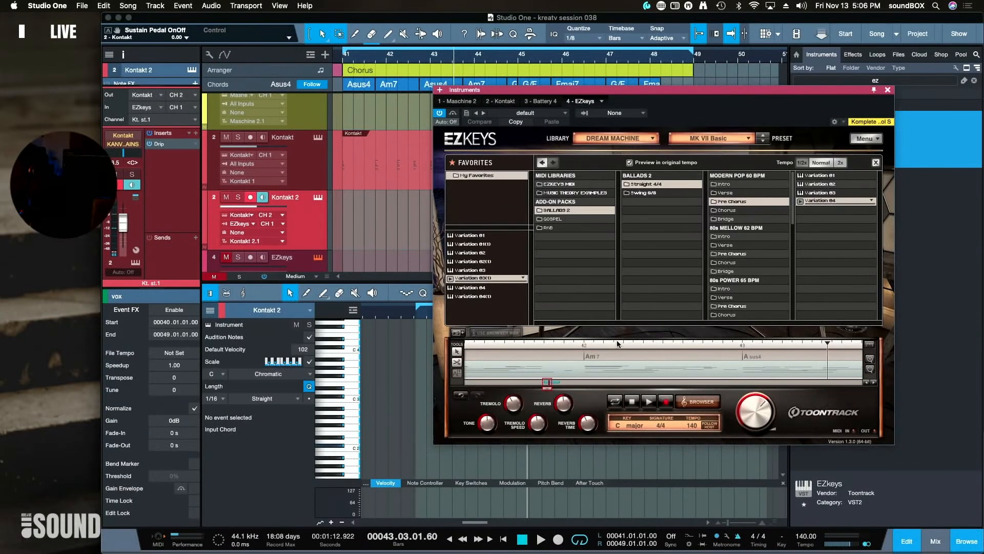
right_click(584, 353)
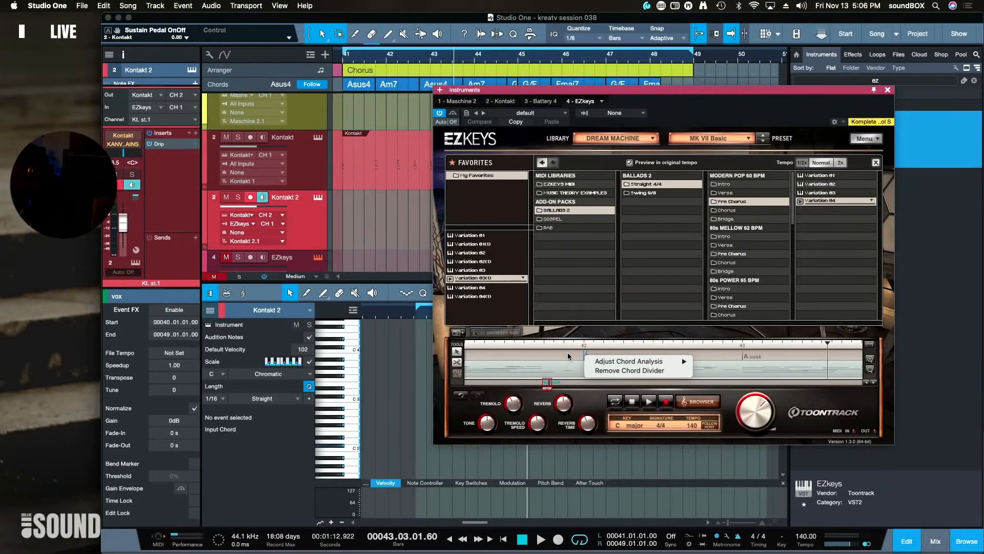
left_click(560, 353)
right_click(586, 353)
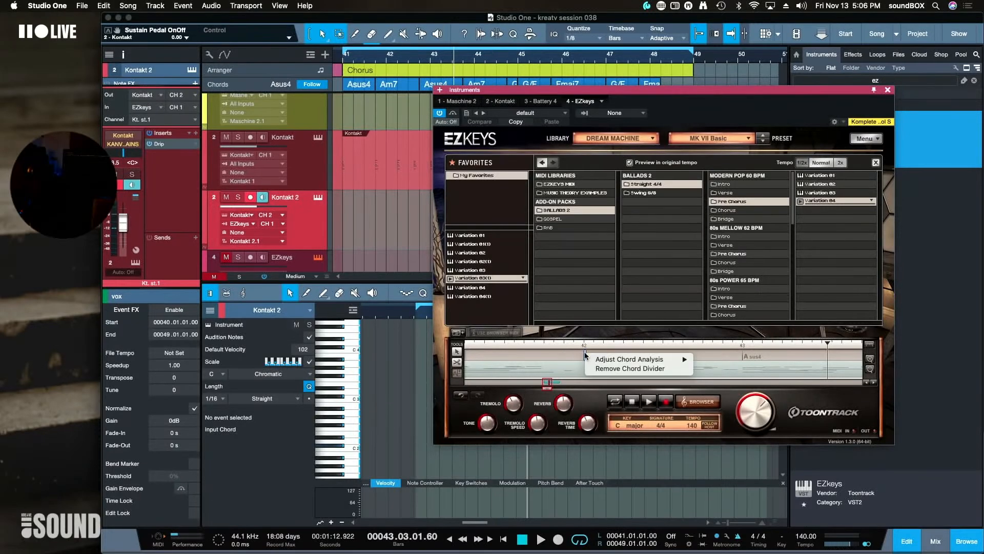
mouse_move(598, 361)
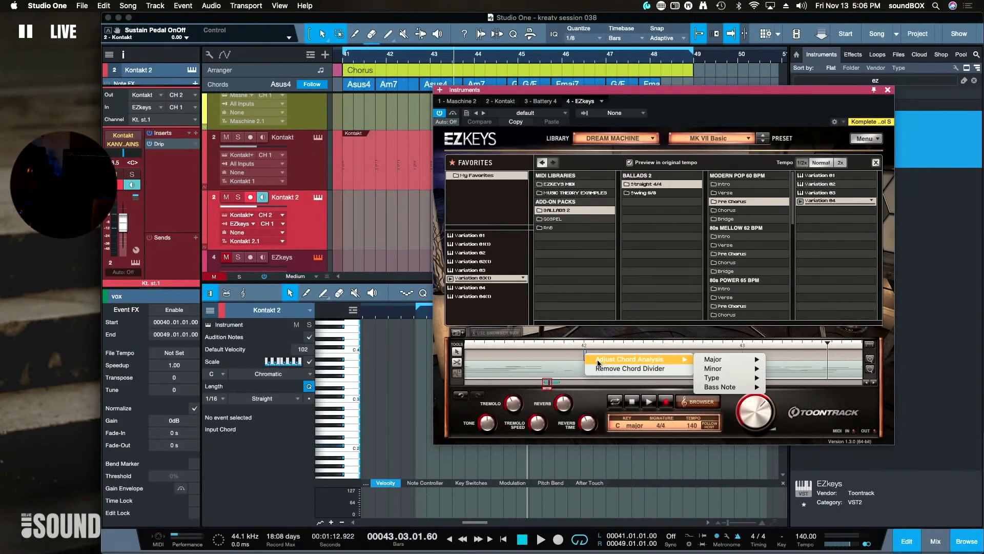
left_click(592, 355)
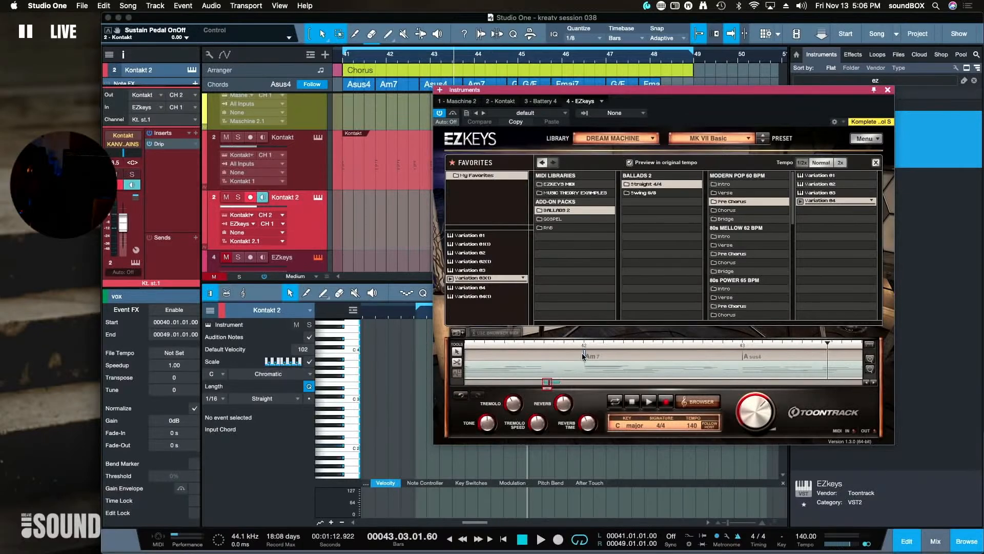
right_click(585, 355)
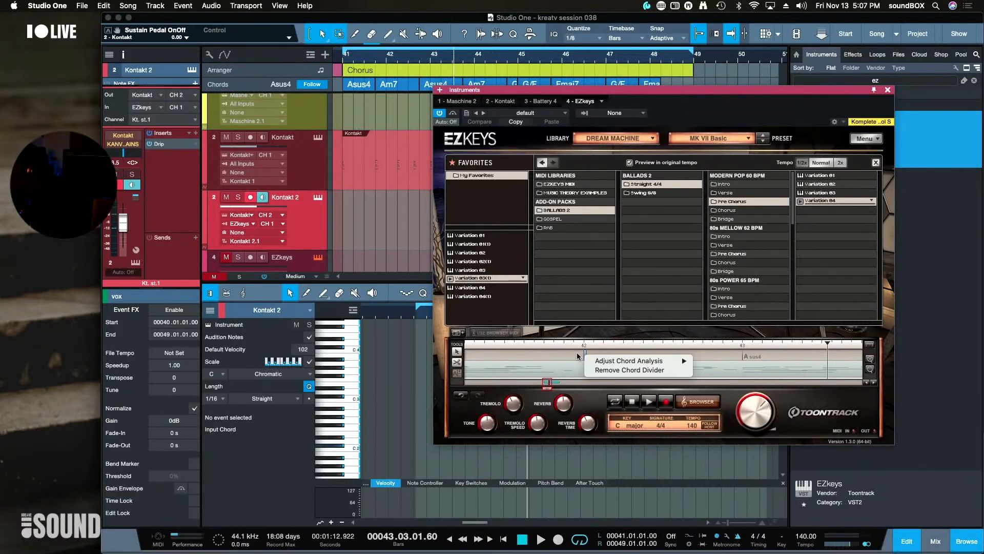
left_click(557, 353)
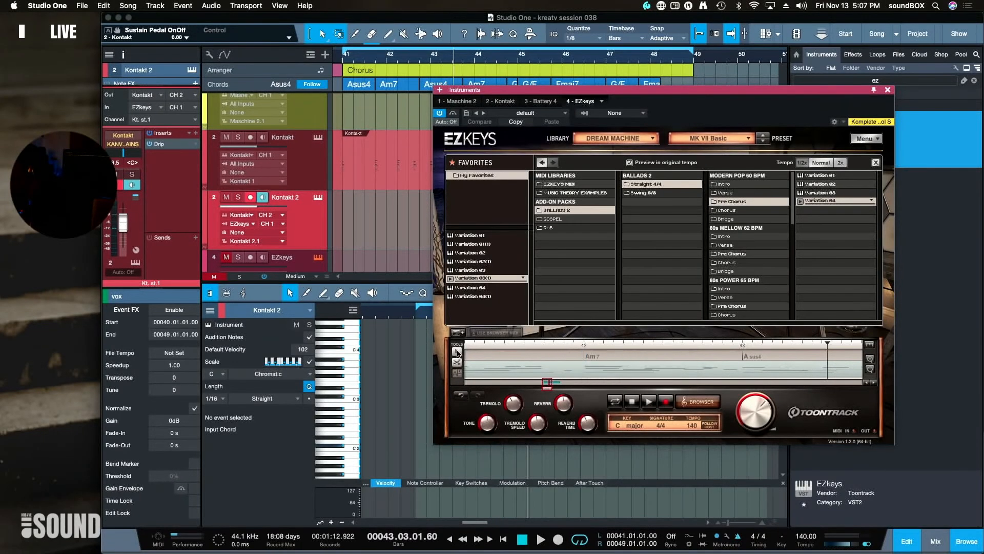
View the Am7 chord at bar 42 on the chord wheel and close the wheel without changing the chord
left_click(515, 363)
left_click(593, 356)
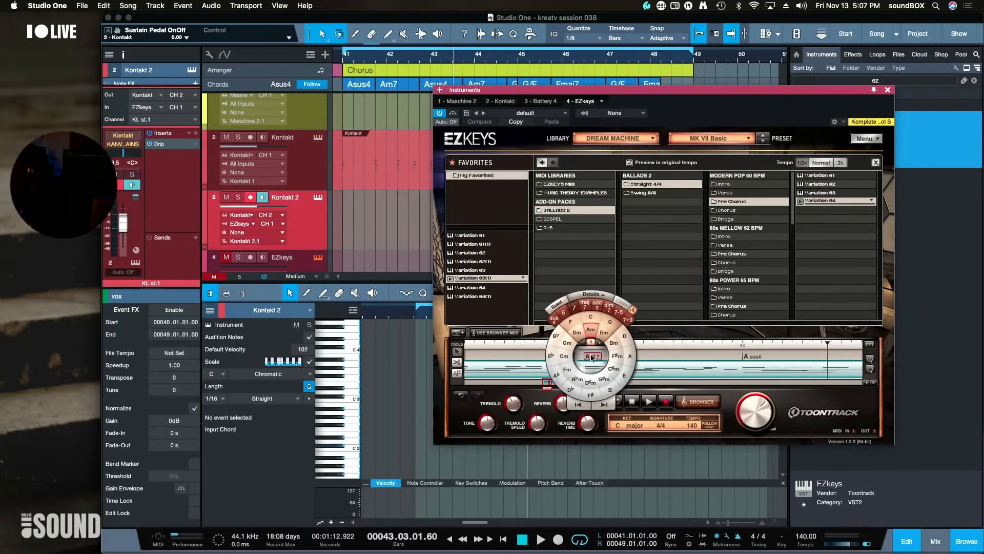
left_click(593, 357)
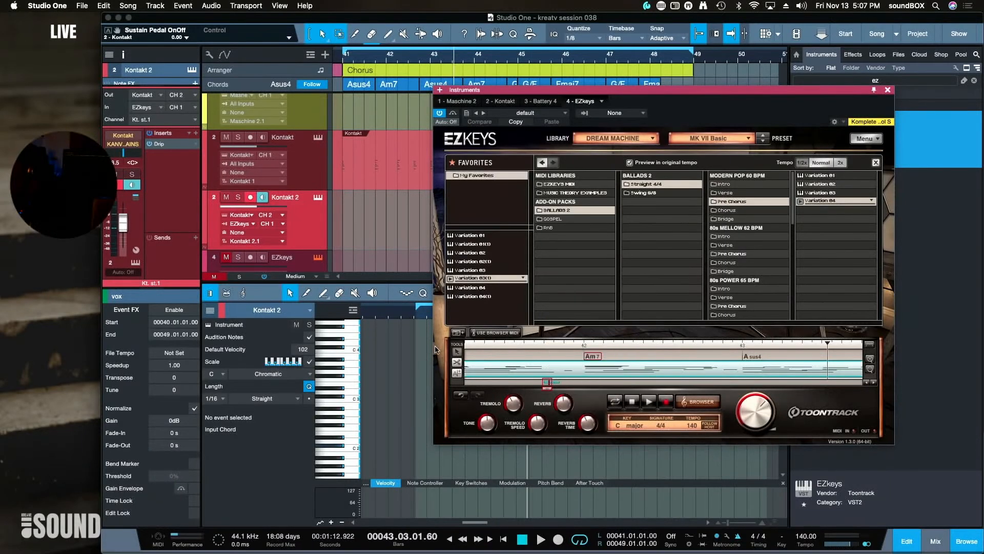
Add chord dividers slightly ahead of bars 42, 43, 44, 45, 46, 47 and 48 in the block
left_click(457, 361)
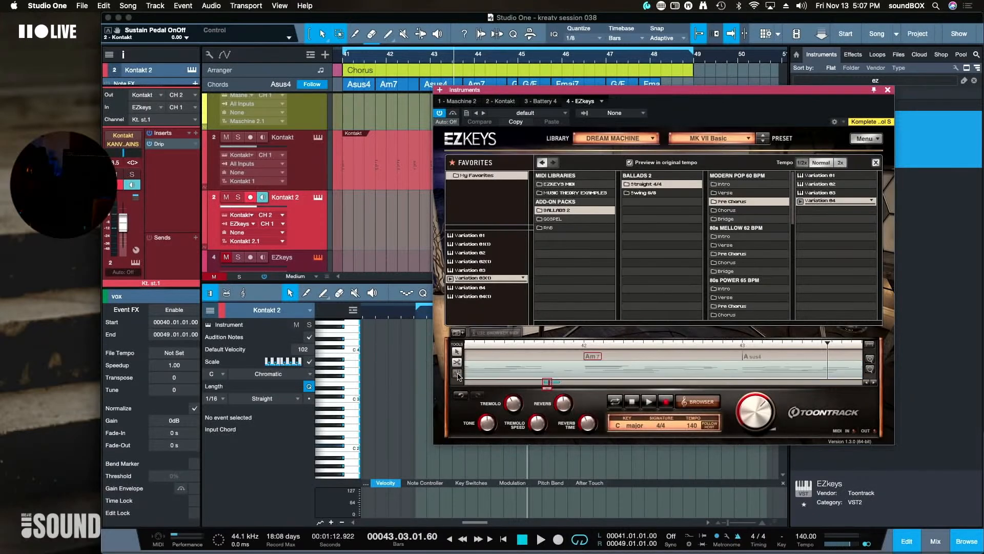
left_click(566, 357)
left_click(724, 351)
left_click_drag(548, 389, 550, 393)
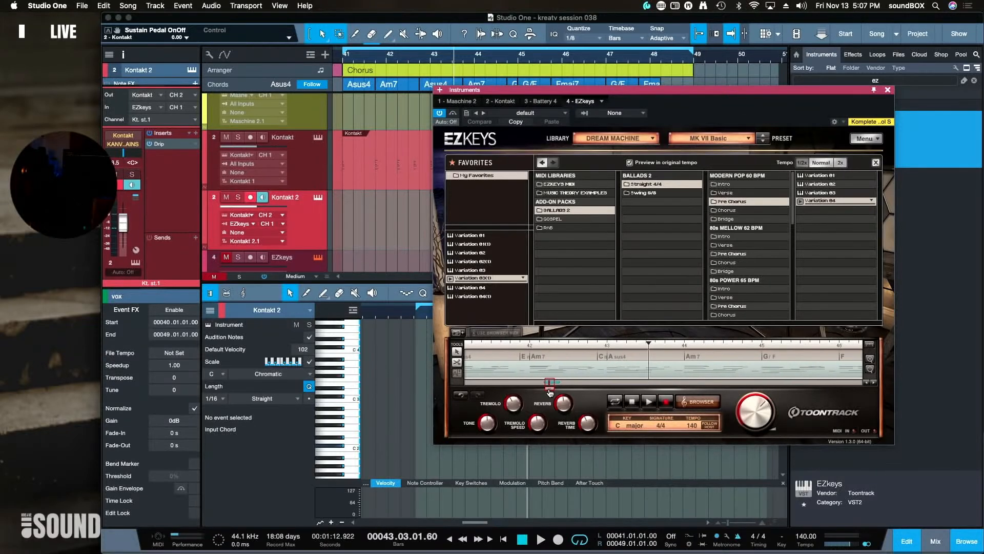
left_click(677, 355)
left_click(753, 355)
left_click(830, 351)
left_click_drag(550, 389, 555, 390)
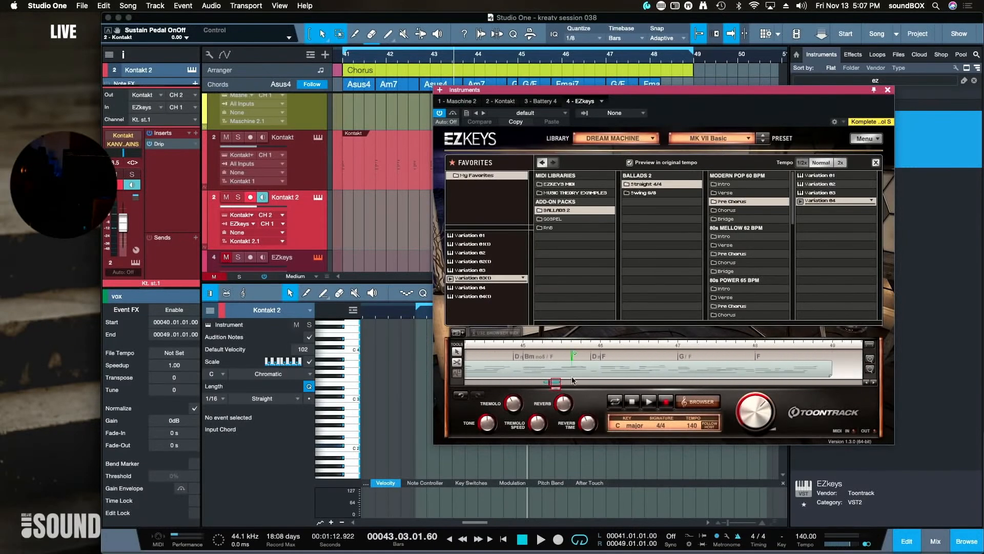
left_click(670, 356)
left_click(747, 354)
Remove the extra chord divider placed just before bar 42
left_click_drag(556, 391, 548, 391)
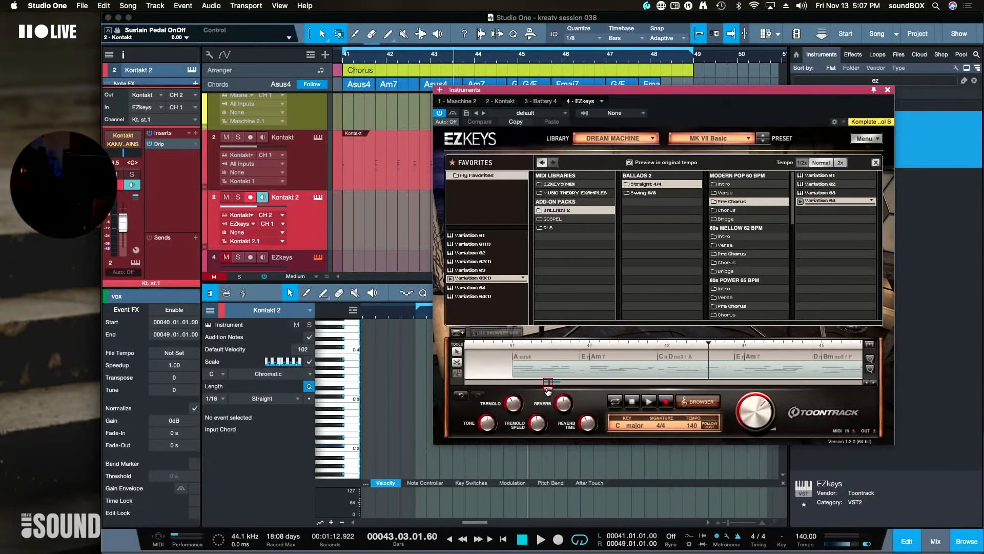
left_click(872, 360)
left_click(872, 360)
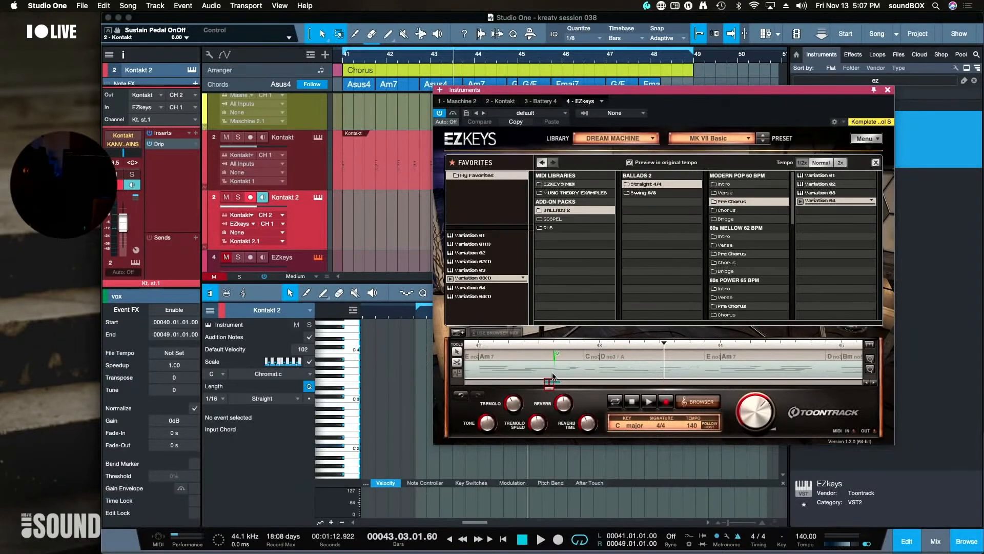
left_click(555, 392)
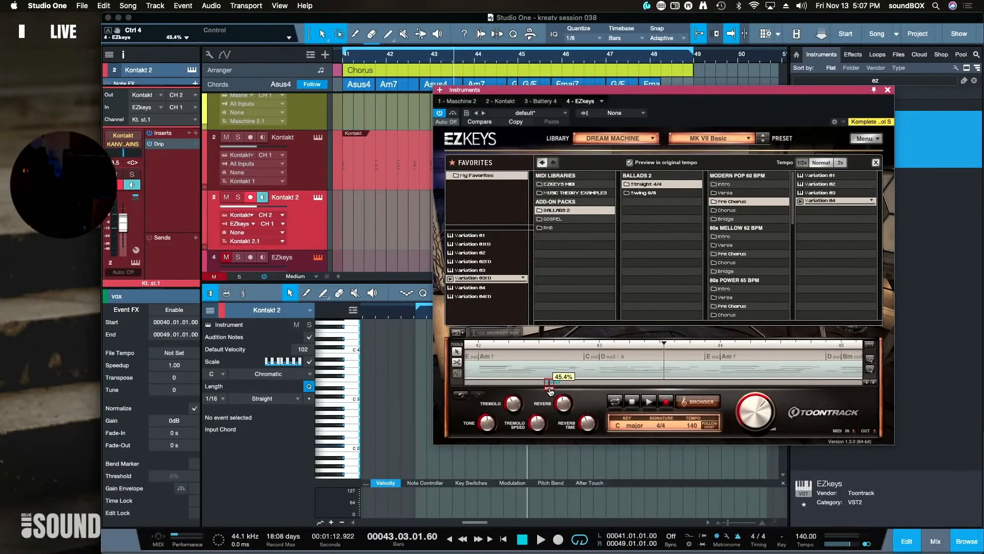
left_click_drag(550, 392, 550, 392)
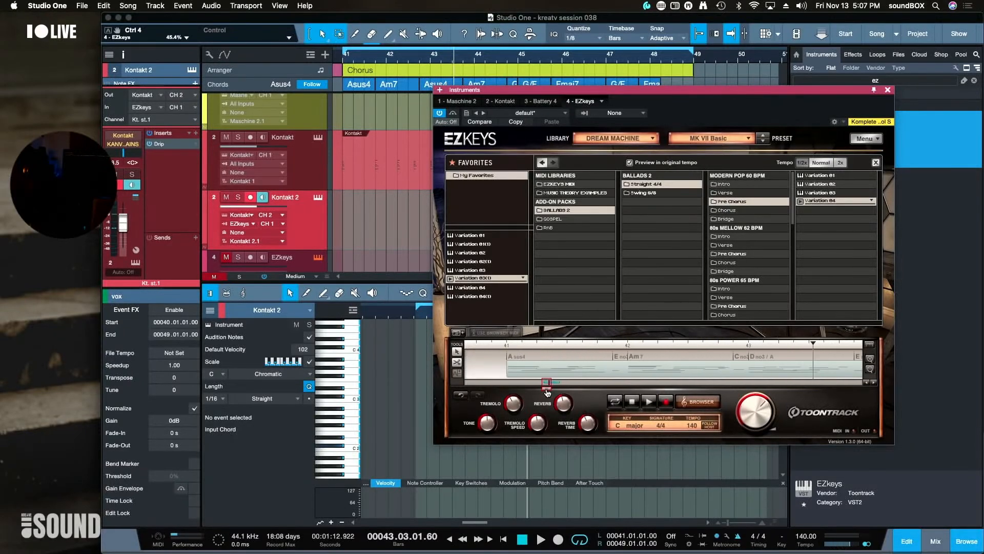
right_click(629, 358)
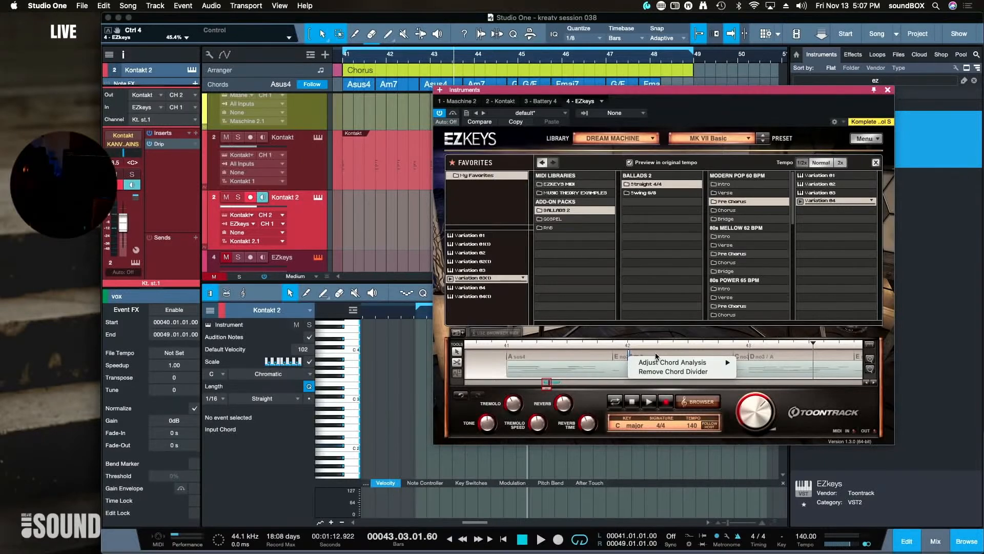
left_click(655, 352)
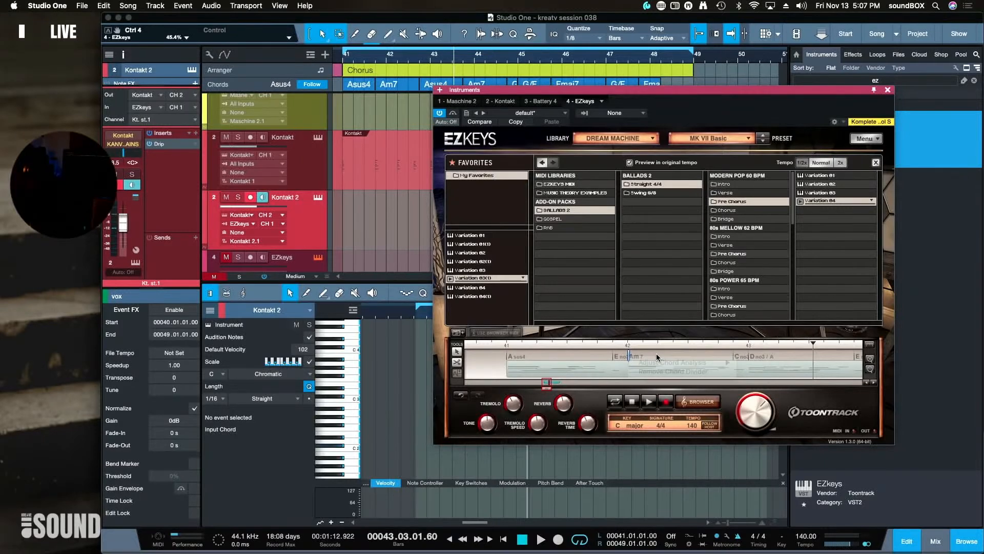
right_click(616, 357)
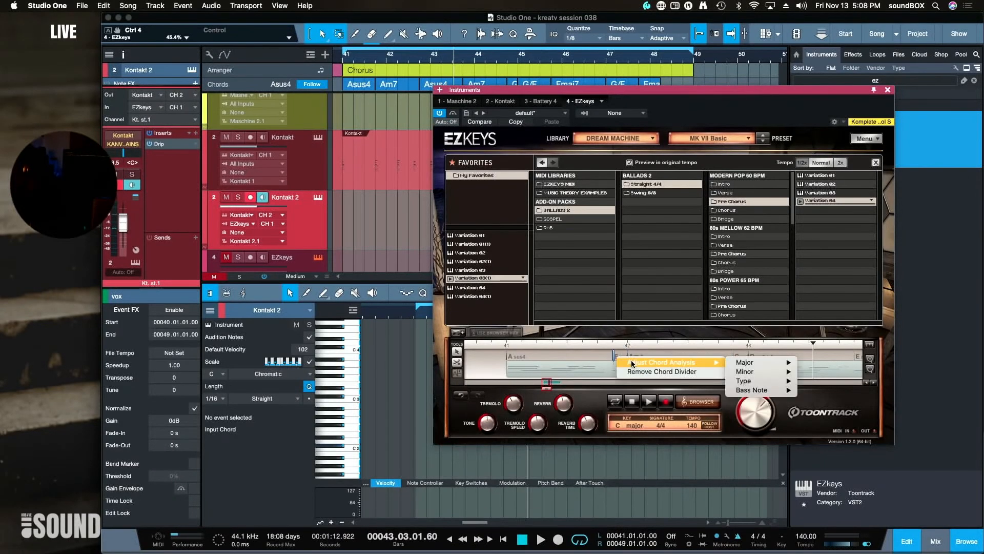
left_click(633, 372)
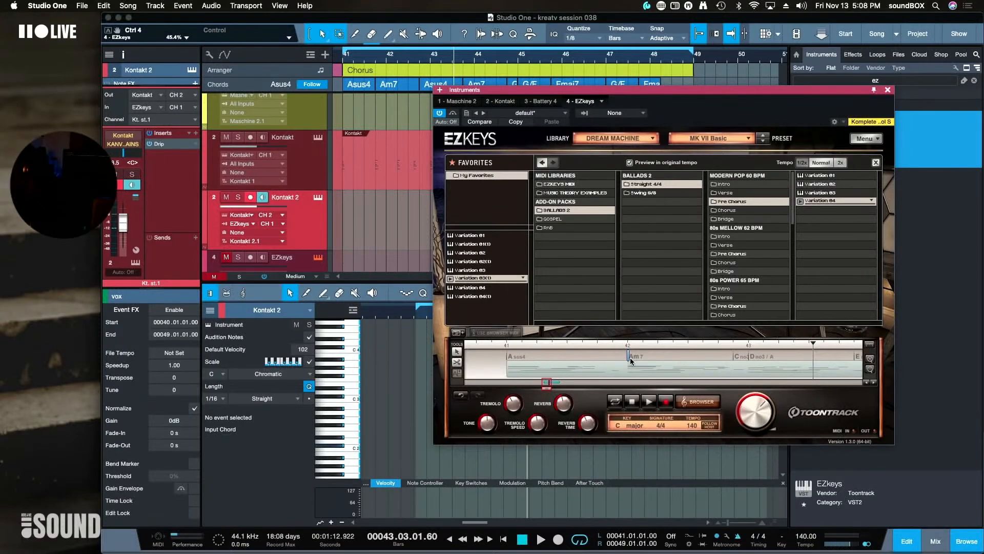
Inspect the major, minor, type and bass note choices for reanalysing the chord that starts at bar 42
right_click(630, 357)
mouse_move(635, 365)
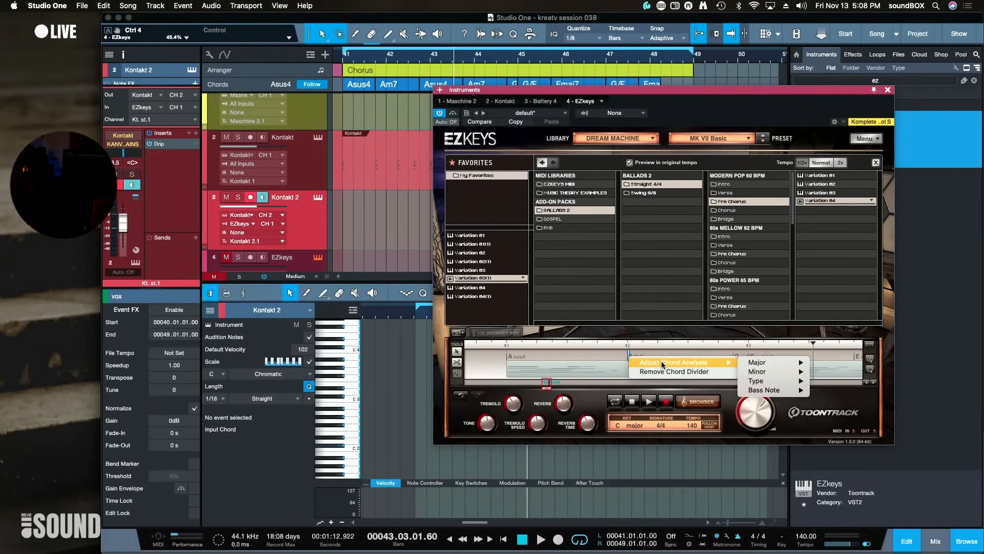
mouse_move(765, 381)
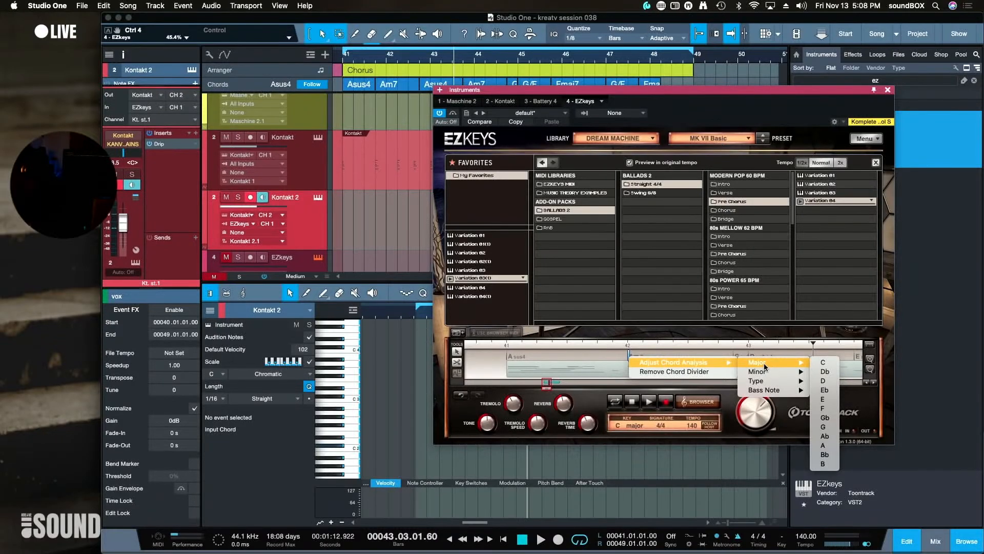
left_click(619, 353)
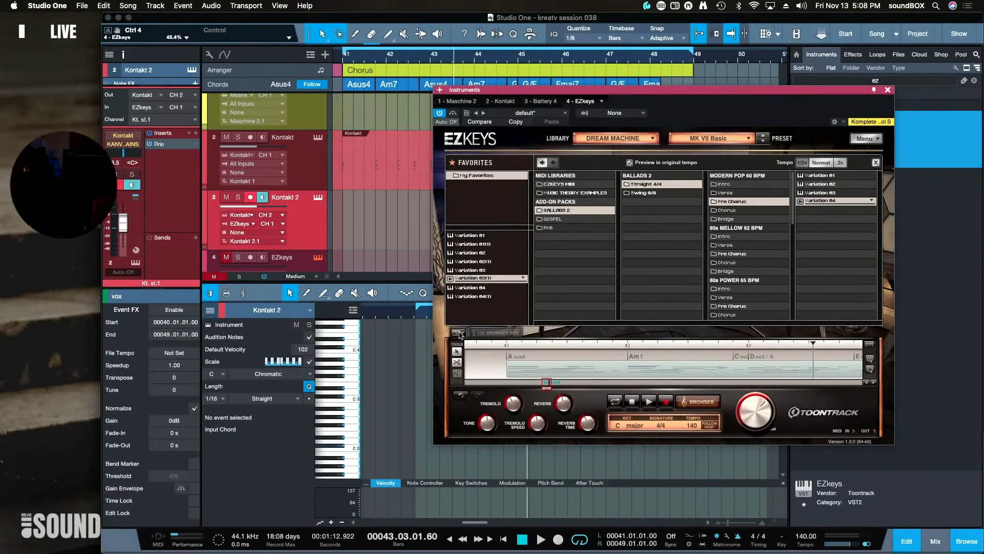
right_click(629, 357)
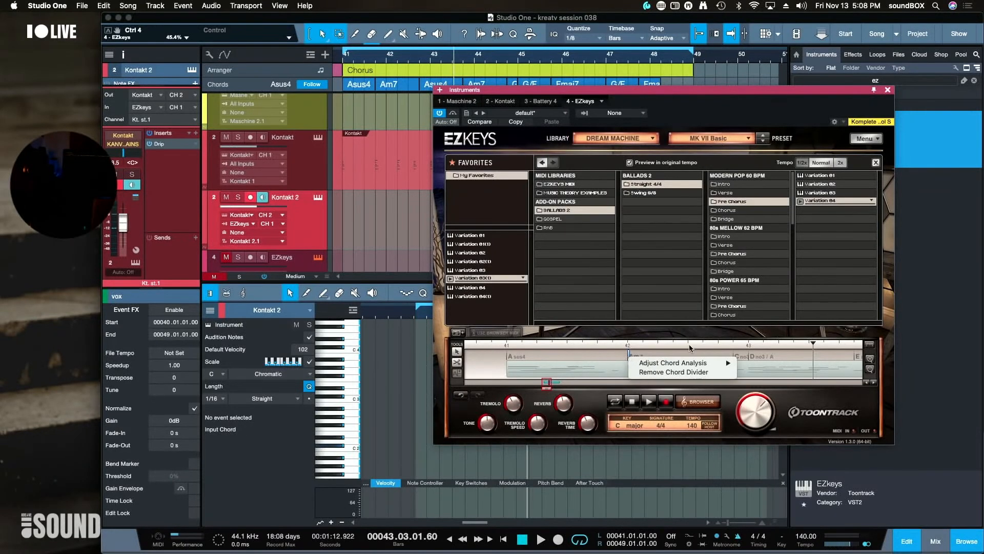
left_click(625, 353)
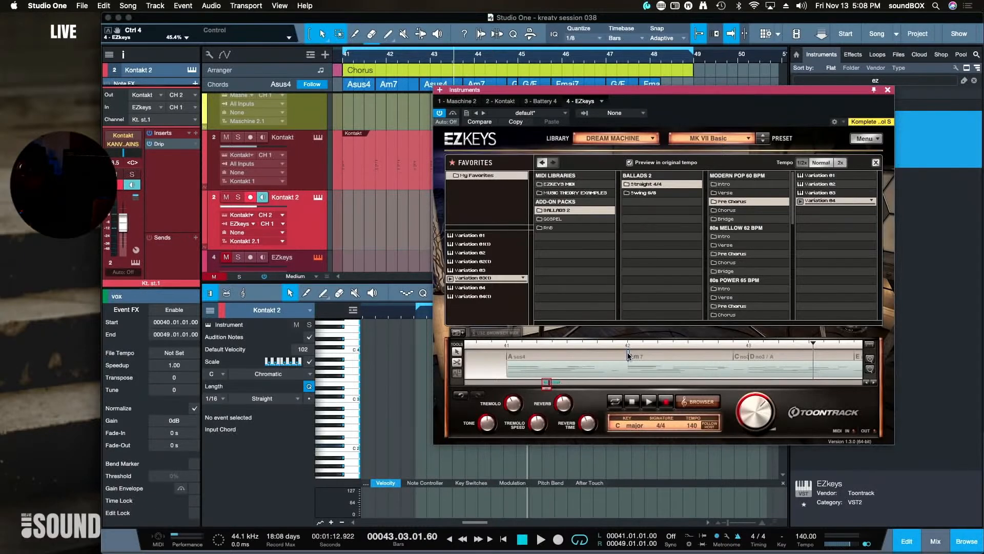
right_click(630, 356)
left_click(626, 356)
right_click(621, 356)
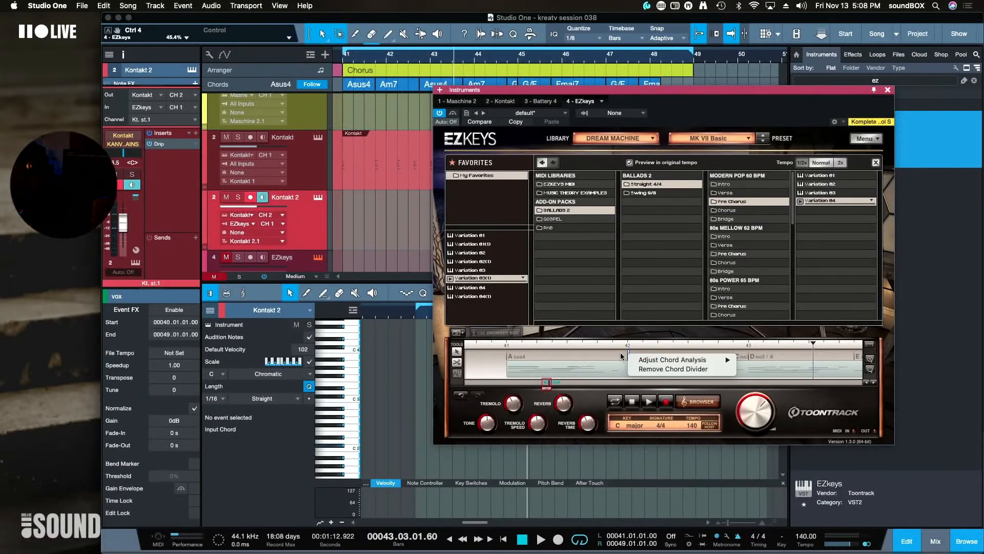
left_click(609, 357)
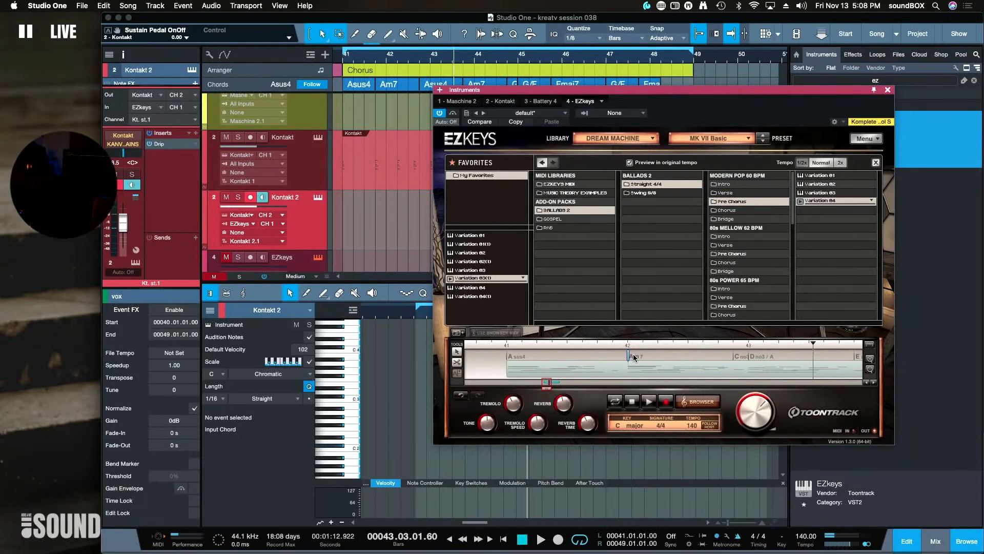
right_click(620, 358)
left_click(617, 358)
right_click(615, 357)
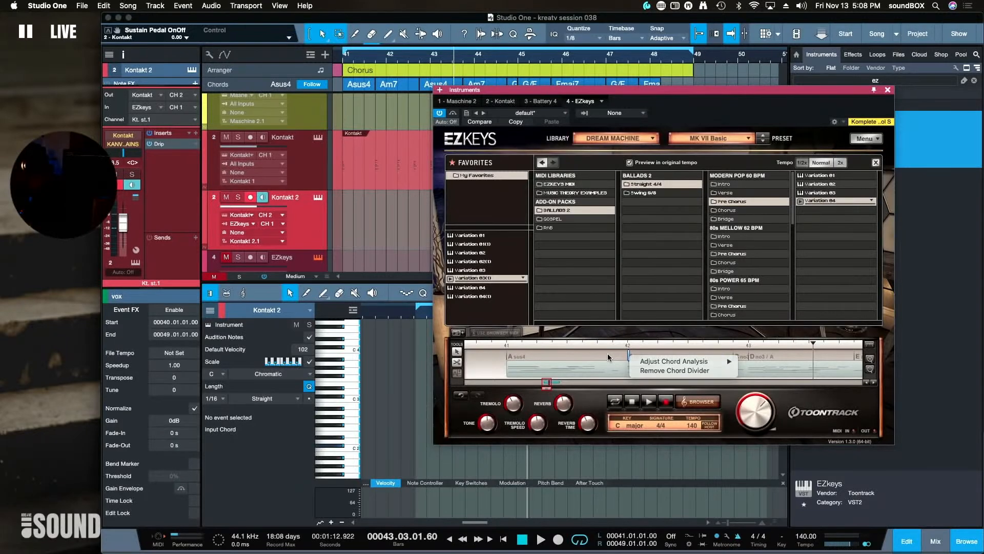
left_click(608, 354)
right_click(609, 358)
left_click(650, 350)
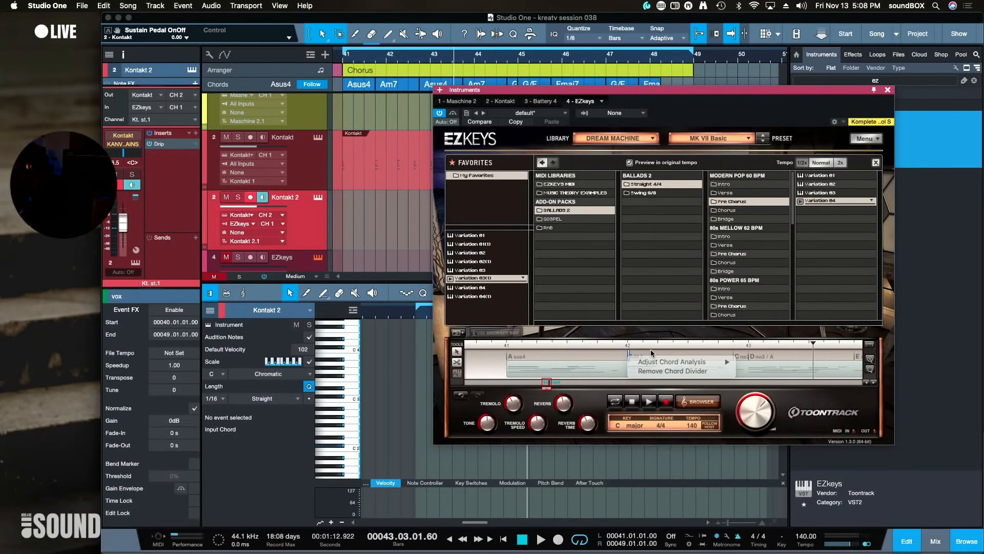
right_click(628, 356)
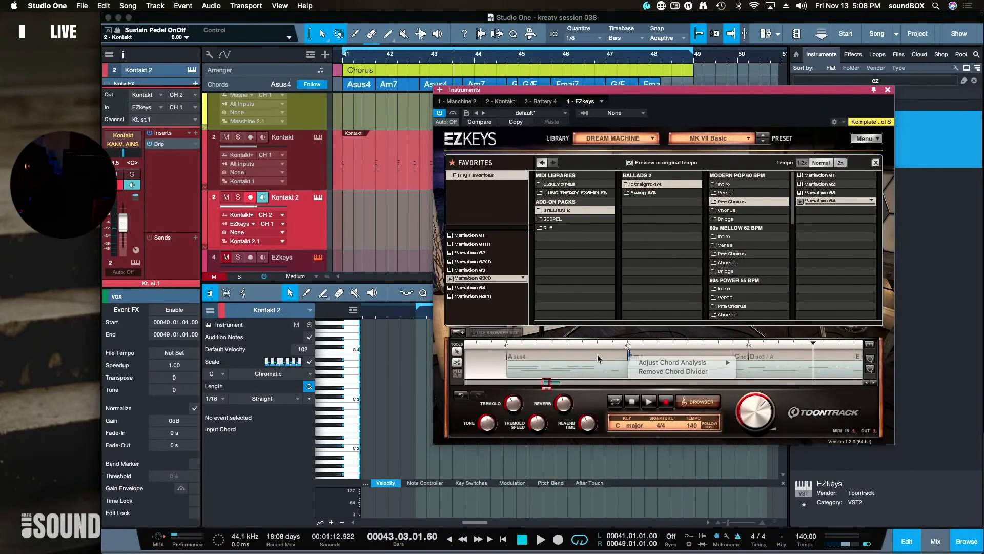
left_click(599, 354)
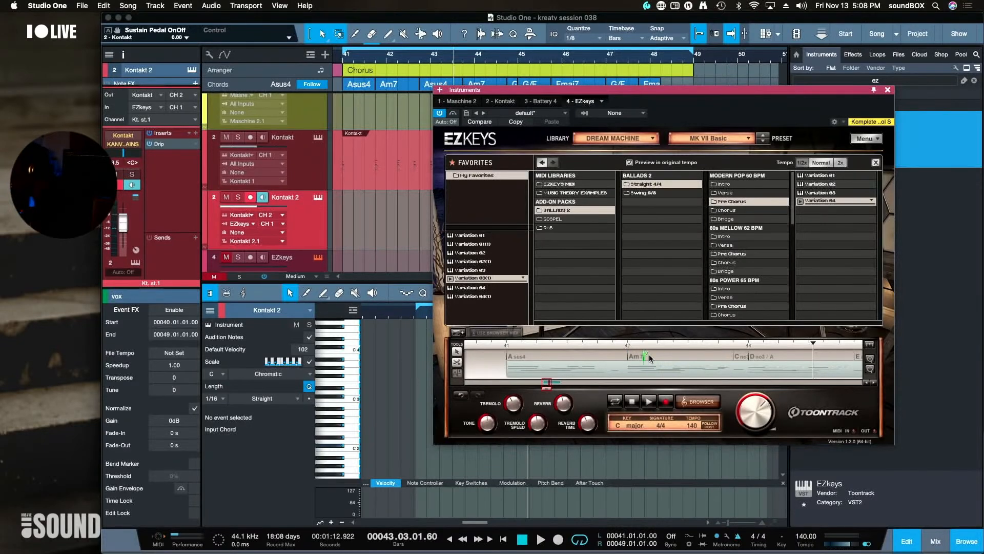
Replace the chord divider at bar 42 with one slightly ahead of the bar, leaving no extra divider just after it
left_click(647, 353)
left_click(615, 357)
right_click(633, 355)
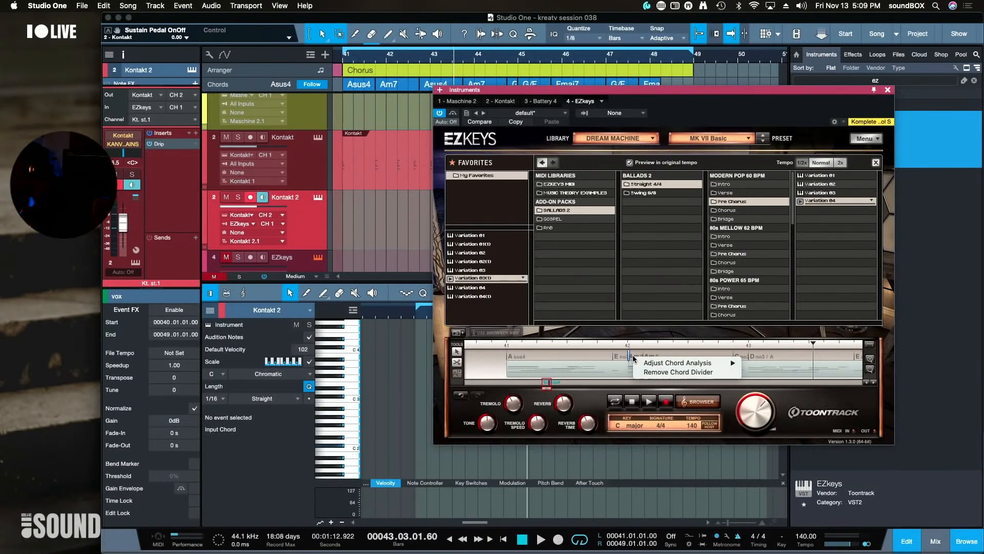
left_click(629, 357)
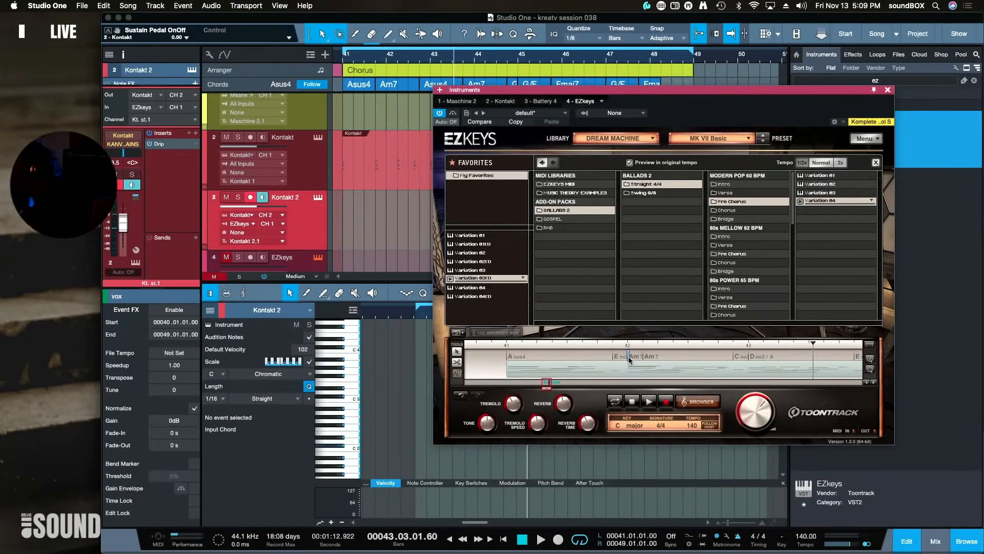
right_click(631, 355)
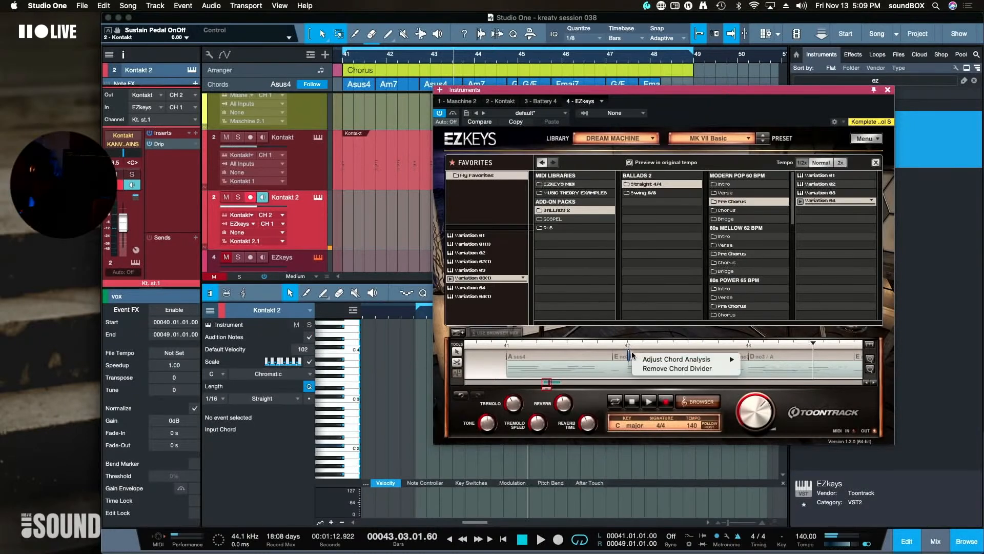
left_click(650, 372)
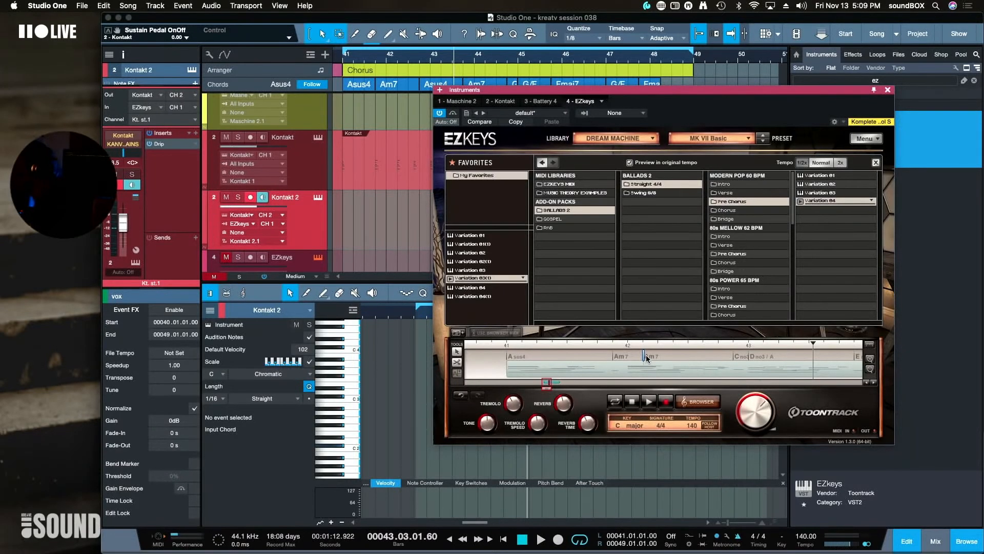
right_click(645, 355)
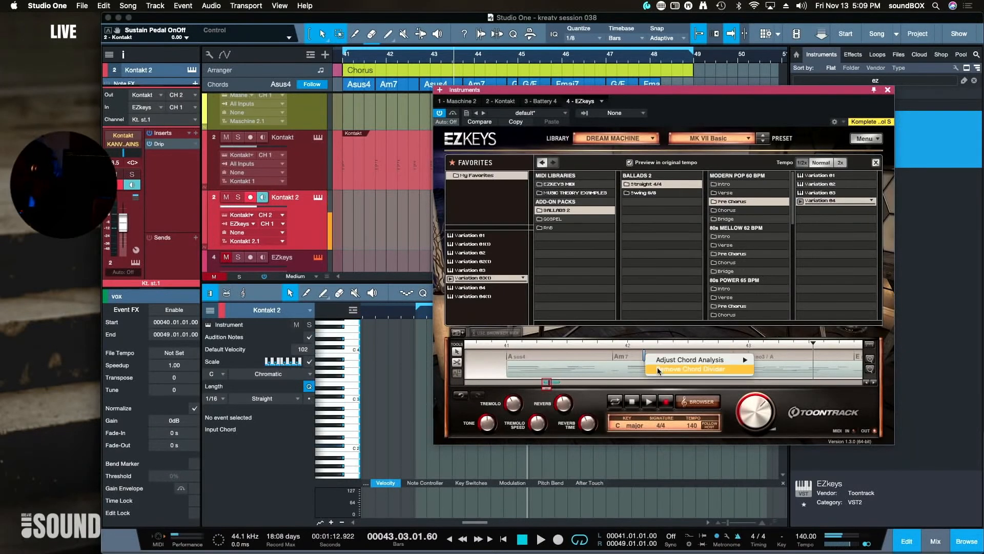
left_click(657, 369)
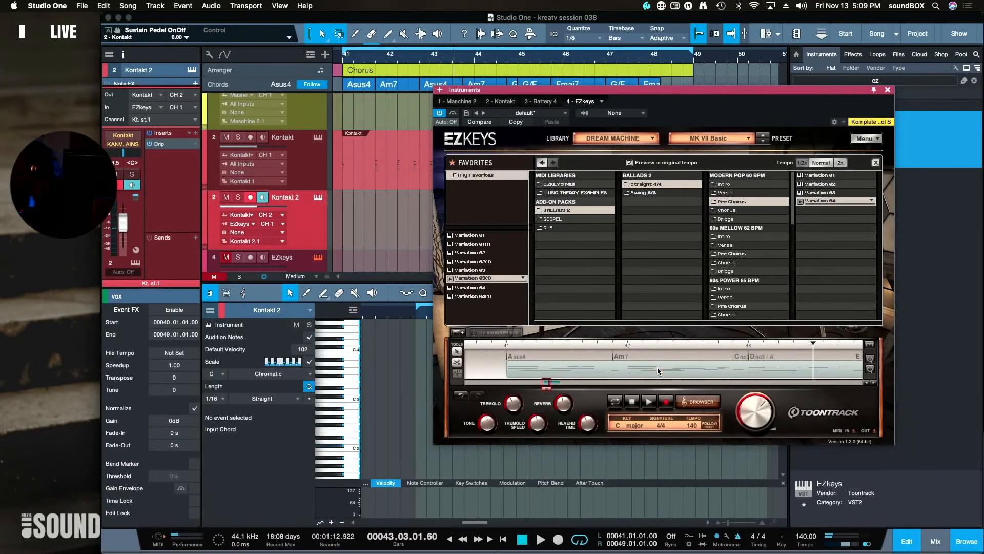
Remove the chord dividers at the starts of bars 43, 44 and 45, keeping the ones slightly ahead of them
right_click(752, 354)
left_click(754, 354)
right_click(752, 353)
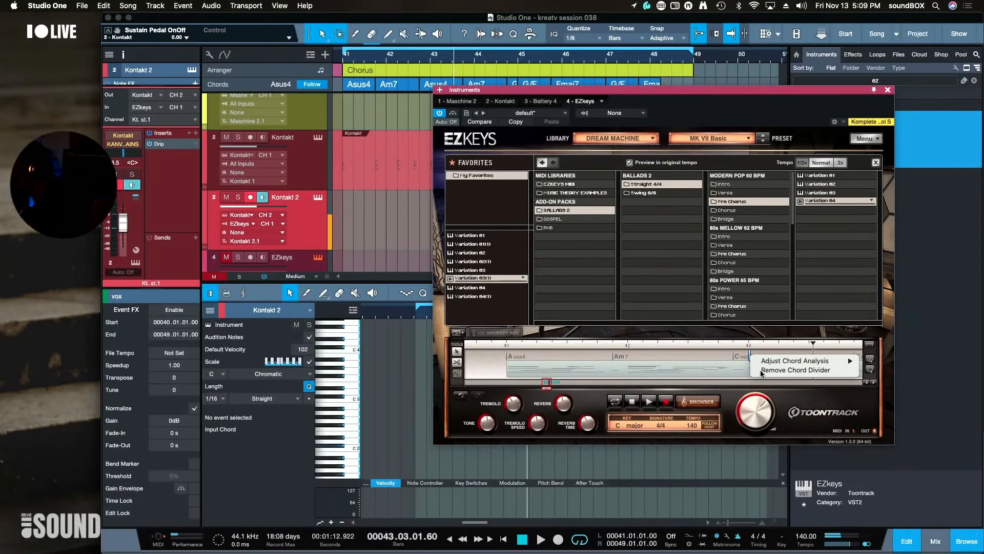
left_click(760, 373)
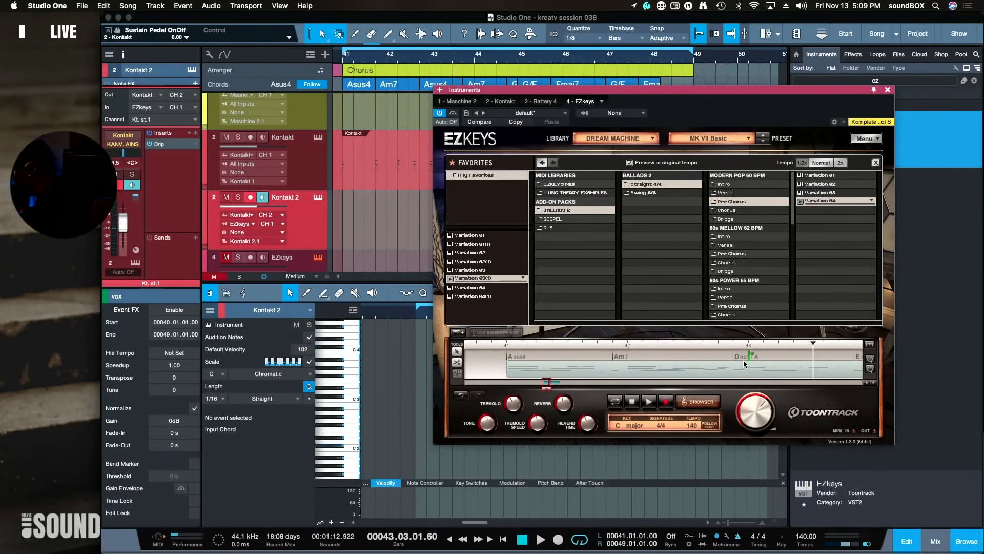
scroll(743, 363, "right", 5)
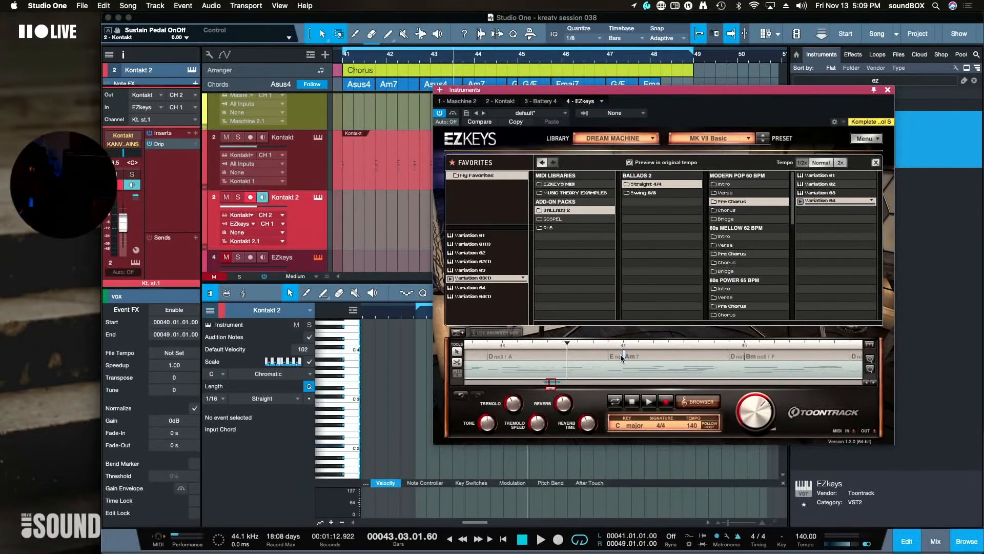
right_click(624, 357)
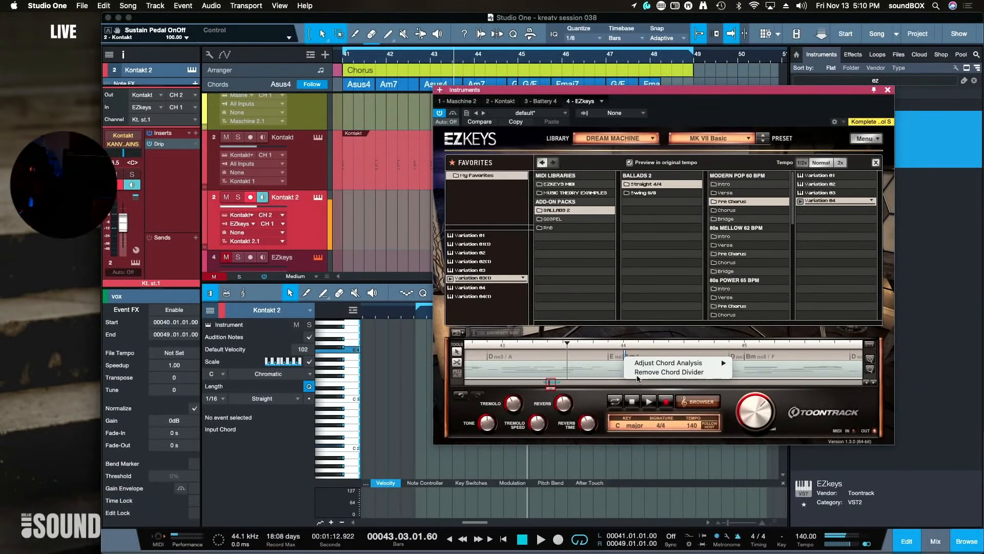
left_click(639, 373)
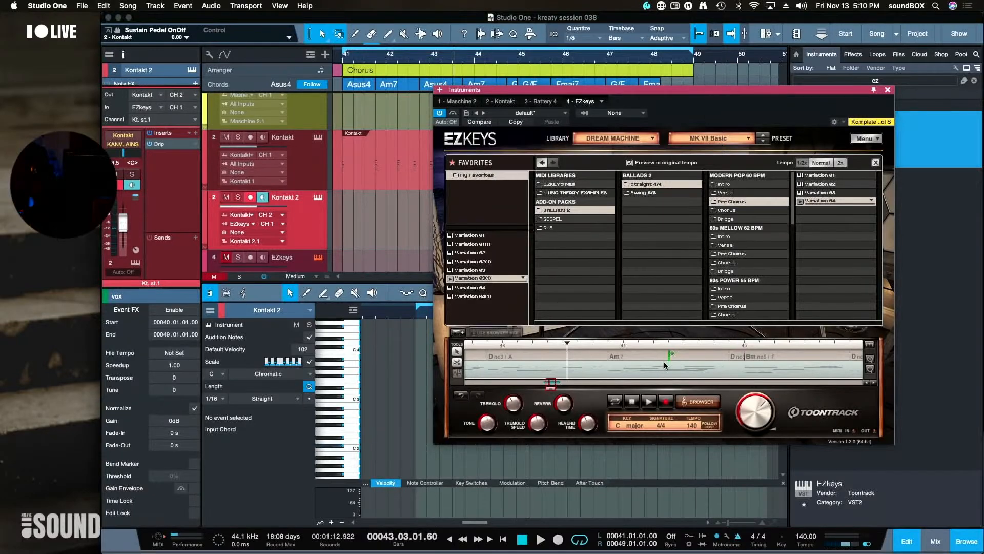
right_click(746, 358)
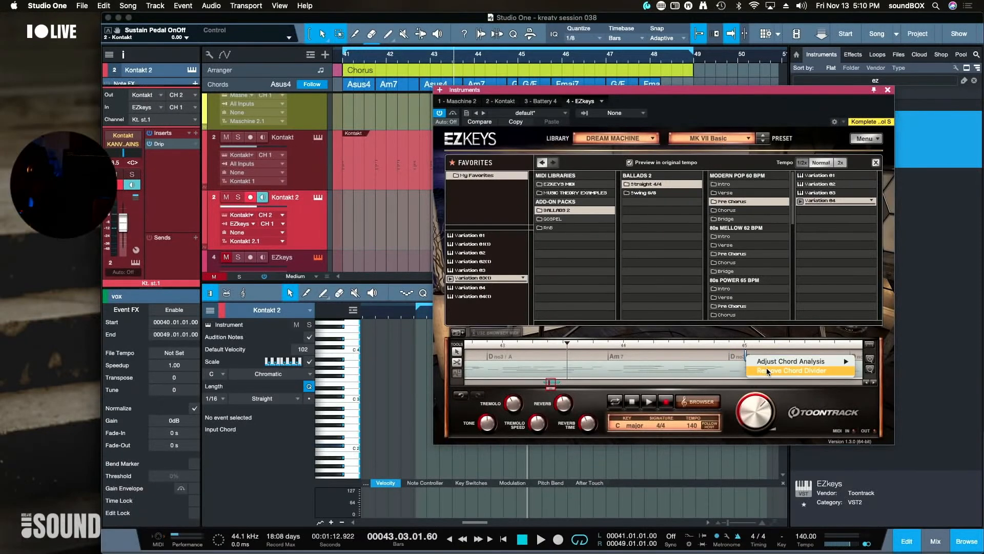
left_click(783, 371)
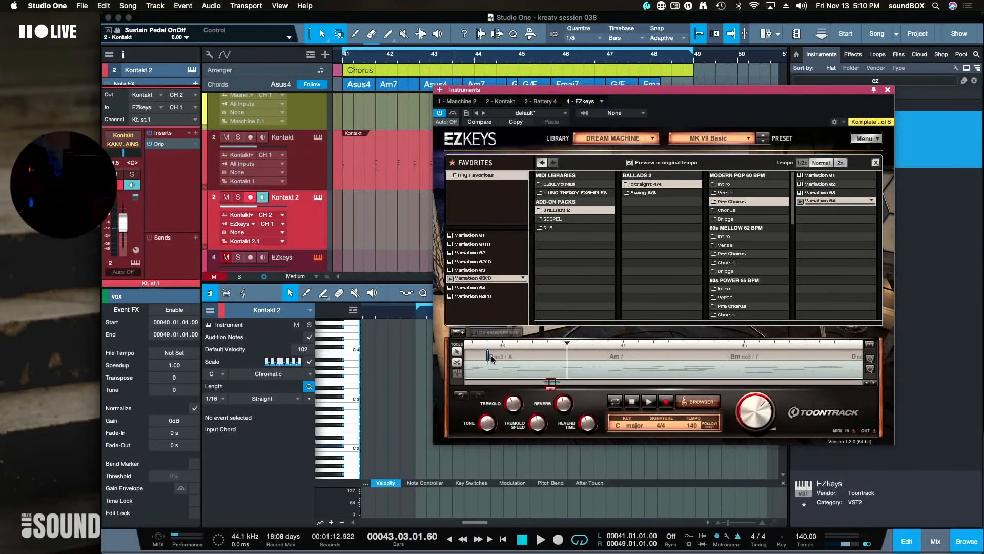
Remove the chord dividers at the starts of bars 46, 47 and 48, keeping the ones slightly ahead of them
scroll(578, 357, "right", 5)
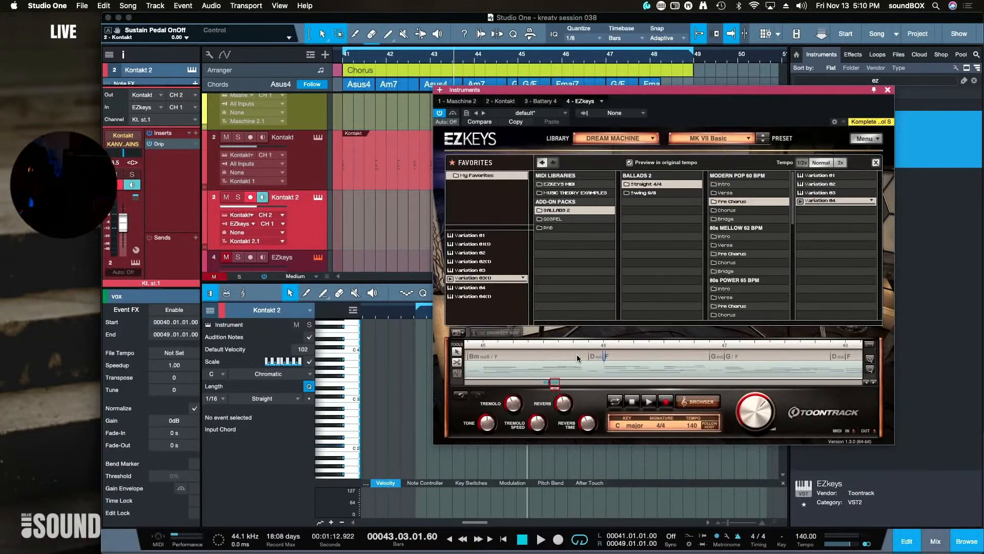
right_click(603, 359)
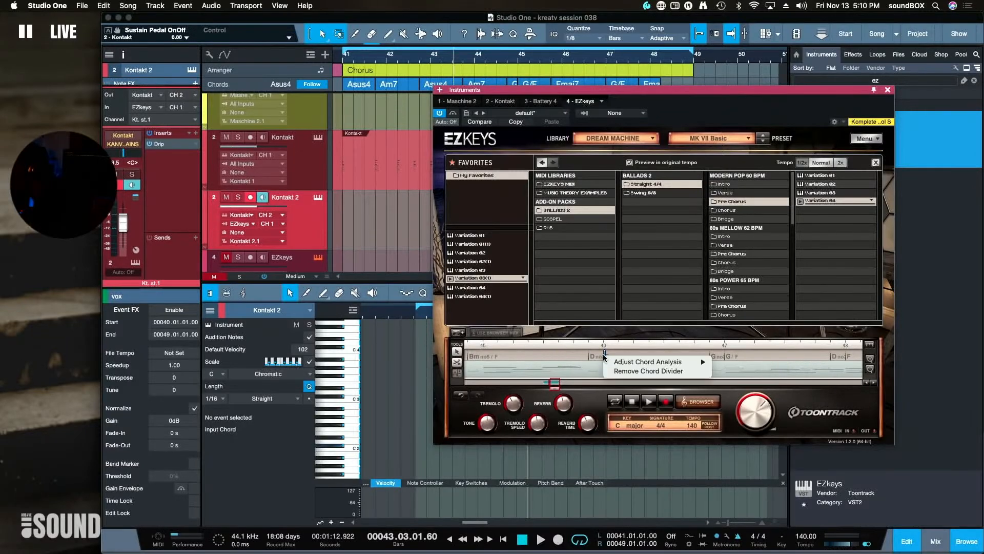
left_click(623, 372)
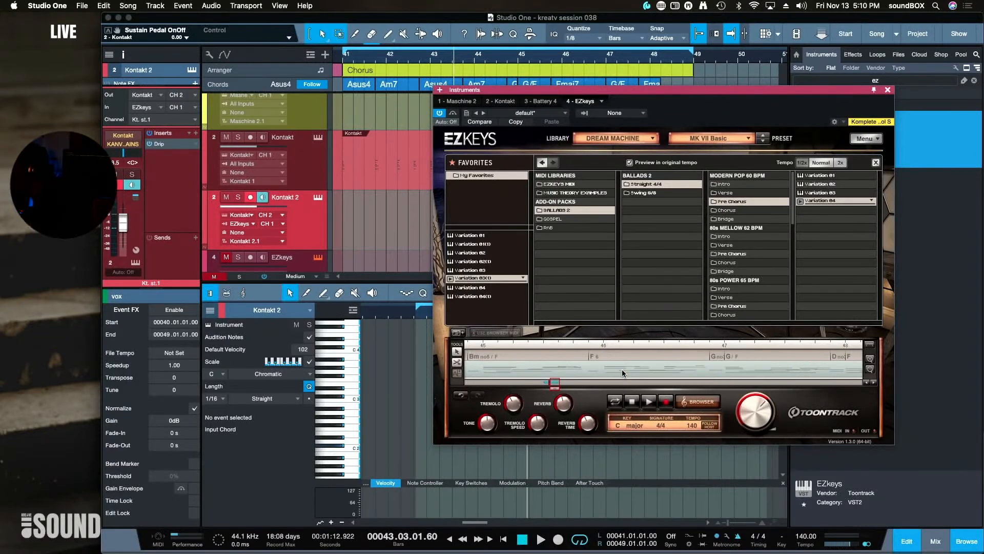
right_click(727, 358)
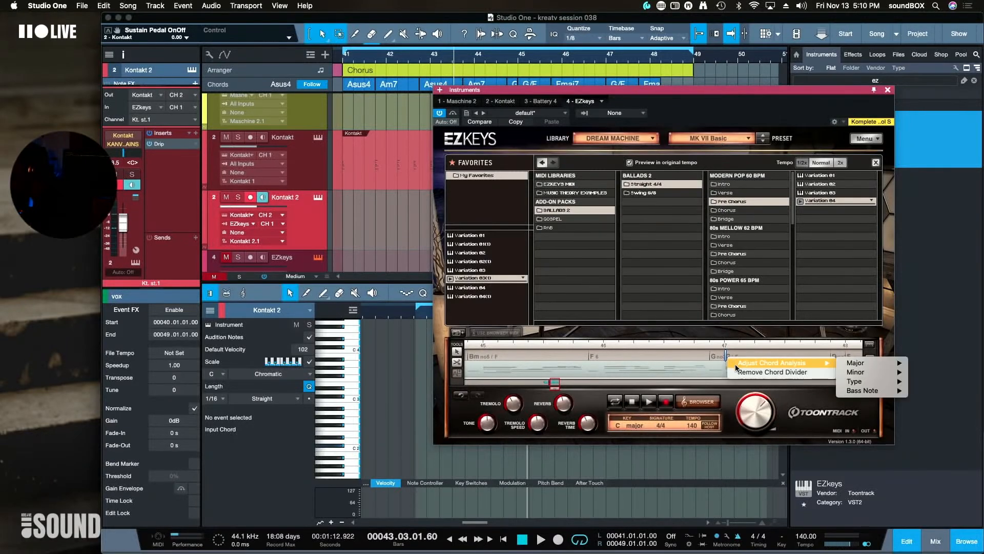
left_click(737, 370)
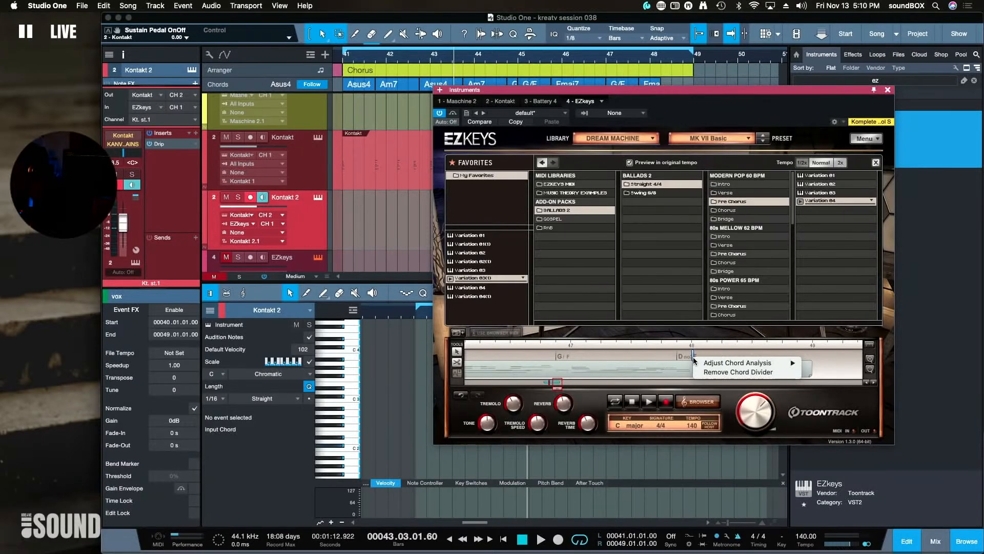
left_click(701, 370)
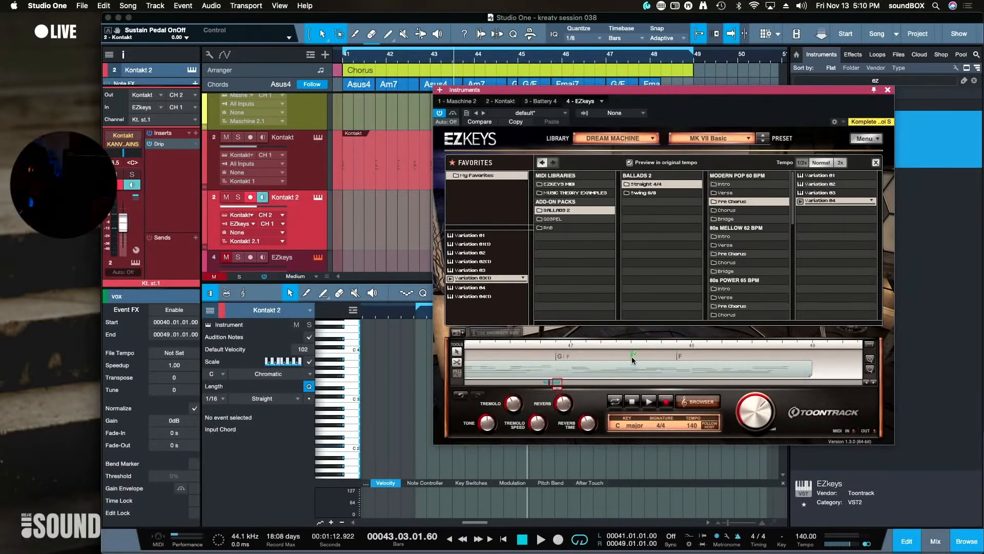
Review the remaining chord dividers and play the chorus from bar 41 into bar 48 to check the chord changes
scroll(631, 356, "left", 4)
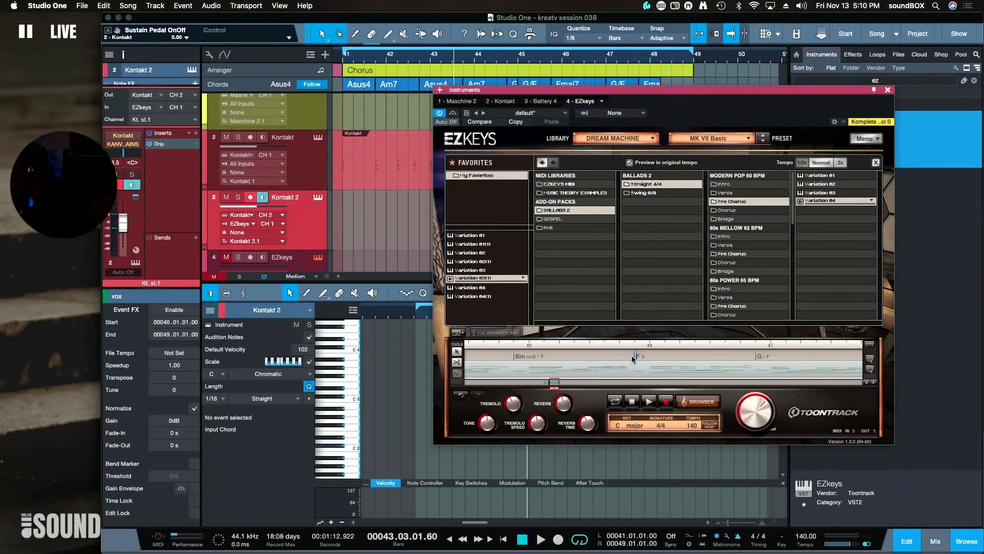
scroll(632, 355, "left", 4)
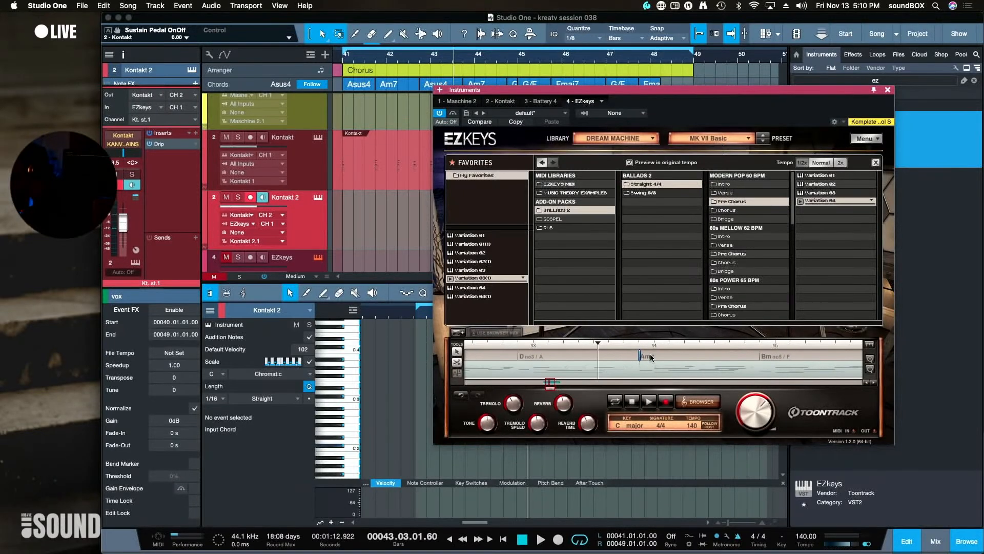
scroll(667, 356, "left", 3)
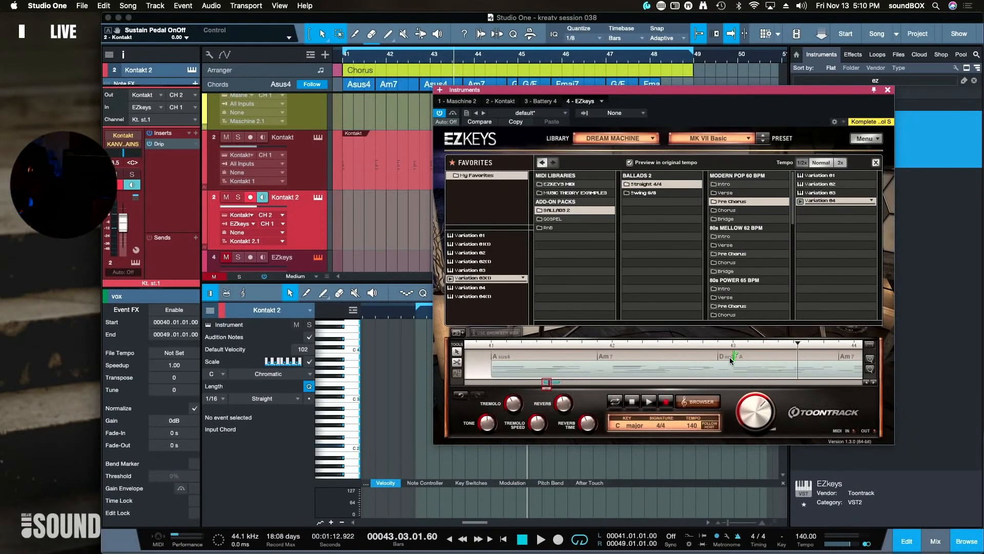
scroll(731, 357, "right", 1)
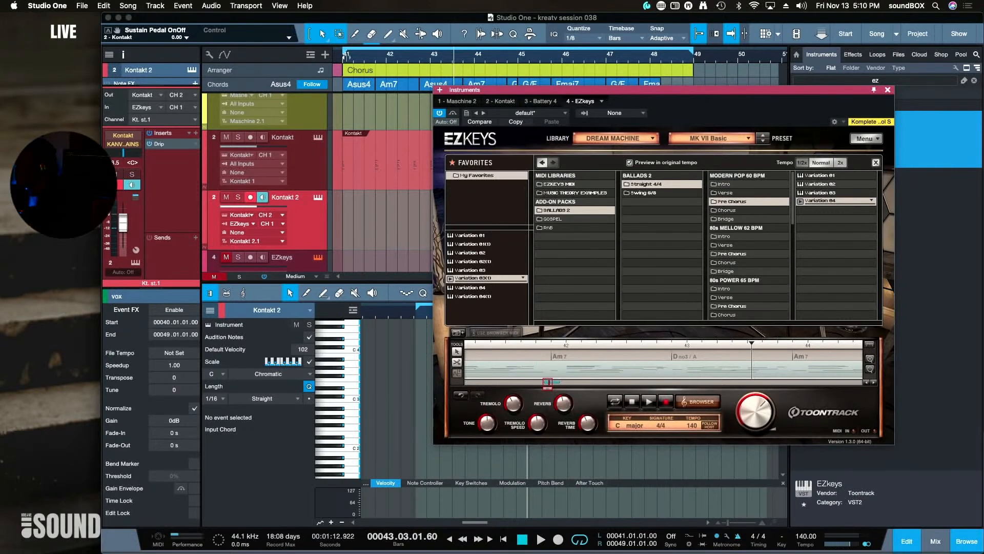
left_click(344, 60)
key("space")
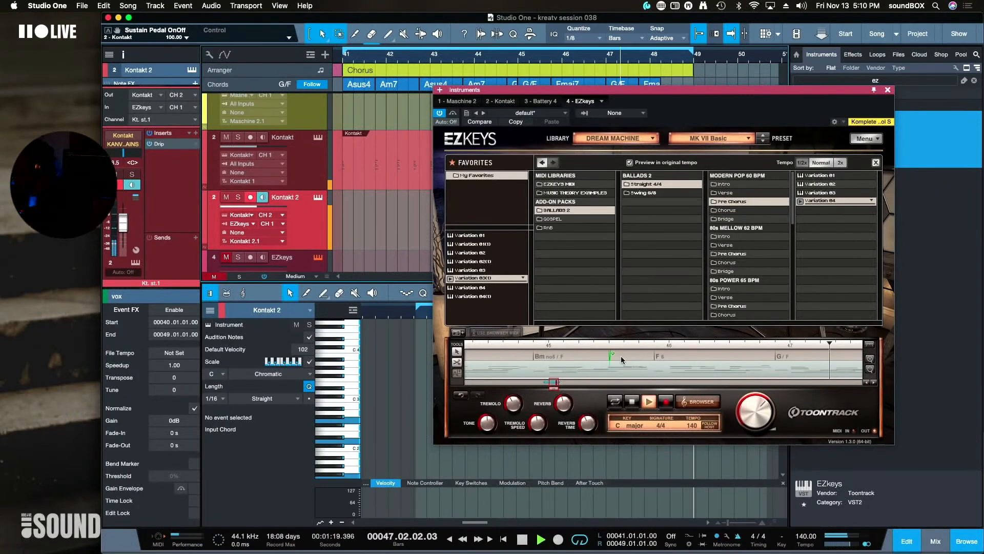
scroll(622, 361, "down", 2)
key("space")
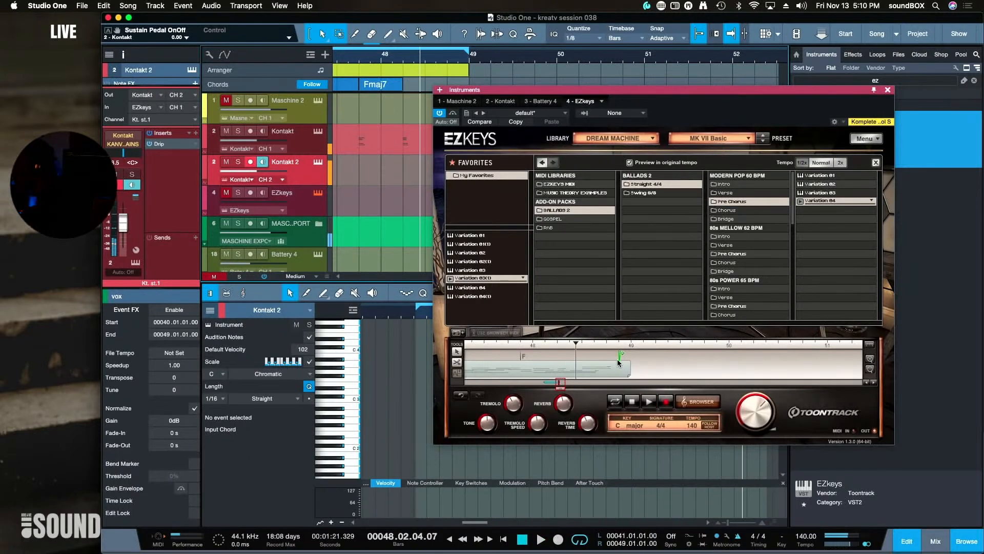
Switch back to the selection tool in the EZkeys timeline and open the chord wheel for the F6 chord near bar 46
scroll(596, 368, "left", 2)
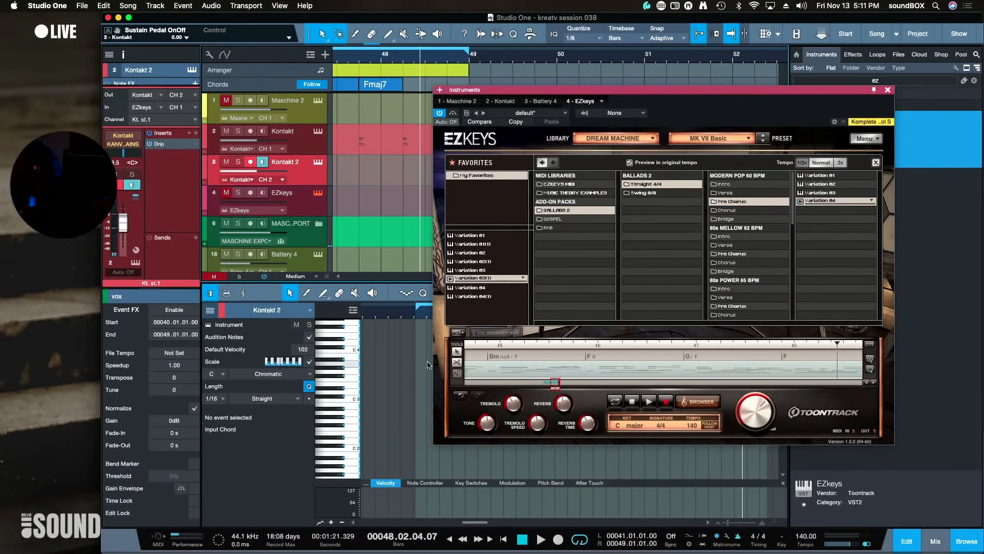
left_click(456, 352)
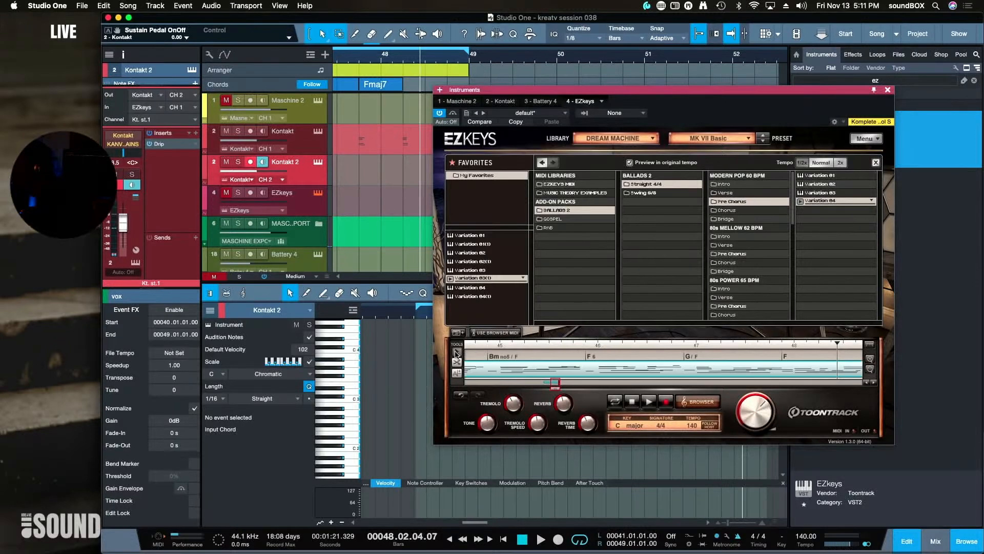
left_click(592, 358)
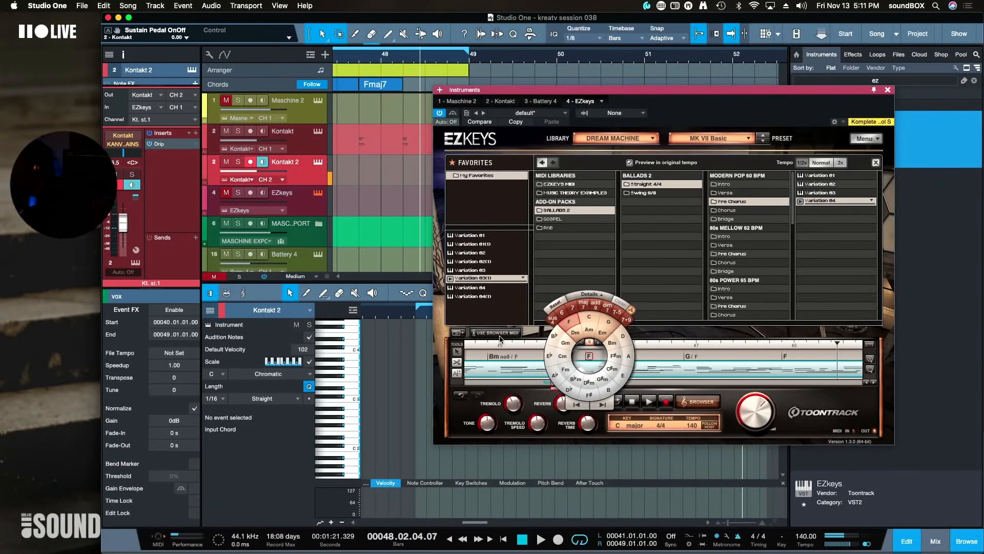
Play the chorus again from bar 41 and close the chord wheel without changing the chord
scroll(398, 63, "left", 6)
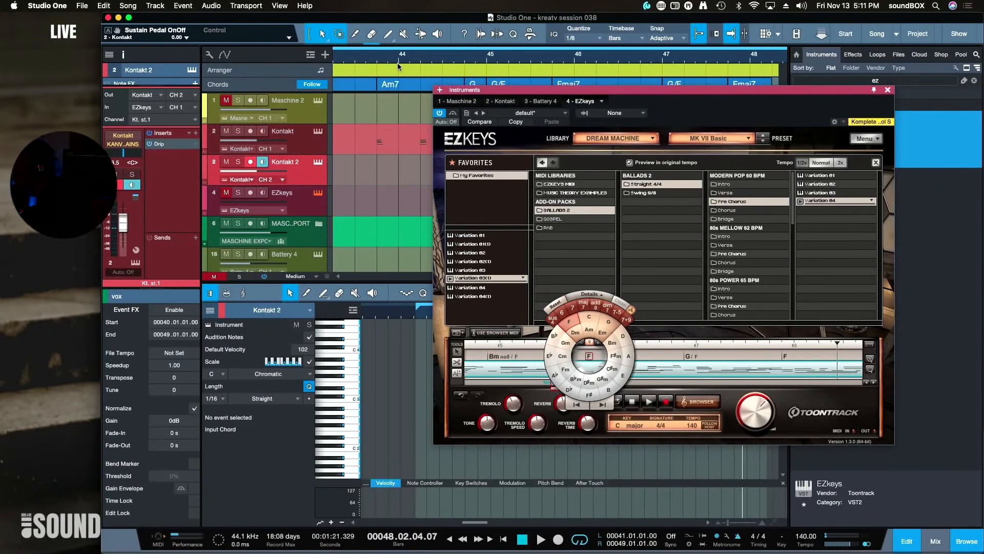
scroll(394, 62, "left", 2)
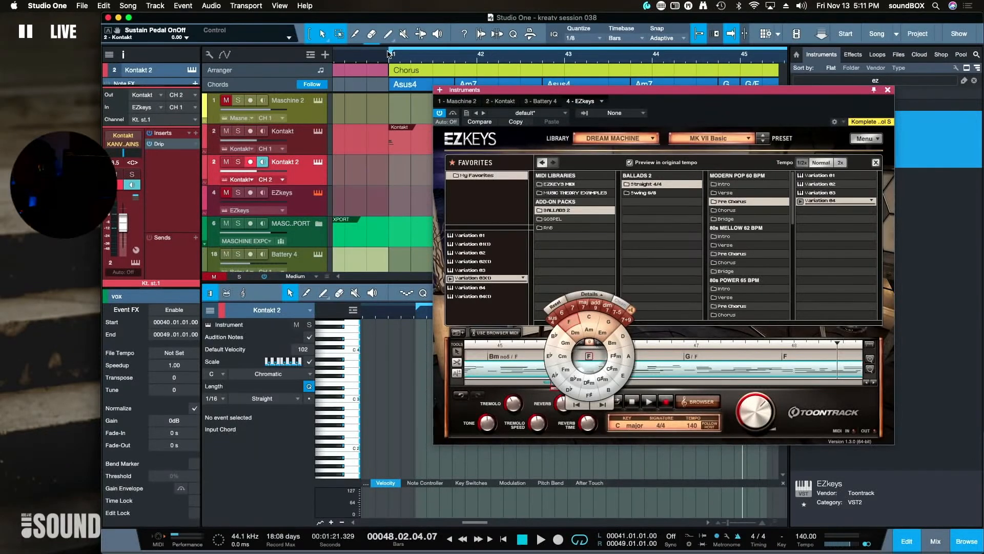
left_click(389, 62)
key("space")
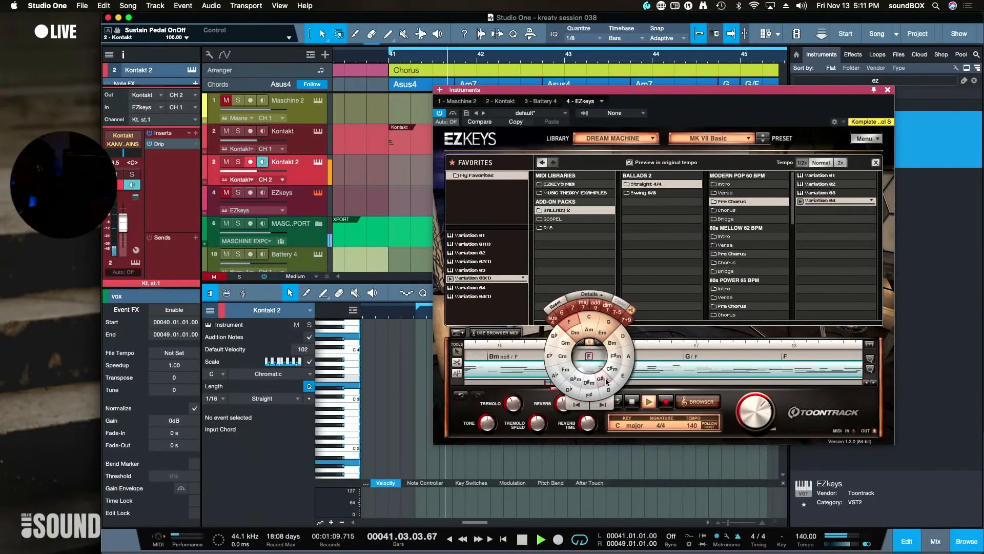
left_click(660, 368)
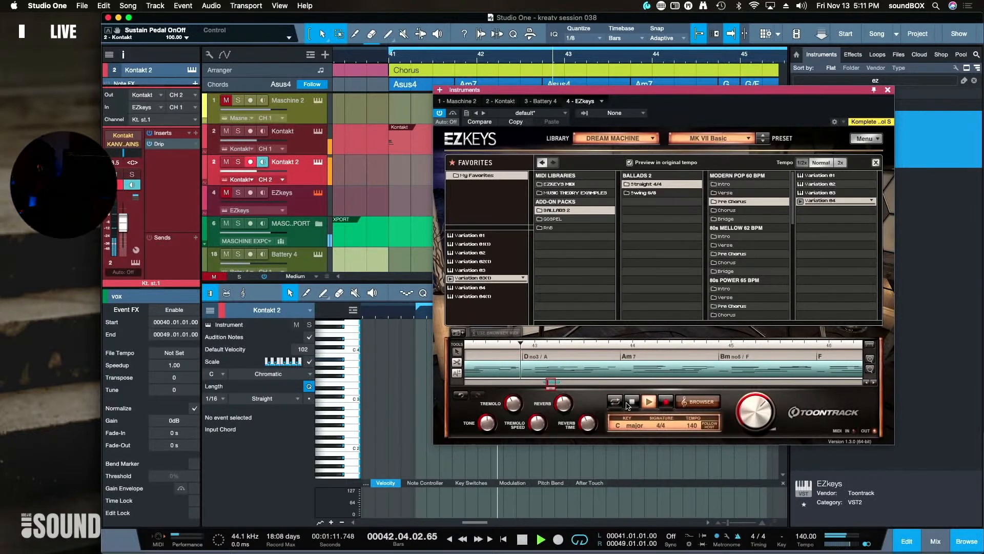
Select the whole chorus block in the EZkeys timeline and turn on Use Browser MIDI for it
left_click(870, 370)
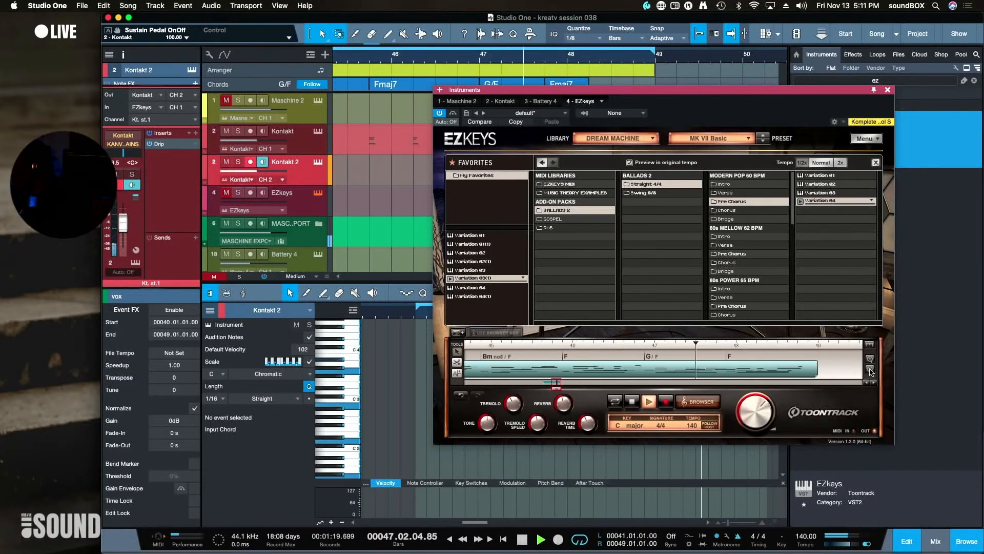
left_click(870, 370)
left_click(870, 370)
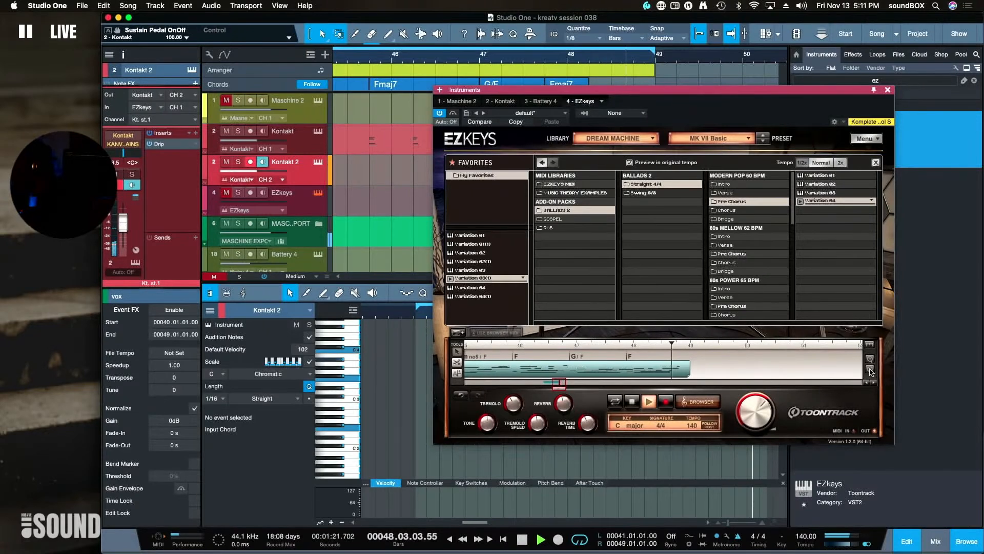
left_click(870, 372)
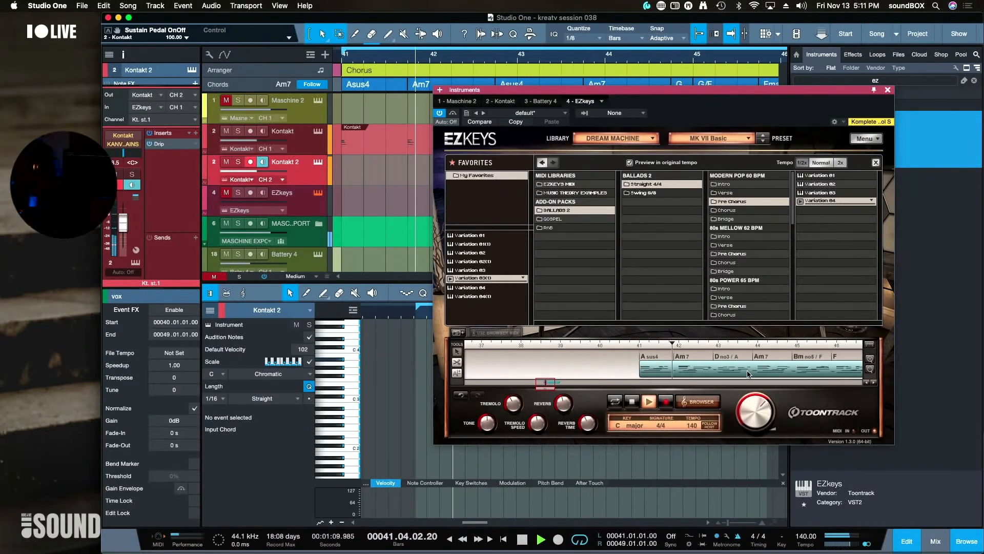
scroll(761, 371, "right", 5)
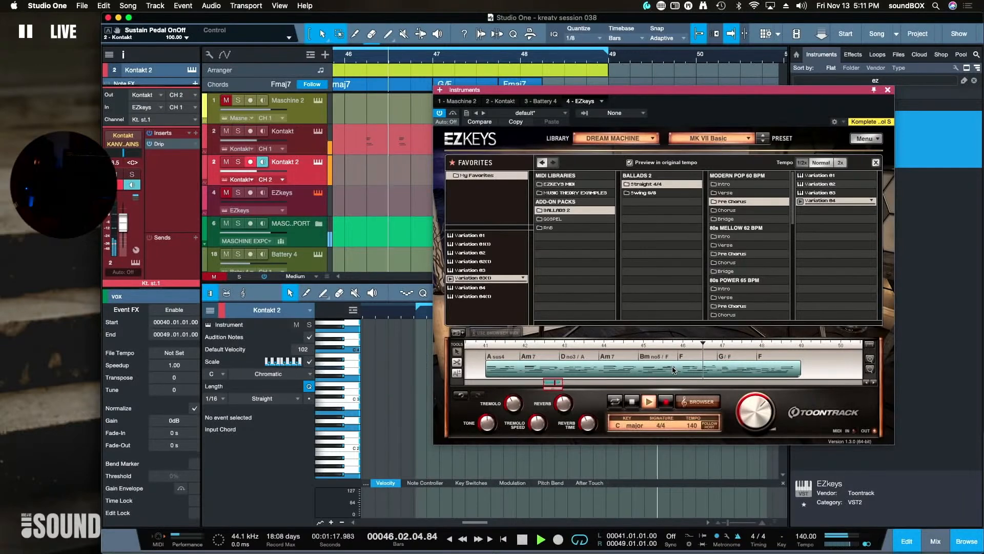
left_click(562, 373)
left_click(497, 333)
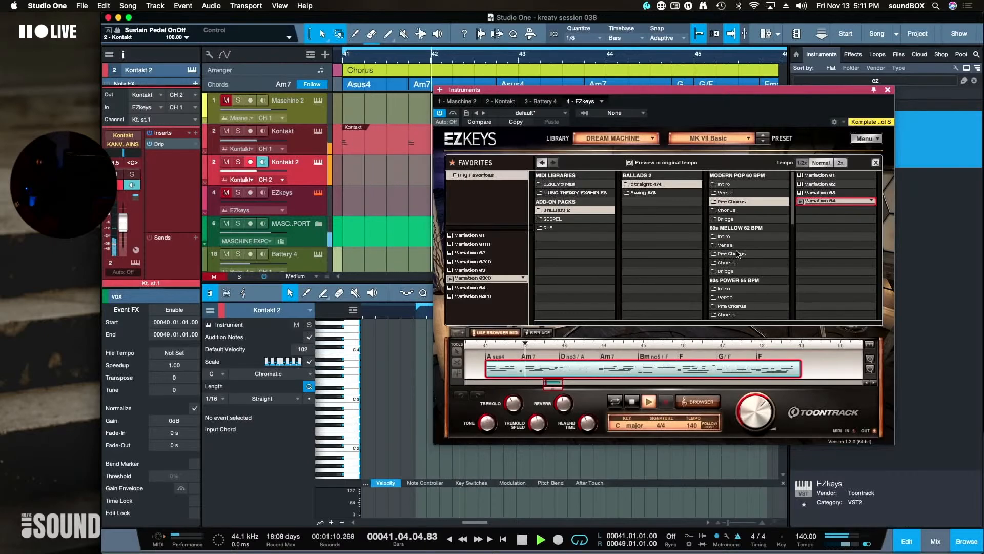
Audition Ballads 2 Modern Pop 60 BPM grooves on the chorus chords: Pre Chorus Variation 01, Verse Variations 02 and 04, Bridge Variations 04 and 02
left_click(825, 177)
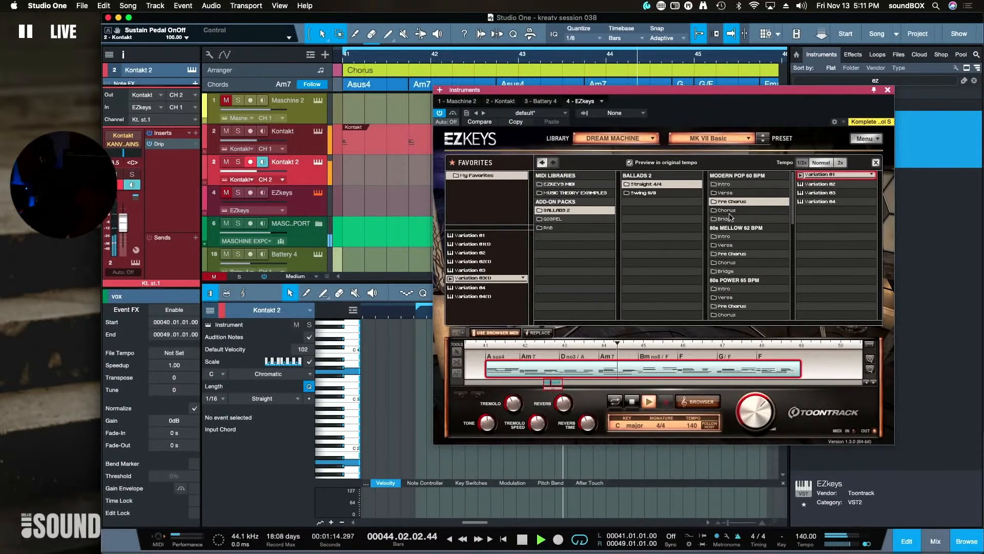
left_click(725, 192)
left_click(819, 183)
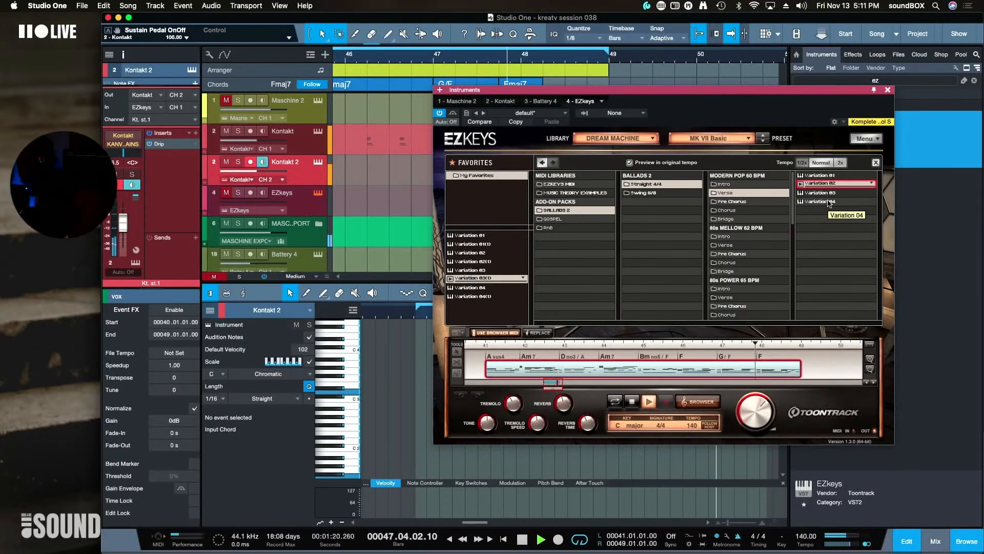
left_click(829, 201)
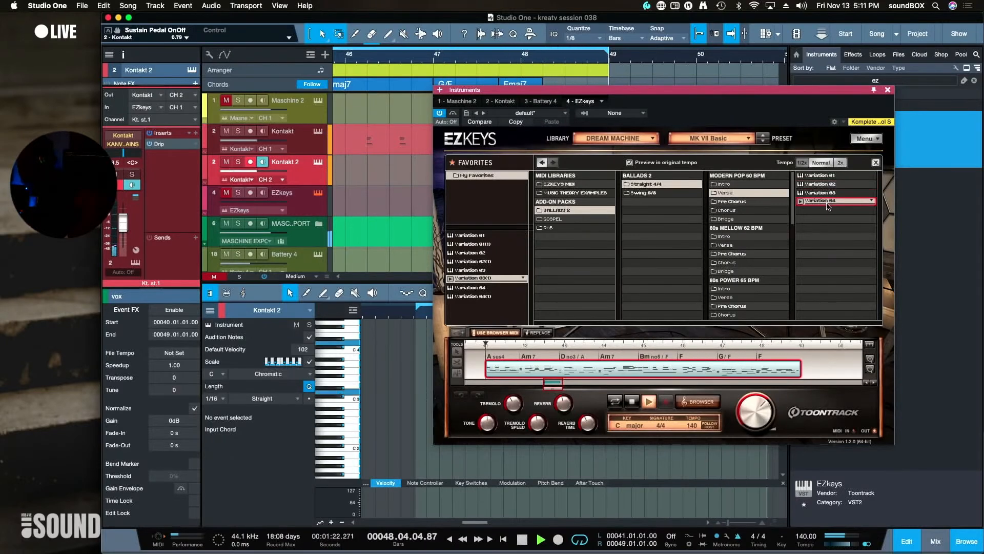
left_click(744, 219)
left_click(815, 202)
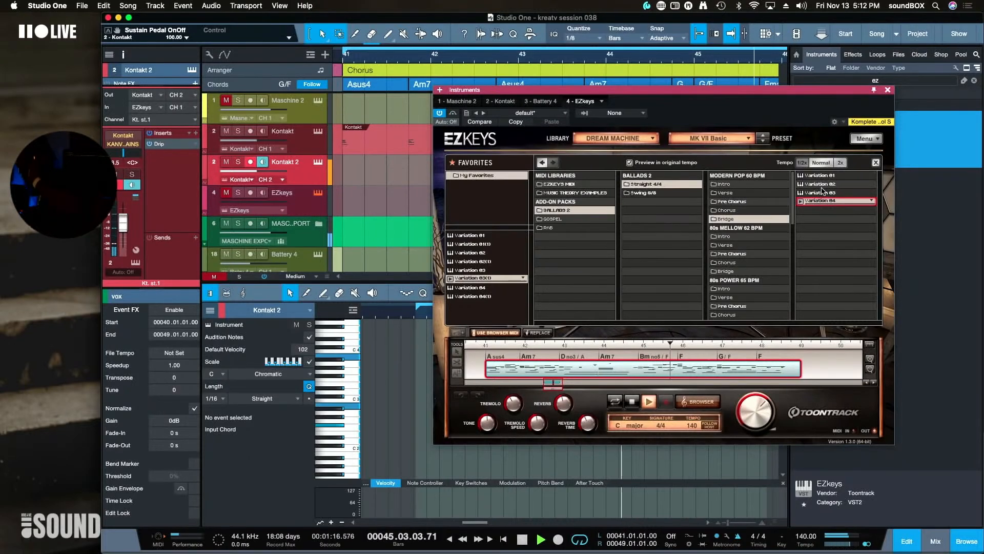
left_click(820, 183)
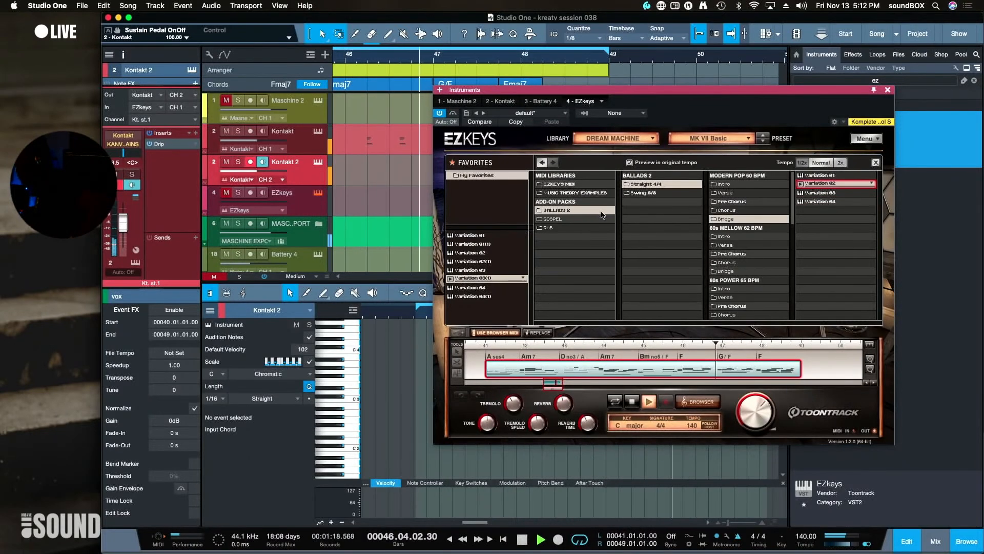
Audition Gospel Straight 4/4 grooves on the chorus chords: Ballad 70 BPM Chorus Variations 04 to 06 and Modern 120 BPM Chorus Variation 07
left_click(554, 219)
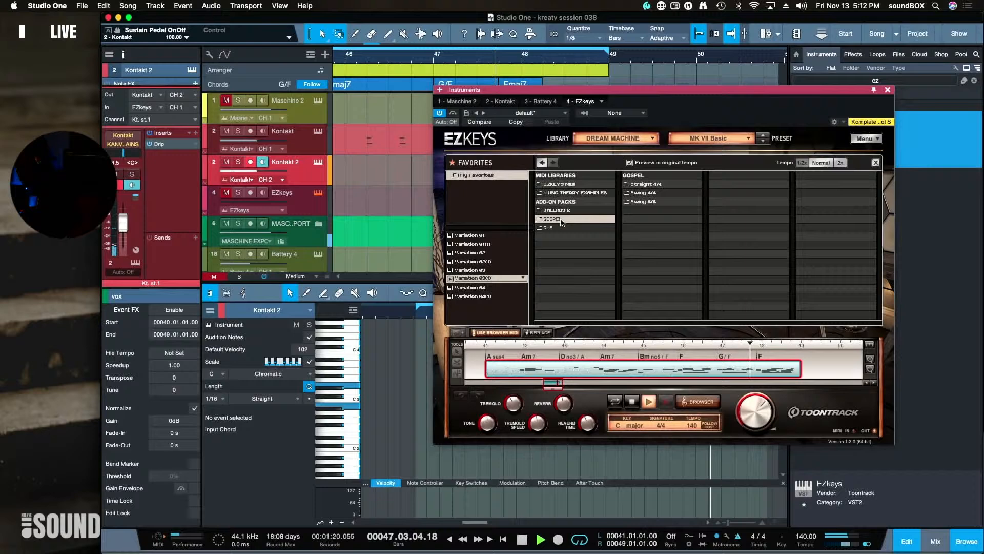
left_click(647, 184)
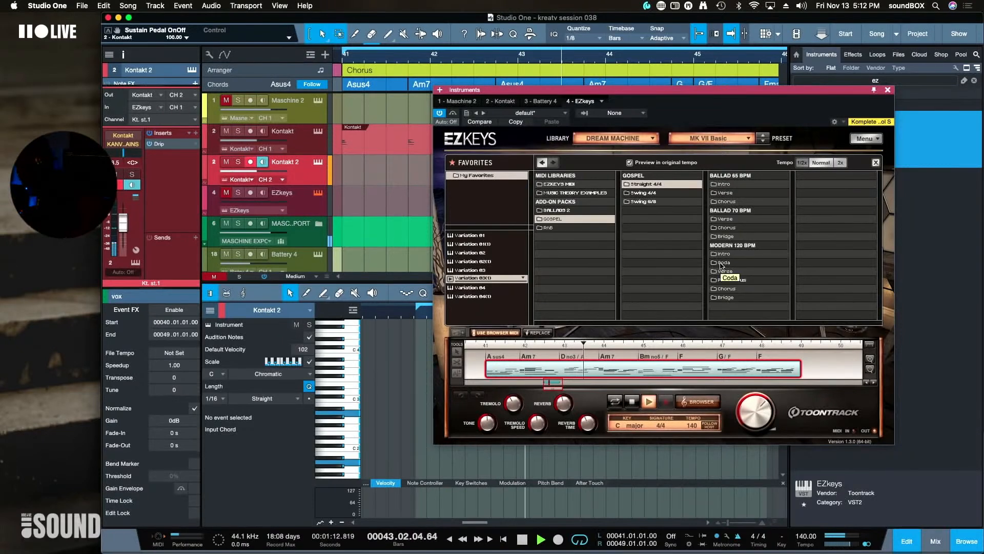
left_click(729, 229)
left_click(818, 202)
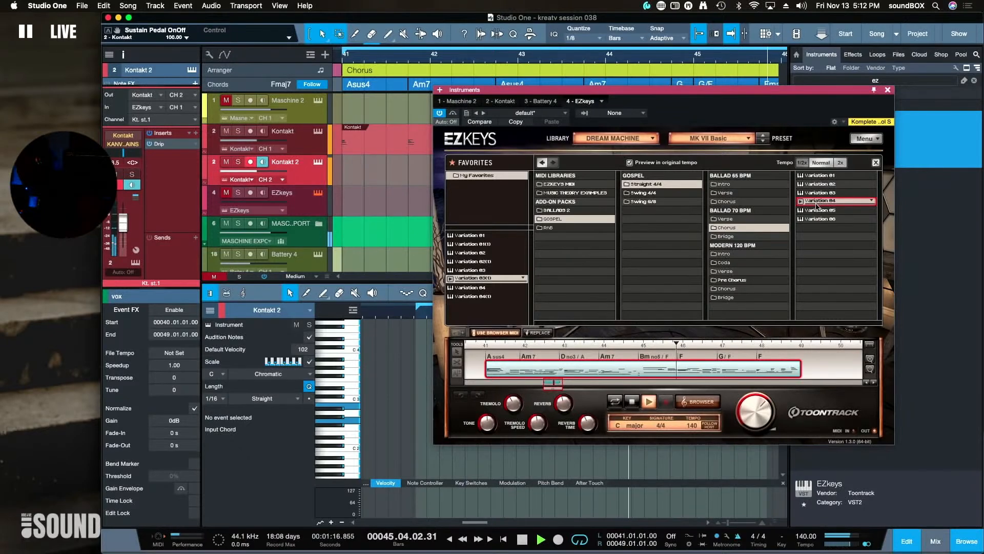
left_click(819, 210)
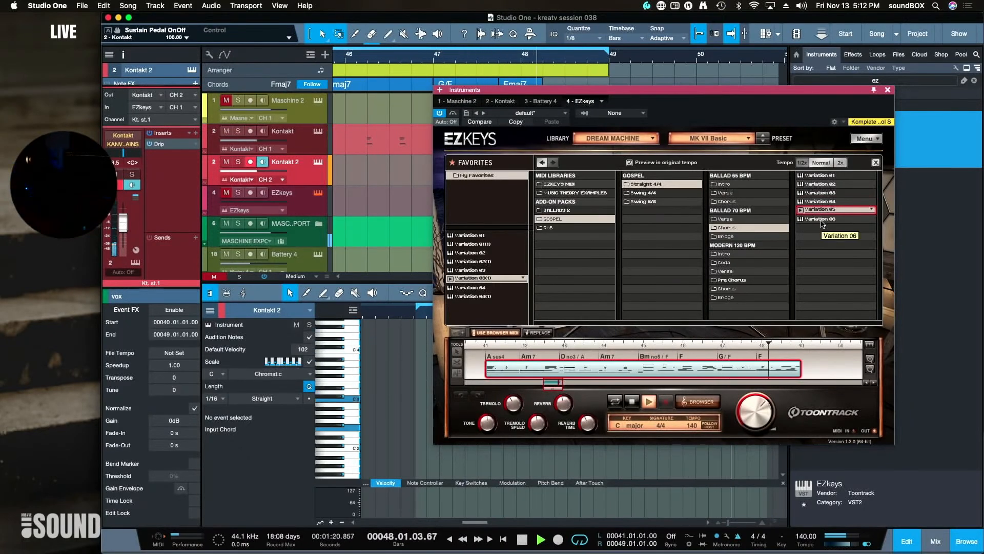
left_click(822, 221)
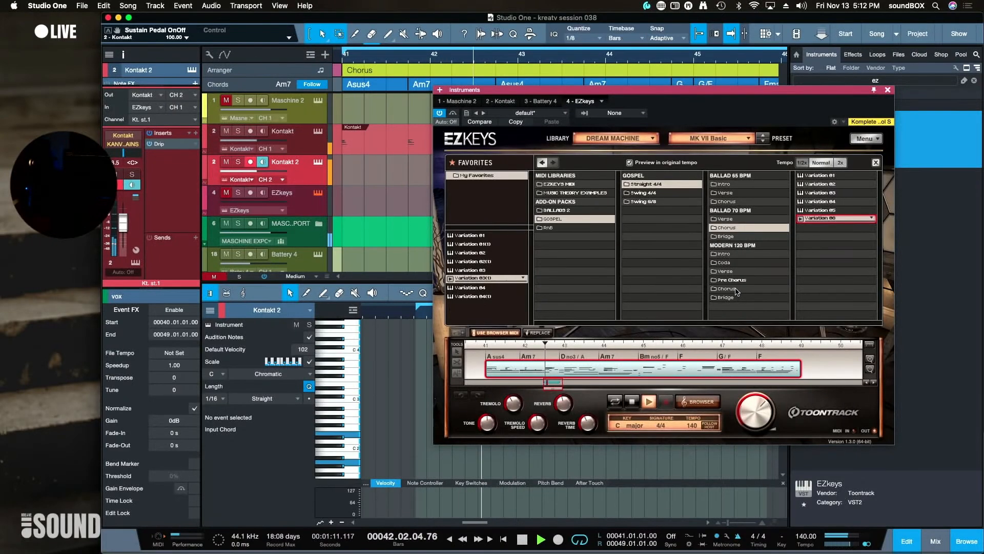
left_click(736, 289)
left_click(821, 228)
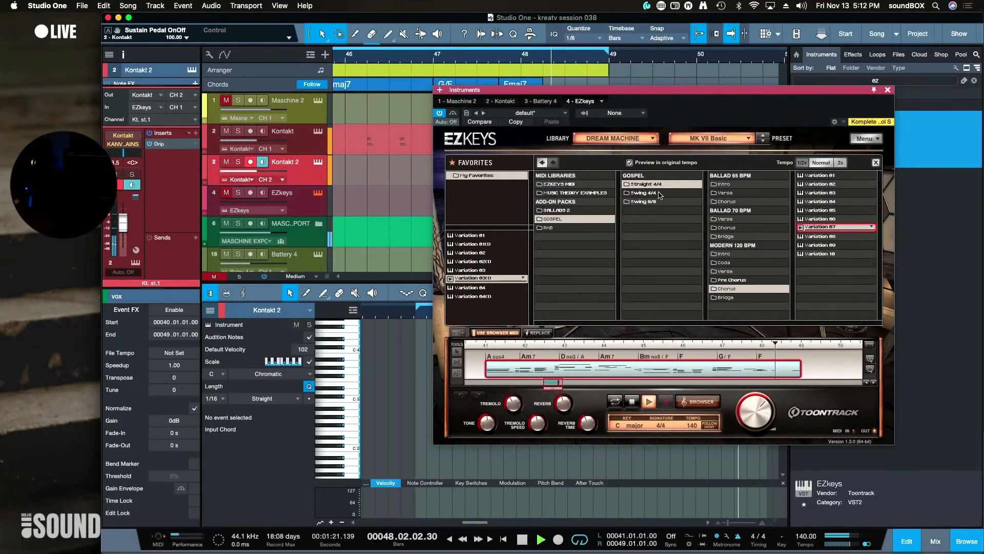
Audition Chorus Variations 03, 04, 01 and 02 of the R&B Straight 4/4 song Used To Play U 76 BPM on the chorus chords
left_click(563, 227)
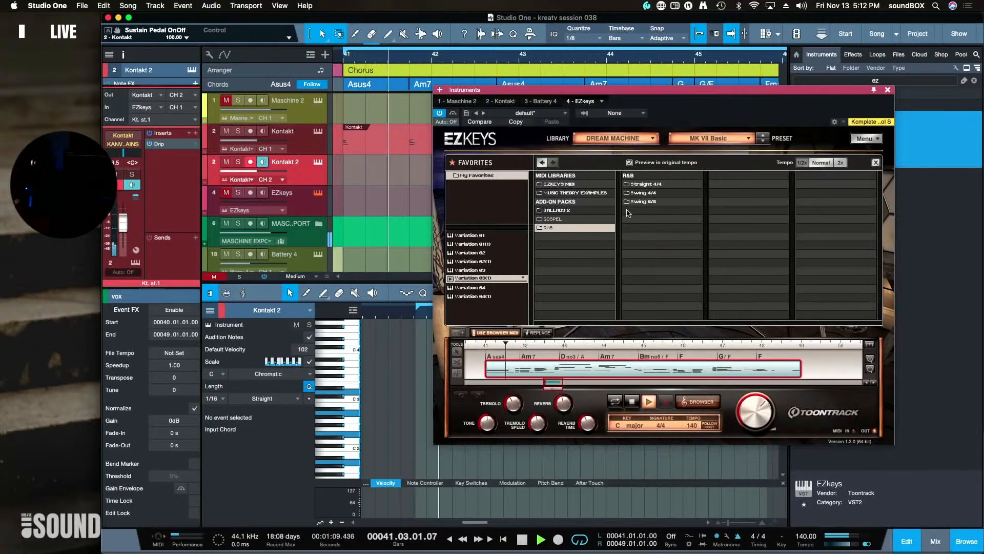
left_click(662, 185)
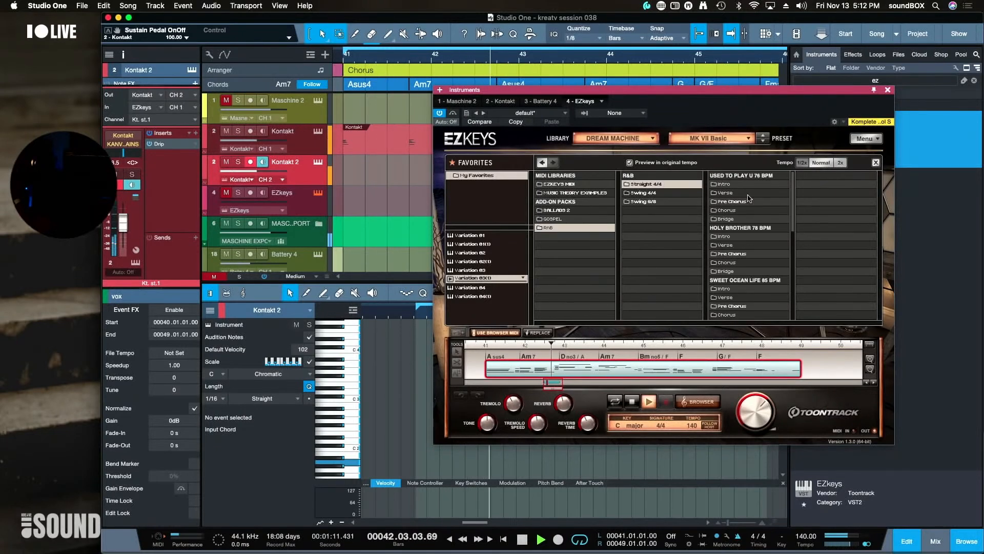
left_click(752, 210)
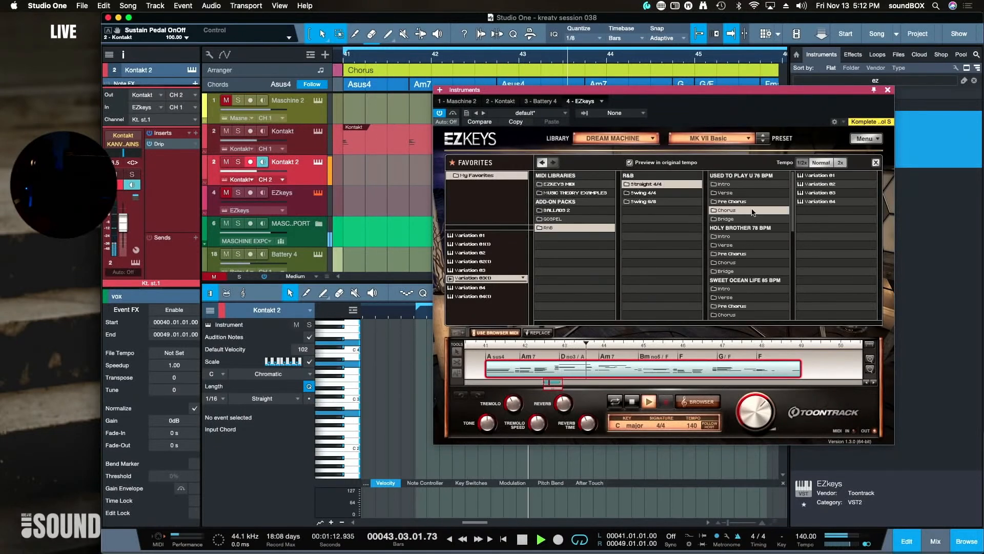
left_click(821, 193)
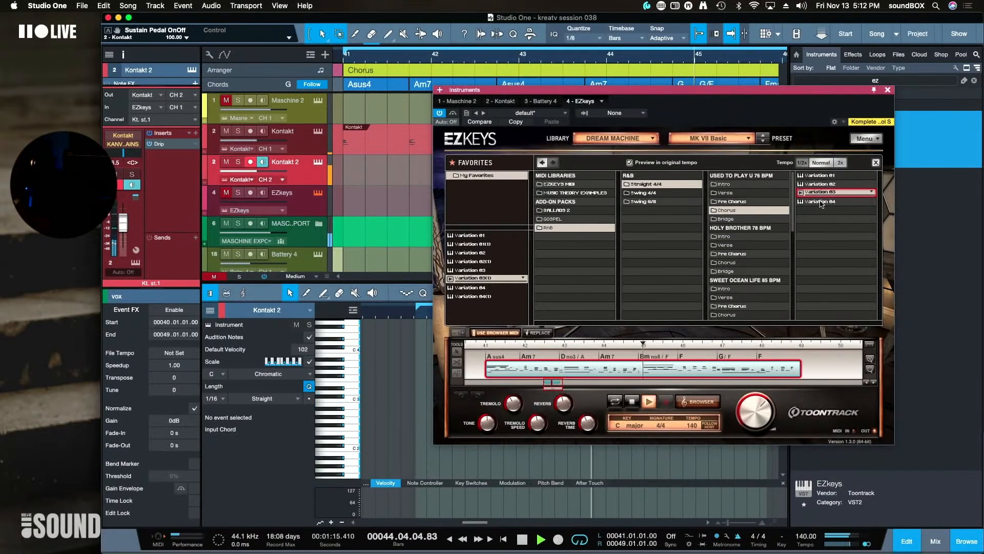
left_click(822, 203)
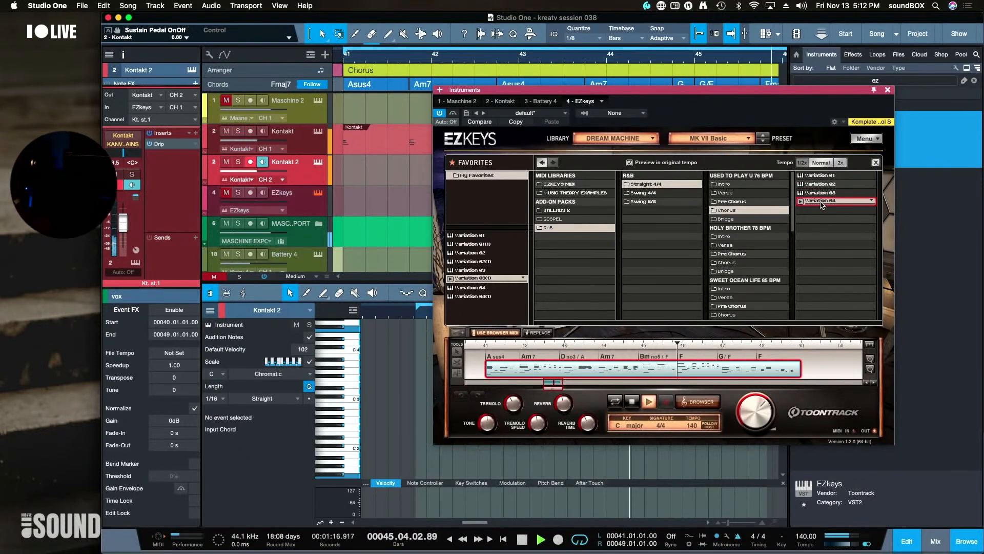
left_click(820, 175)
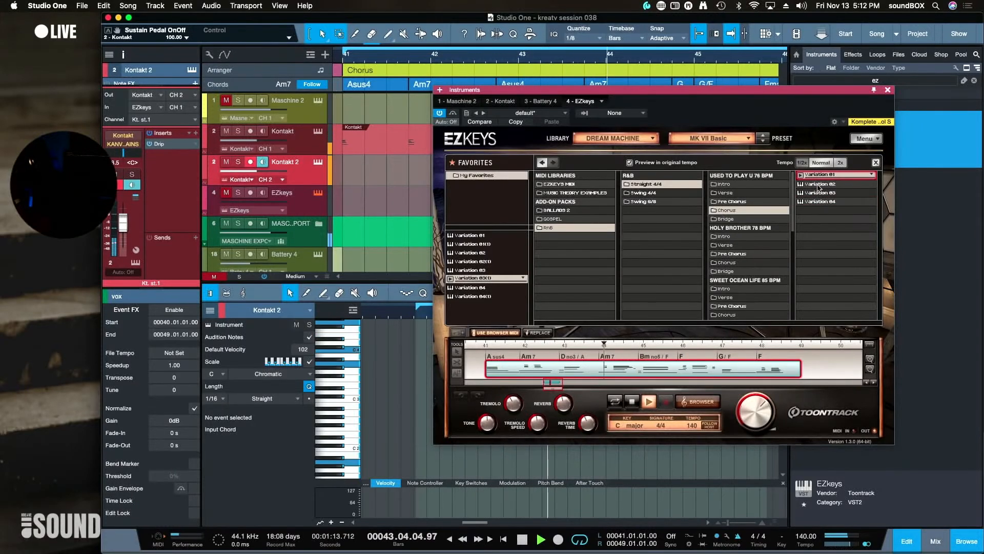
left_click(818, 184)
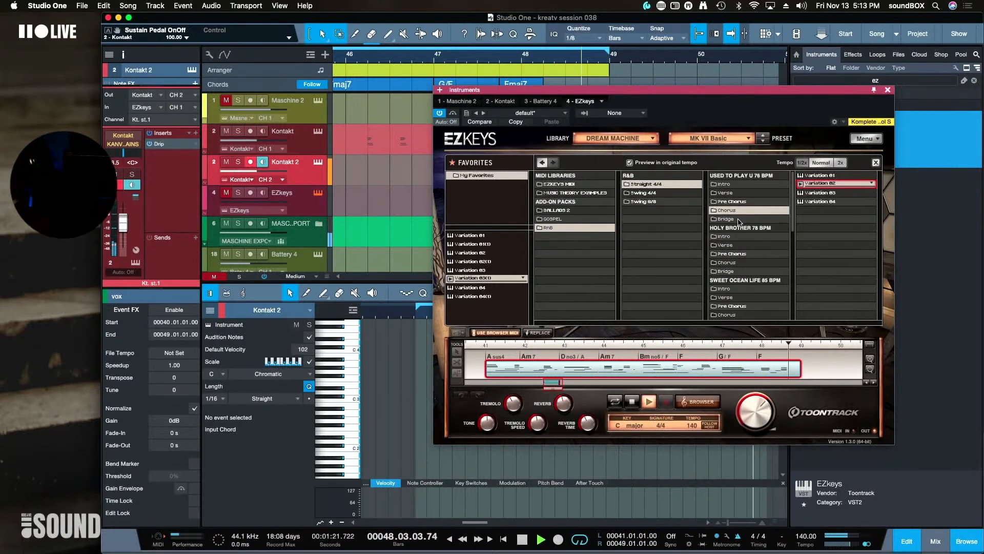
Audition Chorus Variation 04 of the R&B song Holy Brother 78 BPM on the chorus chords
left_click(726, 245)
left_click(727, 263)
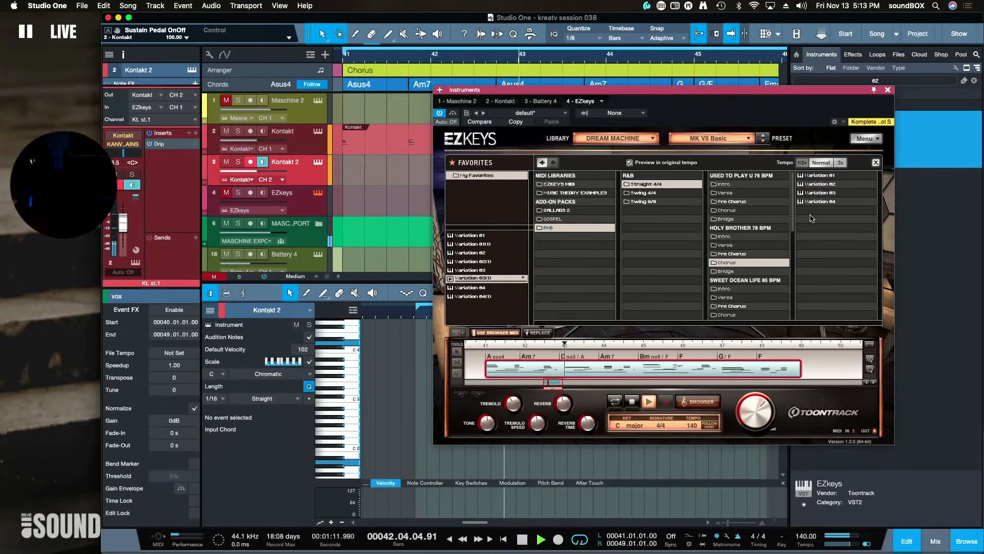
left_click(838, 201)
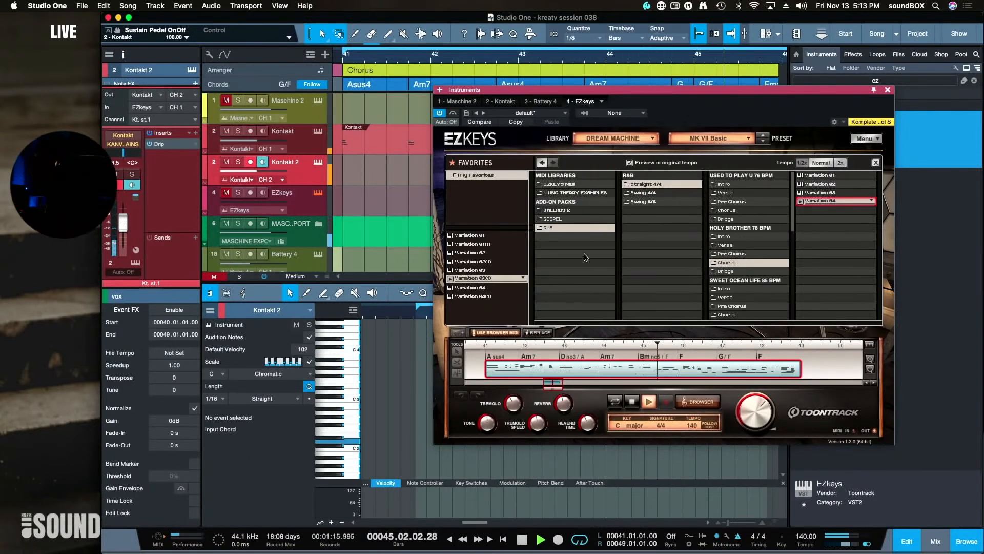
Audition Variation 02(1) and Variation 03 listed under the favorites, stop playback, and replace the chorus block's MIDI with Variation 03
left_click(488, 262)
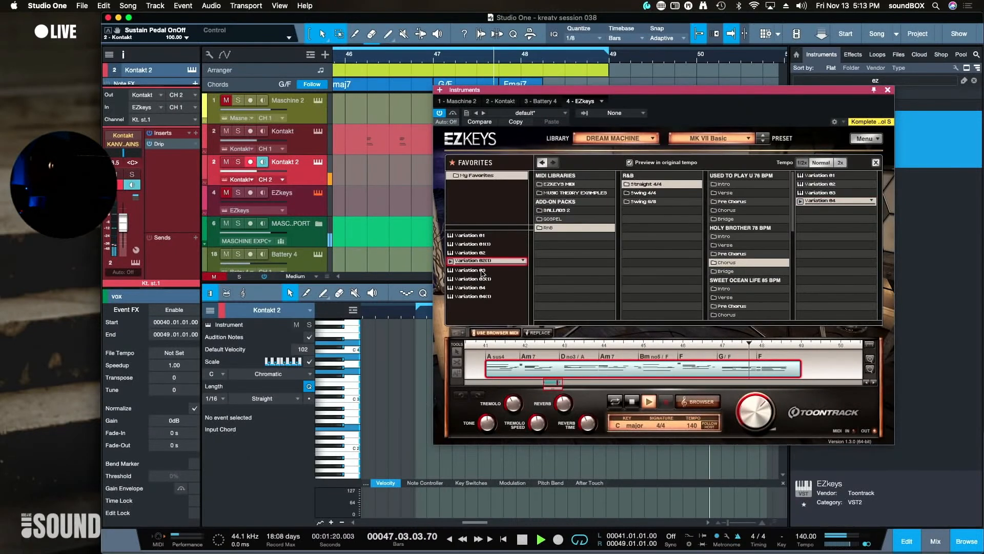
left_click(483, 271)
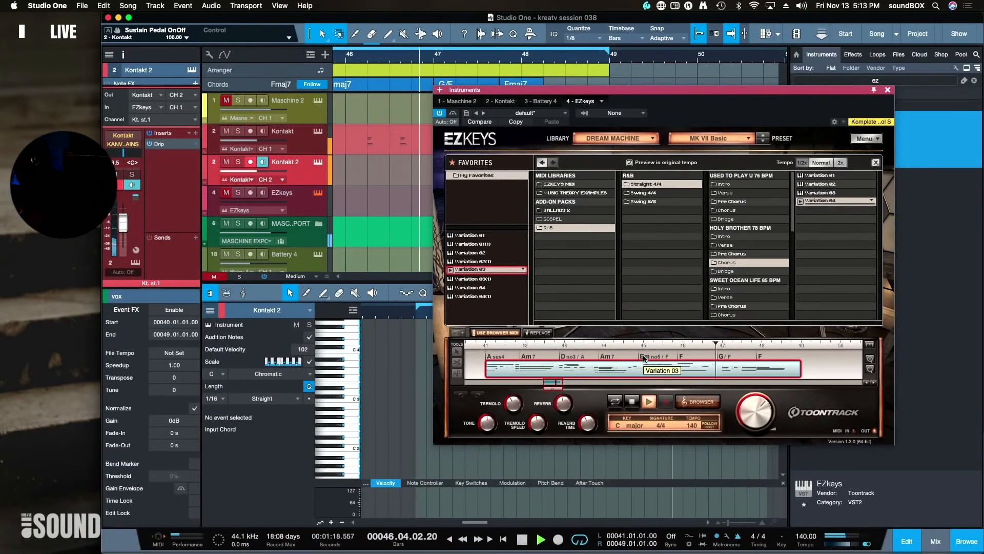
key("space")
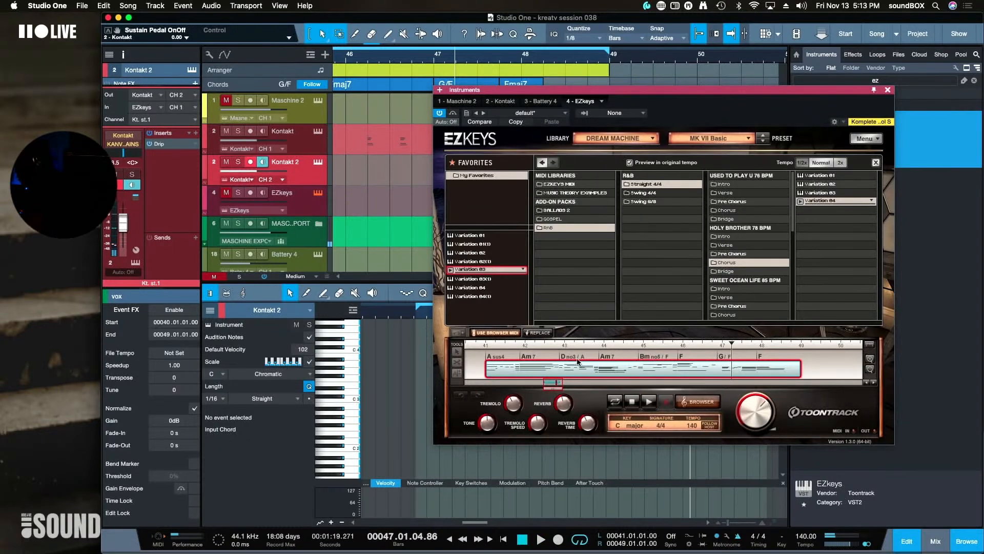
left_click(539, 333)
Change the chord at bar 45 to a G root with F (-2) as its bass note
left_click(655, 358)
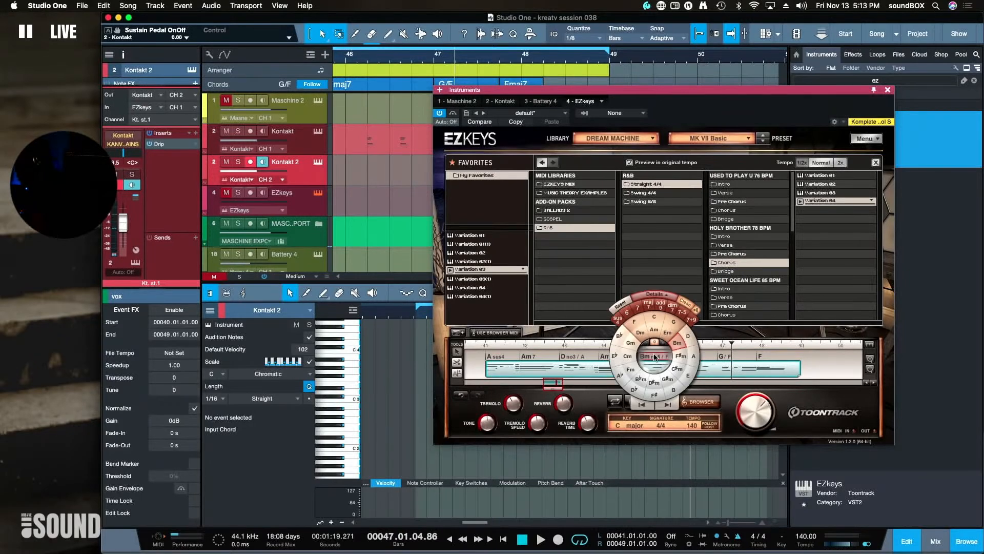
left_click(675, 326)
left_click(665, 297)
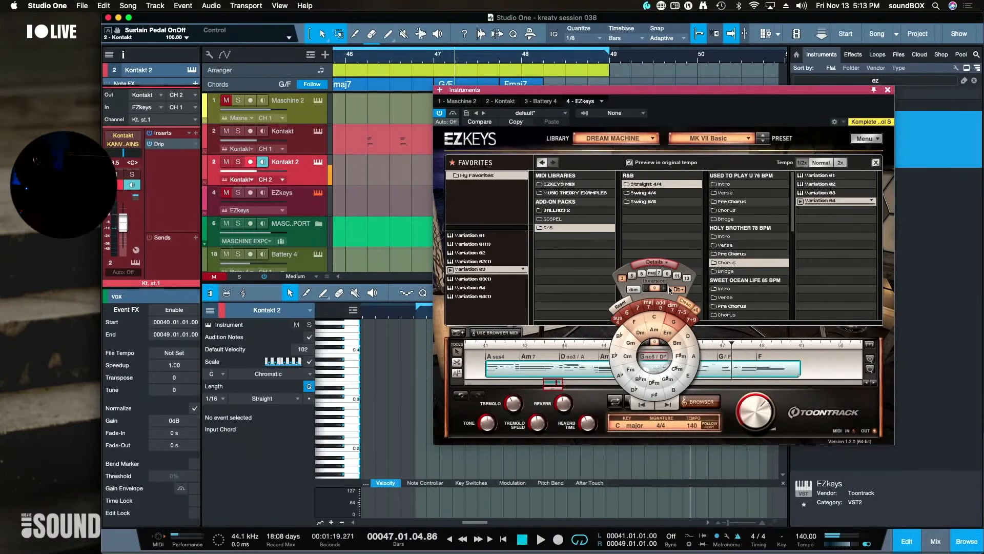
left_click(677, 290)
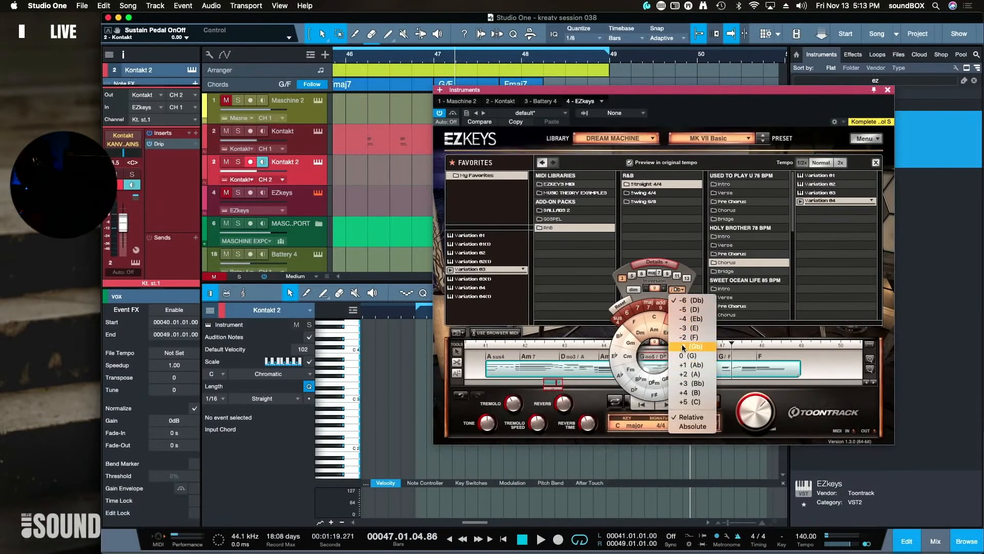
left_click(683, 337)
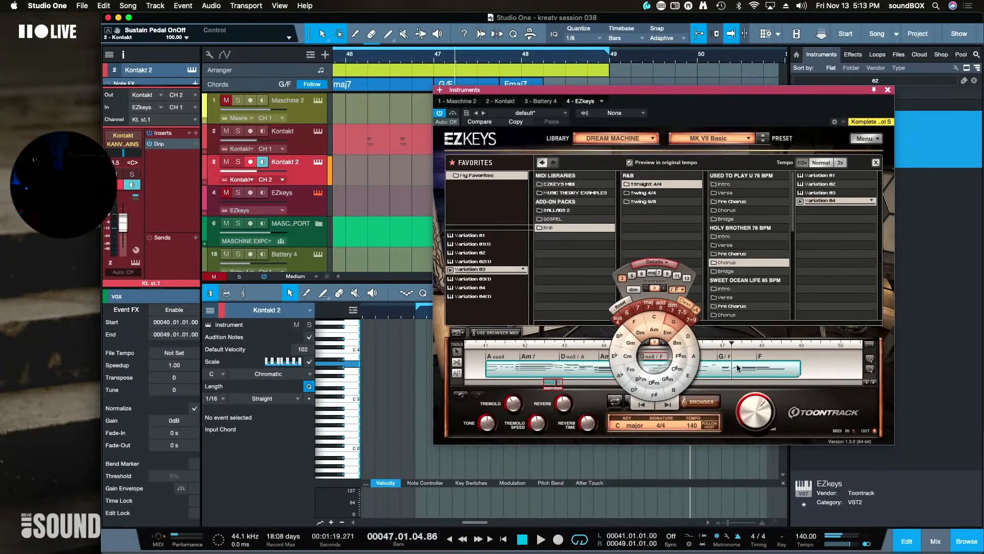
left_click(718, 393)
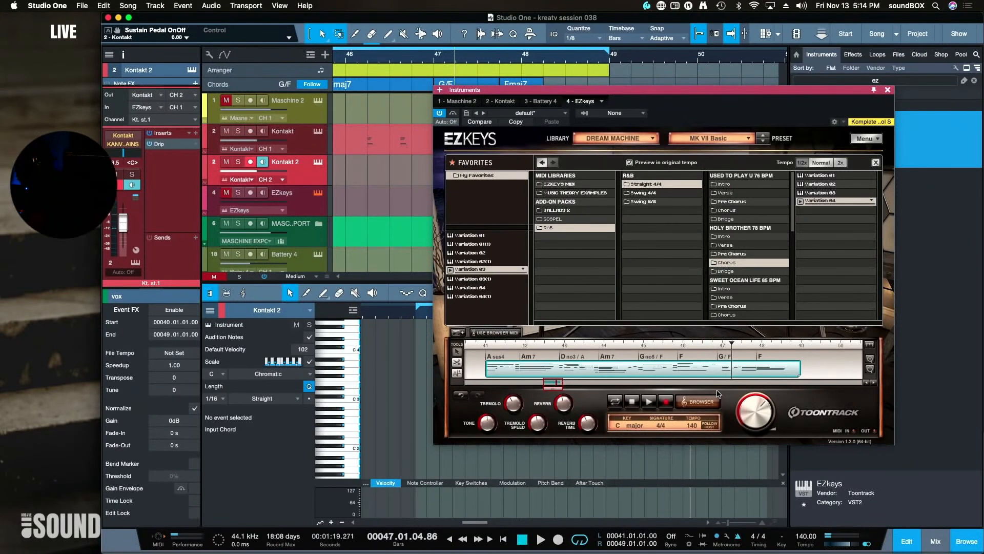
Change the chord at bar 43 to Asus4 with A (0) as its bass note, checking it against playback from the chorus start
key("space")
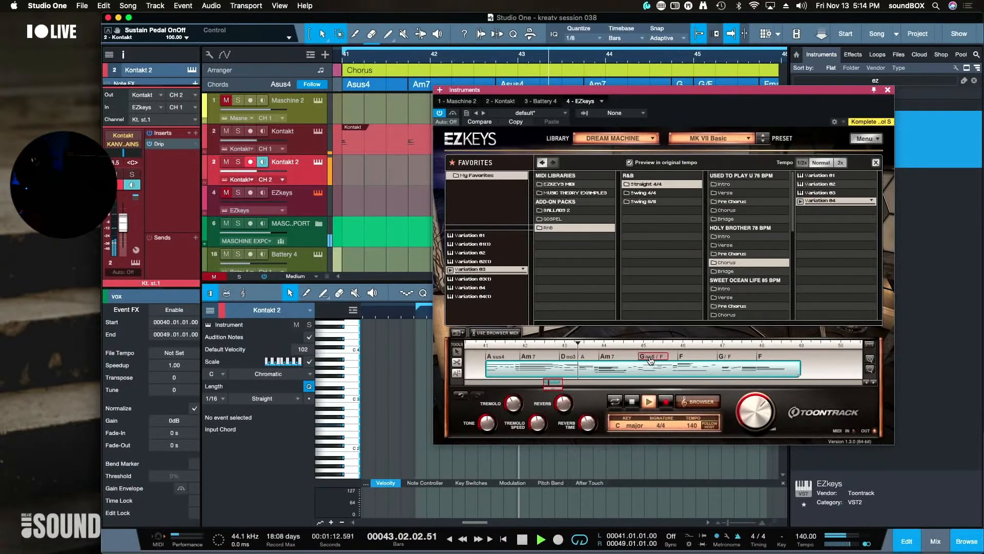
left_click(574, 362)
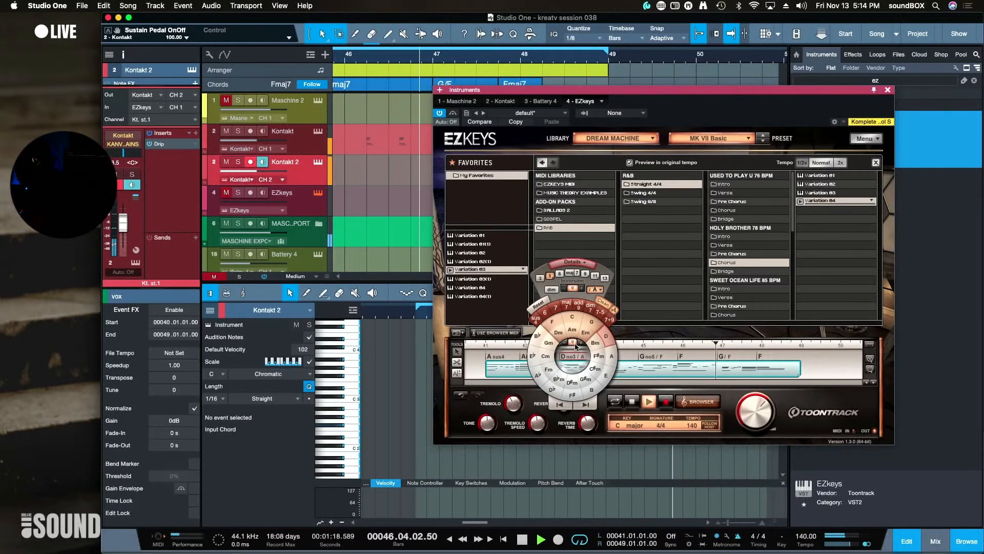
left_click(612, 356)
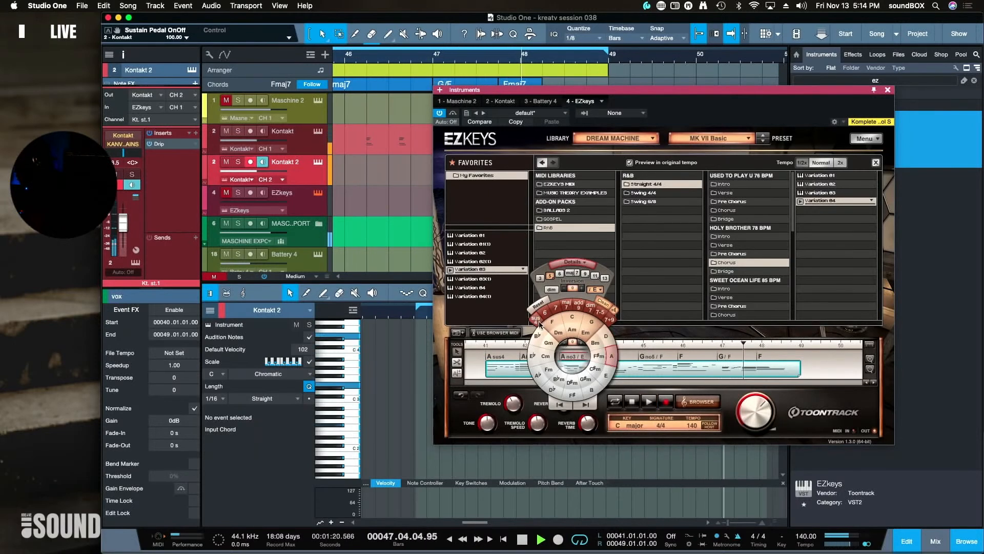
left_click(539, 322)
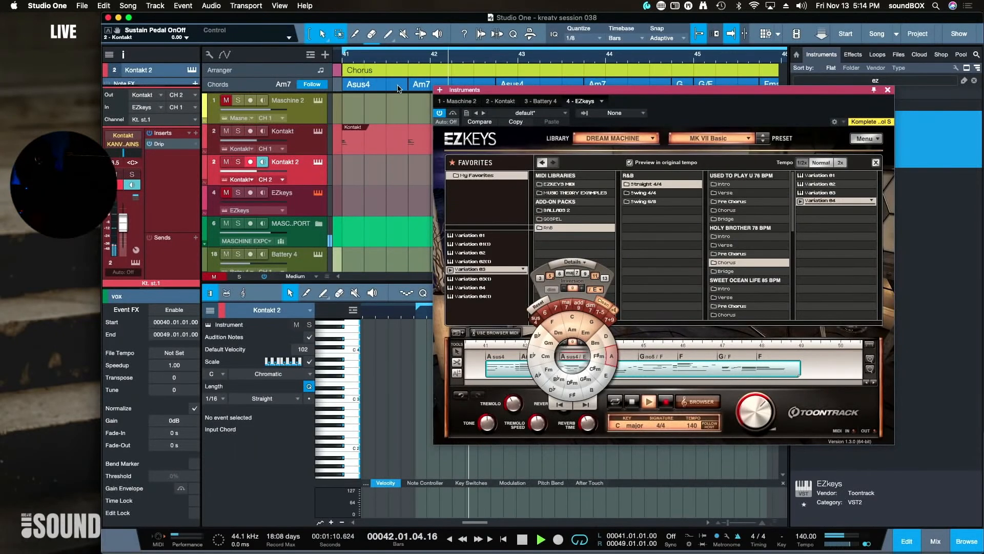
left_click(338, 60)
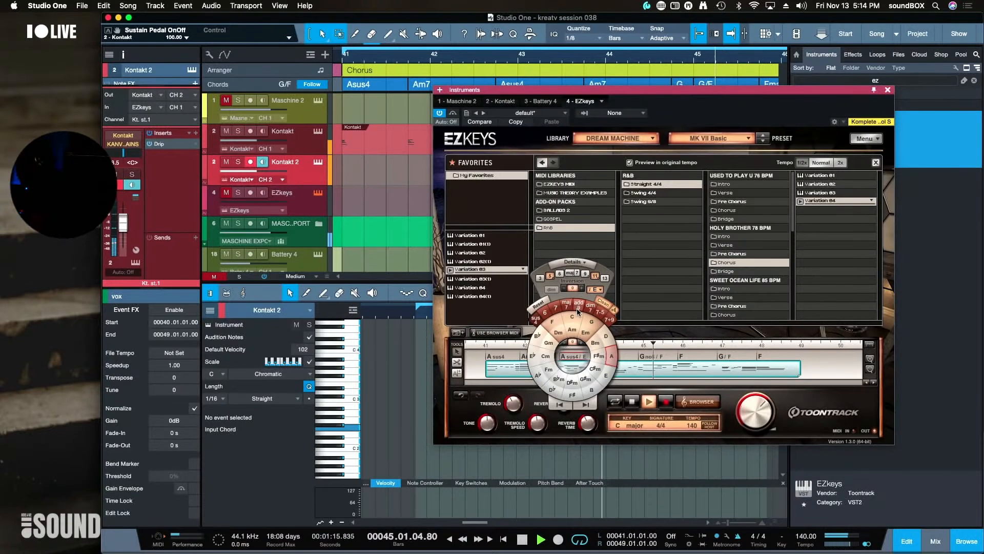
left_click(597, 290)
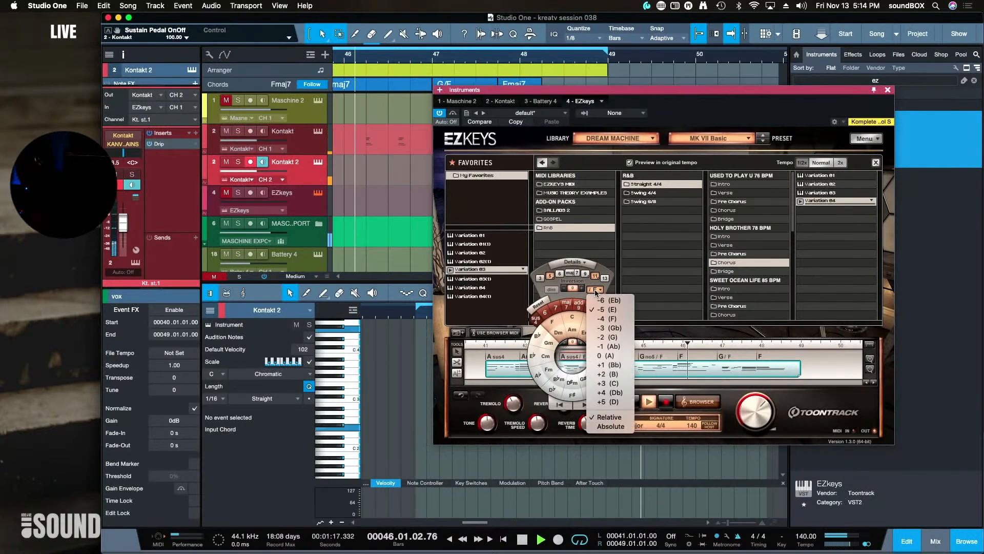
left_click(608, 355)
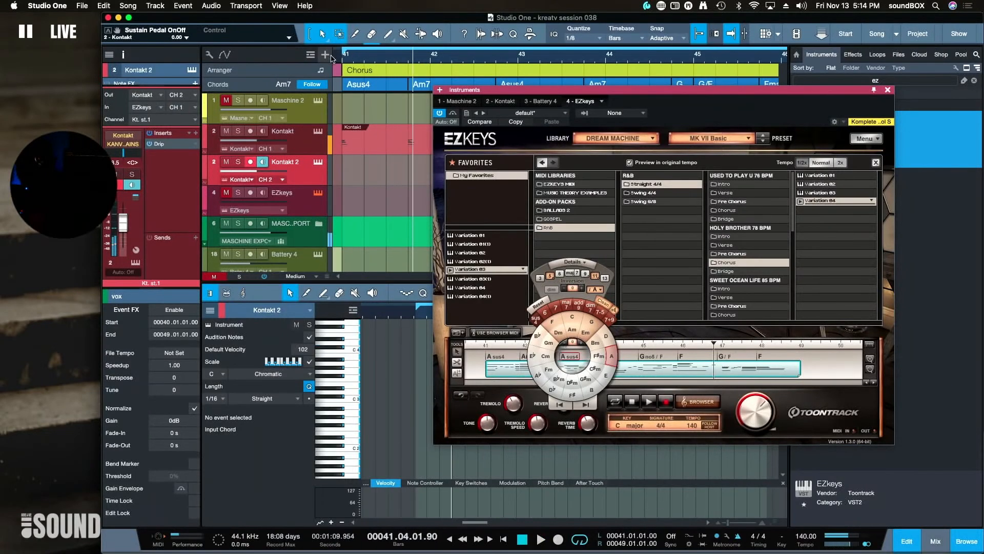
key("space")
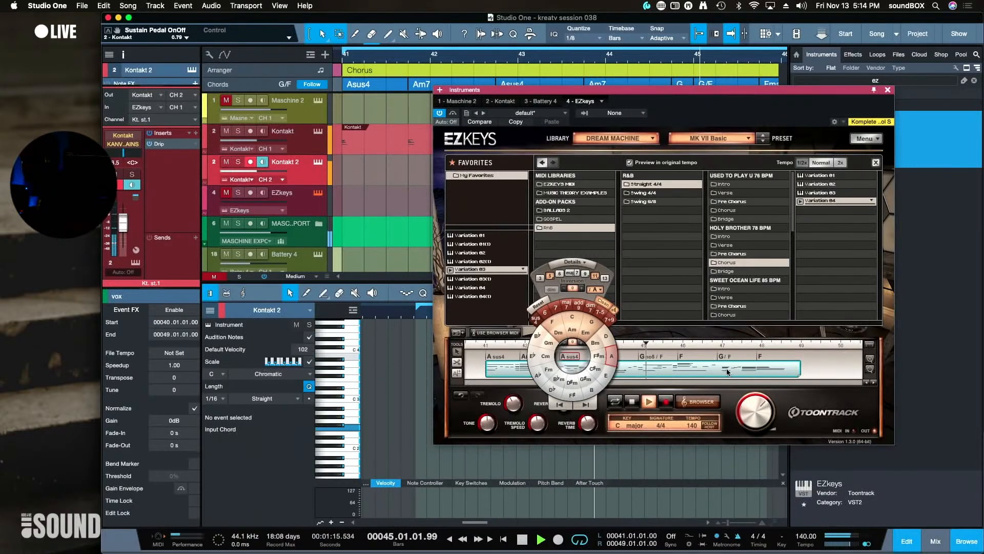
Audition Variations 03(1) and 04 under the favorites, then enable Use Browser MIDI and audition Variations 04(1), 03 and 02 on the chorus chords
left_click(465, 278)
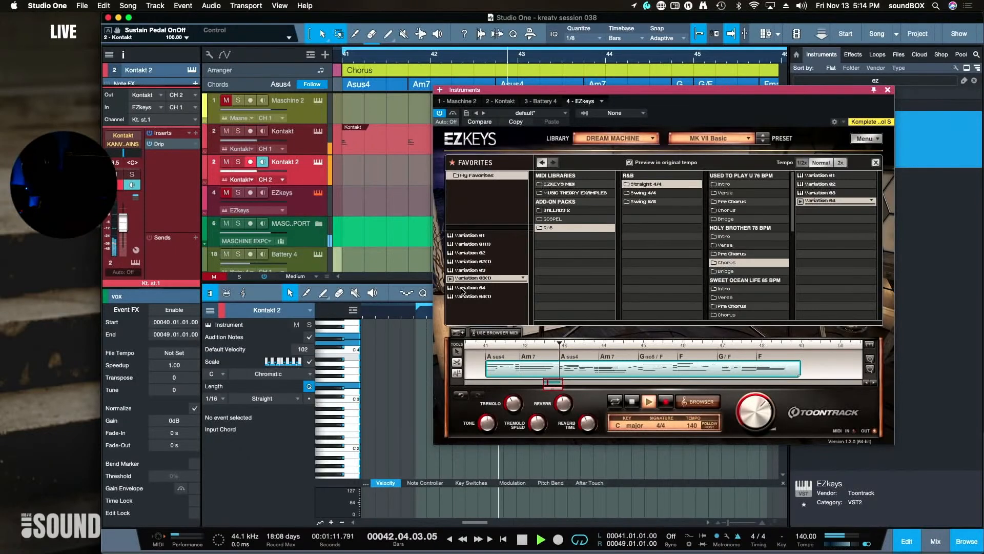
left_click(464, 289)
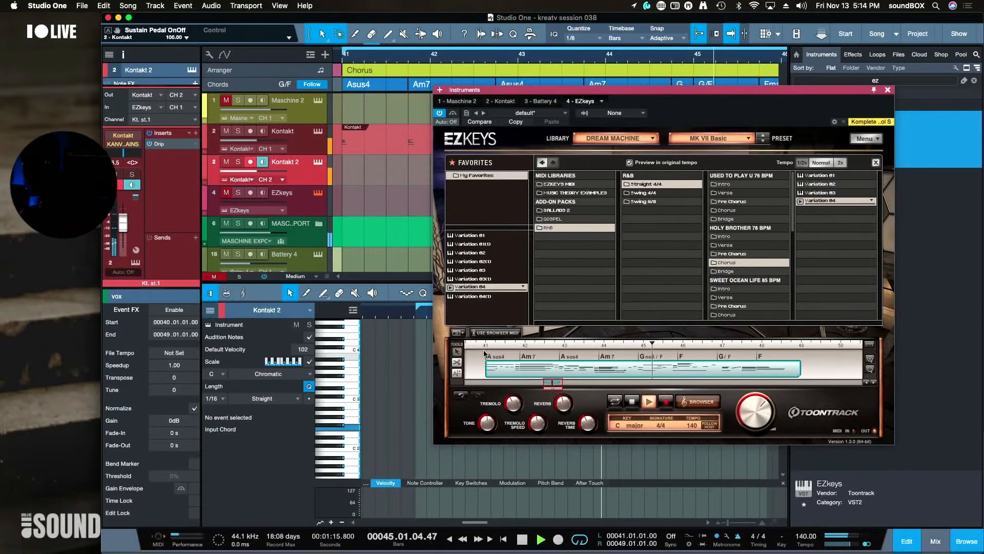
left_click(484, 333)
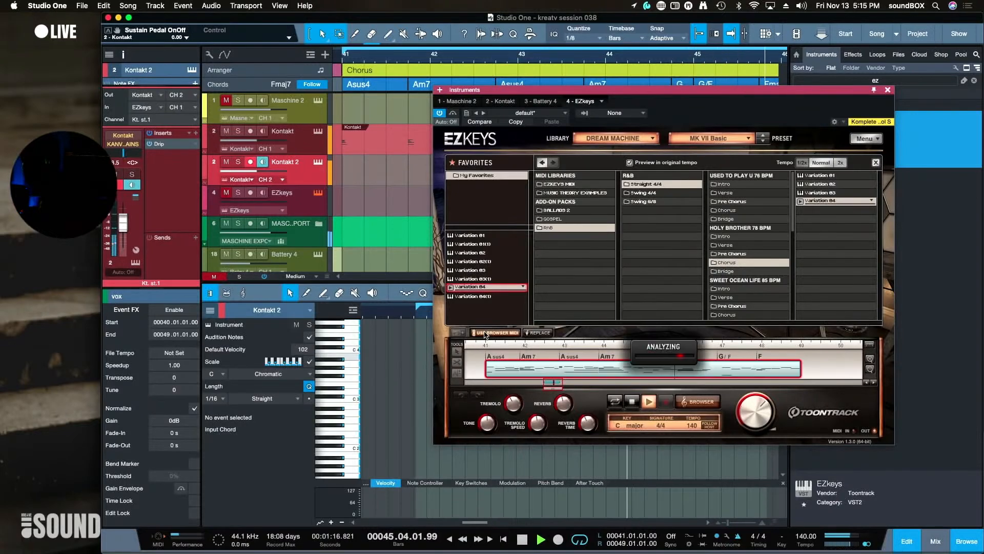
left_click(481, 297)
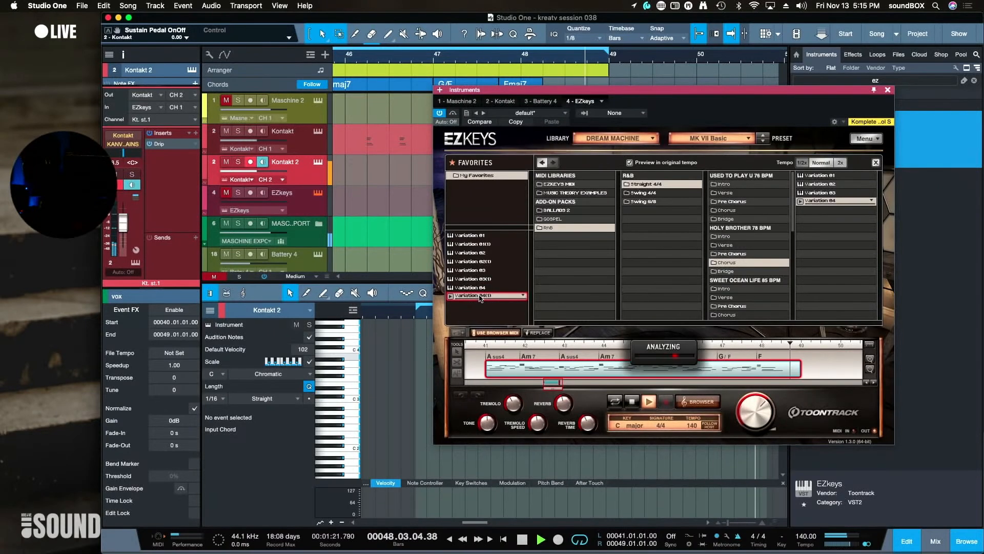
left_click(471, 269)
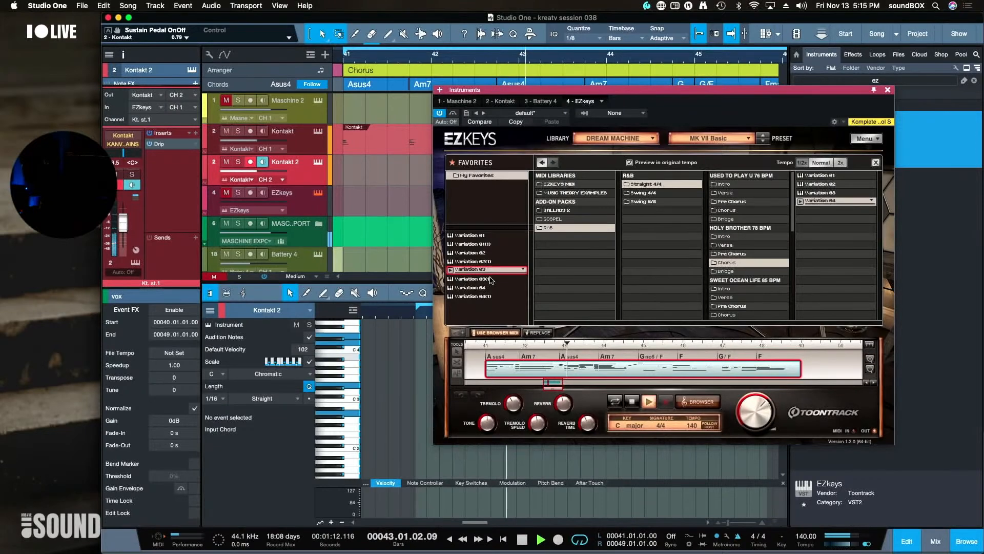
left_click(484, 252)
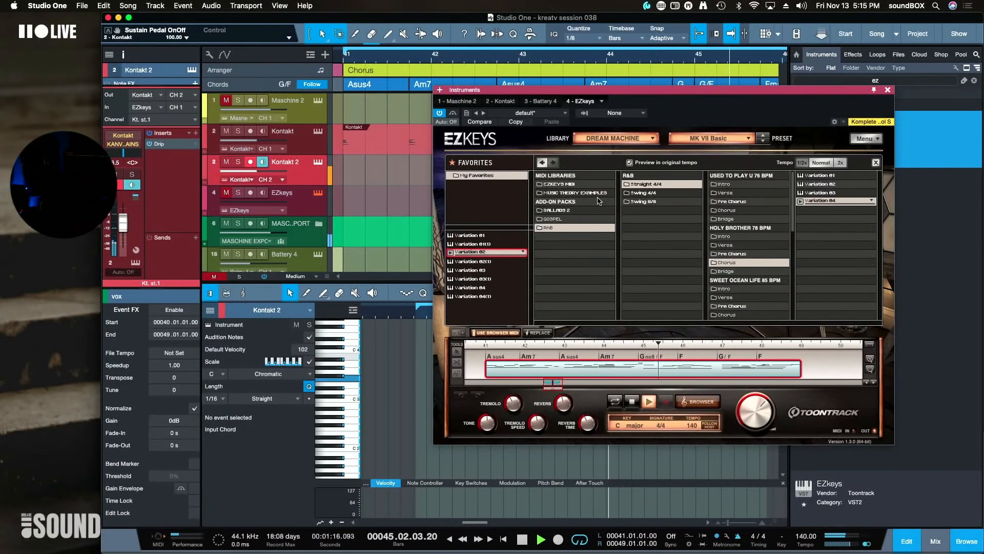
Audition Bridge Variations 02, 03 and 04 of the Ballads 2 Straight 4/4 song Modern Pop 60 BPM on the chorus chords
left_click(571, 212)
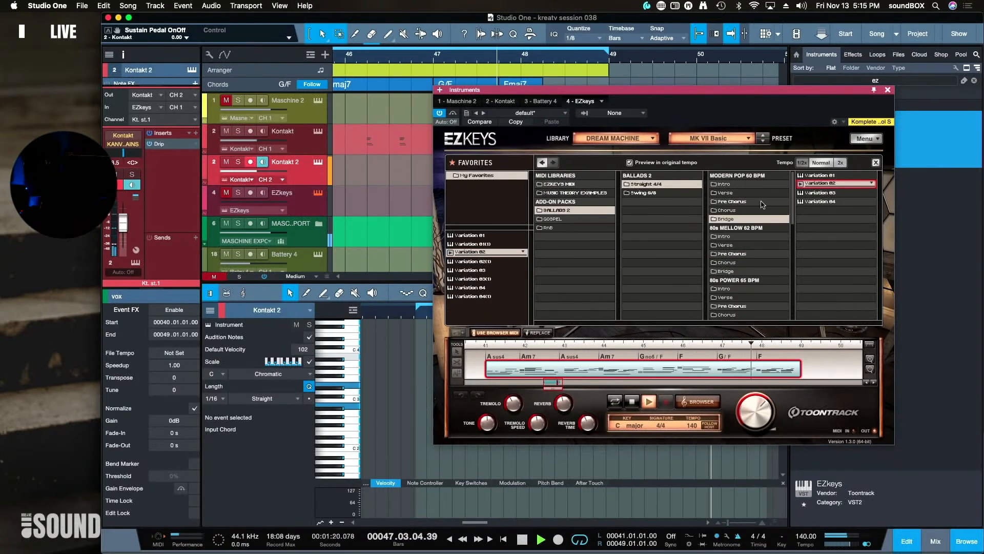
left_click(828, 194)
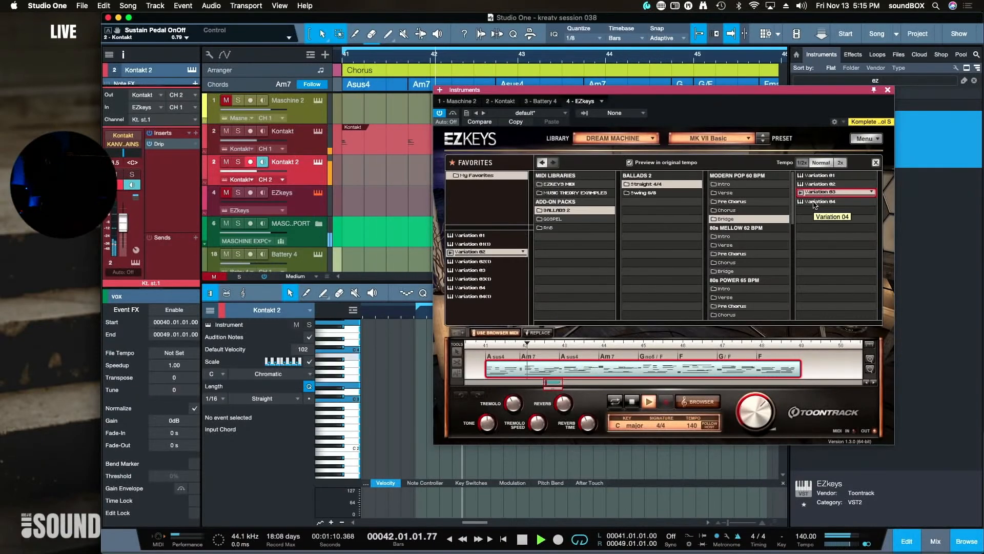
left_click(815, 202)
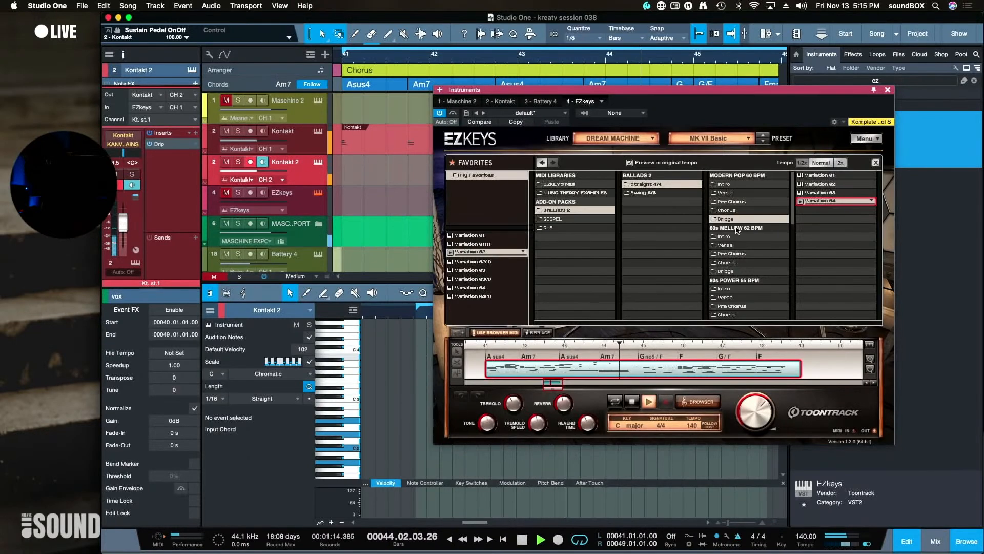
Audition Chorus Variations 03, 04 and 01 of the Ballads 2 song 80s Mellow 62 BPM on the chorus chords
left_click(738, 262)
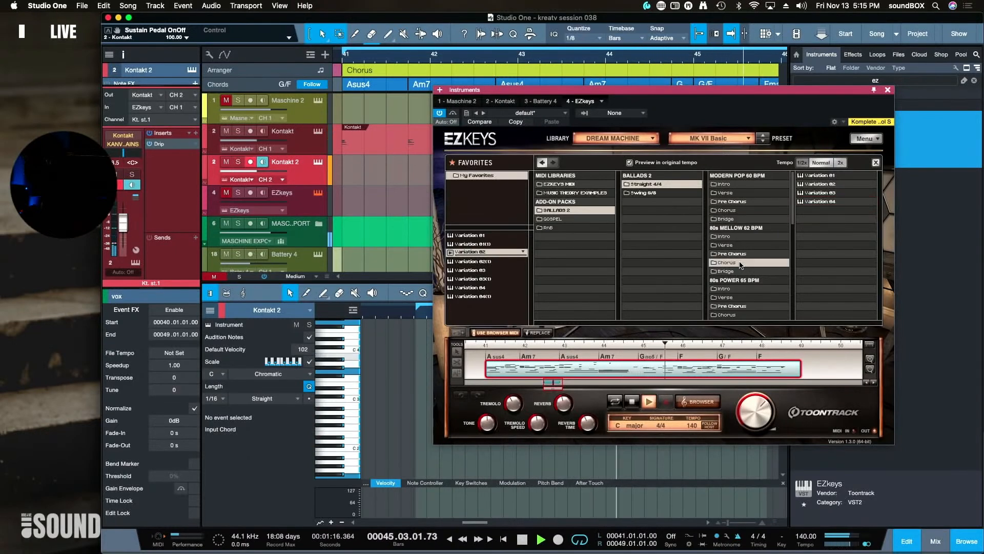
left_click(833, 193)
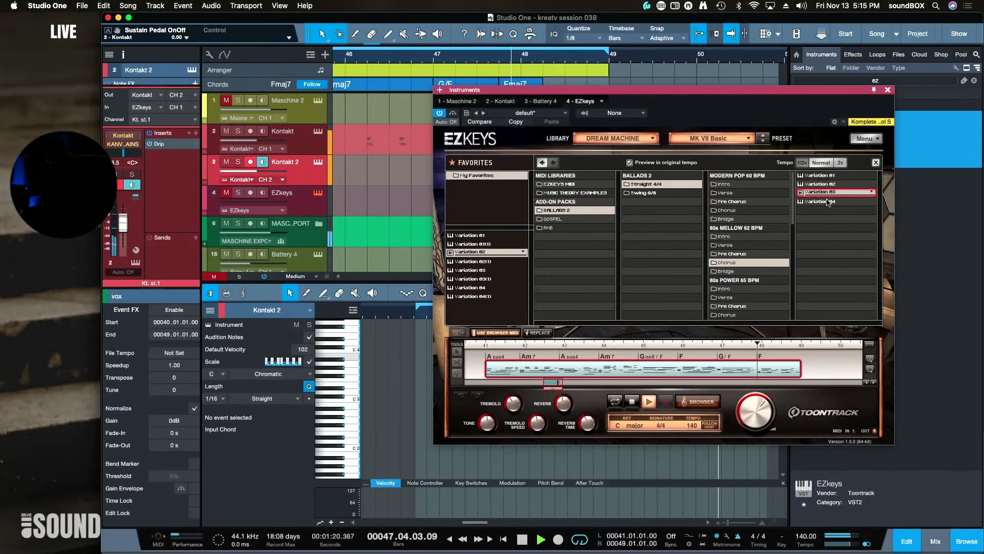
left_click(827, 201)
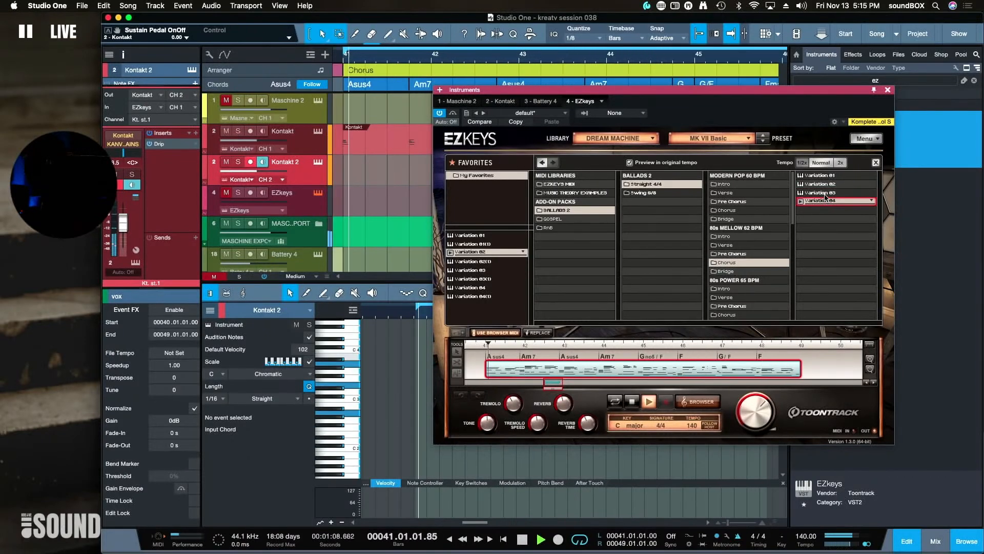
left_click(827, 175)
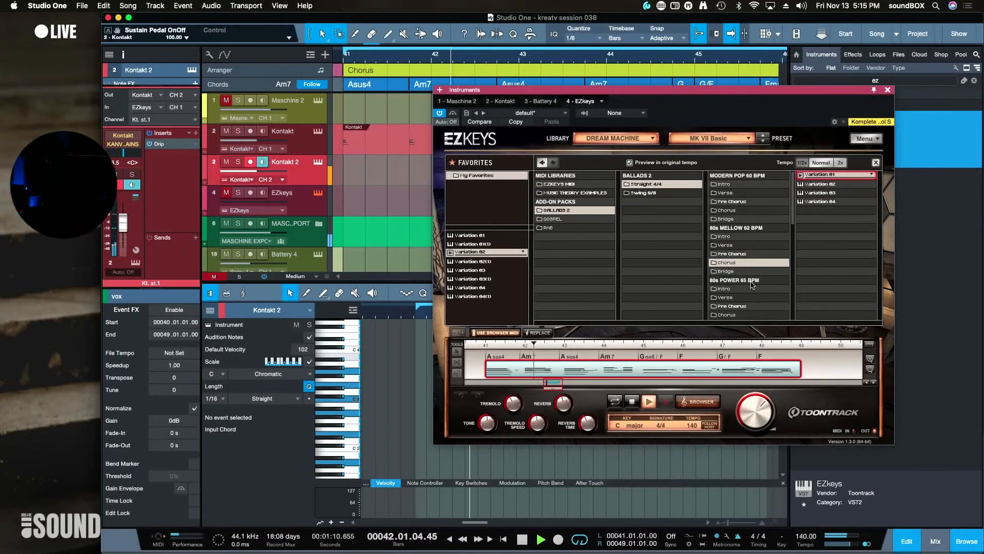
Audition Pre Chorus Variations 04 and 02 of the Ballads 2 song Singer/Songwriter 85 BPM on the chorus chords
scroll(742, 247, "down", 5)
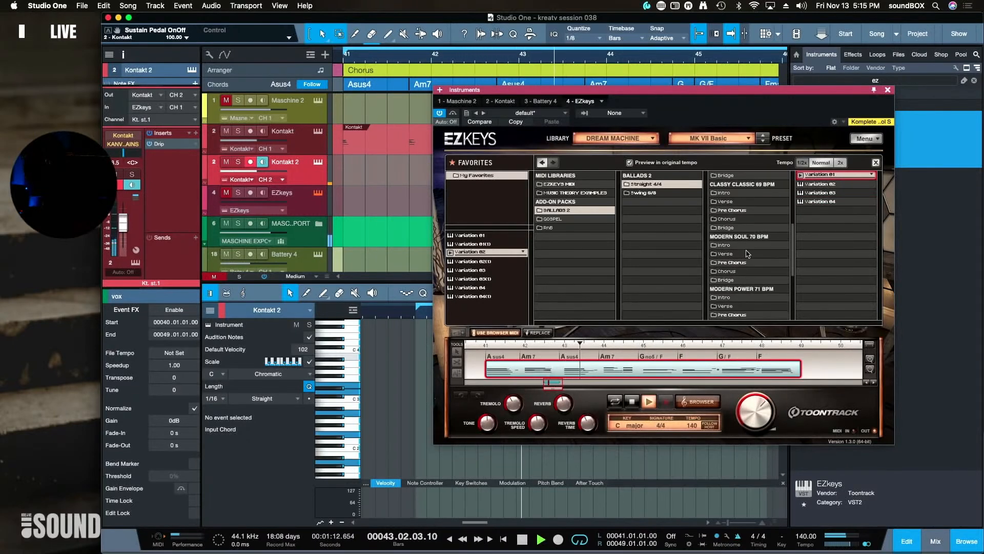
scroll(746, 259, "down", 5)
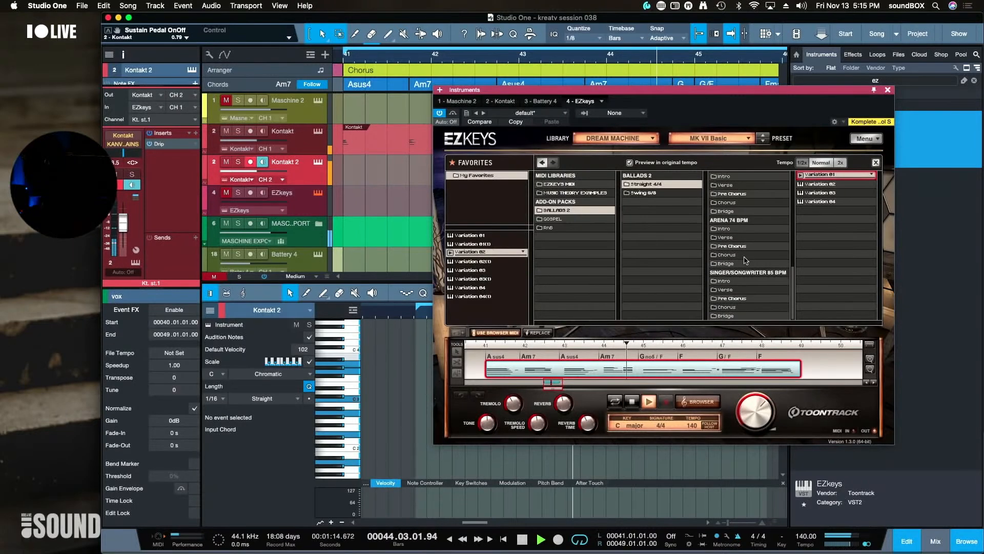
left_click(733, 299)
left_click(825, 201)
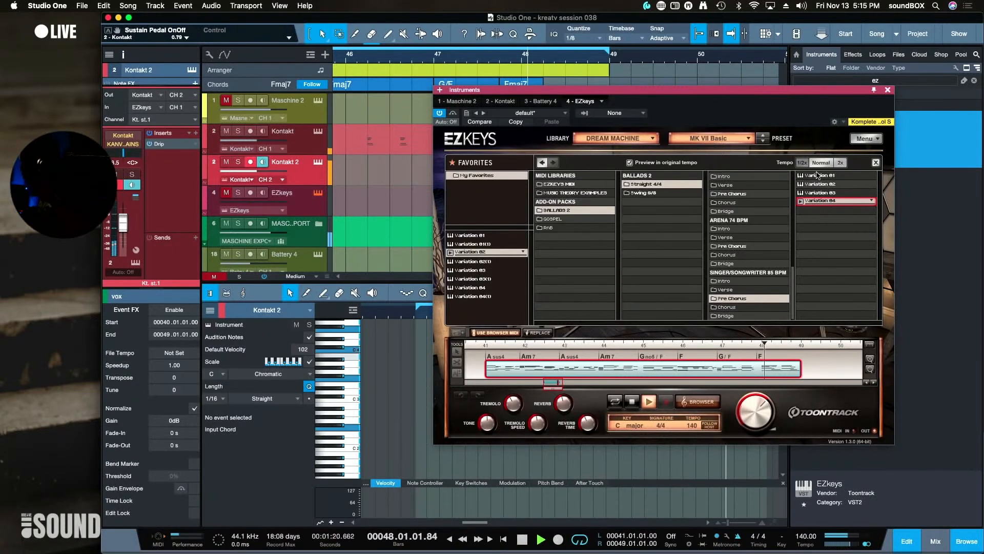
left_click(820, 183)
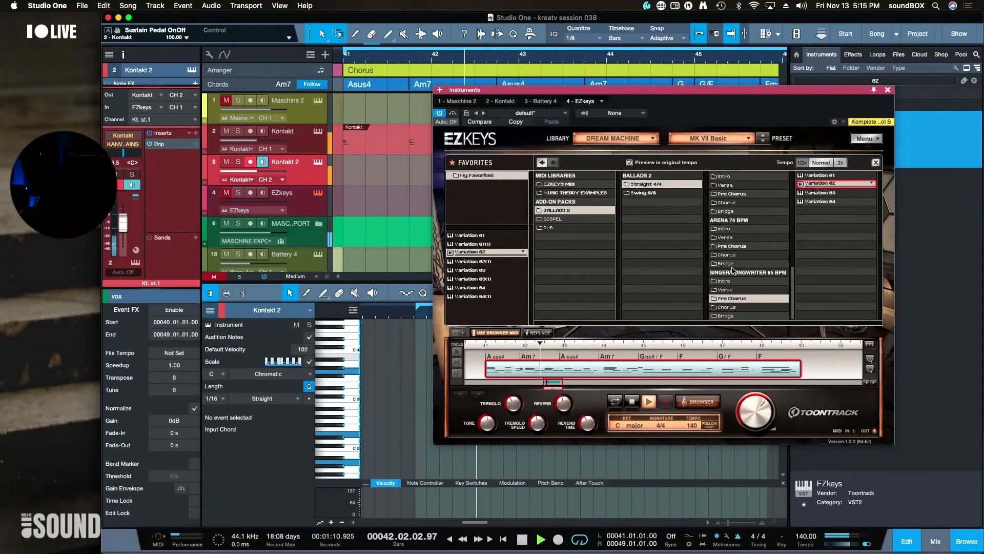
Audition Chorus Variations 03, 02 and 01 of the Ballads 2 song Arena 74 BPM, restarting playback from the chorus start
left_click(738, 255)
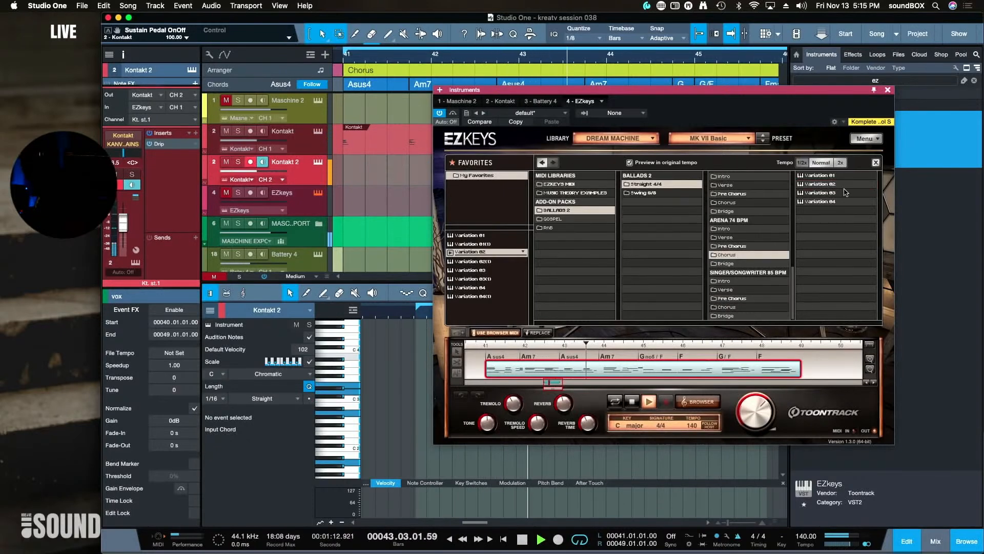
left_click(837, 192)
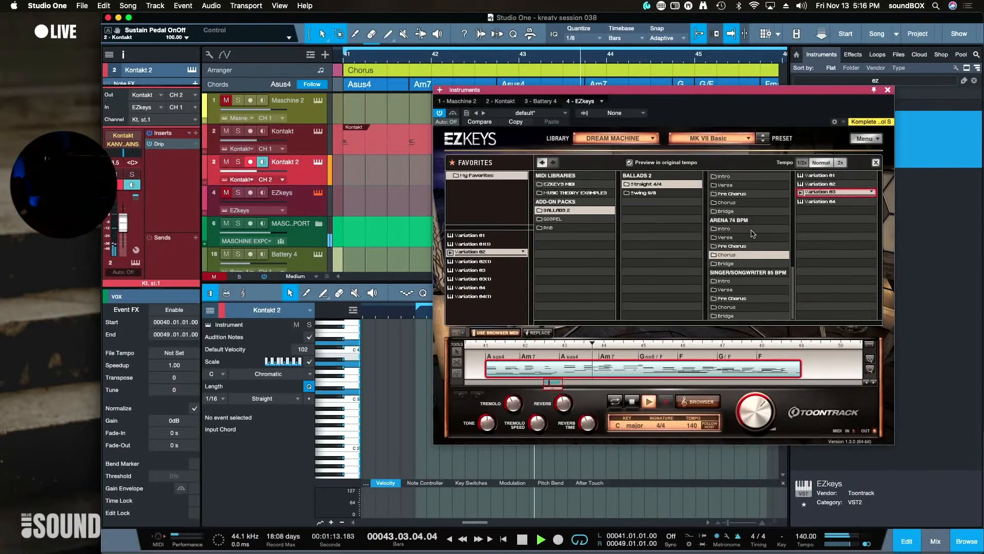
left_click(803, 184)
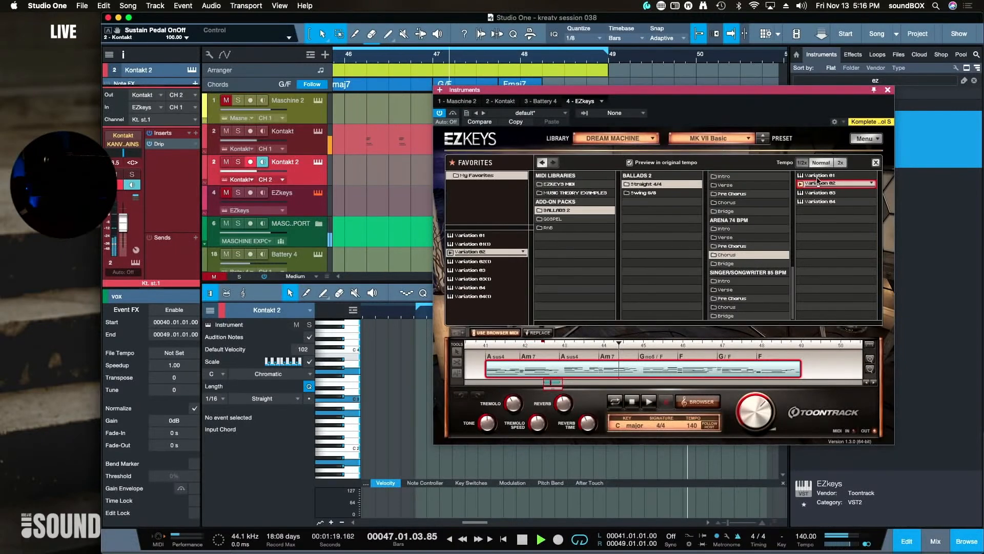
left_click(823, 176)
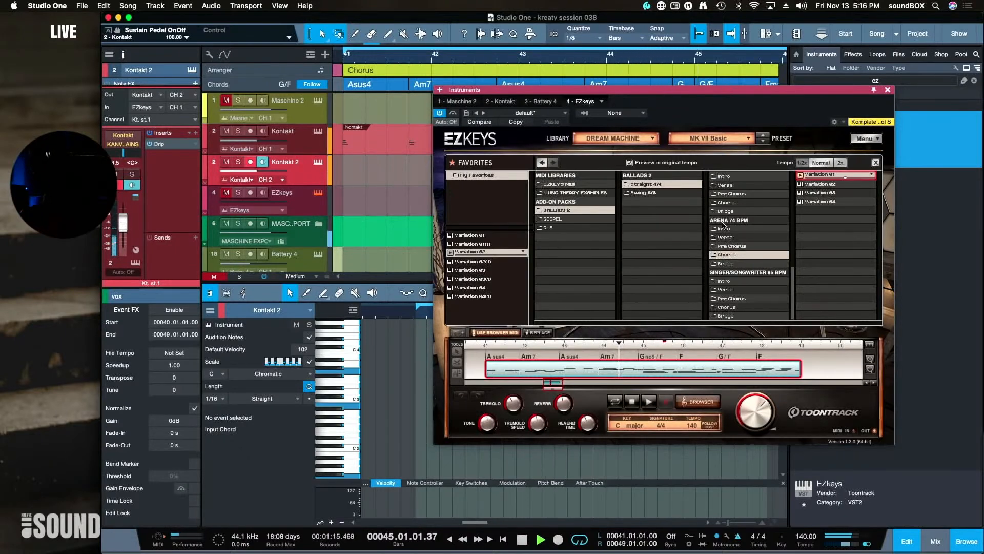
left_click(633, 402)
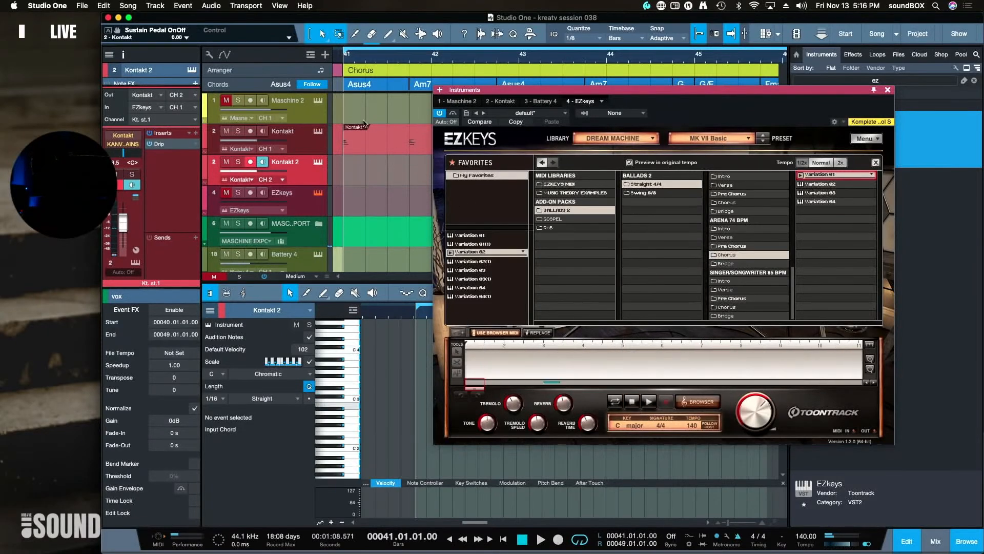
key("space")
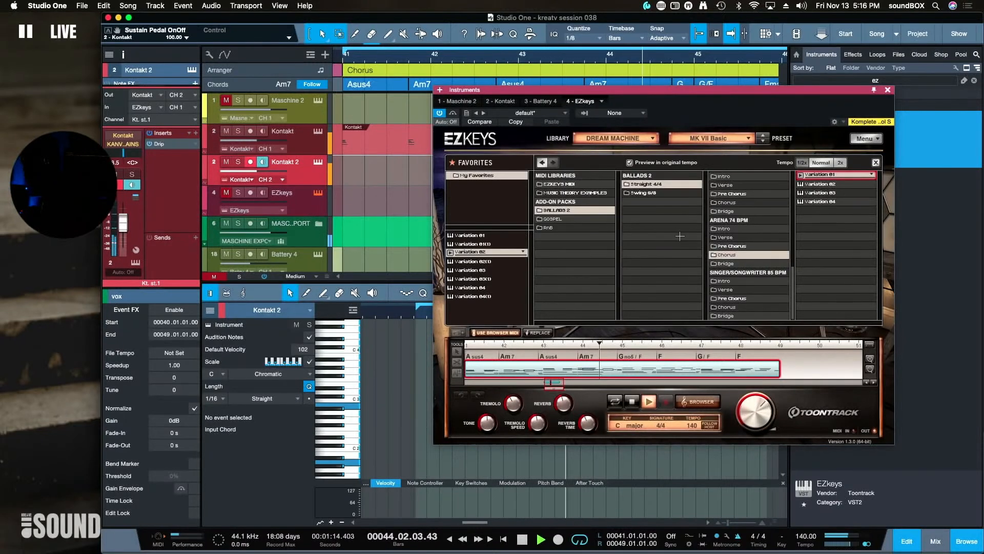
Audition Pre Chorus Variations 03 and 01 of the Ballads 2 song Arena 74 BPM on the chorus chords
left_click(734, 246)
left_click(831, 193)
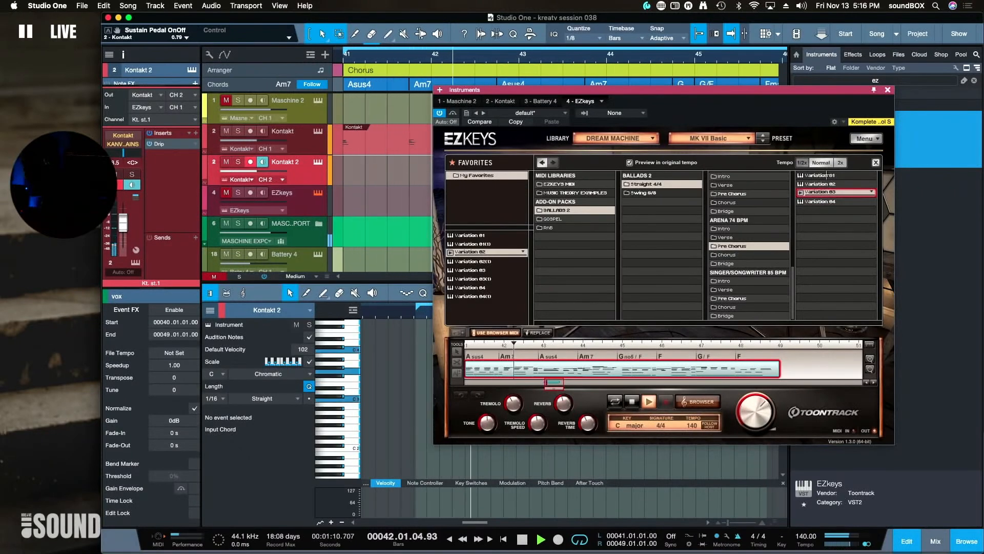
left_click(821, 176)
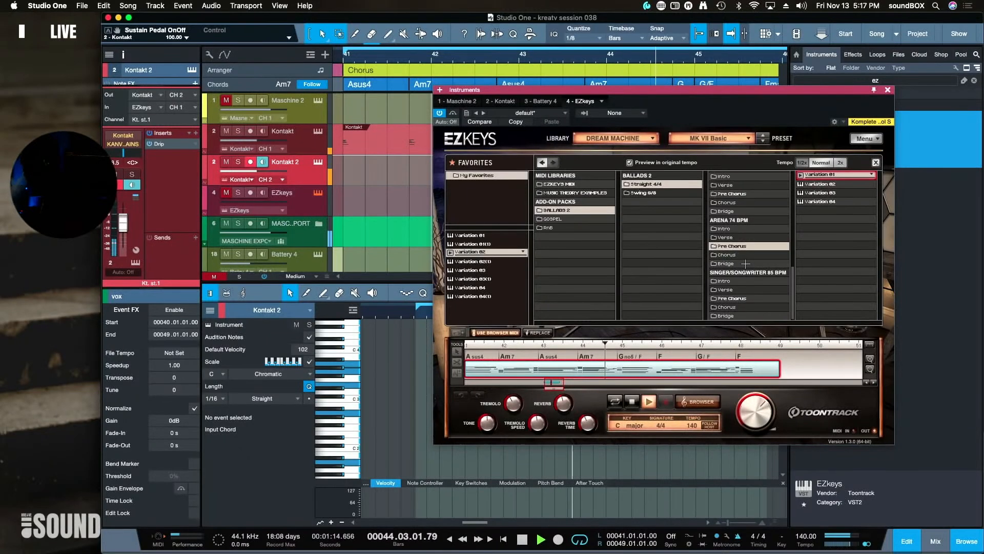
Audition Chorus Variation 02 of the Ballads 2 song listed directly before Arena 74 BPM on the chorus chords
left_click(738, 202)
left_click(839, 184)
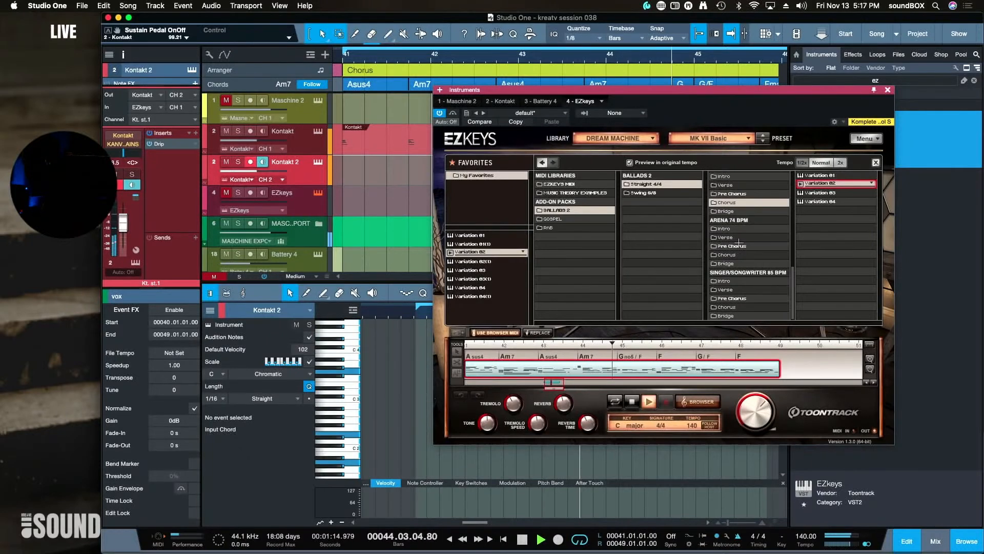
scroll(740, 242, "up", 5)
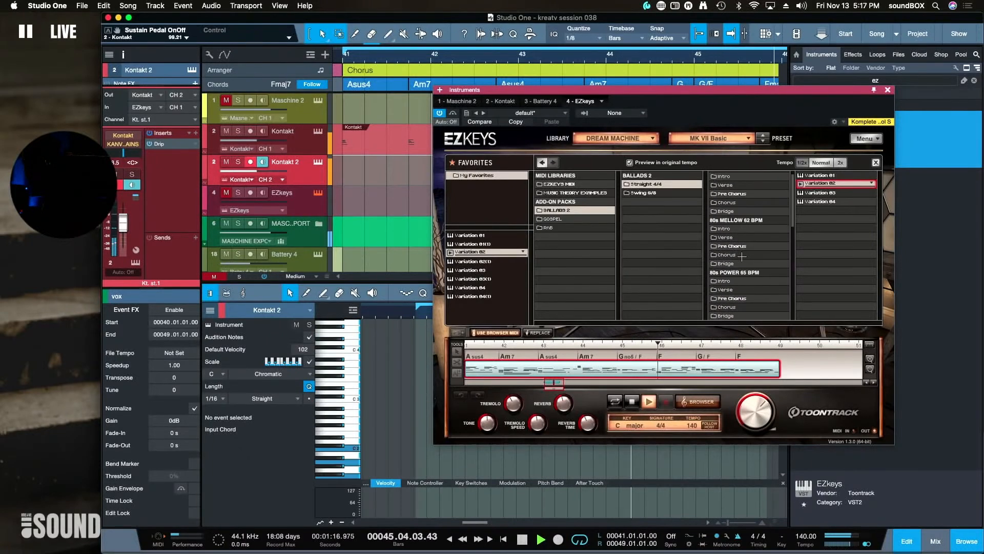
Audition Chorus Variations 02, 03 and 04 of the Ballads 2 song 80s Mellow 62 BPM on the chorus chords
left_click(742, 255)
left_click(818, 184)
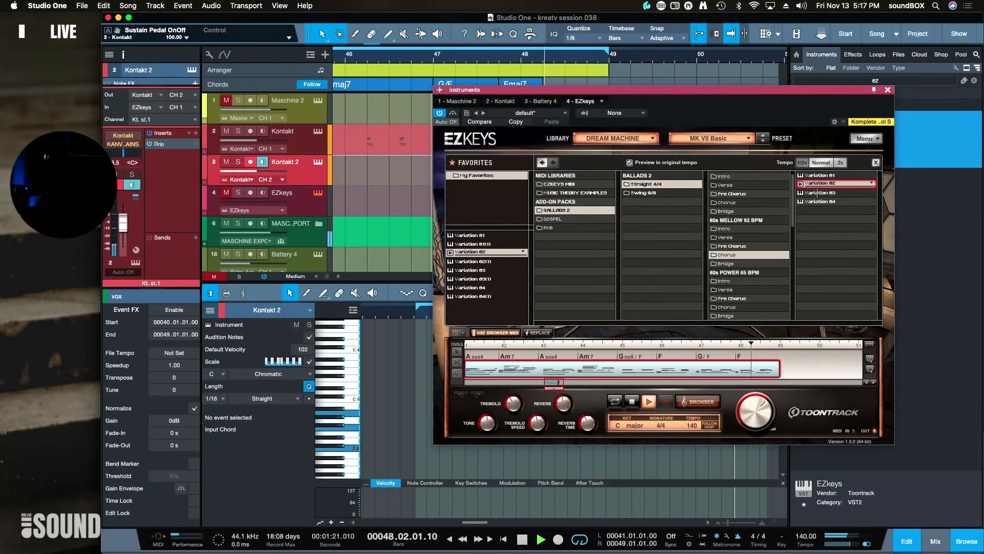
left_click(817, 192)
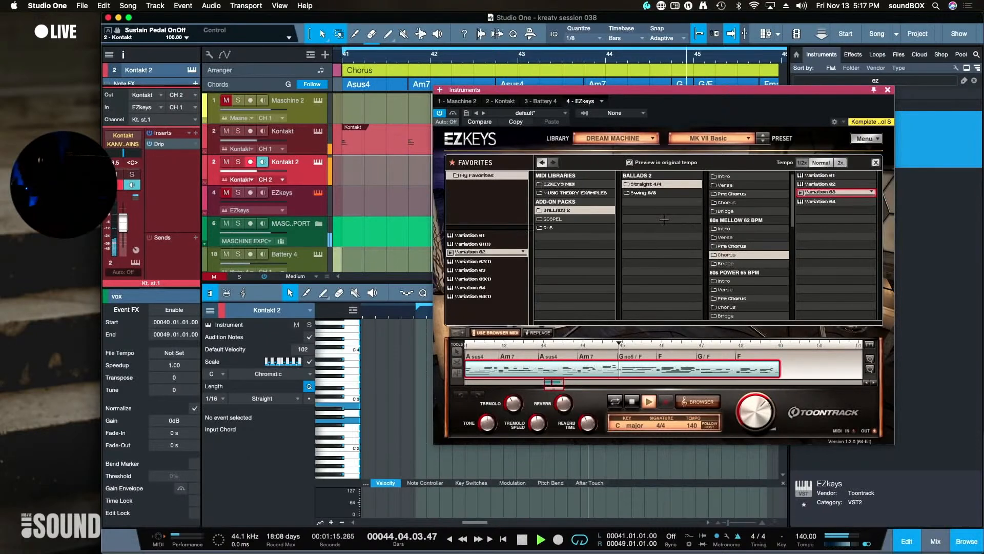
left_click(820, 201)
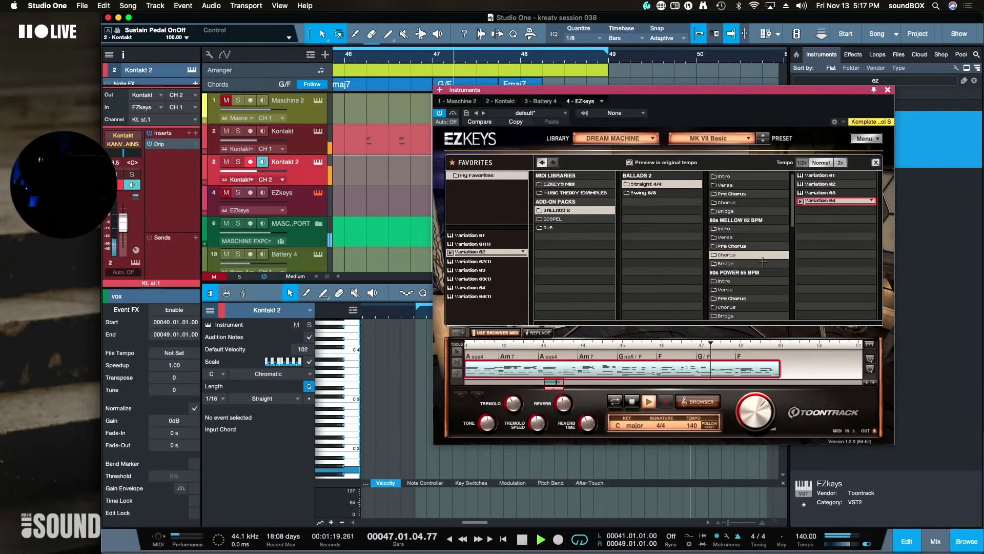
Replace the chorus block's groove with Intro Variation 02 of the Ballads 2 song 80s Power 65 BPM
scroll(756, 277, "down", 1)
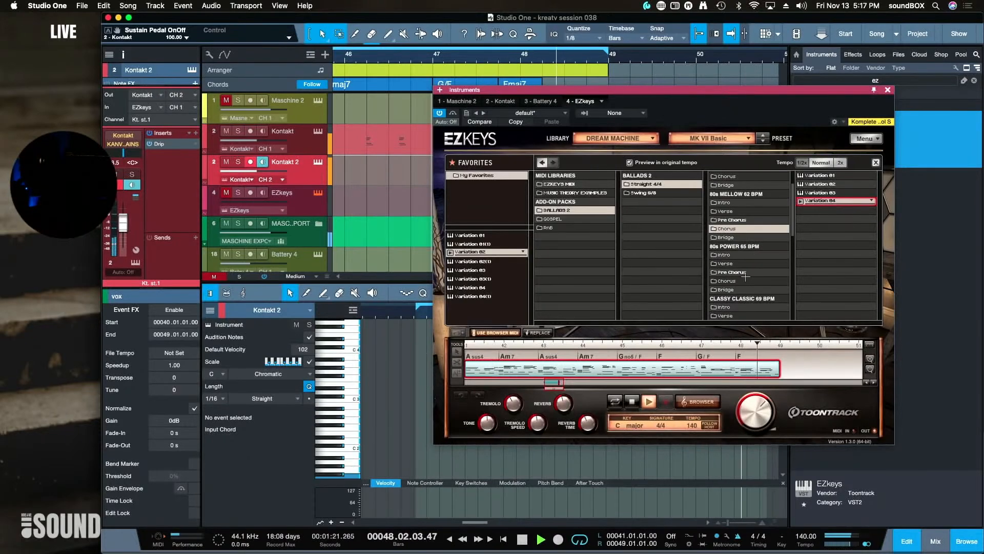
left_click(740, 254)
left_click(836, 184)
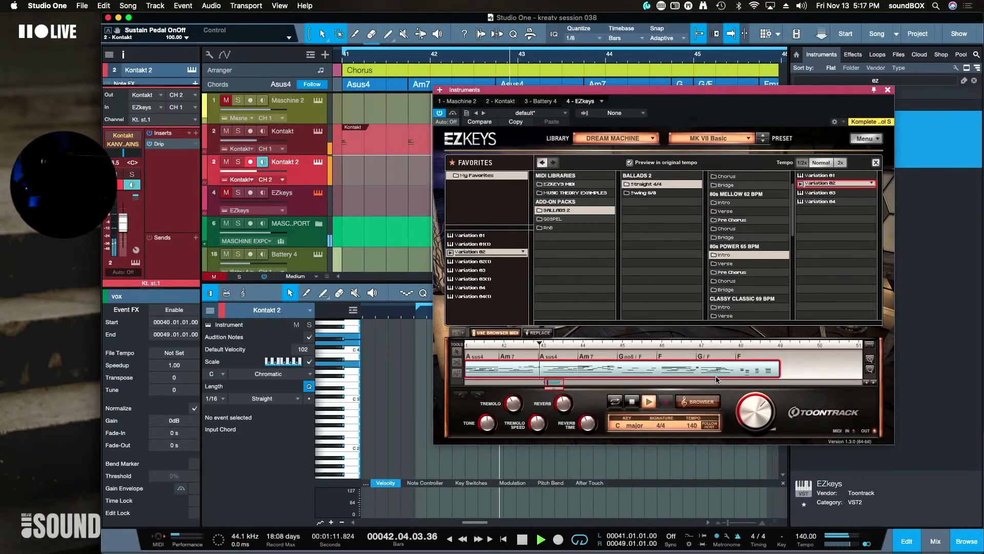
left_click(539, 333)
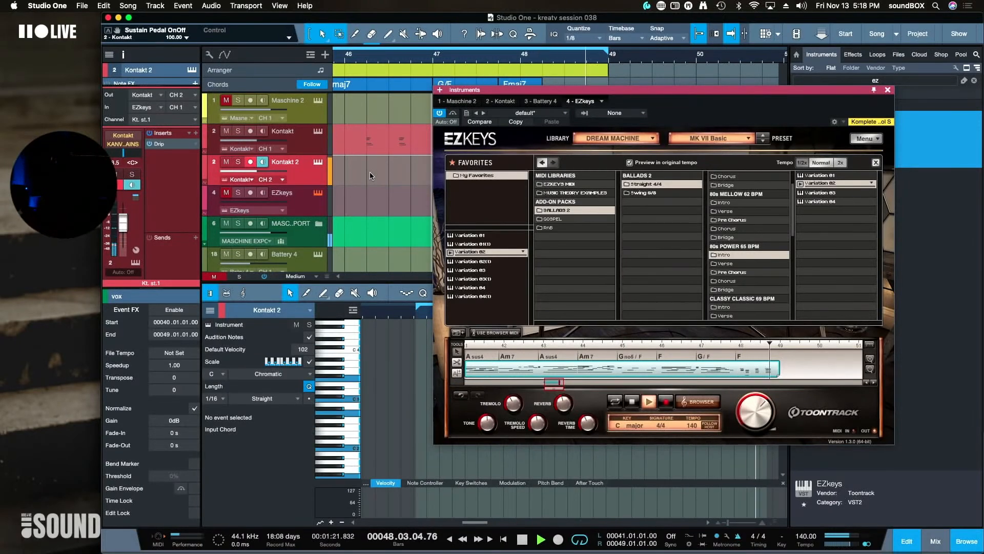
Record the EZkeys performance onto the Kontakt 2 track across the chorus, moving the plug-in window clear of the tracks
key("KP_Multiply")
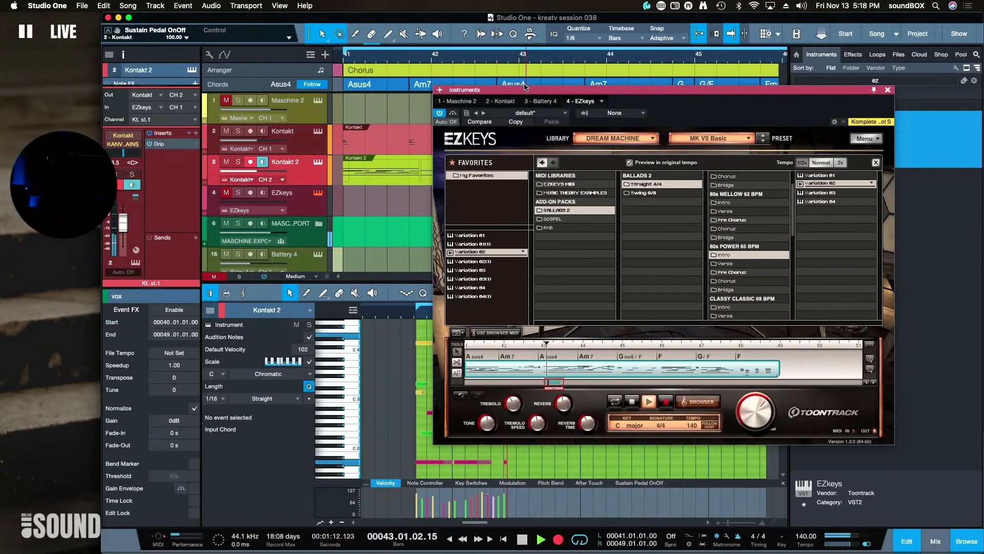
left_click_drag(528, 92, 471, 216)
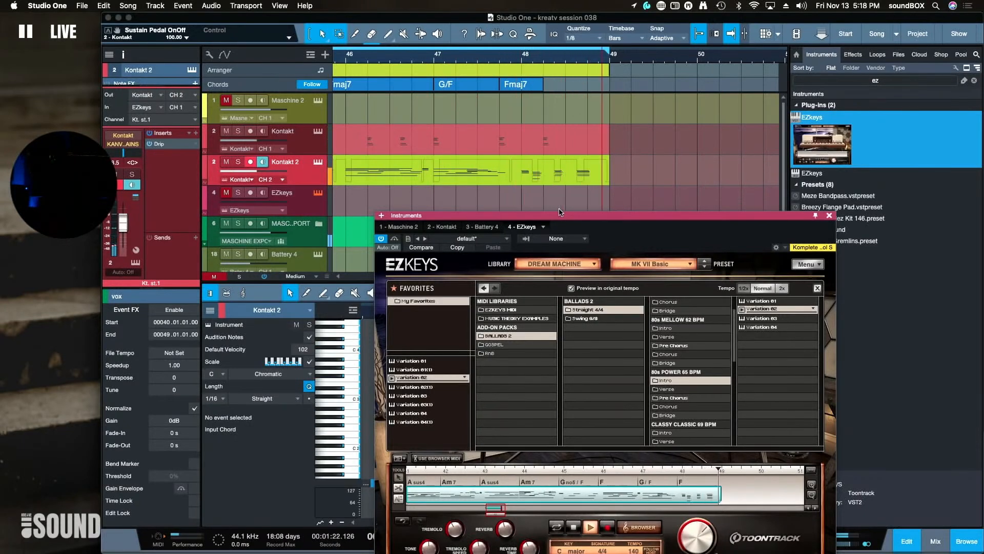
key("space")
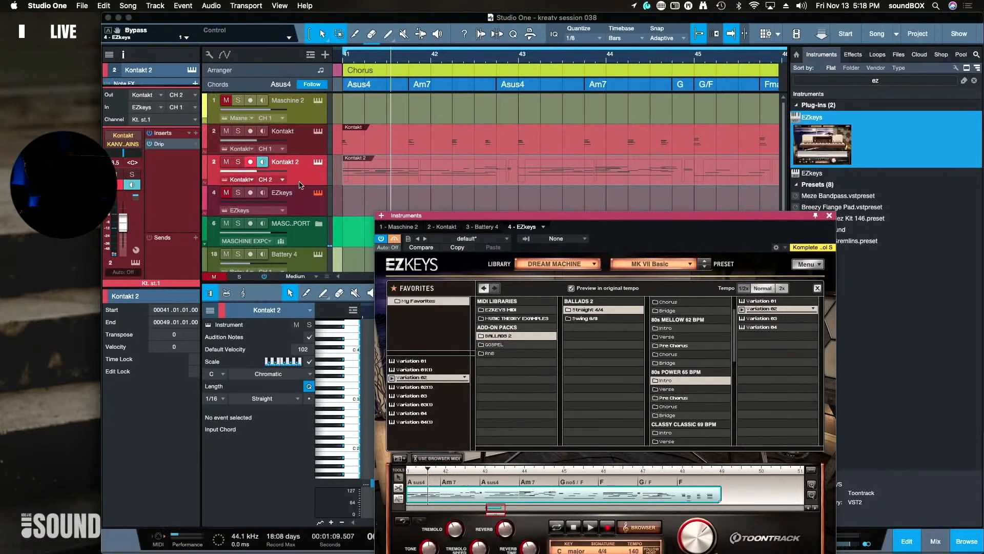
Enlarge the Kontakt 2 track, set its input to All Inputs, and play the recorded part from the chorus start
left_click(307, 210)
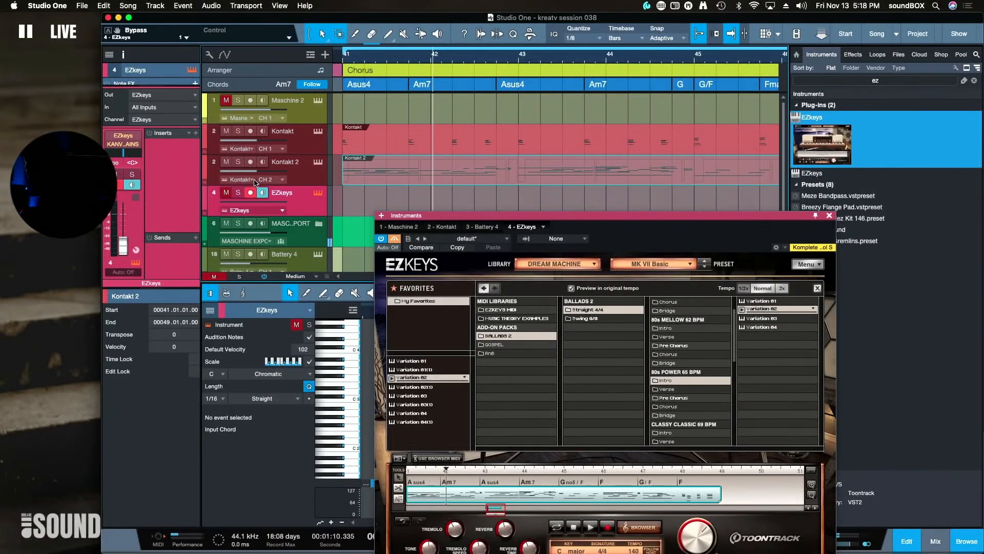
left_click_drag(289, 185, 296, 230)
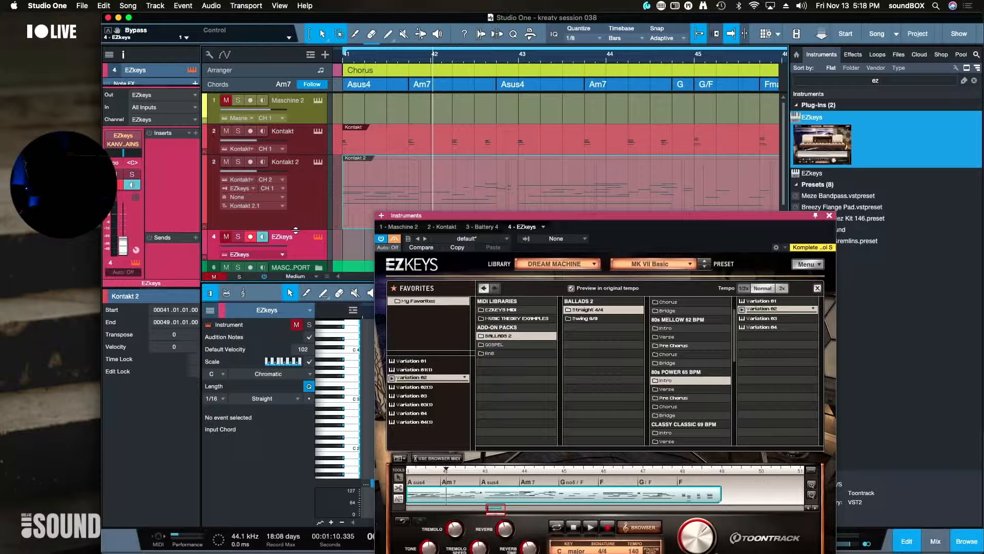
left_click(253, 188)
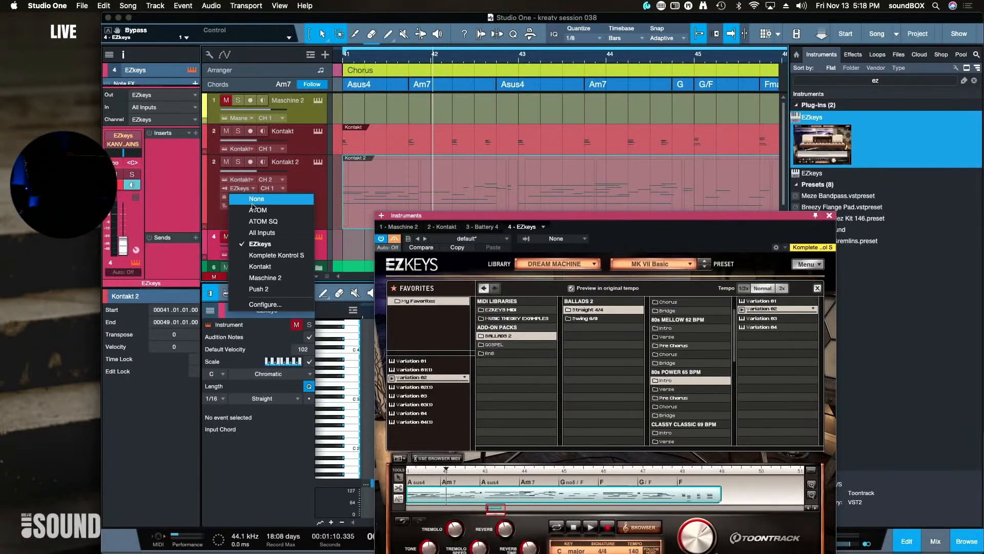
left_click(265, 233)
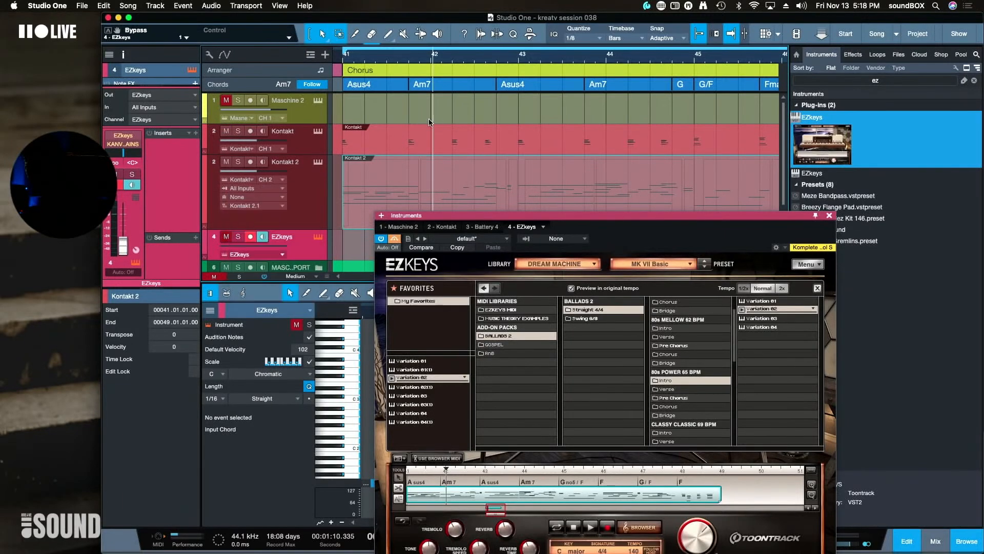
left_click(342, 60)
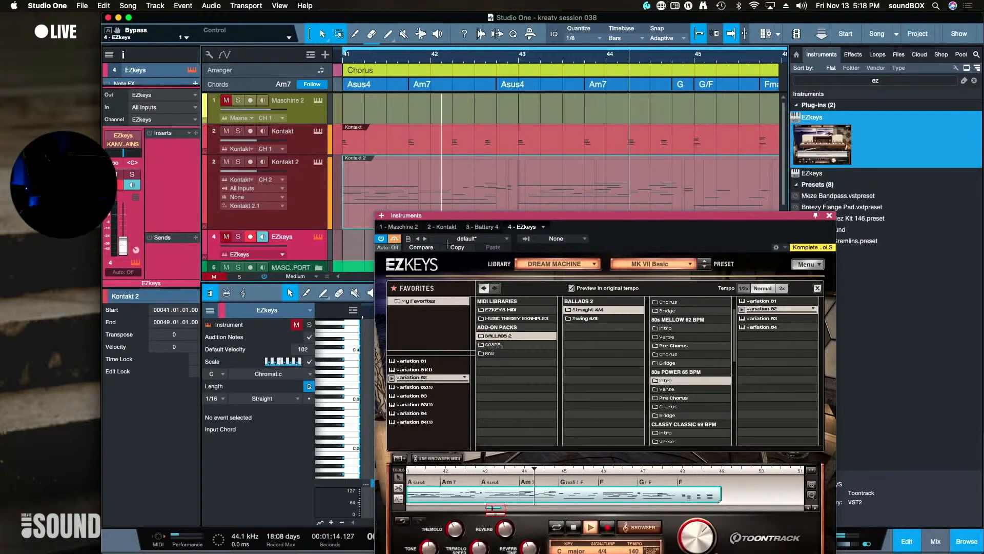
Close the EZkeys window and transpose all recorded Kontakt 2 notes up one octave
left_click(830, 216)
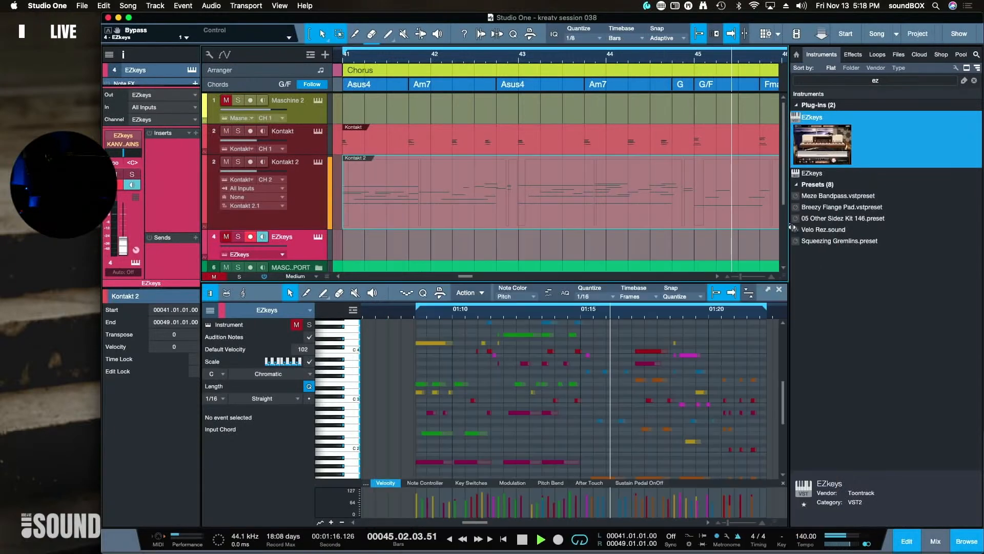
key("w")
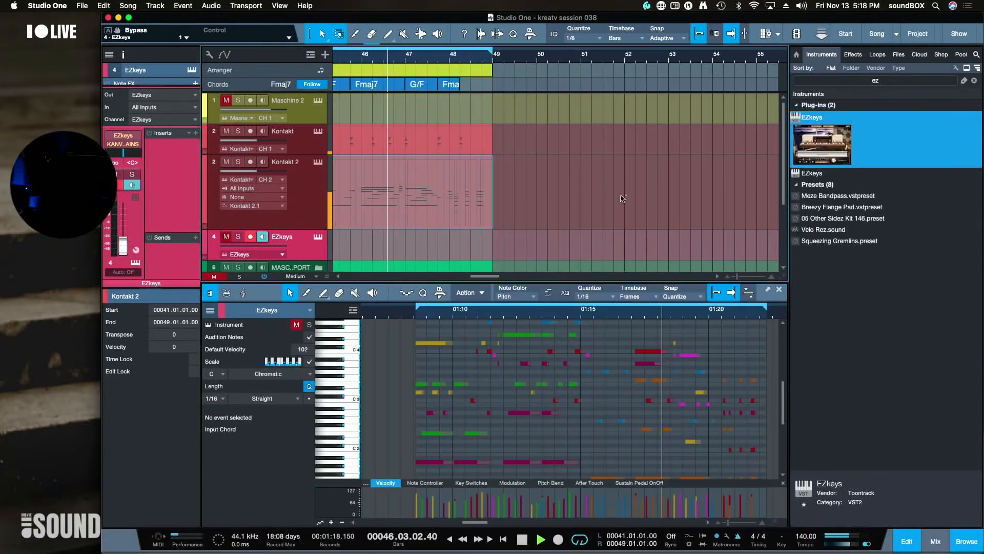
scroll(616, 277, "left", 5)
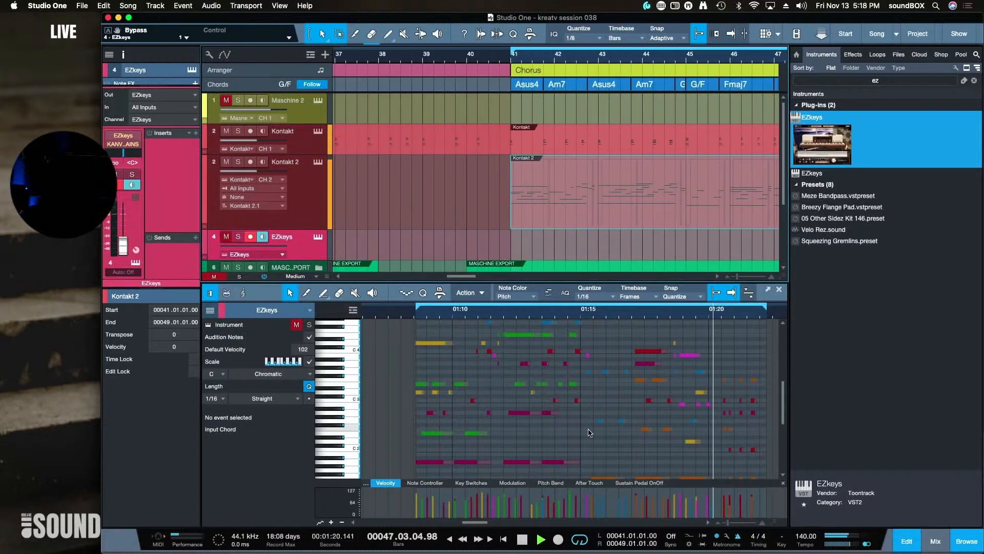
left_click(589, 433)
key("ctrl+a")
key("shift+Up")
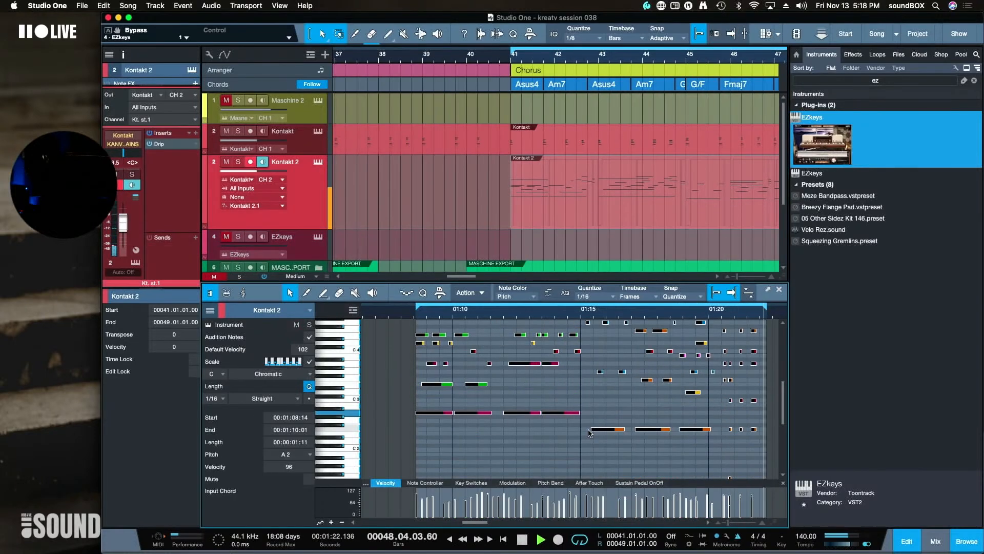
Move the notes of the Kontakt 2 chord near 01:17 earlier, so they start at about 00:01:16:24
scroll(558, 405, "right", 3)
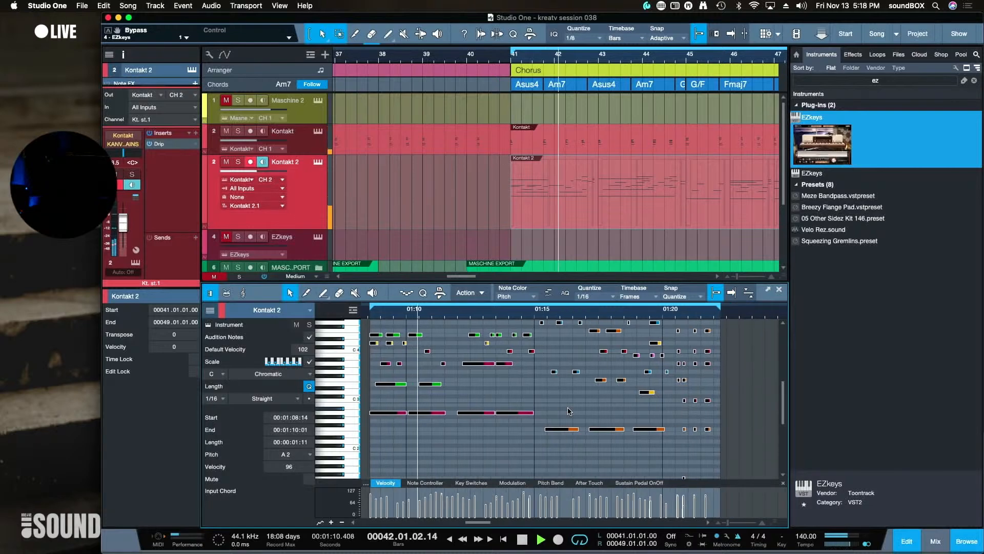
left_click(543, 402)
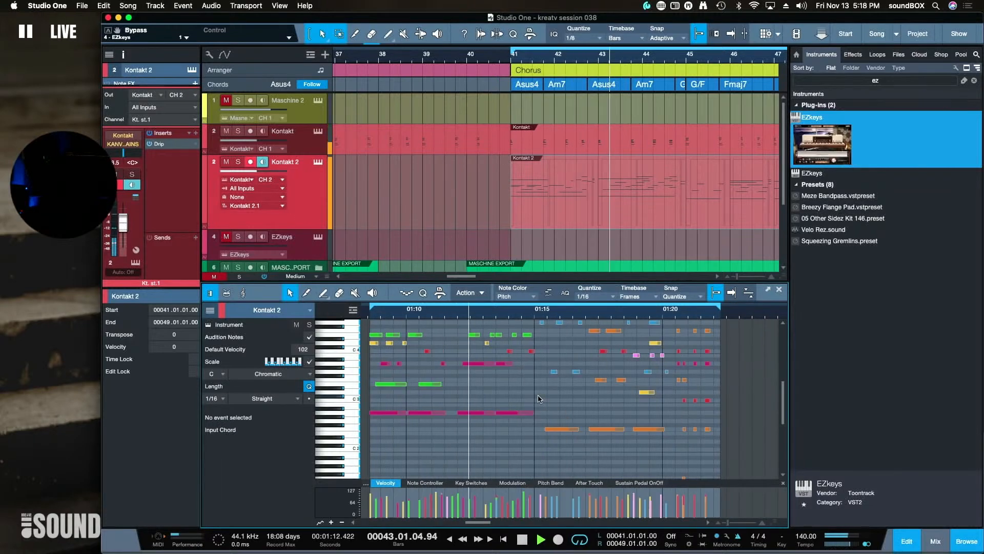
scroll(543, 392, "up", 2)
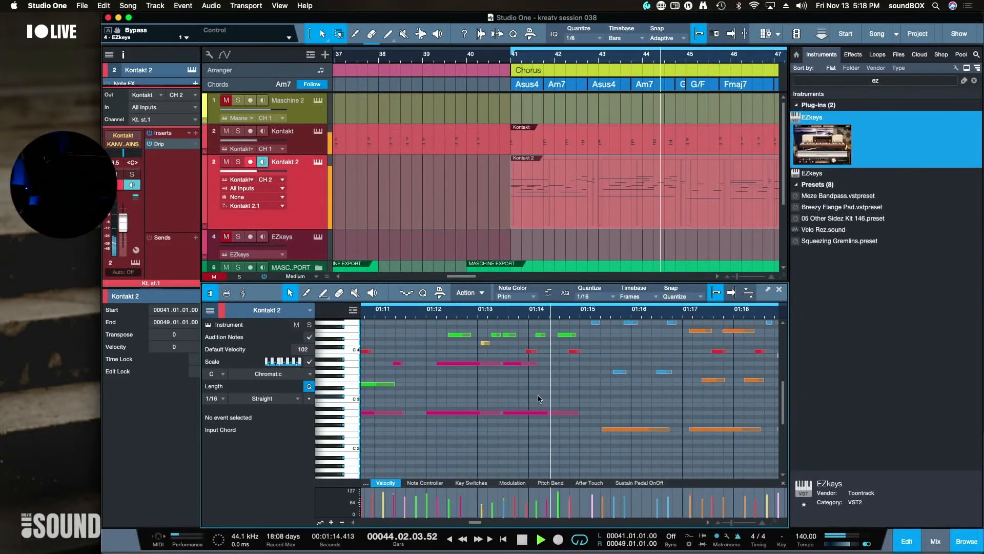
scroll(564, 421, "right", 2)
scroll(564, 421, "up", 3)
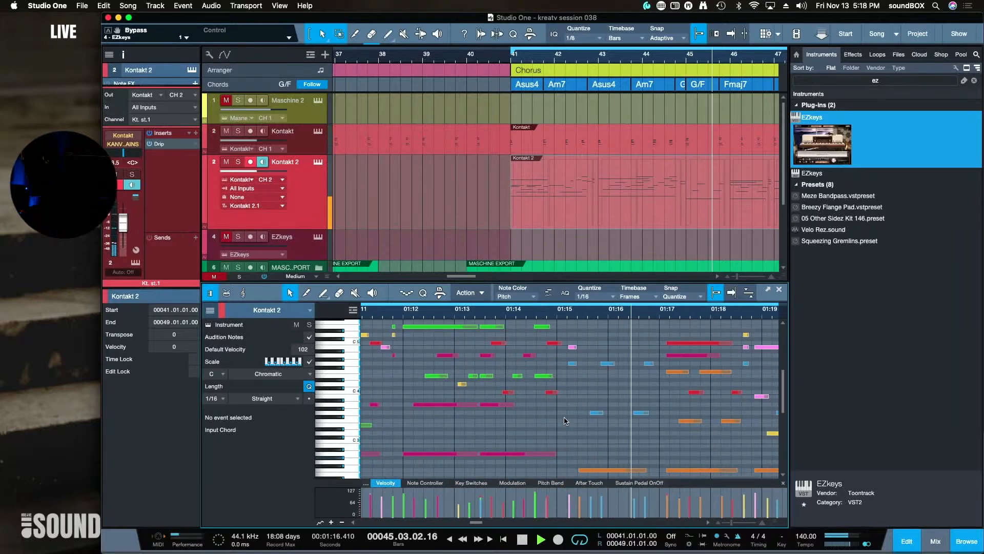
scroll(564, 421, "right", 3)
key("space")
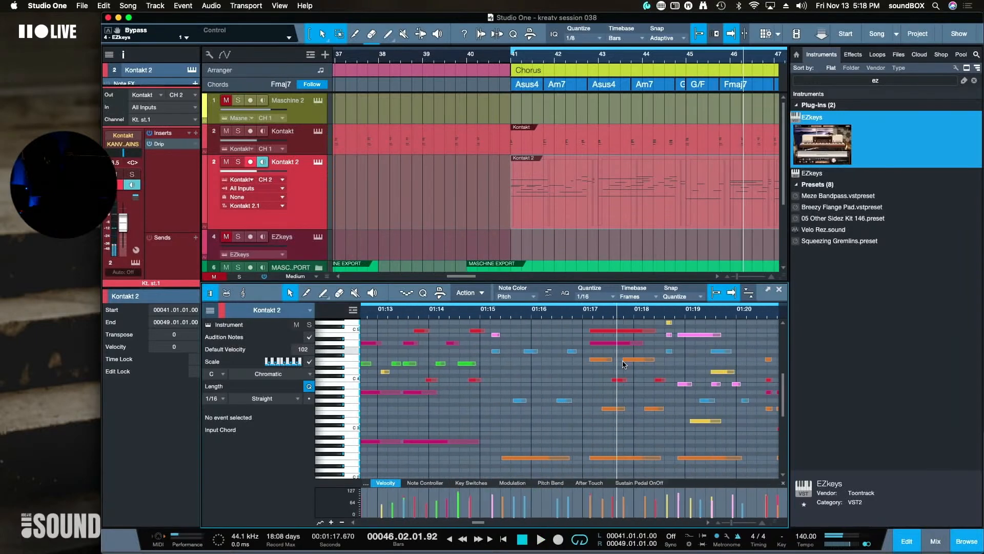
left_click_drag(587, 334, 587, 447)
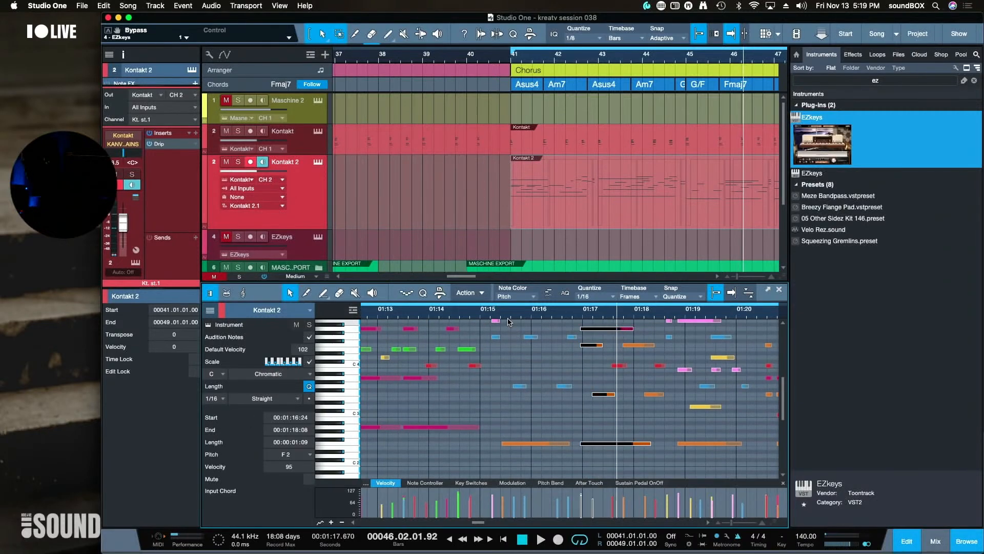
Play back the retimed chord, nudge its selected notes earlier to start at 00:01:16:22, and listen through the chorus ending
left_click(508, 311)
key("space")
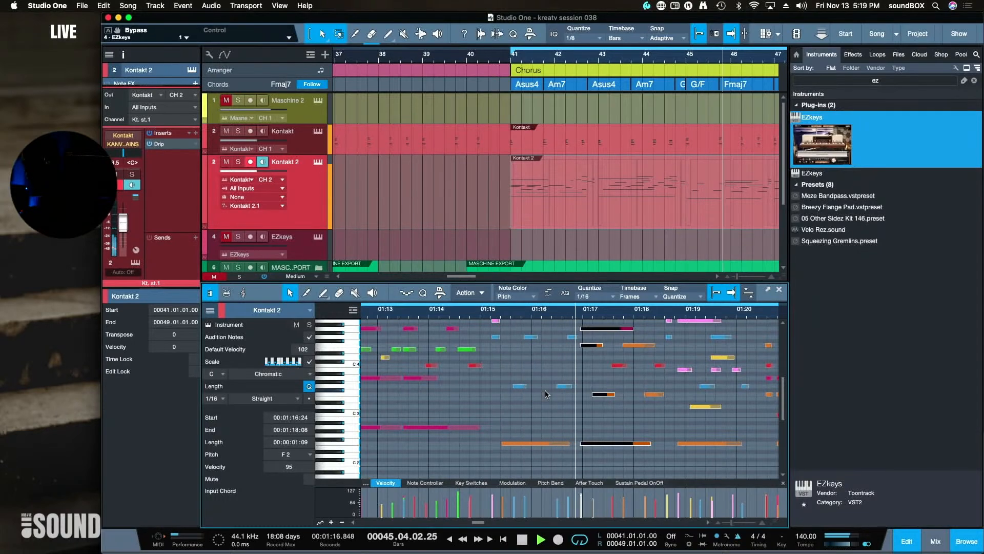
key("space")
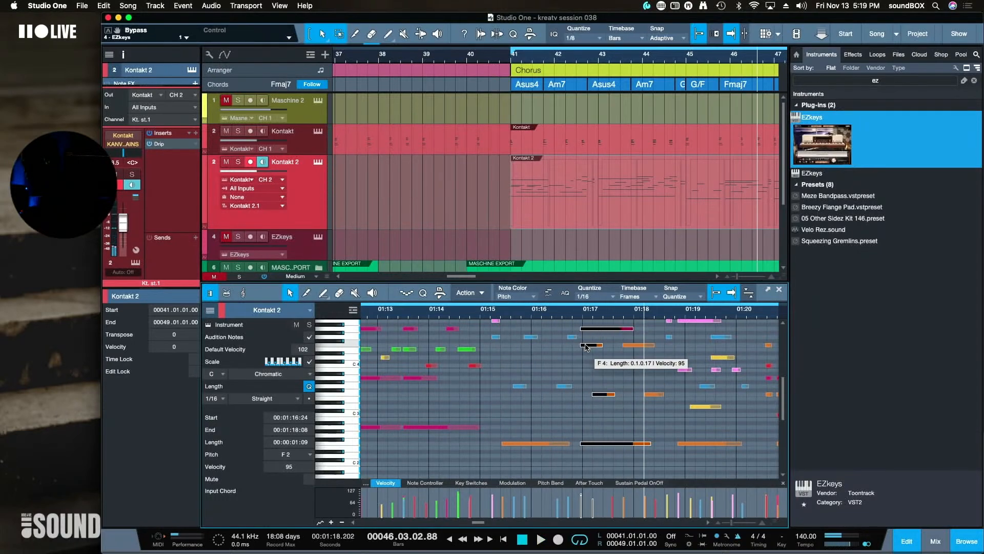
left_click_drag(584, 345, 581, 345)
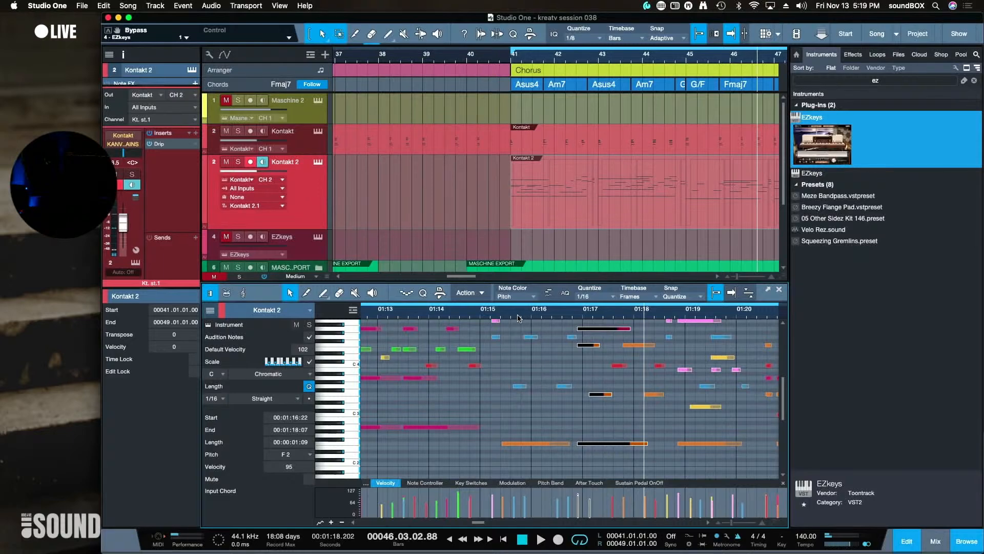
key("space")
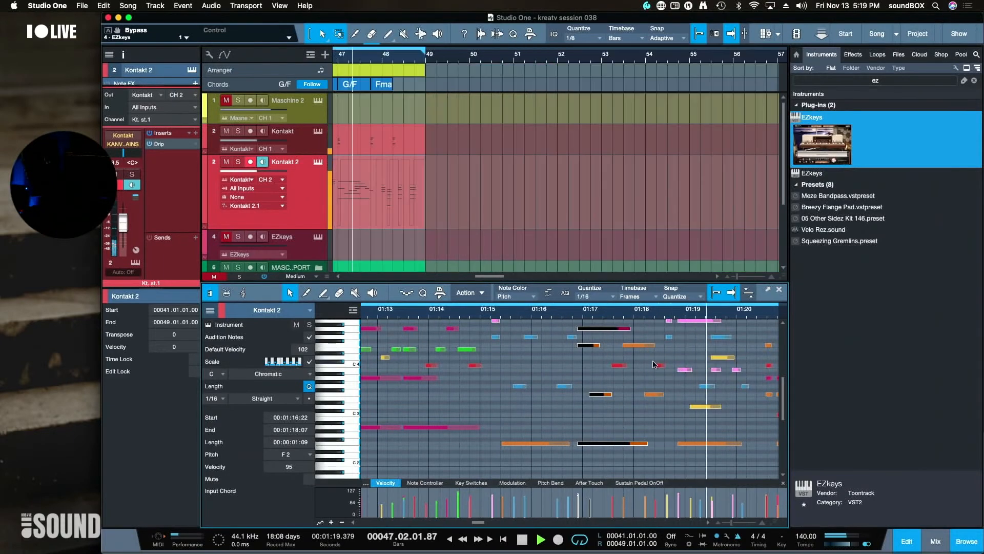
key("space")
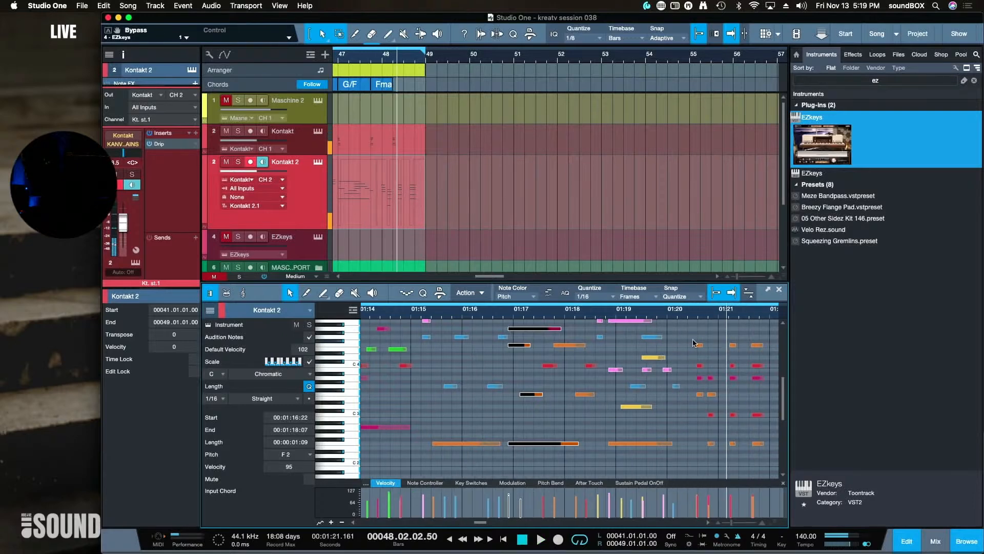
Select the short F chord near 01:20 and extend its start to 00:01:20:10 after checking it in playback
left_click_drag(690, 331, 697, 394)
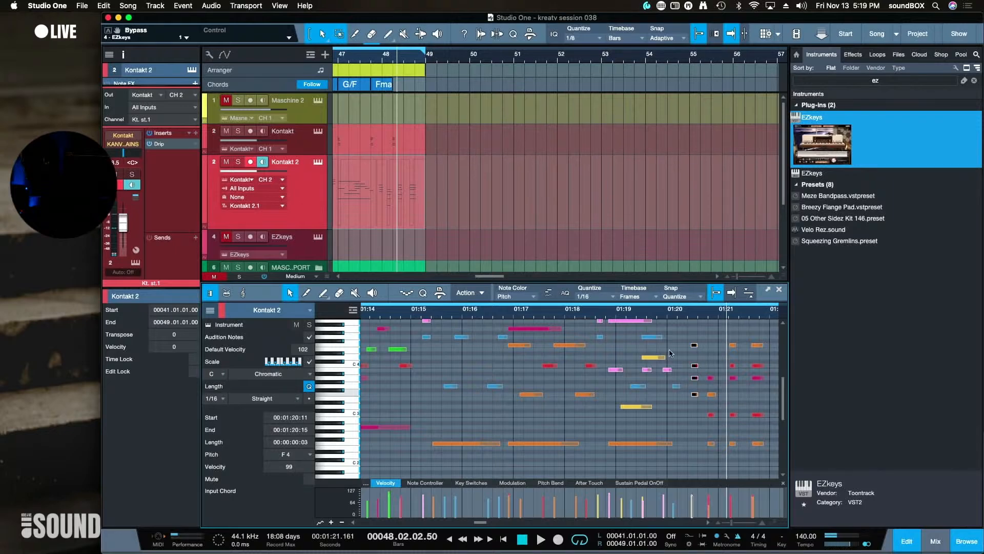
left_click(642, 310)
key("space")
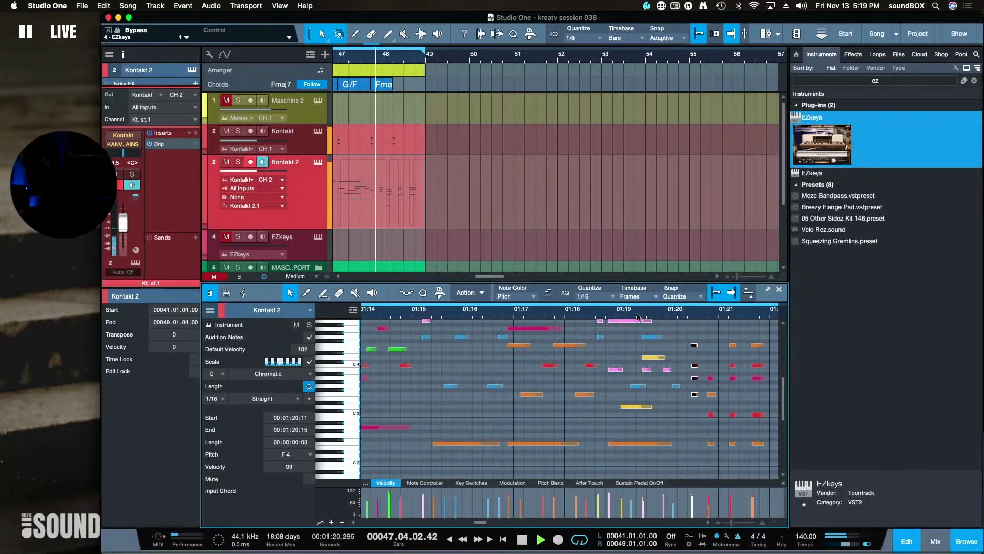
key("space")
left_click_drag(692, 346, 694, 346)
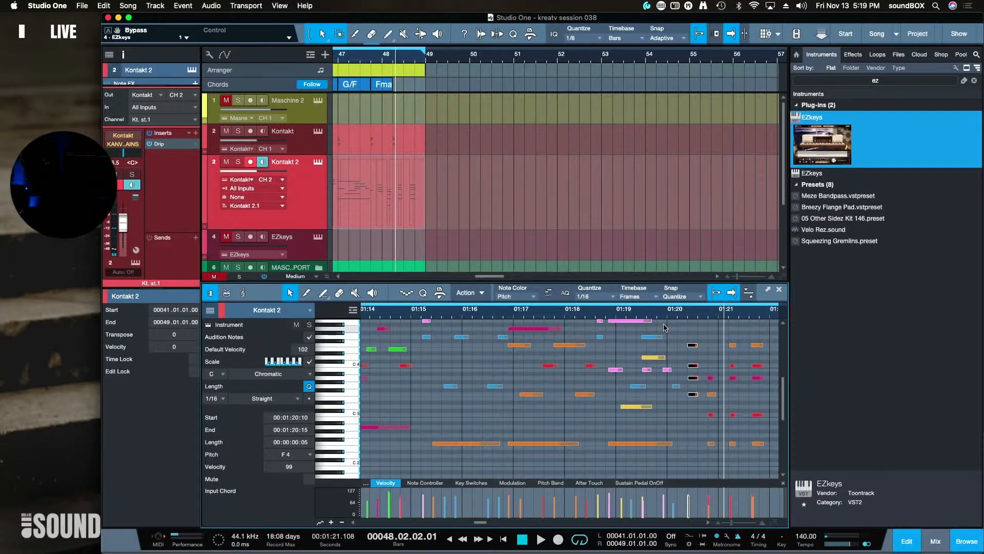
Extend the same chord's start further to 00:01:20:08 and play the chorus again to check the timing
key("space")
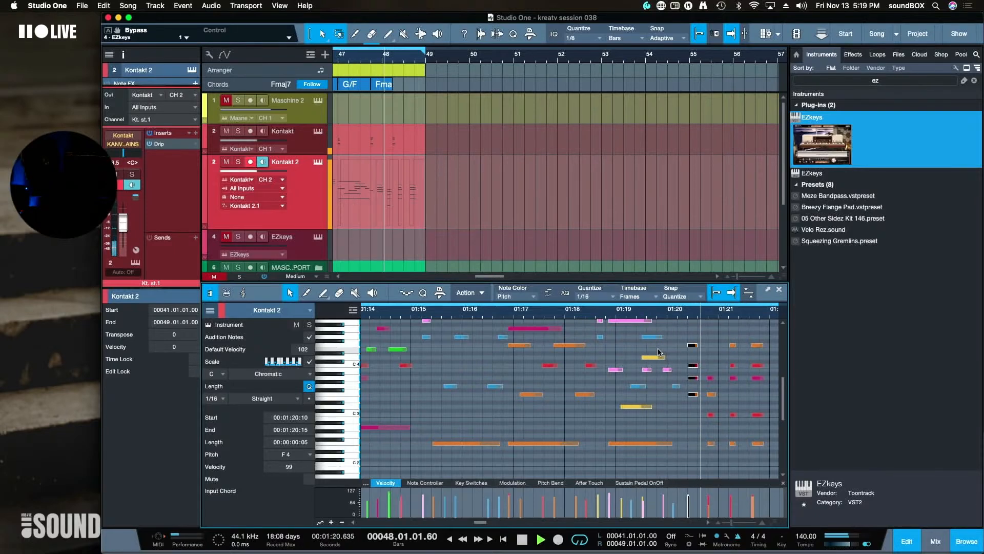
key("space")
left_click_drag(691, 345, 684, 345)
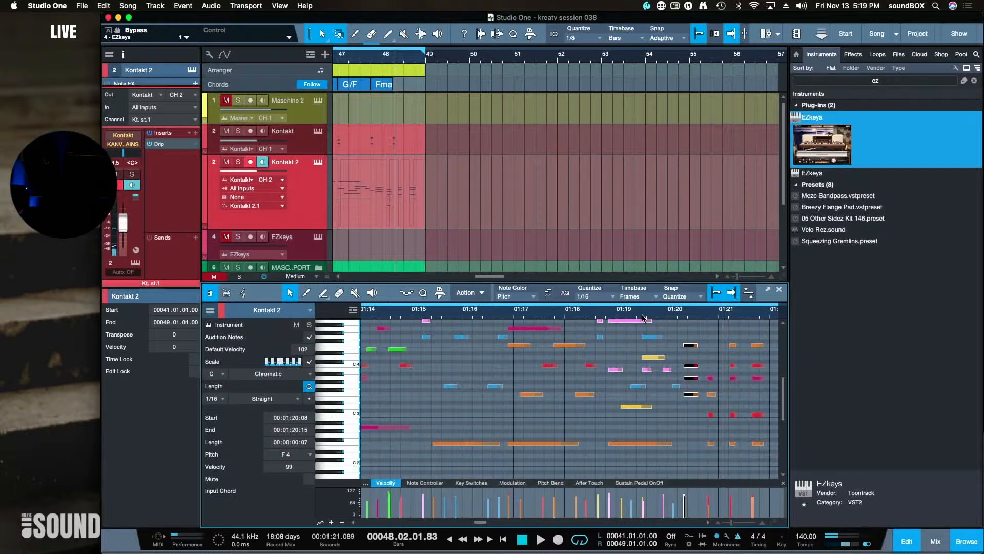
key("space")
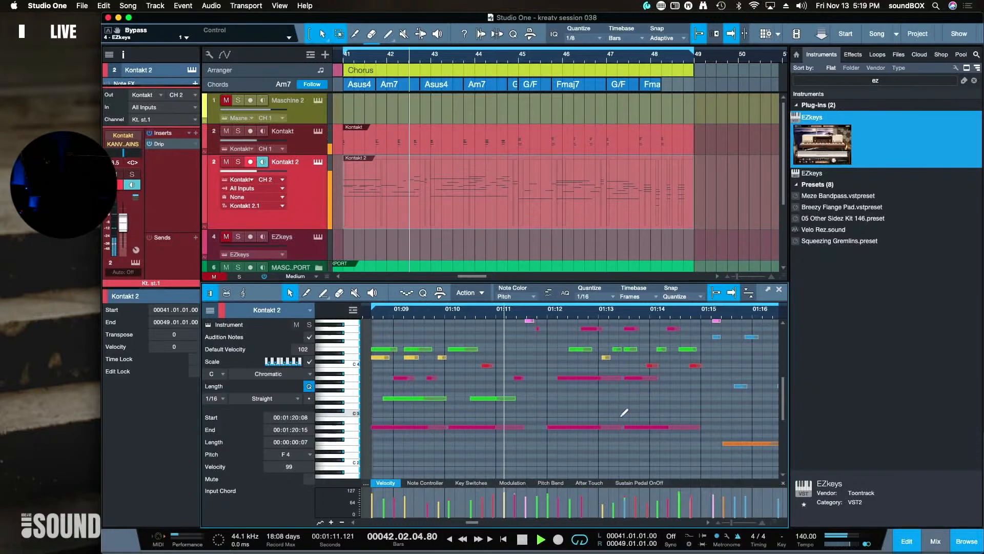
Transpose the stray low F note near 01:20 up to F 3 and deselect it
scroll(622, 417, "down", 5)
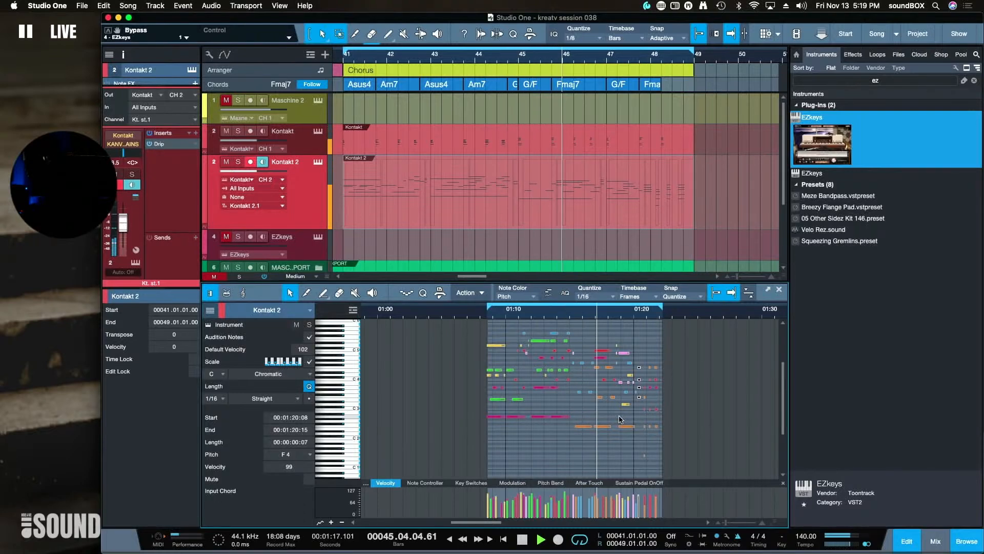
left_click(627, 453)
scroll(626, 453, "down", 2)
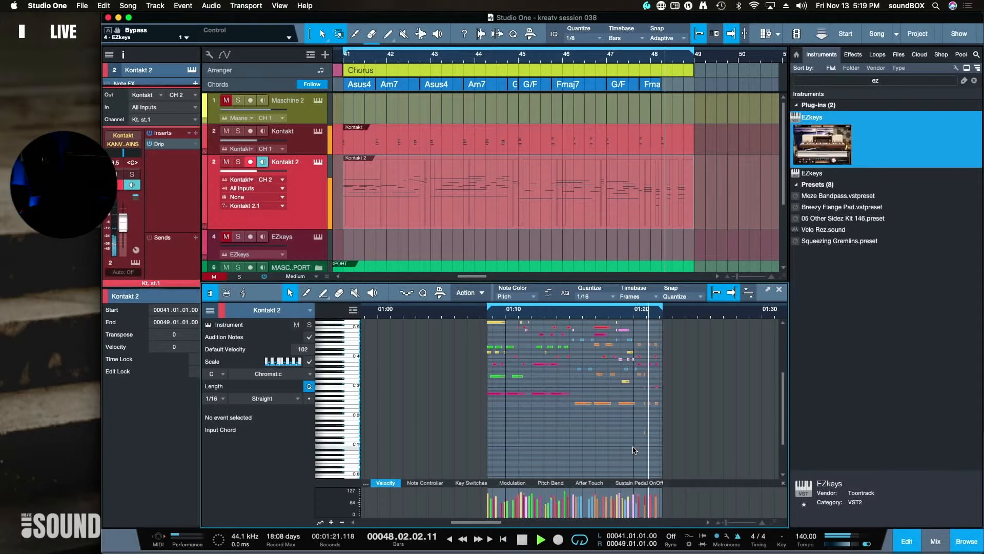
left_click(643, 433)
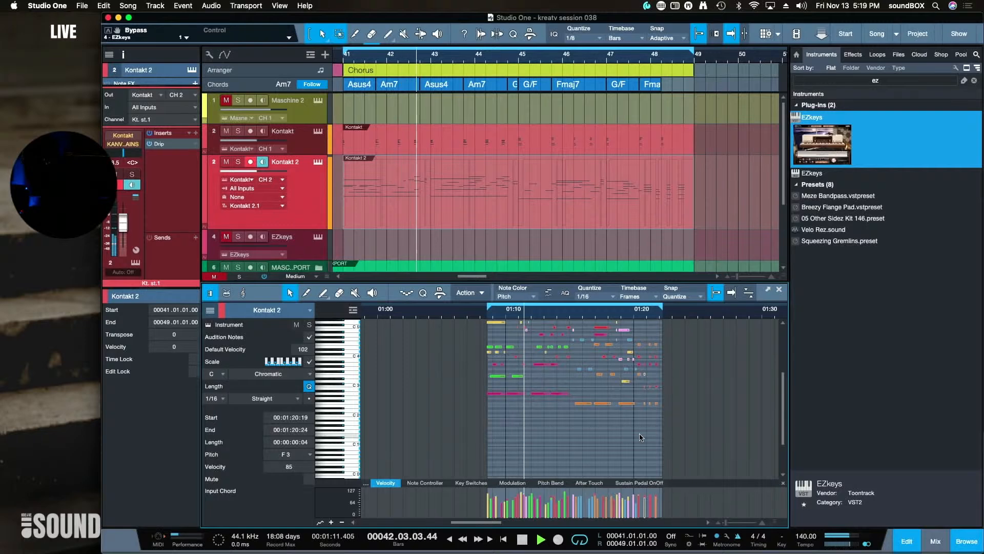
left_click(672, 448)
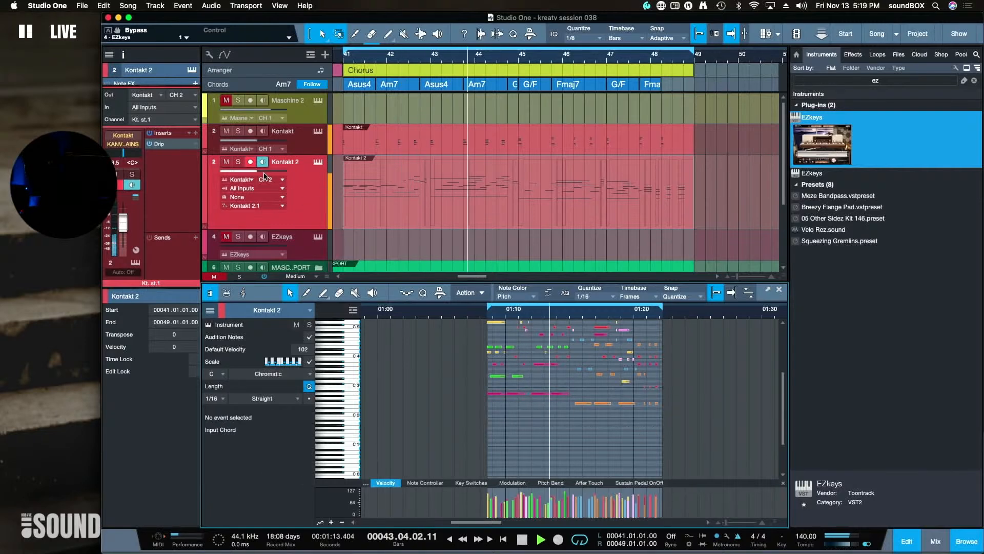
Show the mixer, rename the Kt. st.2 channel "piano", and lower its volume to -4.4 dB
key("F3")
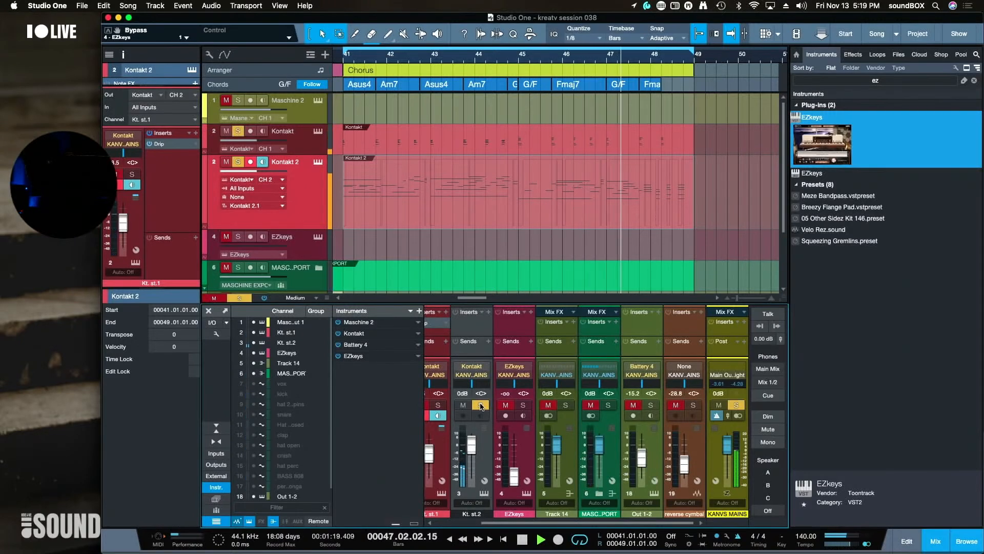
left_click(469, 514)
double_click(468, 514)
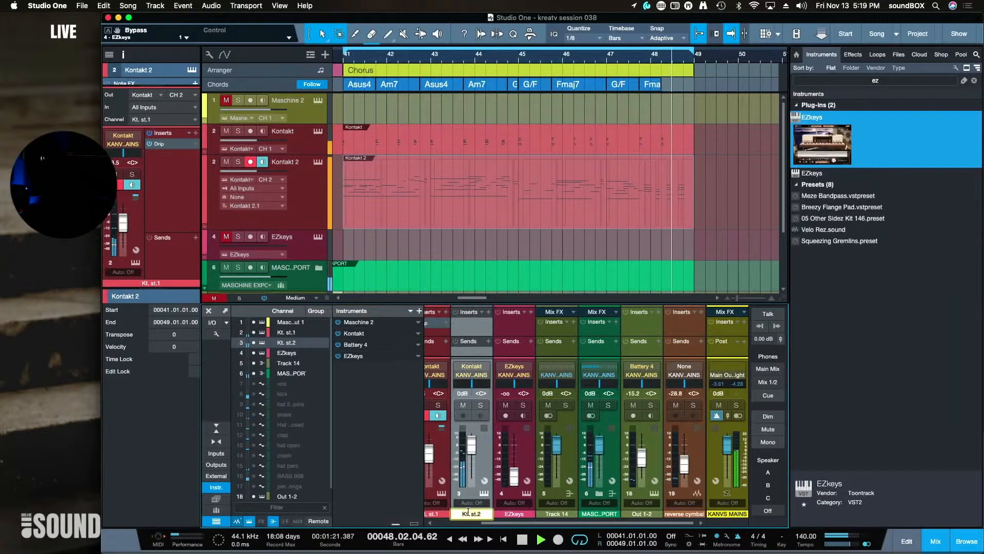
type("piano")
key("Return")
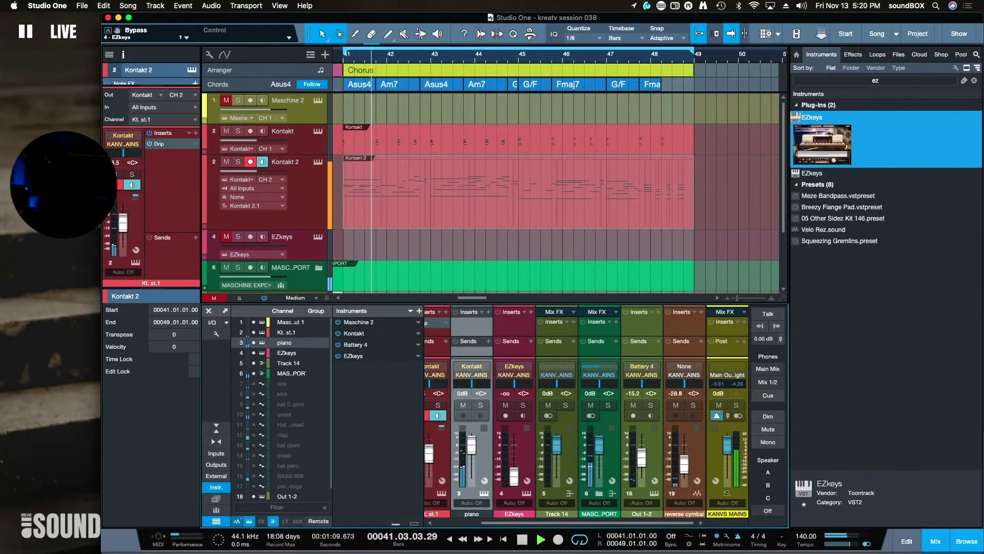
left_click_drag(471, 458, 473, 456)
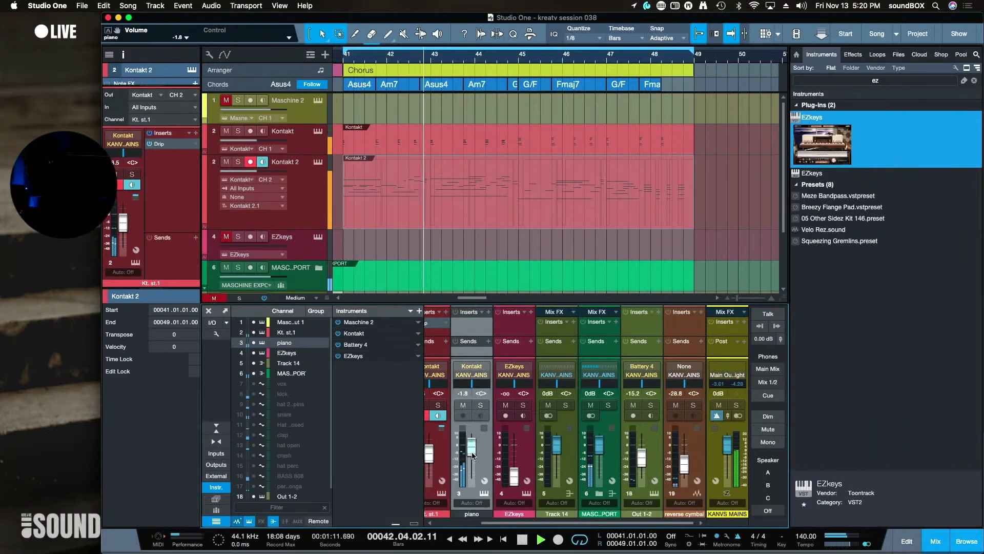
Find Pro EQ in the effects, insert it on the piano channel, and set its low cut to 197 Hz
left_click(895, 80)
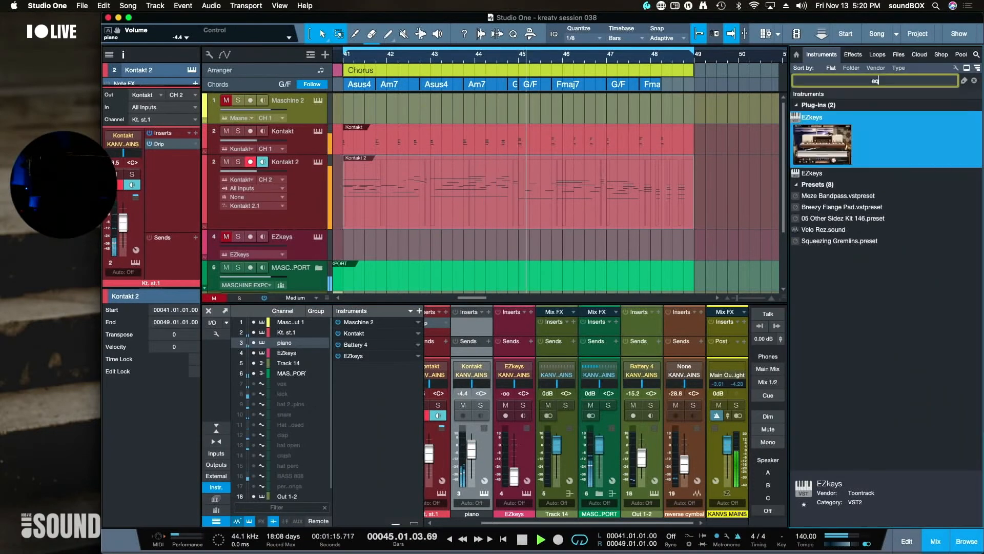
left_click(854, 54)
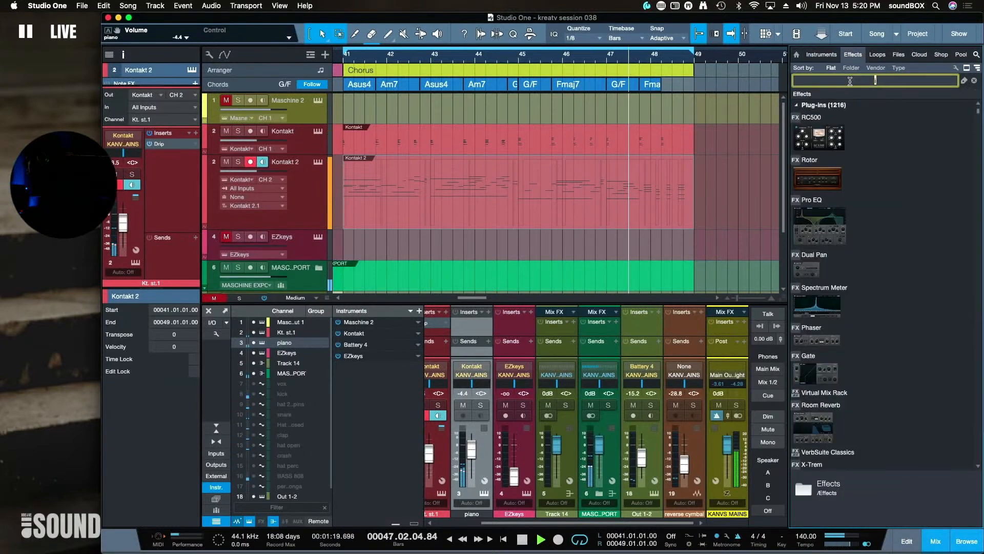
type("eq")
left_click_drag(815, 157, 468, 328)
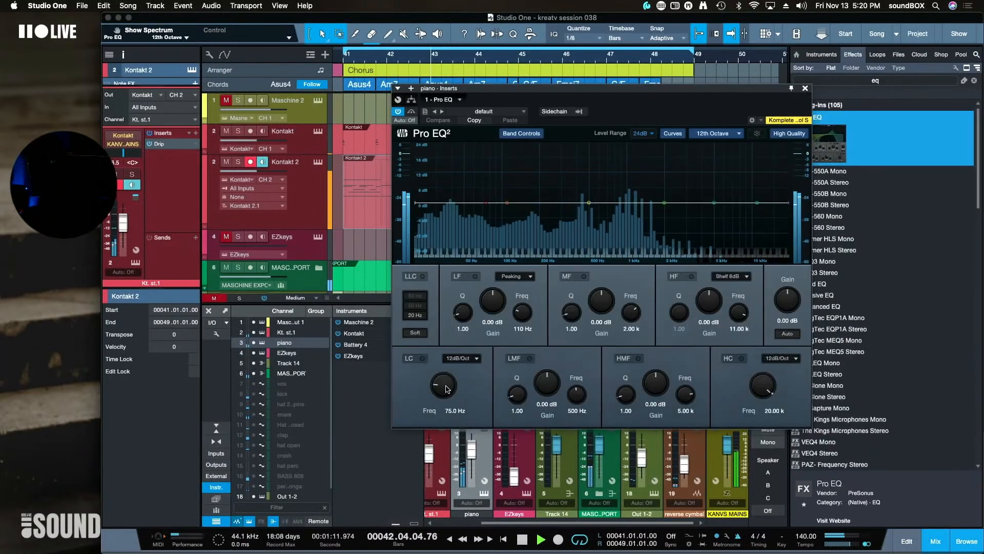
left_click_drag(447, 388, 437, 368)
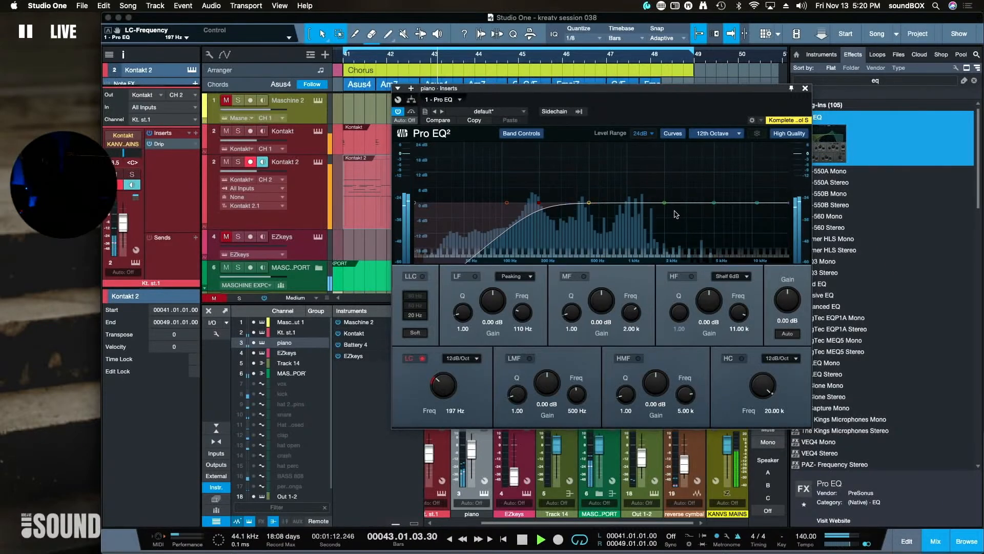
left_click(805, 88)
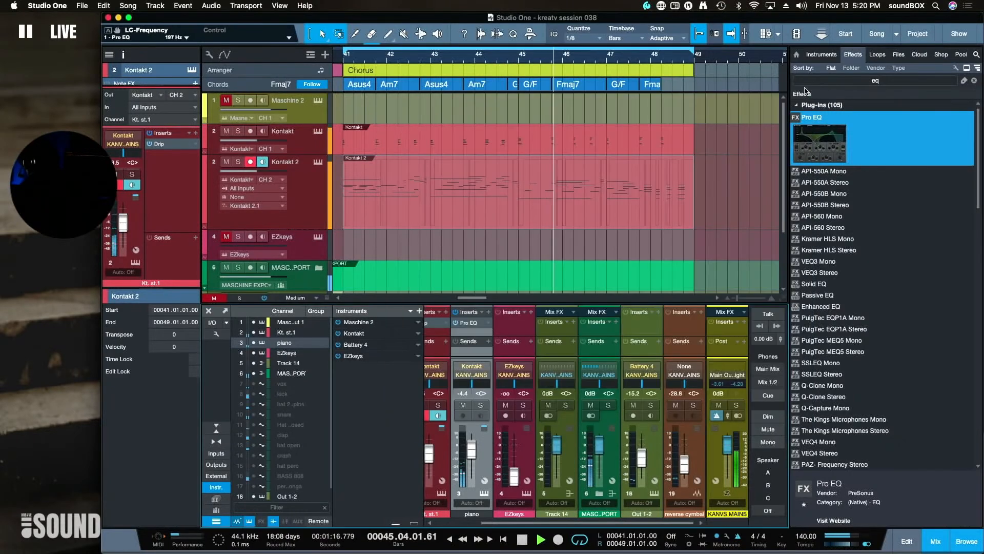
left_click(868, 80)
type("comp")
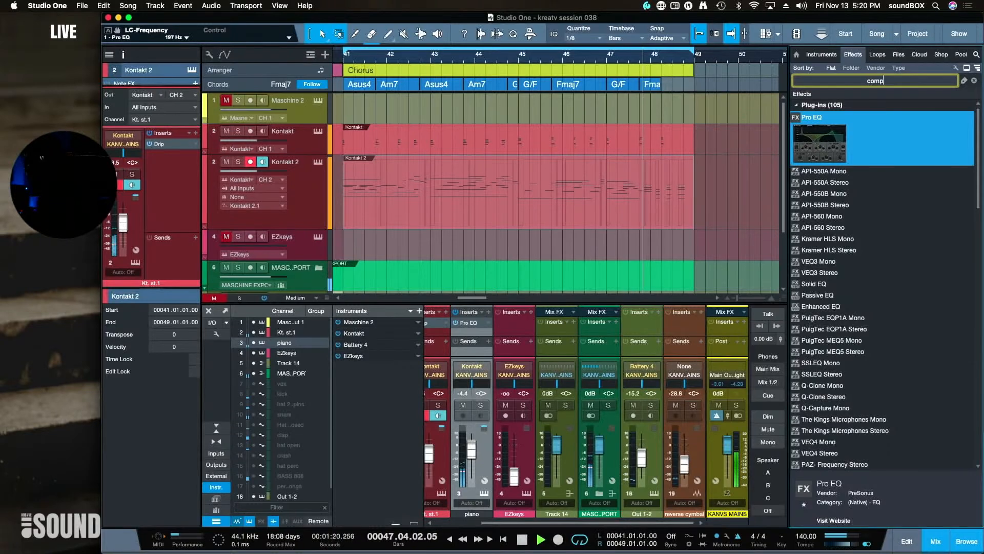
scroll(817, 274, "down", 15)
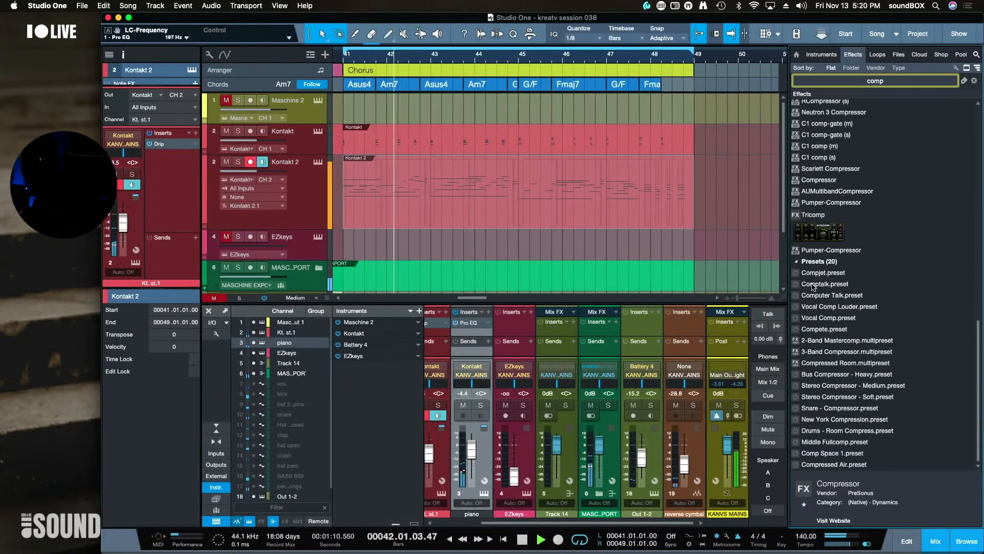
scroll(813, 287, "up", 8)
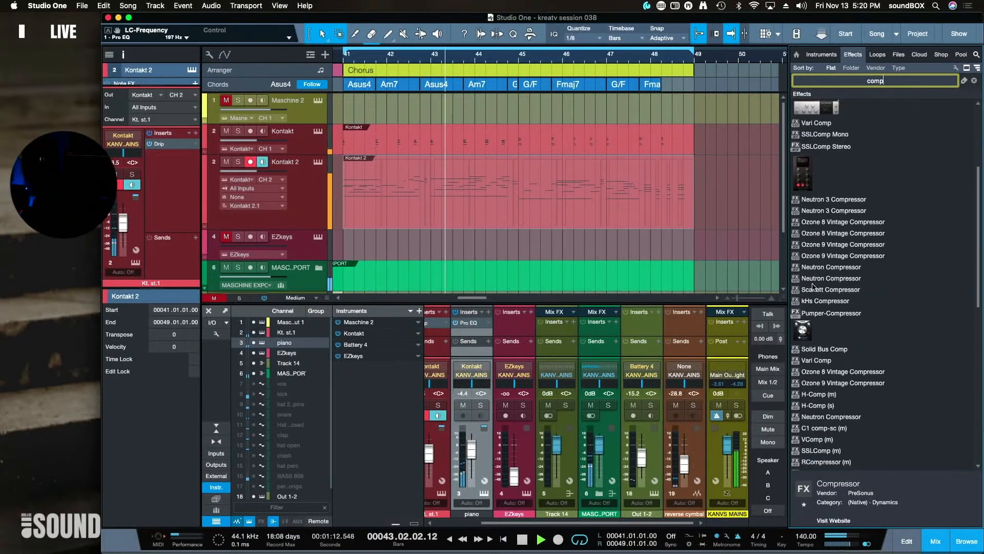
scroll(831, 288, "up", 6)
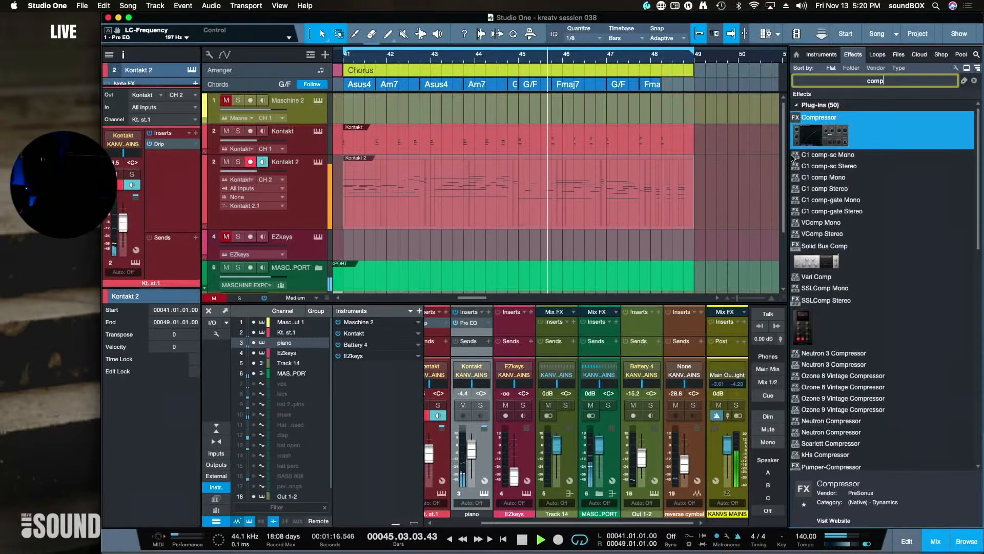
Insert MJUCjr on the piano channel with Compress at 30.2, and lower the channel's volume to -7.5 dB
double_click(886, 82)
type("jr")
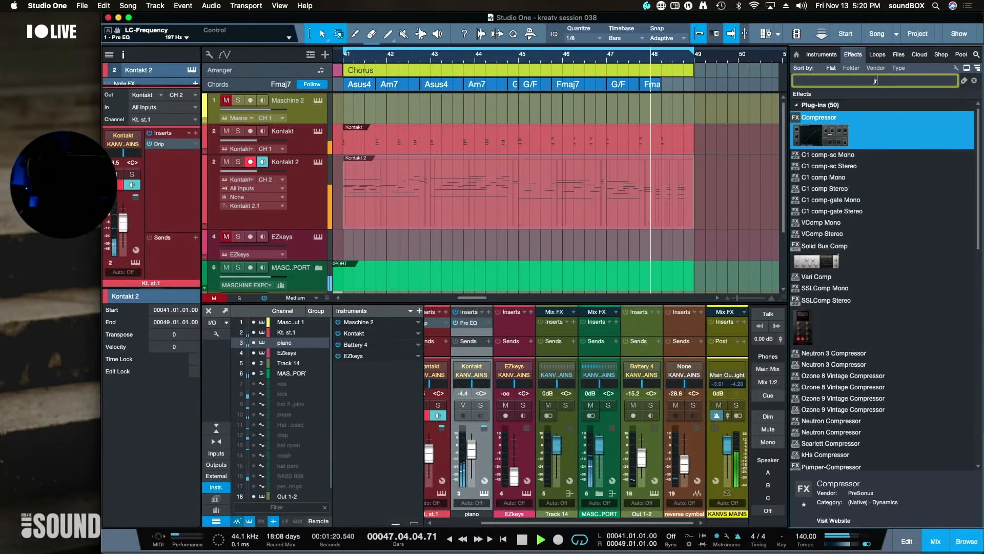
left_click_drag(826, 138, 470, 334)
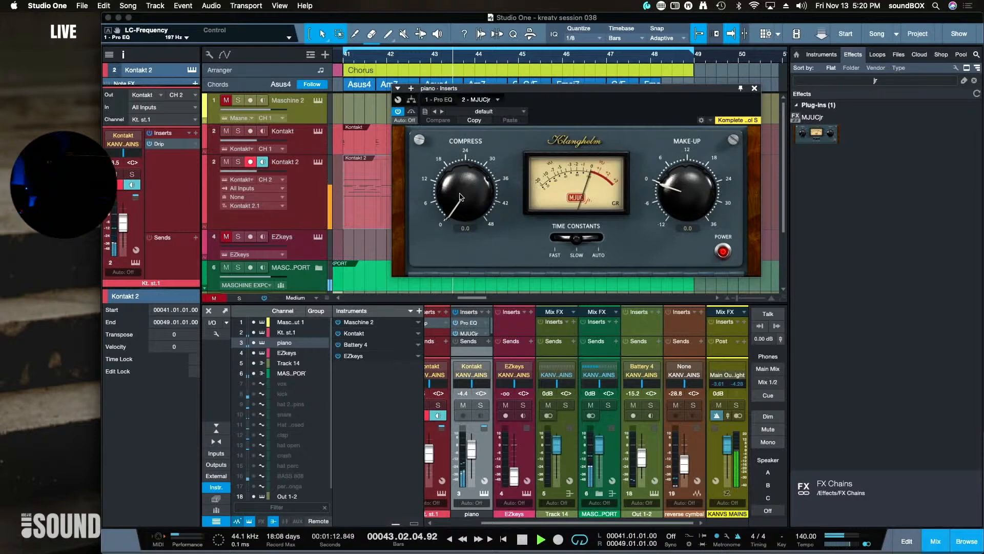
left_click_drag(458, 175, 456, 152)
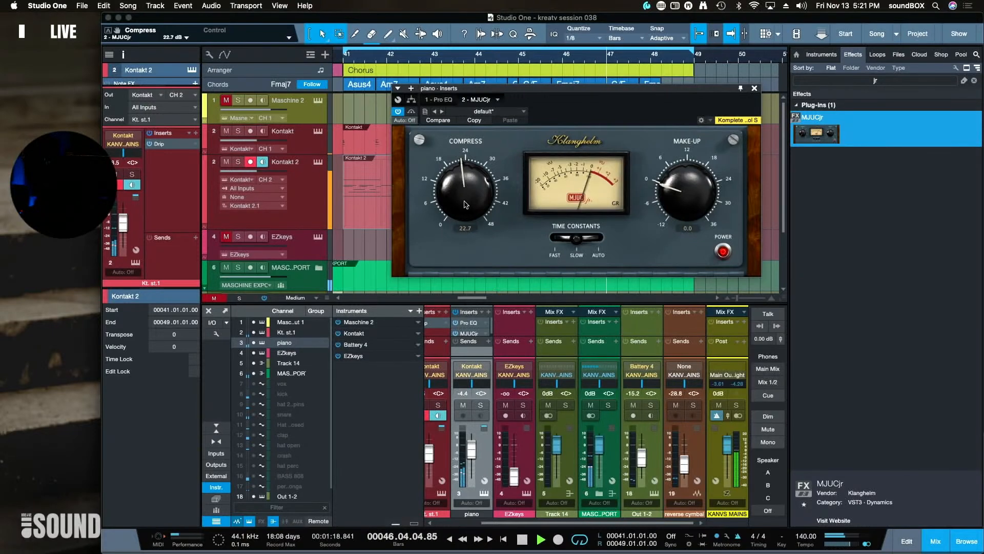
left_click_drag(462, 167, 461, 159)
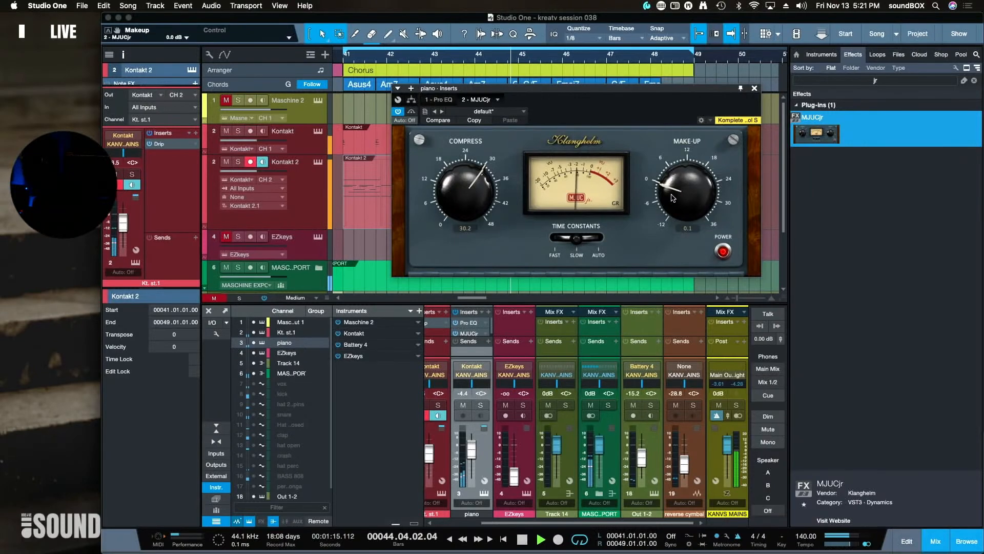
left_click_drag(473, 457, 471, 459)
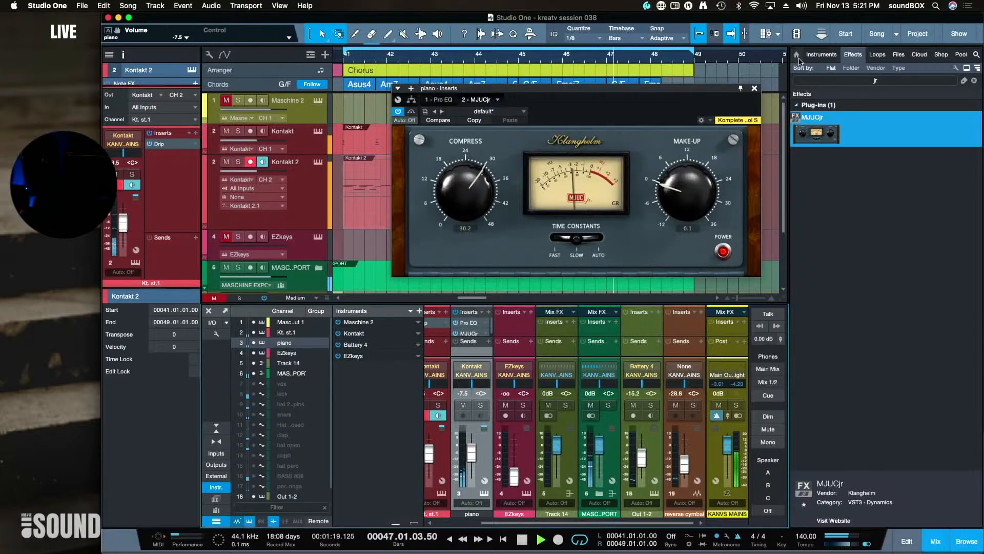
left_click(755, 88)
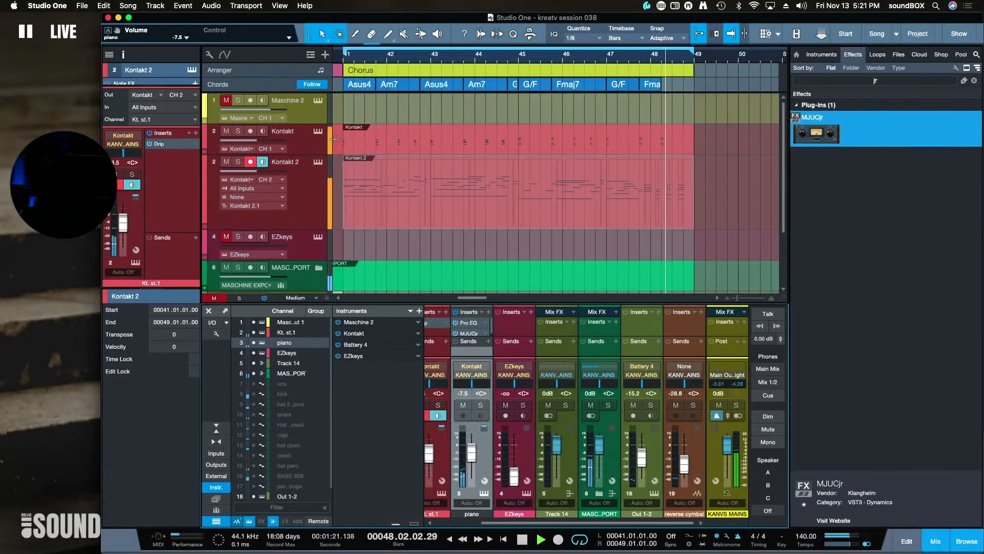
Play the song from the start and listen through the intro and verse with the whole arrangement in view
key("comma")
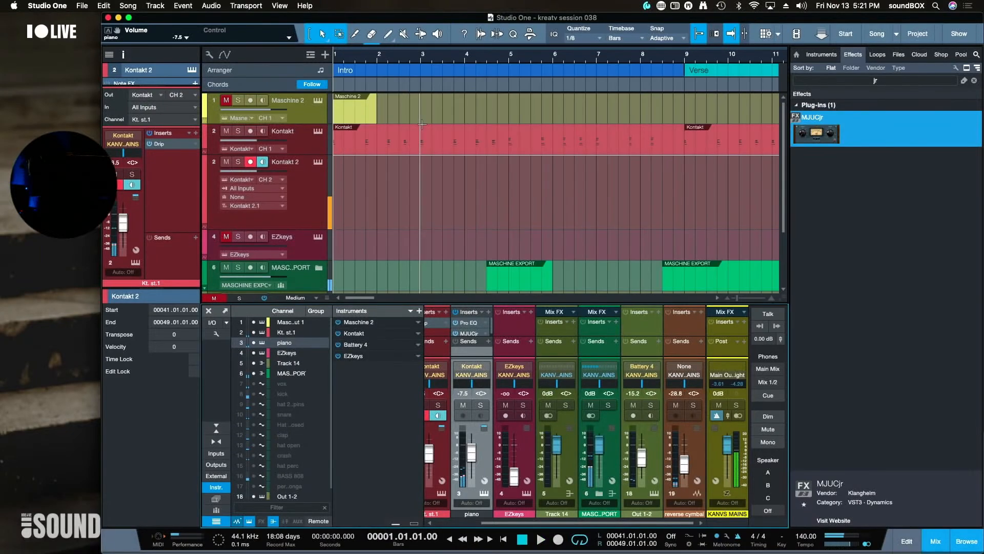
left_click(497, 211)
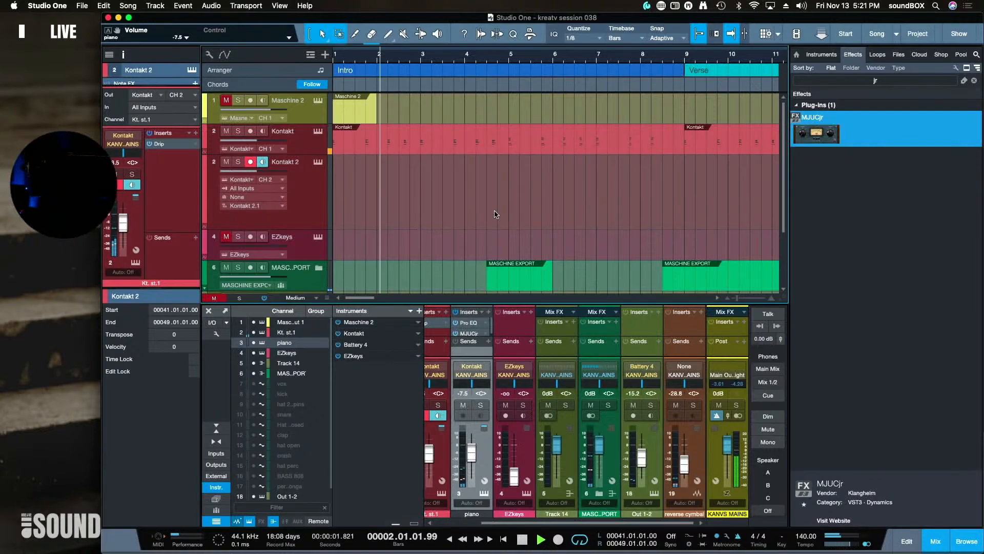
scroll(497, 209, "up", 2)
scroll(499, 207, "down", 4)
scroll(498, 208, "down", 4)
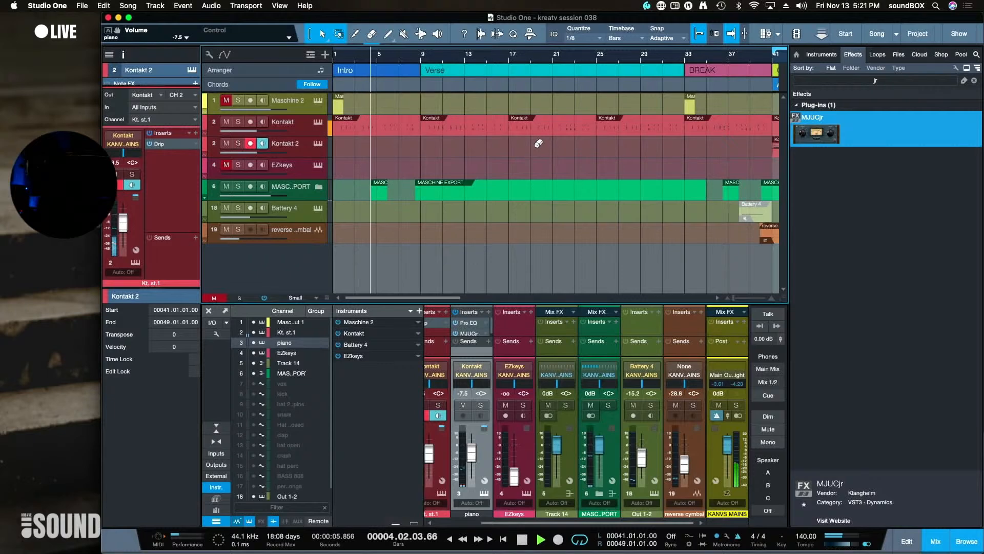
scroll(536, 144, "down", 2)
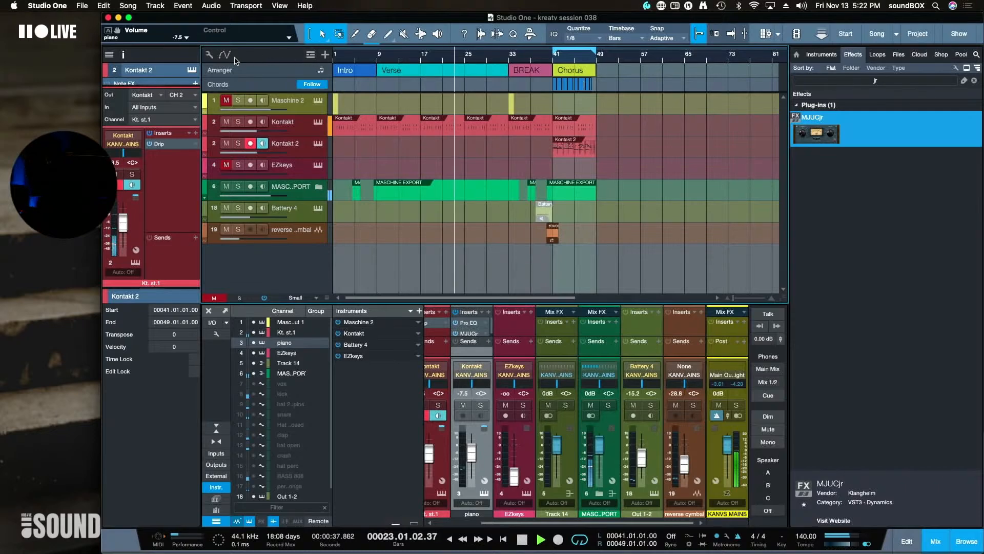
Show the Marker track, replay the verse from about bar 16, and add a marker at bar 17
left_click(310, 55)
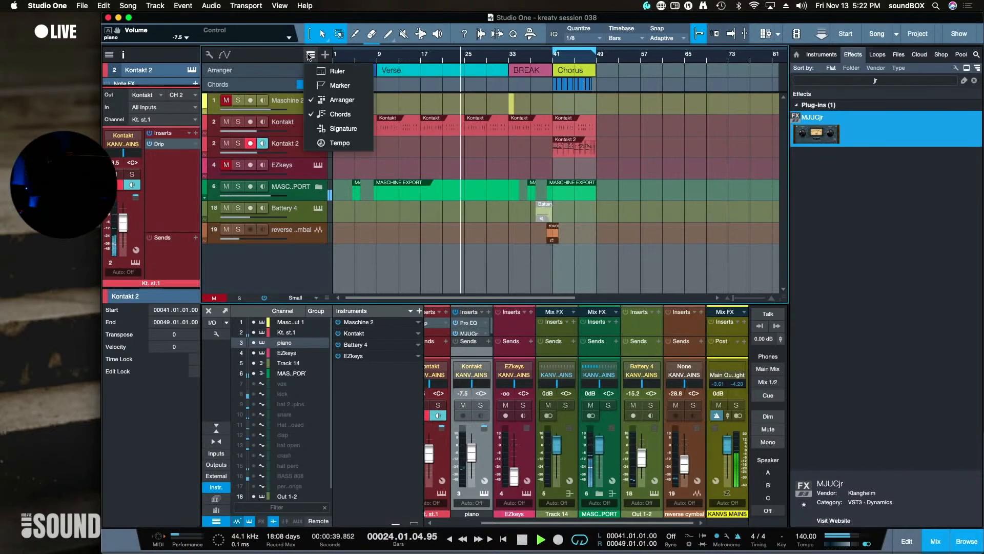
left_click(333, 85)
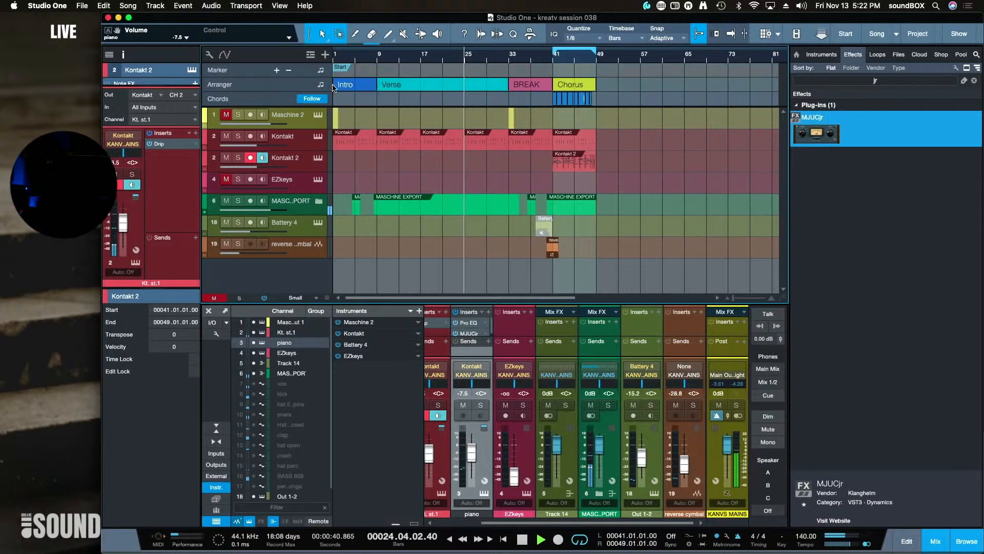
key("space")
left_click(418, 60)
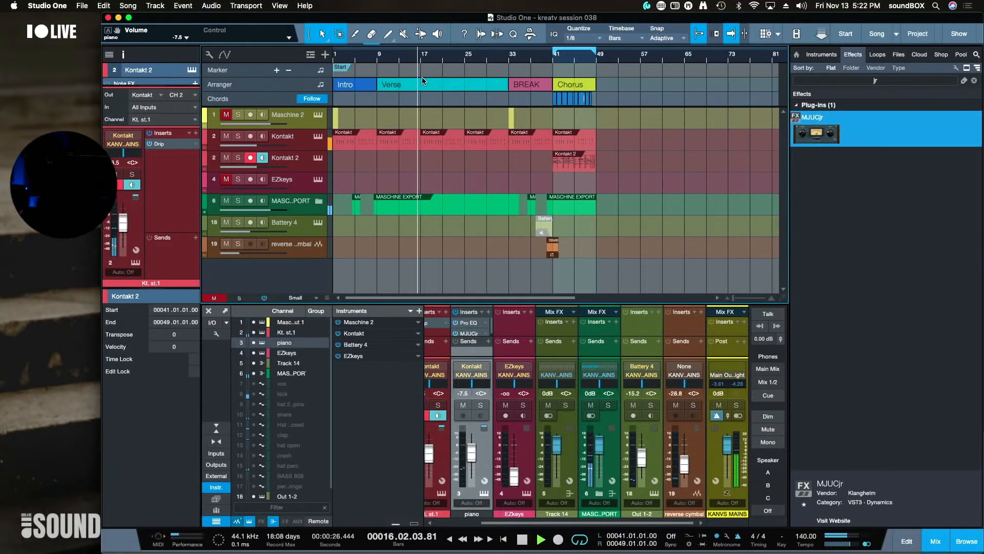
key("space")
left_click(422, 65)
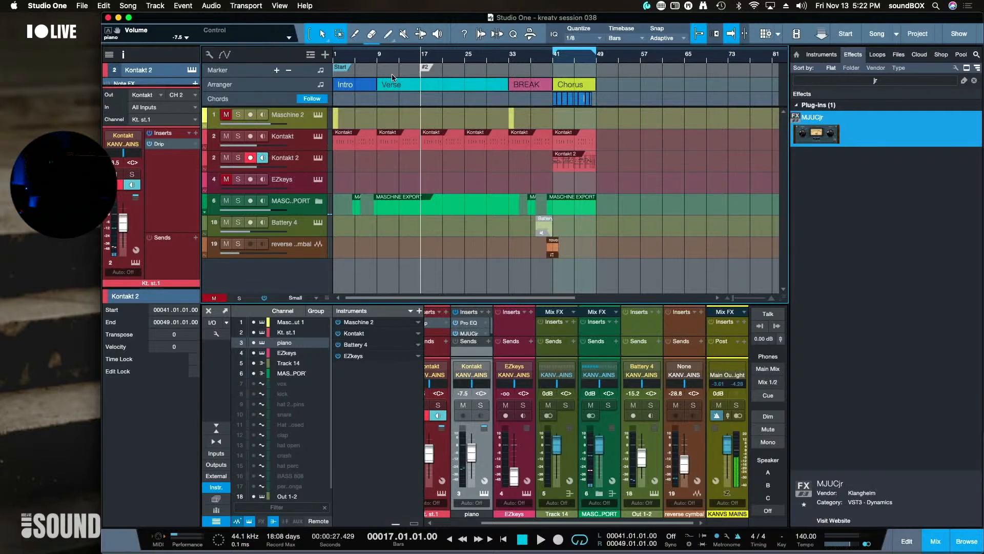
Name the bar 17 marker "bass in" and resume playback from there
right_click(426, 69)
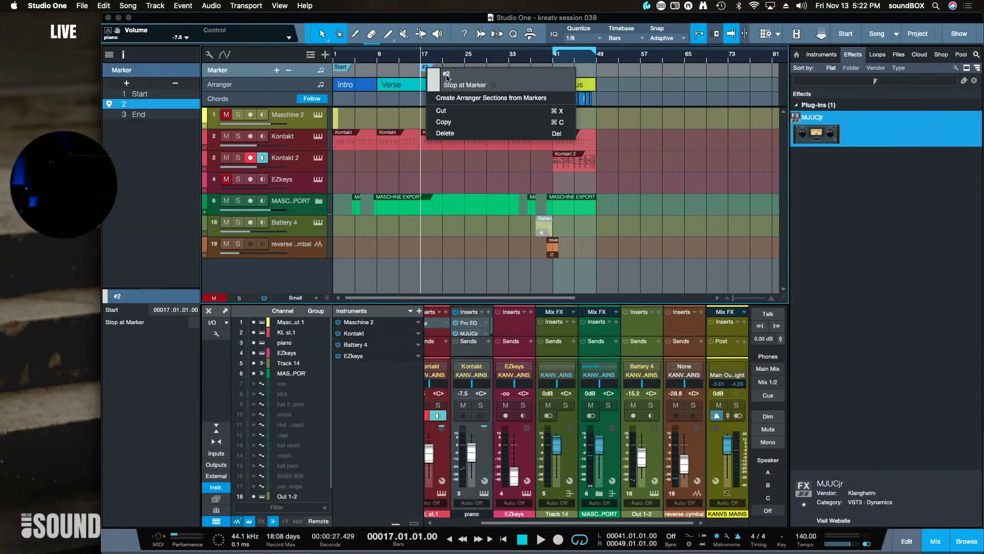
left_click(446, 75)
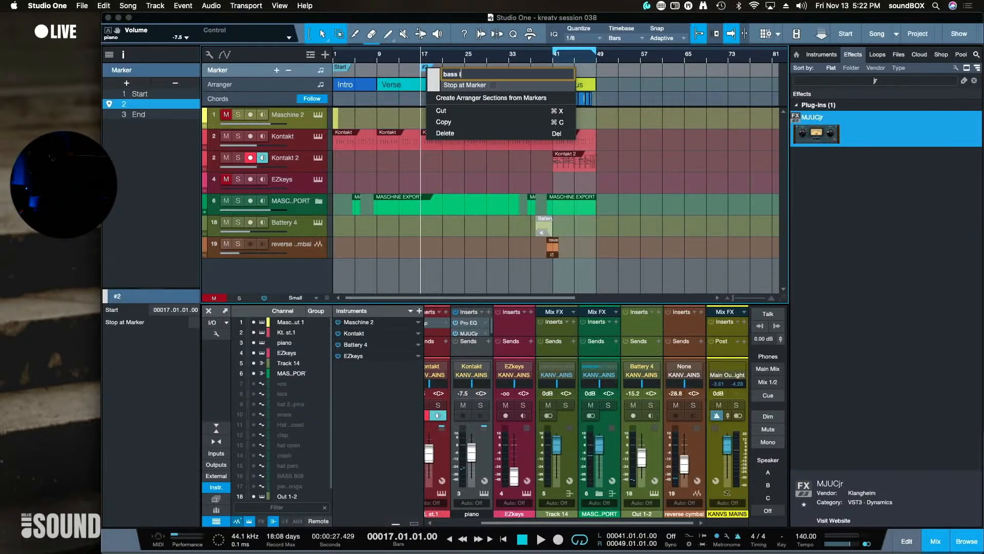
key("Return")
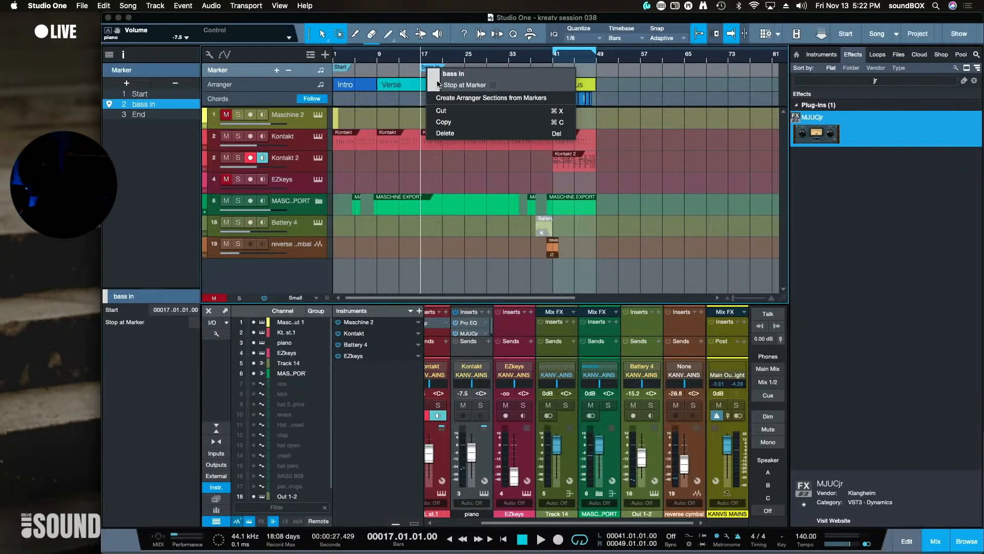
left_click(415, 73)
key("space")
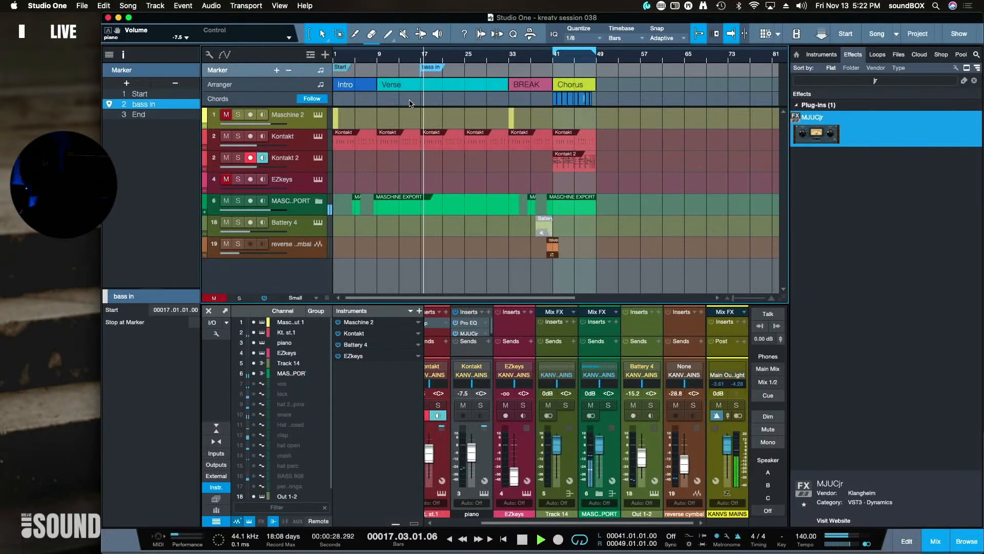
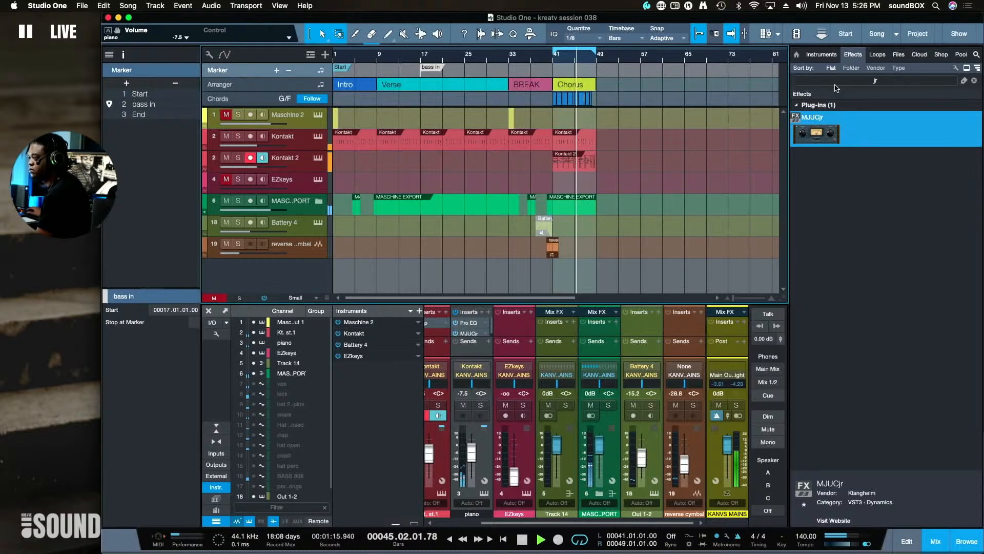
Search the instruments for "arcade" and add the Arcade plug-in to the arrangement on a new instrument track
left_click(820, 54)
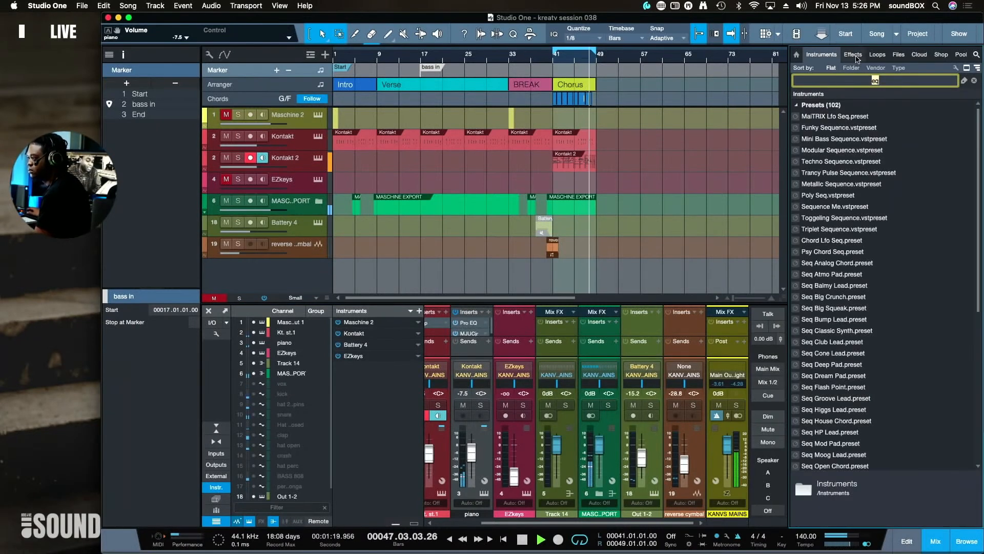
left_click(857, 58)
left_click(823, 56)
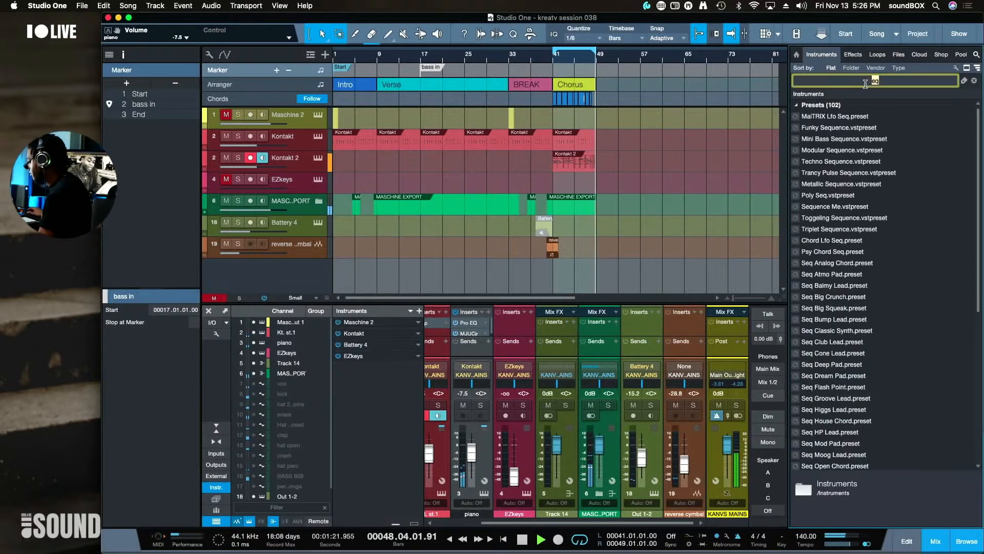
type("ar")
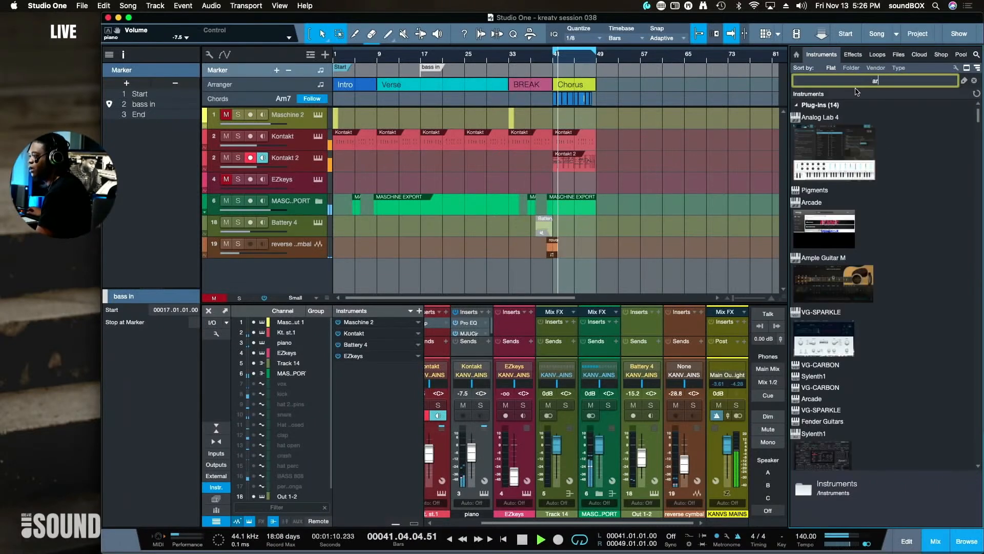
type("cade")
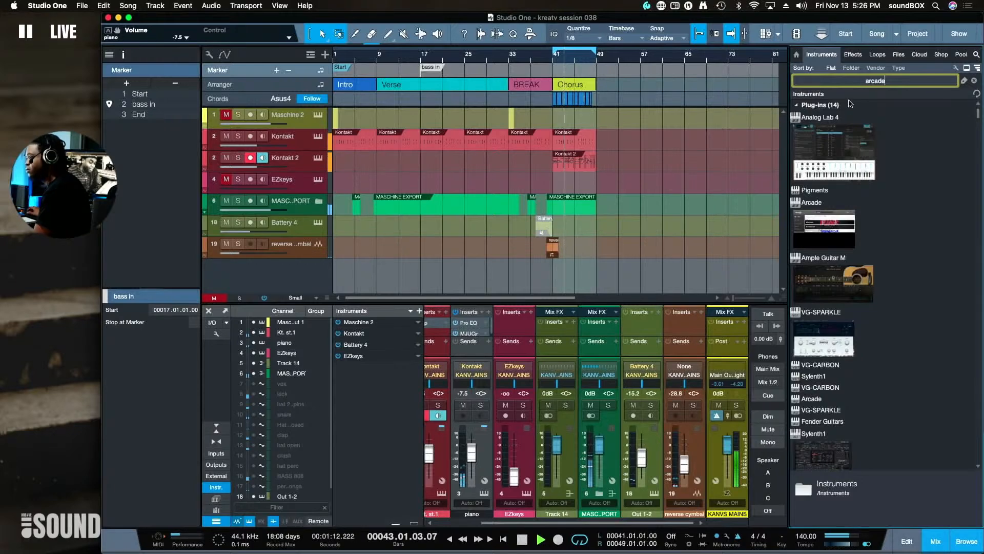
left_click_drag(827, 141, 651, 269)
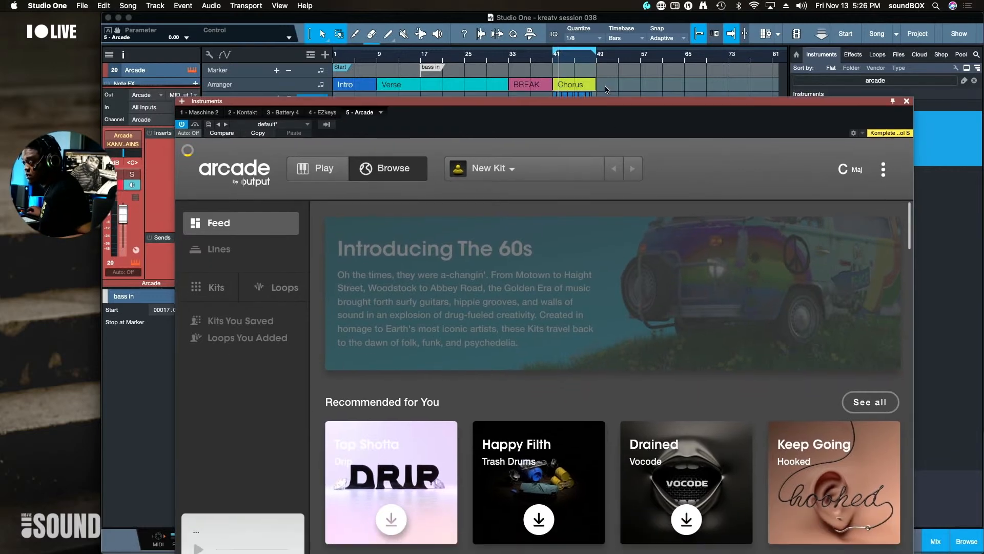
Look through the recommended and newest kits in Arcade's feed and preview the kit Love in the Sun
scroll(602, 275, "down", 5)
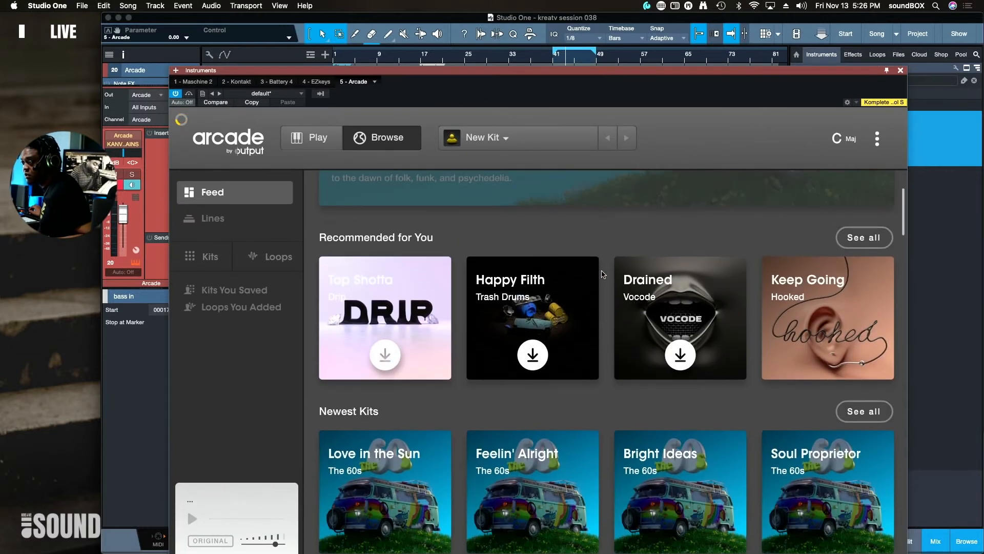
scroll(602, 275, "up", 4)
scroll(602, 275, "down", 5)
scroll(510, 262, "down", 4)
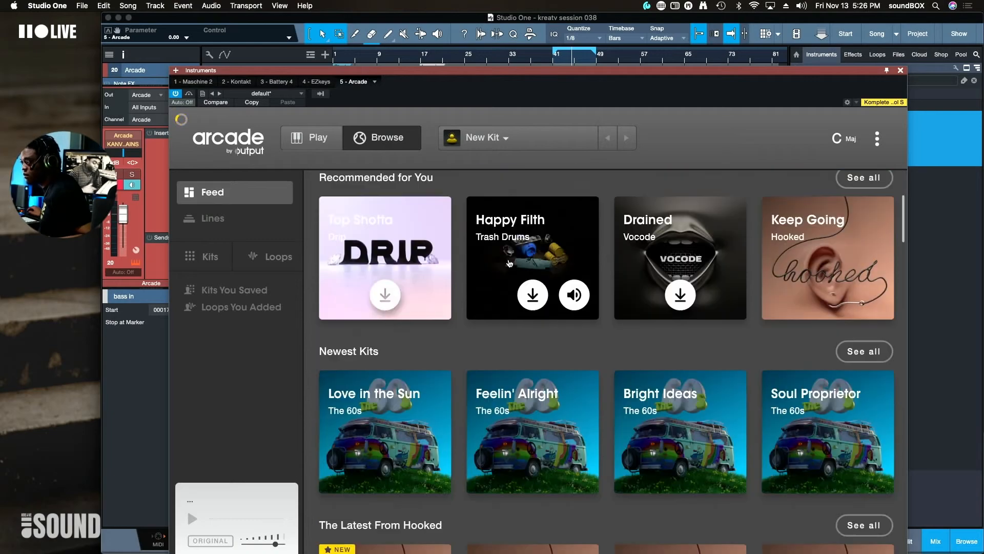
mouse_move(450, 317)
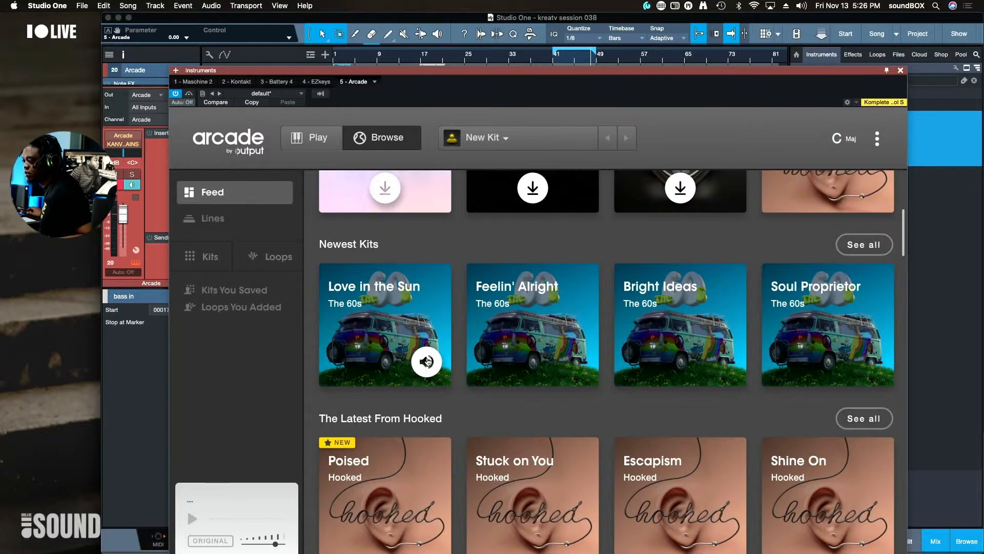
scroll(435, 369, "down", 2)
scroll(434, 367, "up", 1)
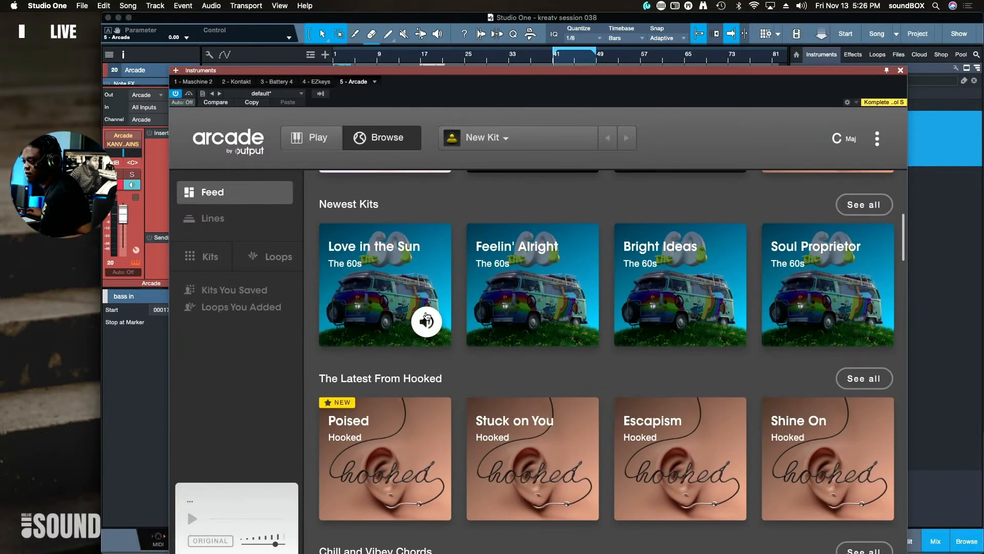
left_click(427, 323)
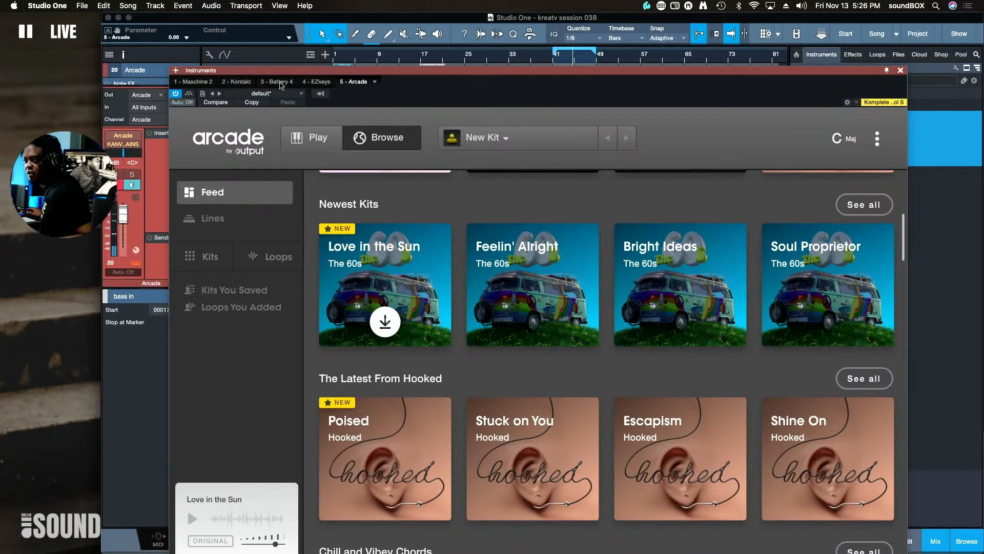
Lower the Arcade track's volume to -12.2 dB, moving the plug-in window aside and back for access
left_click_drag(274, 76, 536, 126)
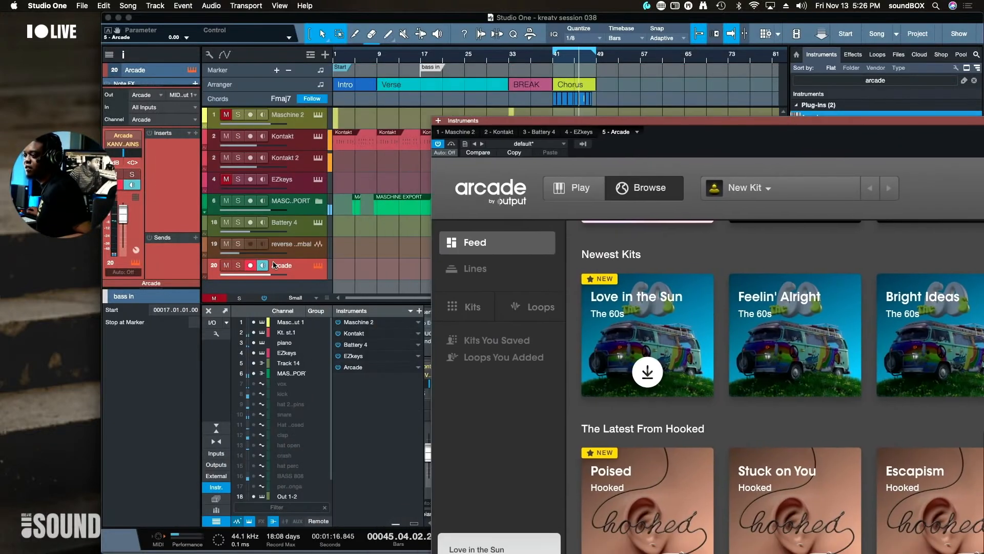
left_click_drag(270, 276, 254, 276)
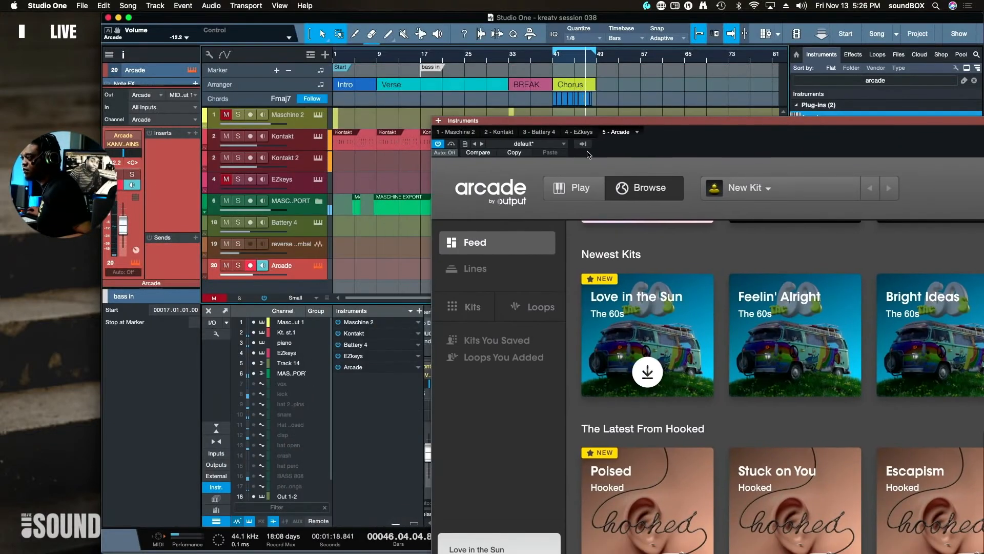
left_click_drag(621, 125, 424, 50)
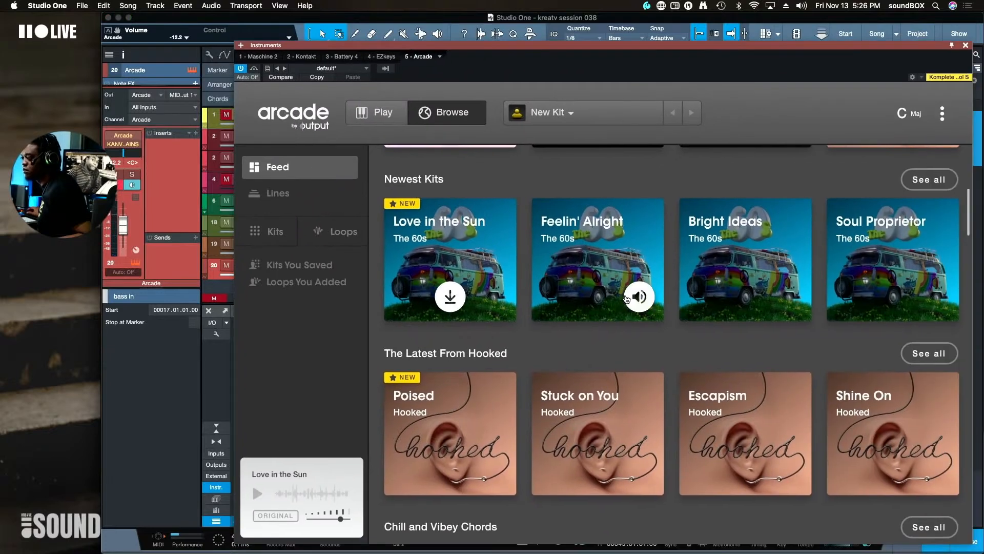
Preview The 60s kits Feelin' Alright, Bright Ideas and Soul Proprietor one after another
left_click(640, 297)
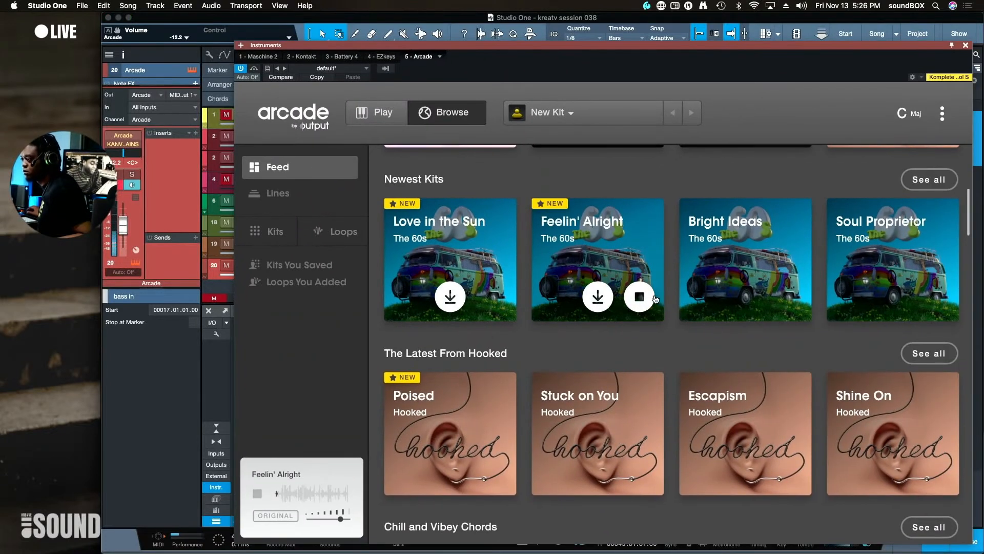
left_click(788, 297)
mouse_move(846, 286)
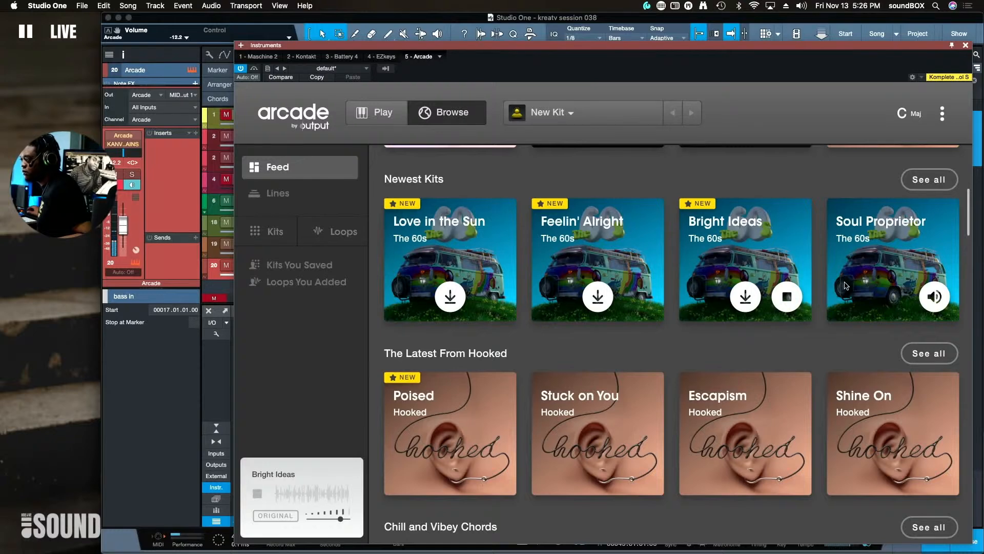
left_click(935, 297)
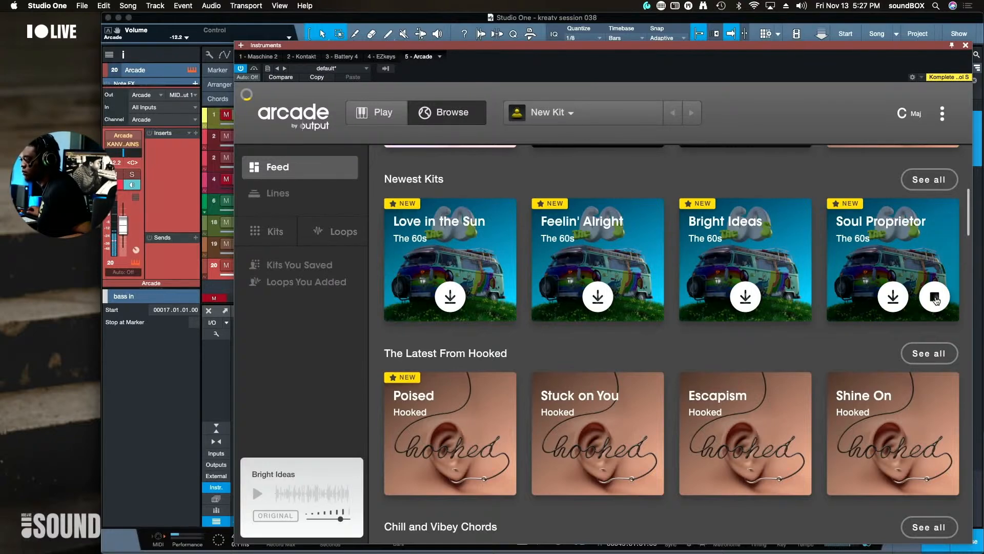
Preview the Poised kit from the Hooked line and load it into Arcade
scroll(717, 333, "down", 3)
mouse_move(493, 353)
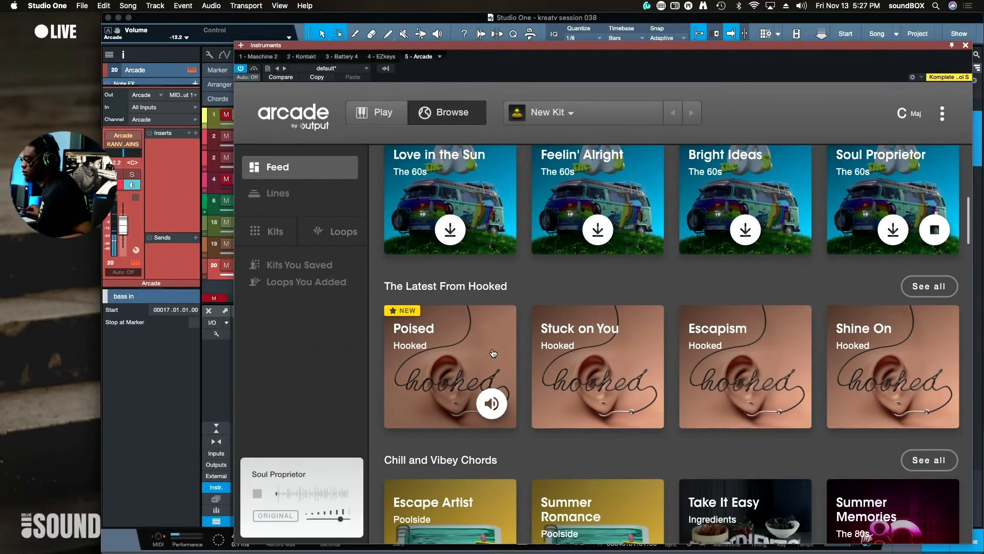
left_click(494, 404)
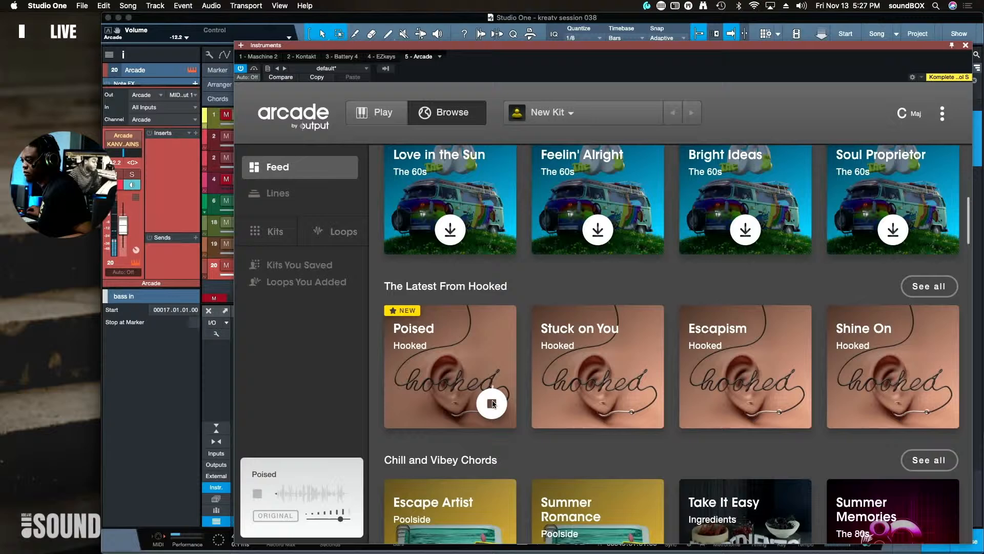
left_click(476, 347)
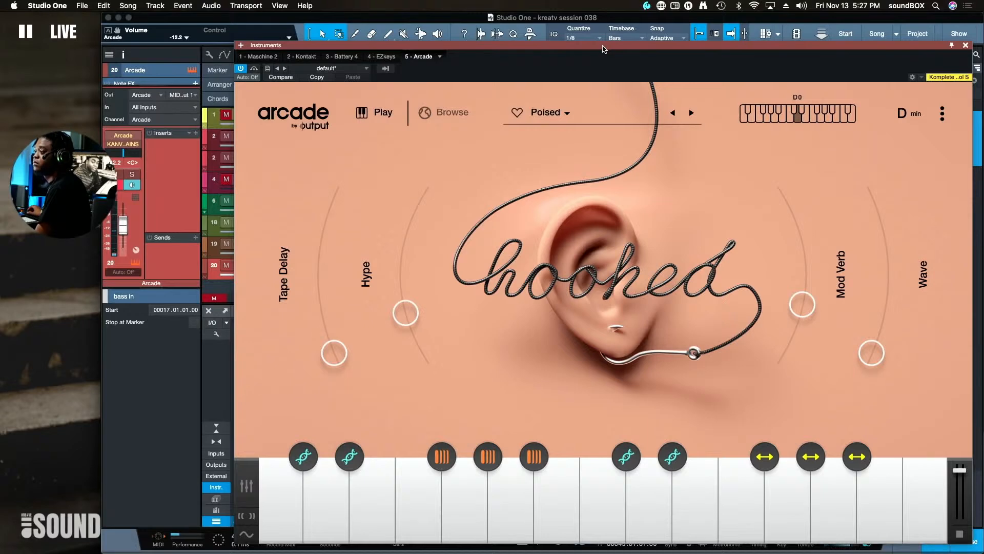
Move the Instruments window up and left on the screen, and check Arcade's speed, legato and input quantize settings
left_click_drag(605, 45, 565, 16)
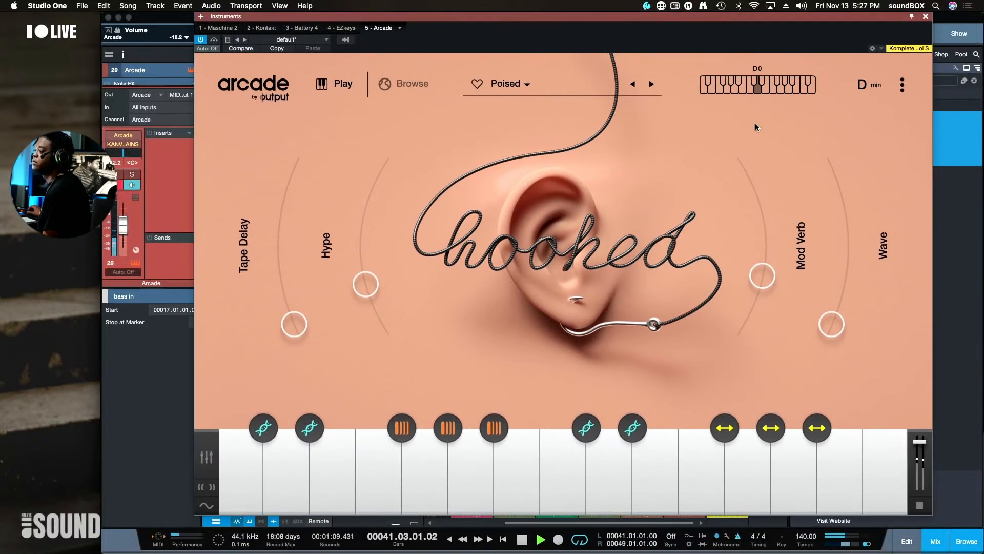
left_click(903, 86)
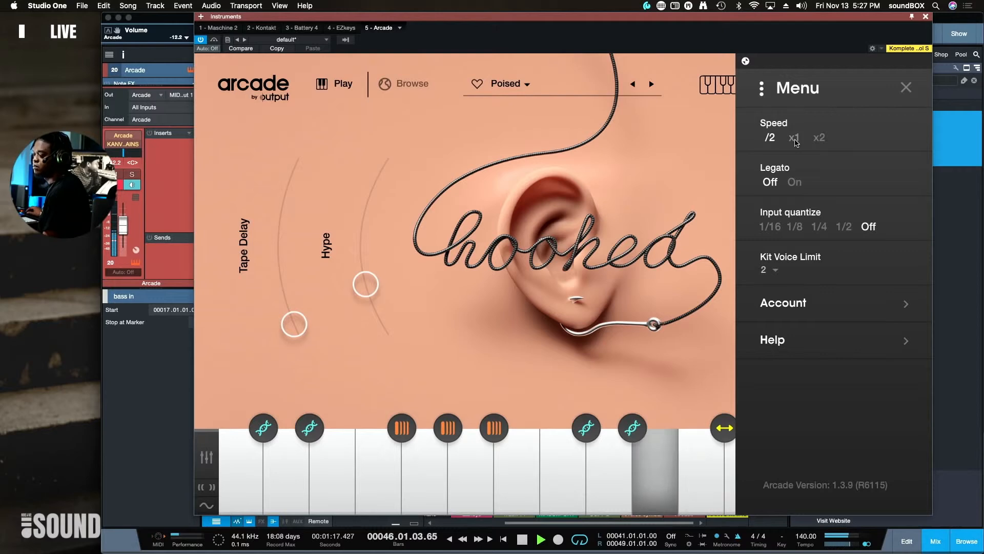
left_click(907, 88)
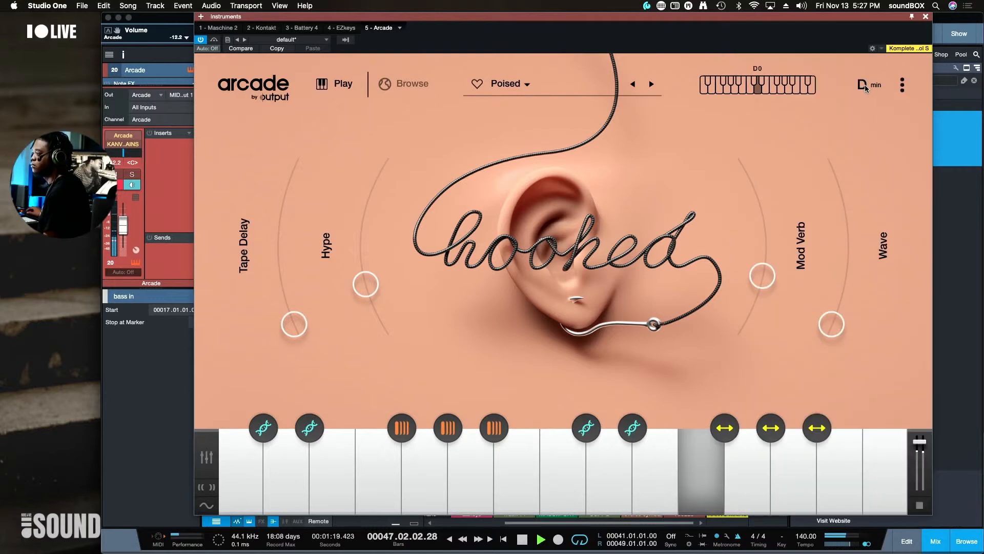
Audition Arcade's session keys downward from C# minor, ending on A minor, and raise the Hype macro to about 0.48
left_click(872, 85)
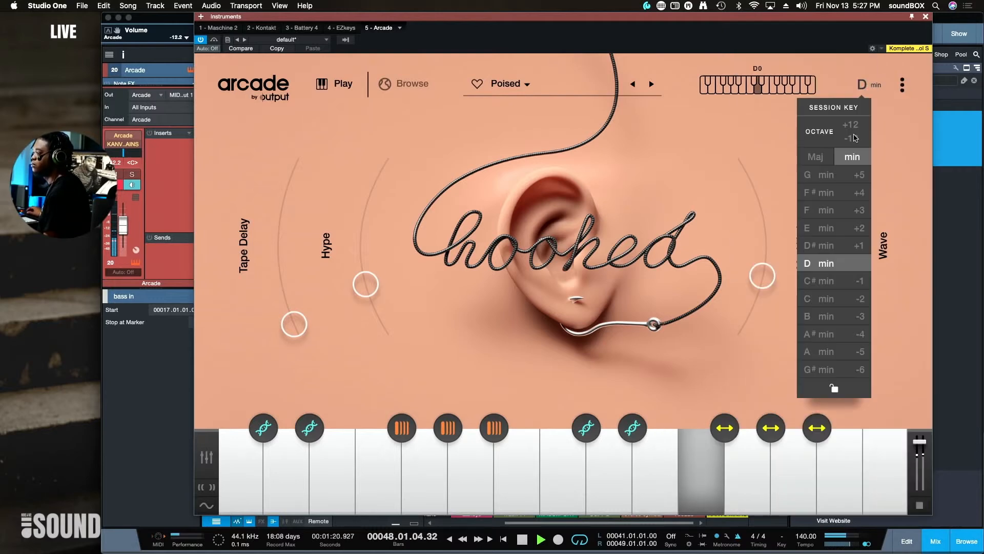
left_click(832, 285)
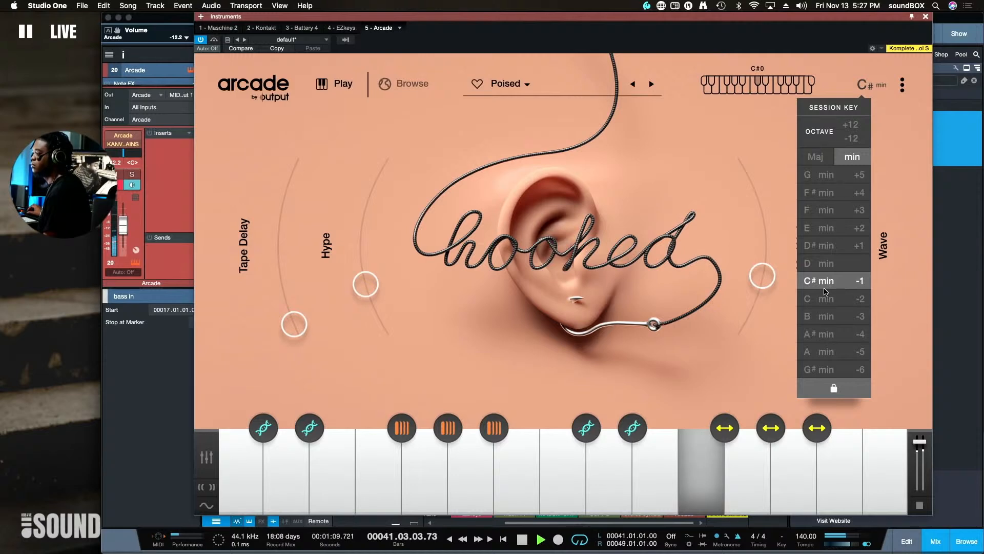
left_click(826, 300)
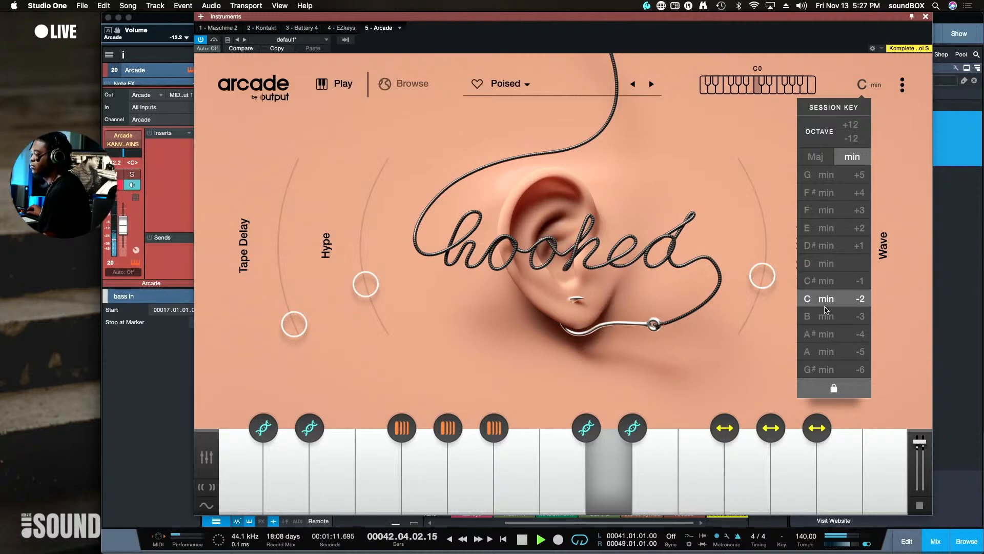
left_click(826, 317)
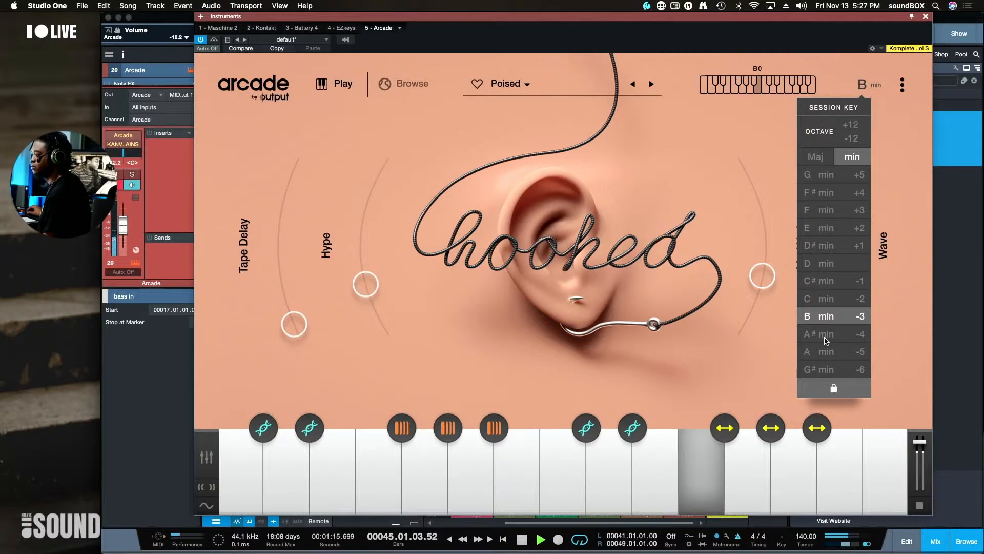
left_click(829, 335)
left_click(831, 354)
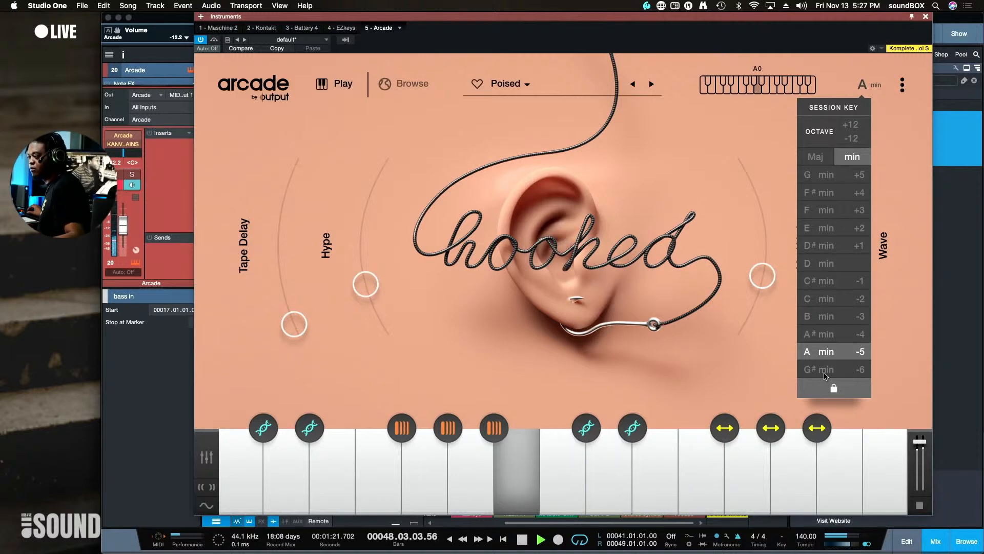
left_click_drag(376, 297, 361, 257)
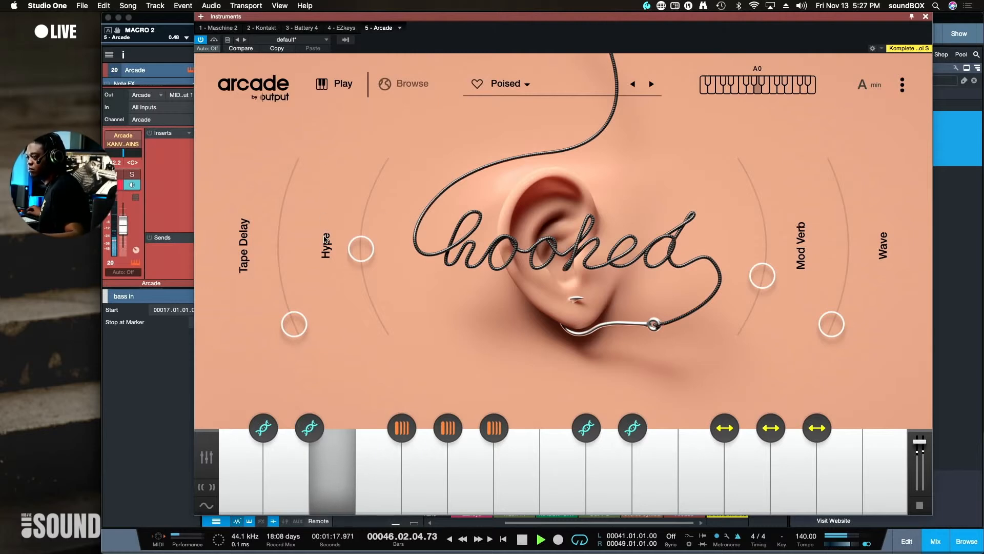
Browse Arcade's feed and preview the Stuck on You kit under The Latest From Hooked
left_click(395, 82)
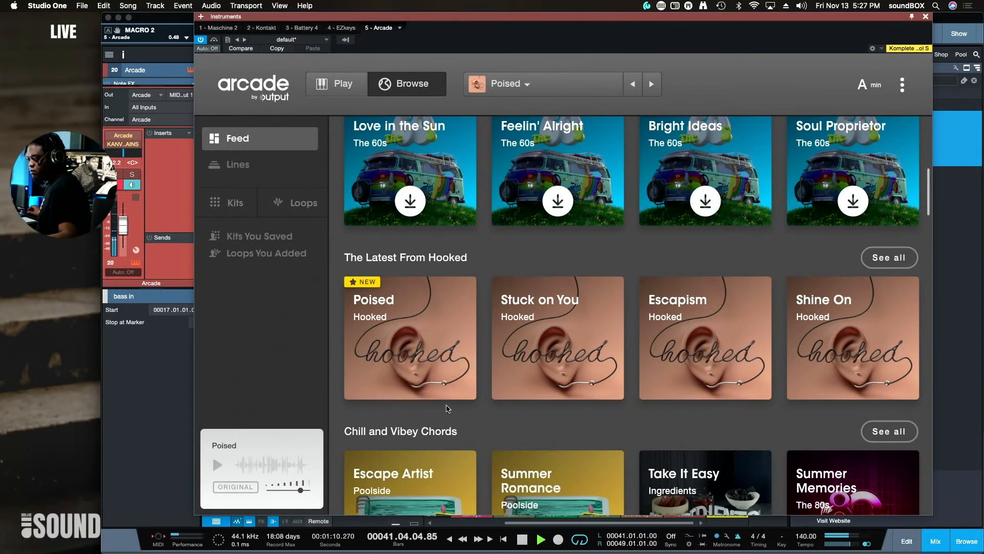
mouse_move(598, 378)
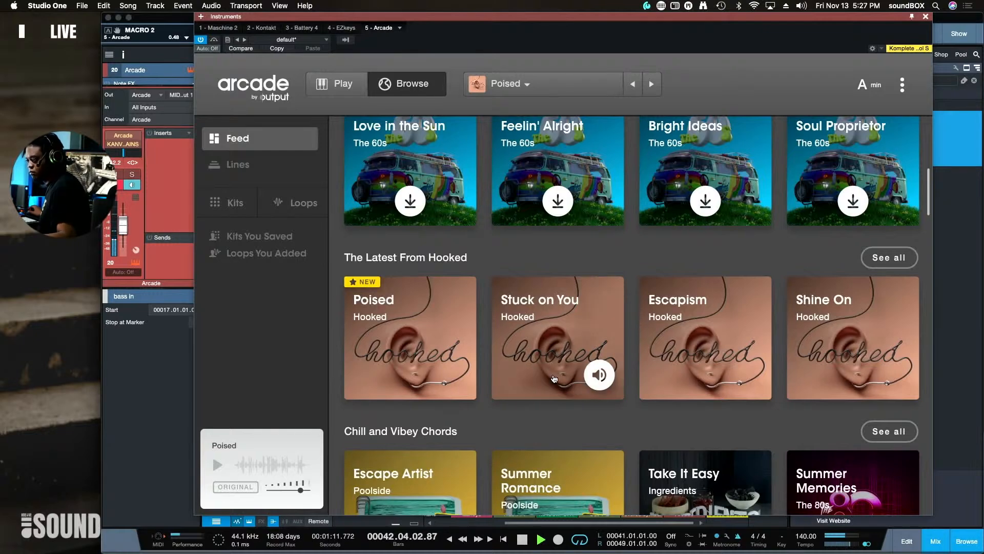
left_click(599, 377)
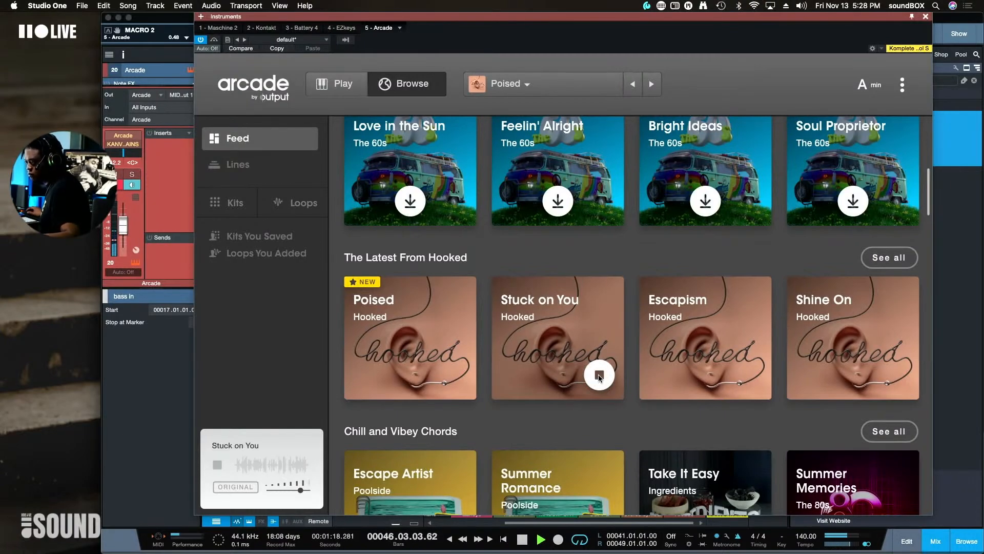
Look through the kit categories in the feed and examine the full list of Dreamy EDM Vibes kits
scroll(623, 384, "down", 3)
scroll(624, 384, "down", 3)
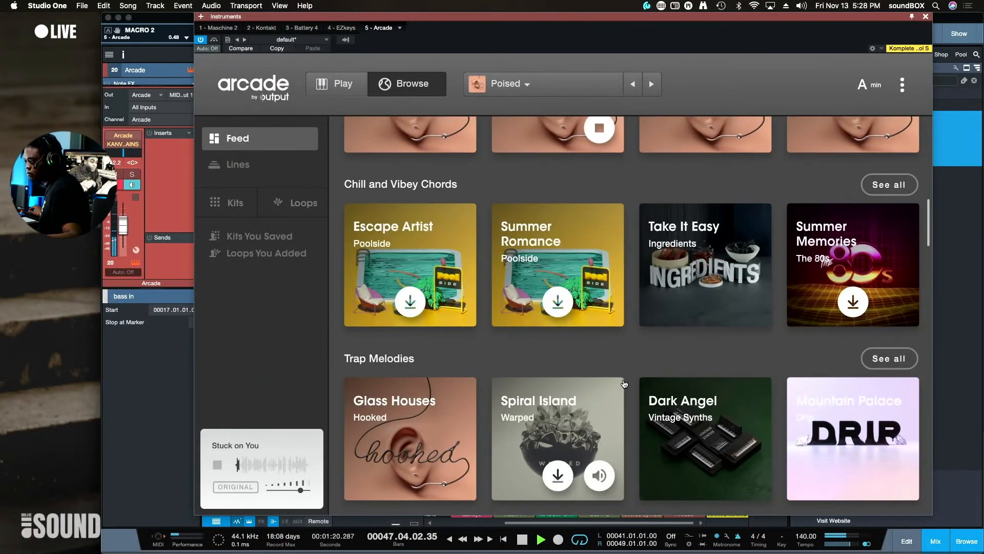
scroll(625, 383, "down", 3)
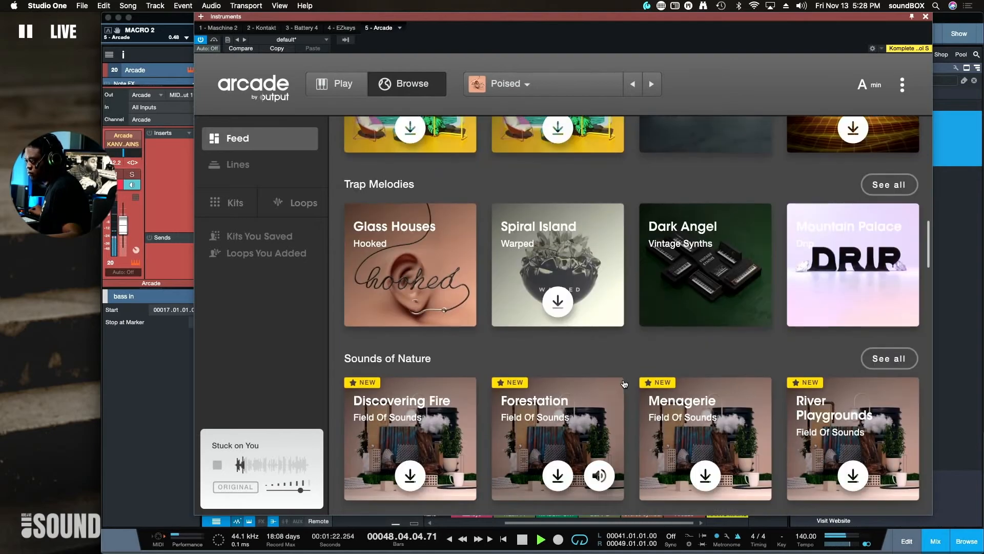
scroll(636, 387, "down", 10)
scroll(653, 391, "down", 7)
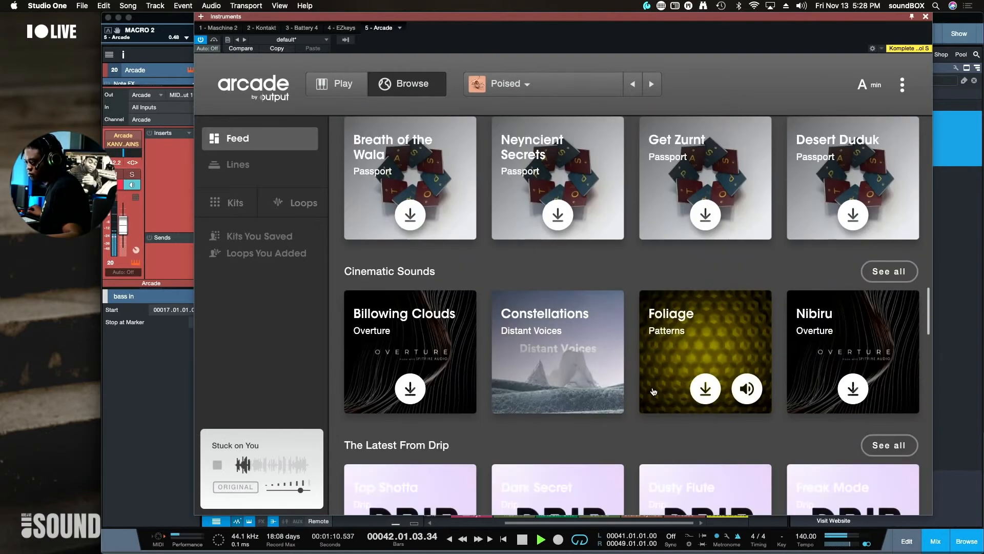
scroll(655, 391, "down", 10)
scroll(654, 390, "down", 3)
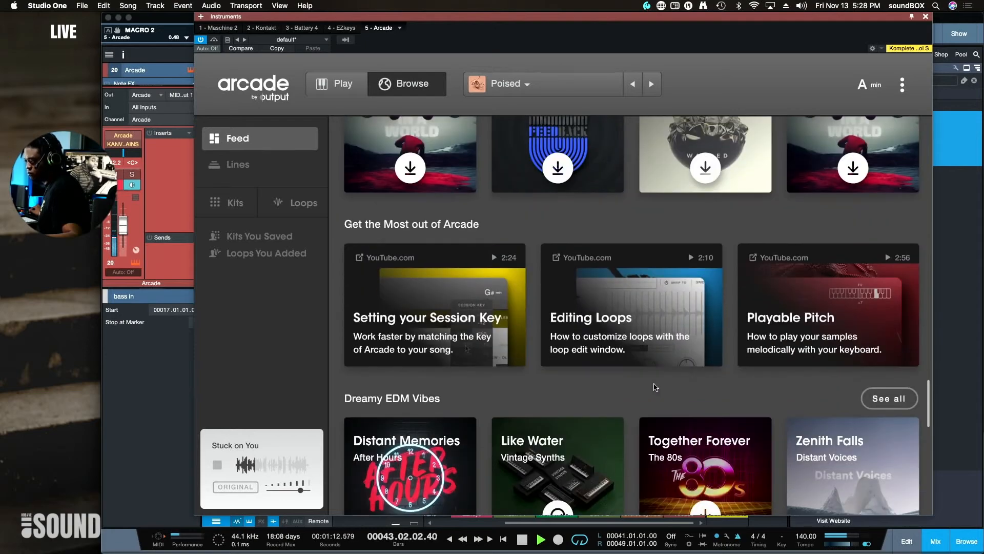
scroll(666, 382, "down", 3)
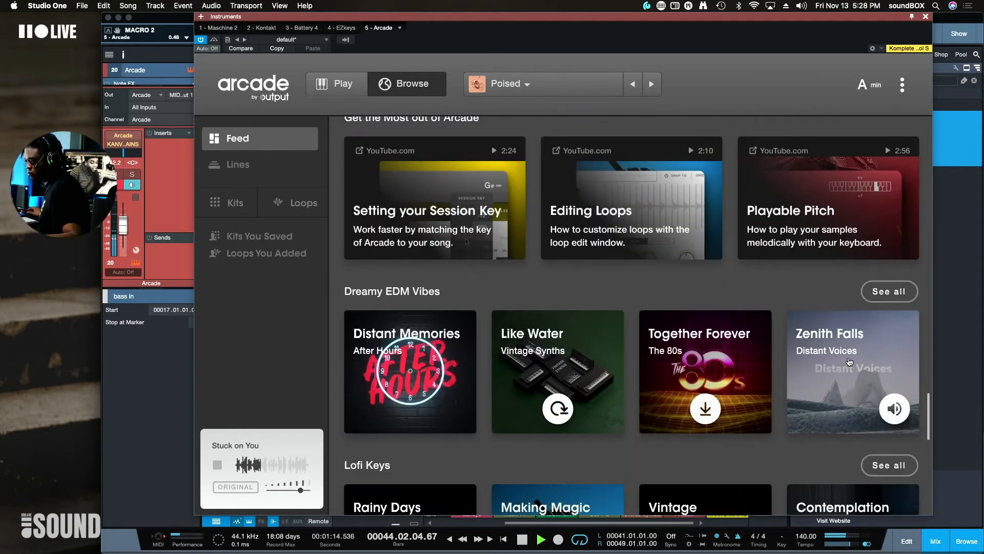
left_click(880, 296)
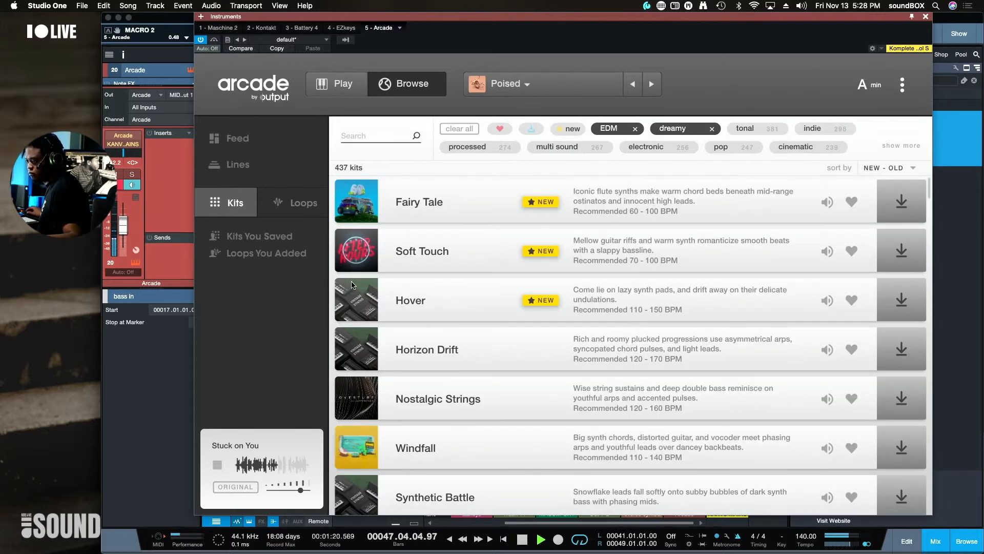
scroll(423, 304, "down", 10)
scroll(424, 304, "up", 10)
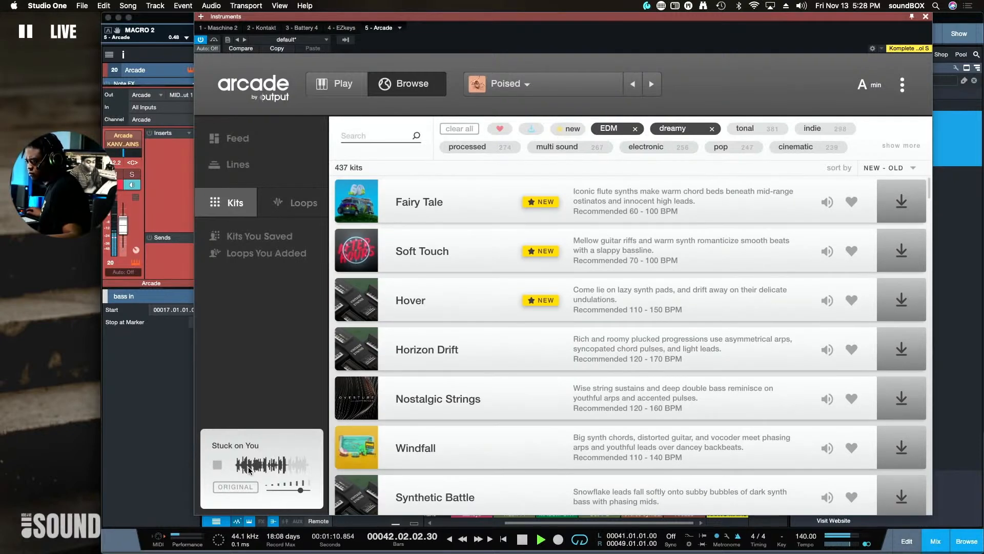
Return to the feed and preview the Glass Houses kit under Trap Melodies
left_click(352, 87)
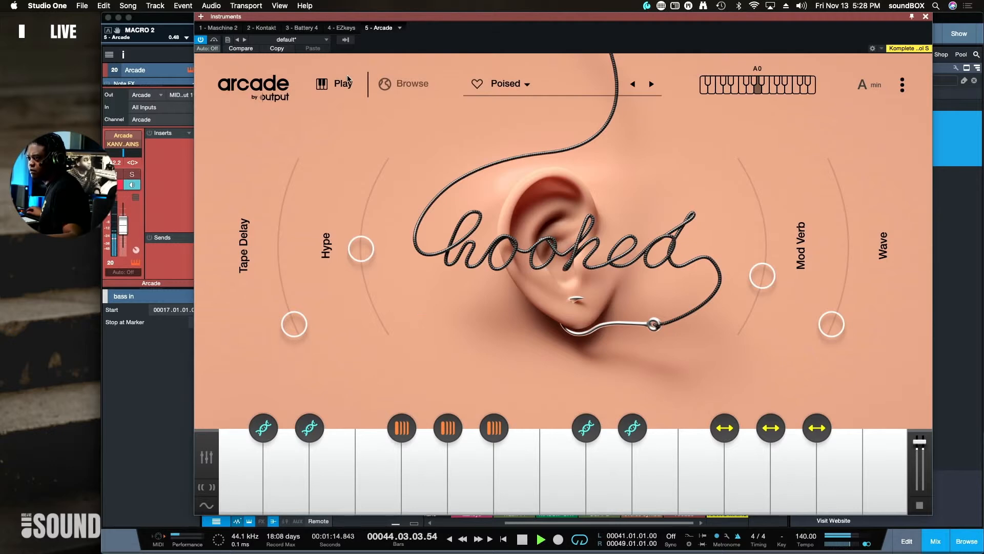
left_click(416, 83)
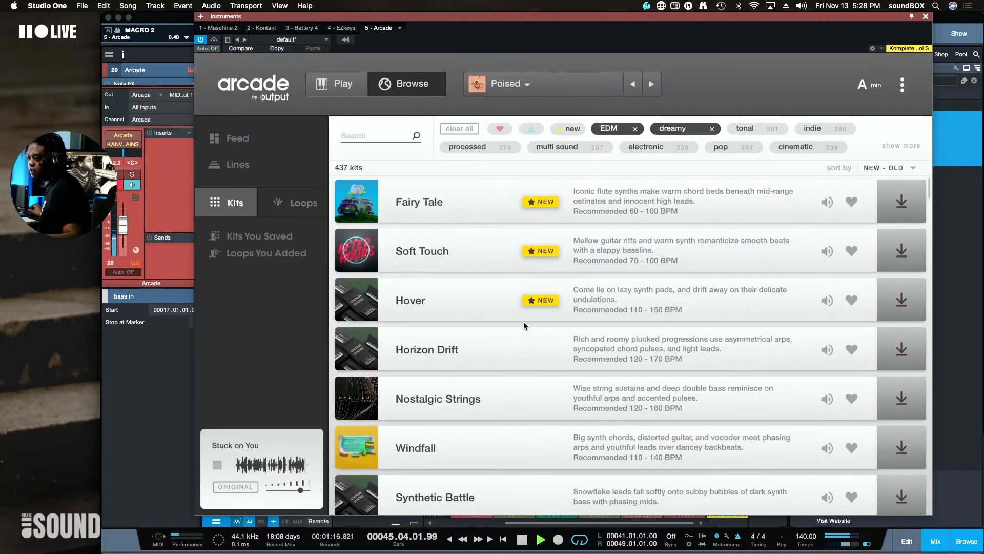
left_click(237, 139)
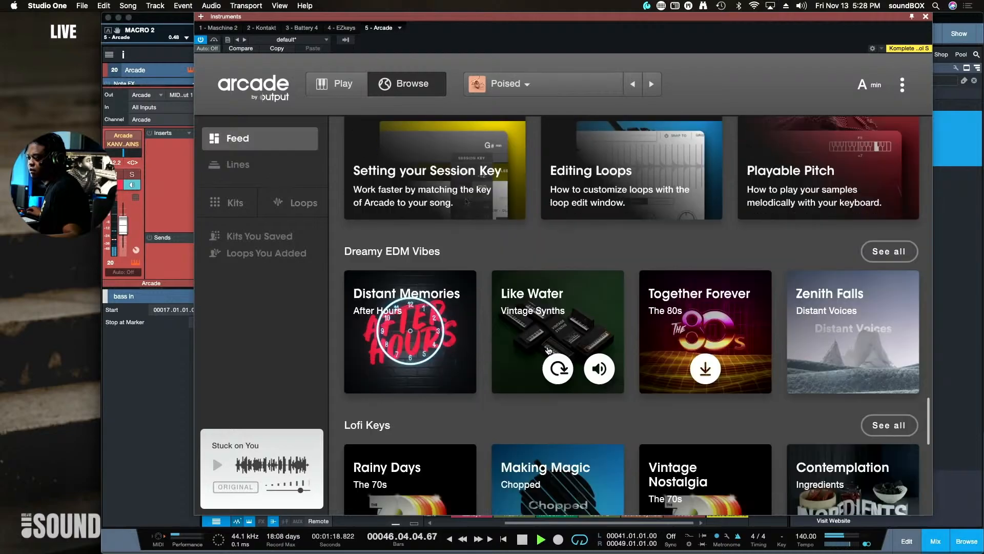
scroll(549, 350, "down", 5)
scroll(548, 350, "up", 10)
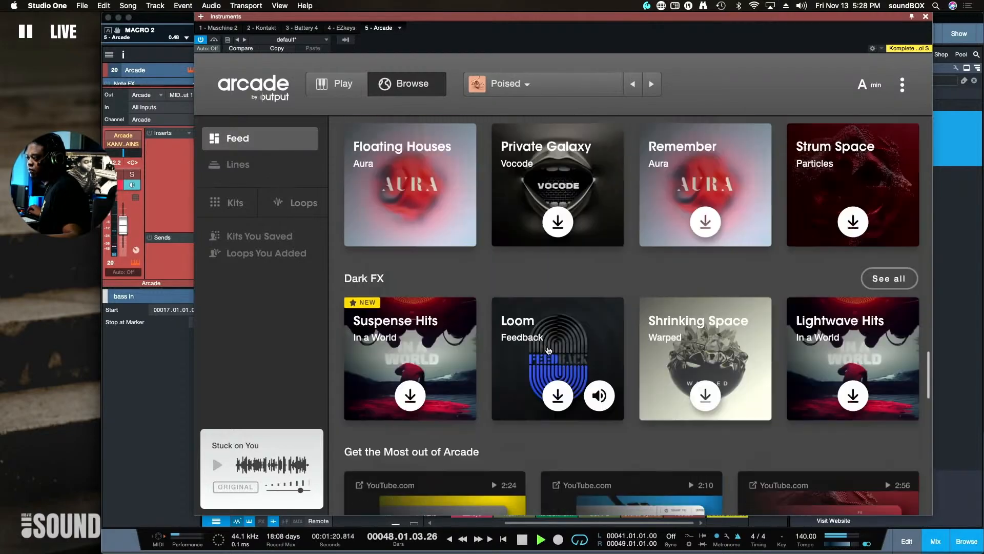
scroll(548, 350, "up", 15)
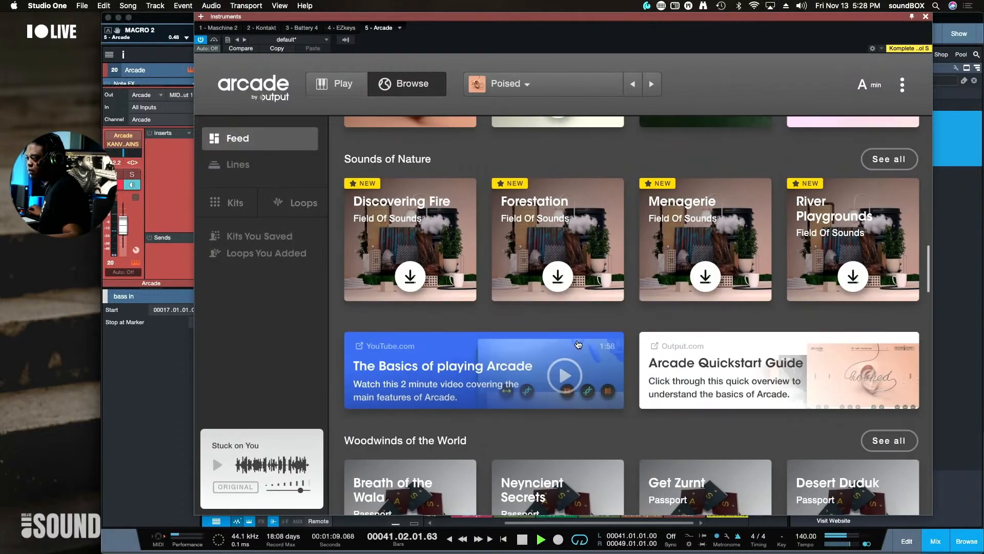
scroll(590, 359, "down", 8)
scroll(610, 341, "up", 9)
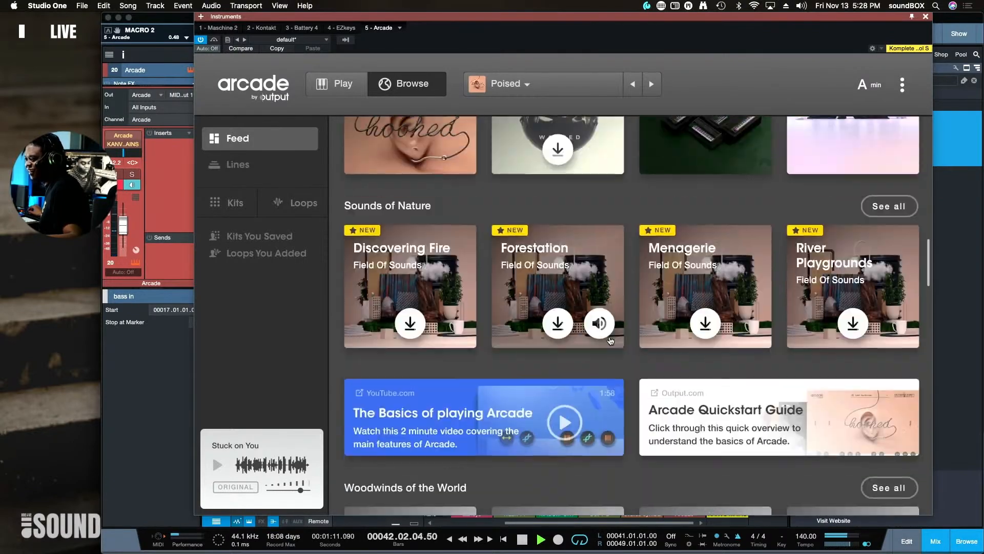
scroll(610, 341, "up", 5)
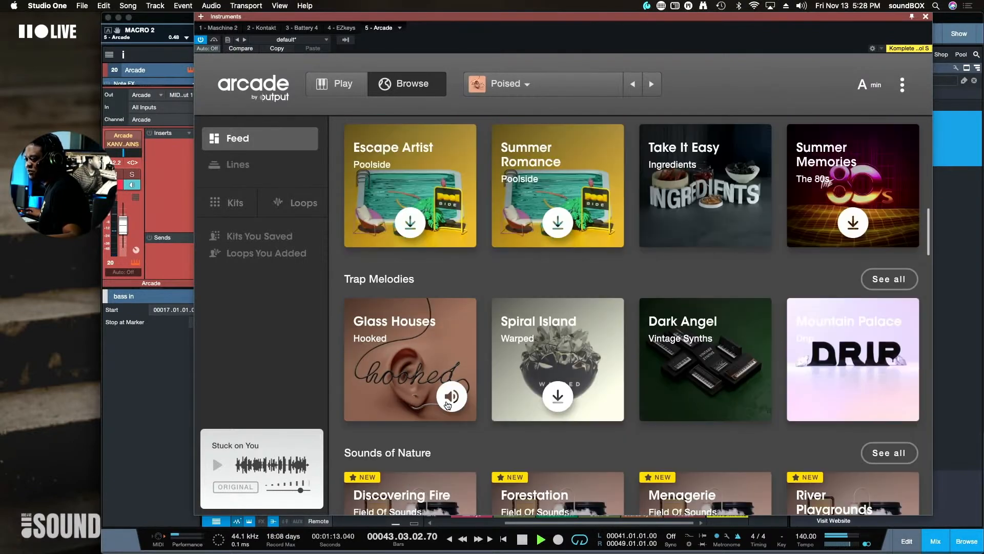
left_click(449, 401)
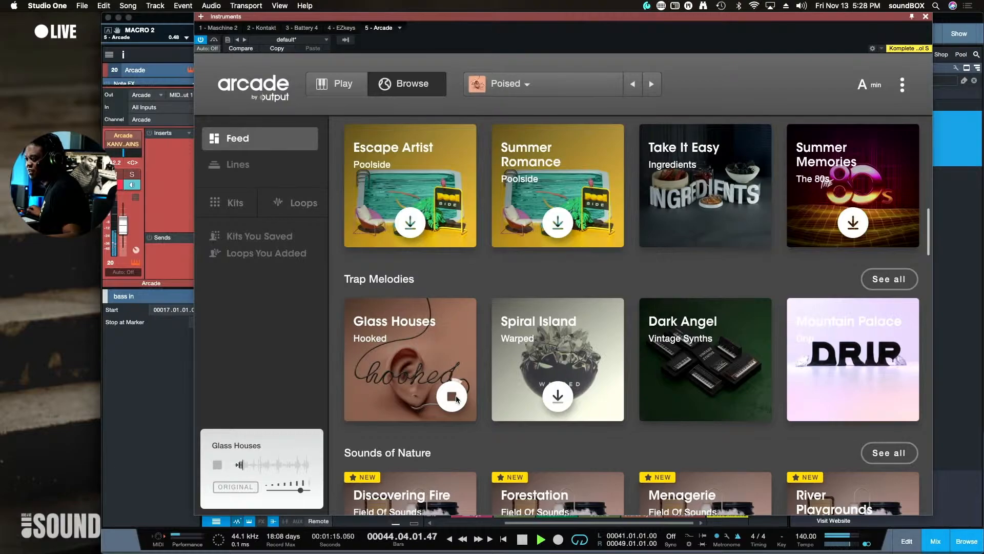
Preview the Stuck on You kit under The Latest From Hooked again and load it into Arcade
scroll(482, 392, "down", 15)
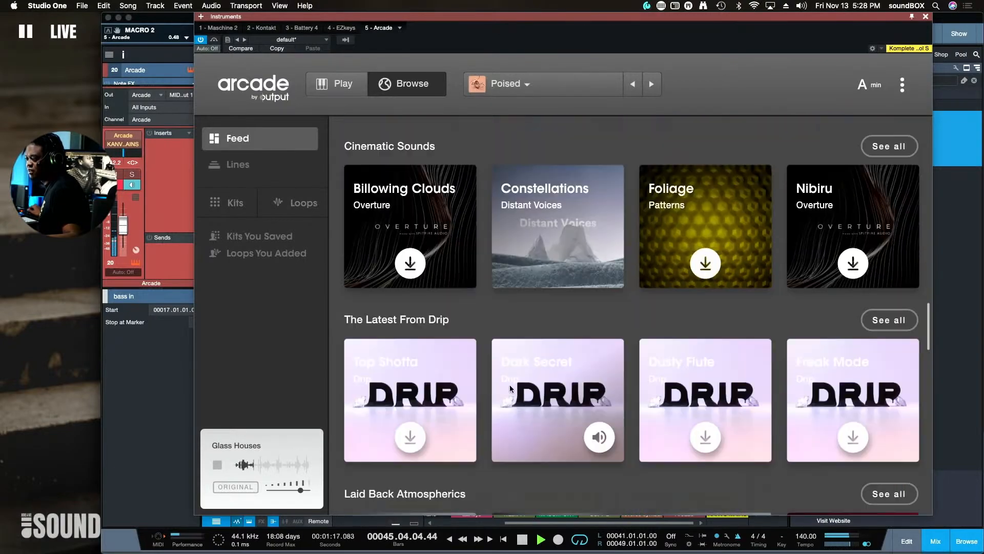
scroll(509, 384, "down", 3)
scroll(513, 390, "up", 10)
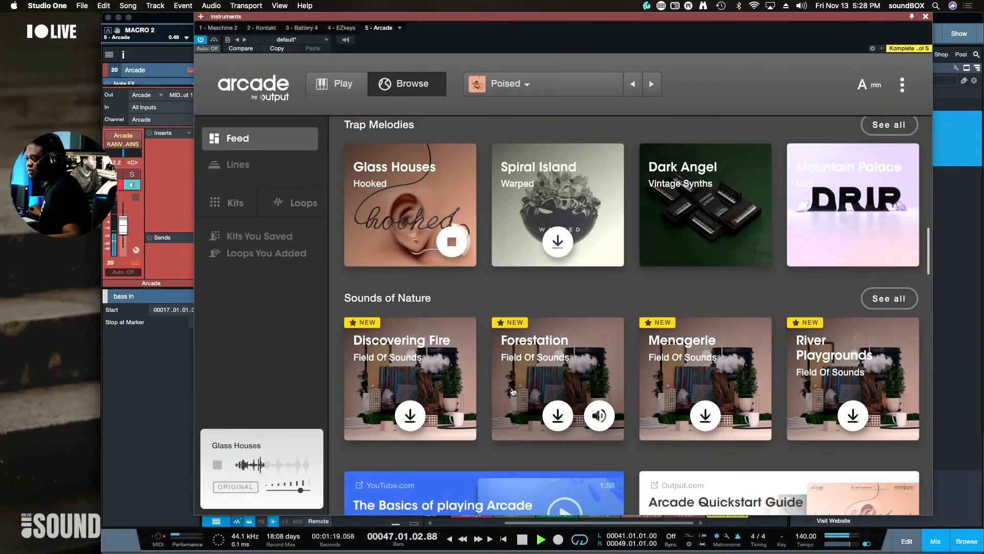
scroll(513, 391, "up", 8)
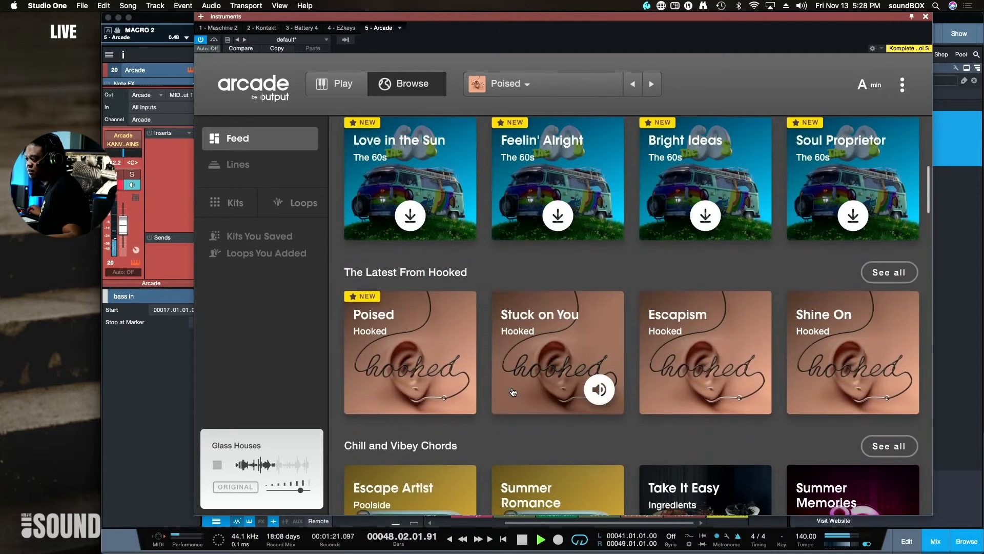
left_click(600, 397)
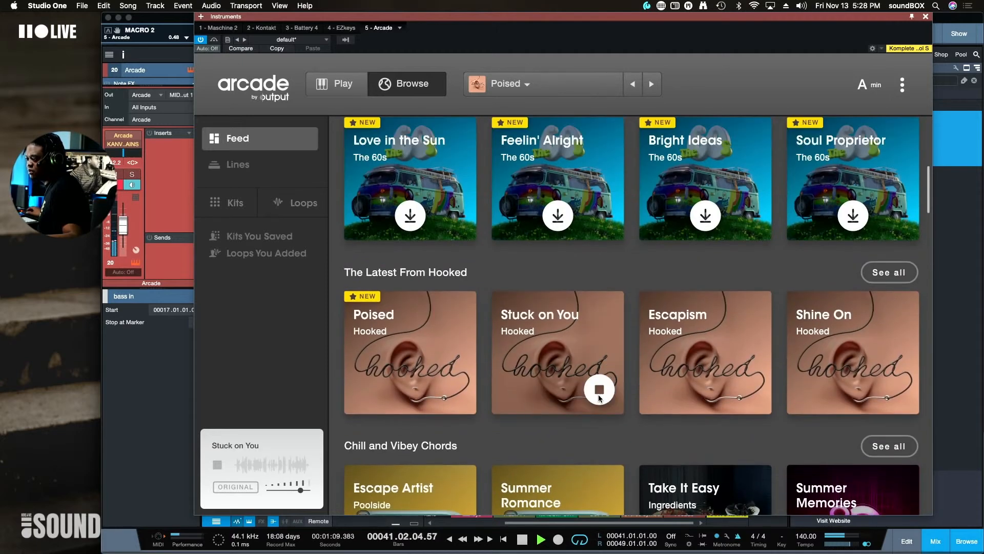
left_click(572, 358)
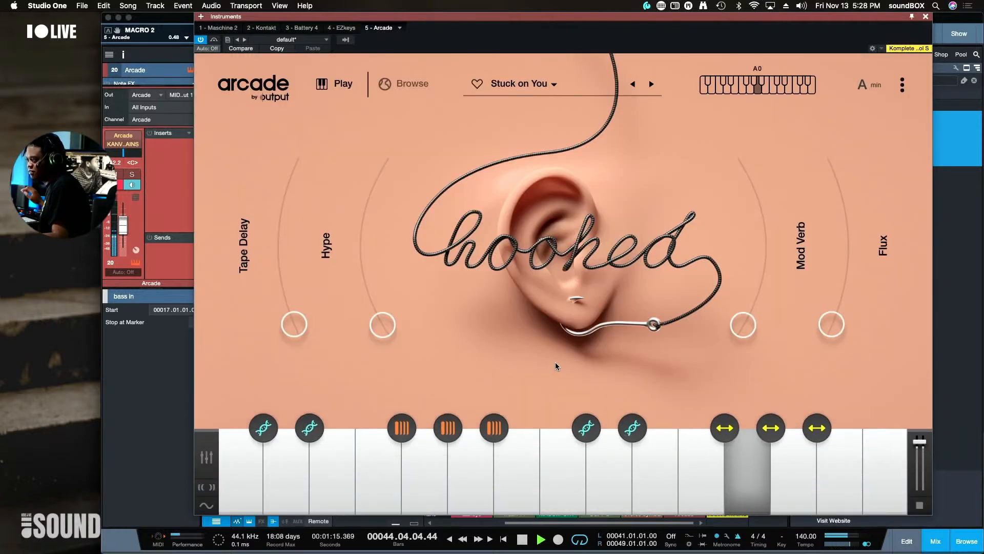
Set the Hype macro to about 0.41, Mod Verb to about the middle of its range, and Flux to about 0.30
left_click_drag(381, 324, 374, 256)
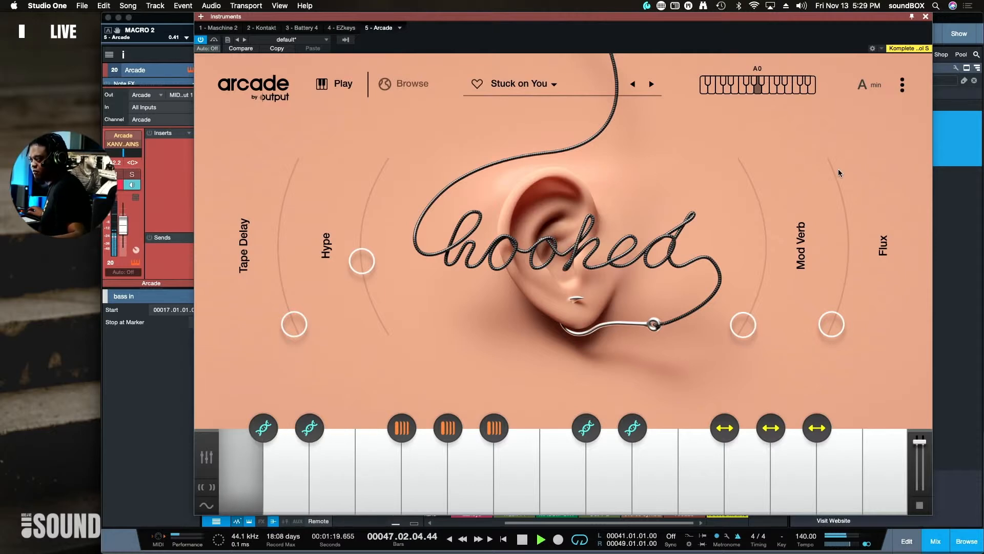
left_click_drag(831, 324, 848, 258)
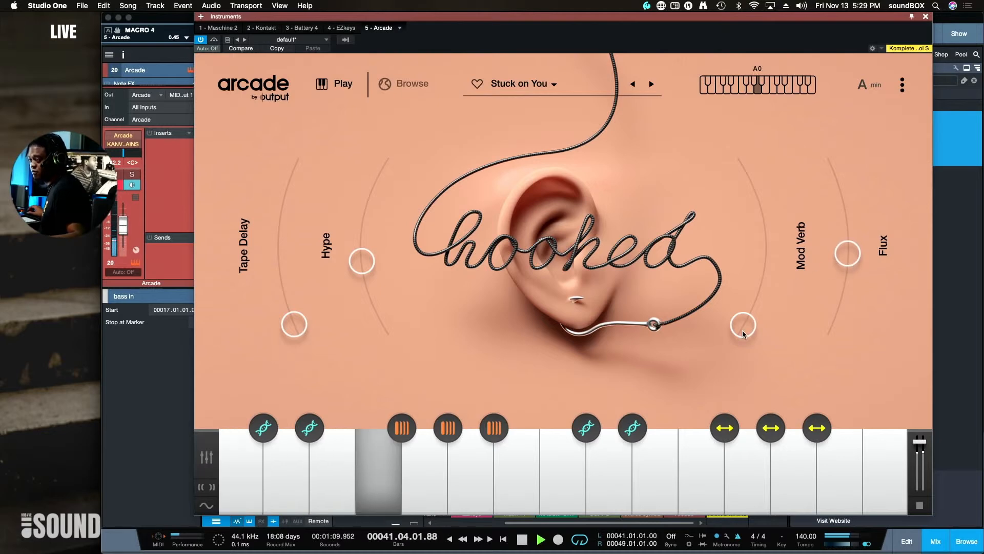
left_click_drag(744, 333, 768, 244)
left_click_drag(837, 266, 837, 277)
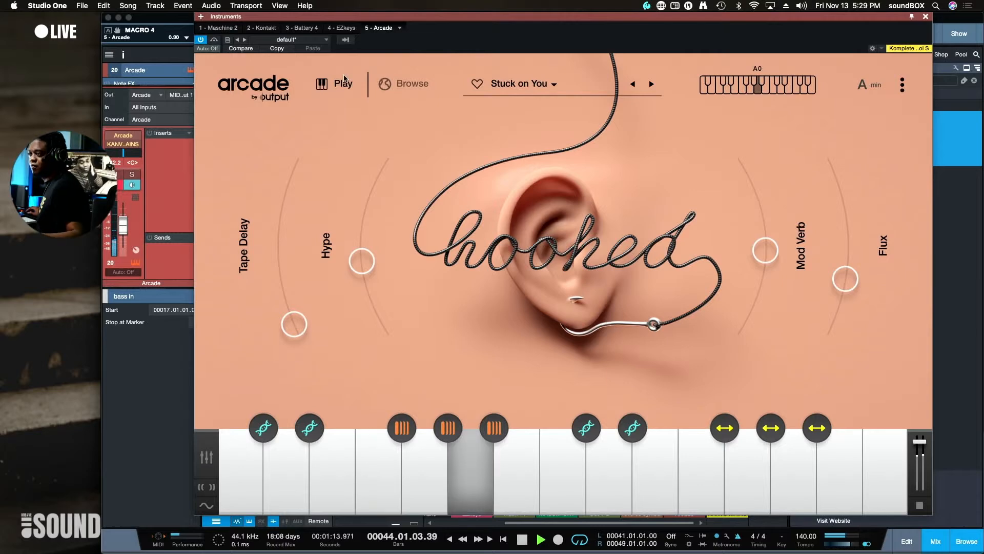
Preview the Escapism kit under The Latest From Hooked and load it into Arcade
left_click(412, 85)
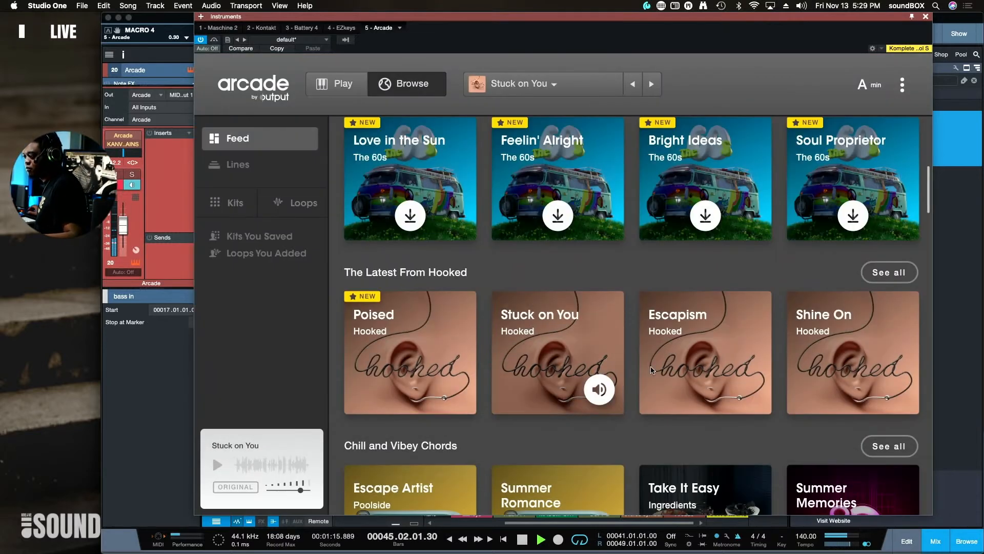
left_click(748, 395)
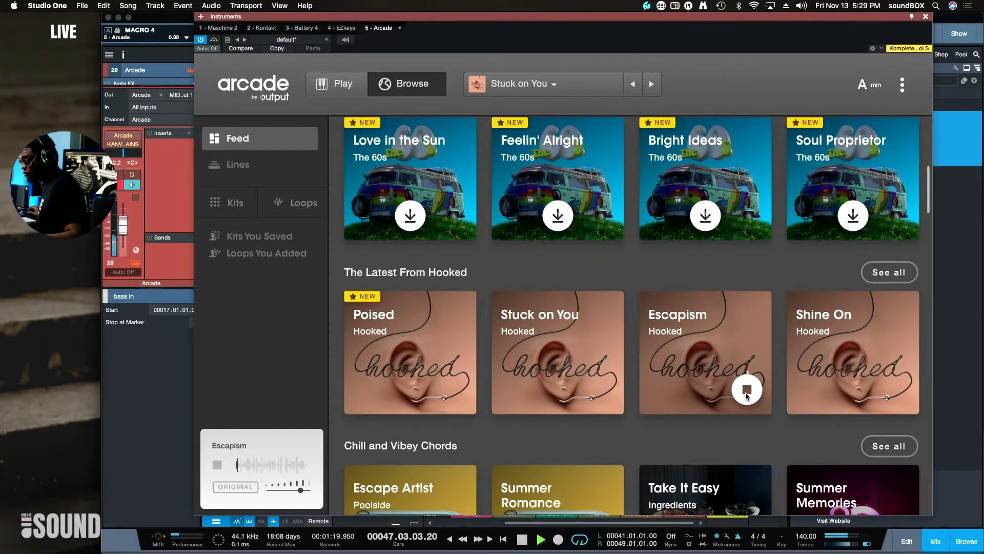
left_click(729, 358)
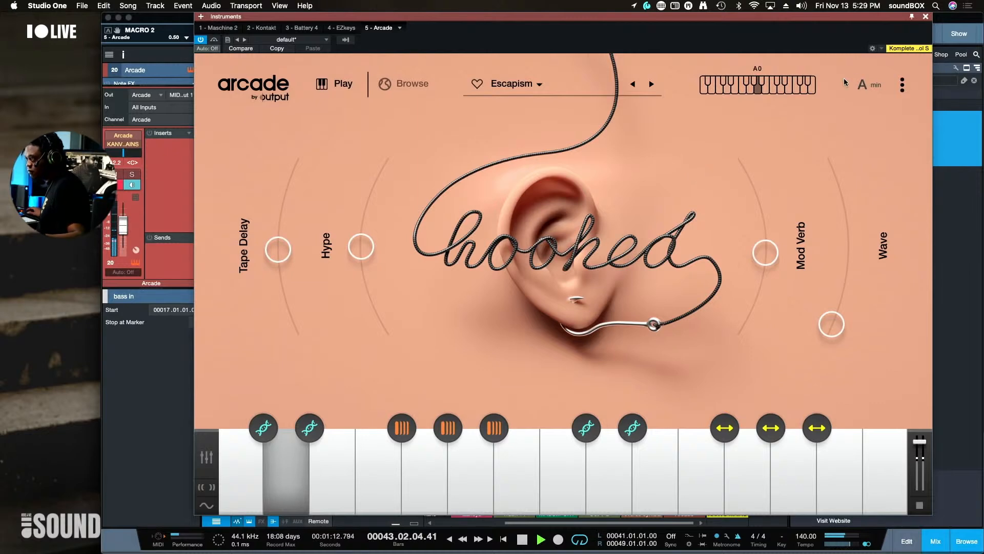
Move the Arcade window off the arrangement to uncover the tracks and close it
left_click_drag(847, 18, 926, 259)
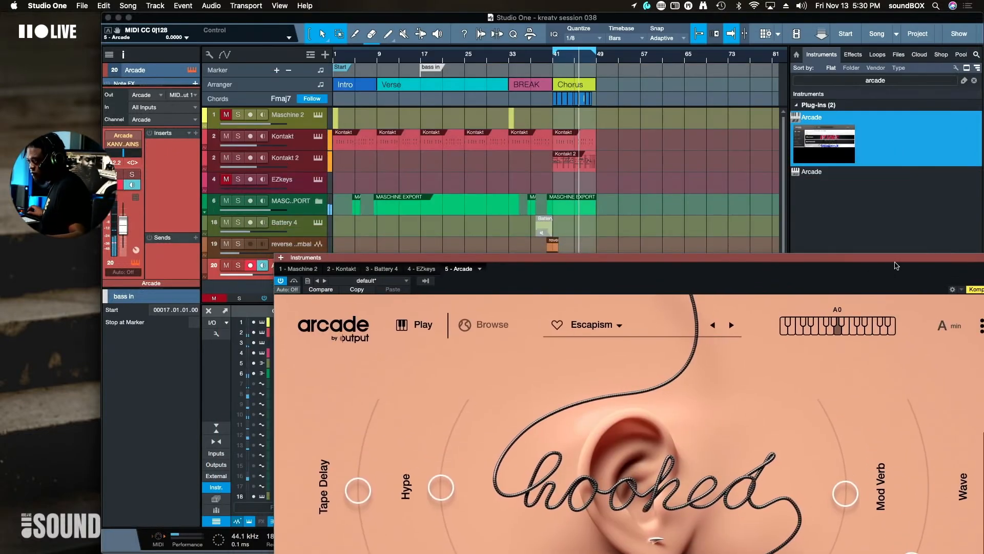
left_click_drag(894, 259, 860, 237)
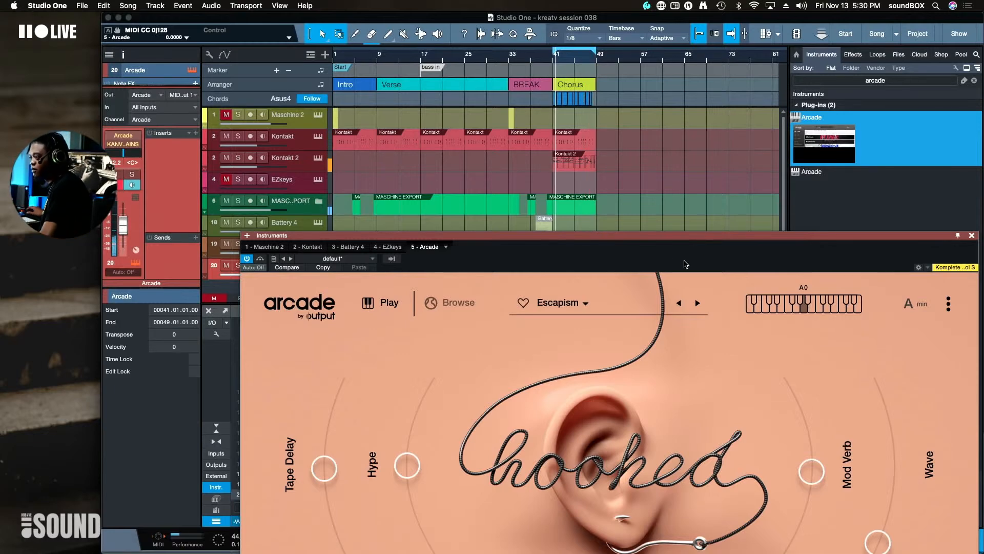
left_click_drag(714, 237, 565, 304)
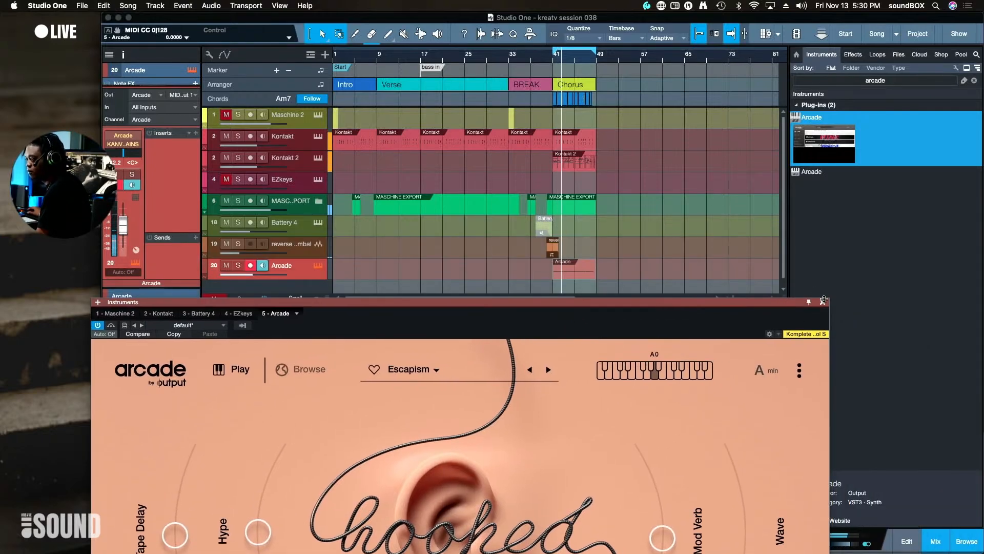
left_click(823, 300)
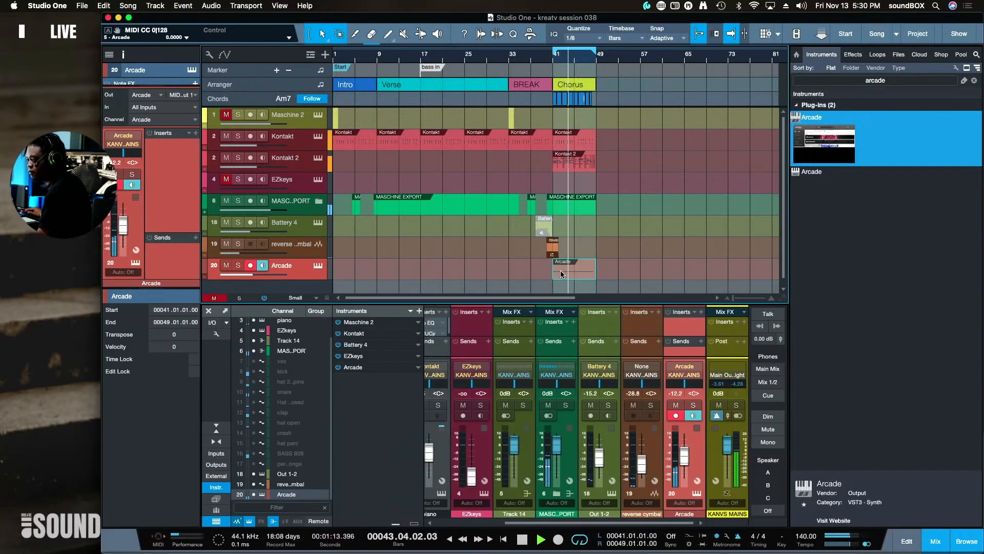
Bounce the Arcade event in the Chorus to a new audio track, lower that track's volume to about -28.5 dB and resume playback
left_click(526, 274)
left_click_drag(587, 272, 588, 273)
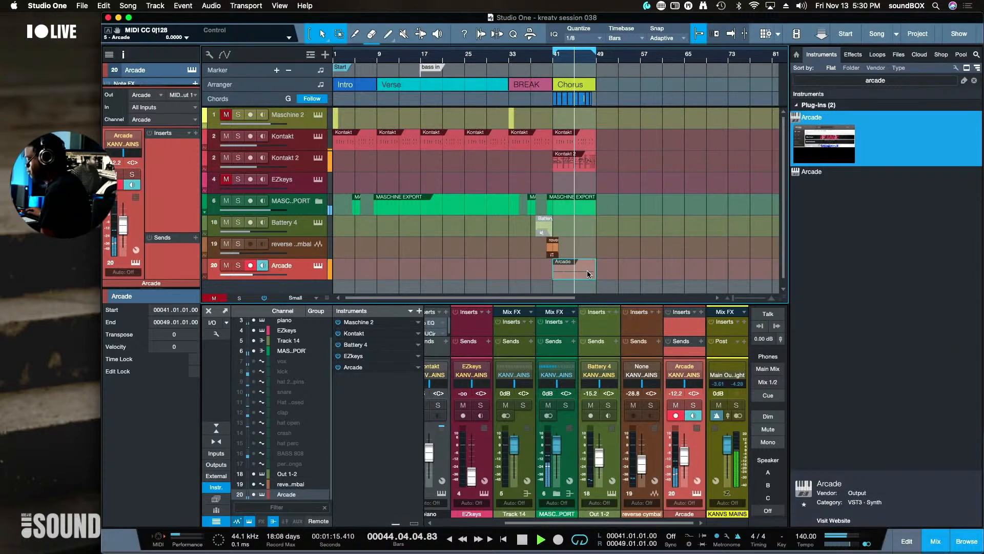
key("space")
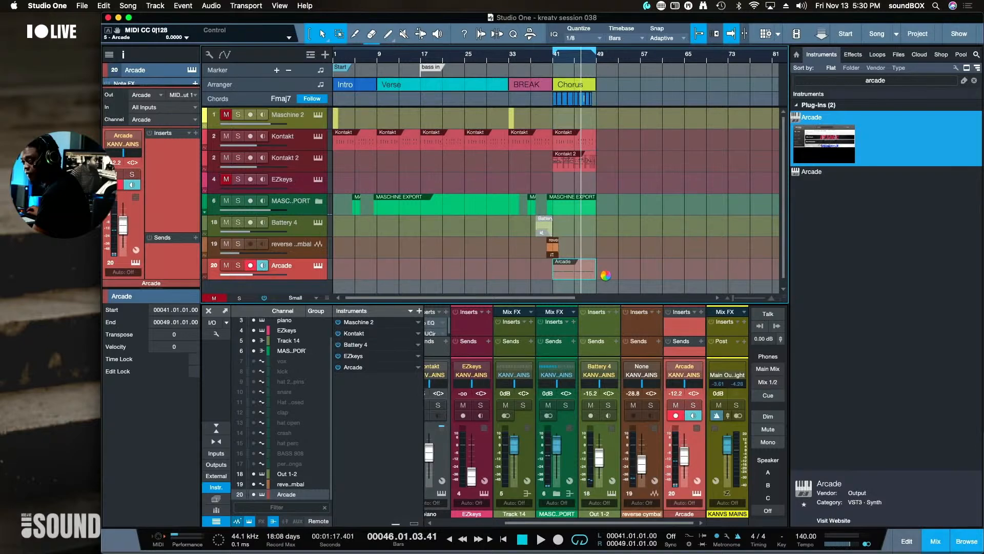
key("s")
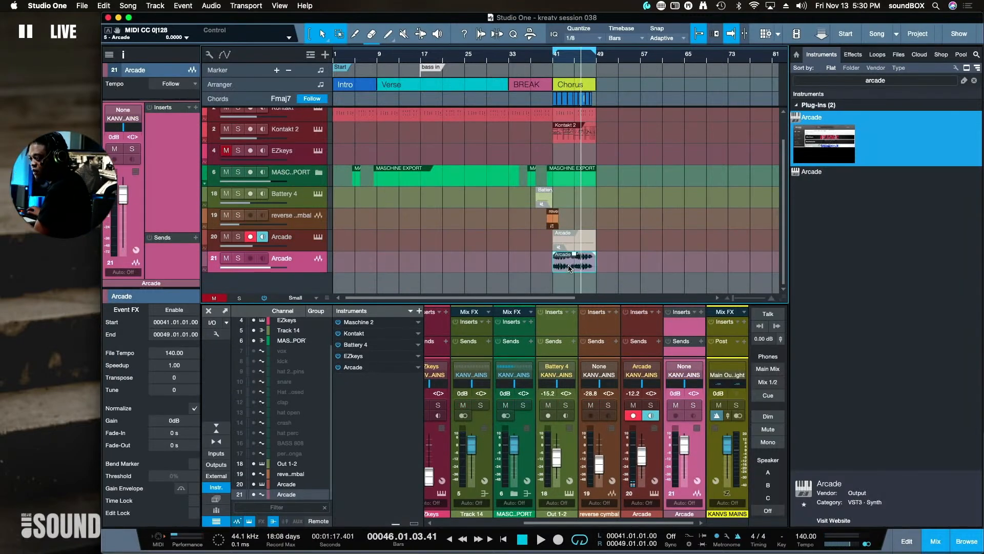
left_click_drag(123, 195, 123, 225)
key("space")
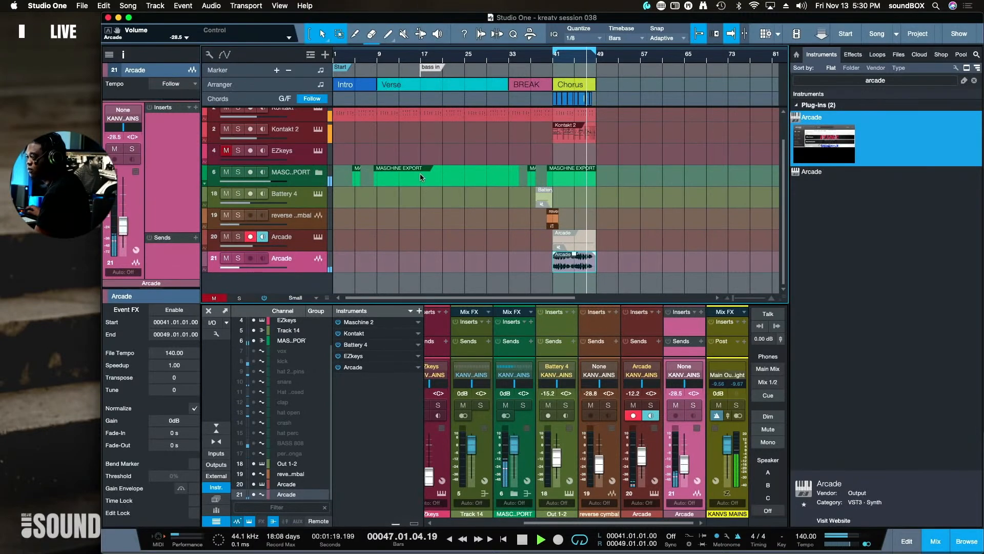
Search the effects for "eq" and insert Pro EQ on the bounced Arcade audio track
left_click(878, 81)
left_click(845, 55)
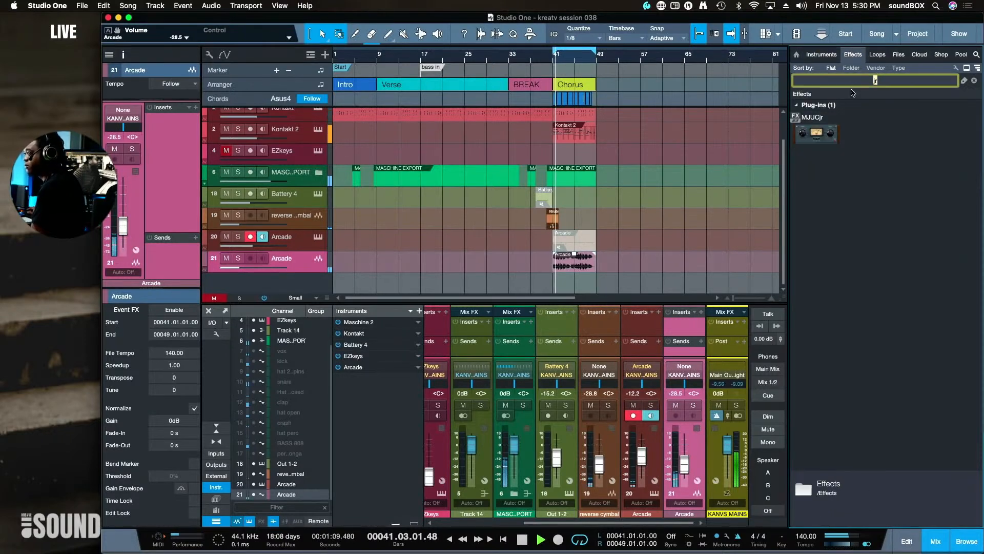
type("eq")
left_click_drag(820, 136, 563, 264)
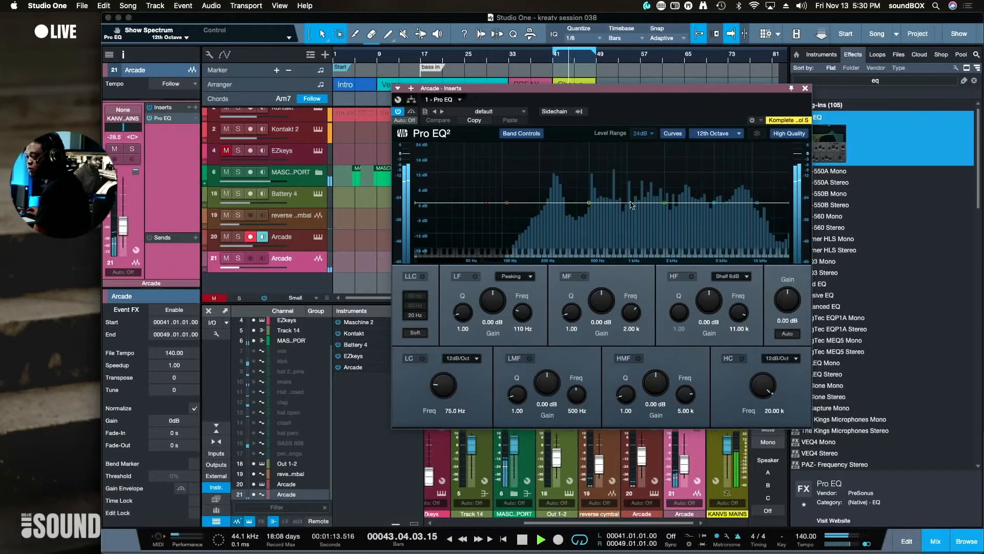
Enable the high cut at about 1.66 kHz and the low cut at about 661 Hz in Pro EQ, and close its window
left_click(742, 359)
left_click_drag(762, 386, 756, 405)
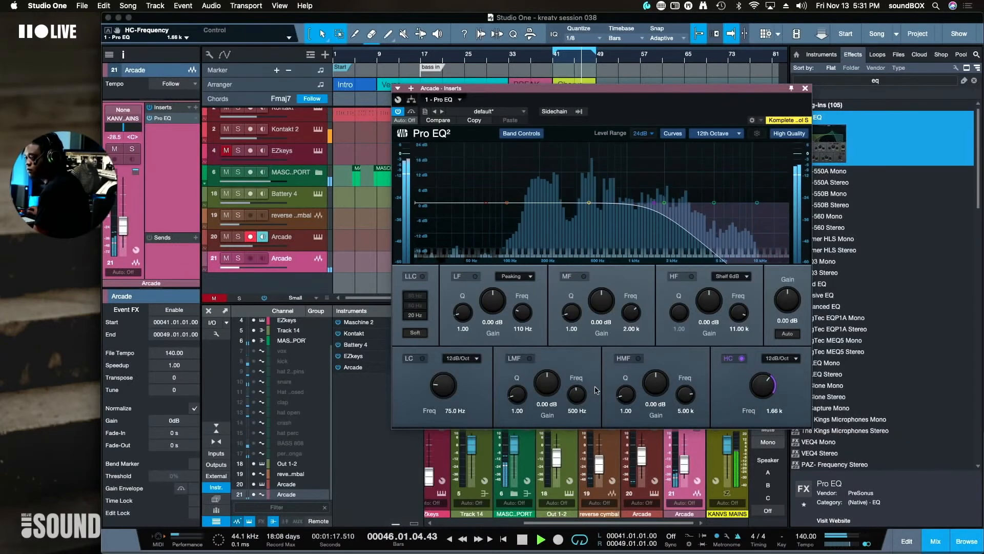
left_click(422, 358)
left_click_drag(443, 385, 445, 349)
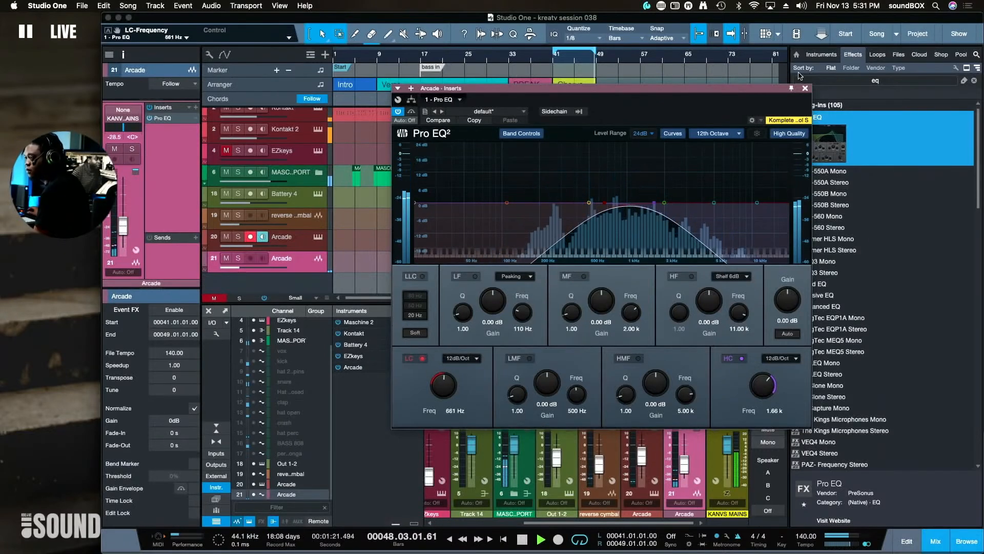
left_click(806, 89)
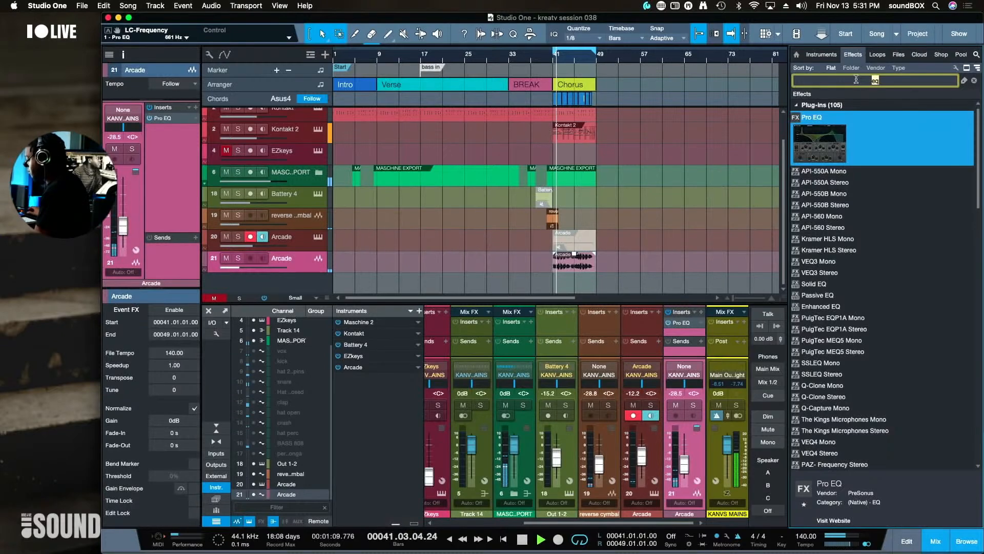
Search the effects for "red", insert RedlightDist on the Arcade audio track and load its Old Radio preset
left_click(855, 80)
type("red")
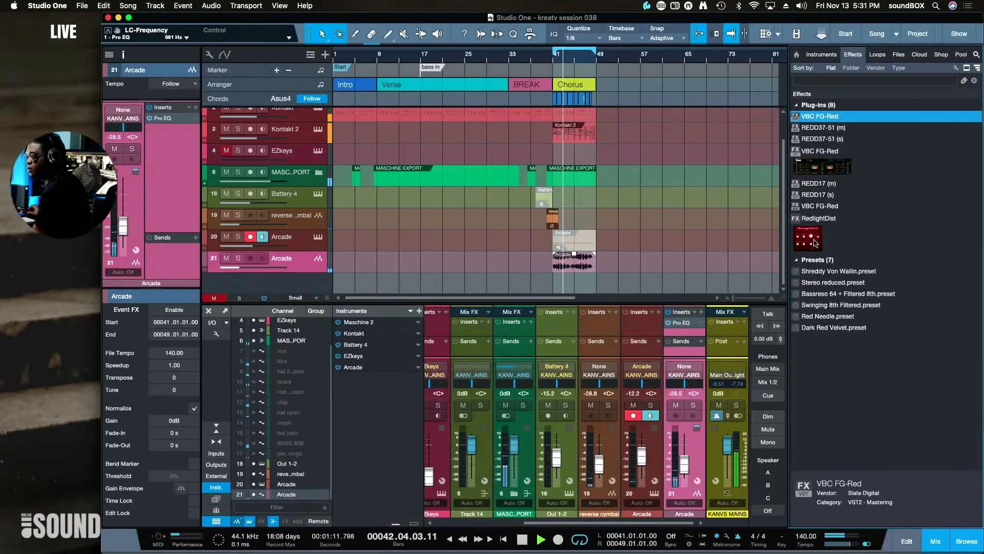
left_click_drag(810, 245, 651, 271)
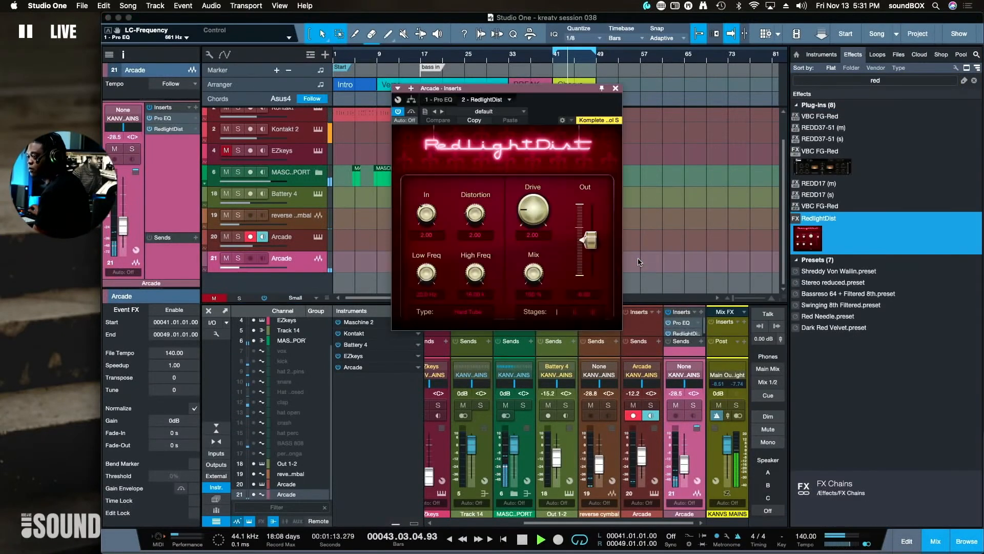
left_click(500, 112)
left_click(481, 190)
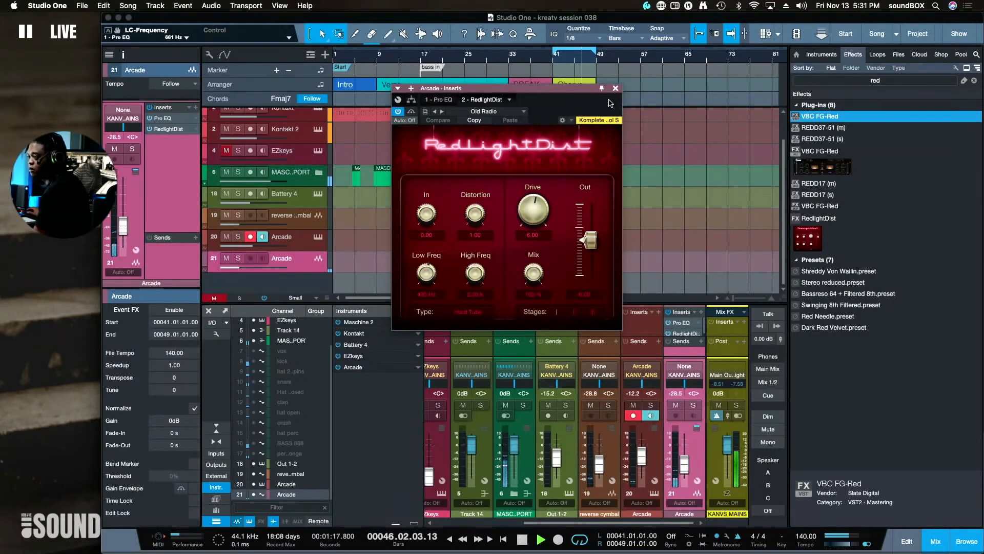
Adjust RedlightDist's High Freq, lower its output gain to about -7.42 dB and close its window
mouse_move(475, 271)
left_mouse_down()
mouse_move(478, 258)
mouse_move(426, 278)
mouse_move(473, 267)
left_mouse_up()
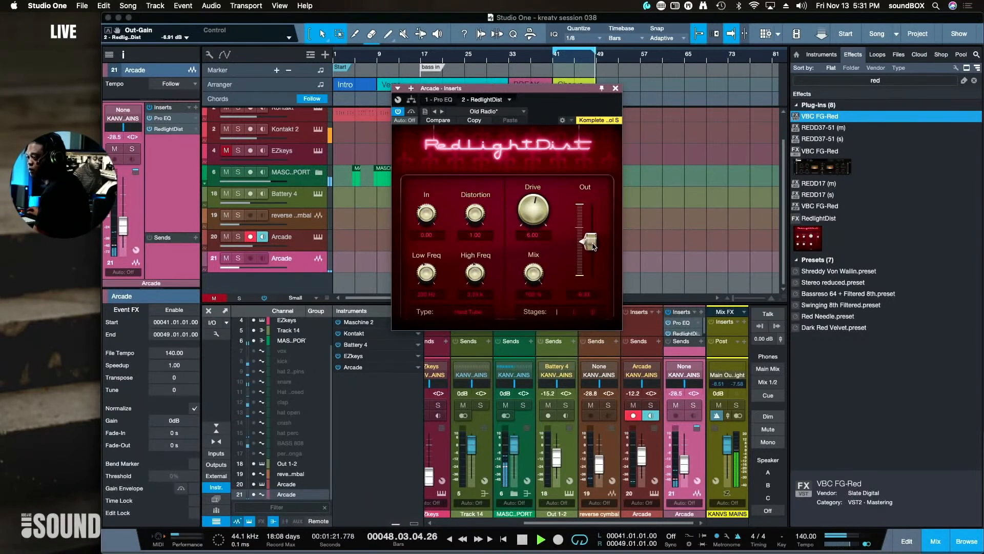
left_click_drag(589, 240, 590, 244)
left_click(617, 89)
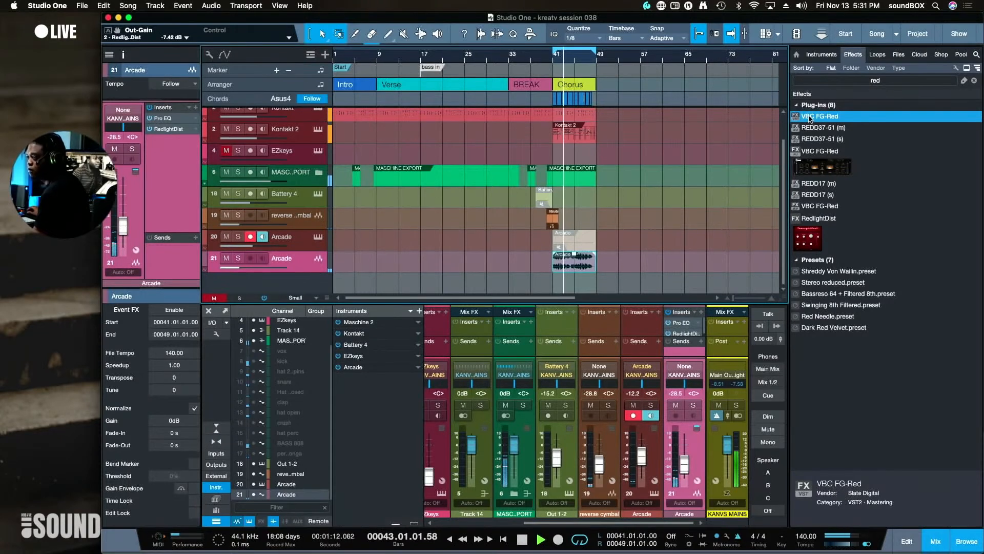
Search the effects for "drip" and insert the Drip plug-in on the Arcade audio track
left_click(884, 81)
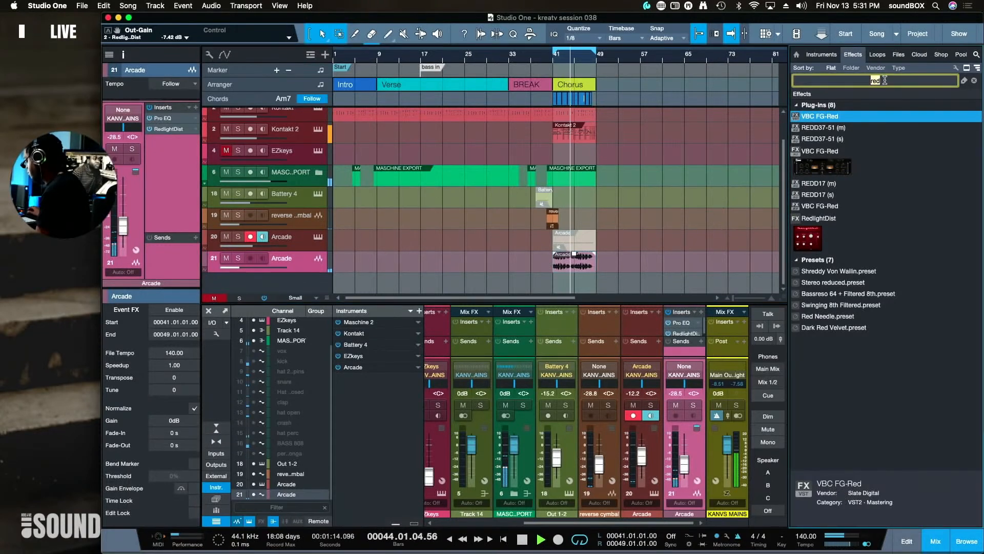
type("drip")
left_click_drag(831, 165, 653, 269)
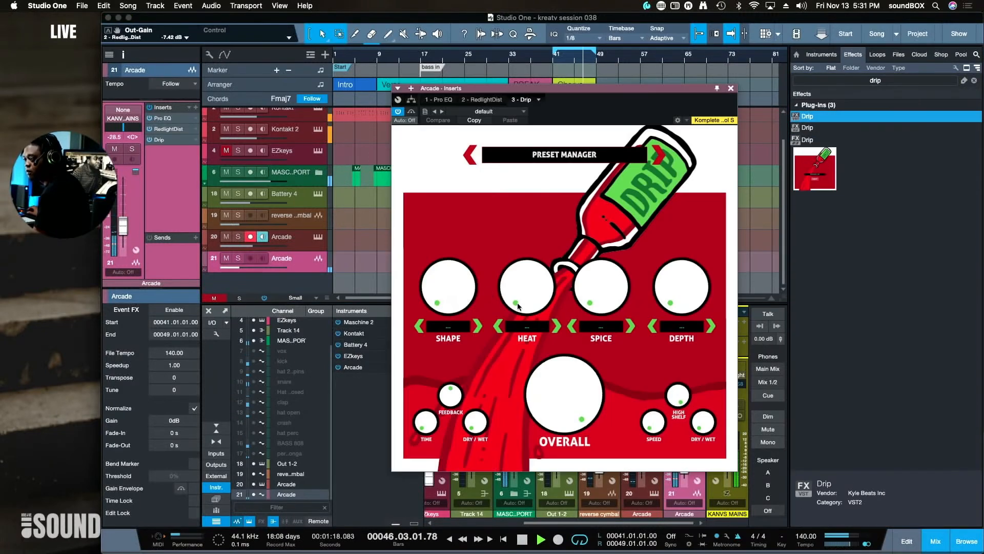
Step through Drip's presets to TUNDRA and close the plug-in window
left_click(471, 154)
left_click(471, 155)
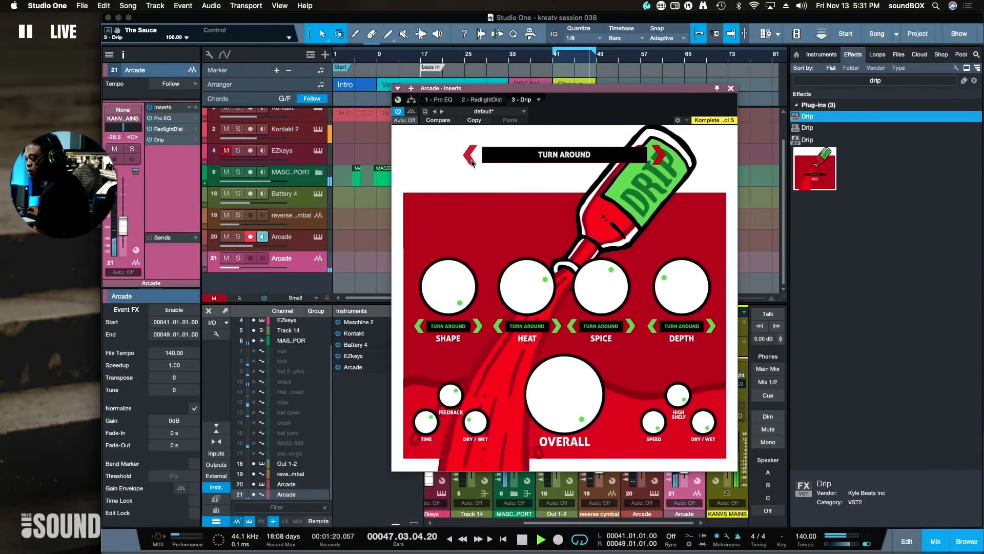
left_click(470, 156)
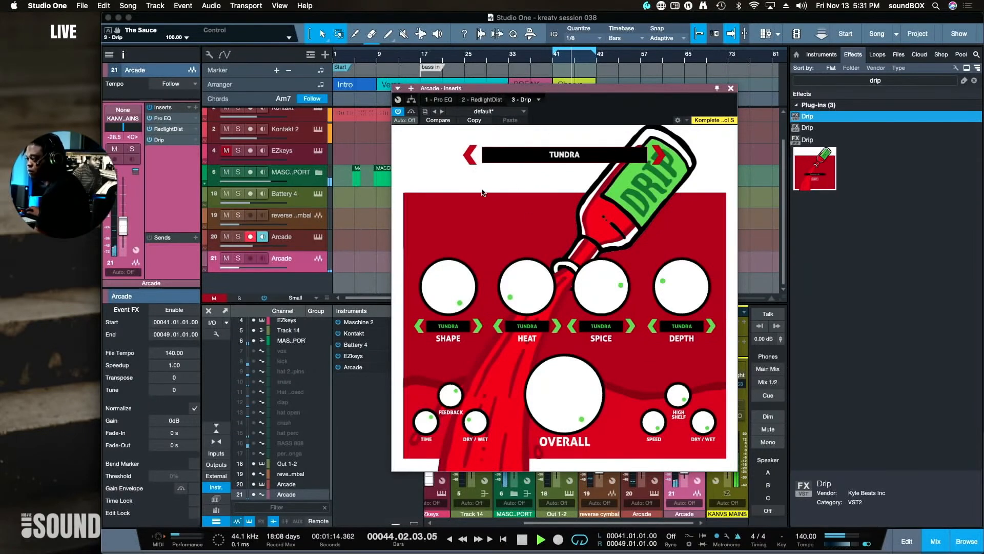
left_click(731, 90)
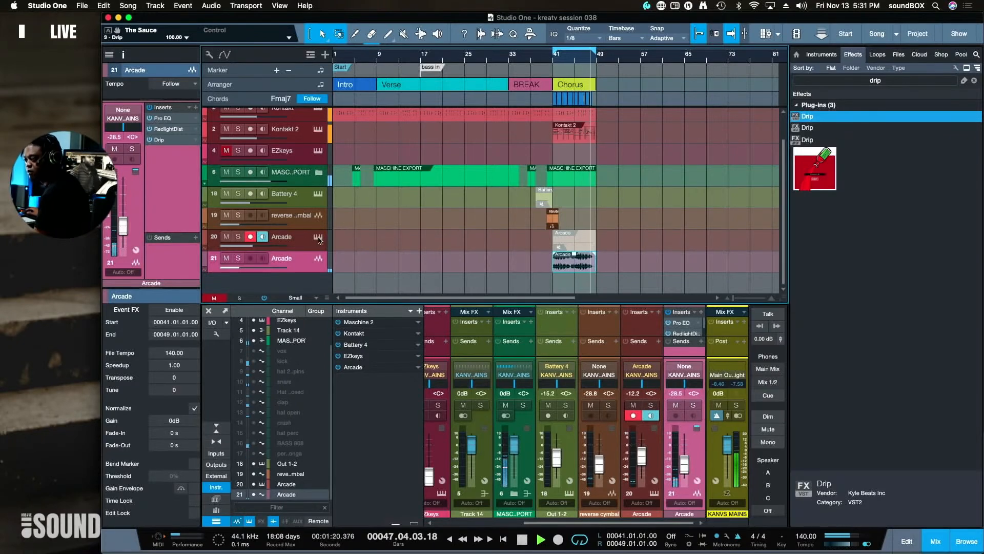
Delete the muted event from the Arcade instrument track and reopen the Arcade instrument with its full window in view
left_click(571, 247)
key("Delete")
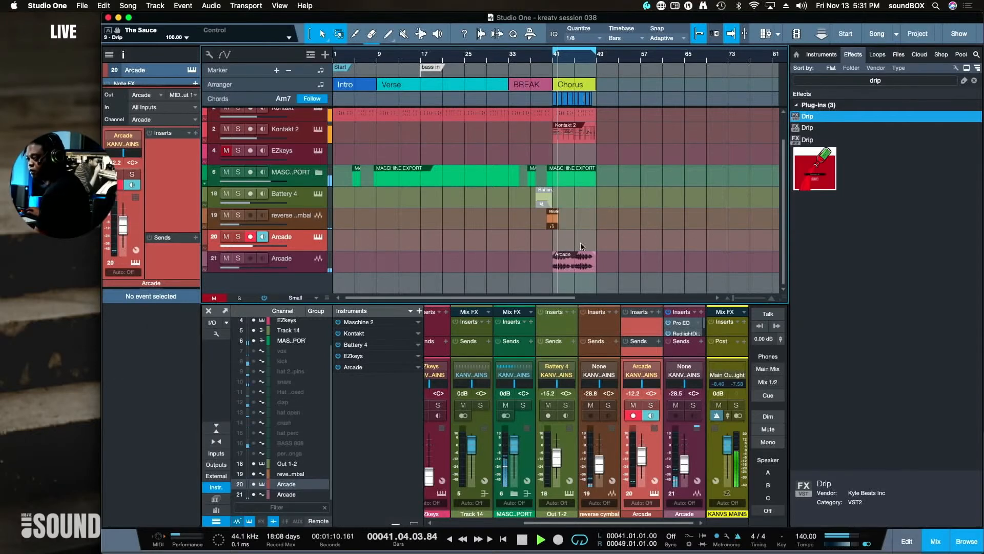
left_click(651, 493)
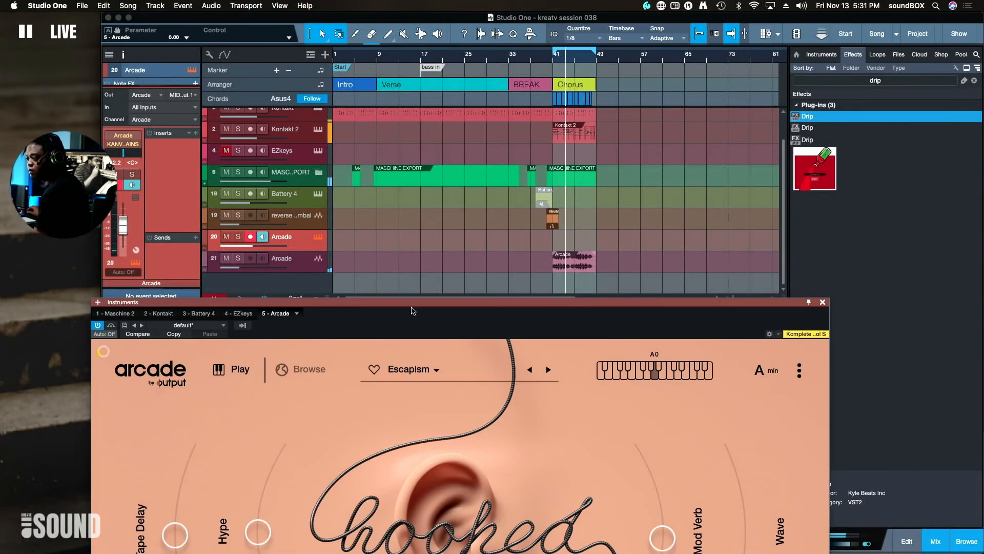
left_click_drag(411, 306, 500, 161)
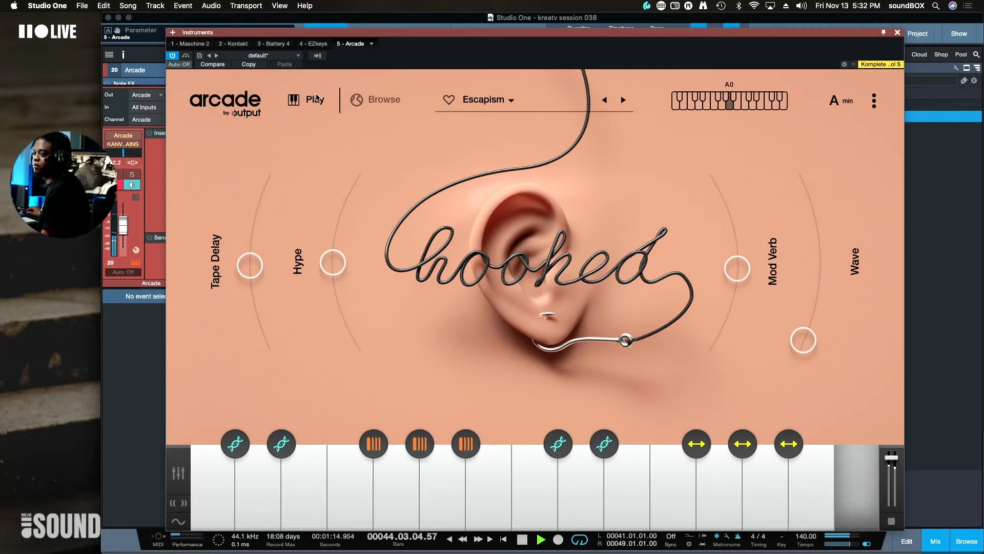
Preview the Top Shotta kit under Recommended for You and load it into Arcade
left_click(362, 100)
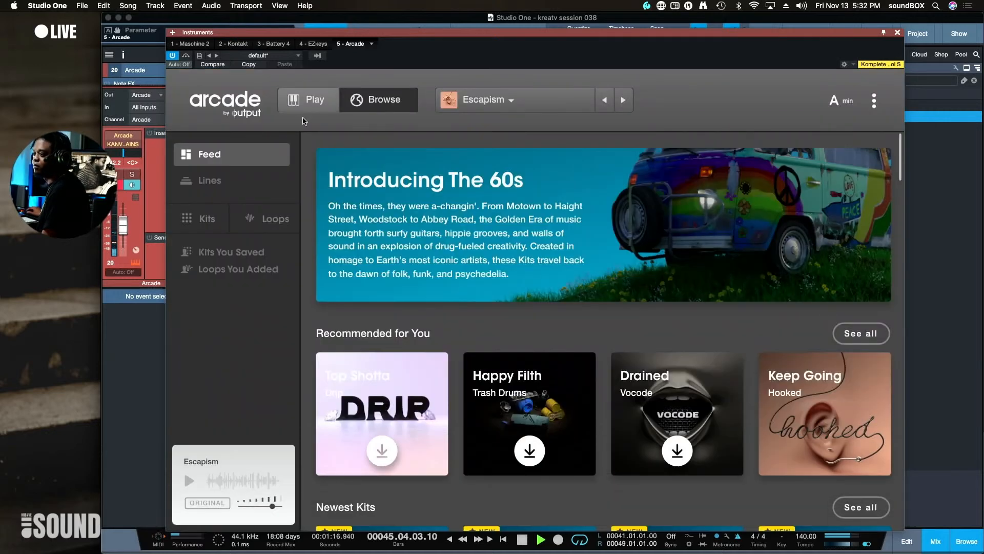
scroll(410, 305, "down", 3)
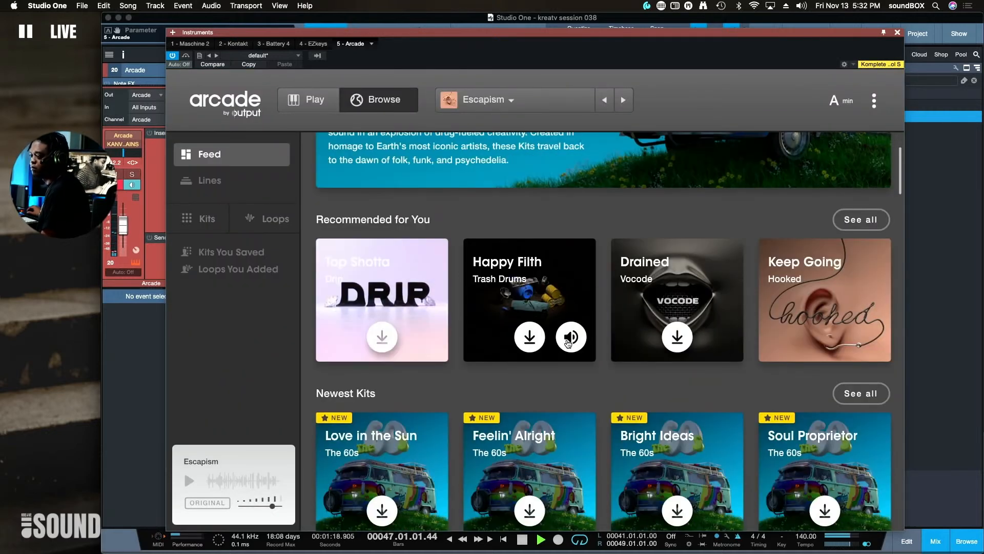
left_click(423, 343)
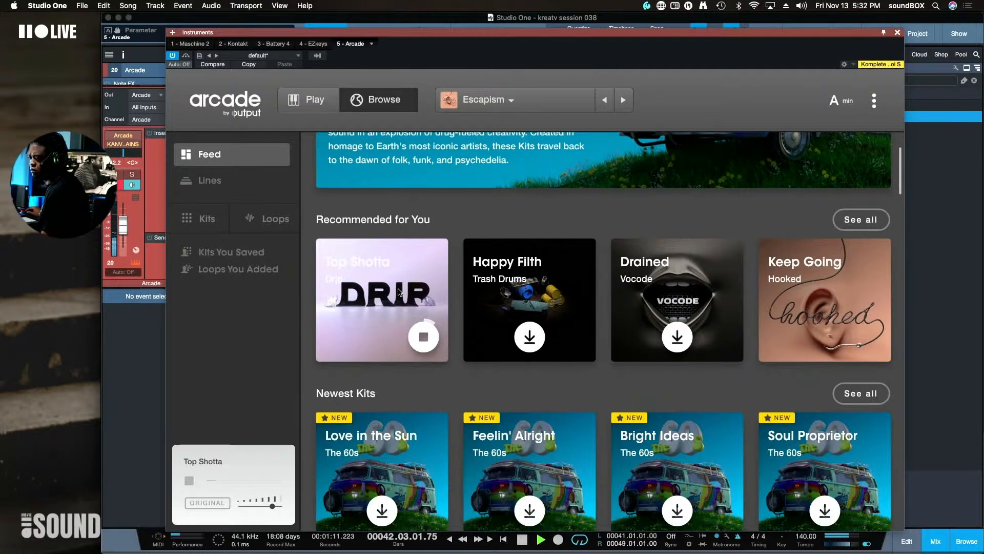
left_click(398, 293)
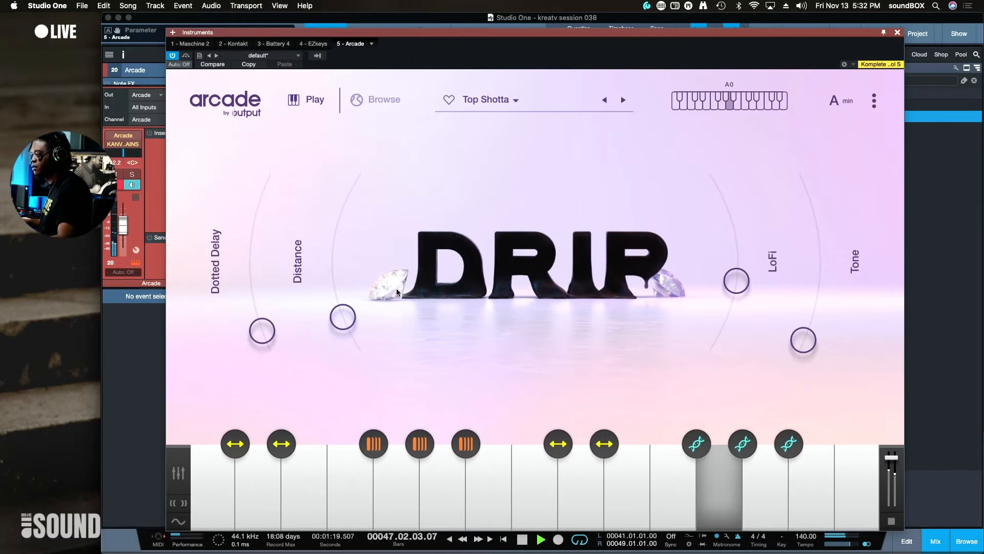
Record a Top Shotta part on the Arcade track over the looped Chorus and move the Arcade window down to uncover the tracks
key("KP_Multiply")
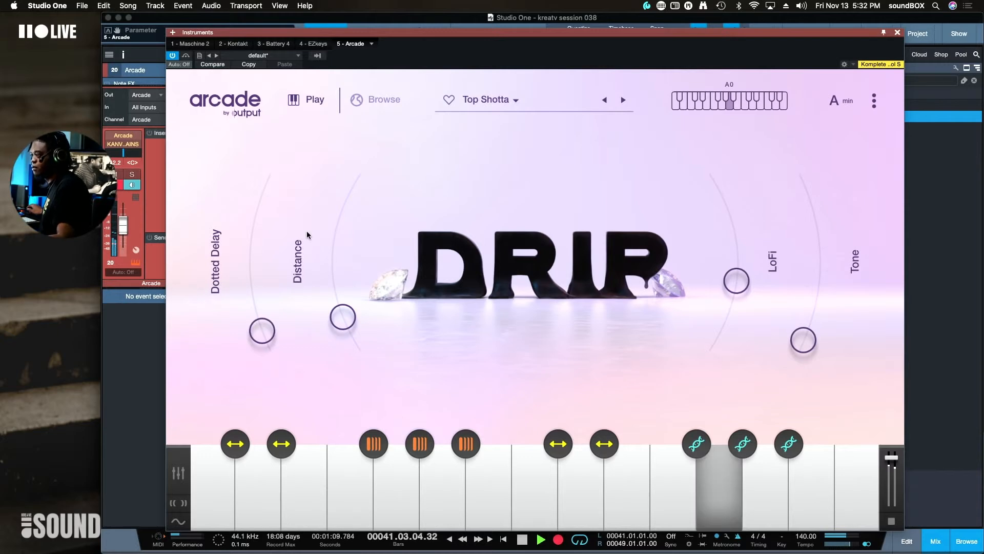
left_click_drag(410, 40, 418, 327)
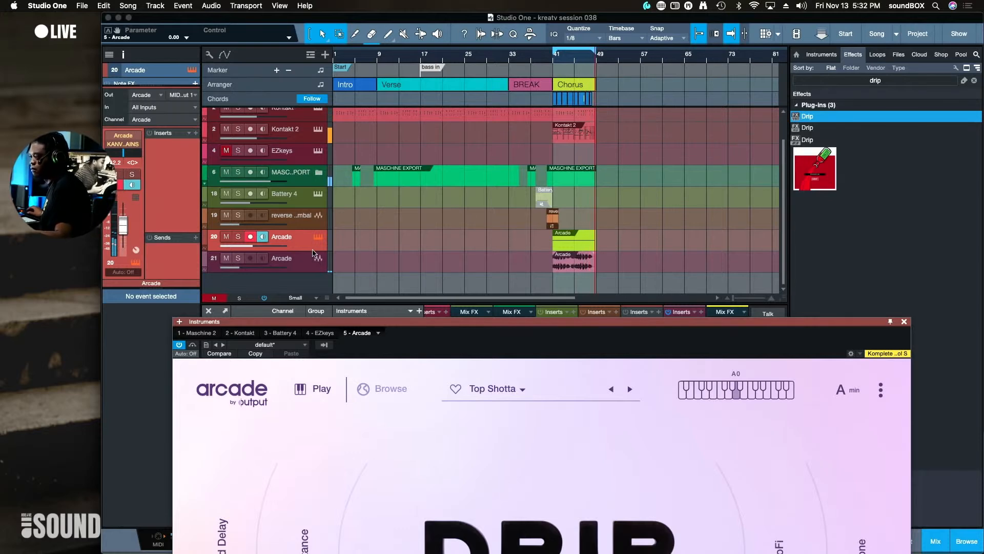
Open the newly recorded Arcade part on the Arcade instrument track in an enlarged note editor
left_click(566, 267)
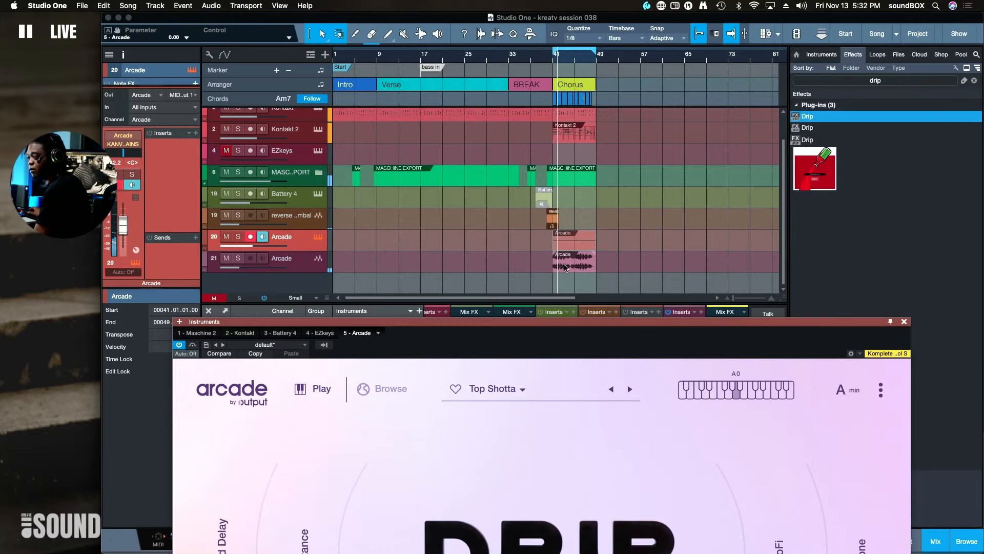
double_click(591, 246)
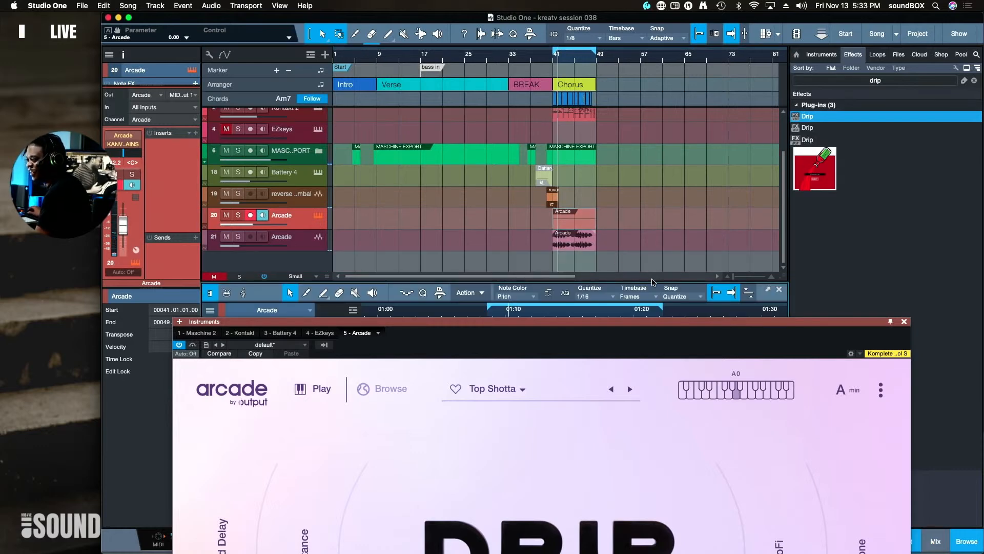
left_click_drag(652, 282, 634, 99)
scroll(632, 272, "down", 4)
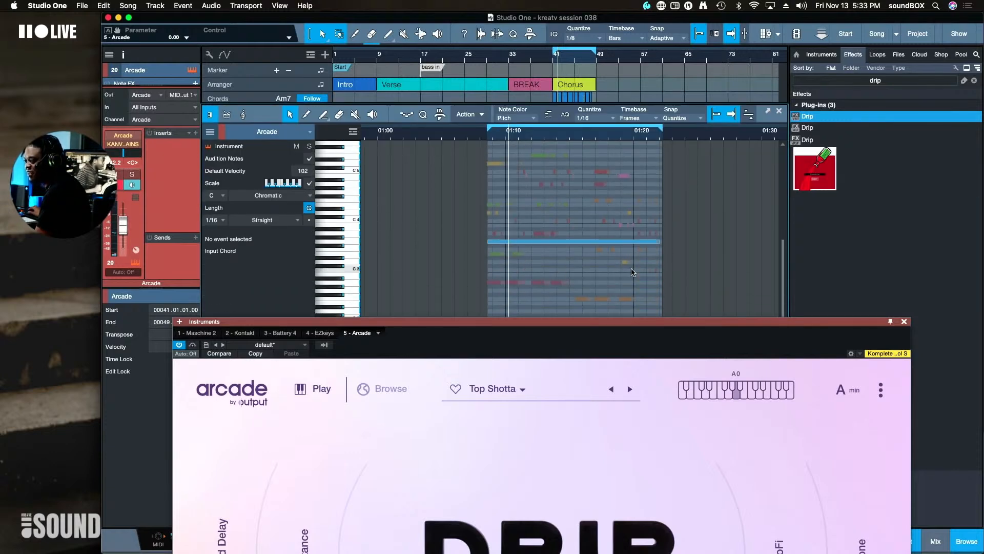
Select the long G 3 note in the Arcade part and examine it closely from its start to its end
left_click_drag(661, 243, 661, 246)
key("e")
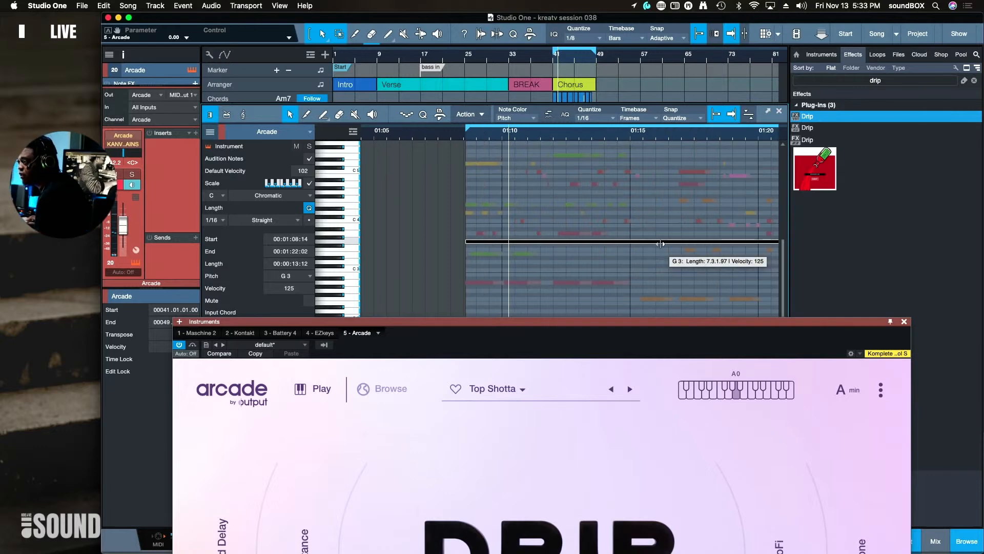
key("e")
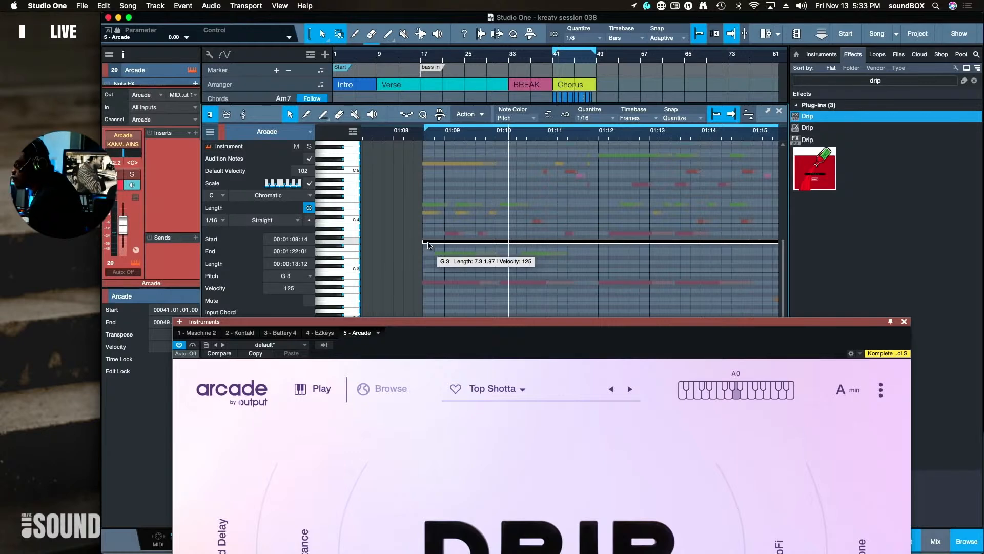
scroll(436, 244, "right", 10)
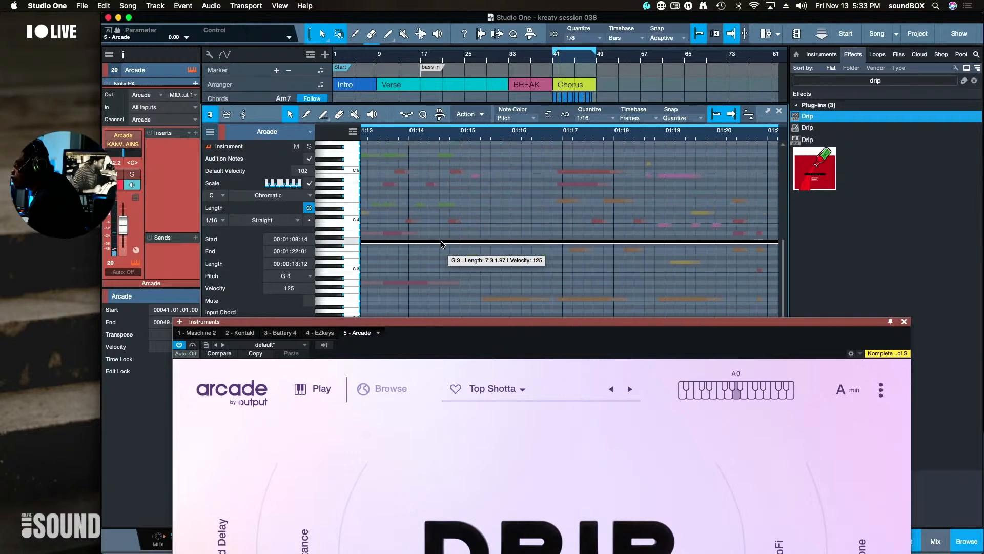
scroll(444, 244, "right", 2)
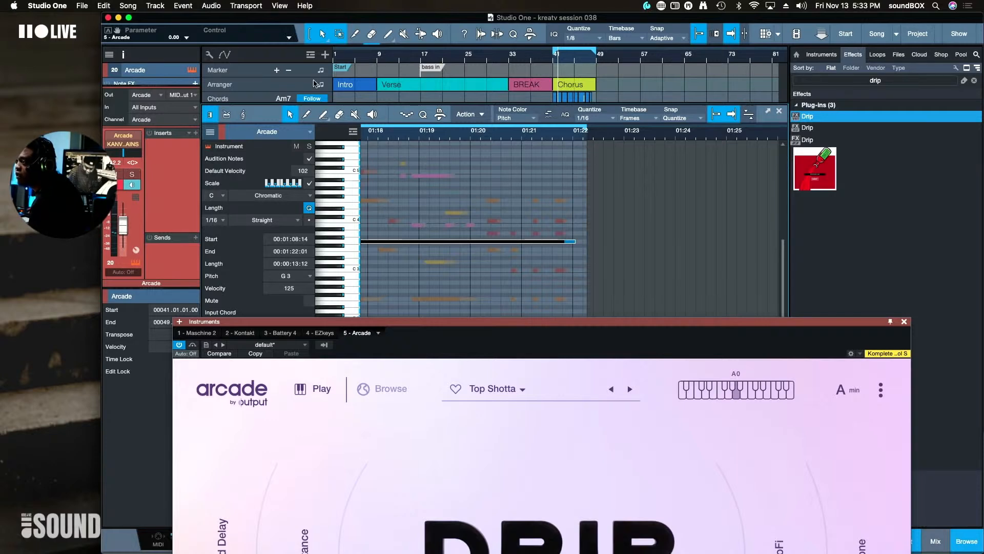
Show the Ruler track in the arrangement and the Arranger track in the note editor
left_click(310, 54)
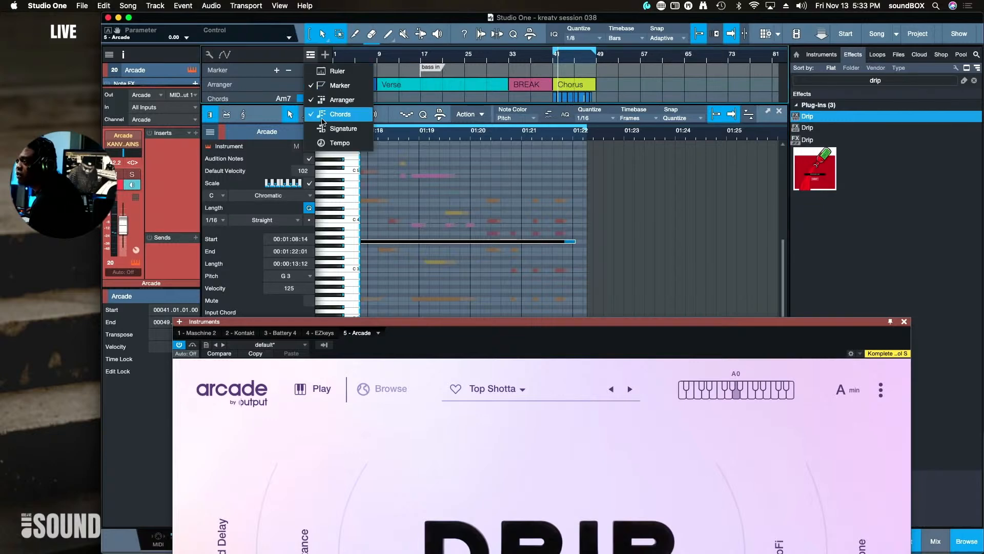
left_click(321, 72)
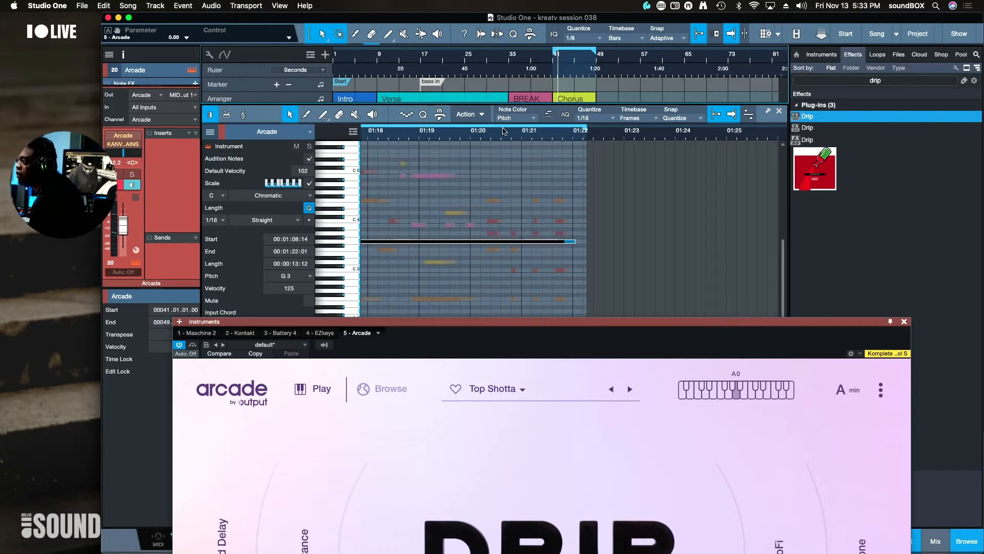
left_click(353, 132)
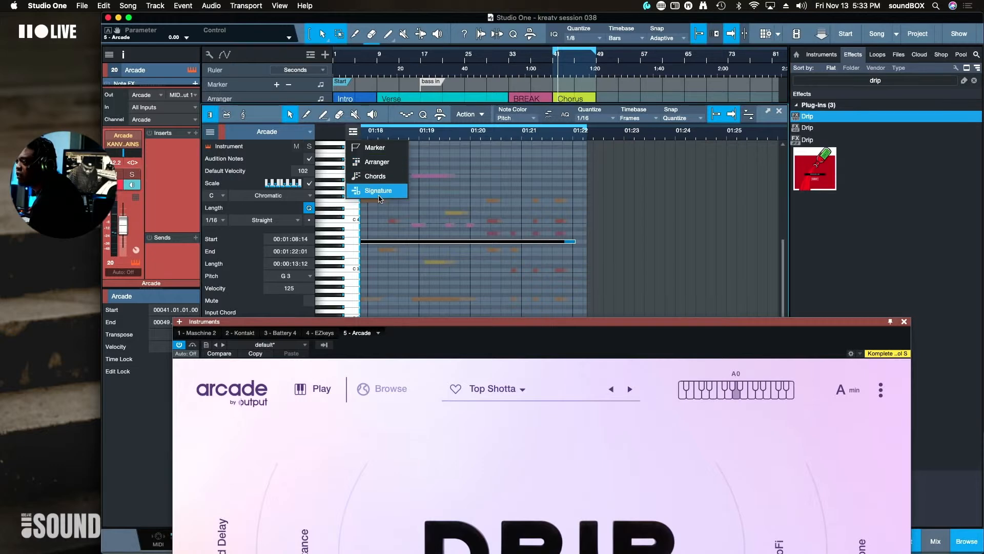
left_click(371, 162)
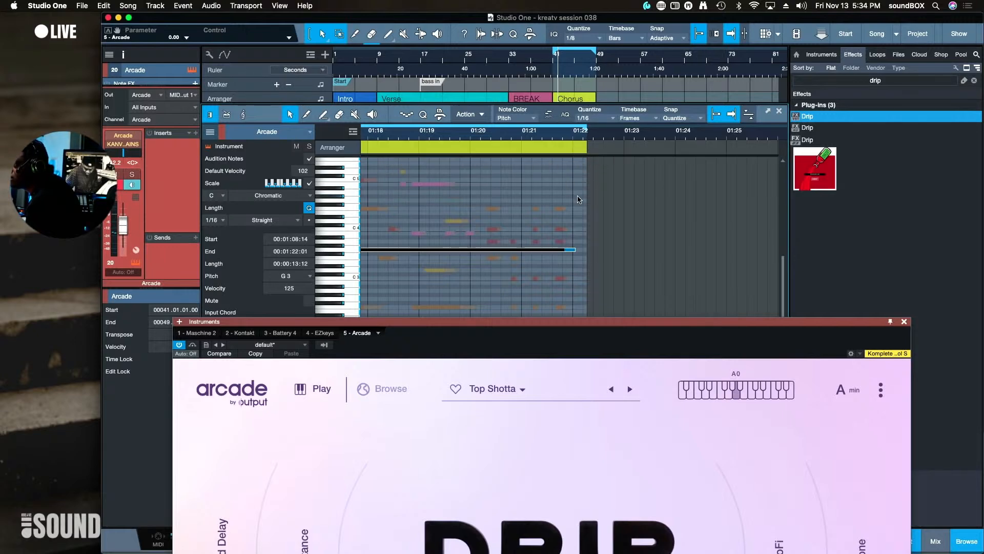
Extend the G 3 note to the end of the Chorus section and move the Arcade window aside to uncover the note editor
left_click_drag(576, 250, 587, 255)
left_click_drag(581, 327, 825, 309)
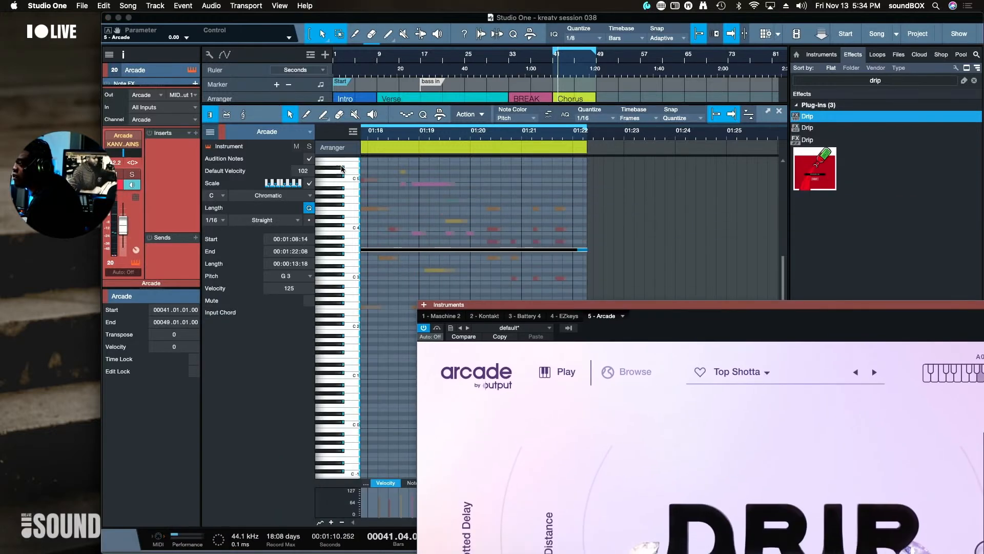
Set the note editor's timebase to Beat-Linear with the Frames display
right_click(498, 138)
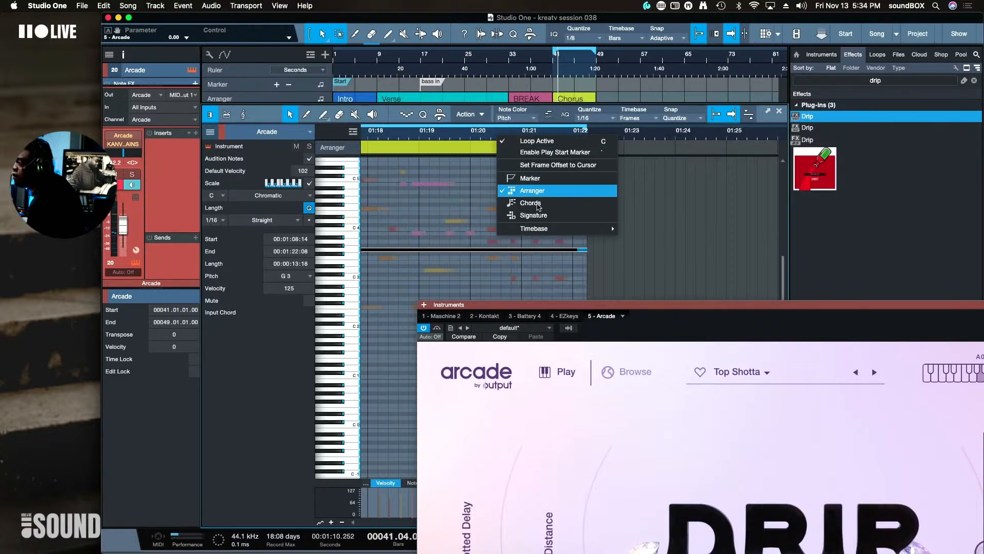
mouse_move(545, 231)
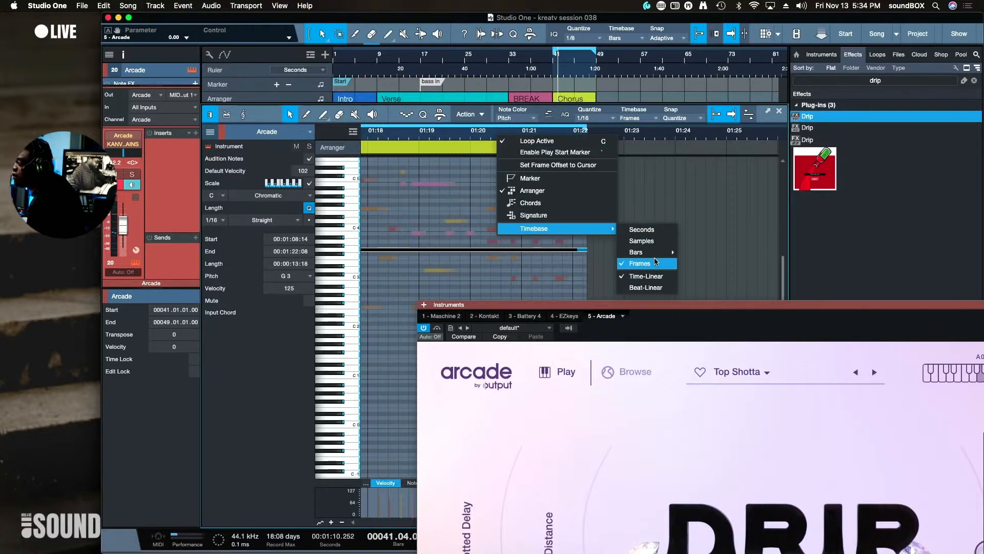
left_click(655, 288)
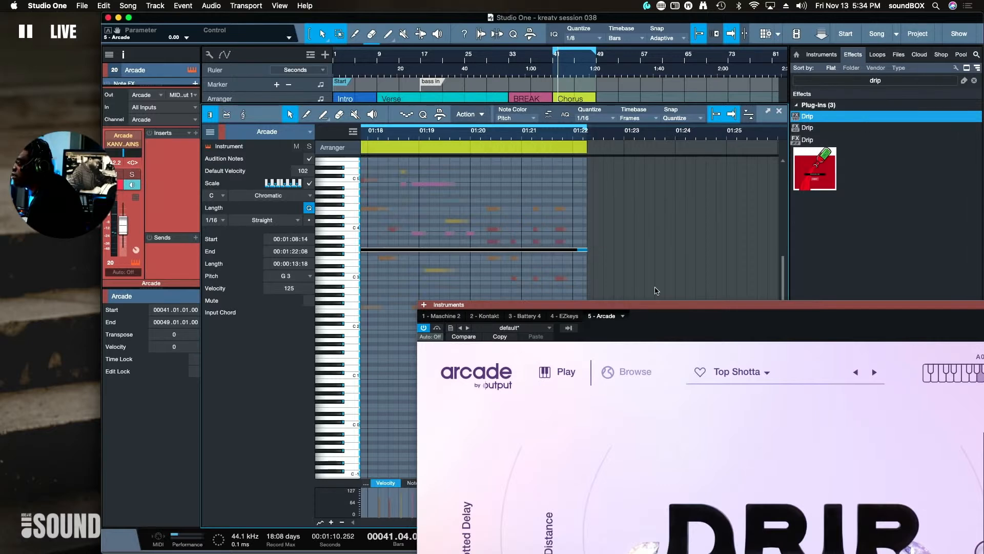
right_click(539, 138)
mouse_move(562, 236)
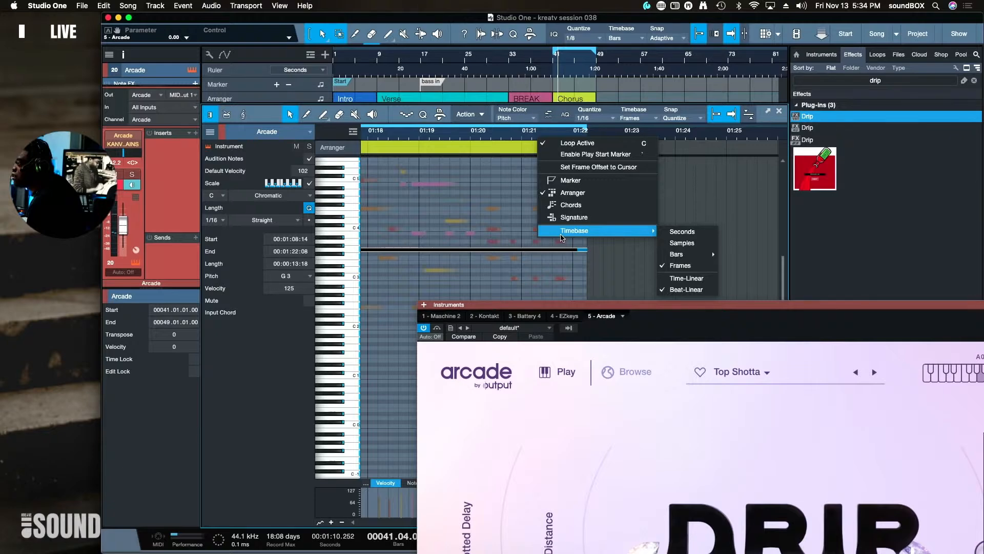
mouse_move(686, 254)
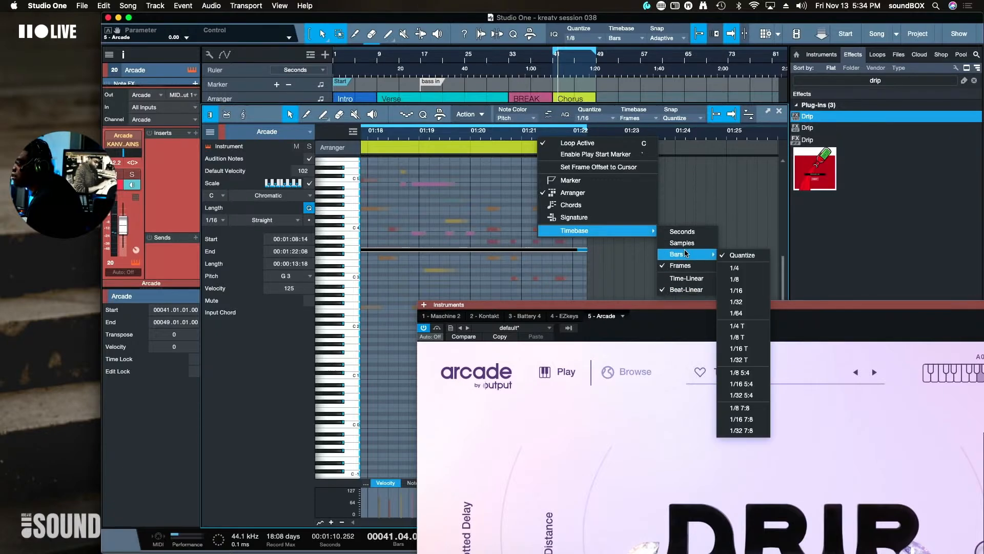
left_click(682, 265)
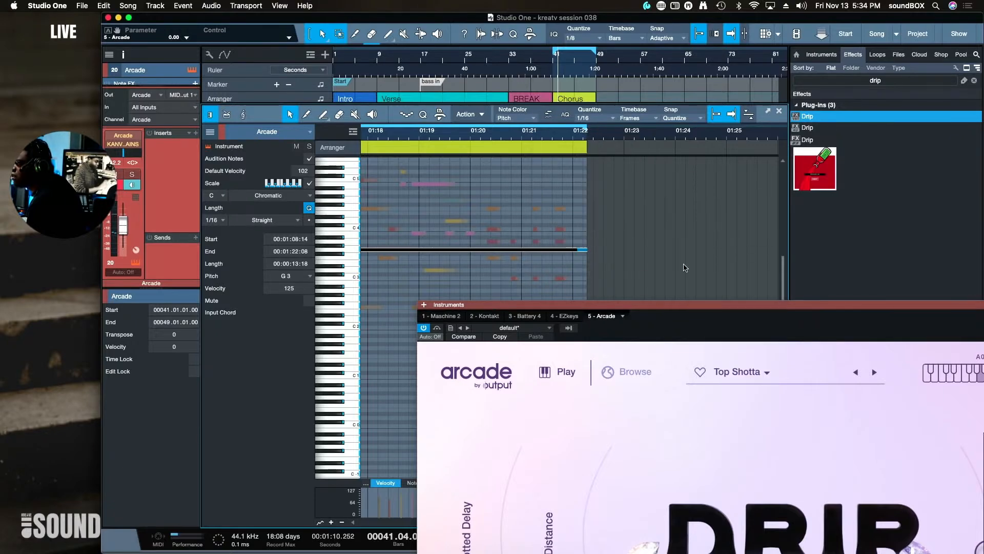
right_click(571, 137)
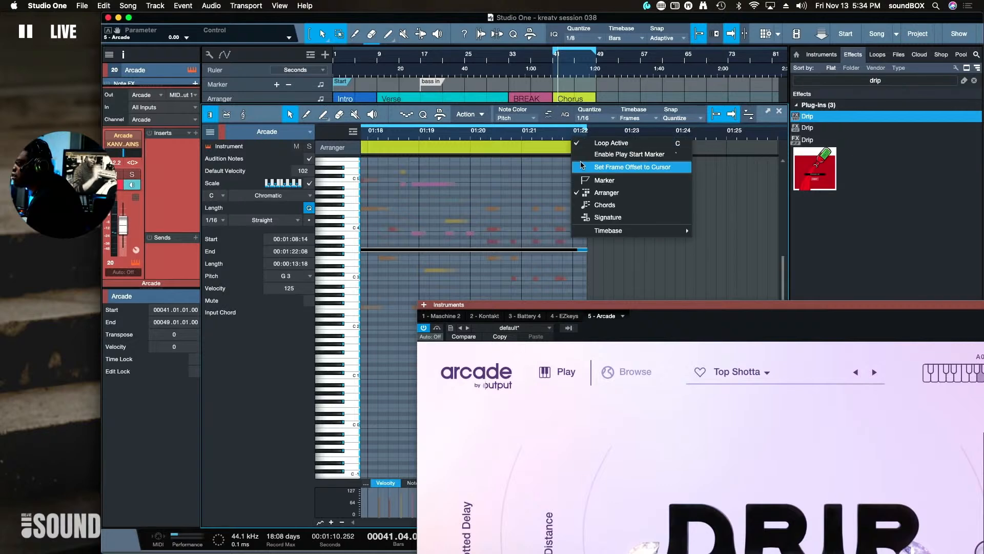
left_click(723, 176)
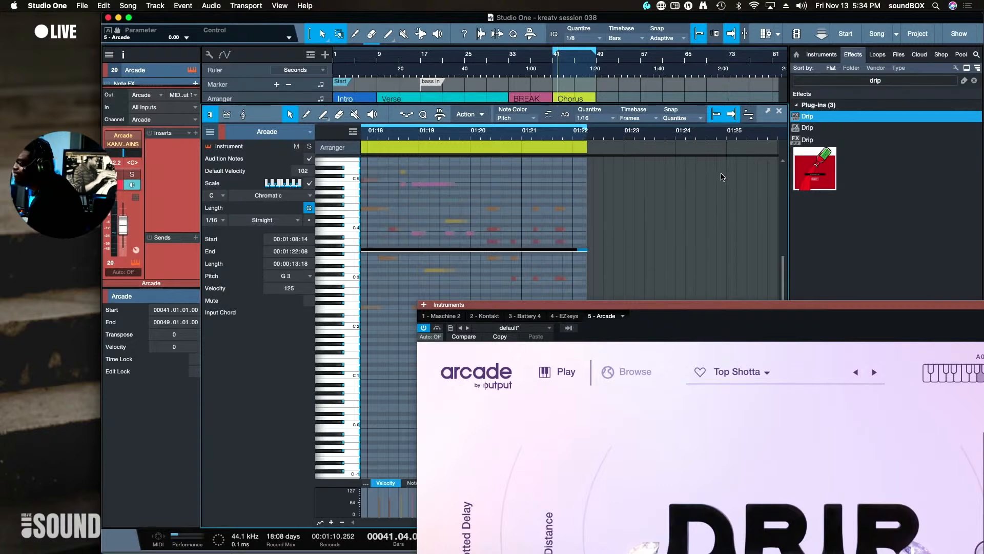
left_click(353, 132)
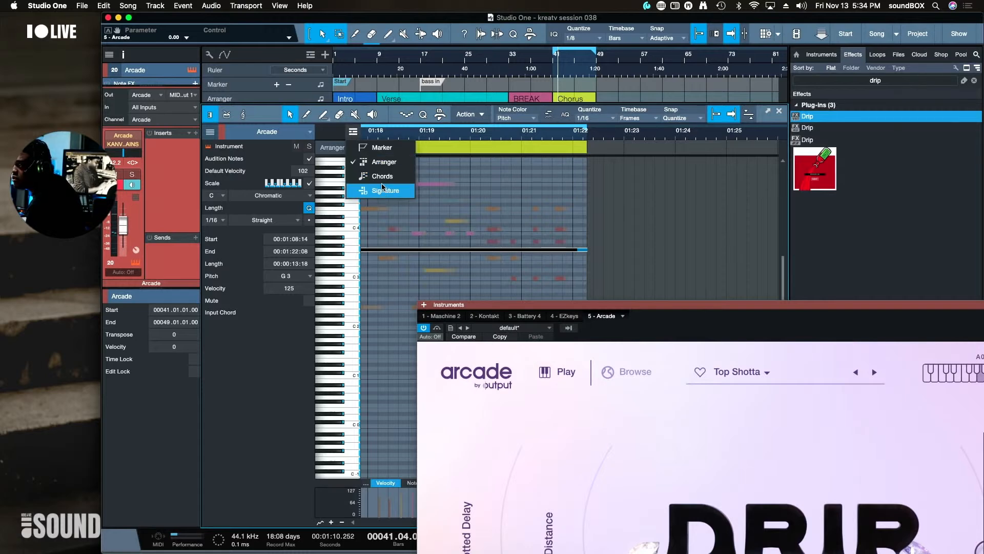
left_click(647, 183)
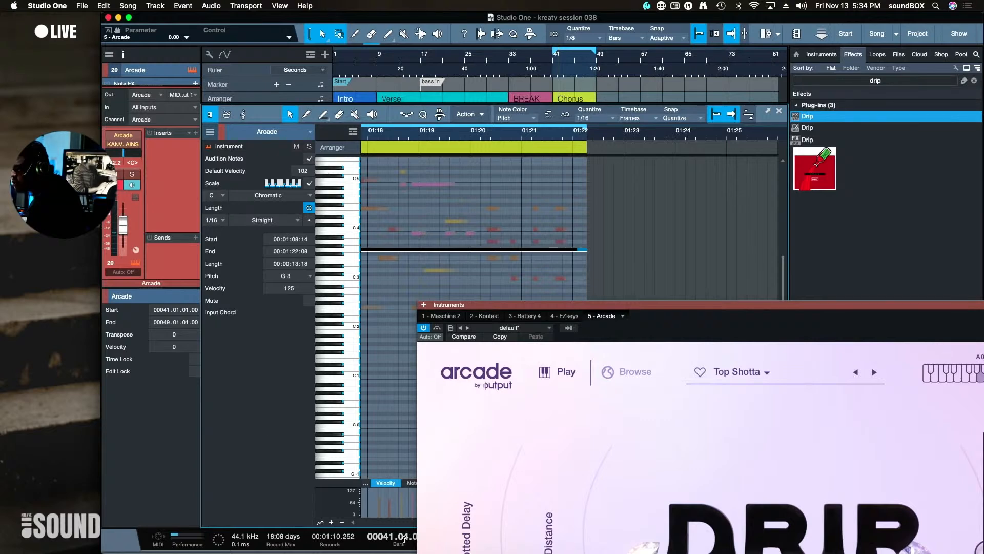
Place the playback cursor at bar 48.02, close the note editor, and examine the Chorus section's start and end on the arrangement ruler
left_click(543, 137)
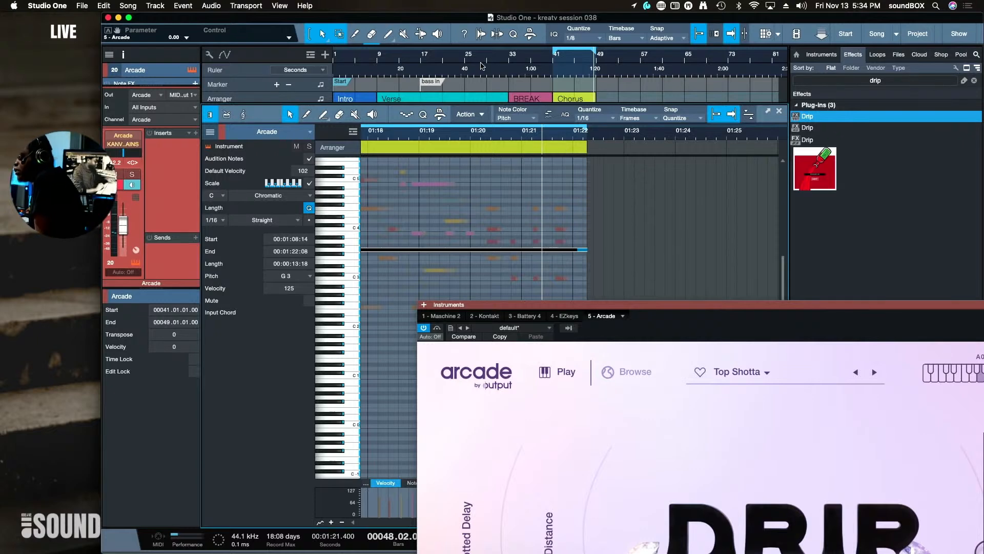
key("F2")
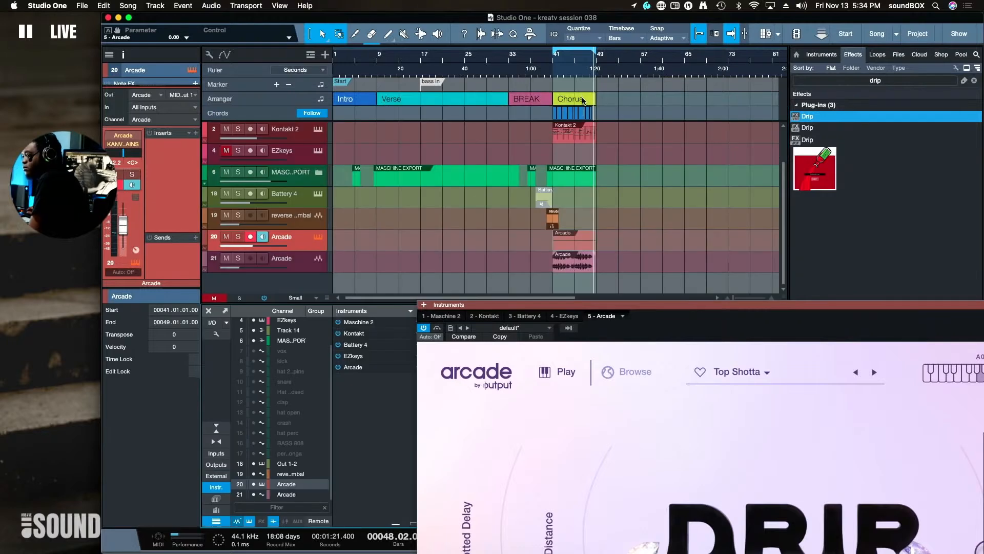
left_click(595, 167)
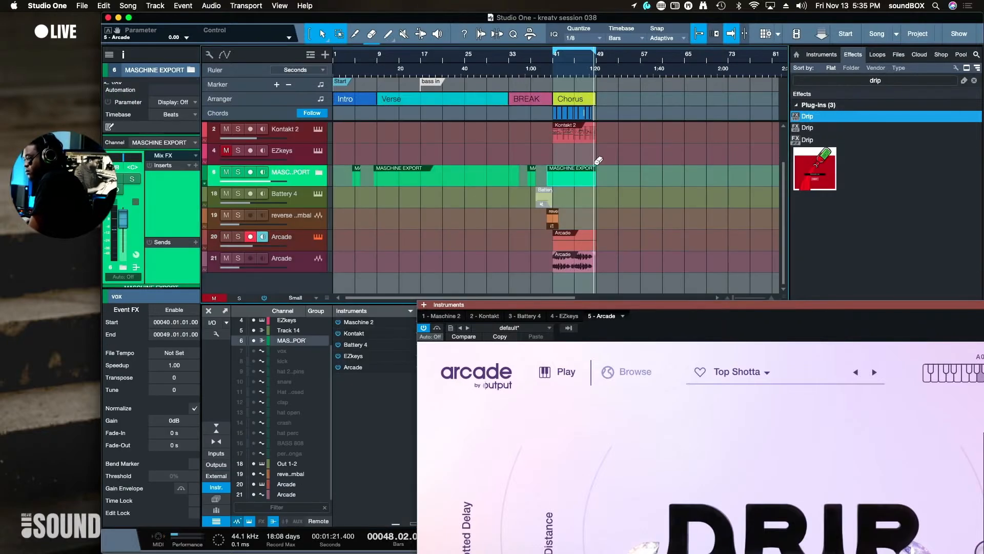
key("z")
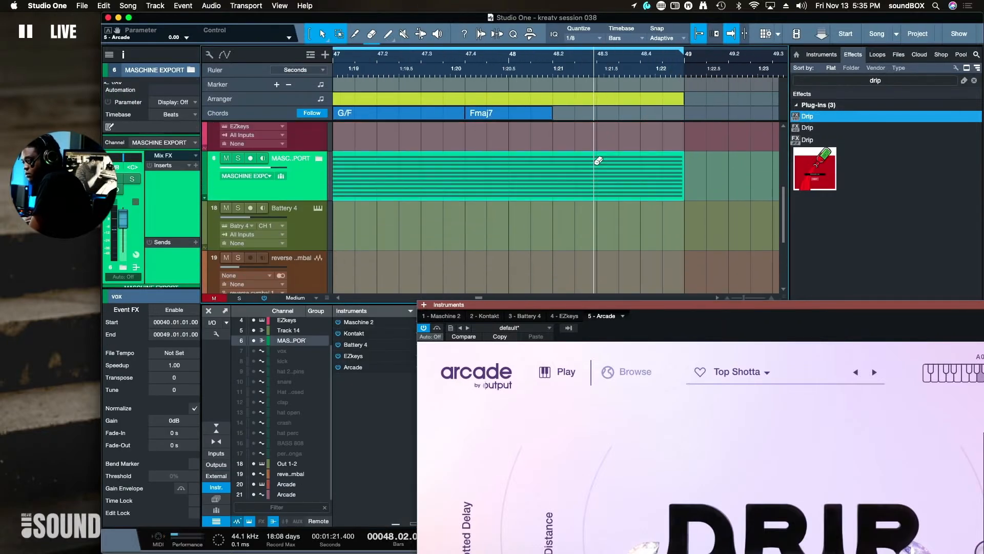
scroll(662, 232, "up", 3)
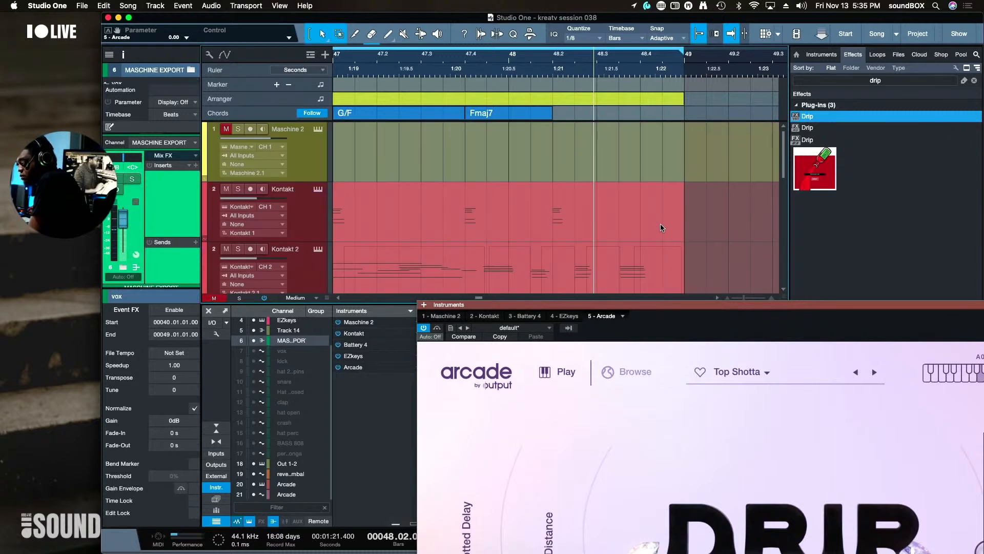
scroll(661, 231, "down", 3)
scroll(661, 232, "up", 3)
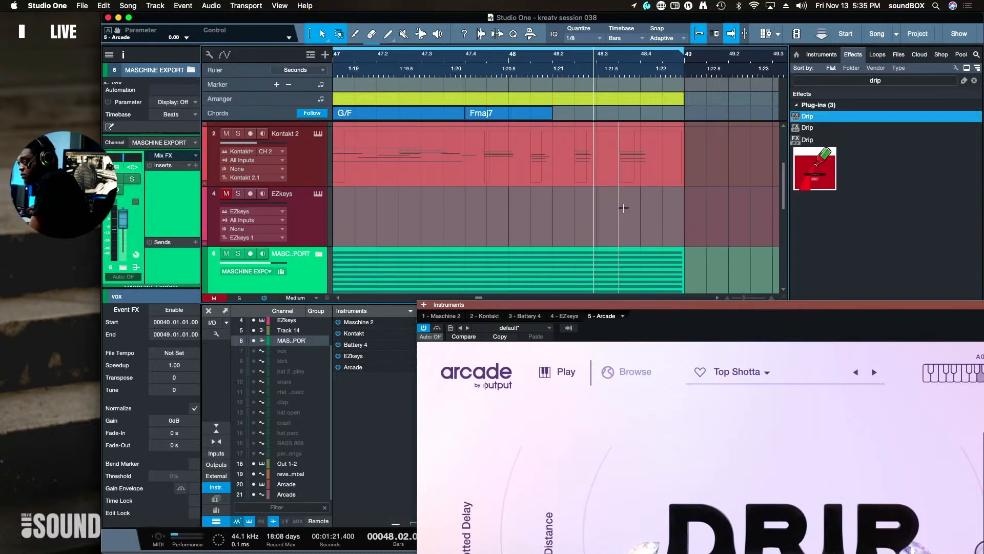
scroll(616, 196, "left", 10)
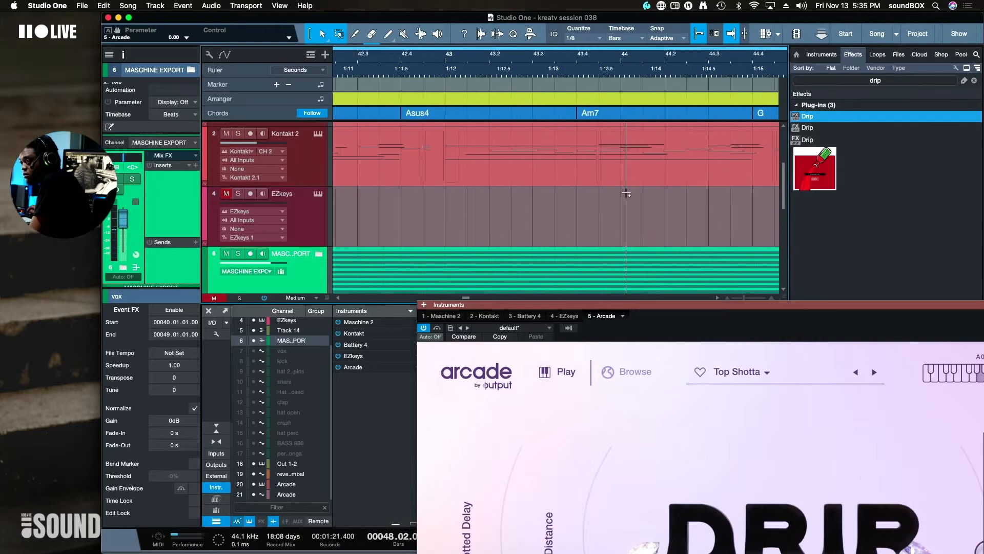
scroll(605, 167, "left", 3)
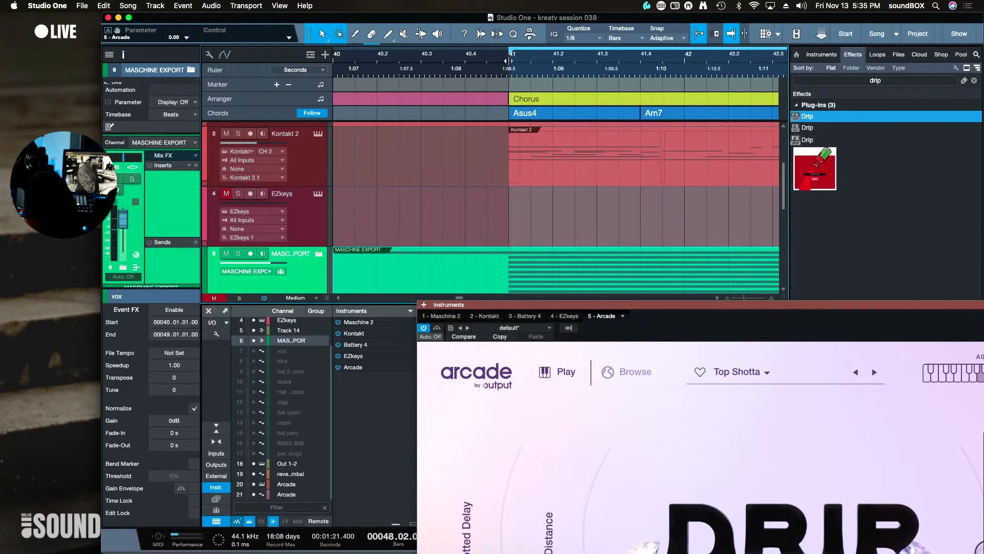
scroll(551, 119, "right", 15)
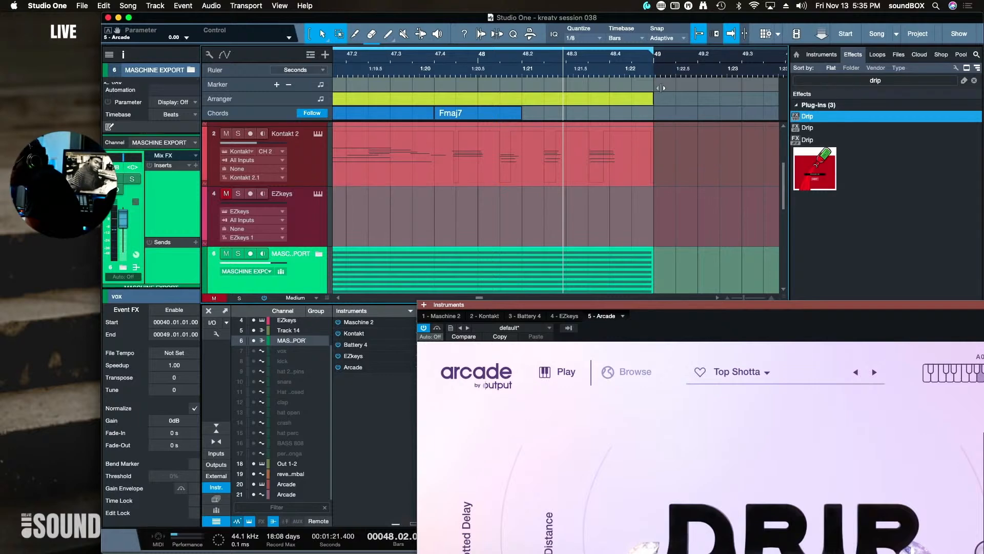
left_click(681, 166)
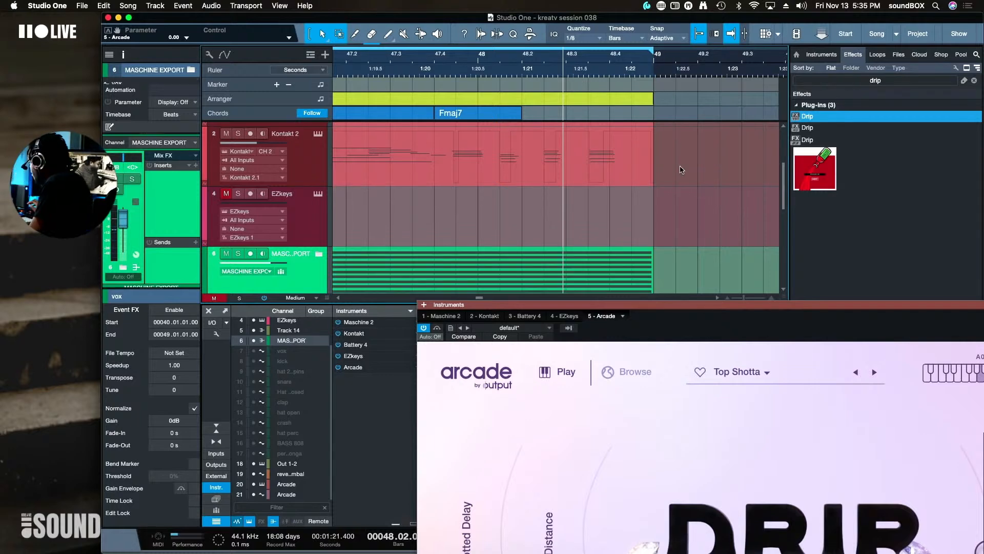
key("e")
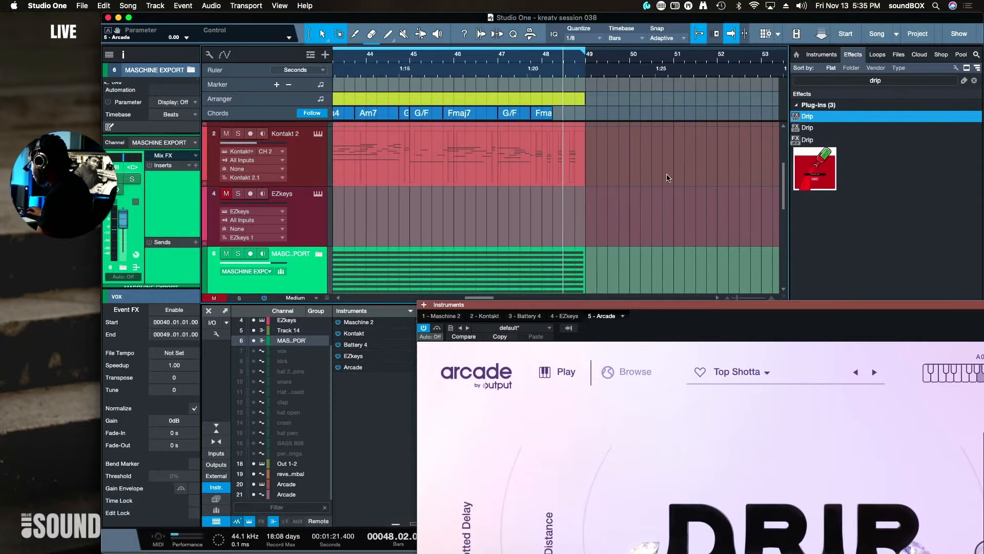
Reopen the Arcade part in the note editor and bring the start of the Chorus section into view
key("F2")
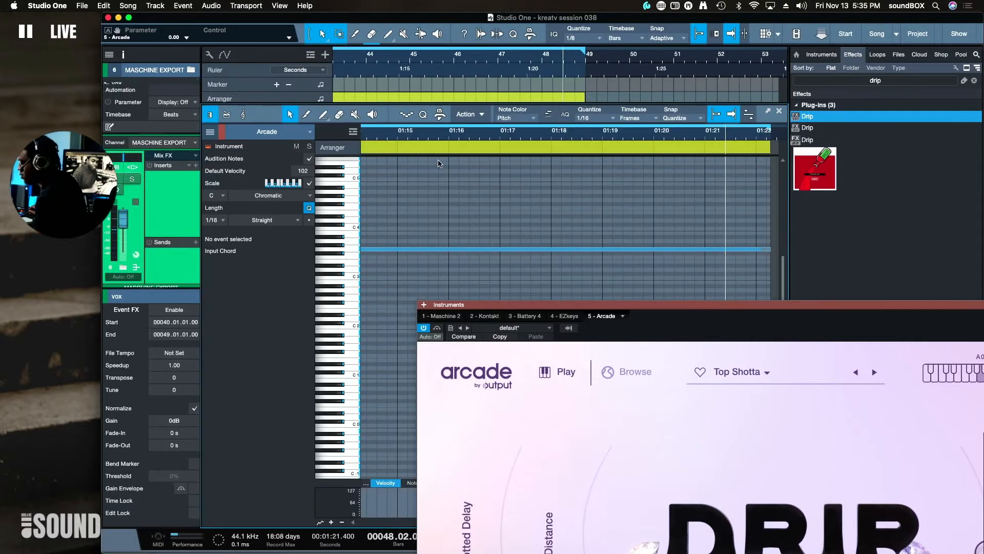
scroll(446, 164, "left", 10)
scroll(457, 163, "right", 3)
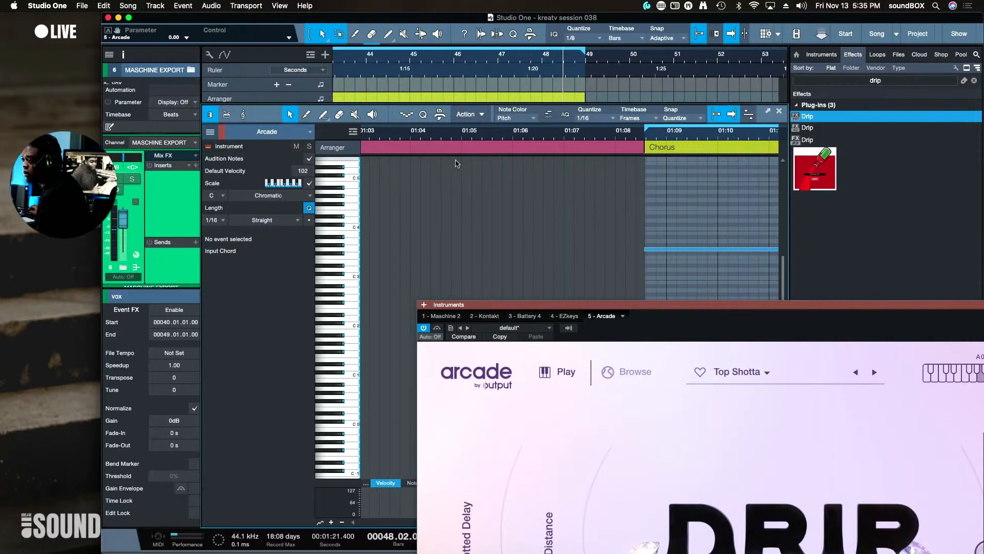
Play back the Chorus with the Arcade window closed, and check the long note against the section's start and end in the note editor
key("space")
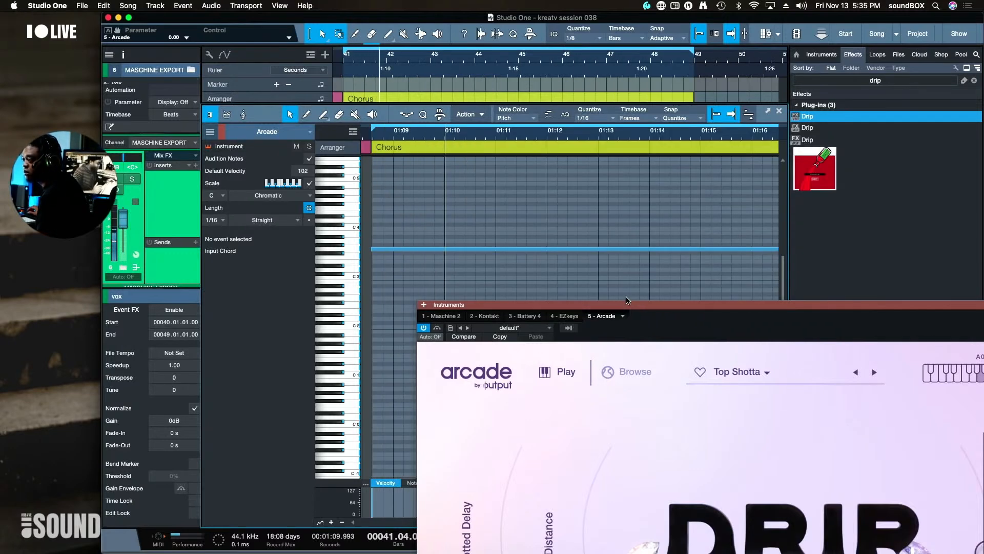
left_click_drag(652, 306, 436, 108)
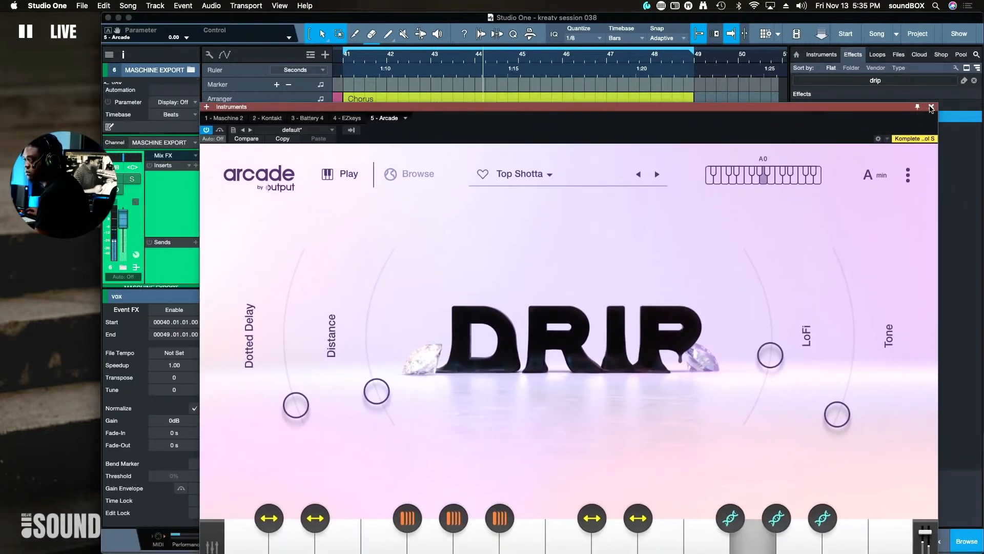
left_click(931, 107)
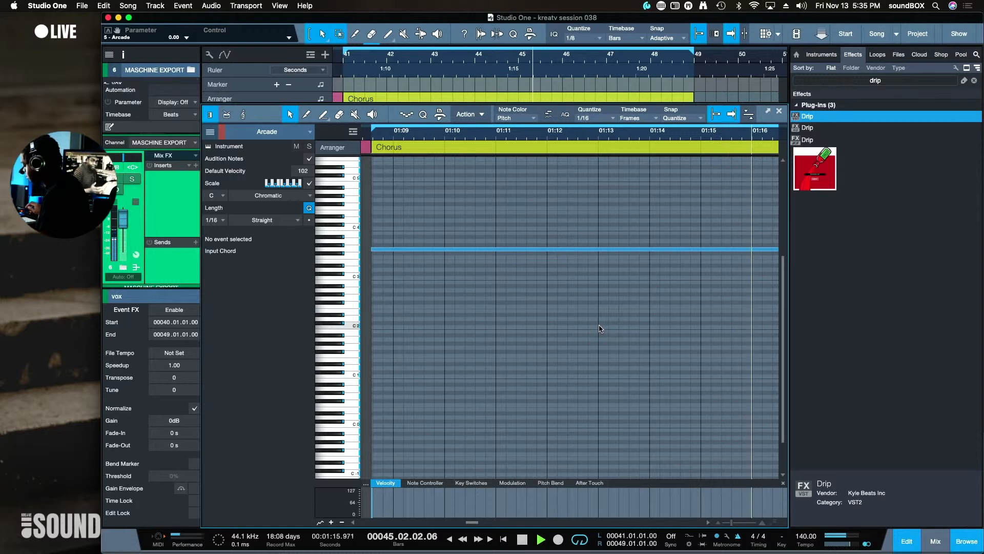
scroll(601, 326, "left", 5)
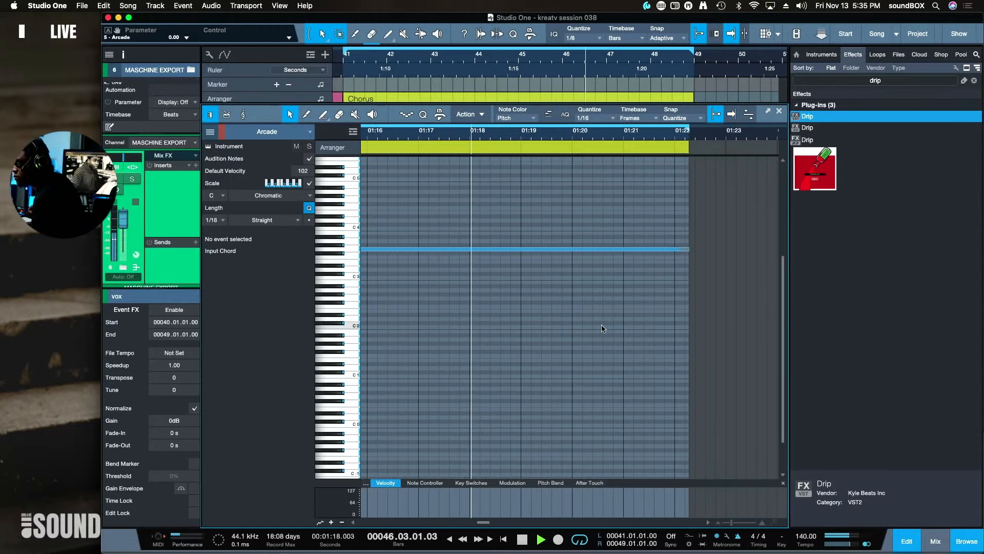
scroll(601, 322, "left", 6)
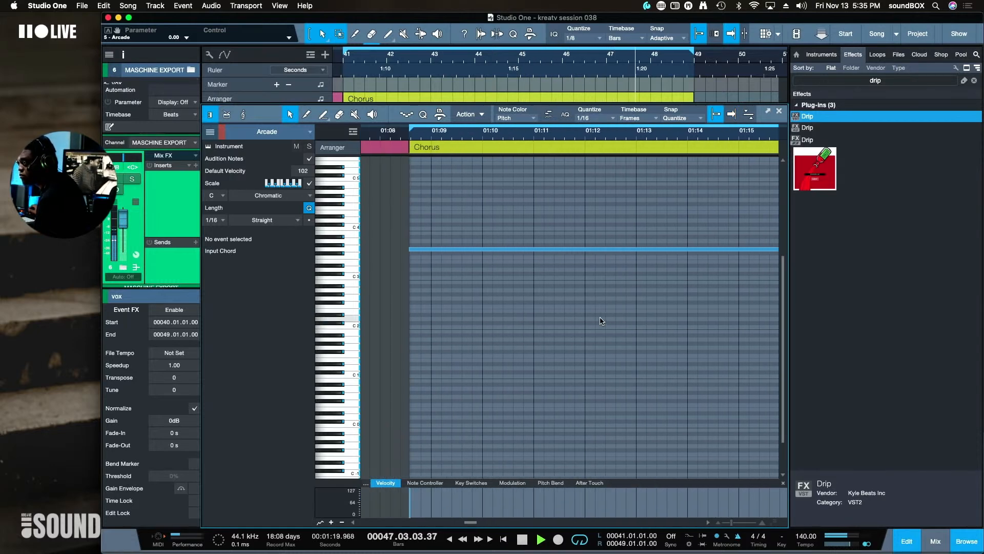
scroll(601, 322, "right", 3)
scroll(601, 322, "left", 2)
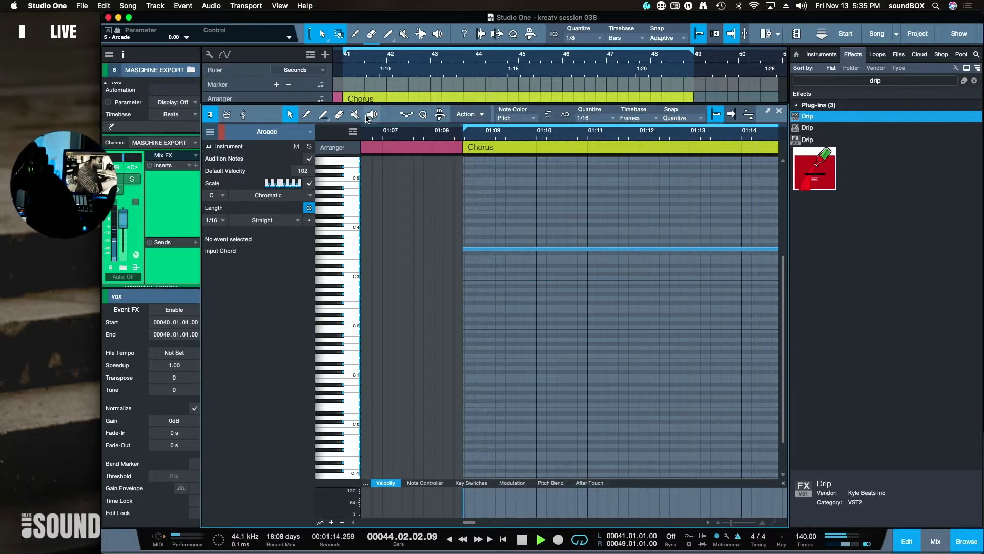
key("space")
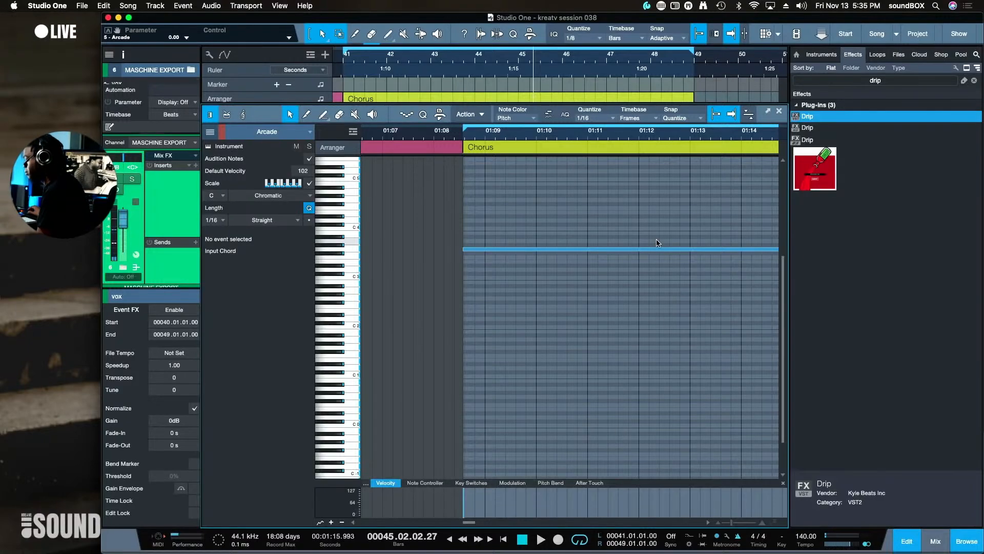
Show the mixer in place of the note editor and bounce the Arcade part on track 20 to a new audio track
key("F3")
scroll(521, 190, "down", 15)
left_click(529, 195)
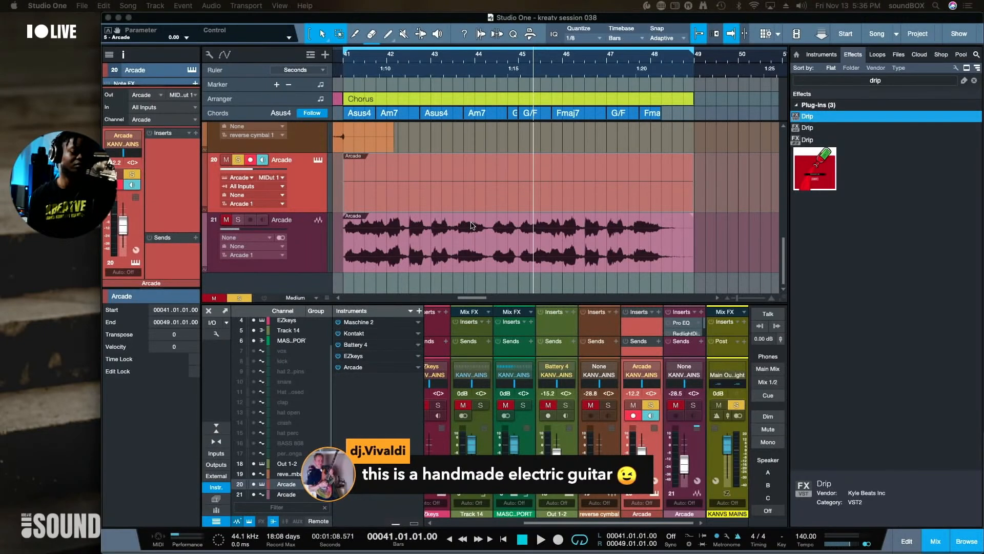
left_click(473, 225)
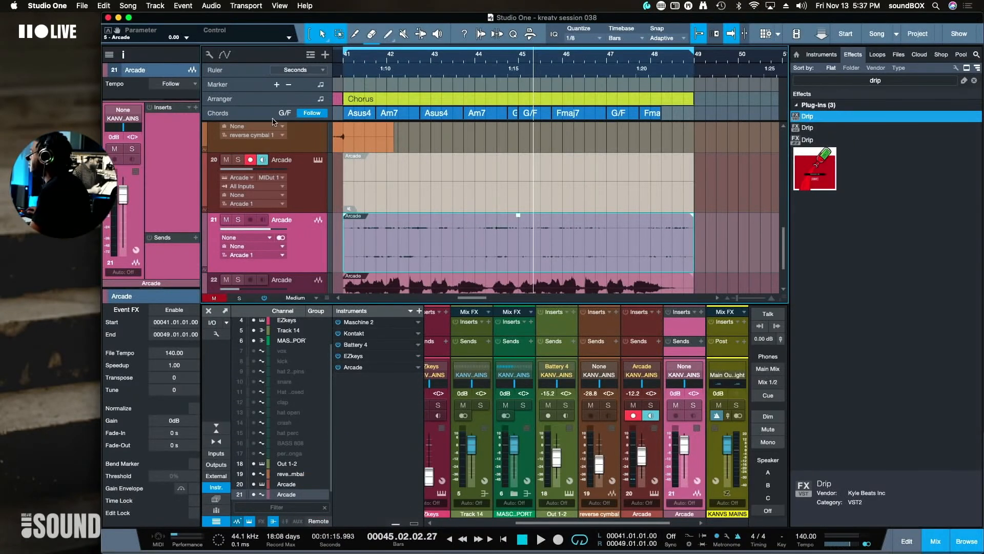
Play the Chorus from bar 41, set the bounced Arcade track 21 to -22.0 dB, and audition it soloed
left_click(429, 195)
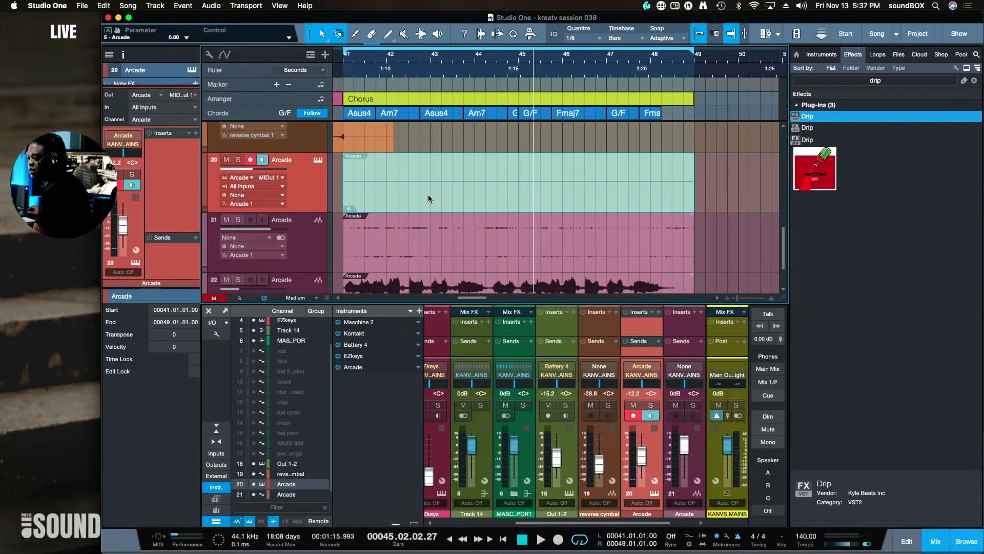
key("space")
left_click(342, 58)
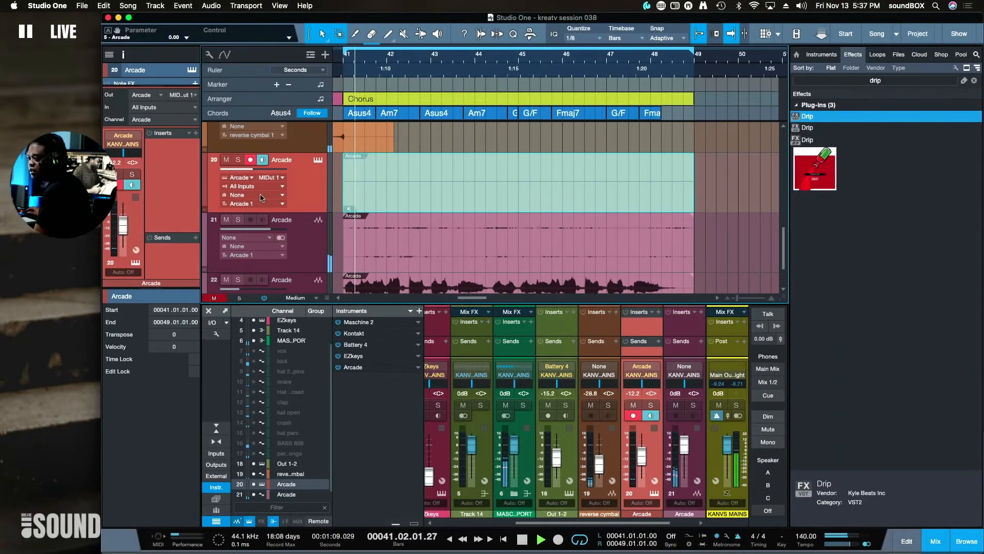
left_click_drag(255, 229, 251, 243)
mouse_move(243, 250)
left_mouse_down()
mouse_move(235, 259)
mouse_move(252, 237)
mouse_move(245, 233)
left_mouse_up()
left_click(238, 220)
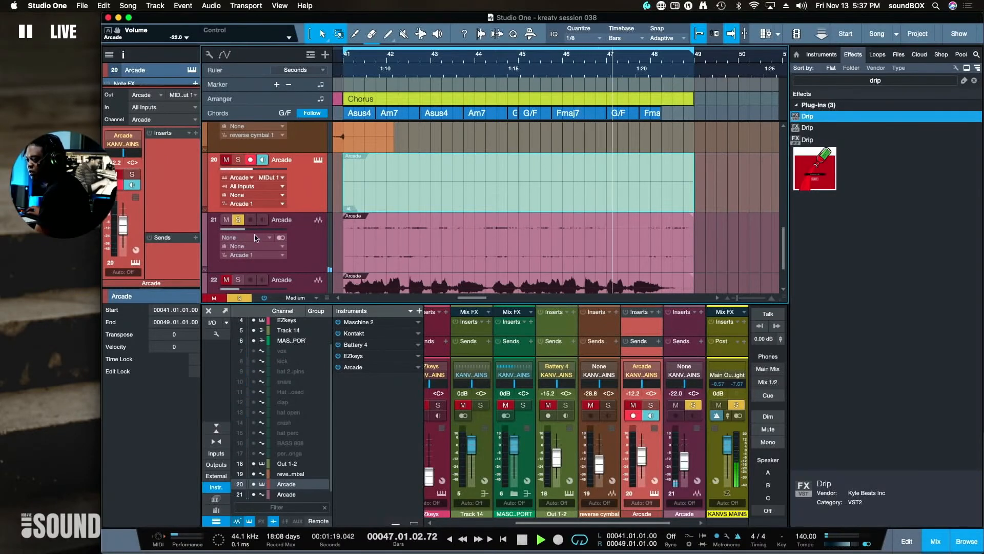
left_click(239, 219)
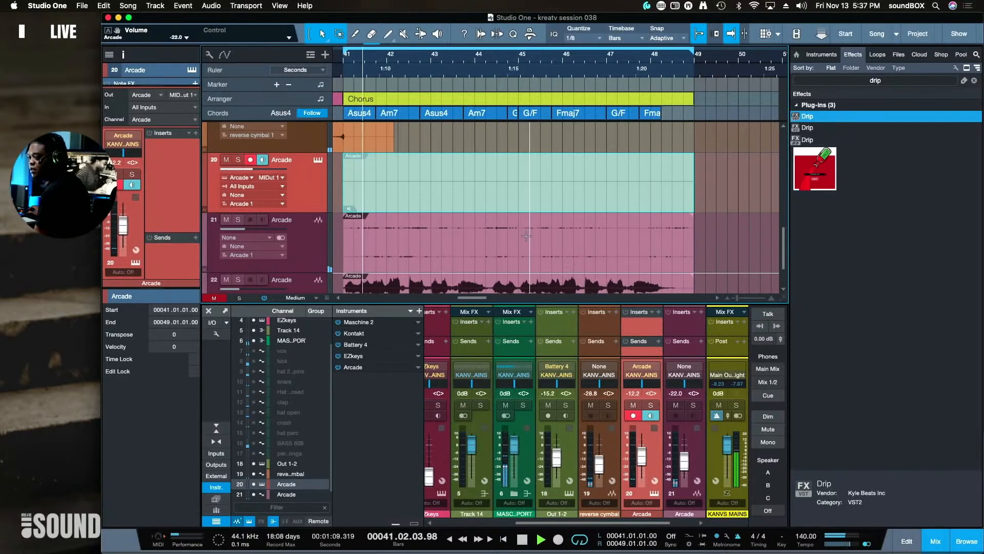
key("space")
Play from the BREAK section and copy track 21's Arcade clip from the Chorus to the BREAK's start at bar 33
scroll(594, 217, "down", 3)
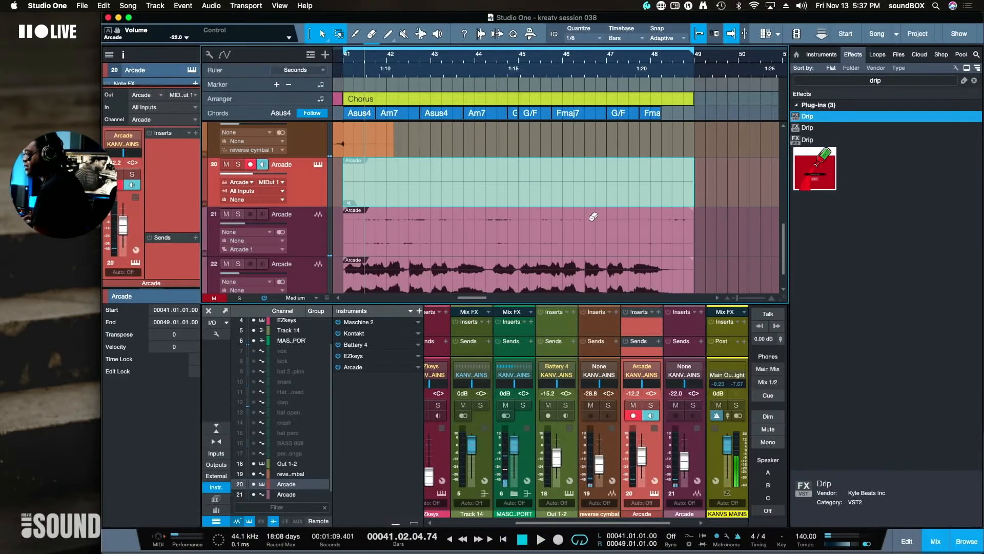
scroll(594, 217, "down", 2)
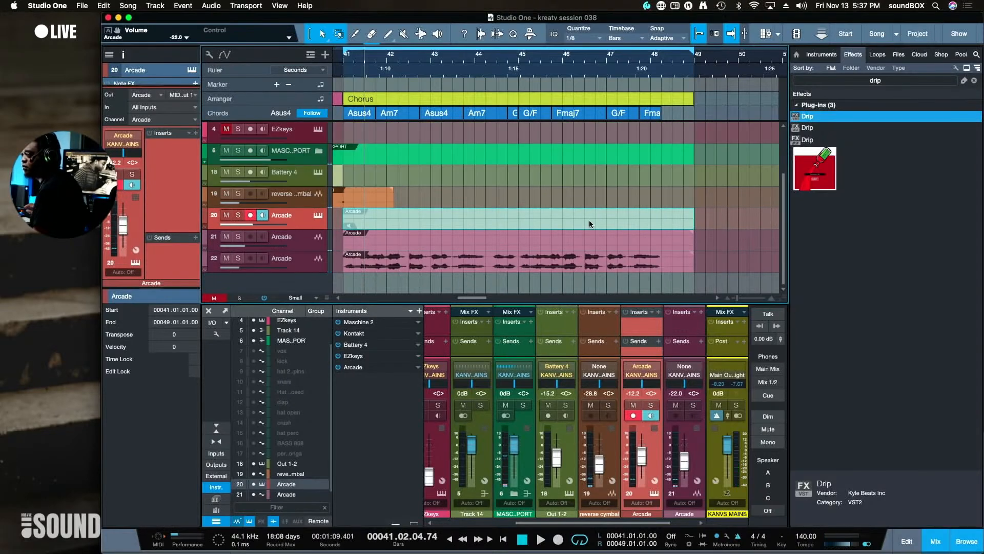
scroll(590, 220, "left", 5)
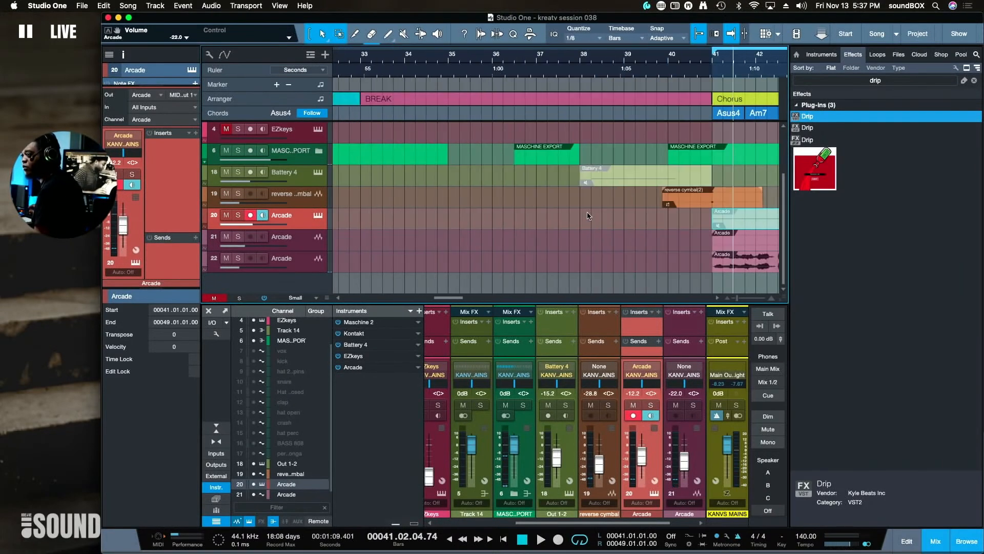
left_click(359, 58)
key("space")
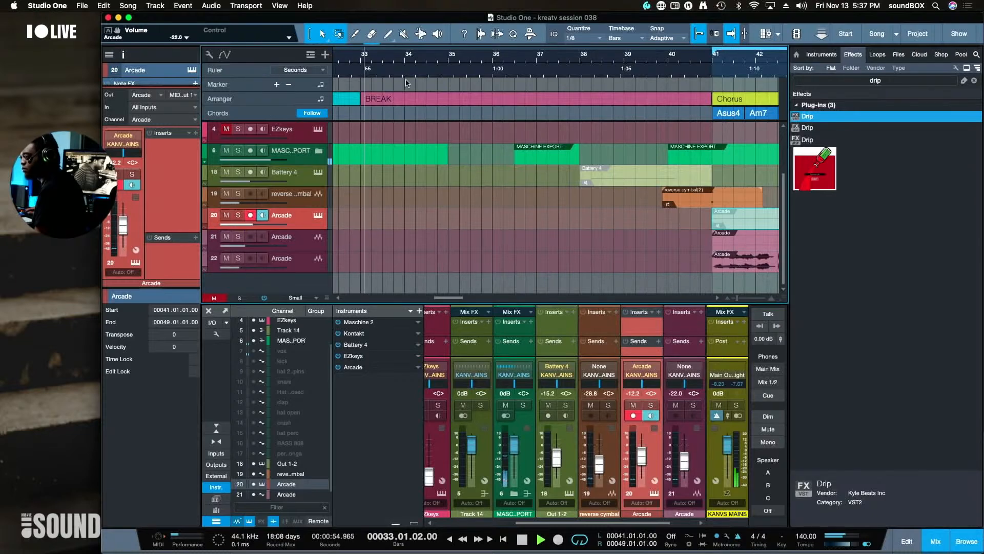
key("w")
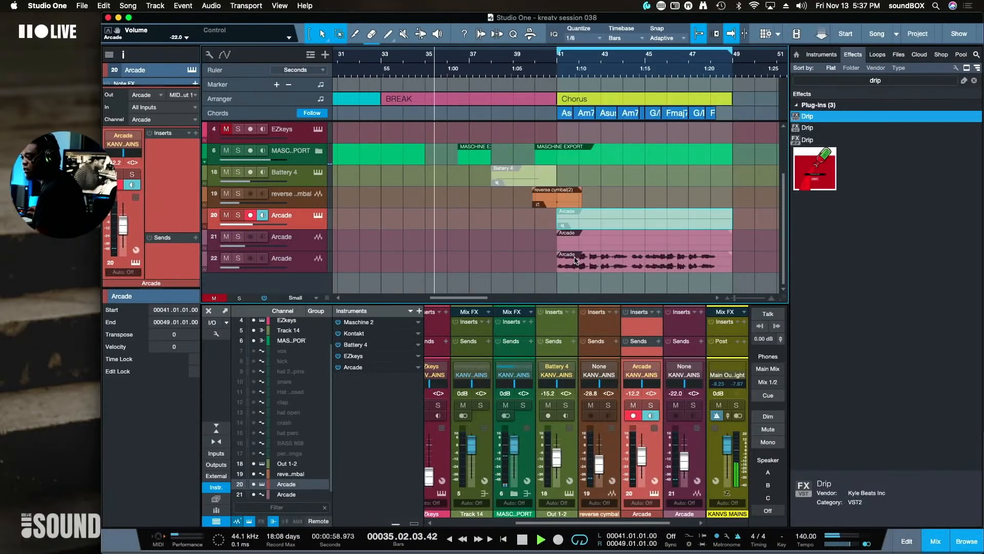
left_click_drag(580, 249, 404, 239)
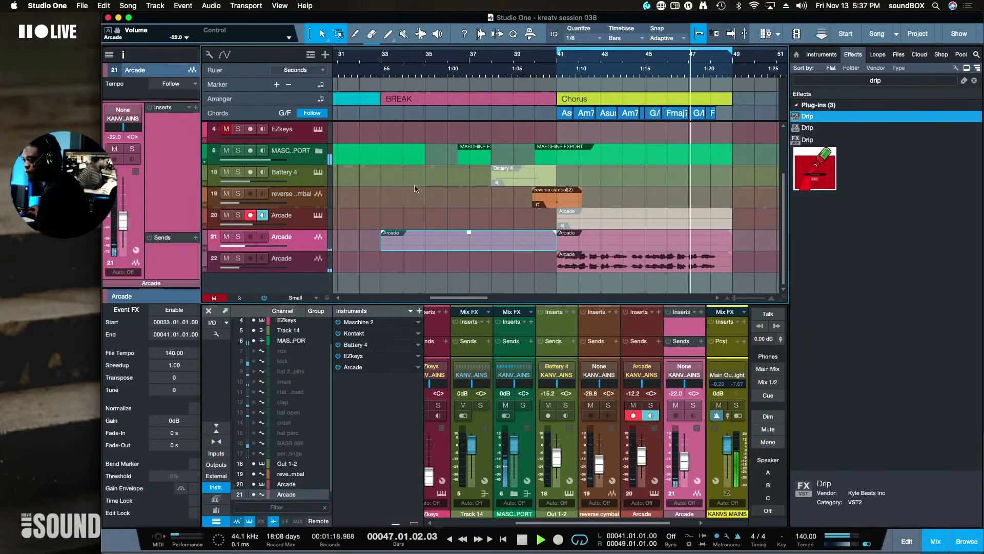
Delete the muted Arcade part in the Chorus on track 20 and stop playback
left_click(611, 224)
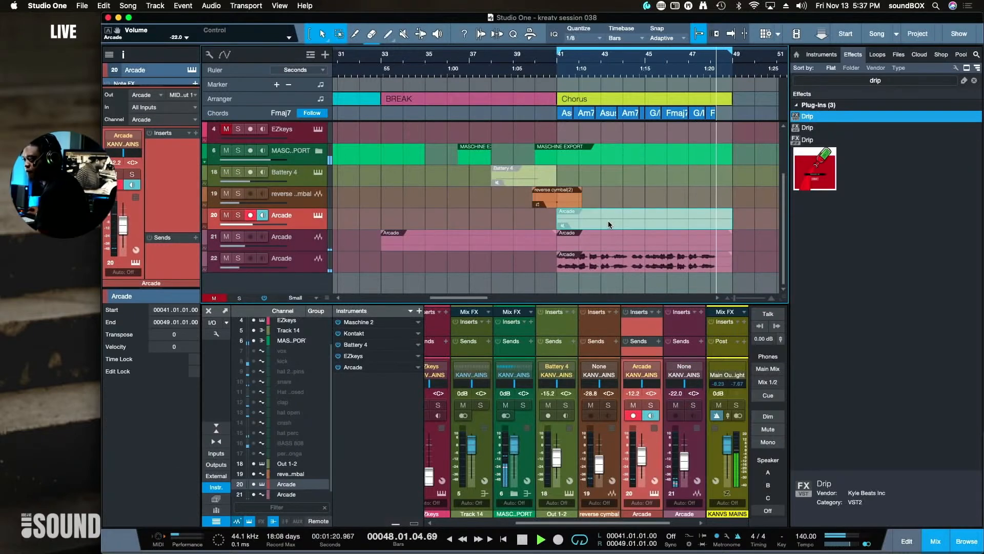
key("Delete")
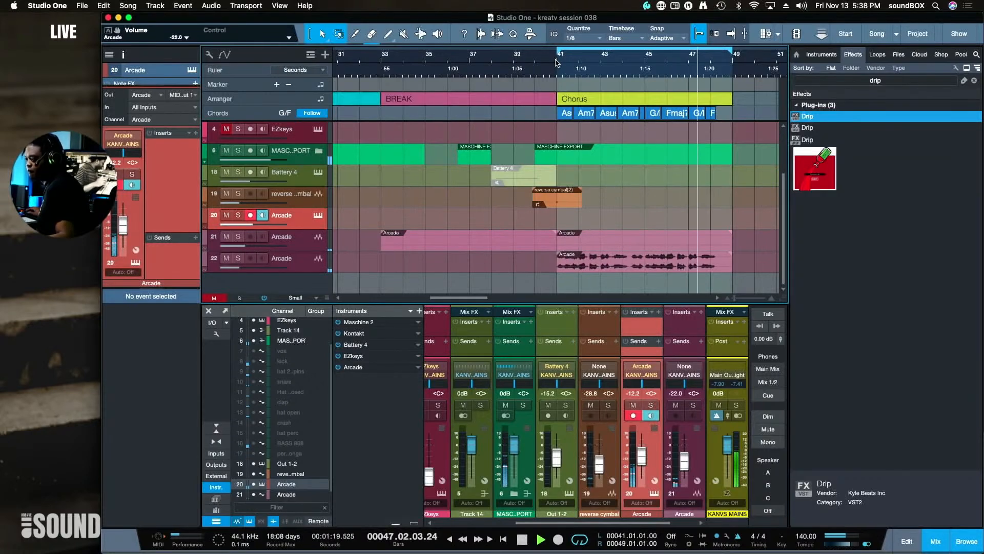
key("space")
key("f")
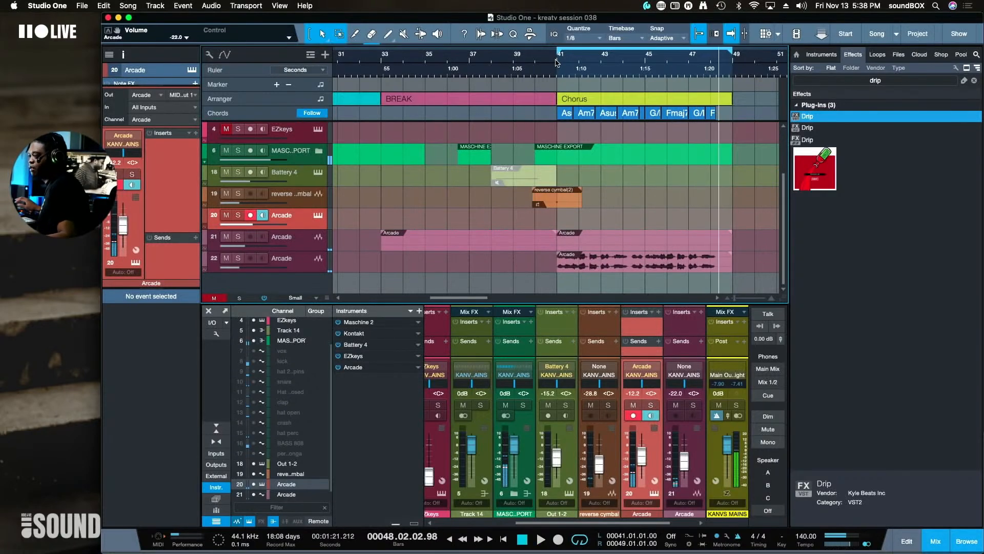
Record a new Arcade part on track 20 from bar 41, trimmed to bar 45, and bounce it to a new audio track at -7.3 dB
left_click(557, 61)
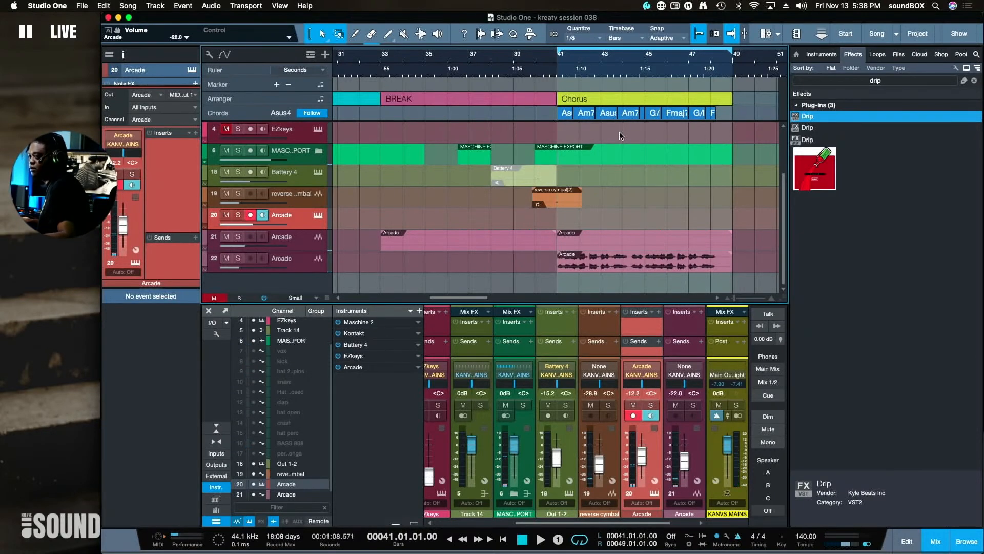
key("KP_Multiply")
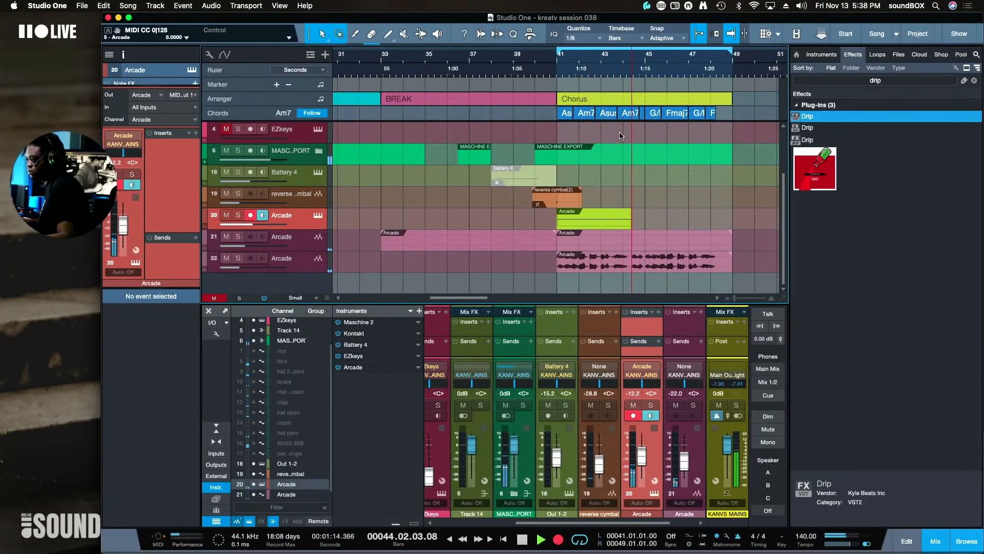
key("space")
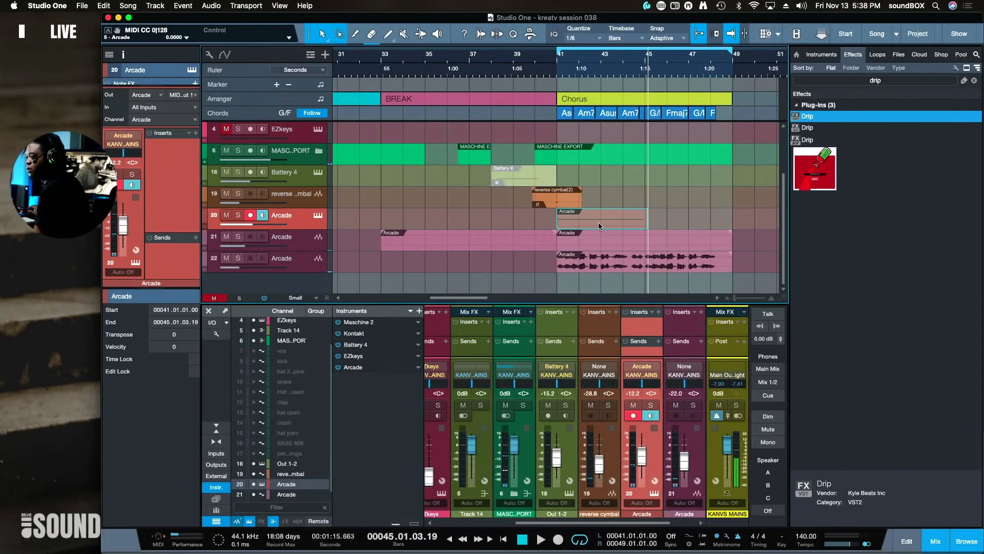
left_click_drag(649, 222, 644, 223)
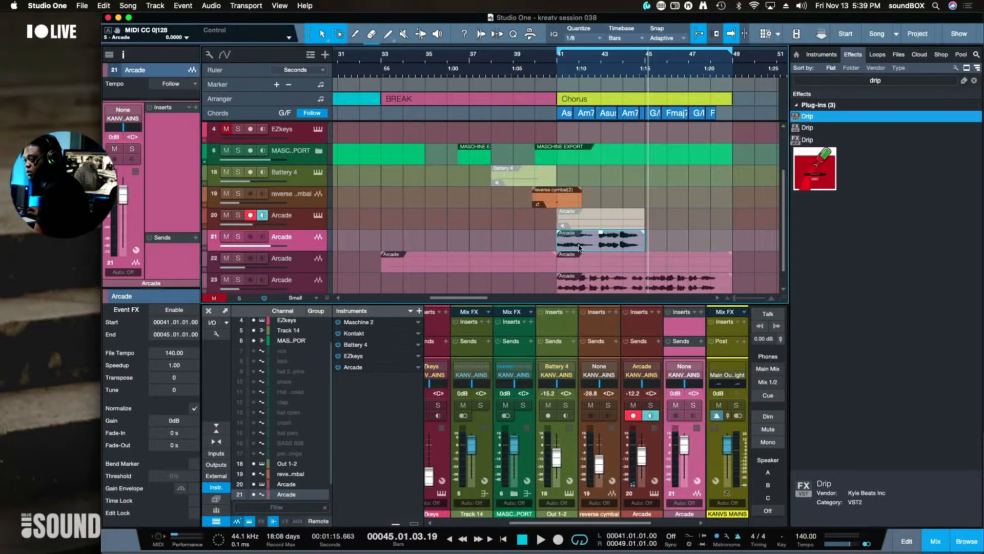
left_click_drag(272, 249, 262, 260)
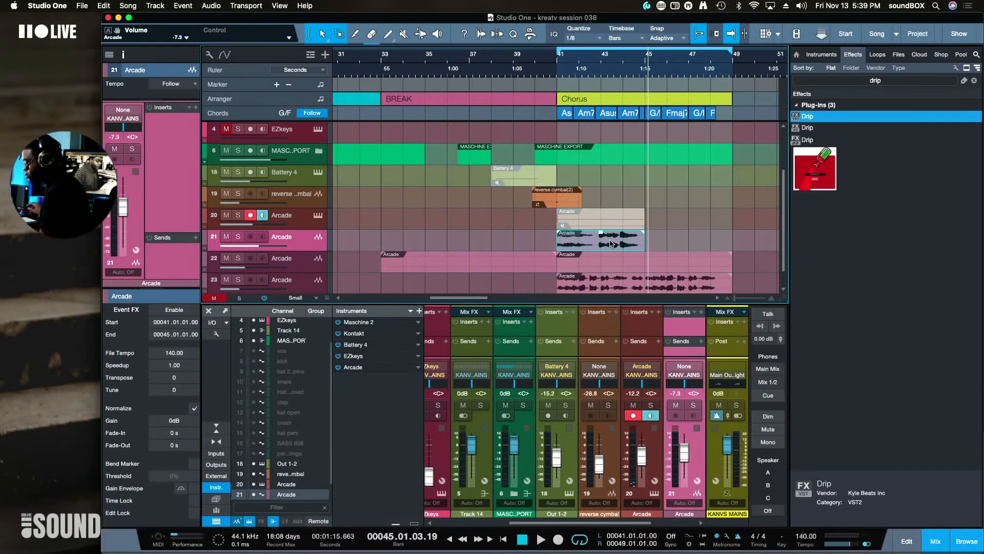
Split the new Arcade audio clip on track 21 at bar 43 and move its second half to start at bar 45
key("z")
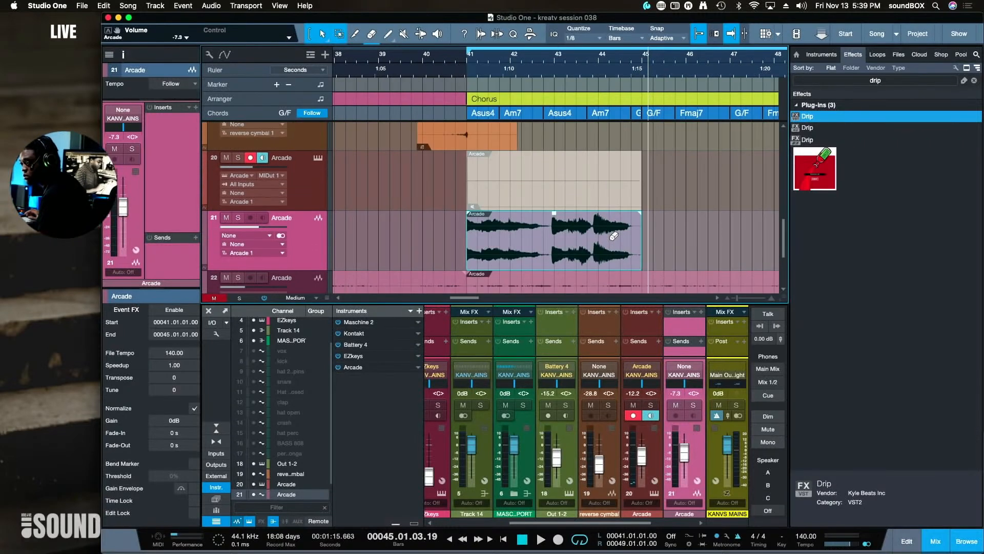
left_click(558, 244, "alt")
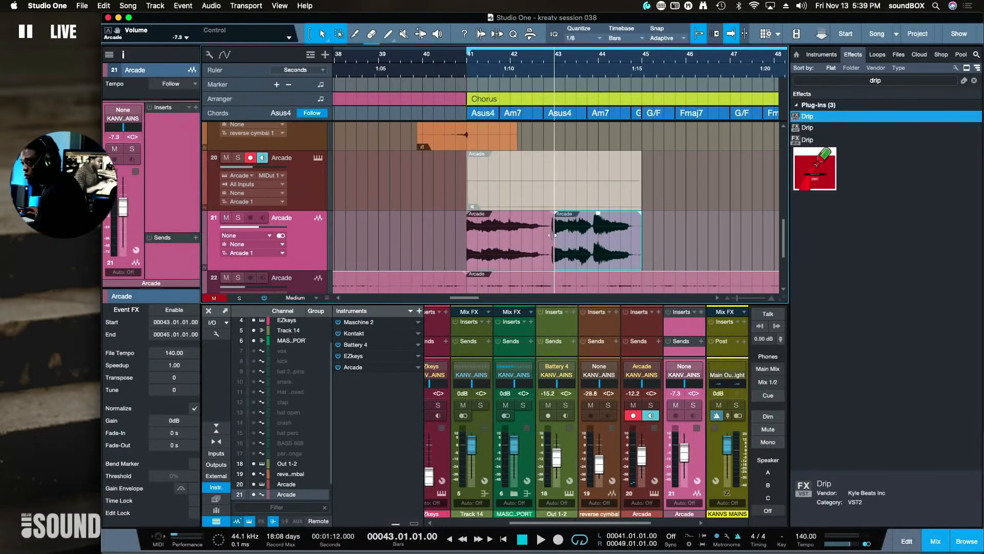
left_click_drag(570, 258, 654, 253)
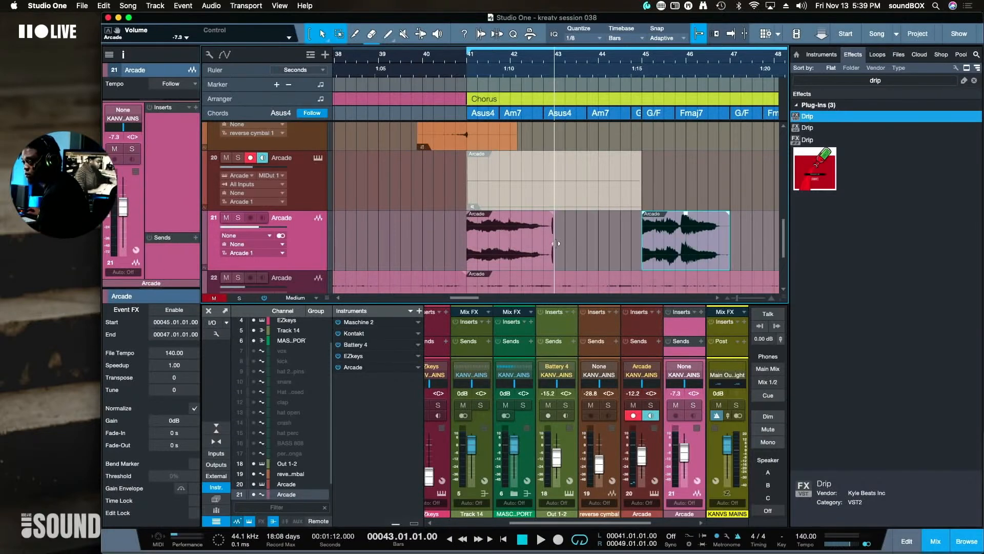
Play the Chorus from bar 41 and lower Arcade track 21's volume to -21.6 dB
left_click(464, 59)
key("space")
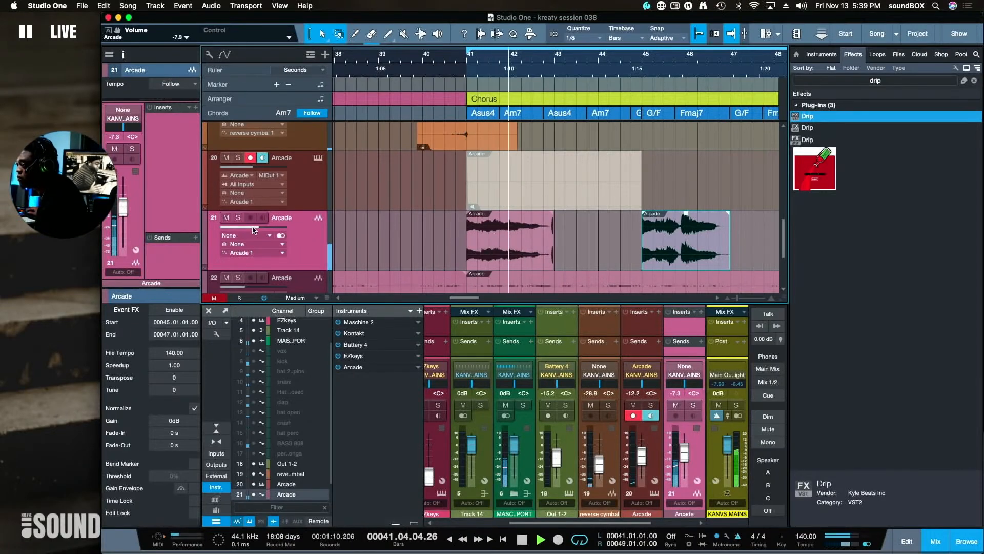
left_click_drag(252, 229, 244, 229)
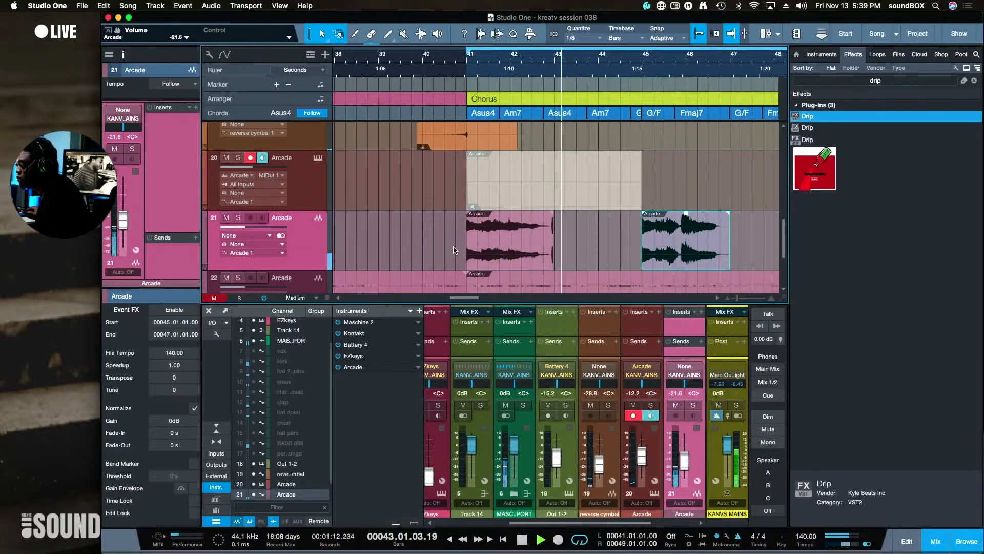
Trim the end of the first Arcade clip on track 21 slightly and time-stretch it to end at bar 43
left_click(550, 242)
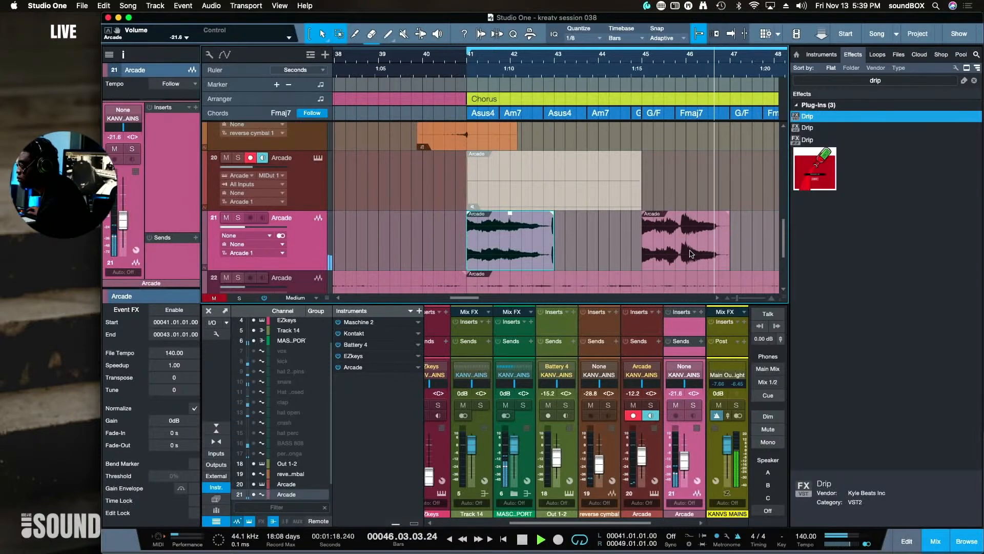
key("space")
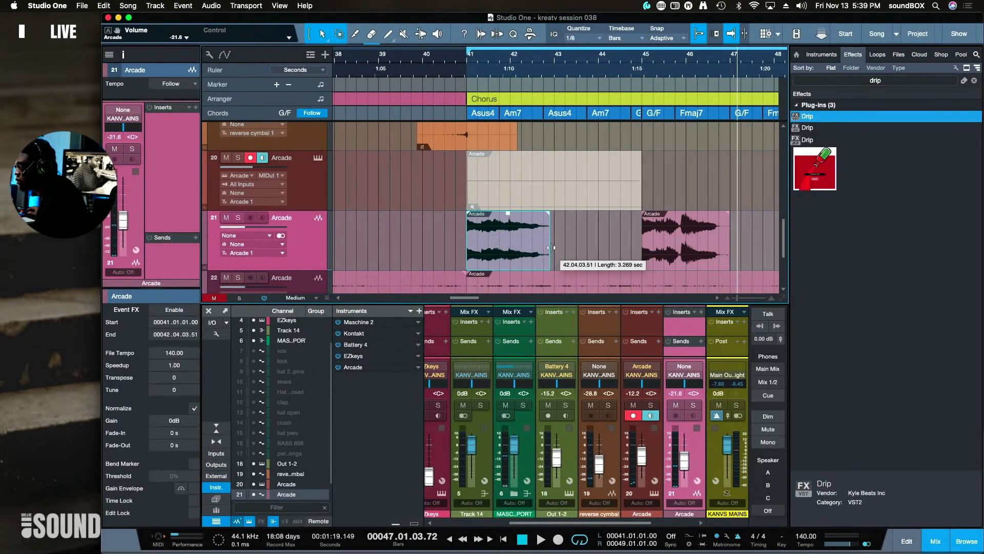
left_click_drag(554, 242, 549, 243)
right_click(549, 233)
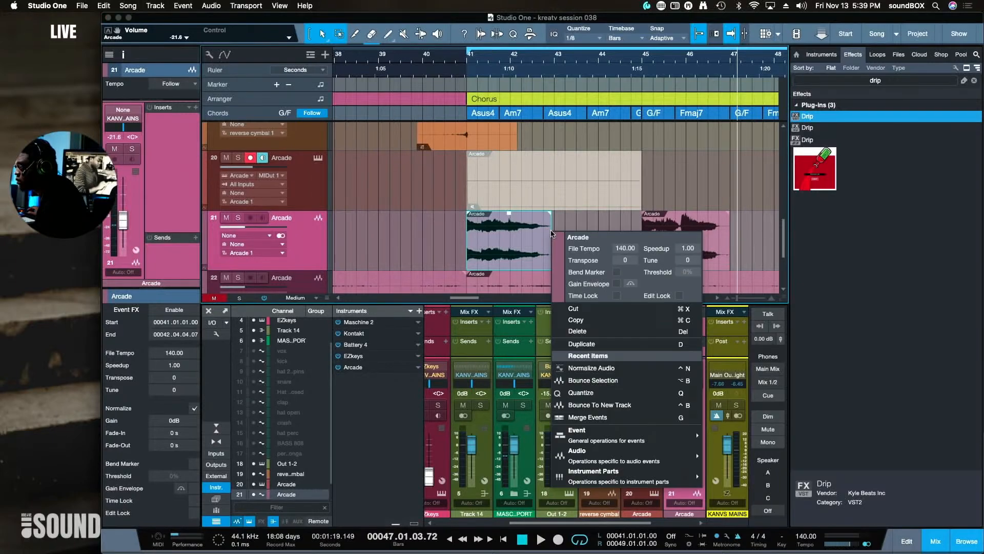
left_click(549, 230)
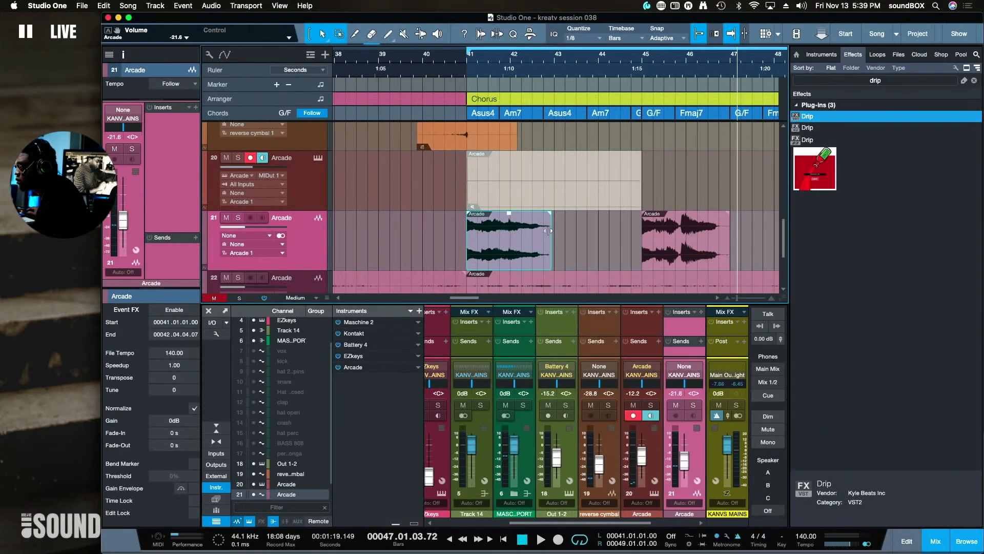
left_click_drag(546, 231, 549, 231)
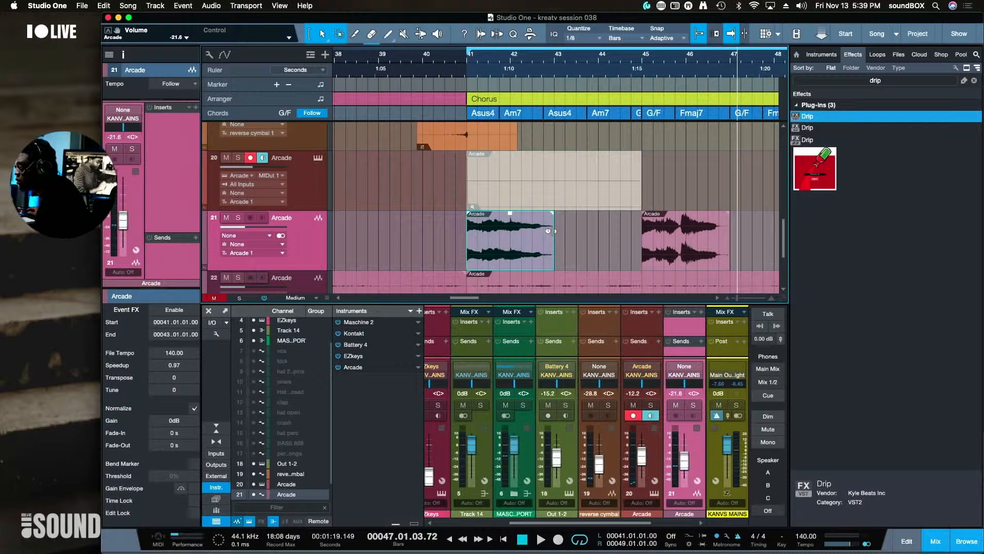
Play the Chorus from bar 41 and duplicate the stretched Arcade clip so the copy fills bars 43 to 45
left_click(463, 62)
key("space")
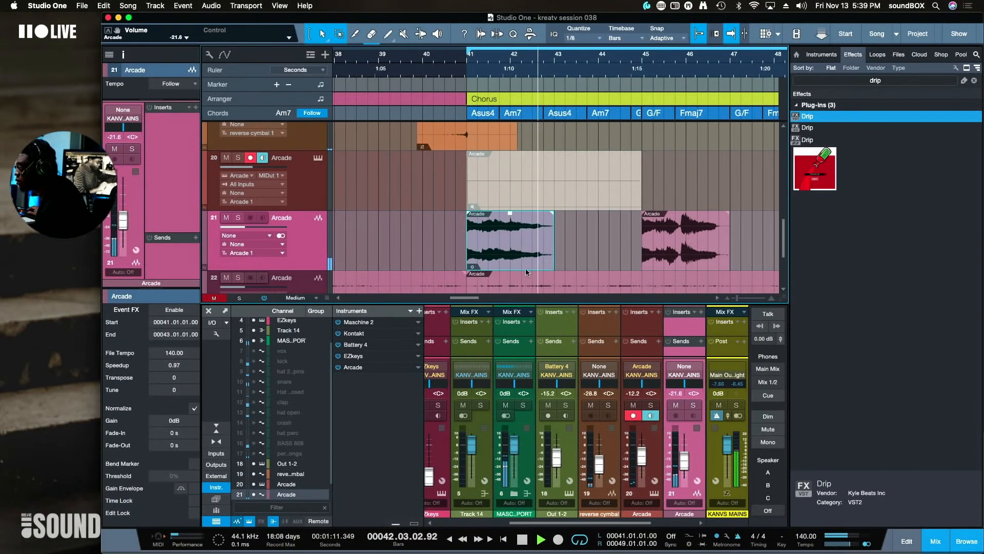
key("d")
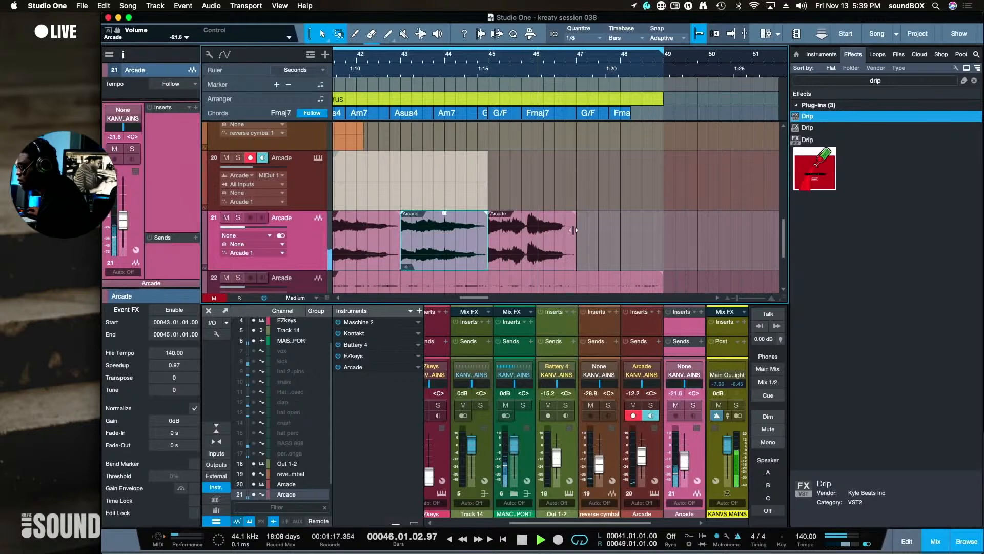
Time-stretch the Arcade clip at bar 45 to end at 47.01.04.01 and play it from bar 45
key("space")
left_click_drag(570, 230, 583, 230)
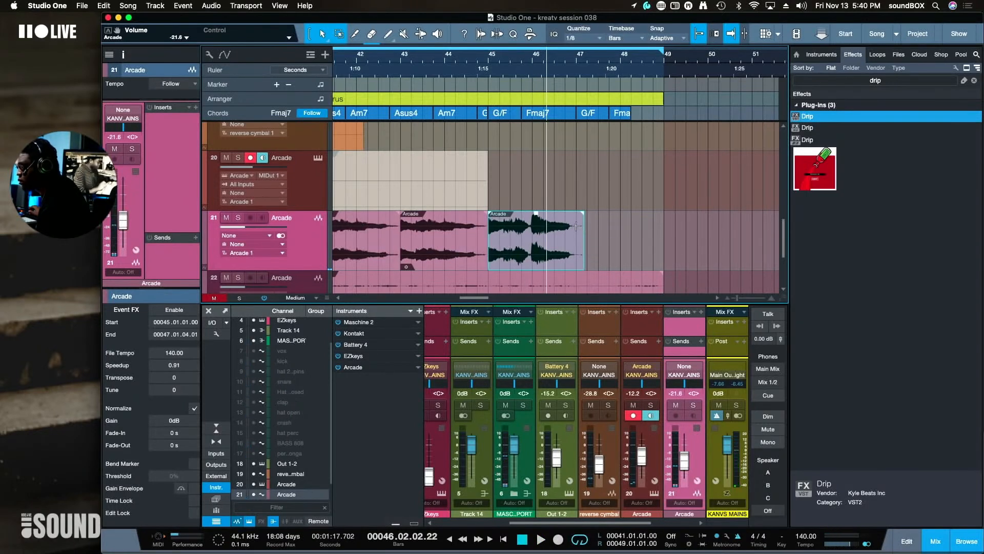
left_click(481, 60)
key("space")
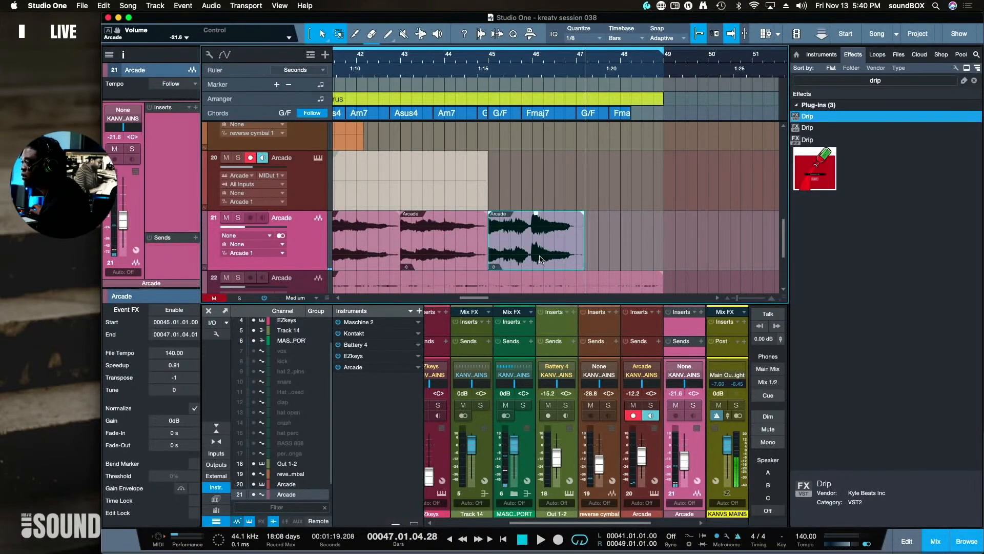
Audition the Arcade clip at bar 45 repeatedly with its transpose raised to 1, 2 and 3
left_click(488, 62)
key("space")
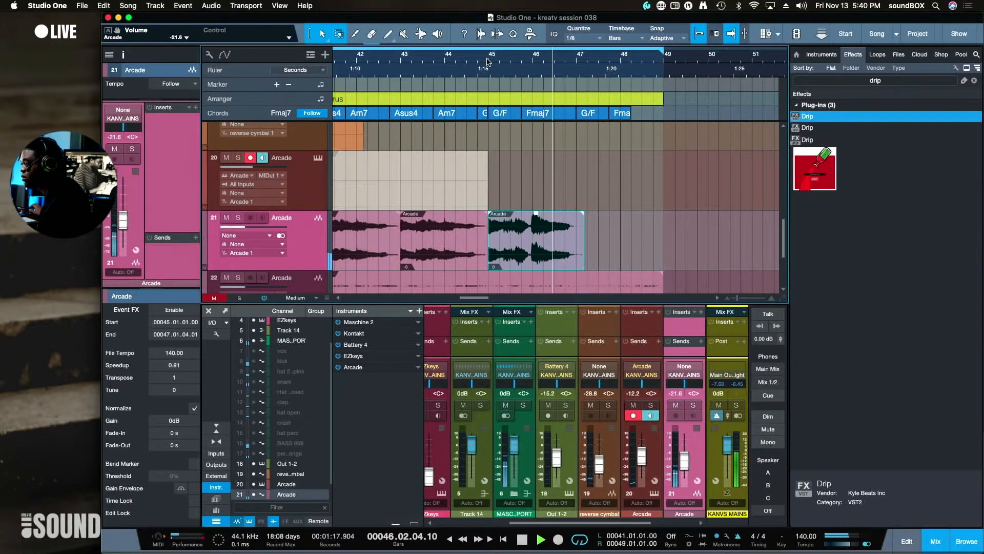
left_click(487, 62)
key("space")
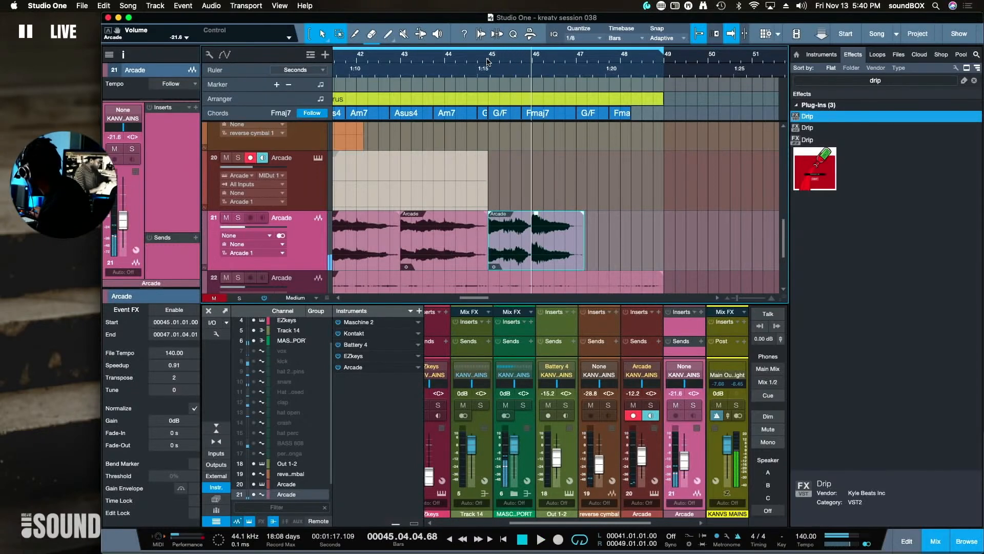
key("space")
left_click(488, 61)
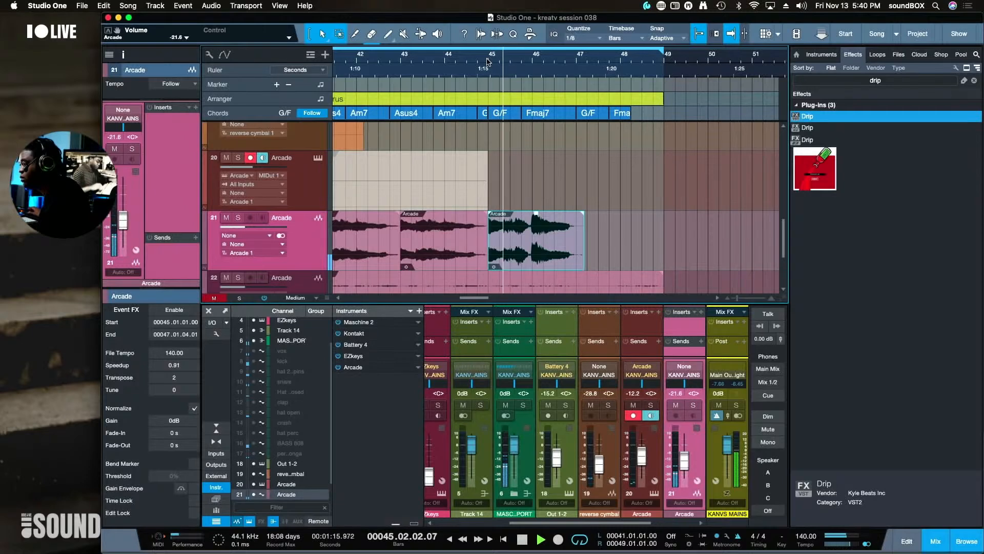
key("alt+Up")
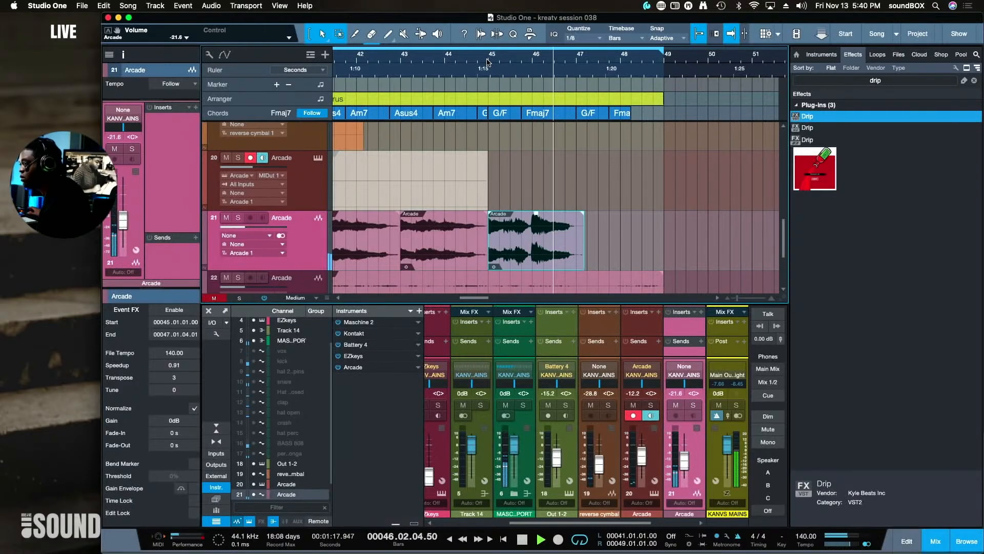
left_click(488, 61)
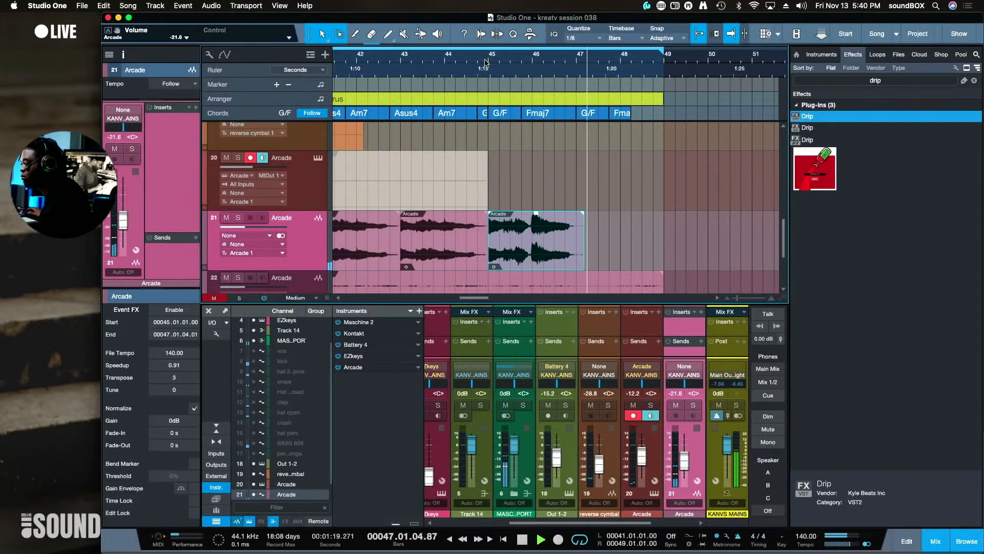
key("space")
key("space")
left_click(488, 61)
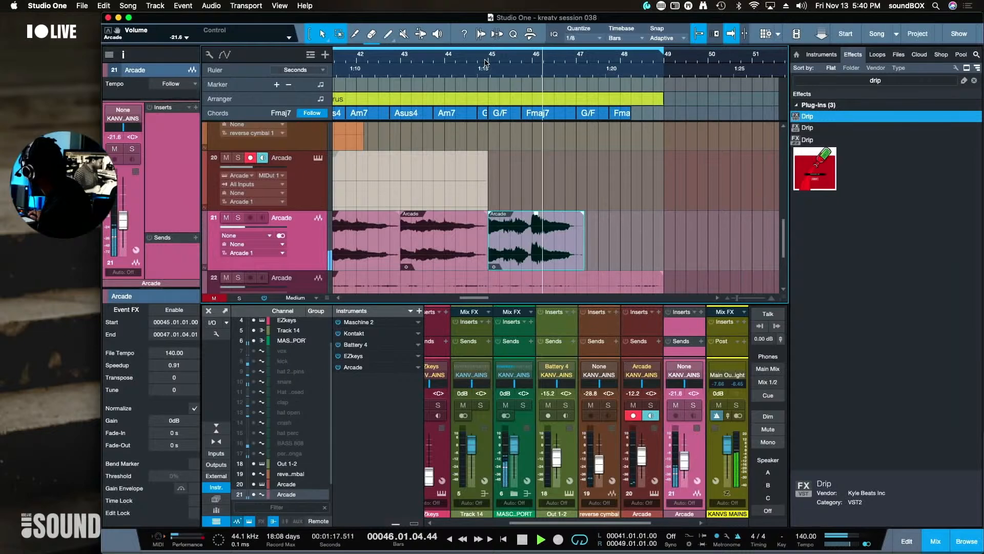
Lower the transpose of the Arcade clip at bar 45 to -5 while replaying it from bar 45
key("alt+Down")
left_click(485, 63)
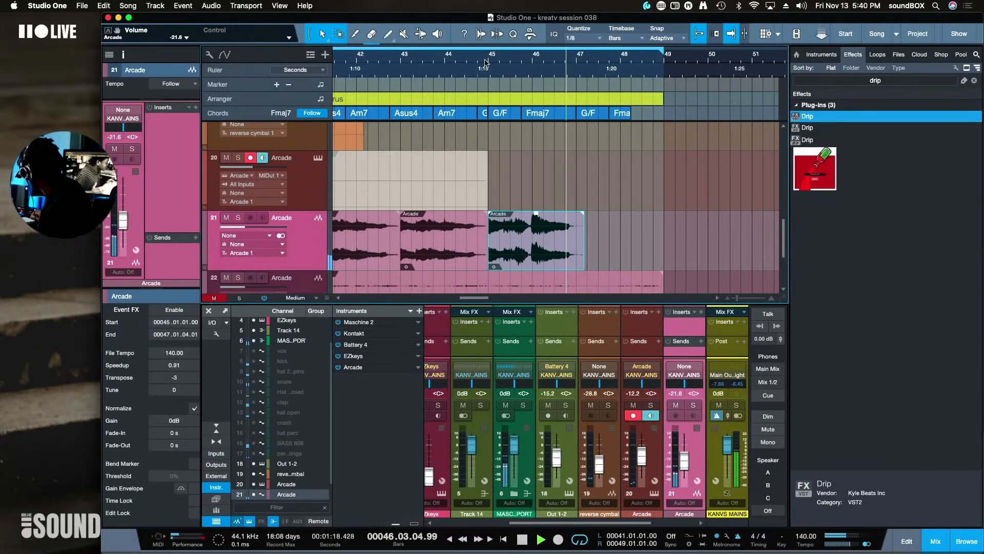
left_click(485, 63)
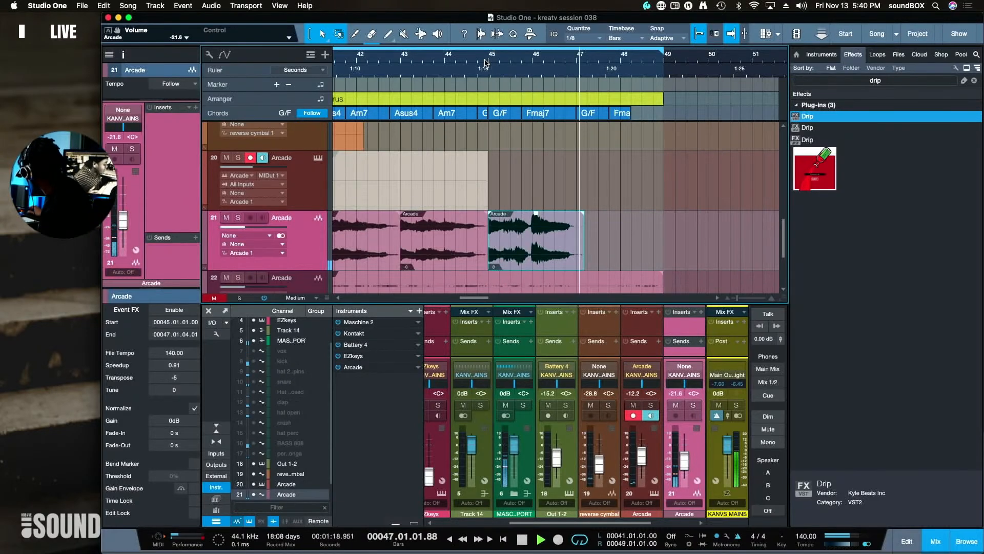
left_click(485, 62)
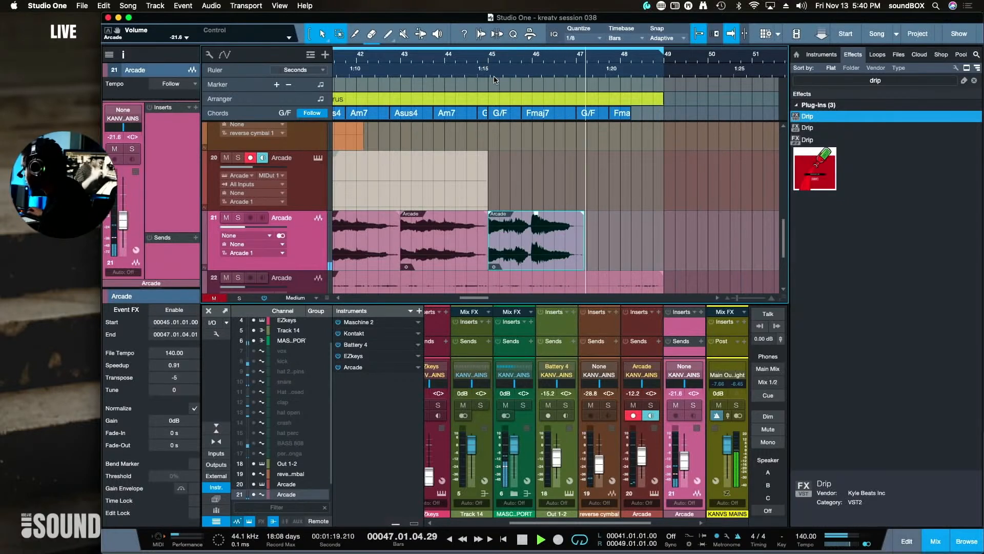
Hide the browser, duplicate the transposed Arcade clip on track 21 and move the copy to start at bar 47
key("F5")
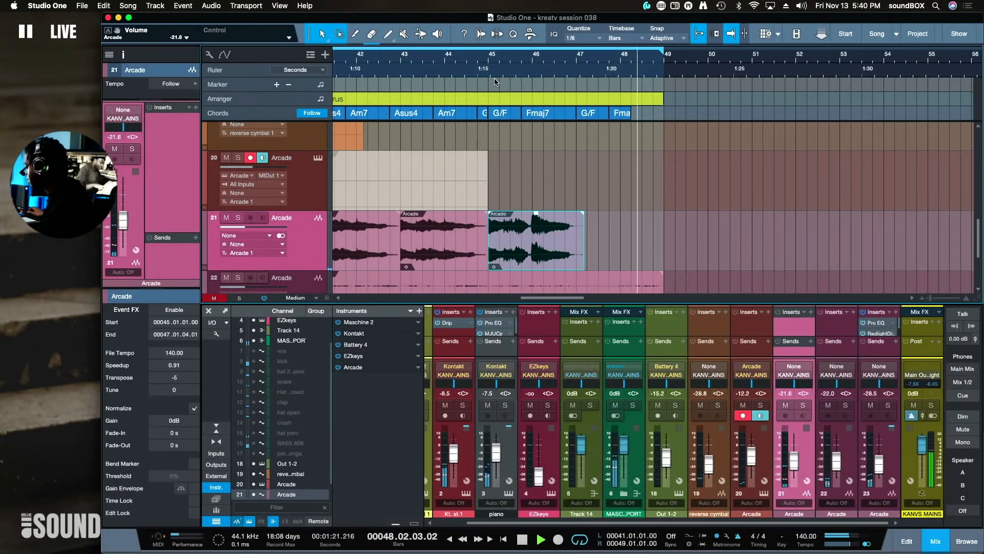
key("d")
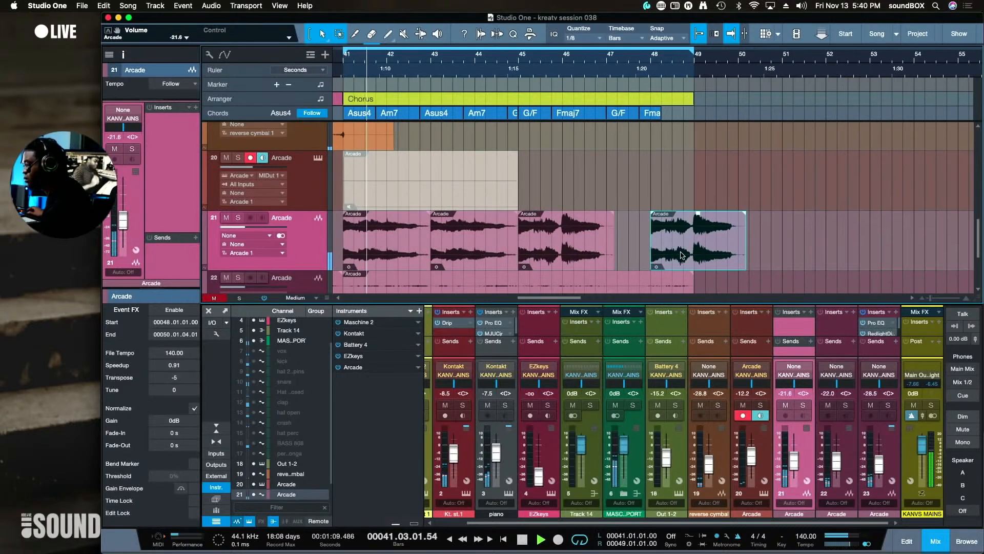
left_click_drag(680, 251, 637, 246)
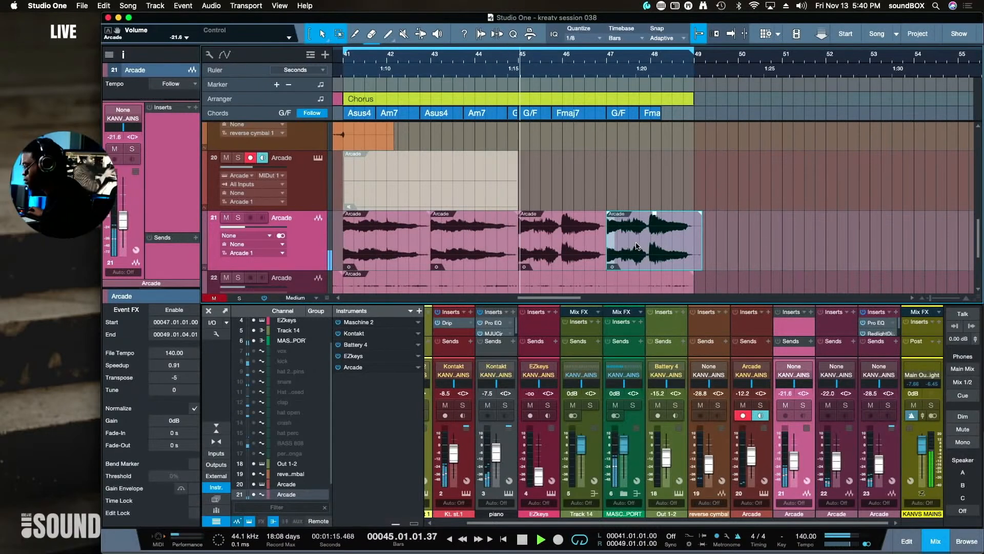
Split the Arcade clip on track 21 at bar 46 and audition its first half transposed to -4
double_click(563, 227)
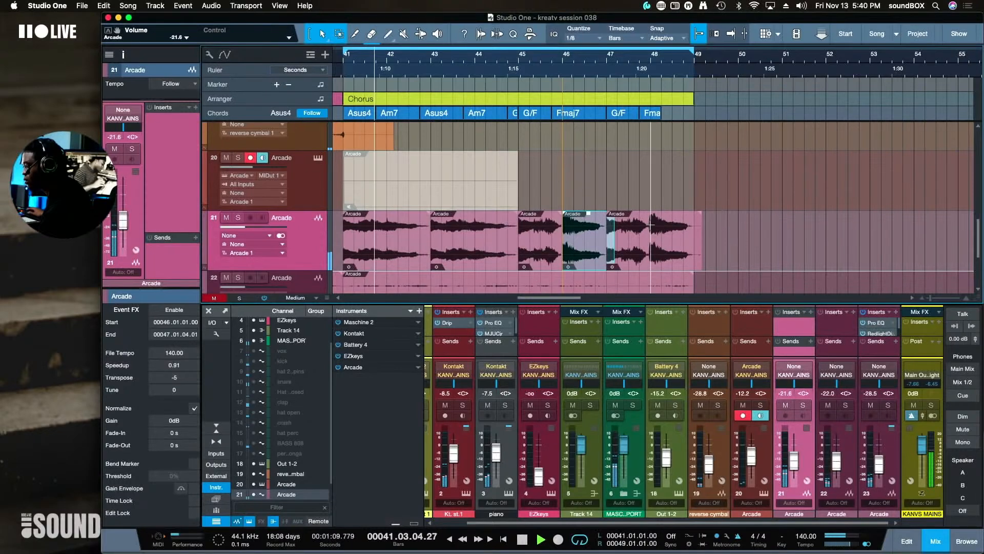
left_click(533, 254)
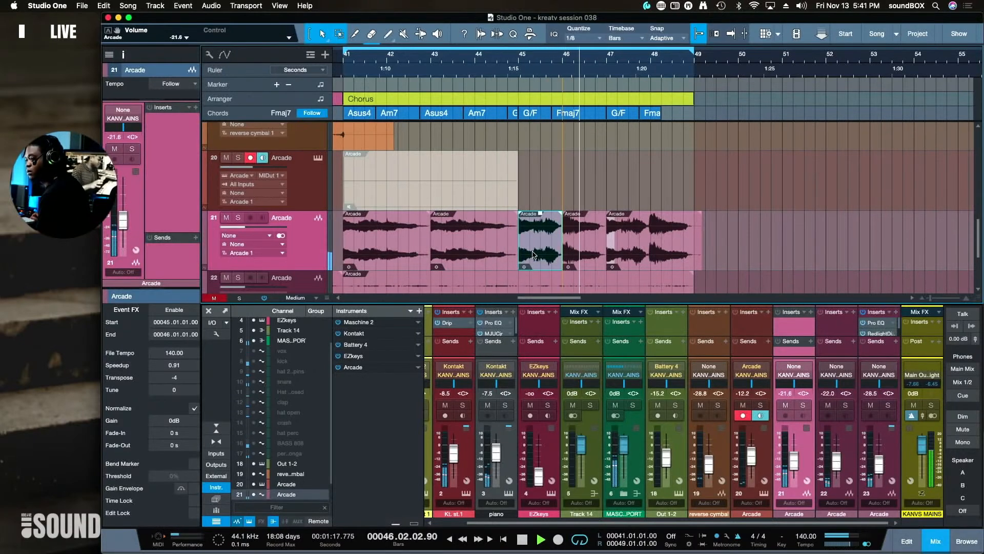
key("alt+Up")
key("space")
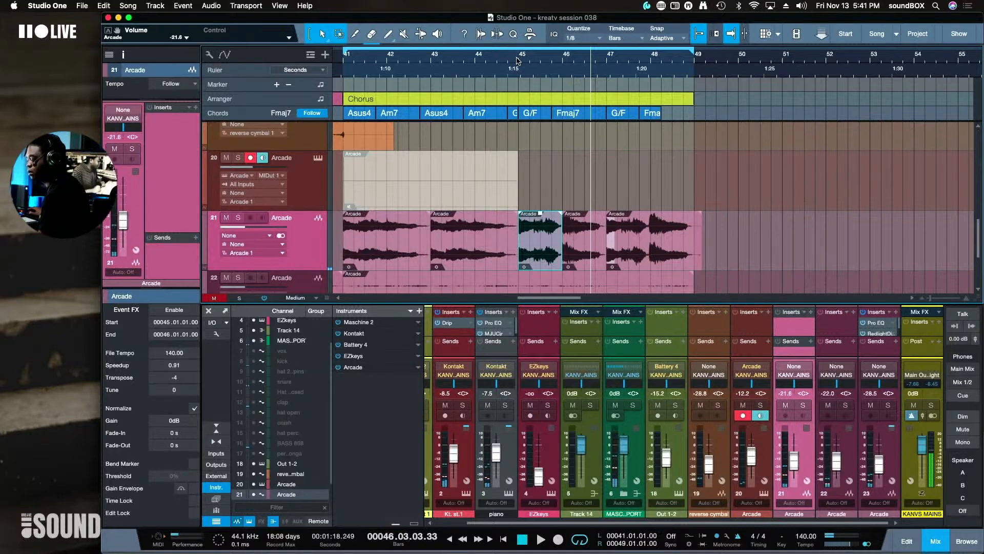
key("space")
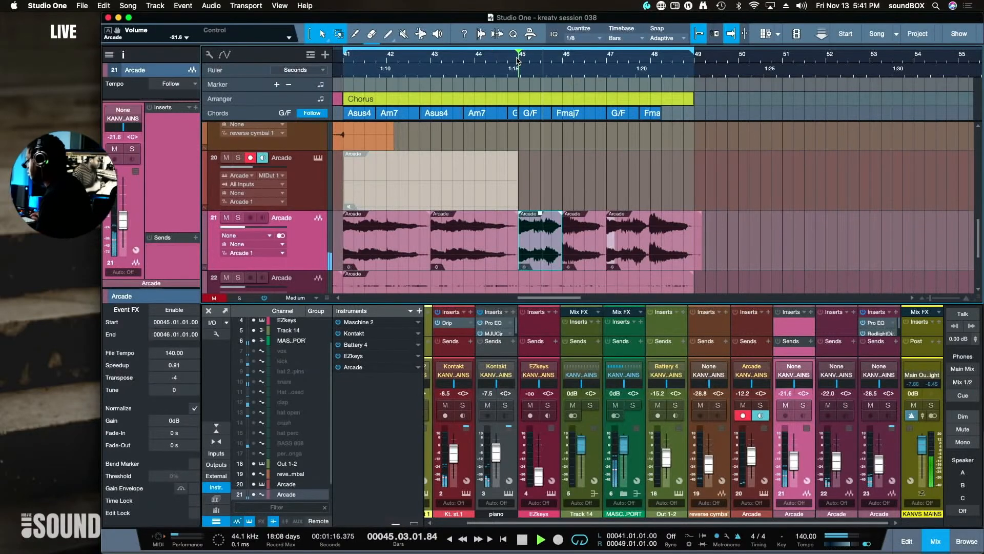
key("space")
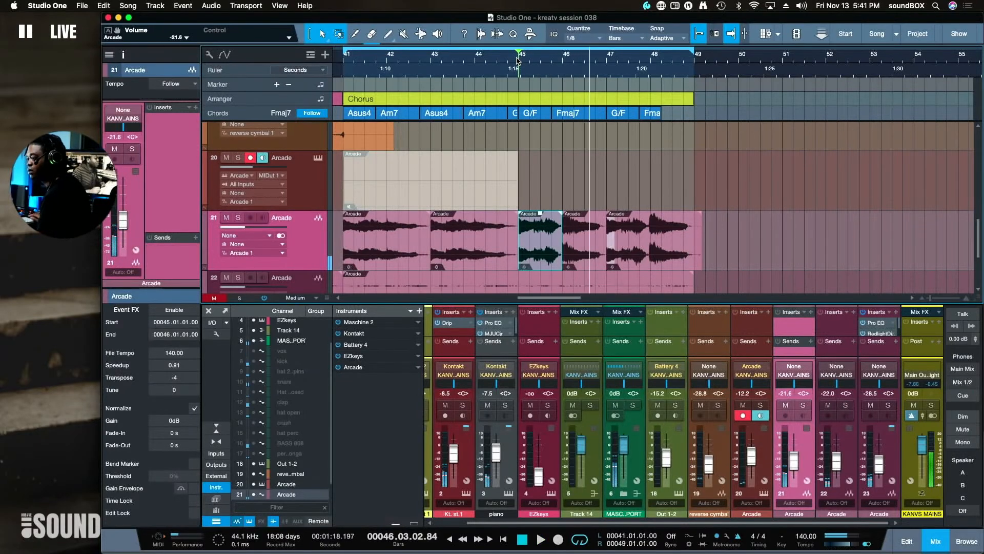
key("space")
key("space")
Audition the Arcade clip between bars 45 and 46 with its transpose raised to -2, -1 and 1
key("alt+Up")
key("space")
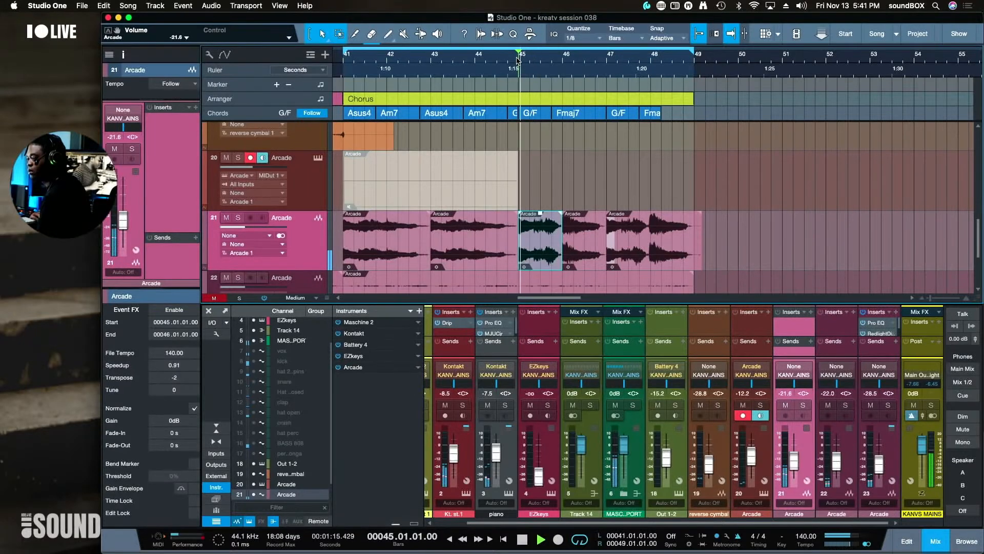
key("space")
key("alt+Up")
key("alt+Up")
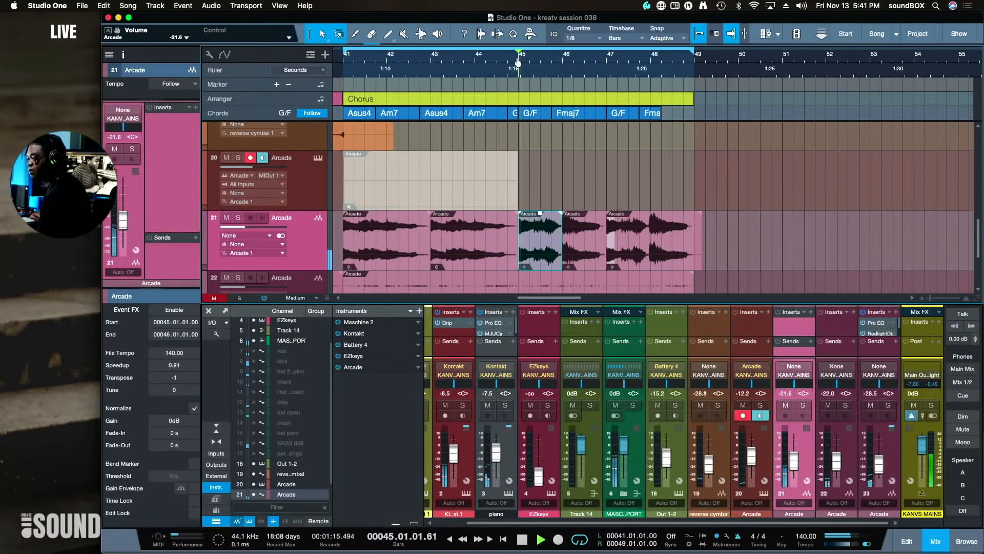
key("space")
key("alt+Up")
key("space")
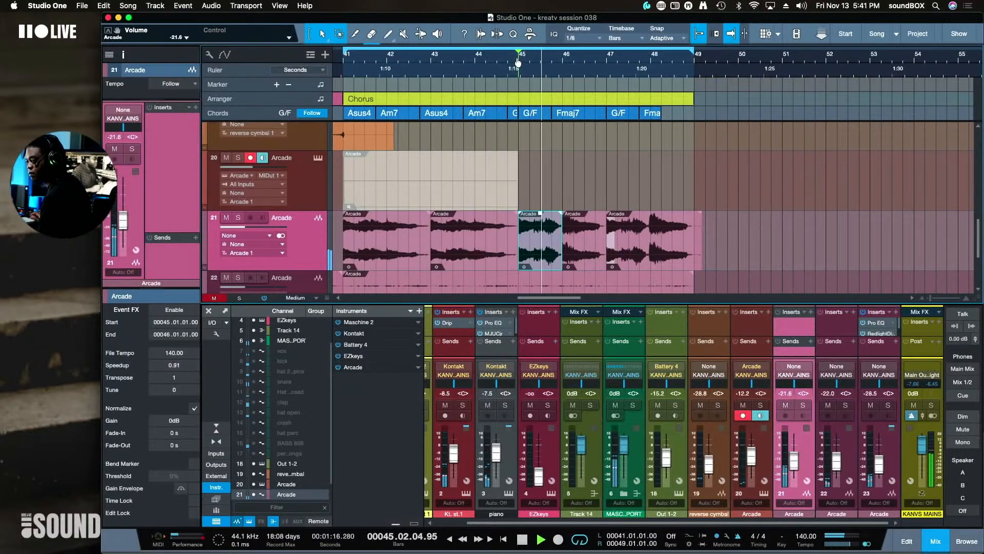
key("space")
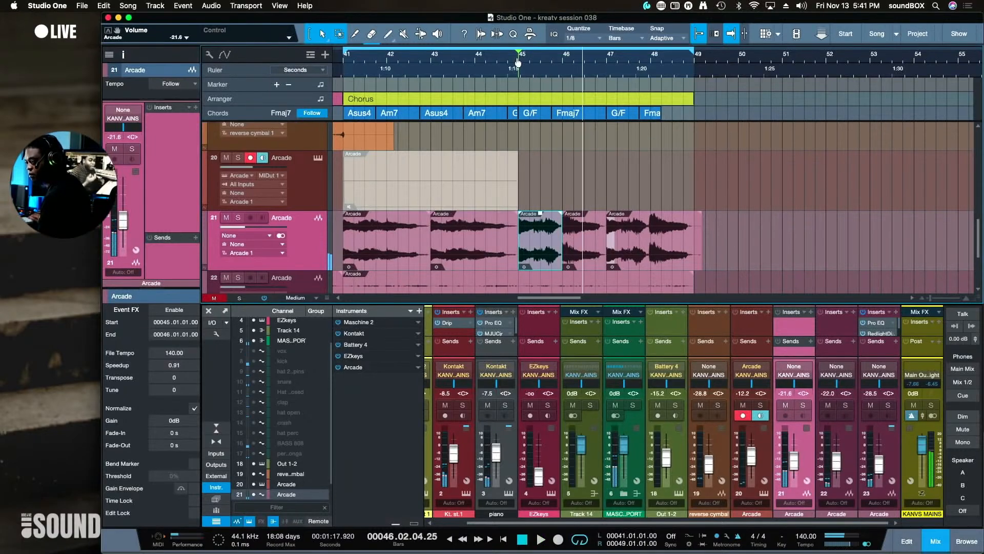
Audition the Arcade clip between bars 45 and 46 with its transpose lowered to -3, -6 and -7
key("alt+Down")
key("space")
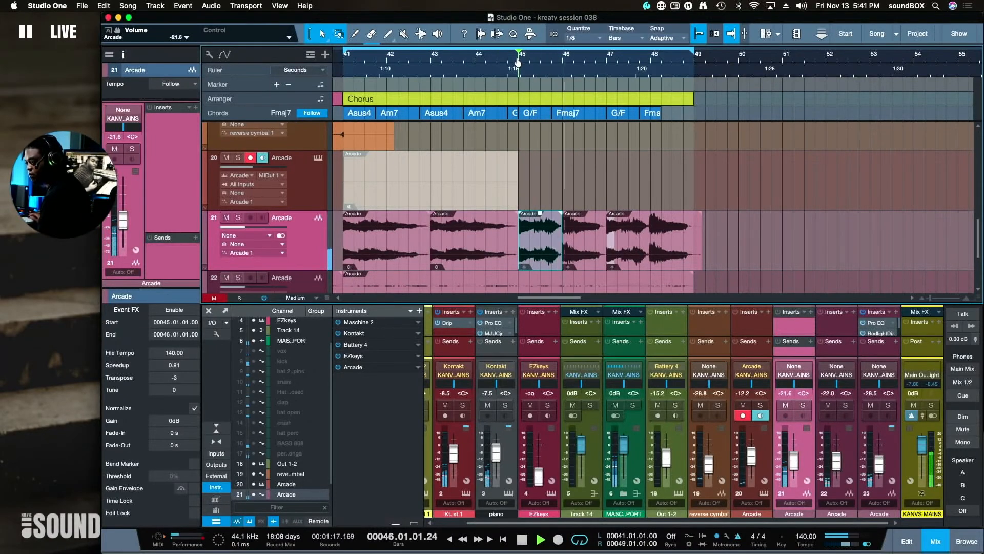
key("space")
key("alt+Down")
key("alt+Down")
key("space")
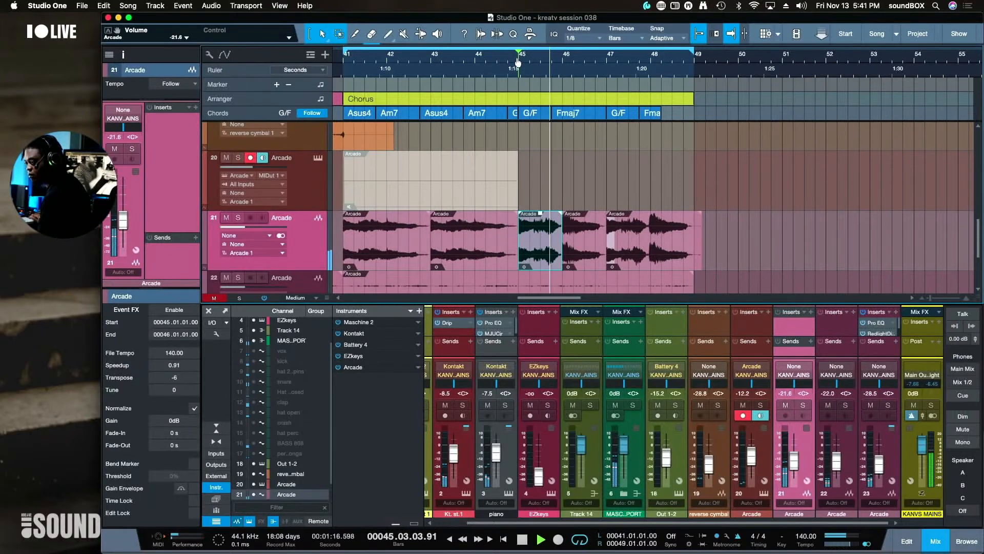
key("space")
key("alt+Down")
key("alt+Down")
key("space")
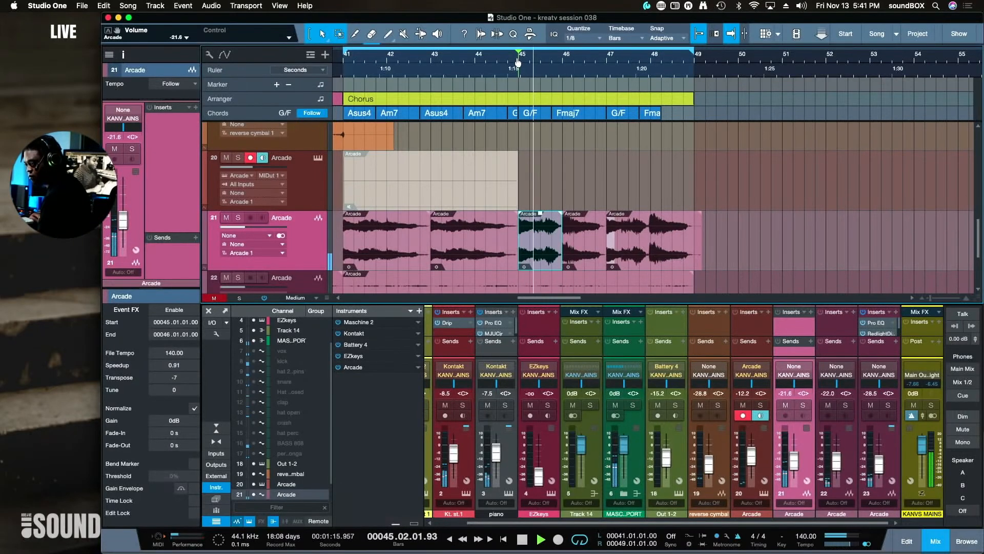
Set the transpose of the Arcade clip between bars 45 and 46 back to -5 and play it
key("space")
key("alt+Up")
key("alt+Up")
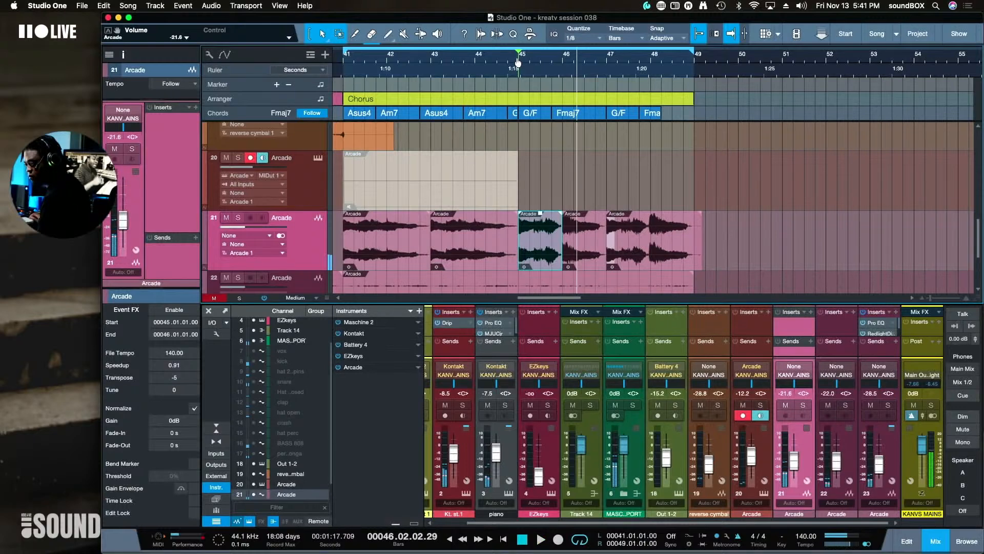
key("space")
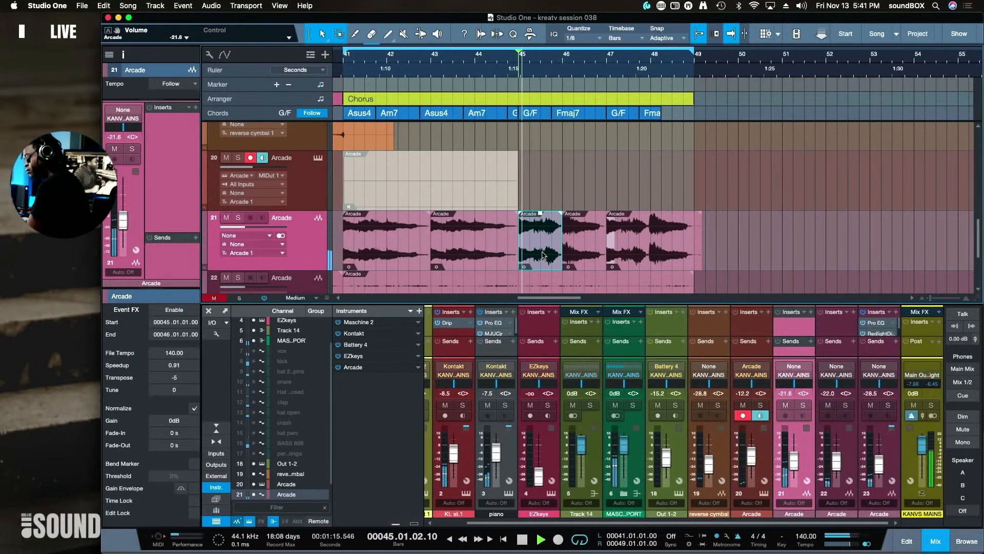
Delete the Arcade clip between bars 45 and 46 on track 21 and trim the last clip to start at bar 48
key("Delete")
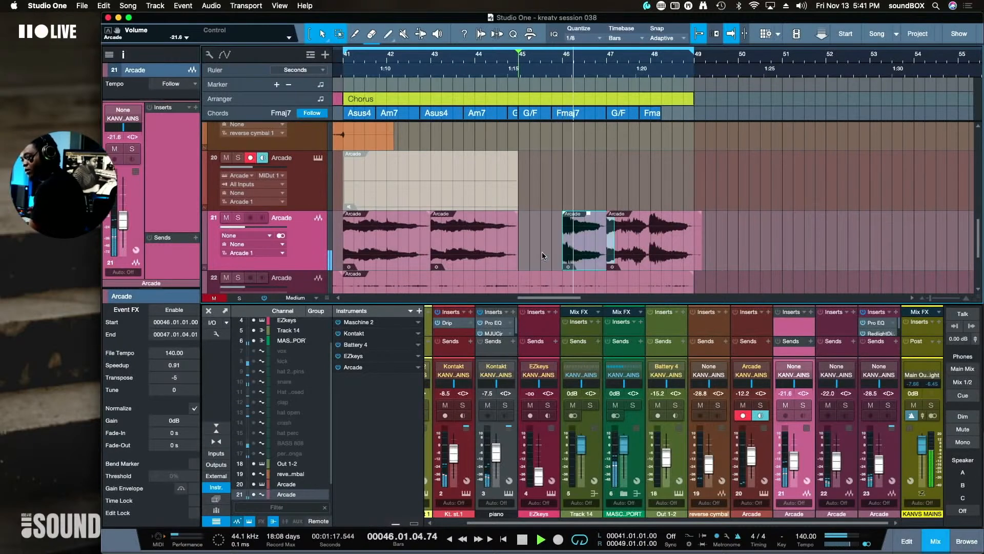
left_click(626, 254)
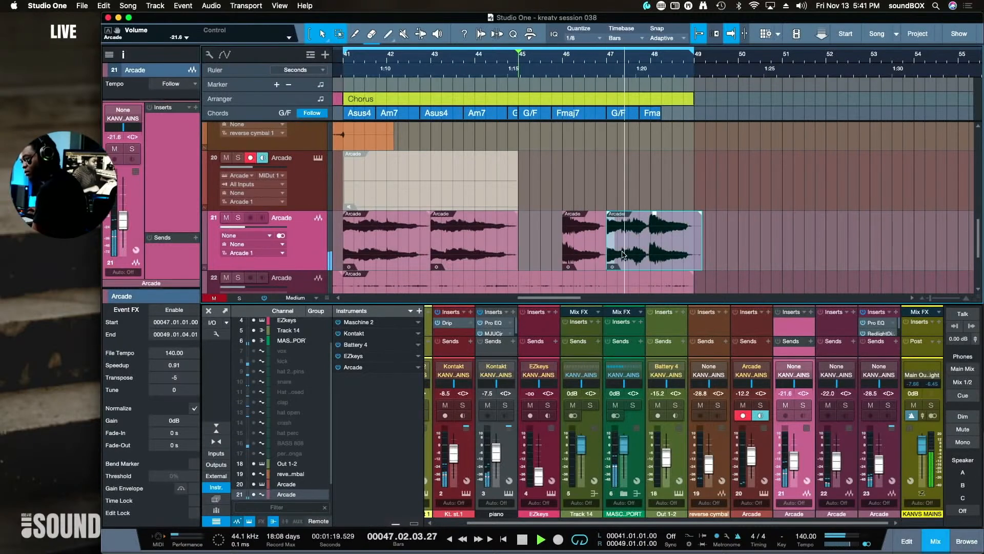
left_click_drag(608, 247, 651, 248)
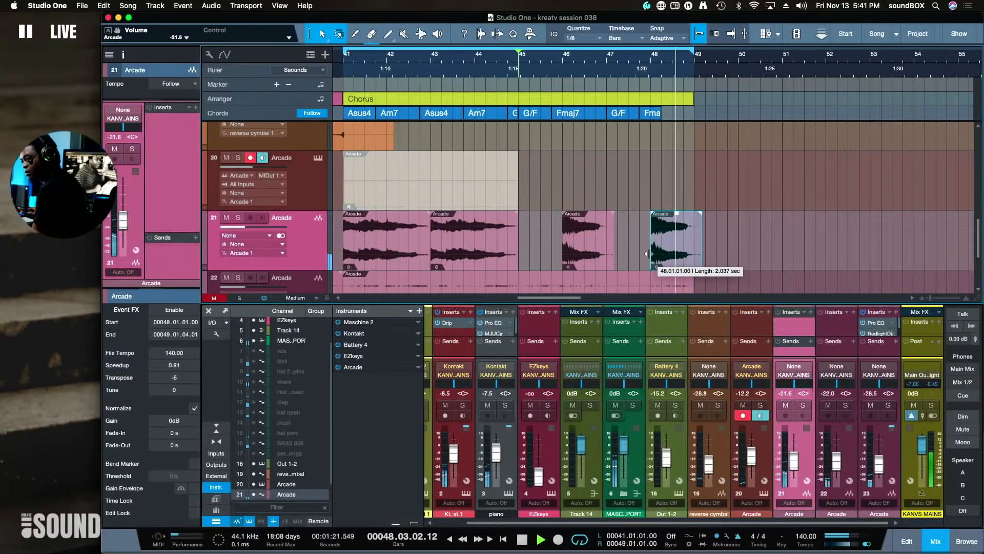
key("space")
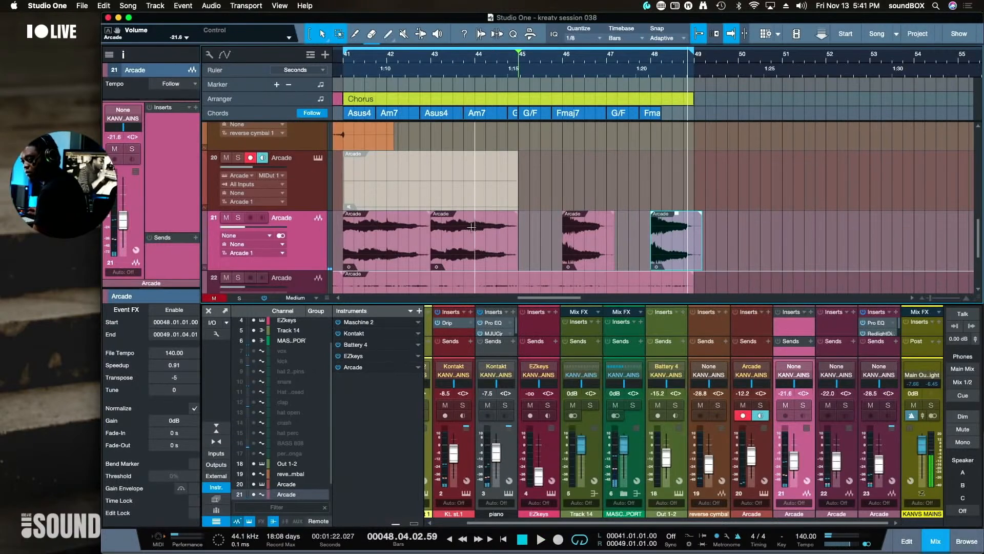
key("space")
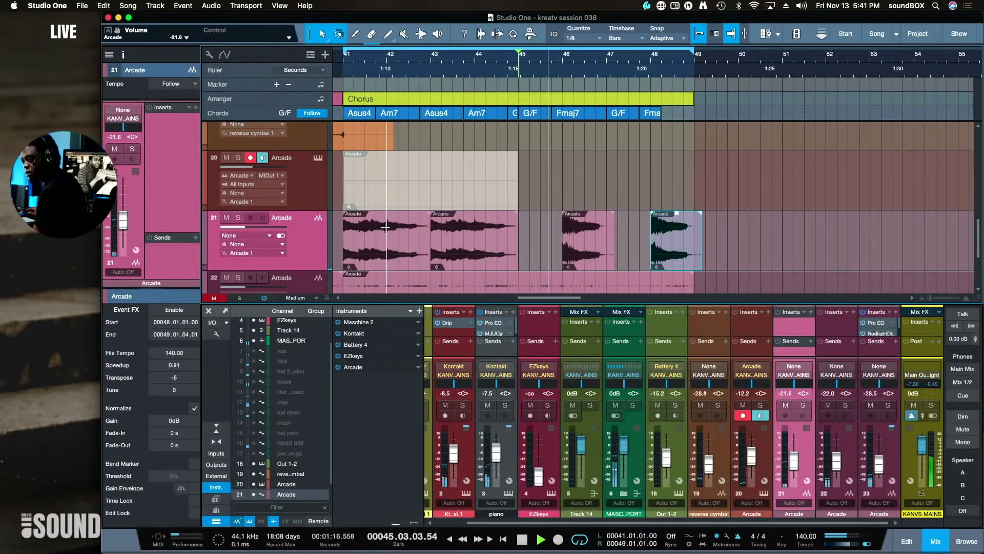
Place a one-bar copy of the untransposed Arcade audio between bars 45 and 46 on track 21 and play it
left_click_drag(385, 226, 531, 237)
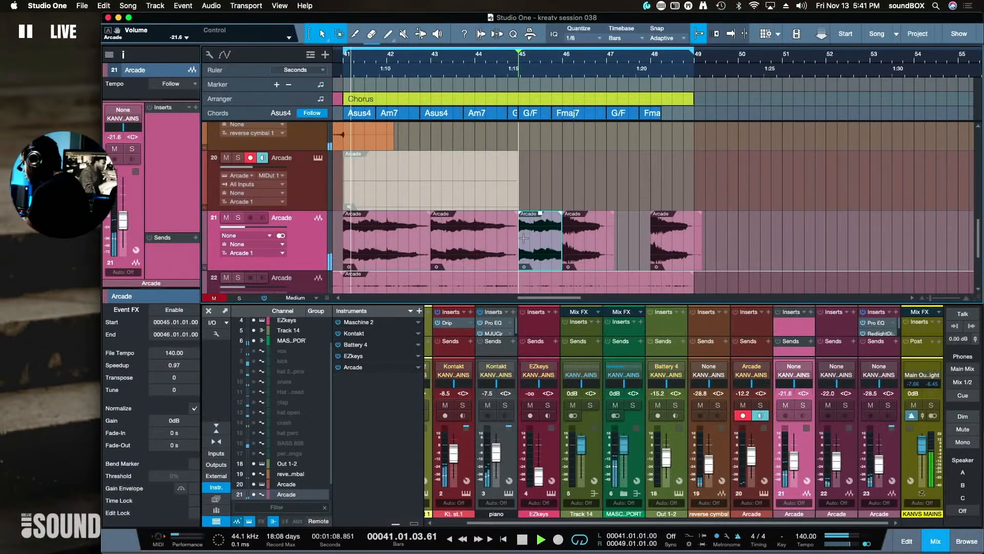
key("space")
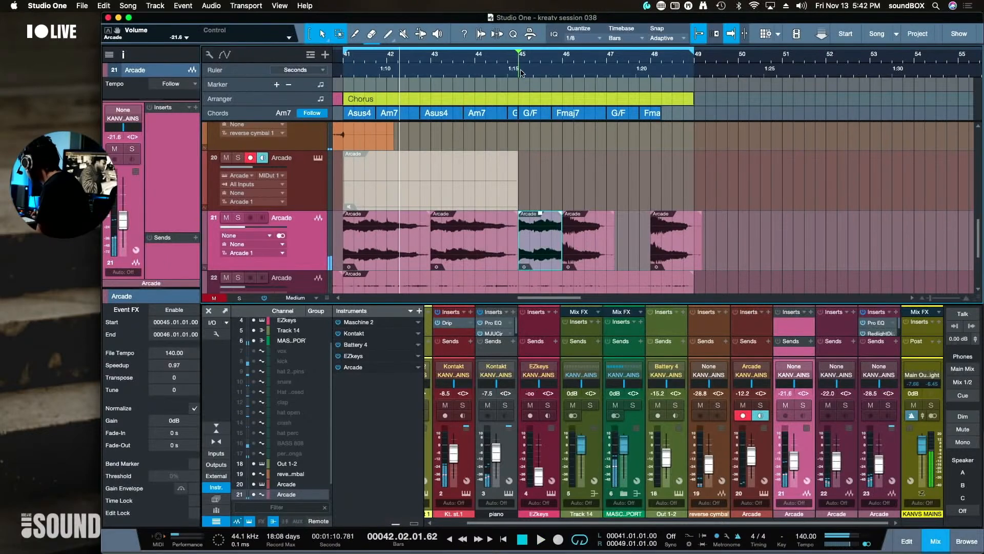
left_click(521, 72)
key("space")
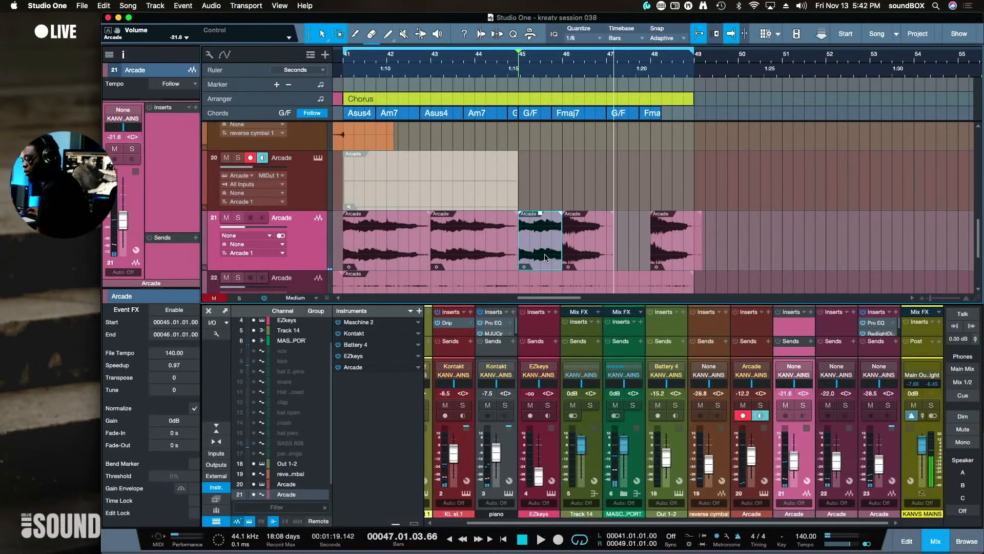
Copy the one-bar Arcade clip at bar 45 to the gap between bars 47 and 48 on track 21 during playback
left_click_drag(545, 258, 642, 246)
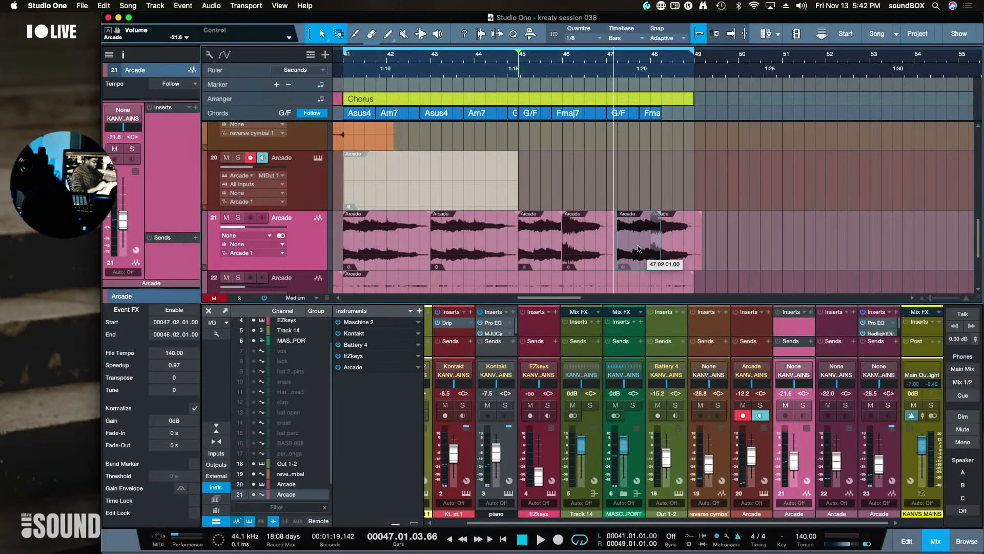
key("f")
key("space")
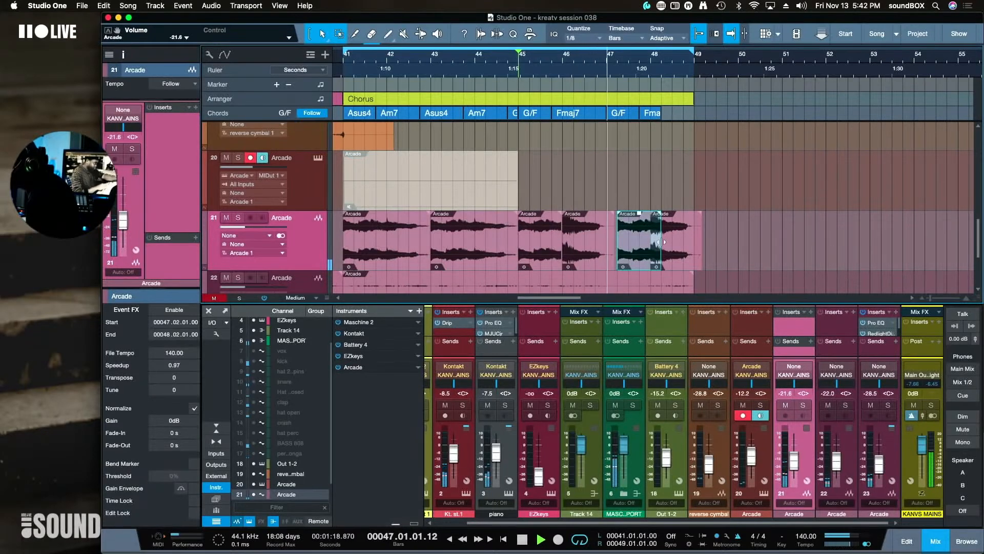
left_click_drag(635, 253, 618, 253)
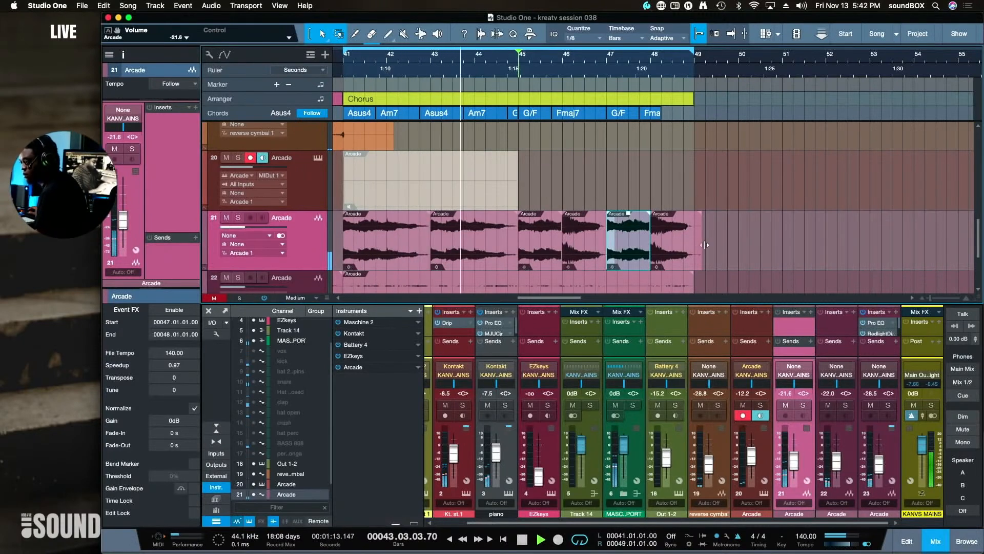
Trim the Arcade clips starting at bars 48 and 46 to end at bars 49 and 47, and lower track 21's volume to -26.1 dB
left_click_drag(705, 245, 698, 244)
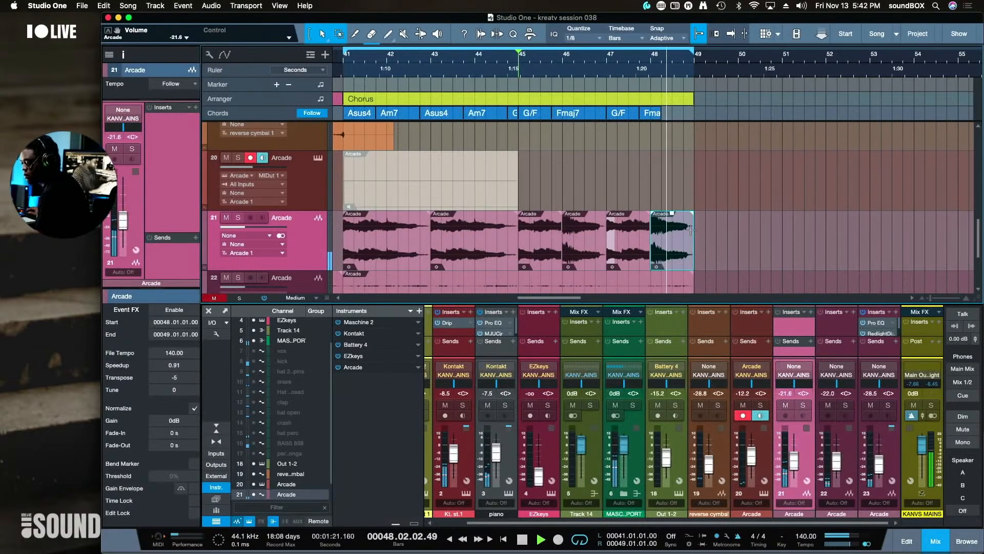
left_click(769, 236)
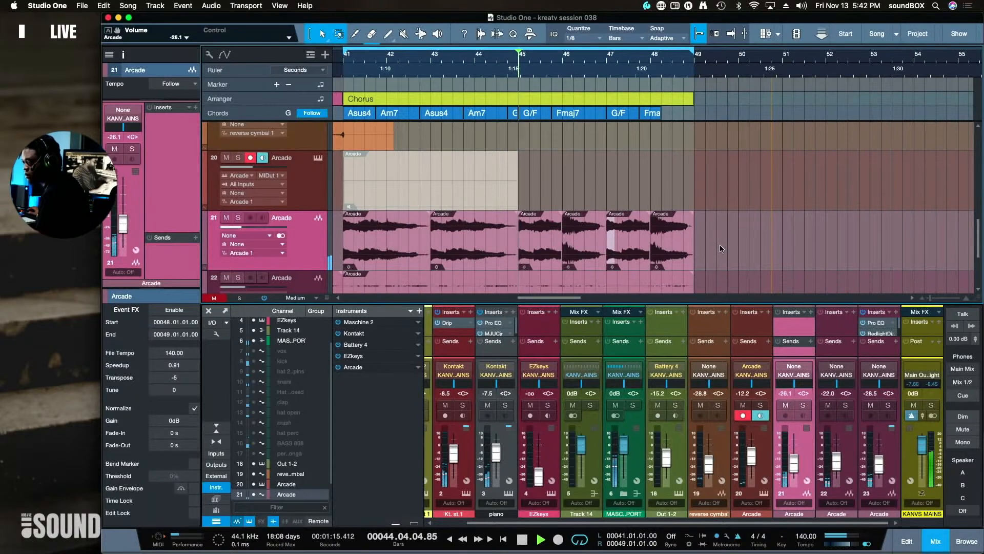
left_click(543, 241)
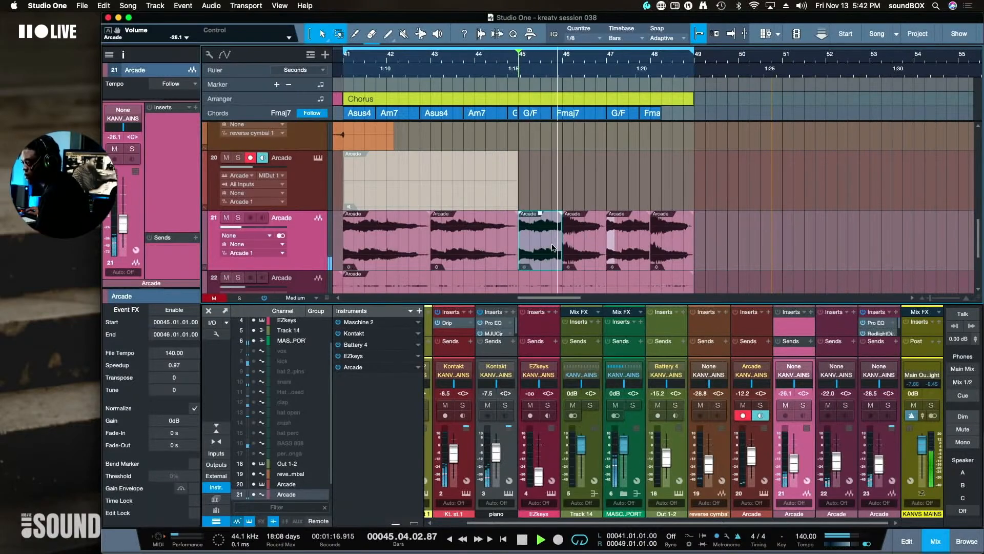
left_click(602, 250)
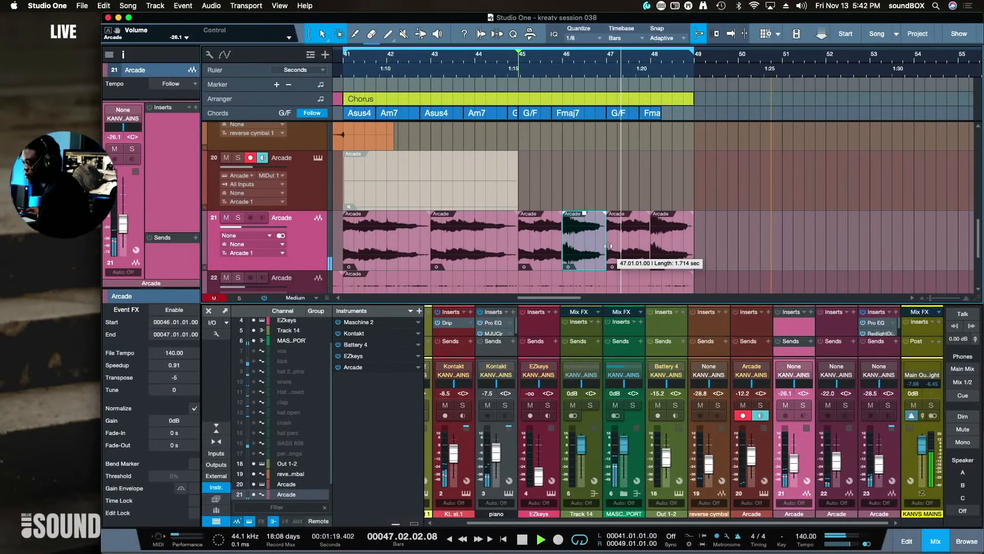
left_click(618, 247)
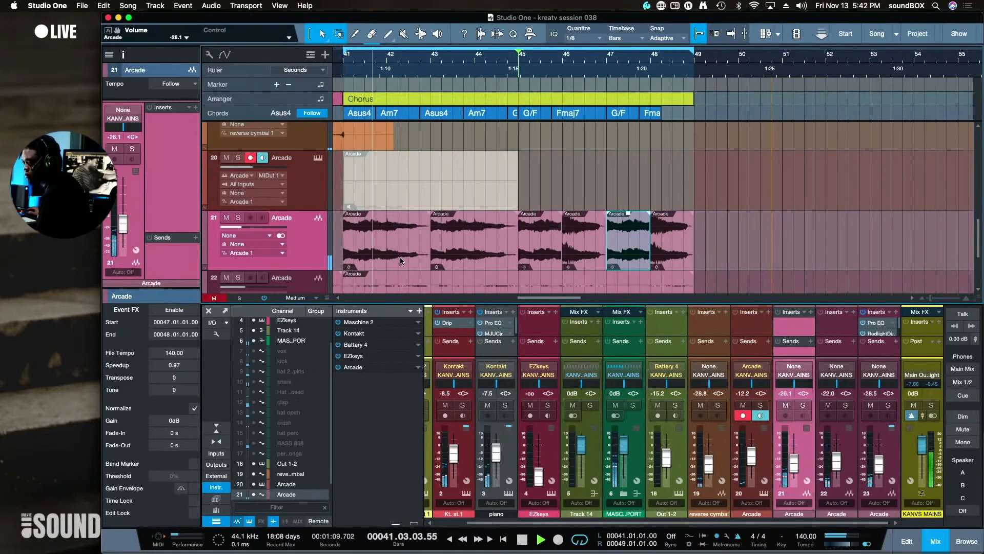
Pan Arcade track 21 to R41 while the Chorus plays
left_click(282, 253)
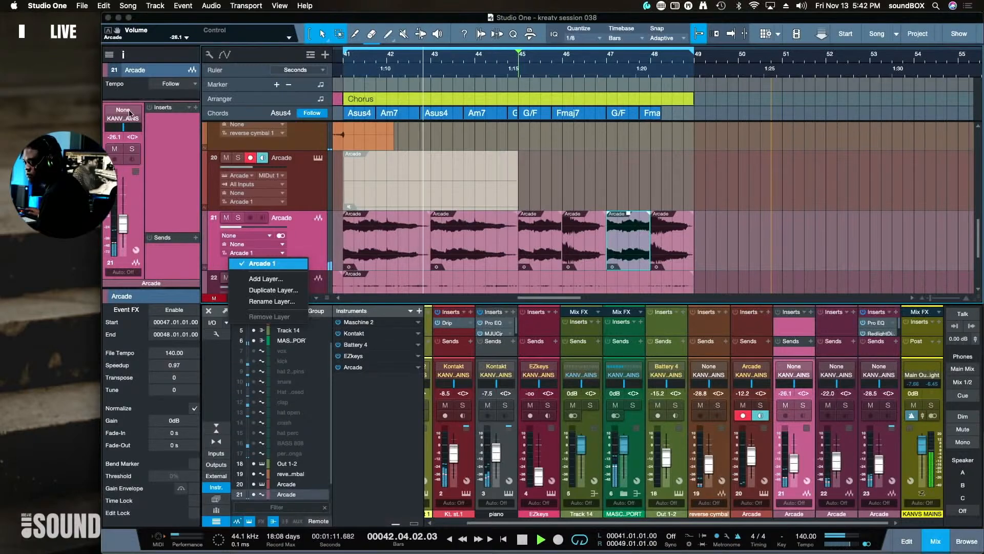
left_click(123, 128)
left_click_drag(124, 128, 130, 129)
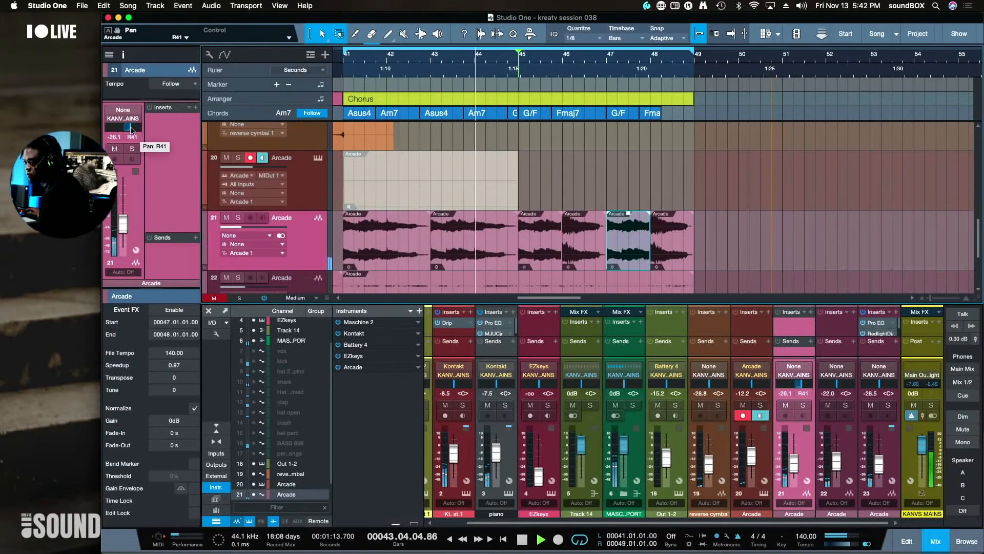
left_click_drag(708, 240, 653, 239)
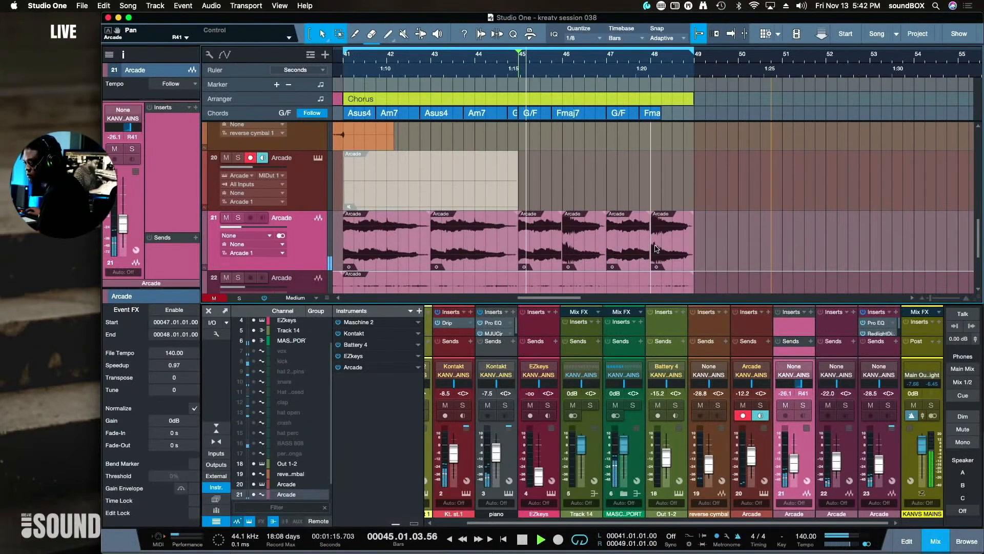
left_click(736, 248)
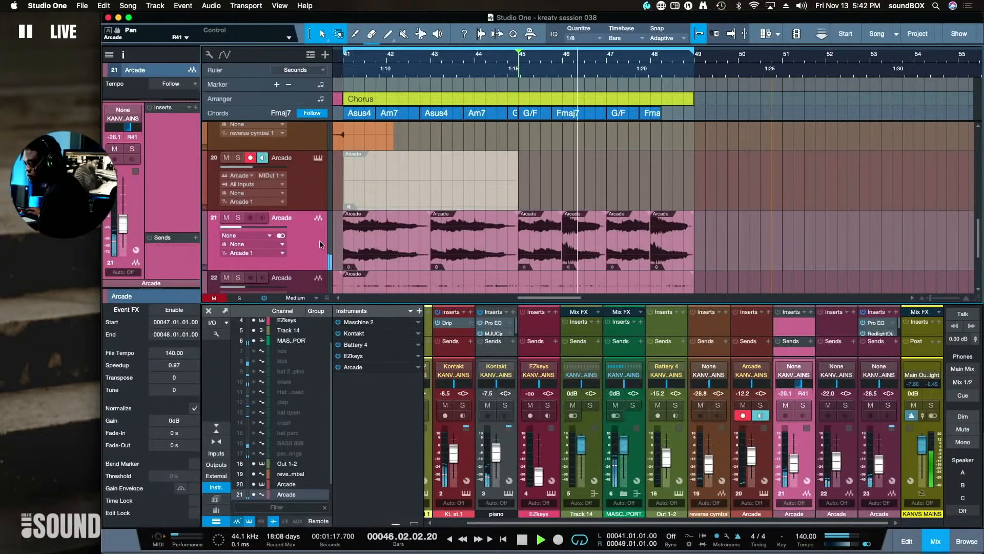
Add the Drip effect from the browser as an insert on Arcade track 21
key("F5")
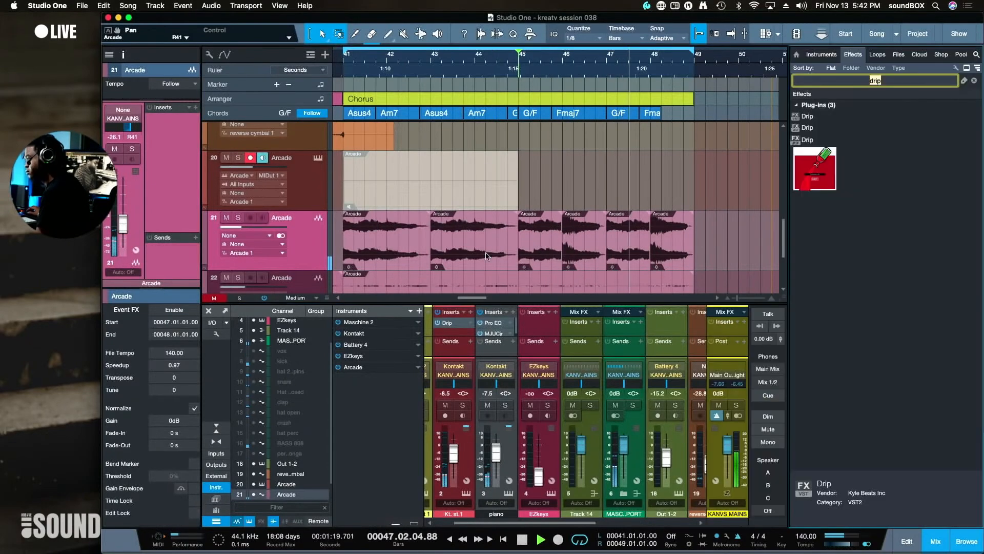
left_click(888, 81)
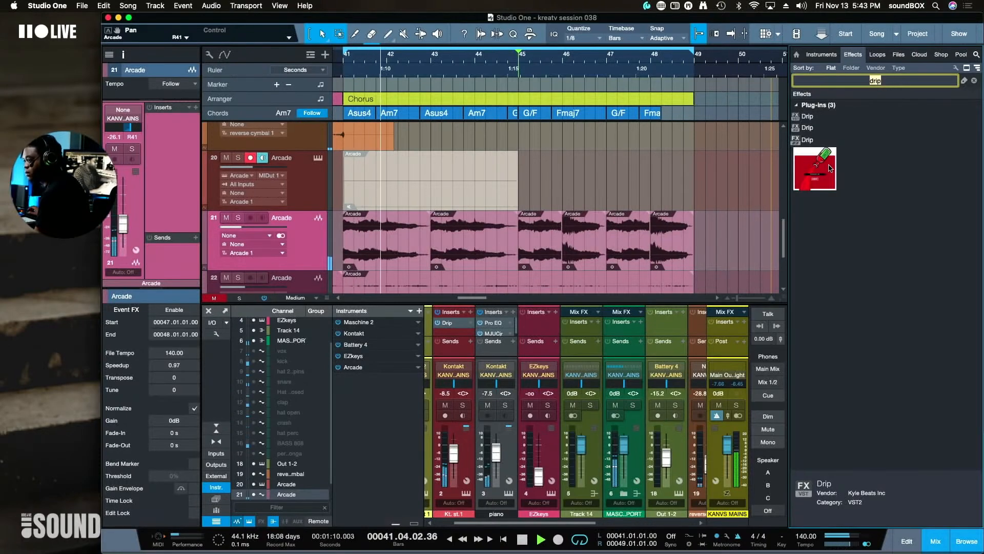
left_click_drag(831, 168, 700, 236)
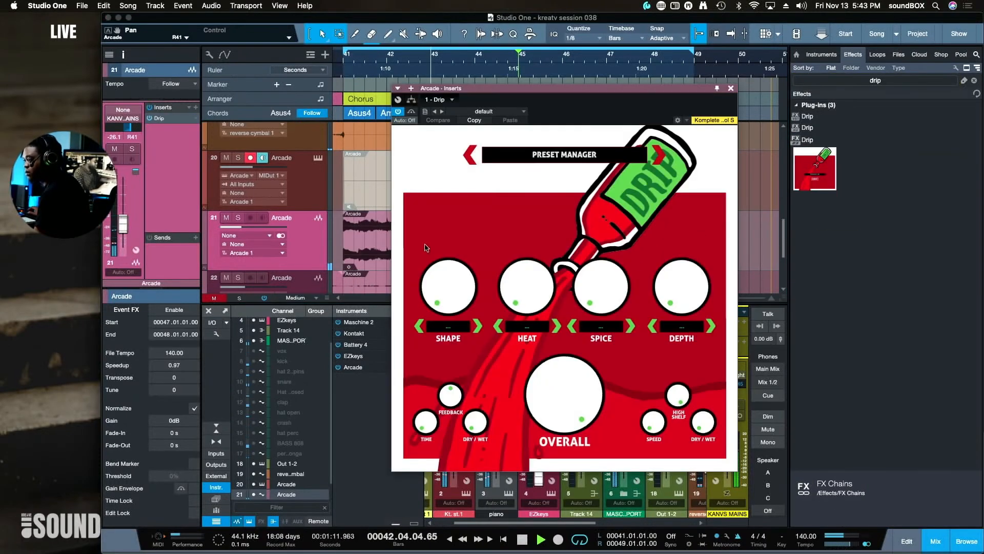
Audition Drip presets on track 21, including TURN AROUND, TUNDRA and TORN, and settle on SUPRA
left_click(471, 156)
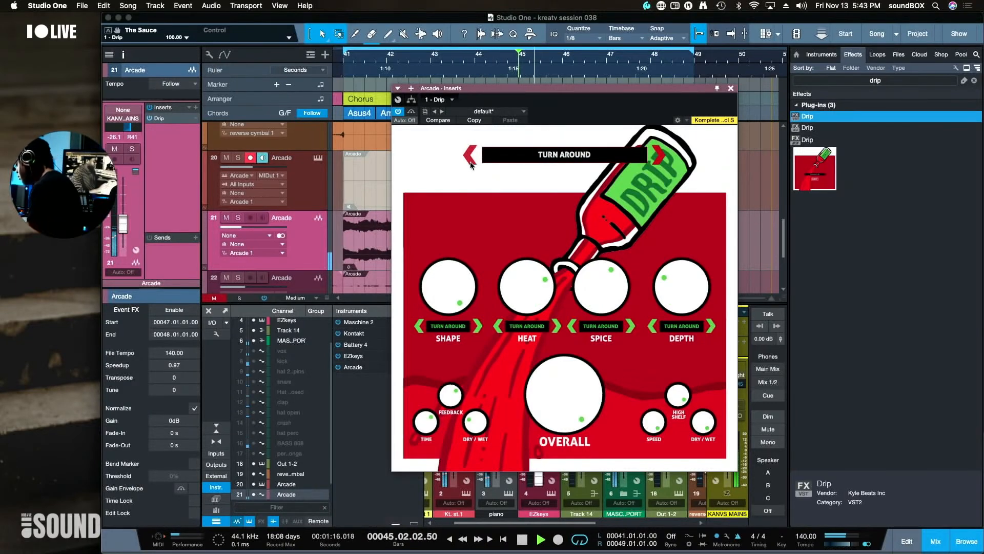
left_click(470, 156)
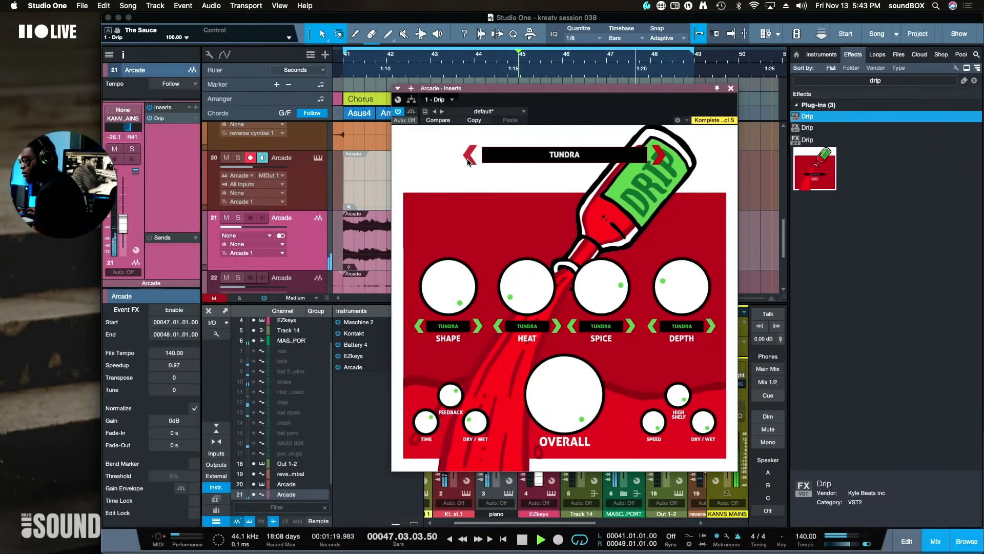
left_click(470, 156)
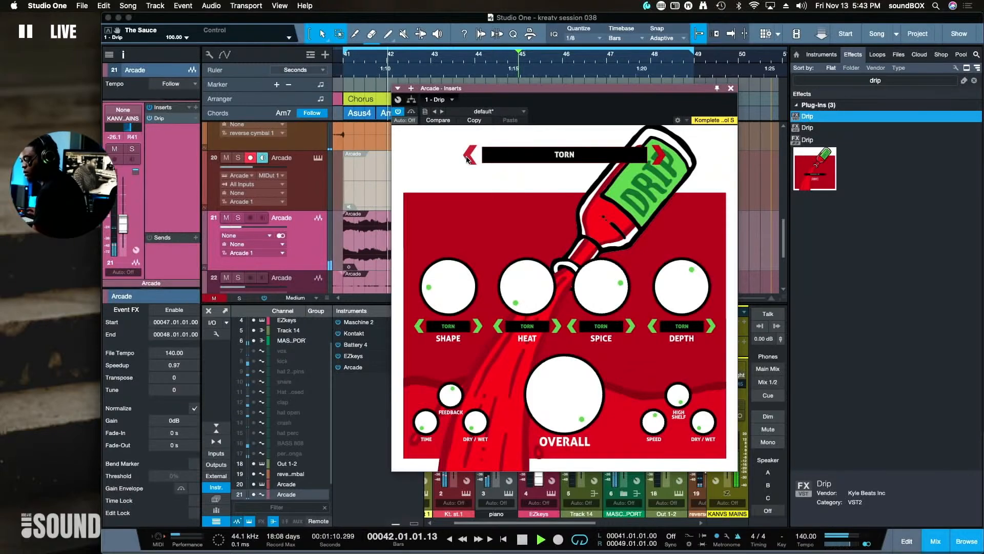
left_click(469, 156)
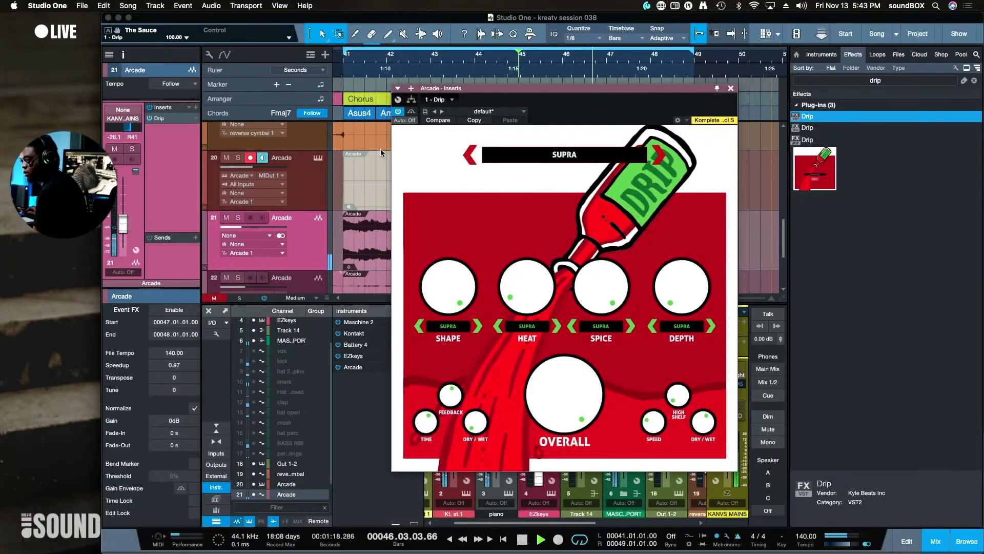
Uncover the arrangement behind the Drip window, audition Arcade track 23 soloed and mute it
left_click_drag(500, 86, 689, 72)
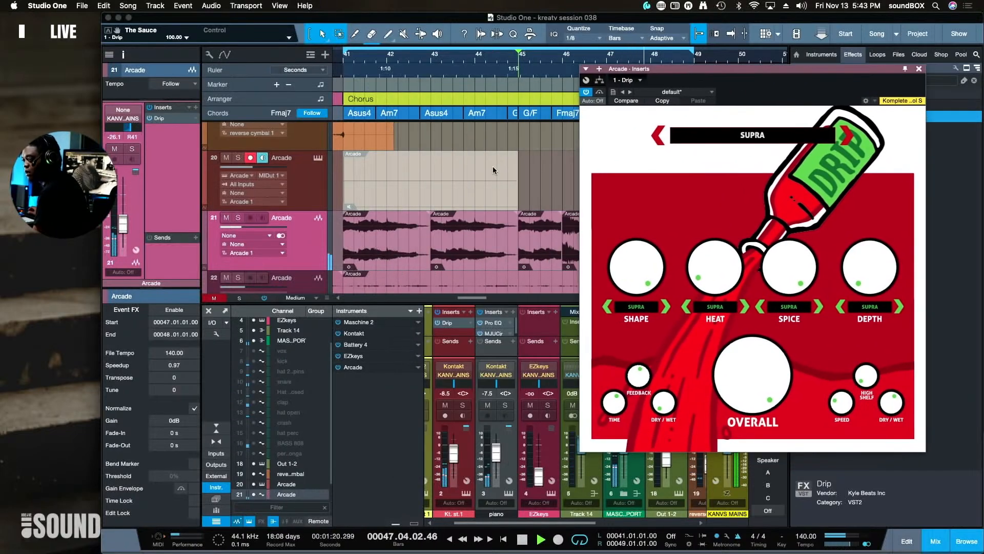
scroll(489, 175, "down", 3)
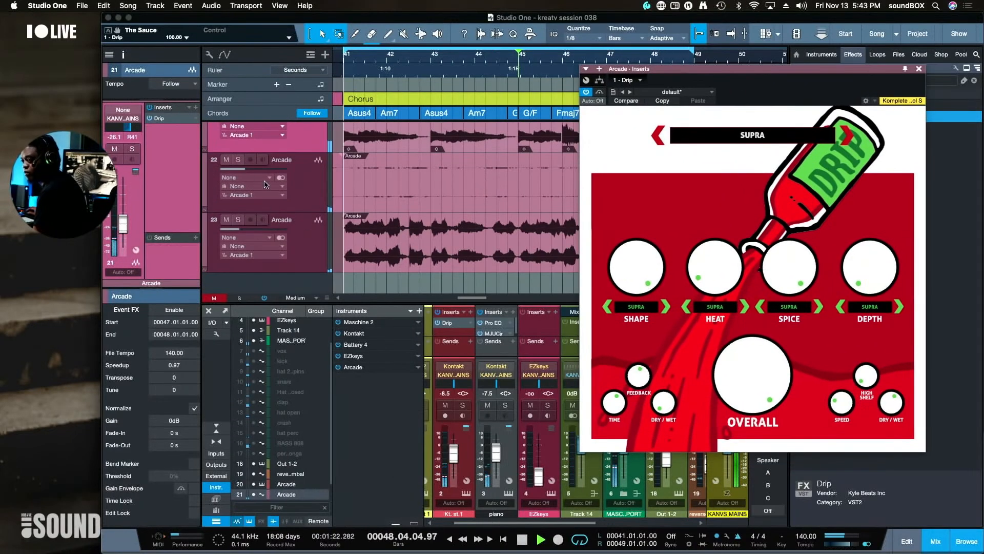
left_click(226, 220)
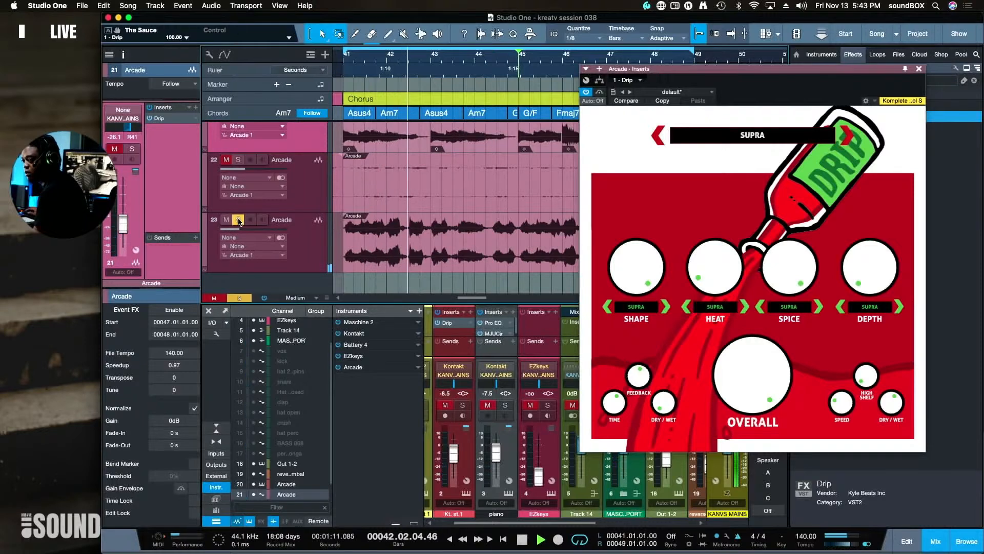
left_click(327, 251)
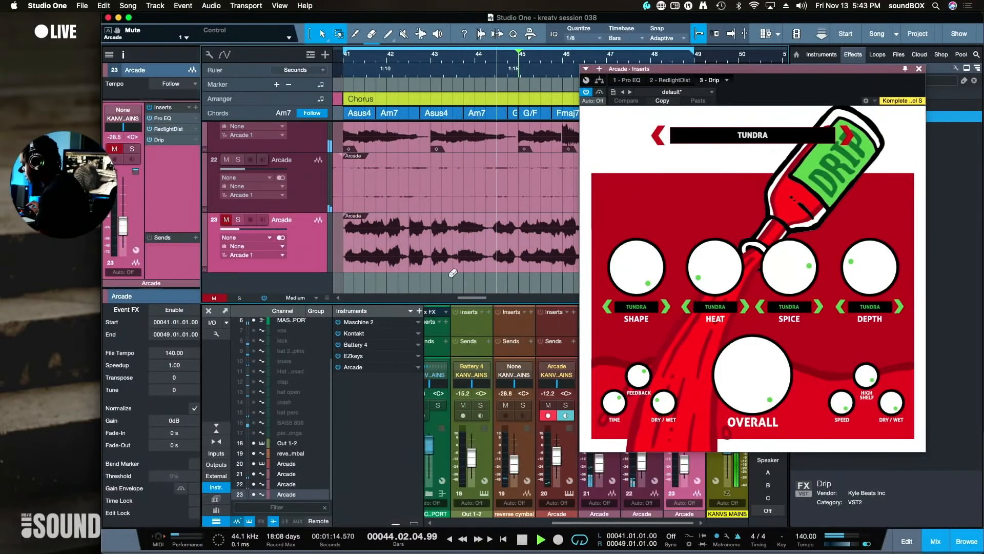
Reduce the track height to Tiny and close the Drip window, showing the BREAK and Chorus together
key("shift+w")
key("shift+w")
key("shift+w")
key("shift+w")
key("shift+w")
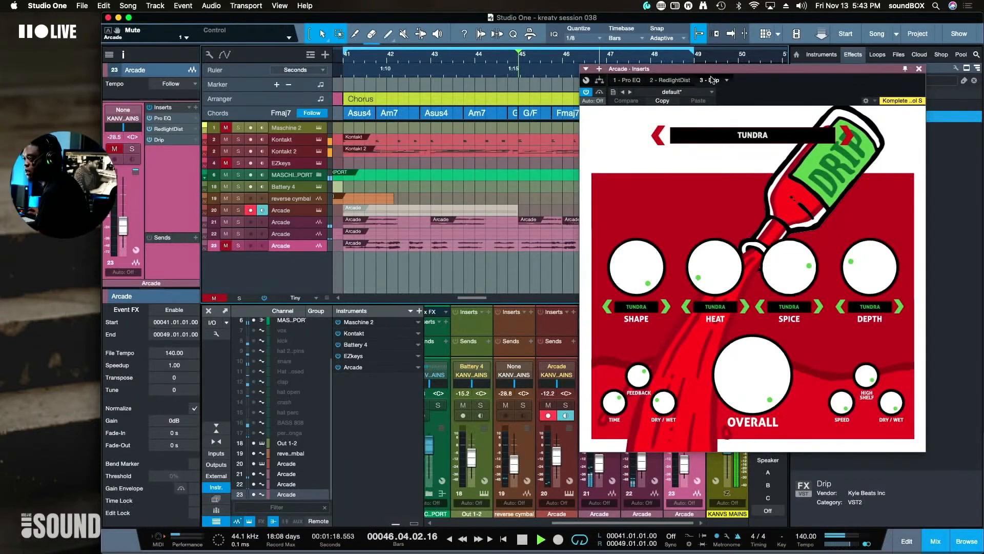
left_click_drag(718, 70, 683, 158)
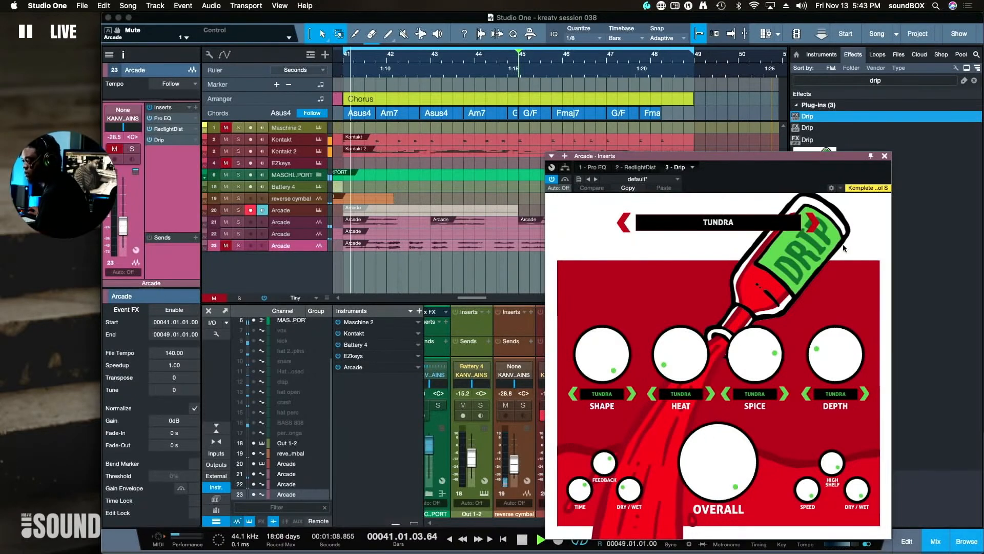
left_click(884, 157)
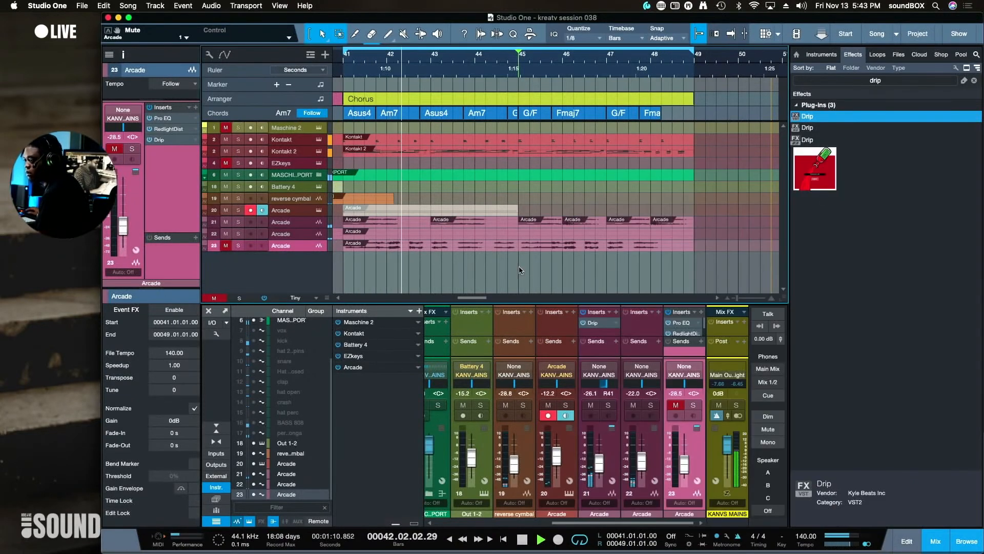
key("w")
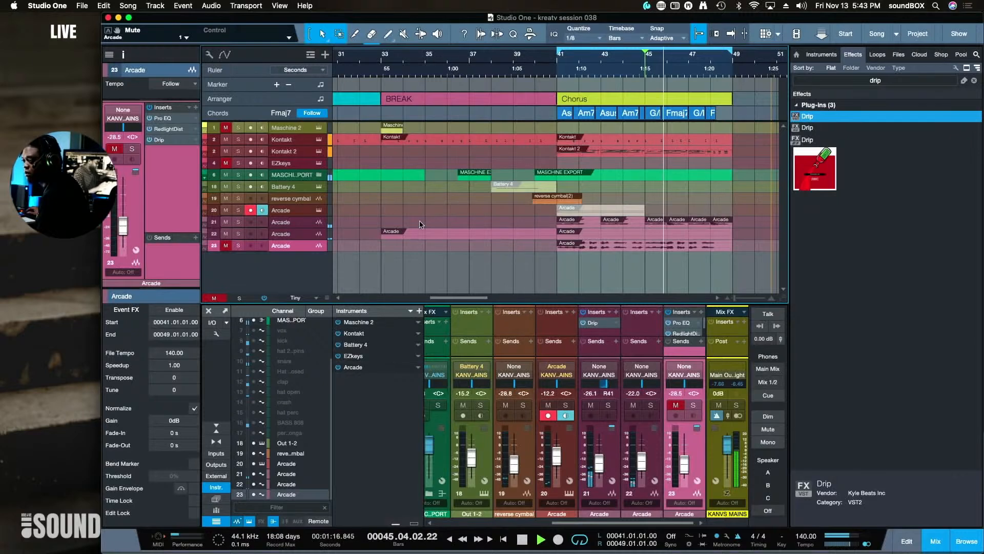
Rename Arcade track 21 as "guiatr"
left_click(295, 220)
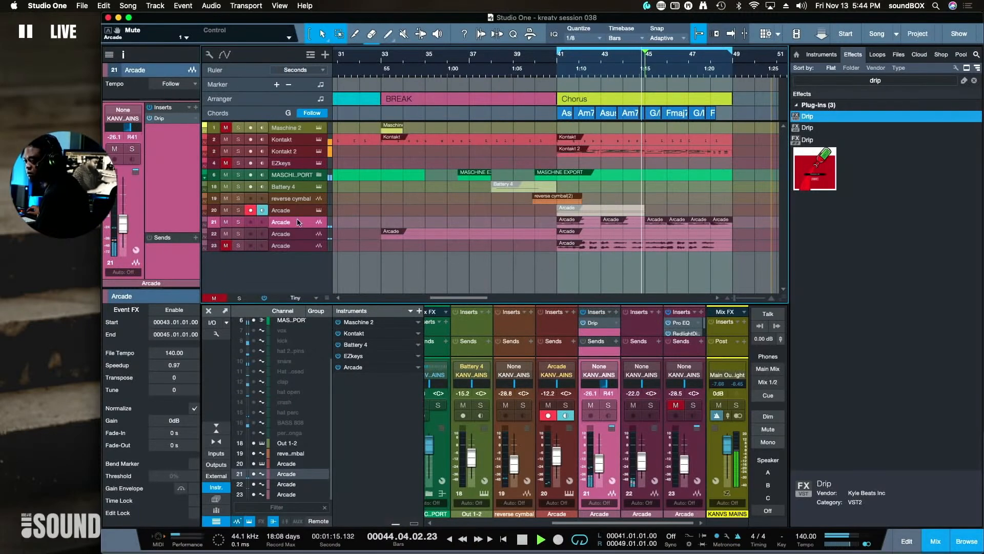
double_click(284, 222)
type("guiatr")
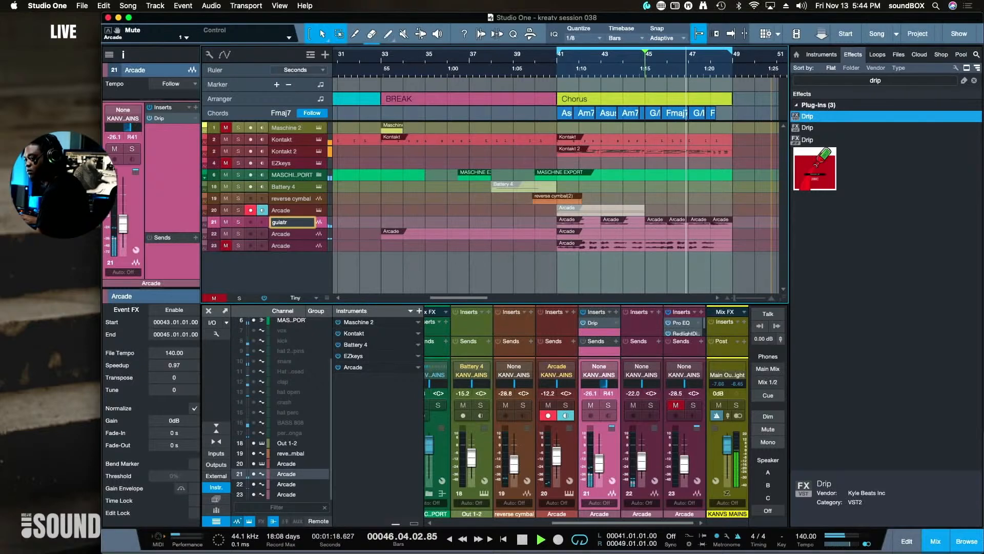
key("Return")
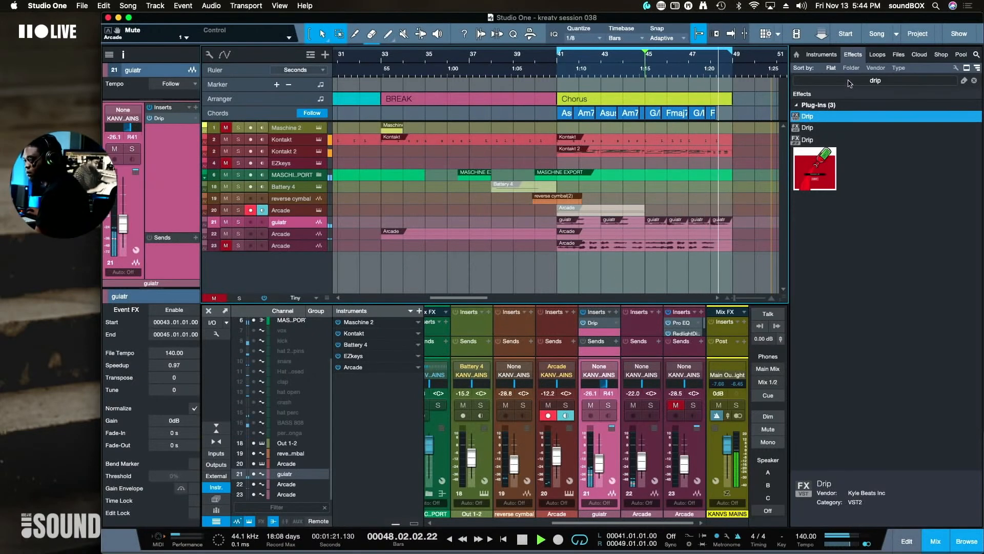
Search the effects browser for "eq" and add Pro EQ as an insert after Drip on the guiatr track
key("super+f")
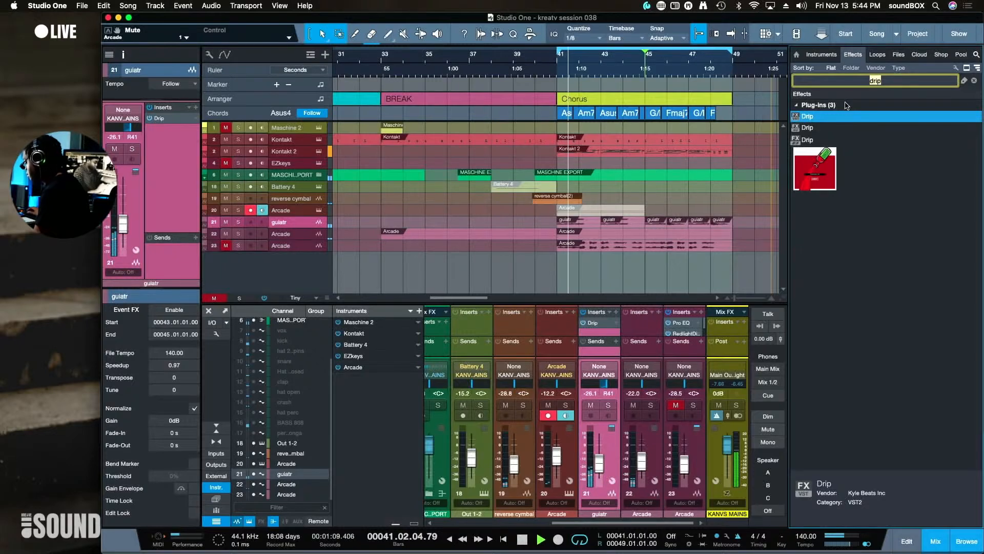
type("eq")
left_click_drag(825, 143, 645, 222)
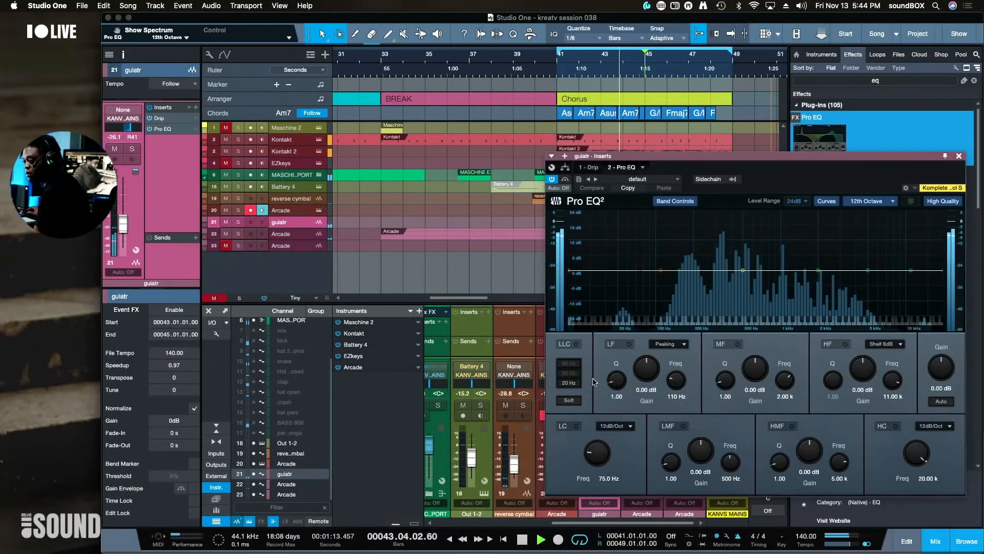
Shape guiatr's Pro EQ with a 501 Hz low cut, -3.97 dB at 995 Hz and +2.18 dB at 5.49 kHz, and close it
left_click_drag(596, 454, 590, 425)
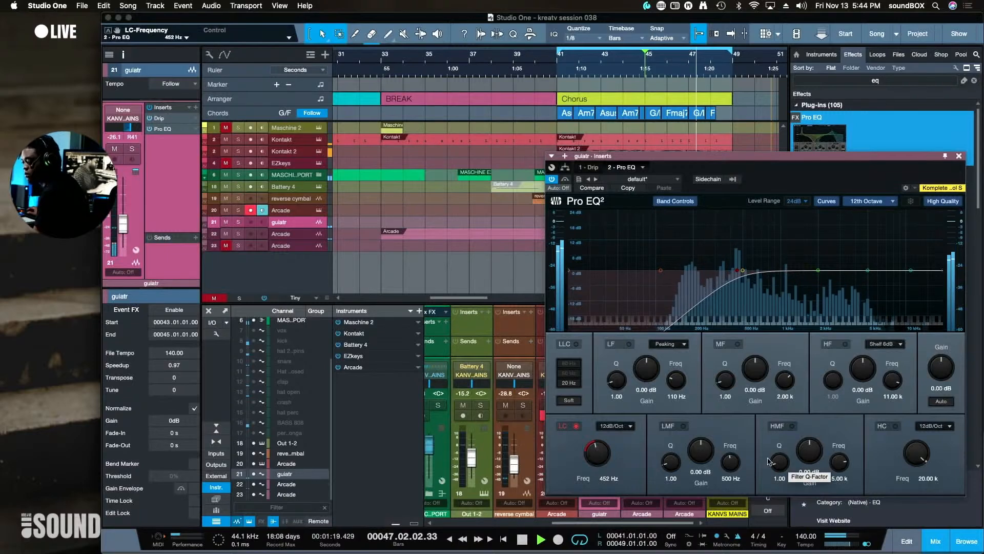
left_click_drag(597, 453, 598, 455)
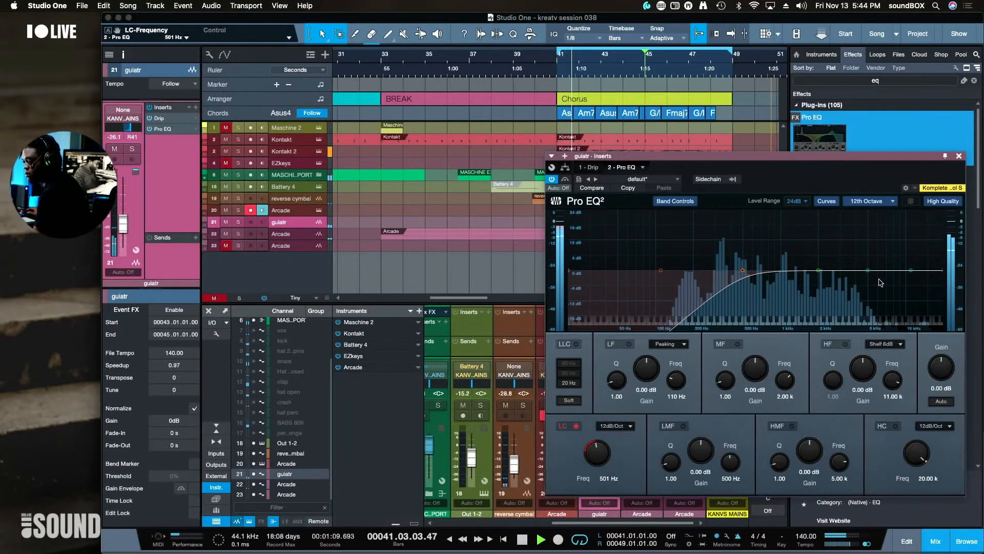
left_click_drag(868, 270, 780, 283)
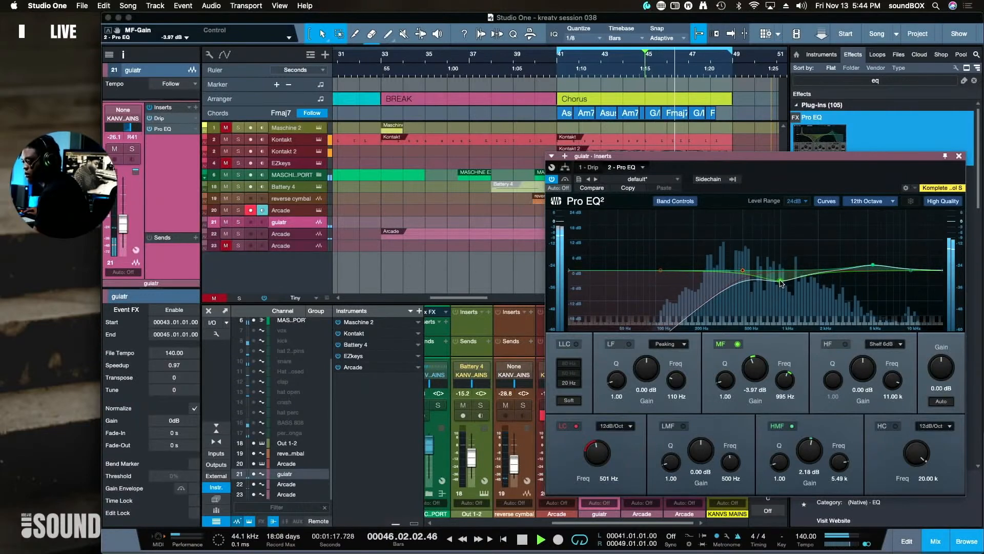
left_click(959, 157)
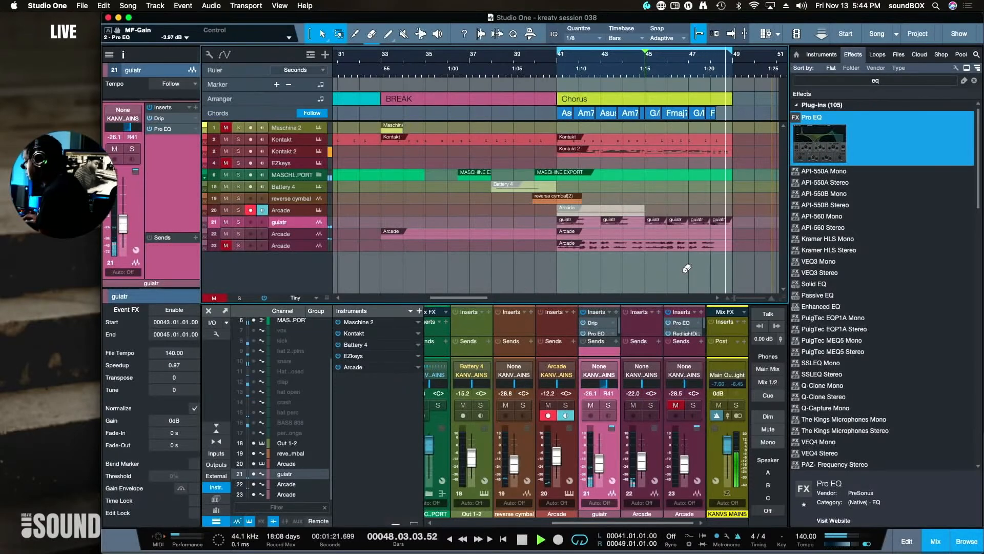
Show the whole song from Intro to Chorus in the arrangement and play it from the beginning
key("w")
key("w")
key("space")
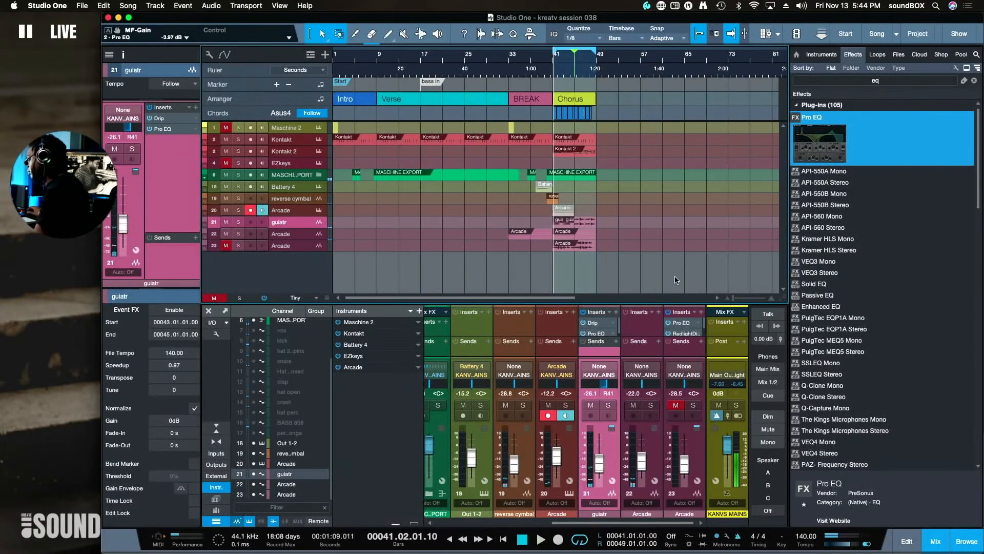
key("Home")
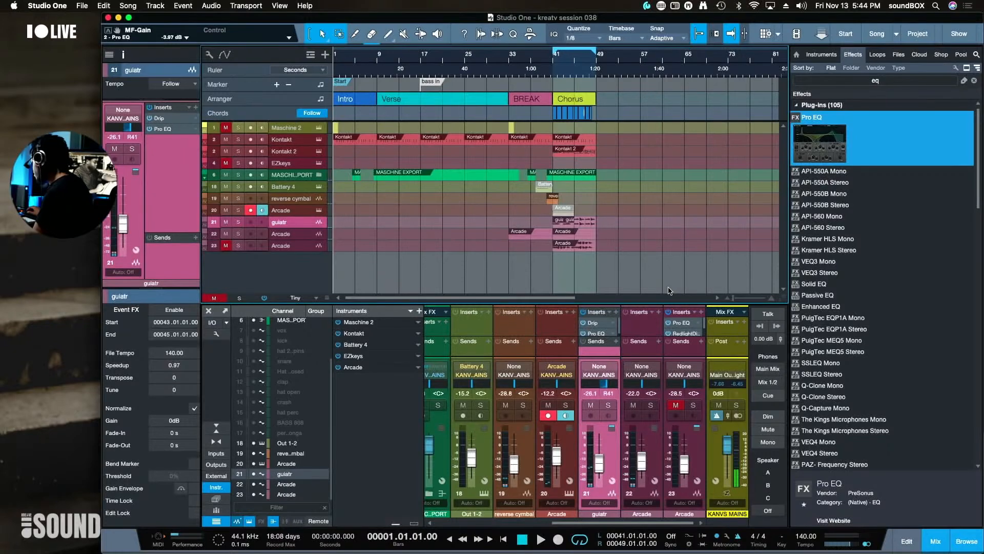
key("space")
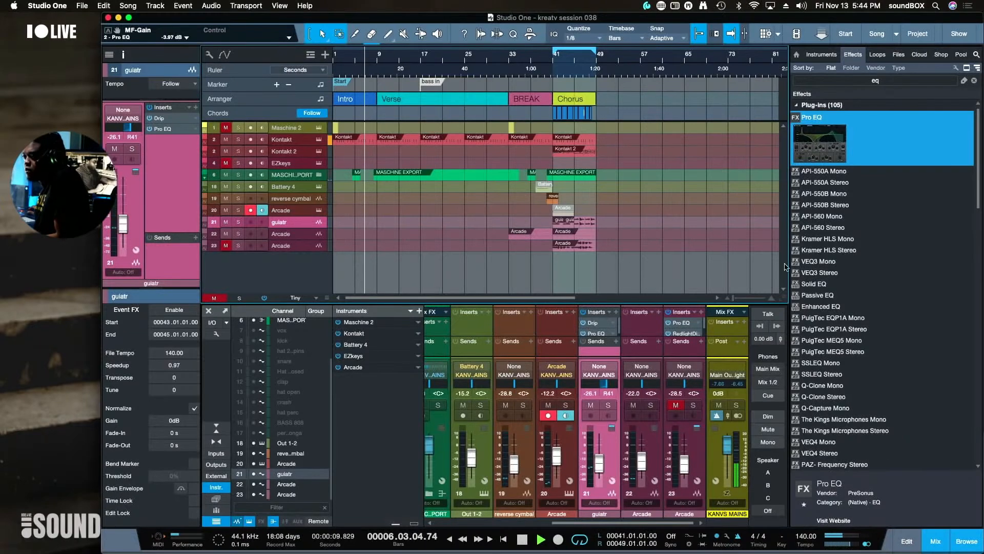
Open Hybrid Keys 2.0 in the Kontakt instrument and audition the presets AM Ballads, Afterthought, Barrelhouse and Black Hat
left_click(319, 140)
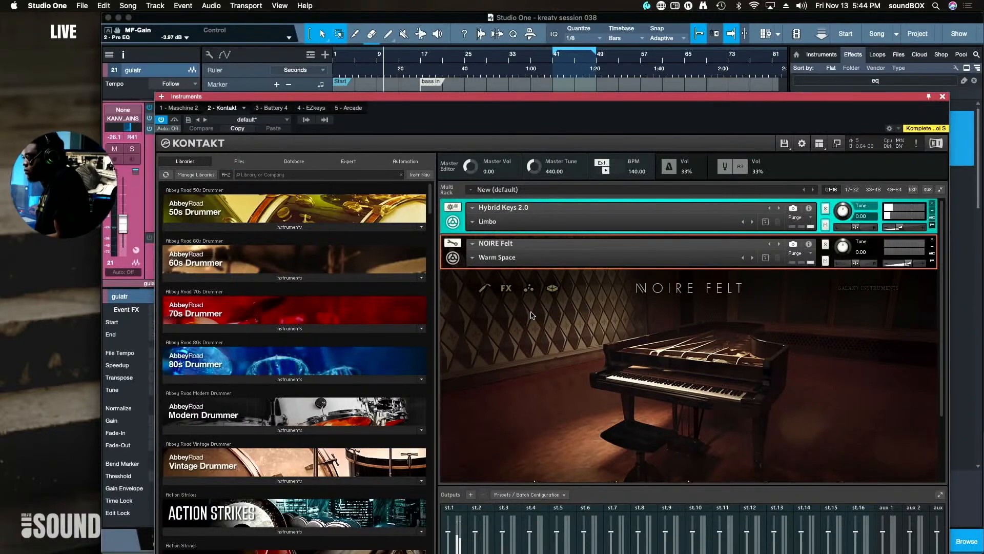
left_click(453, 221)
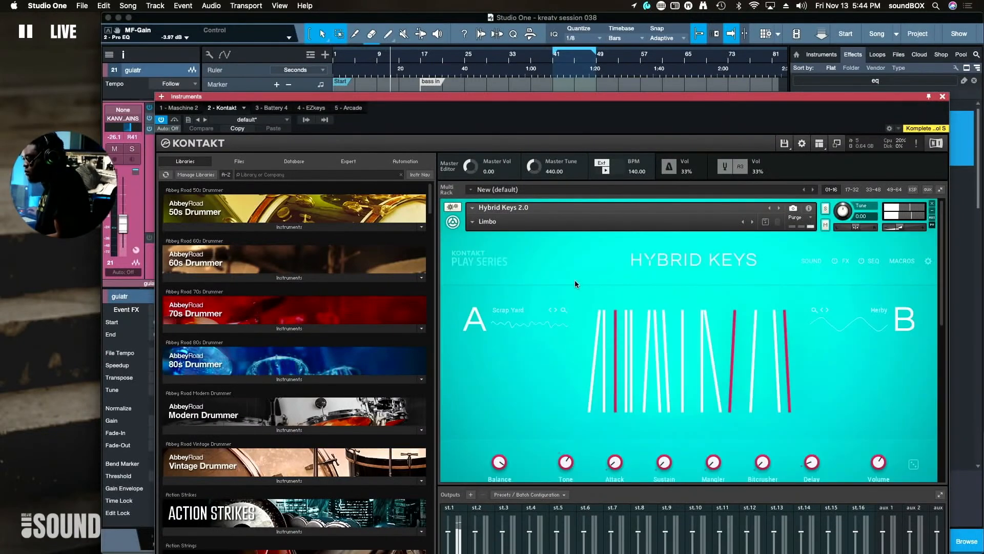
left_click(752, 222)
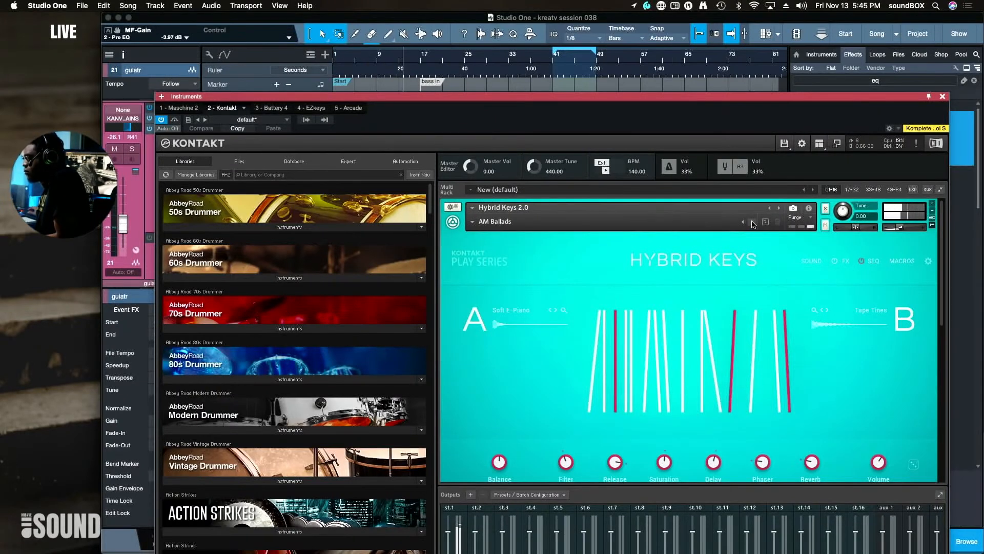
left_click(752, 222)
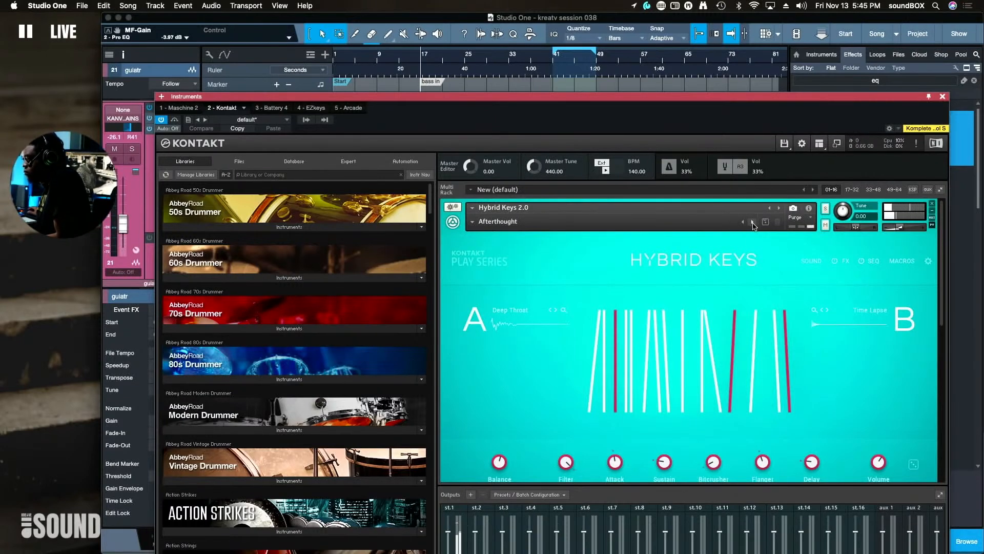
left_click(752, 221)
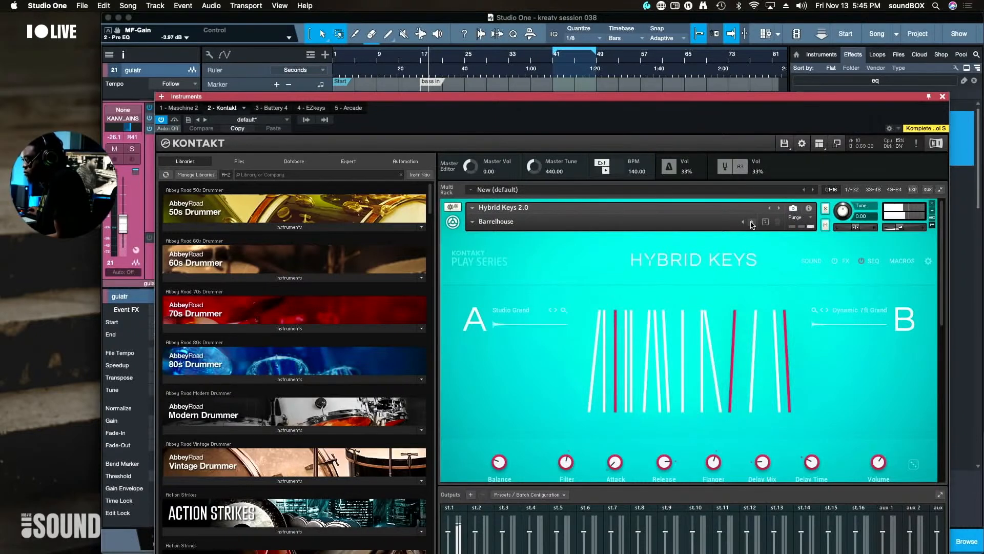
left_click(752, 222)
Audition the Mallets presets of Hybrid Keys from Aged Marimba onward, including Gravelbrain, Limbo and Quartz Comets, and settle on Run Zola Run
left_click(472, 225)
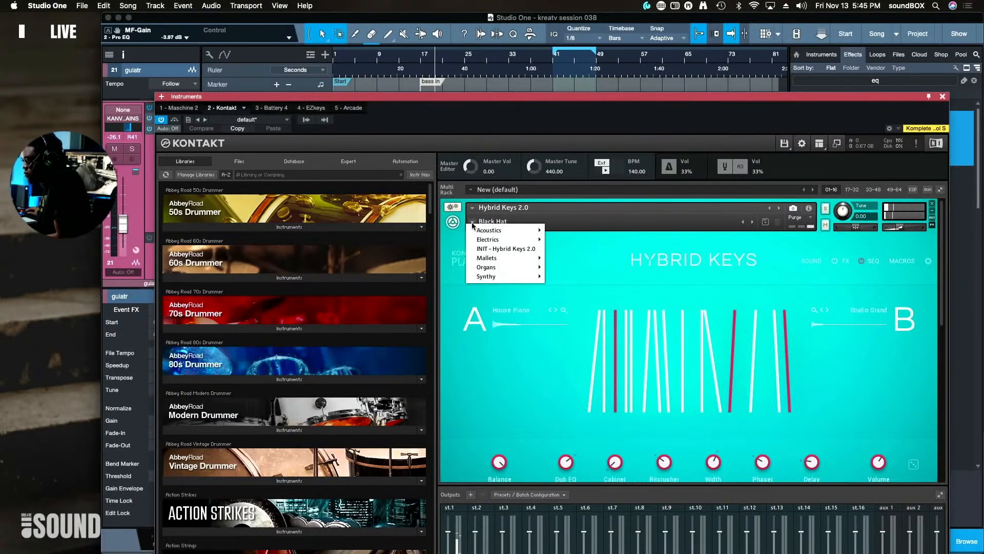
mouse_move(494, 258)
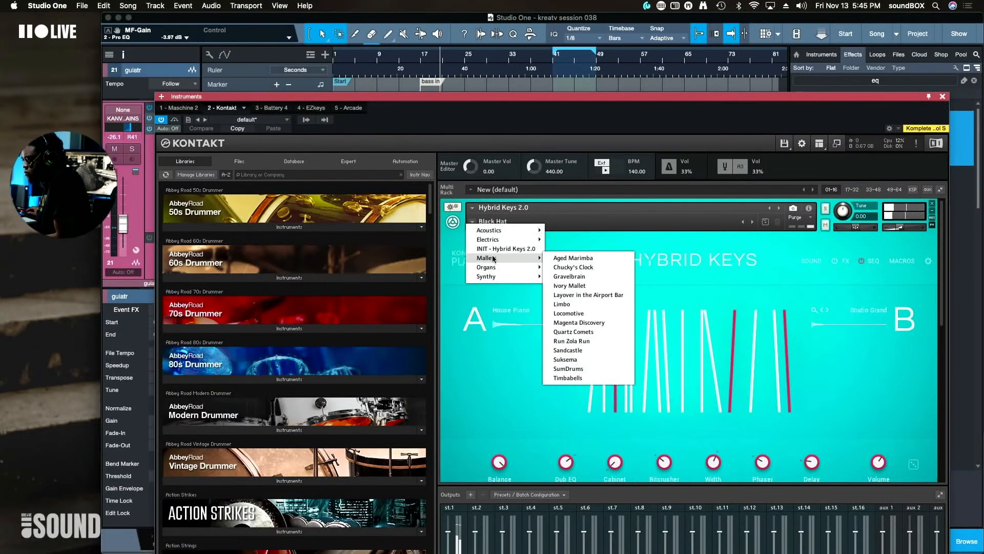
left_click(564, 260)
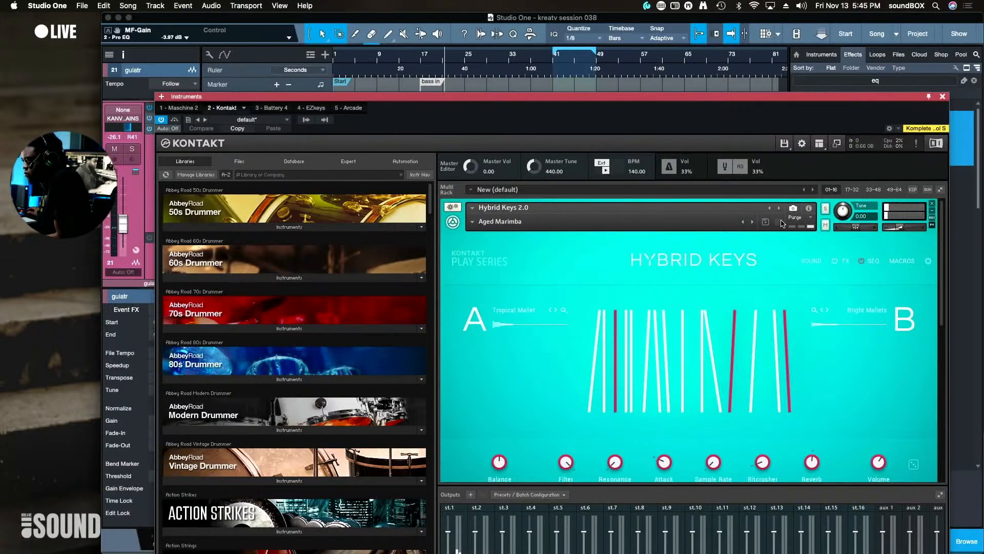
left_click(752, 222)
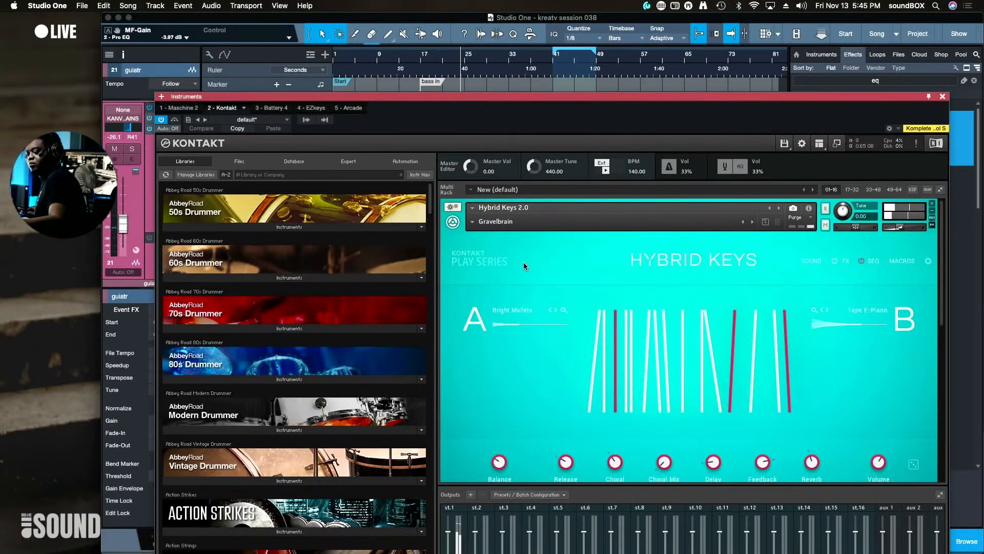
left_click(752, 223)
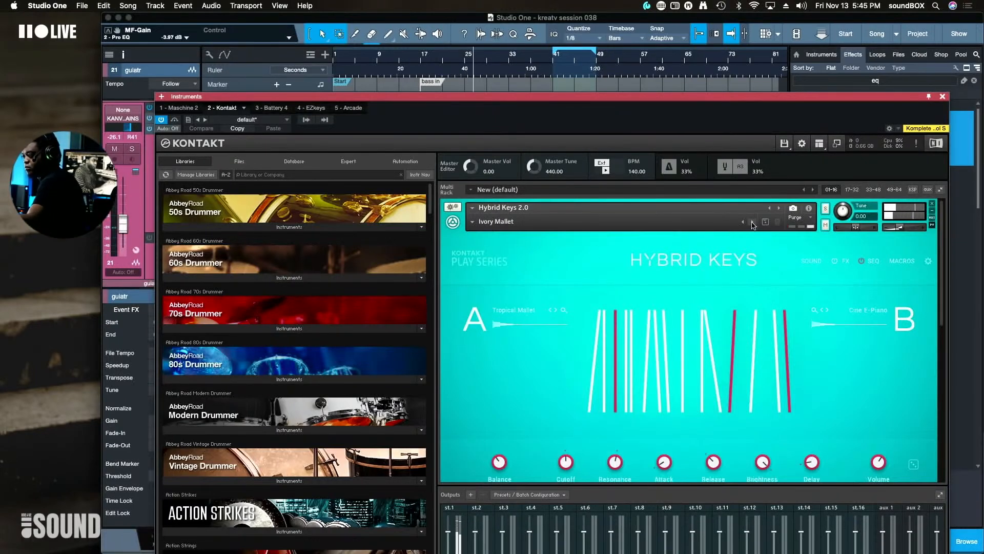
left_click(753, 223)
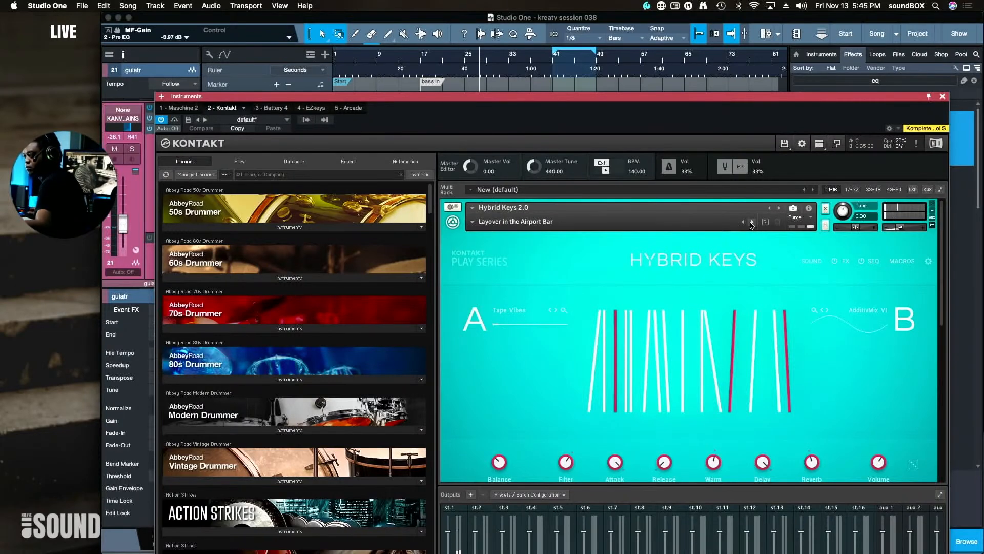
left_click(752, 223)
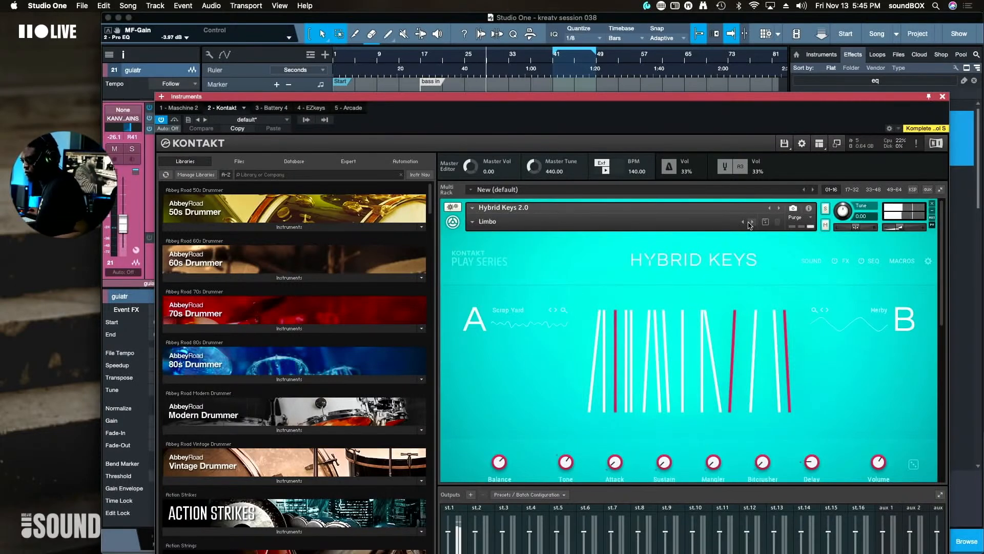
left_click(752, 222)
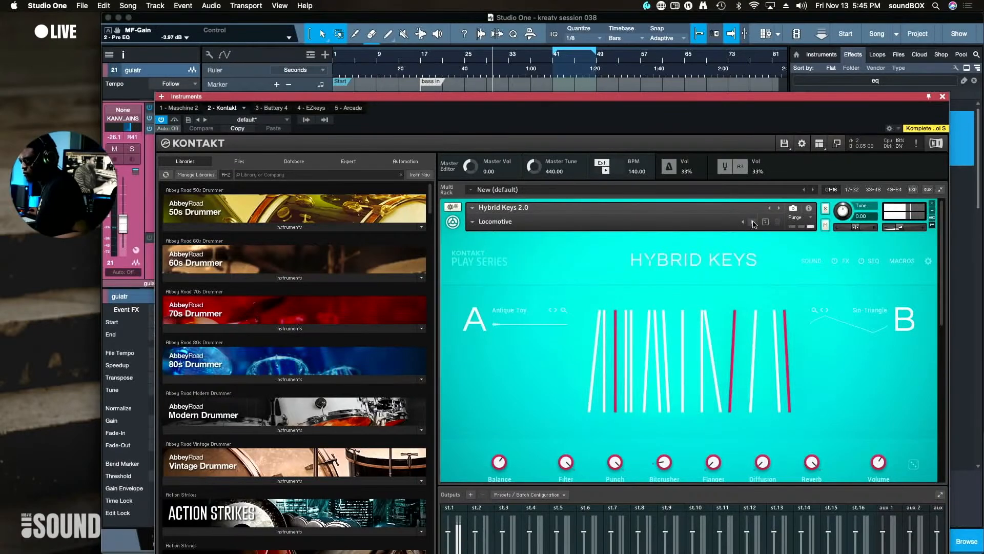
left_click(752, 223)
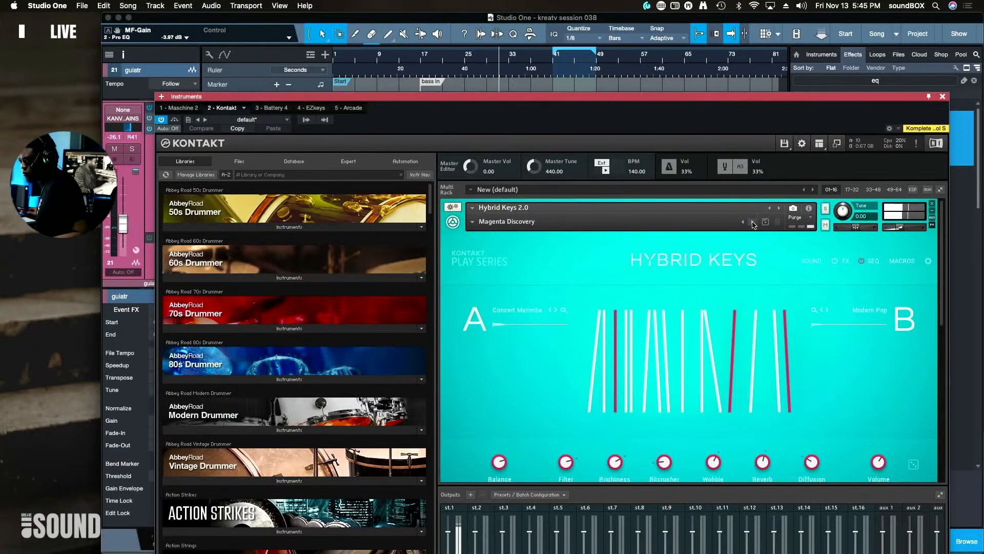
left_click(752, 223)
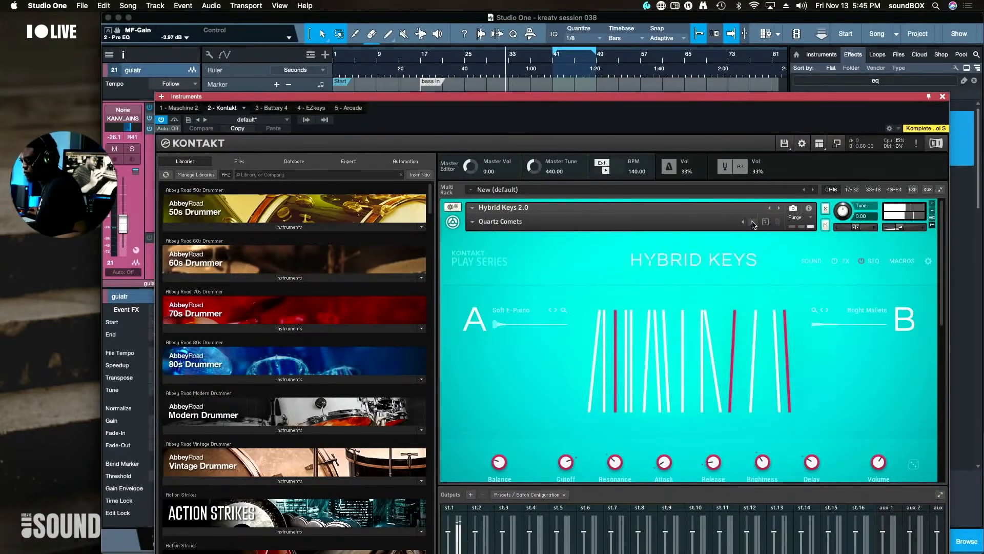
left_click(752, 223)
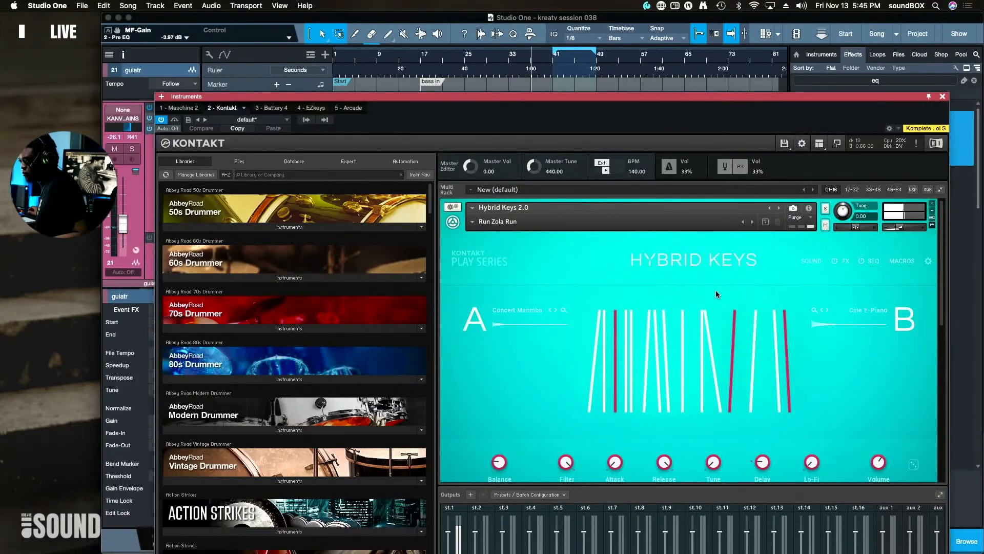
Look through Run Zola Run's settings and macros, show its Sound page and set the layer balance to A52 | 48B
scroll(716, 293, "down", 1)
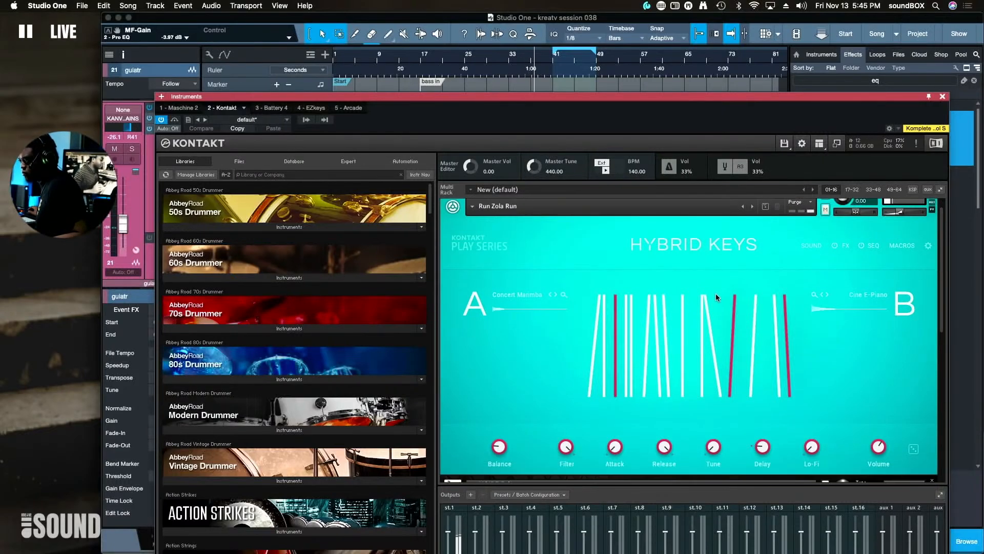
left_click(928, 247)
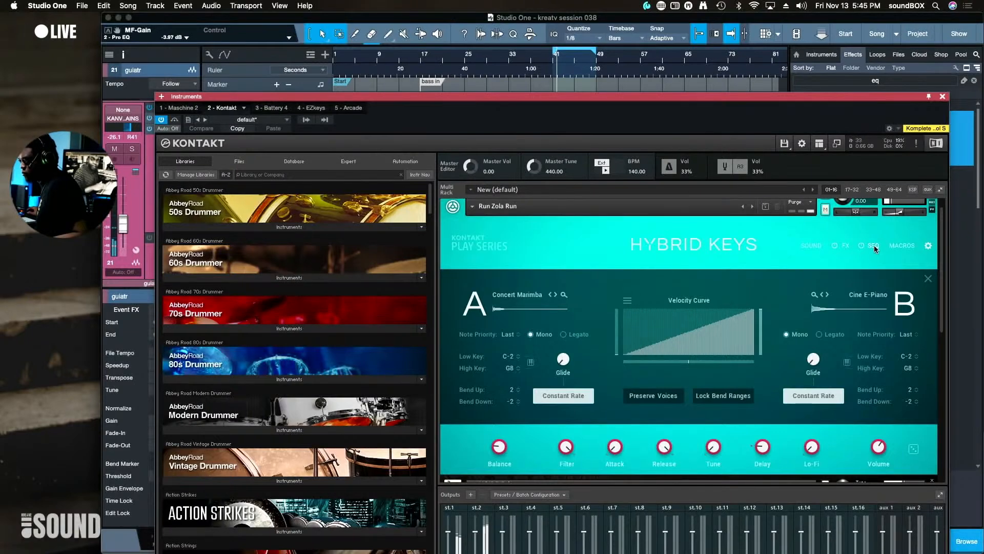
left_click(904, 245)
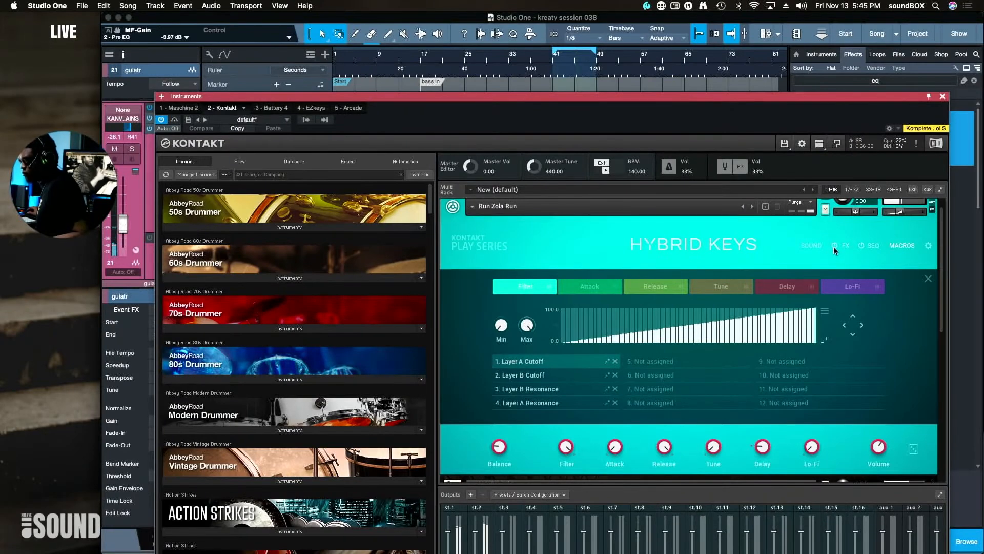
left_click(811, 245)
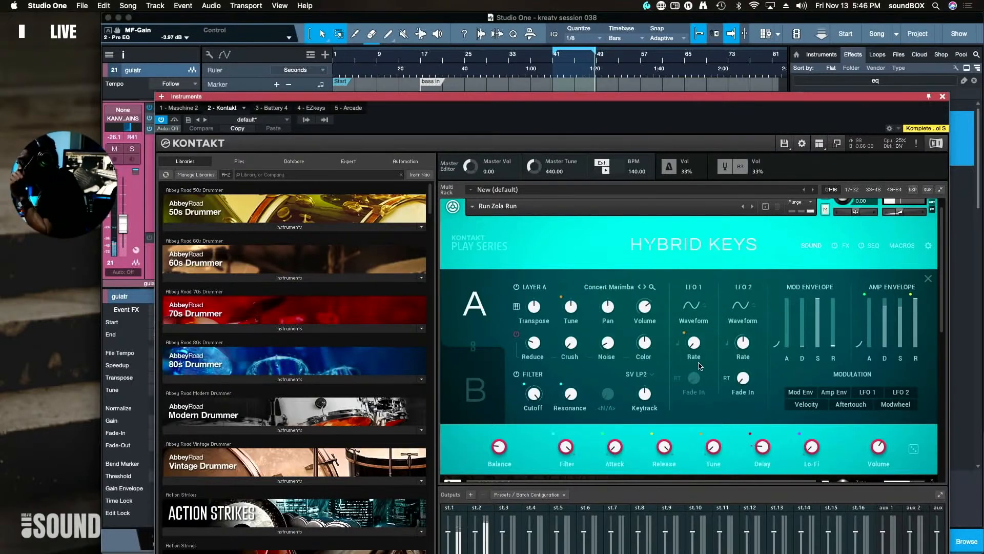
scroll(531, 475, "down", 1)
left_click_drag(501, 437, 497, 363)
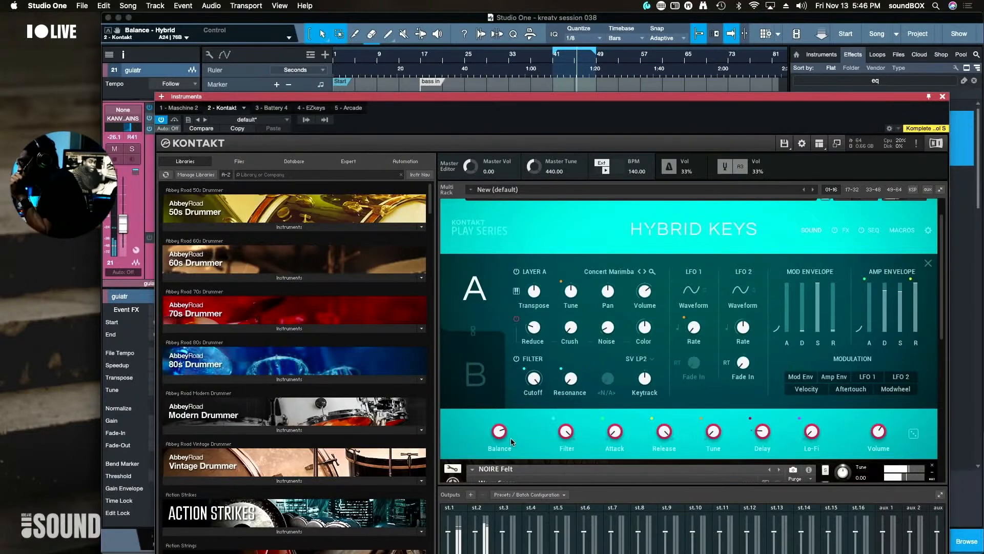
left_click_drag(511, 442, 491, 471)
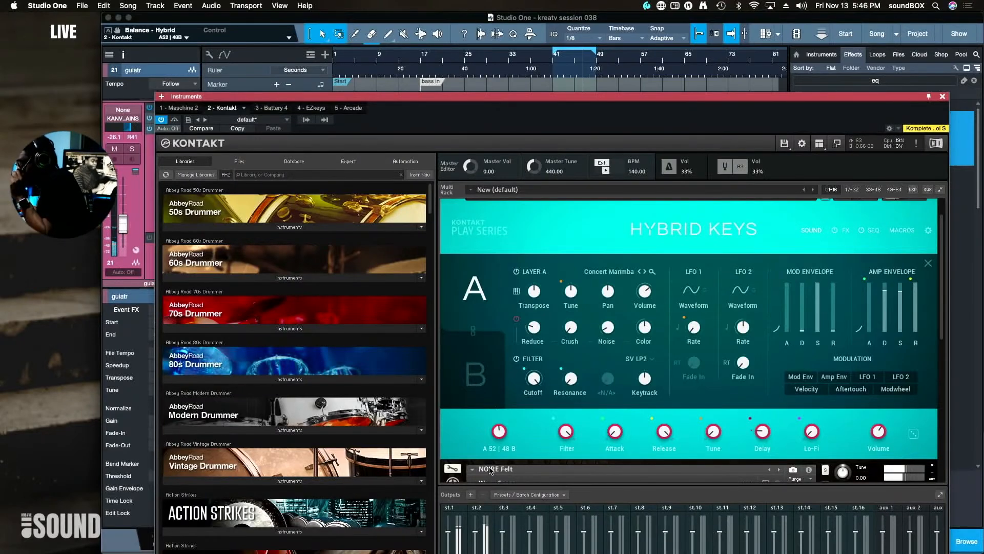
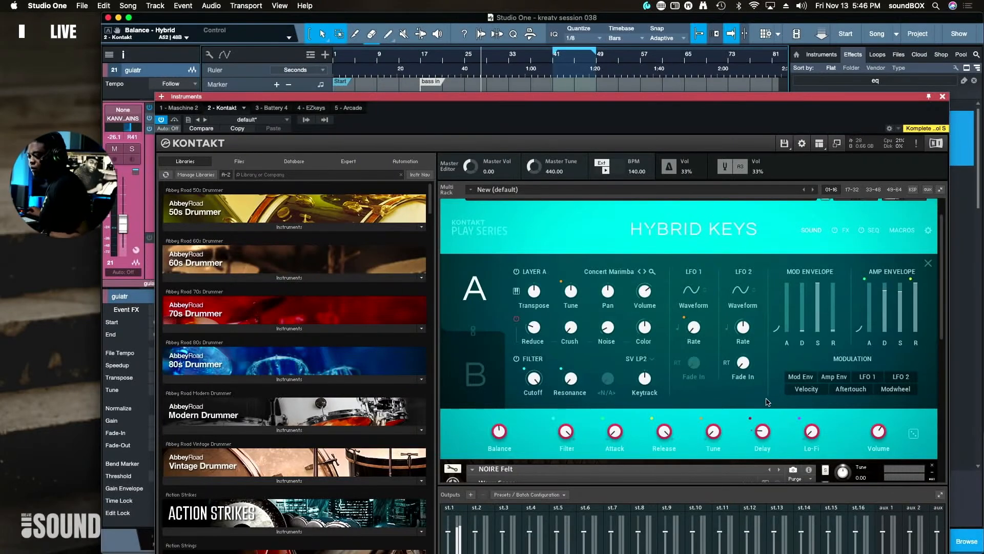
Set Run Zola Run's Filter macro to about 62% and its Lo-Fi macro to 14.1%, and close the instrument window
left_click_drag(564, 434, 561, 483)
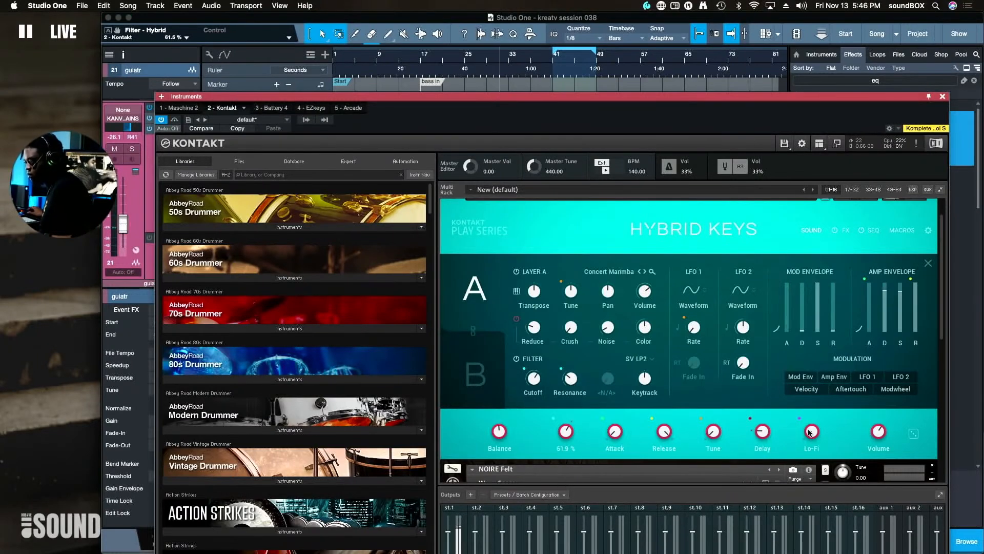
left_click(811, 435)
left_click_drag(811, 435, 811, 414)
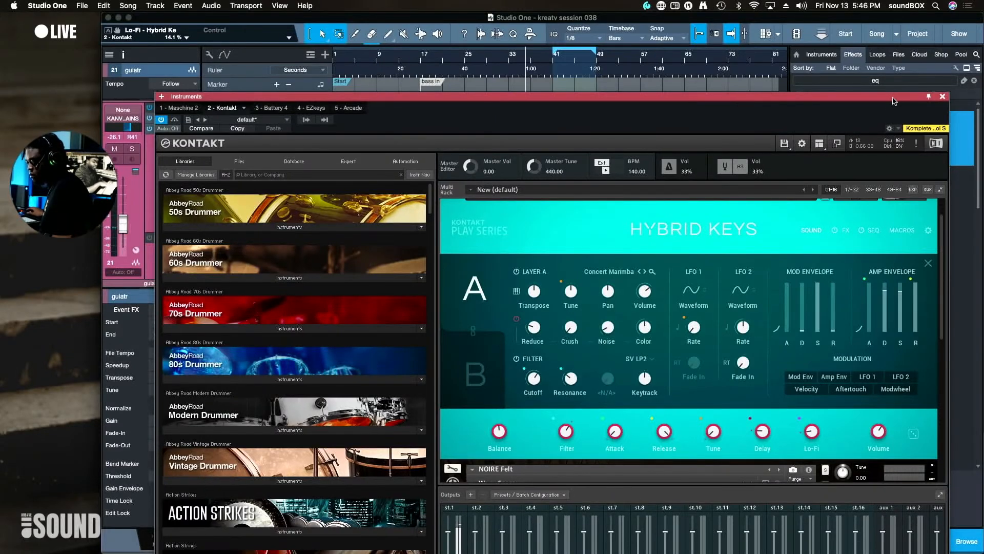
left_click_drag(893, 100, 775, 192)
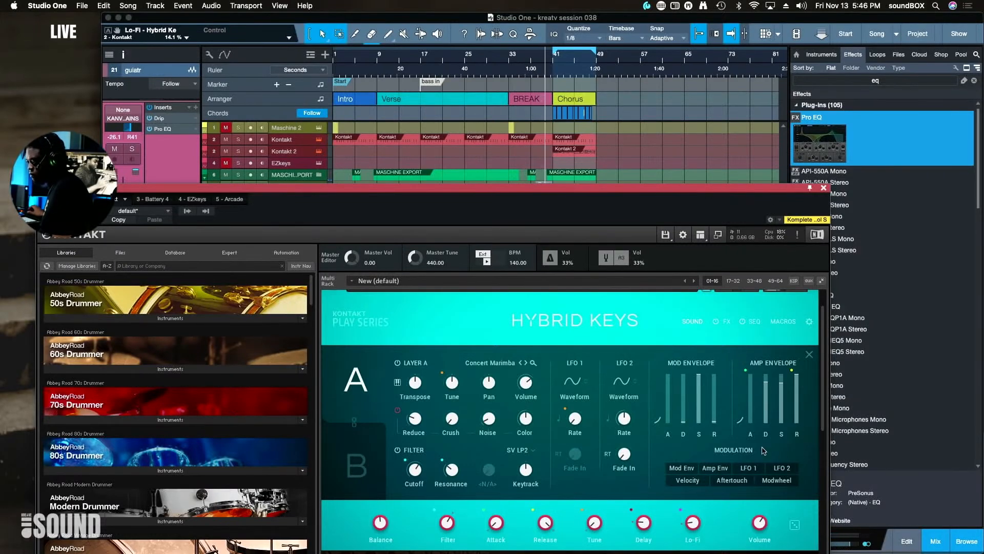
left_click(824, 189)
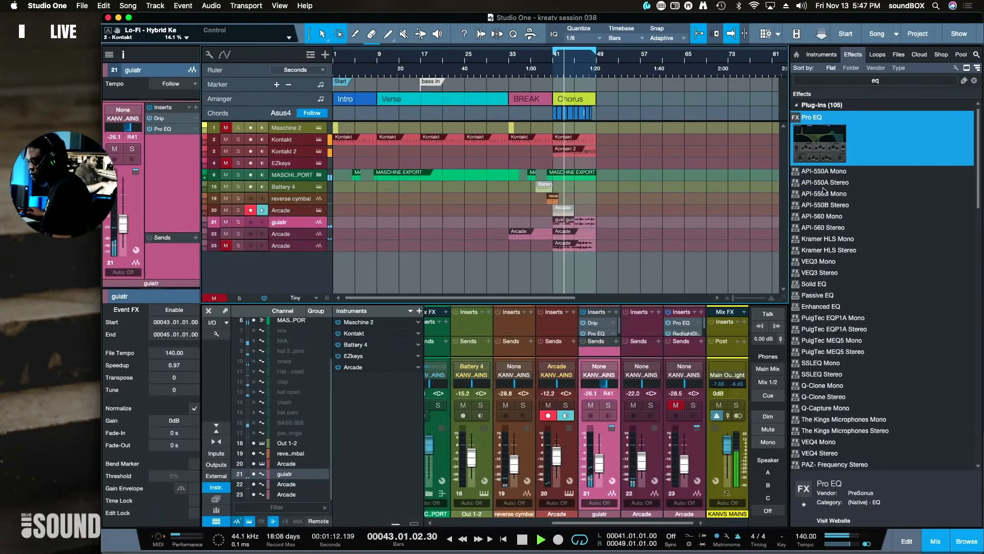
Return the song to its start and play it to hear the adjusted Kontakt sound
key("space")
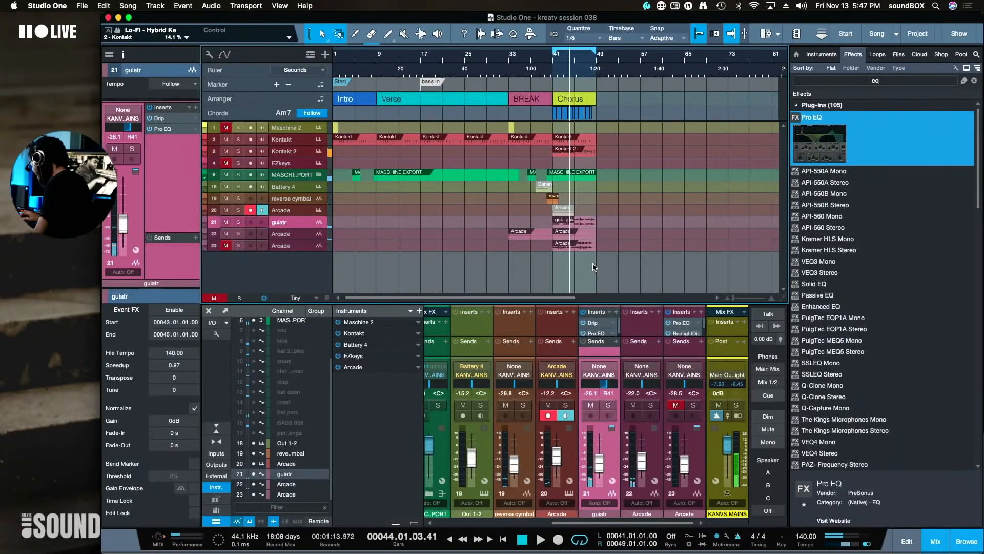
key("Home")
key("space")
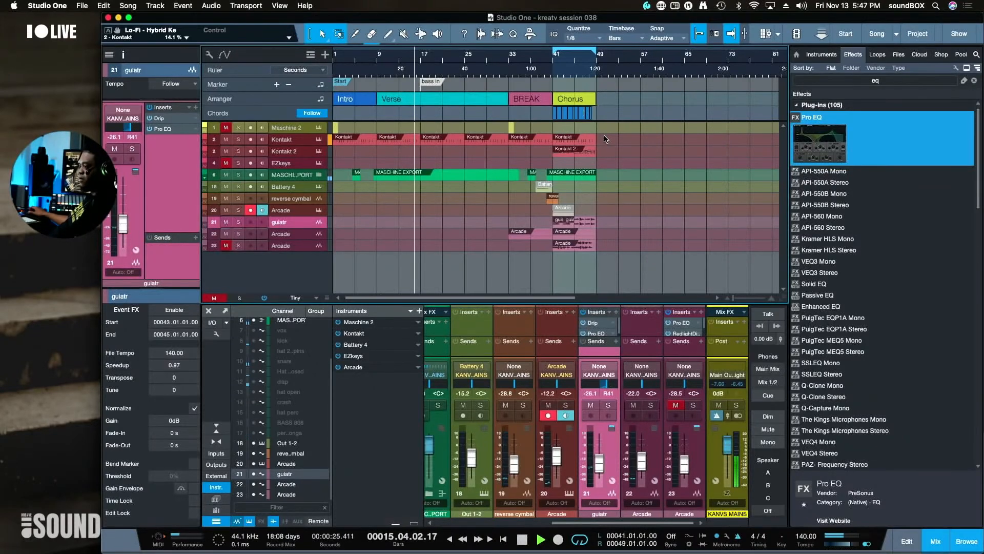
Try to merge all parts on the first Kontakt track, from Intro to Chorus, into a single part
left_click_drag(629, 139, 342, 144)
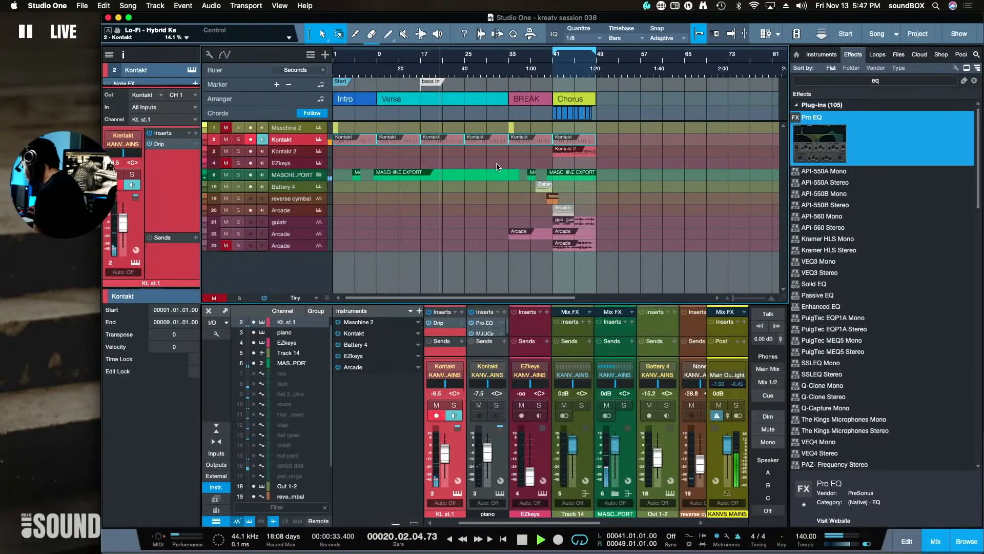
key("g")
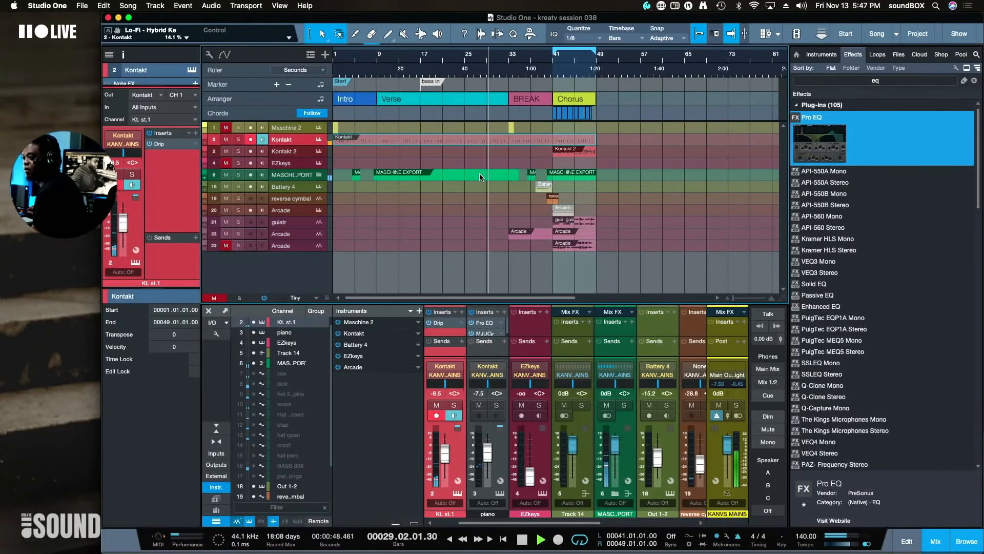
key("space")
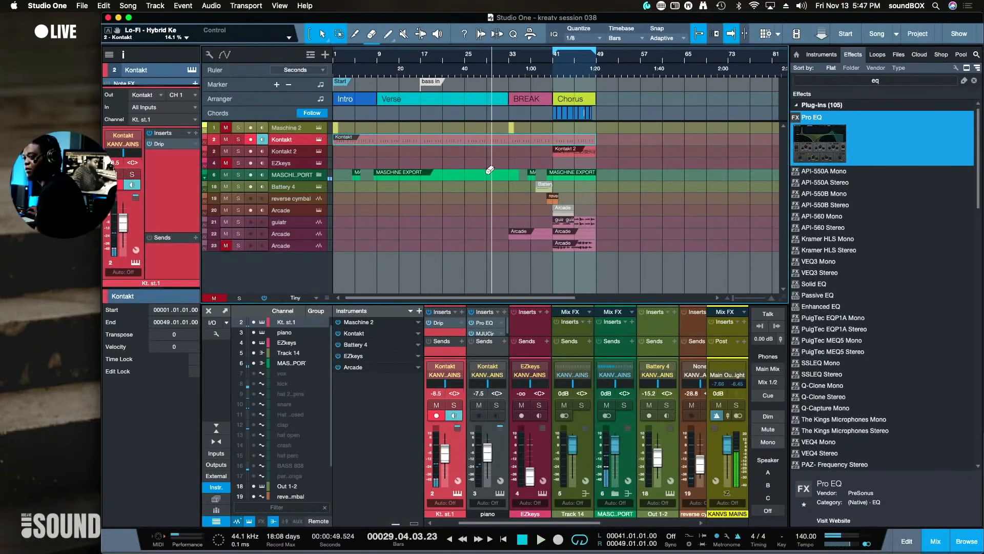
key("super+z")
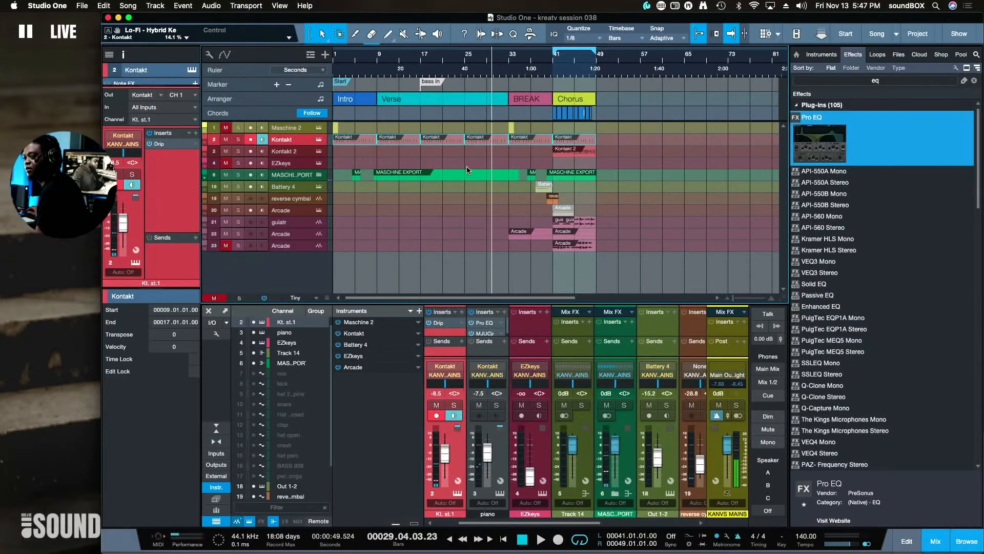
Bounce the first Kontakt track's six parts, from Intro to Chorus, to a new audio track
key("space")
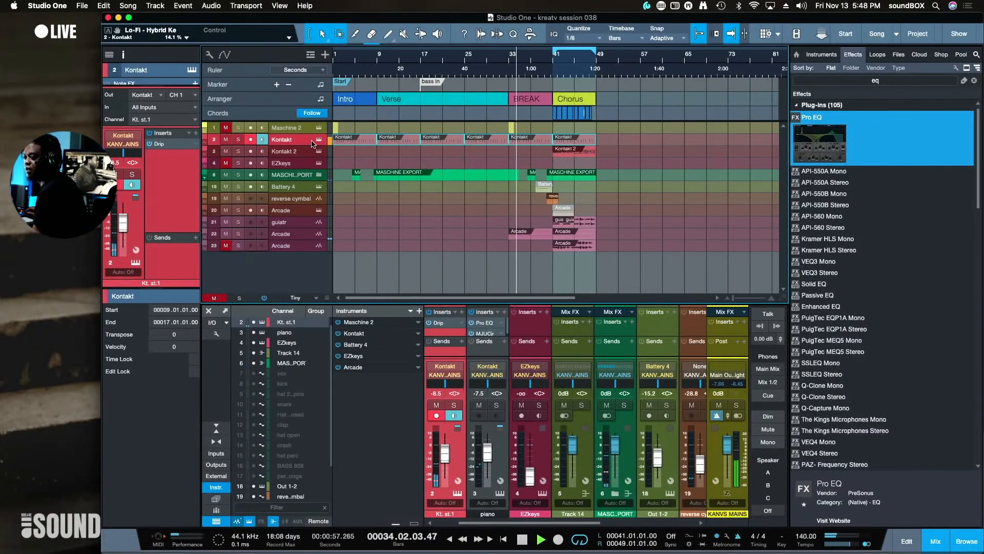
key("space")
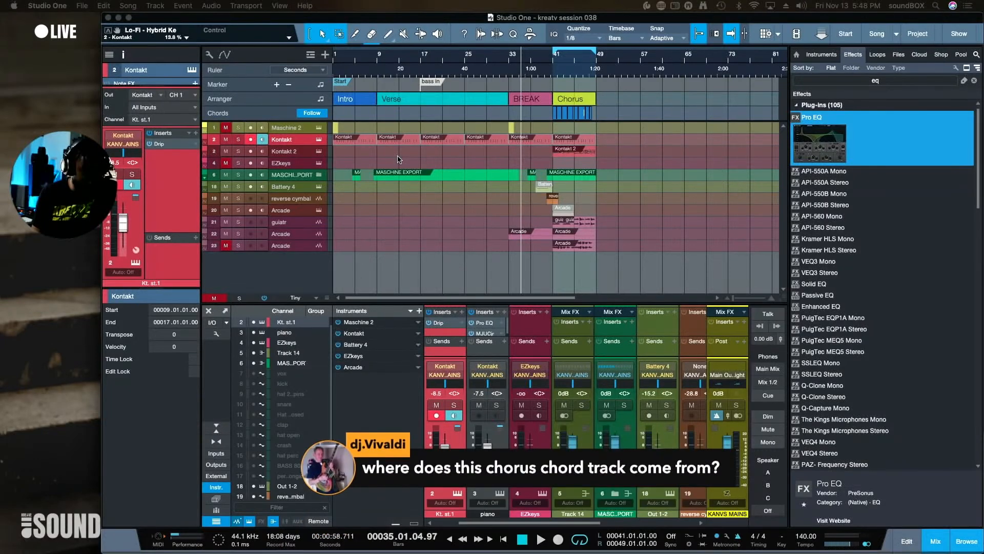
key("s")
key("comma")
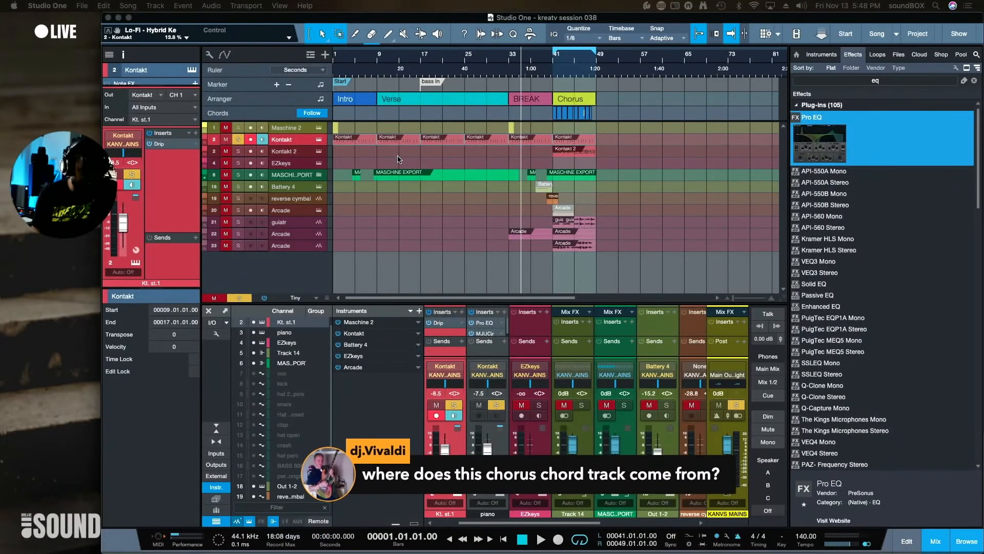
key("s")
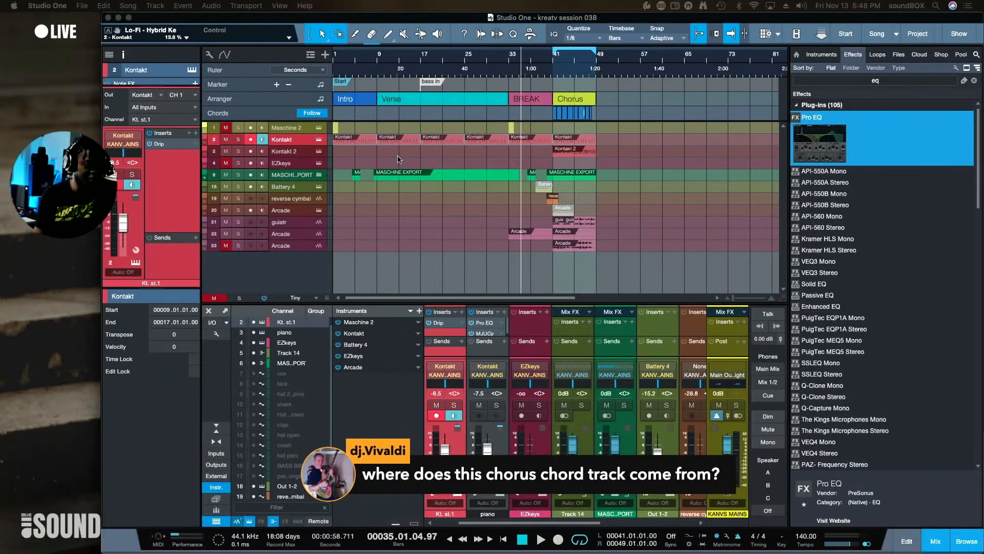
key("s")
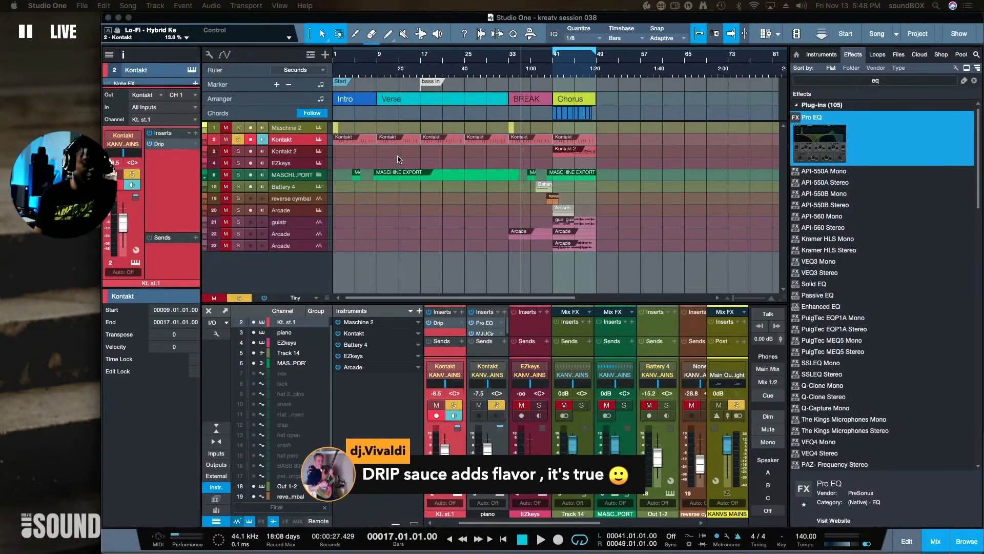
key("s")
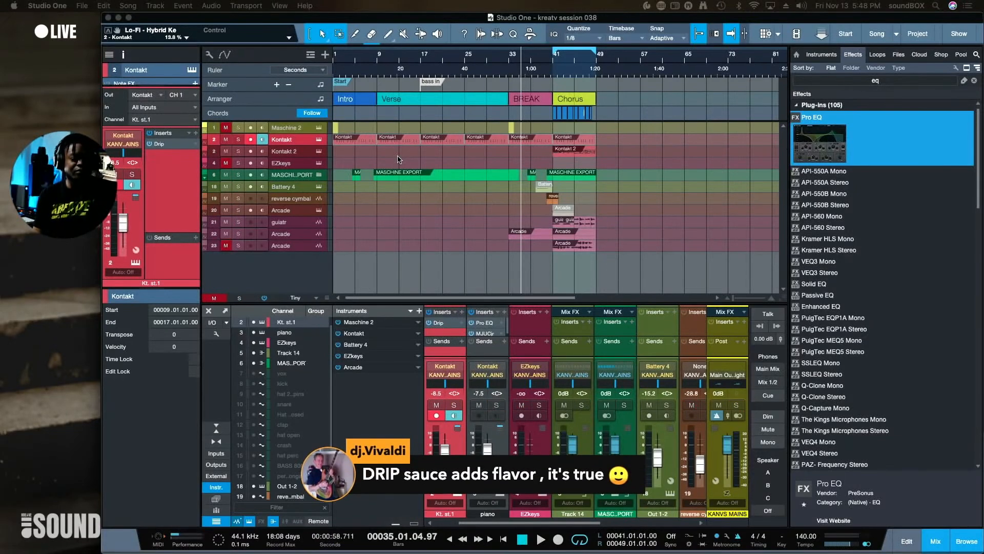
key("s")
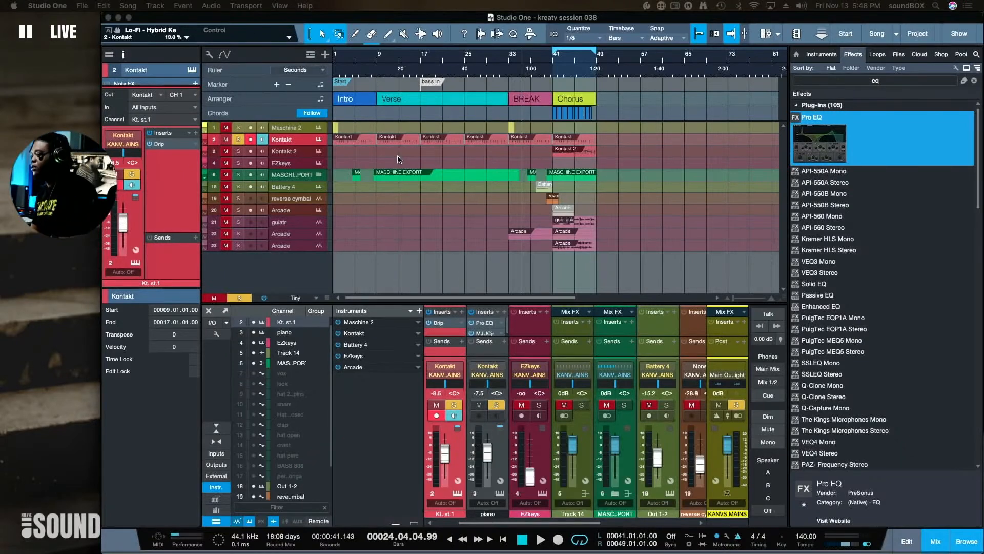
key("s")
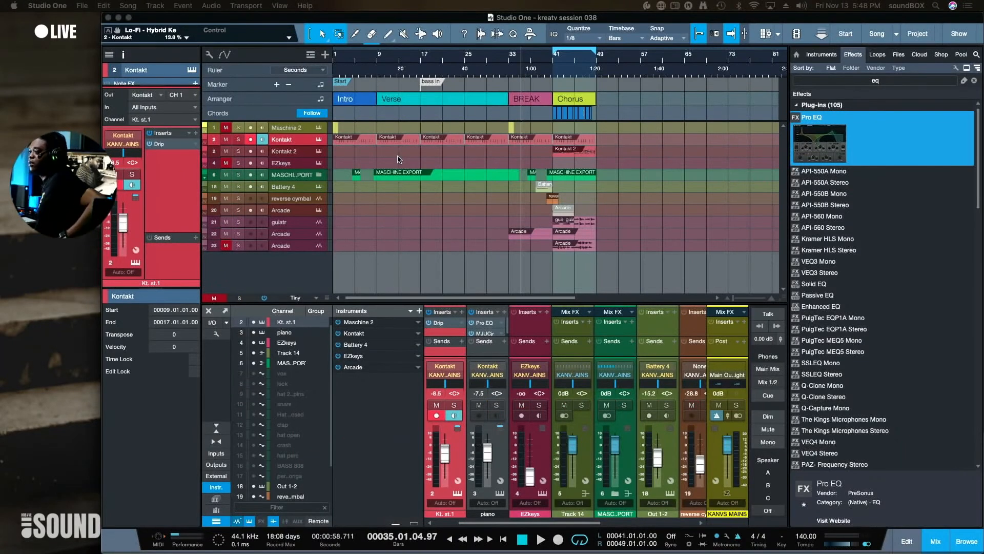
key("s")
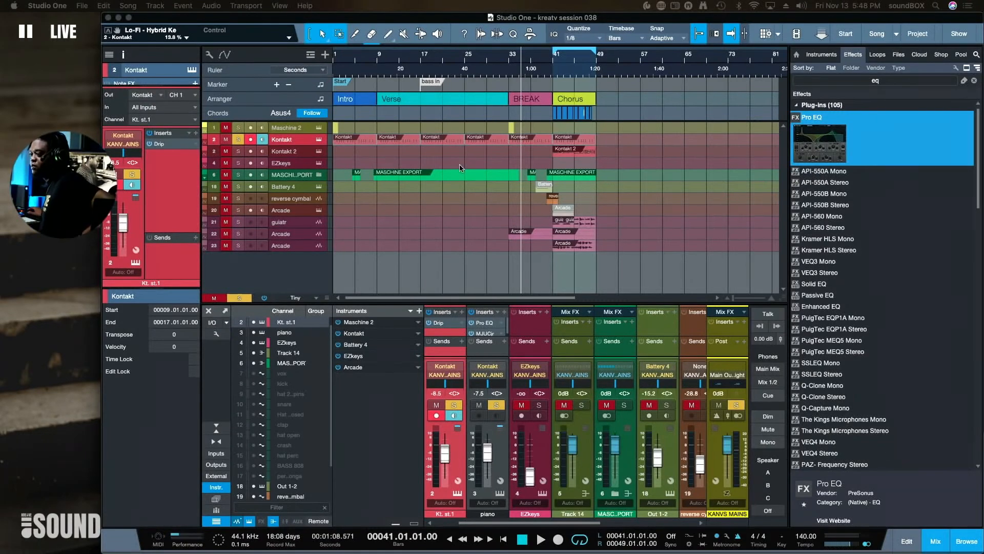
key("s")
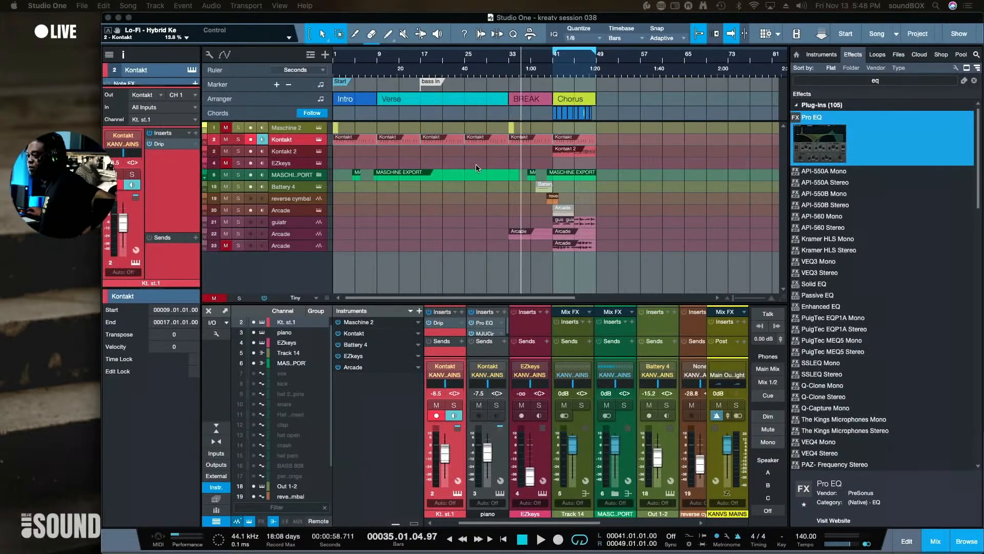
key("s")
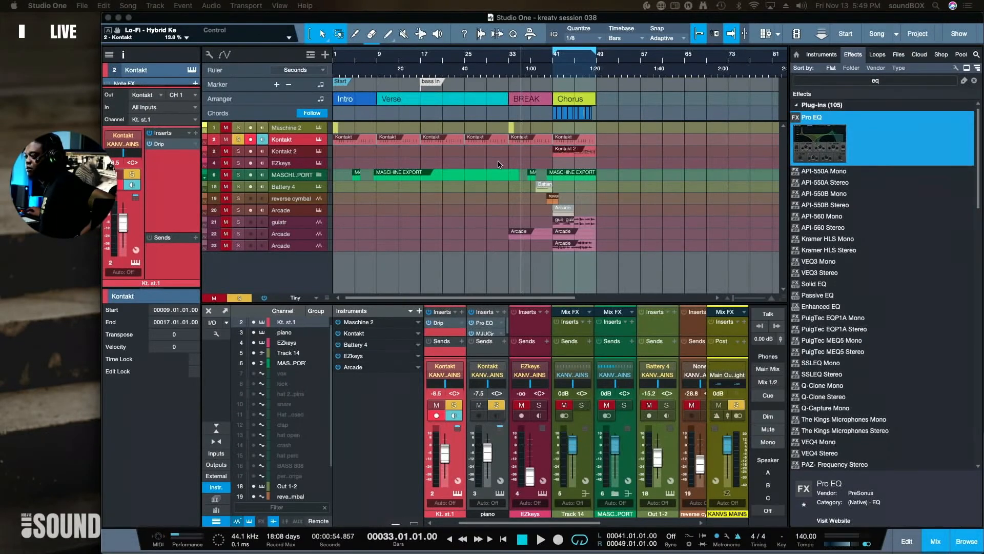
key("s")
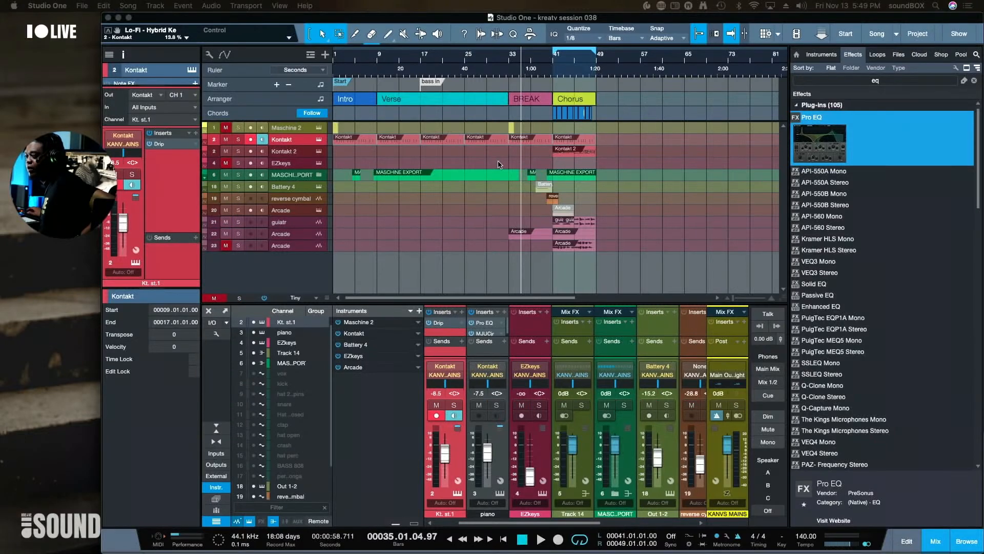
key("shift+d")
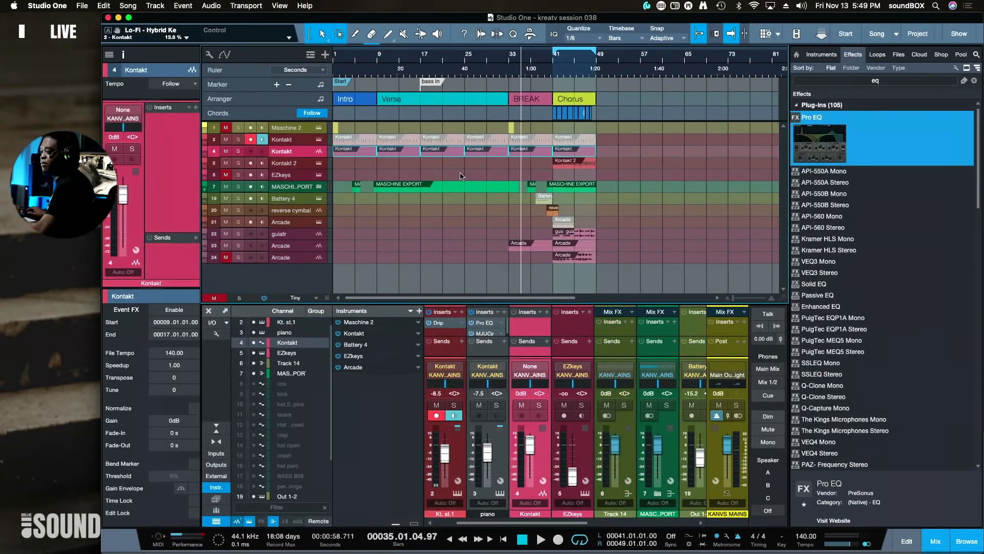
left_click(409, 170)
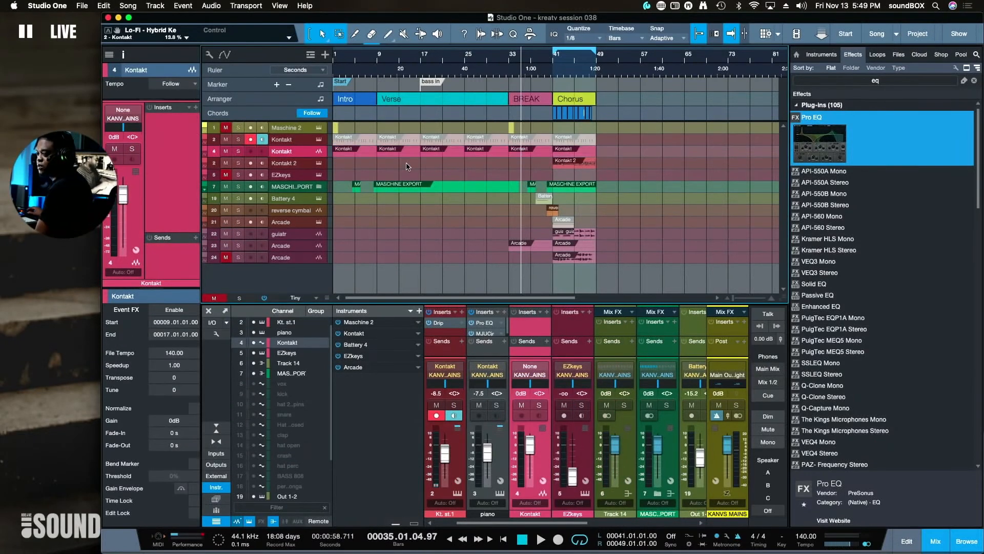
Play the bounced Kontakt audio from the start of the song and normalize all six of its audio events
left_click(338, 71)
key("space")
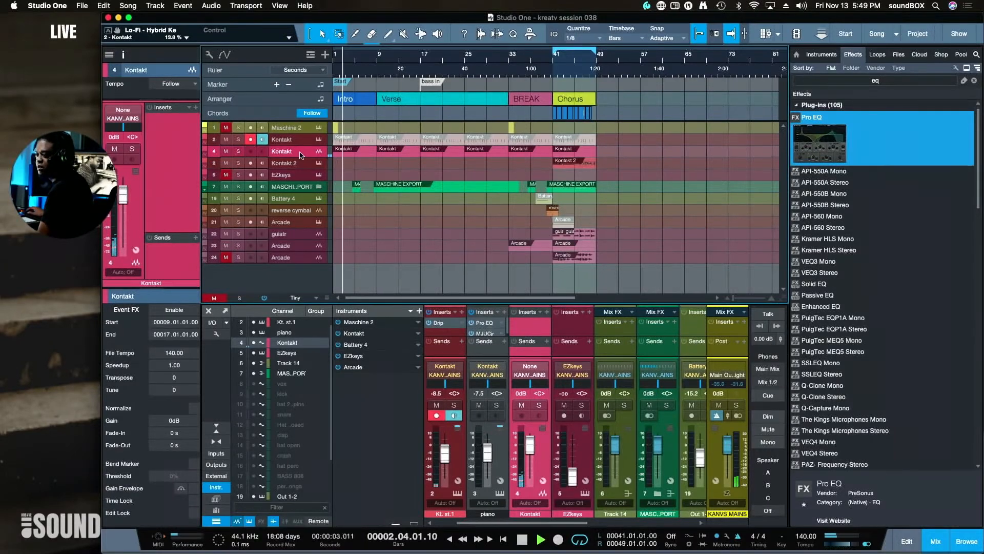
left_click_drag(608, 147, 343, 157)
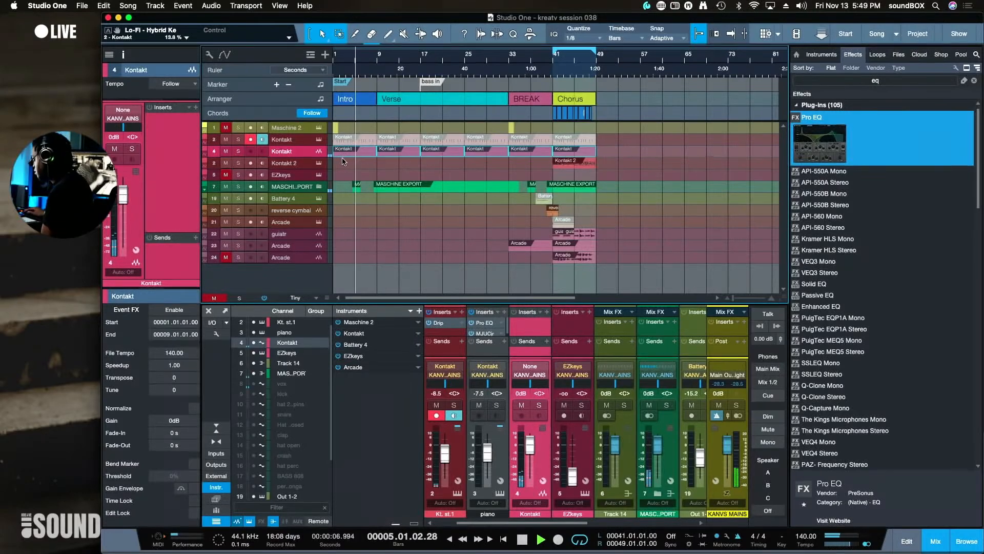
key("alt+n")
key("space")
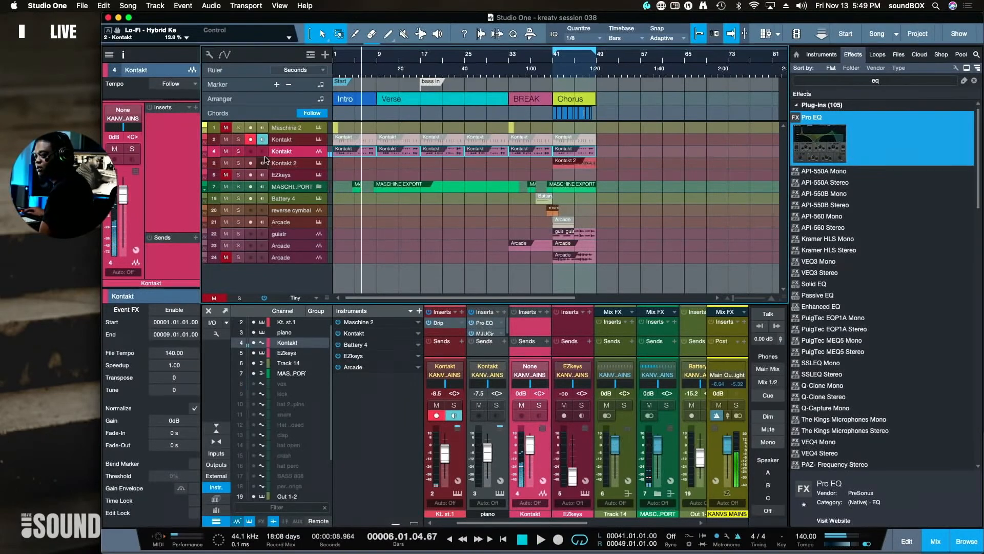
Set the bounced Kontakt audio track's volume to -22.2 dB and unmute the original Kontakt instrument parts
left_click_drag(122, 196, 124, 219)
key("space")
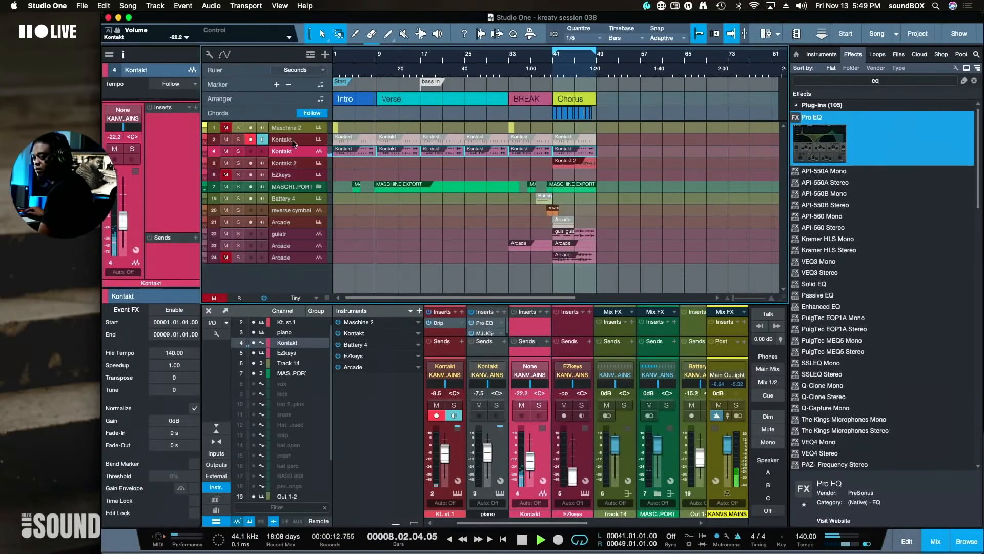
left_click_drag(608, 134, 348, 148)
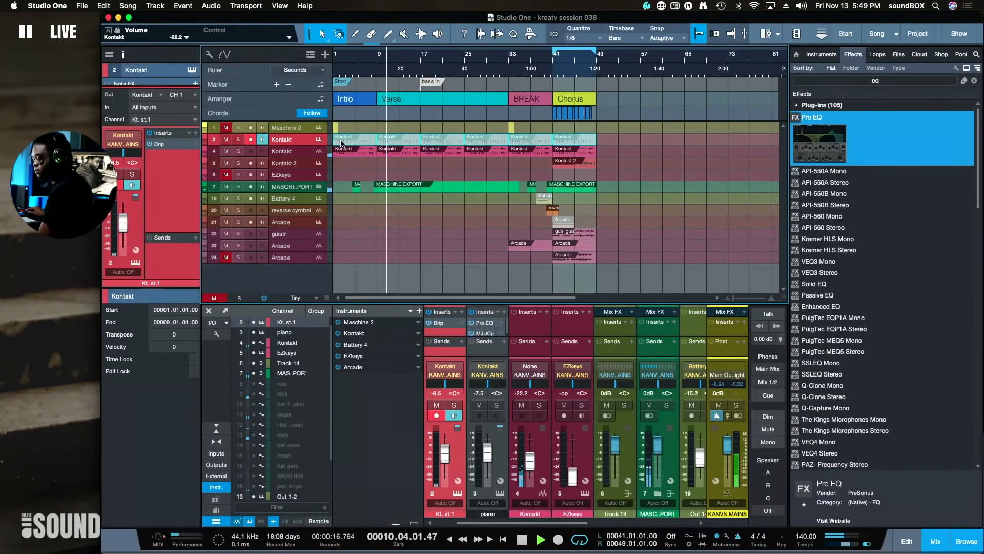
key("shift+m")
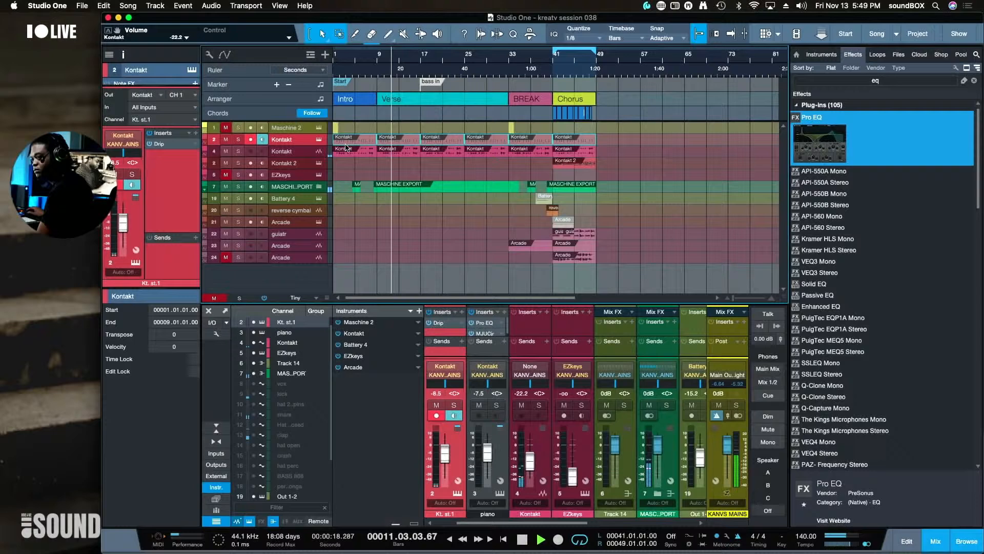
Open the first Kontakt track's instrument and search its libraries for "hybrid"
left_click(318, 139)
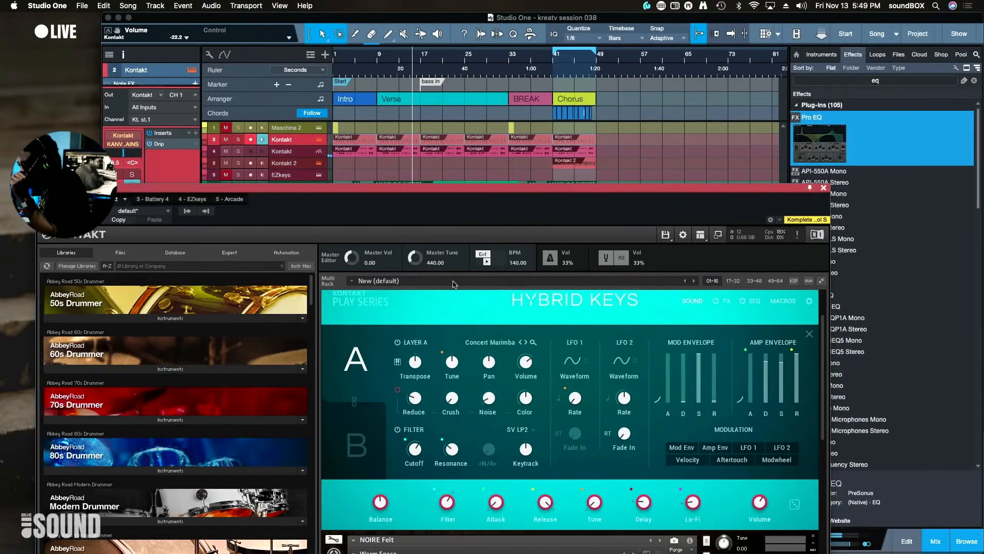
left_click_drag(427, 191, 416, 39)
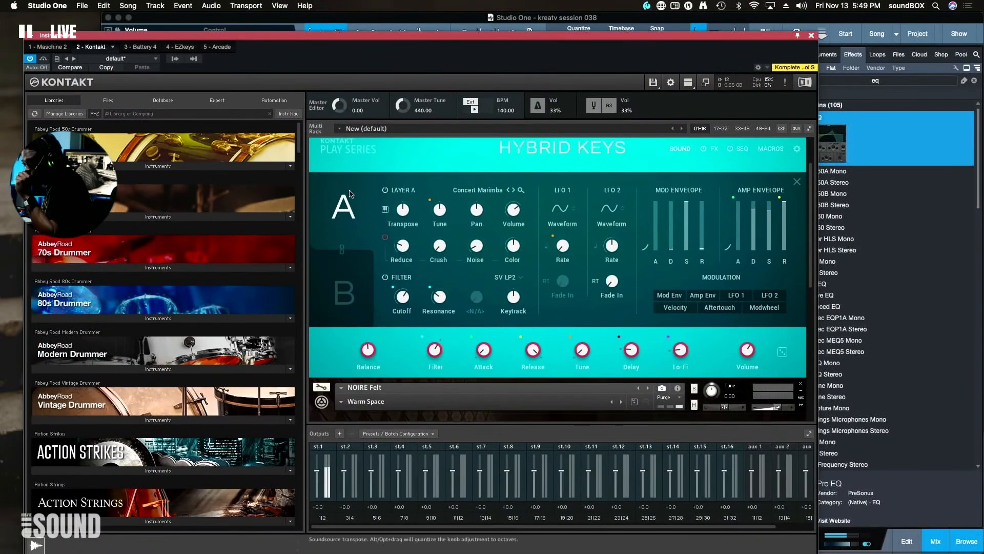
left_click(184, 115)
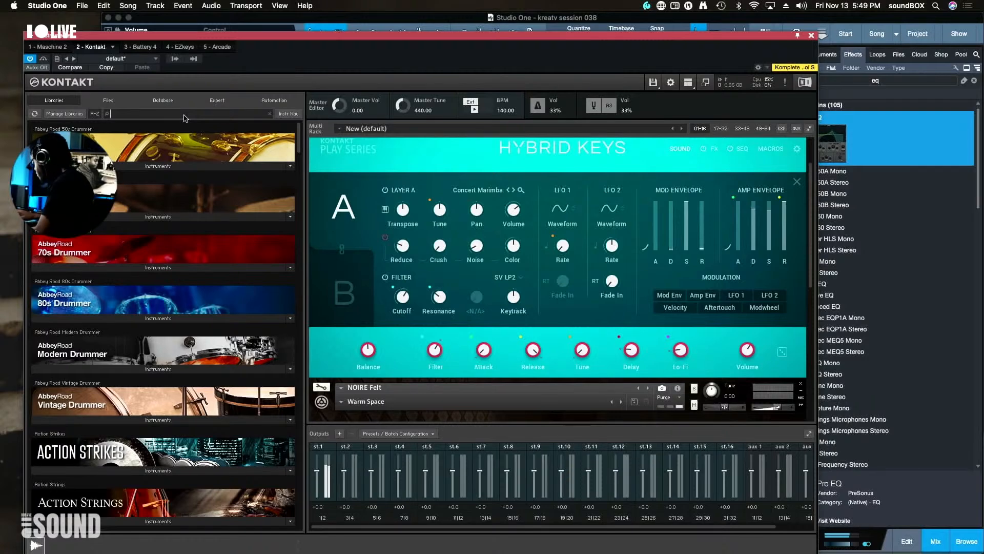
type("hy")
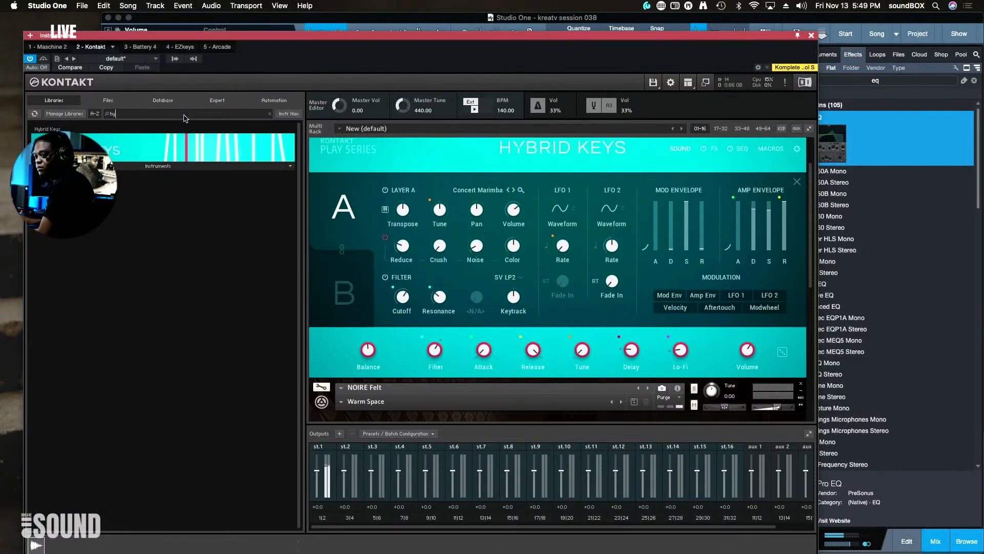
type("bri")
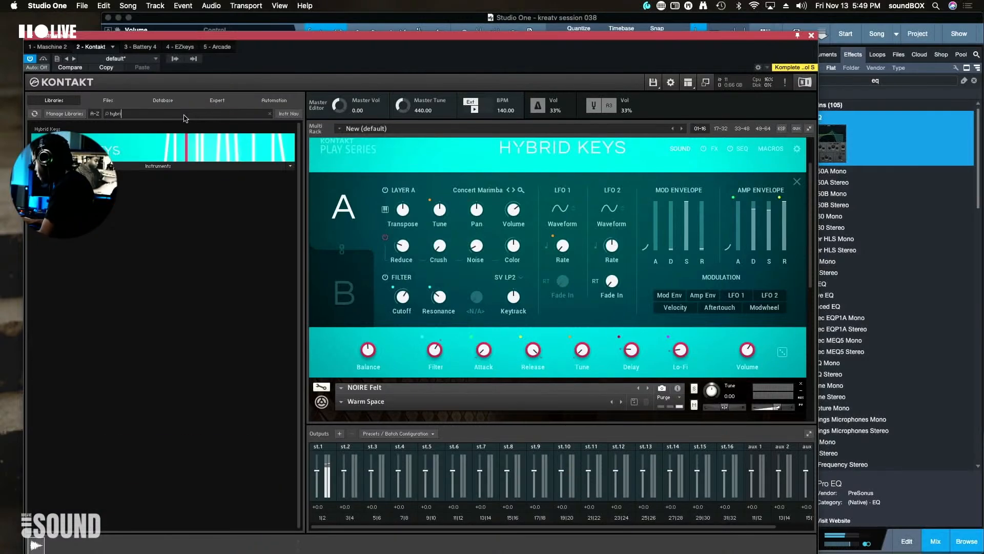
type("d")
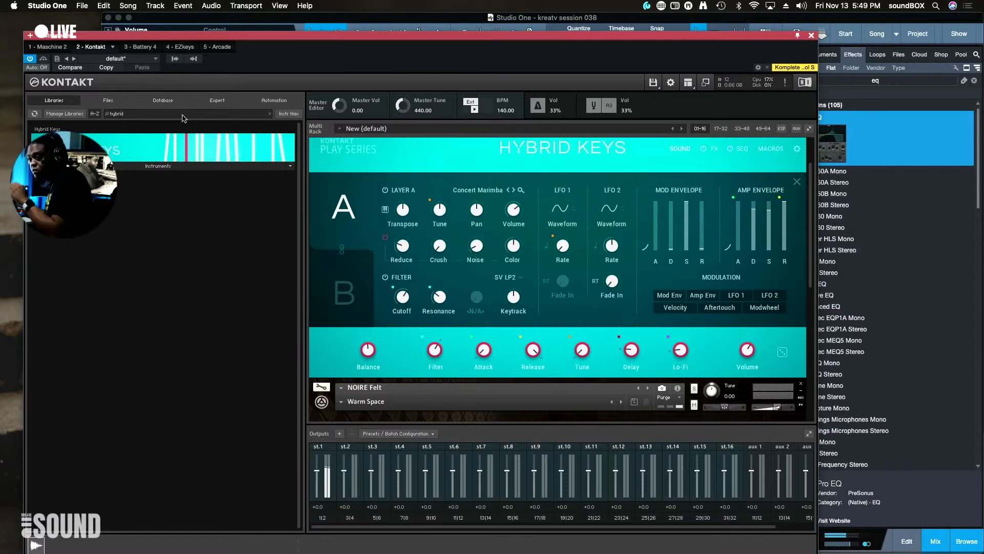
Replace the loaded Hybrid Keys patch with a fresh Hybrid Keys.nki instrument, discarding the earlier changes
left_click(179, 162)
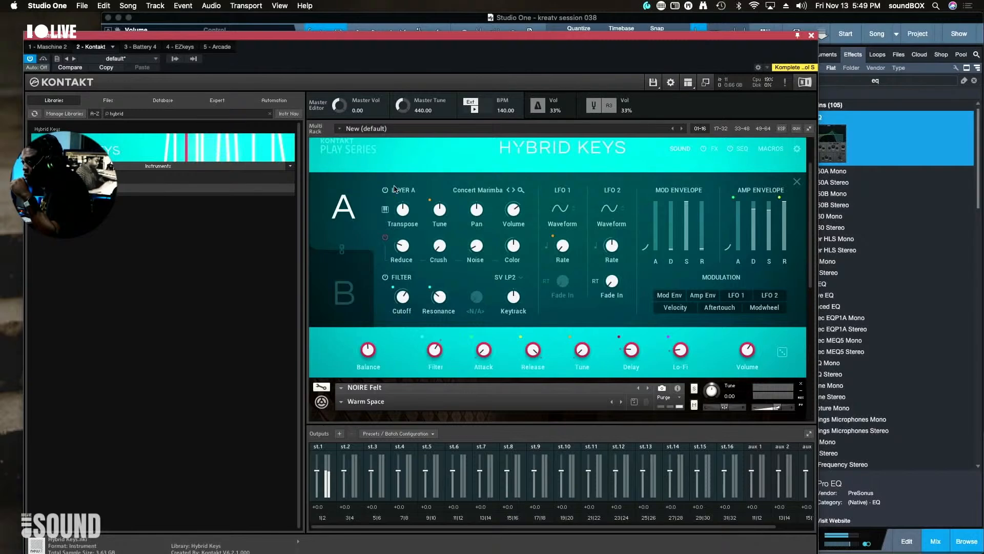
left_click_drag(179, 188, 393, 190)
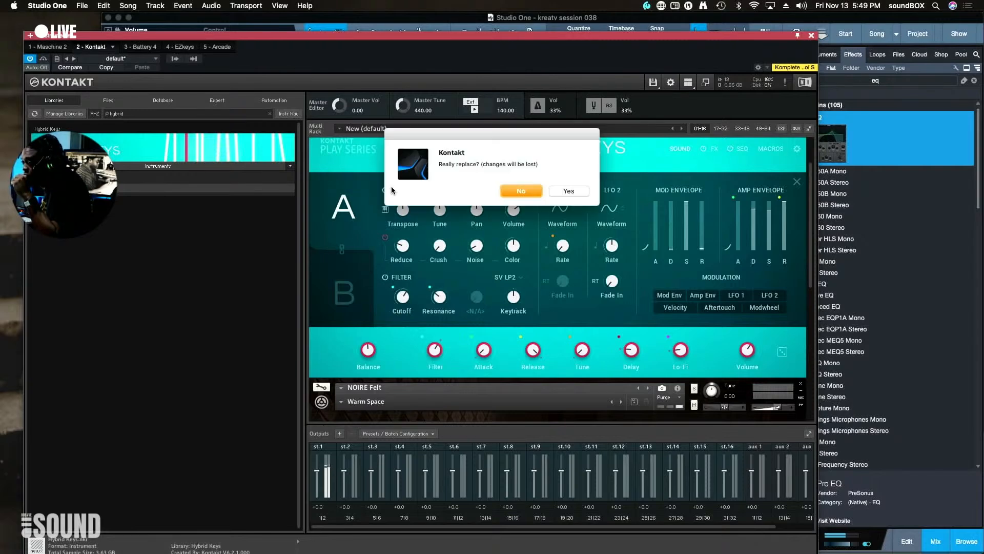
left_click(567, 192)
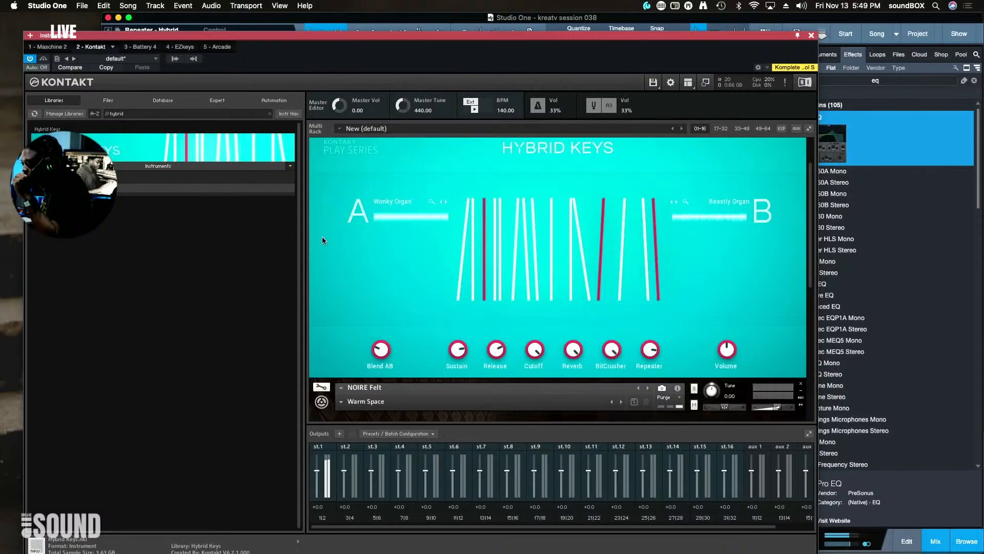
Load the Antique Toy snapshot from the factory Mallets category in Hybrid Keys
left_click_drag(288, 40, 288, 201)
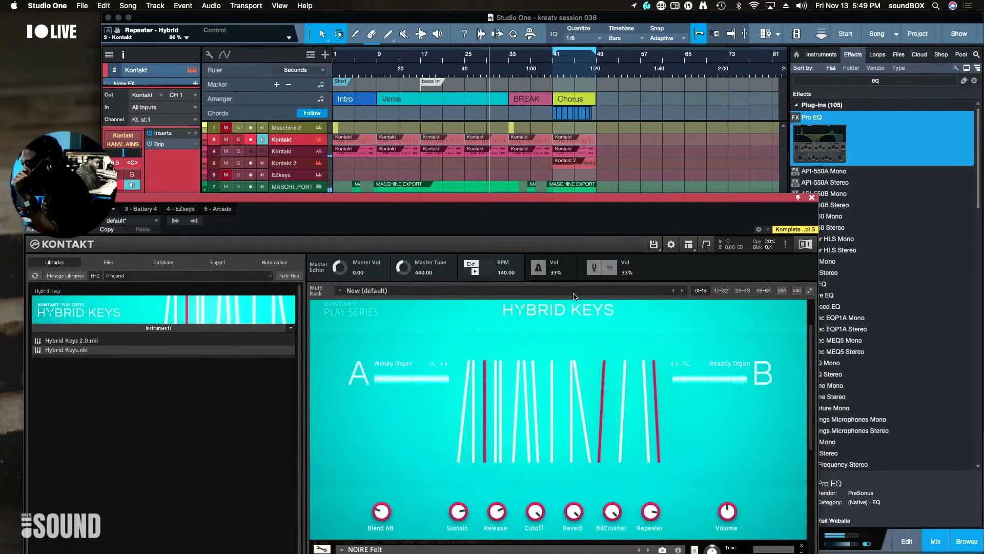
left_click(751, 323)
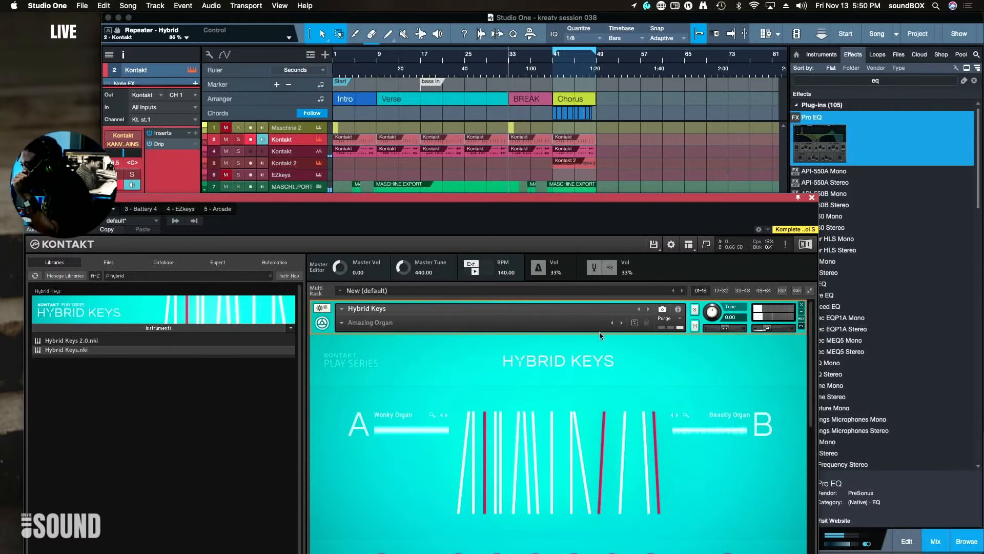
left_click(662, 310)
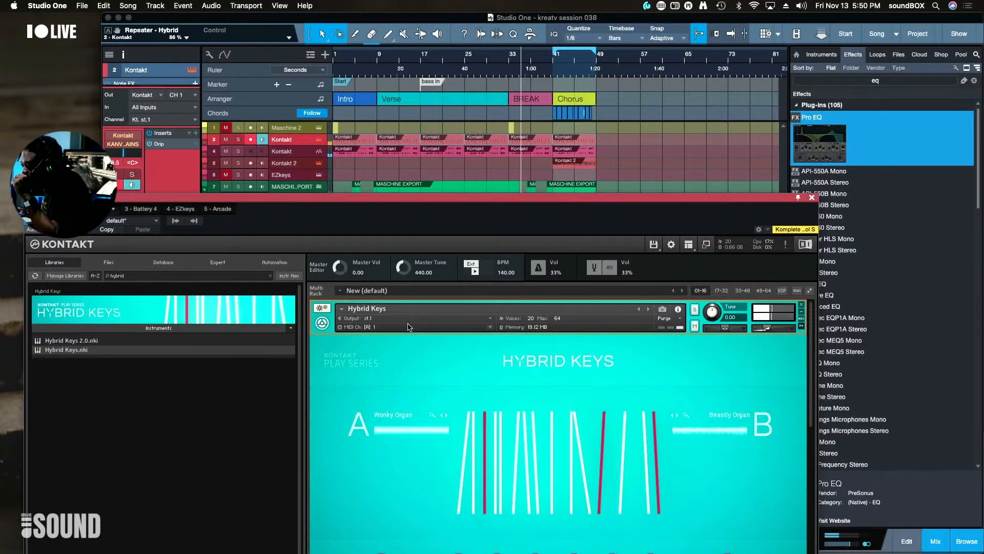
left_click(662, 309)
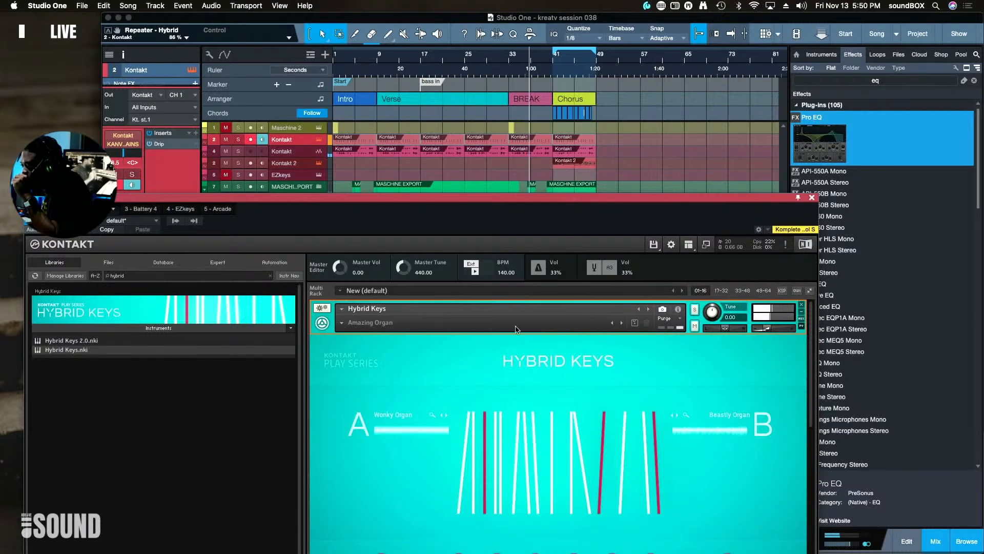
left_click(341, 323)
mouse_move(359, 331)
mouse_move(408, 357)
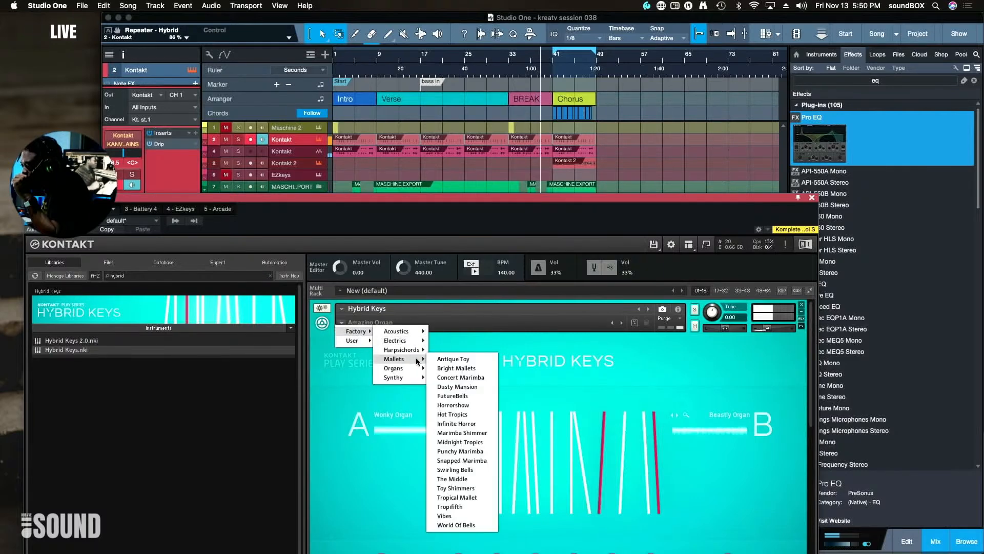
left_click(446, 359)
Step forward through the Hybrid Keys mallet snapshots, auditioning Bright Mallets and settling on Concert Marimba
left_click_drag(439, 201, 465, 66)
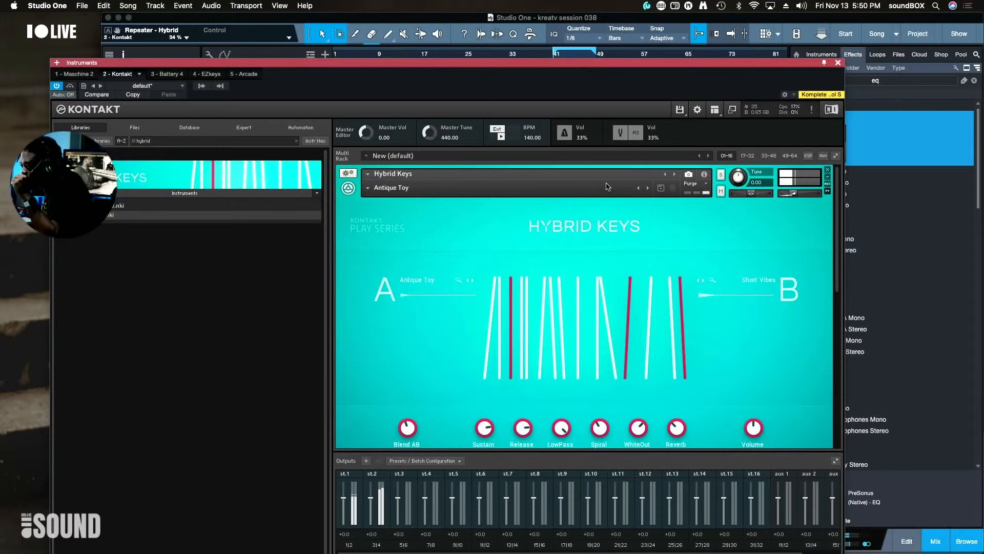
left_click(648, 188)
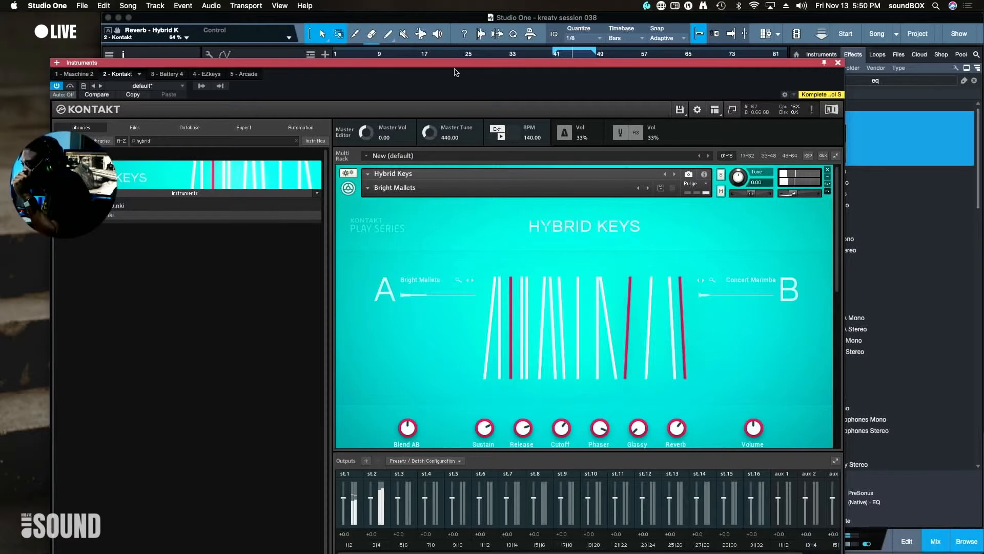
left_click_drag(452, 63, 421, 146)
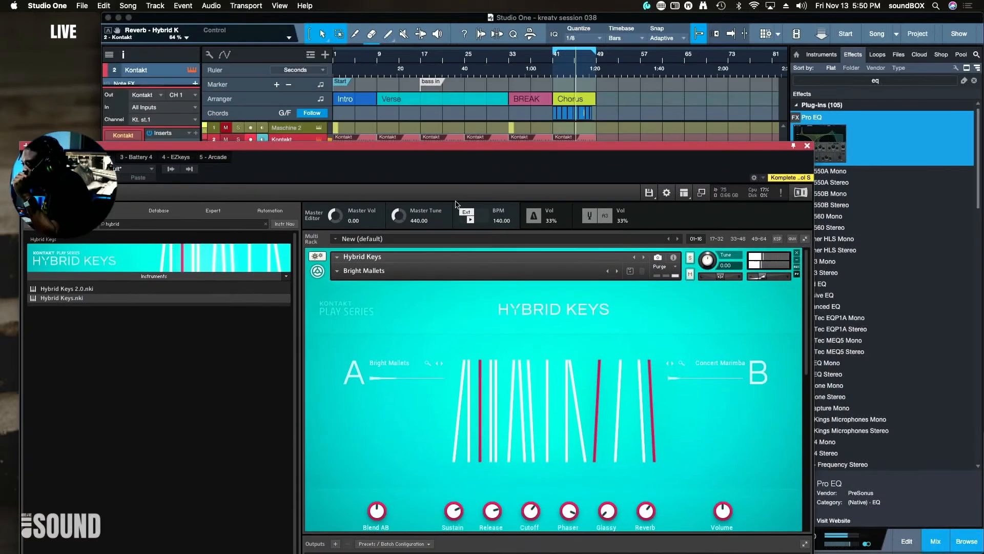
left_click(617, 271)
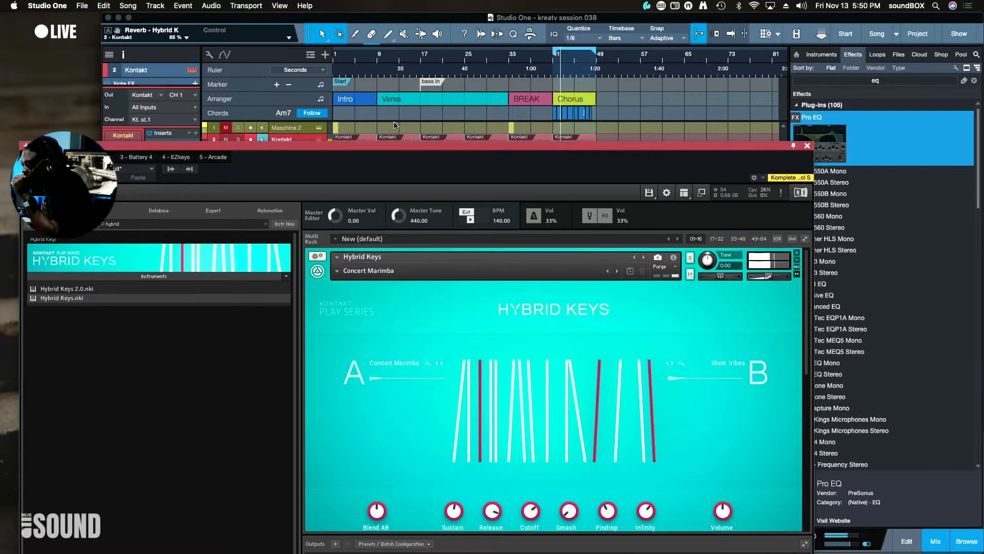
left_click_drag(390, 147, 385, 164)
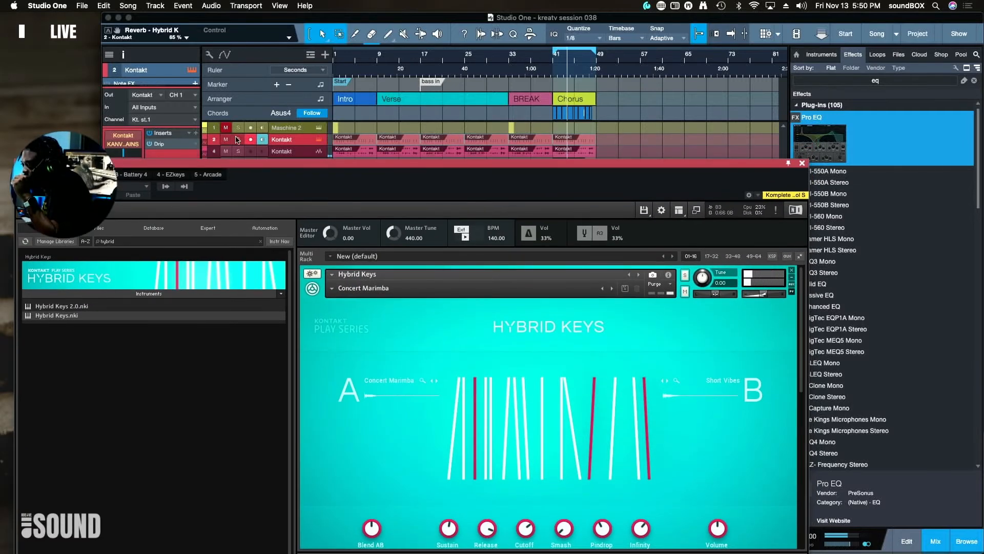
Solo the first Kontakt track and set the Hybrid Keys Blend AB to 11 % / 88 %
left_click(237, 139)
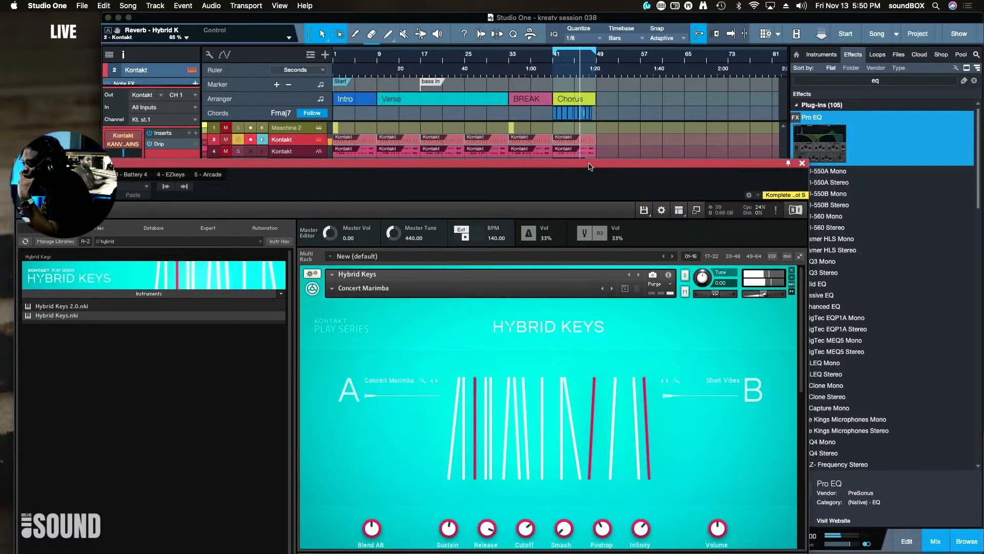
left_click_drag(590, 167, 628, 45)
scroll(466, 336, "down", 1)
scroll(465, 336, "down", 3)
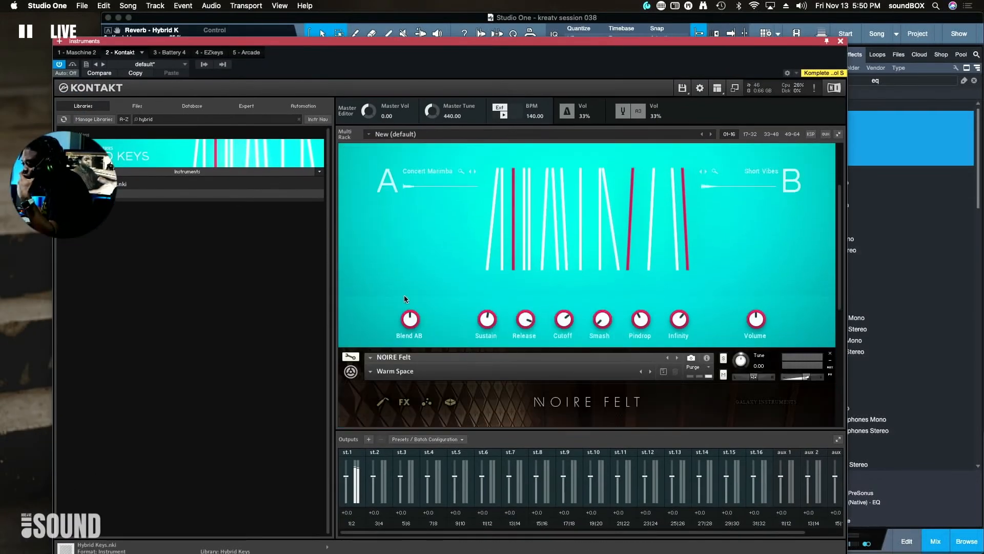
left_click_drag(417, 321, 400, 352)
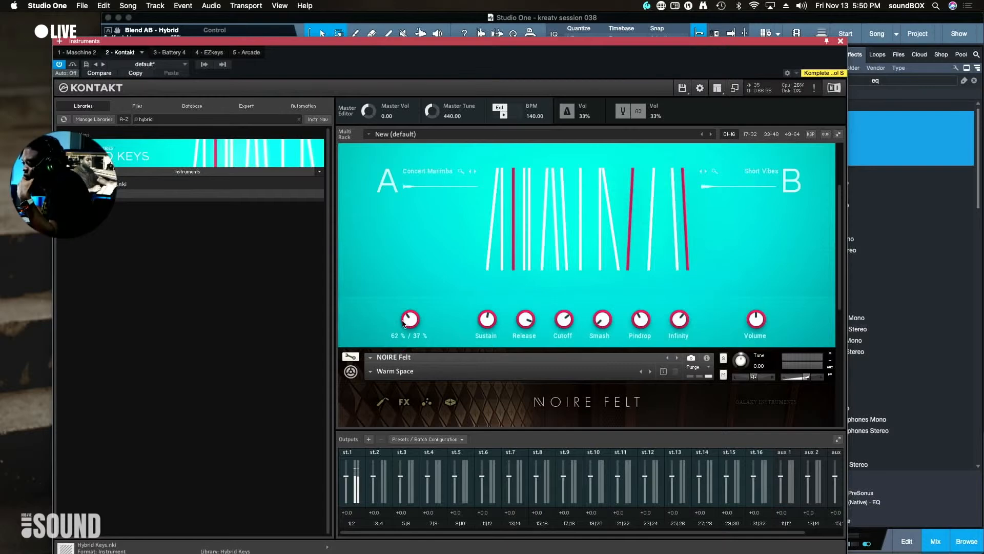
left_click_drag(407, 278, 407, 287)
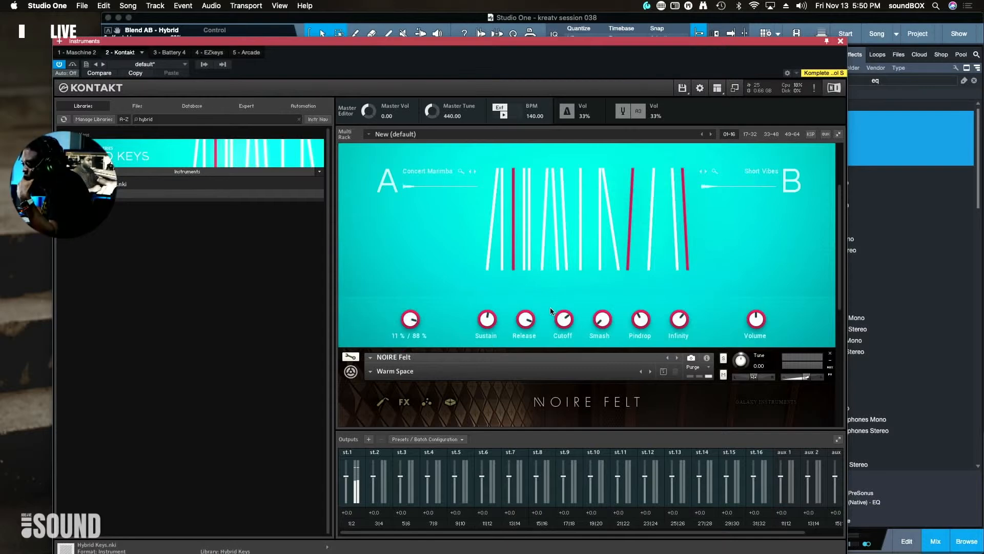
Shape the Concert Marimba sound with Cutoff at 442.5 Hz, Smash at 0 %, Release at 10.0k ms and a higher Pindrop amount
left_click_drag(571, 317, 557, 347)
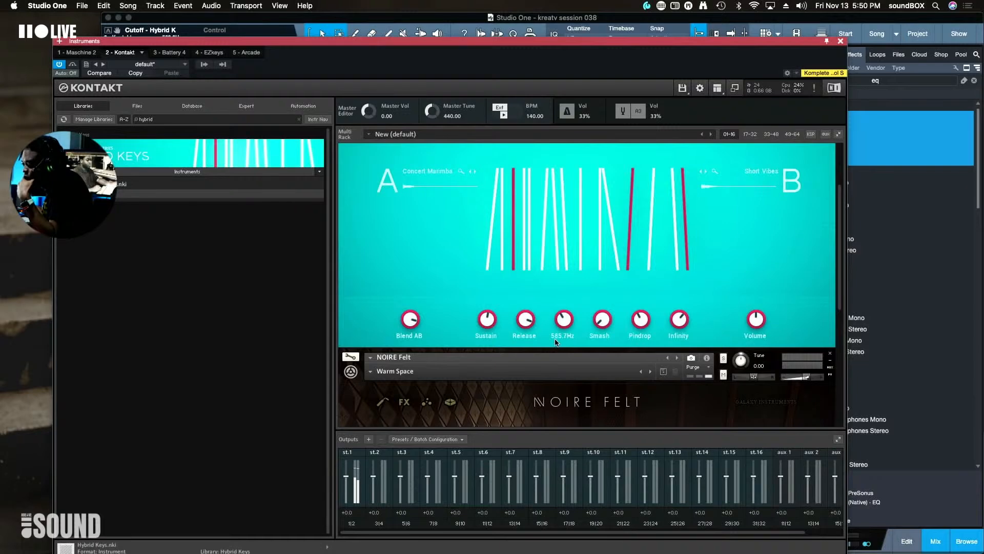
left_click(602, 322)
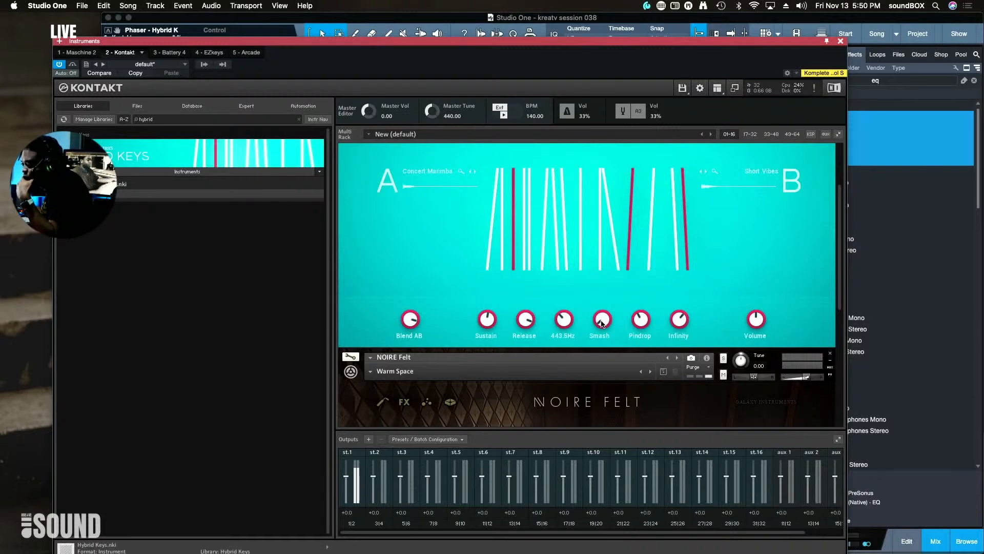
left_click_drag(601, 267, 595, 356)
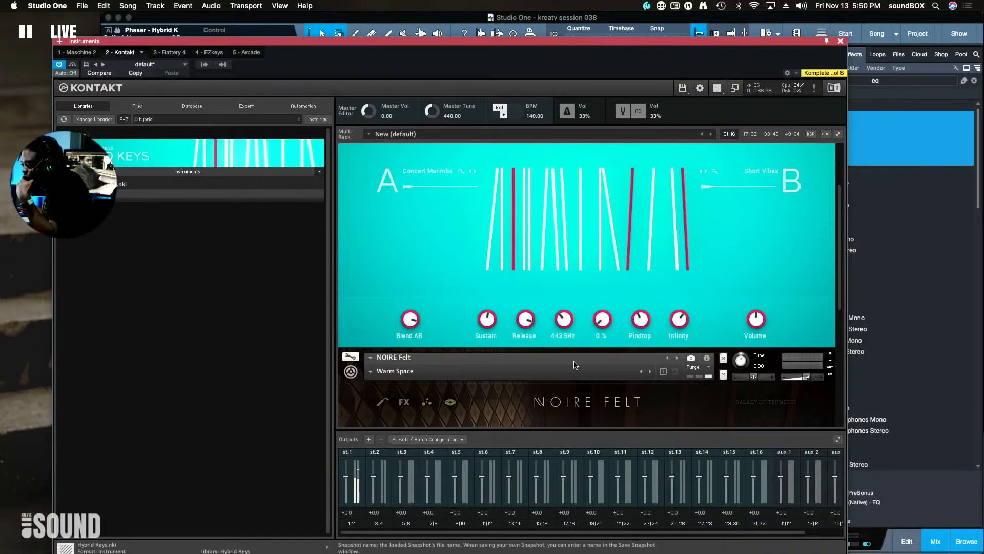
left_click_drag(522, 330, 527, 308)
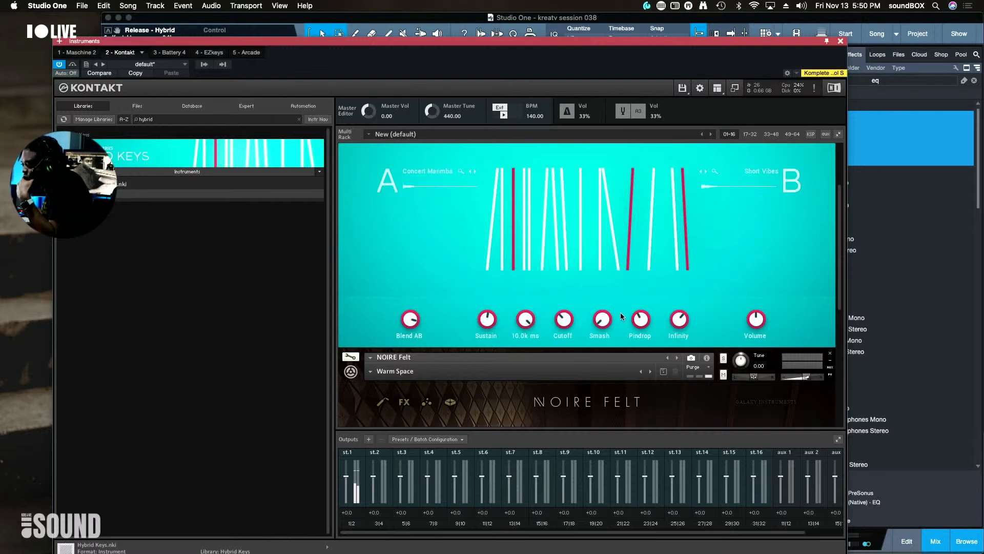
left_click_drag(643, 323, 653, 301)
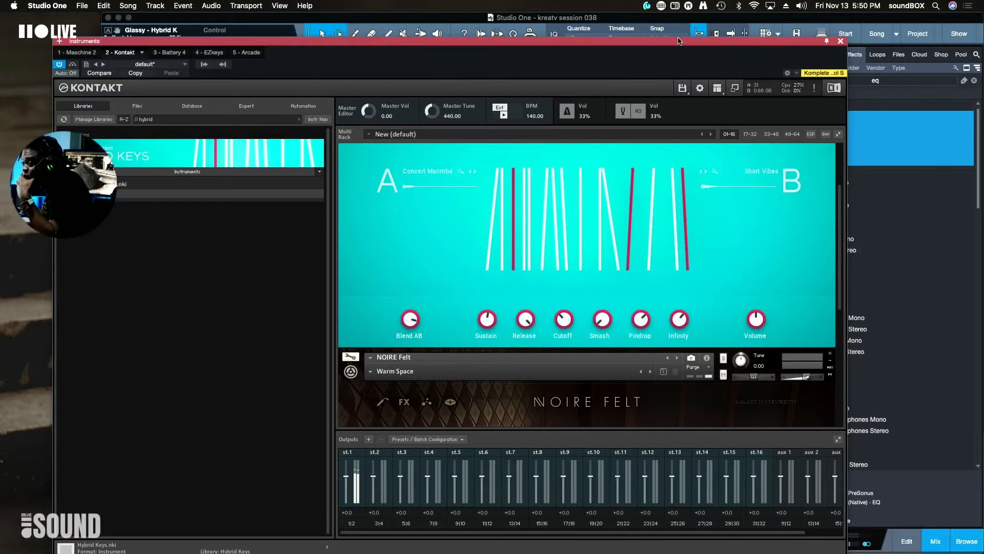
Turn on autoscroll for the arrangement and unsolo the first Kontakt track
left_click_drag(681, 41, 678, 261)
key("f")
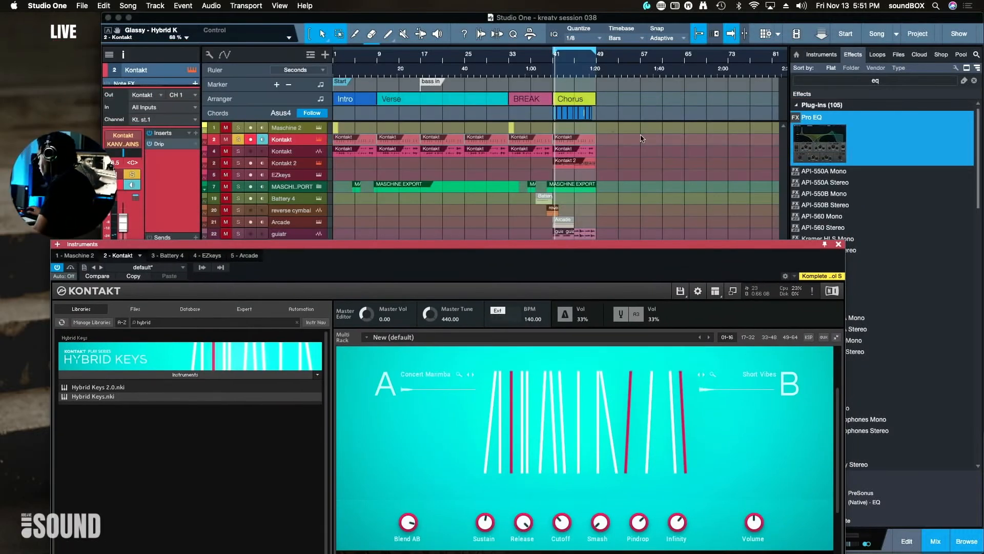
left_click(237, 140)
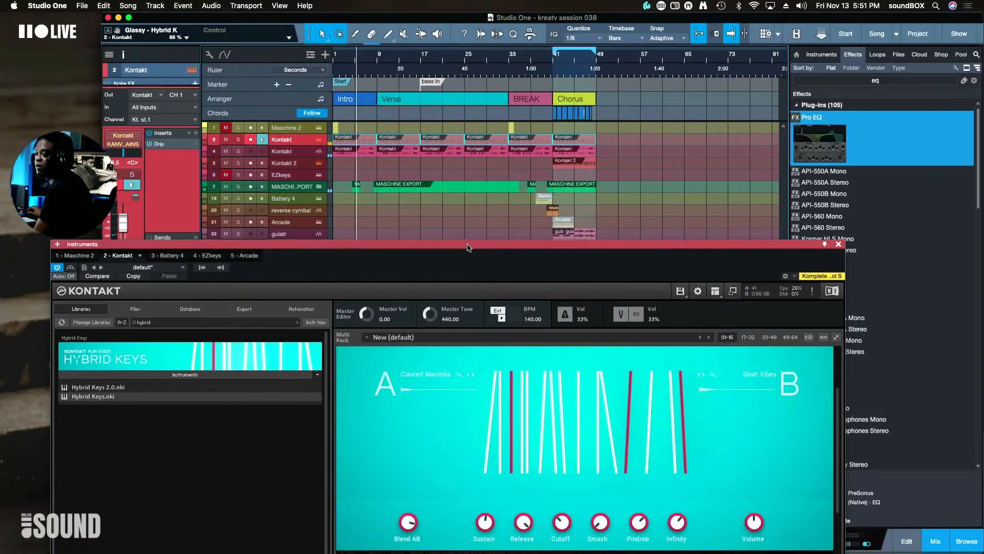
Lower the bounced Kontakt audio track's volume to -34.9 dB
left_click_drag(468, 247, 444, 237)
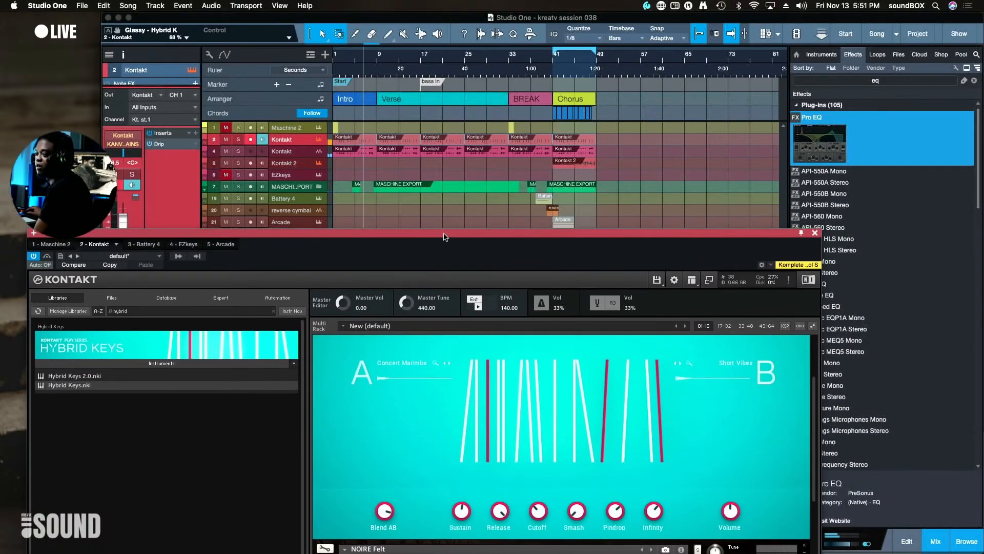
left_click(294, 151)
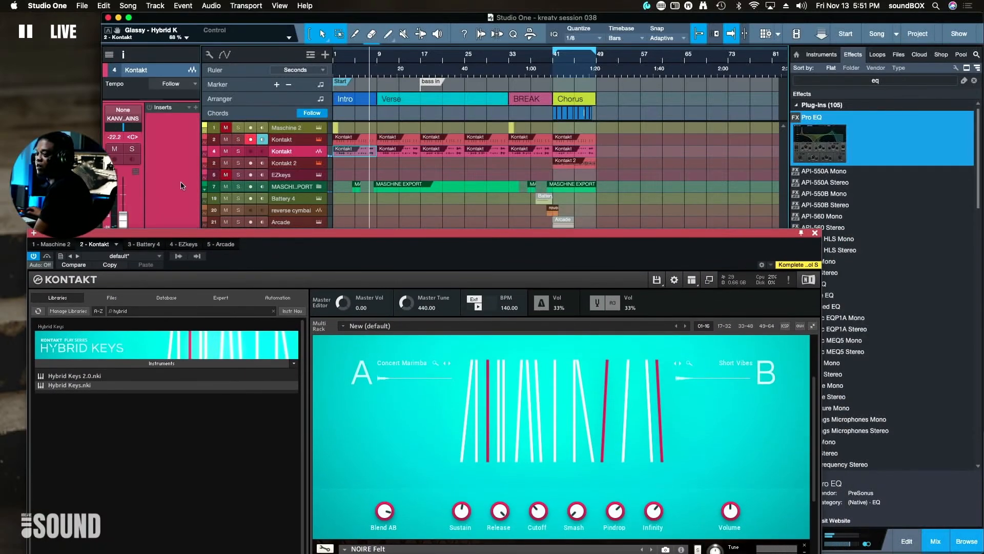
left_click_drag(152, 233, 154, 302)
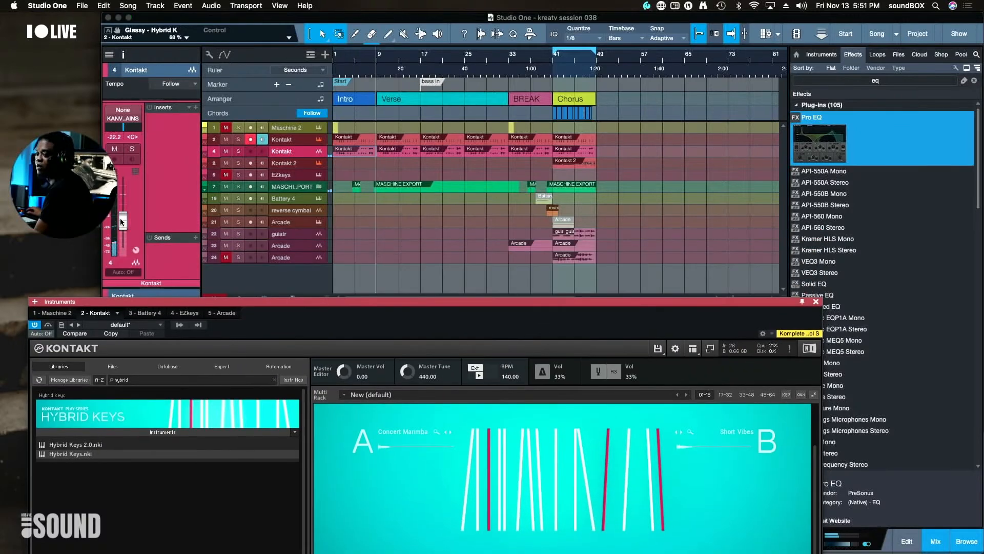
left_click_drag(123, 221, 123, 232)
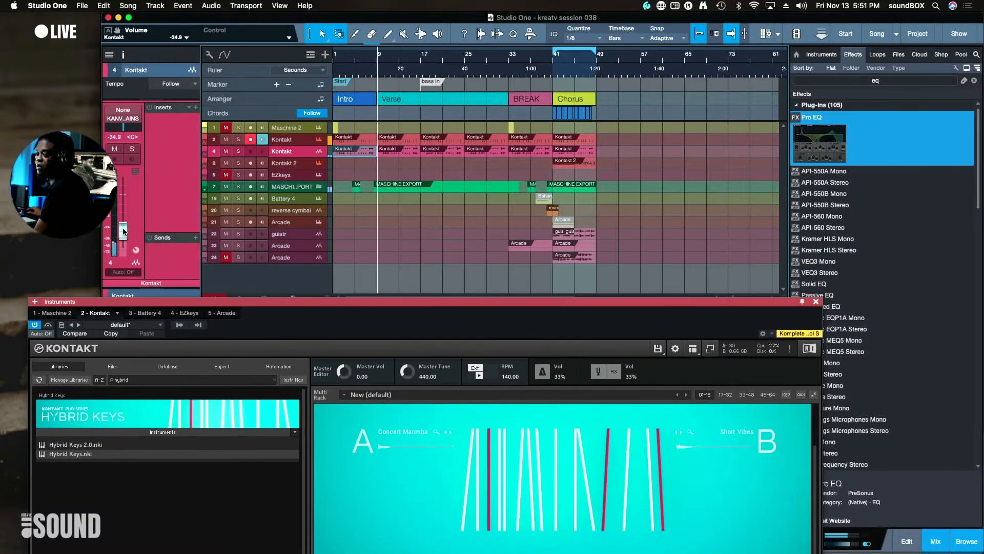
Raise the Hybrid Keys instrument's output volume slightly in the first Kontakt track's instrument and close the instrument window
left_click(309, 141)
scroll(666, 458, "up", 5)
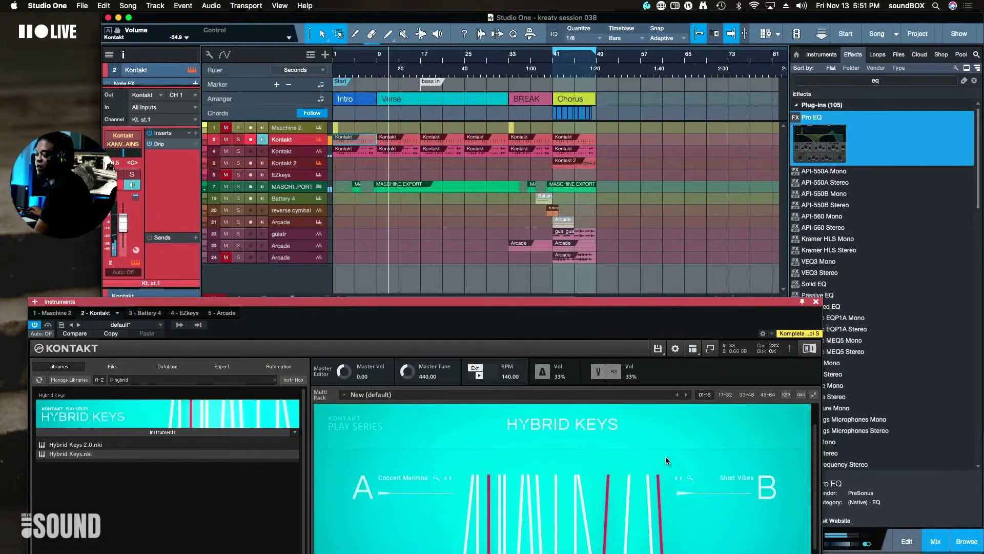
left_click_drag(776, 432, 782, 432)
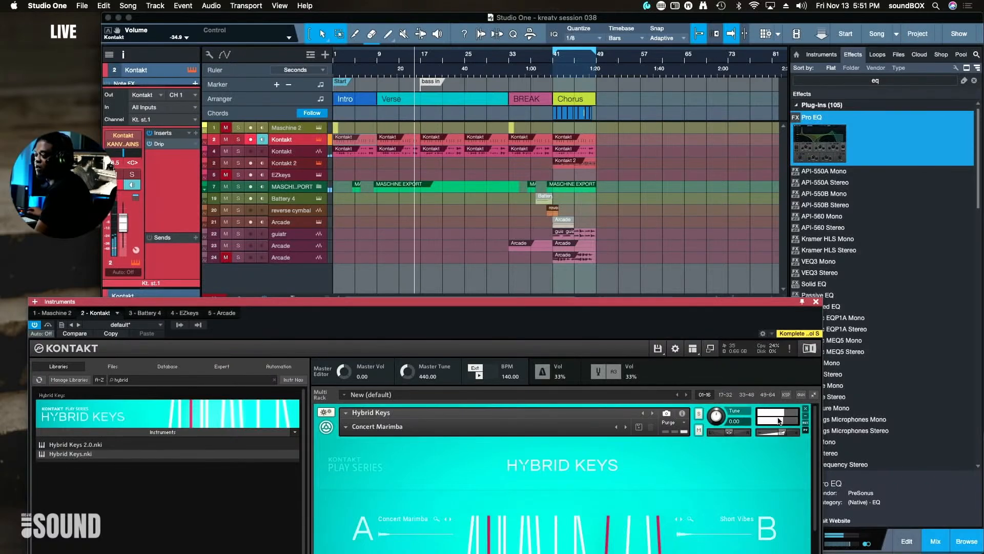
left_click_drag(679, 306, 674, 154)
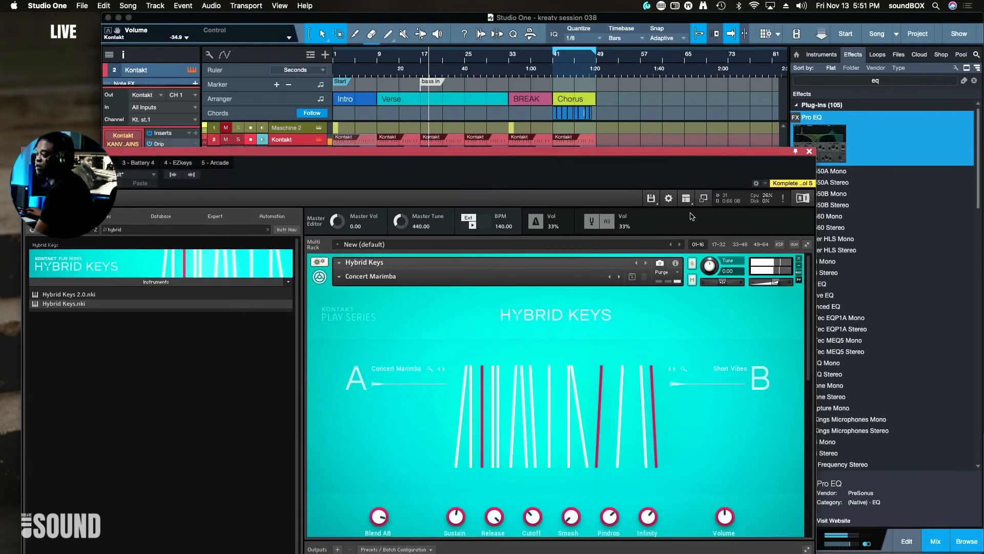
left_click(810, 151)
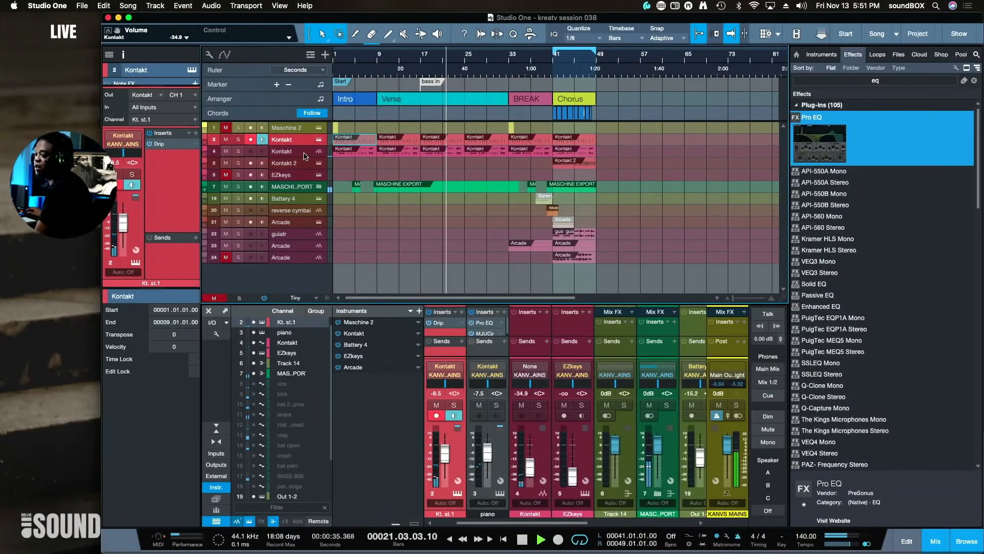
Raise the gain of the Arcade audio event in the BREAK to +5.5 dB
left_click(421, 171)
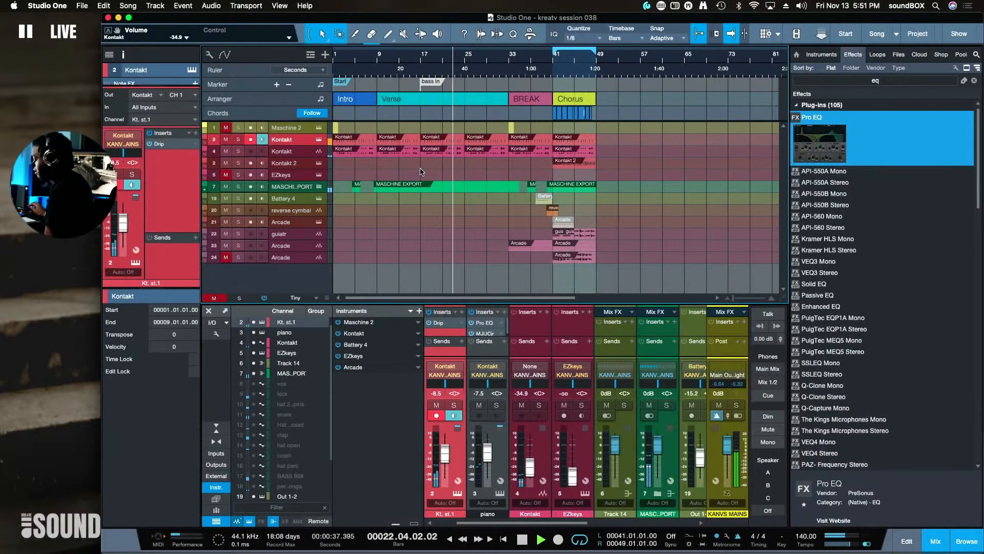
key("w")
key("shift+w")
key("shift+w")
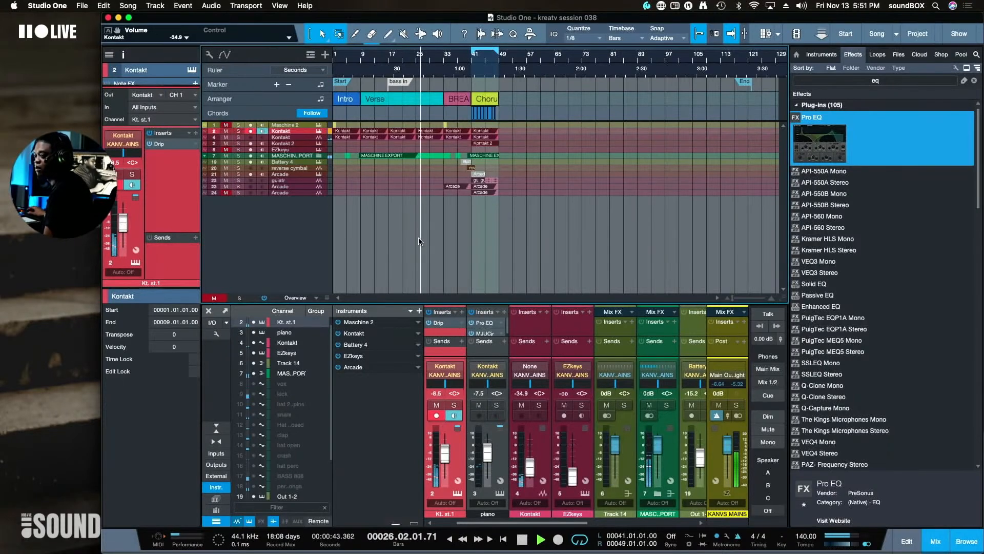
key("shift+e")
key("shift+e")
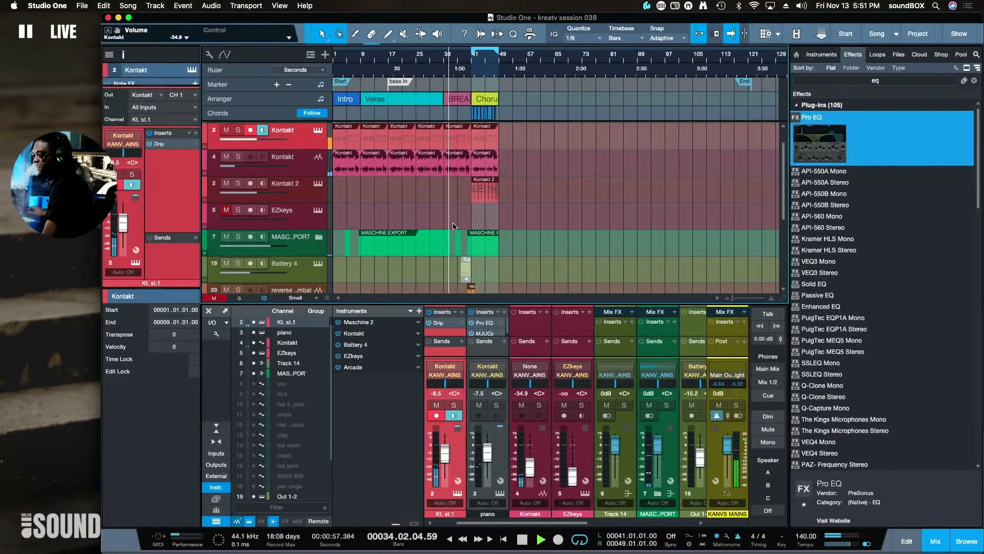
scroll(443, 245, "down", 5)
left_click(459, 241)
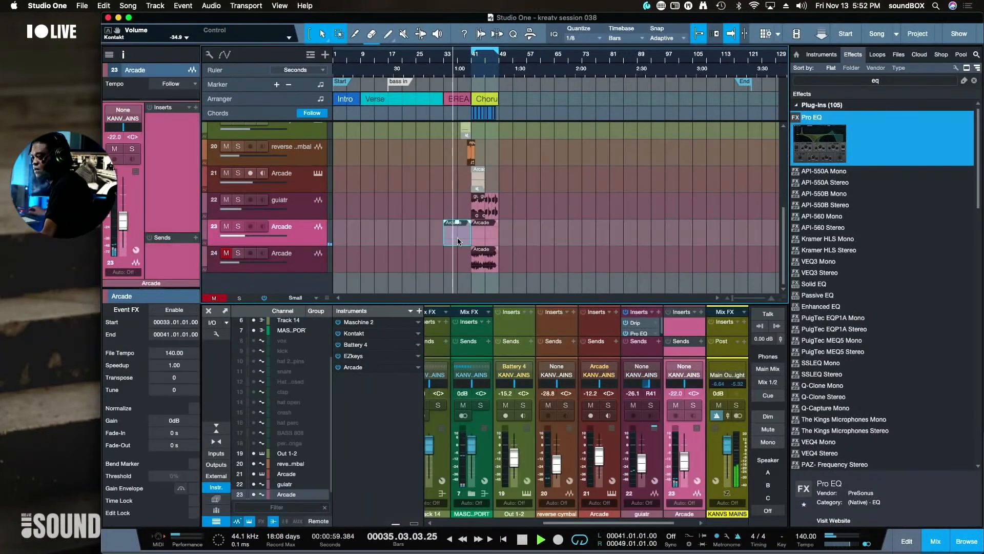
left_click_drag(457, 227, 457, 221)
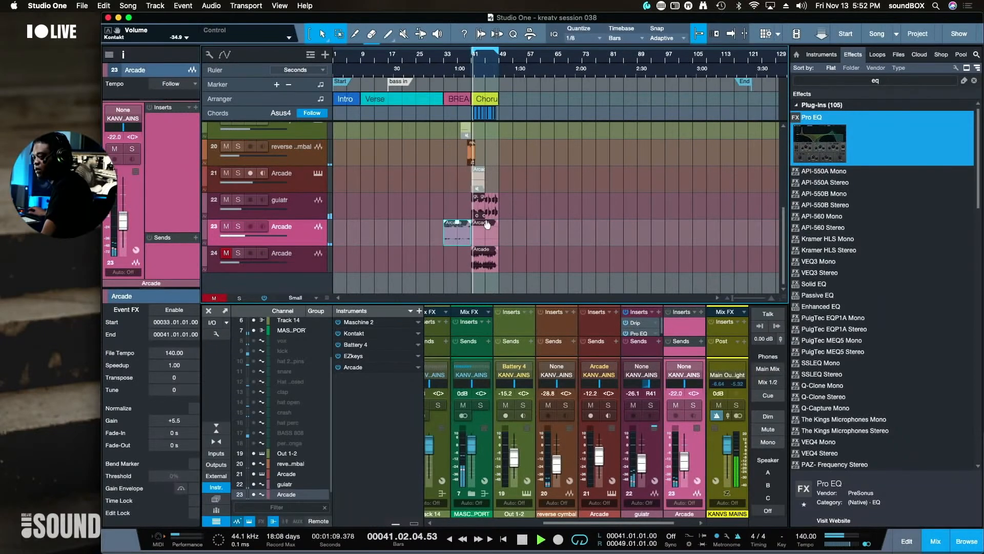
left_click(517, 235)
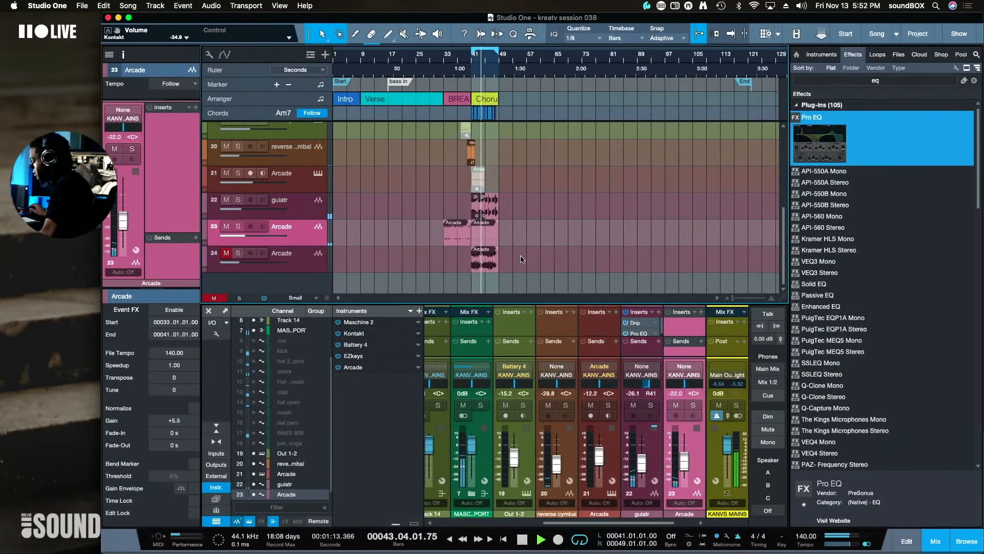
Duplicate the Chorus section directly after itself and extend the loop range's end to bar 57
scroll(521, 256, "down", 3)
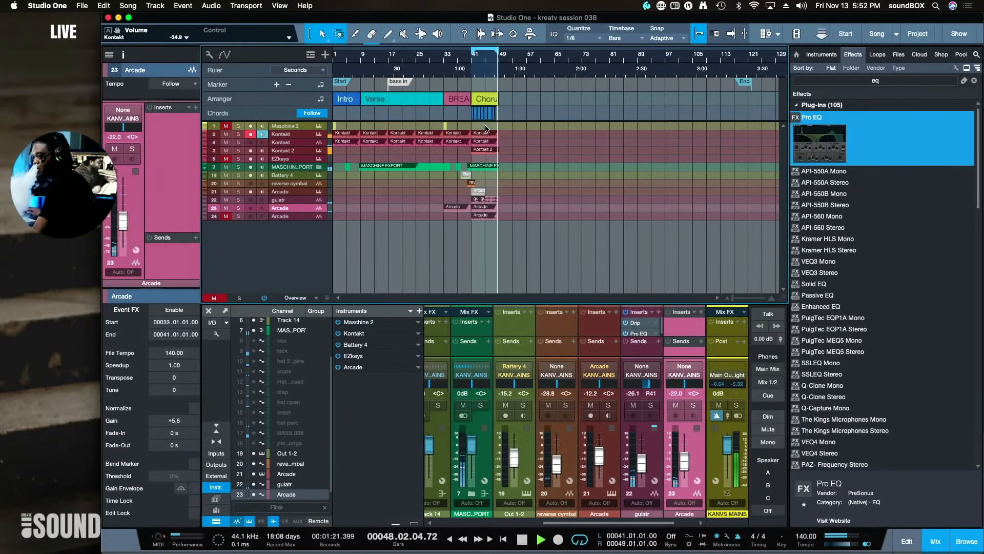
left_click(483, 100)
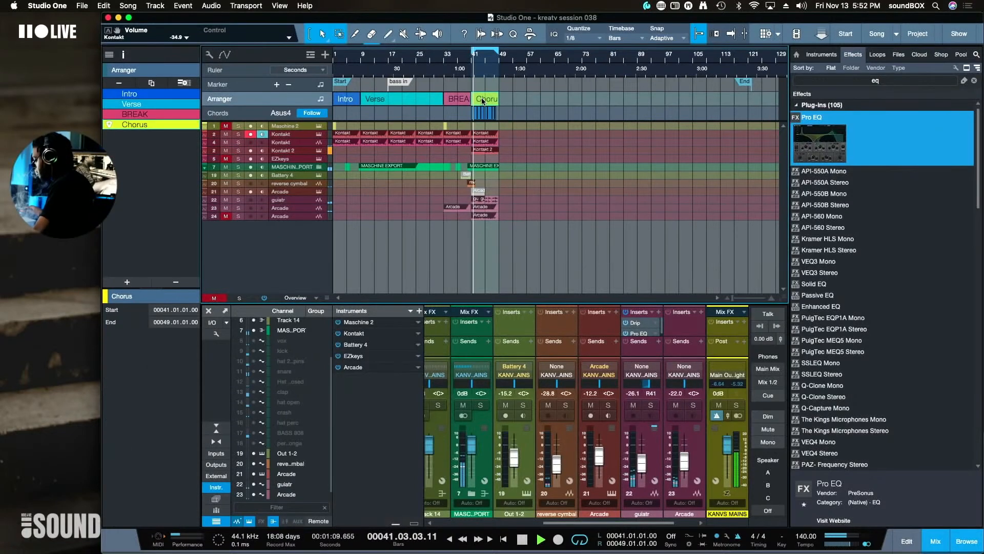
key("d")
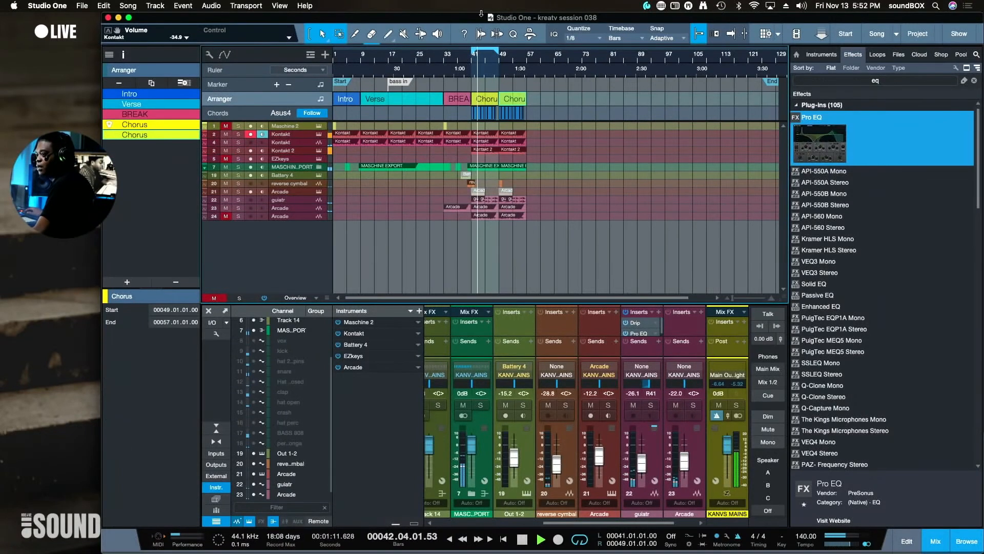
left_click_drag(496, 53, 526, 54)
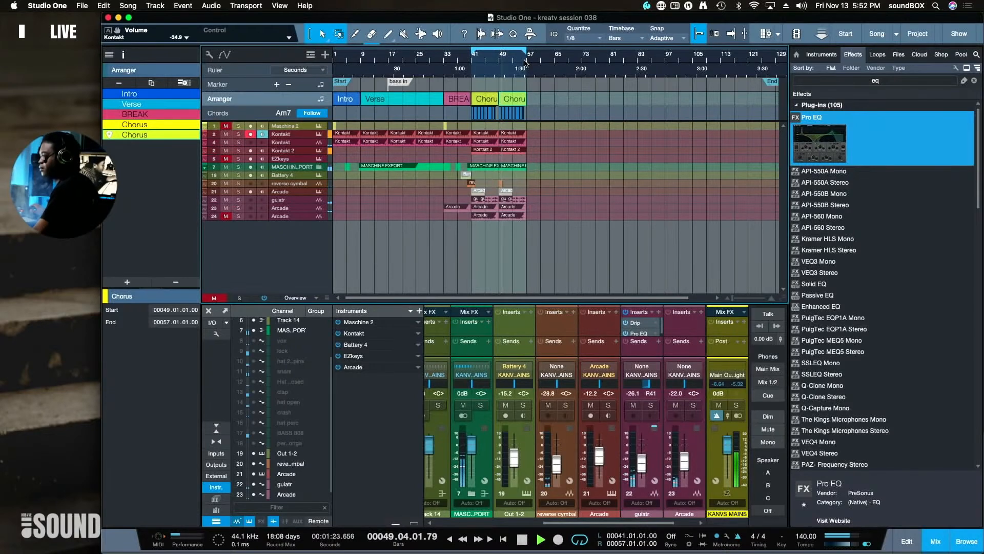
Stop playback and try to duplicate the Verse, BREAK and second Chorus sections from bar 57
key("space")
left_click(372, 99)
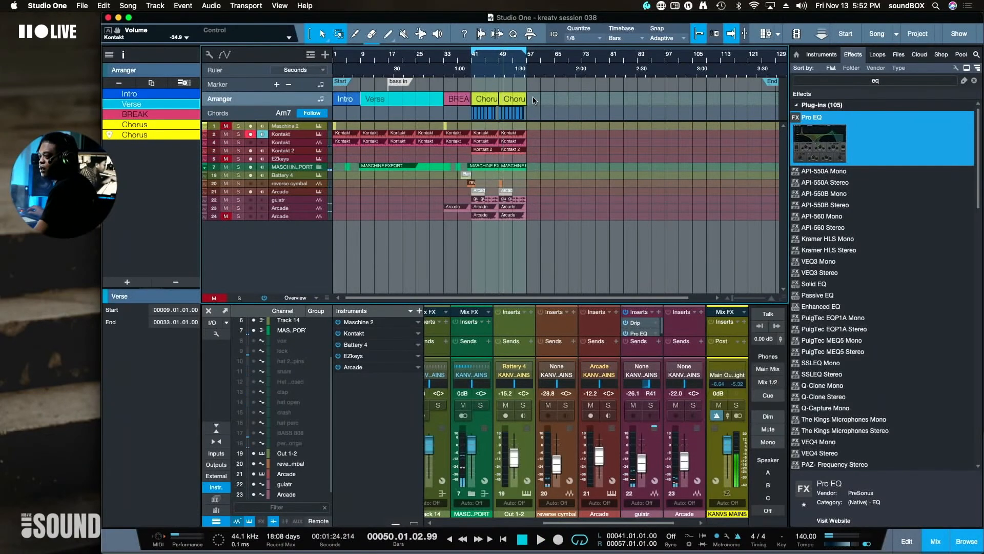
left_click_drag(561, 101, 538, 97)
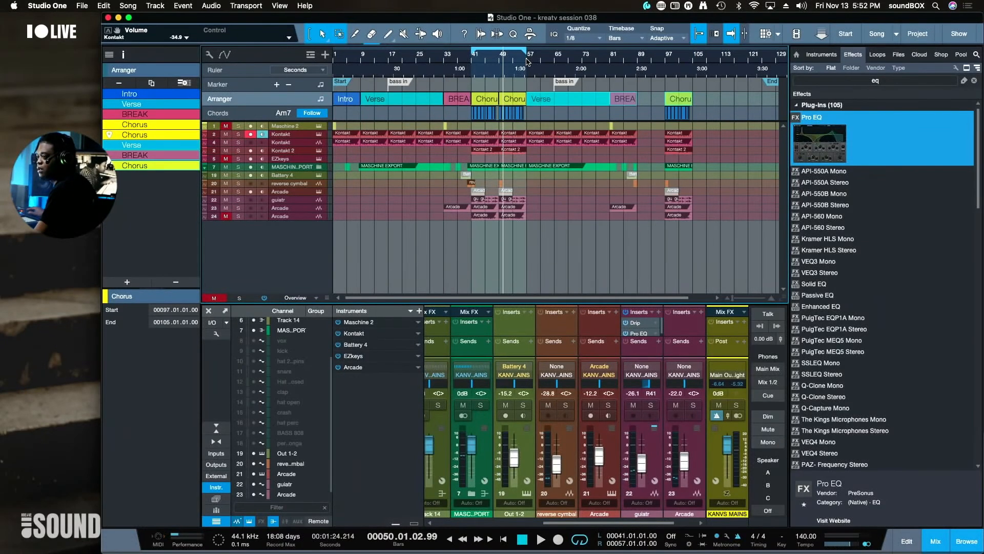
left_click(657, 102)
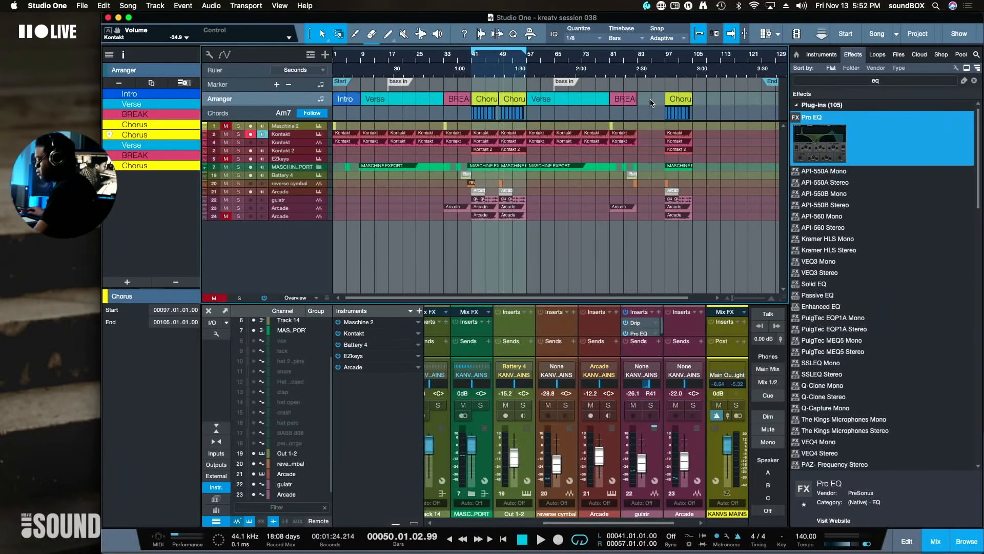
key("super+z")
Extend the first Chorus section to bar 57 and duplicate the Verse, BREAK and Chorus sections together after it
left_click(541, 102)
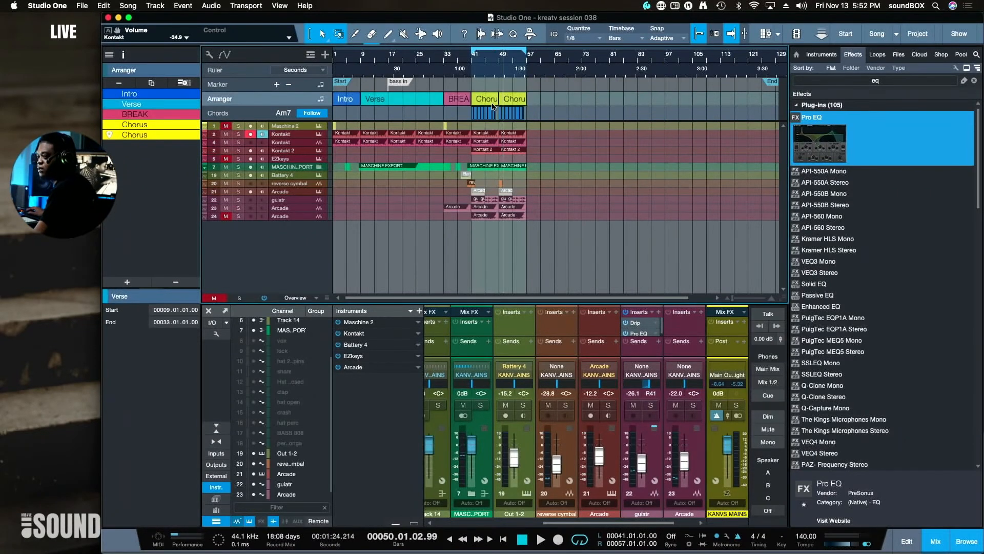
left_click_drag(496, 99, 524, 102)
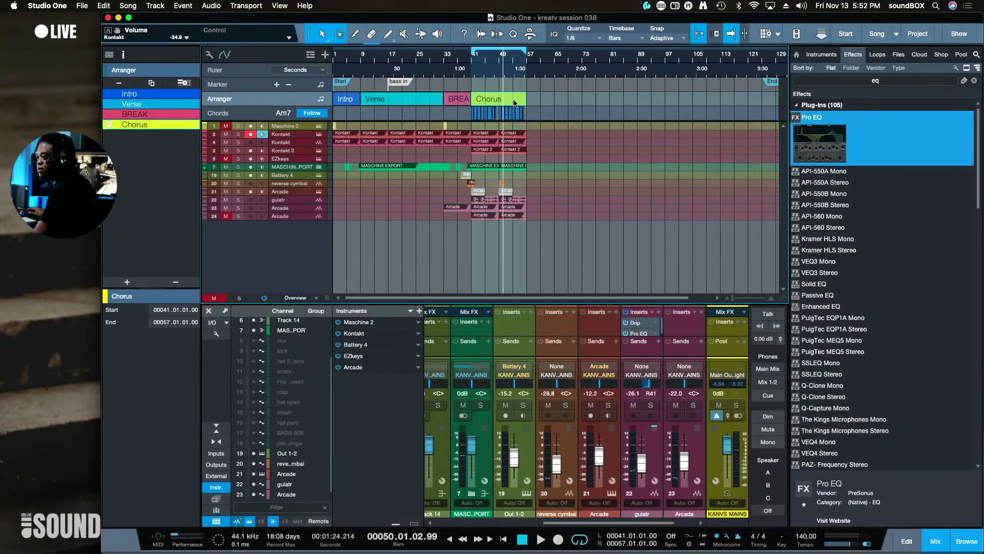
left_click(464, 103)
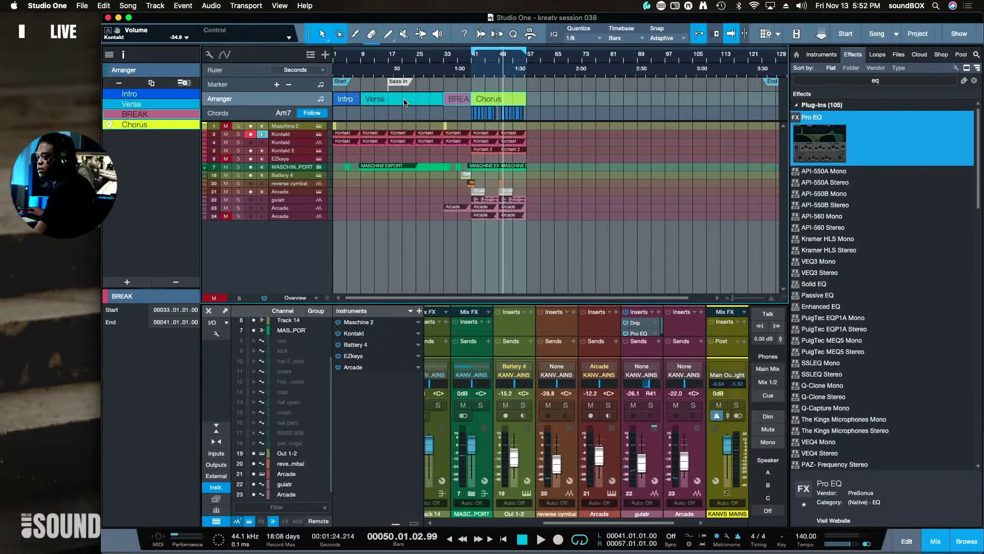
left_click(405, 102, "shift")
key("d")
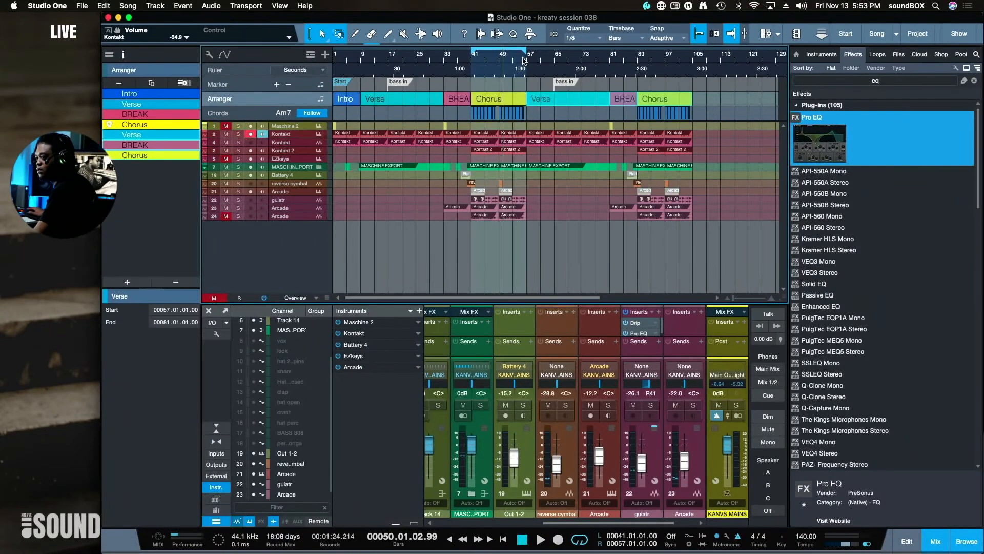
Play the song from the second Verse at bar 57 and hide the mixer to show all tracks
left_click(527, 60)
key("space")
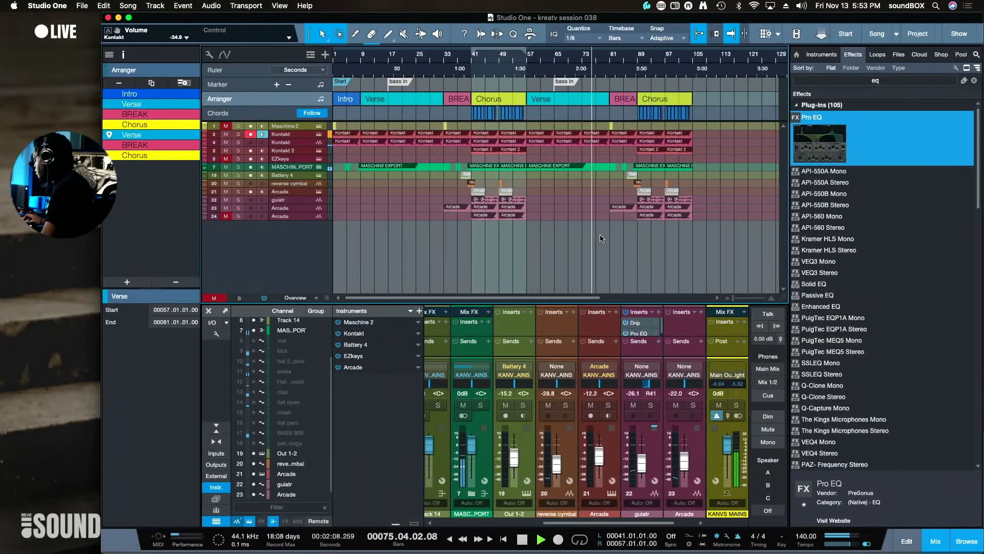
scroll(604, 231, "down", 2)
scroll(603, 231, "up", 3)
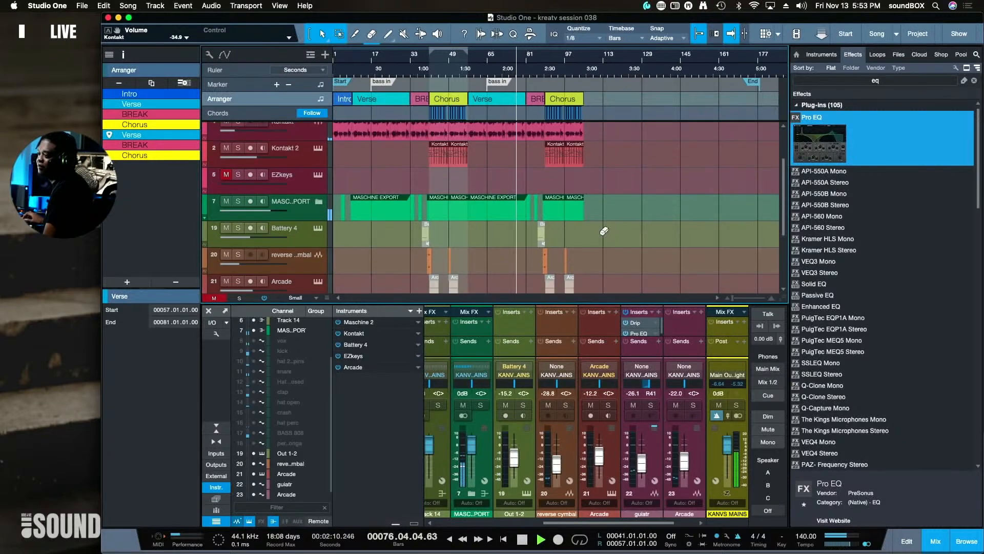
scroll(605, 239, "down", 3)
scroll(605, 238, "up", 5)
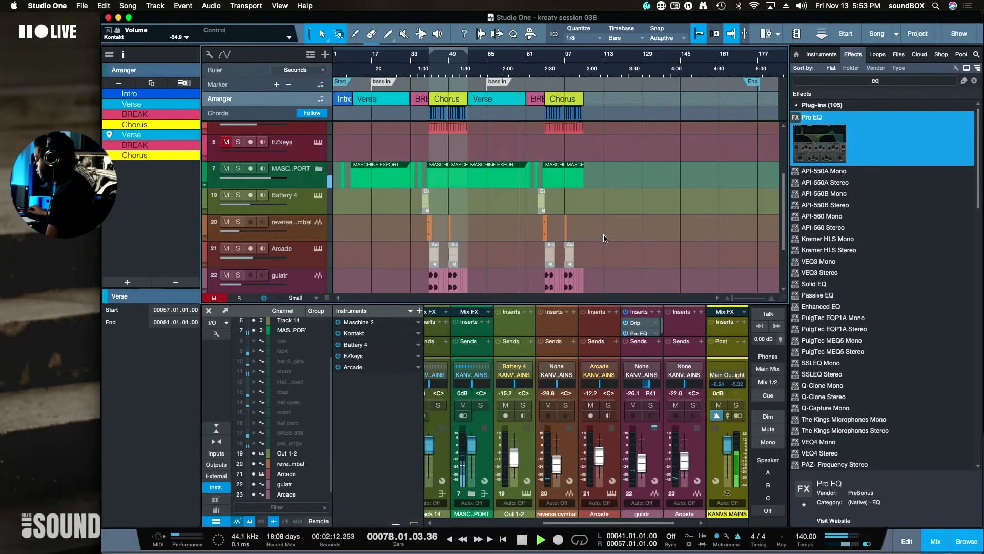
key("F3")
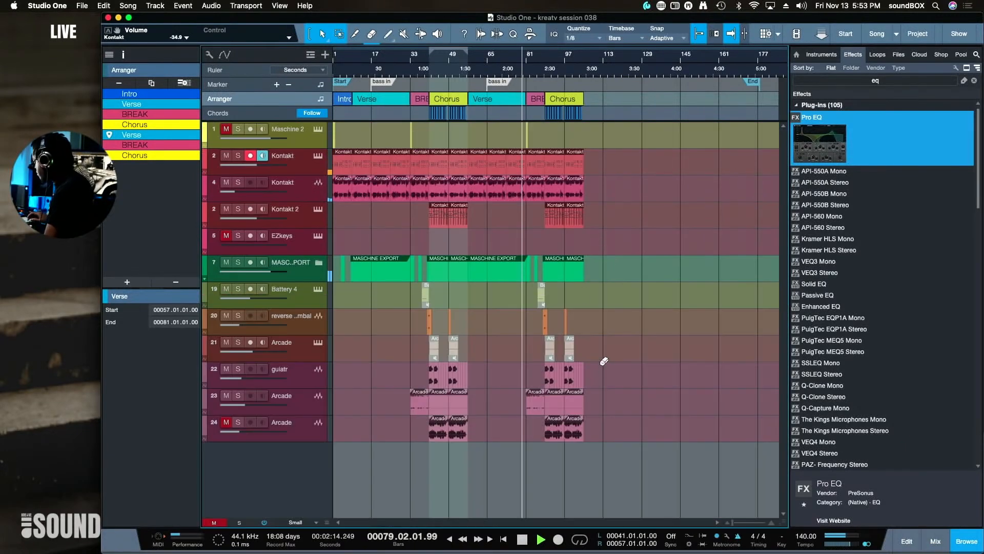
Trim the end of the bounced Kontakt audio event in the second BREAK back to about bar 88
scroll(601, 366, "up", 4)
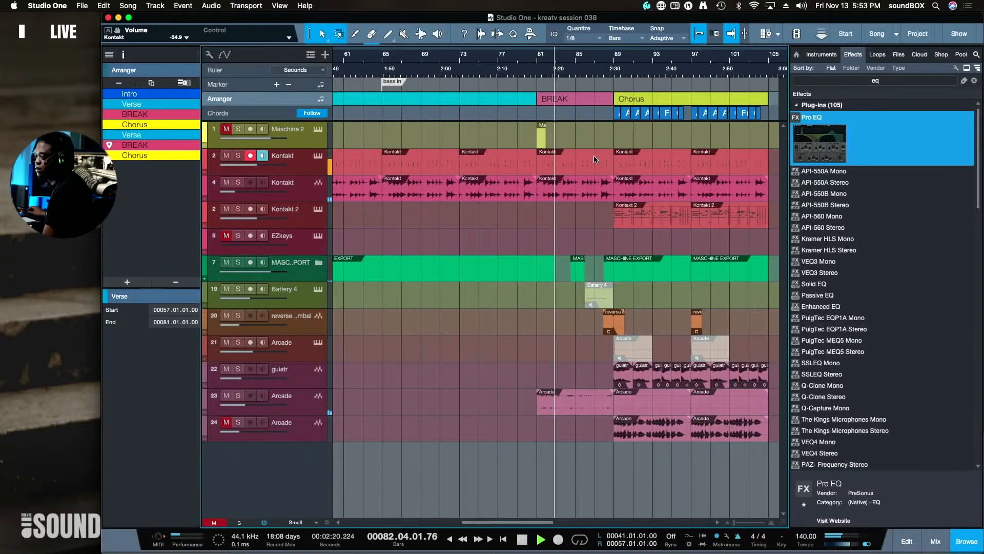
left_click(609, 191)
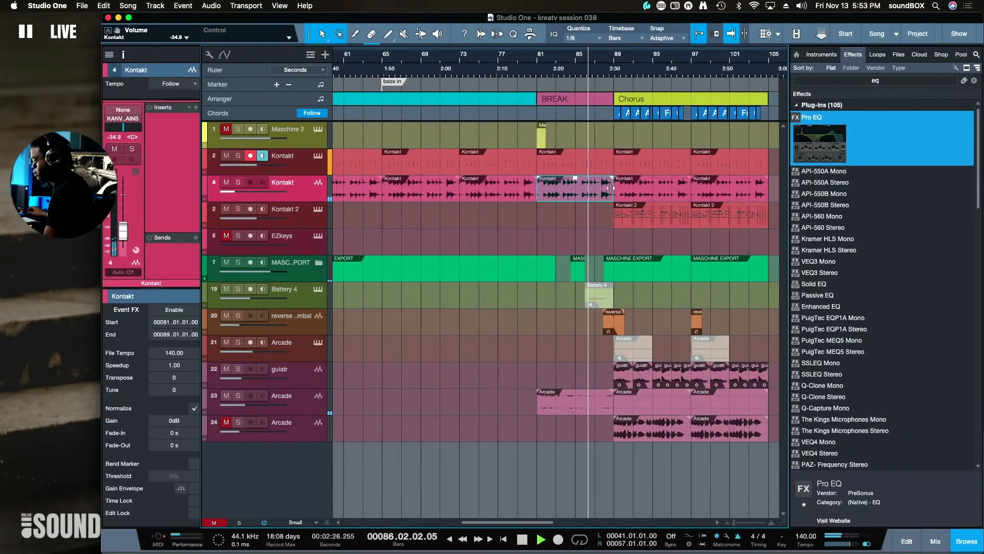
key("e")
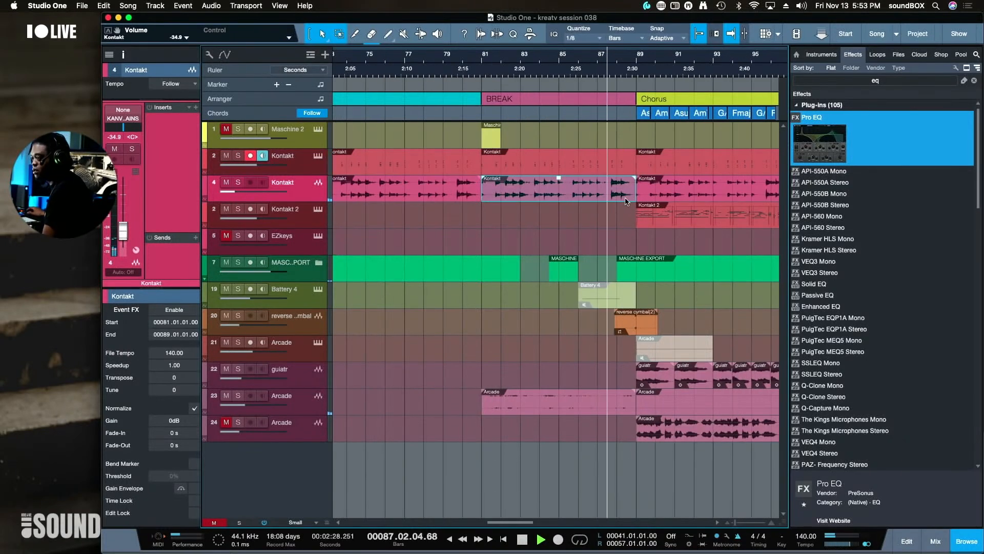
left_click_drag(630, 192, 621, 191)
Inspect the notes at the end of the second BREAK's Kontakt instrument part, play the transition into the Chorus, and return to the mixer
left_click(623, 170)
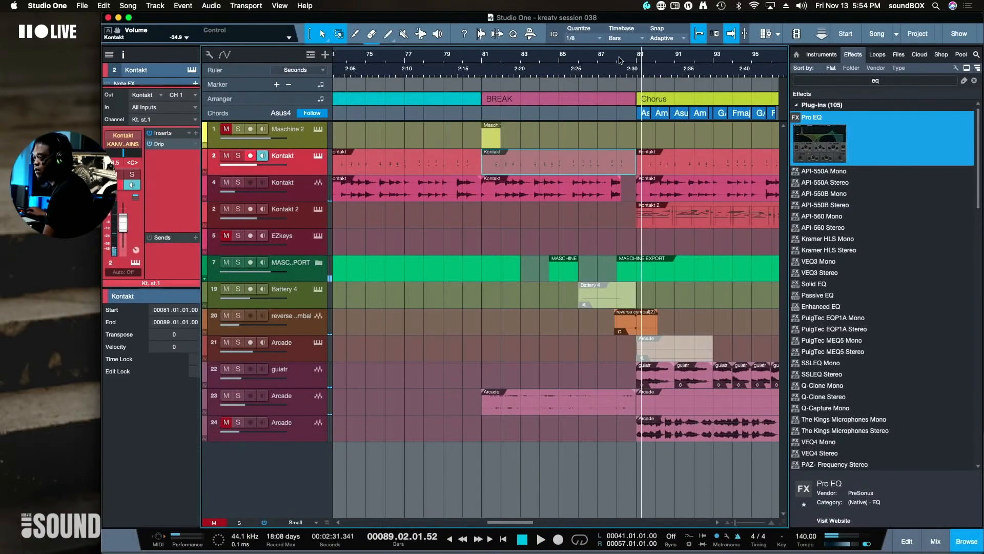
left_click(602, 70)
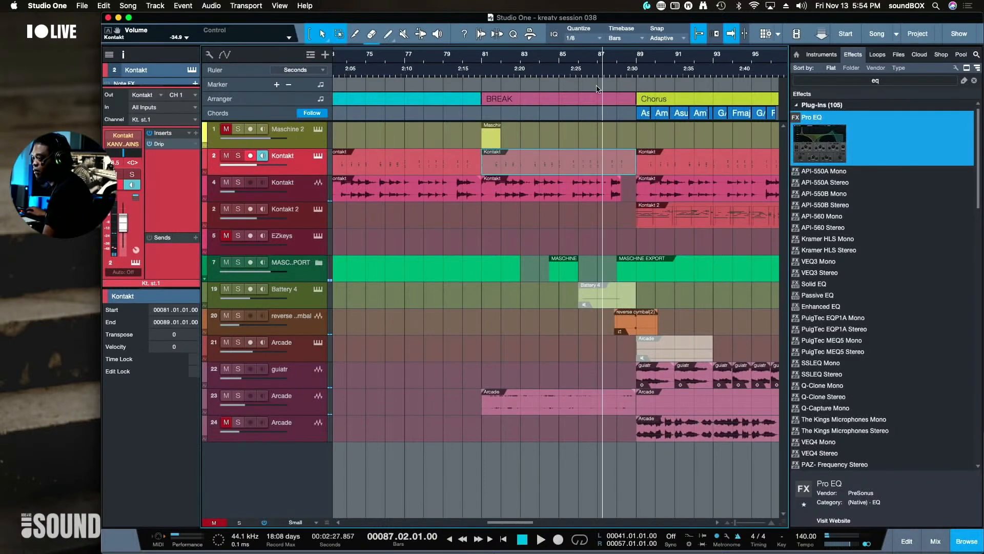
double_click(626, 169)
key("space")
left_click_drag(410, 223, 395, 424)
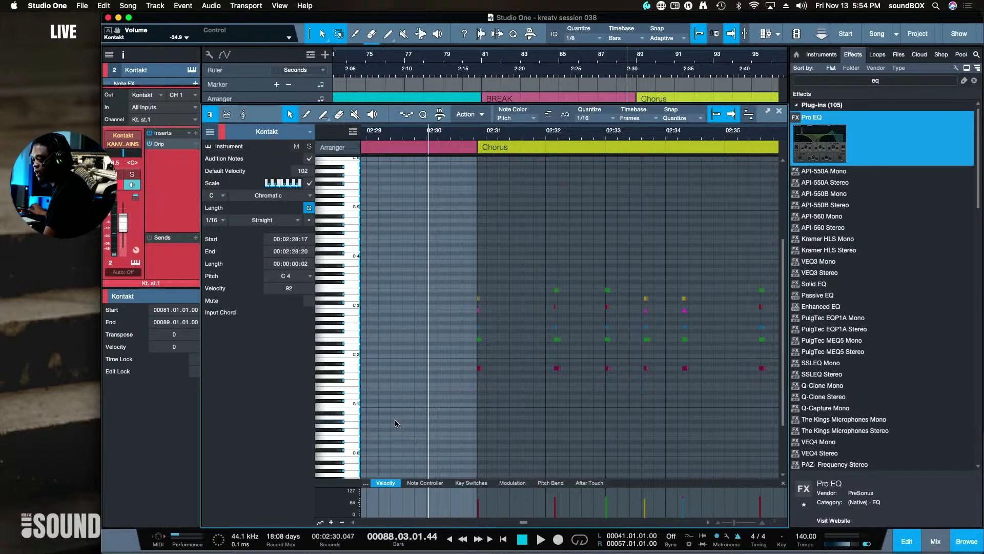
scroll(397, 423, "left", 5)
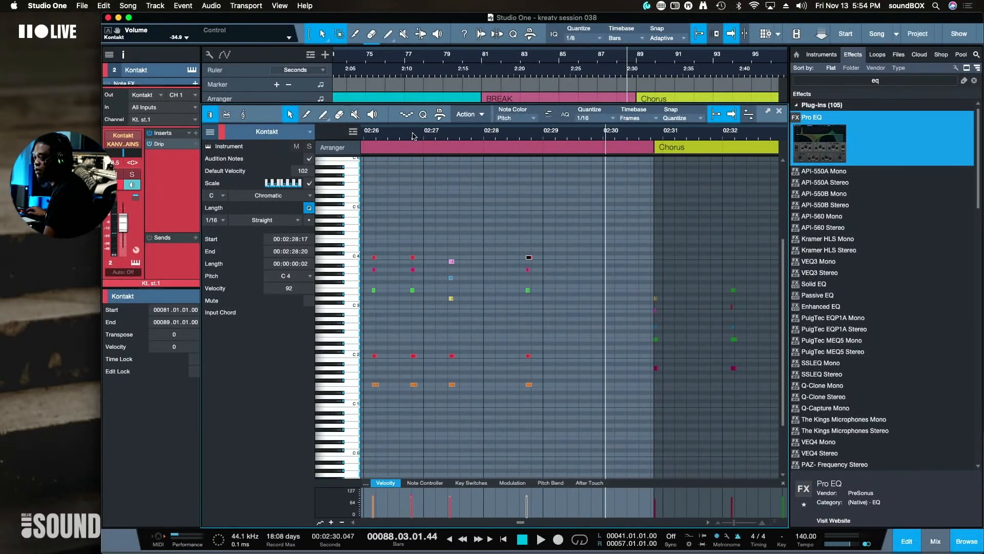
left_click(414, 135)
key("space")
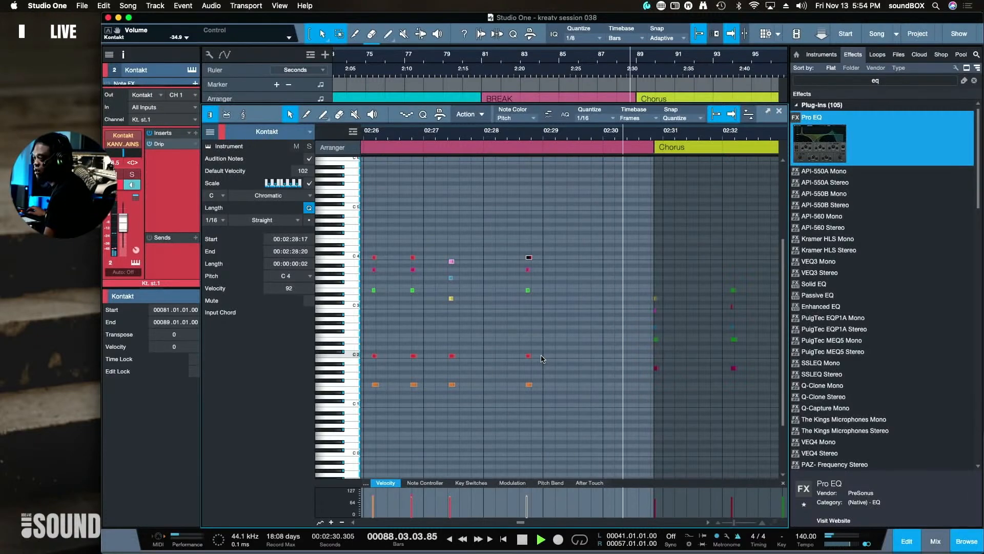
key("F3")
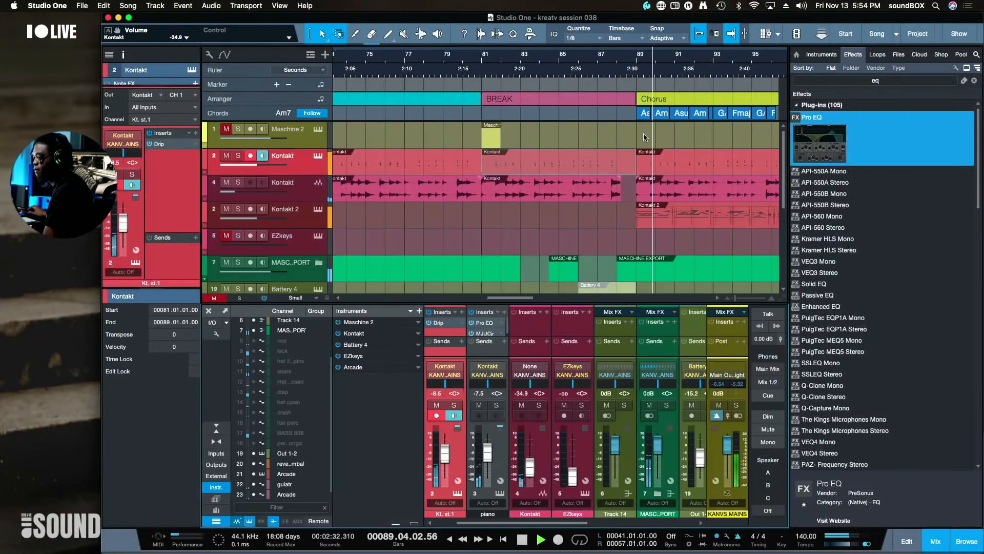
scroll(605, 229, "down", 5)
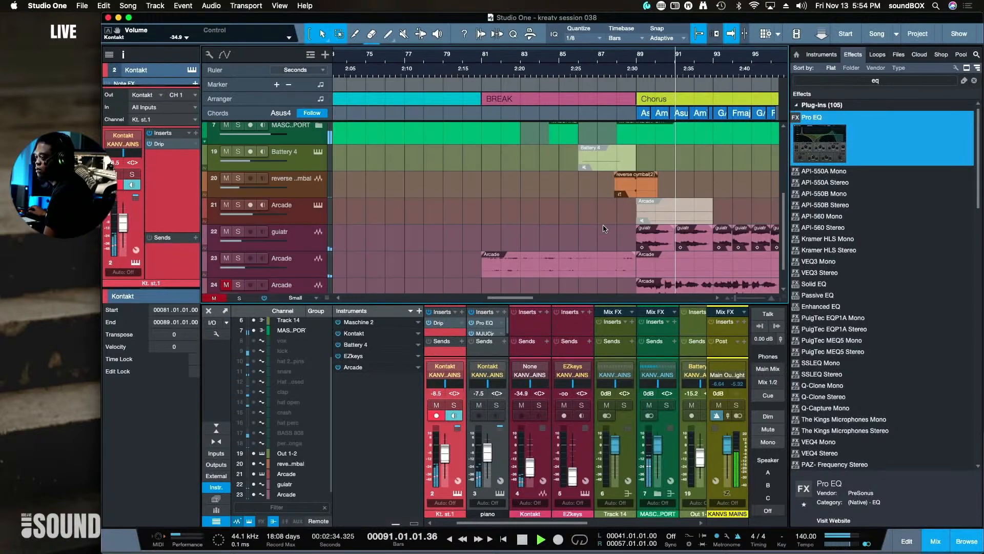
Play the transition from the second BREAK into the Chorus and check the reverse cymbal and Arcade events
scroll(604, 226, "down", 2)
key("space")
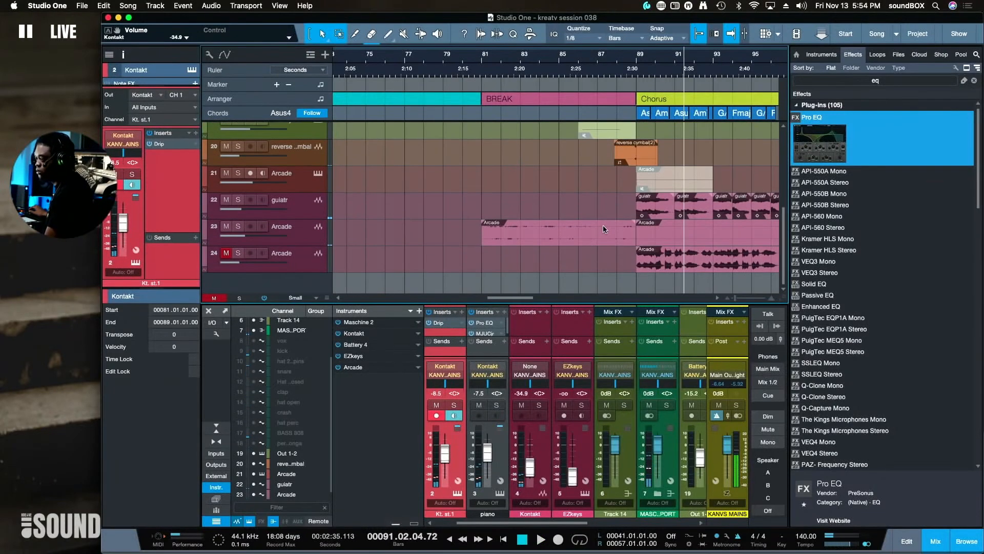
left_click(628, 154)
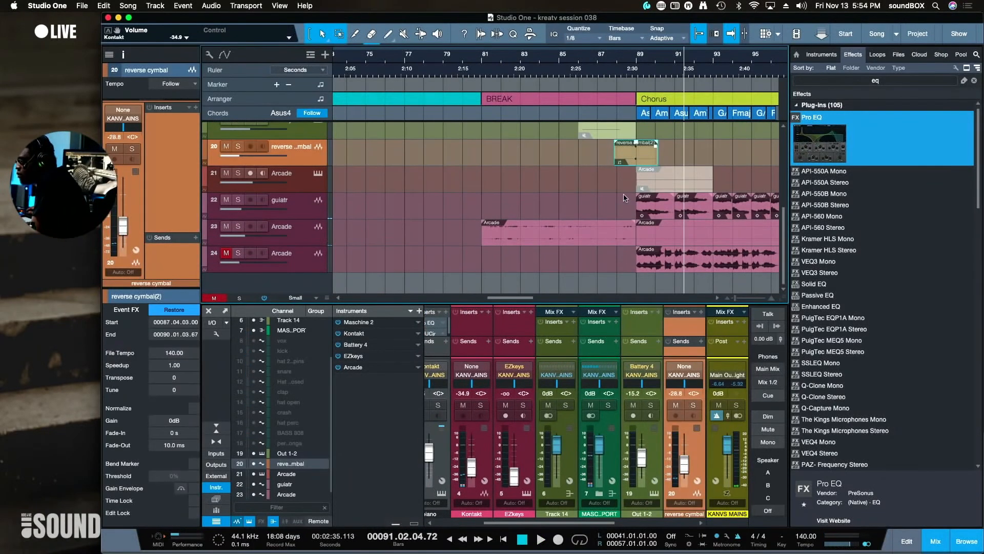
left_click(623, 236)
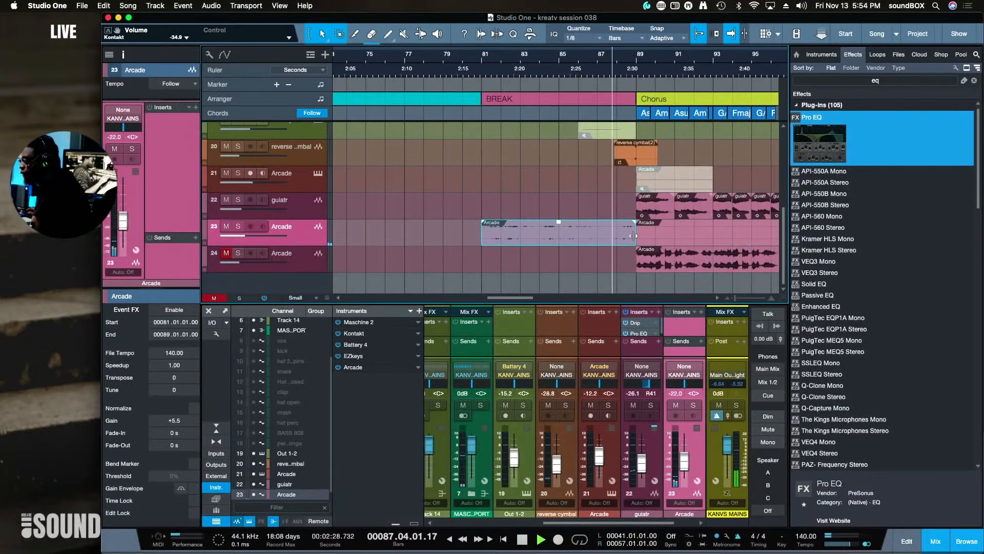
key("space")
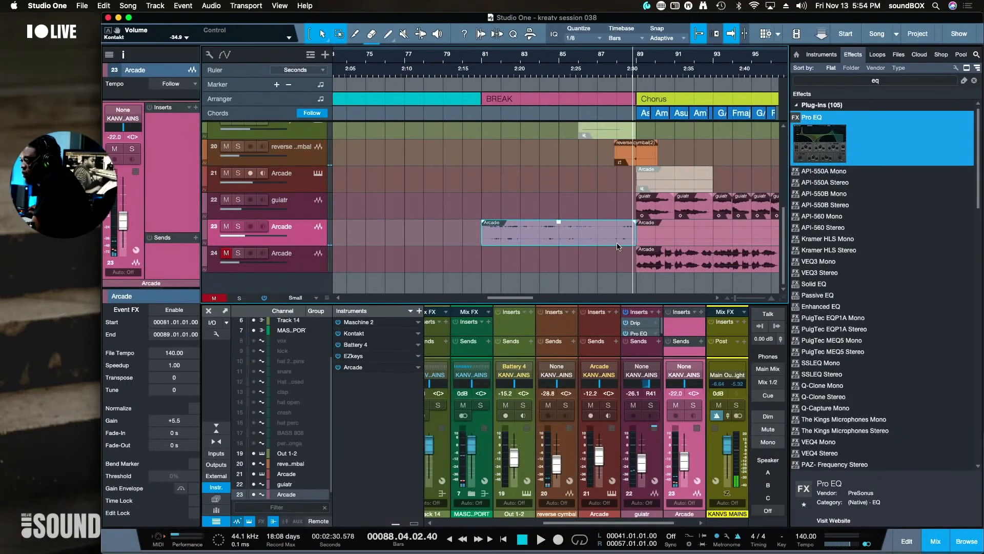
scroll(618, 247, "up", 5)
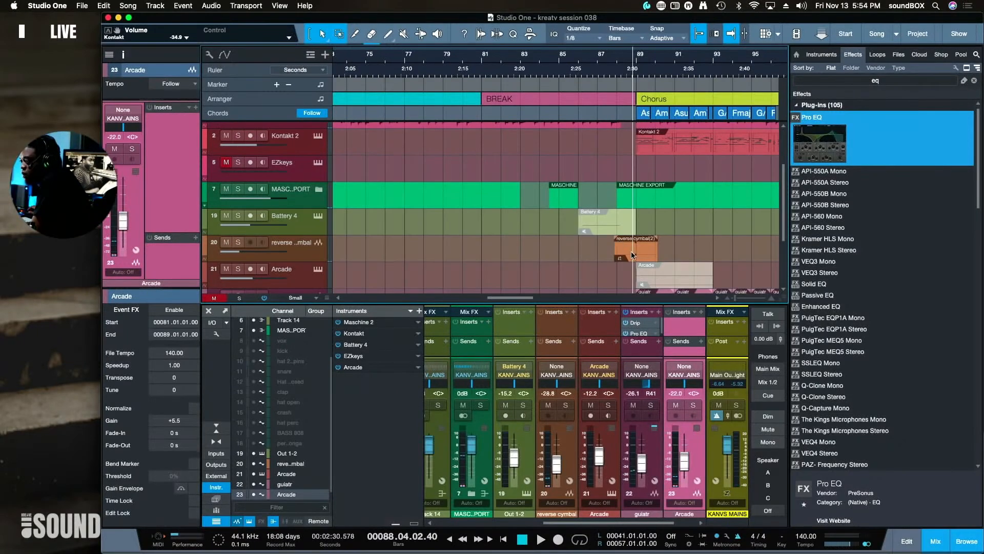
left_click(633, 255)
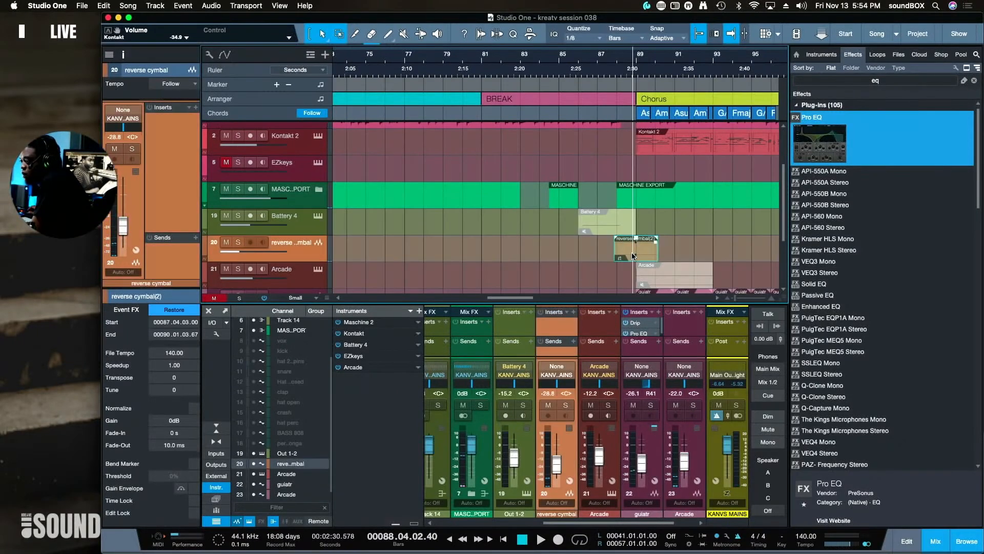
left_click(676, 246)
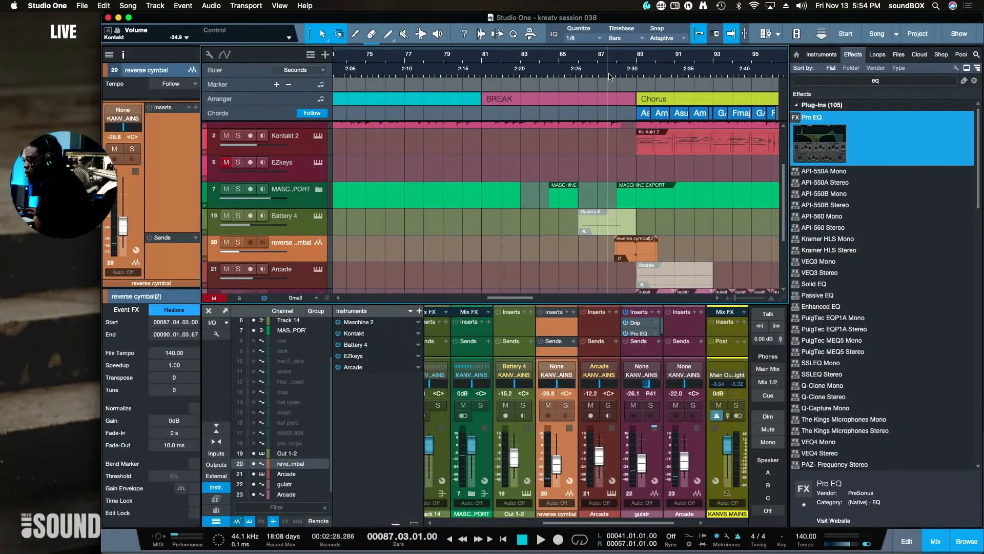
Trim the start of the reverse cymbal before the second Chorus to 88.02.03 with a 245 ms fade-in, and play it
key("space")
key("e")
key("e")
key("e")
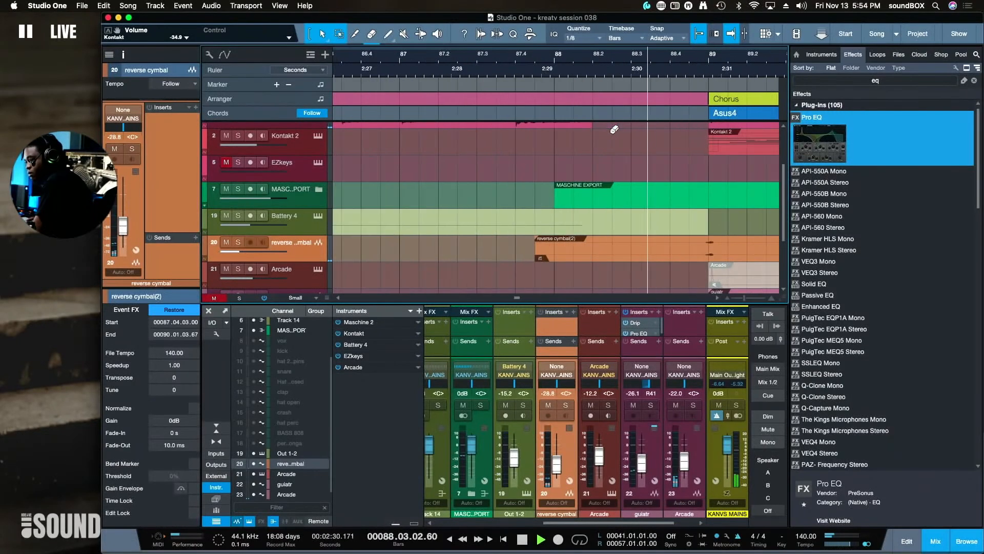
key("space")
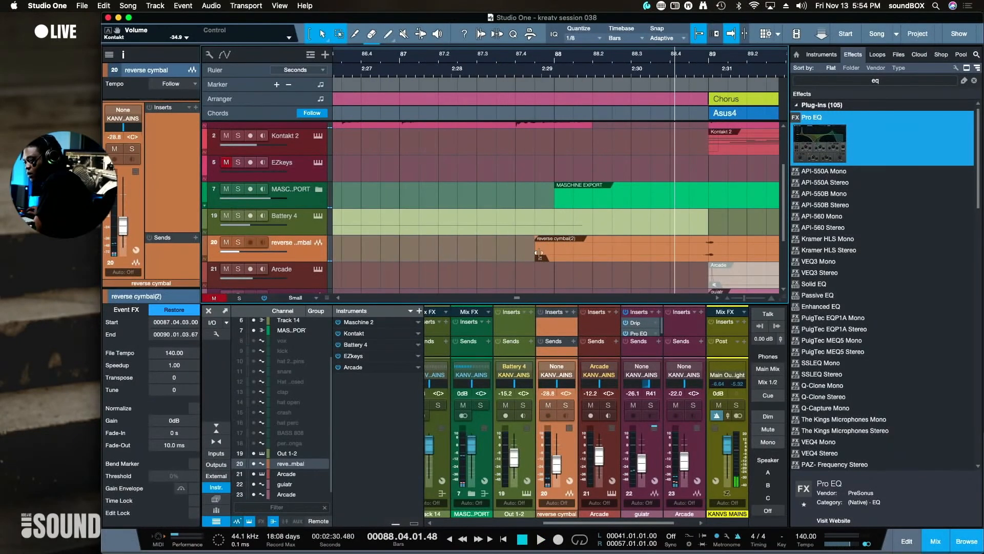
left_click_drag(539, 253, 631, 247)
key("space")
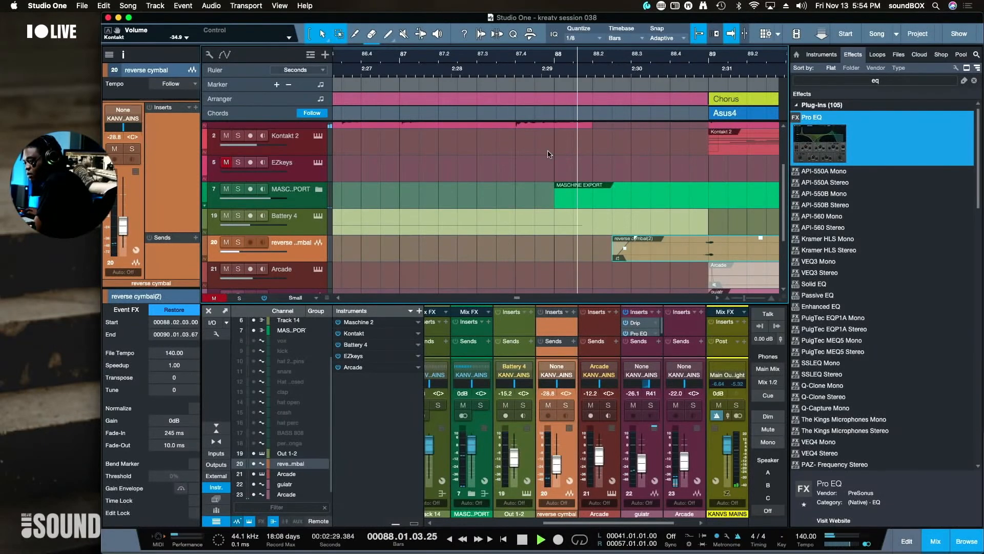
Add a short fade-out to the end of the bounced Kontakt audio event in the second BREAK
scroll(598, 215, "up", 3)
key("space")
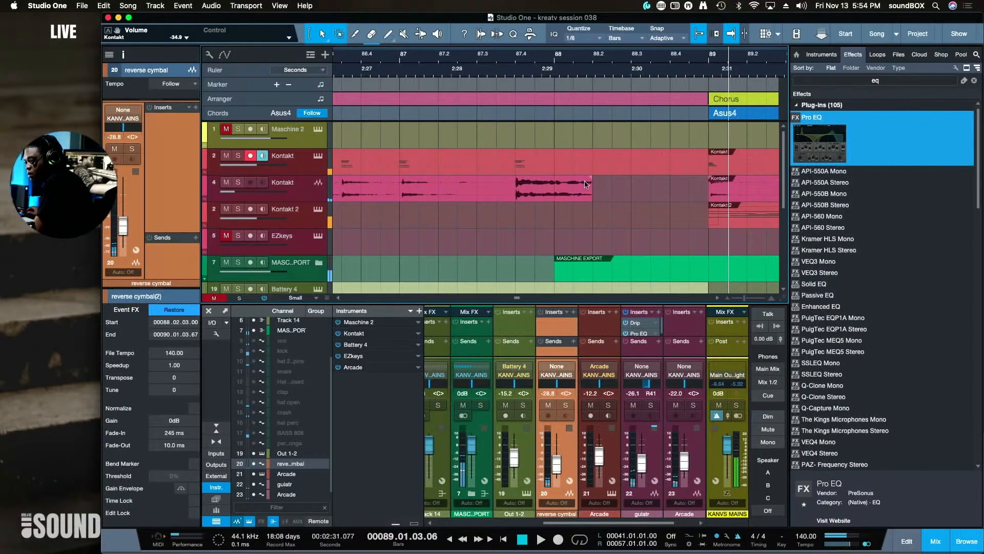
left_click_drag(590, 181, 580, 198)
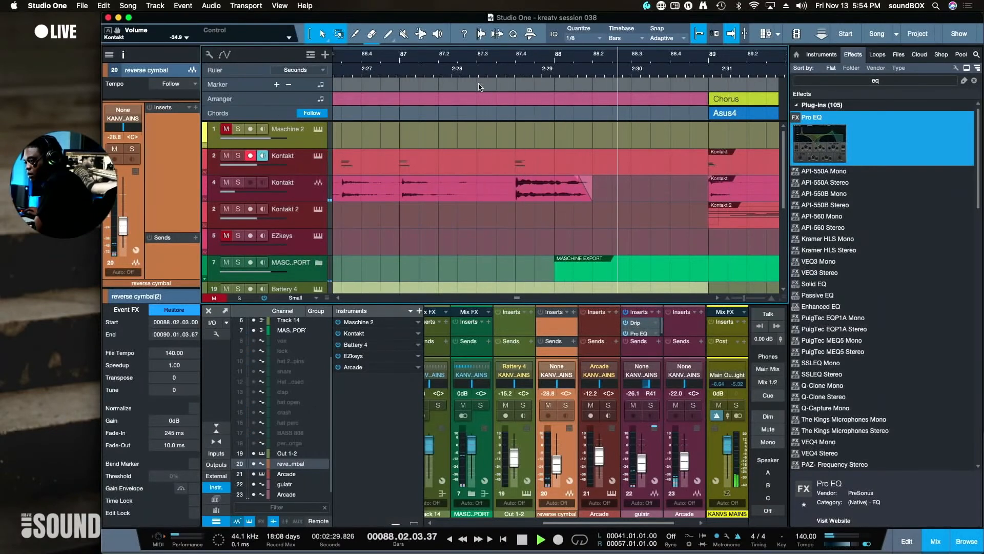
Extend the start of the reverse cymbal before the second Chorus back to bar 88 with a 427 ms fade-in
scroll(641, 205, "down", 5)
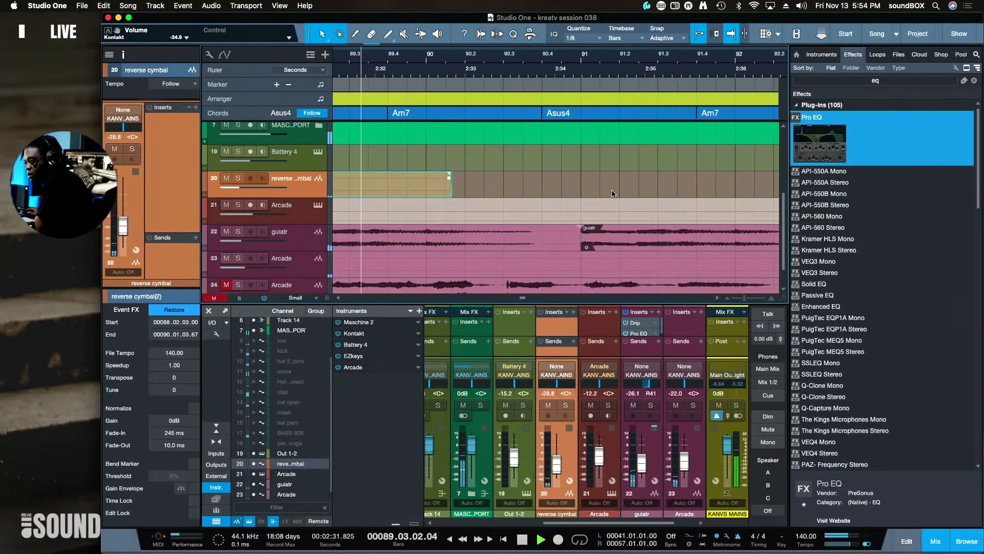
scroll(587, 259, "down", 4)
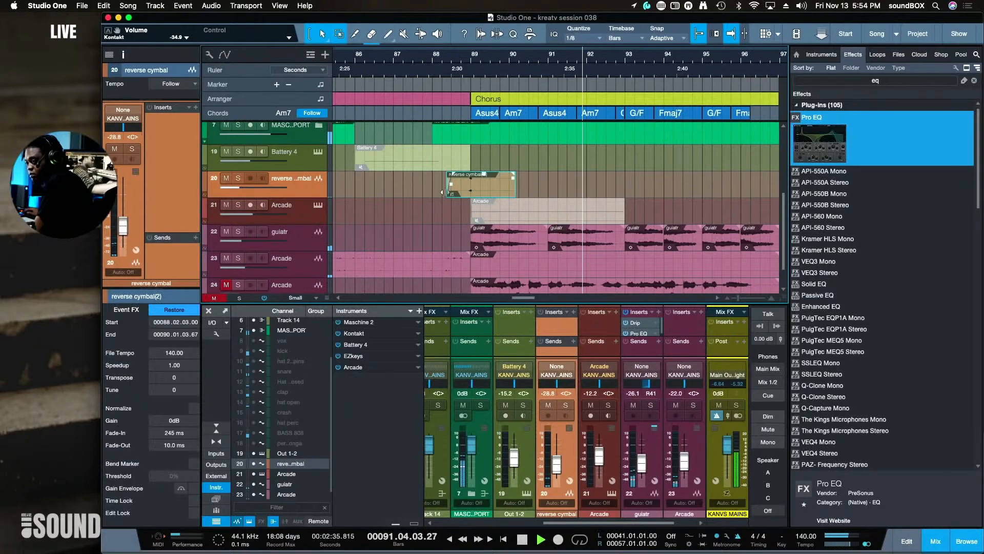
mouse_move(444, 192)
left_mouse_down()
mouse_move(433, 191)
mouse_move(444, 178)
left_mouse_up()
scroll(463, 245, "down", 2)
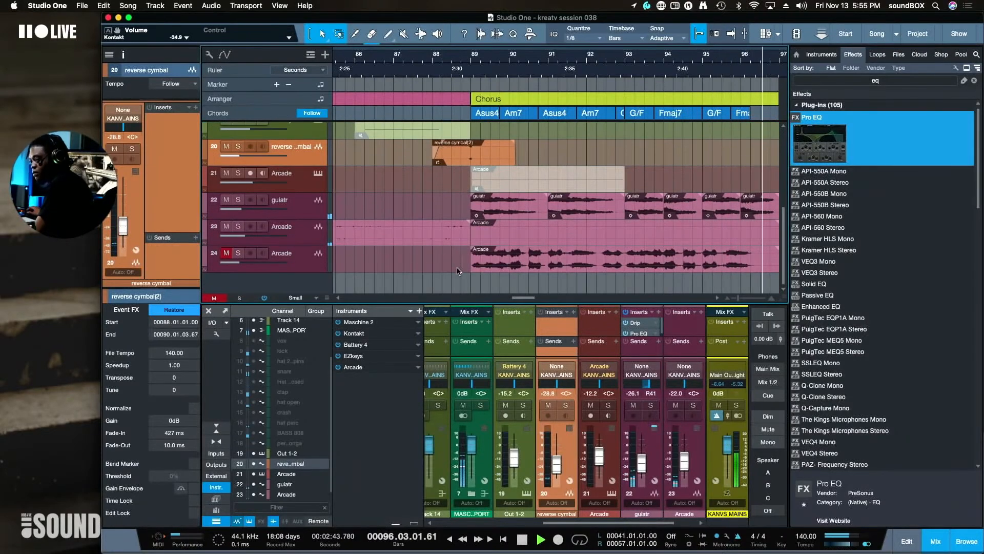
Hide the mixer, show most of the arrangement, and play the song from the second BREAK at bar 81
key("F3")
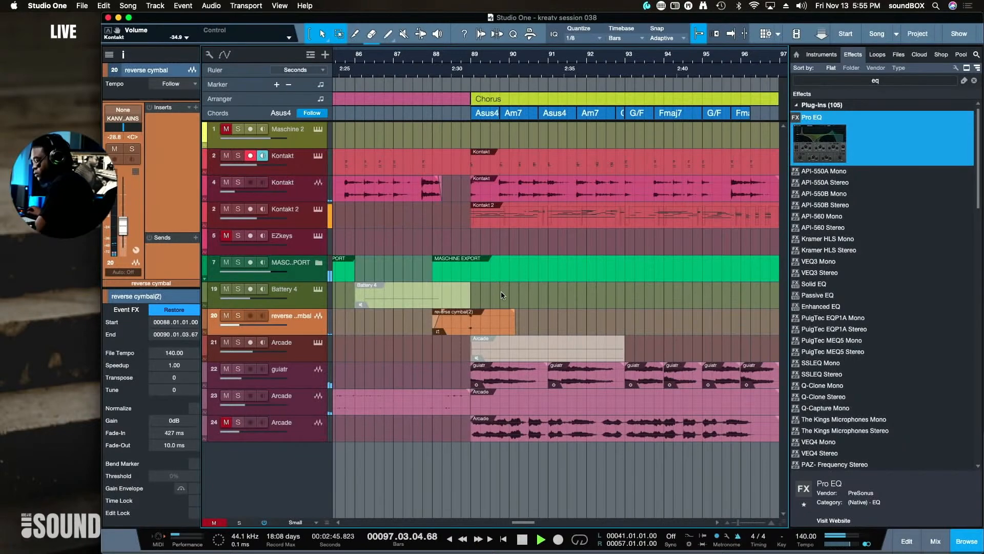
key("w")
key("shift+w")
key("w")
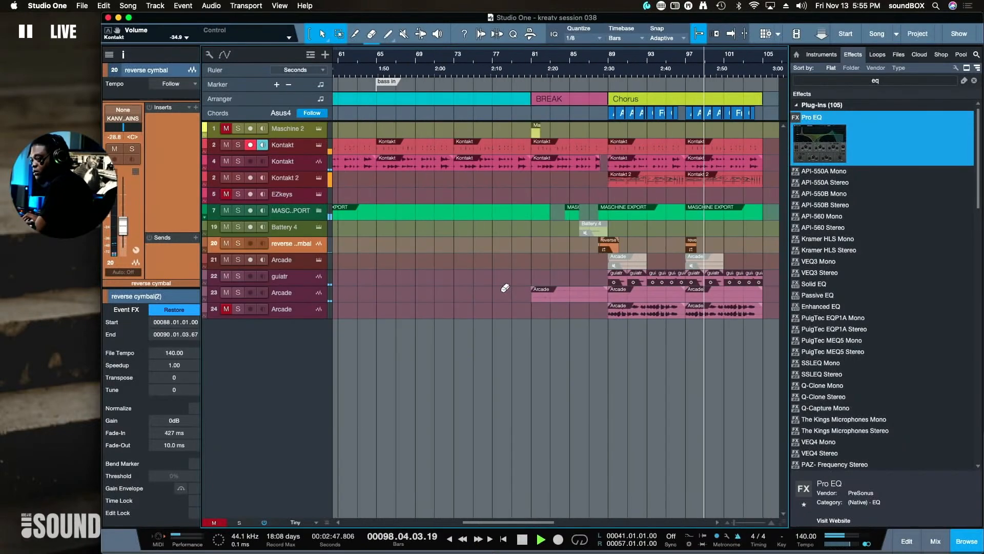
key("w")
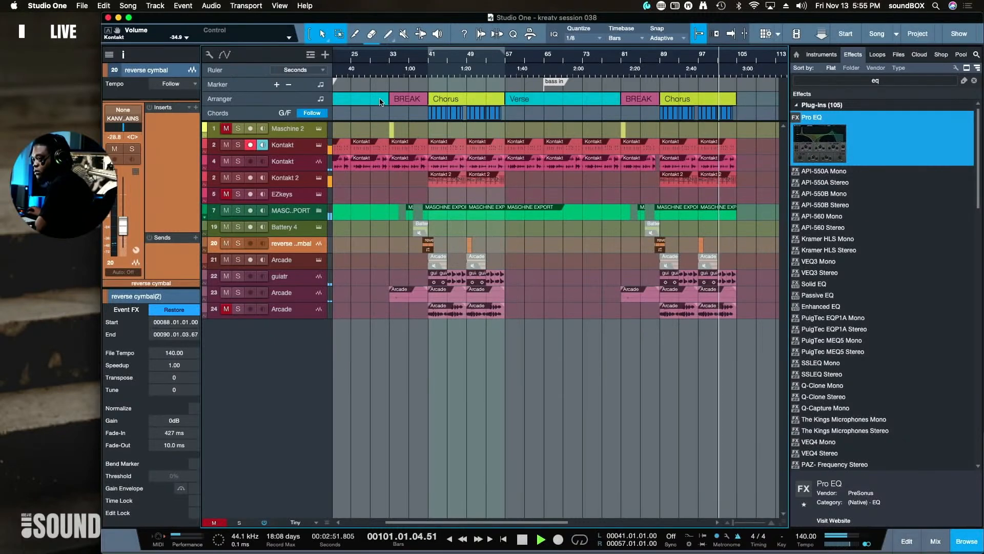
left_click(621, 77)
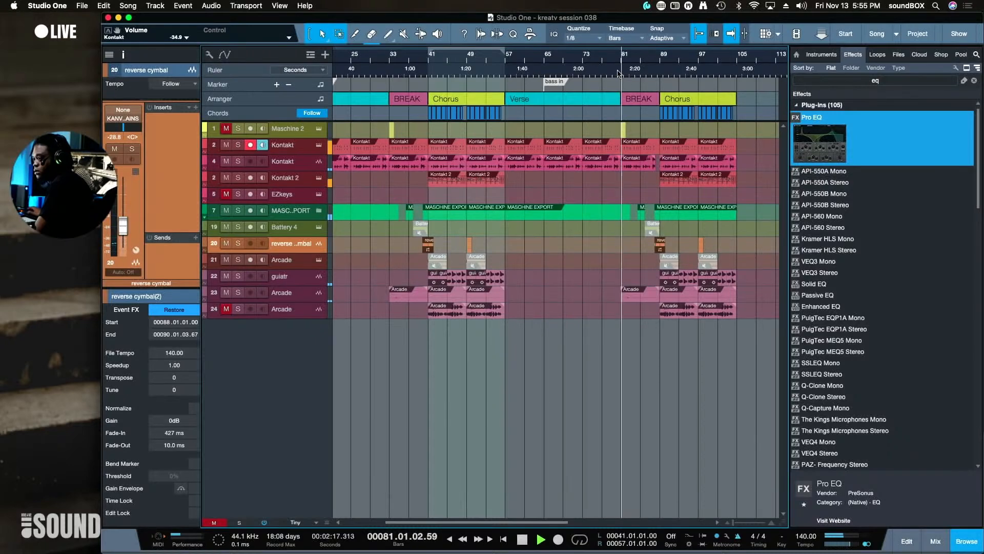
Audition a copy of the second Chorus's first Kontakt 2 part at bar 81 in the BREAK, and delete it again
left_click(678, 183)
left_click_drag(678, 183, 640, 178)
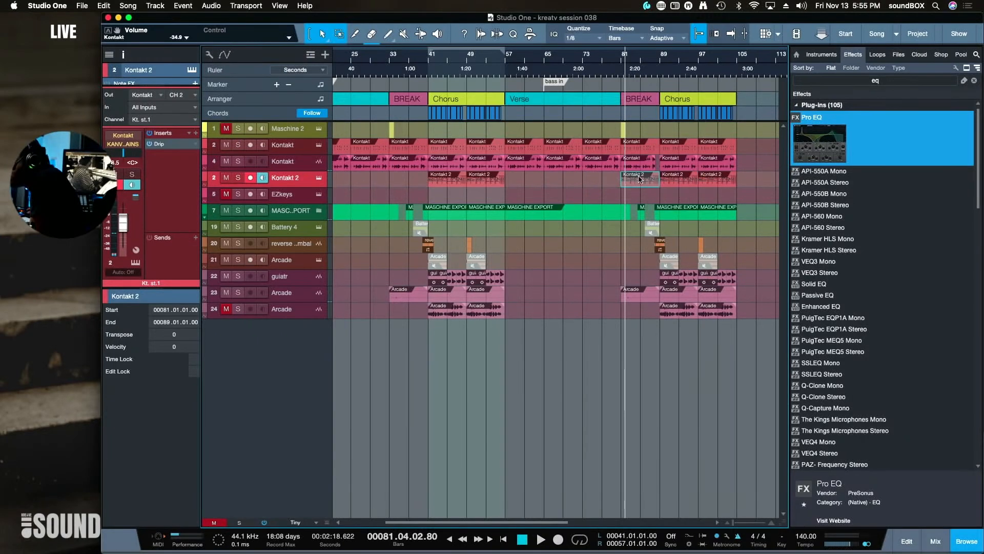
left_click(592, 75)
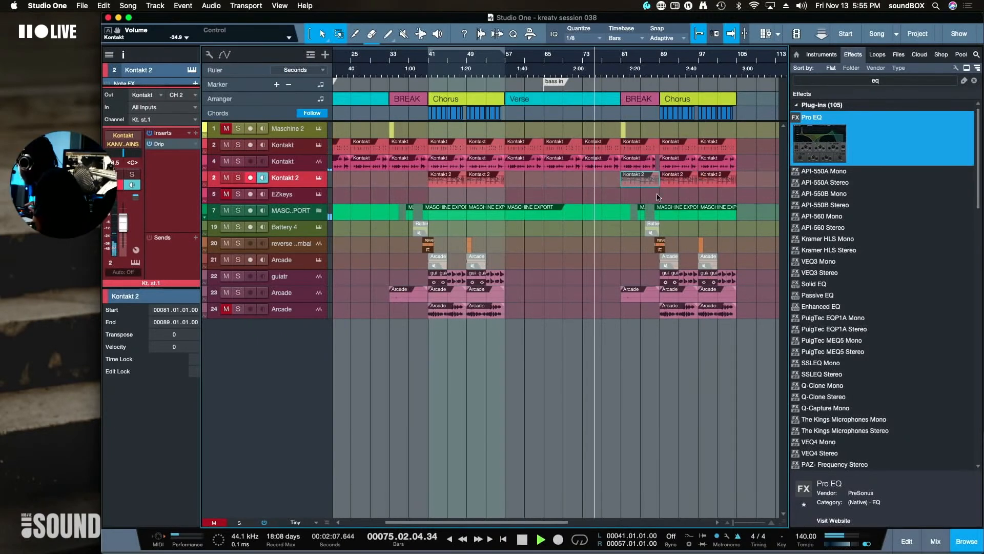
key("e")
key("e")
scroll(659, 198, "right", 8)
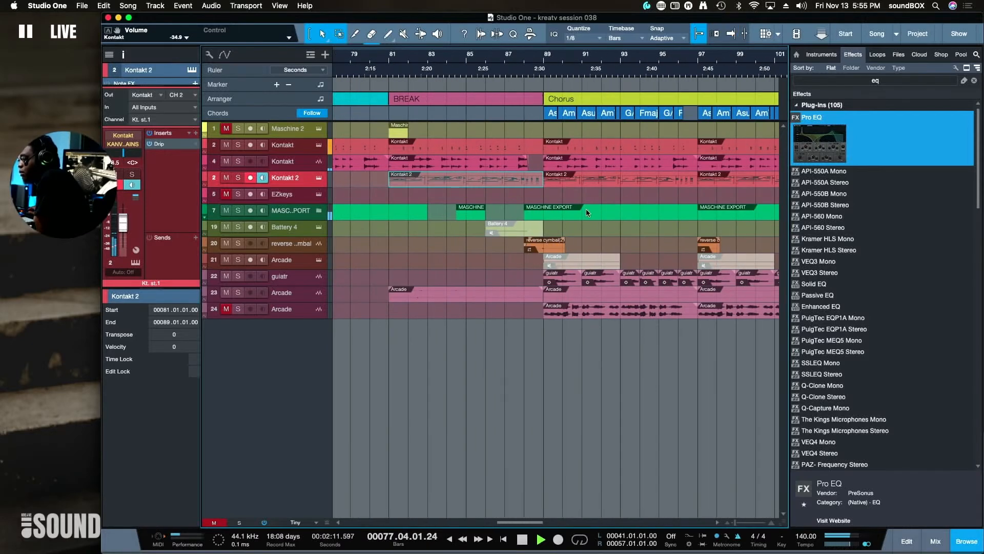
key("alt+e")
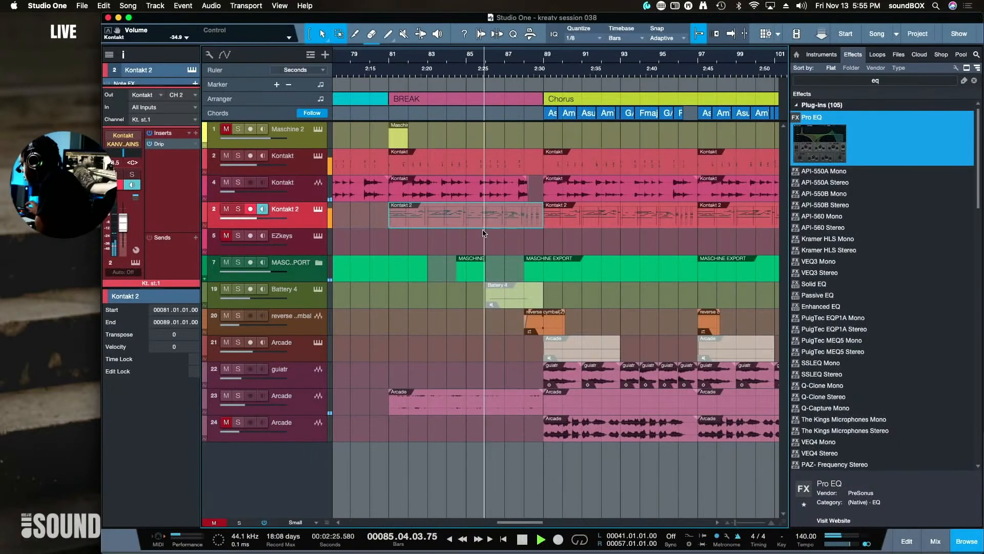
key("Delete")
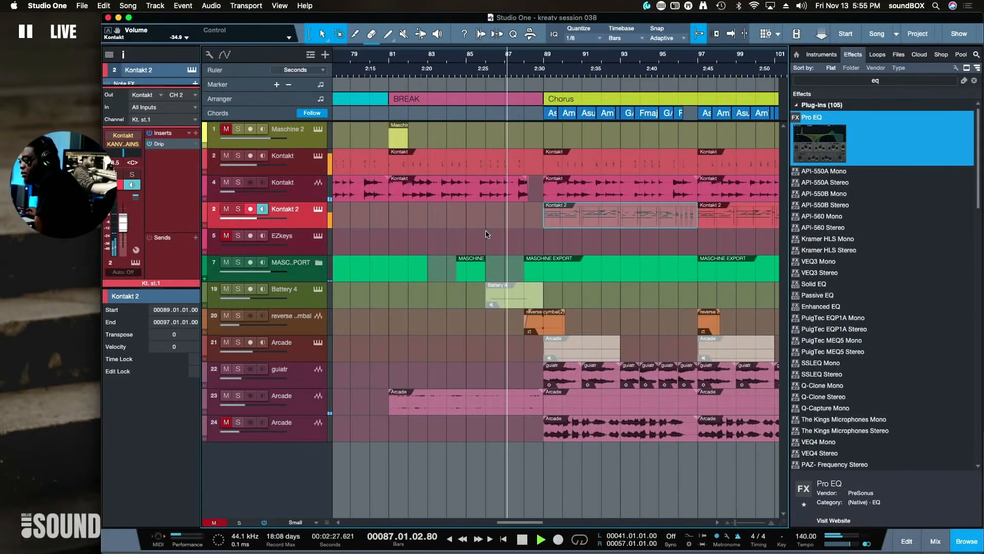
left_click(496, 372)
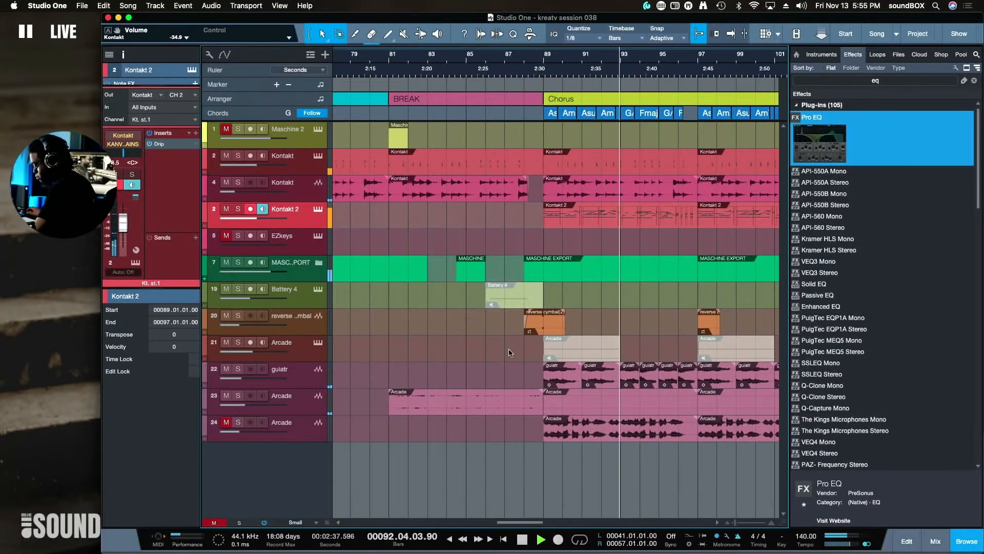
Hide the browser, show the whole song's arrangement, and reopen the mixer
key("F5")
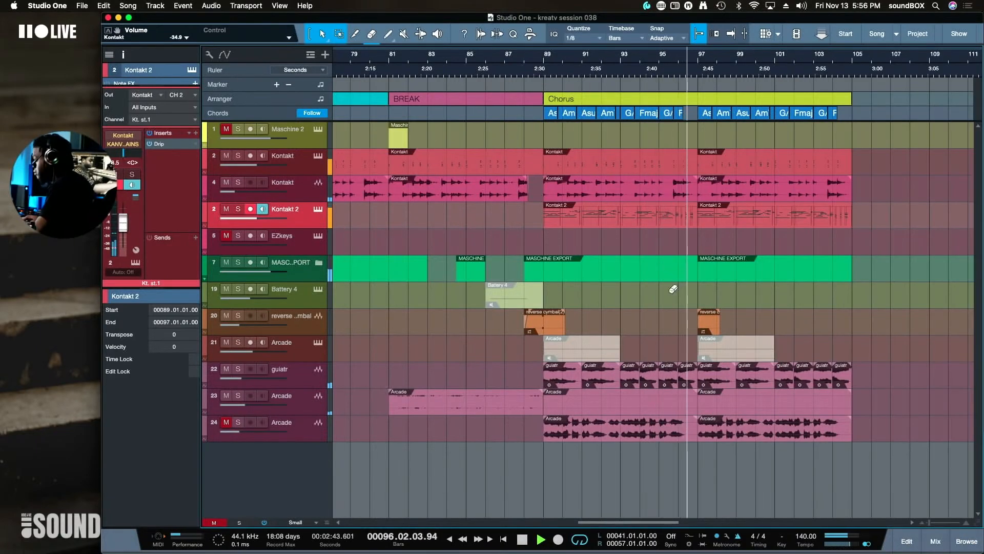
key("e")
key("w")
key("w")
key("shift+w")
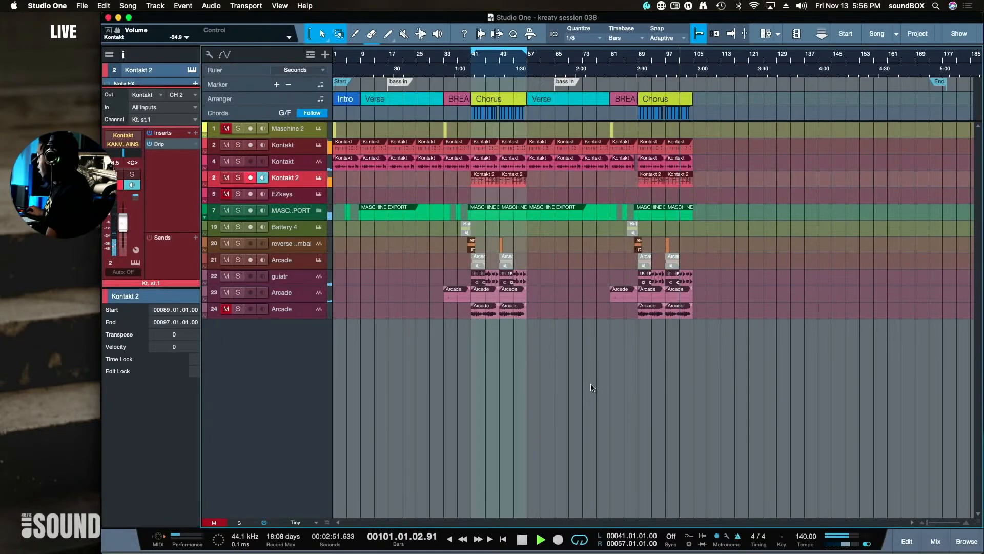
key("F3")
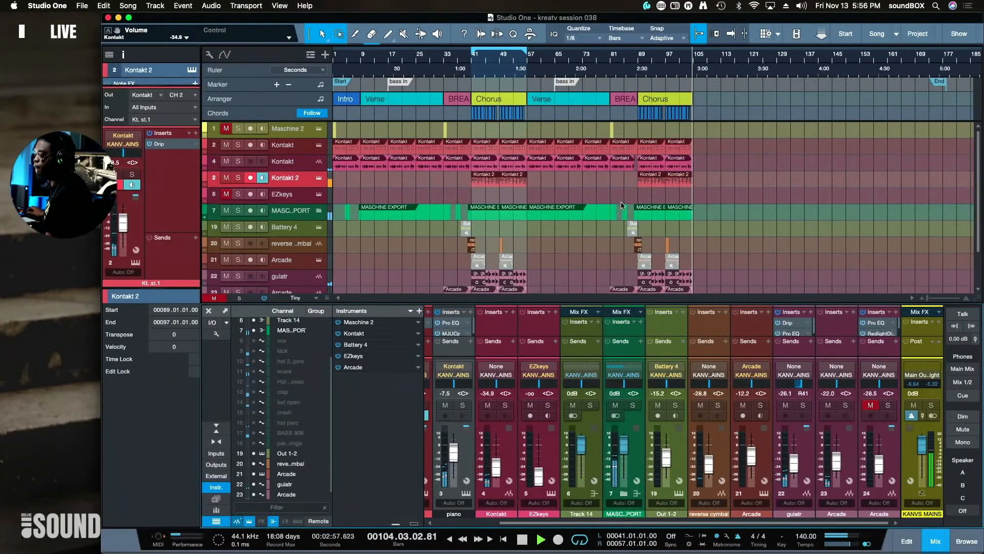
scroll(622, 205, "down", 3)
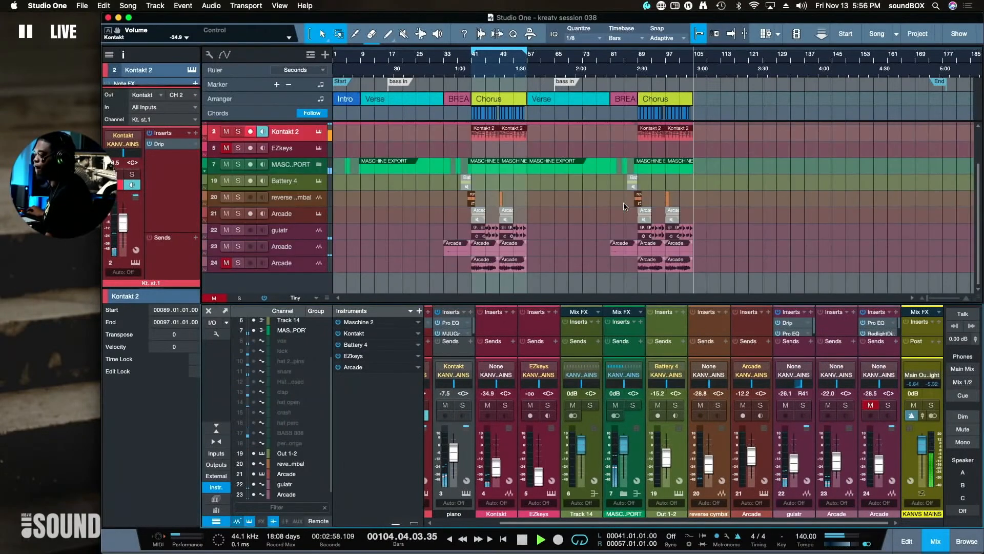
Copy the Intro section to bar 105, directly after the last Chorus
left_click(622, 102)
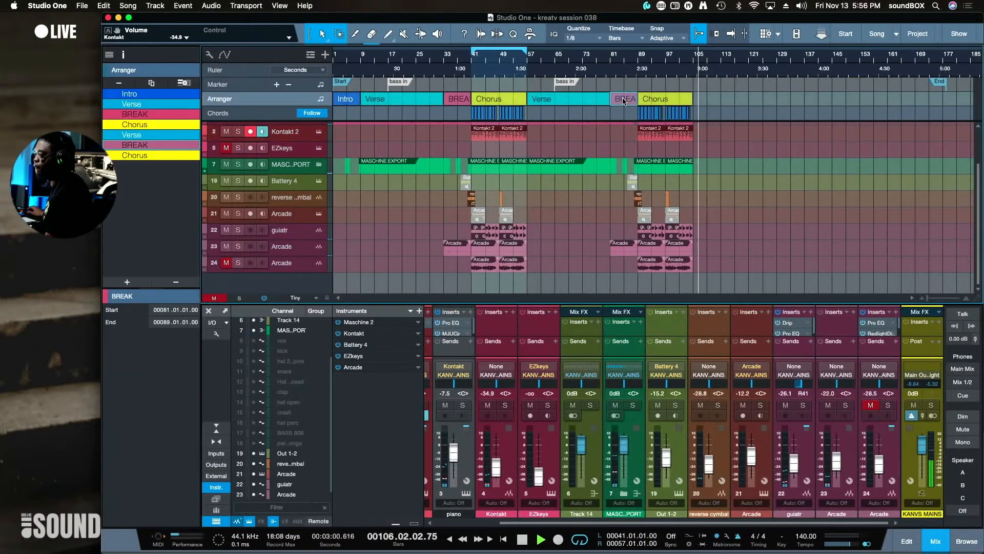
left_click(349, 99)
left_click_drag(349, 99, 706, 99)
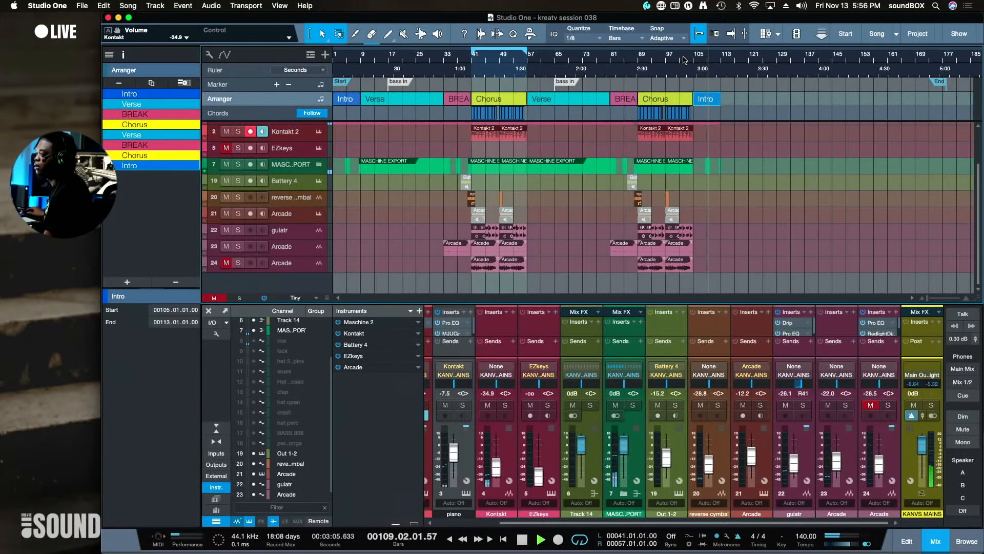
Delete the MASCHINE EXPORT events from the copied Intro at bar 105 and play the end of the Chorus into it
scroll(744, 213, "up", 3)
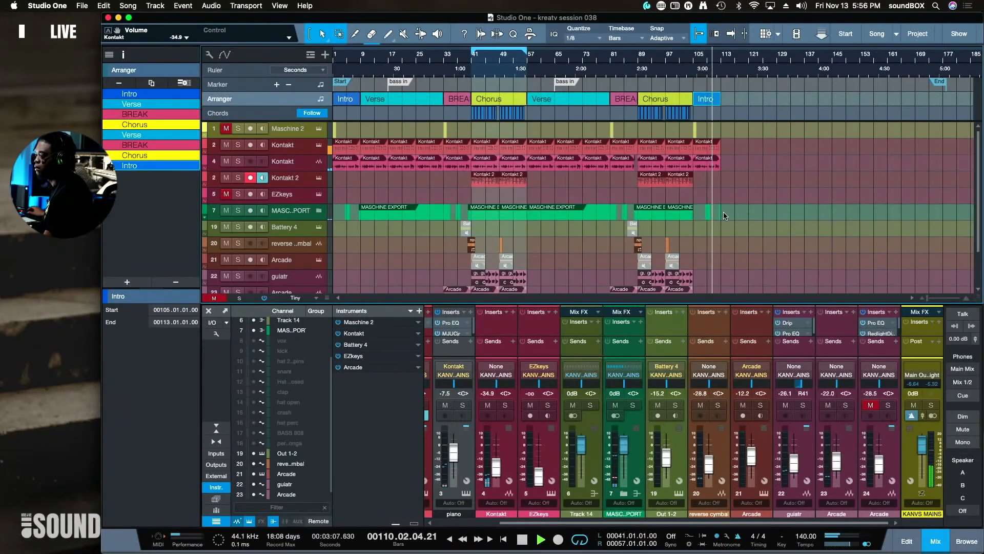
left_click_drag(740, 218, 701, 213)
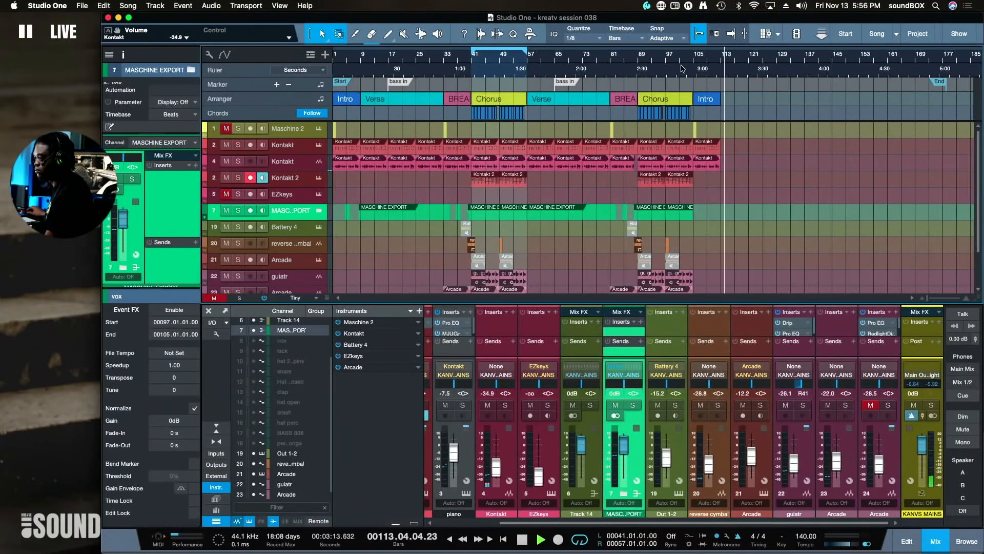
left_click(682, 68)
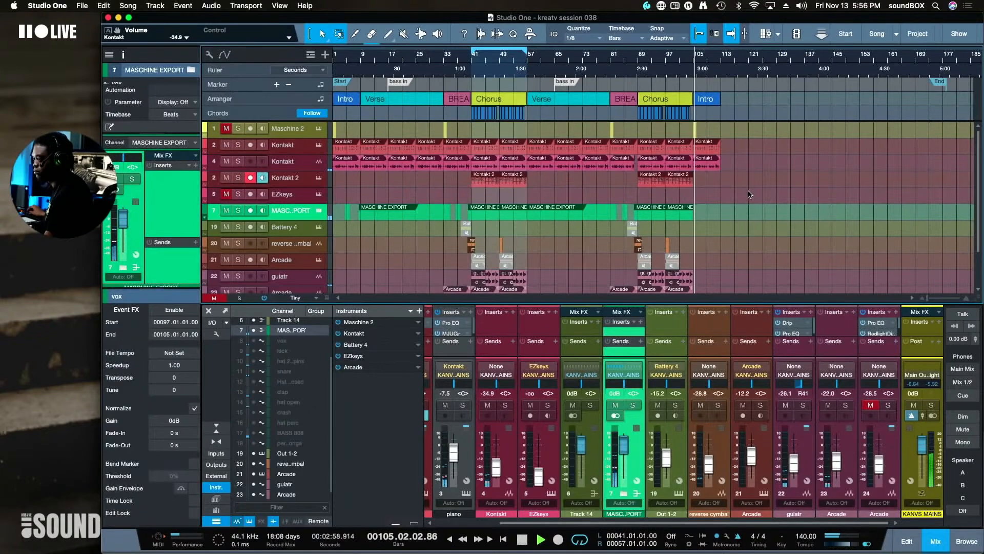
key("e")
key("e")
key("e")
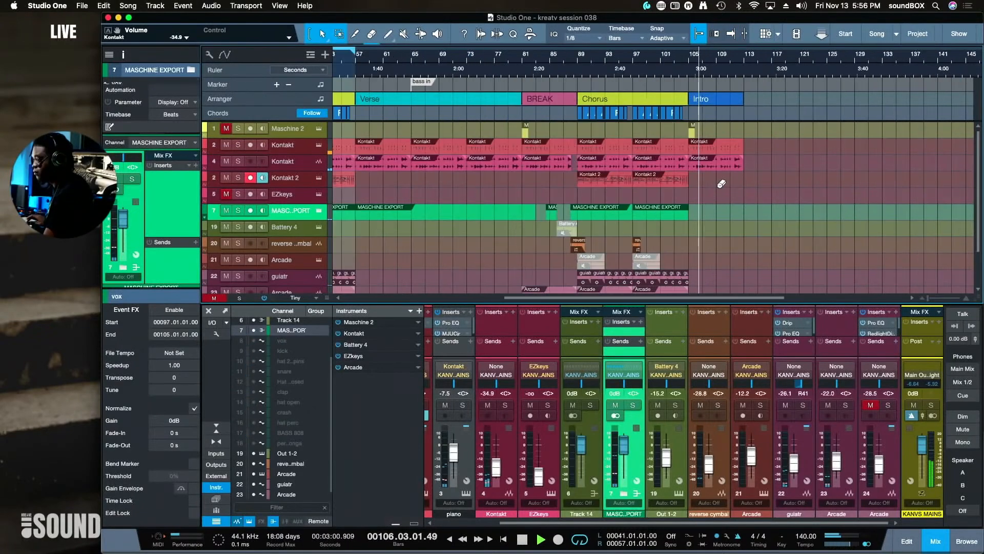
Play from bar 103 into the copied Intro to check how the last Chorus's events end at bar 105
scroll(718, 192, "down", 3)
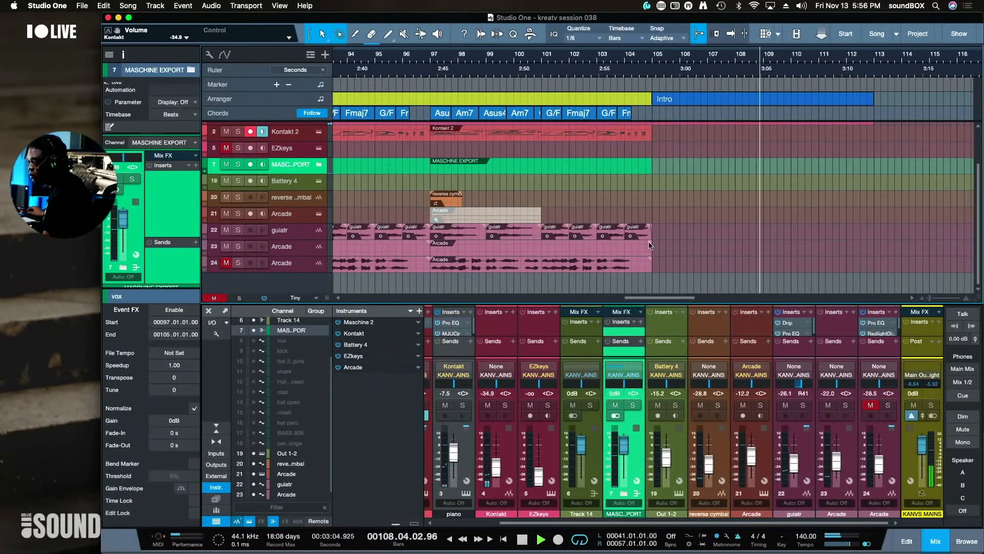
scroll(657, 254, "up", 3)
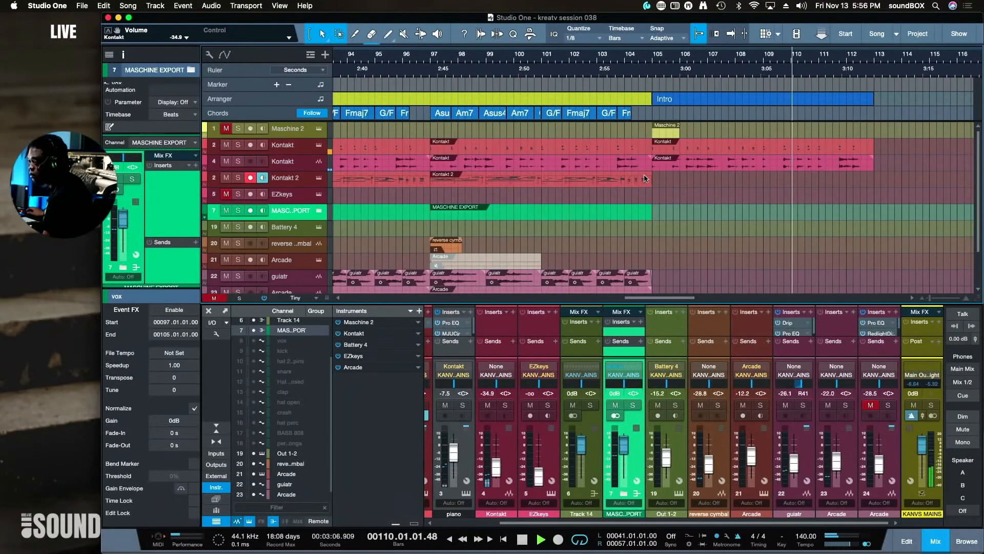
left_click(619, 67)
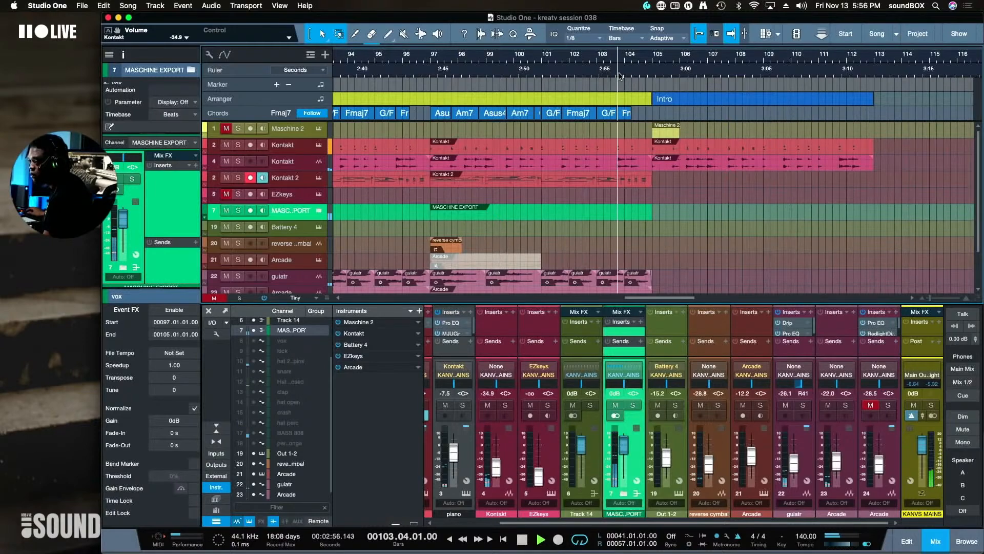
scroll(668, 207, "down", 3)
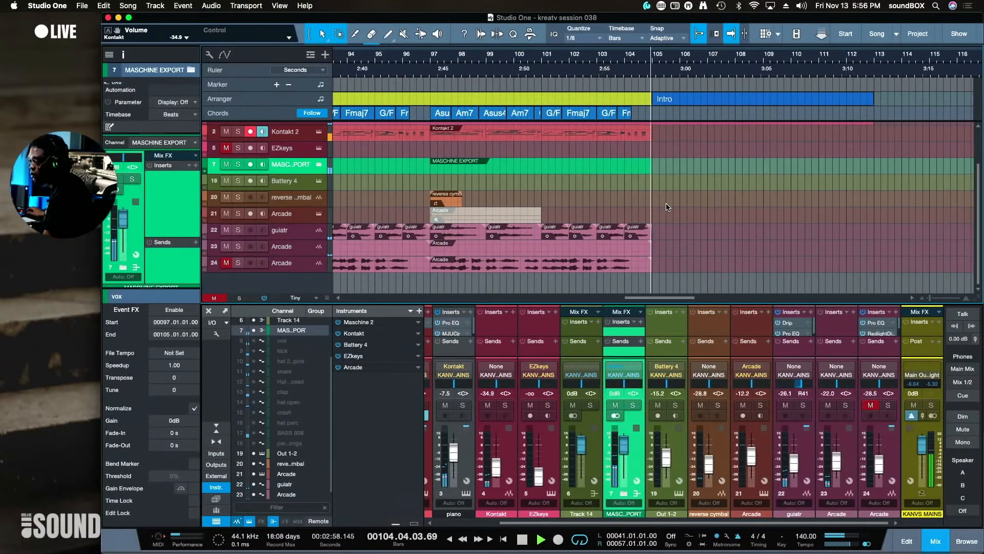
left_click_drag(650, 246, 647, 265)
scroll(652, 200, "up", 3)
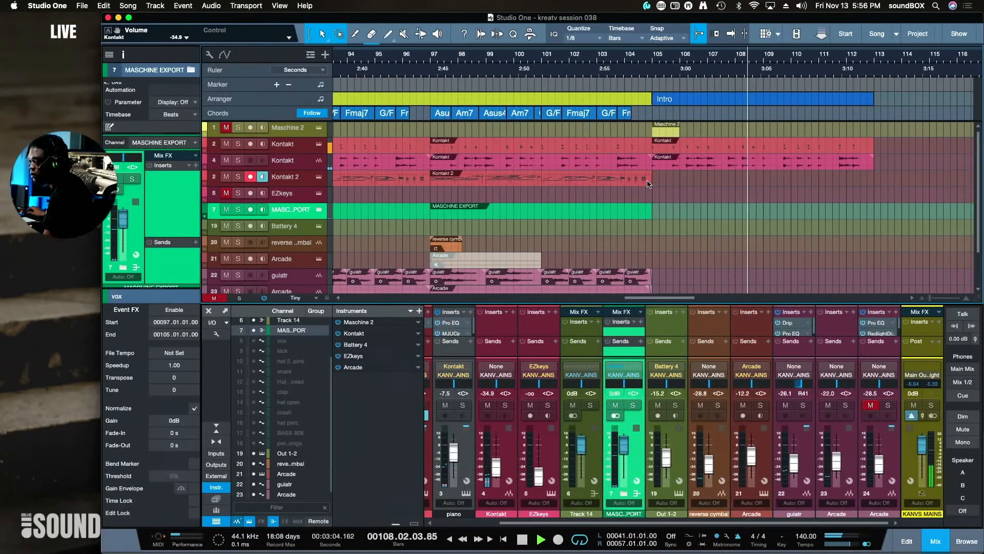
Add a fade-out of about 222 ms to the Kontakt audio event ending at bar 105
left_click(647, 159)
left_click_drag(650, 159, 646, 174)
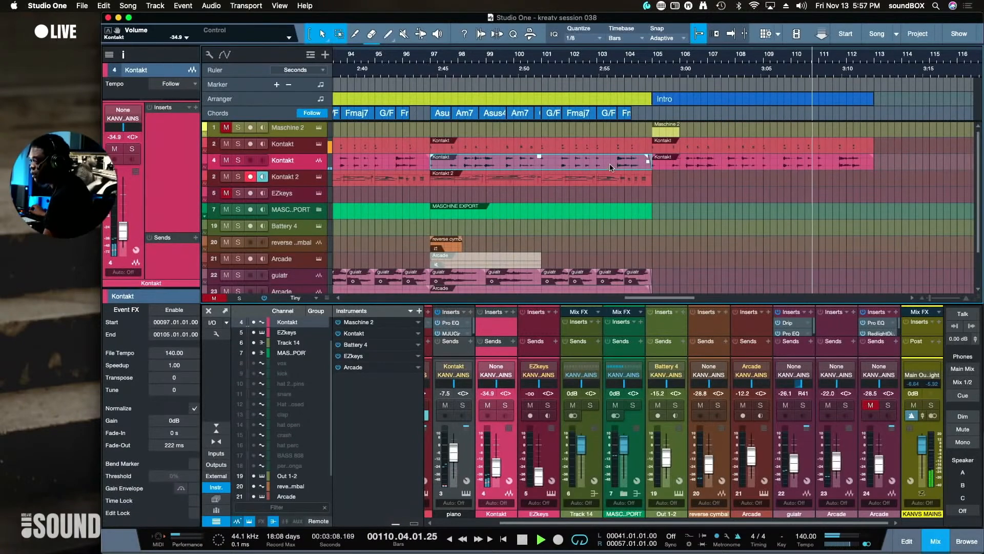
left_click_drag(873, 157, 868, 161)
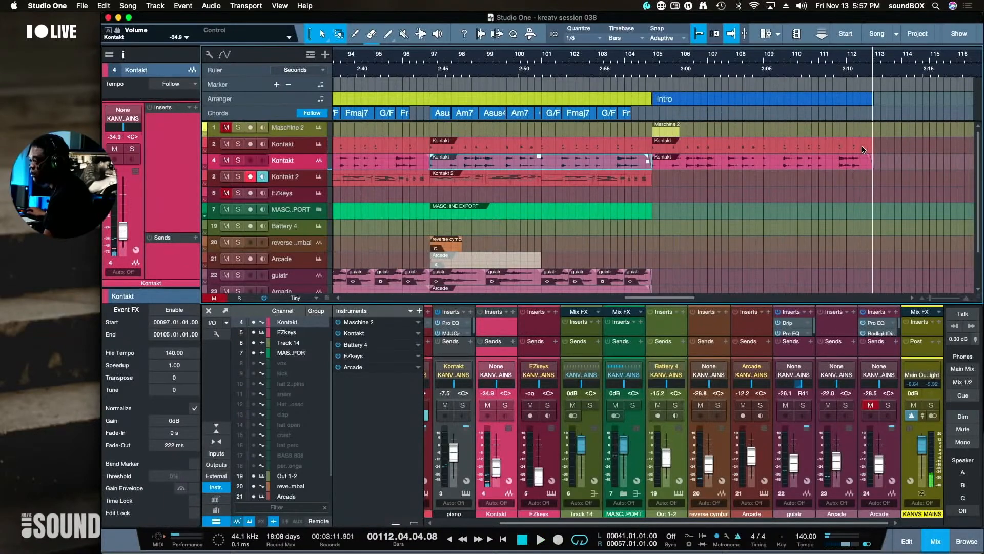
Delete the final chord's notes from the copied Intro's Kontakt instrument part at bar 105 and bring back the mixer
double_click(862, 150)
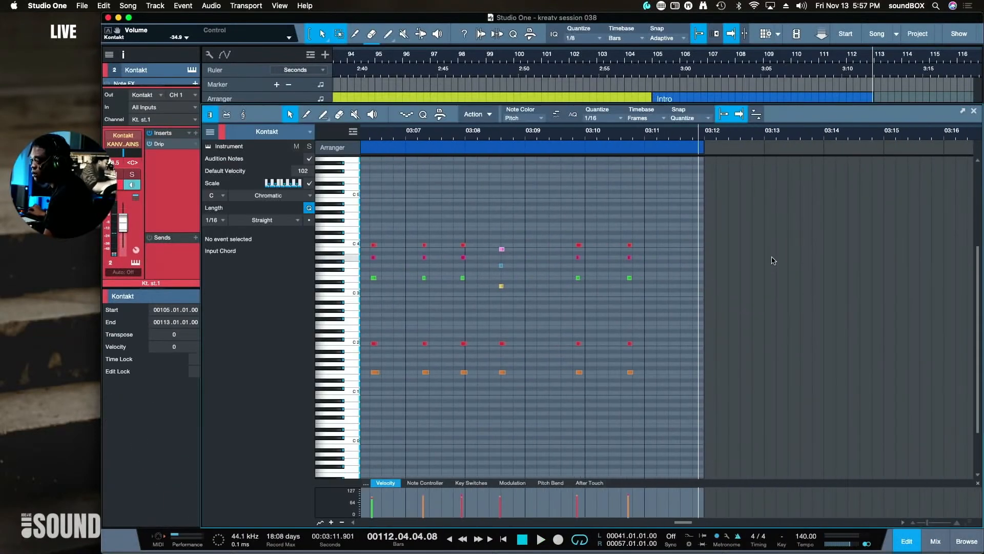
left_click_drag(621, 215, 622, 368)
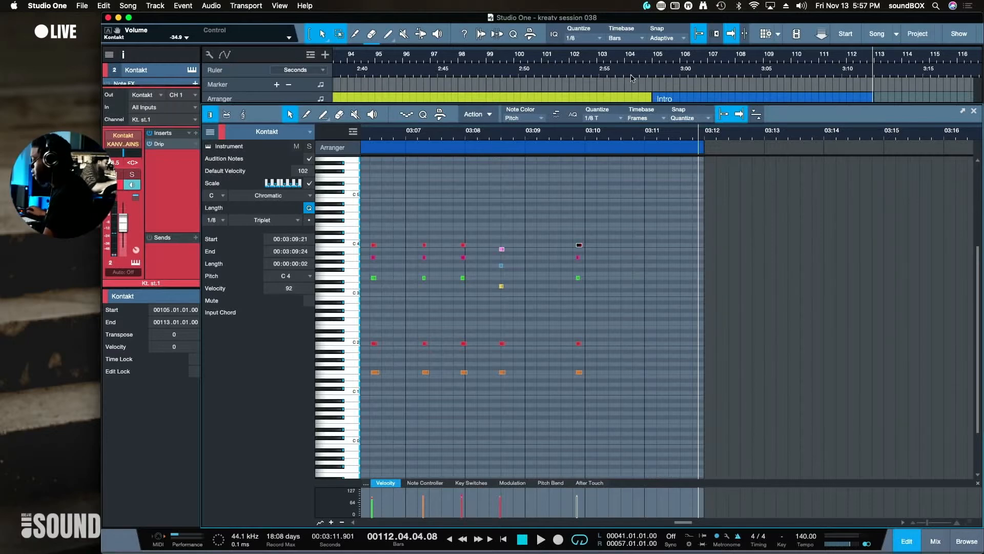
key("F3")
Play the second Verse into the BREAK at bar 81 and fade out the Kontakt audio event ending there over about 158 ms
scroll(420, 208, "left", 10)
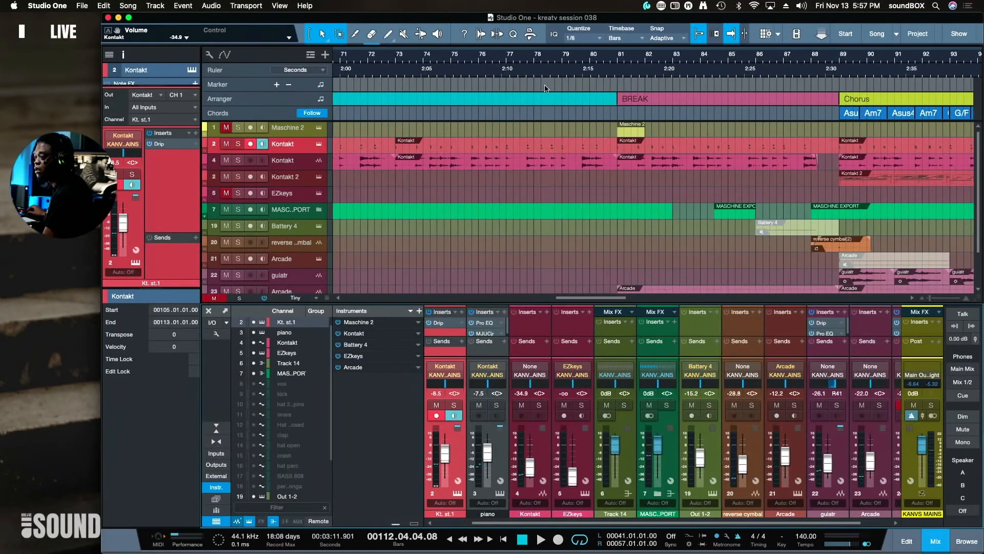
left_click(601, 65)
key("space")
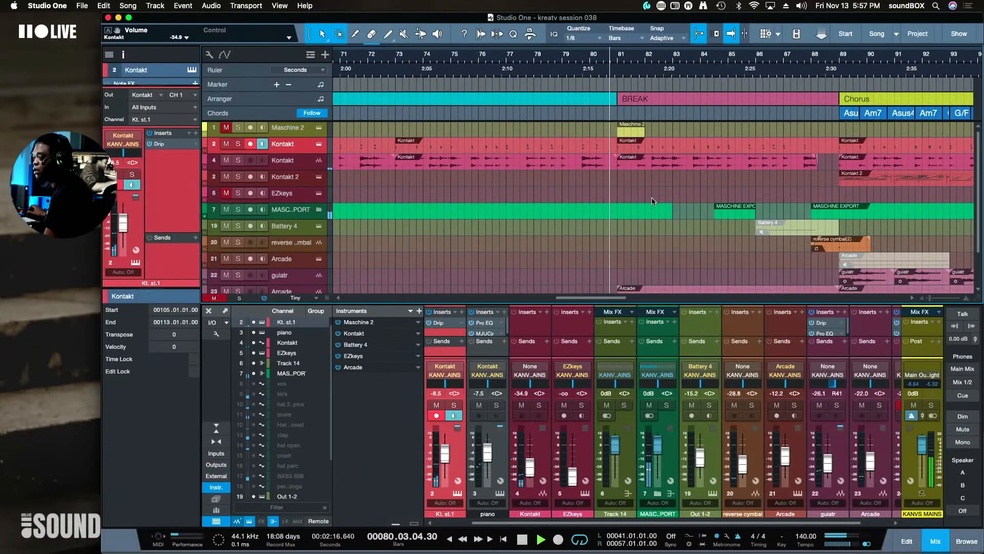
scroll(574, 233, "down", 3)
scroll(574, 233, "up", 3)
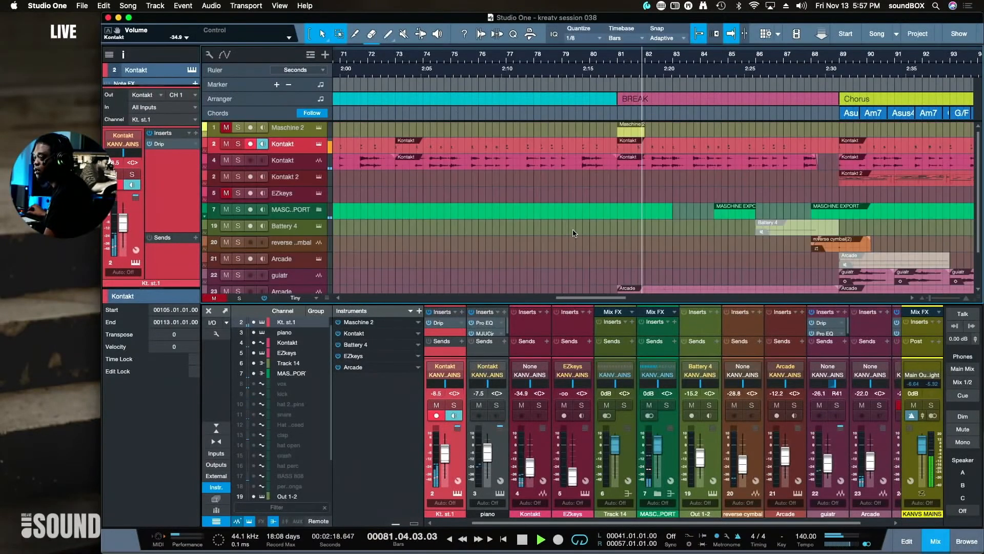
left_click(607, 167)
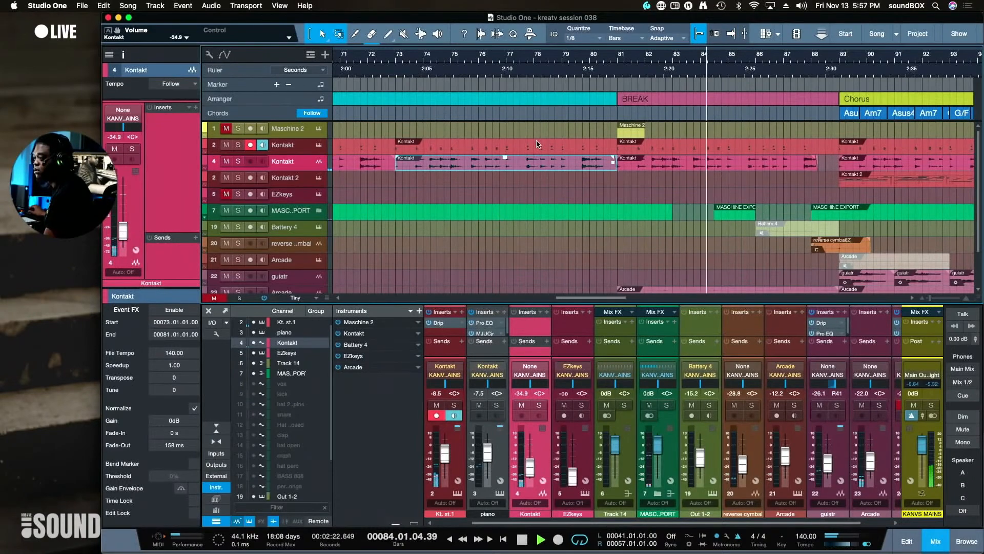
Review the Kontakt event boundaries across the earlier Verse, BREAK and Chorus sections while the song plays
scroll(537, 144, "left", 10)
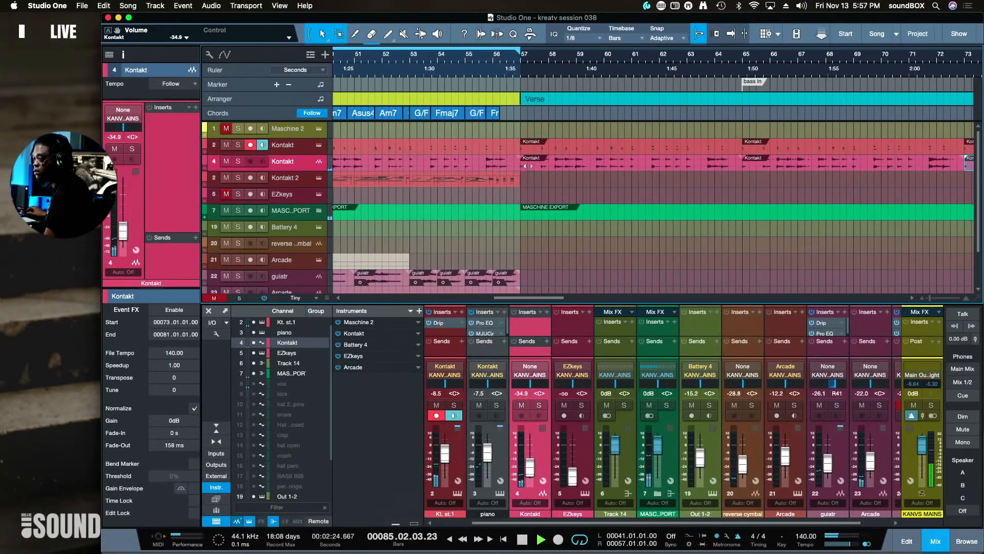
scroll(588, 152, "left", 20)
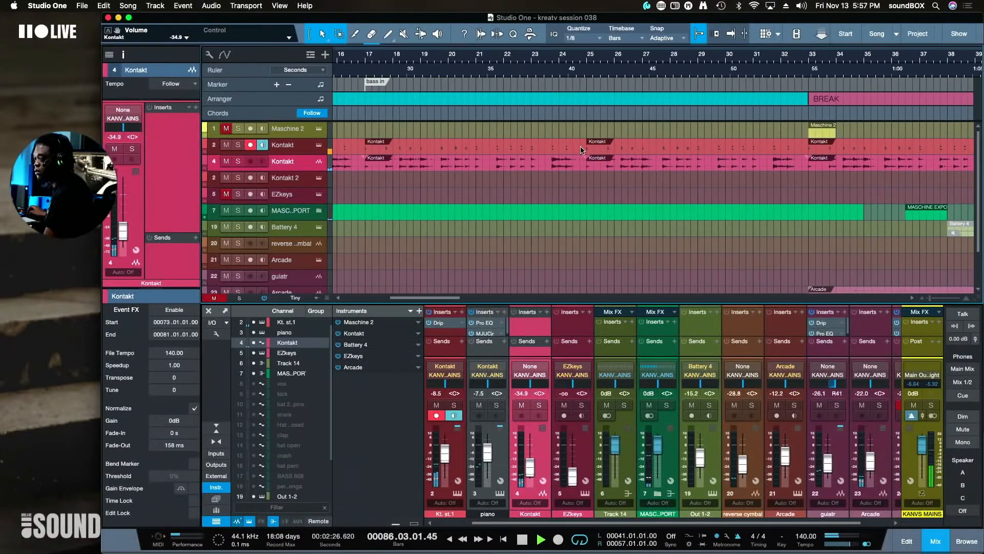
scroll(583, 150, "left", 5)
scroll(589, 146, "right", 20)
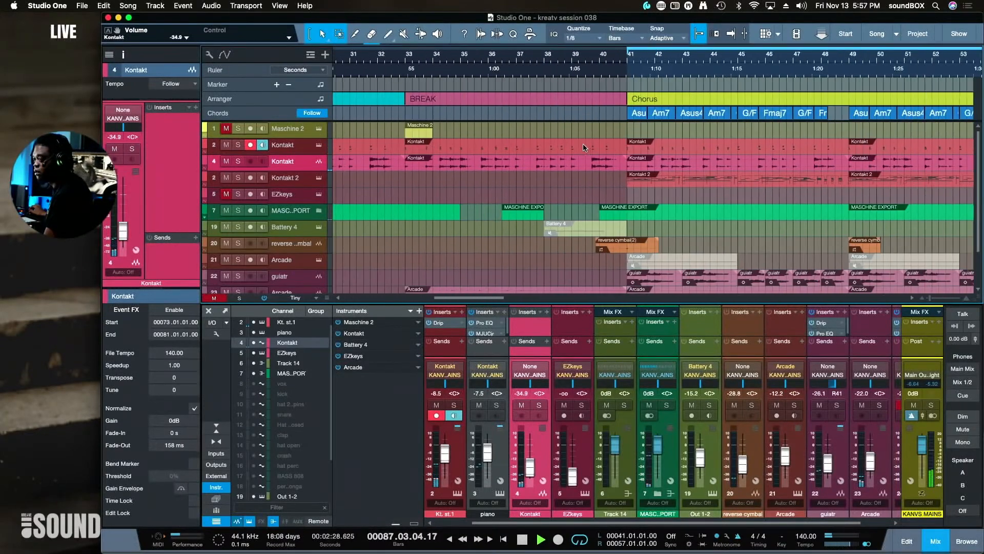
scroll(593, 146, "right", 20)
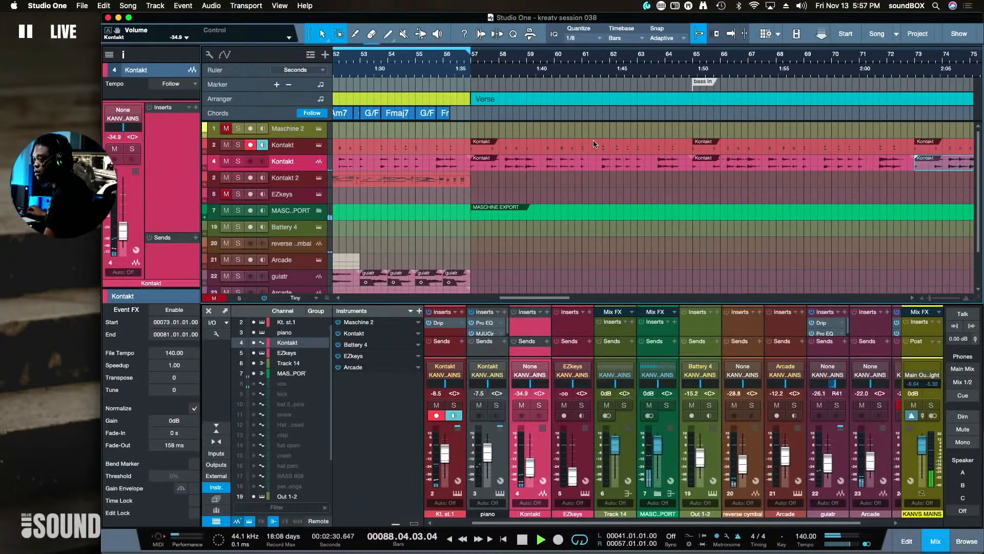
scroll(594, 147, "right", 6)
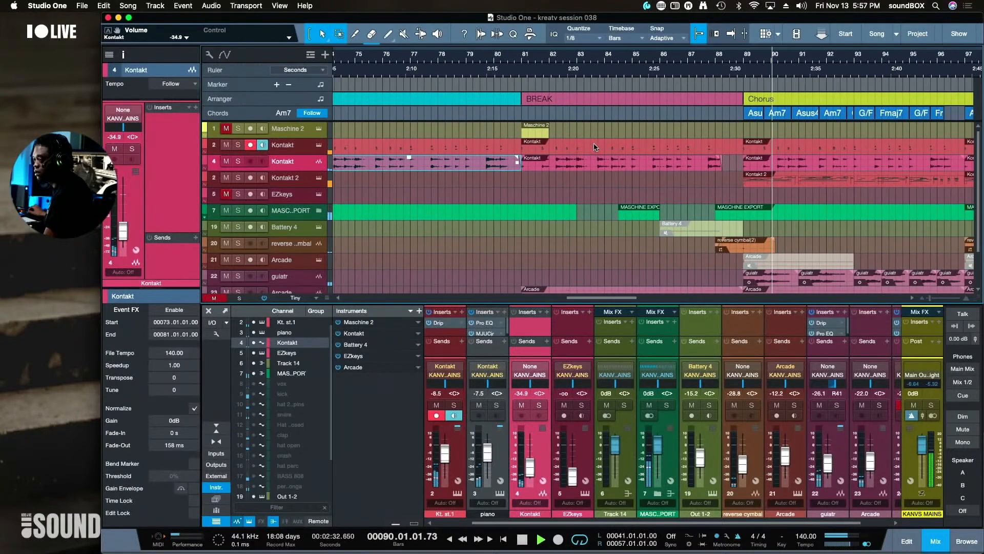
Show the arrangement from the first BREAK to the closing Intro at once and hide the mixer
key("w")
key("w")
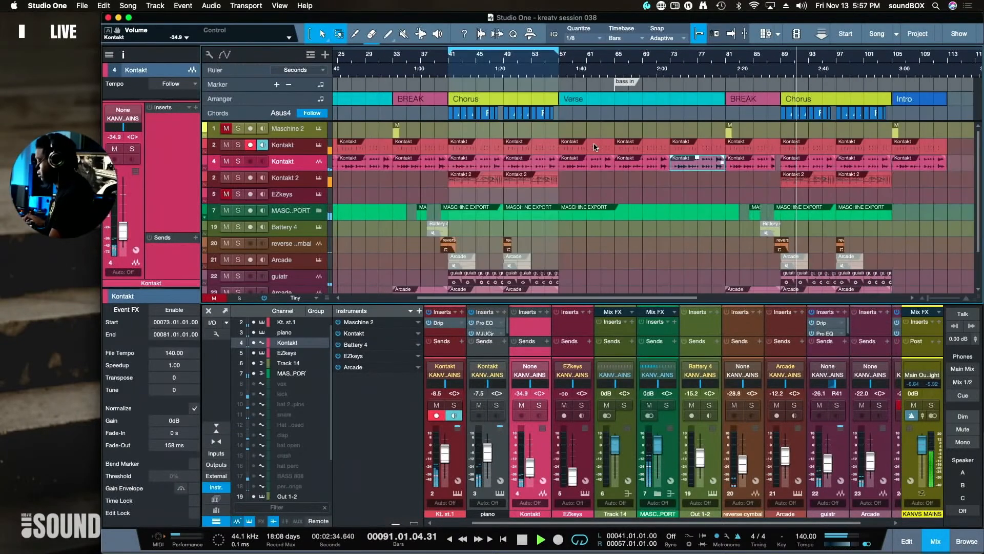
key("F3")
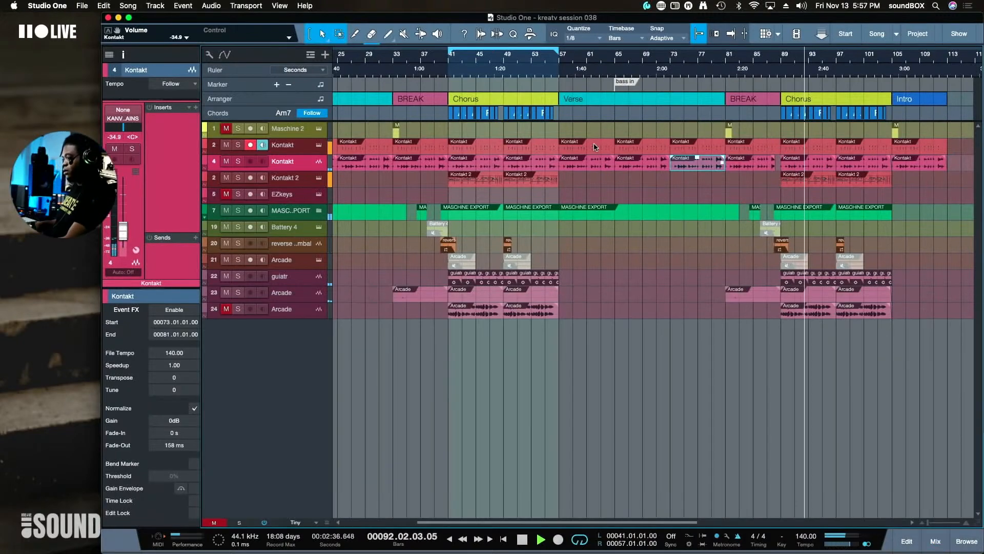